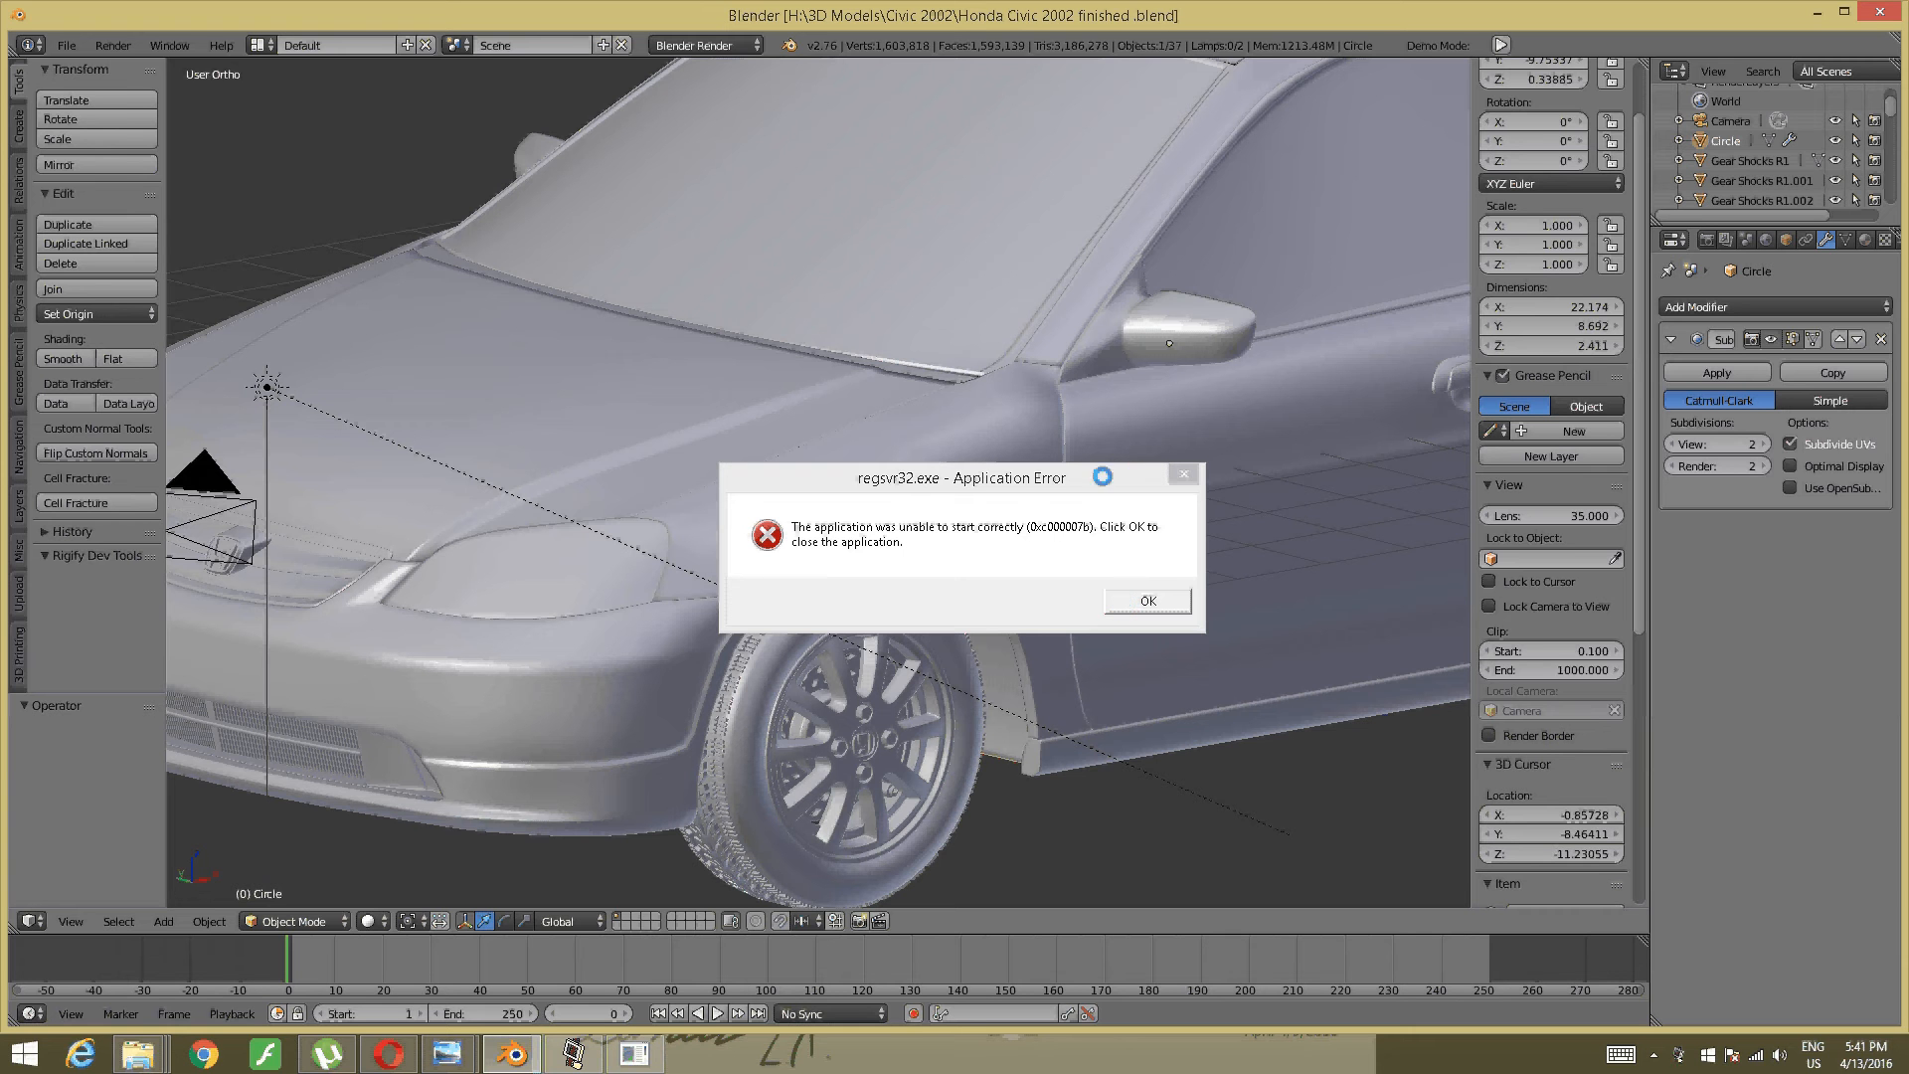
- Dismiss the regsvr32 error, frame the Civic side-on and select the front door
left_click(1175, 470)
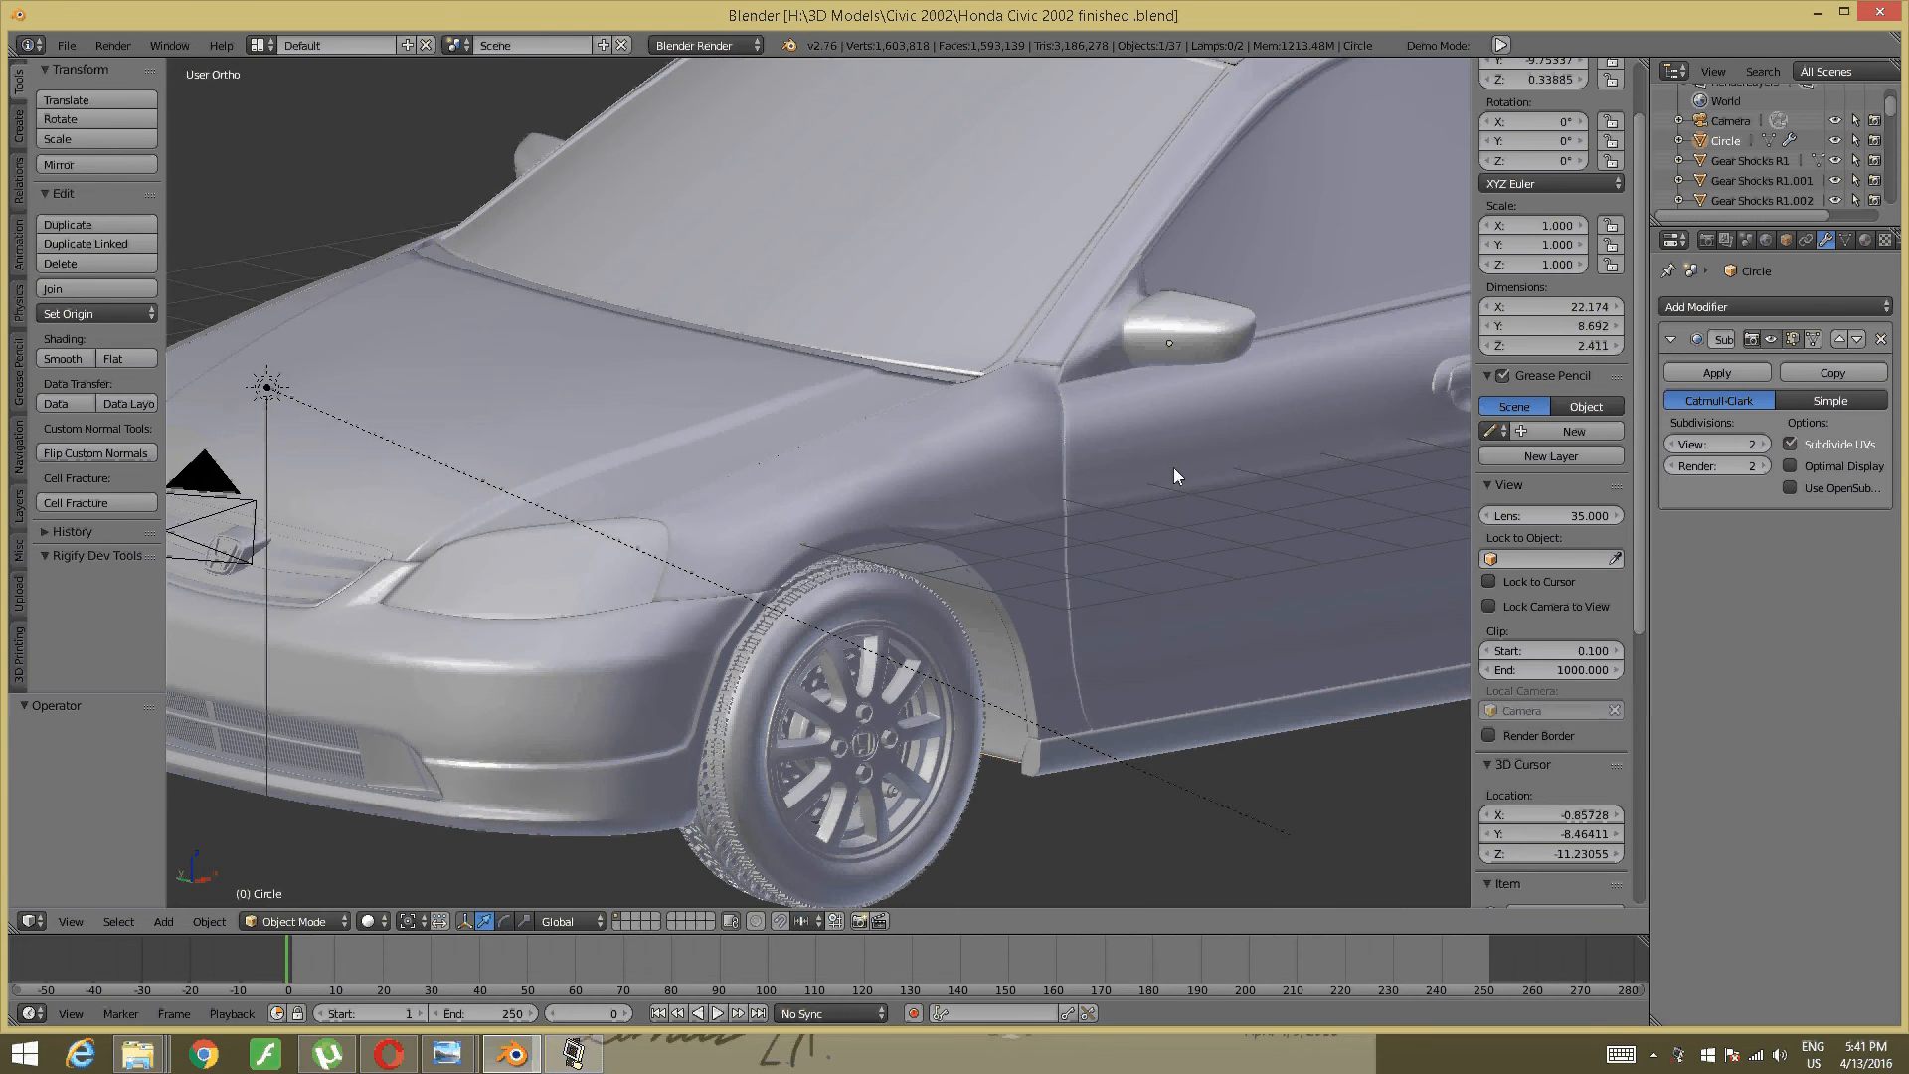
scroll(897, 450, "down", 3)
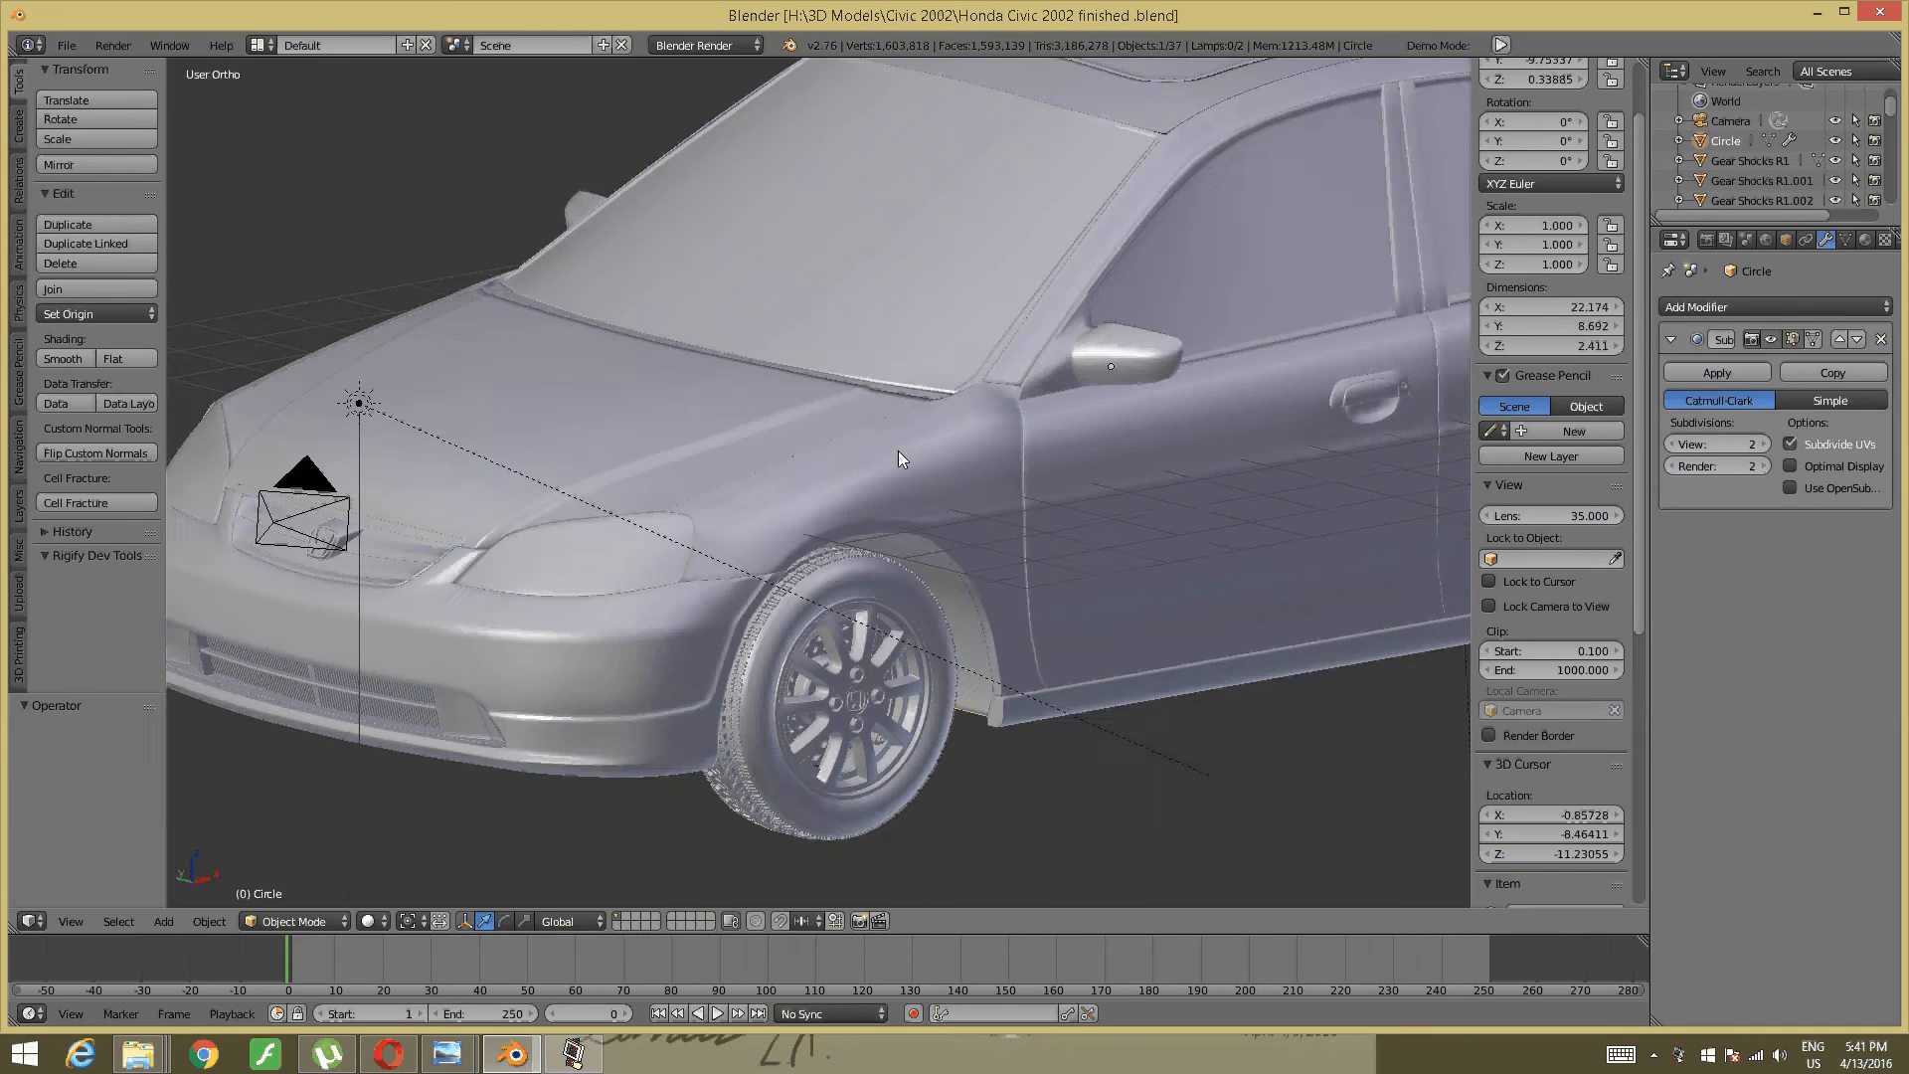
middle_click_drag(898, 450, 941, 525)
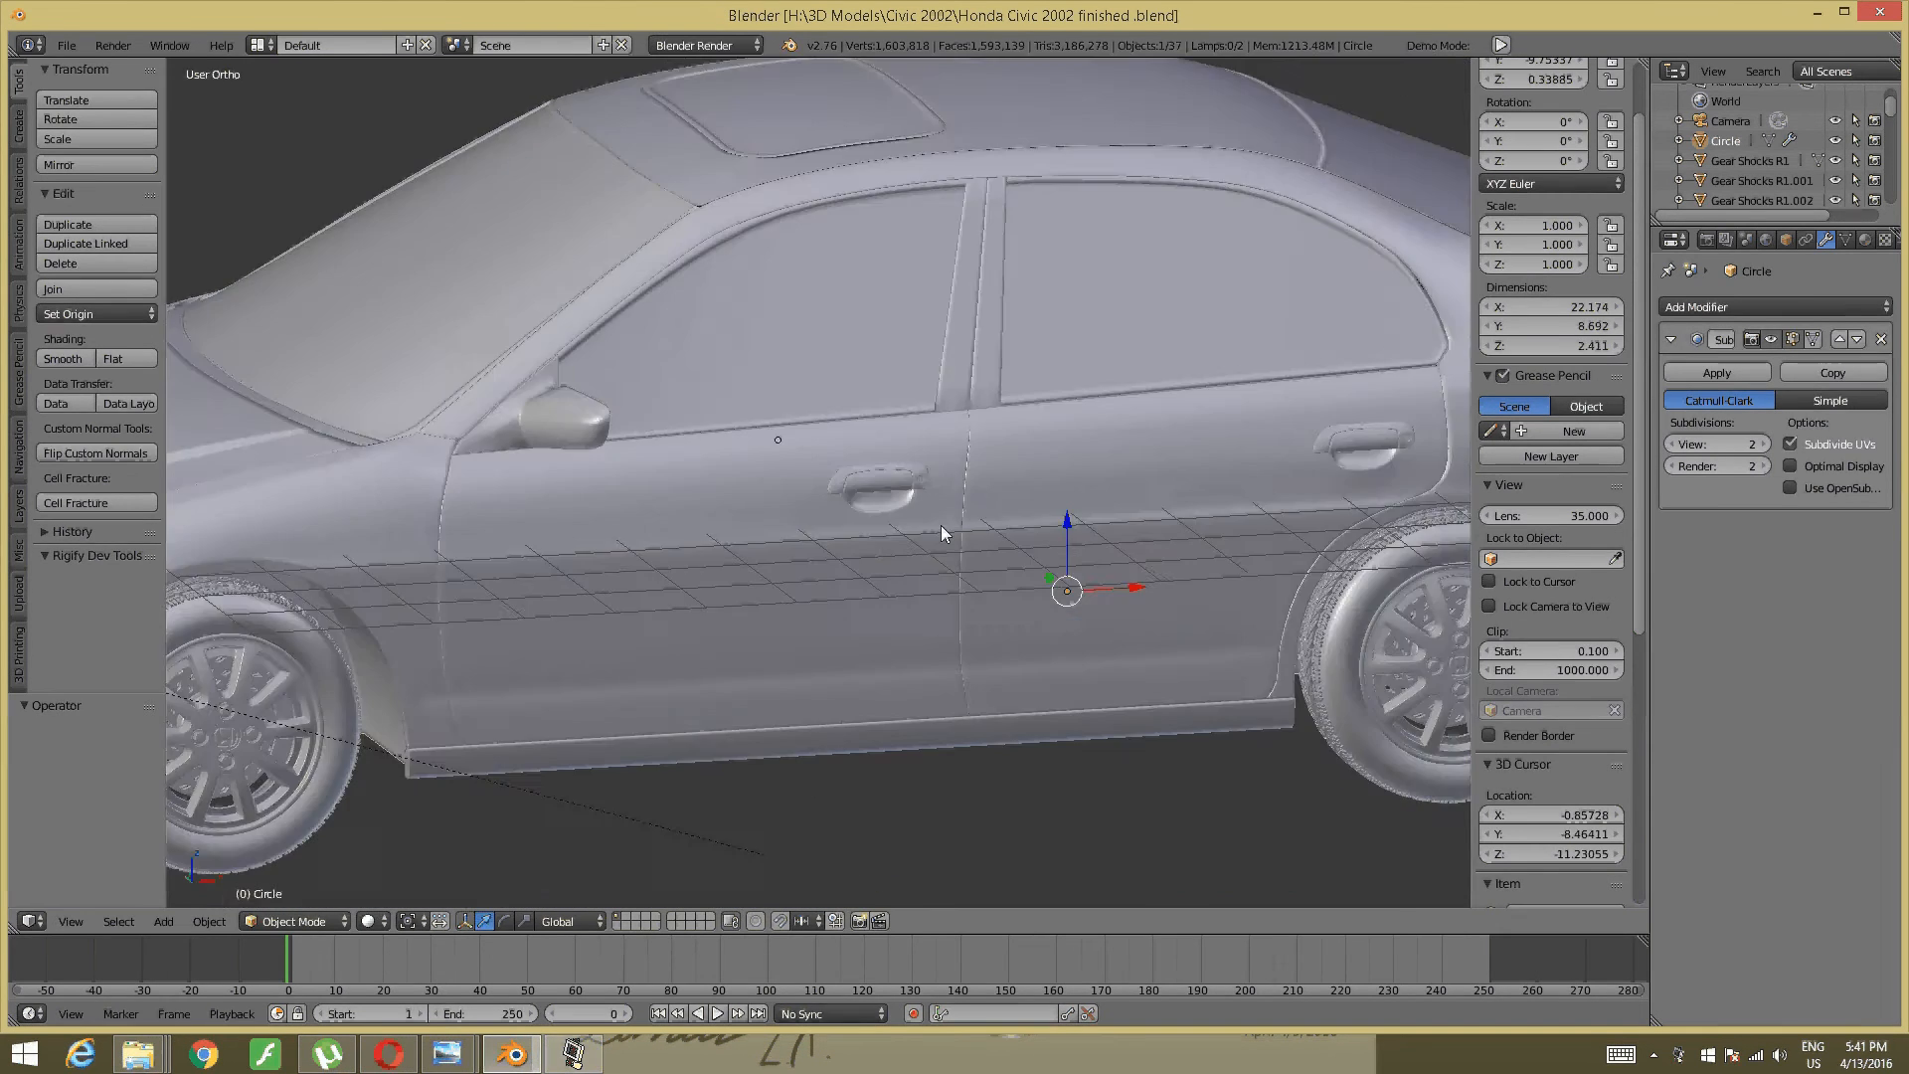
scroll(940, 525, "up", 2)
scroll(941, 525, "down", 2)
scroll(861, 569, "up", 4)
right_click(713, 525)
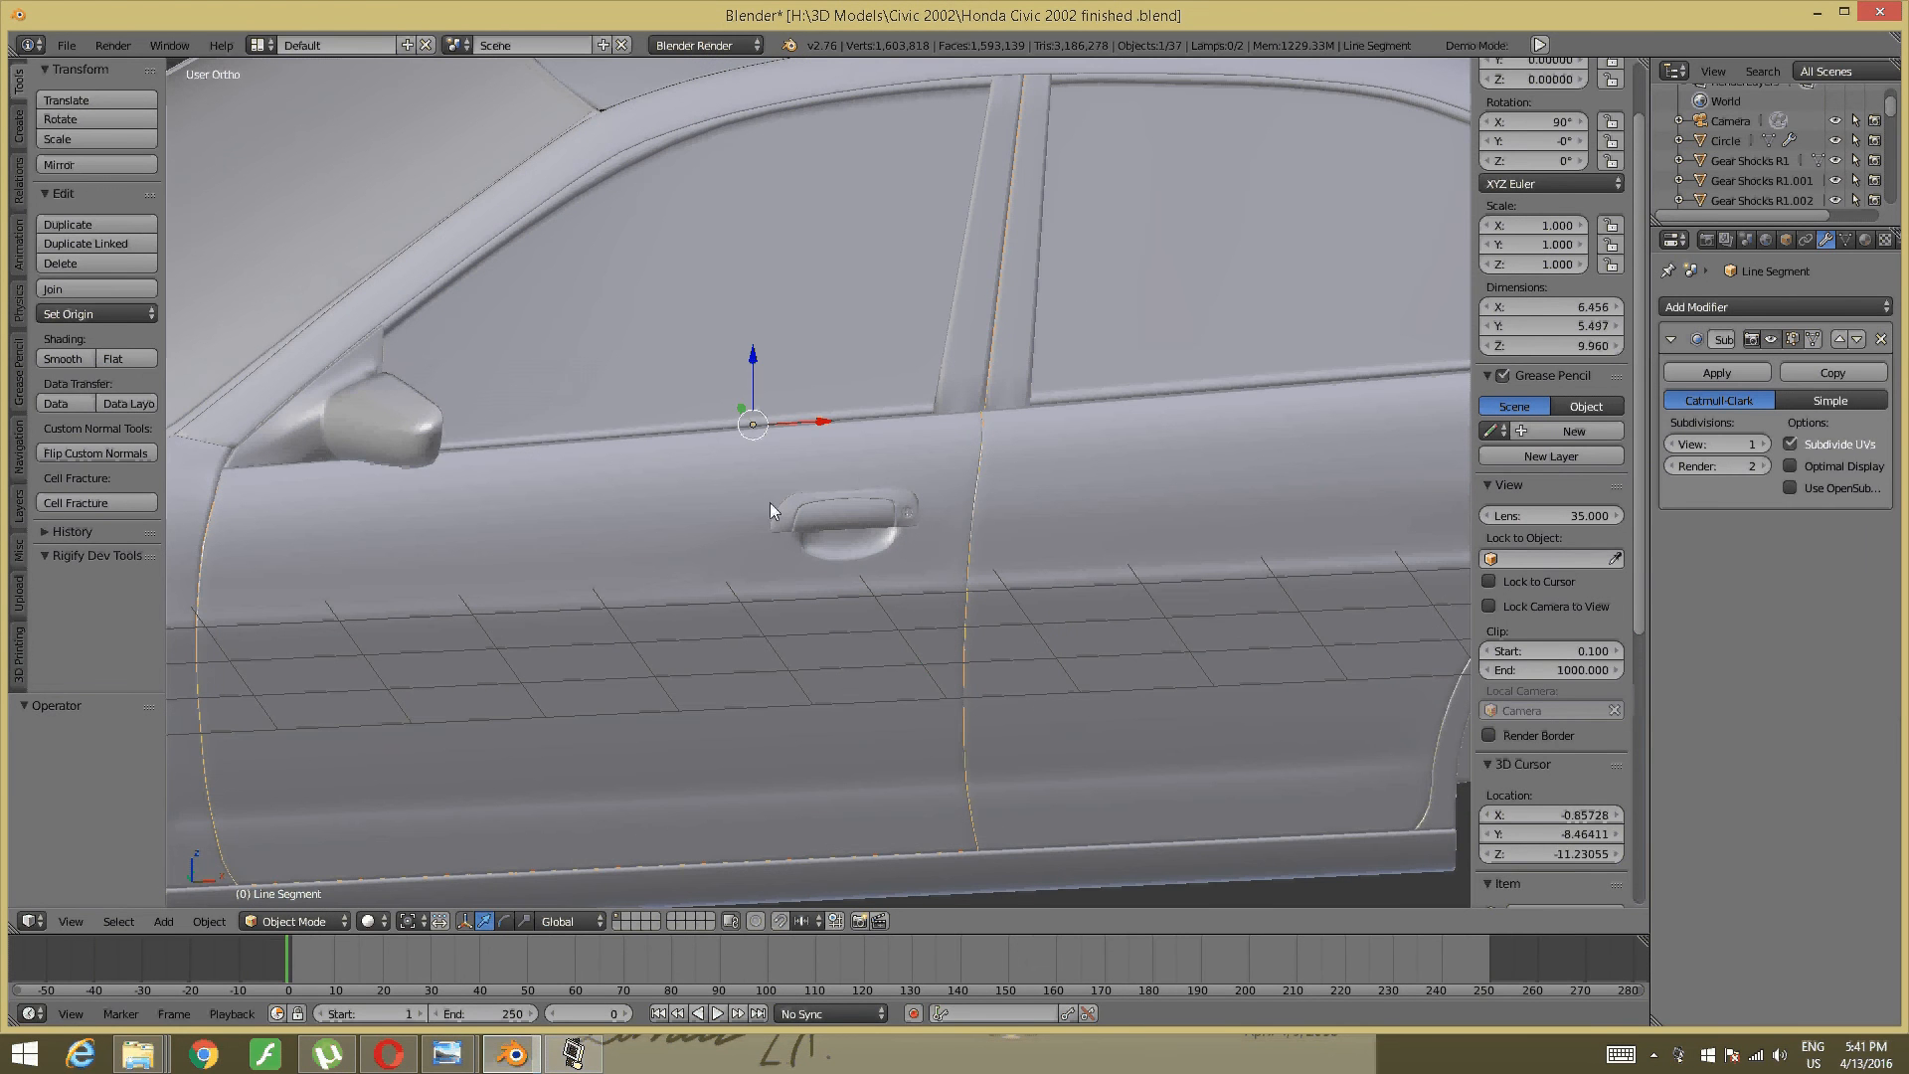
- Hide the front and rear doors to expose the door openings
key("h")
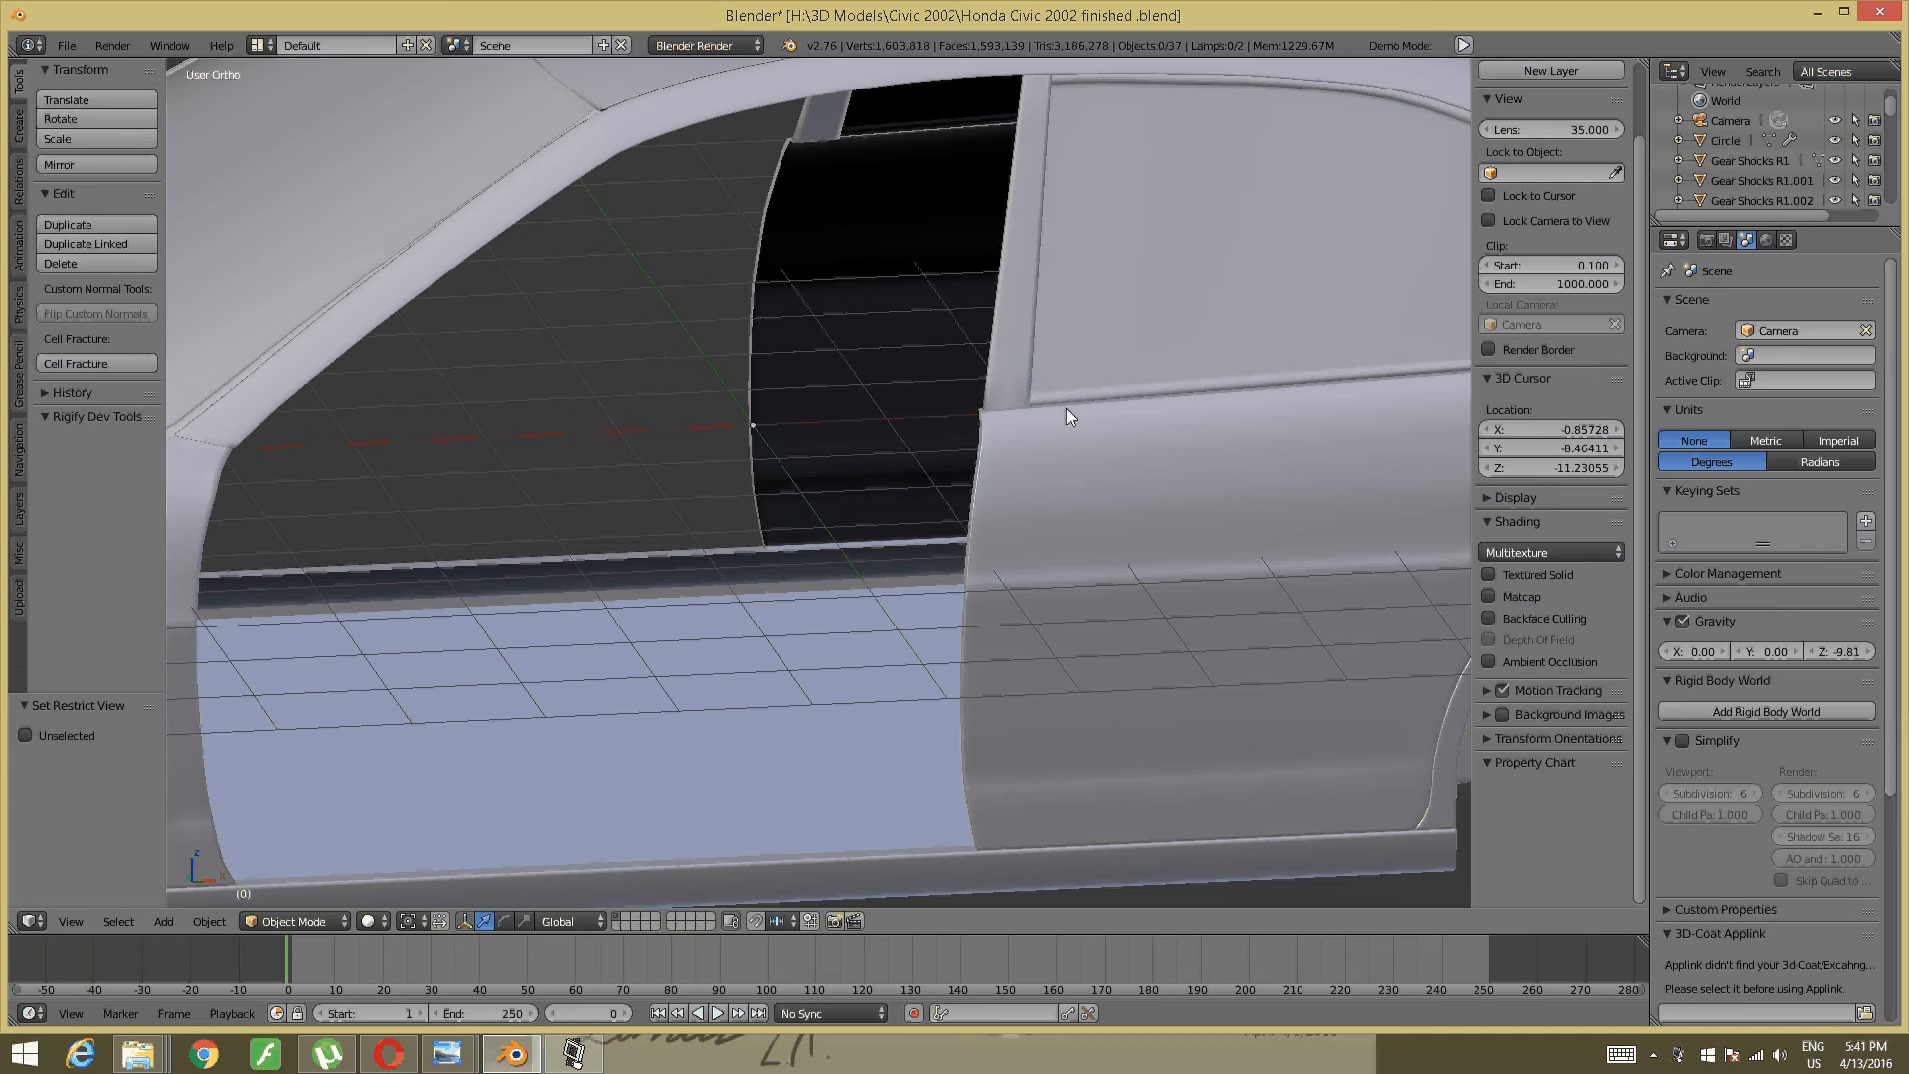
right_click(1134, 431)
key("h")
scroll(980, 440, "down", 2)
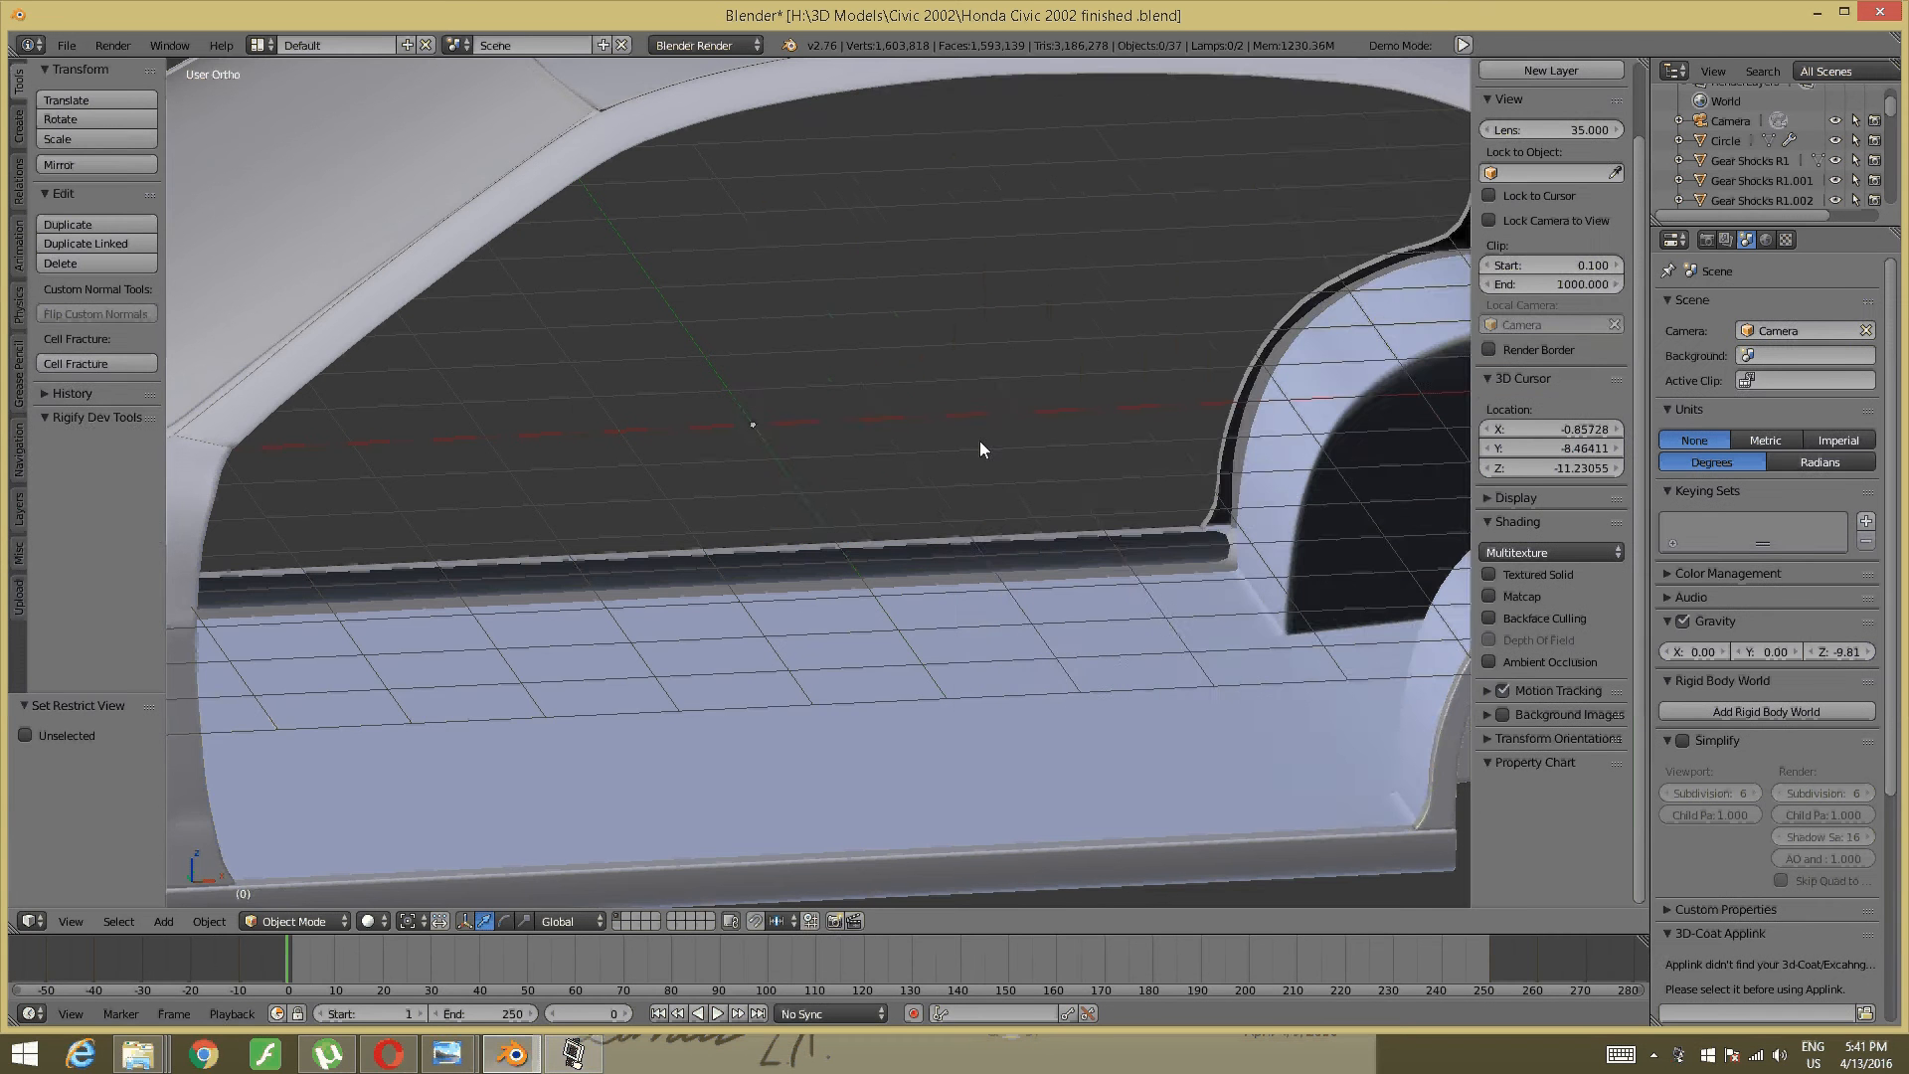
scroll(981, 439, "down", 2)
- Maximize the 3D view and orbit around the door opening to the rear wheel arch
middle_click_drag(1017, 469, 792, 439)
scroll(910, 609, "up", 2)
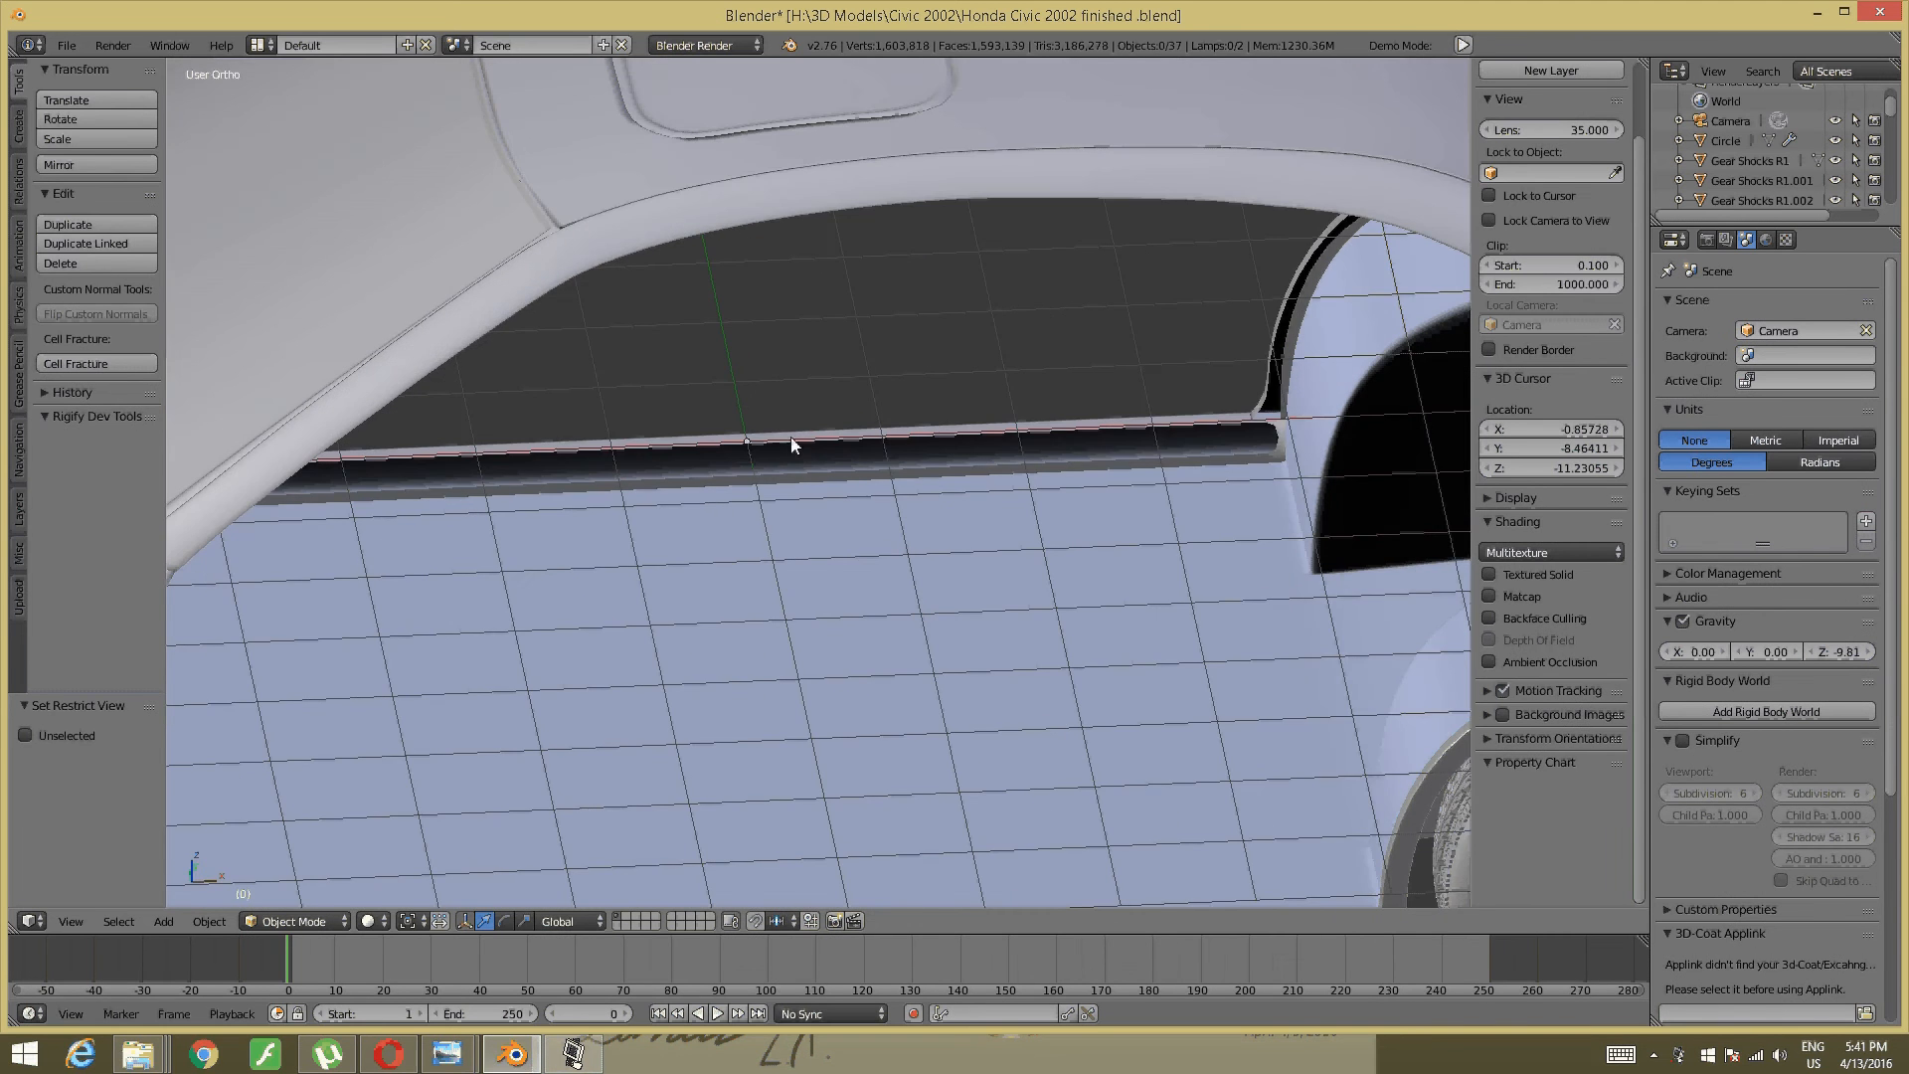
scroll(748, 512, "down", 1)
middle_click_drag(694, 576, 778, 535)
key("ctrl+Up")
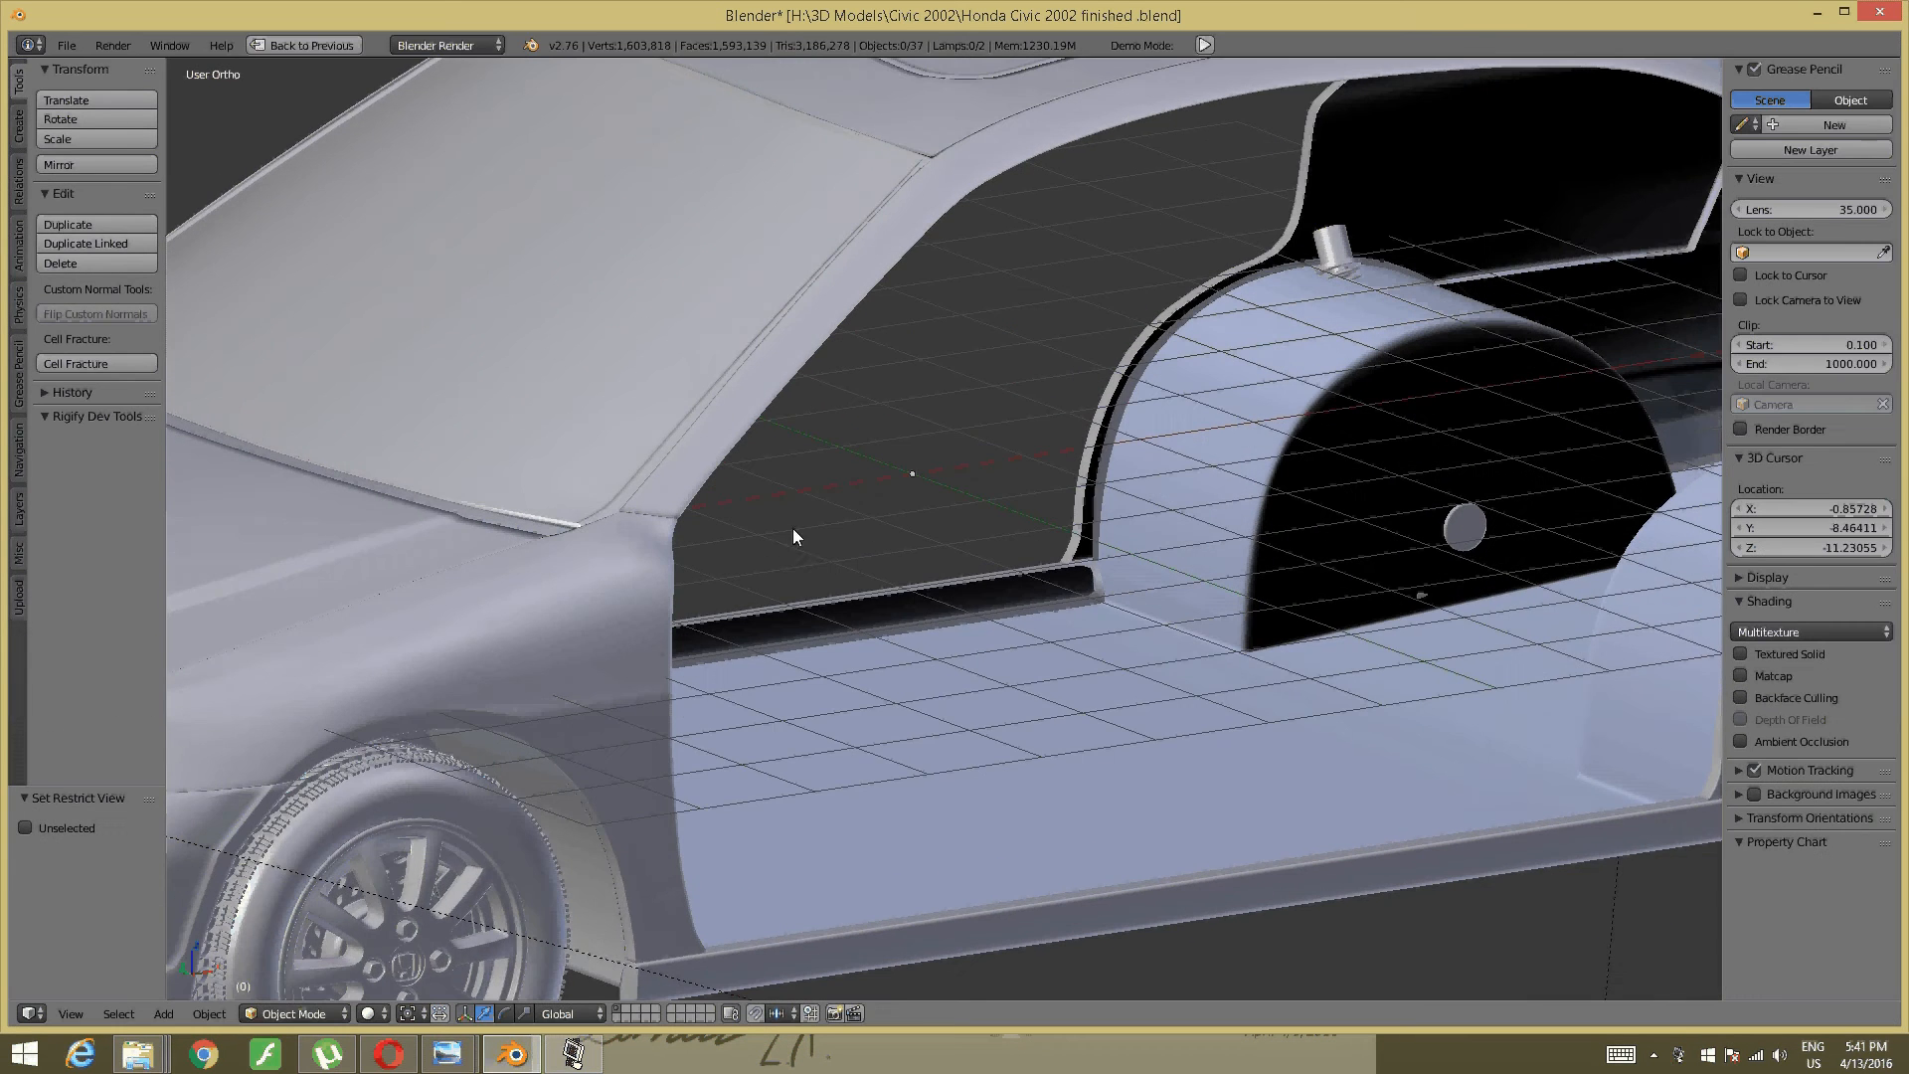
middle_click_drag(1175, 624, 640, 643)
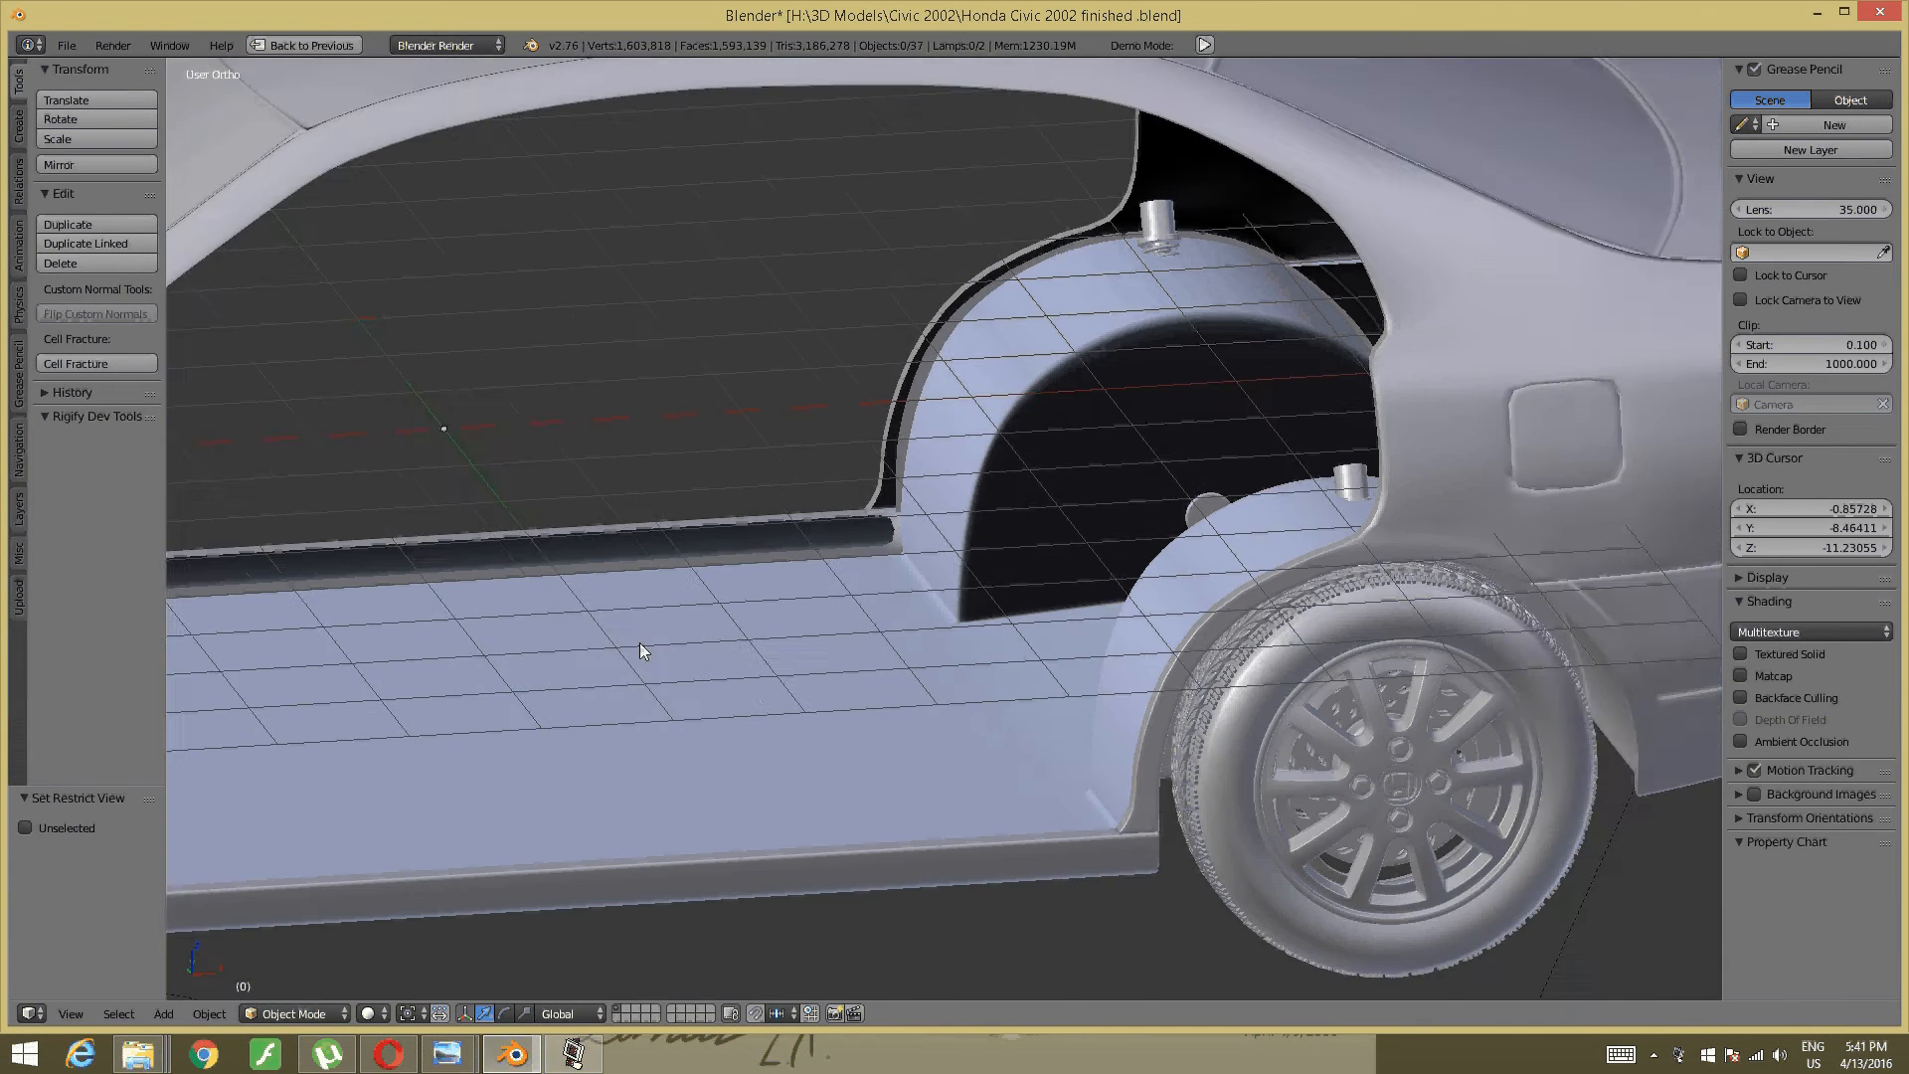
middle_click_drag(529, 677, 784, 674)
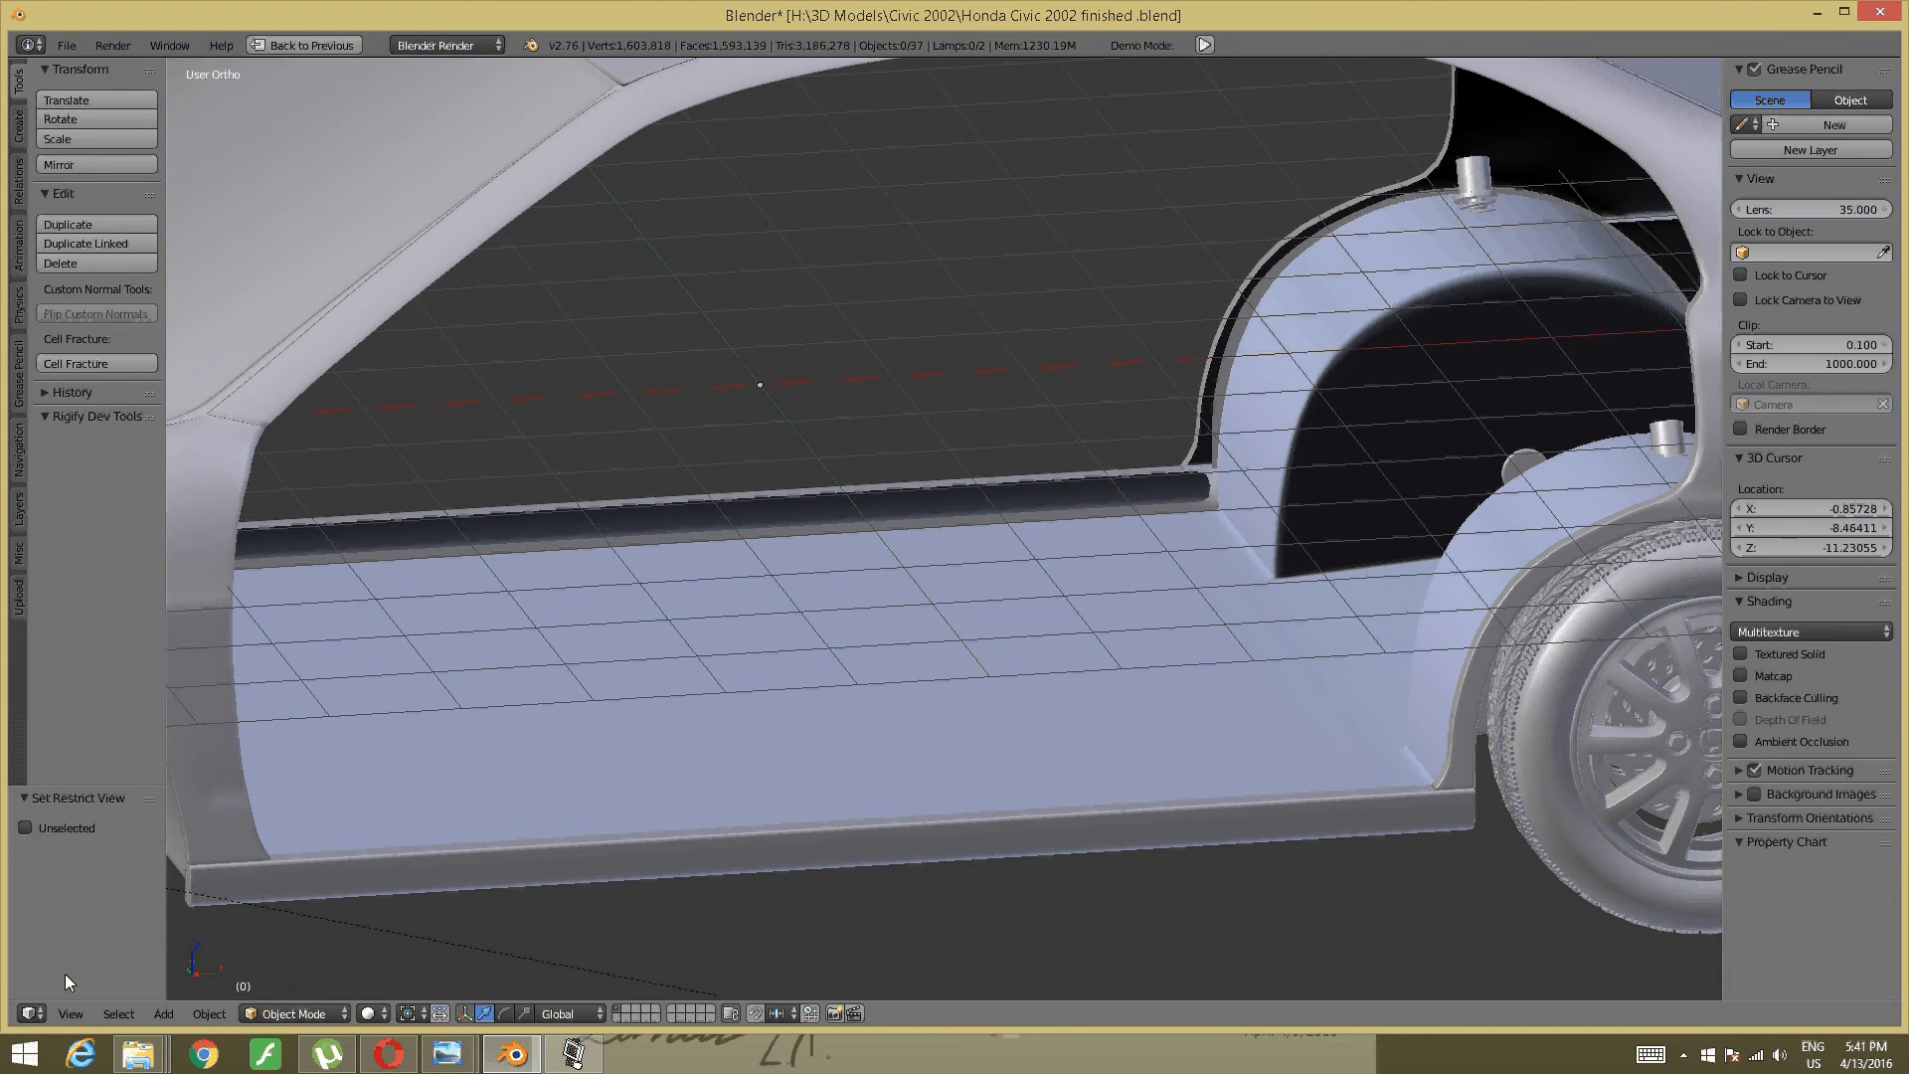
- Open the coupe interior reference photo from the Civic 2002 folder
left_click(391, 1054)
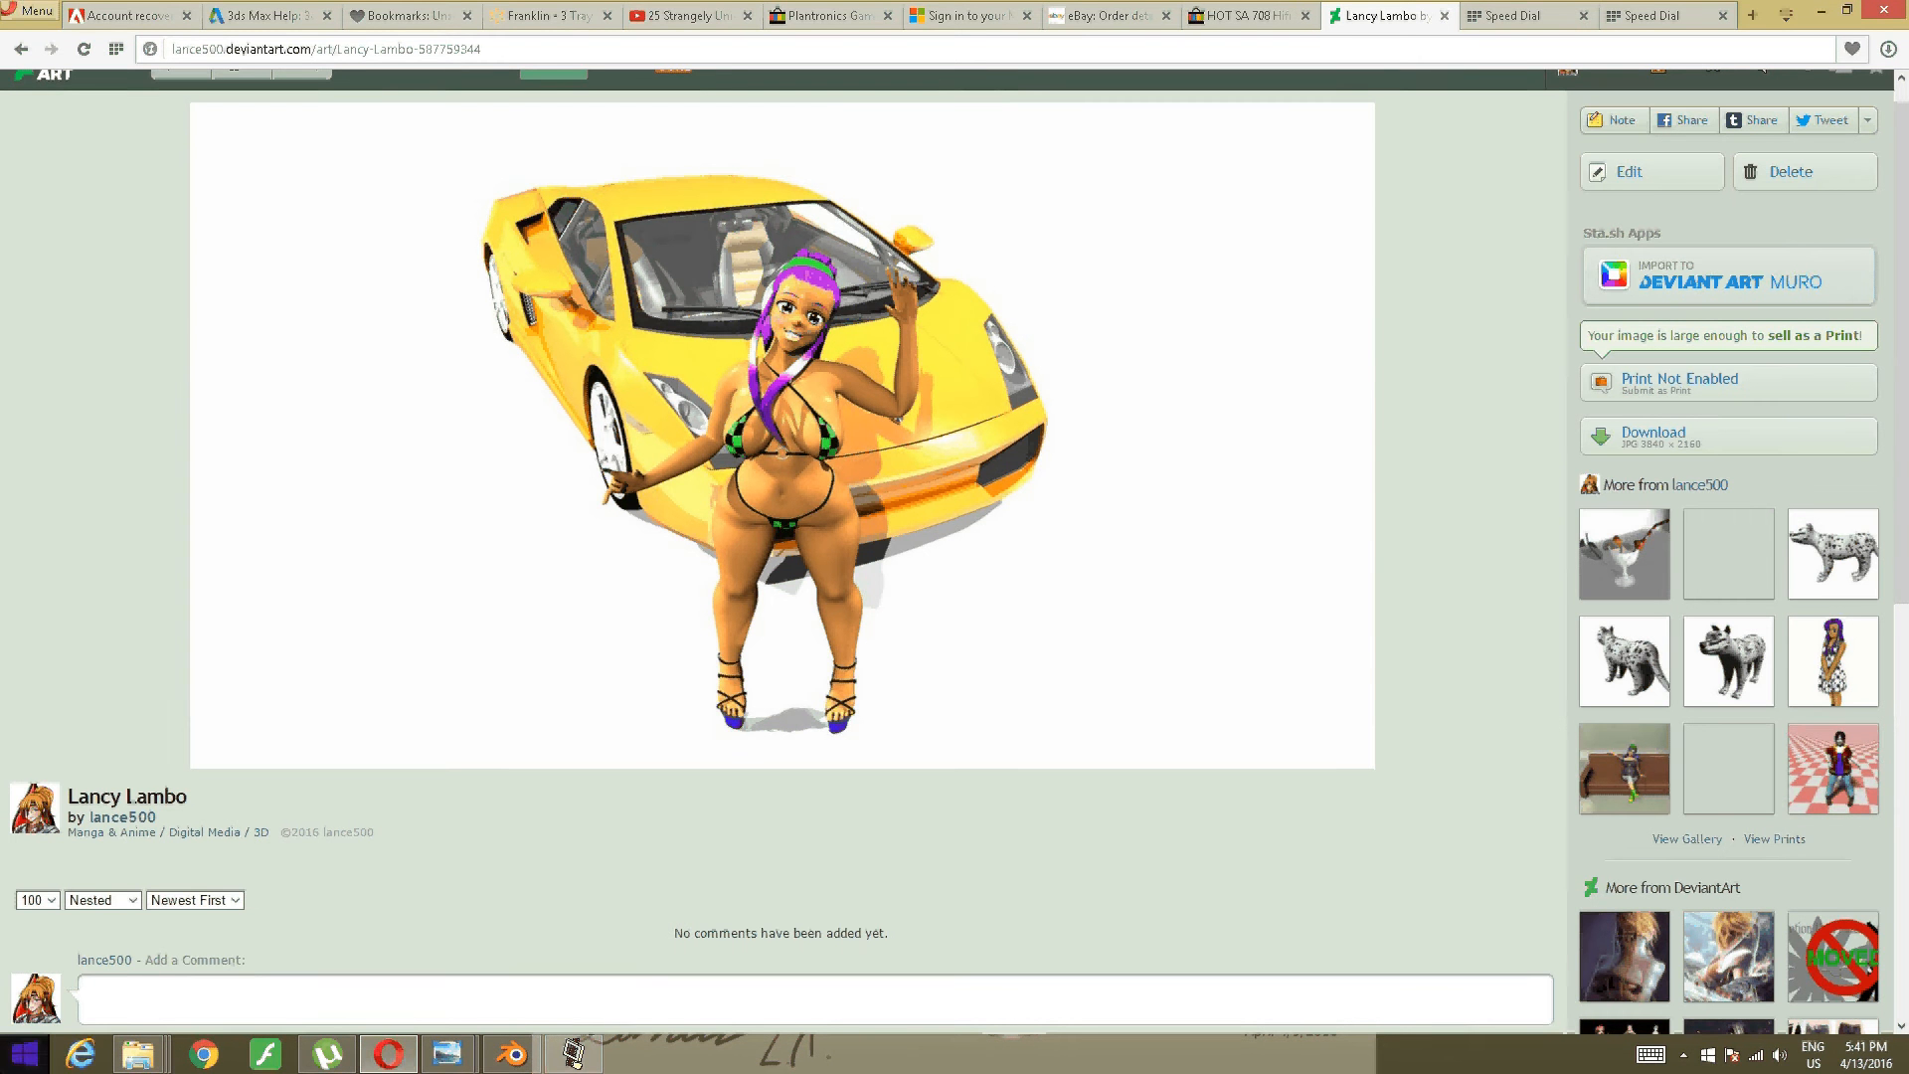
mouse_move(138, 1054)
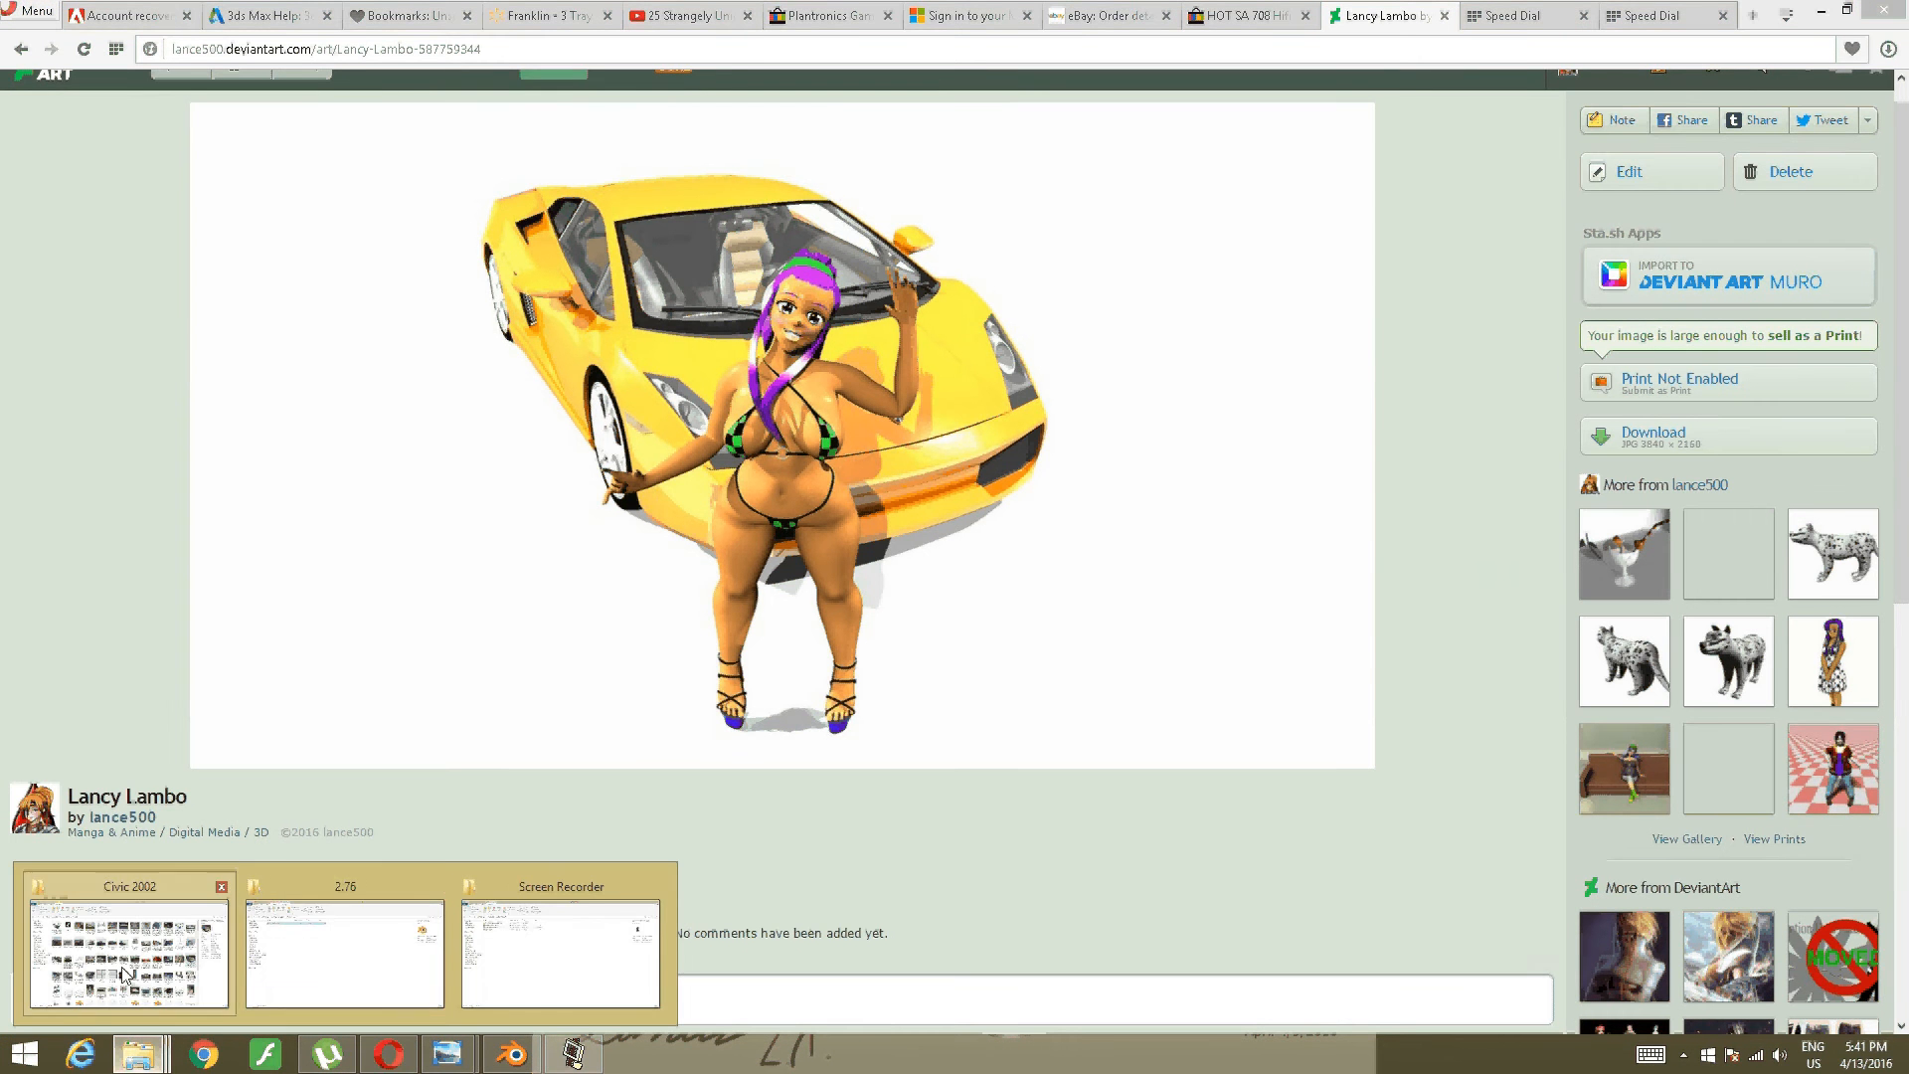
left_click(209, 959)
double_click(975, 515)
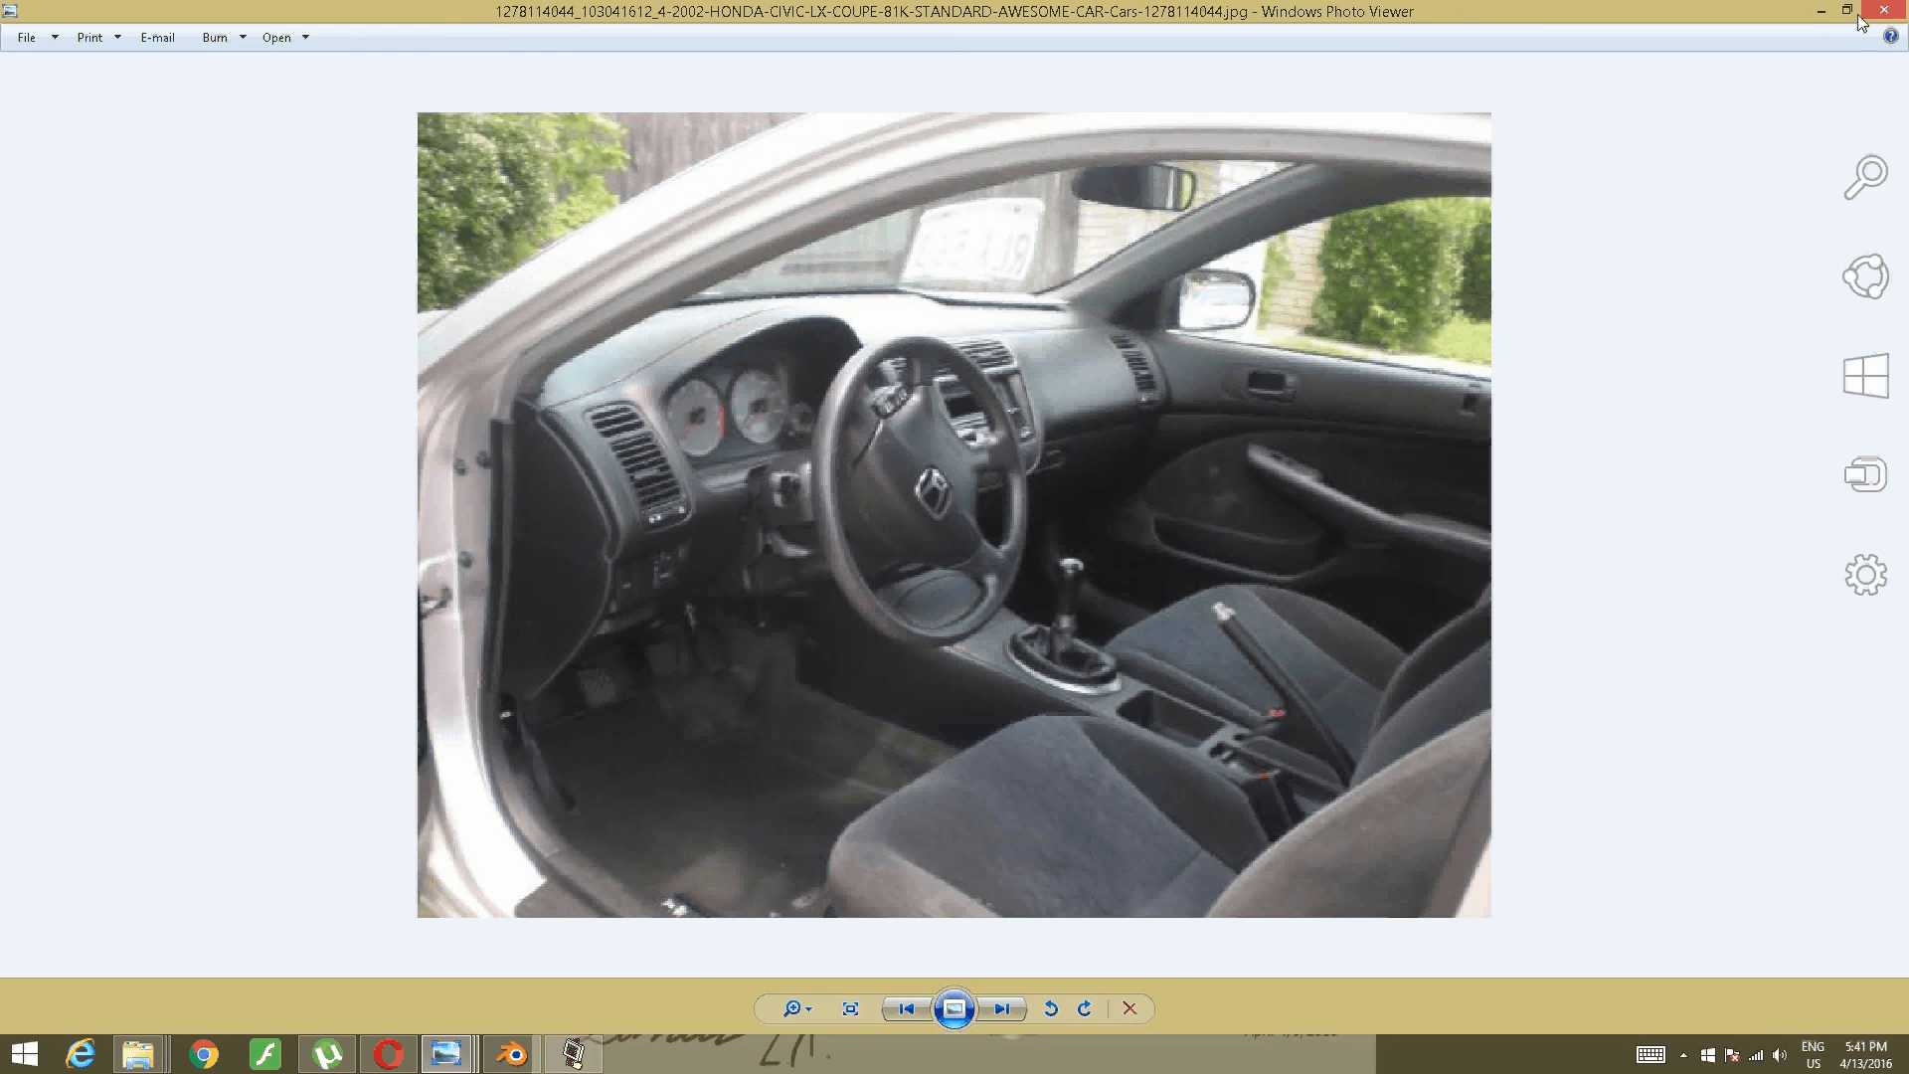
- Minimize the coupe photo and open the blue sedan interior photo, zoomed in
left_click(1821, 14)
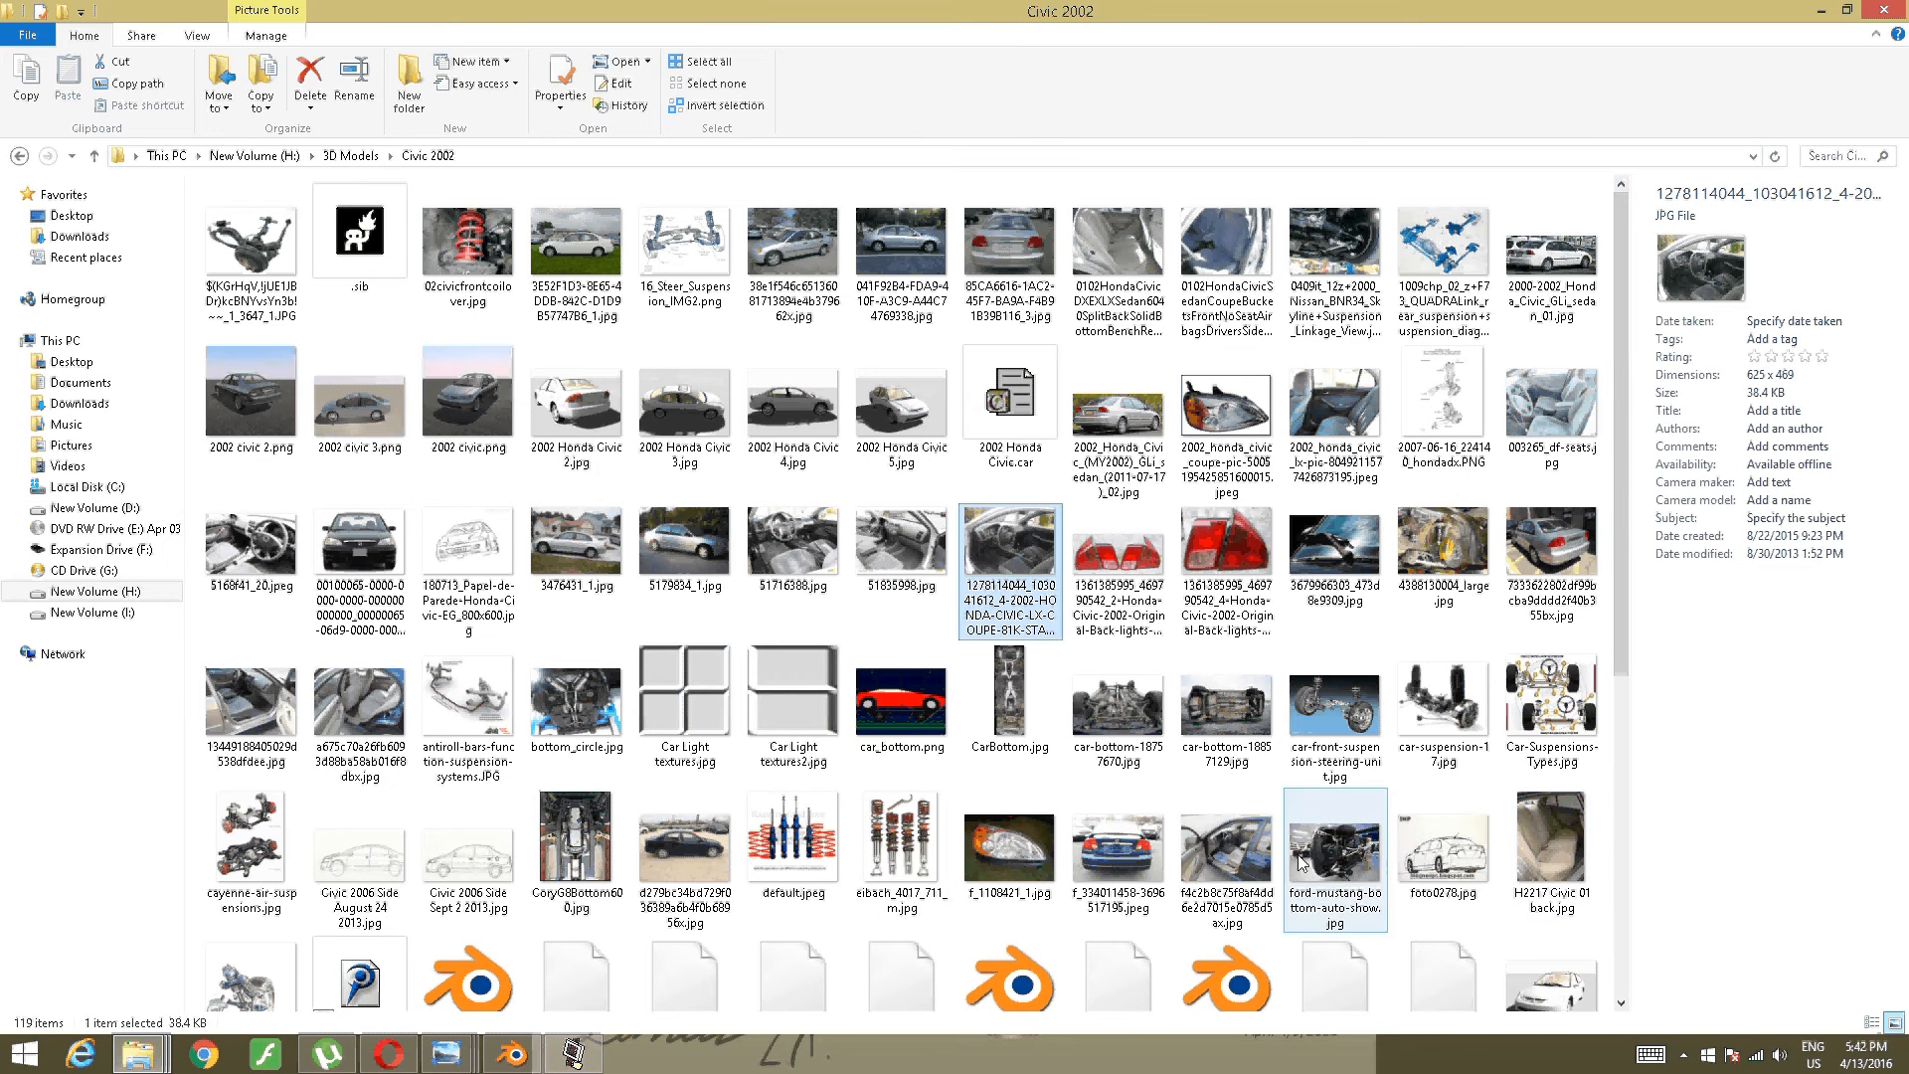
double_click(1225, 850)
scroll(1101, 647, "up", 3)
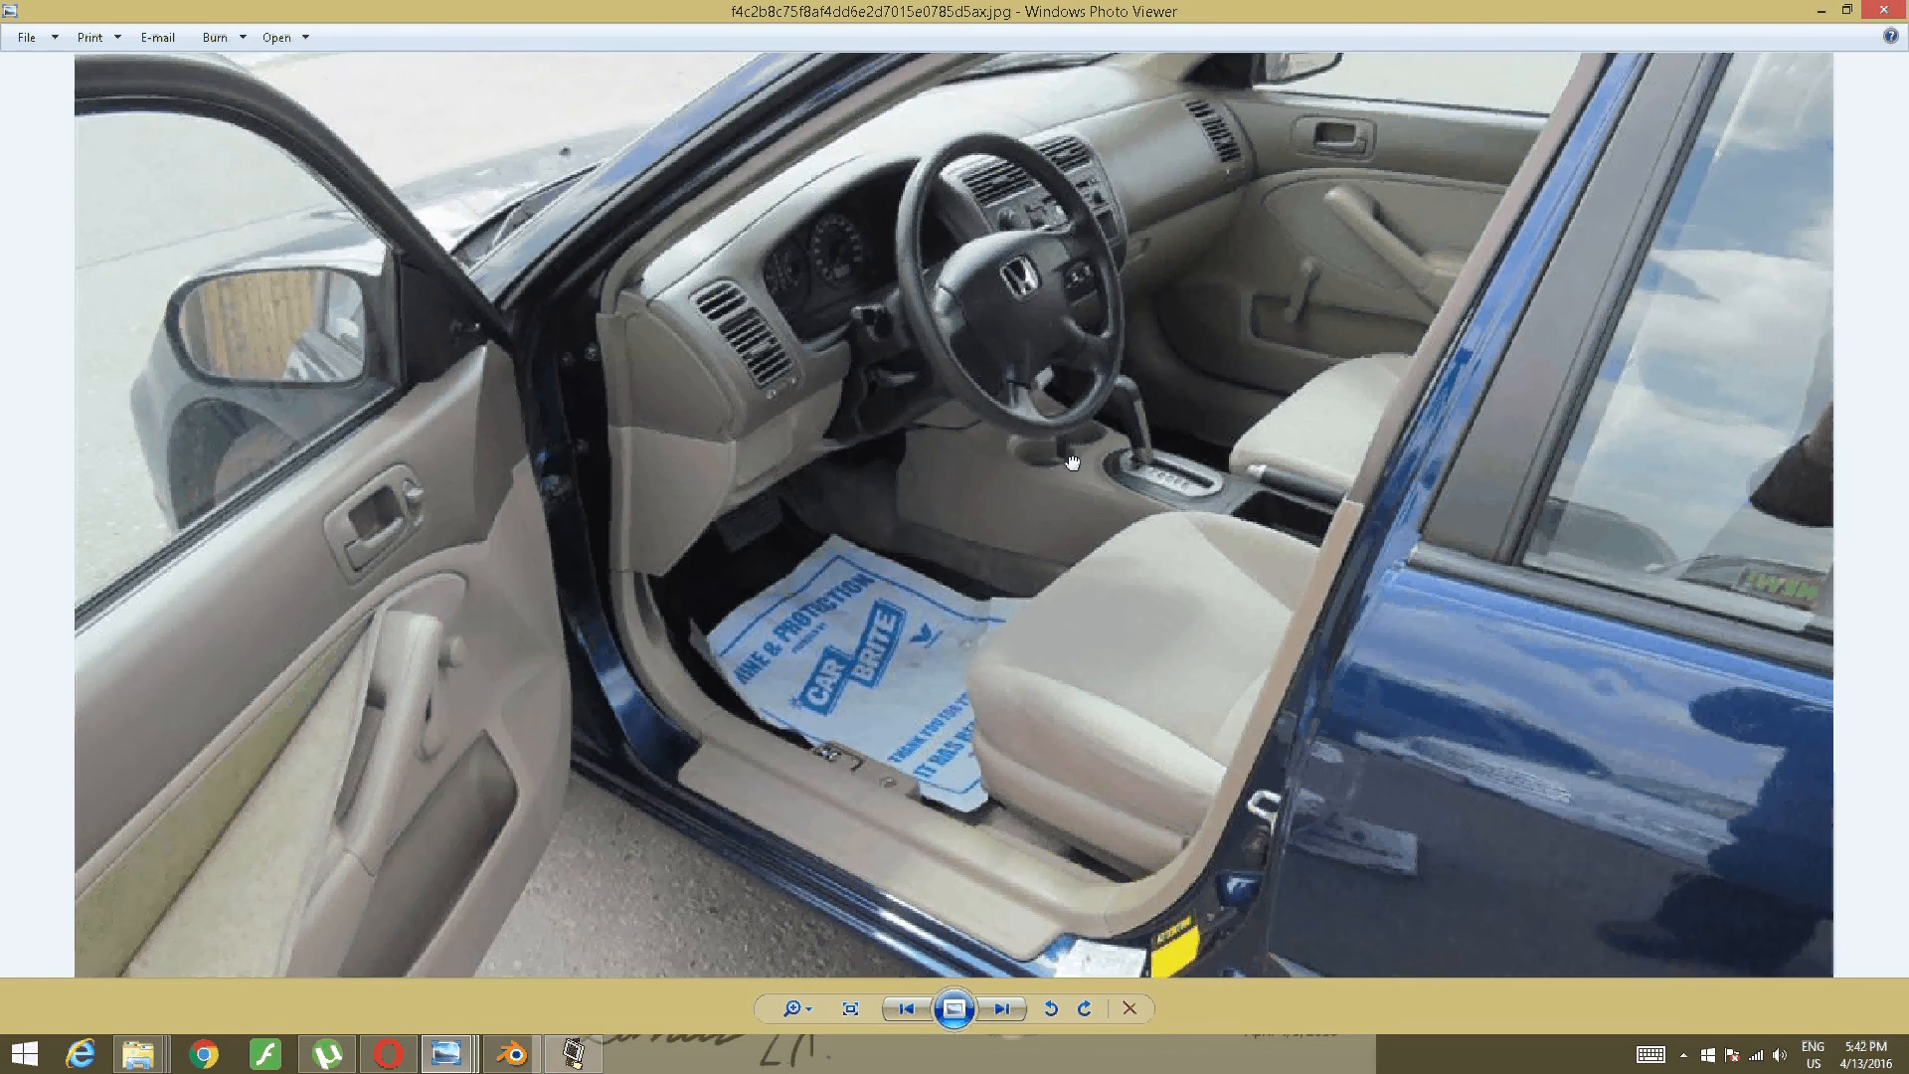
left_click_drag(1071, 461, 958, 370)
scroll(968, 407, "up", 2)
scroll(979, 273, "down", 1)
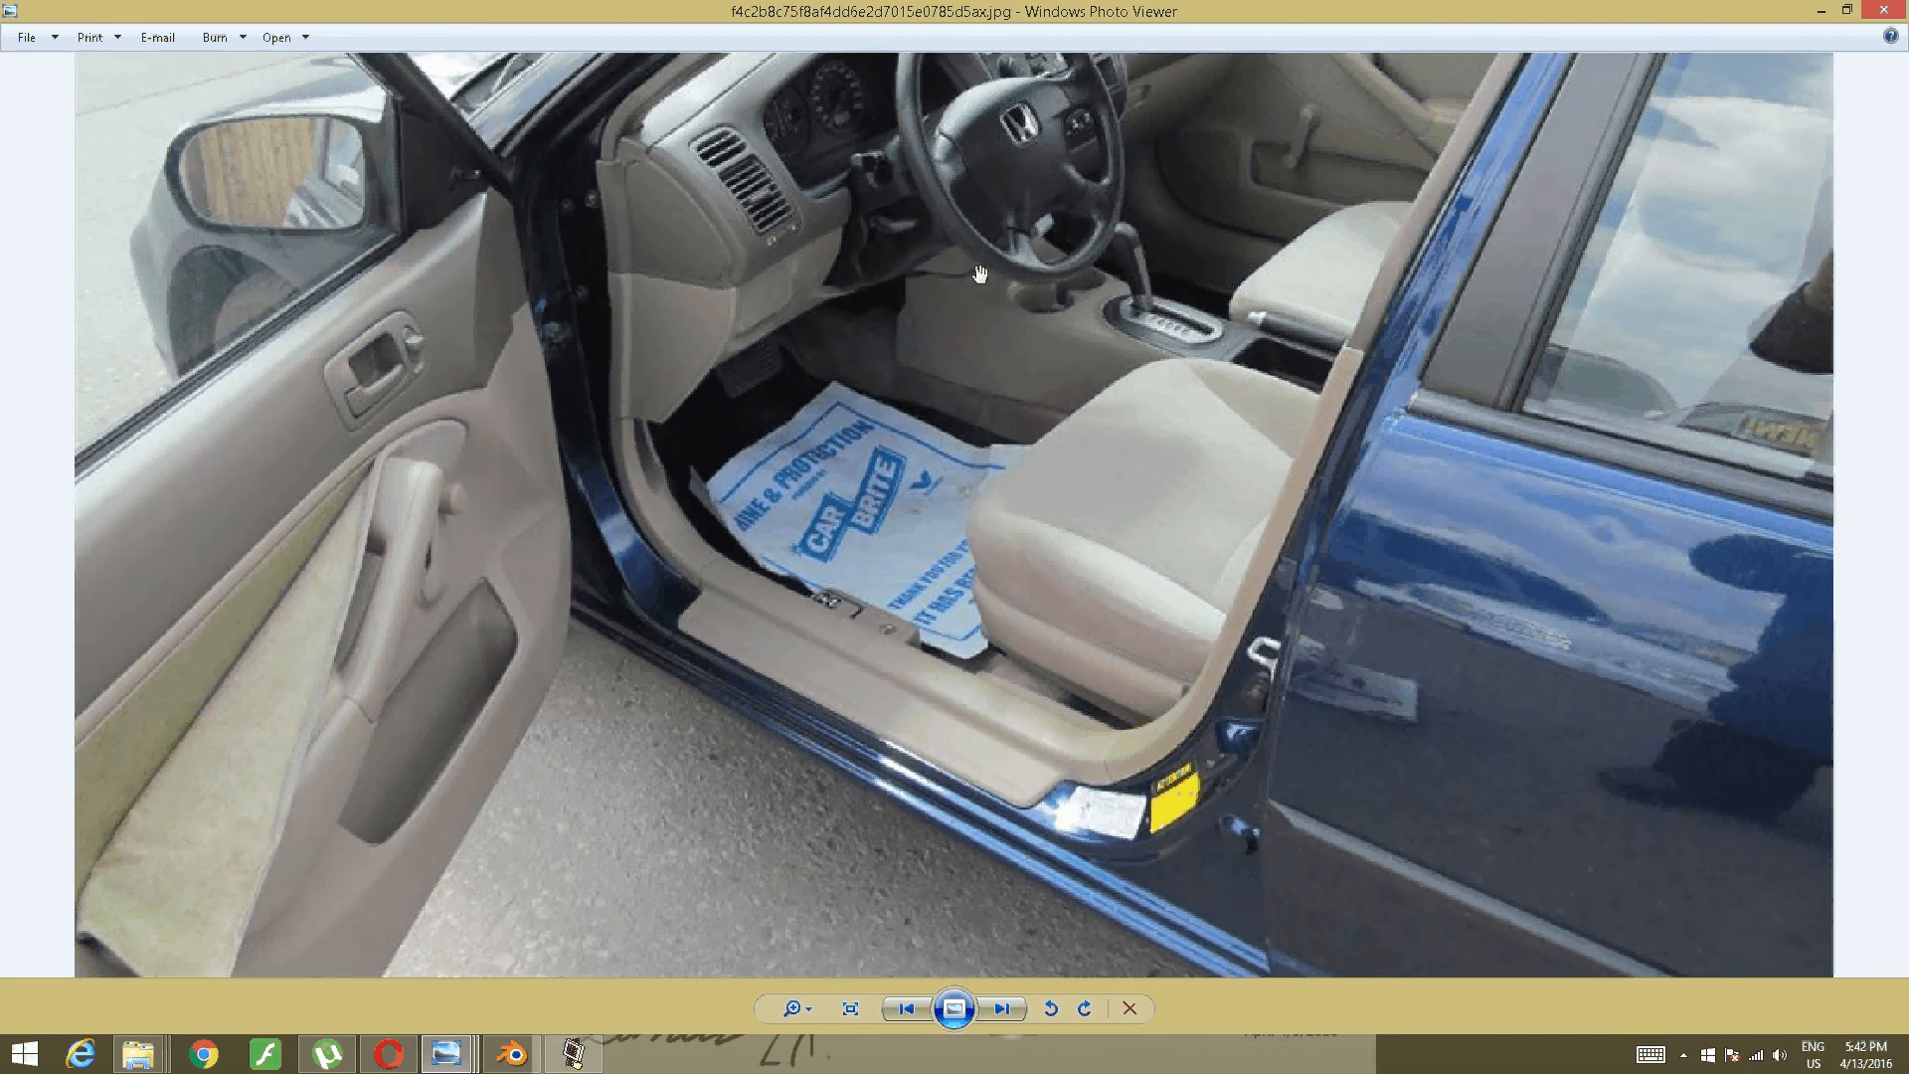
- Inspect the sedan's door sill and dashboard up close, then minimize the photo
left_click_drag(1064, 159, 1144, 556)
scroll(1194, 351, "up", 2)
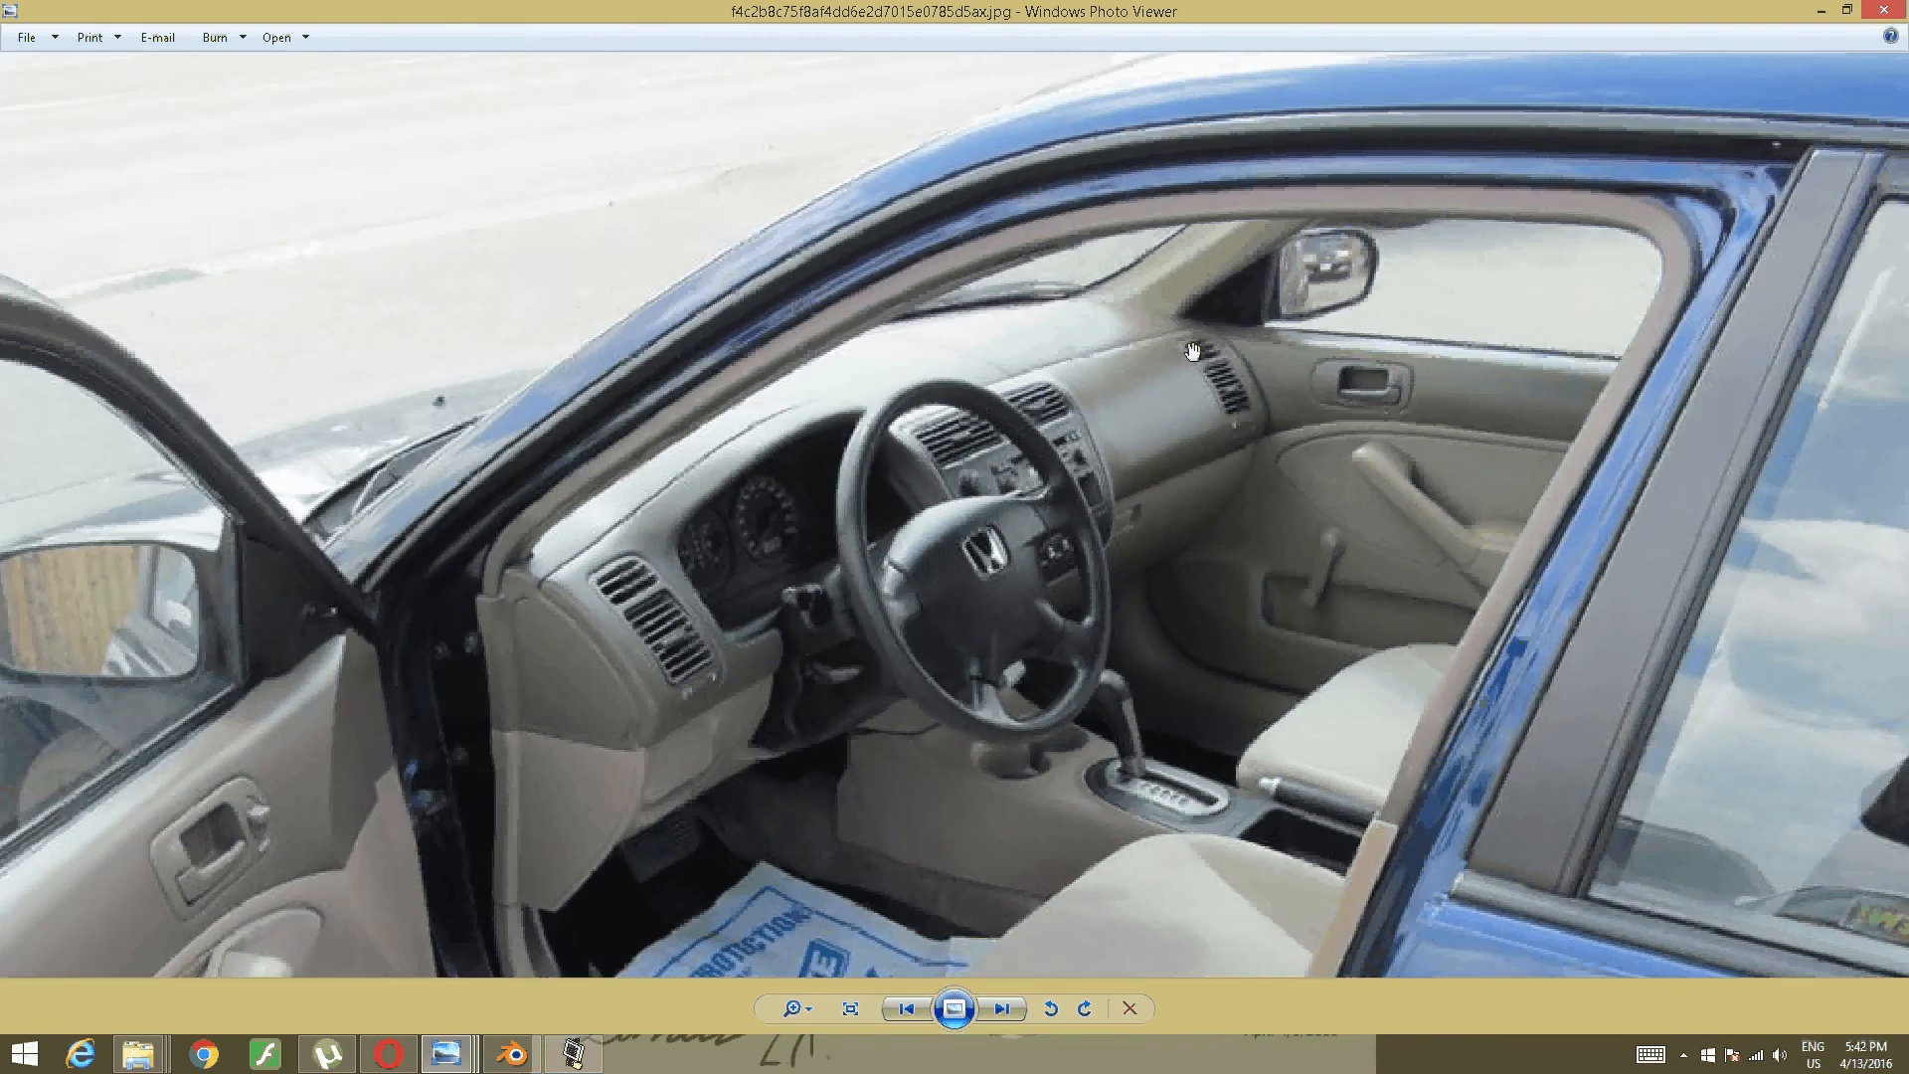
scroll(1192, 351, "down", 1)
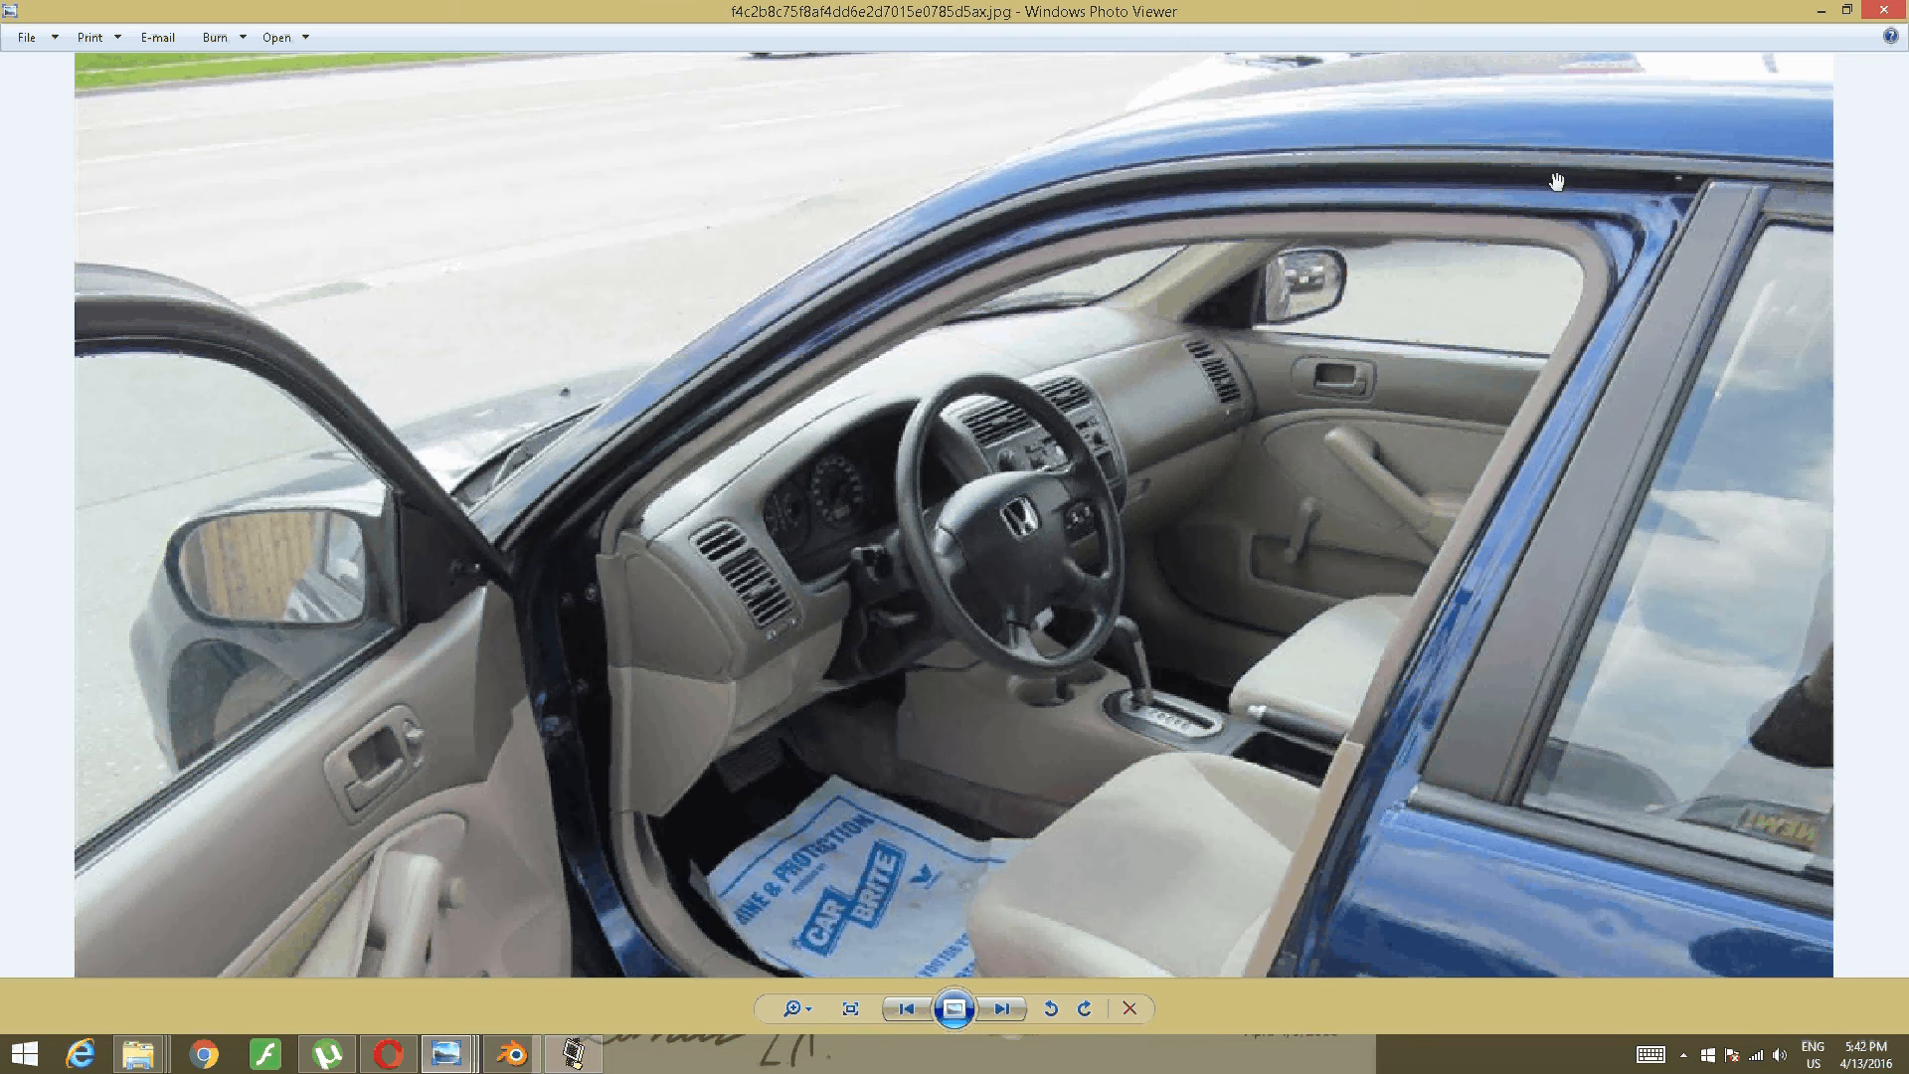
left_click_drag(1569, 531, 1551, 280)
left_click_drag(1563, 440, 1563, 298)
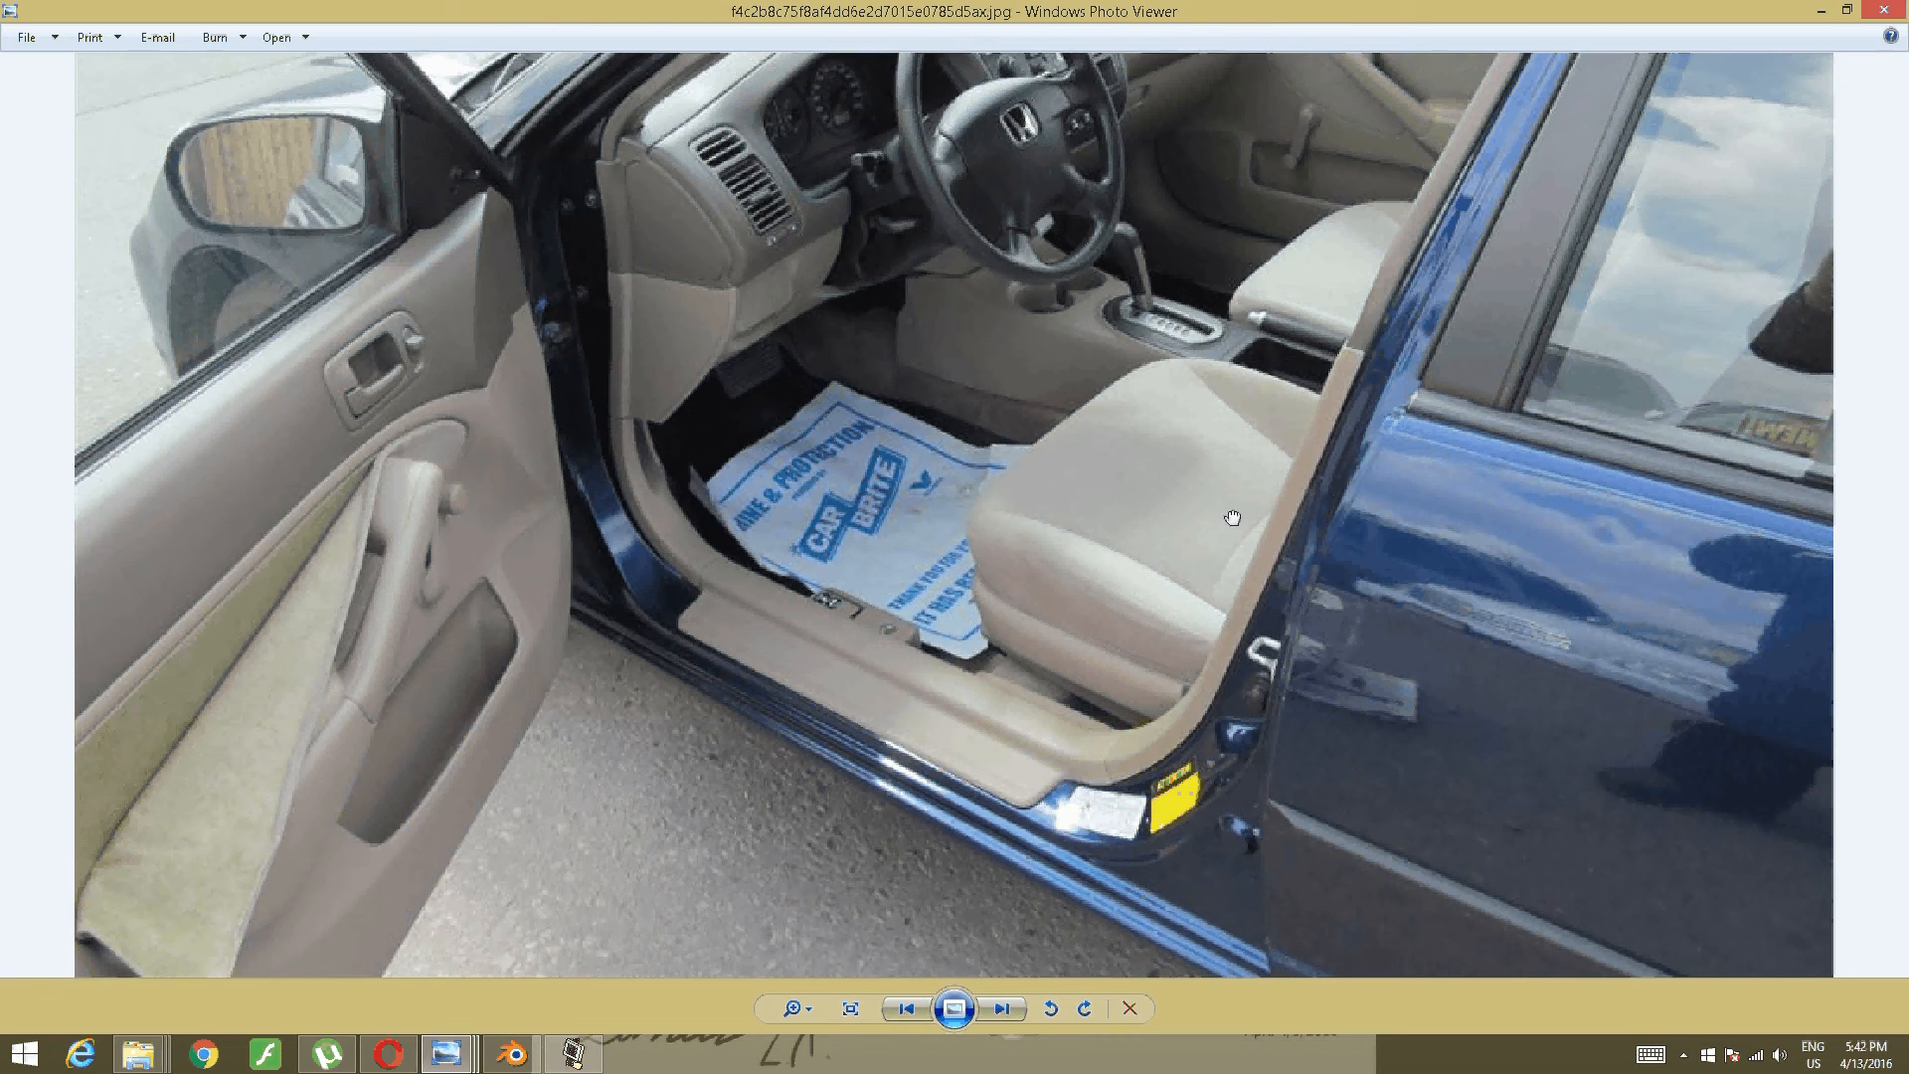
left_click_drag(1233, 519, 1233, 718)
left_click(1827, 9)
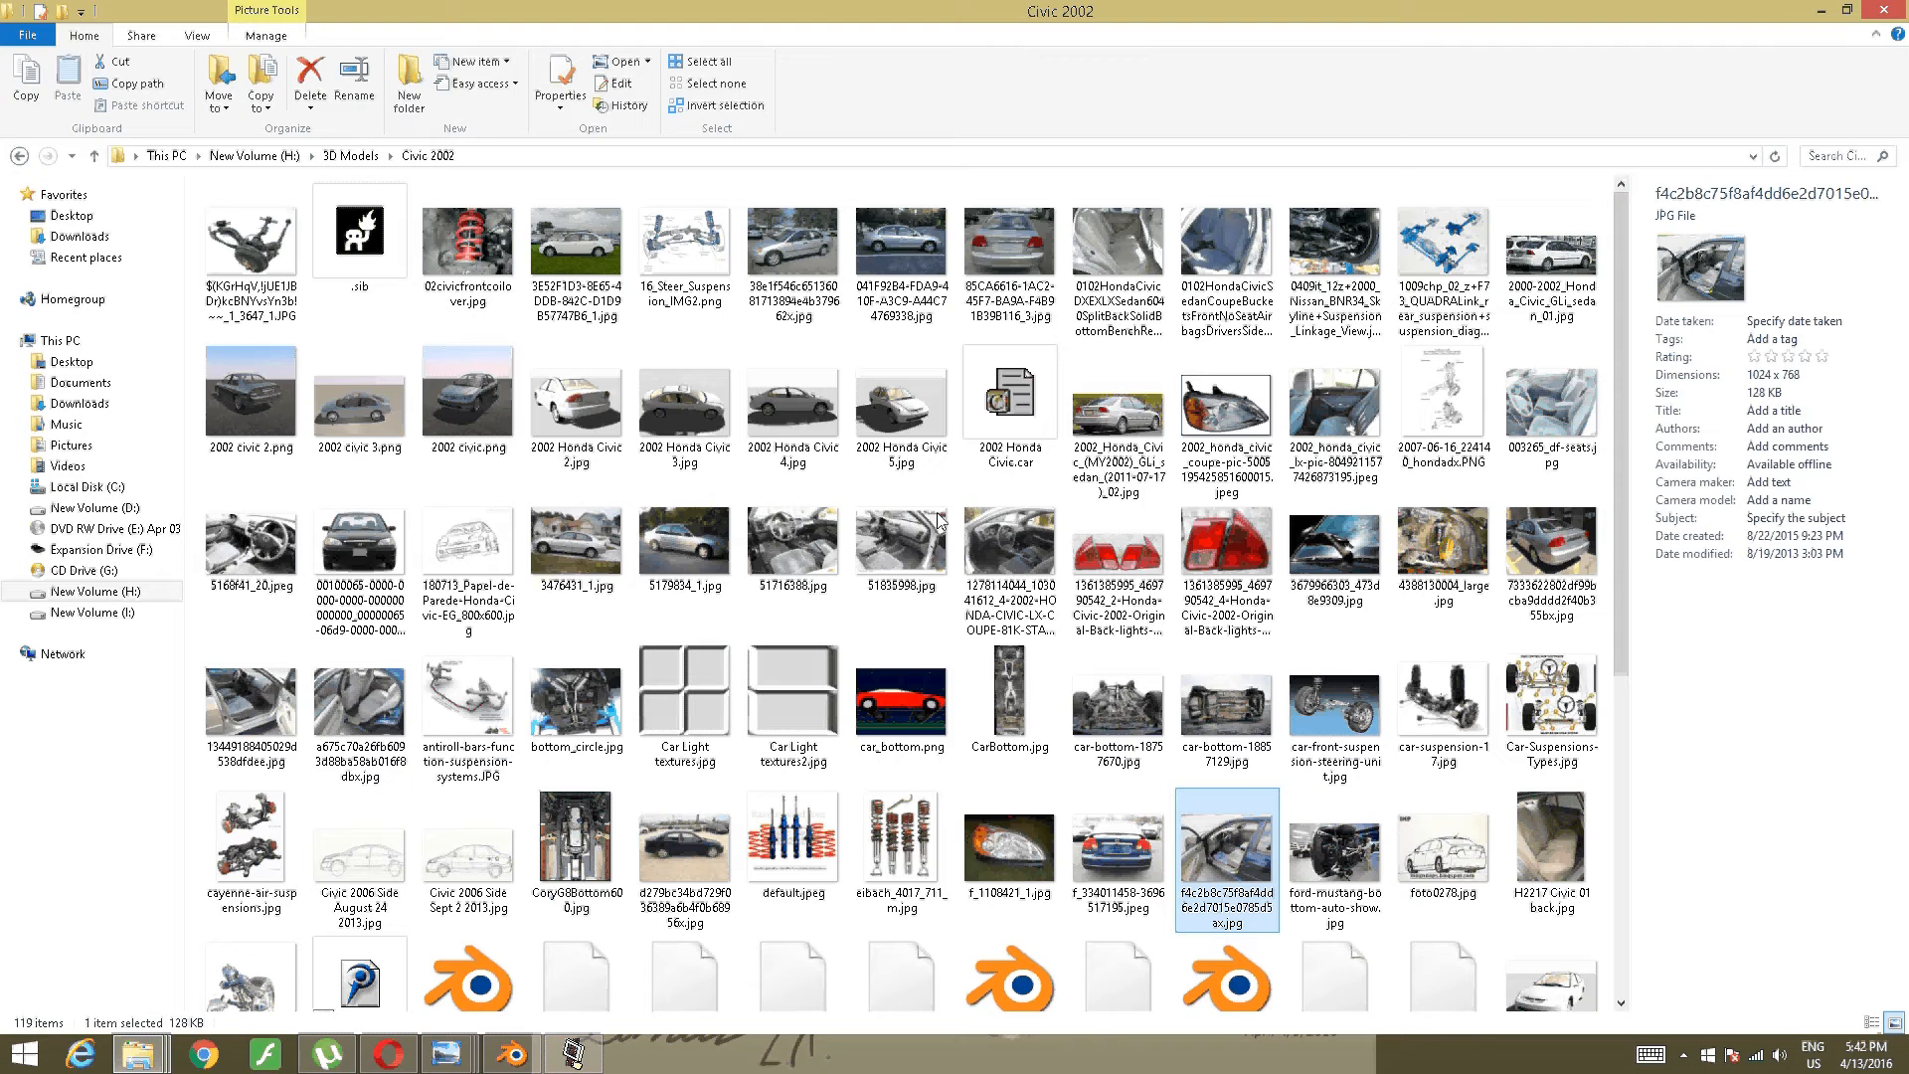
- View the rear bench seat and front bucket seat photos, closing each
double_click(1117, 244)
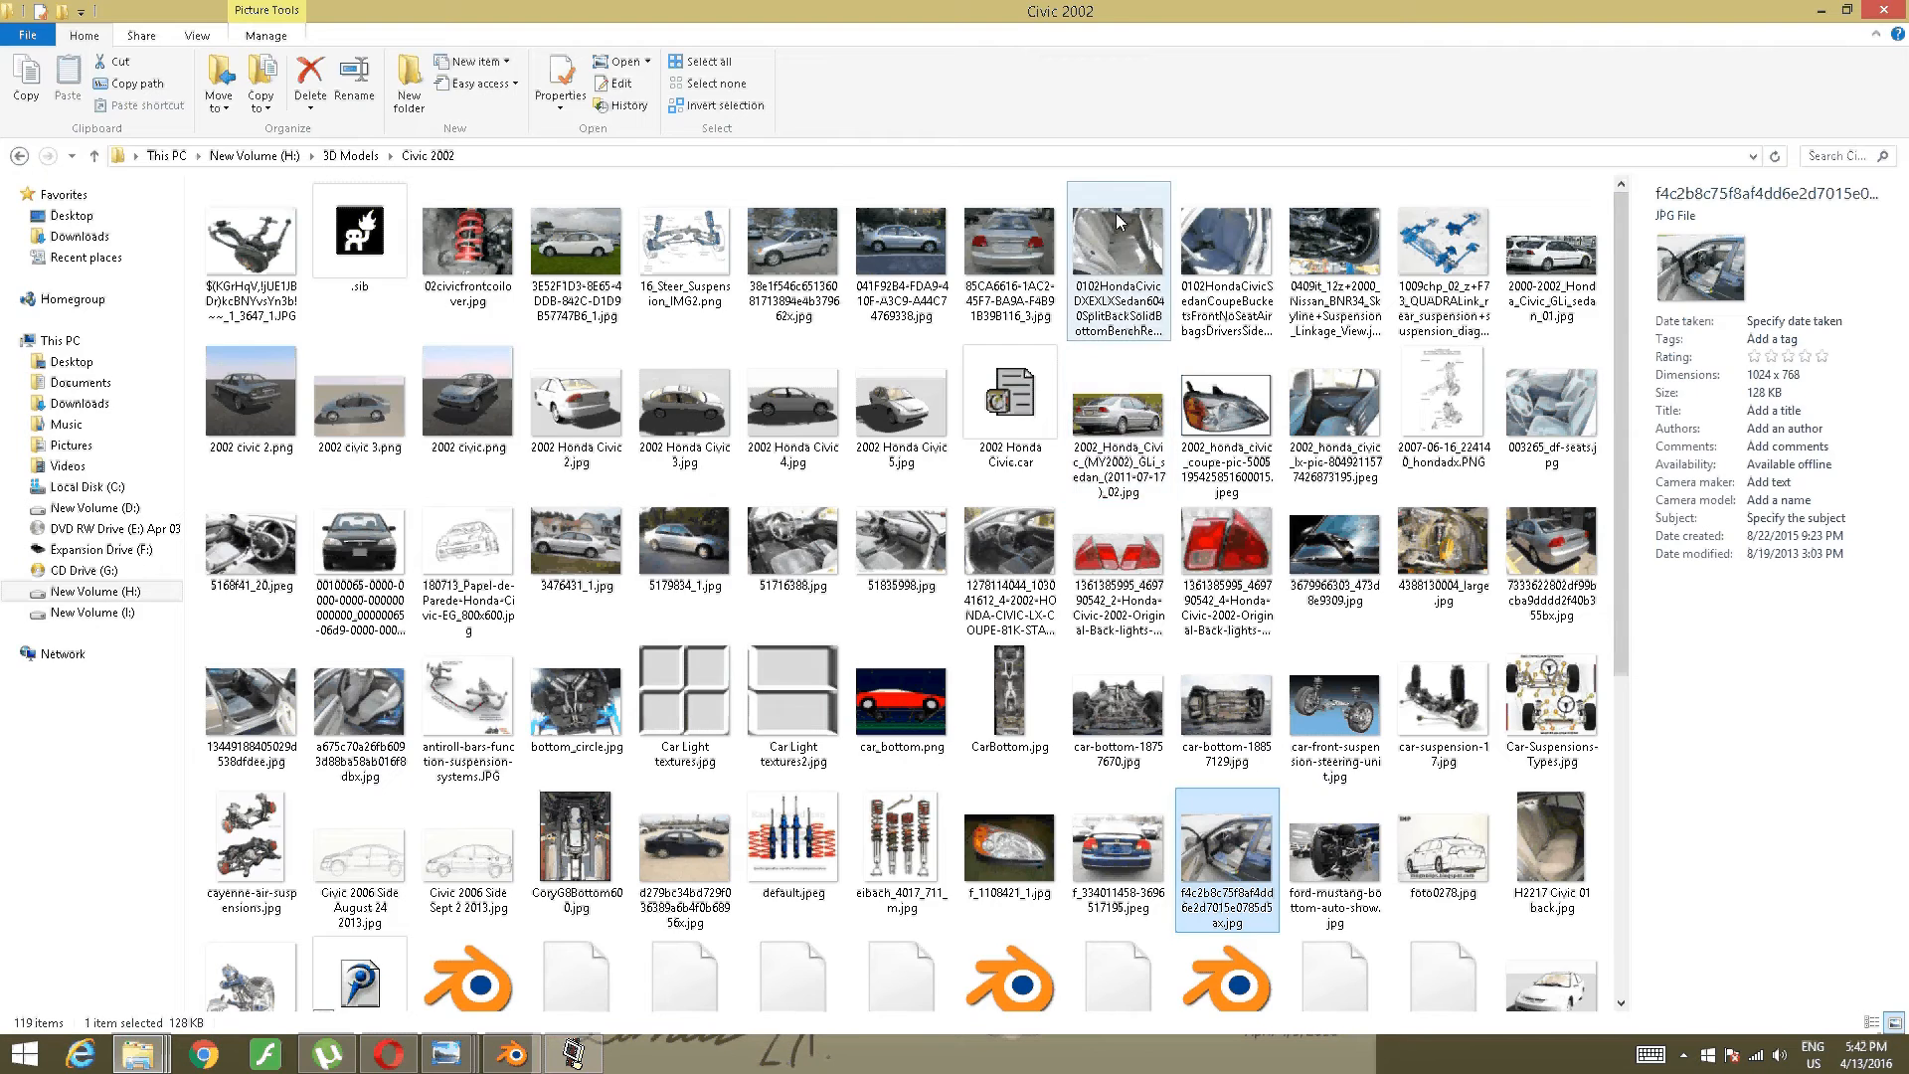
scroll(970, 463, "up", 1)
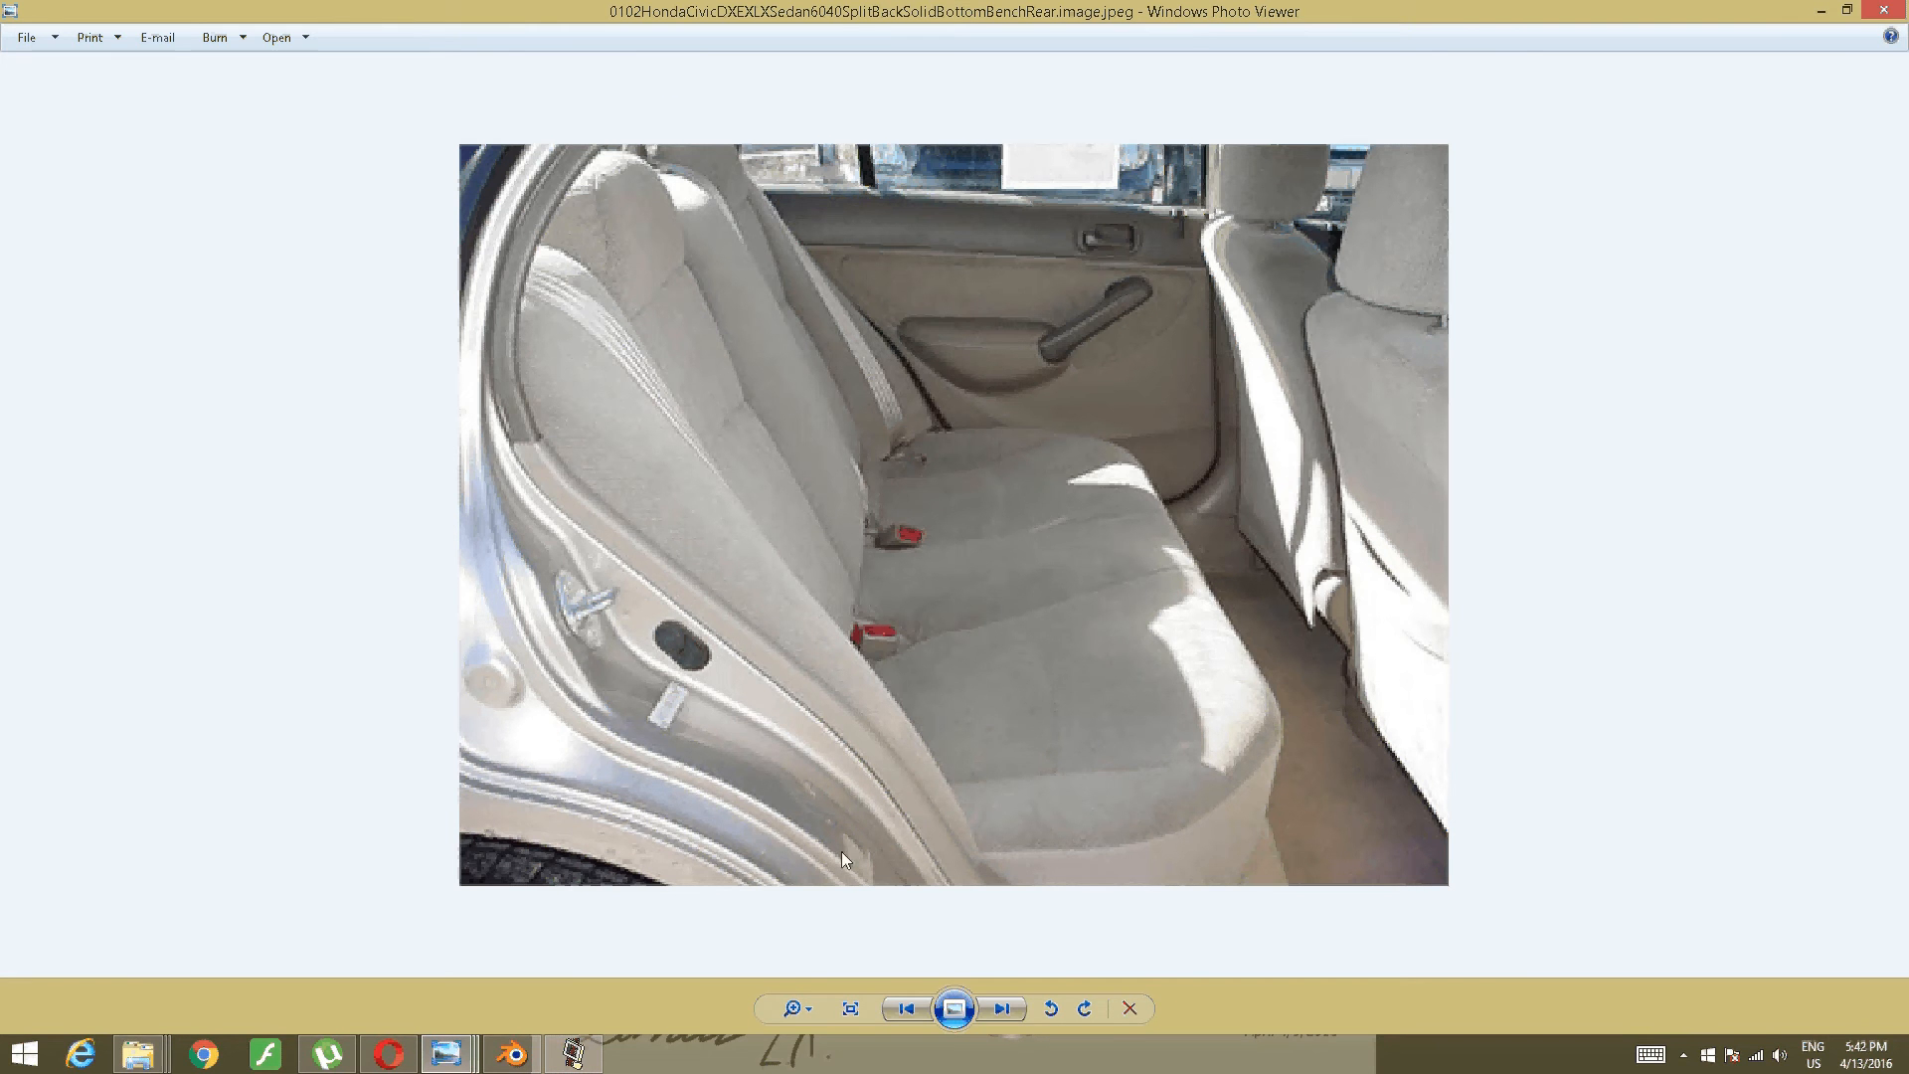
left_click(1894, 11)
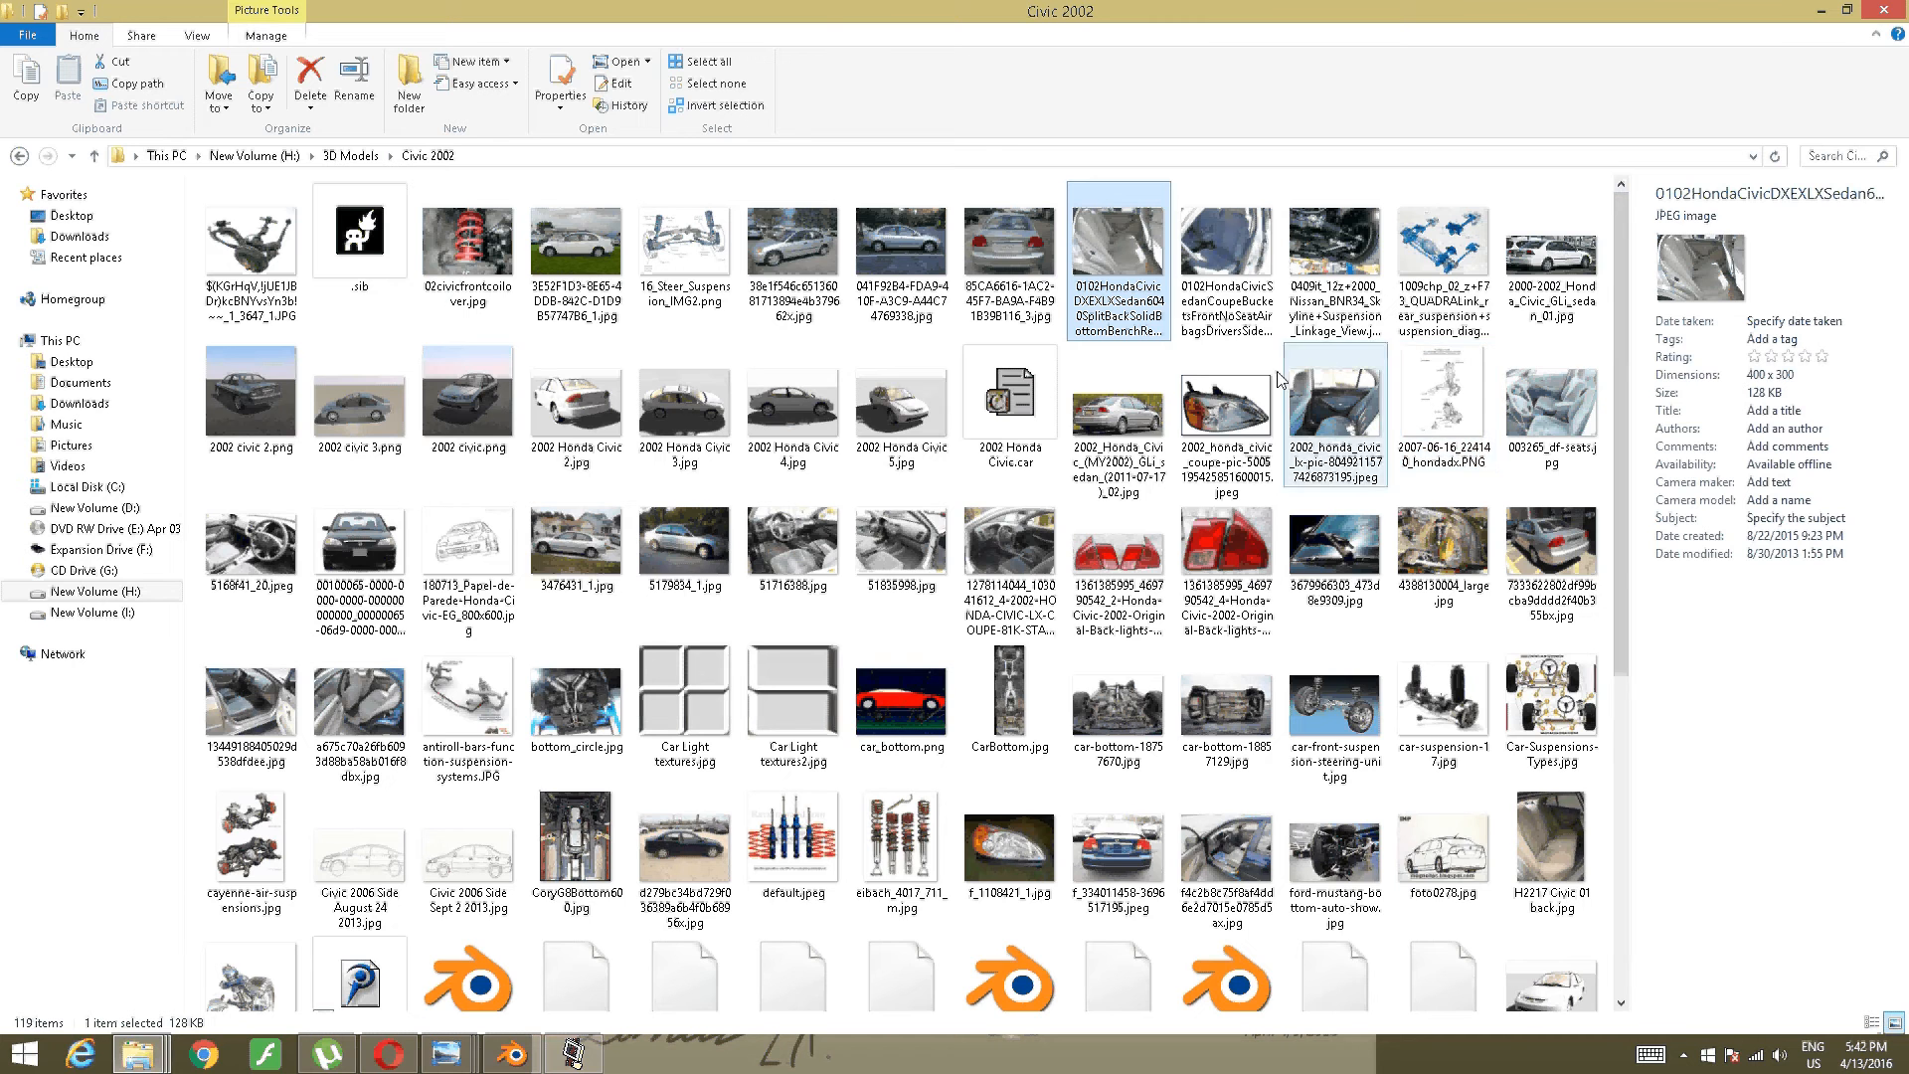
double_click(1228, 288)
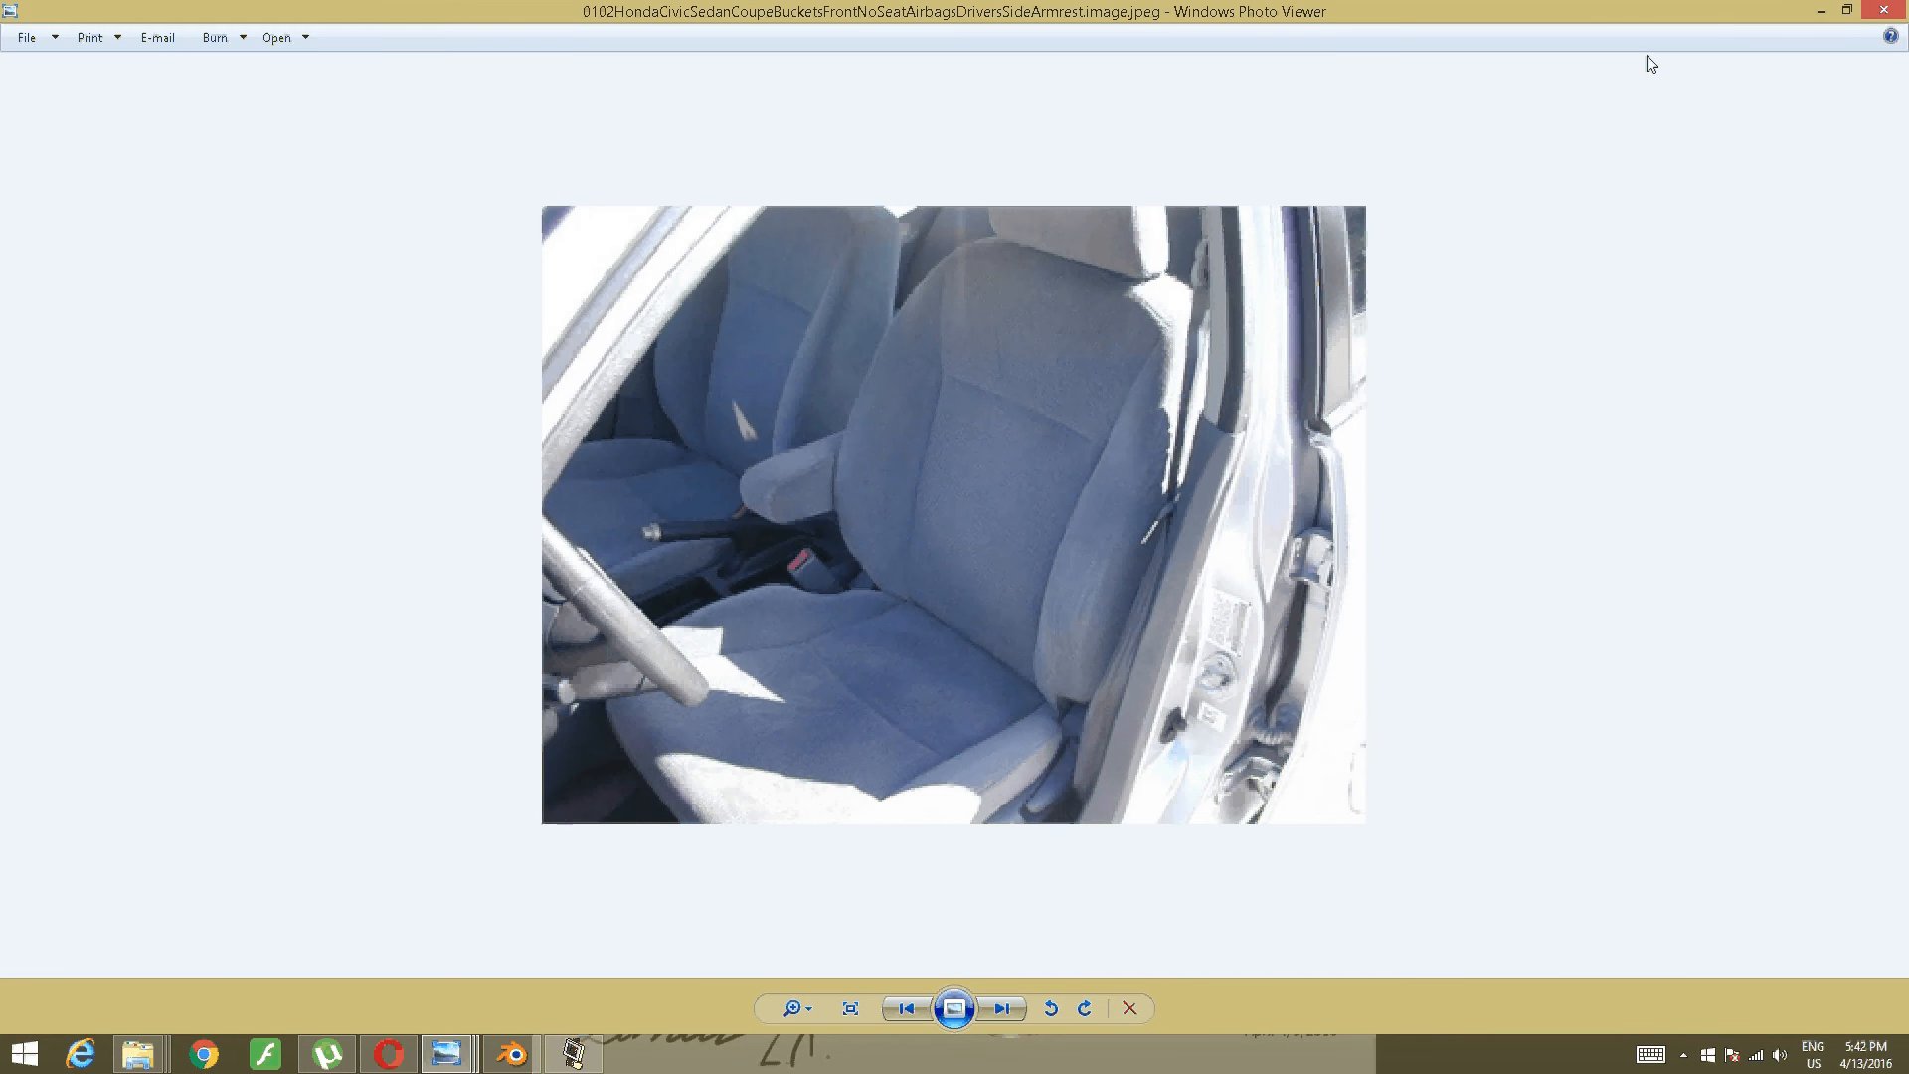
left_click(1883, 10)
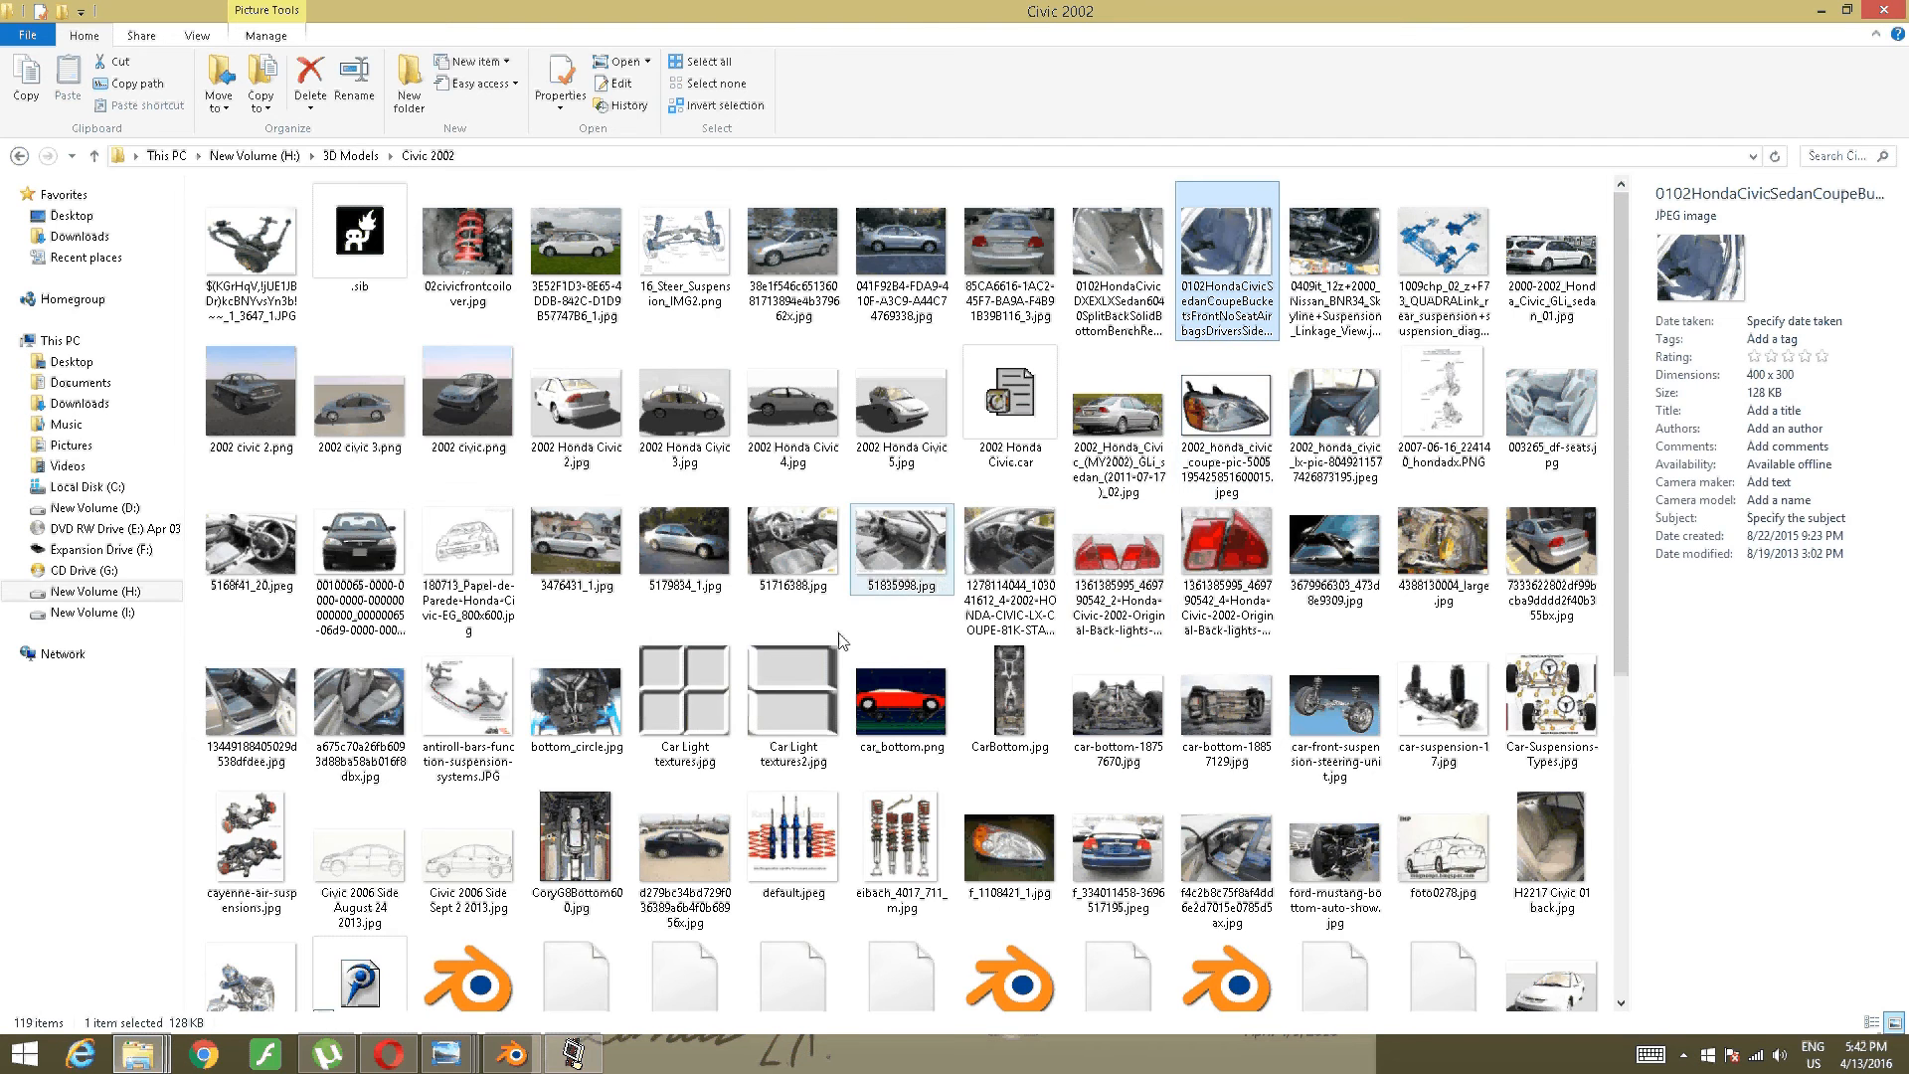
- Open the a675c70a open-rear-door photo, zoom to its bottom edge, then return to Blender
scroll(822, 708, "down", 3)
scroll(822, 708, "up", 3)
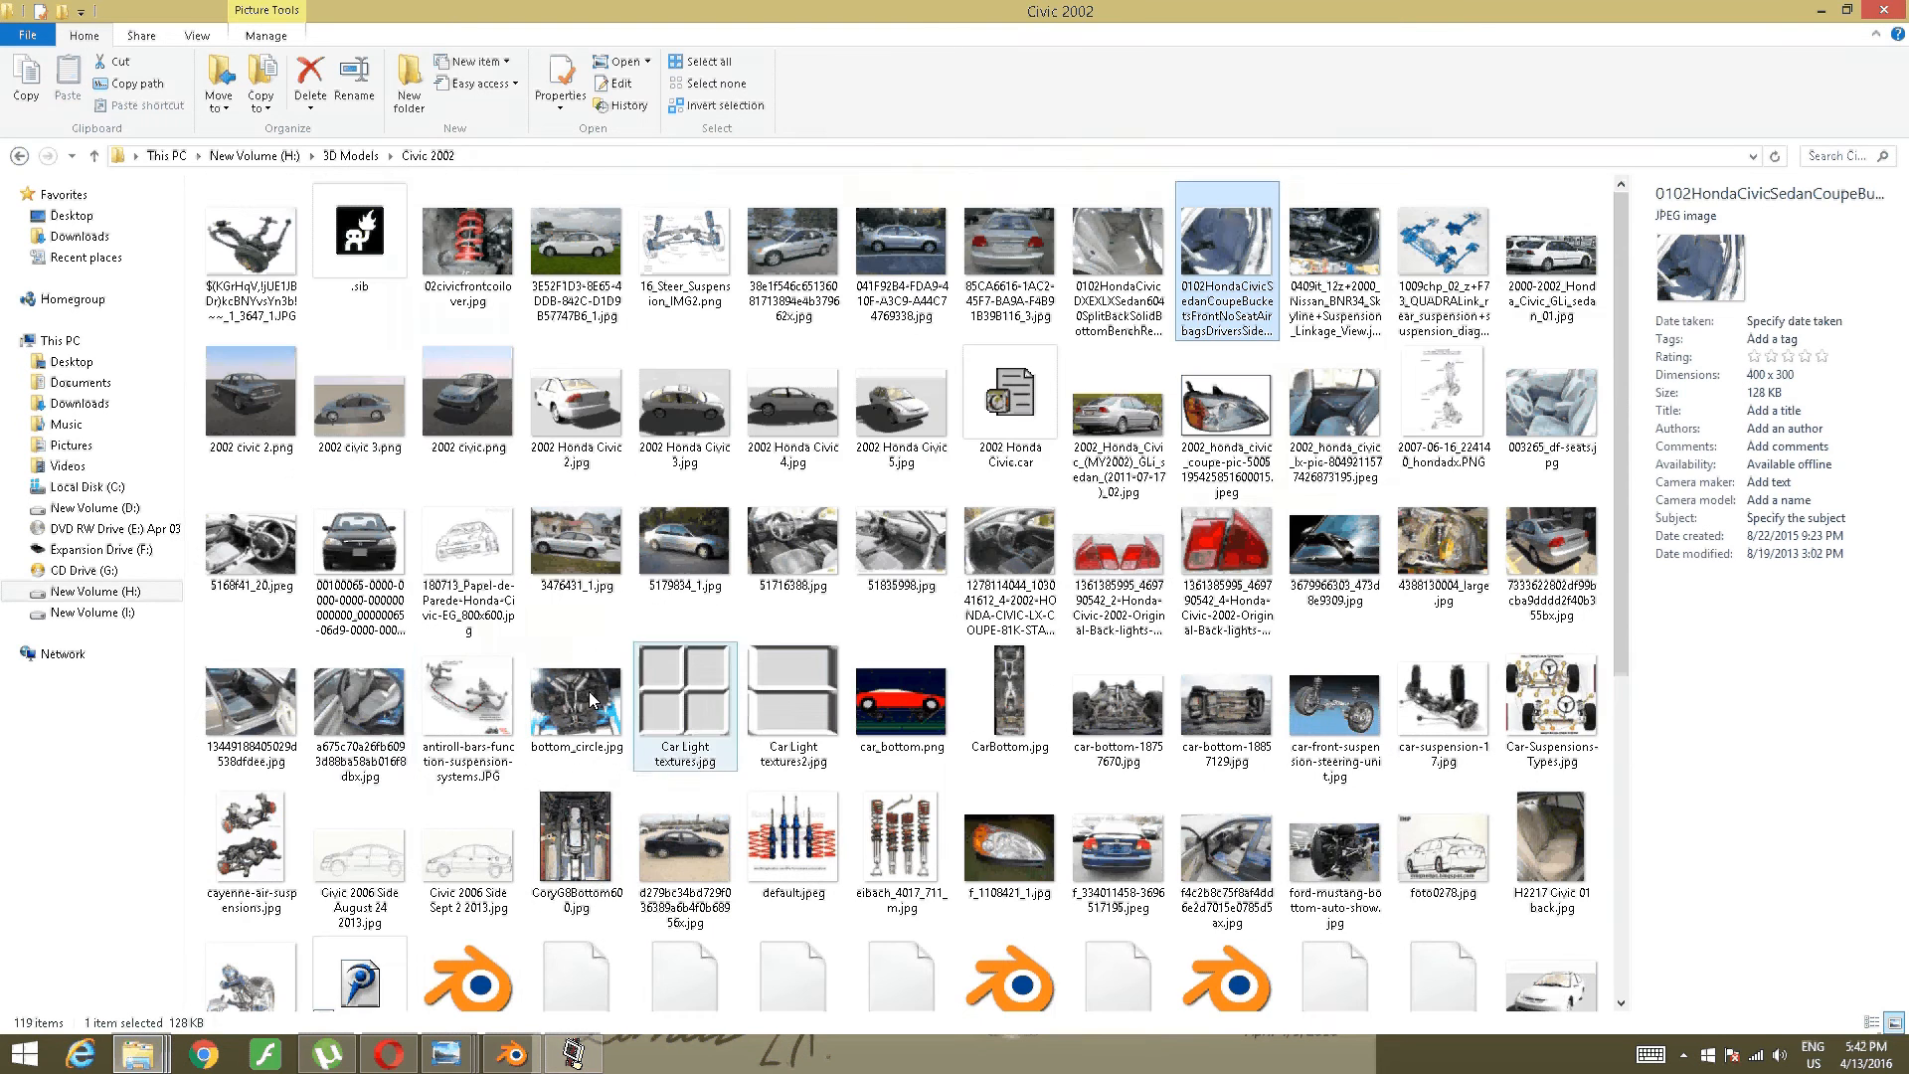
double_click(382, 695)
scroll(1134, 438, "up", 3)
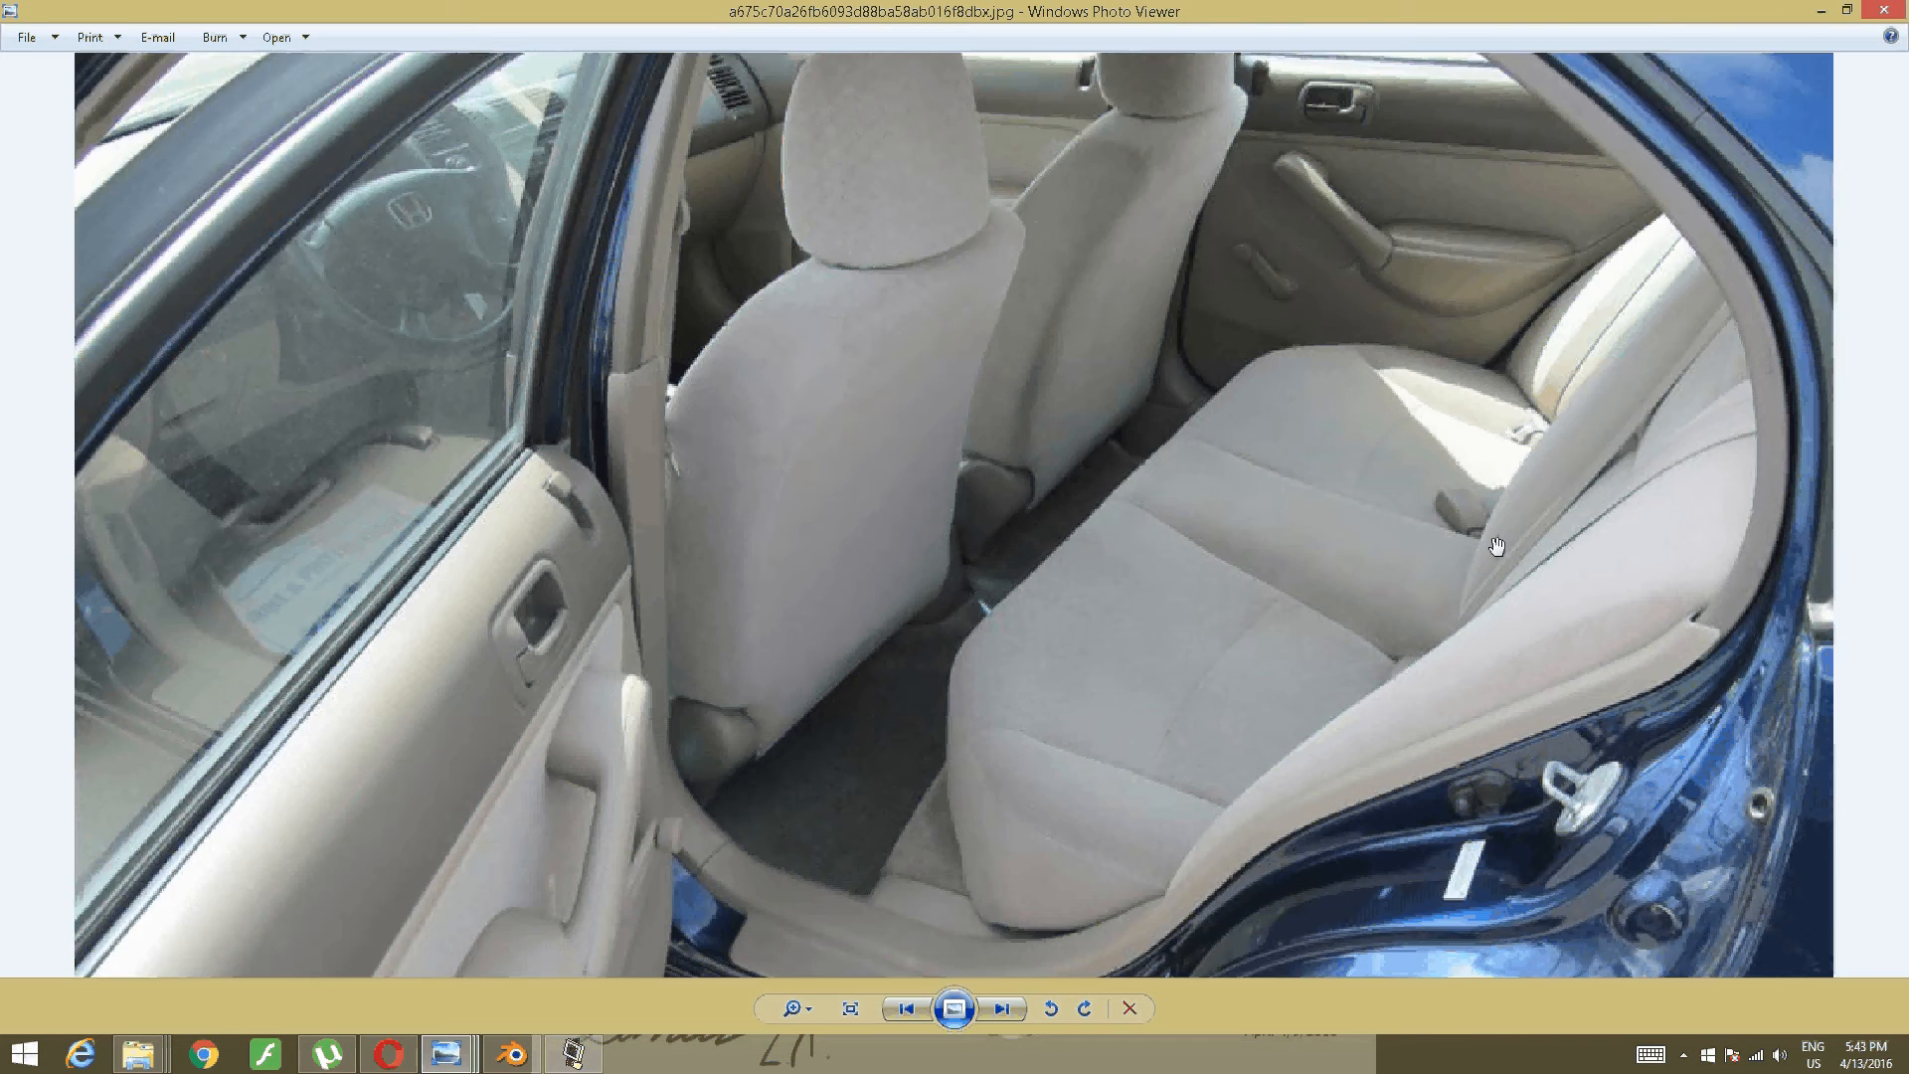
left_click_drag(1180, 491, 1181, 231)
scroll(1180, 231, "down", 3)
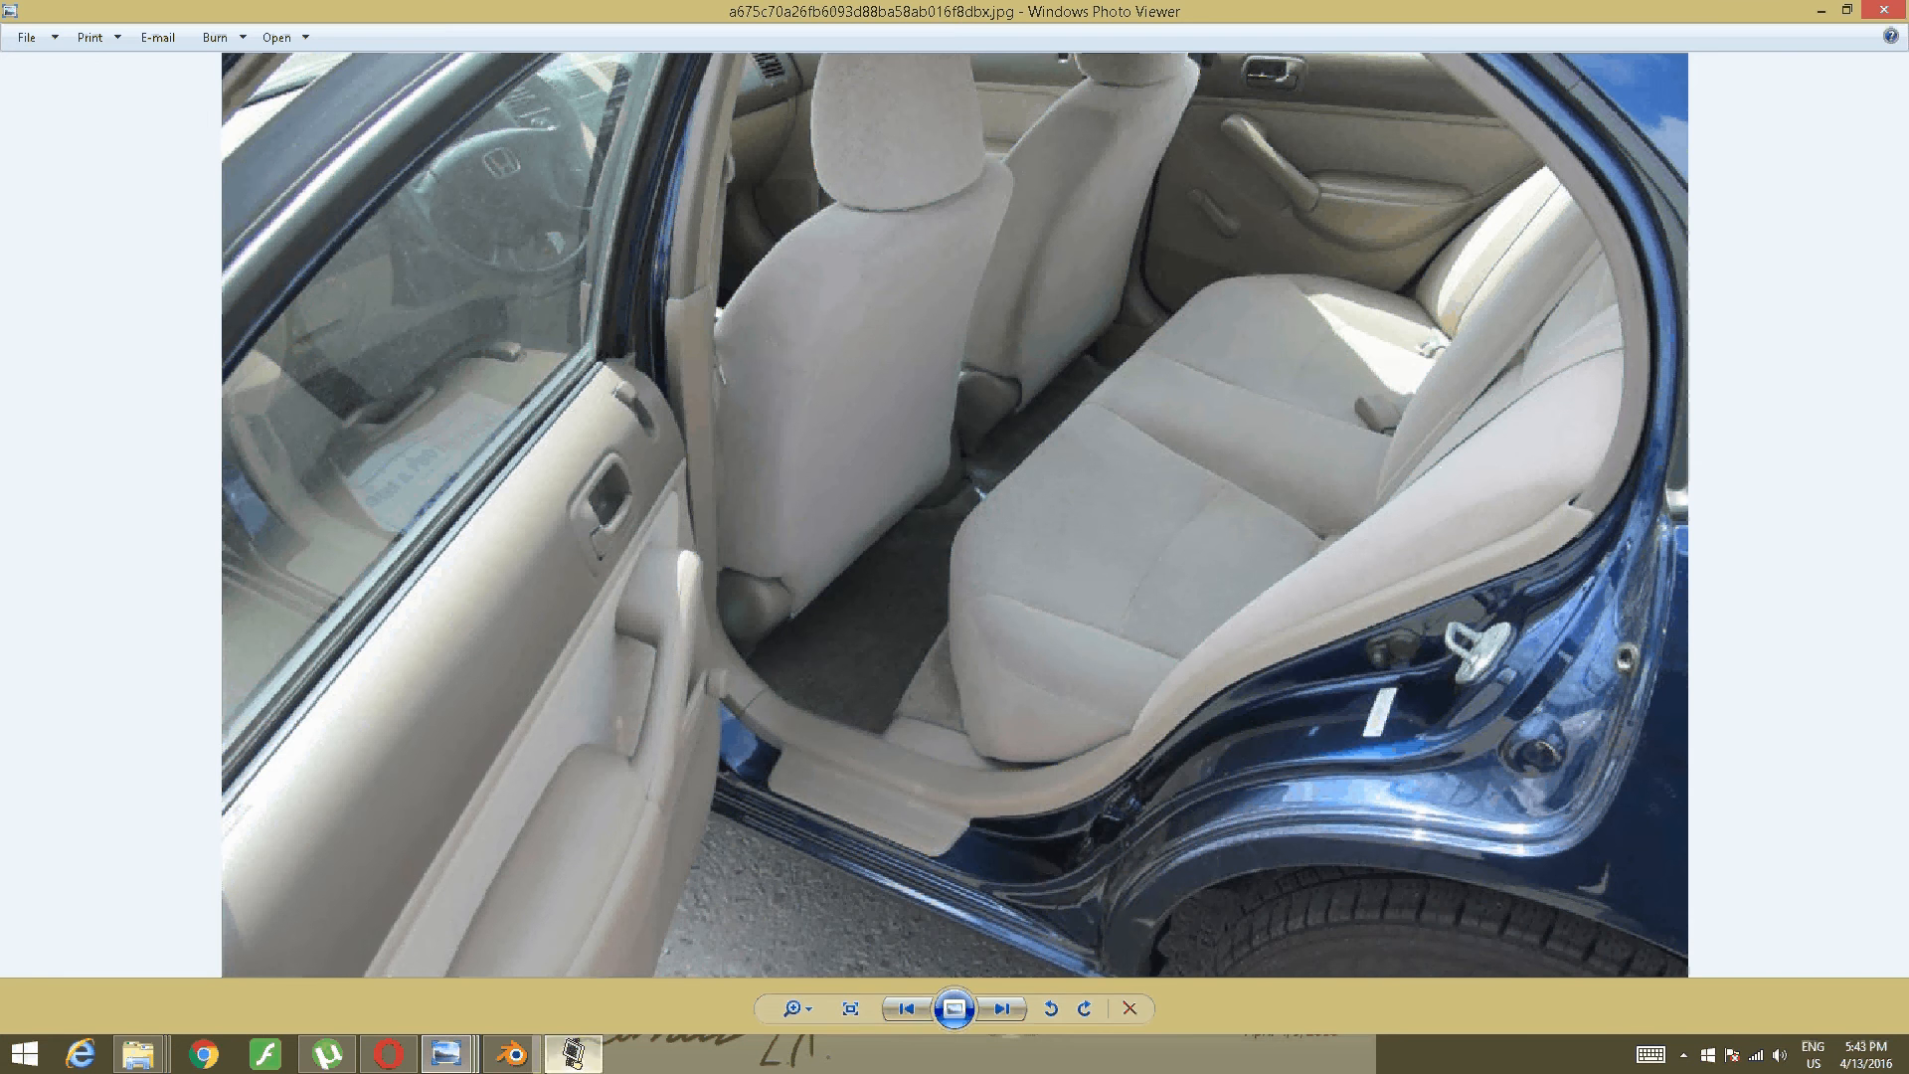
left_click(512, 1053)
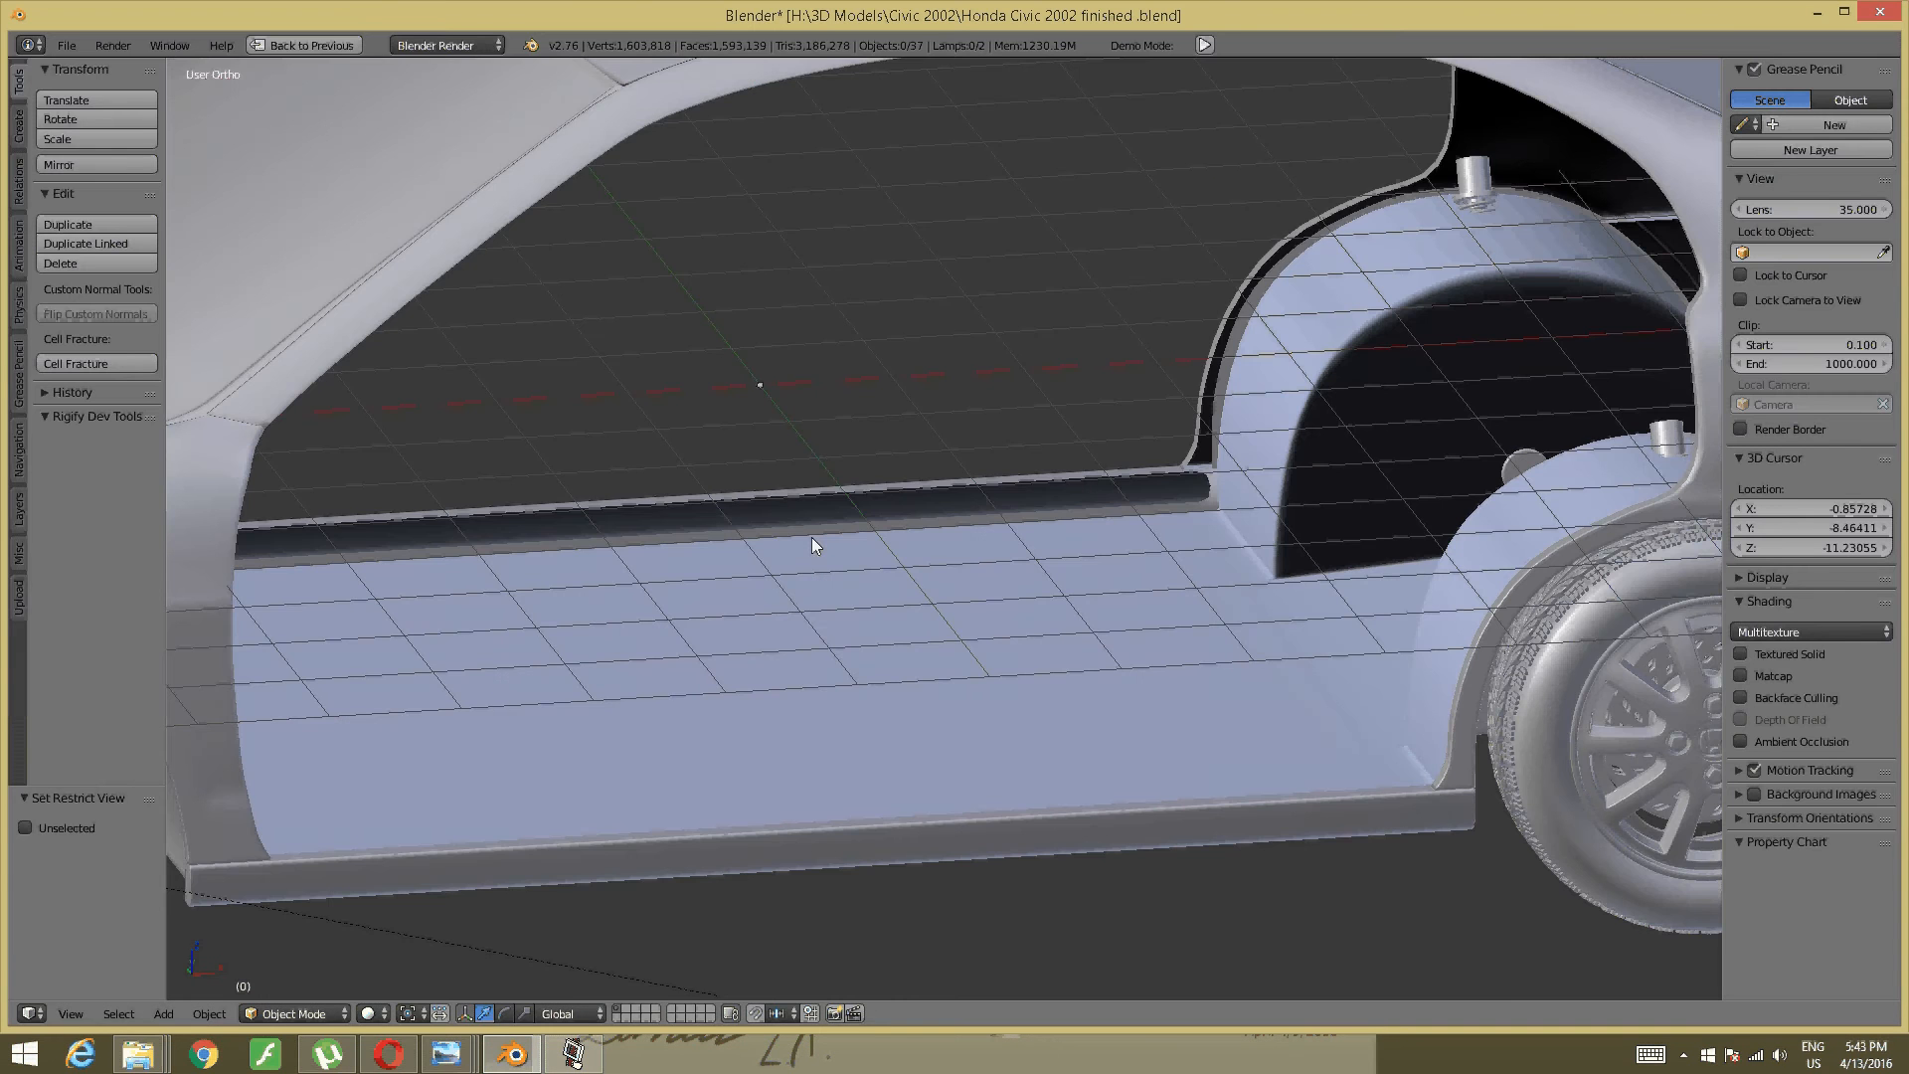
- Zoom in on the car's sill and put the sill strip object into Edit Mode
middle_click_drag(811, 536, 969, 396)
scroll(1003, 427, "up", 2)
middle_click_drag(701, 708, 930, 626, "shift")
left_click(796, 636)
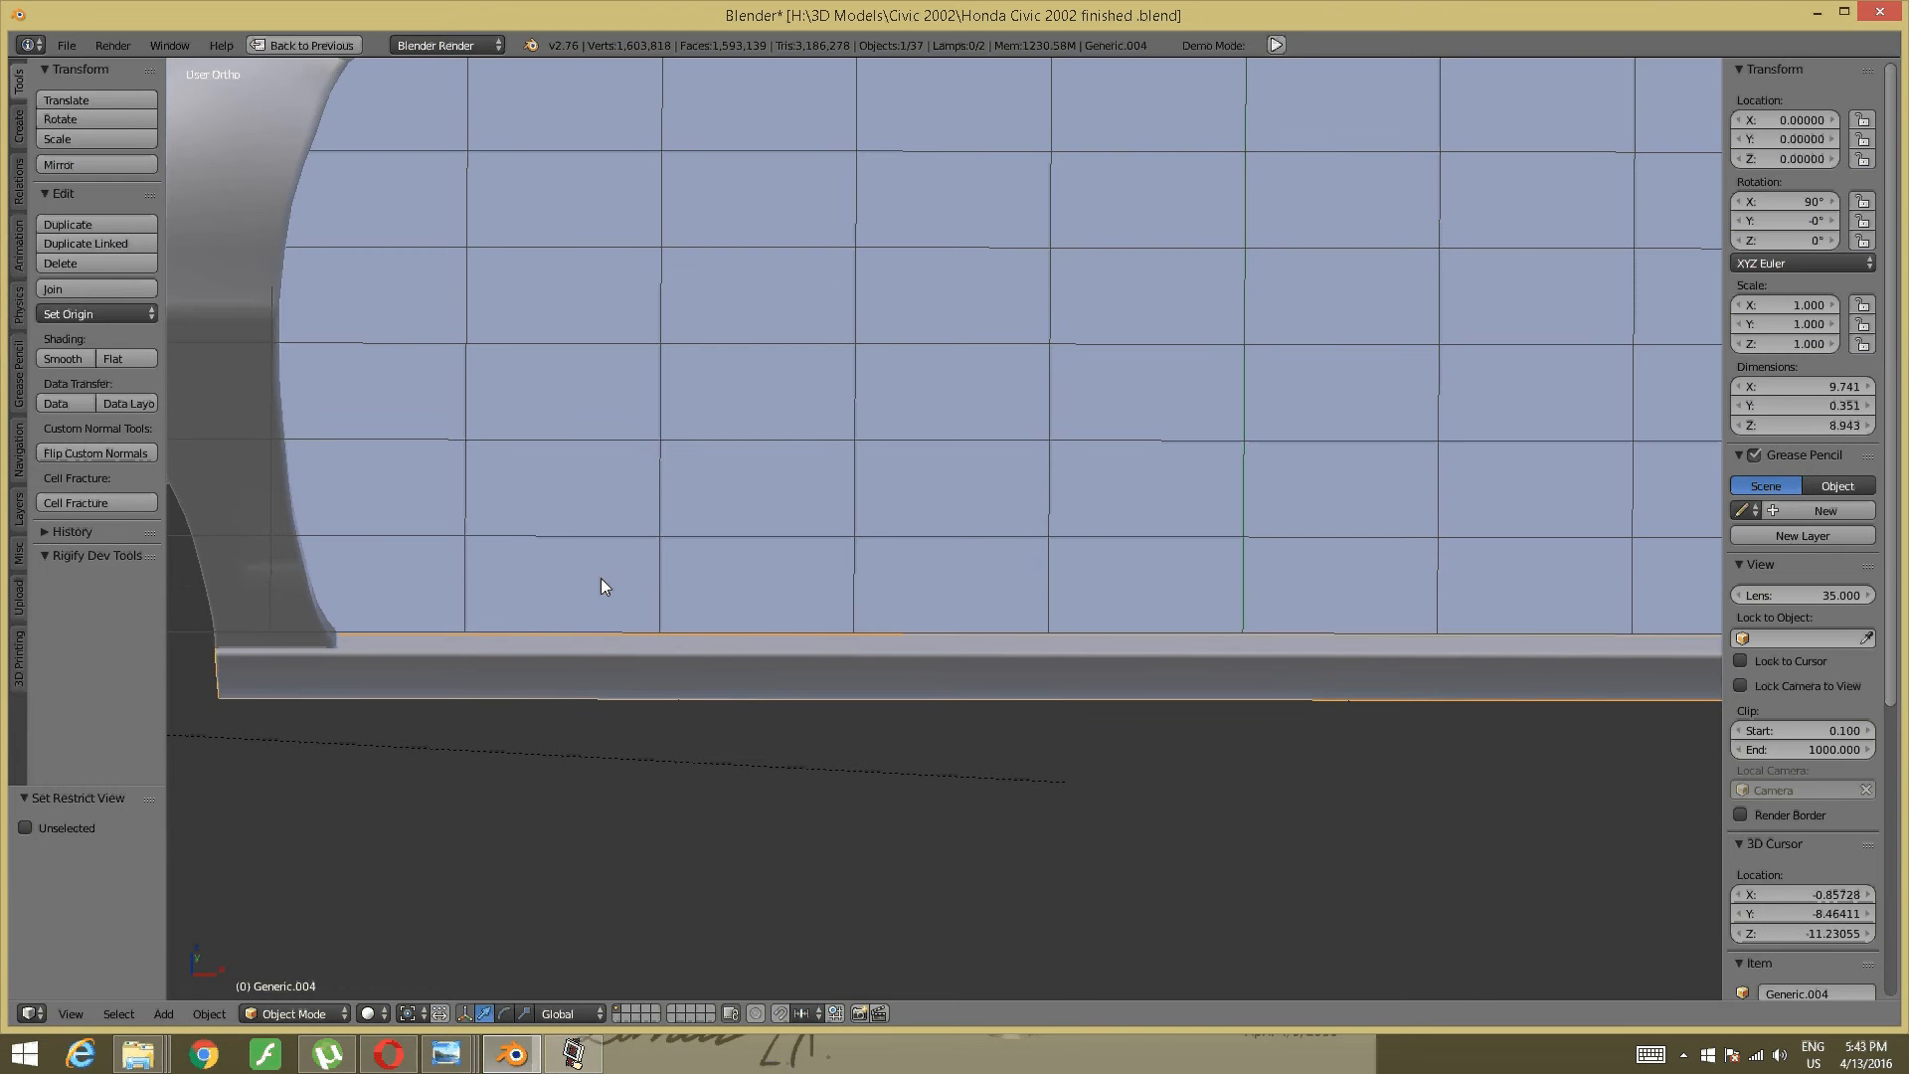
key("Tab")
left_click(776, 580)
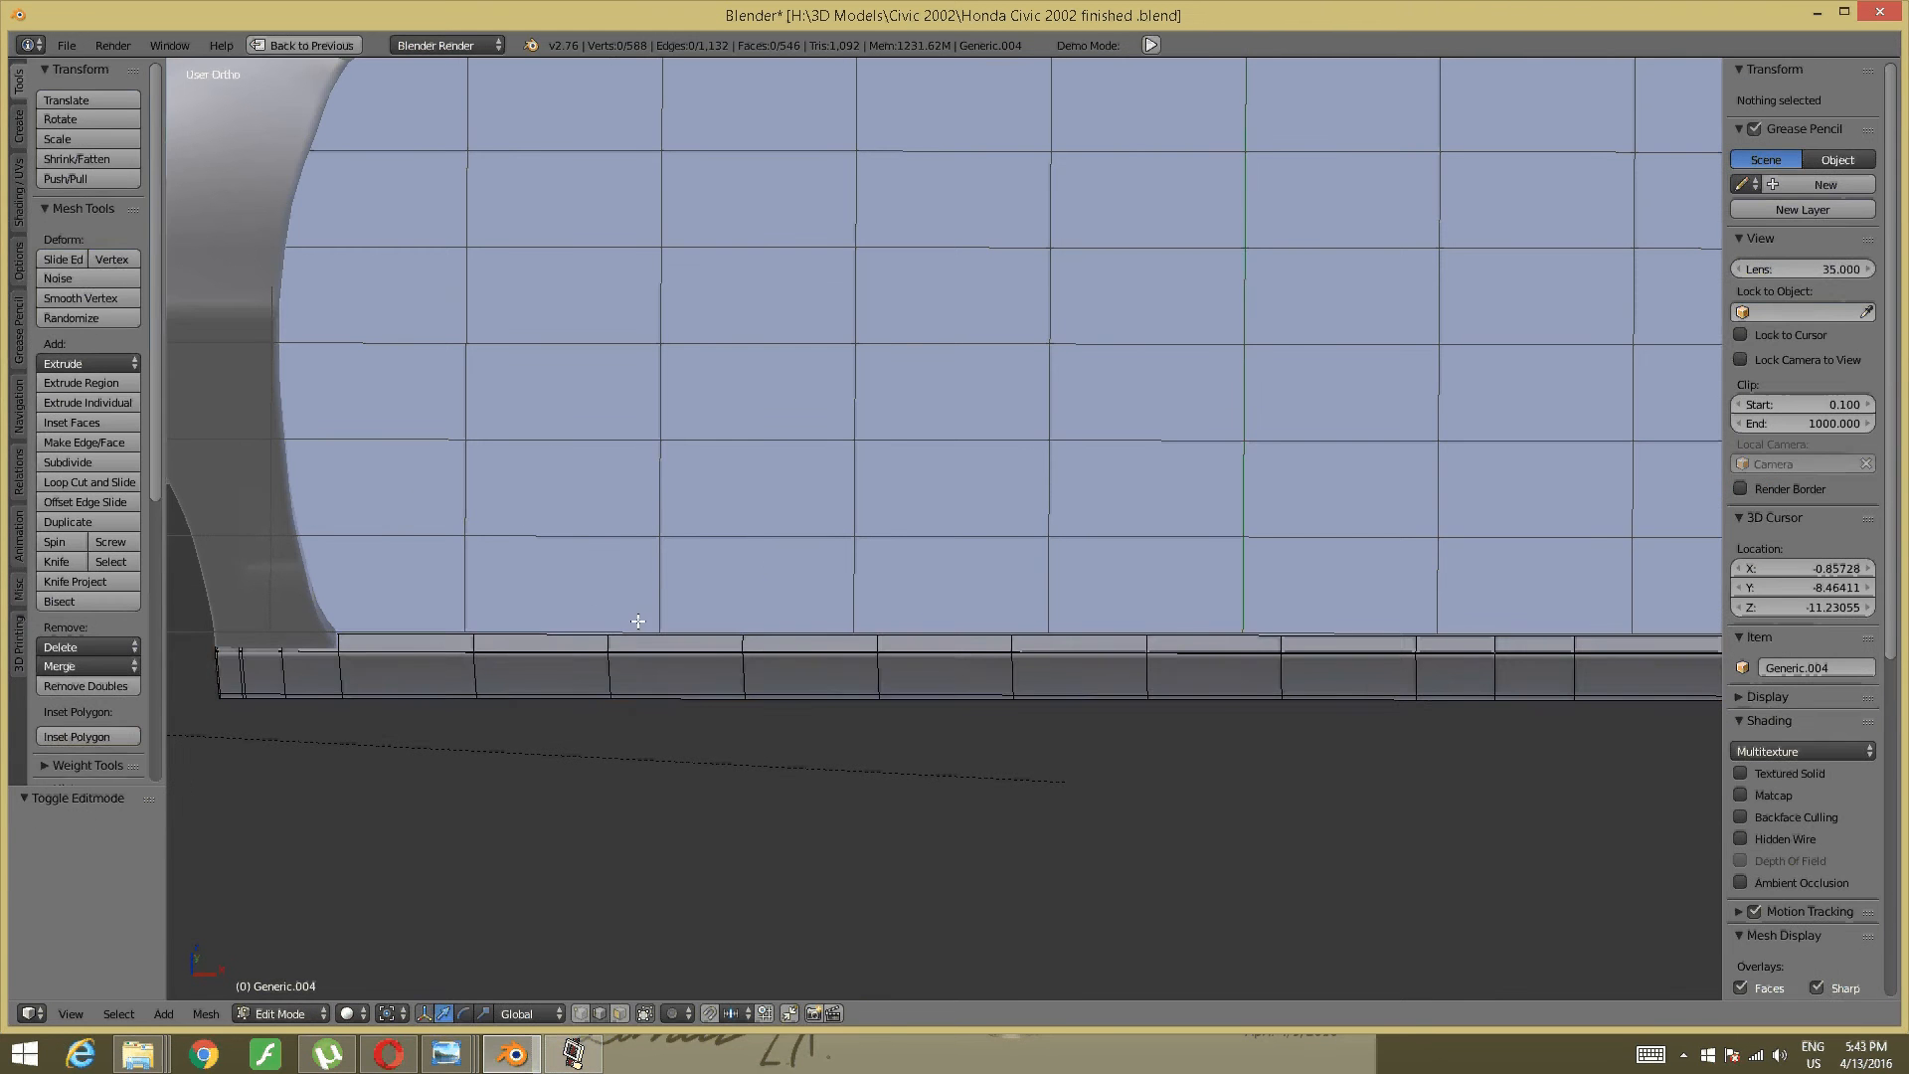
- Snap the 3D cursor to a top edge of the sill and return to Object Mode
scroll(646, 611, "up", 1)
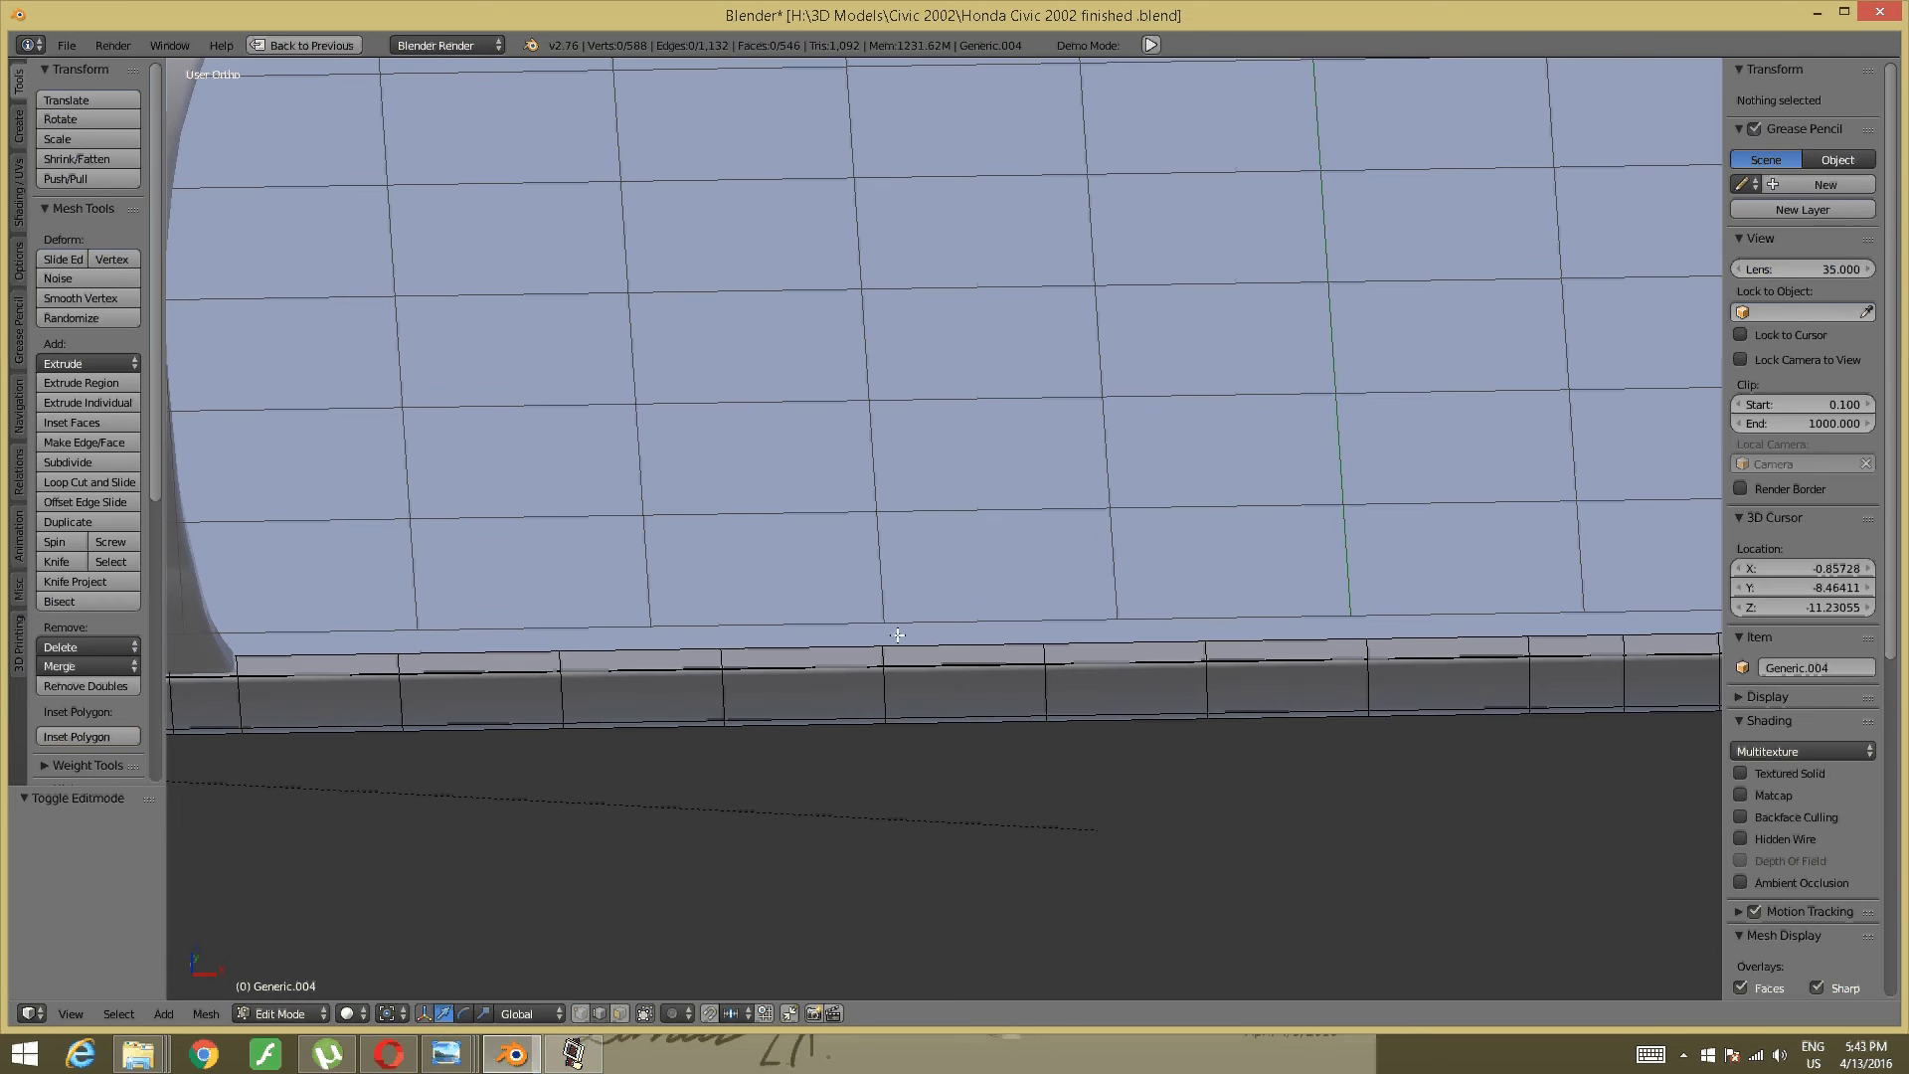
right_click(1008, 643)
key("shift+s")
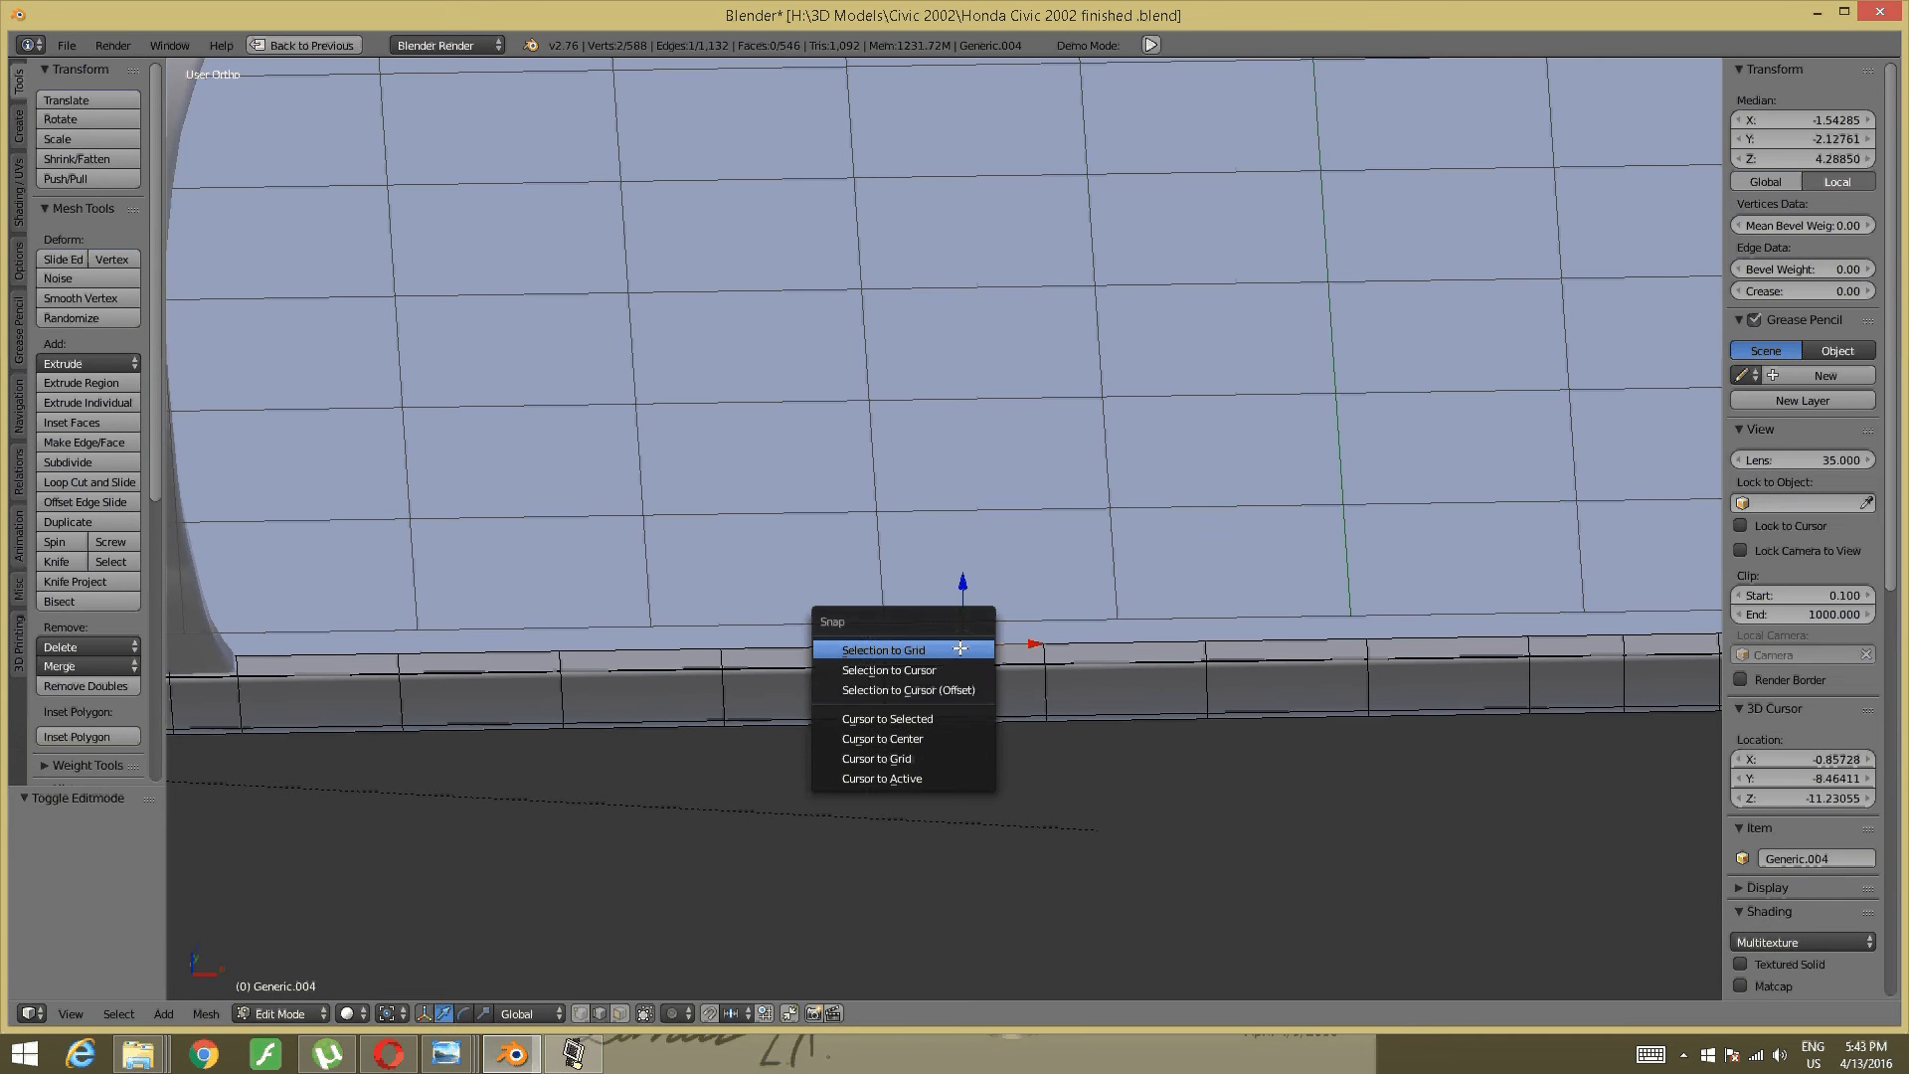
left_click(930, 719)
scroll(993, 600, "up", 1)
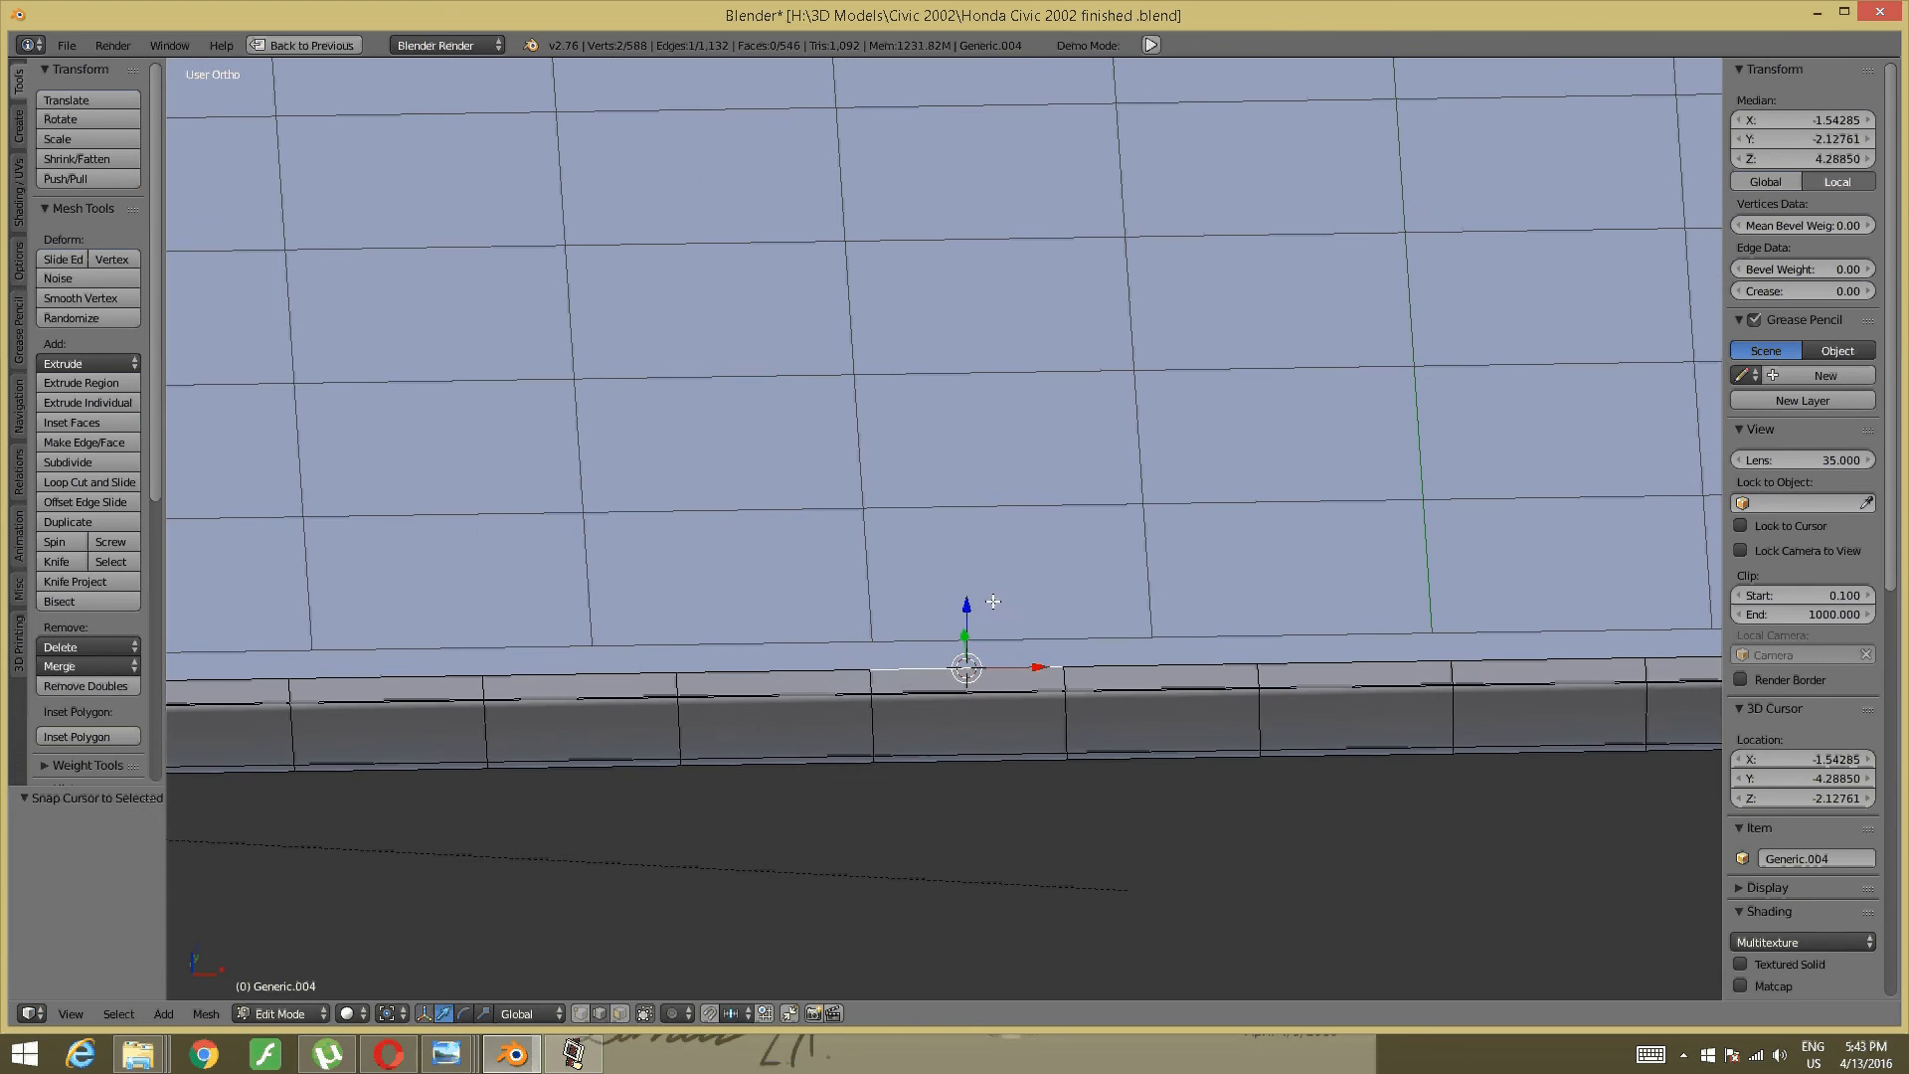
key("Tab")
left_click(841, 594)
middle_click_drag(907, 670, 897, 677)
- Add a plane at the 3D cursor and raise it 0.070 along Z
key("space")
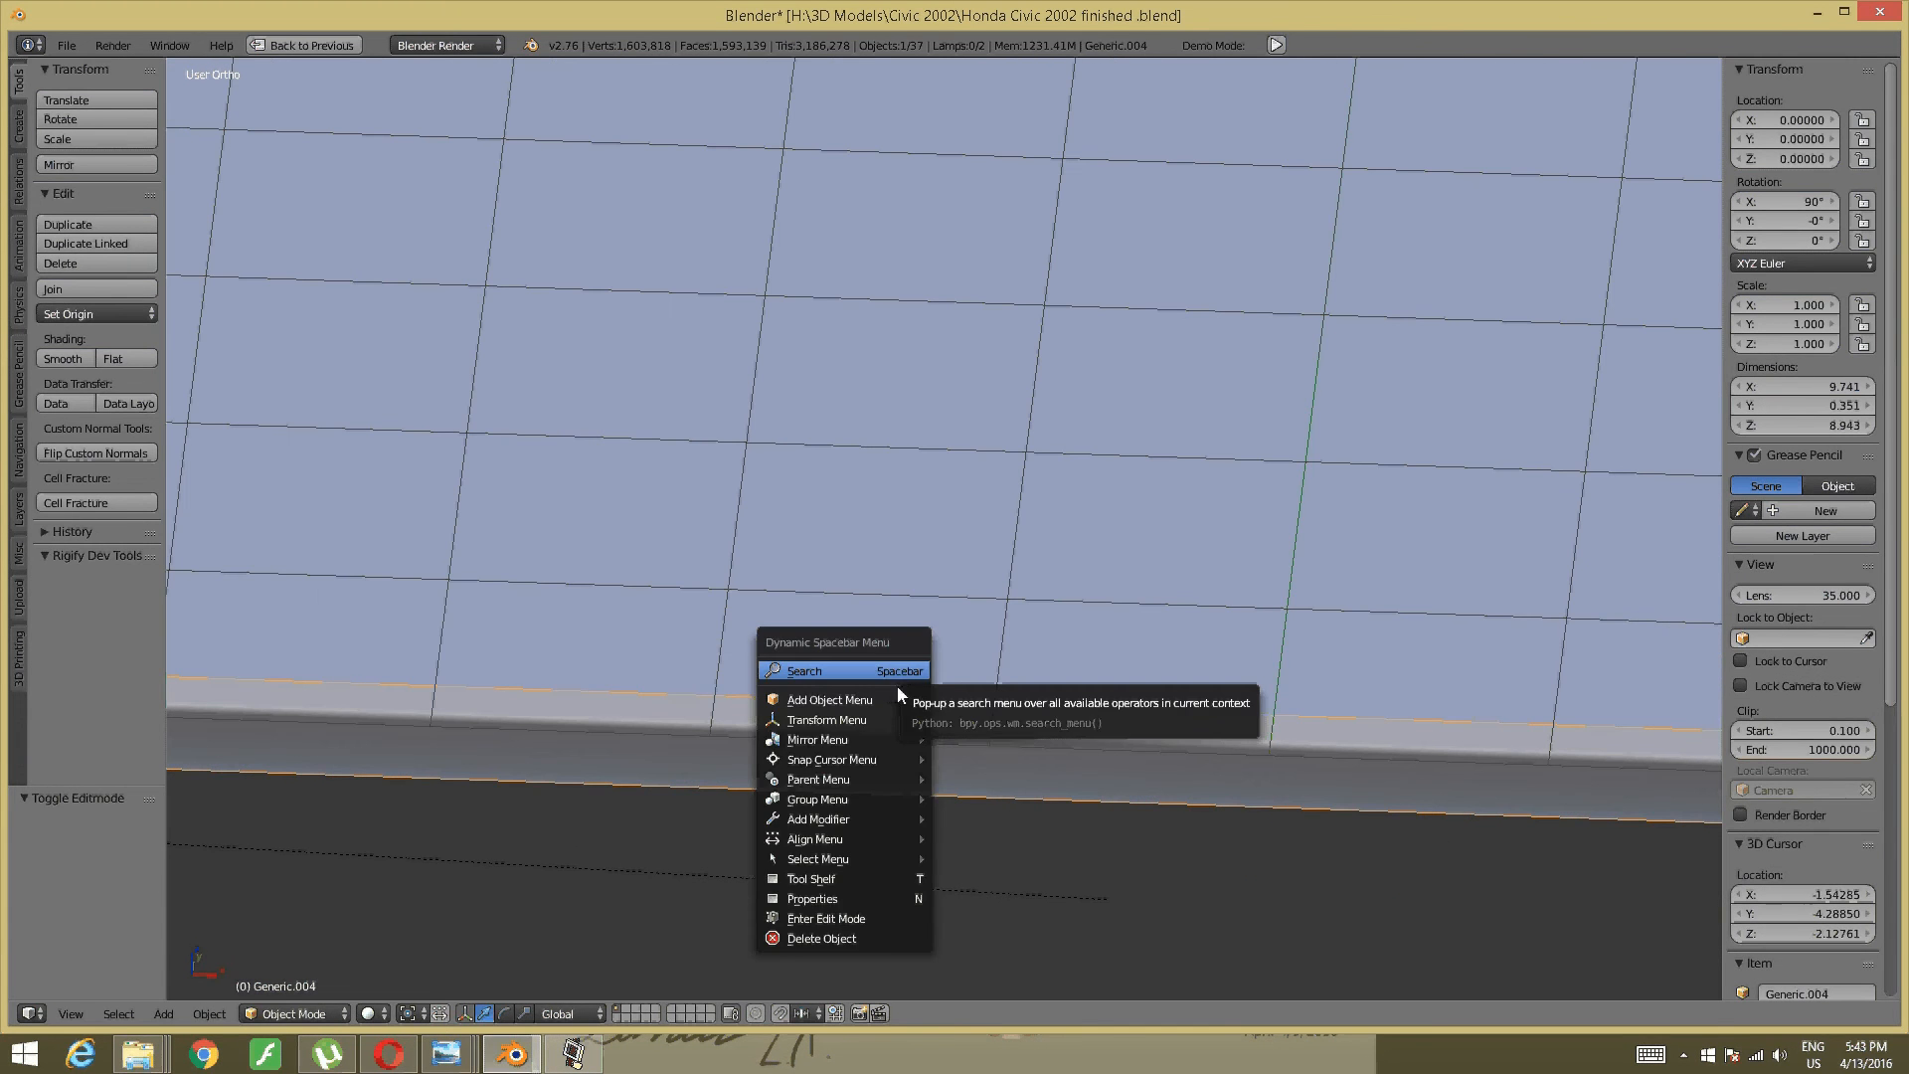
mouse_move(897, 696)
mouse_move(1012, 696)
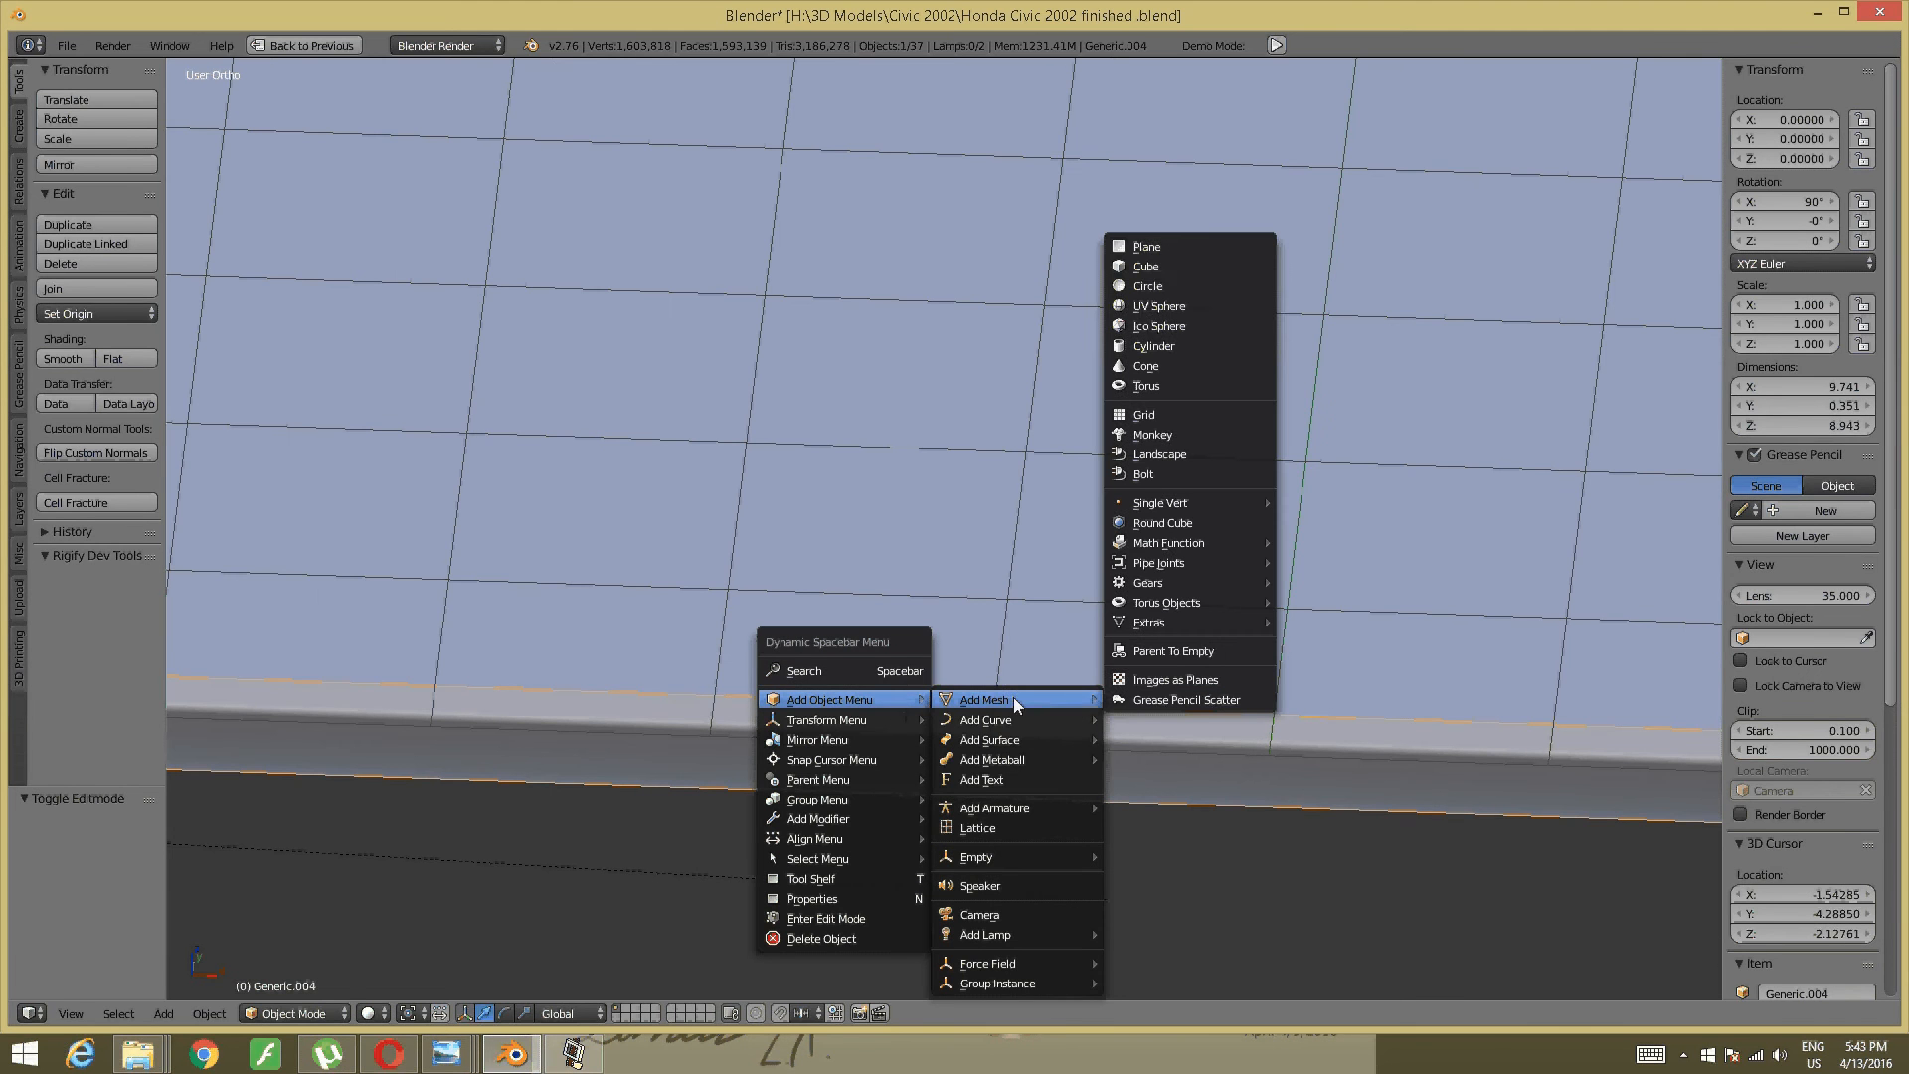
left_click(1199, 247)
middle_click_drag(1082, 576, 893, 586)
middle_click_drag(459, 623, 959, 720, "shift")
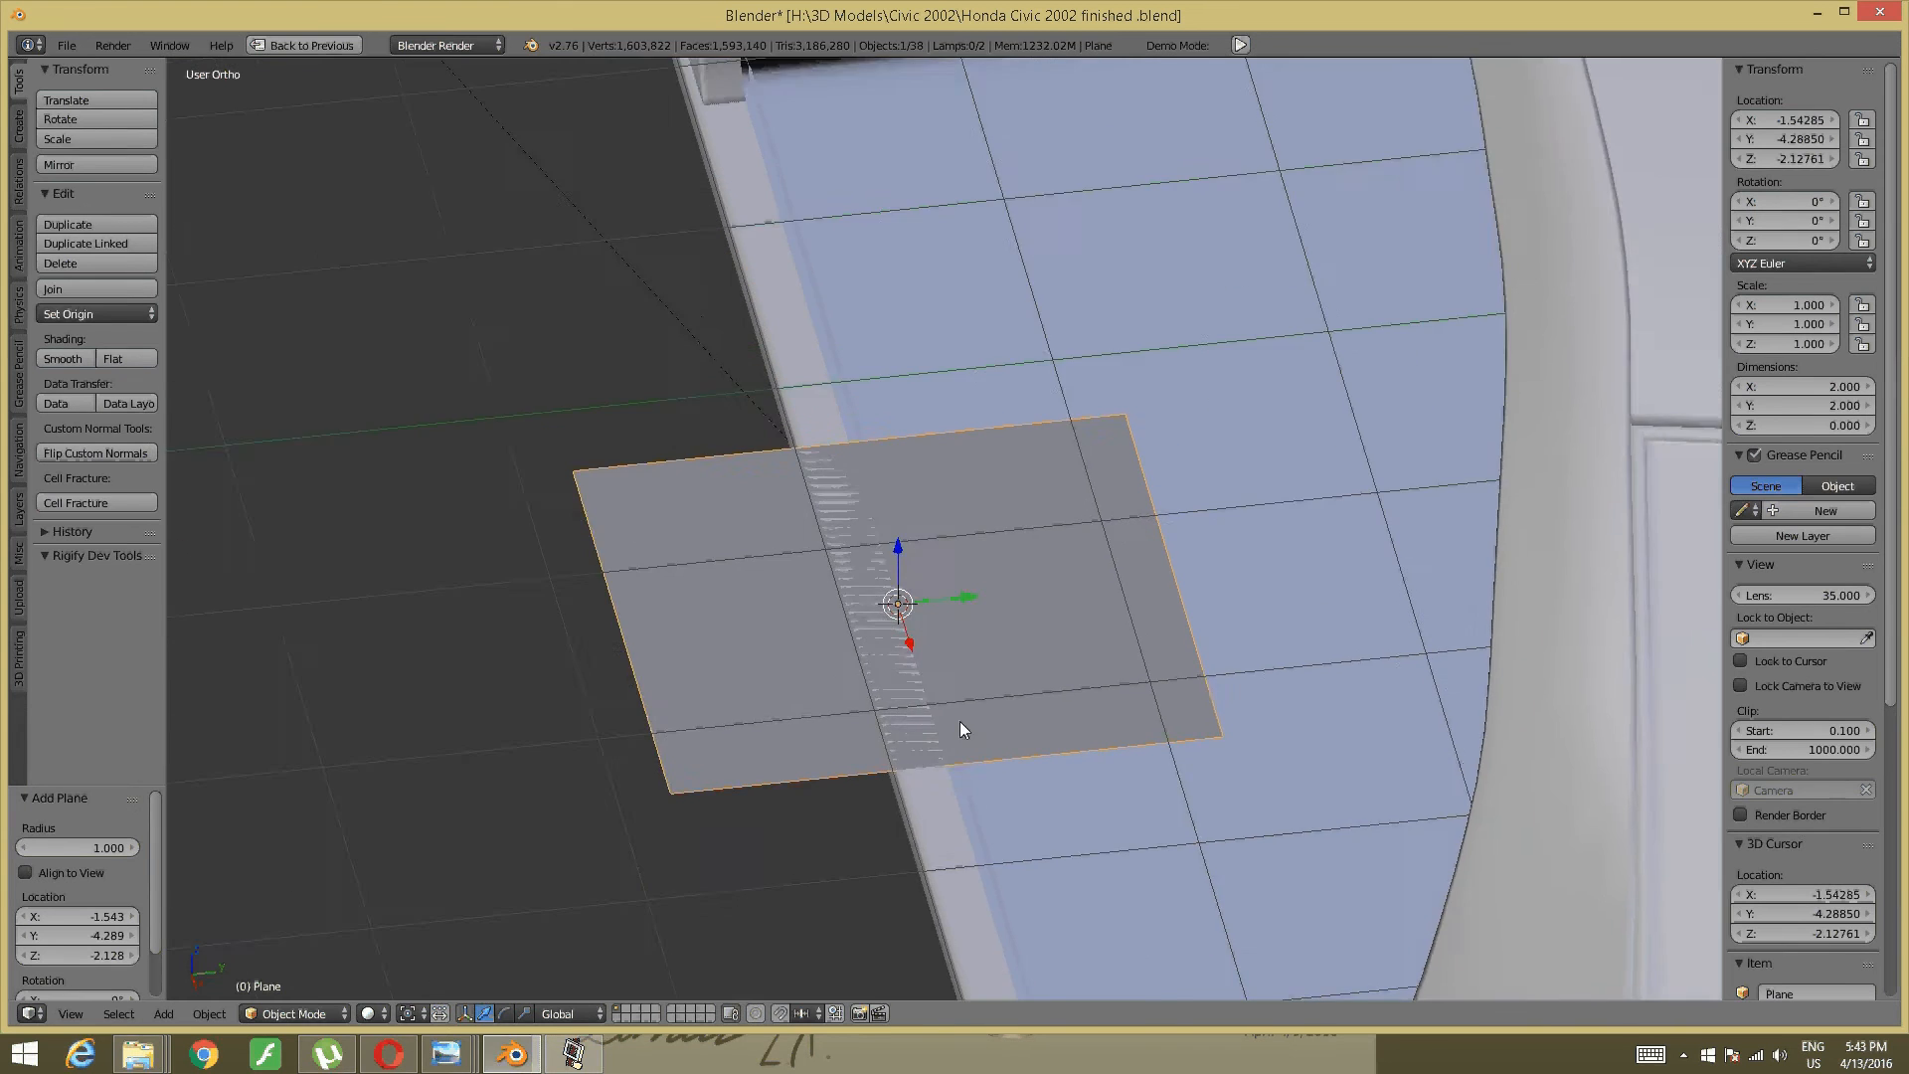
scroll(863, 702, "up", 2)
key("g")
key("z")
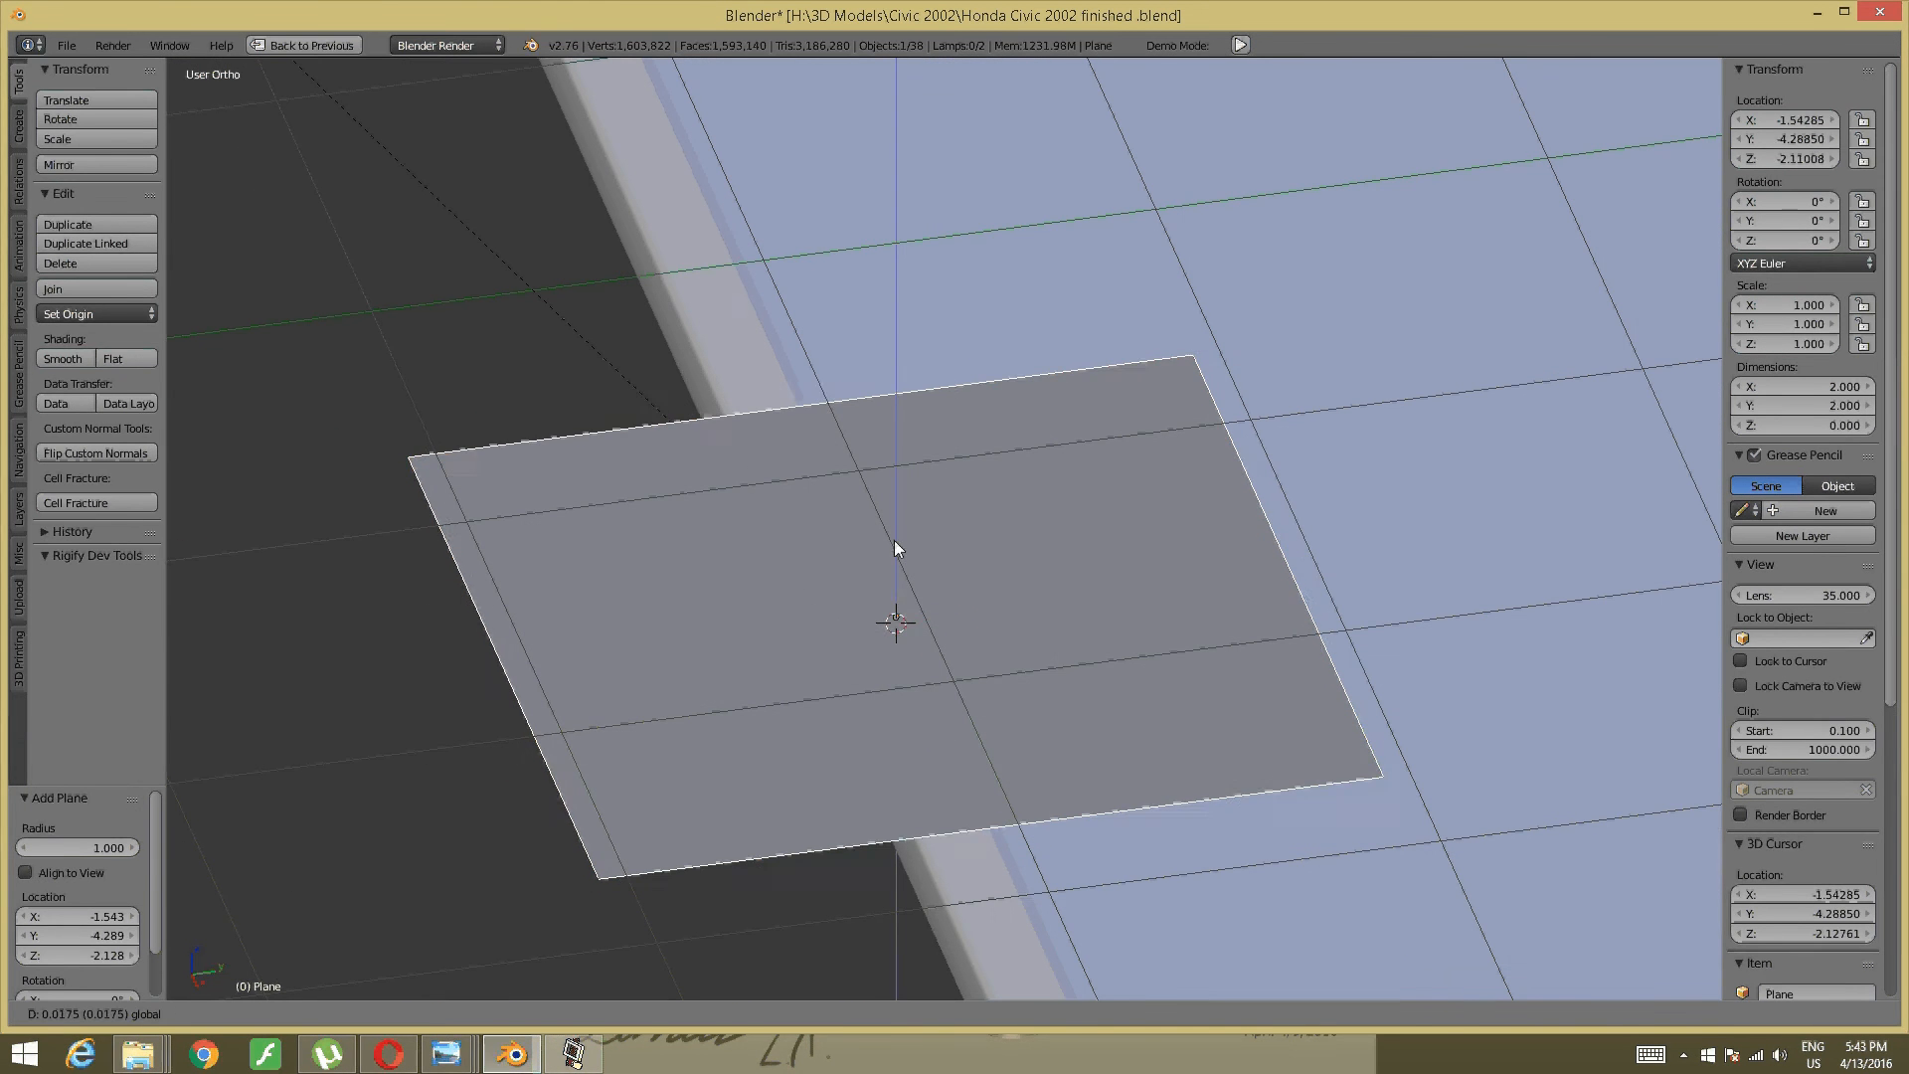
left_click(893, 536)
- In edge-select Edit Mode, move the plane's left edge 0.860 along Y
middle_click_drag(819, 586, 960, 553)
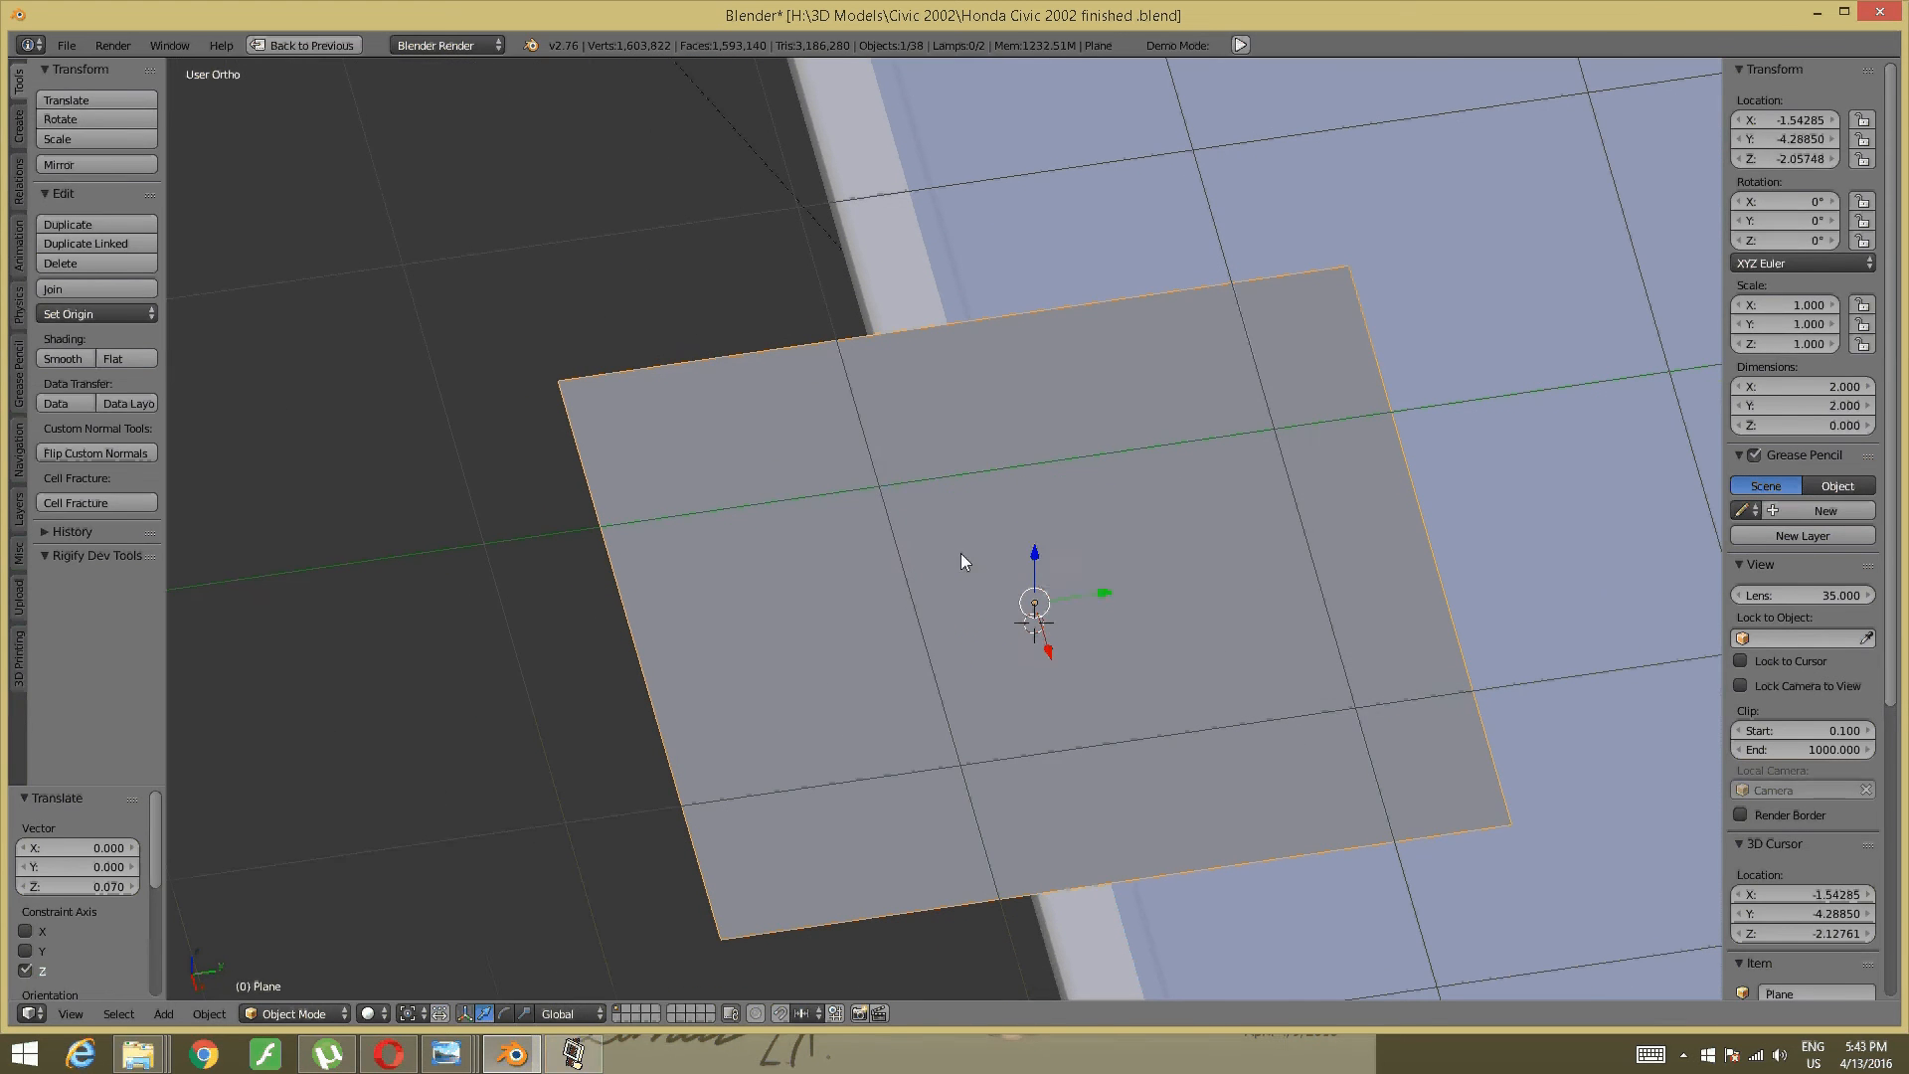
key("Tab")
left_click(1103, 553)
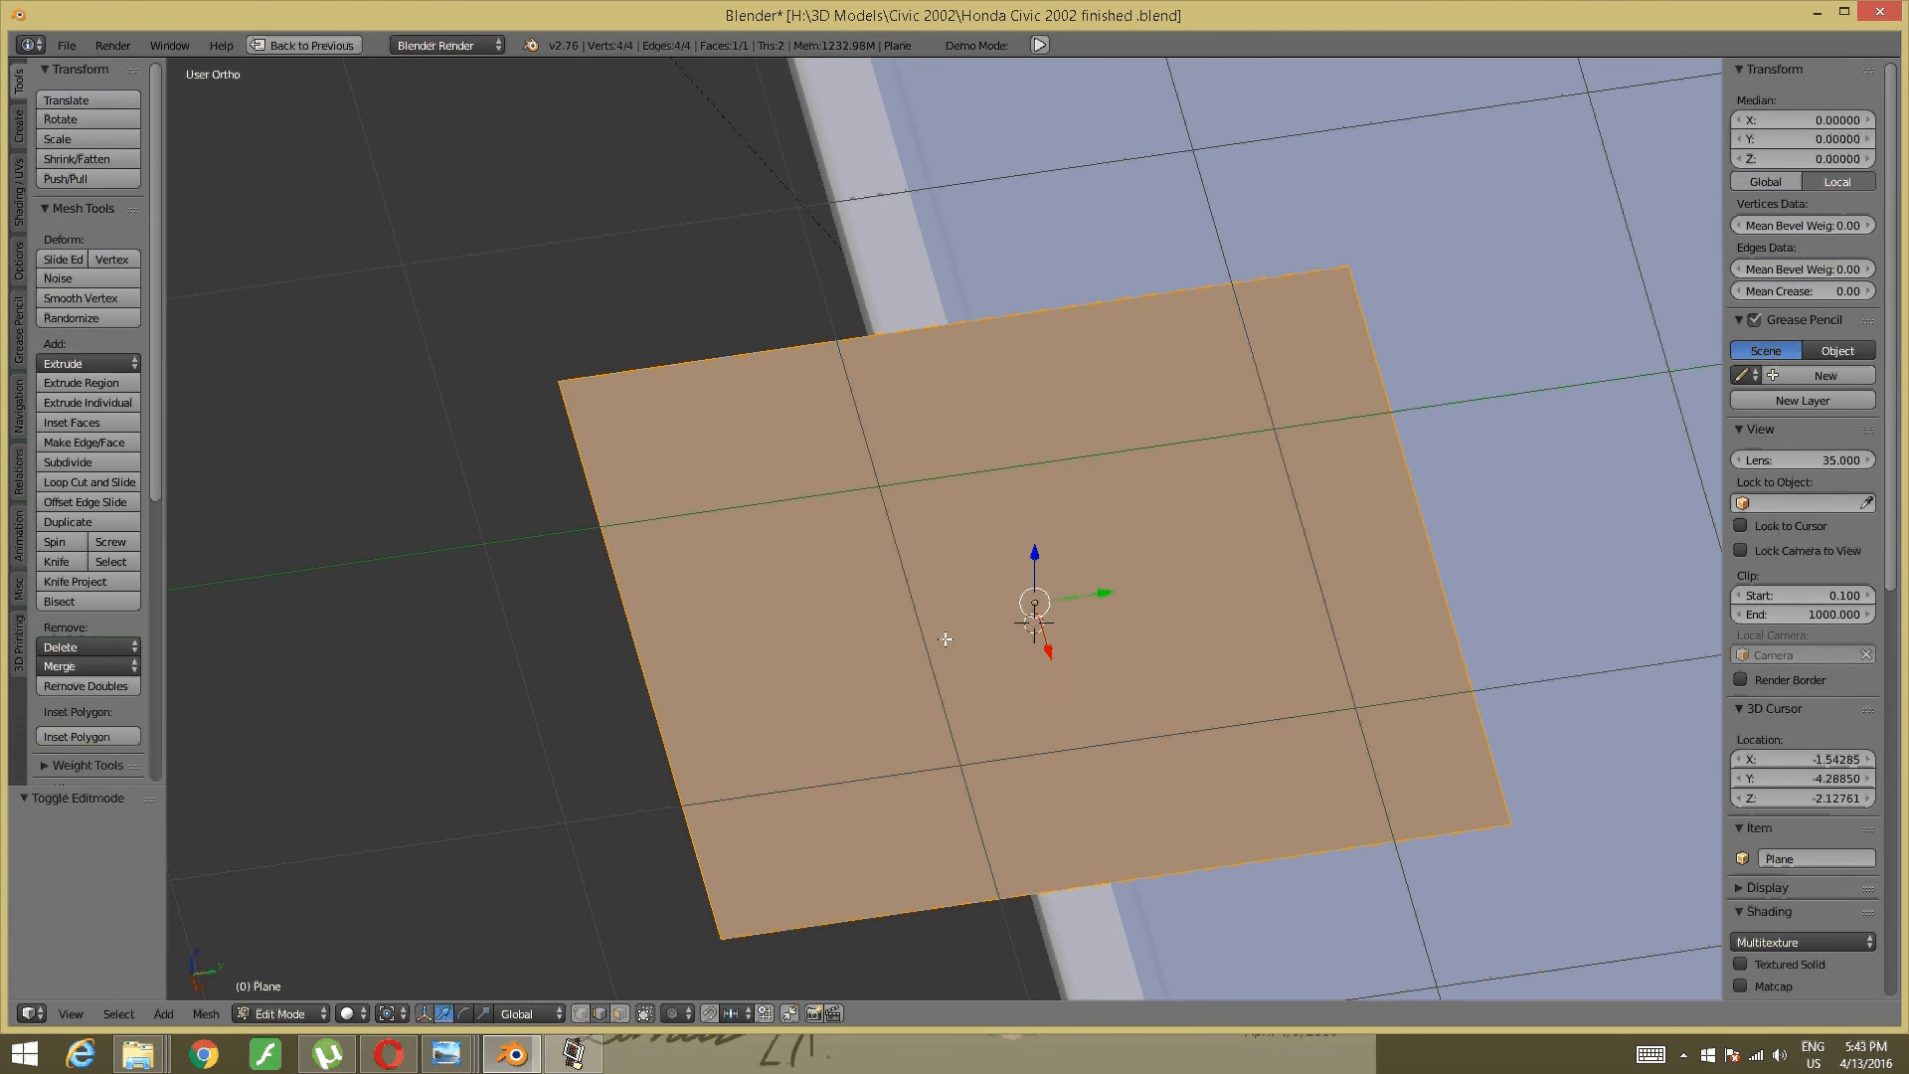
key("ctrl+Tab")
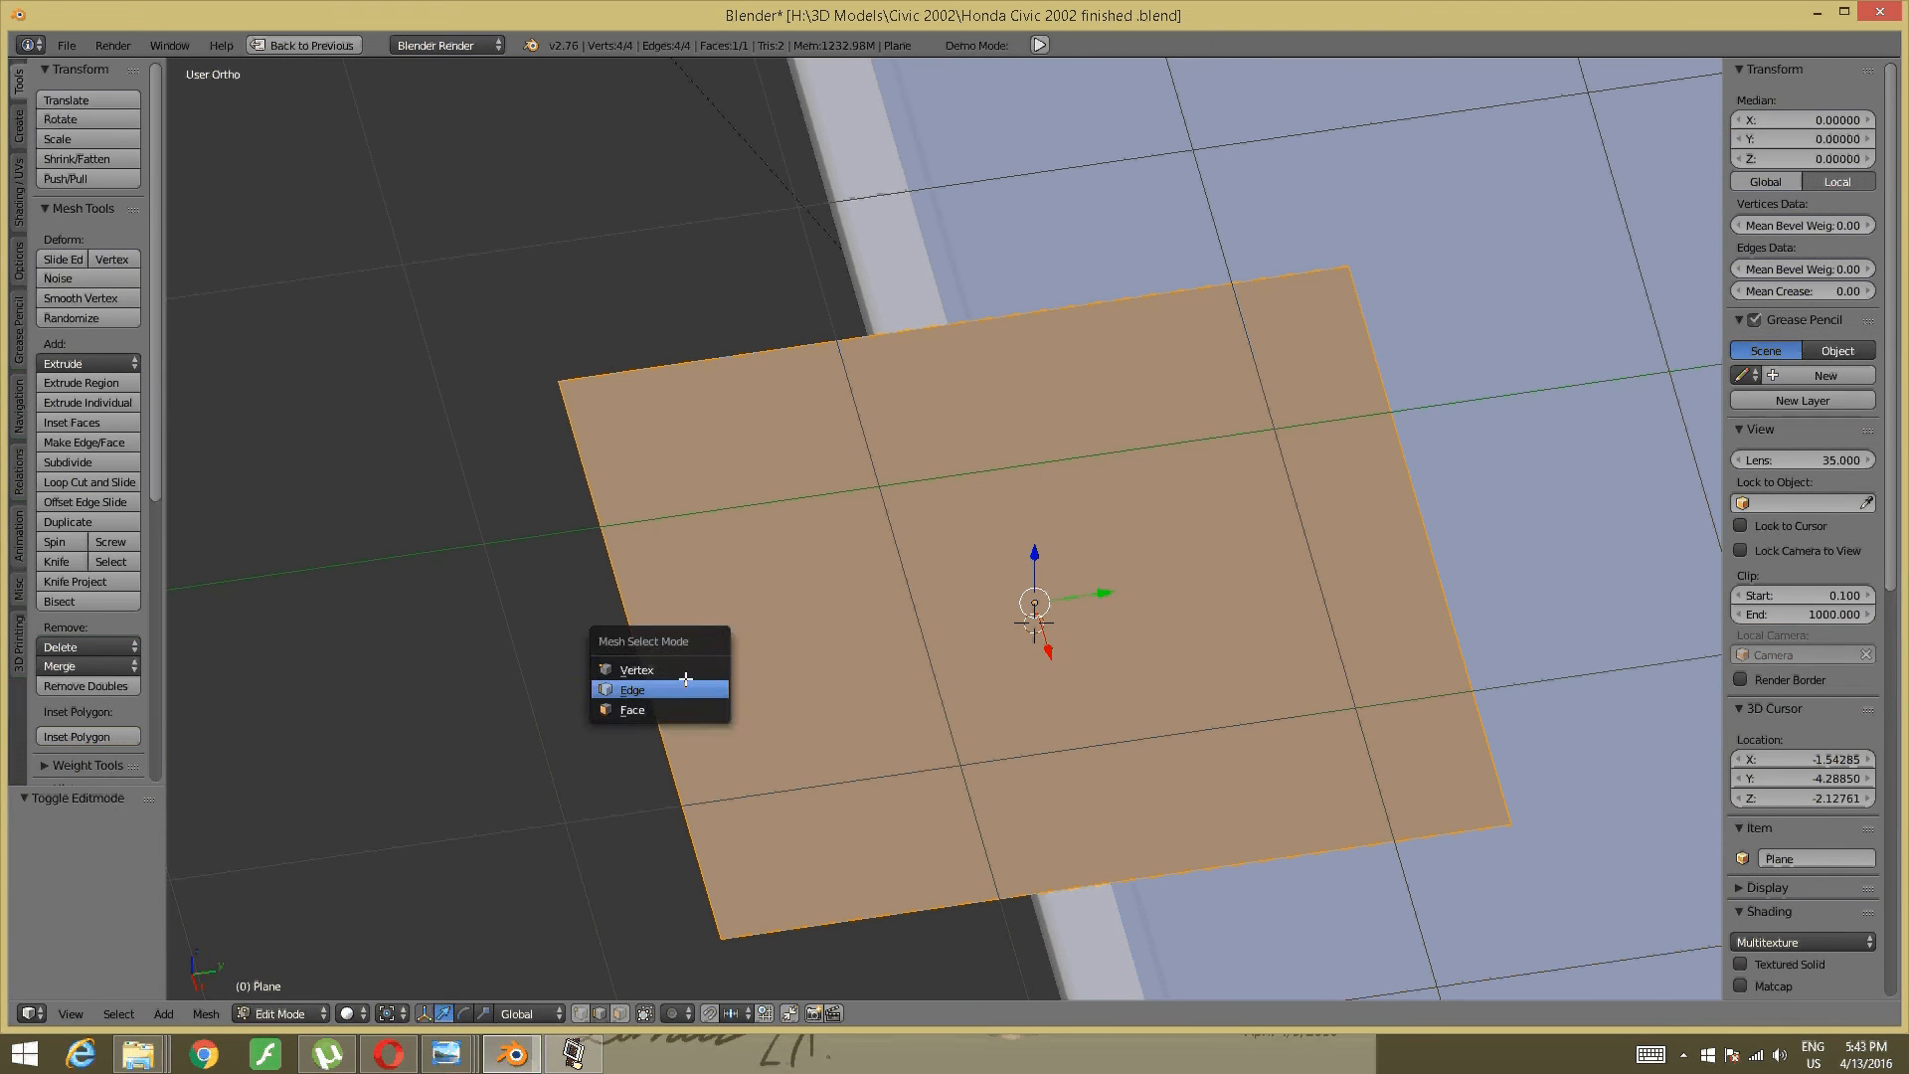
left_click(686, 679)
right_click(642, 665)
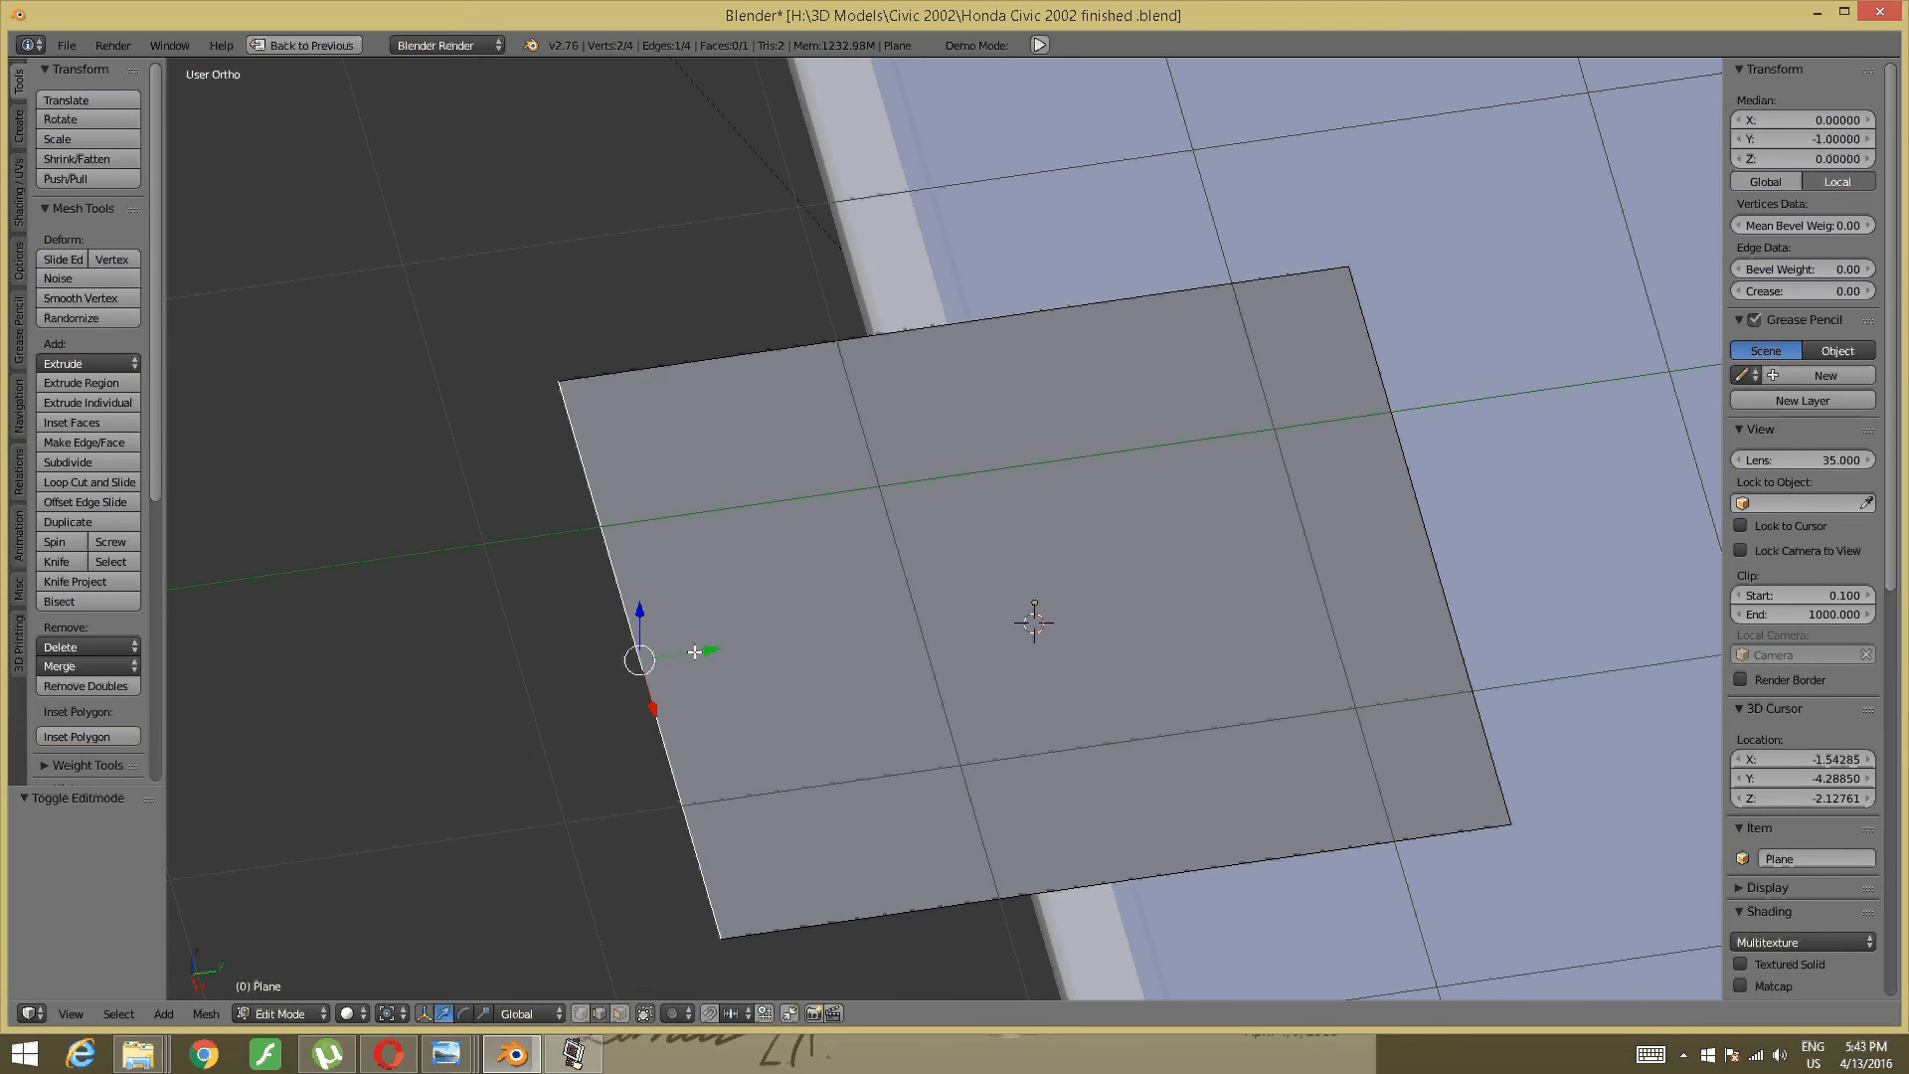
key("g")
key("y")
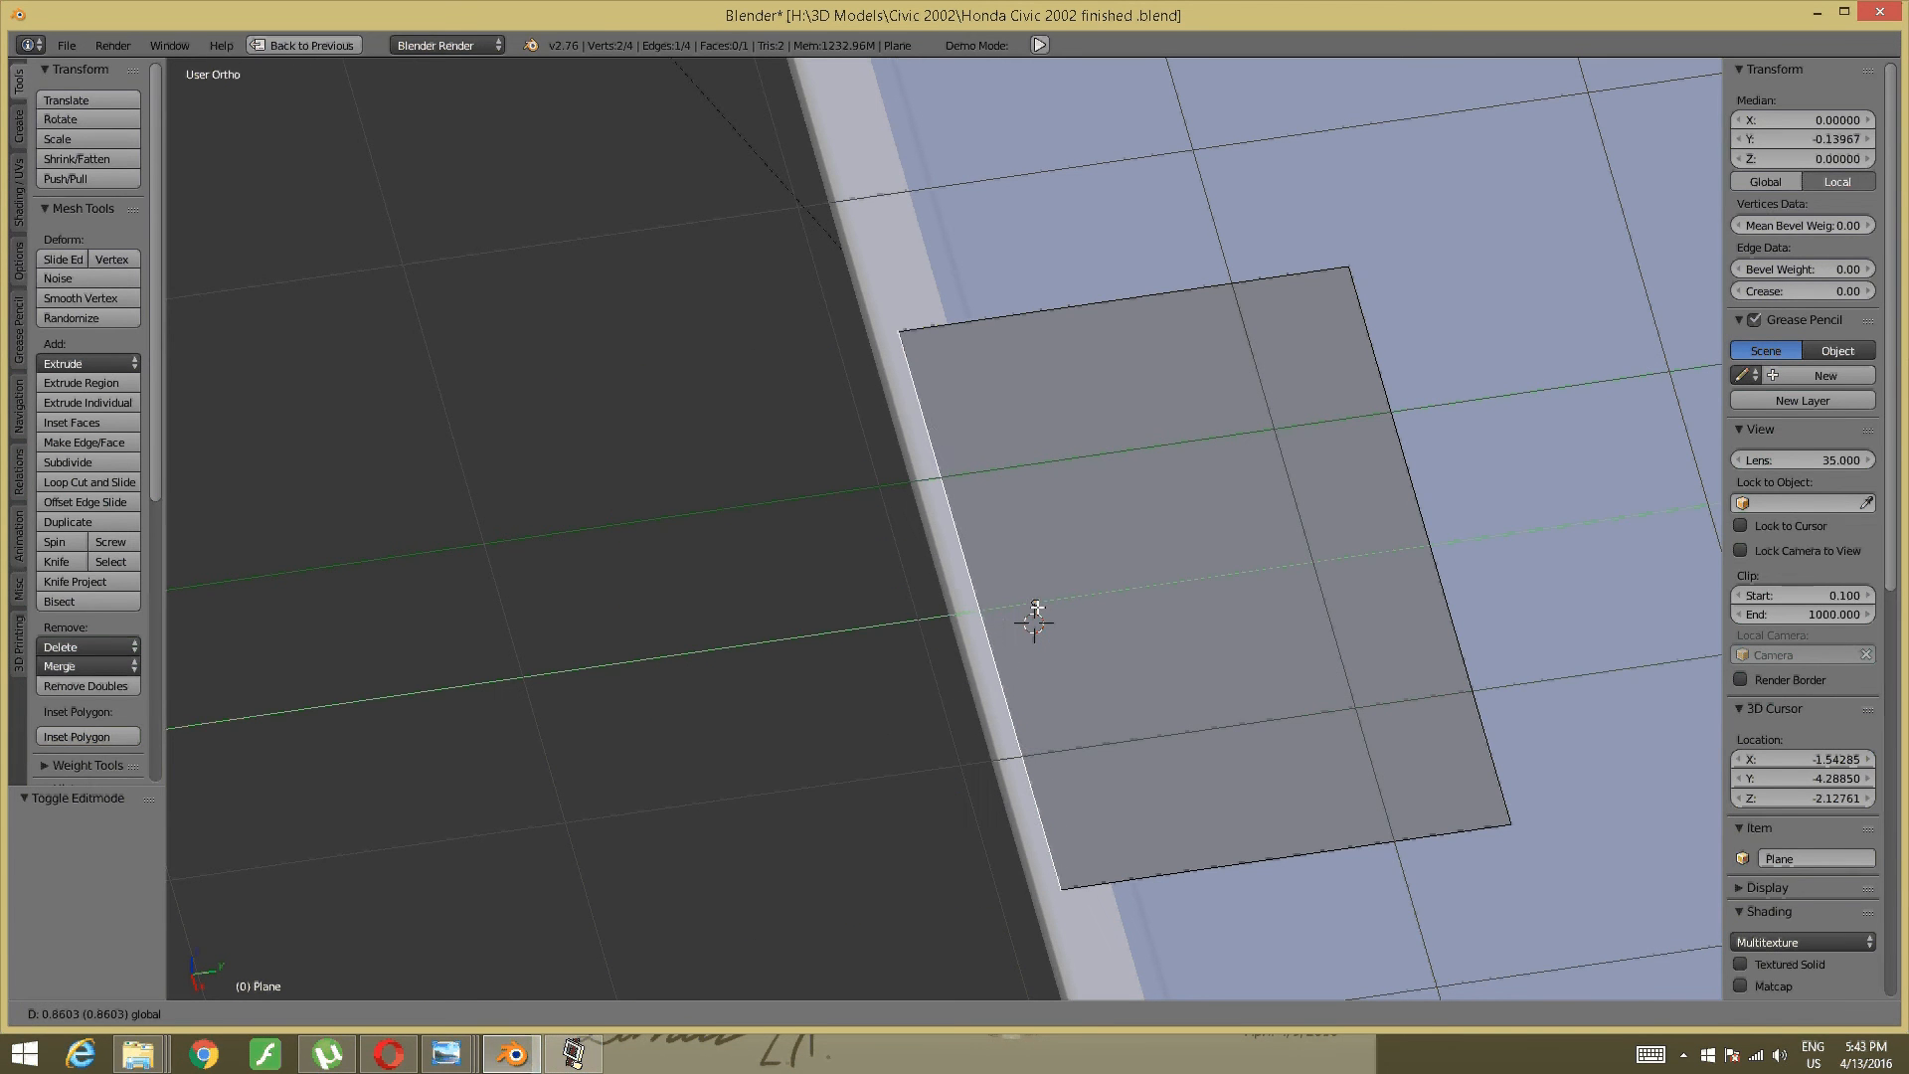
left_click(1037, 607)
- Move the opposite edge along Y to narrow the plane into a thin strip
middle_click_drag(1035, 660, 1024, 609)
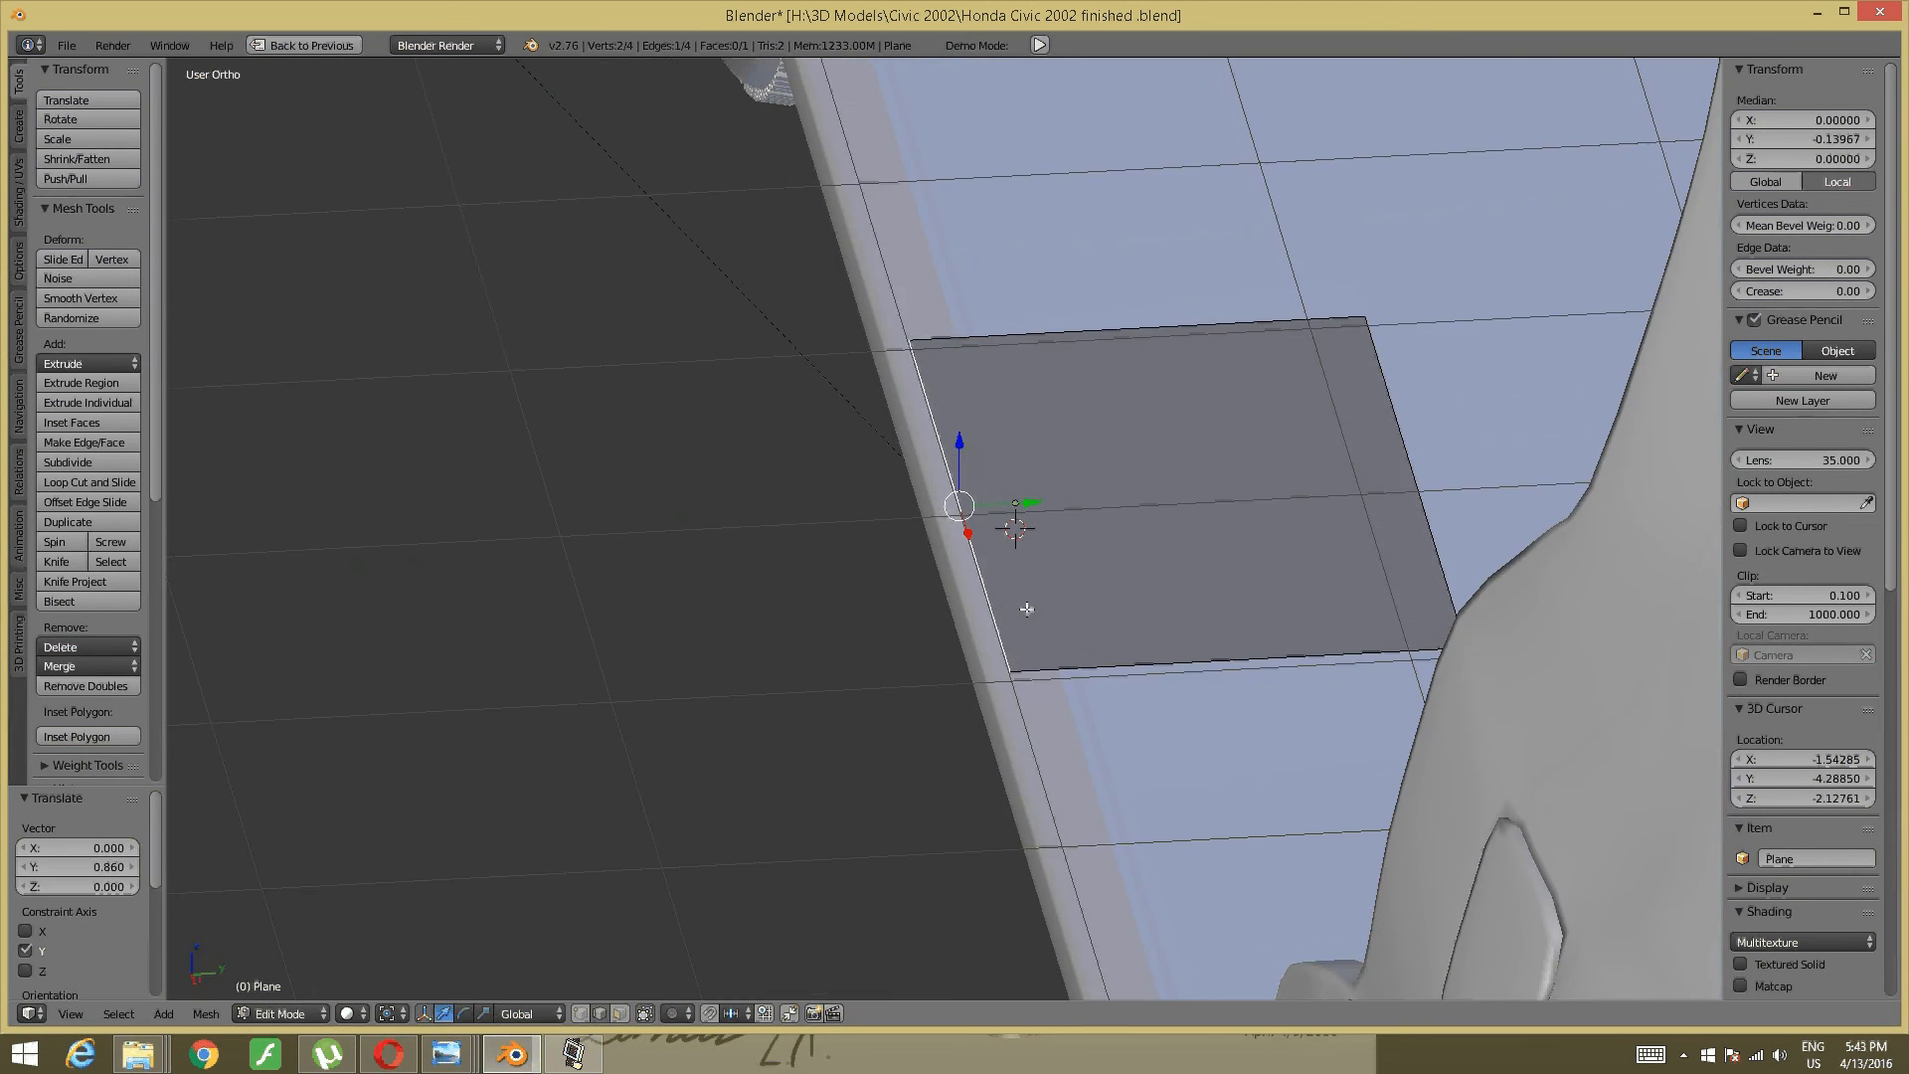
right_click(1415, 585)
middle_click_drag(1414, 585, 1493, 489)
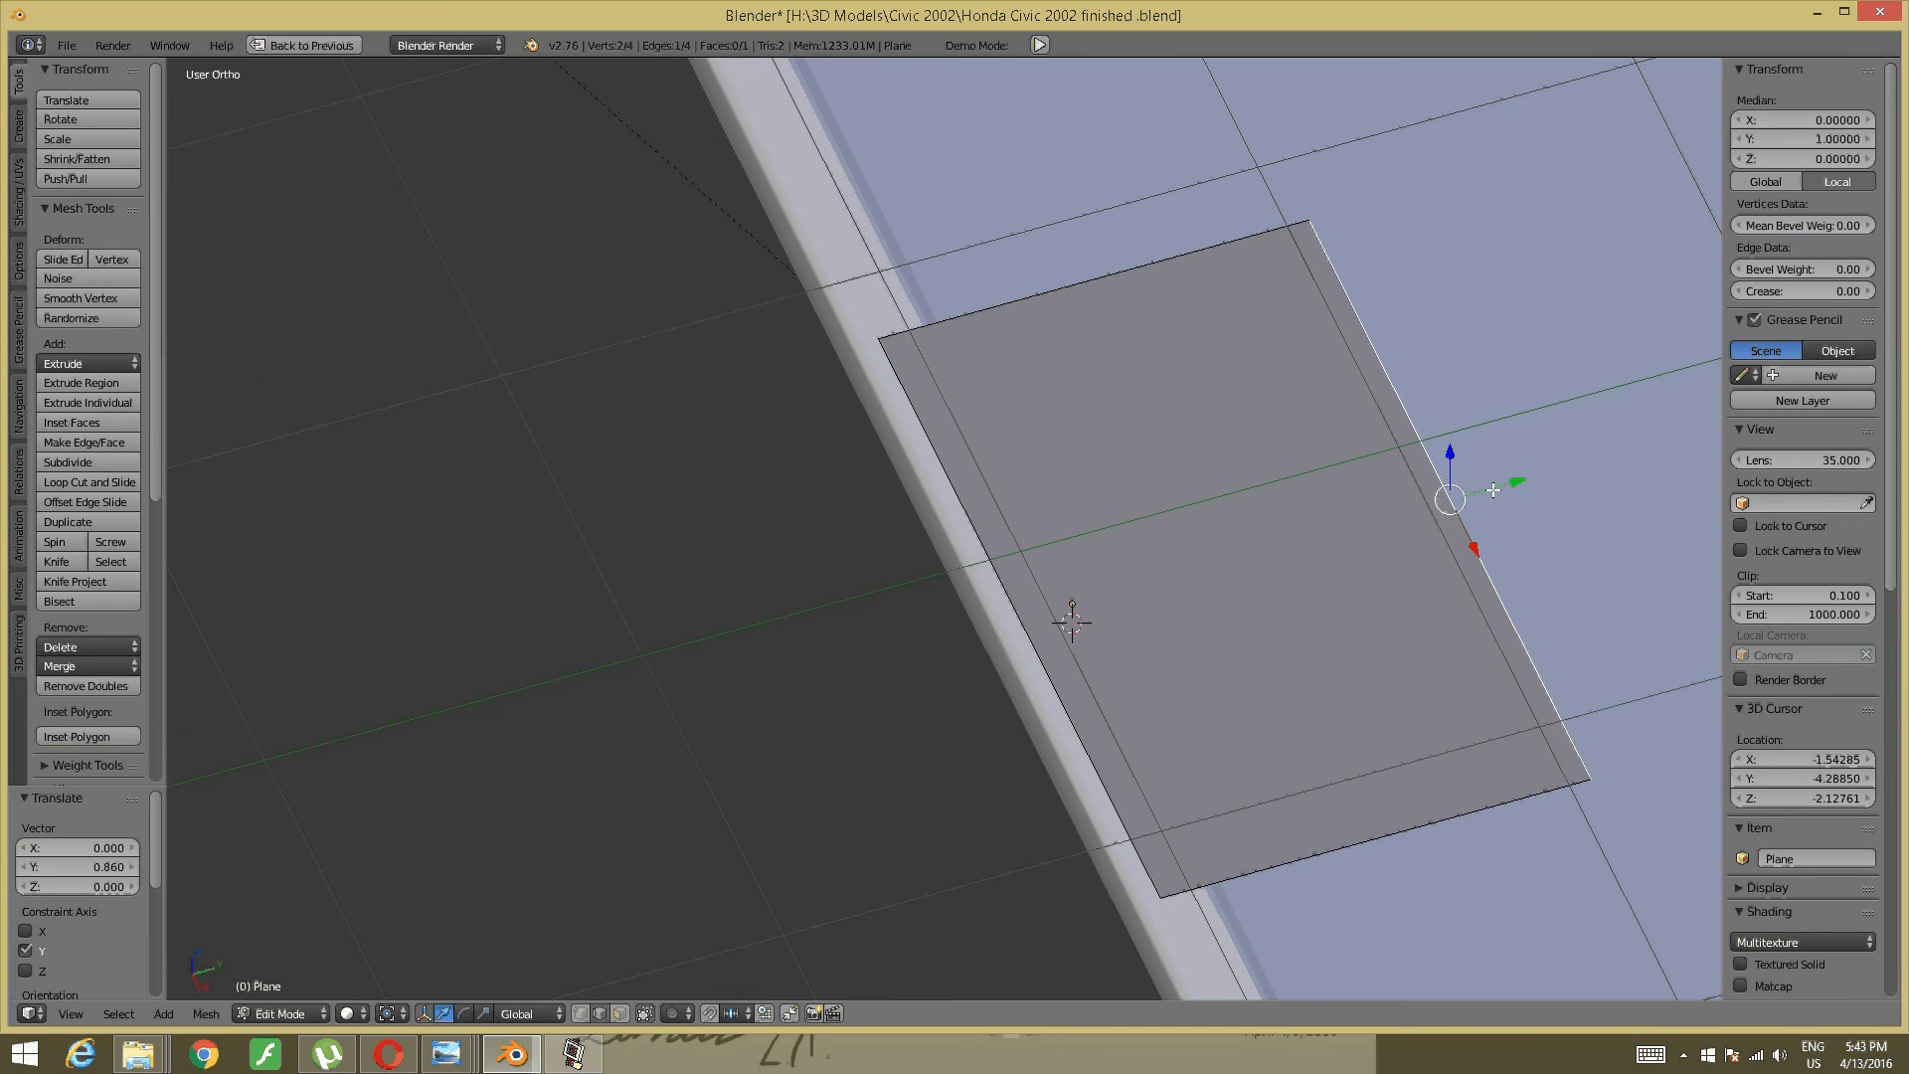
key("g")
key("y")
left_click(1228, 628)
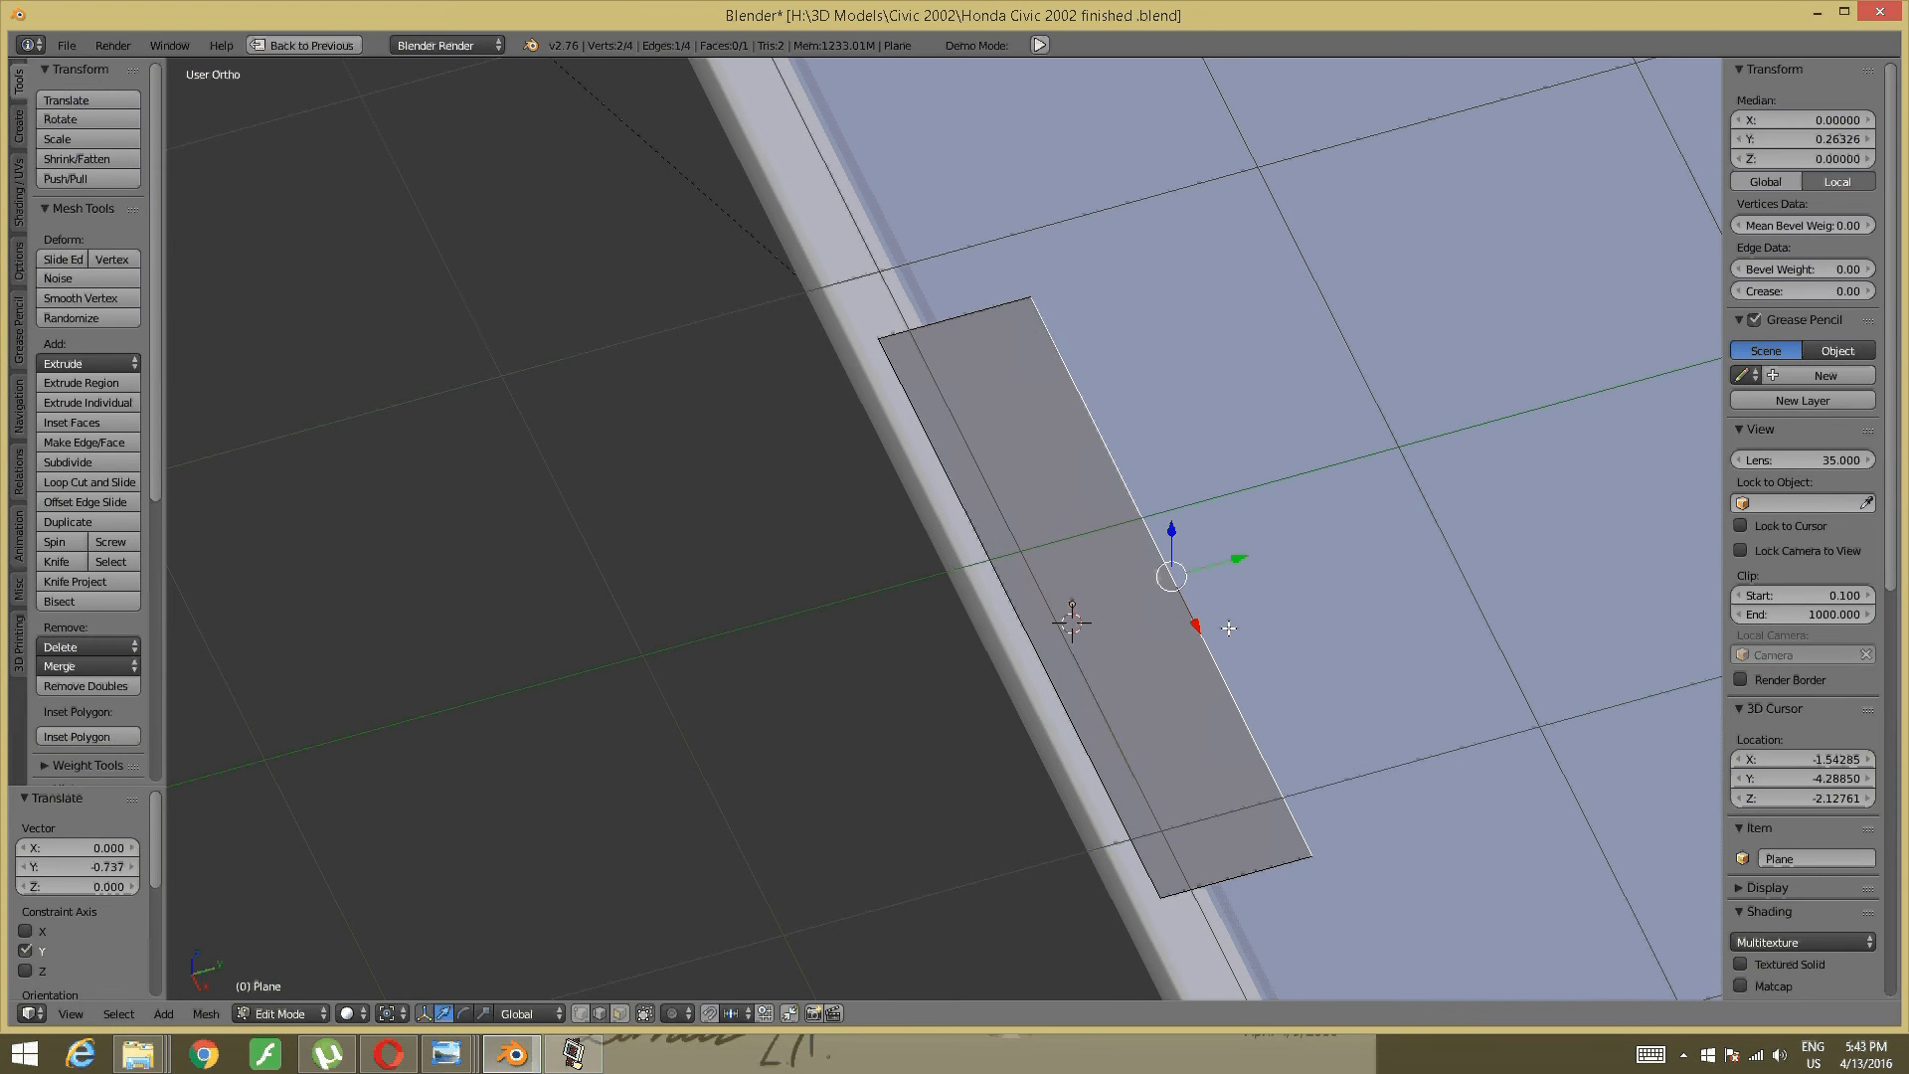
middle_click_drag(1228, 629, 1035, 536)
middle_click_drag(1044, 460, 1362, 567, "shift")
mouse_move(1133, 550)
middle_mouse_down()
mouse_move(1176, 619)
mouse_move(1395, 678)
middle_mouse_up()
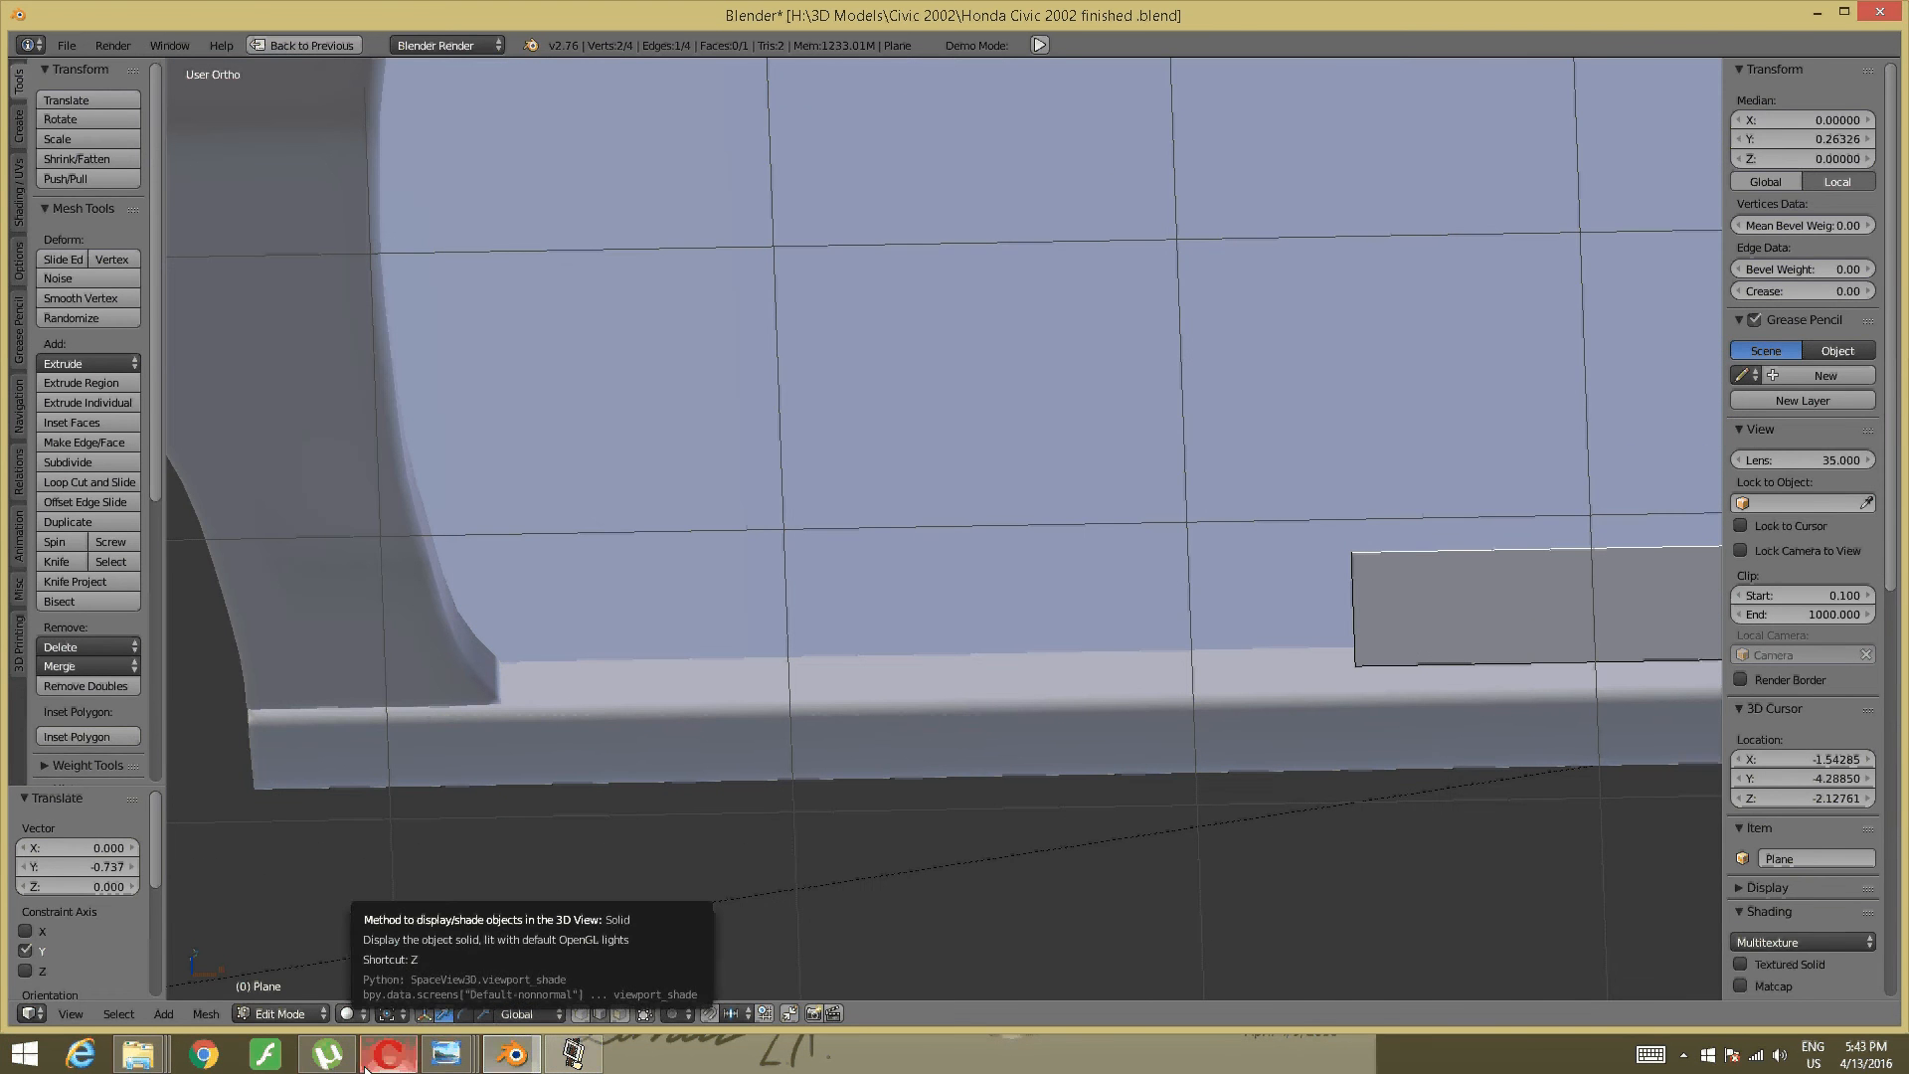
mouse_move(446, 1053)
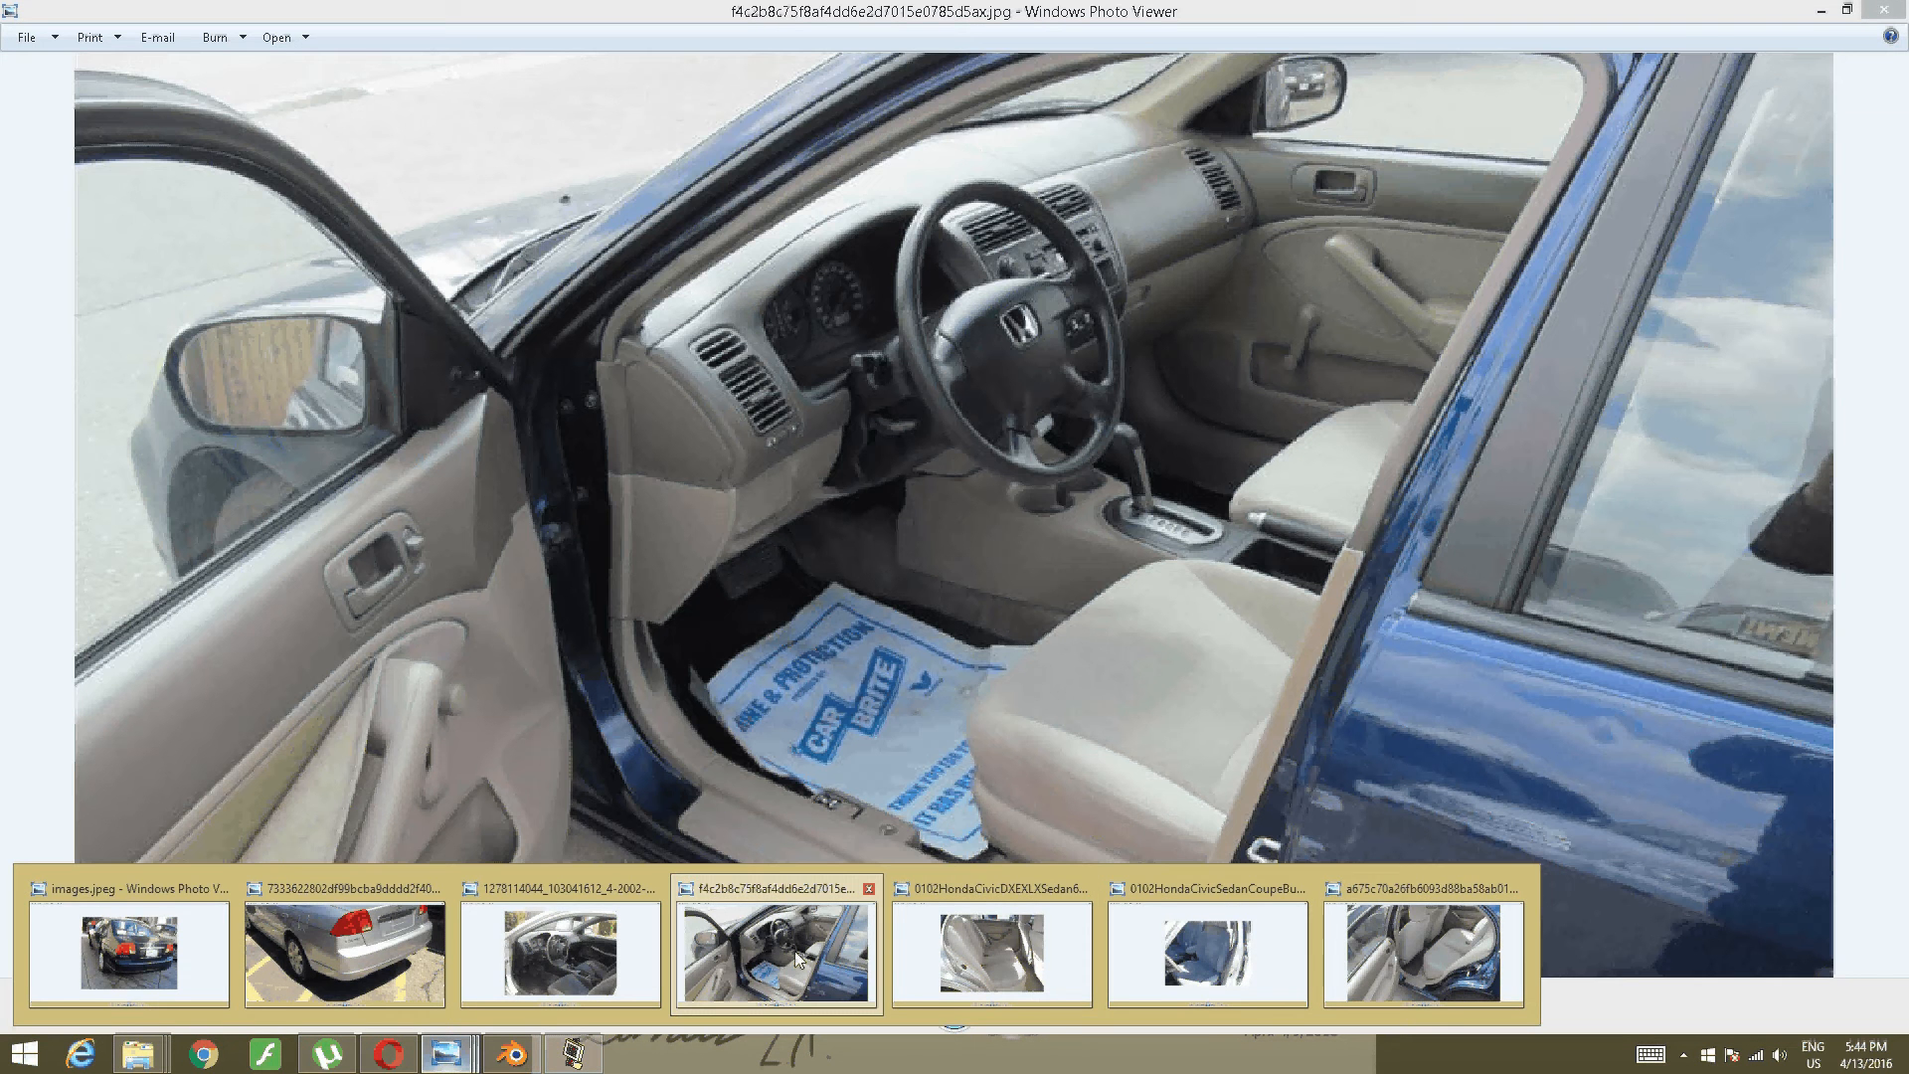
- Check the photo of the beige front door sill with its yellow sticker, then return to Blender
left_click(795, 950)
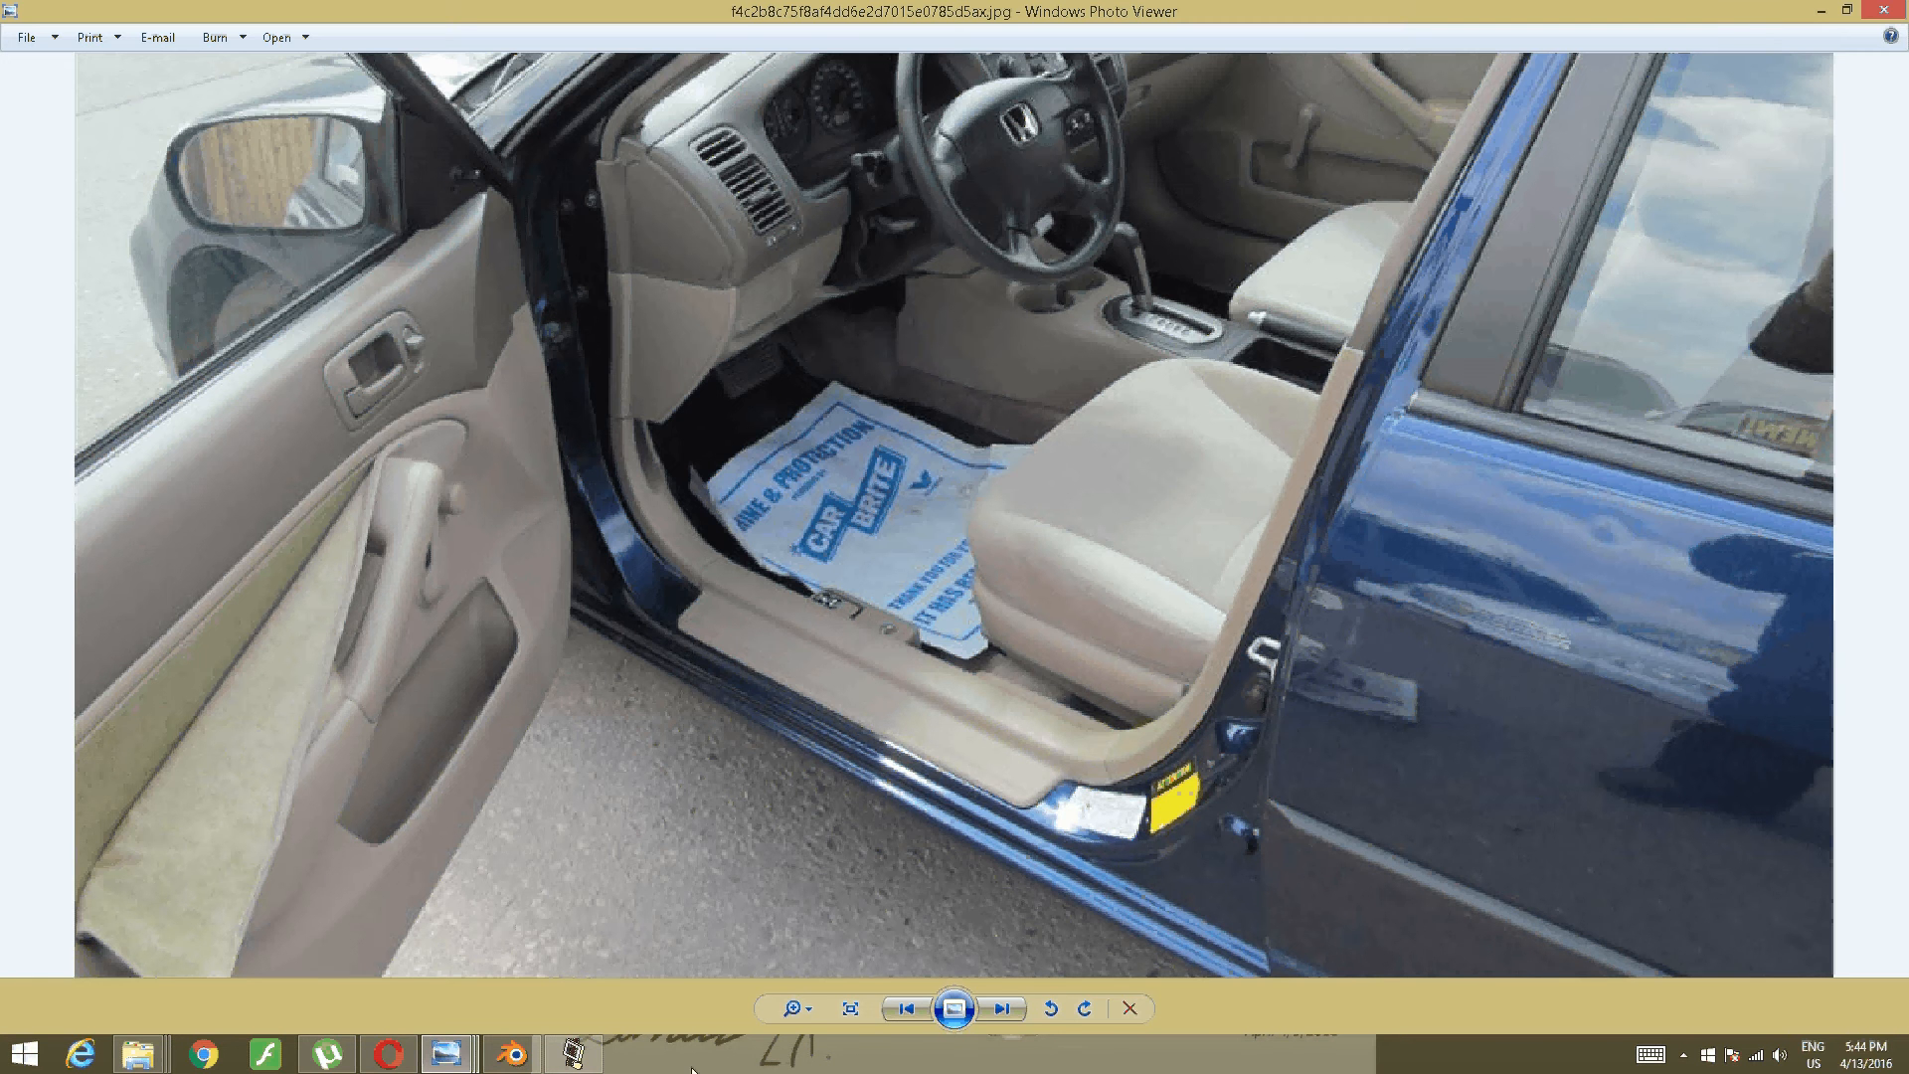
left_click(494, 1051)
- Stretch the strip's short end edge along X toward the wheel arch
right_click(1353, 613)
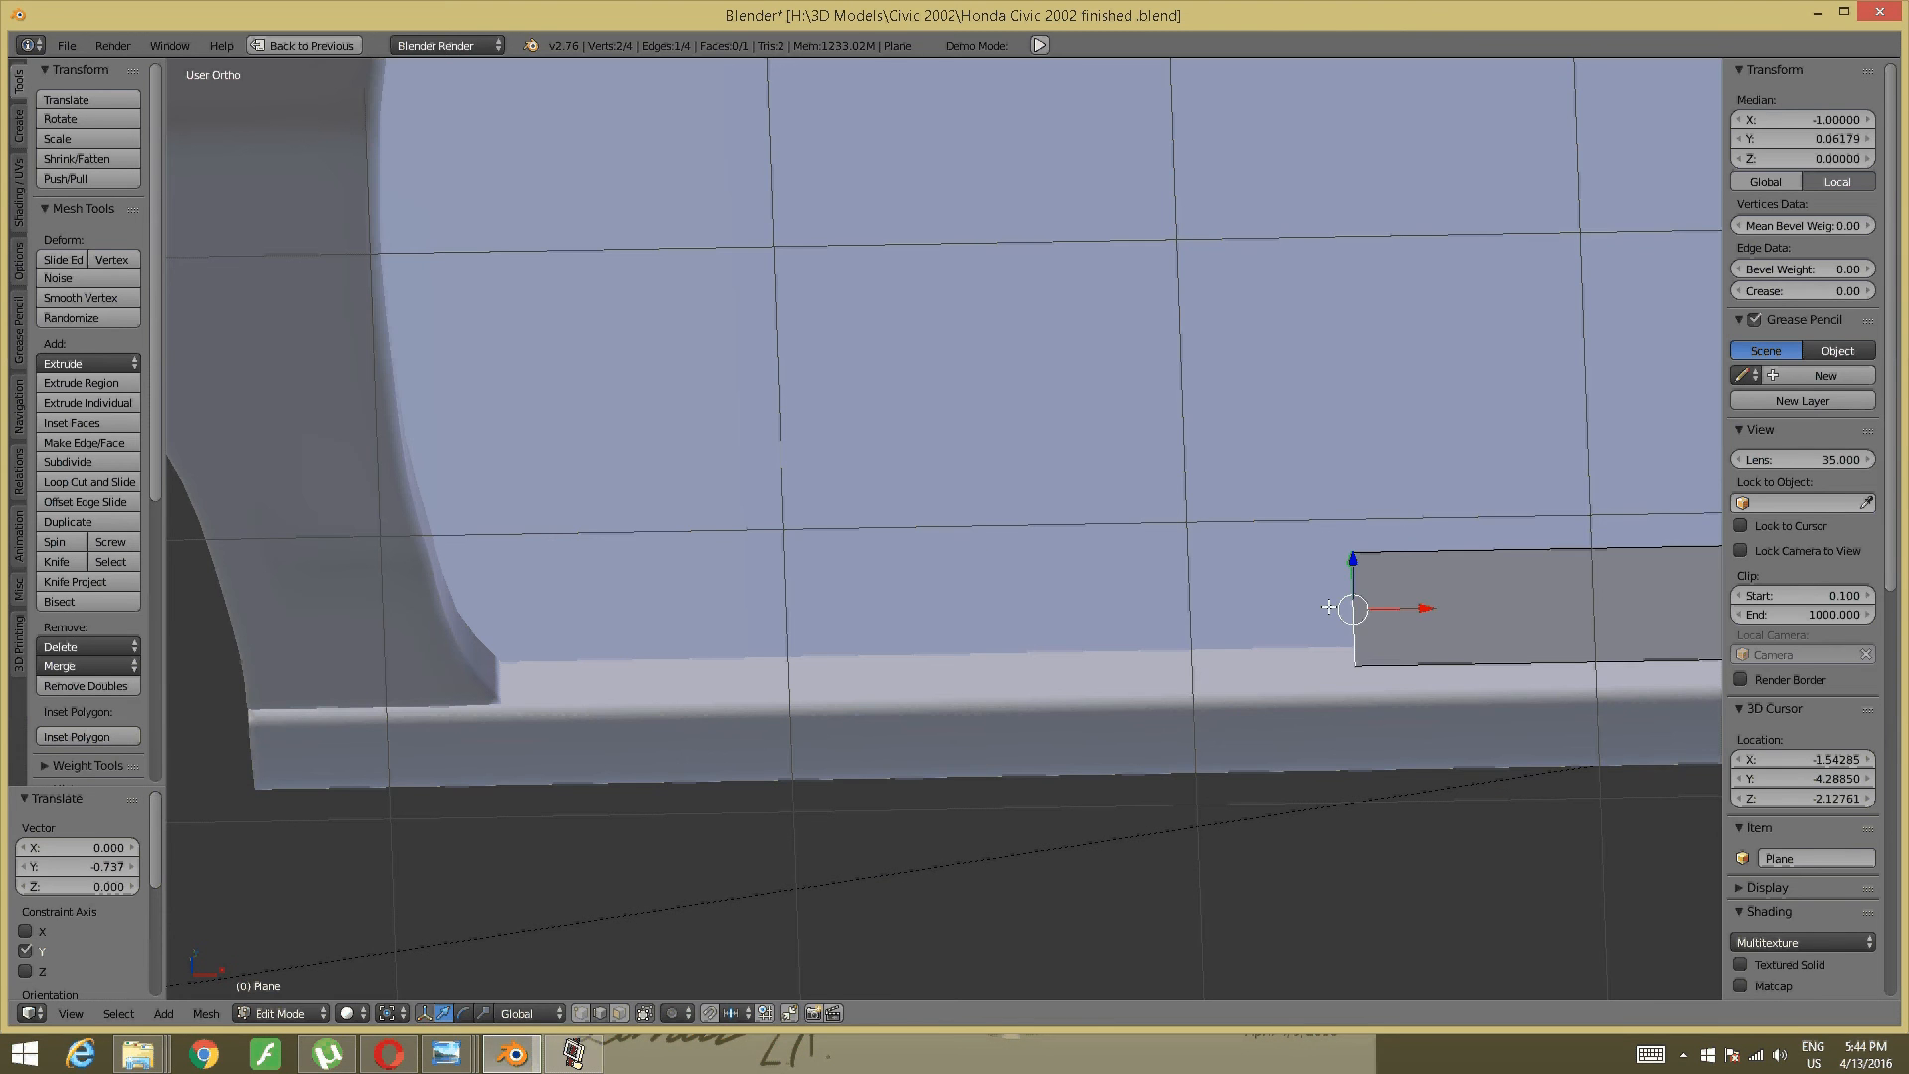
key("g")
key("x")
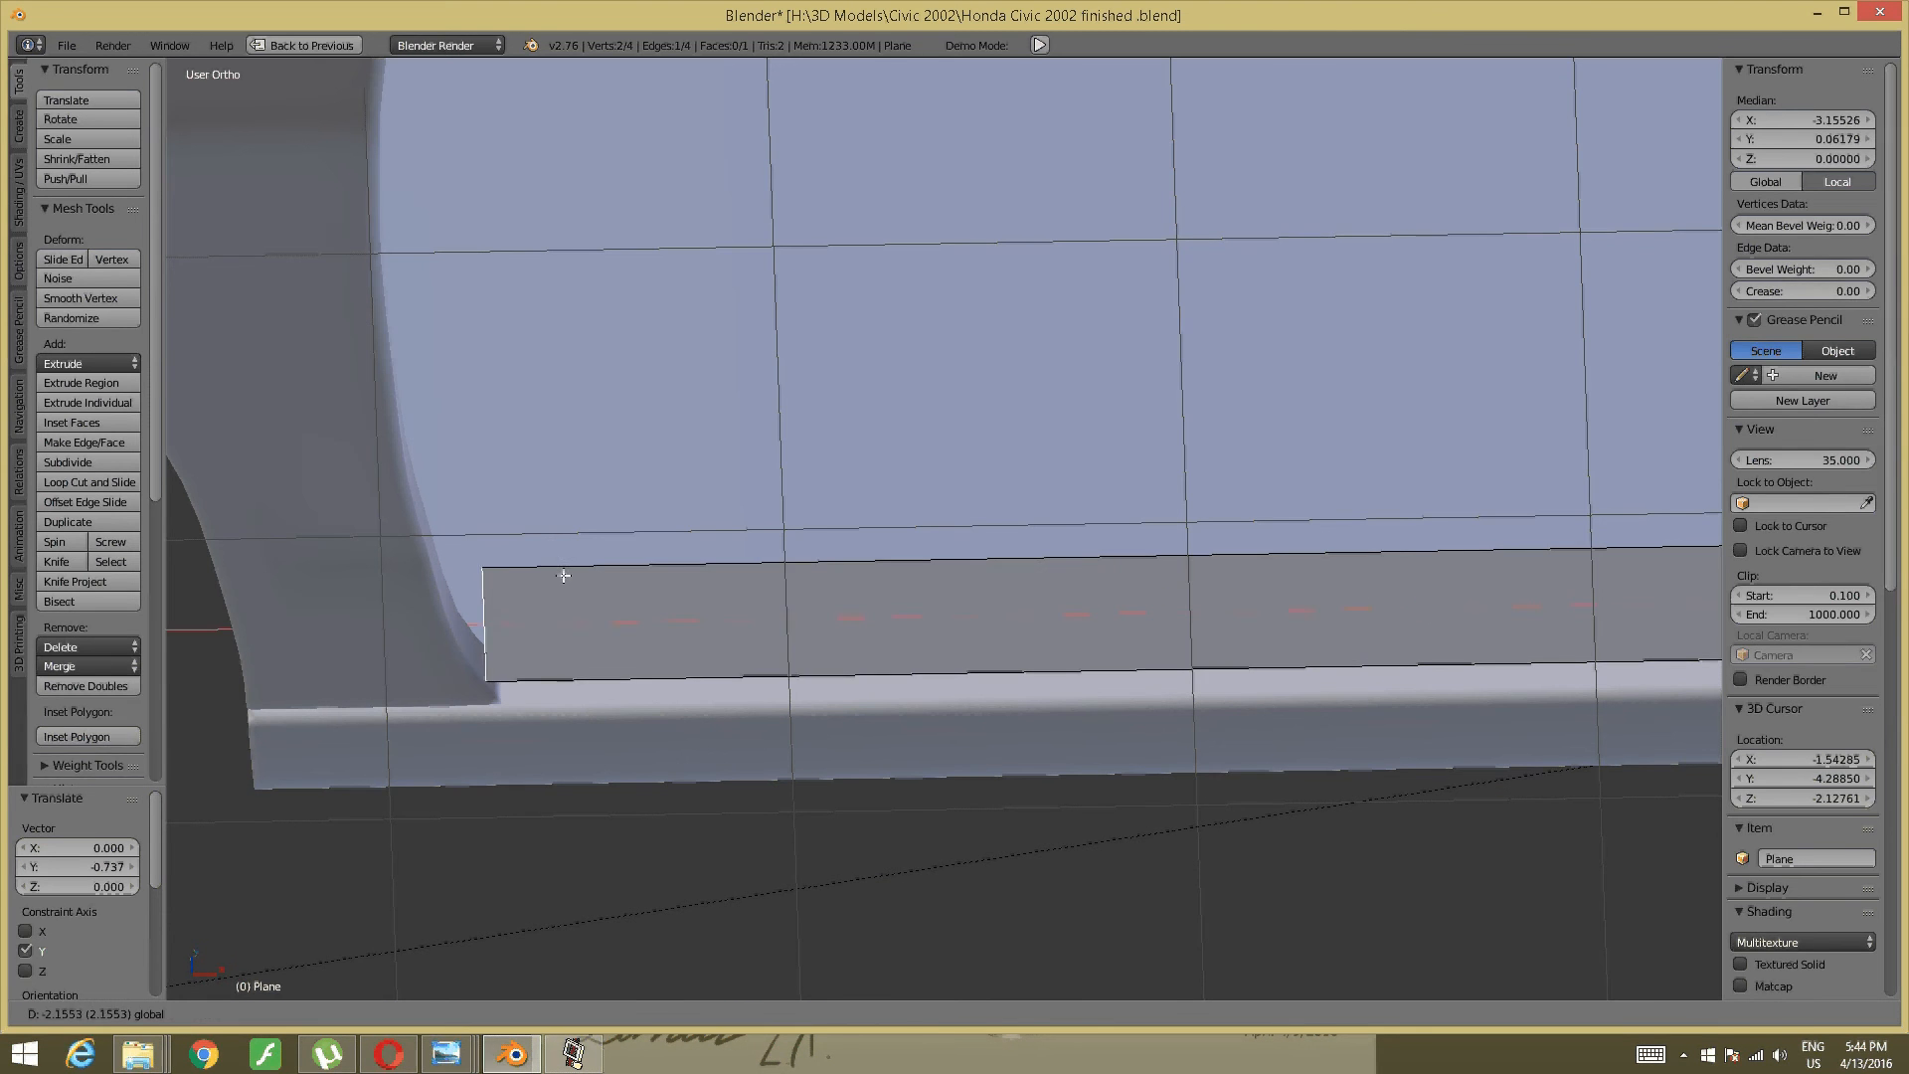
left_click(541, 579)
- Check the strip in right and front orthographic views, then square the view to it
middle_click_drag(1061, 571, 301, 570, "shift")
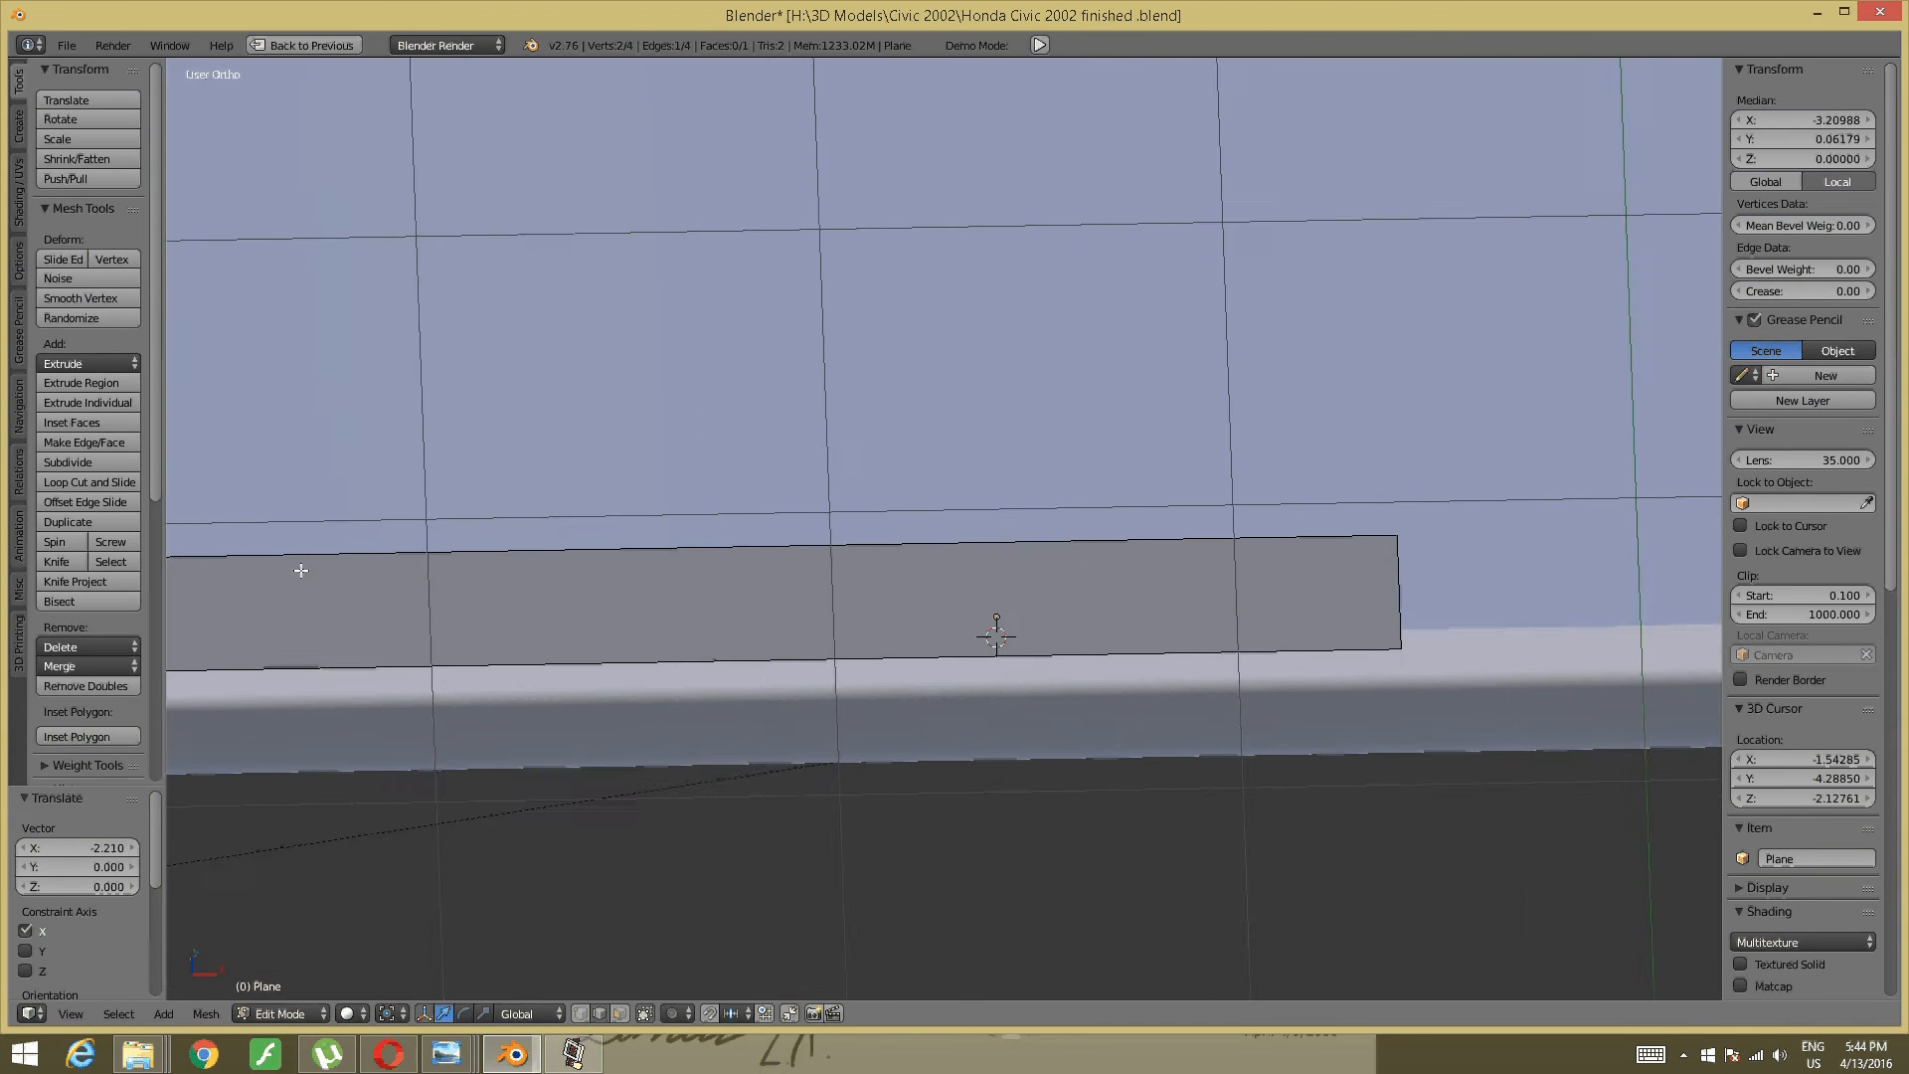
scroll(856, 546, "down", 3)
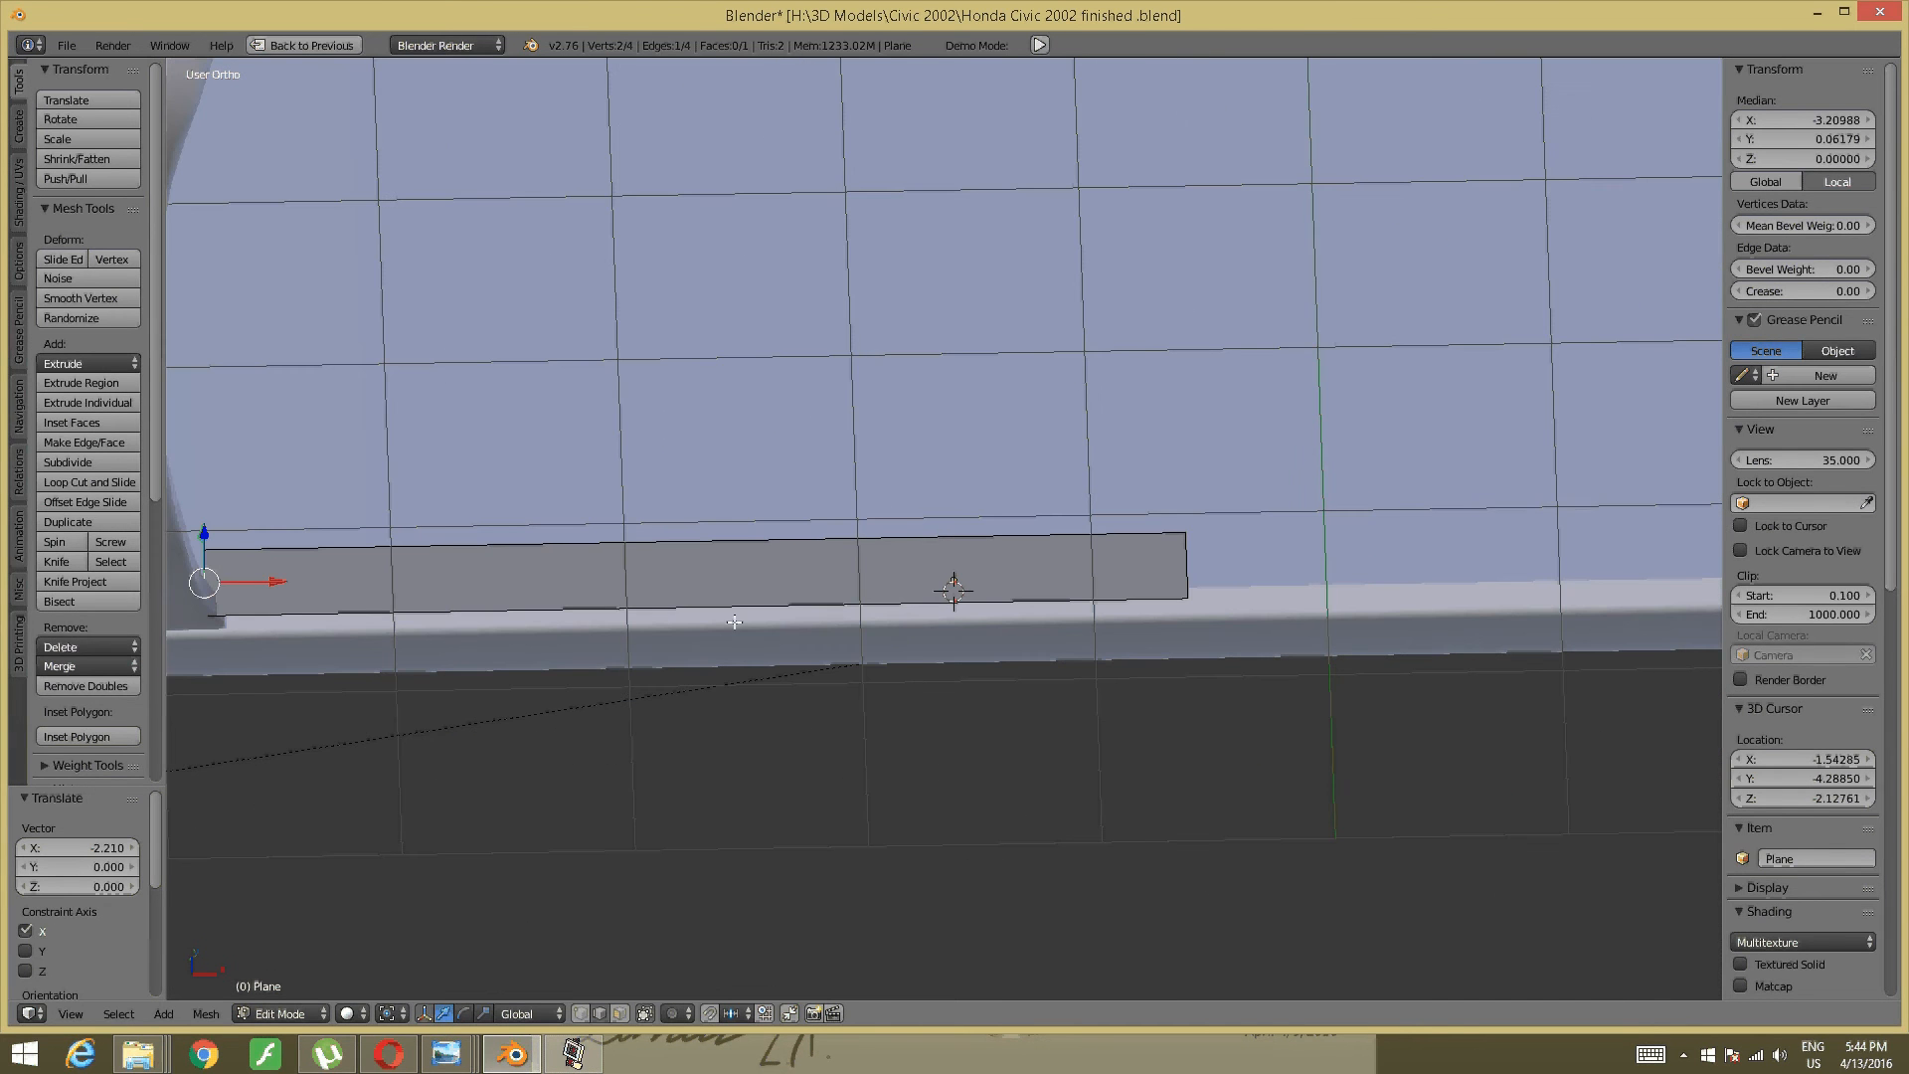
key("KP_3")
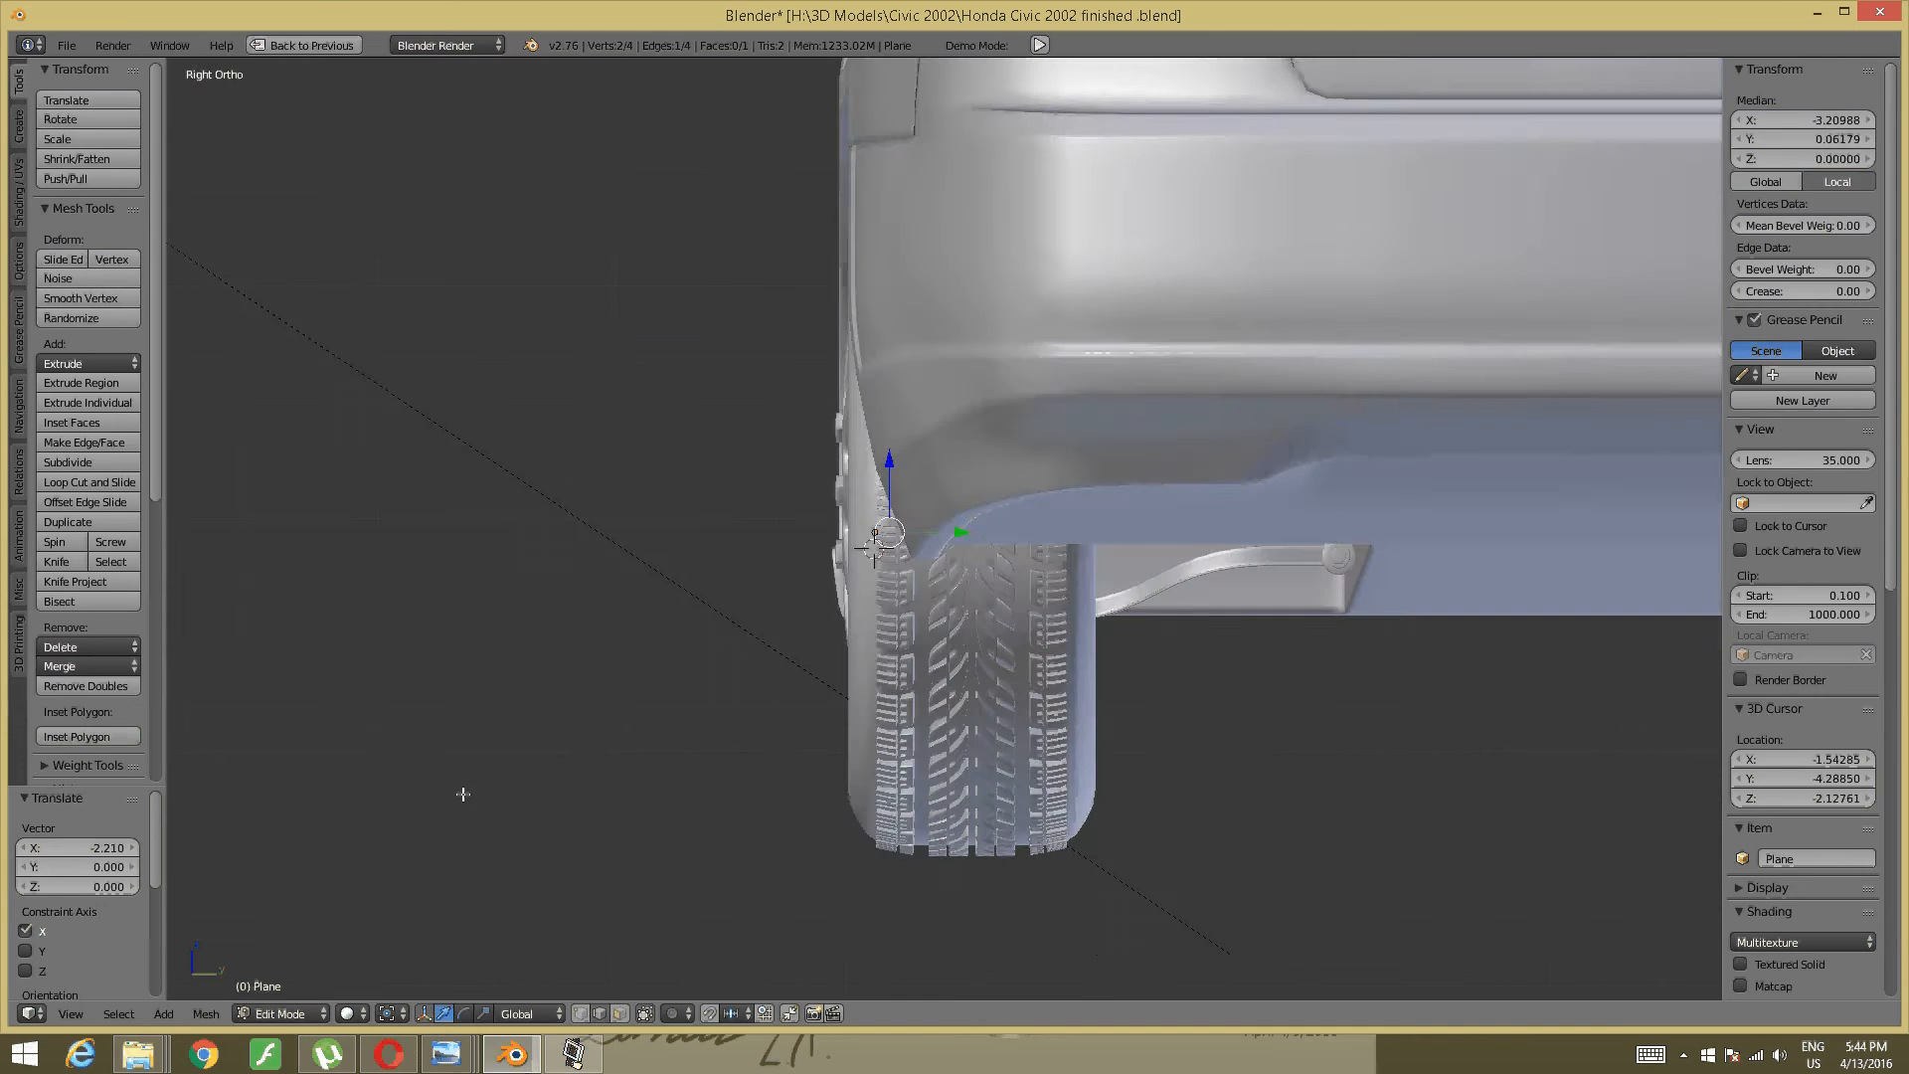
key("KP_1")
scroll(541, 358, "down", 4)
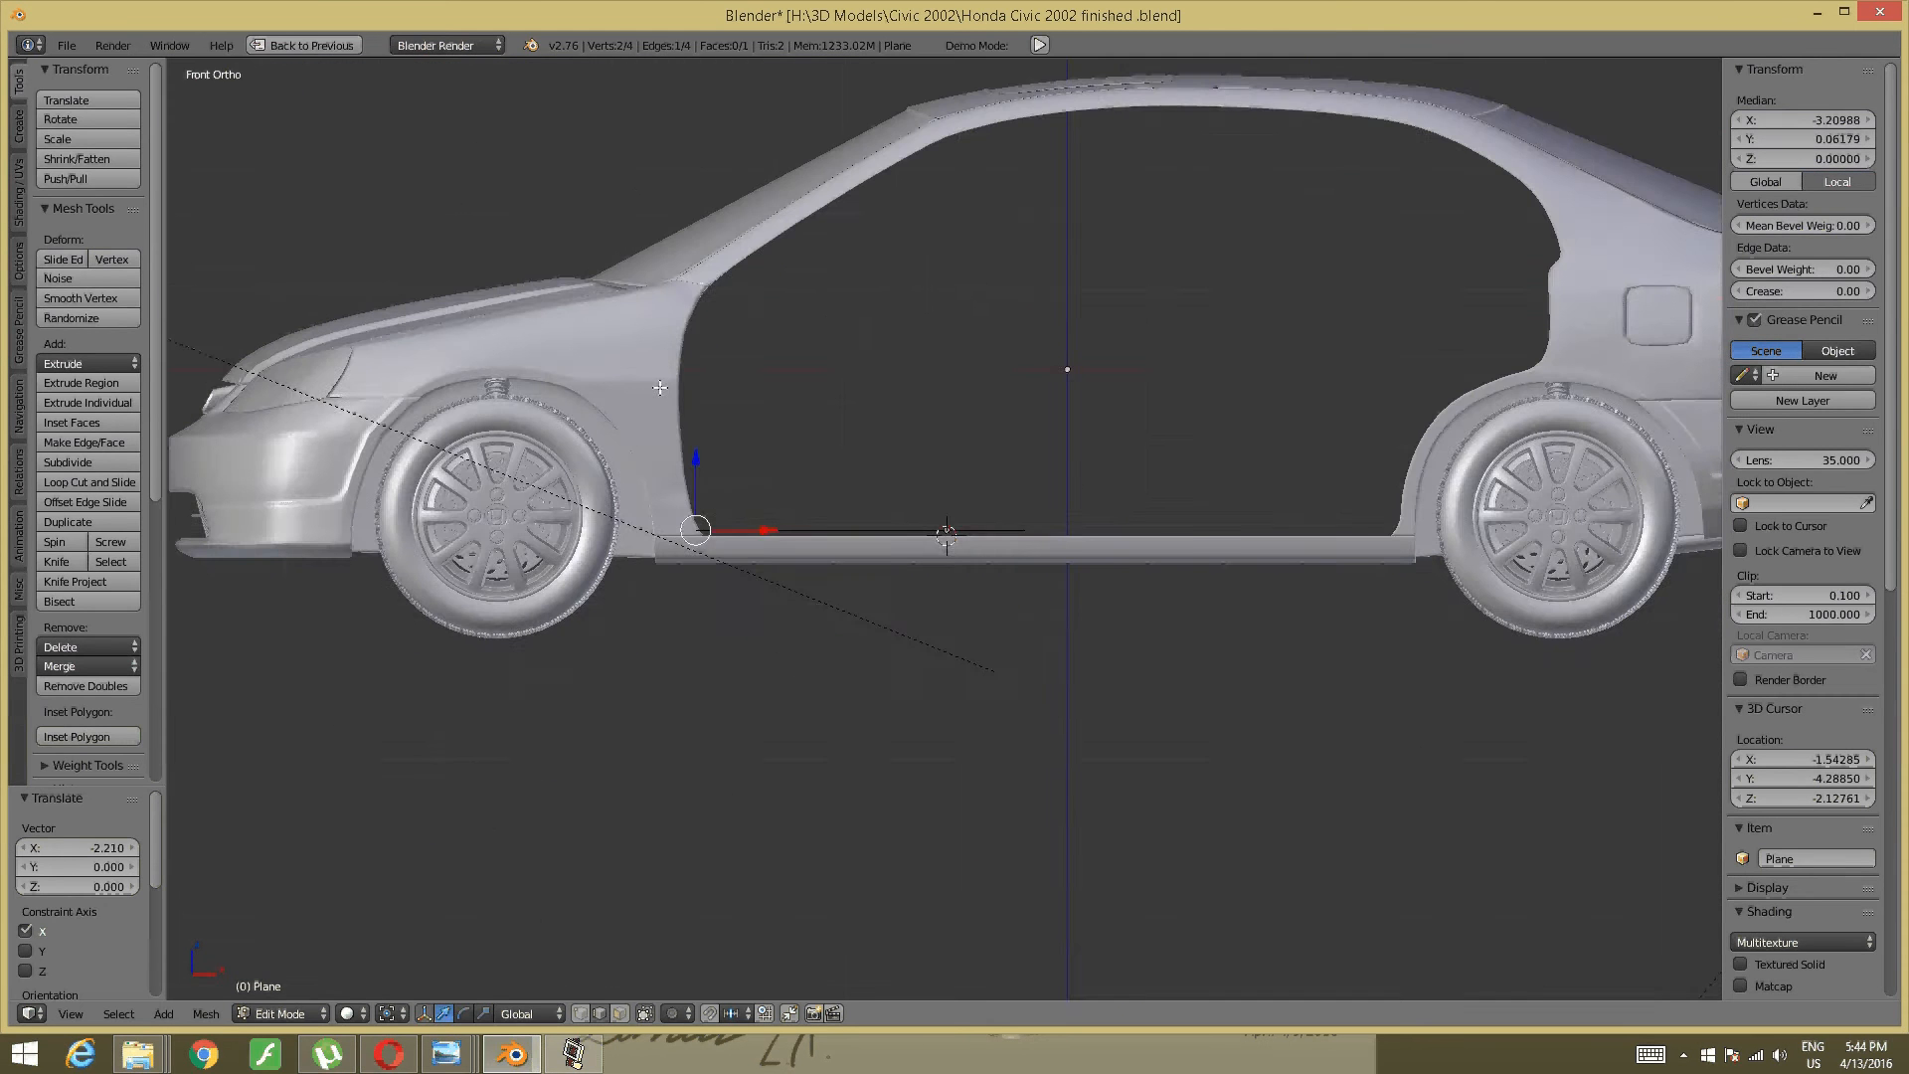
middle_click_drag(660, 387, 648, 452)
scroll(637, 477, "up", 6)
middle_click_drag(398, 541, 726, 609, "shift")
middle_click_drag(795, 527, 619, 570, "shift")
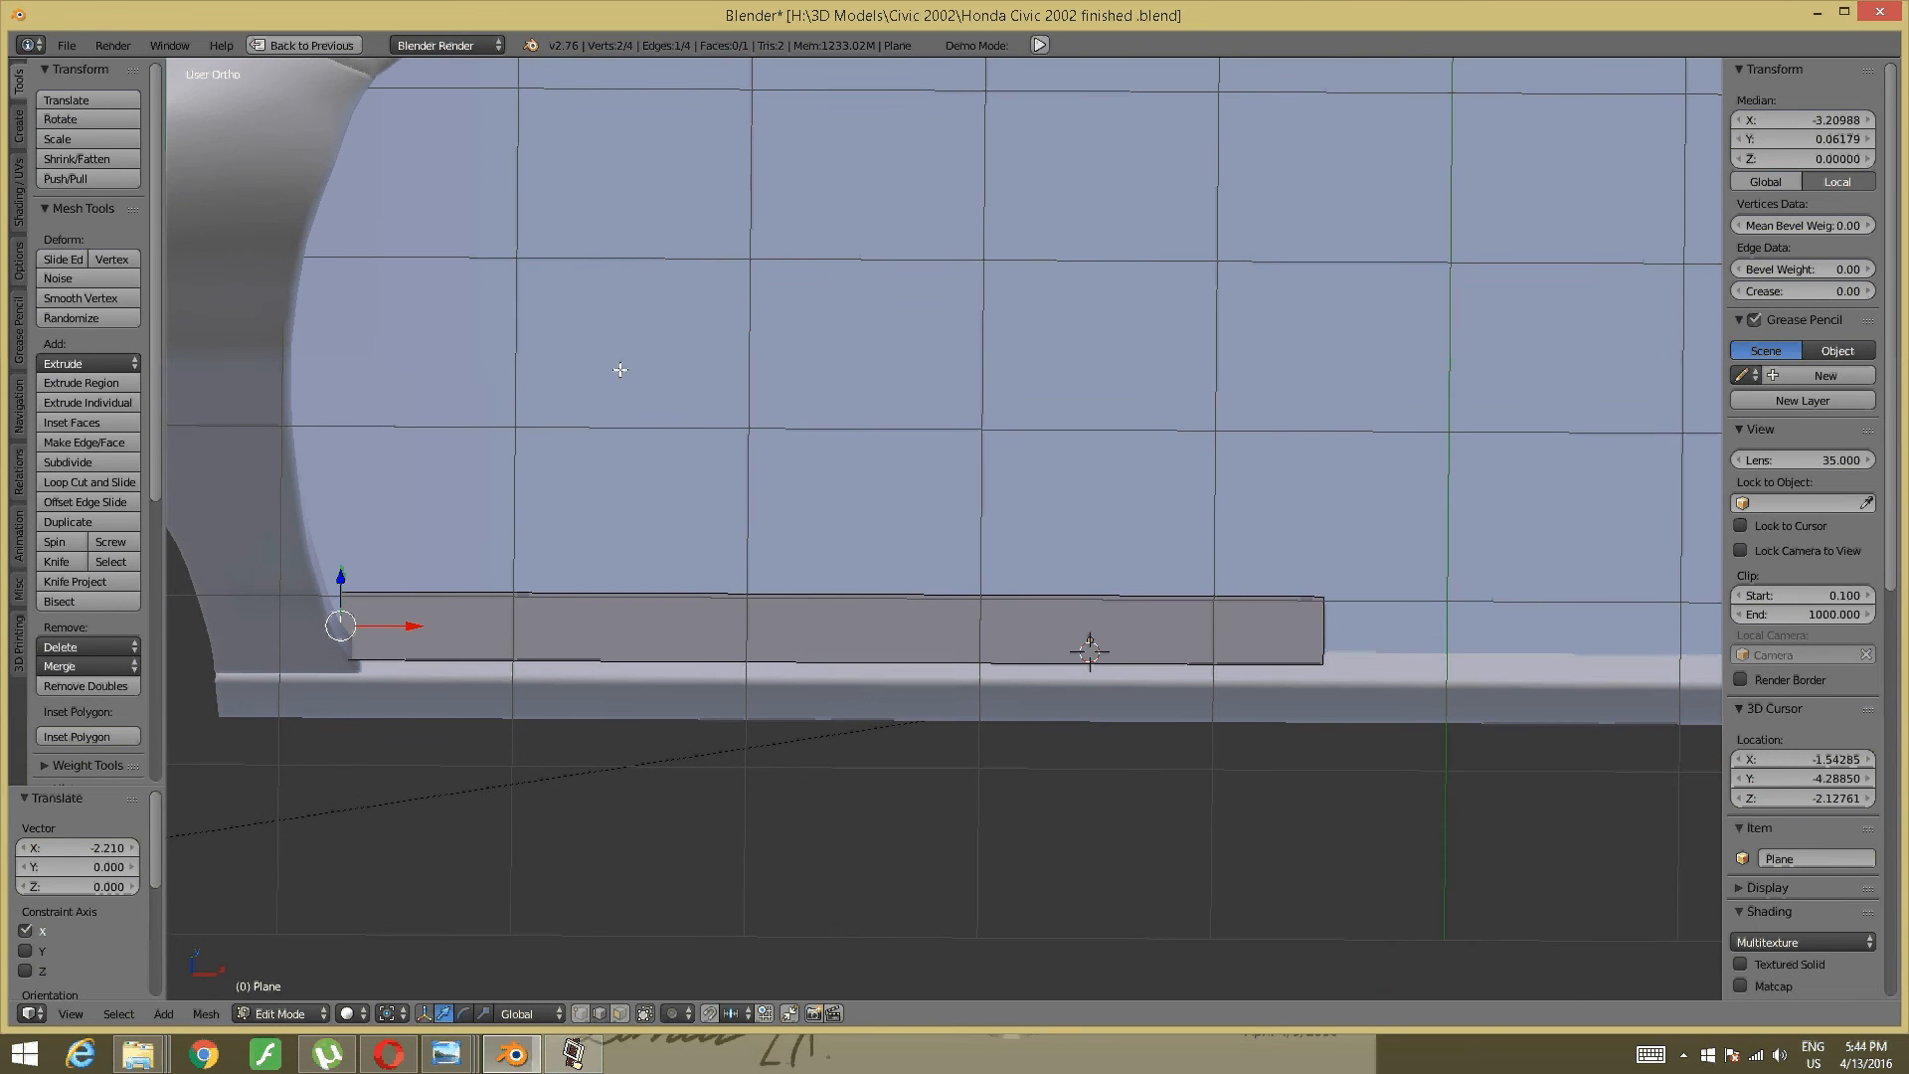
- Reveal hidden mesh parts, return to Object Mode and unhide the car doors
key("alt+h")
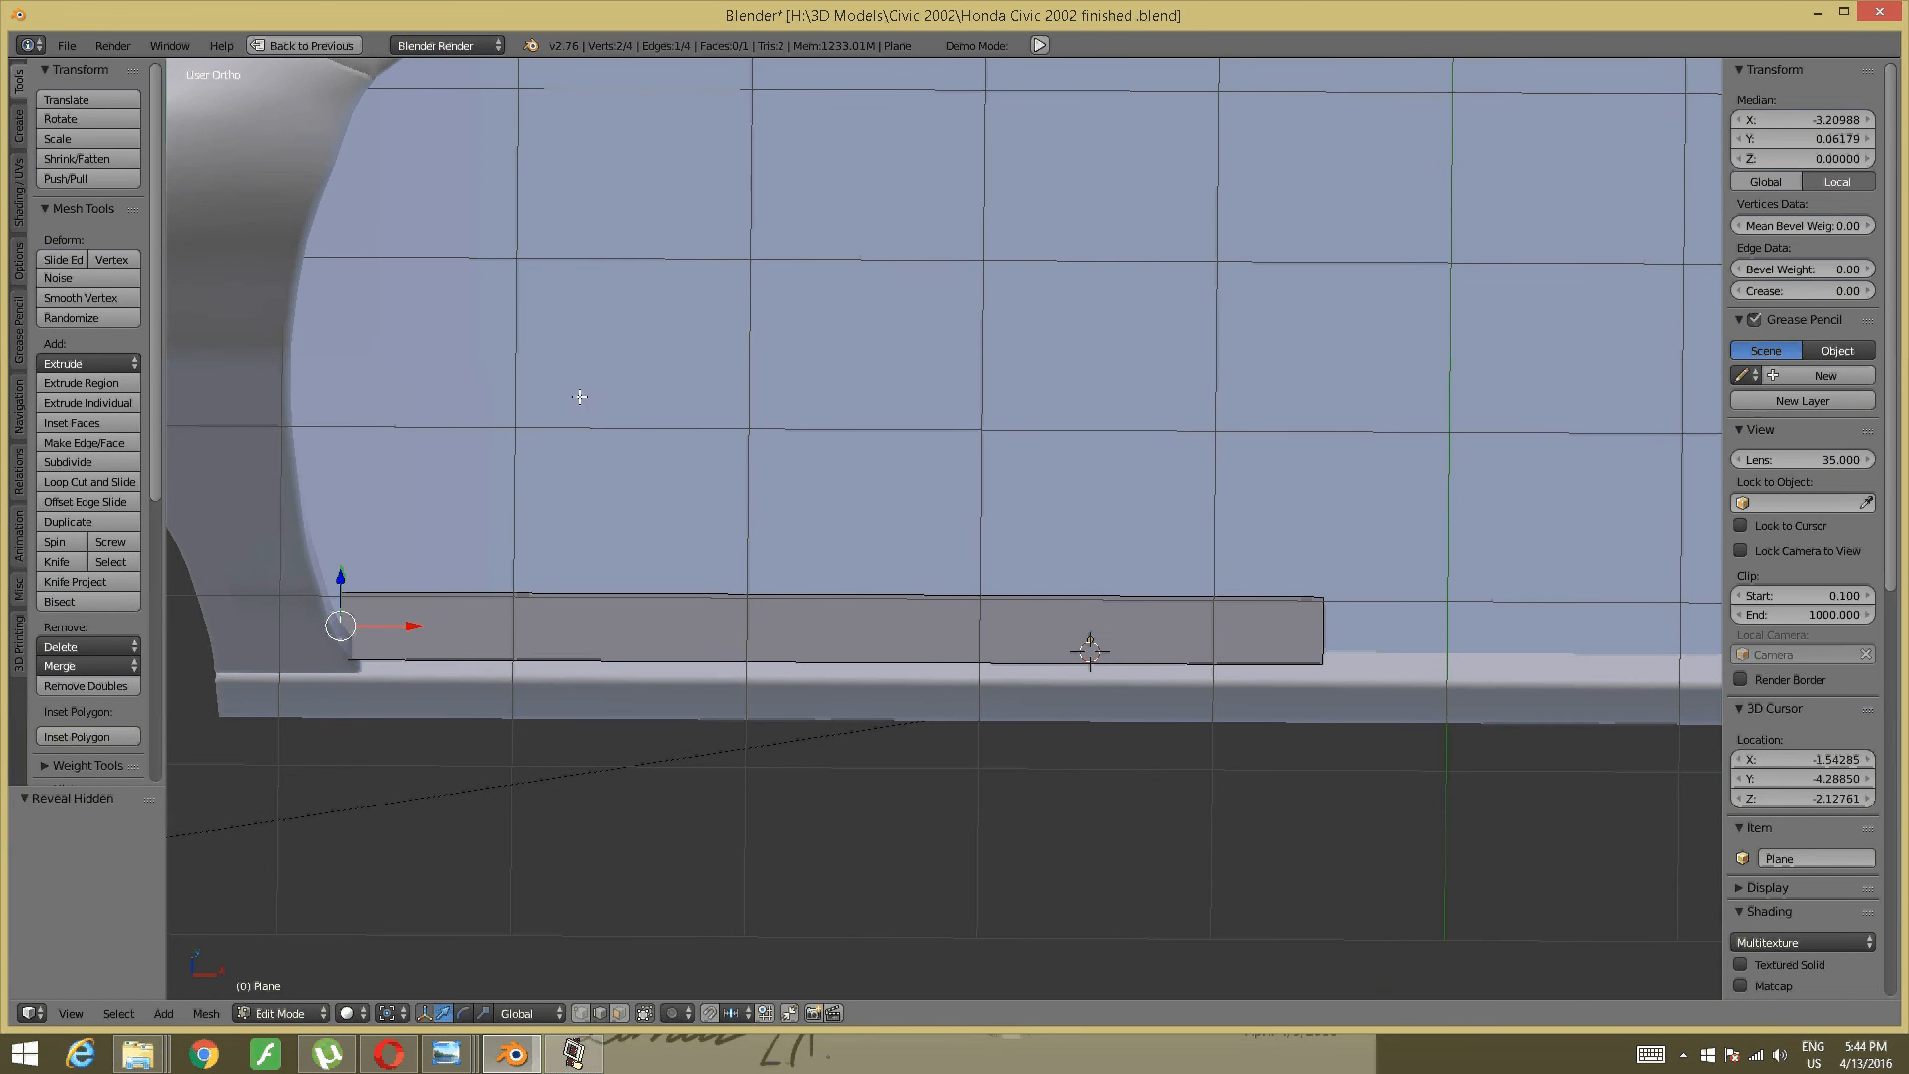
key("Tab")
left_click(413, 404)
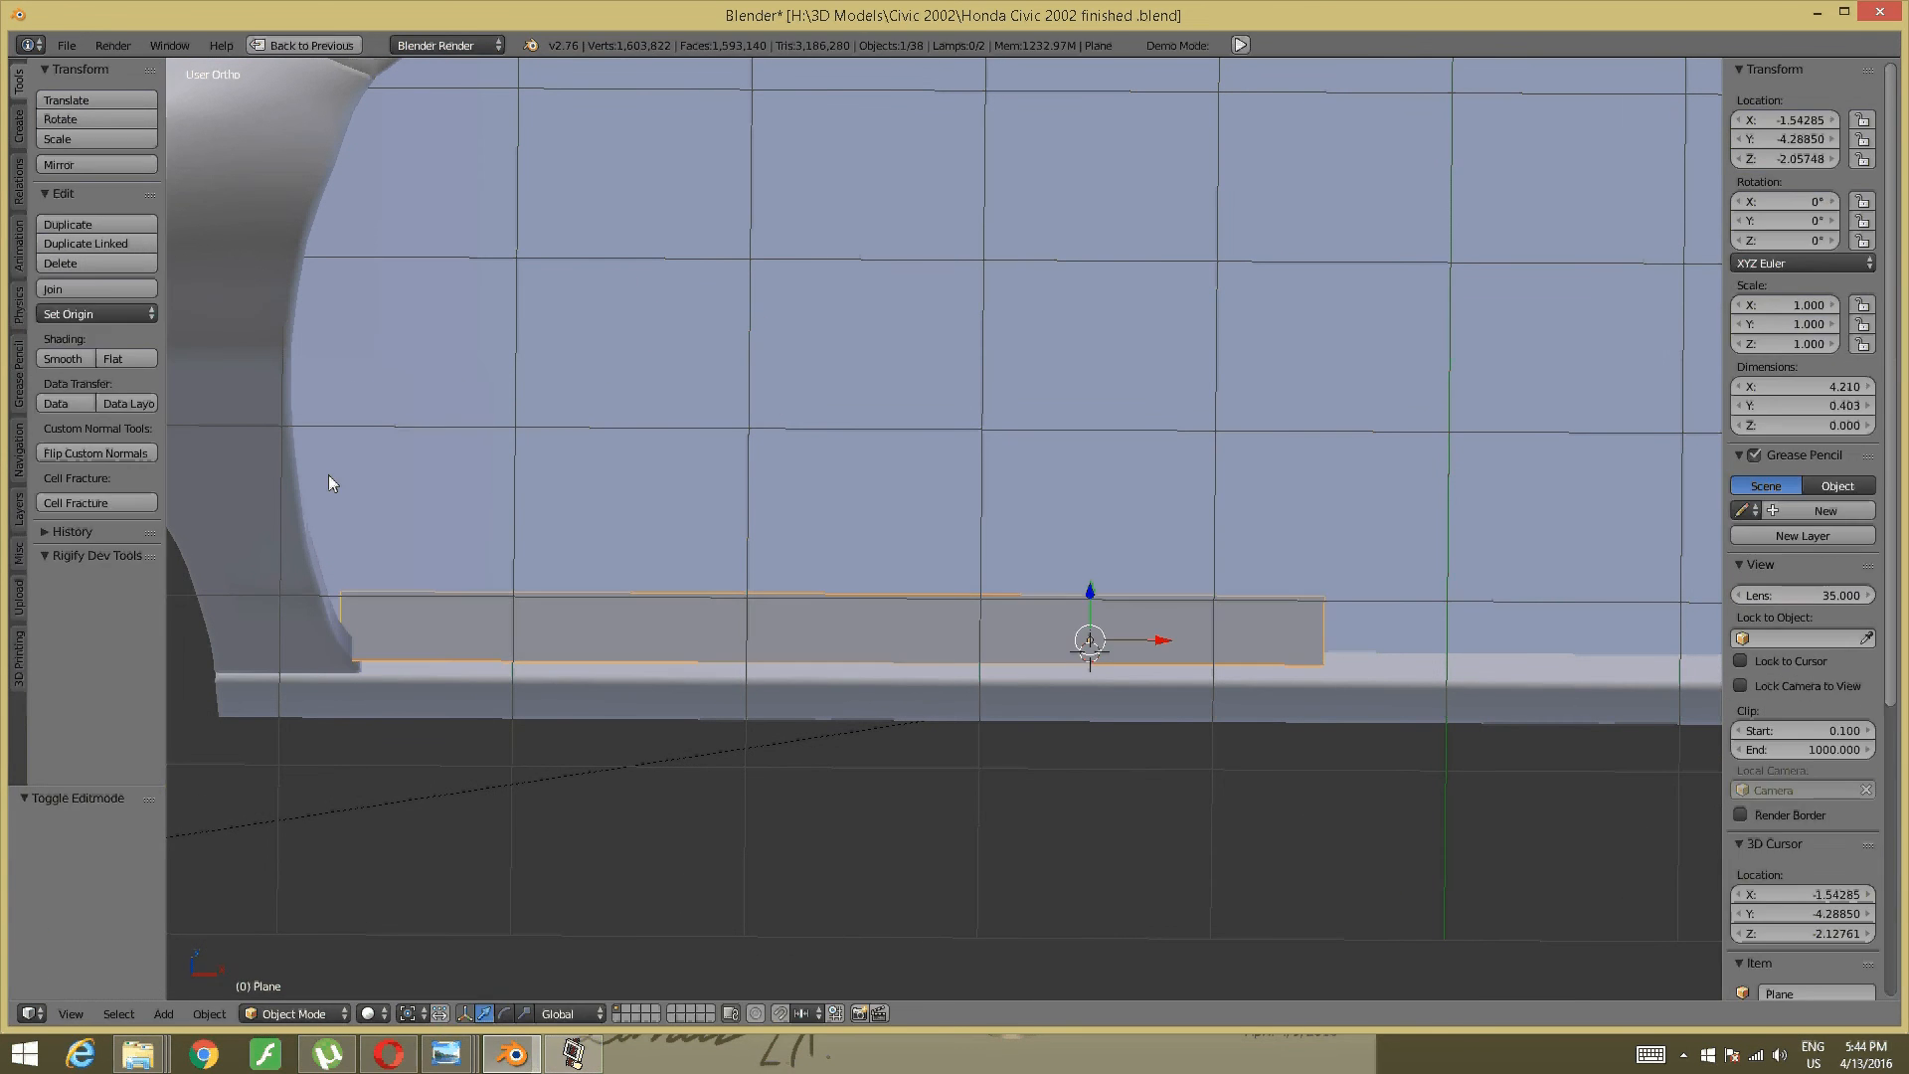
key("alt+h")
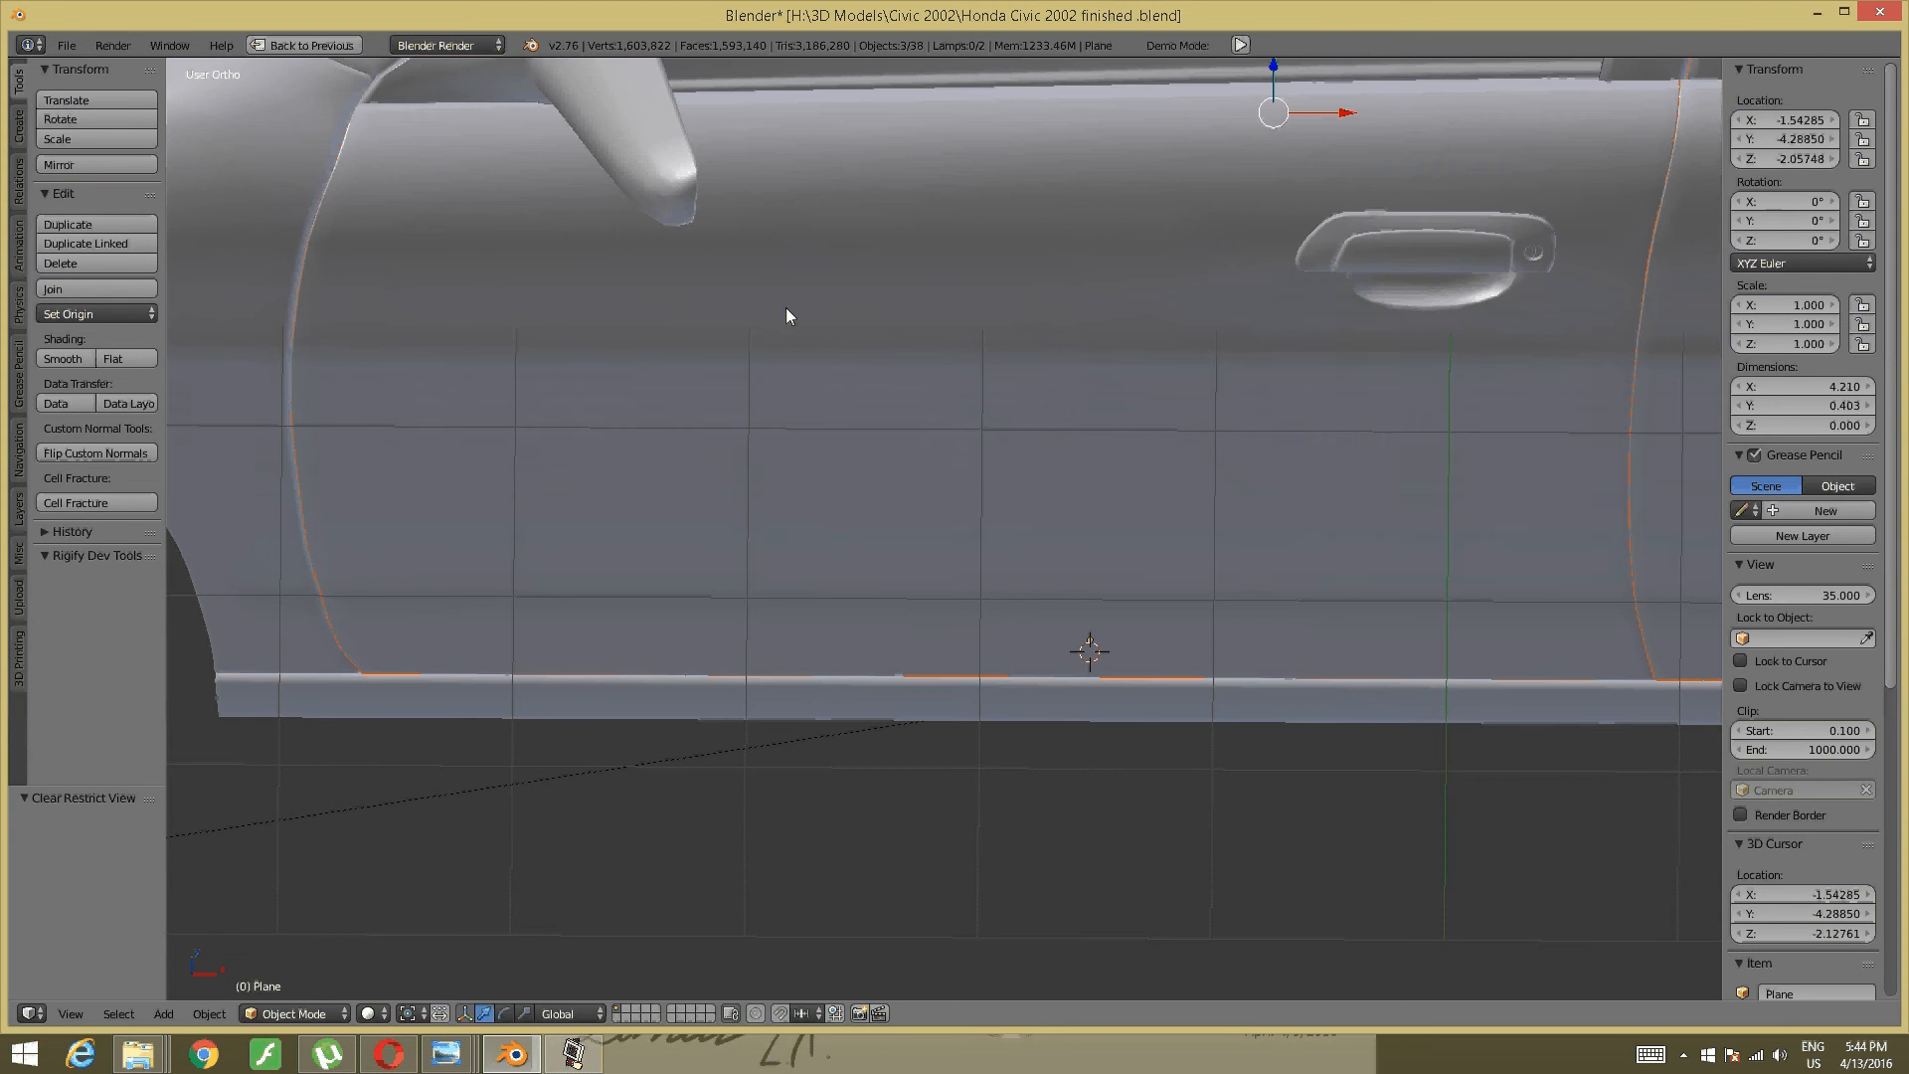
middle_click_drag(1096, 326, 694, 523, "shift")
- Hide the Line Segment object and put the grey sill plane into Edit Mode
right_click(772, 528)
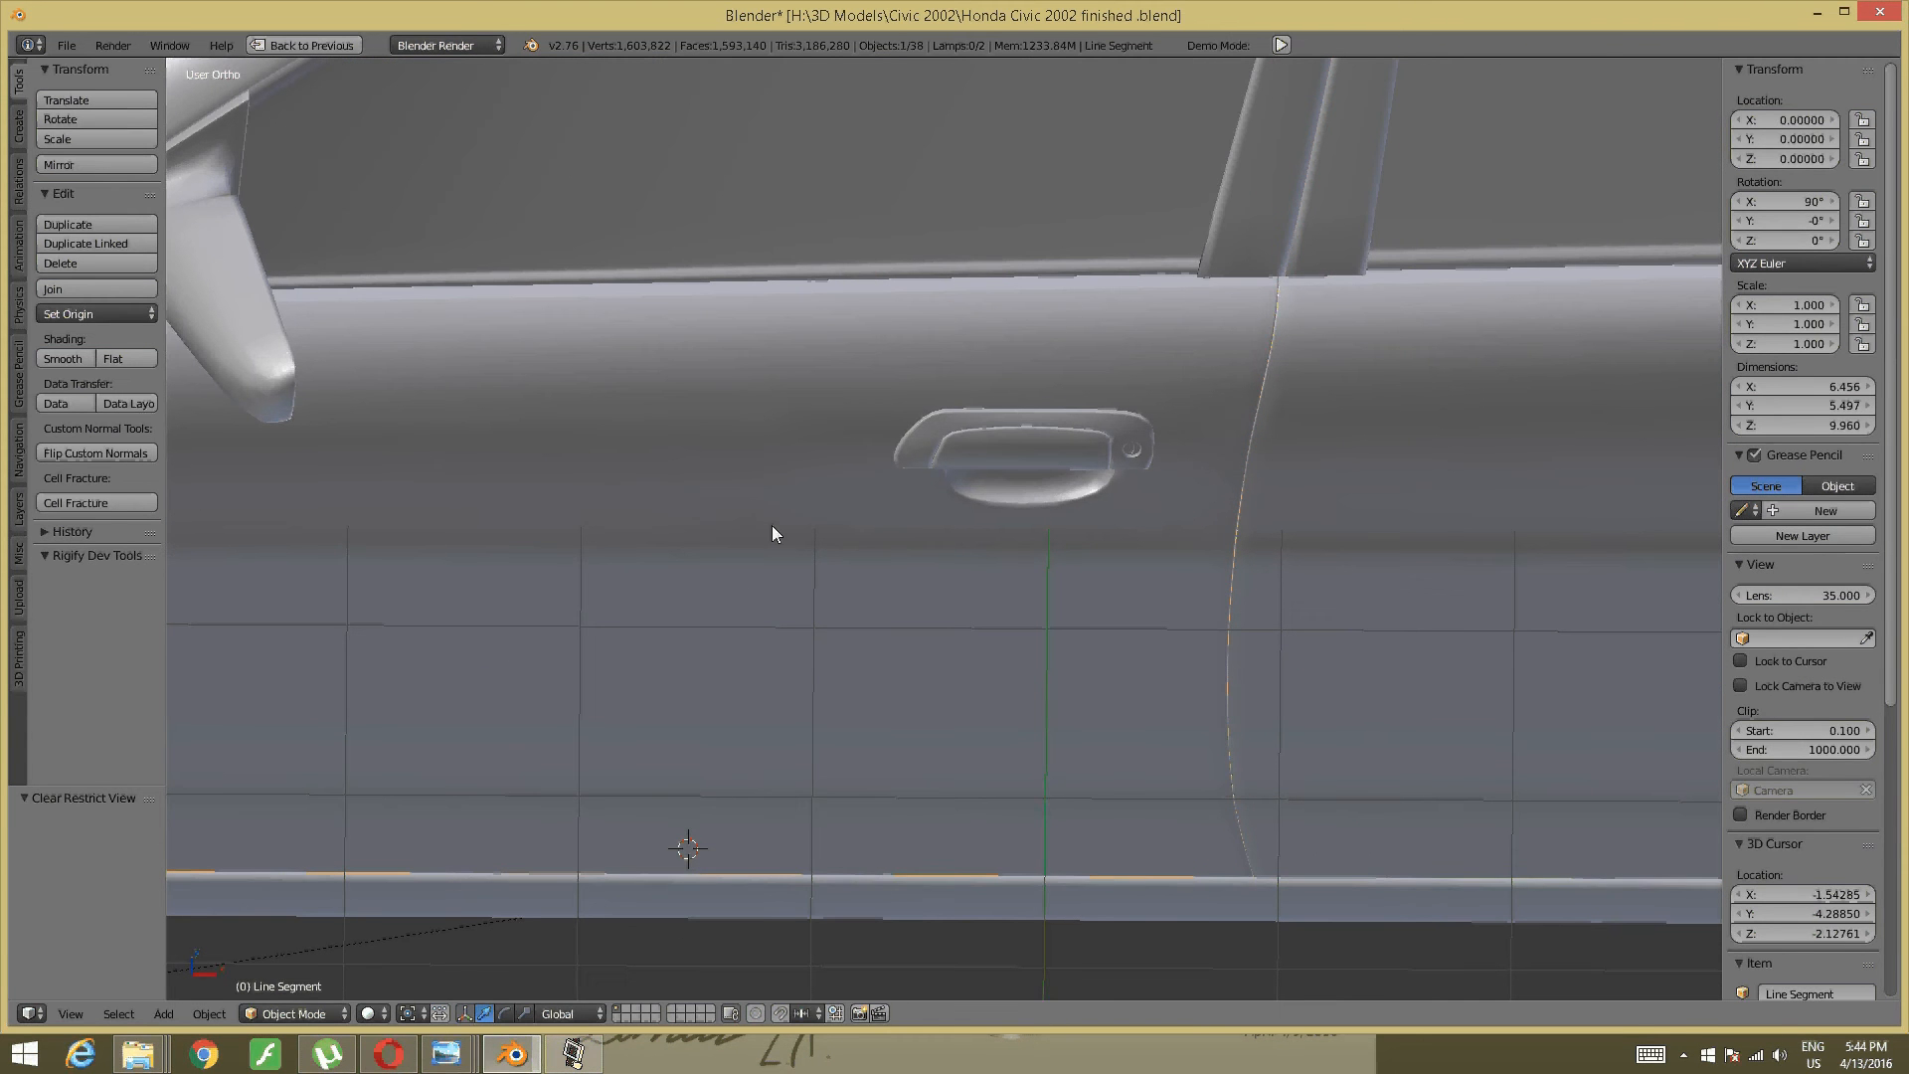
key("h")
scroll(997, 517, "up", 5)
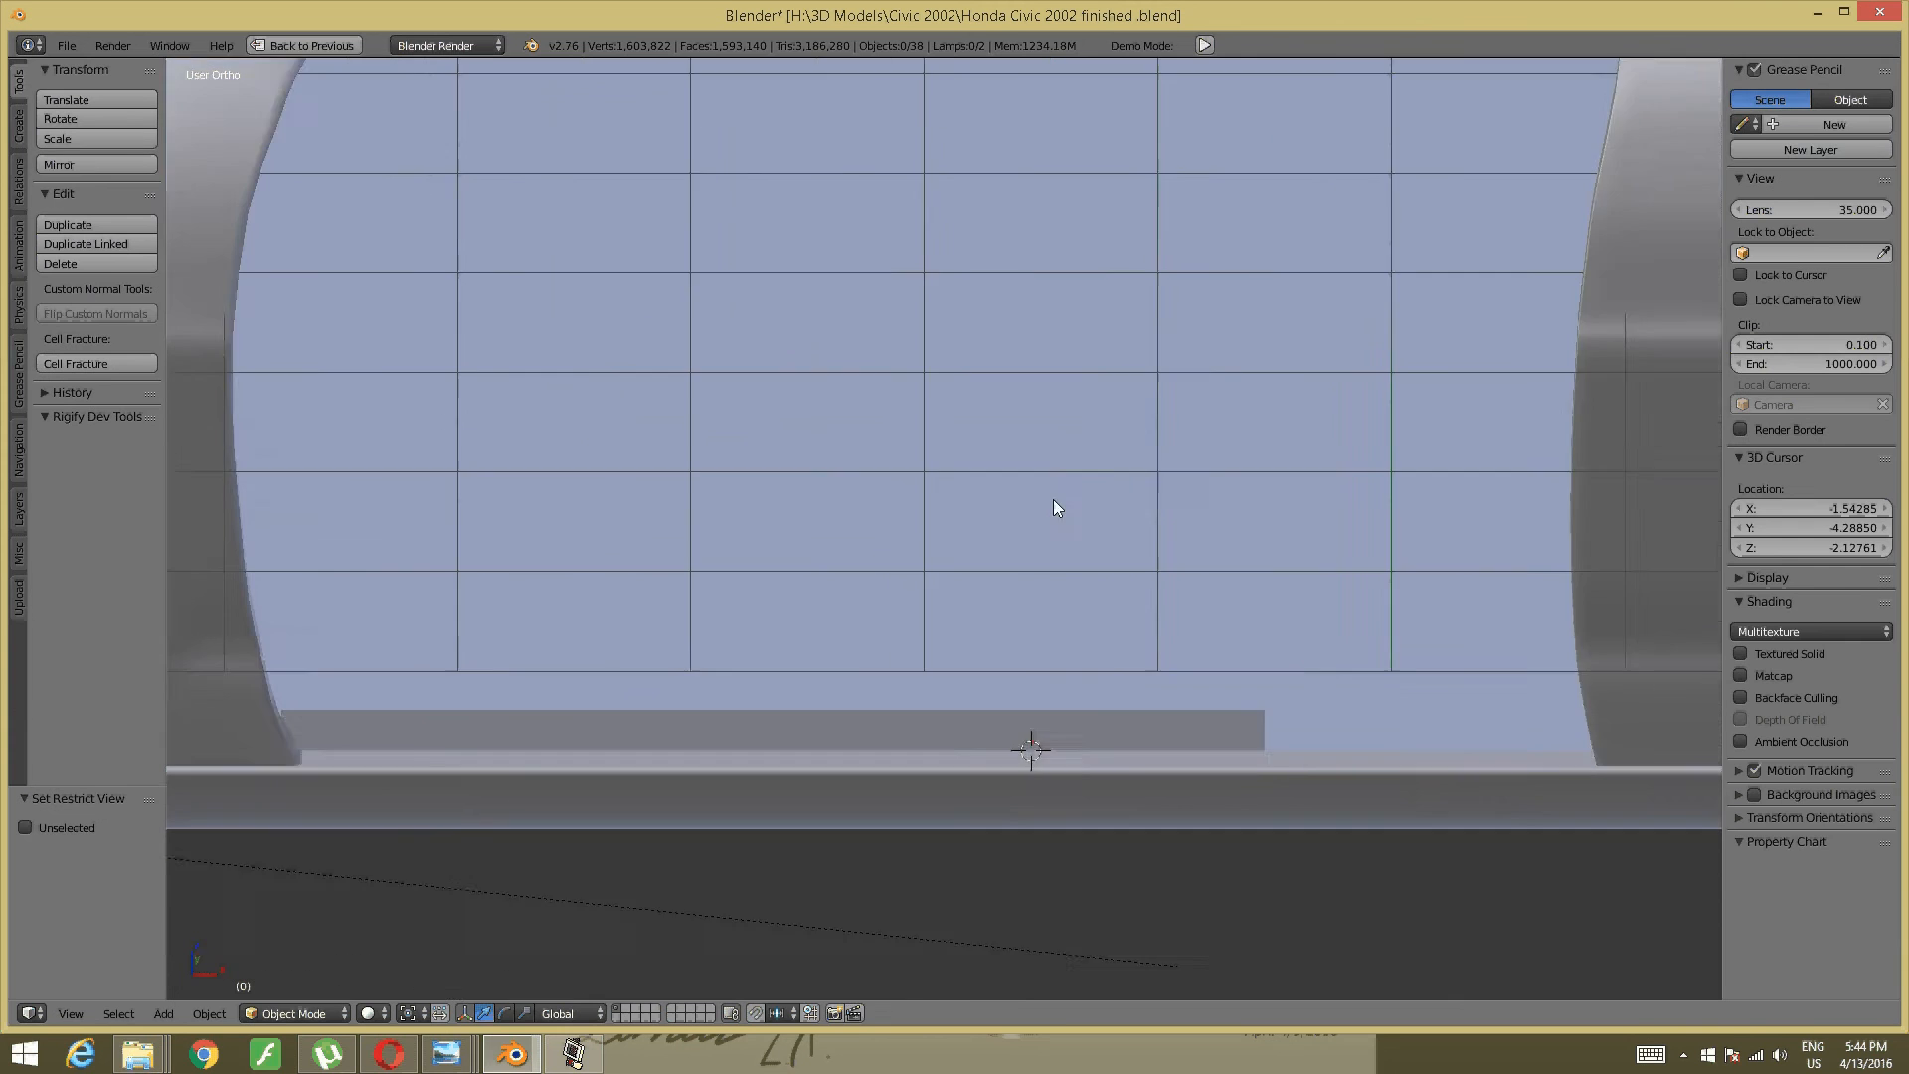
right_click(712, 764)
key("Tab")
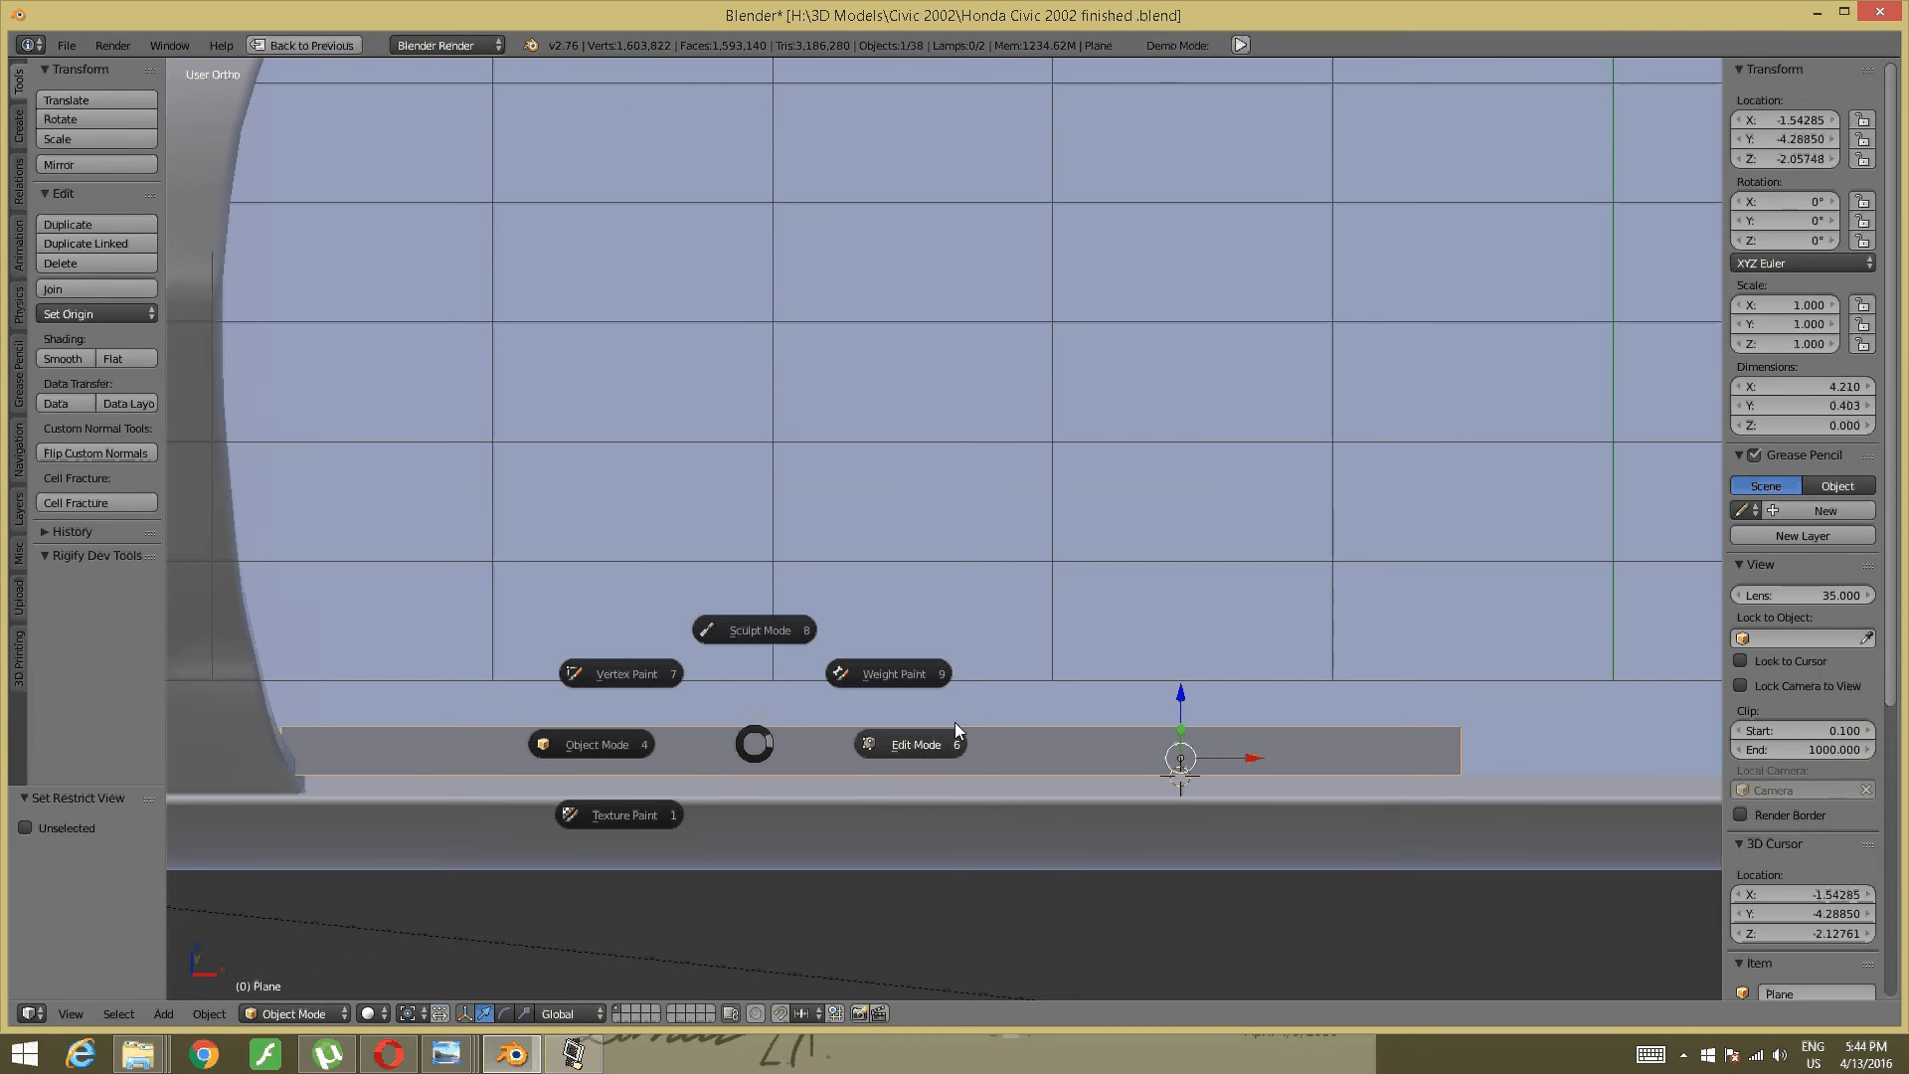
left_click(849, 746)
middle_click_drag(666, 726, 669, 724, "shift")
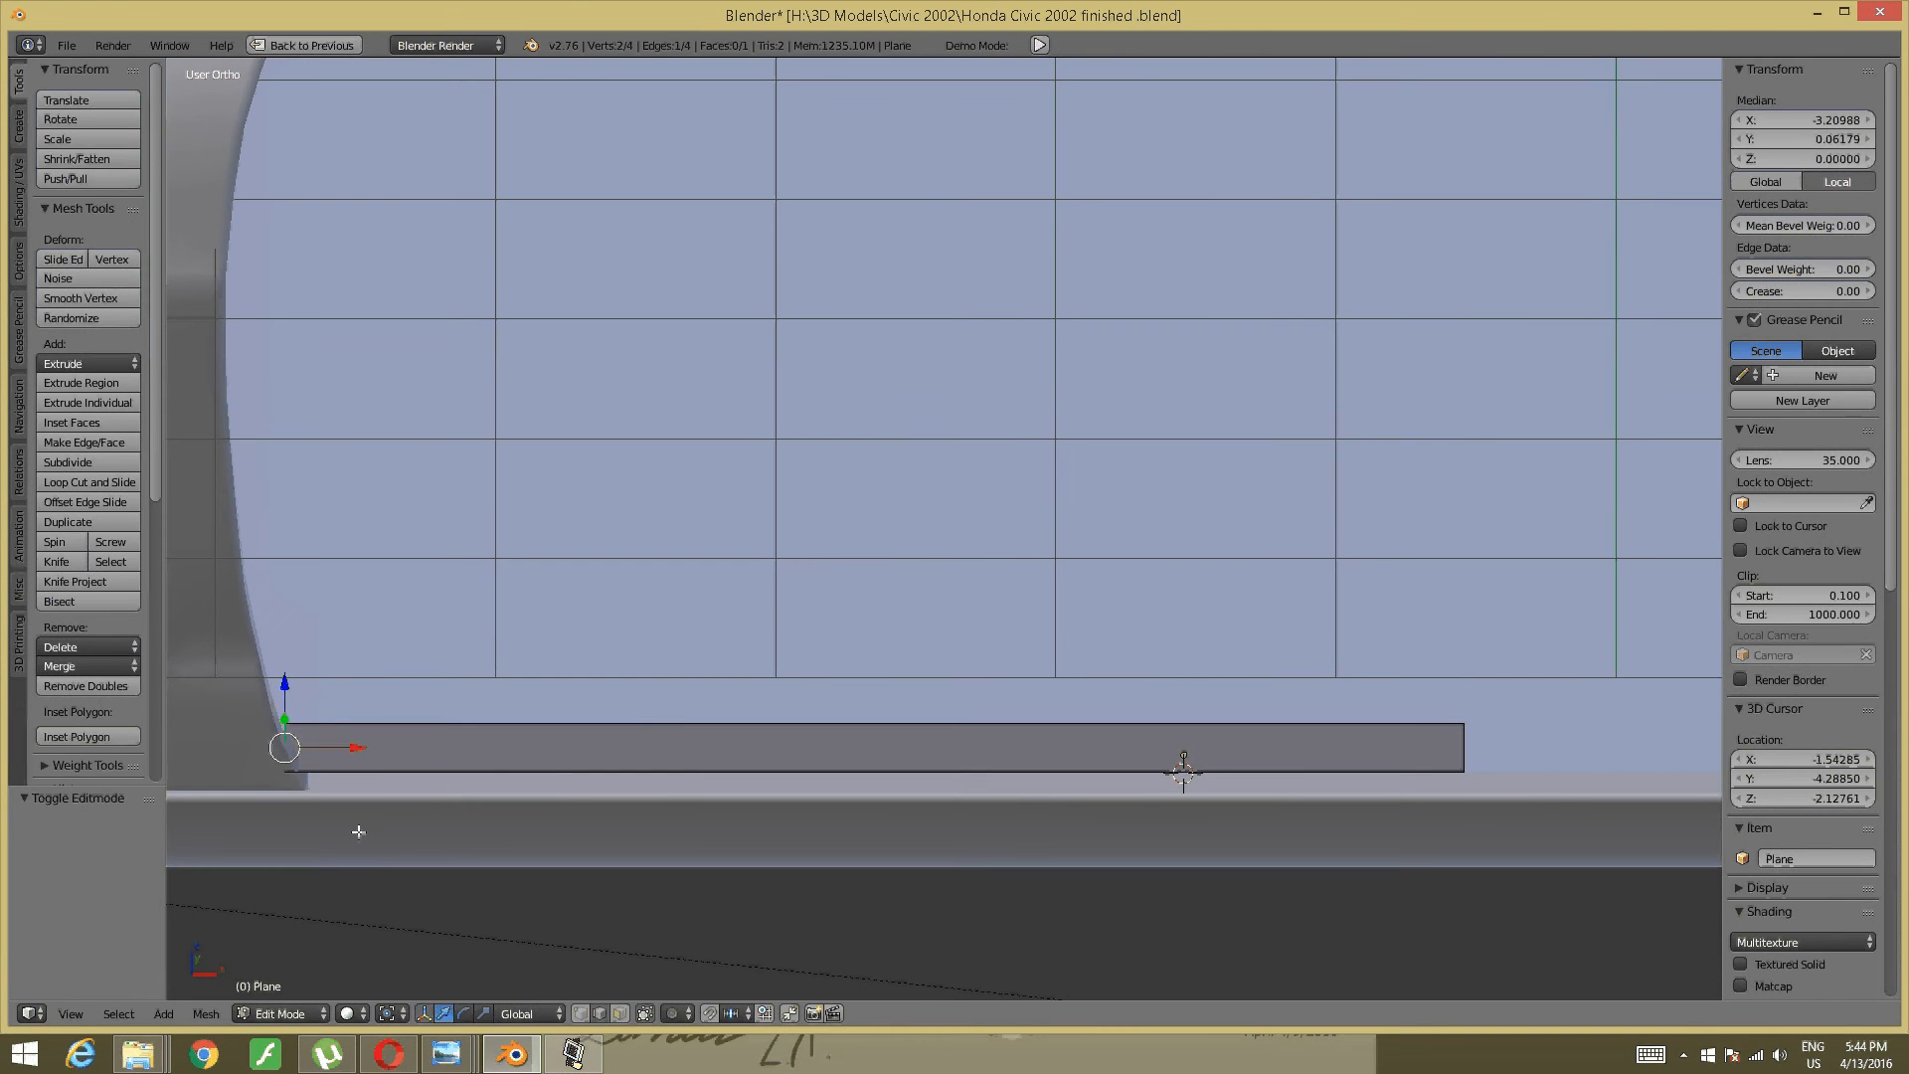
middle_click_drag(341, 853, 302, 809)
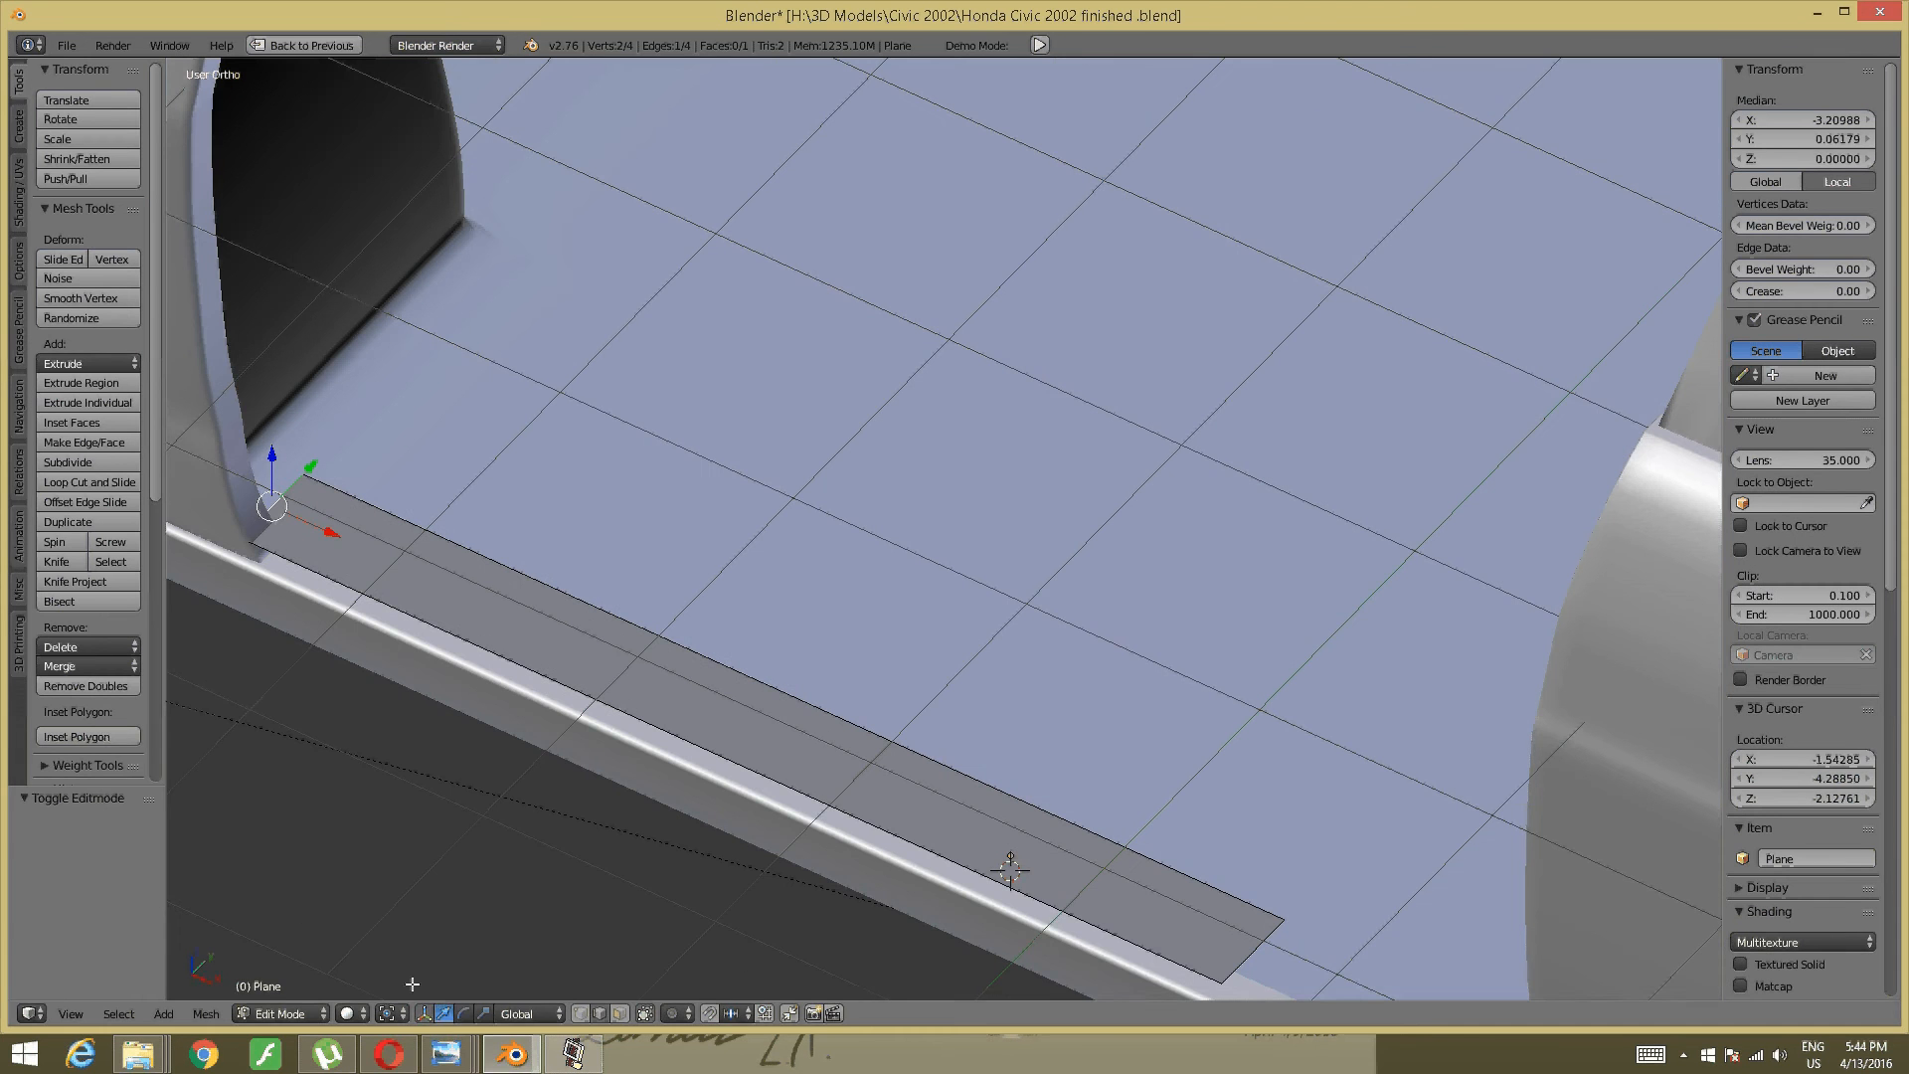
- Inspect the front-door interior photo, zoomed to the dashboard and windshield
mouse_move(475, 1054)
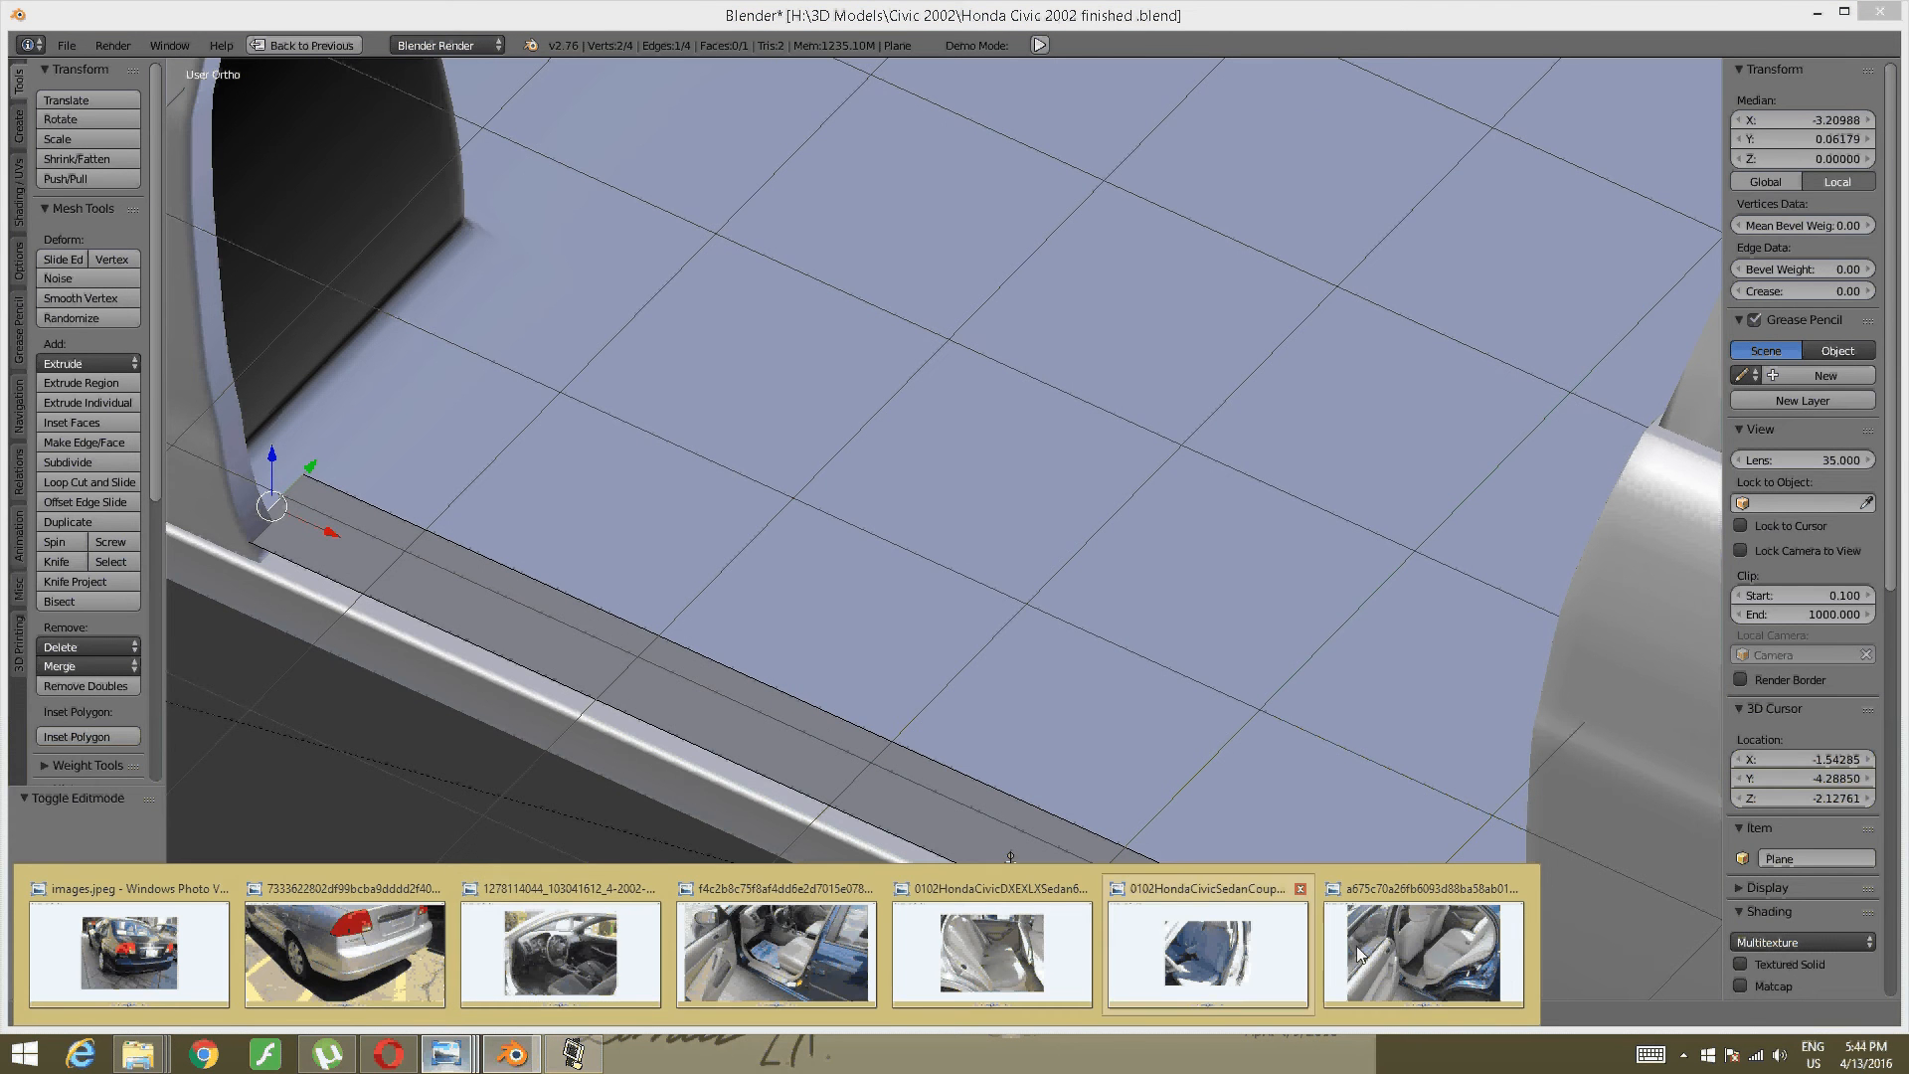
left_click(871, 964)
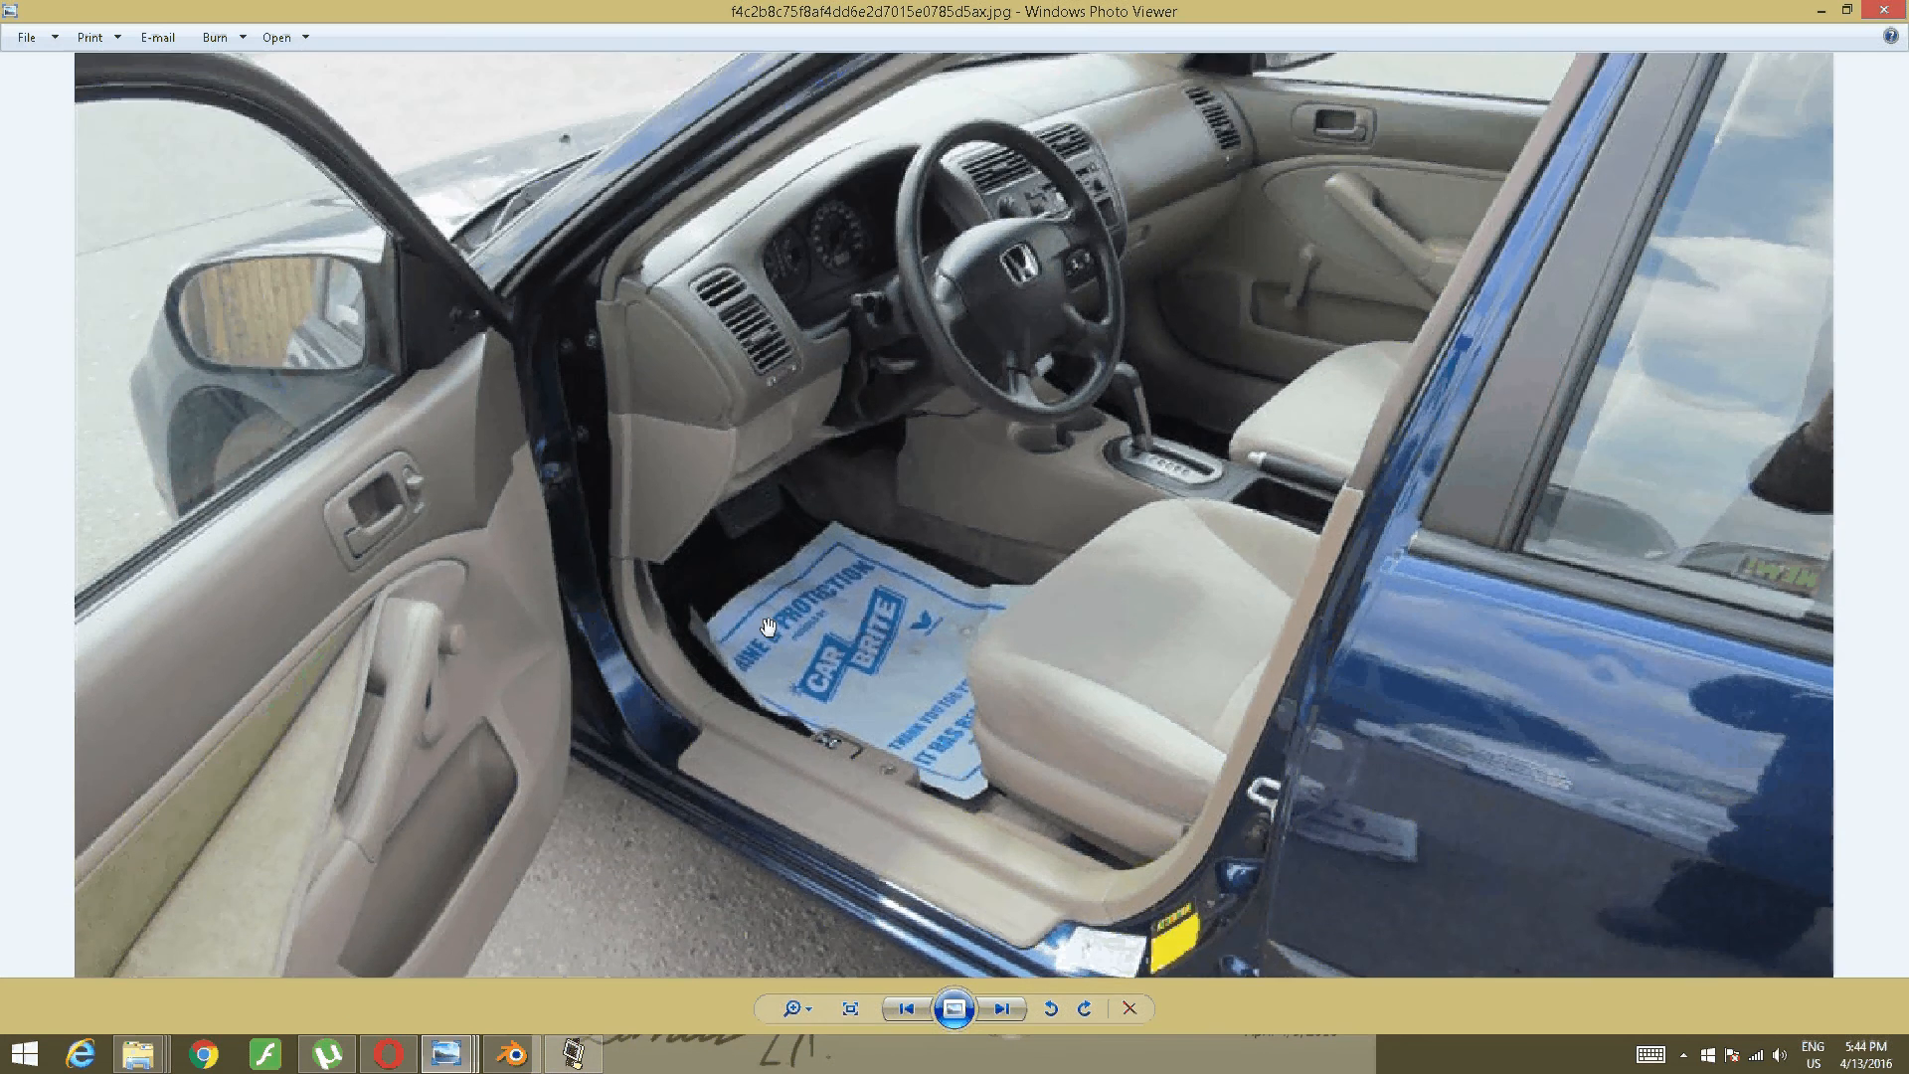
scroll(768, 626, "up", 2)
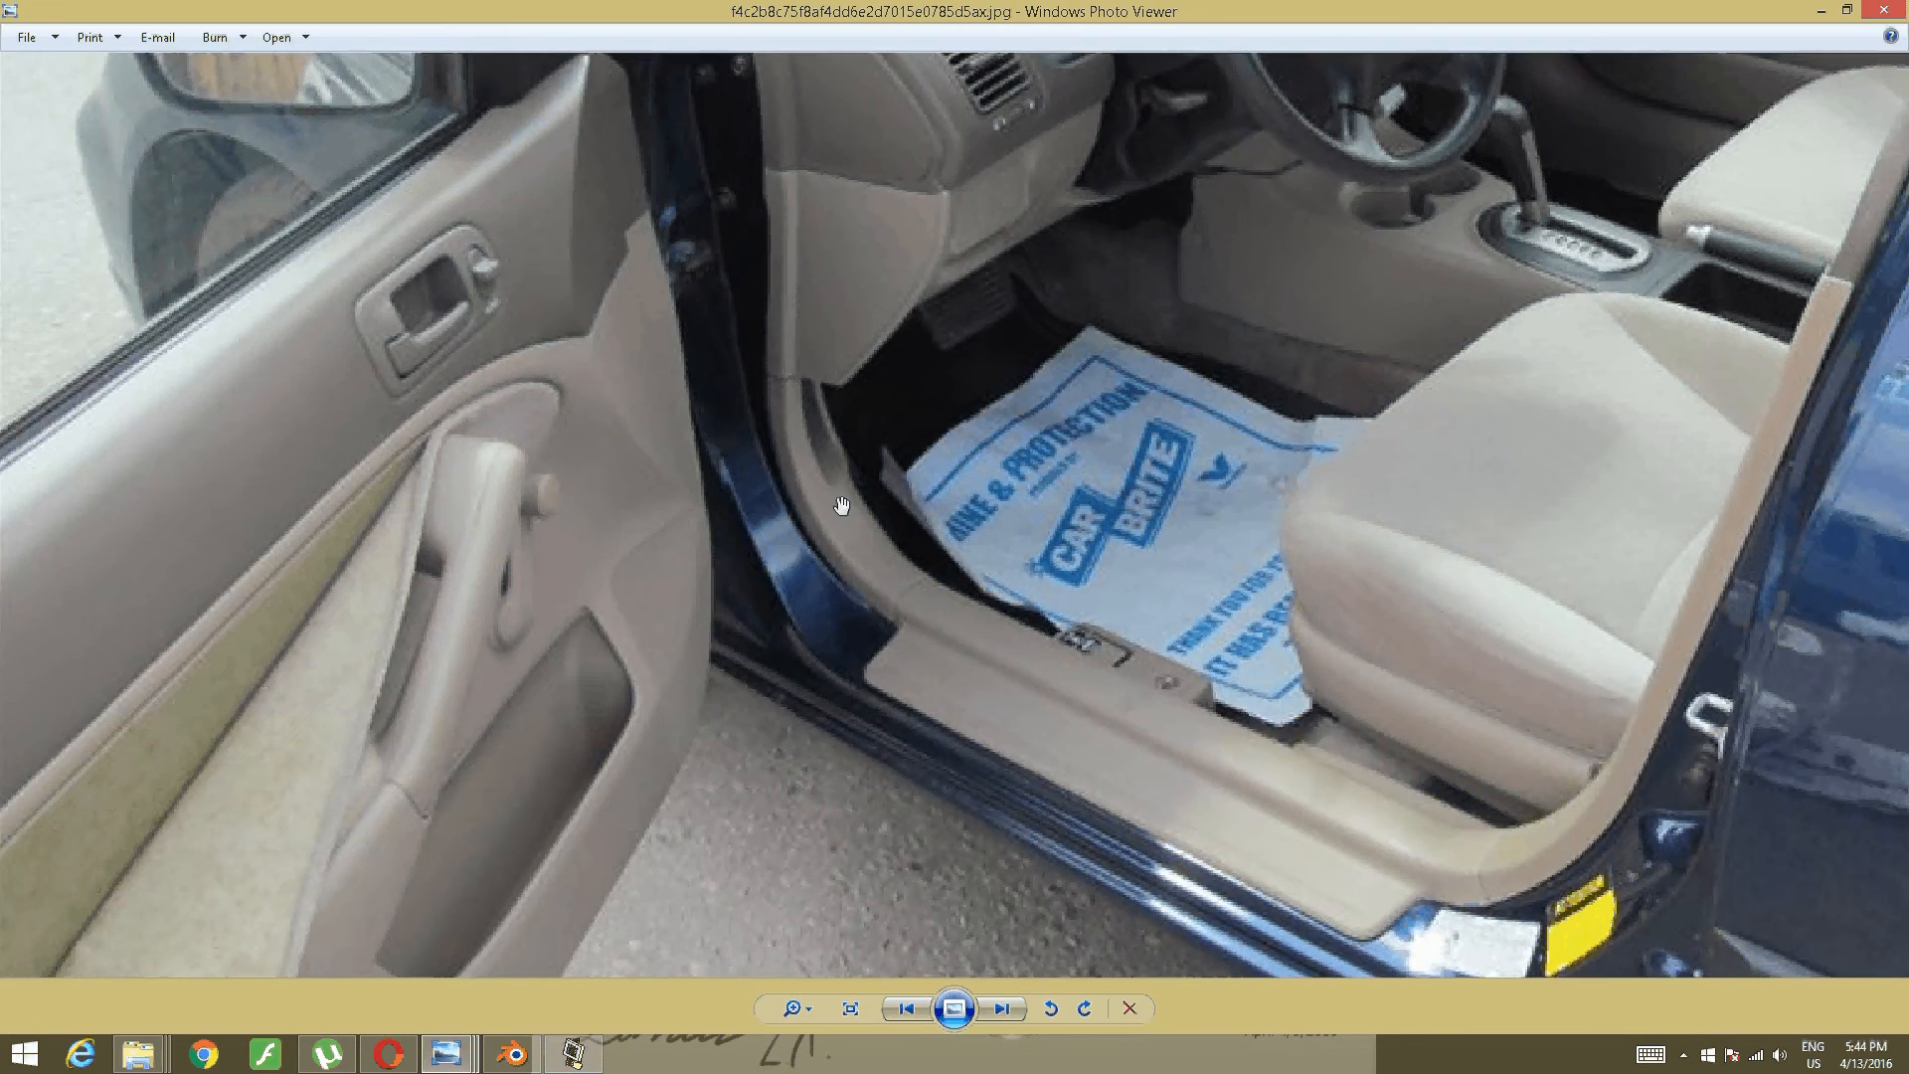
left_click_drag(841, 506, 894, 731)
left_click_drag(758, 231, 853, 120)
- Back in Blender, nudge the plane's long bottom edge along Y
left_click(512, 1054)
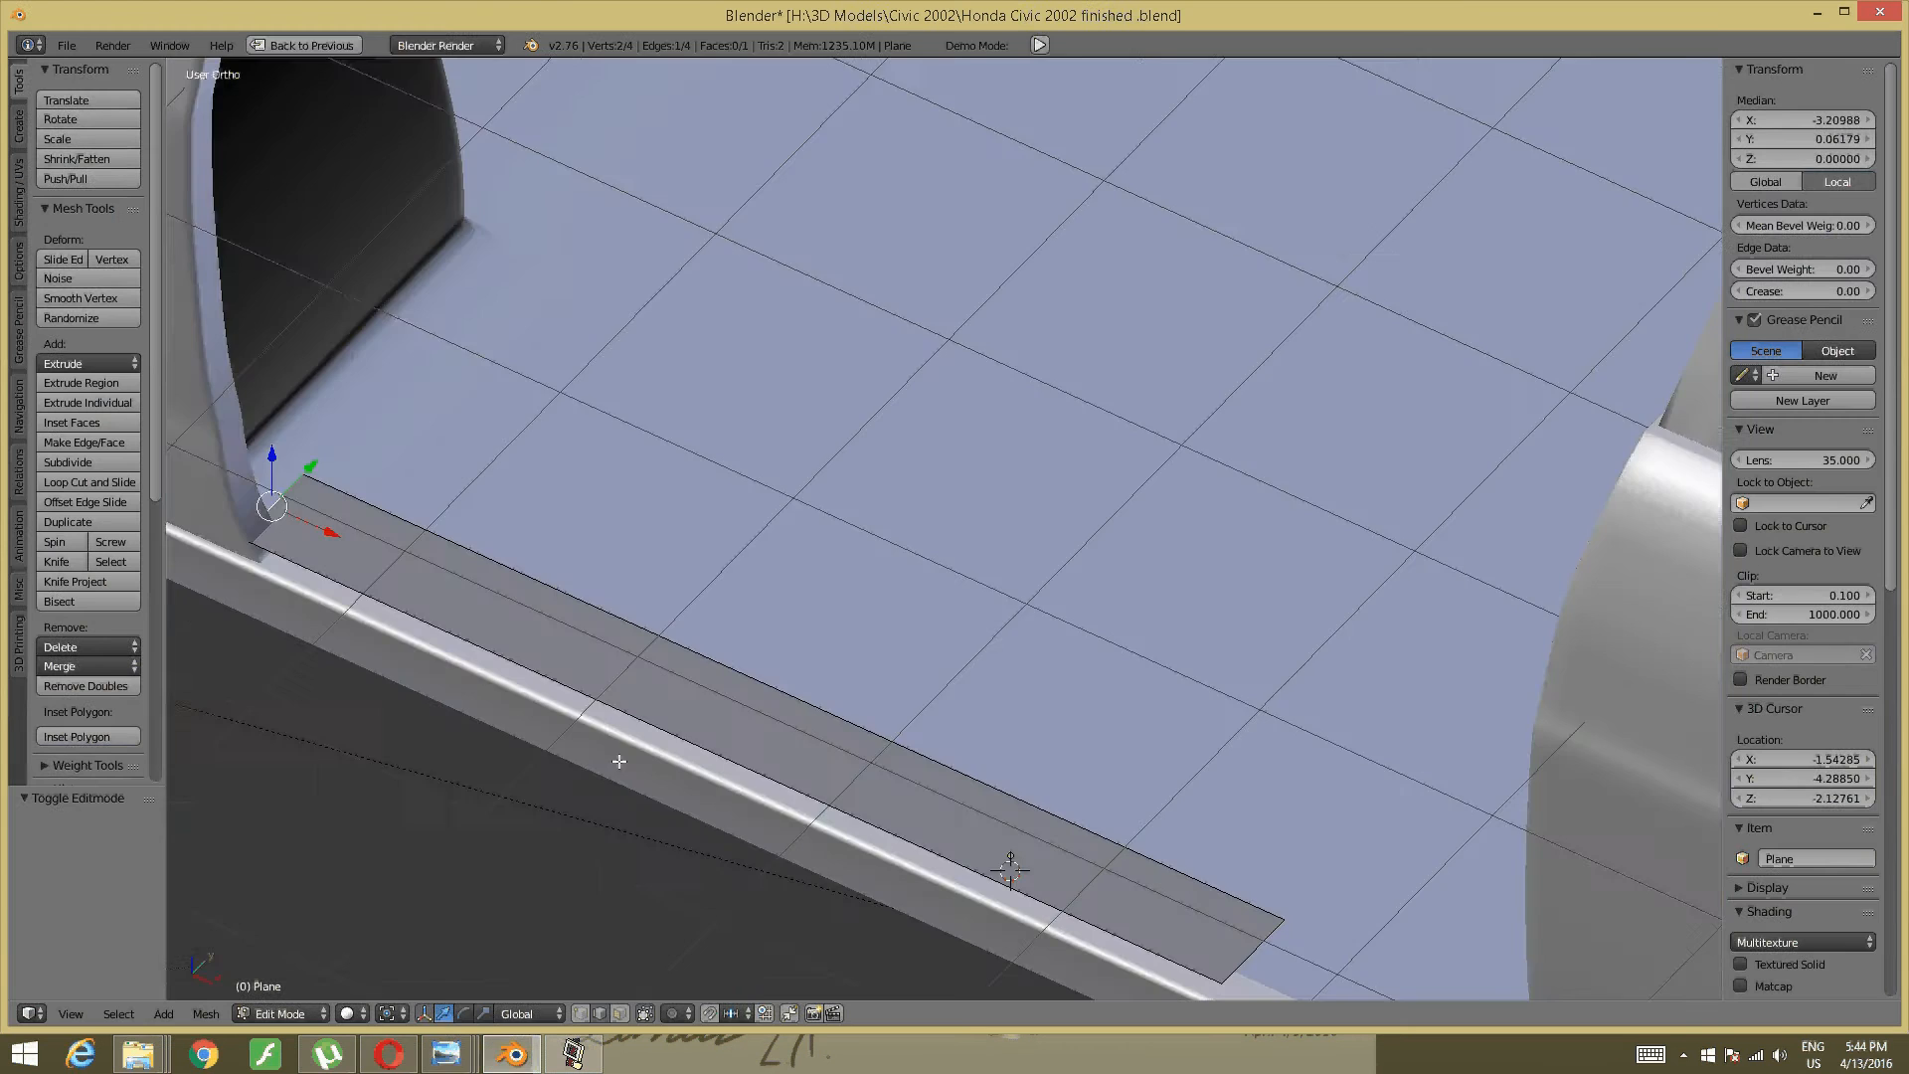
middle_click_drag(618, 762, 658, 756)
right_click(658, 756)
middle_click_drag(1005, 705, 819, 716)
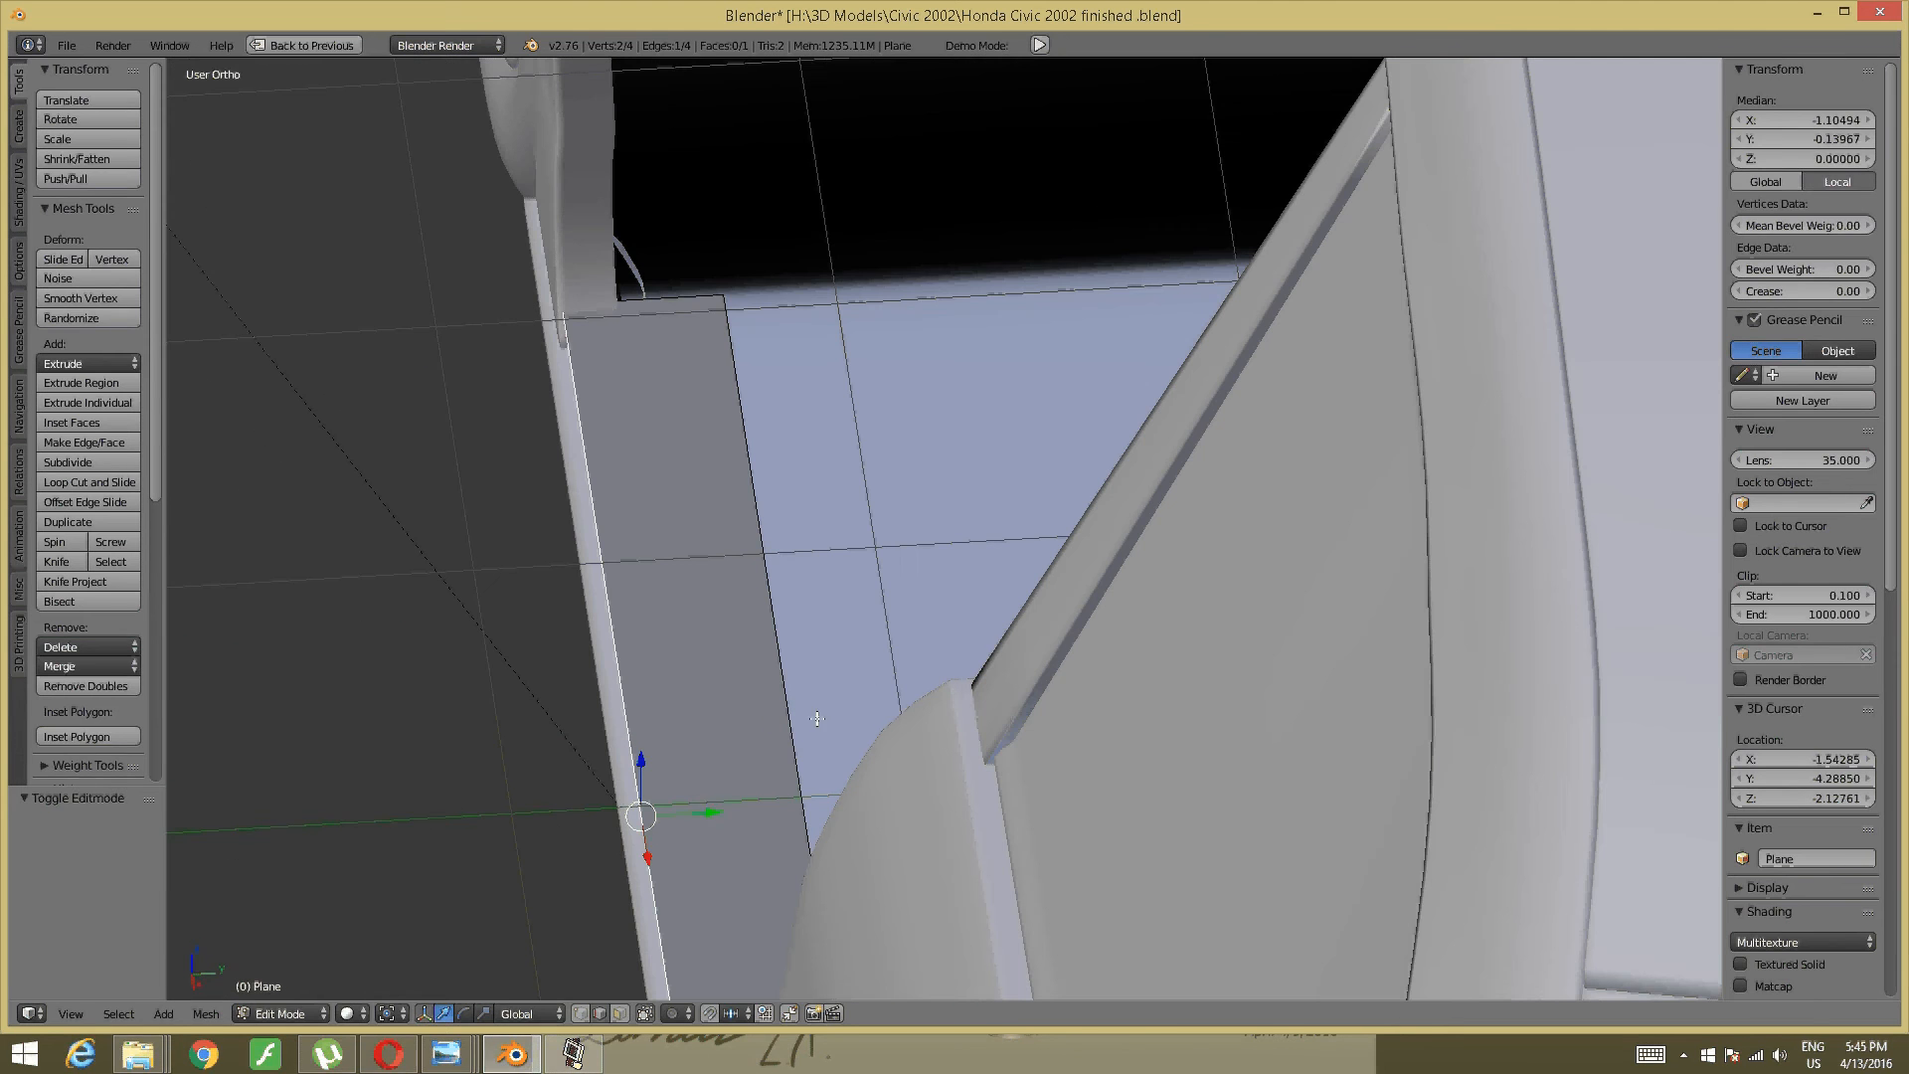
mouse_move(715, 812)
left_mouse_down()
mouse_move(720, 797)
mouse_move(708, 810)
left_mouse_up()
middle_click_drag(708, 809, 887, 694)
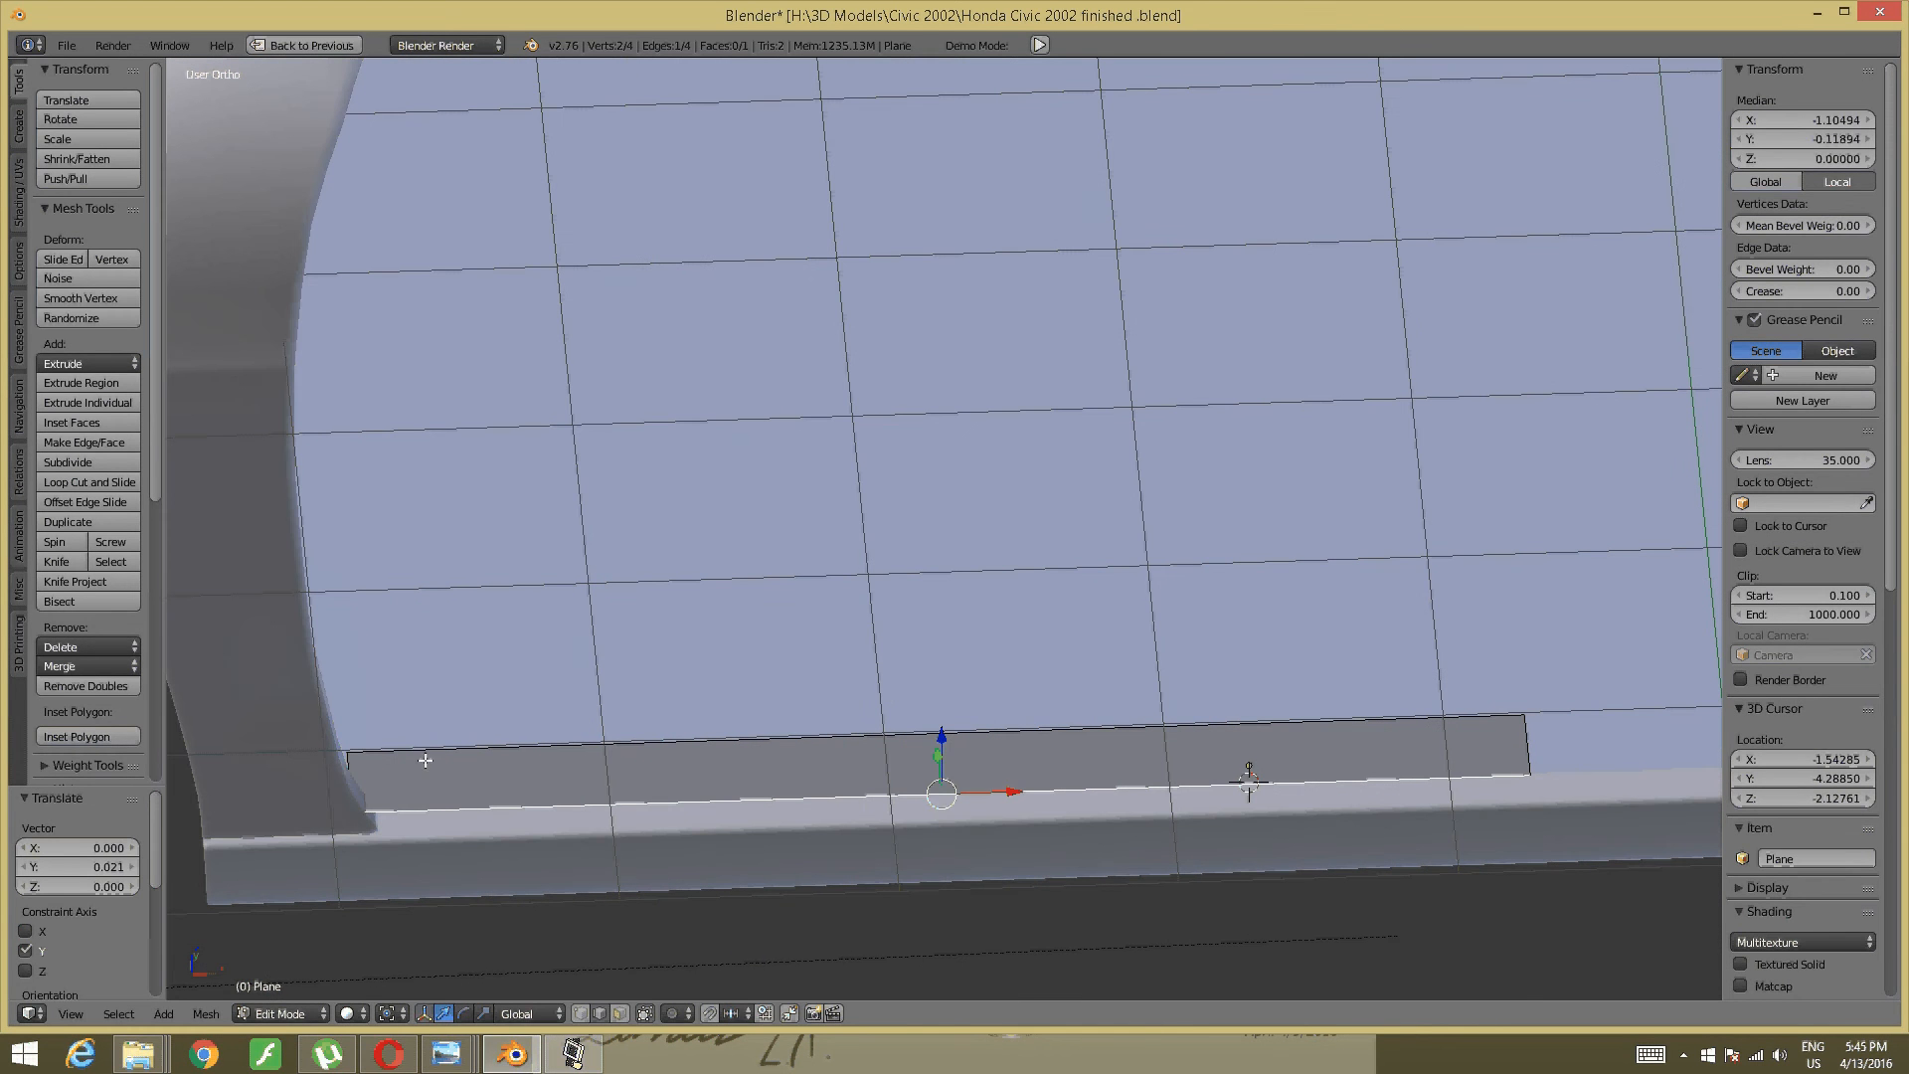
- Slide the strip's left and right end edges along X to fit the door curve
right_click(338, 765)
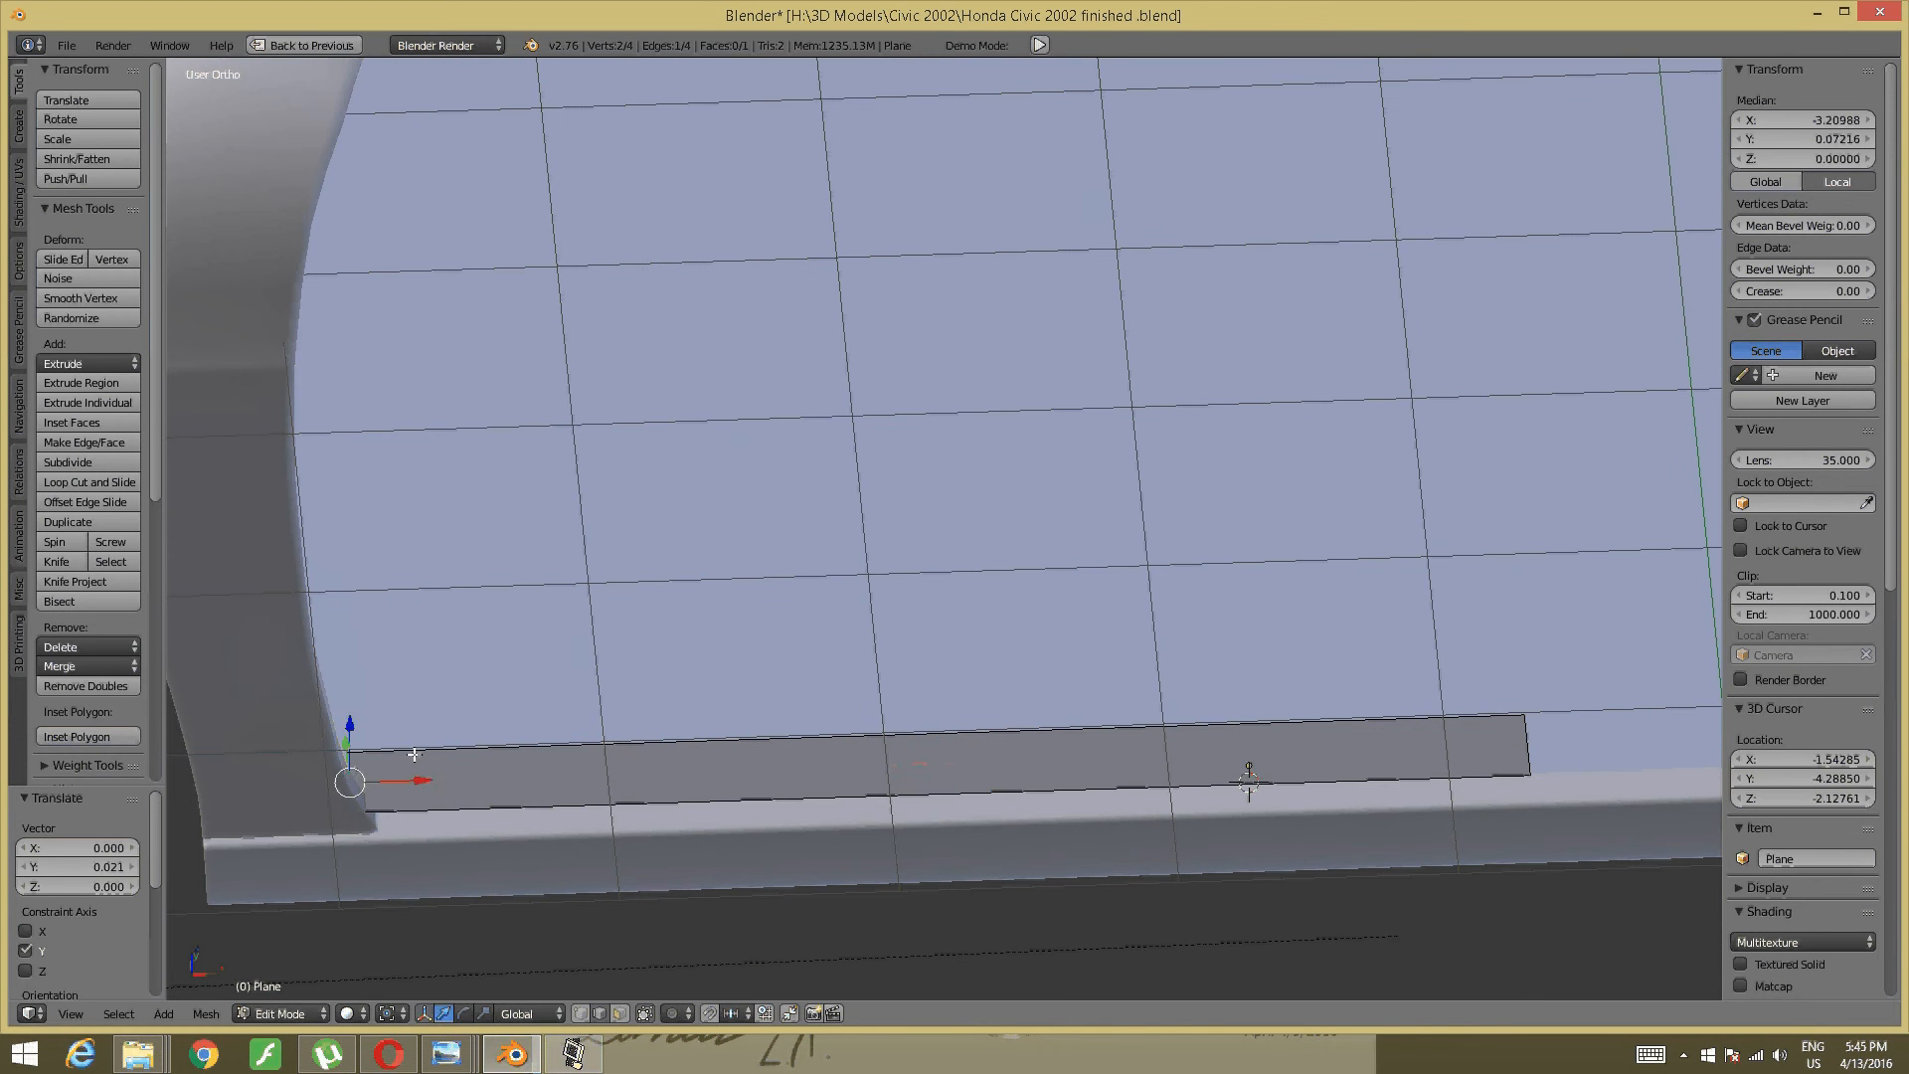
left_click_drag(418, 775, 445, 767)
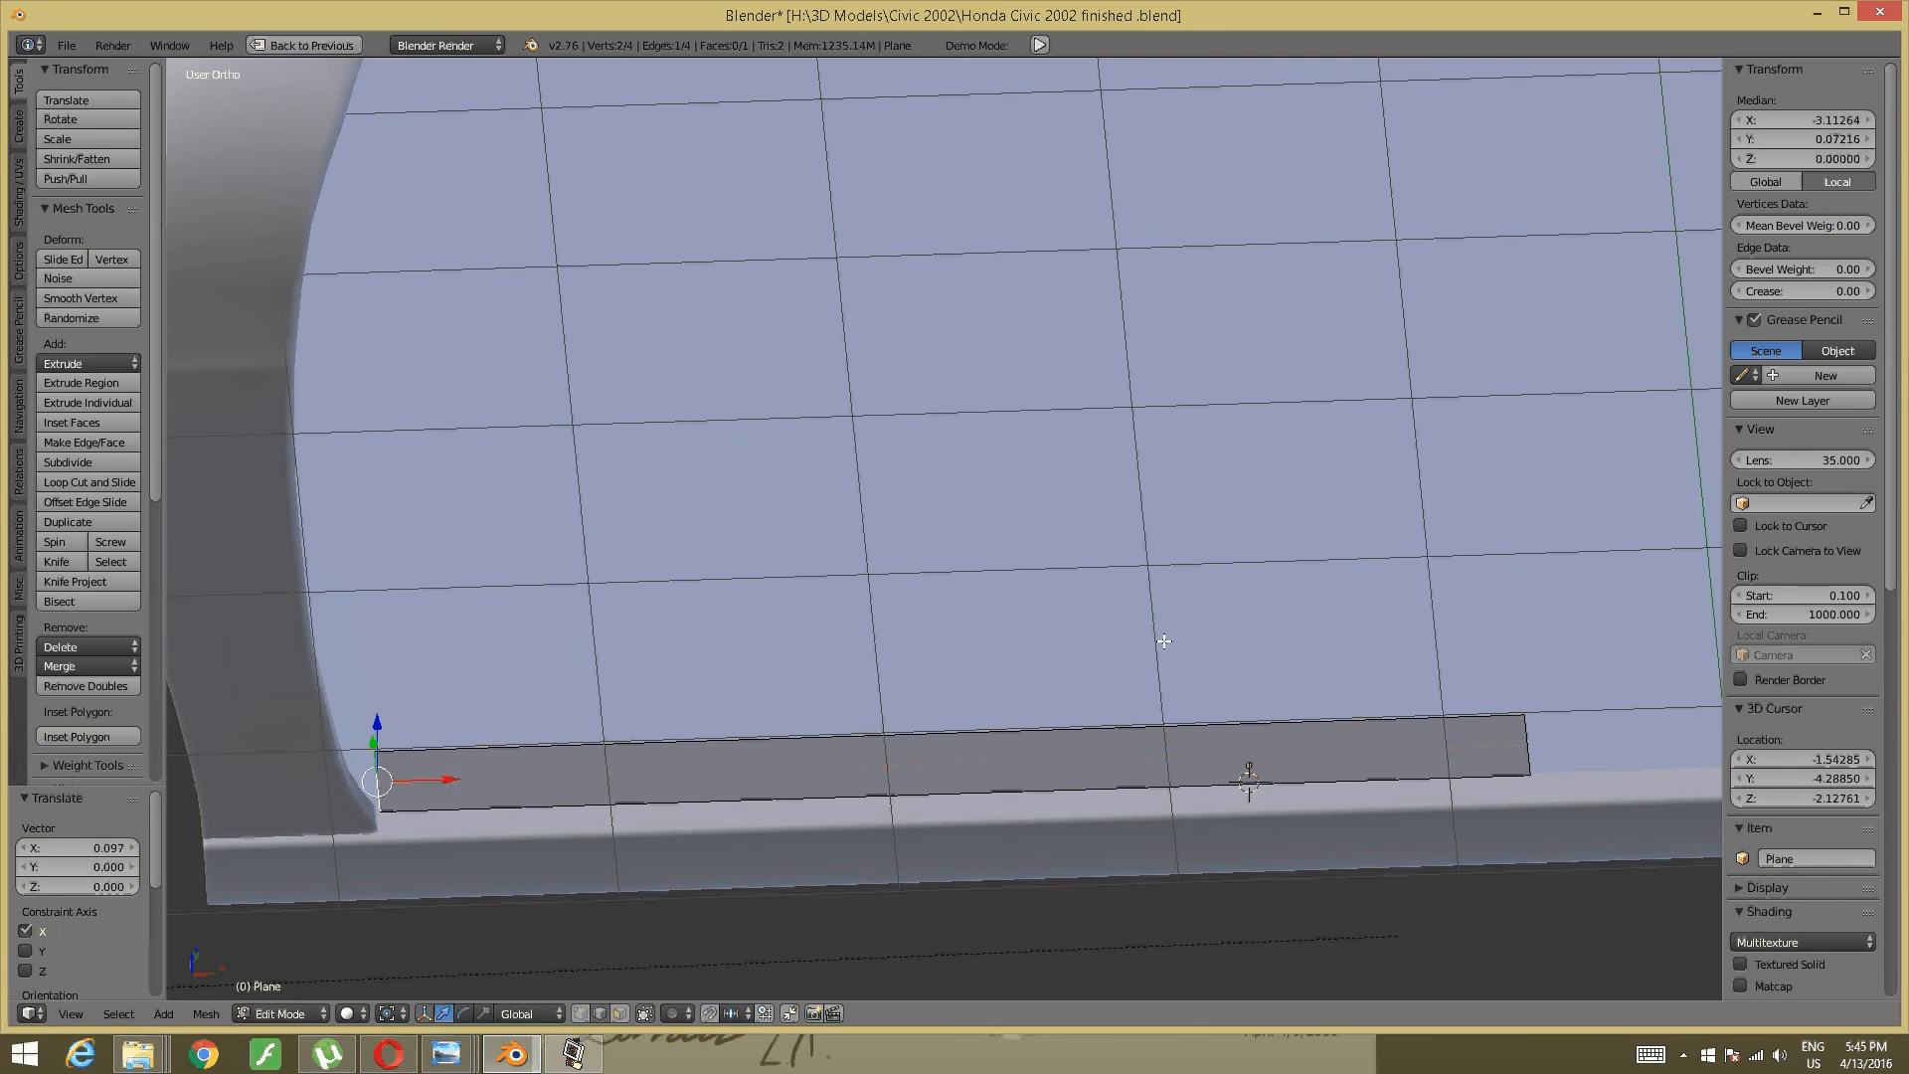
middle_click_drag(1124, 637, 531, 645, "shift")
right_click(963, 762)
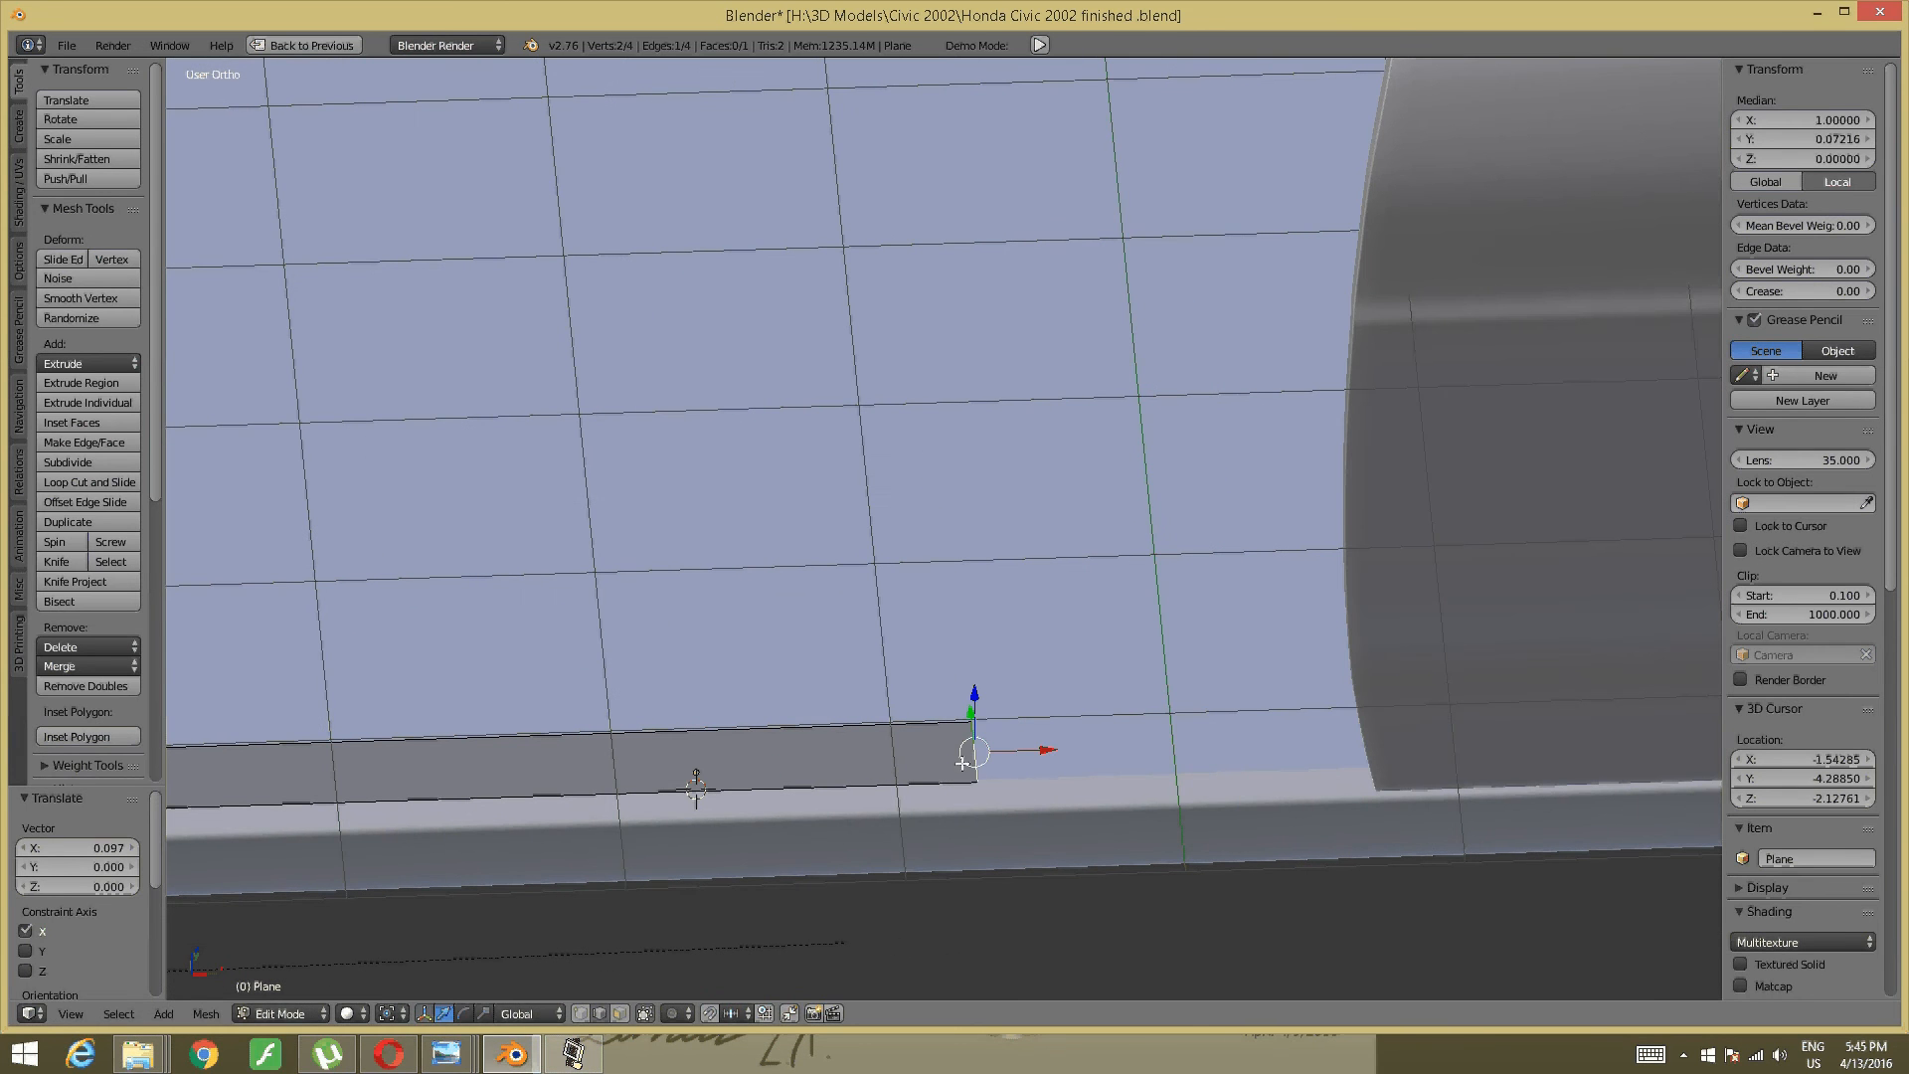
left_click_drag(1019, 751, 1394, 660)
- Pull the plane's long edge inward to narrow the strip
mouse_move(980, 673)
middle_mouse_down()
mouse_move(975, 606)
mouse_move(972, 669)
middle_mouse_up()
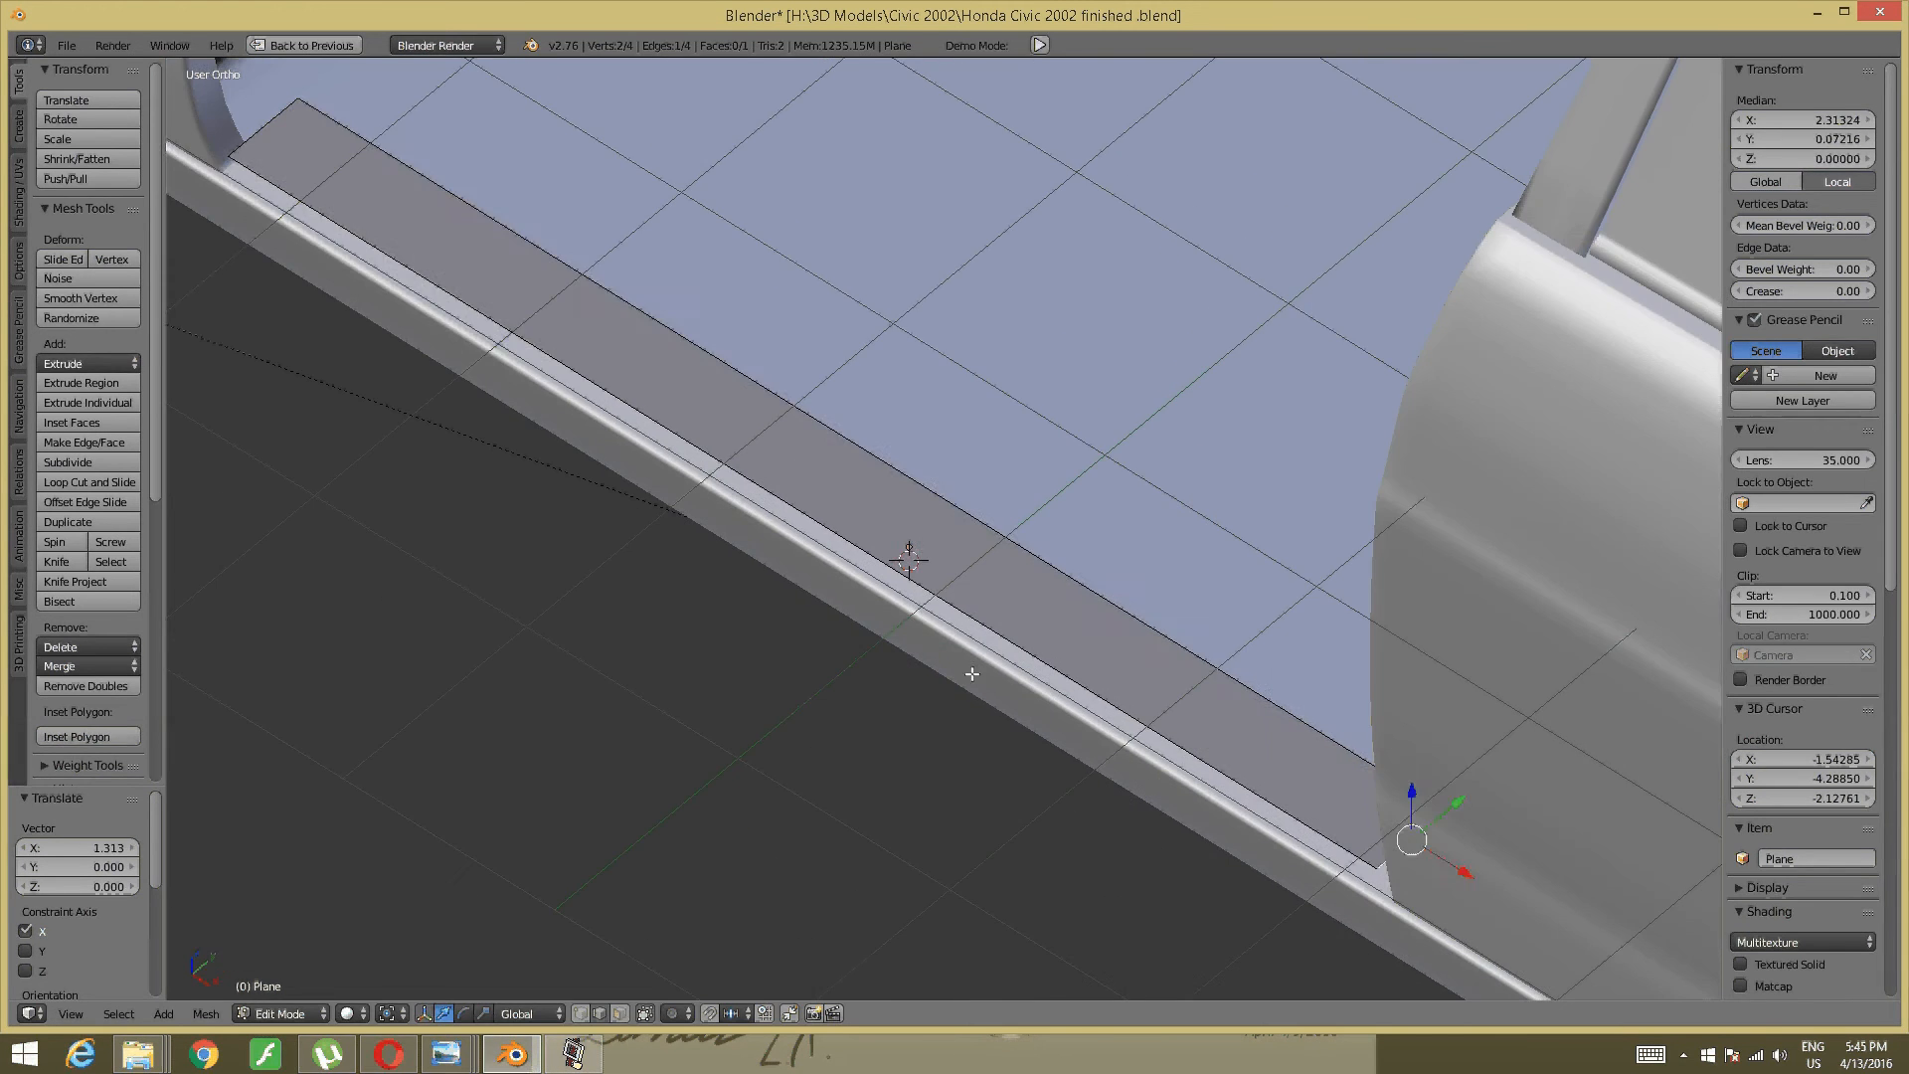
right_click(1063, 573)
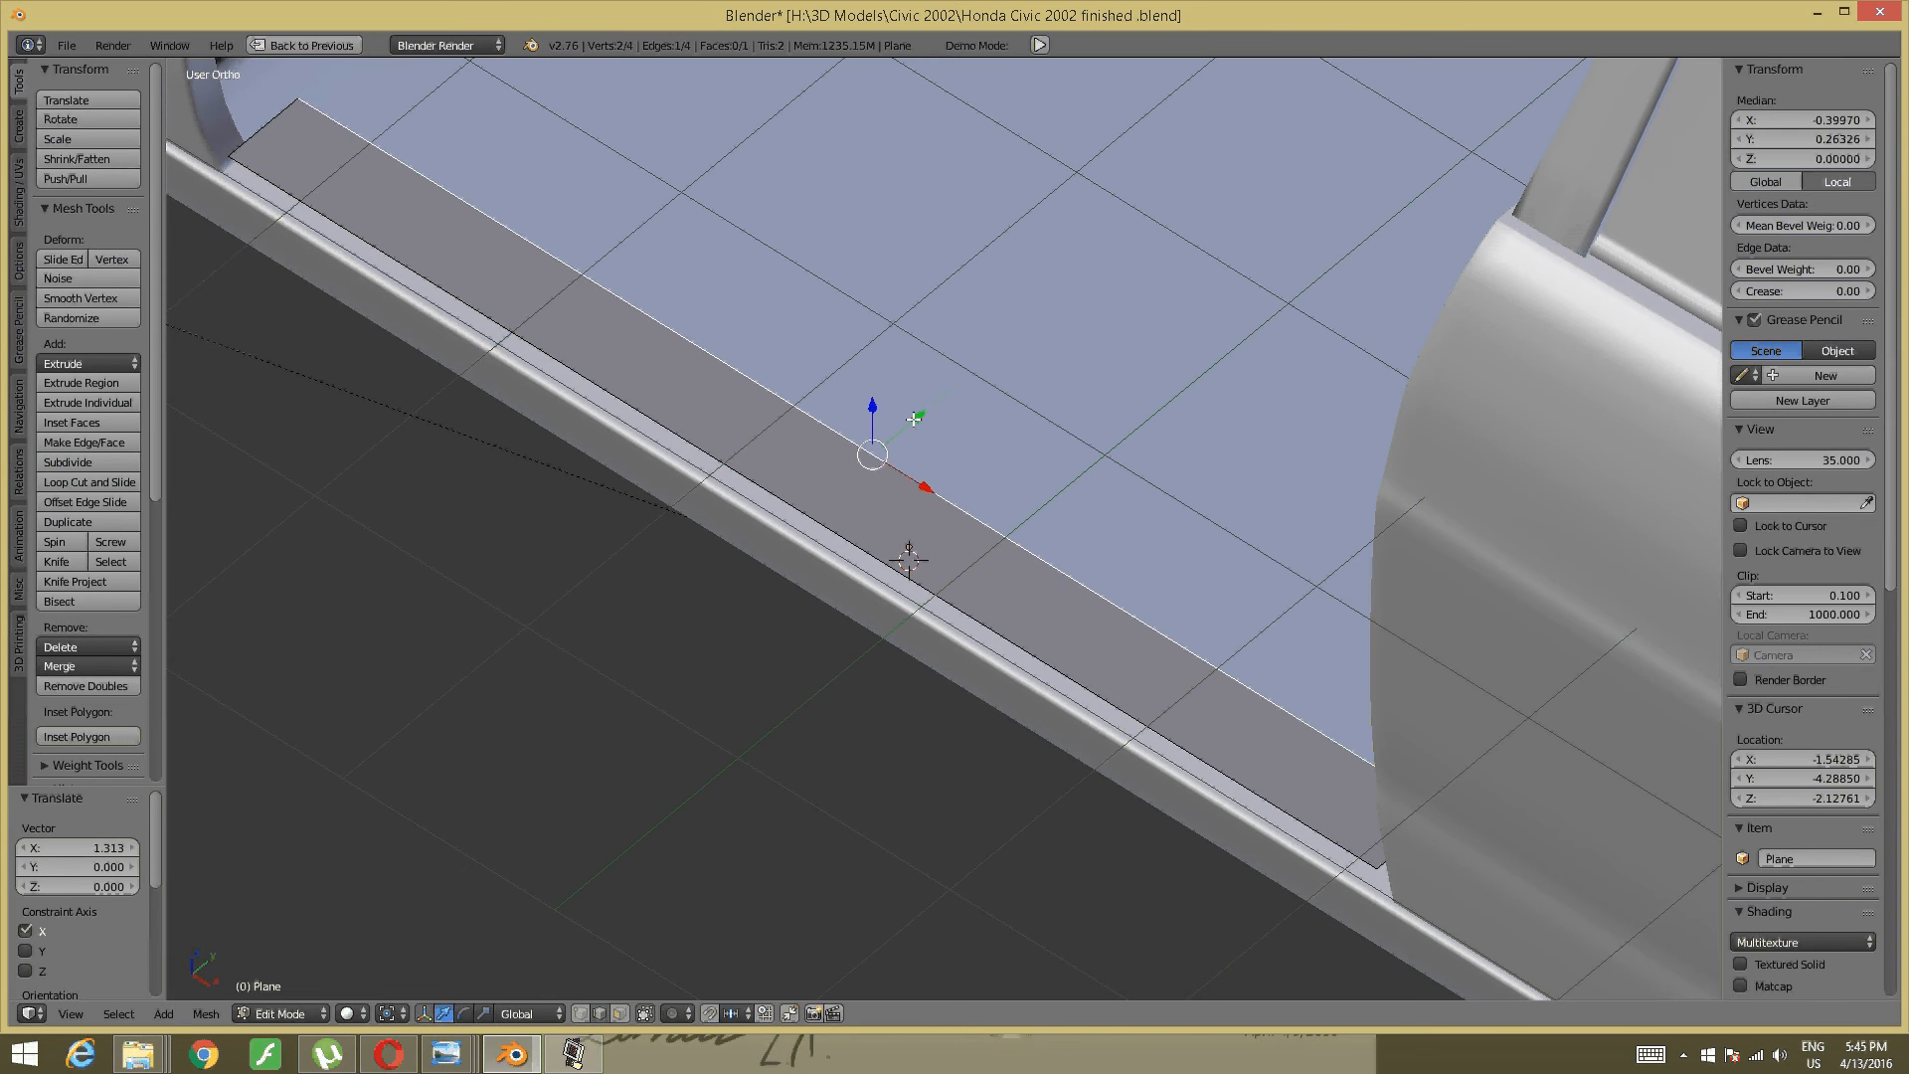
left_click_drag(914, 418, 860, 452)
- Switch Photo Viewer from the rear-door photo to the front-door photo and pan to the beige sill plate
mouse_move(449, 1059)
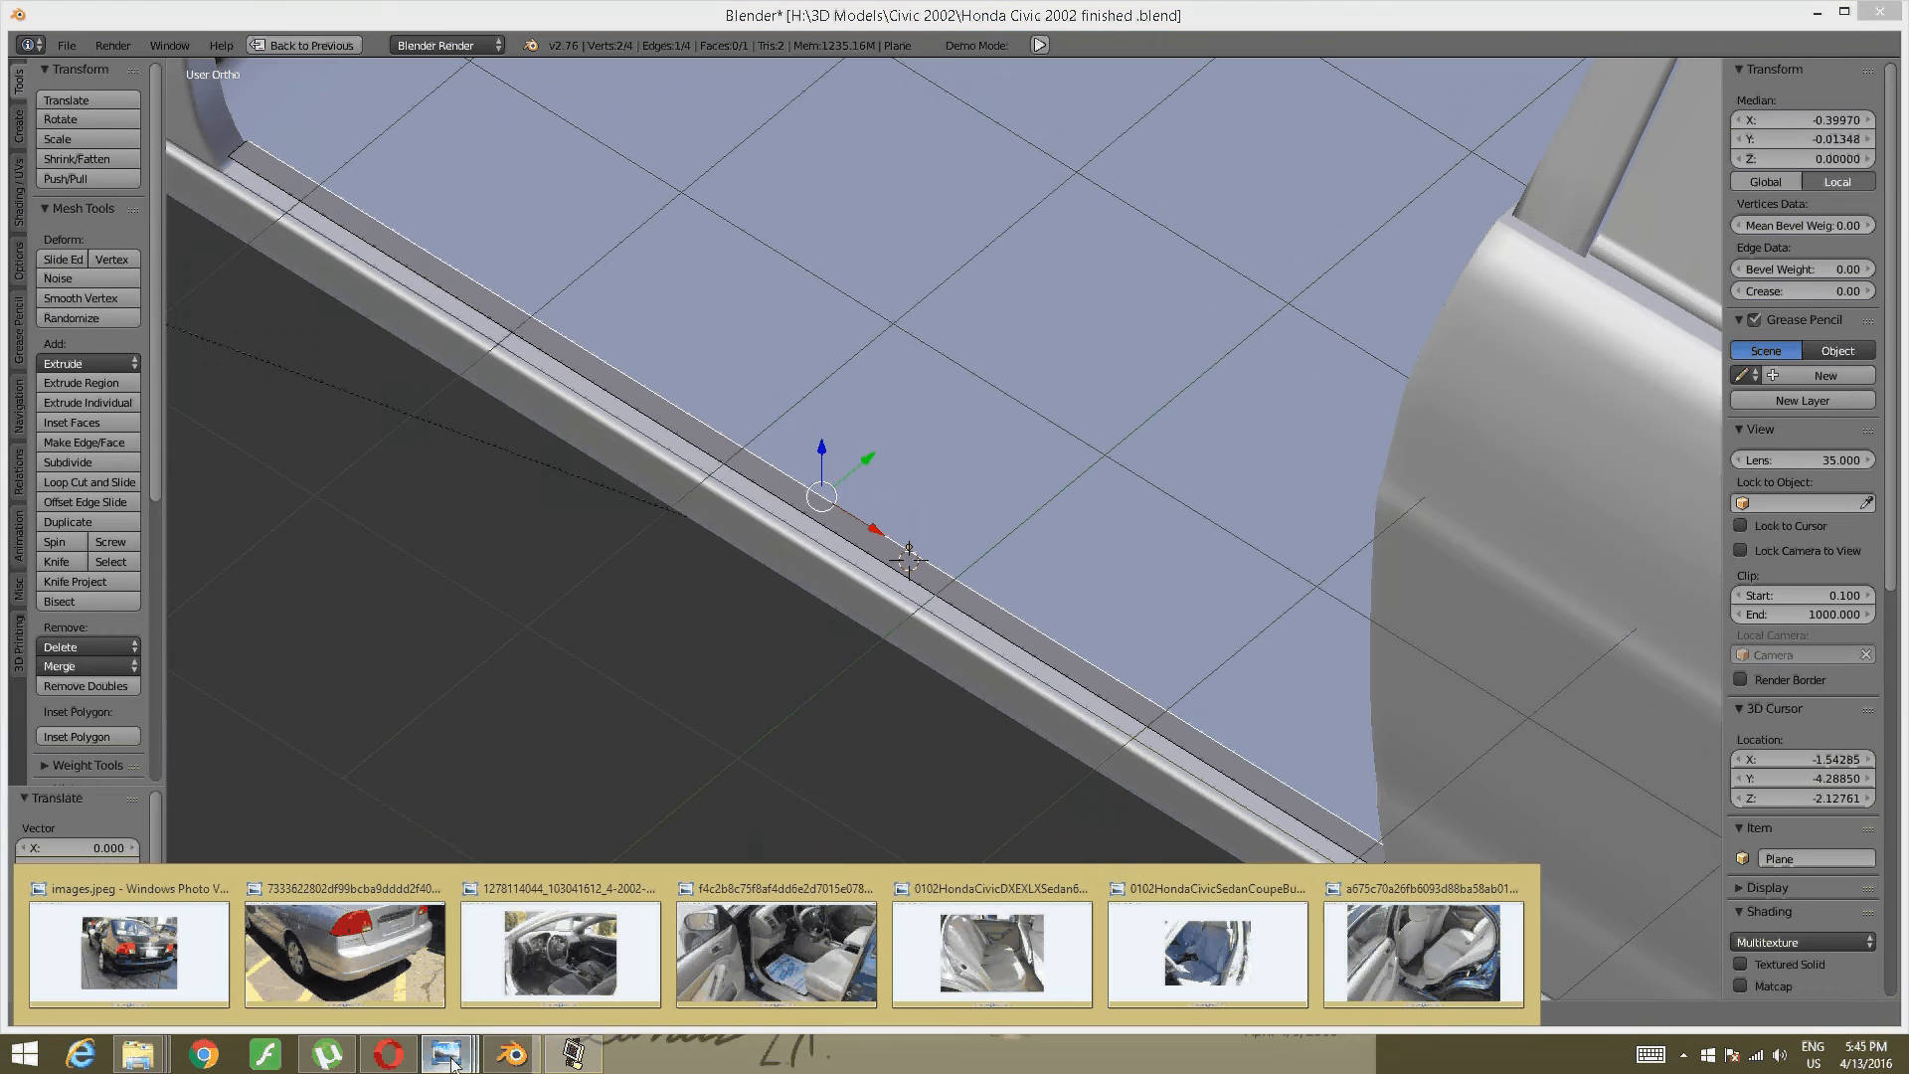
left_click(1422, 949)
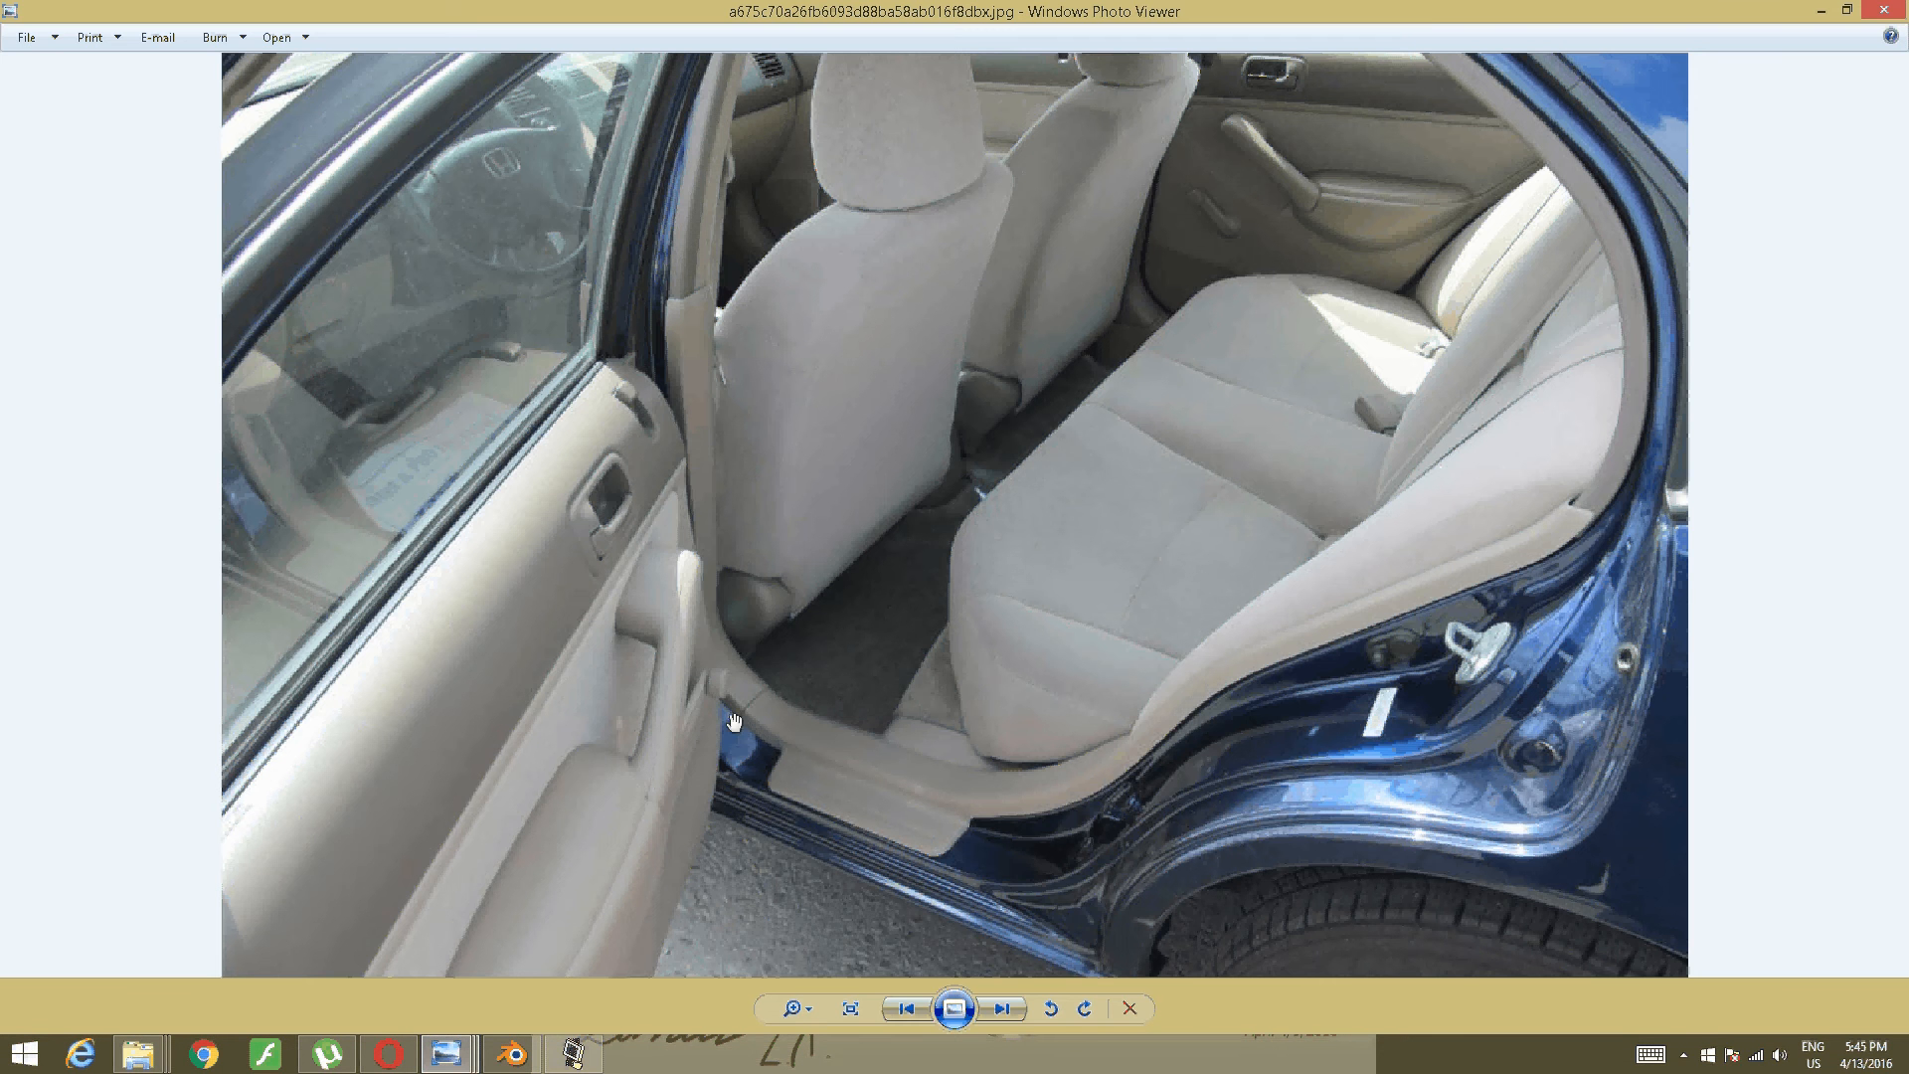
mouse_move(447, 1056)
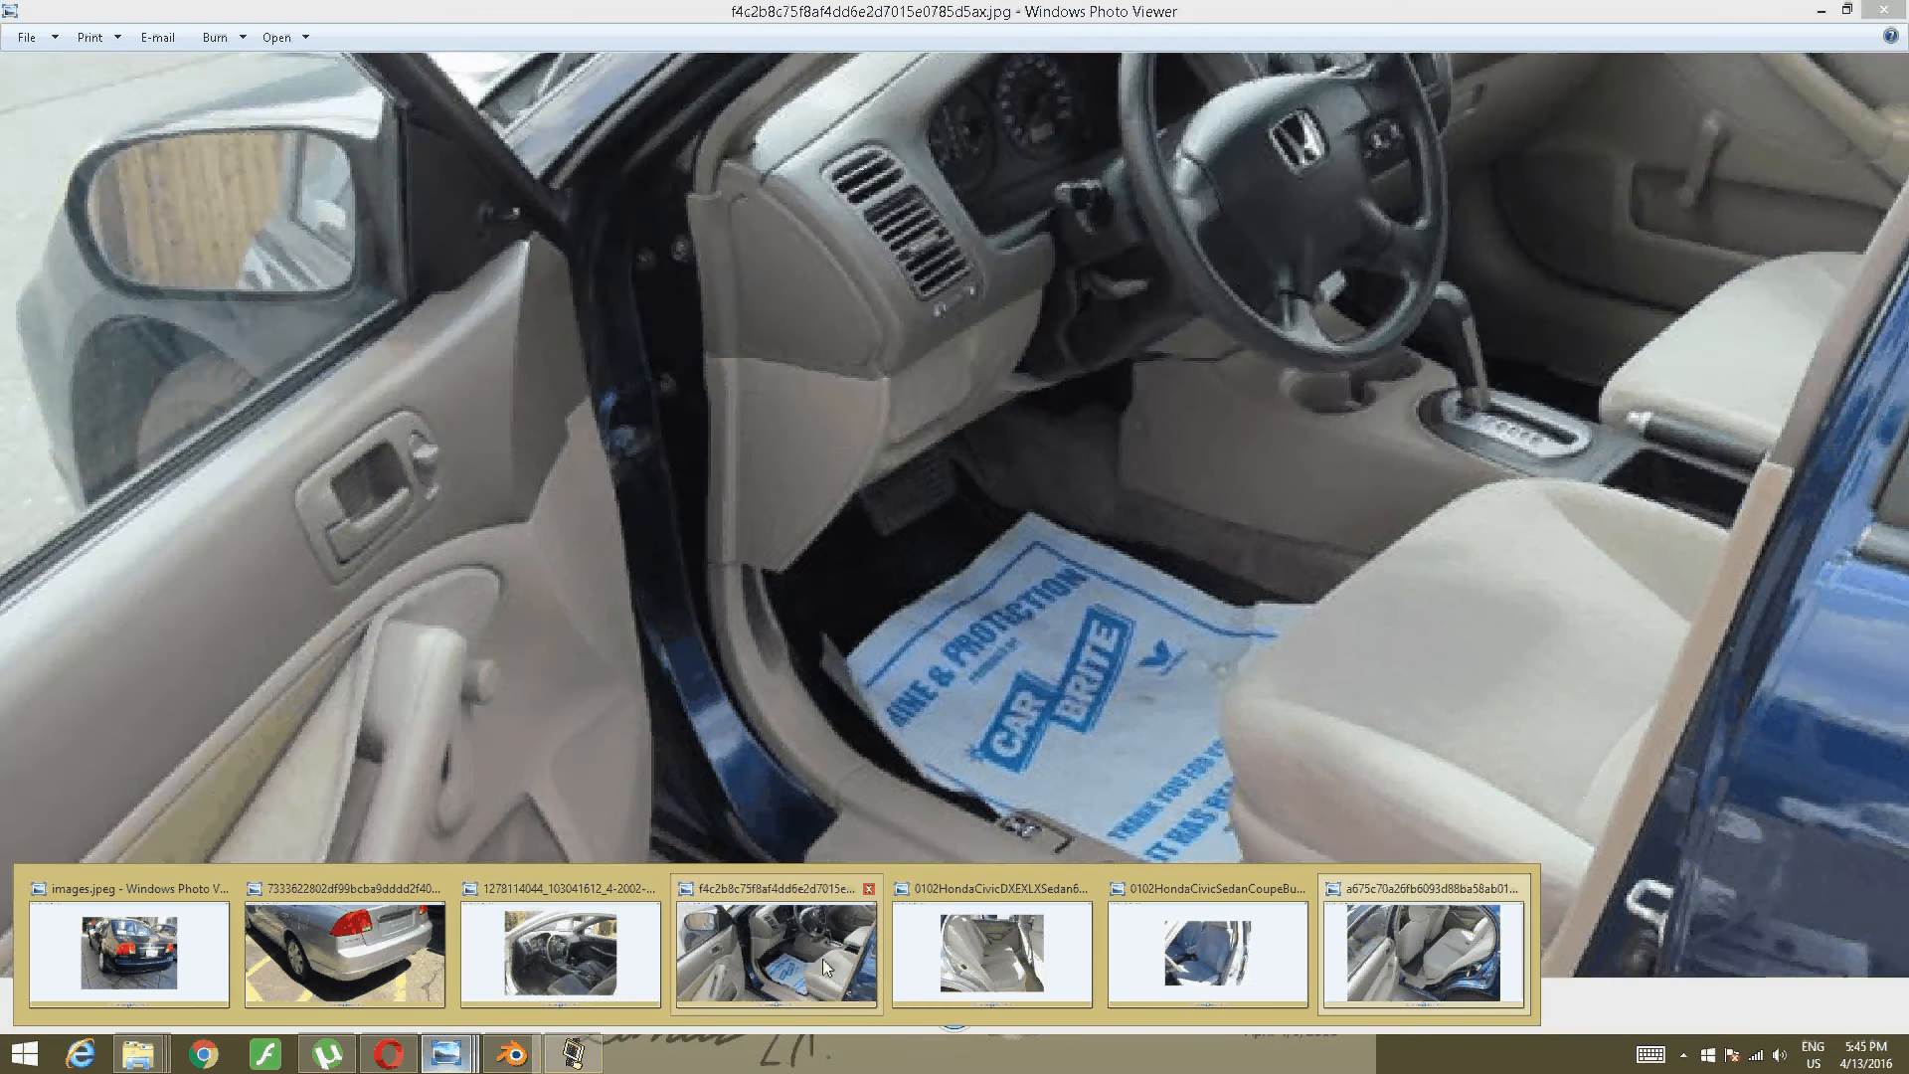
left_click(821, 958)
left_click_drag(1109, 525, 840, 169)
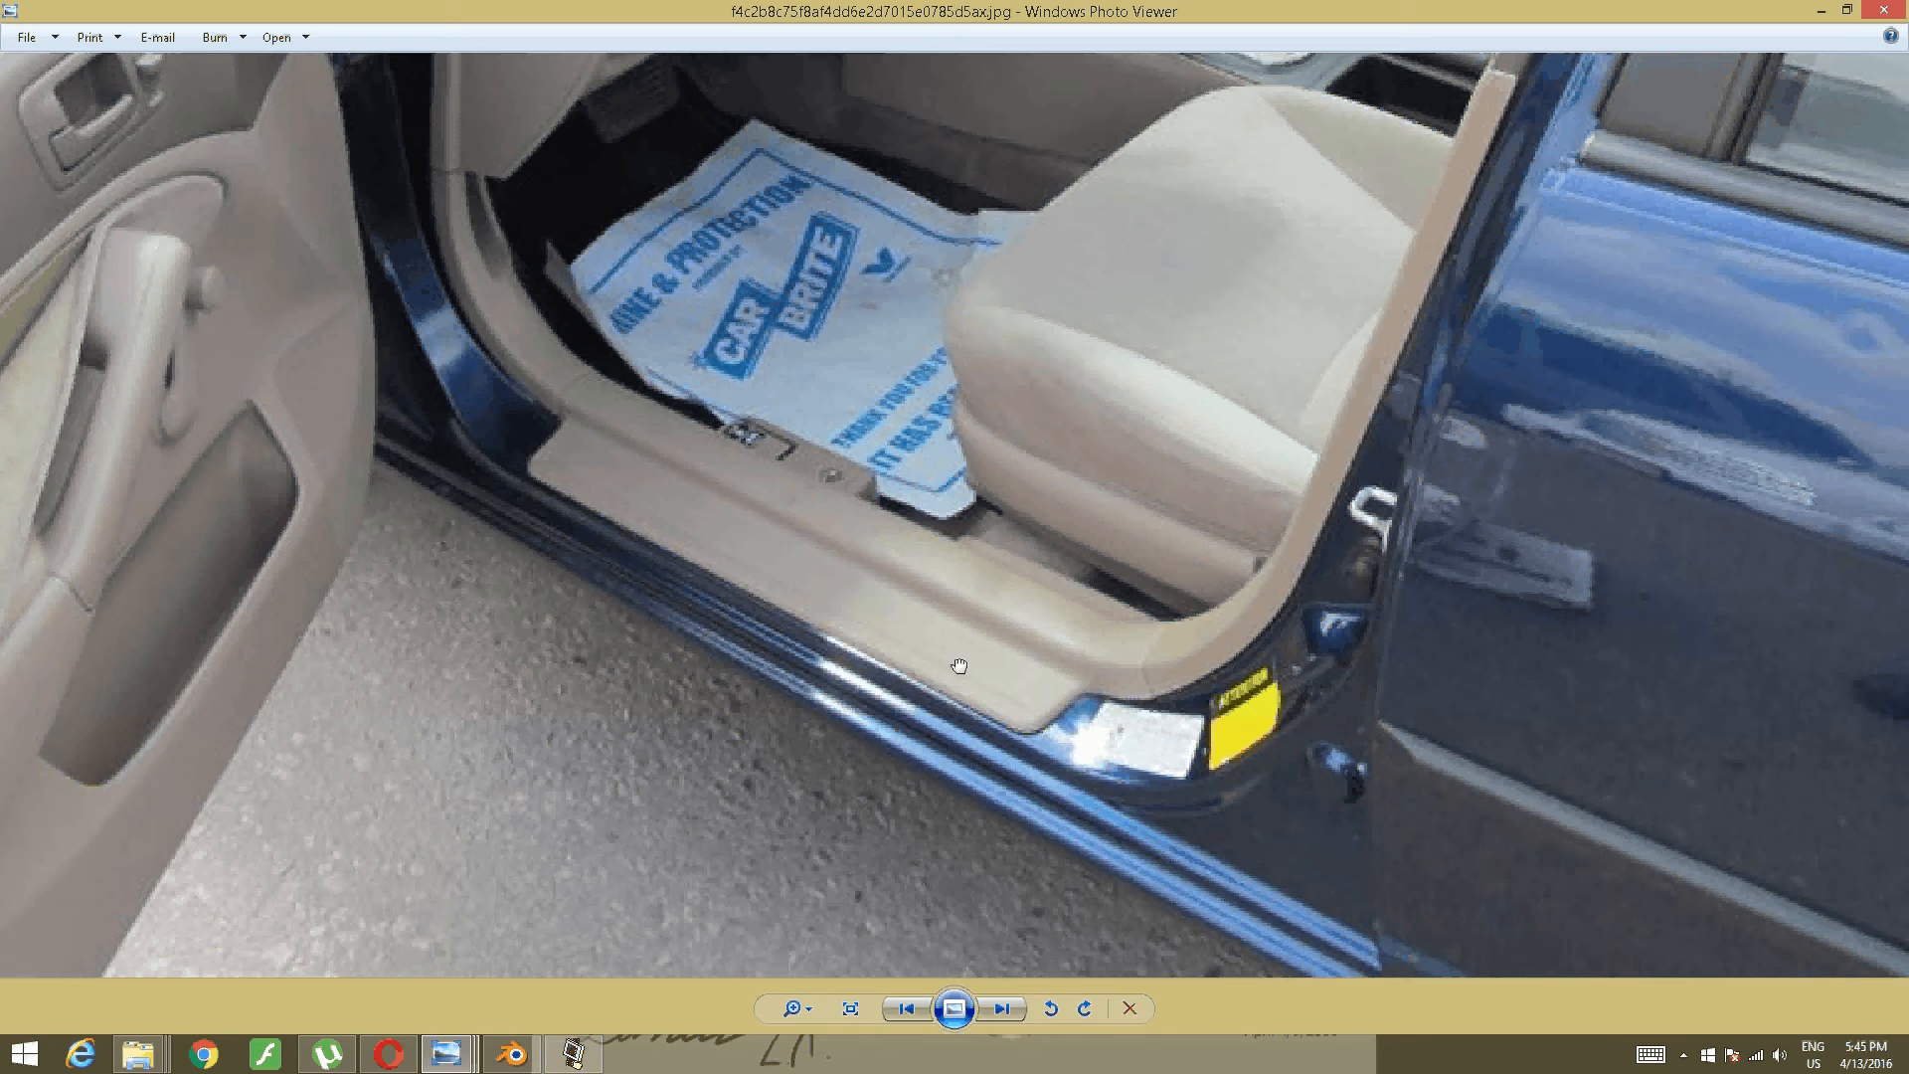
left_click_drag(811, 276, 950, 336)
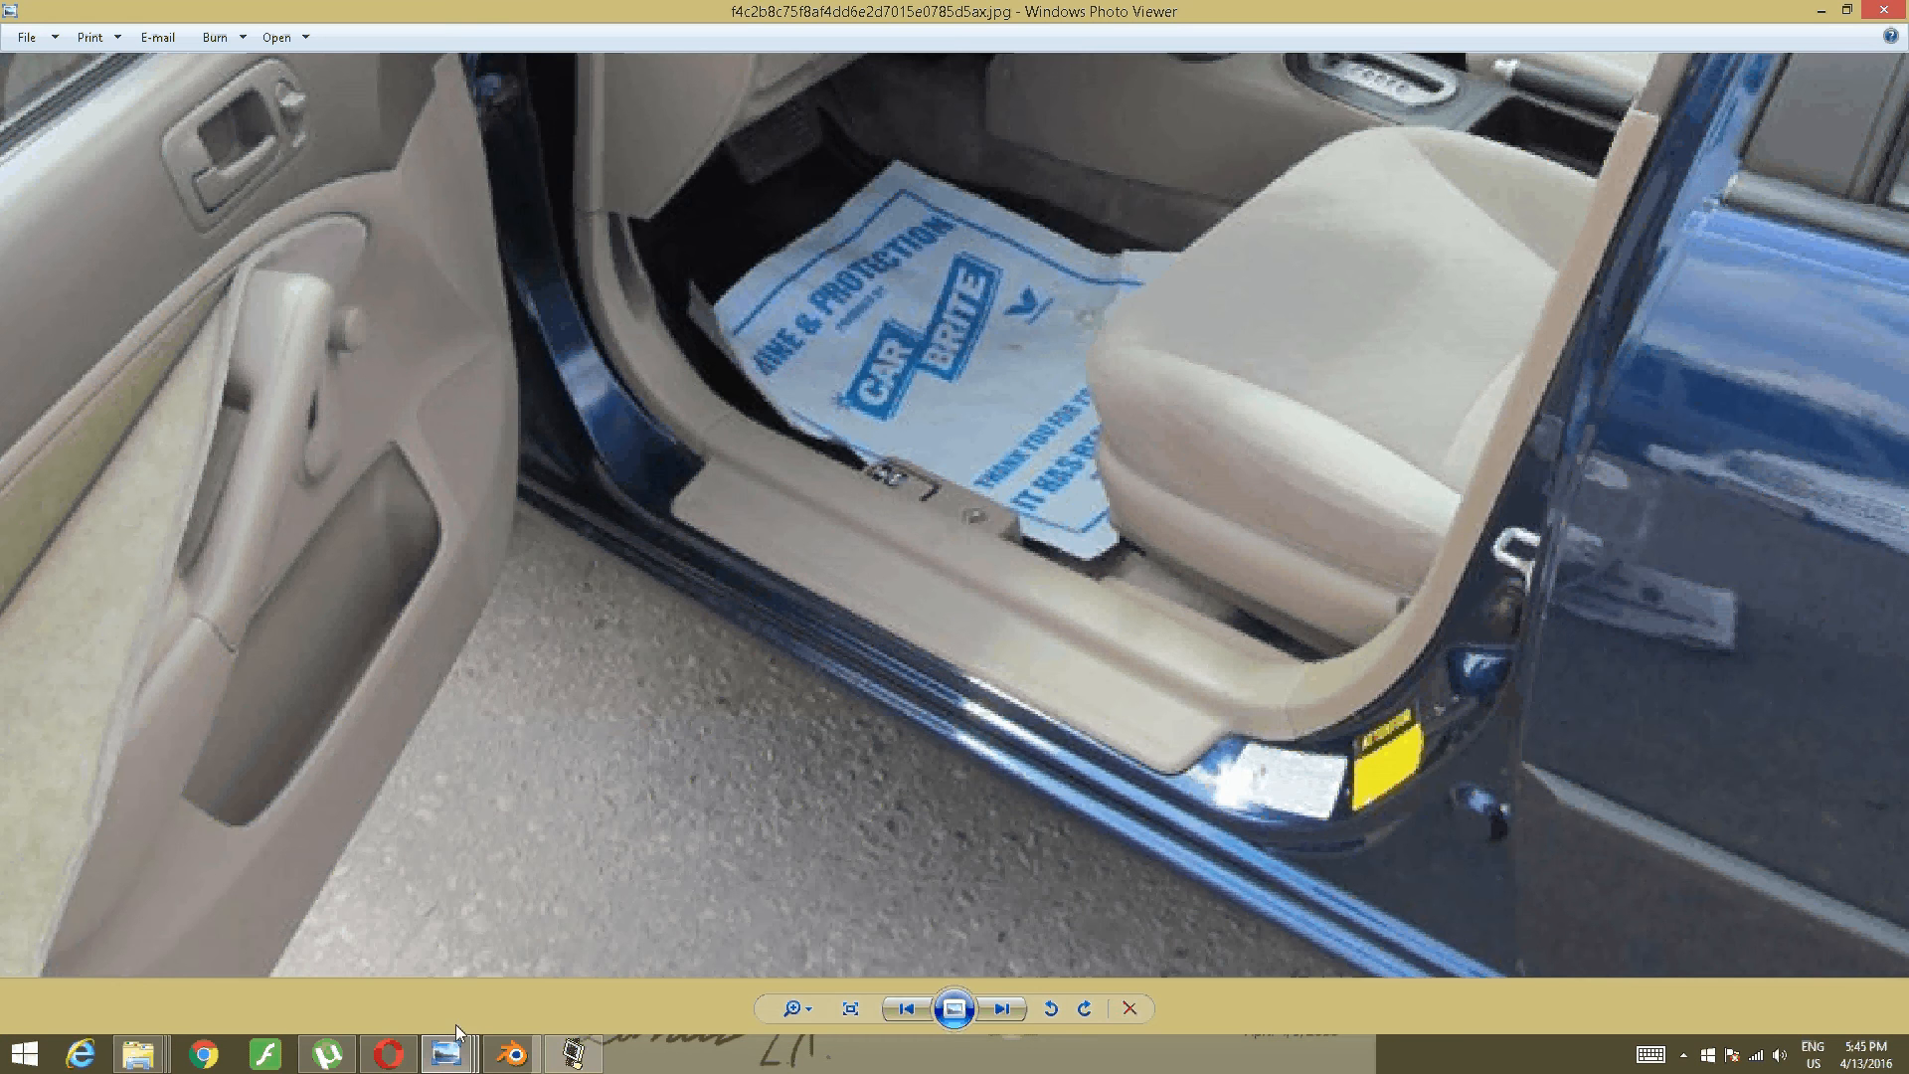
- Back in Blender, select the plane's short left edge and frame the sill in Front view
left_click(513, 1054)
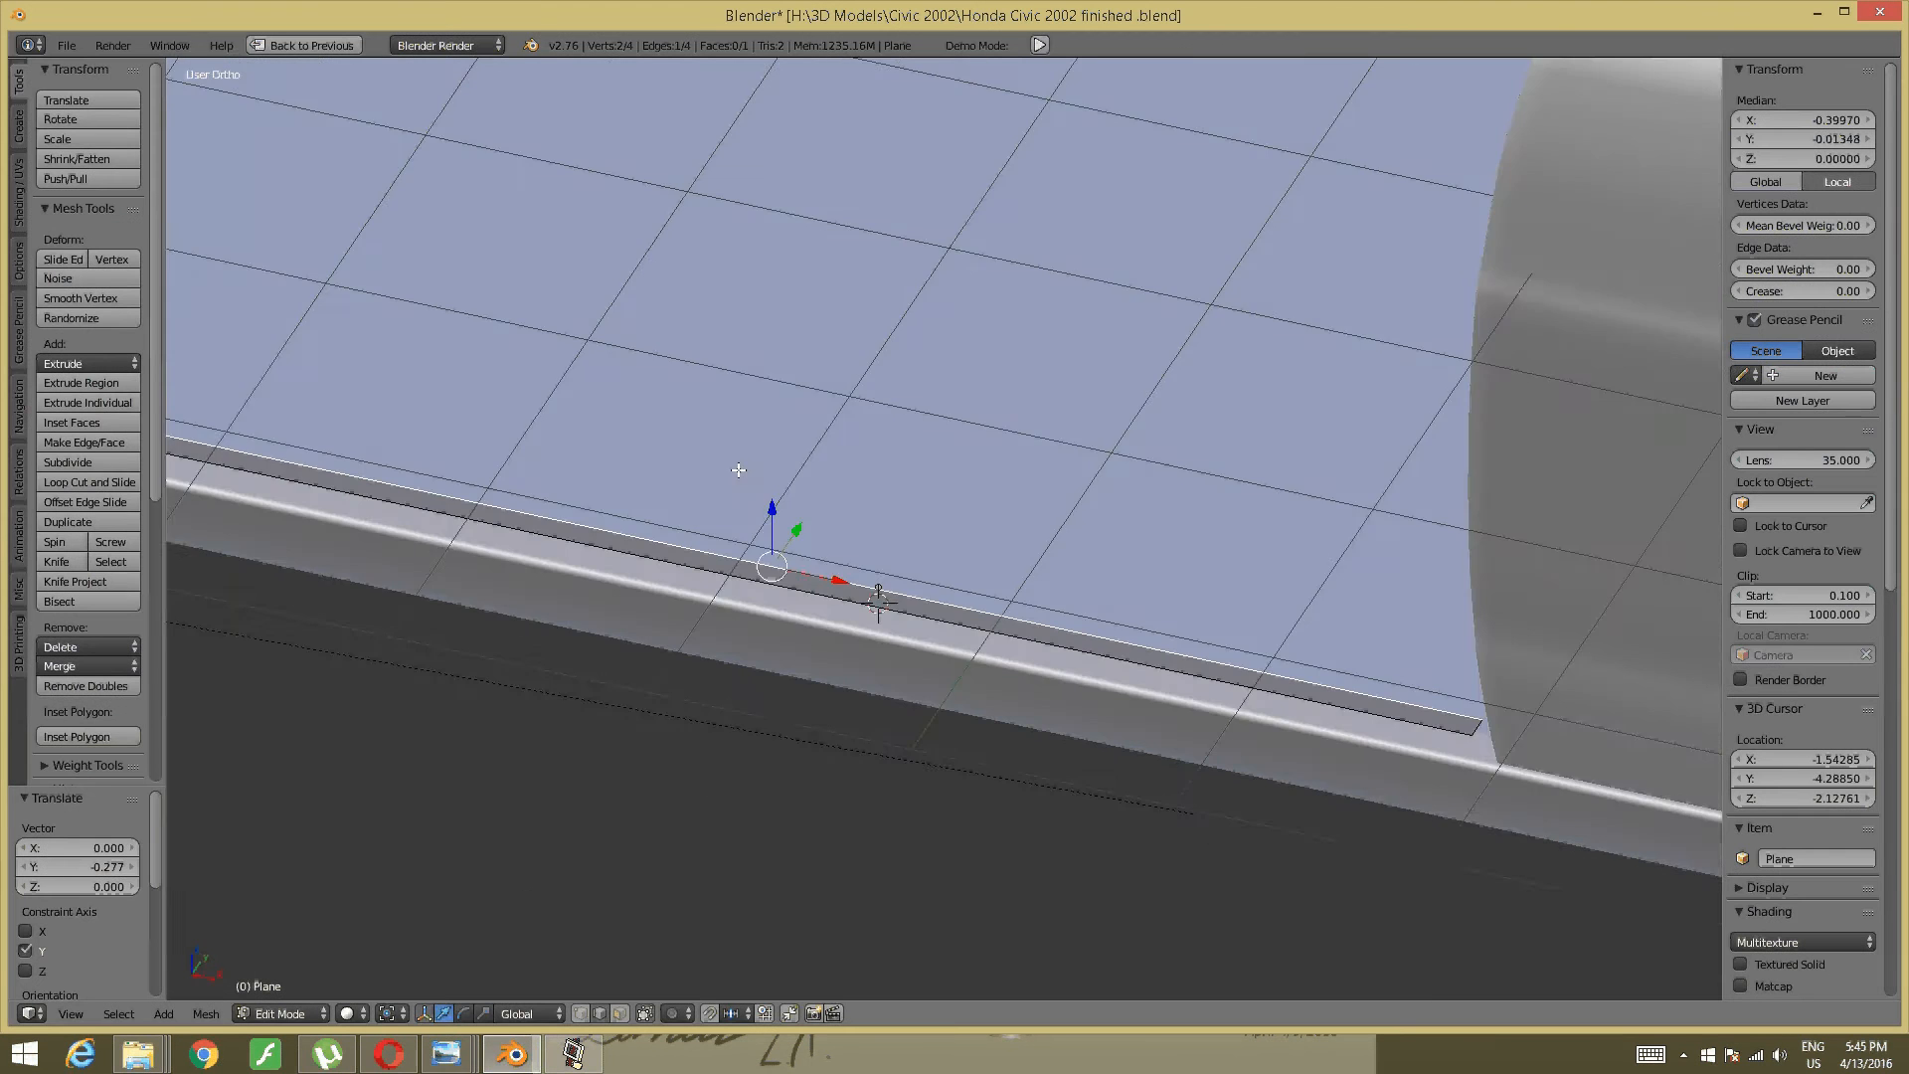
middle_click_drag(738, 470, 757, 472)
middle_click_drag(453, 533, 477, 609, "shift")
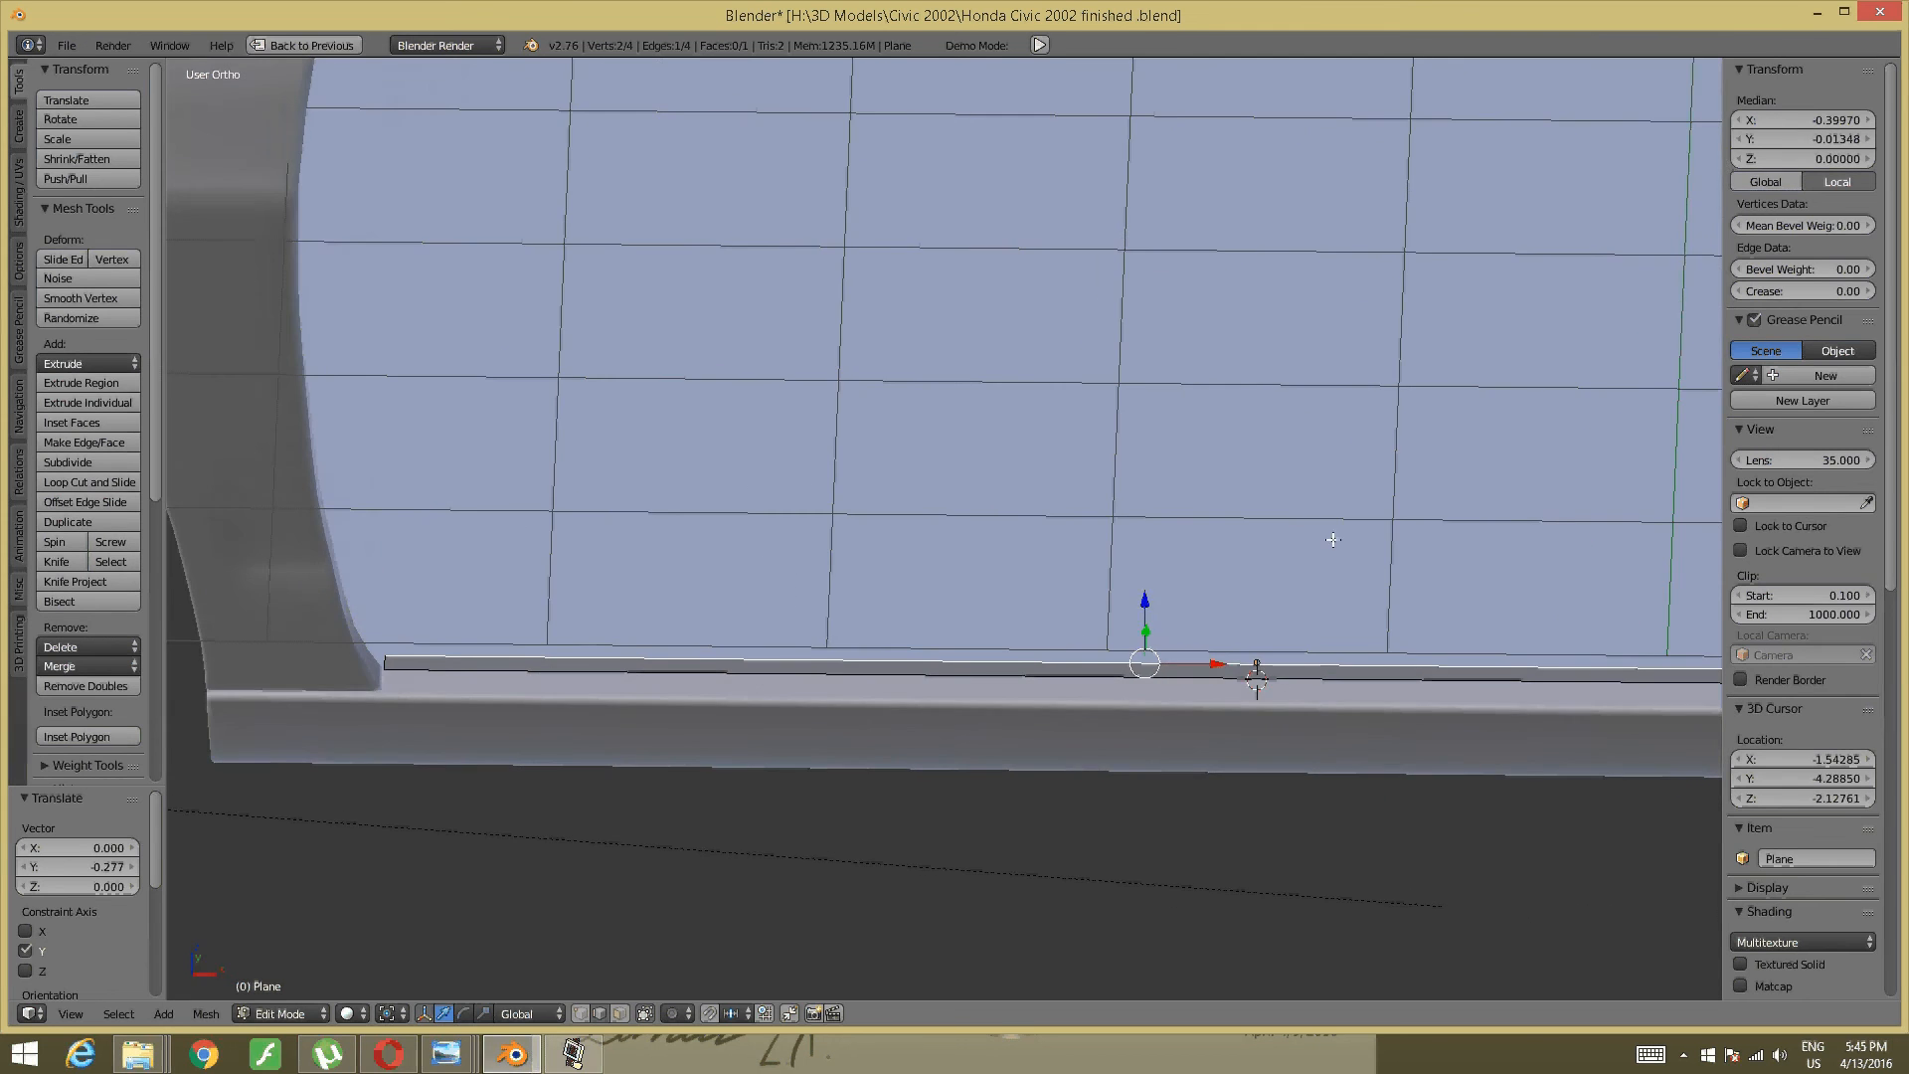
middle_click_drag(1333, 539, 725, 528, "shift")
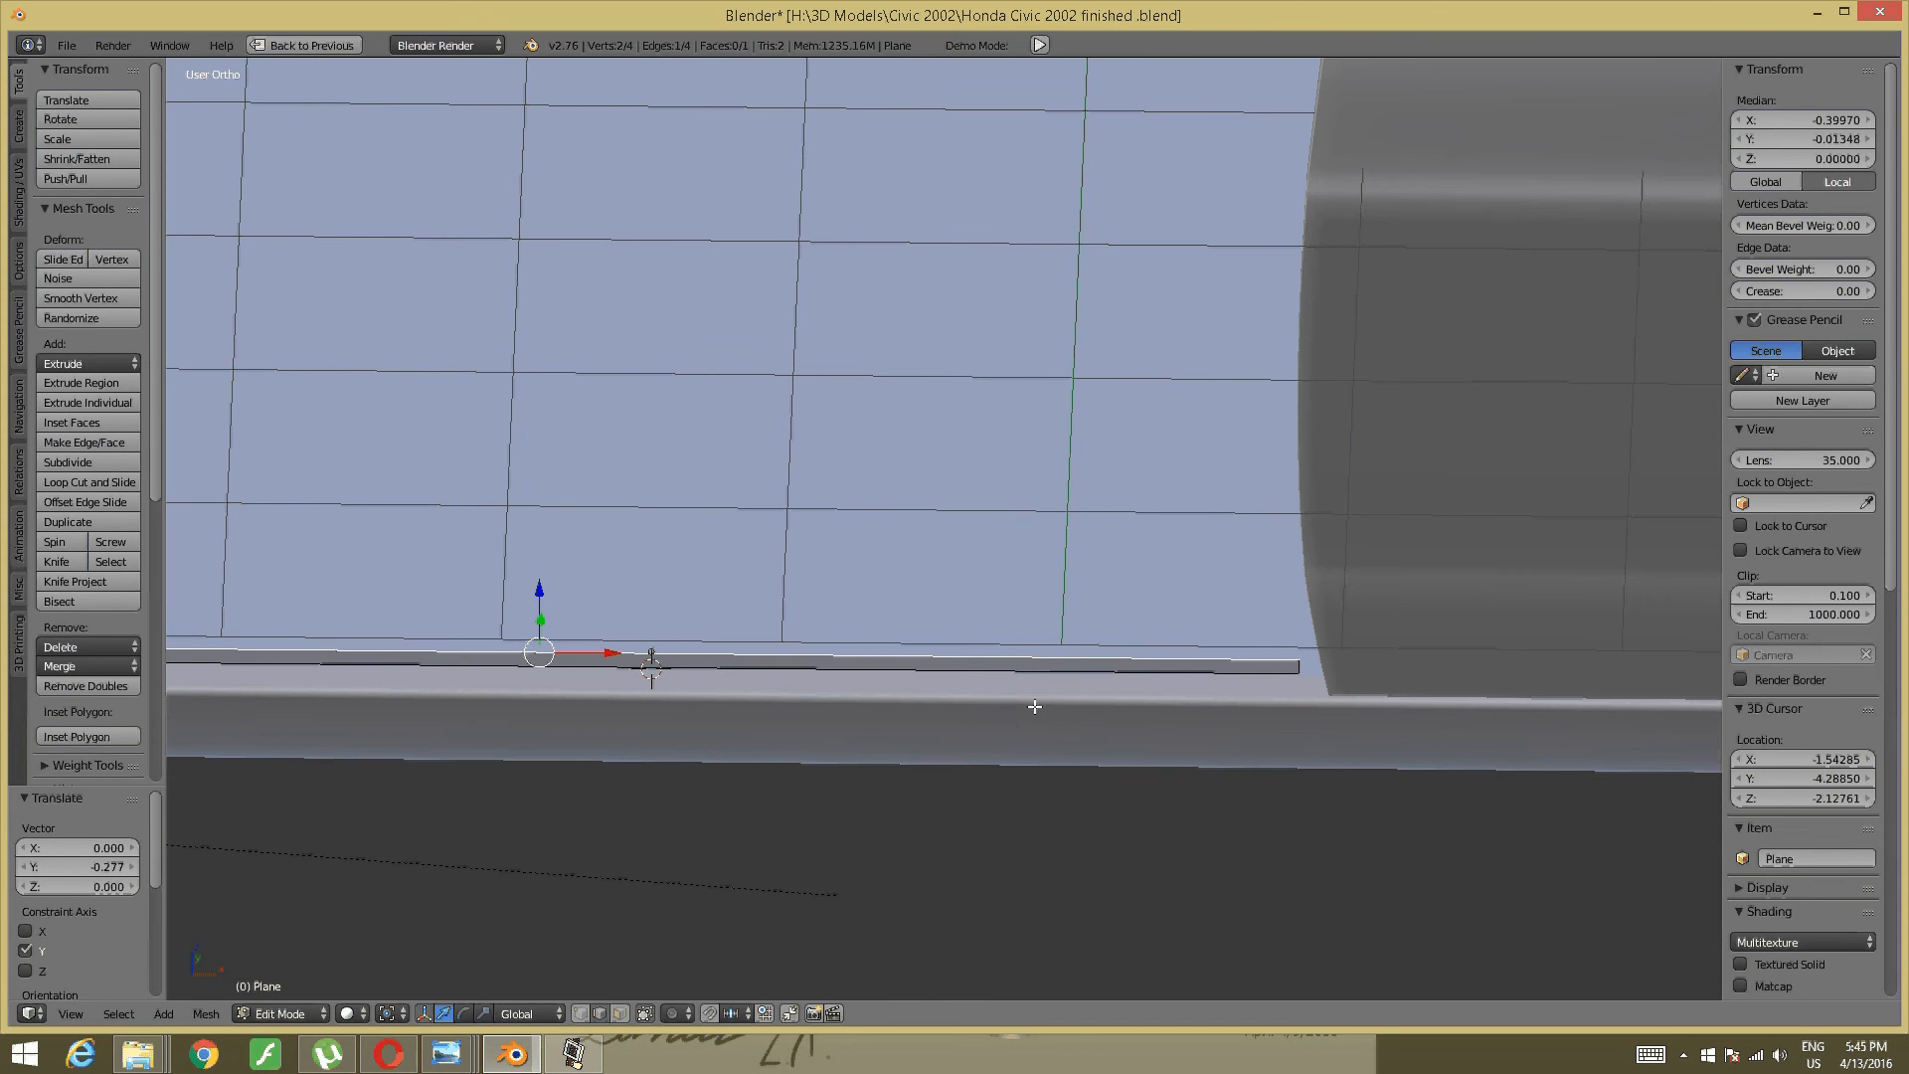
key("KP_3")
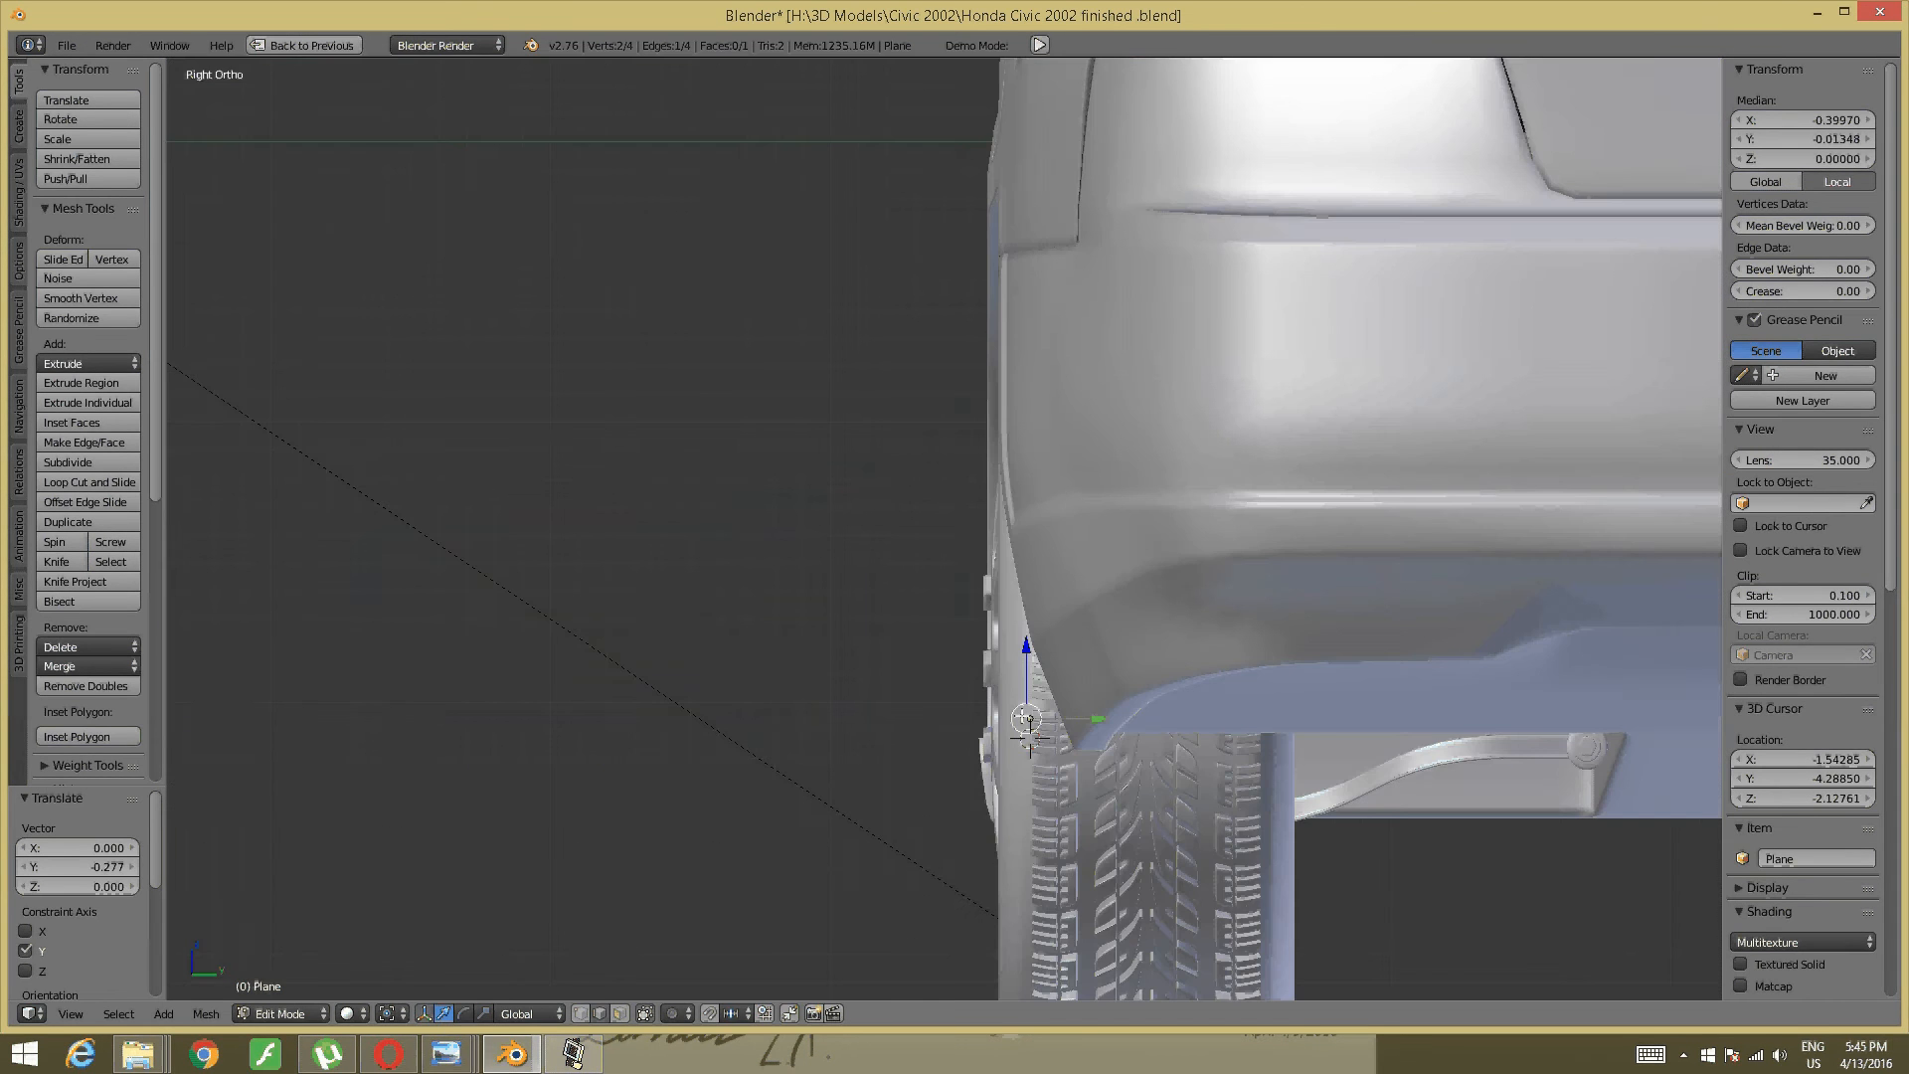
key("KP_1")
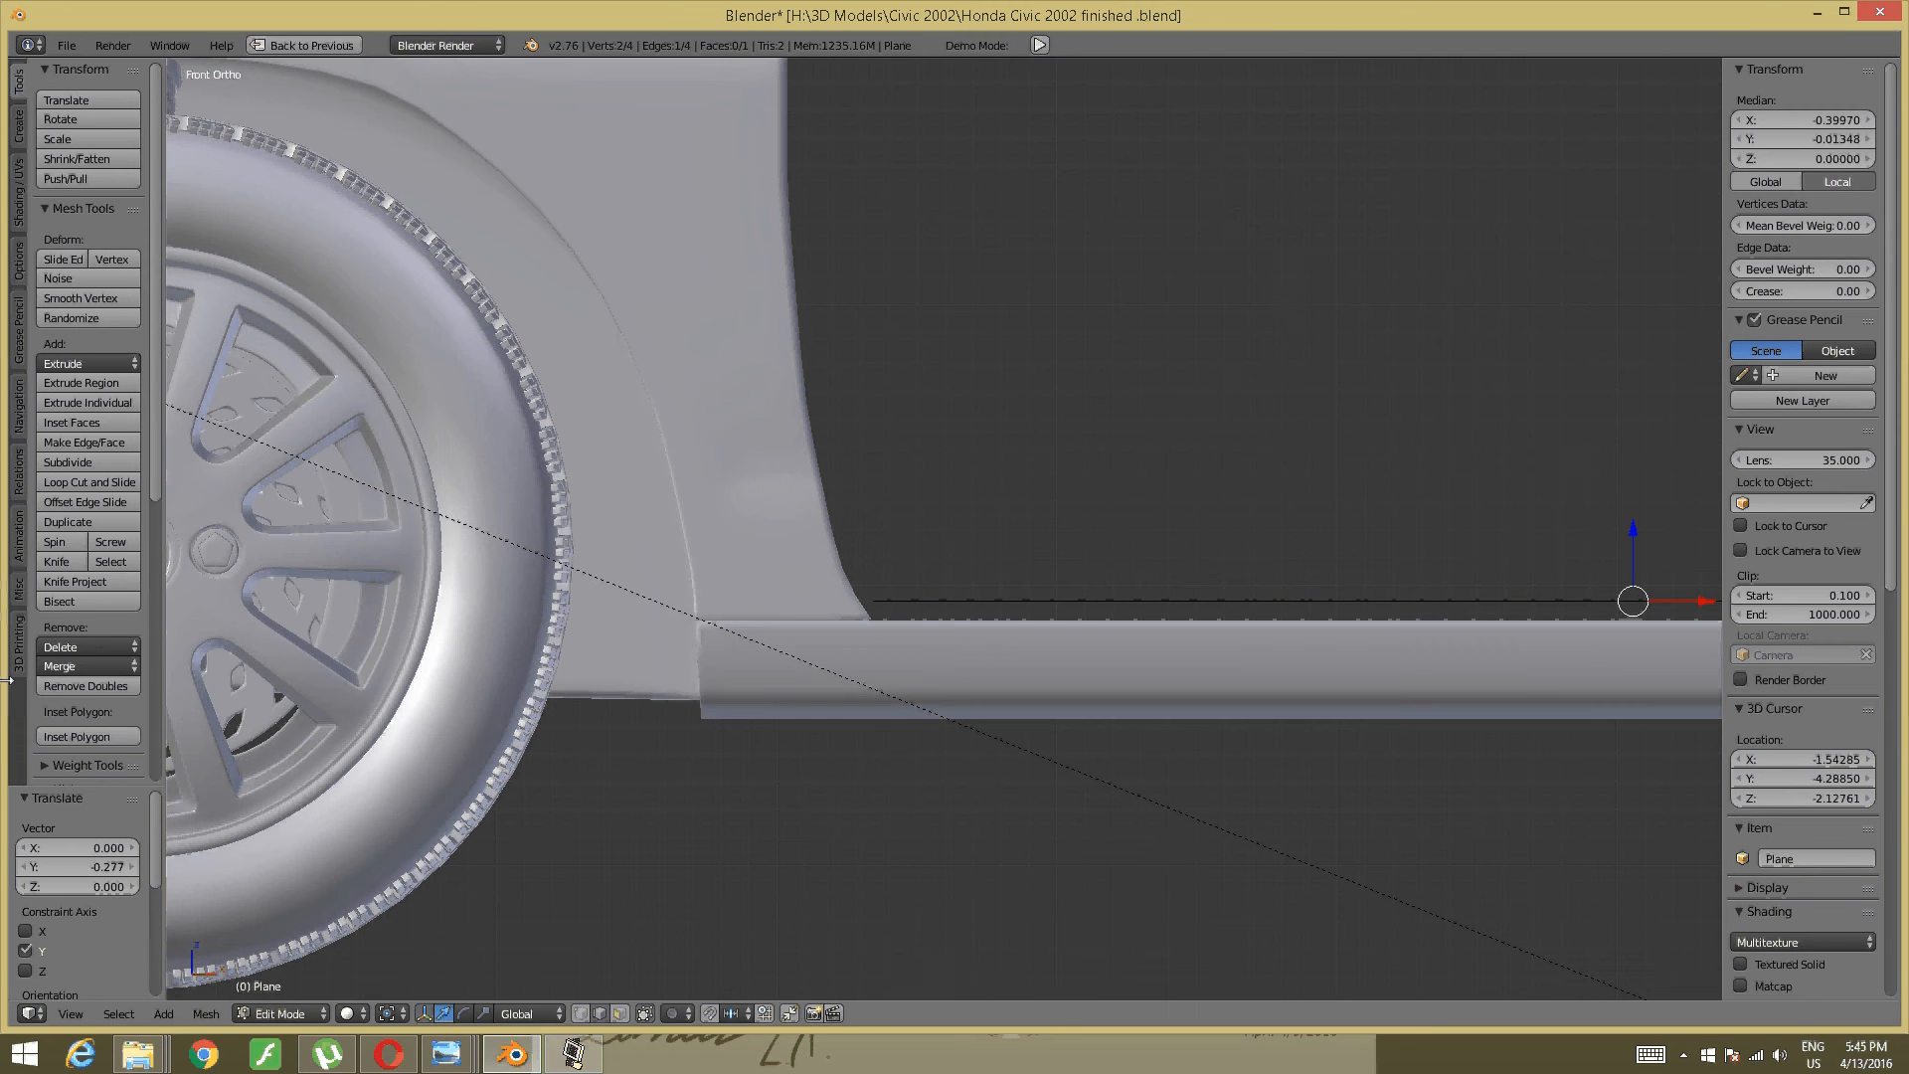
middle_click_drag(1118, 622, 1117, 770)
scroll(954, 591, "up", 3)
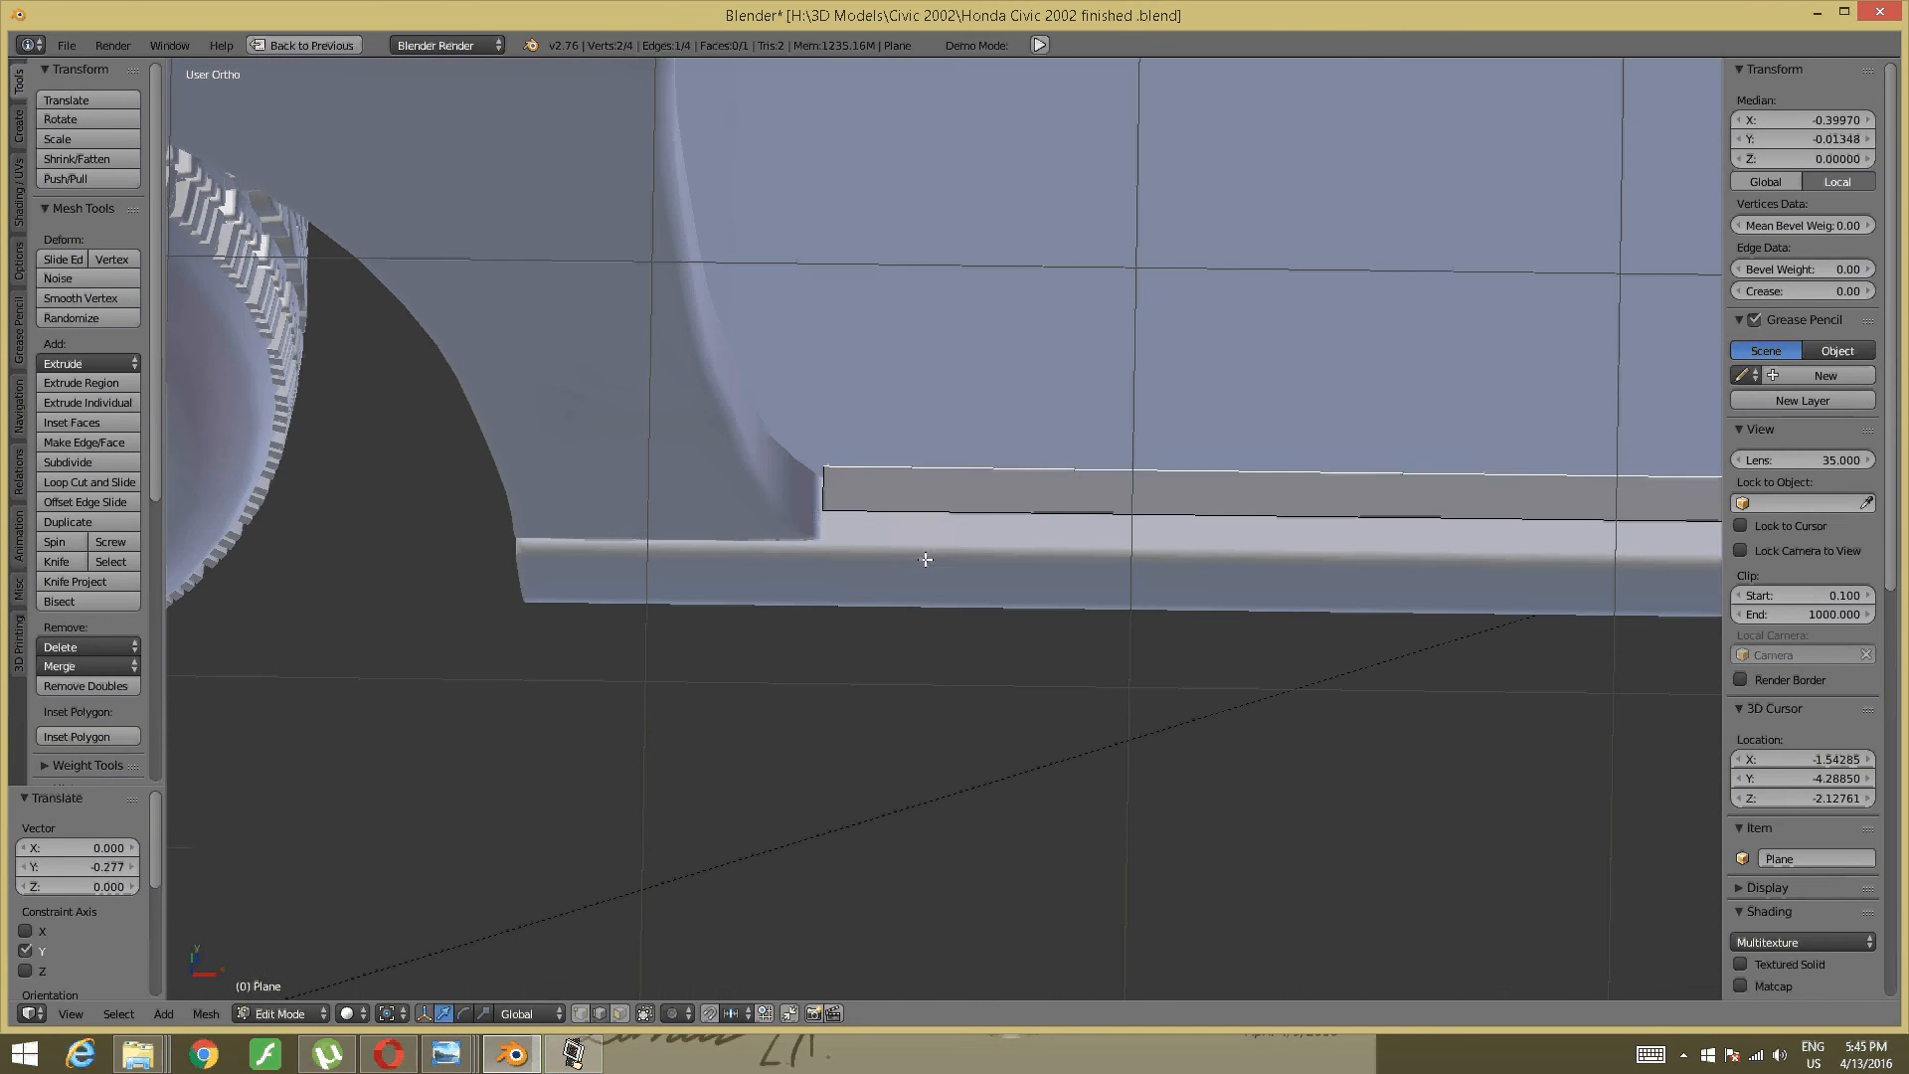
key("a")
right_click(819, 502)
key("KP_1")
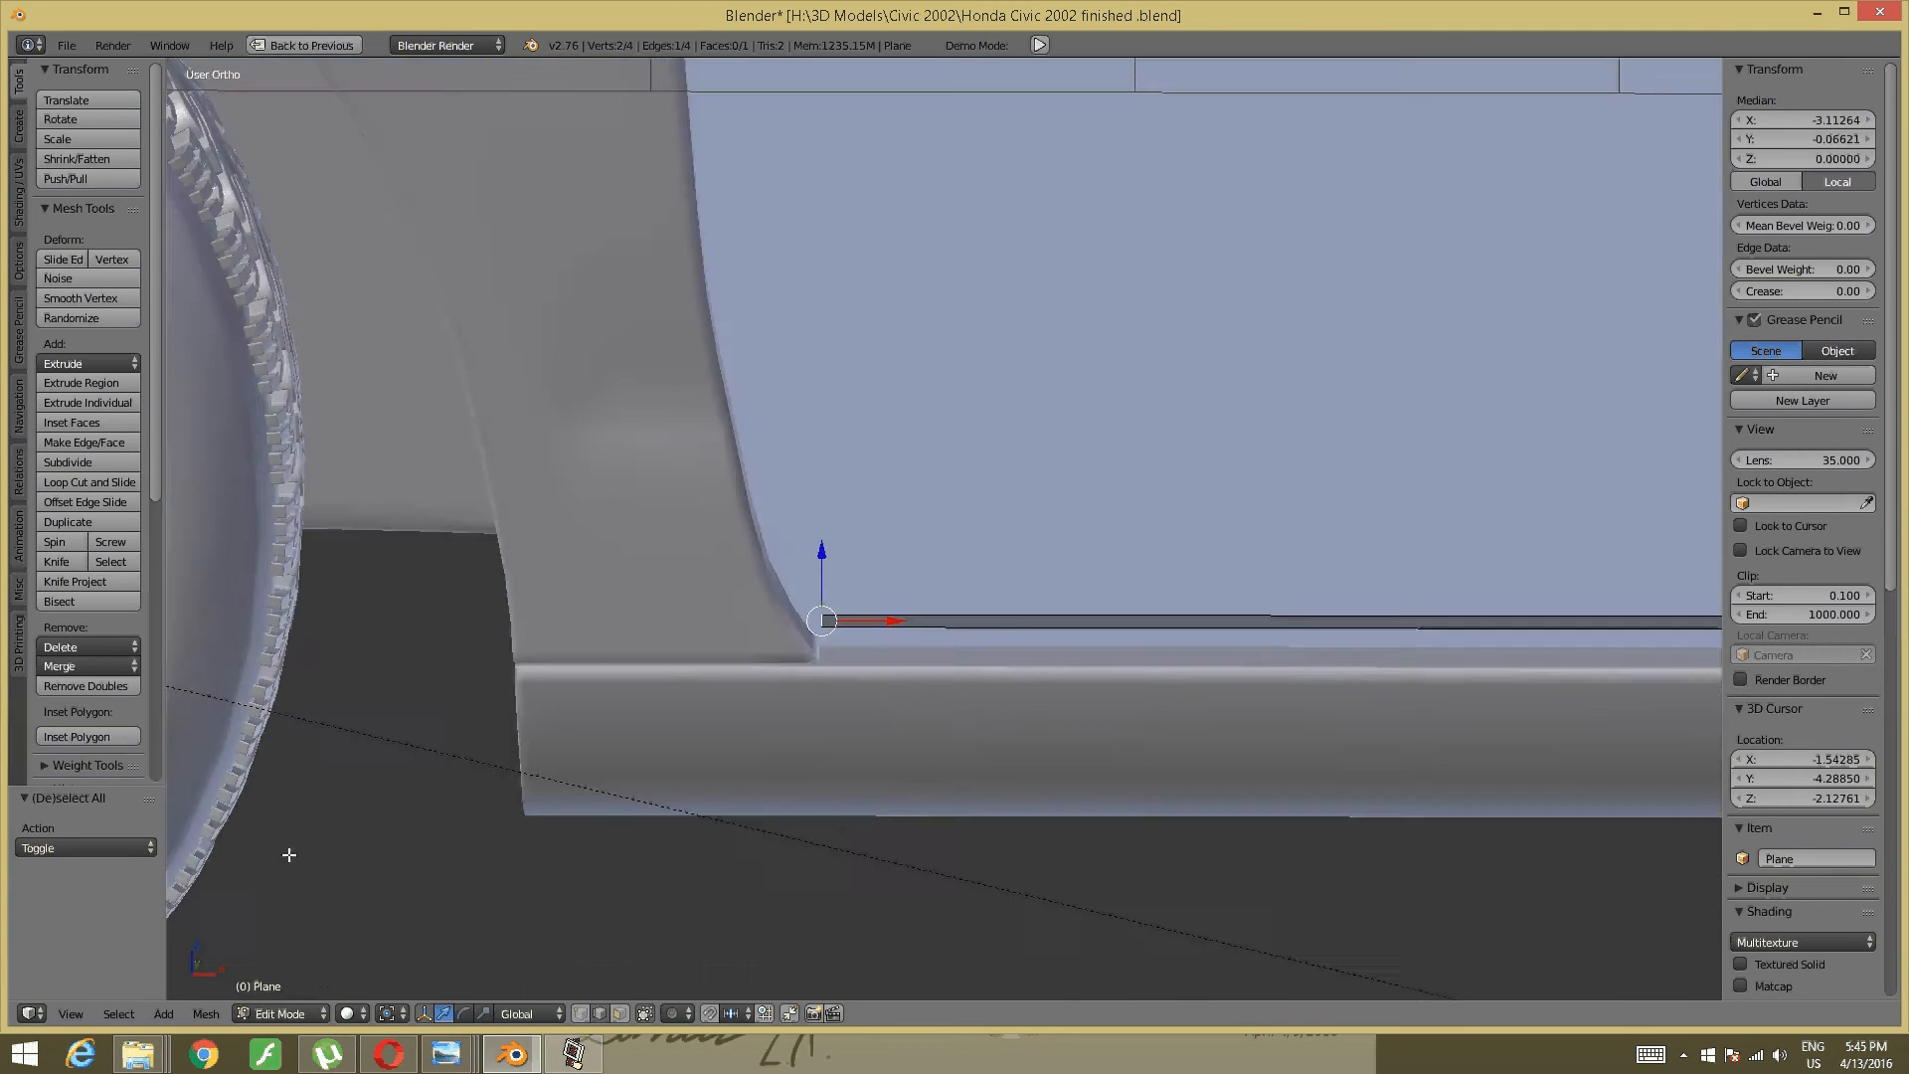
middle_click_drag(942, 500, 855, 663, "shift")
scroll(942, 504, "down", 2)
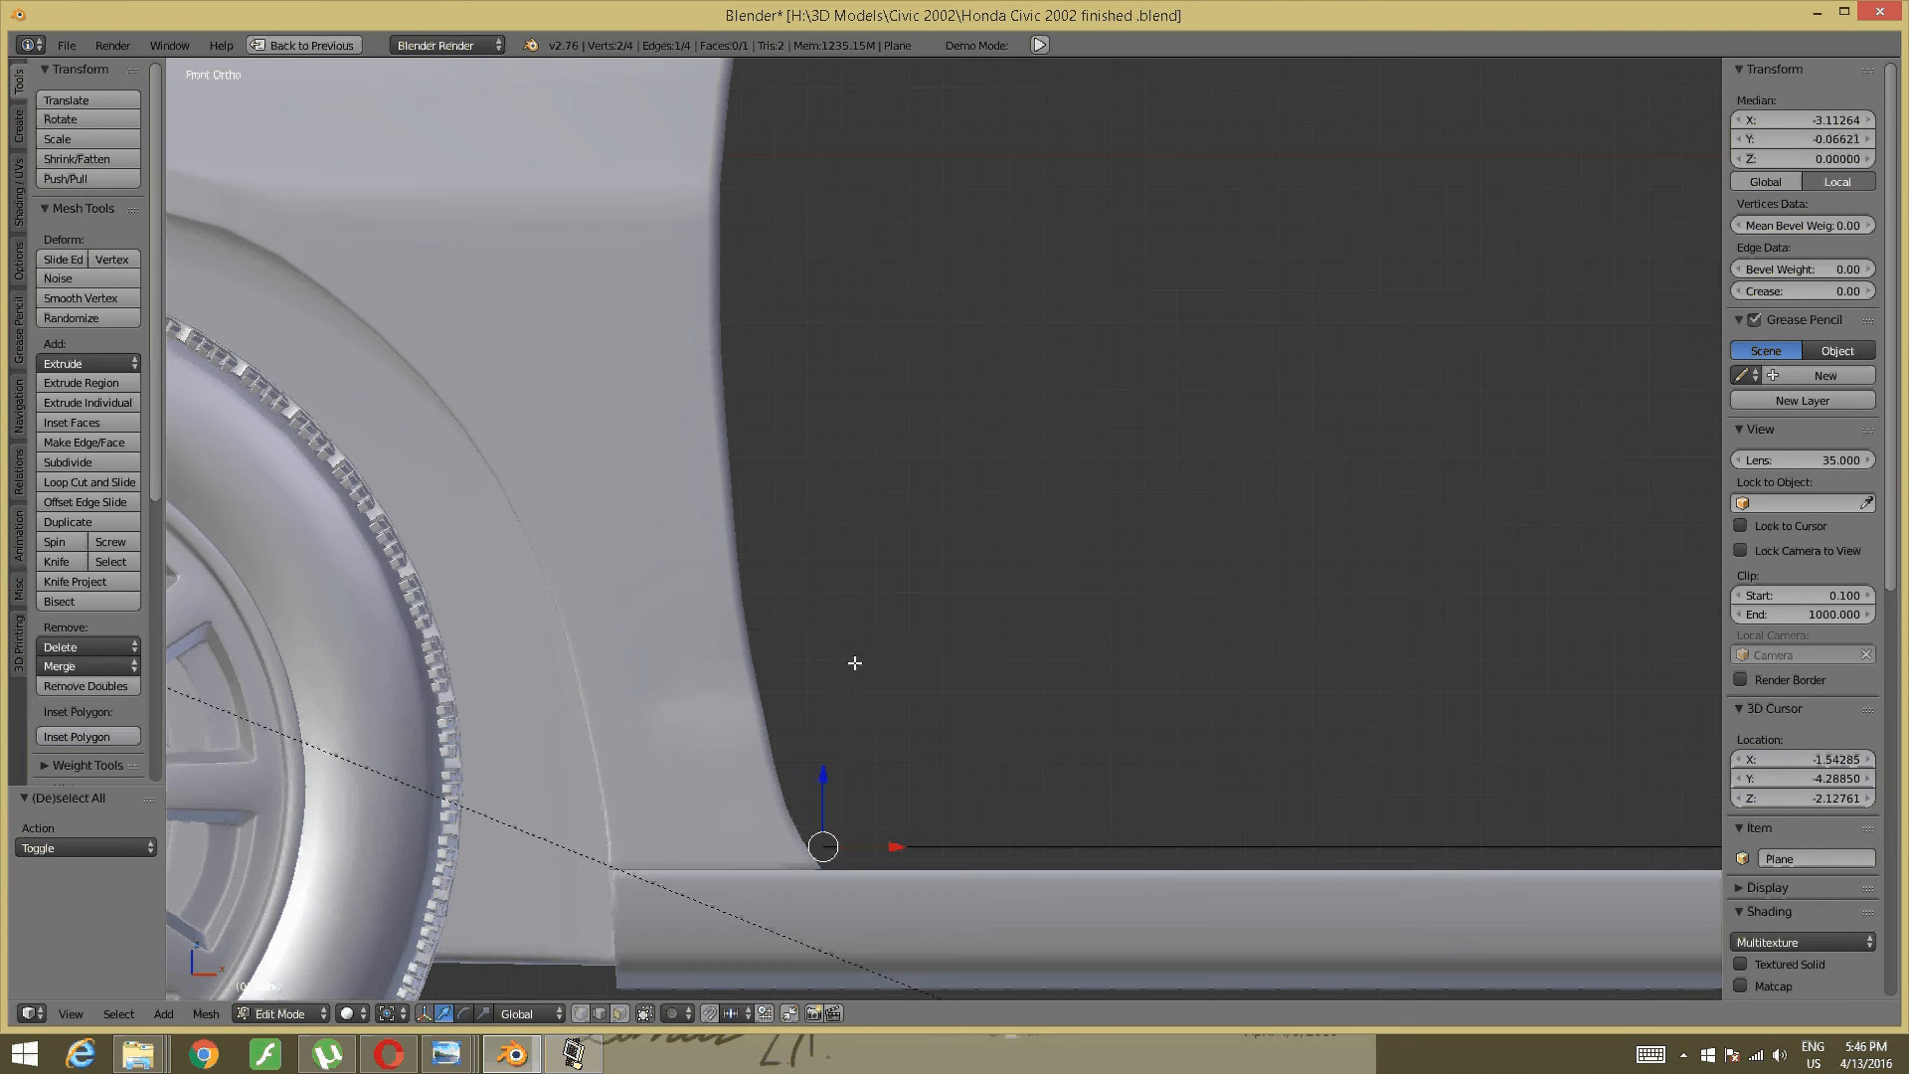
- Extrude three edge segments up the front edge of the door opening
key("e")
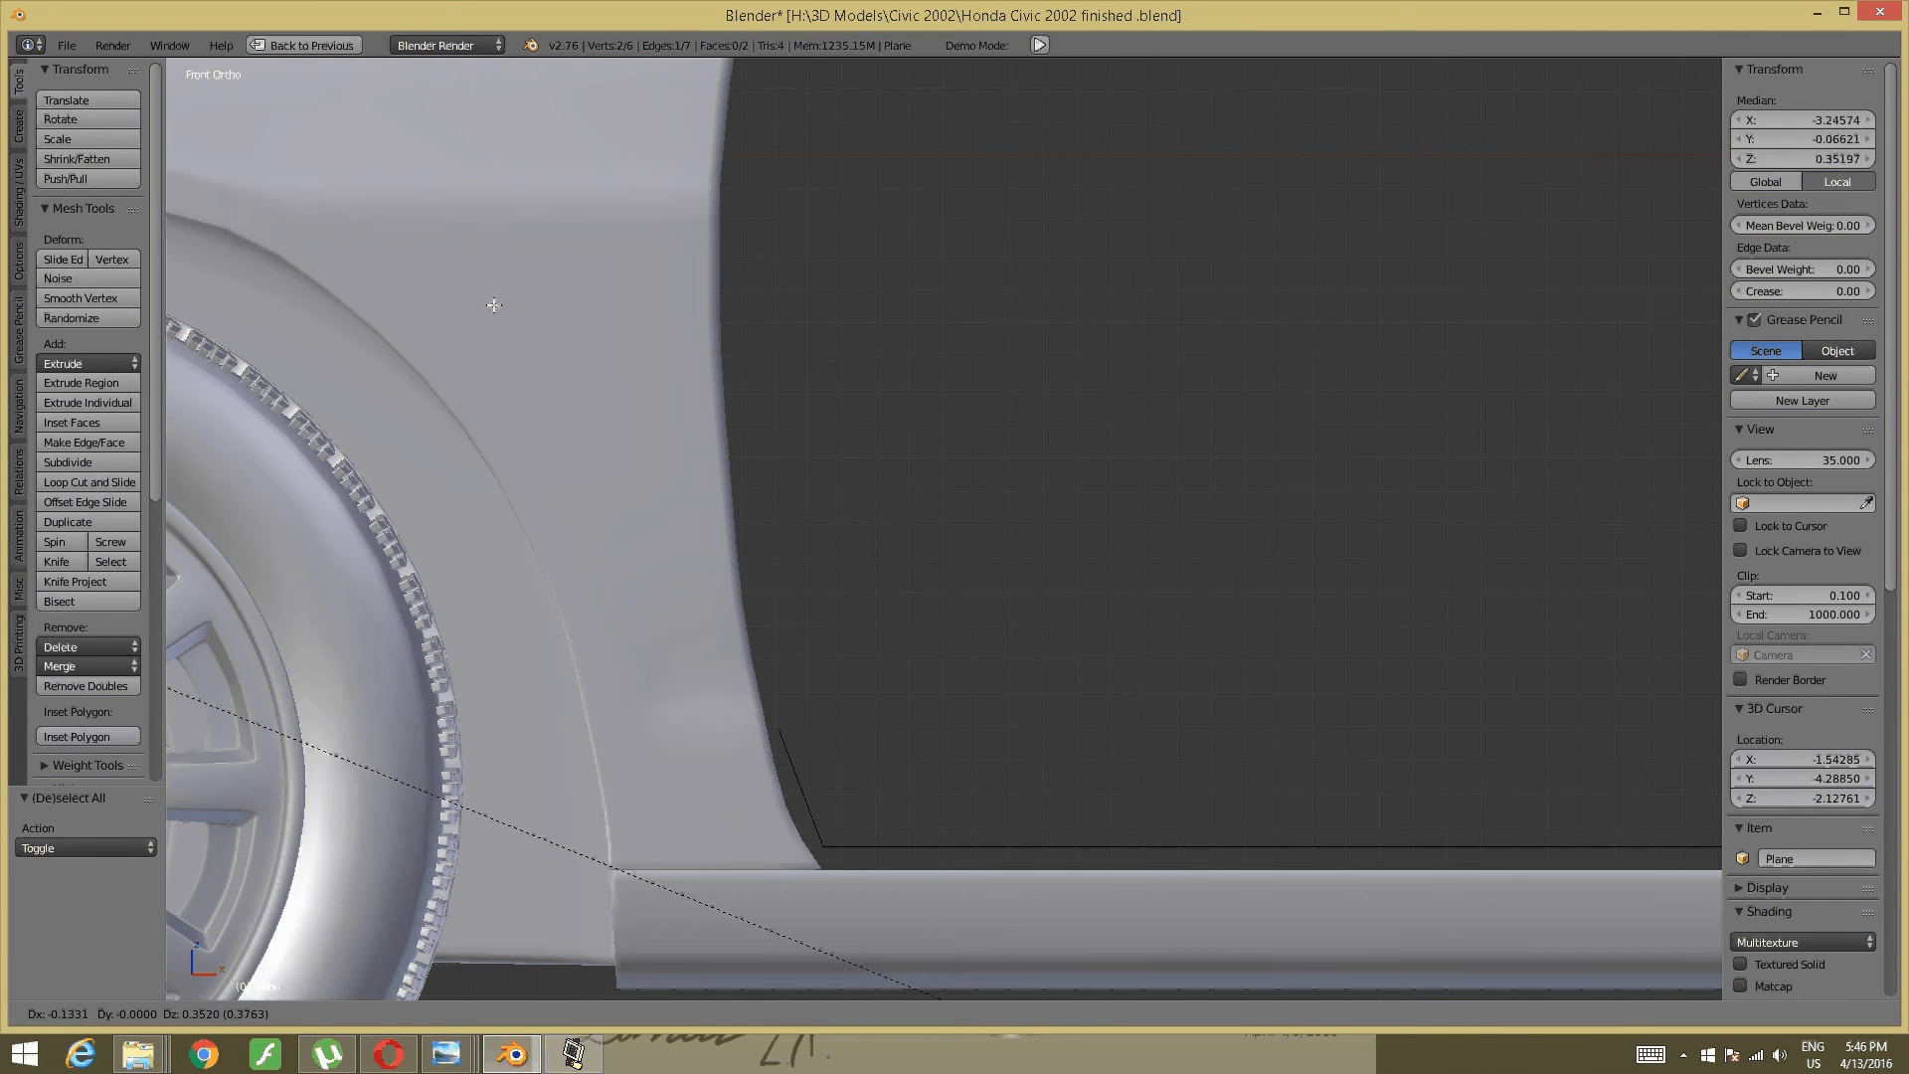
left_click(485, 369)
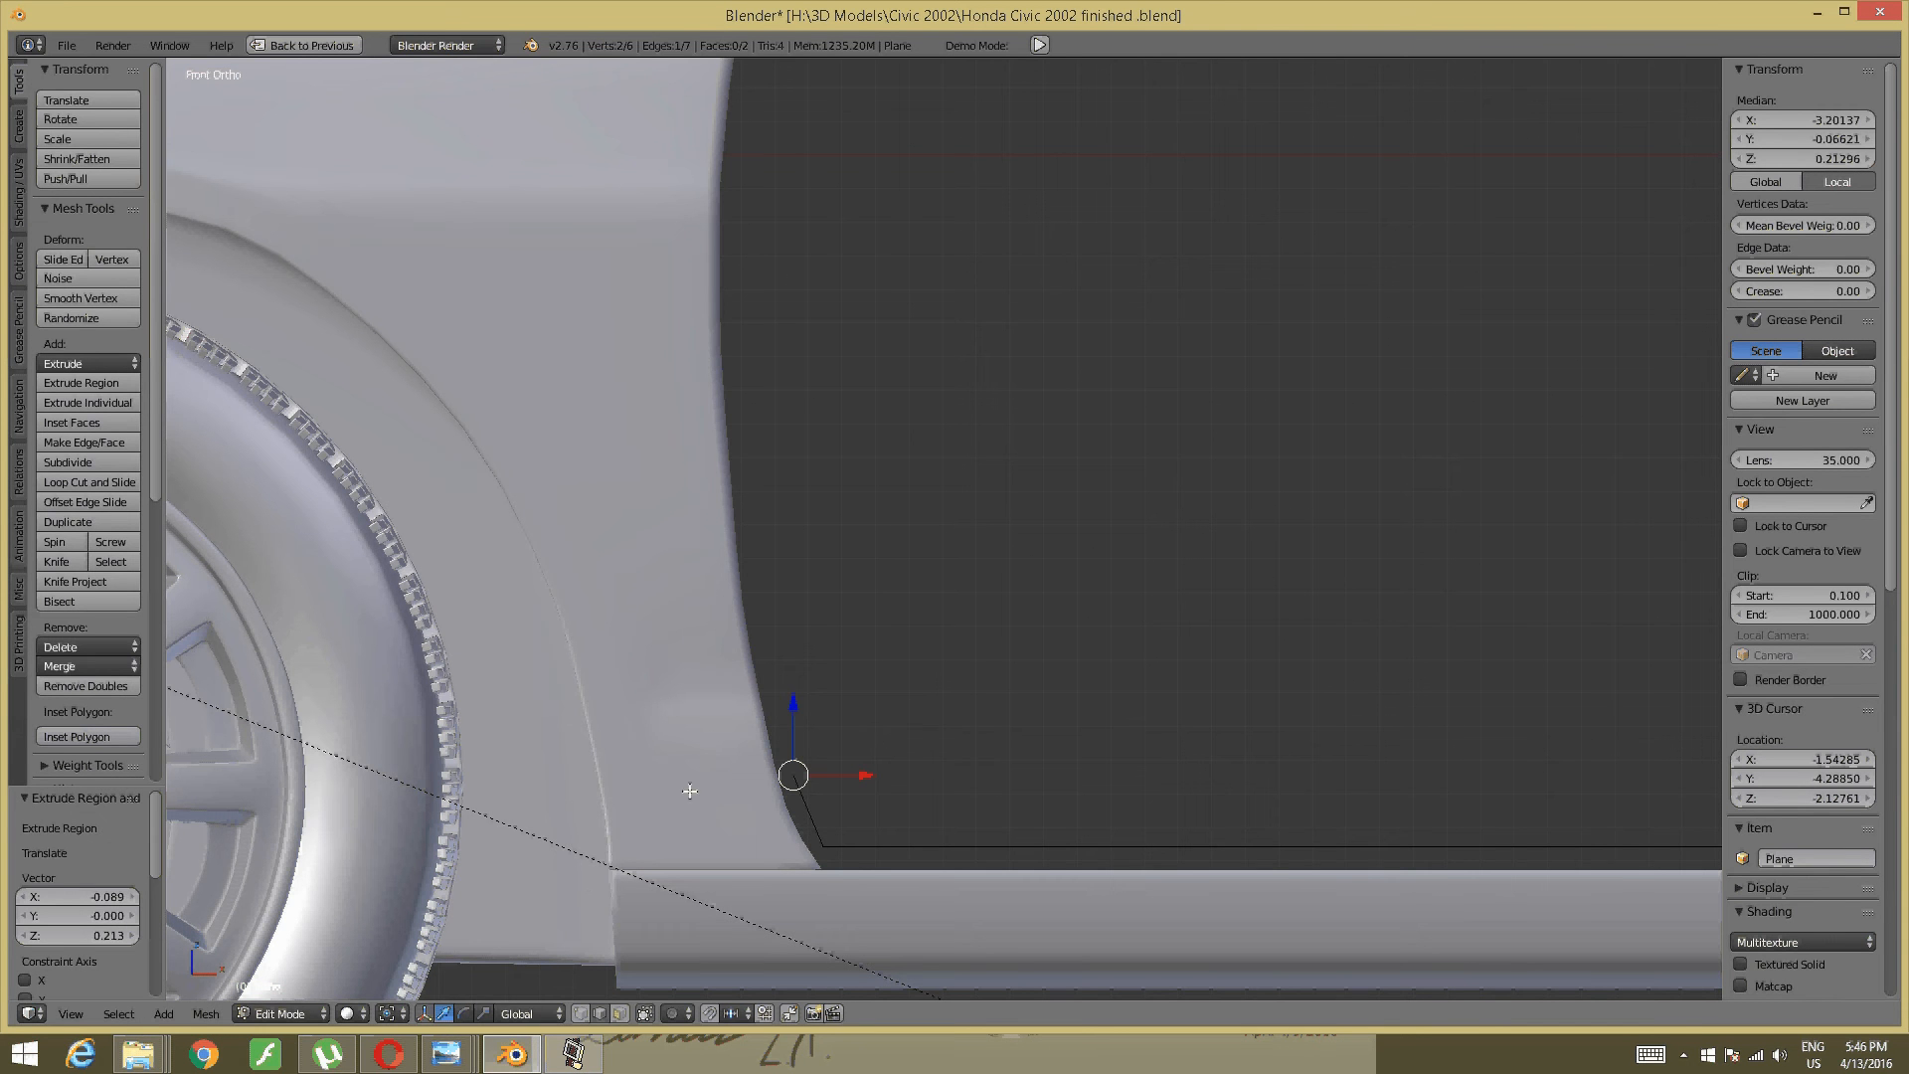
key("e")
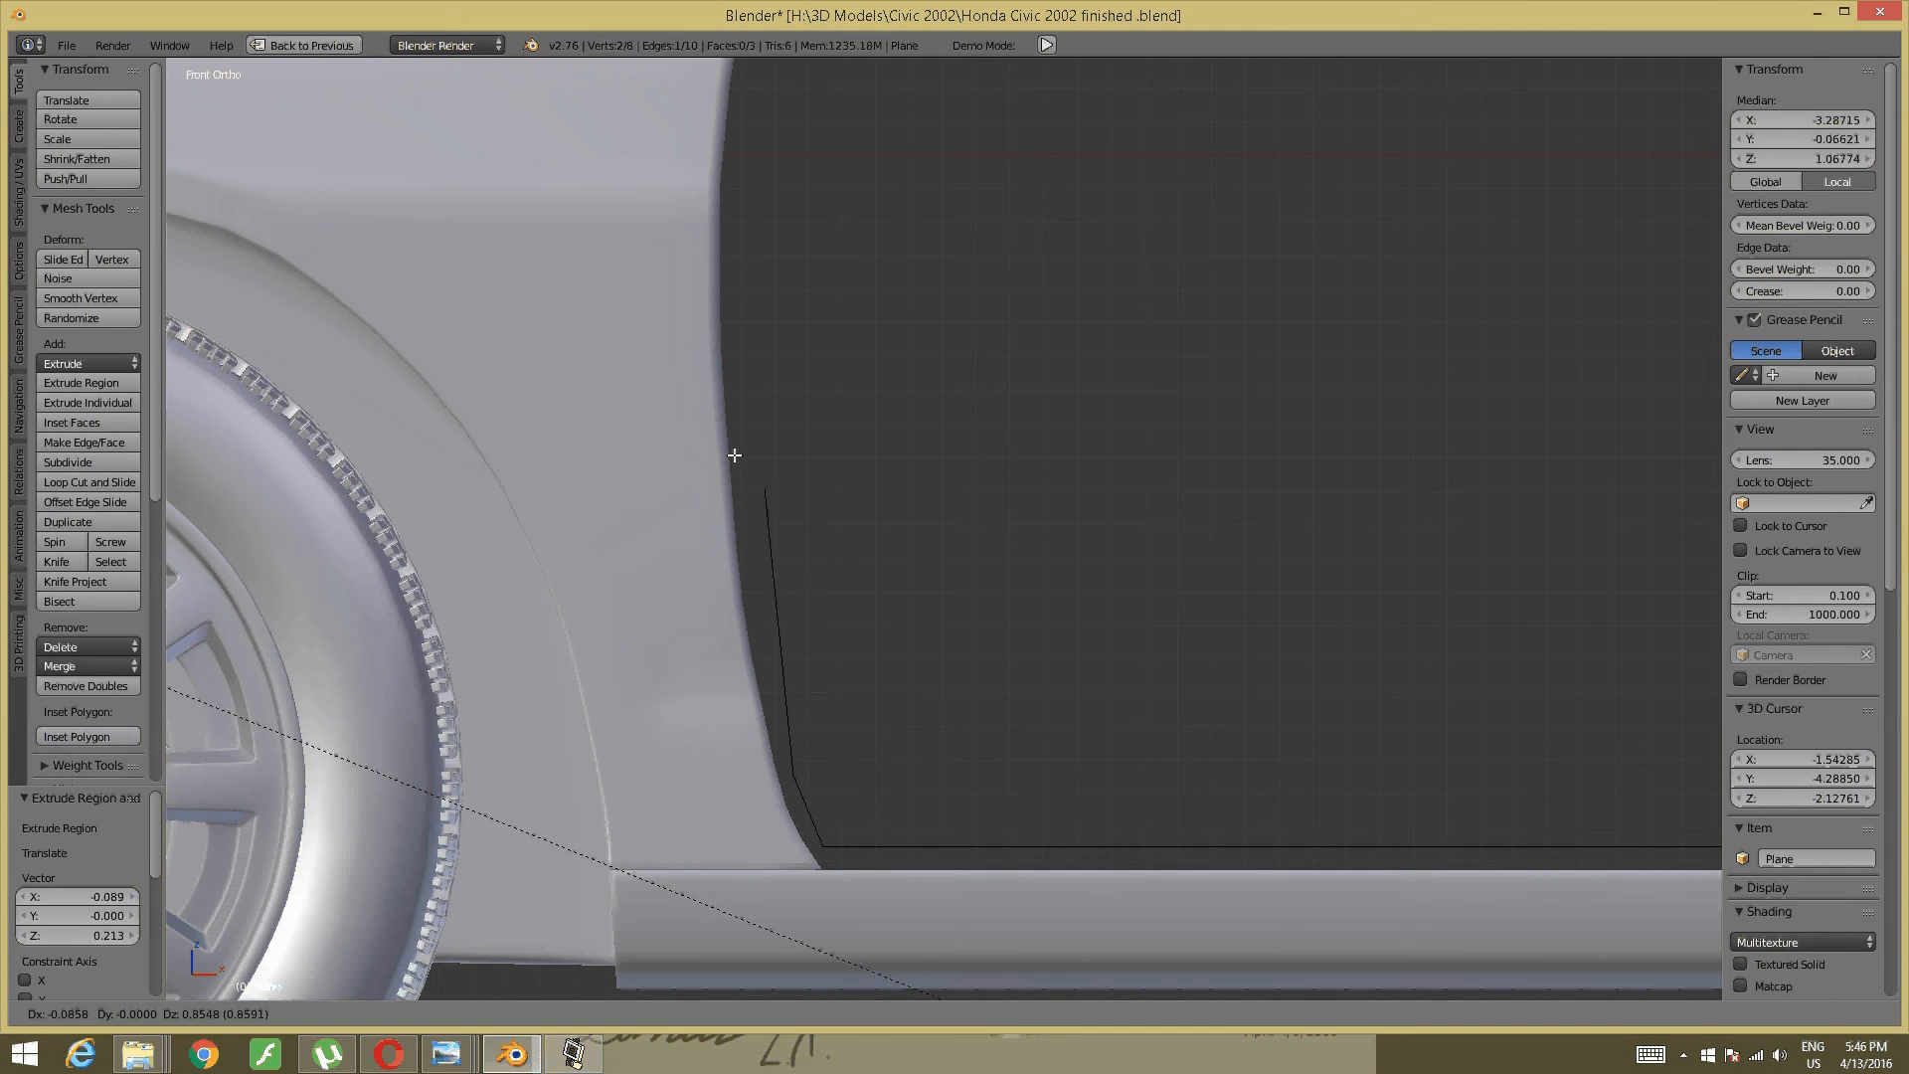
left_click(720, 455)
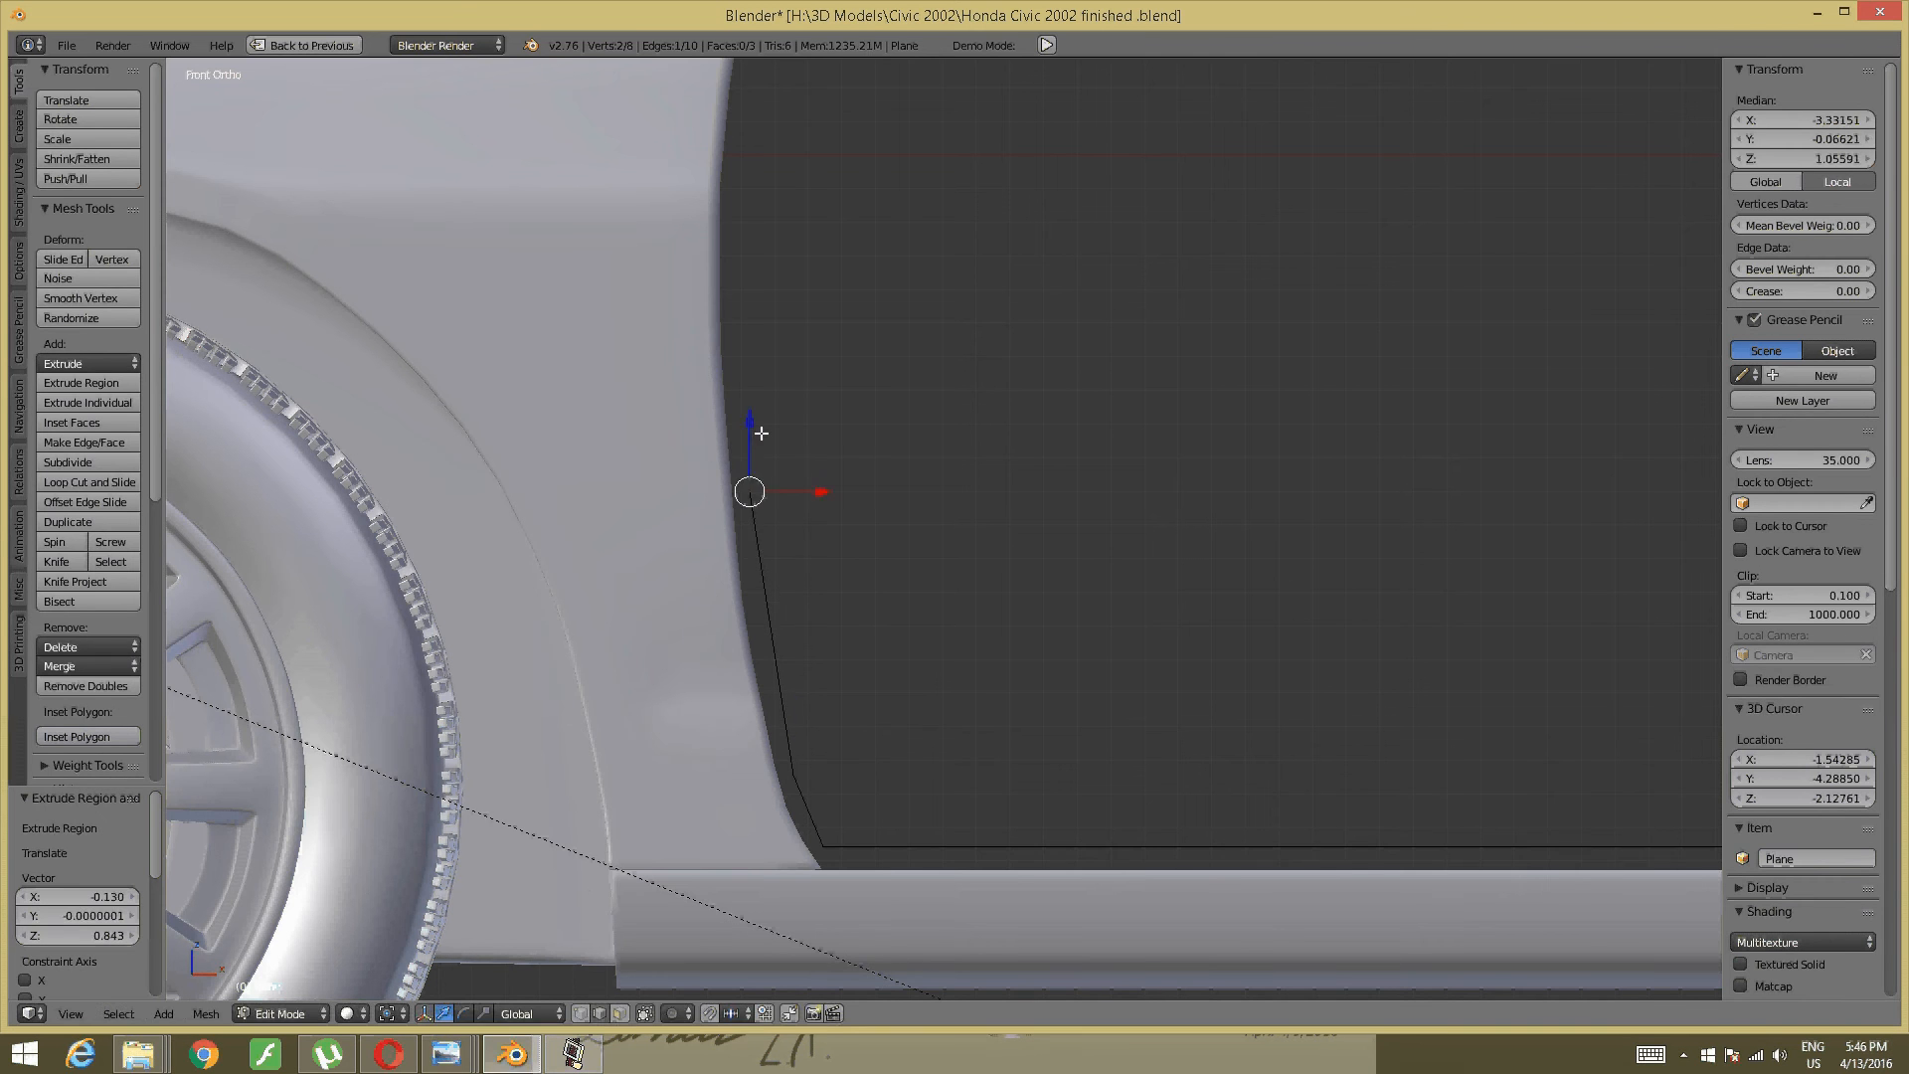
middle_click_drag(762, 444, 773, 563, "shift")
middle_click_drag(937, 609, 859, 857, "shift")
key("e")
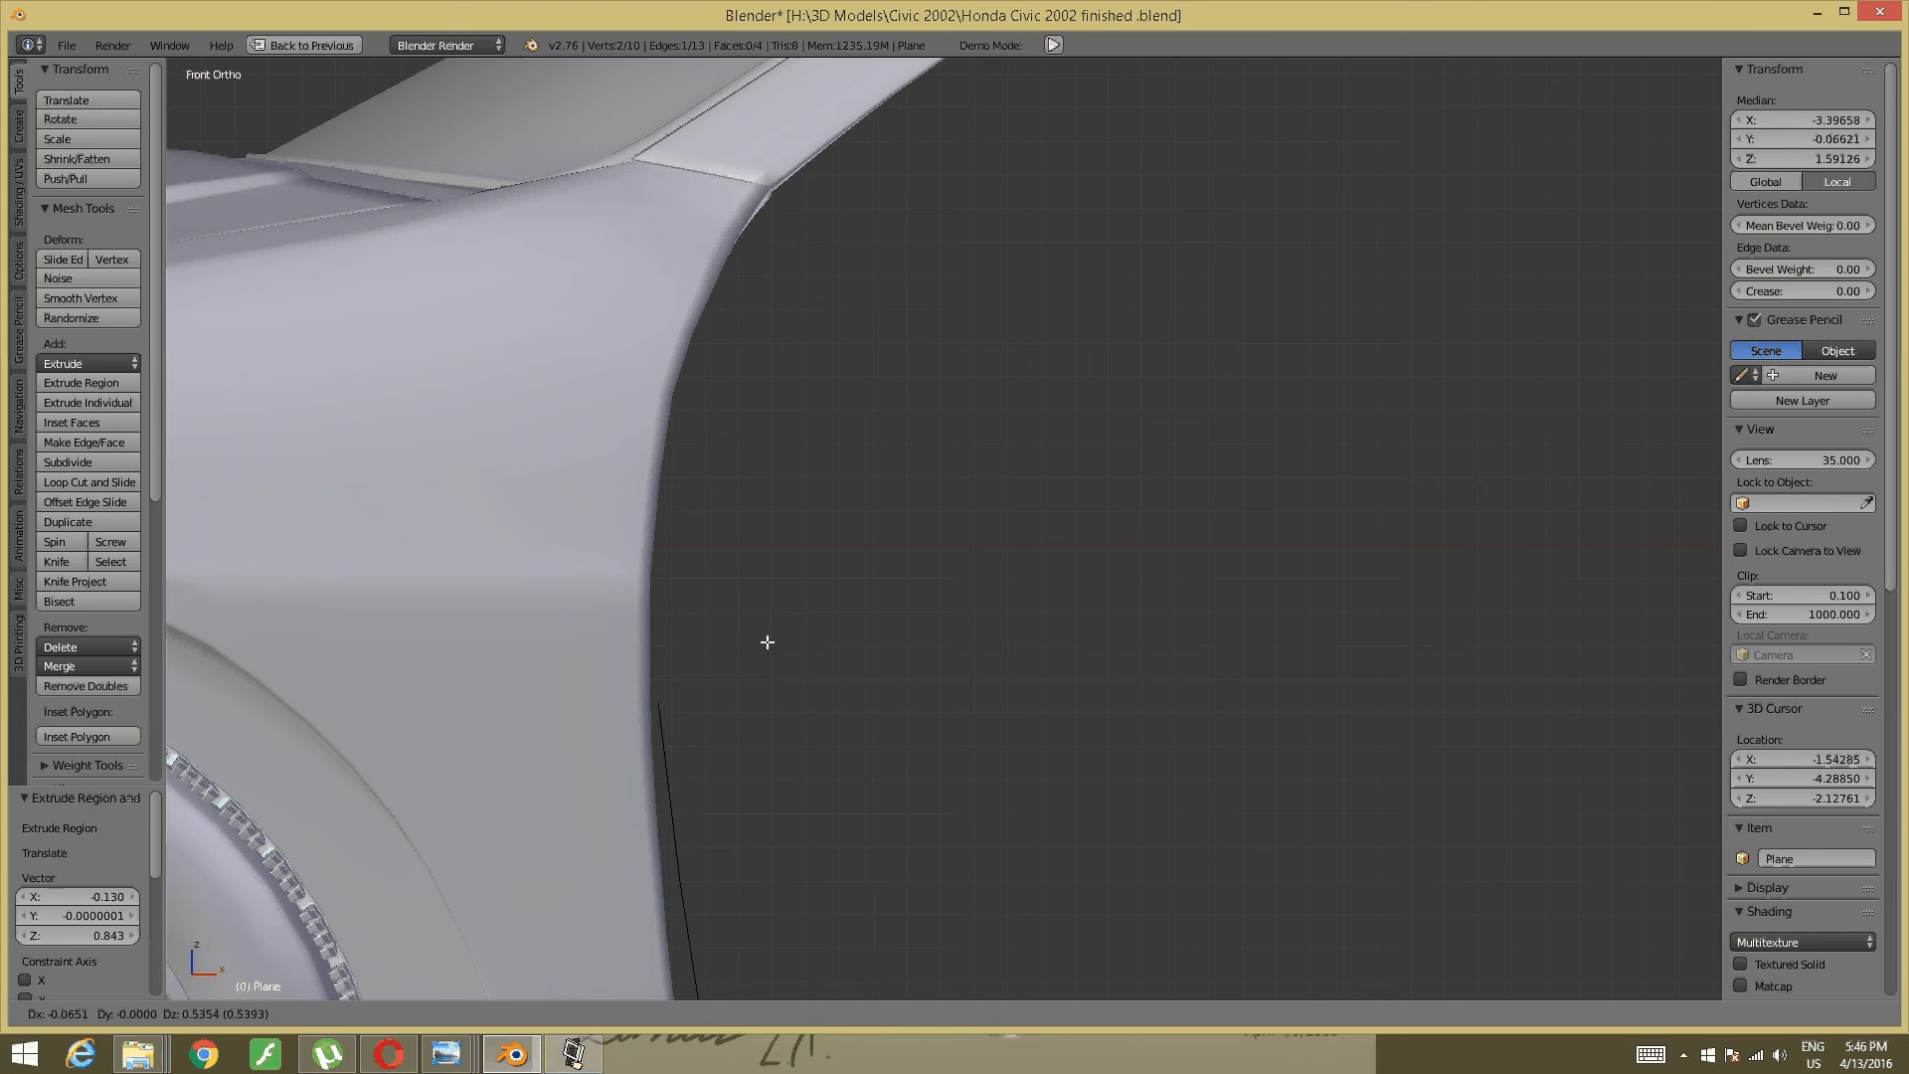
left_click(780, 592)
- Extrude three more segments up the door curve to the roof pillar corner
key("e")
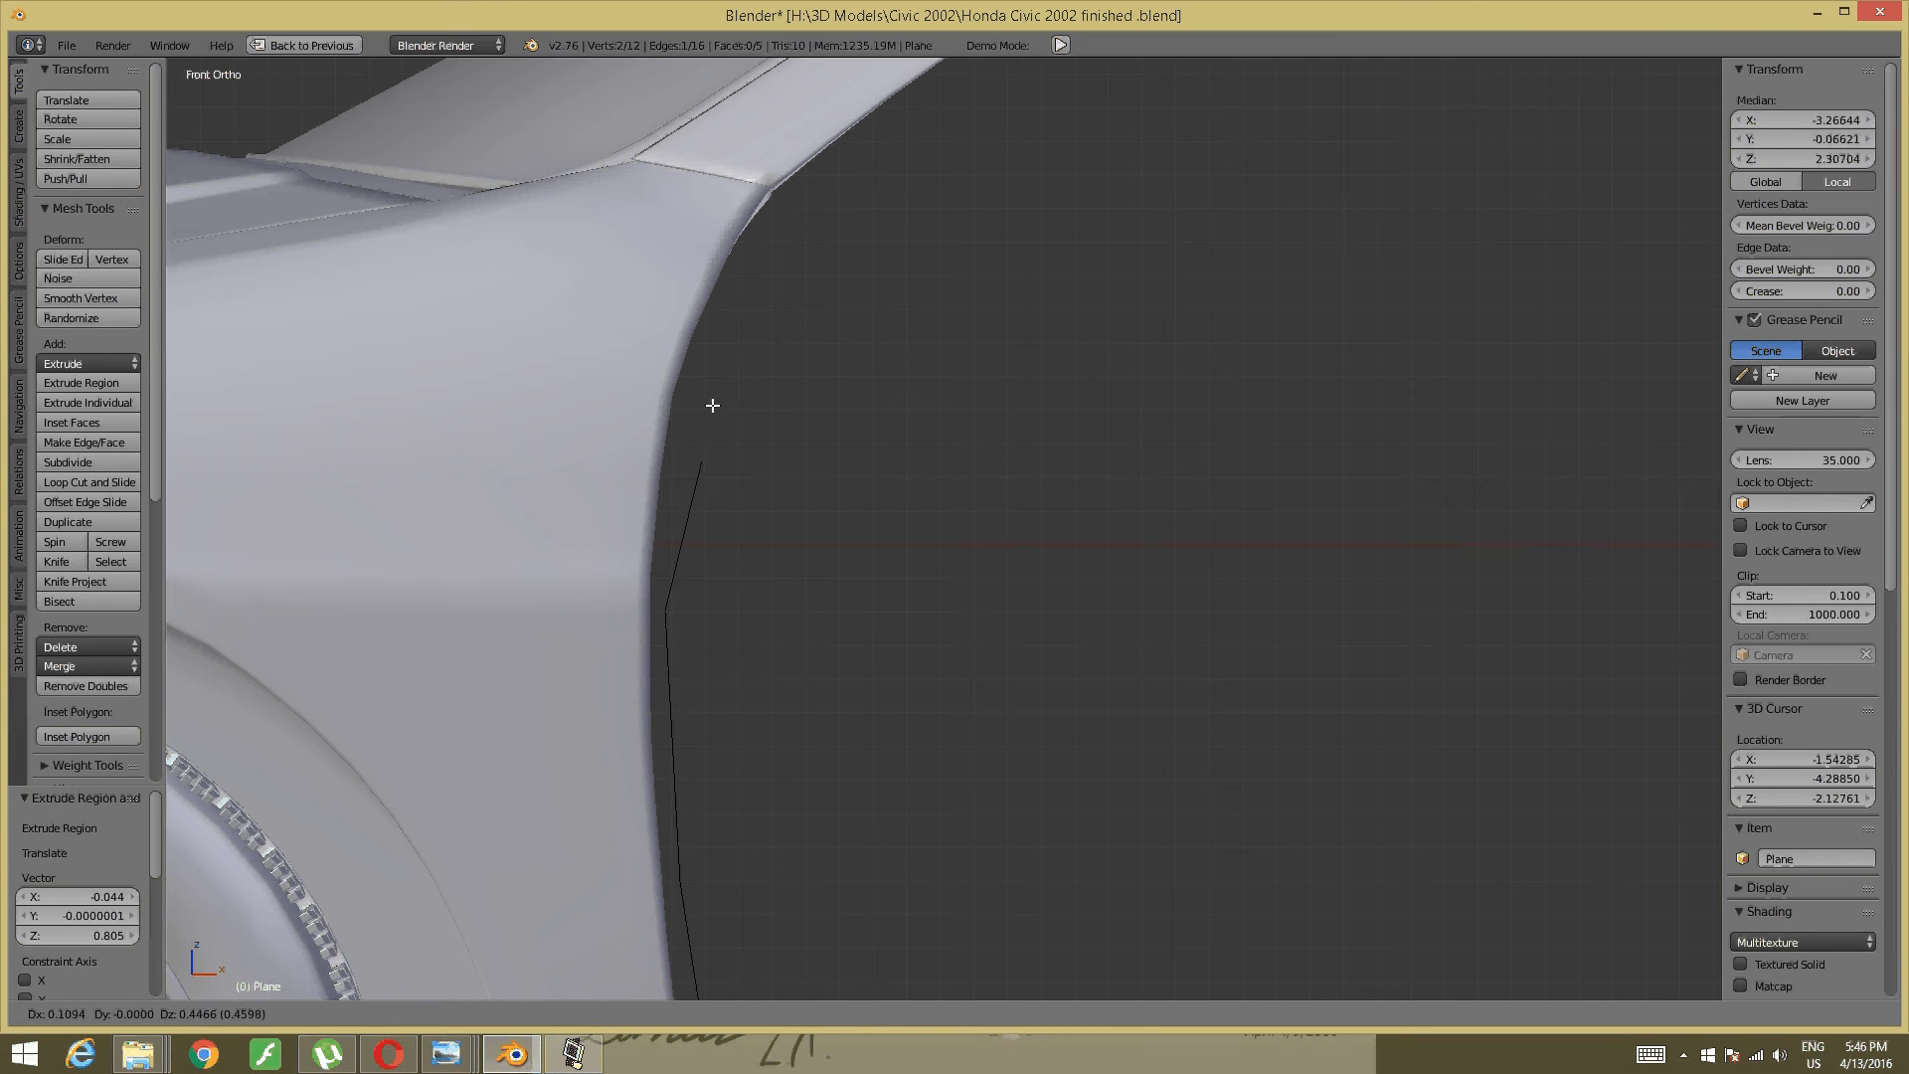
left_click(709, 384)
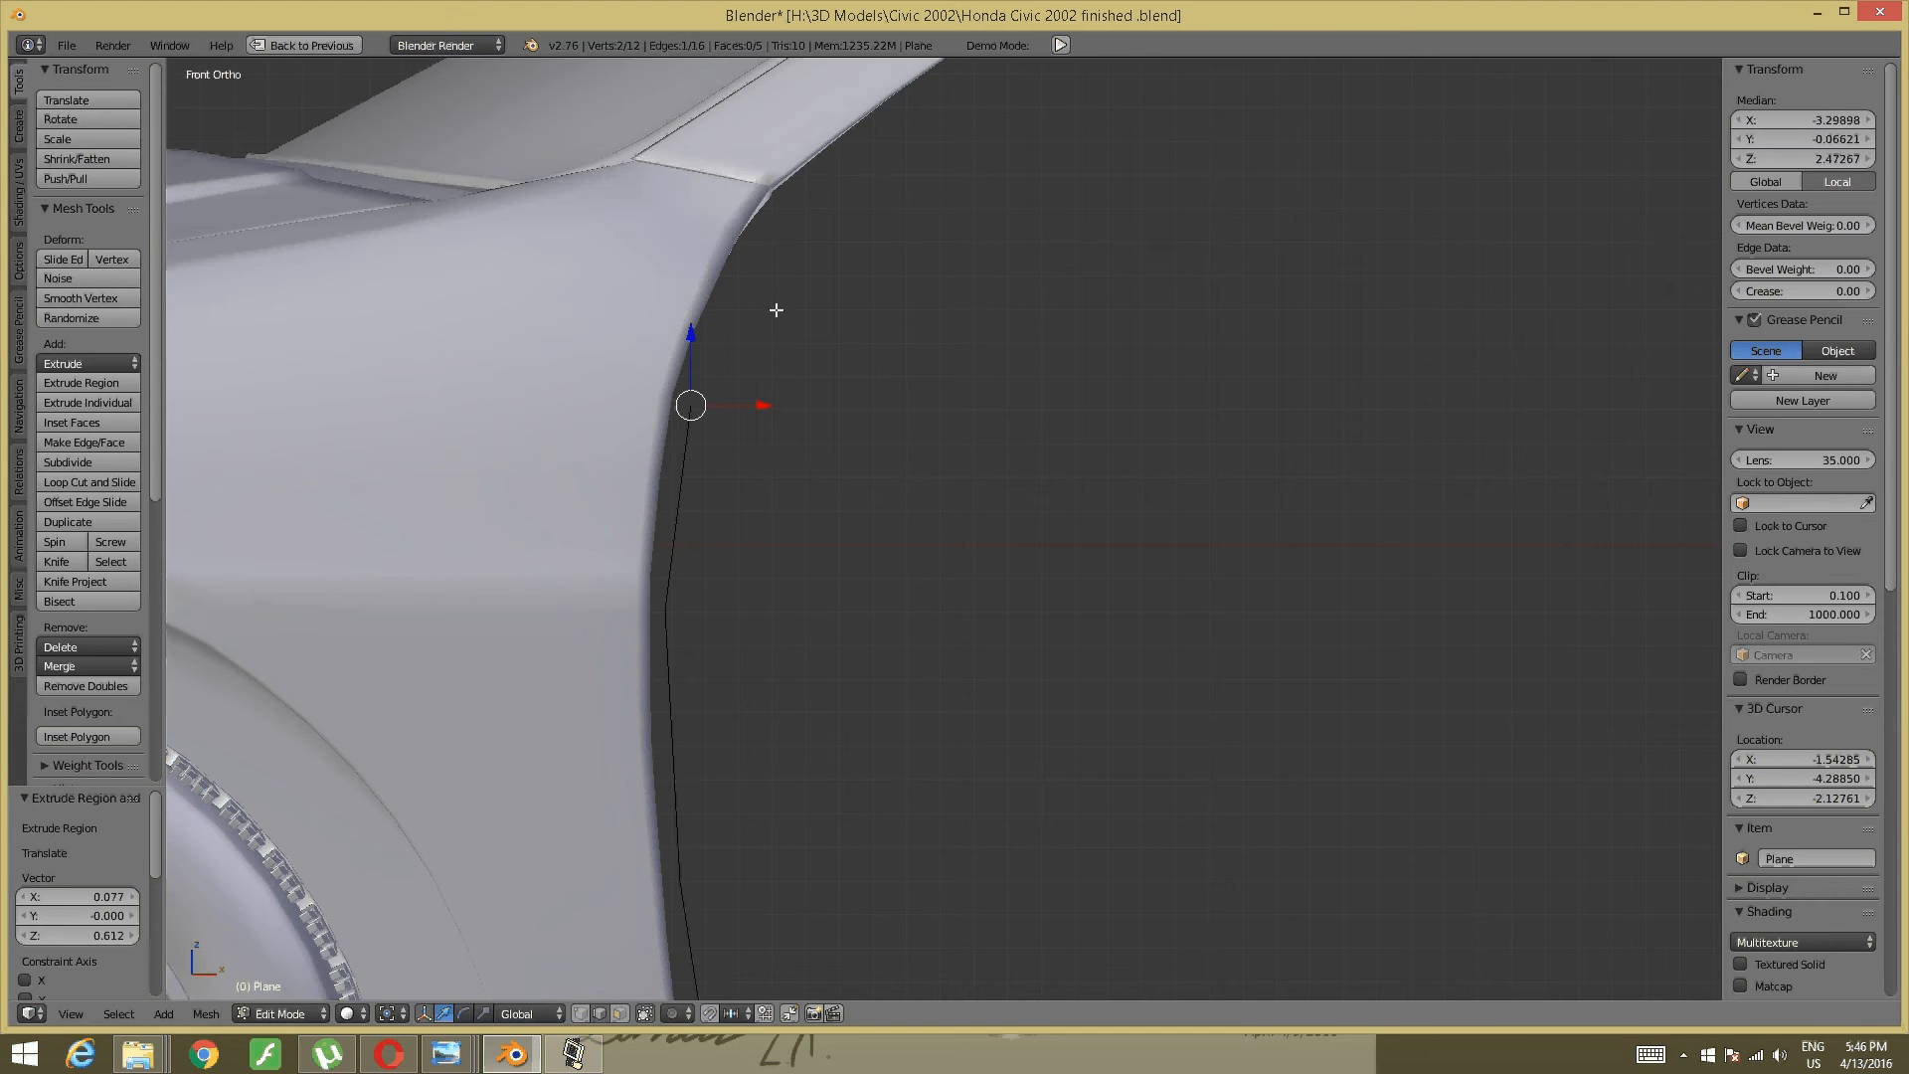
middle_click_drag(776, 307, 680, 519, "shift")
key("e")
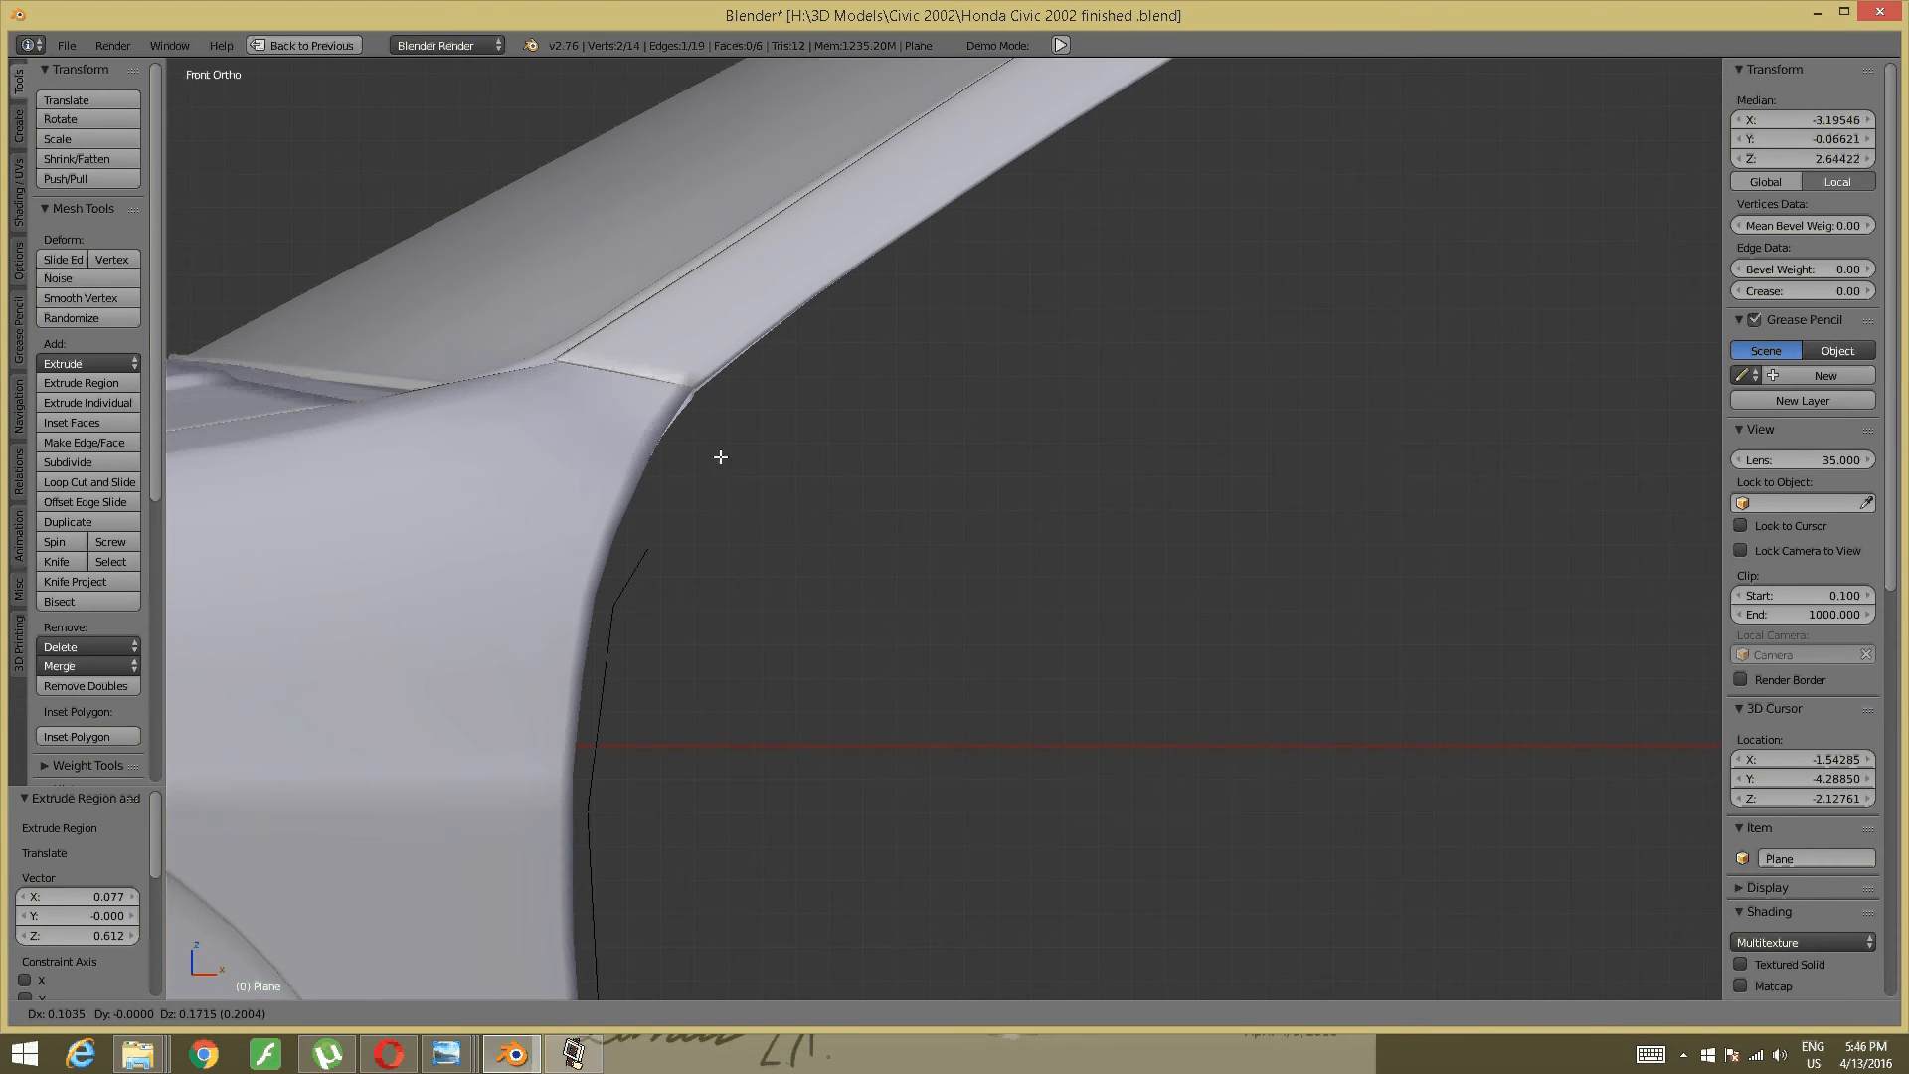
left_click(741, 371)
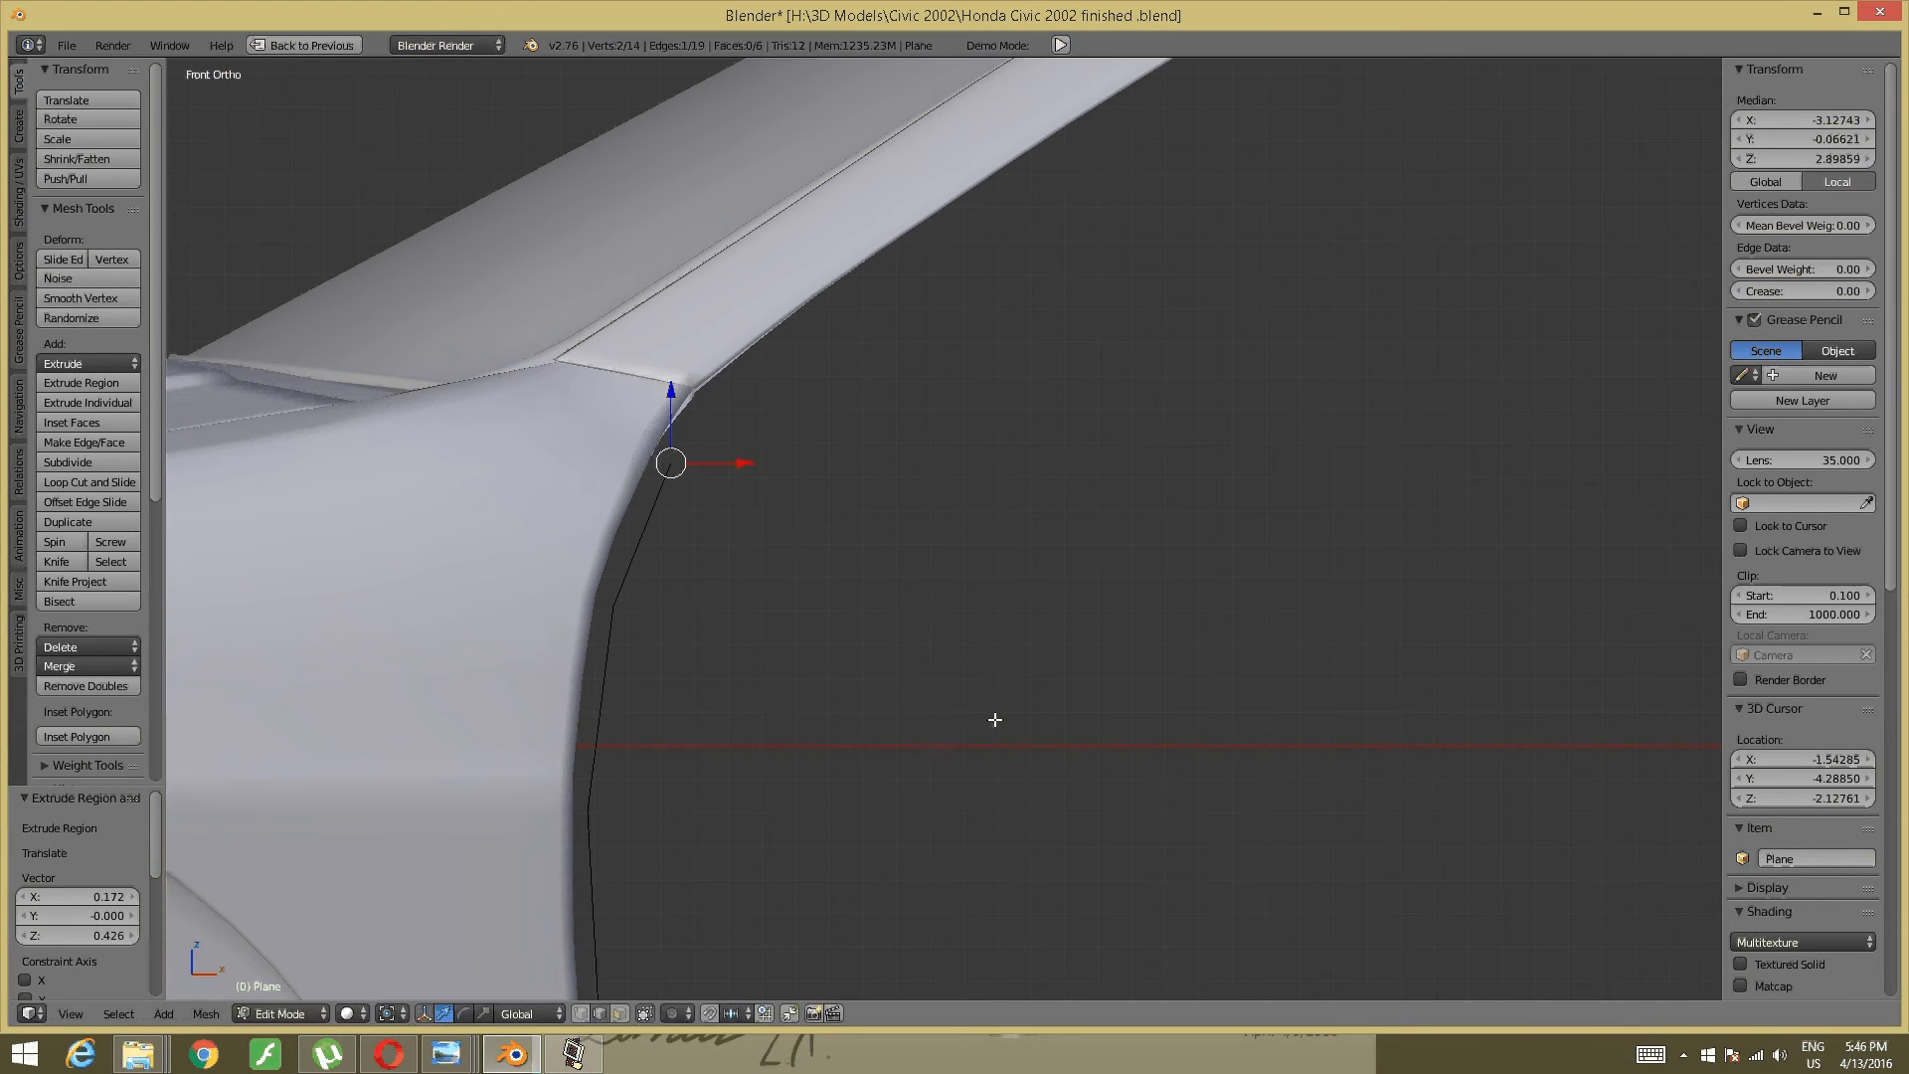
key("e")
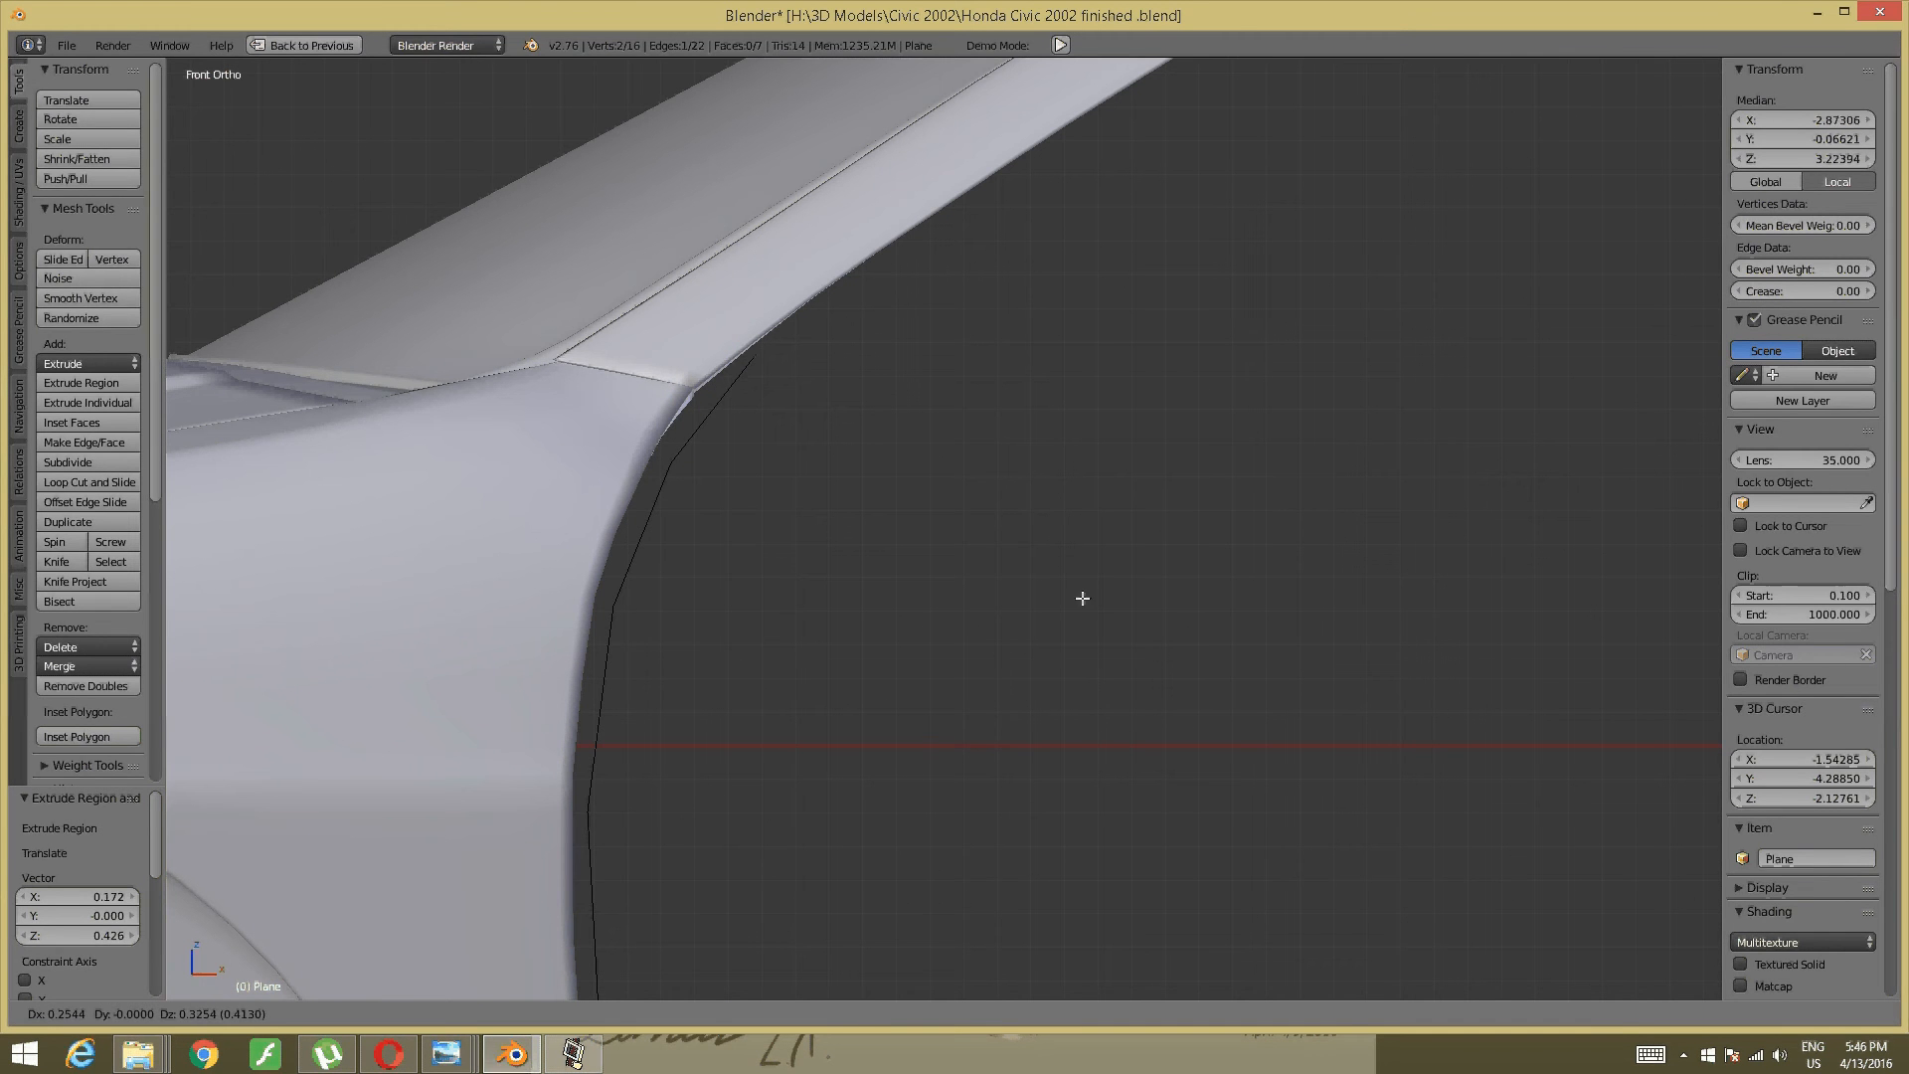
left_click(1060, 629)
middle_click_drag(1159, 384, 815, 601, "shift")
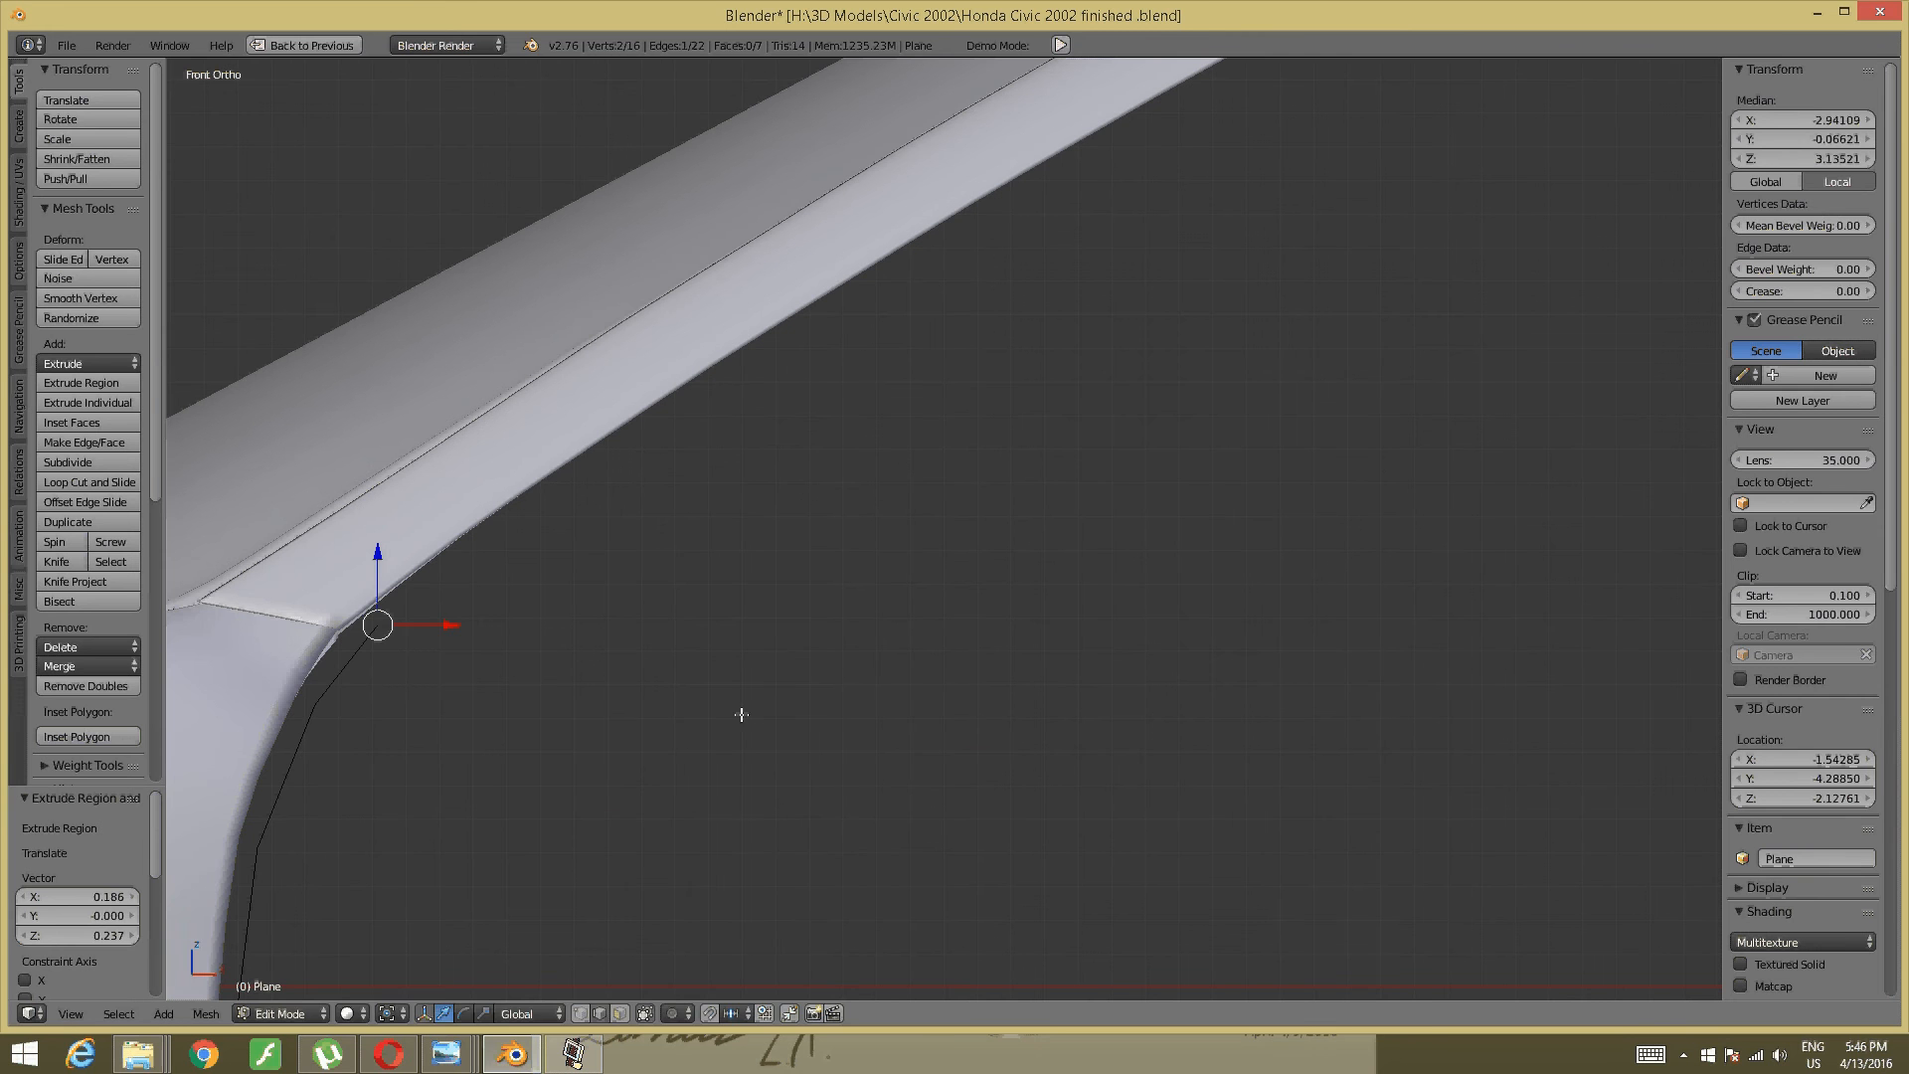
- Extrude three segments along the underside of the roof rail
key("e")
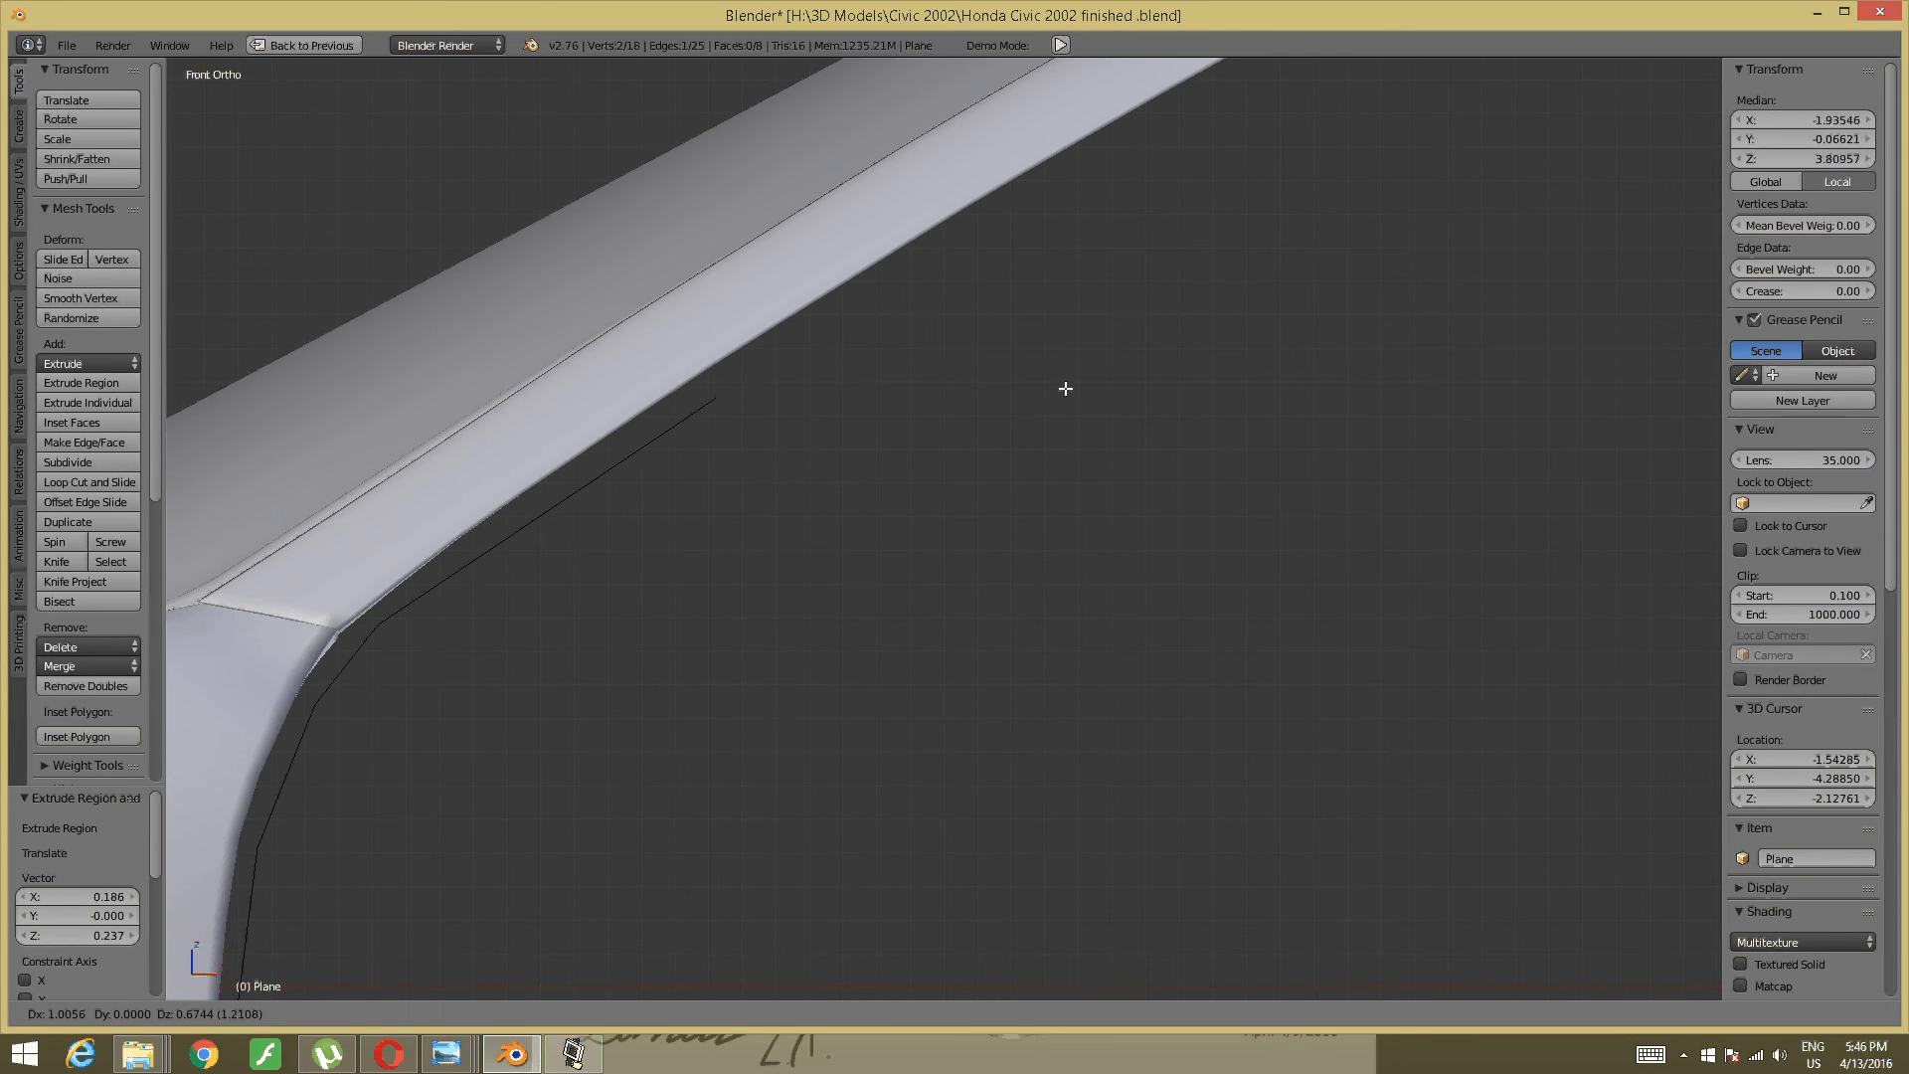
left_click(1065, 388)
middle_click_drag(1163, 319, 737, 515, "shift")
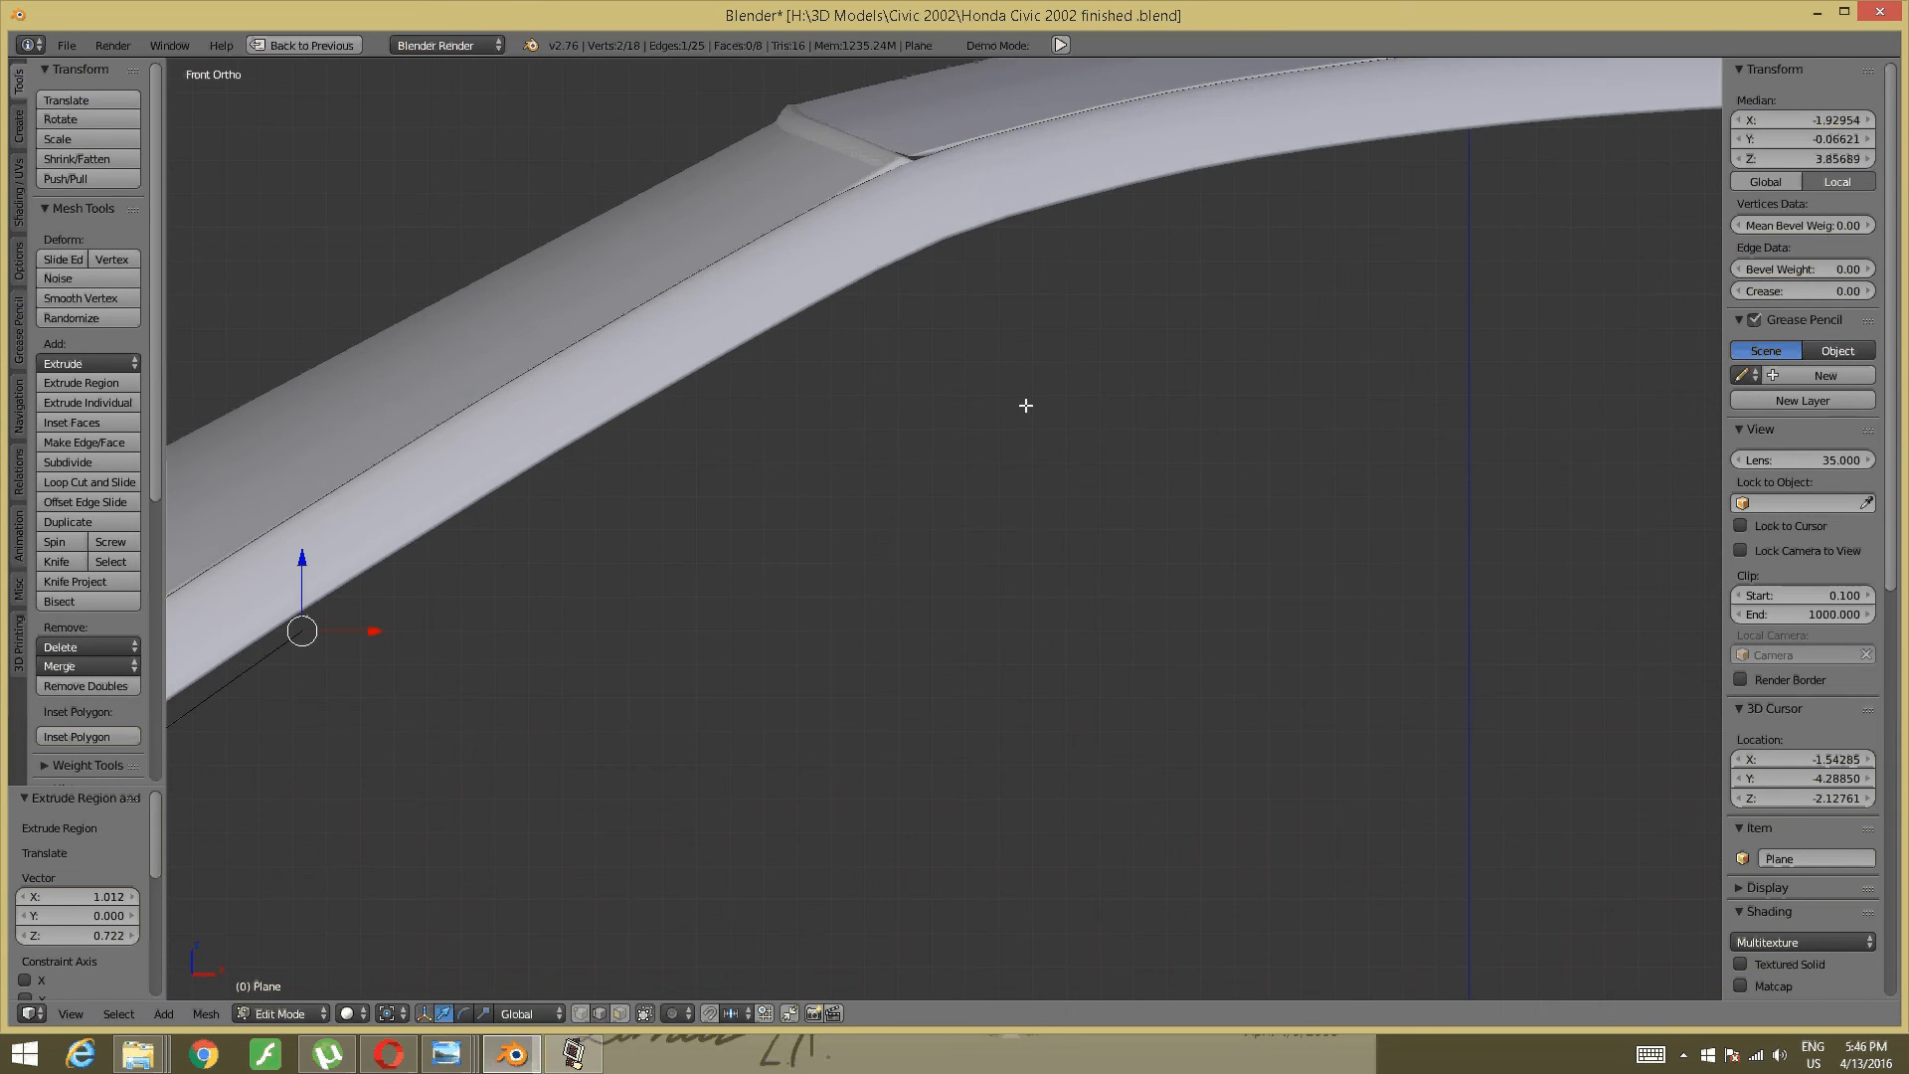
key("e")
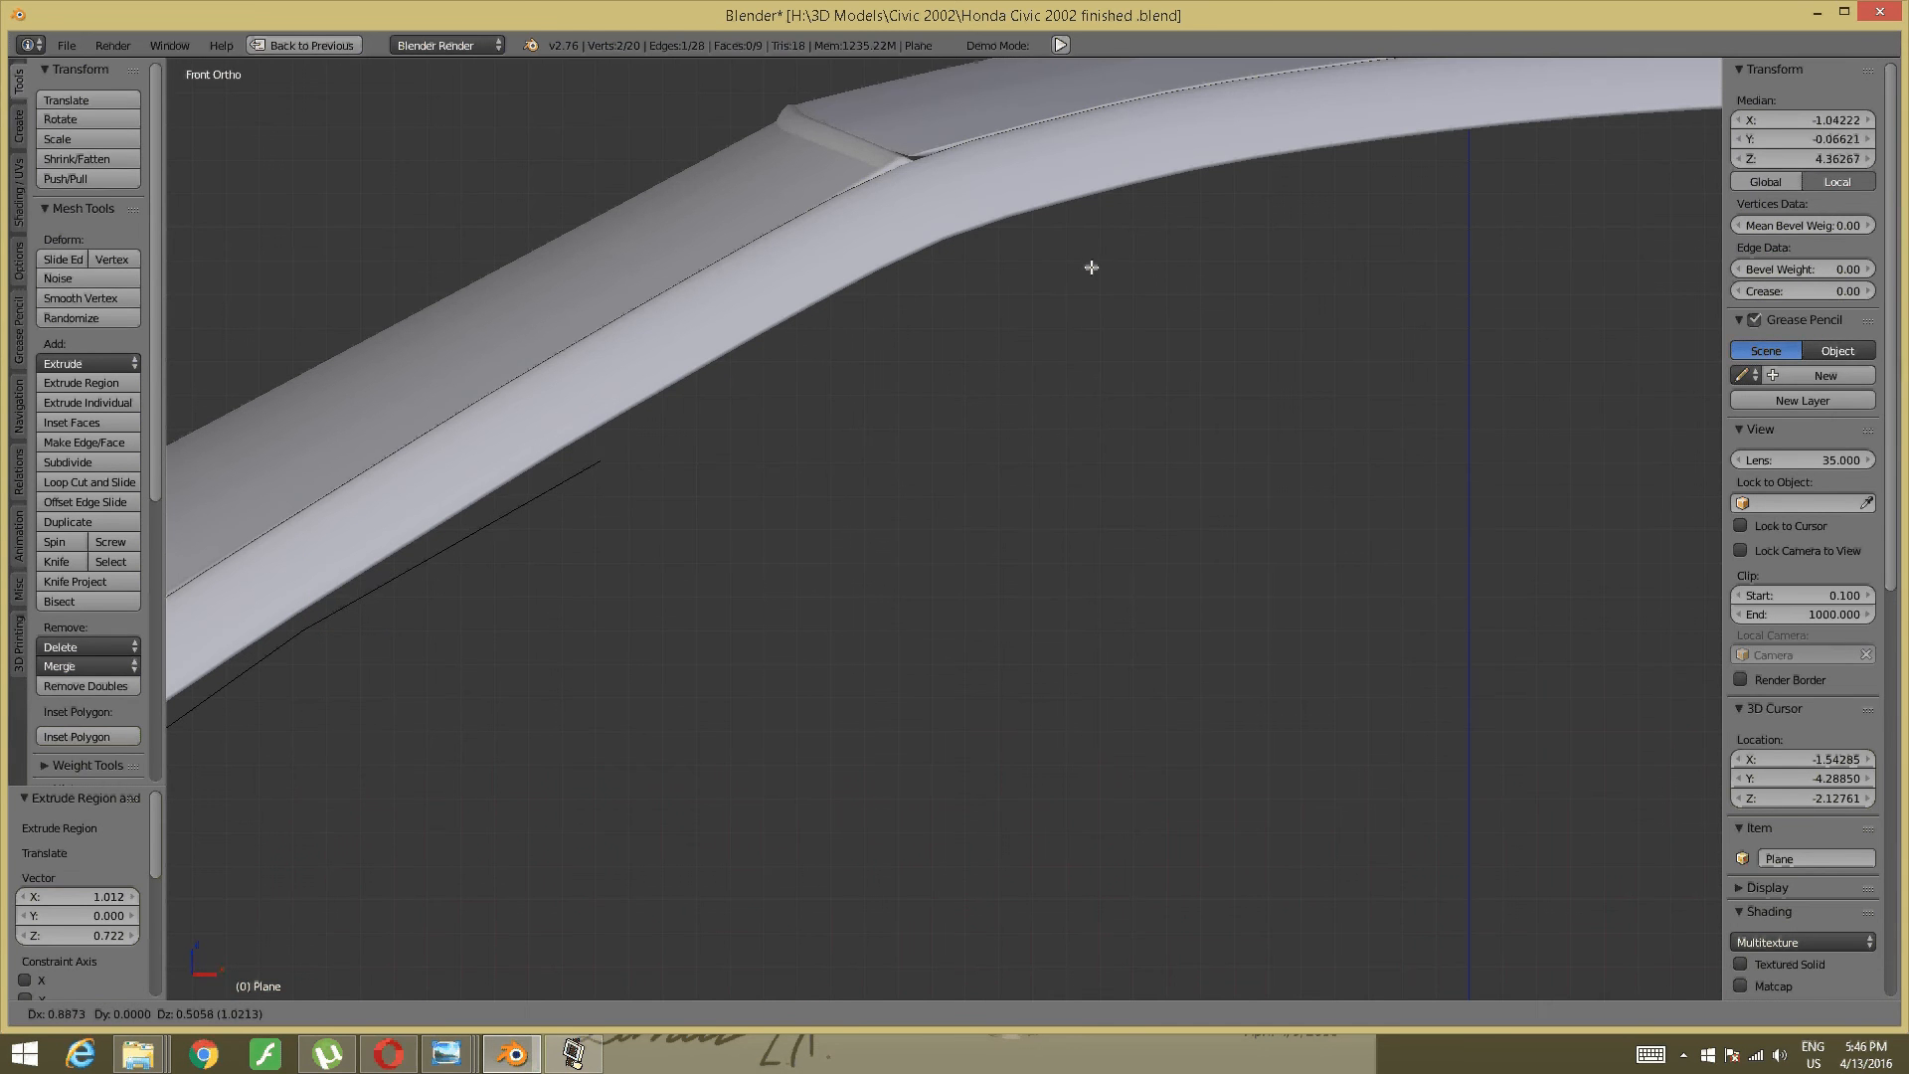
left_click(1085, 264)
middle_click_drag(1082, 265, 689, 382, "shift")
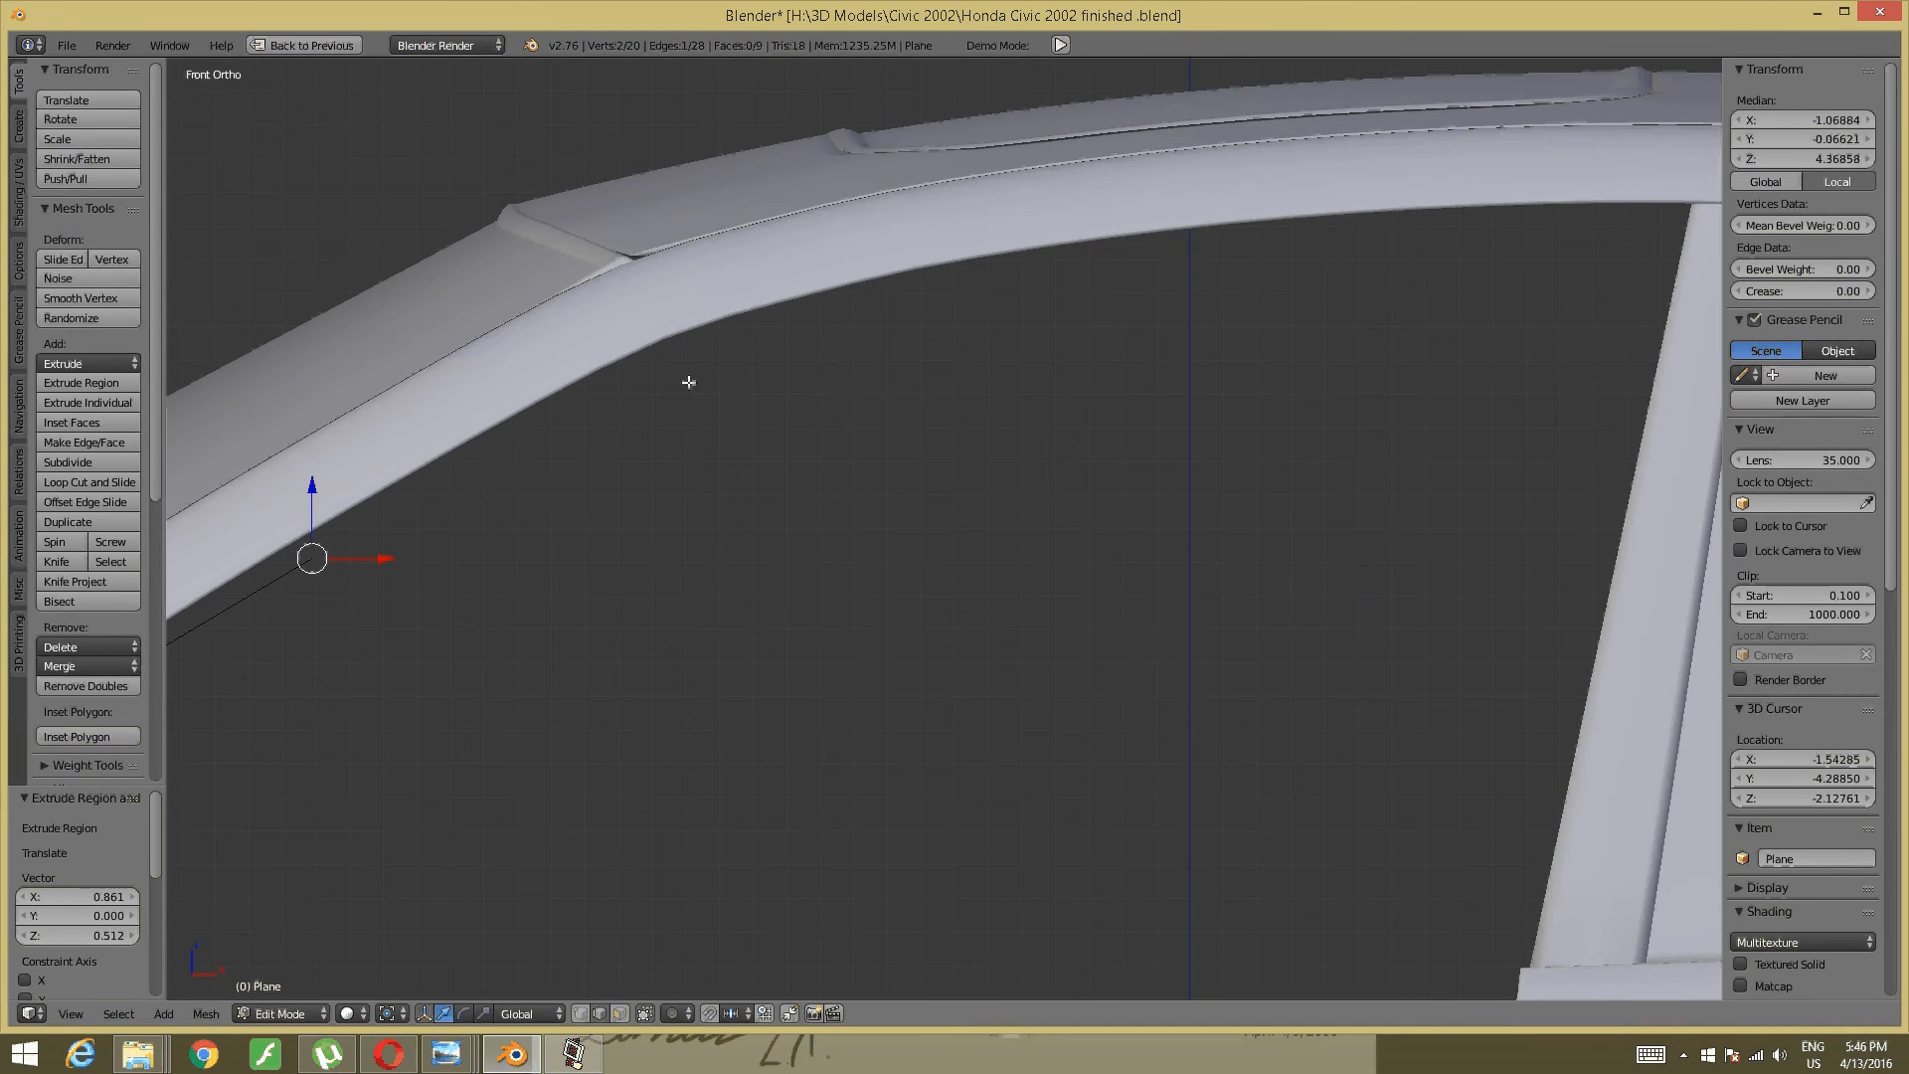
key("e")
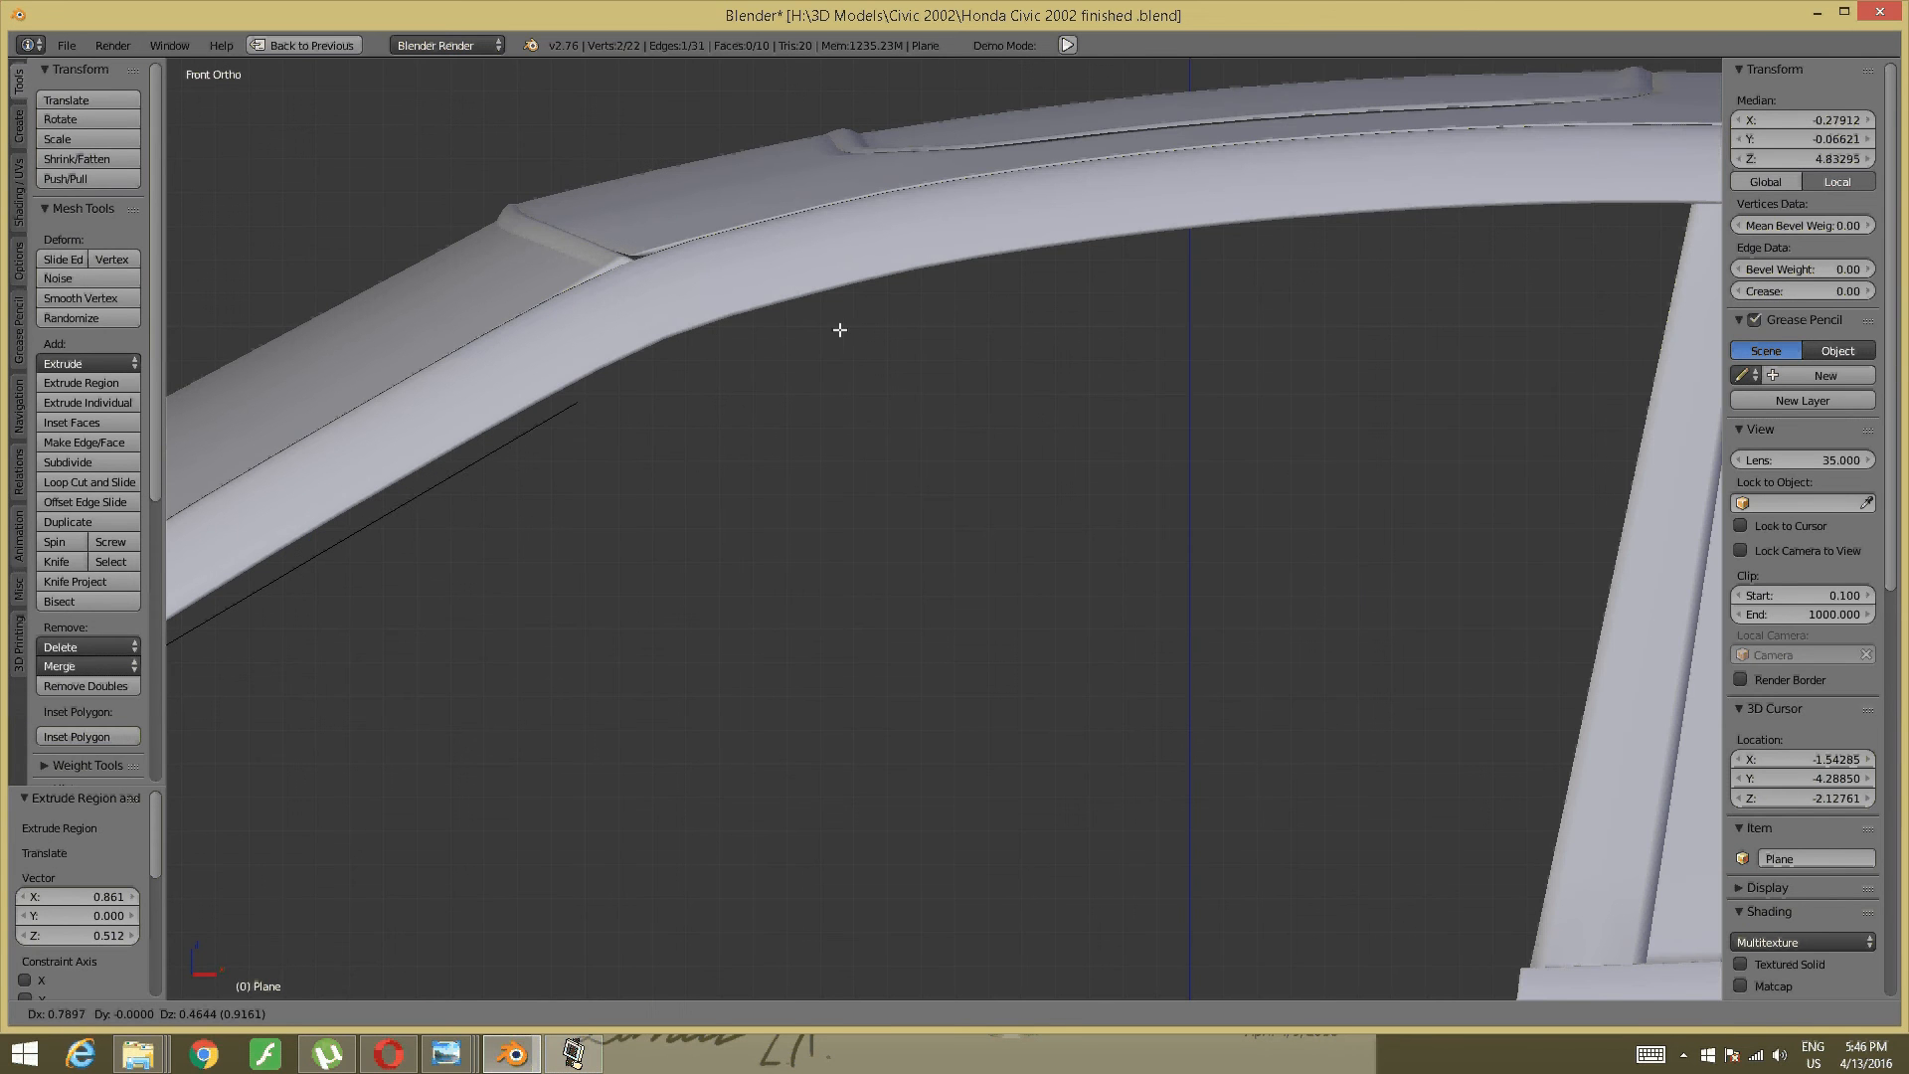
left_click(850, 329)
- Extrude five more segments along the roof curve to the rear corner of the door opening
key("e")
left_click(784, 249)
key("e")
left_click(1037, 278)
key("e")
left_click(1086, 350)
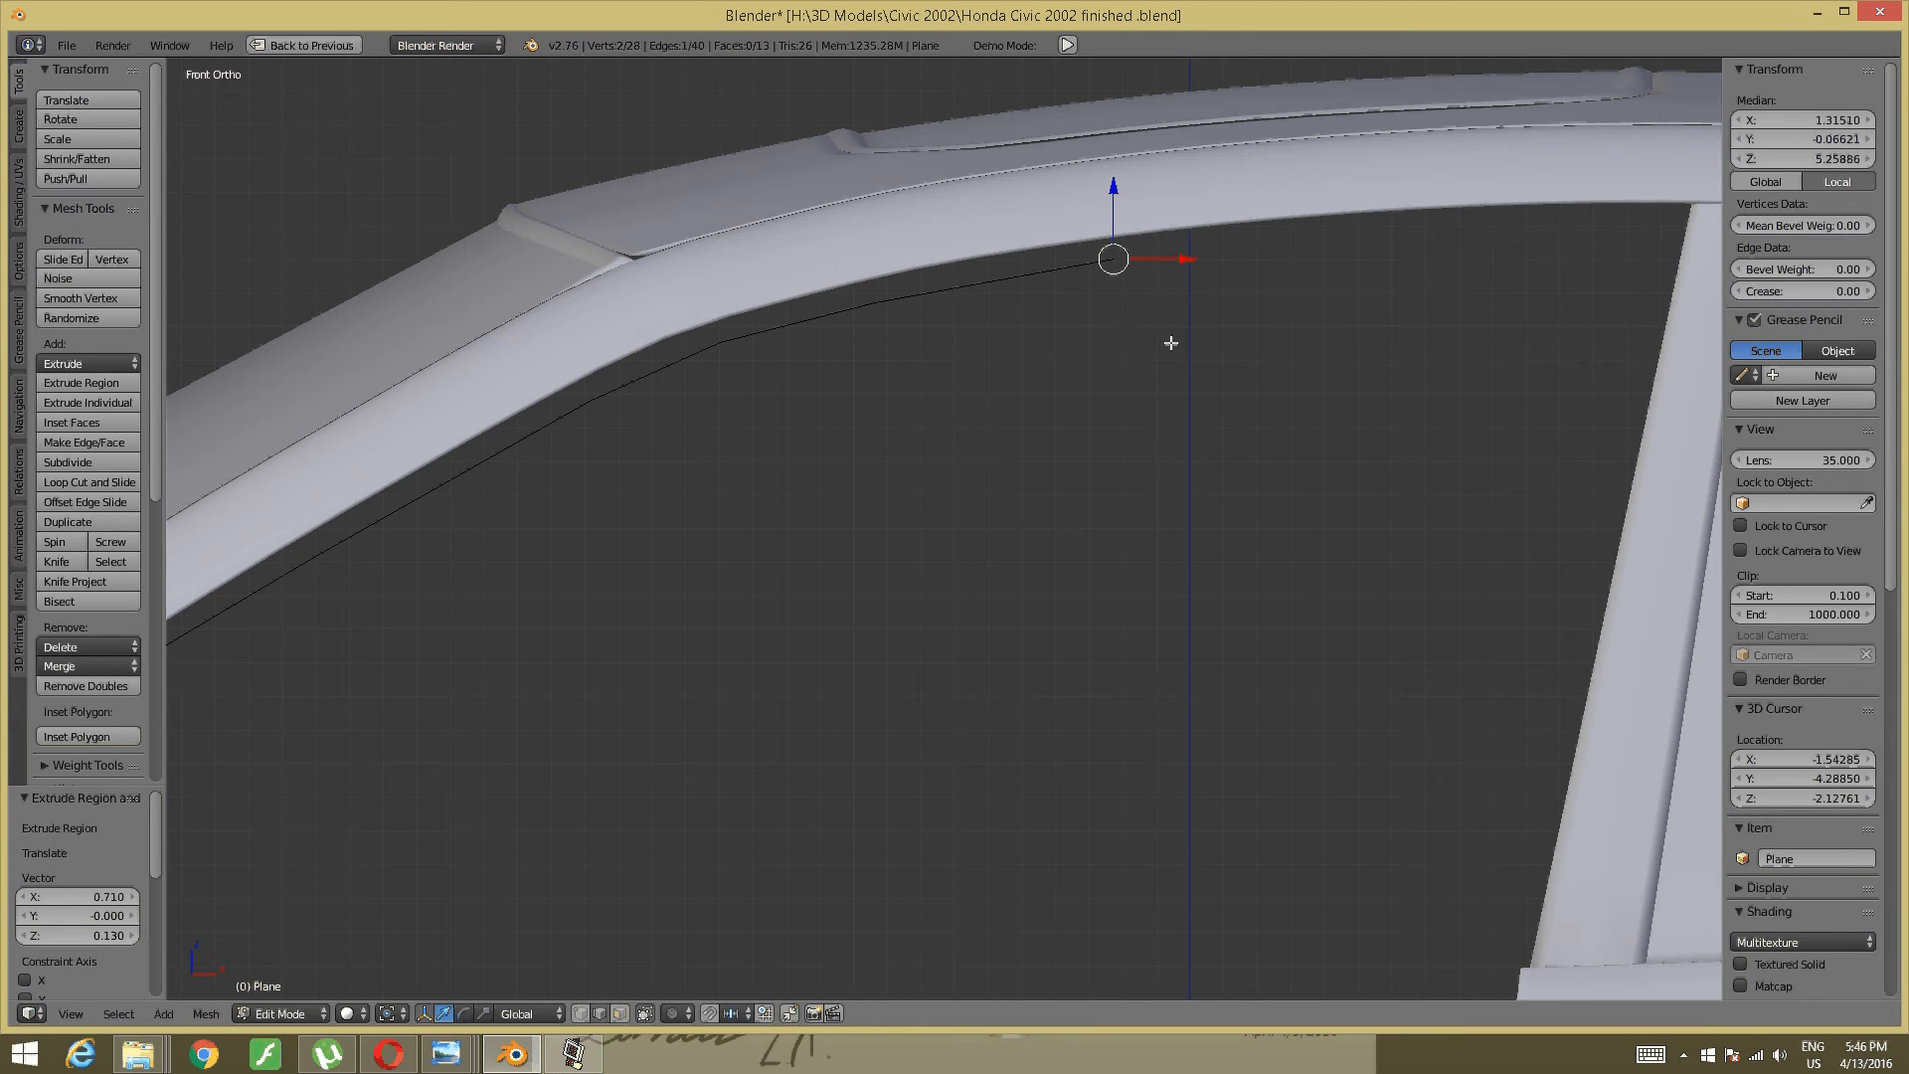
key("e")
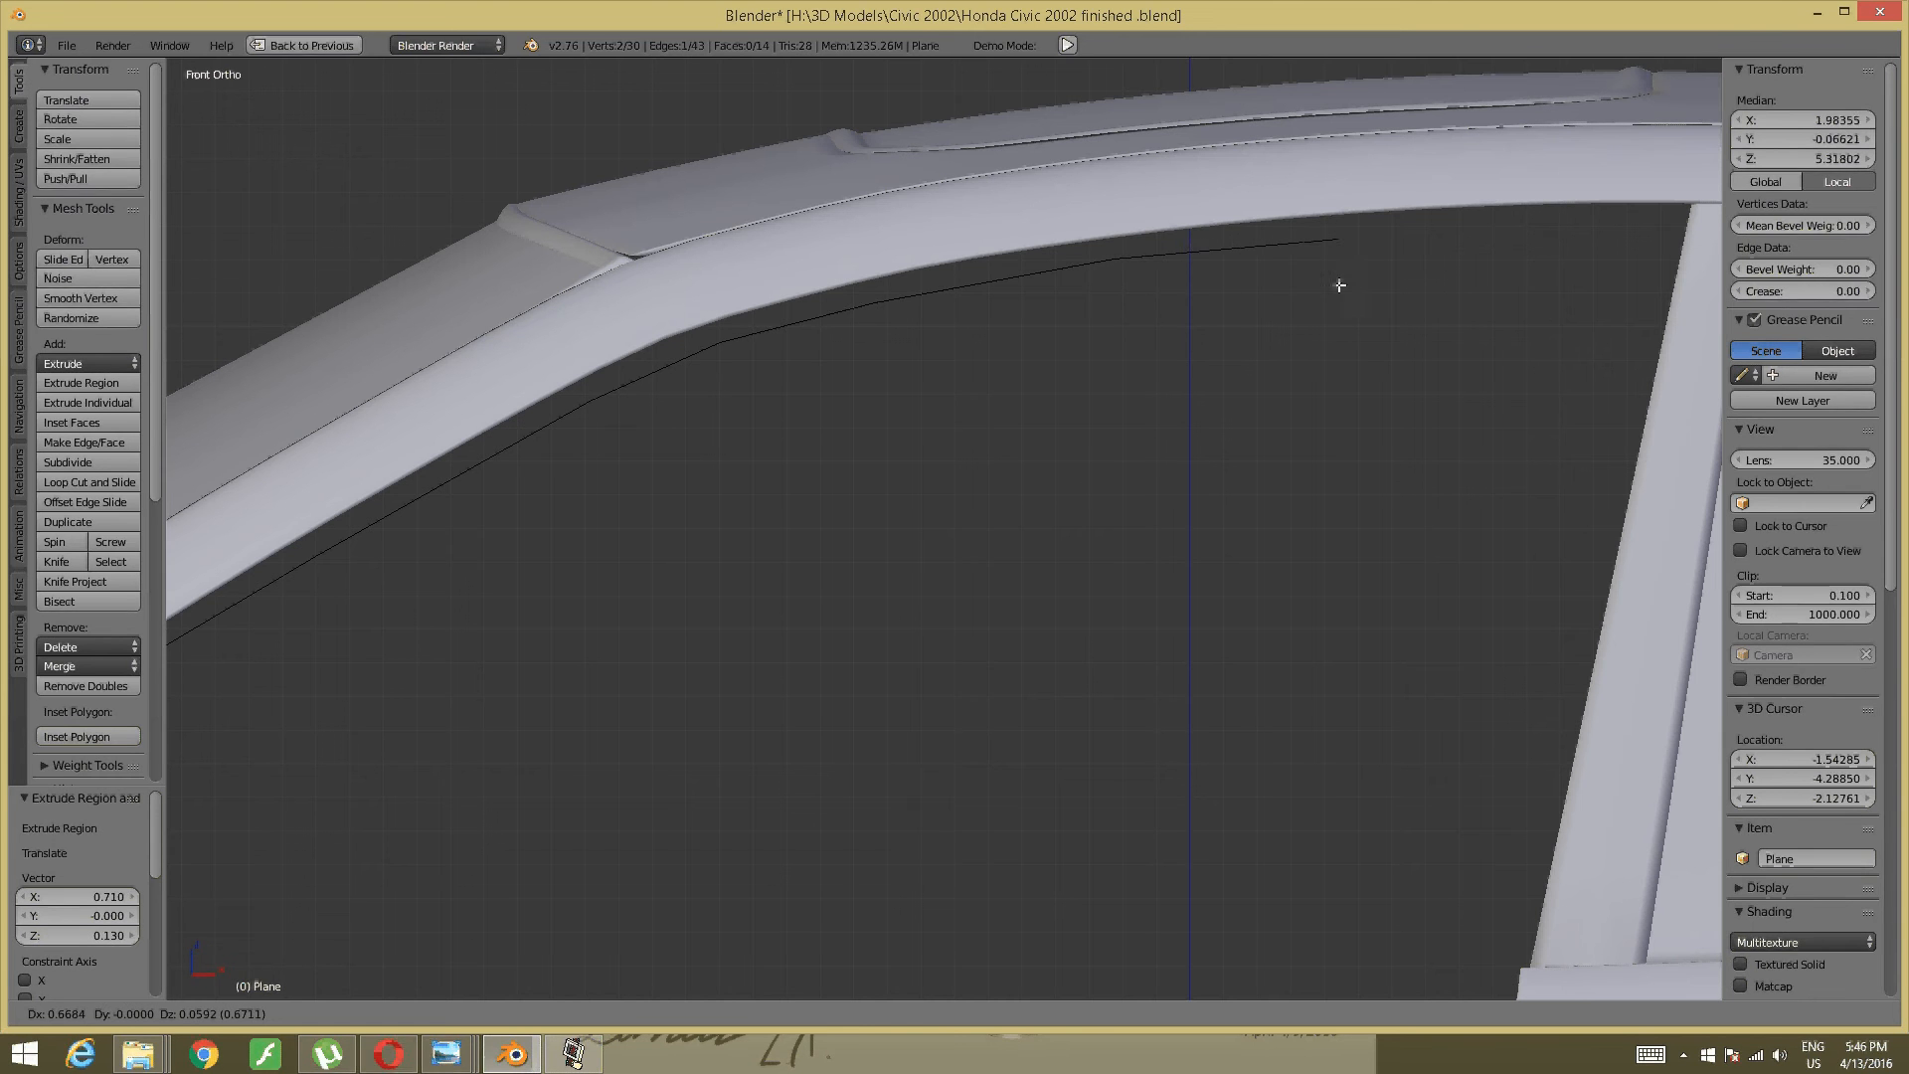
left_click(1385, 279)
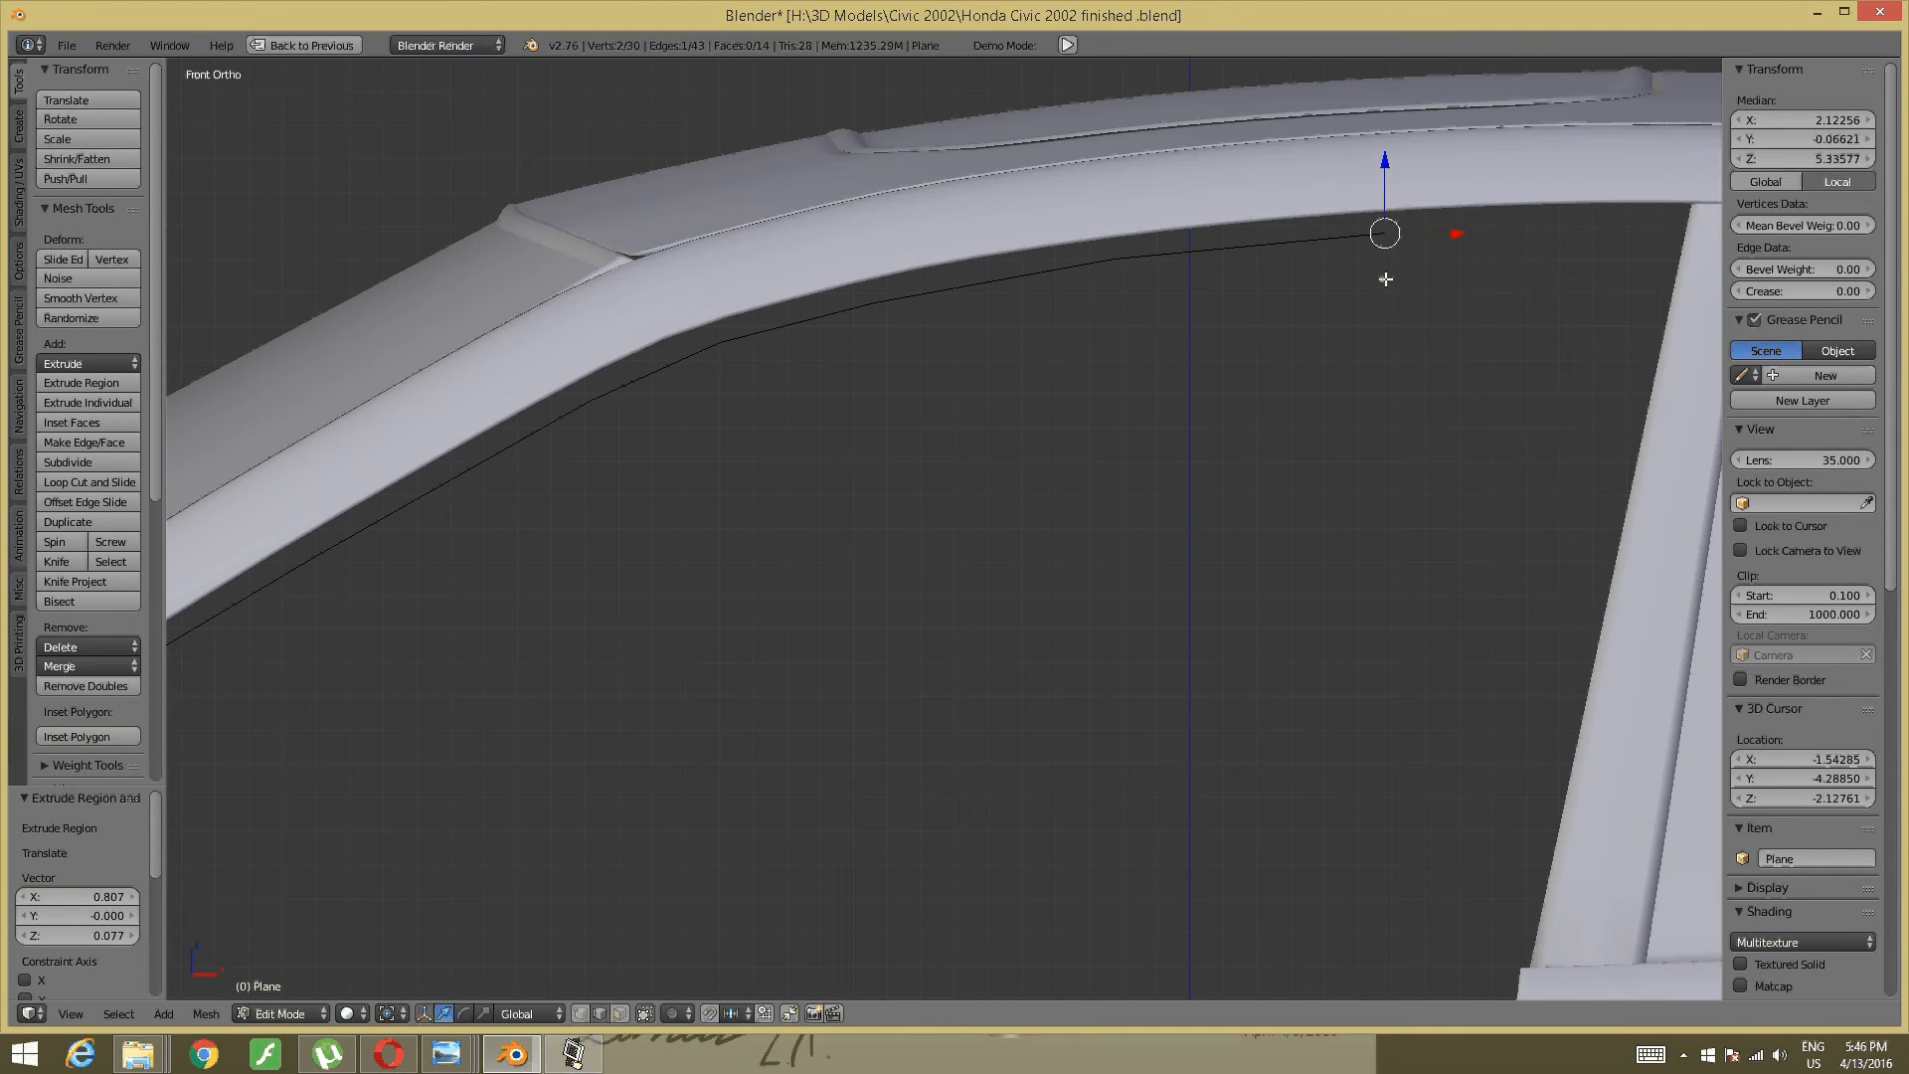
key("e")
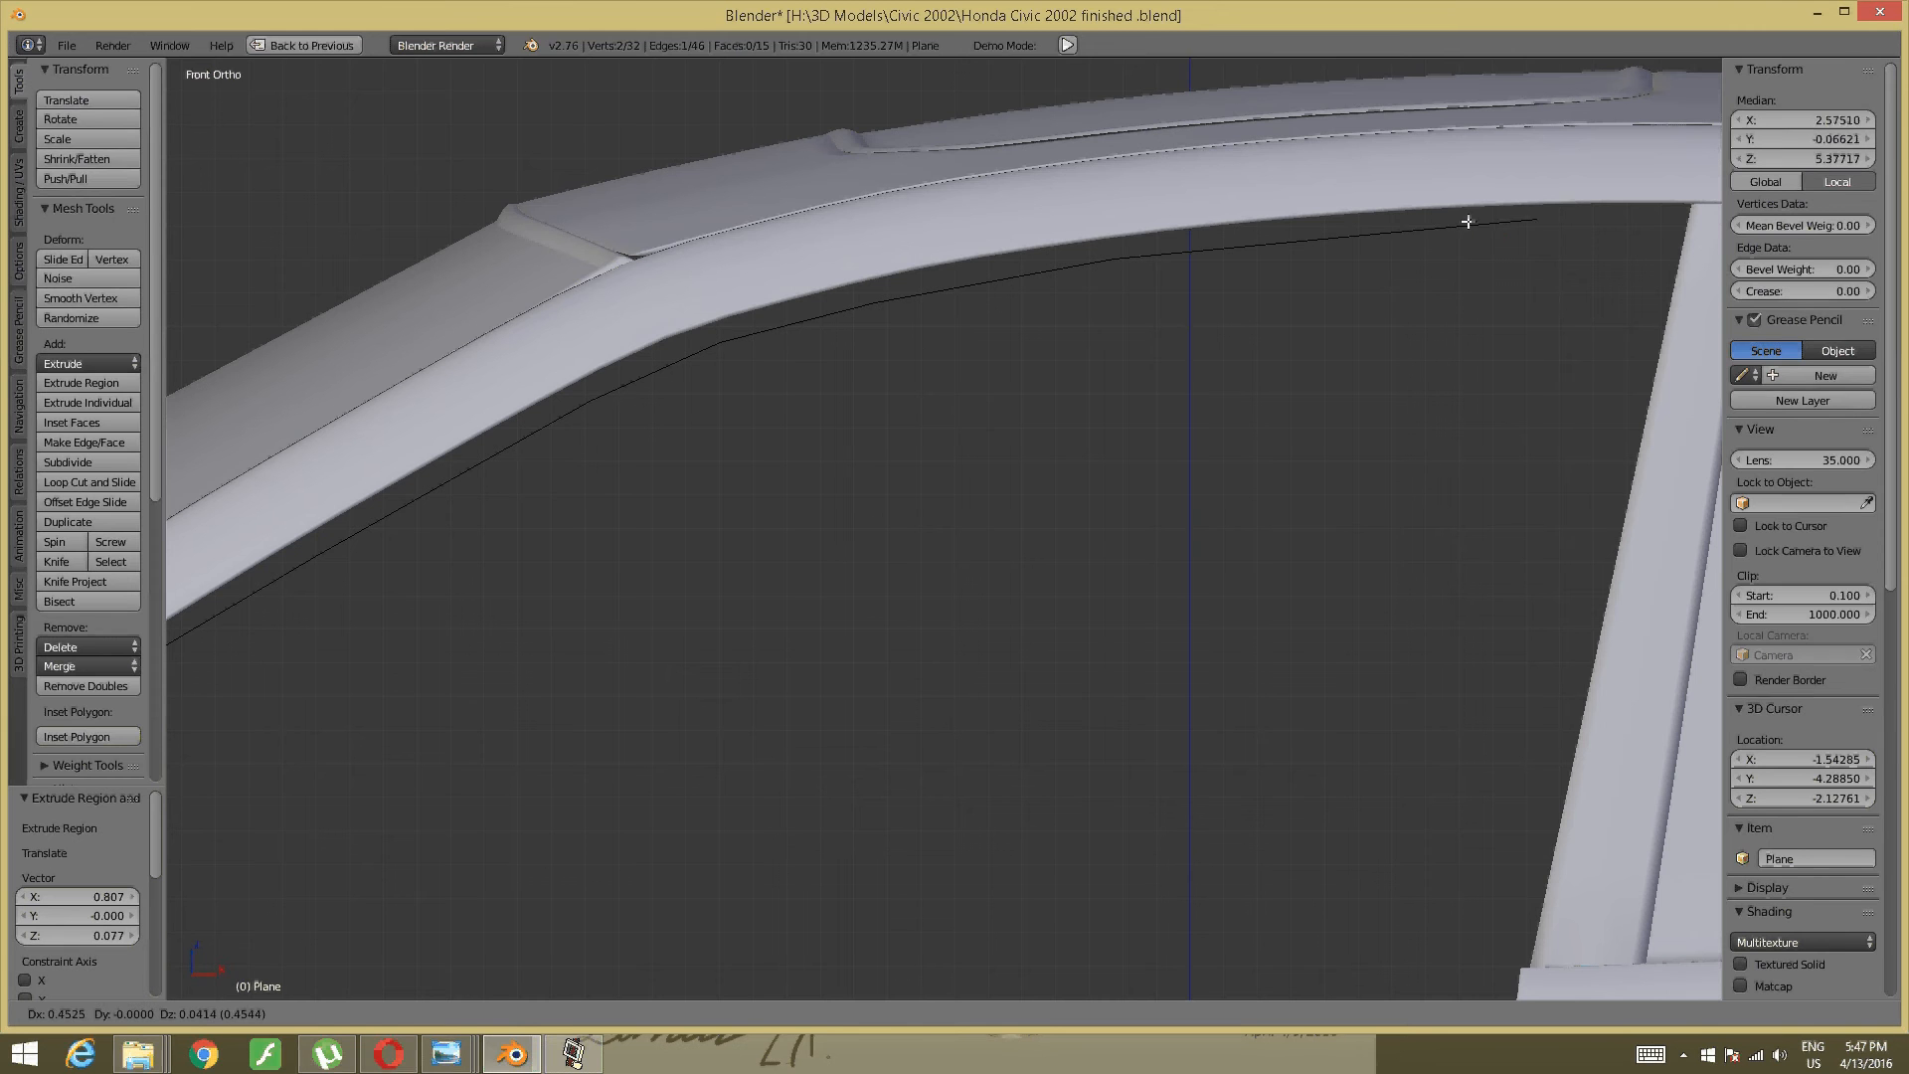
left_click(1590, 231)
- From a low side view, push the strip's horizontal edge outward along Y
scroll(1471, 298, "down", 4)
middle_click_drag(1255, 343, 1388, 437)
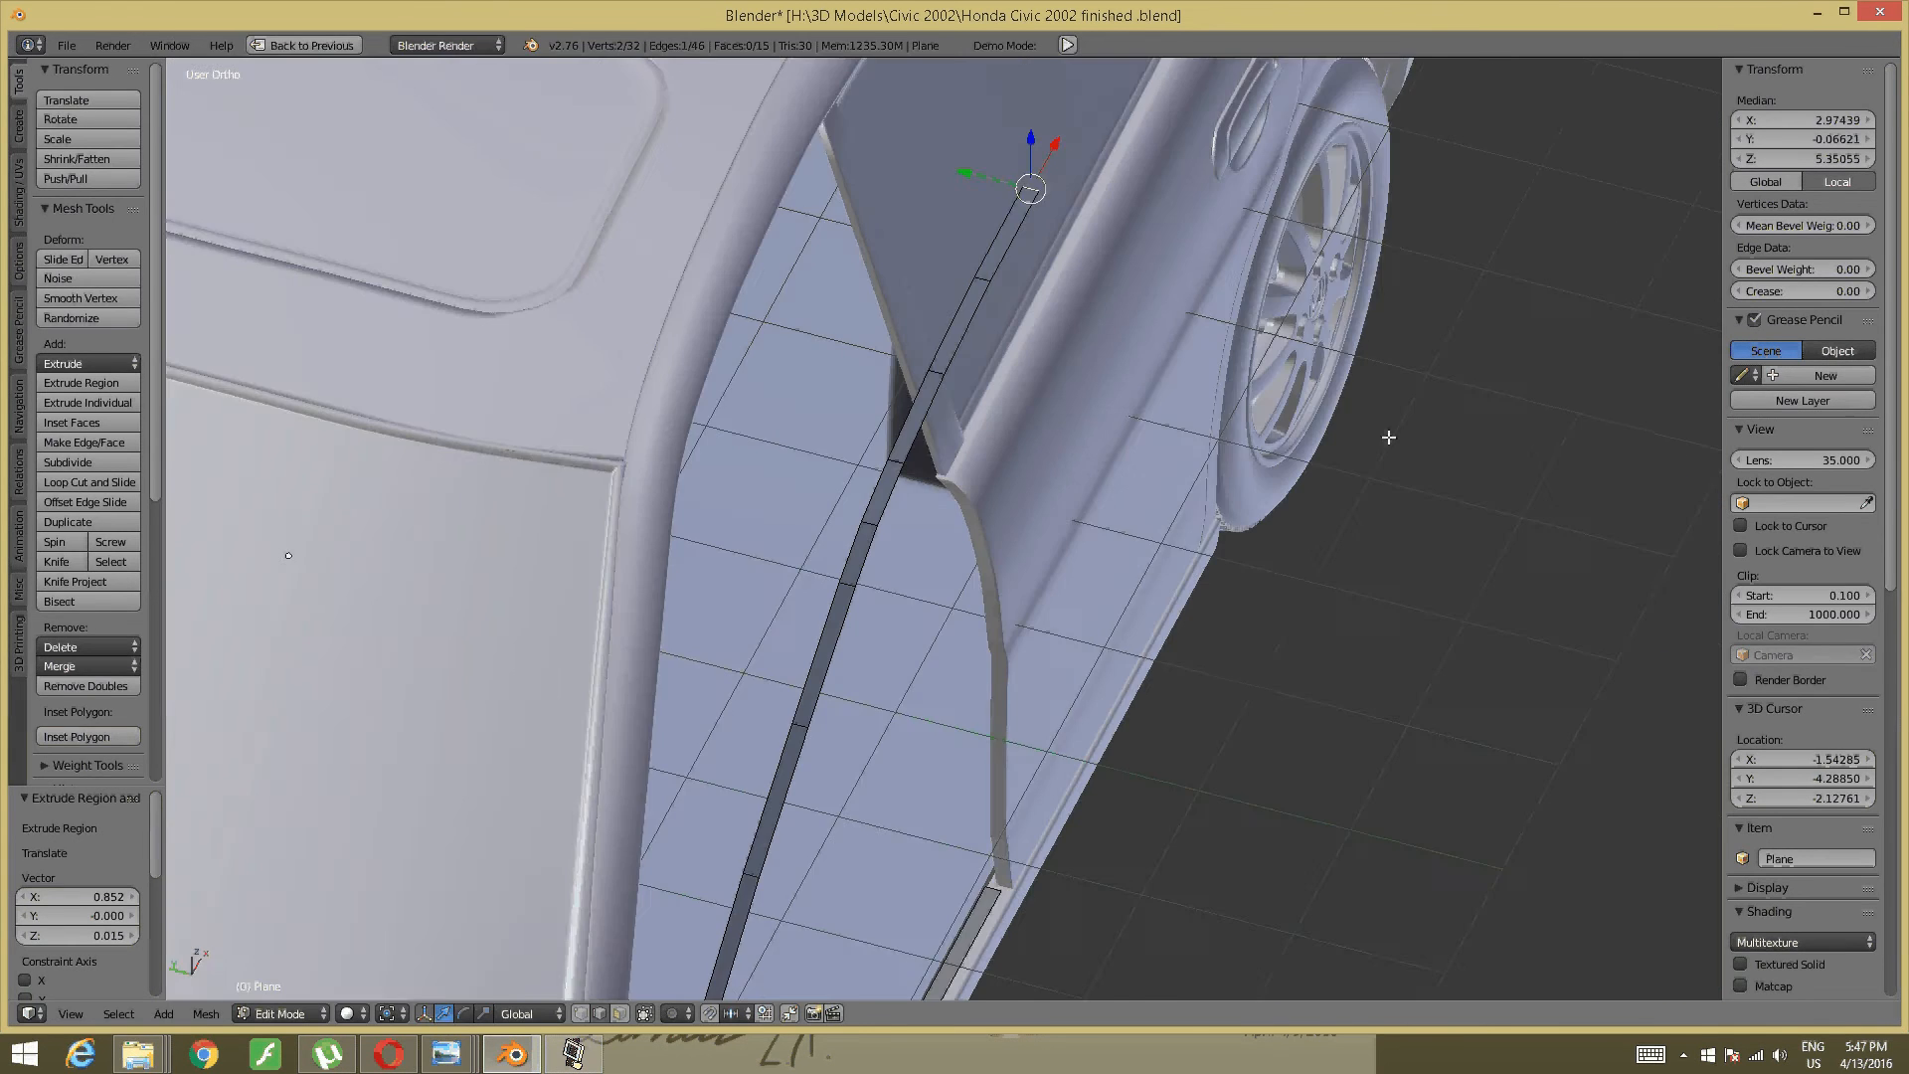
scroll(1389, 438, "up", 5)
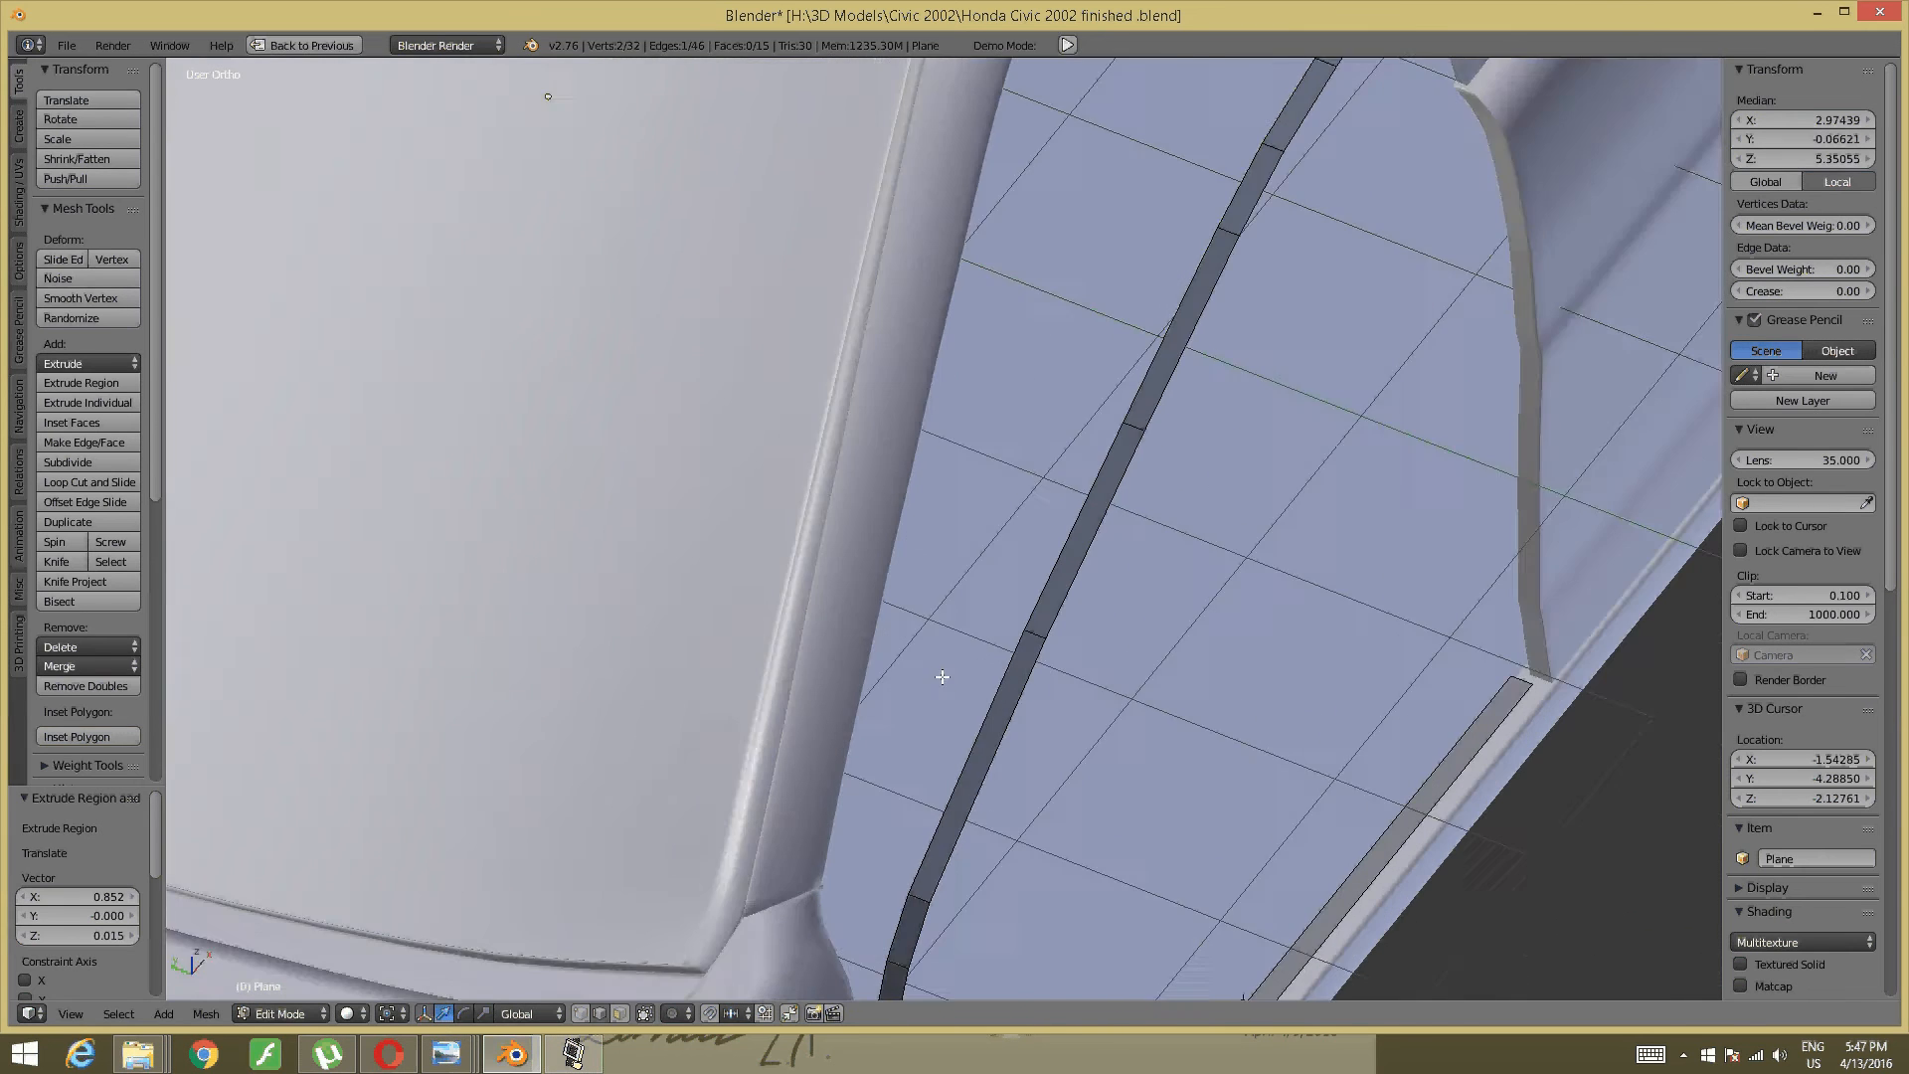
middle_click_drag(942, 677, 982, 507, "shift")
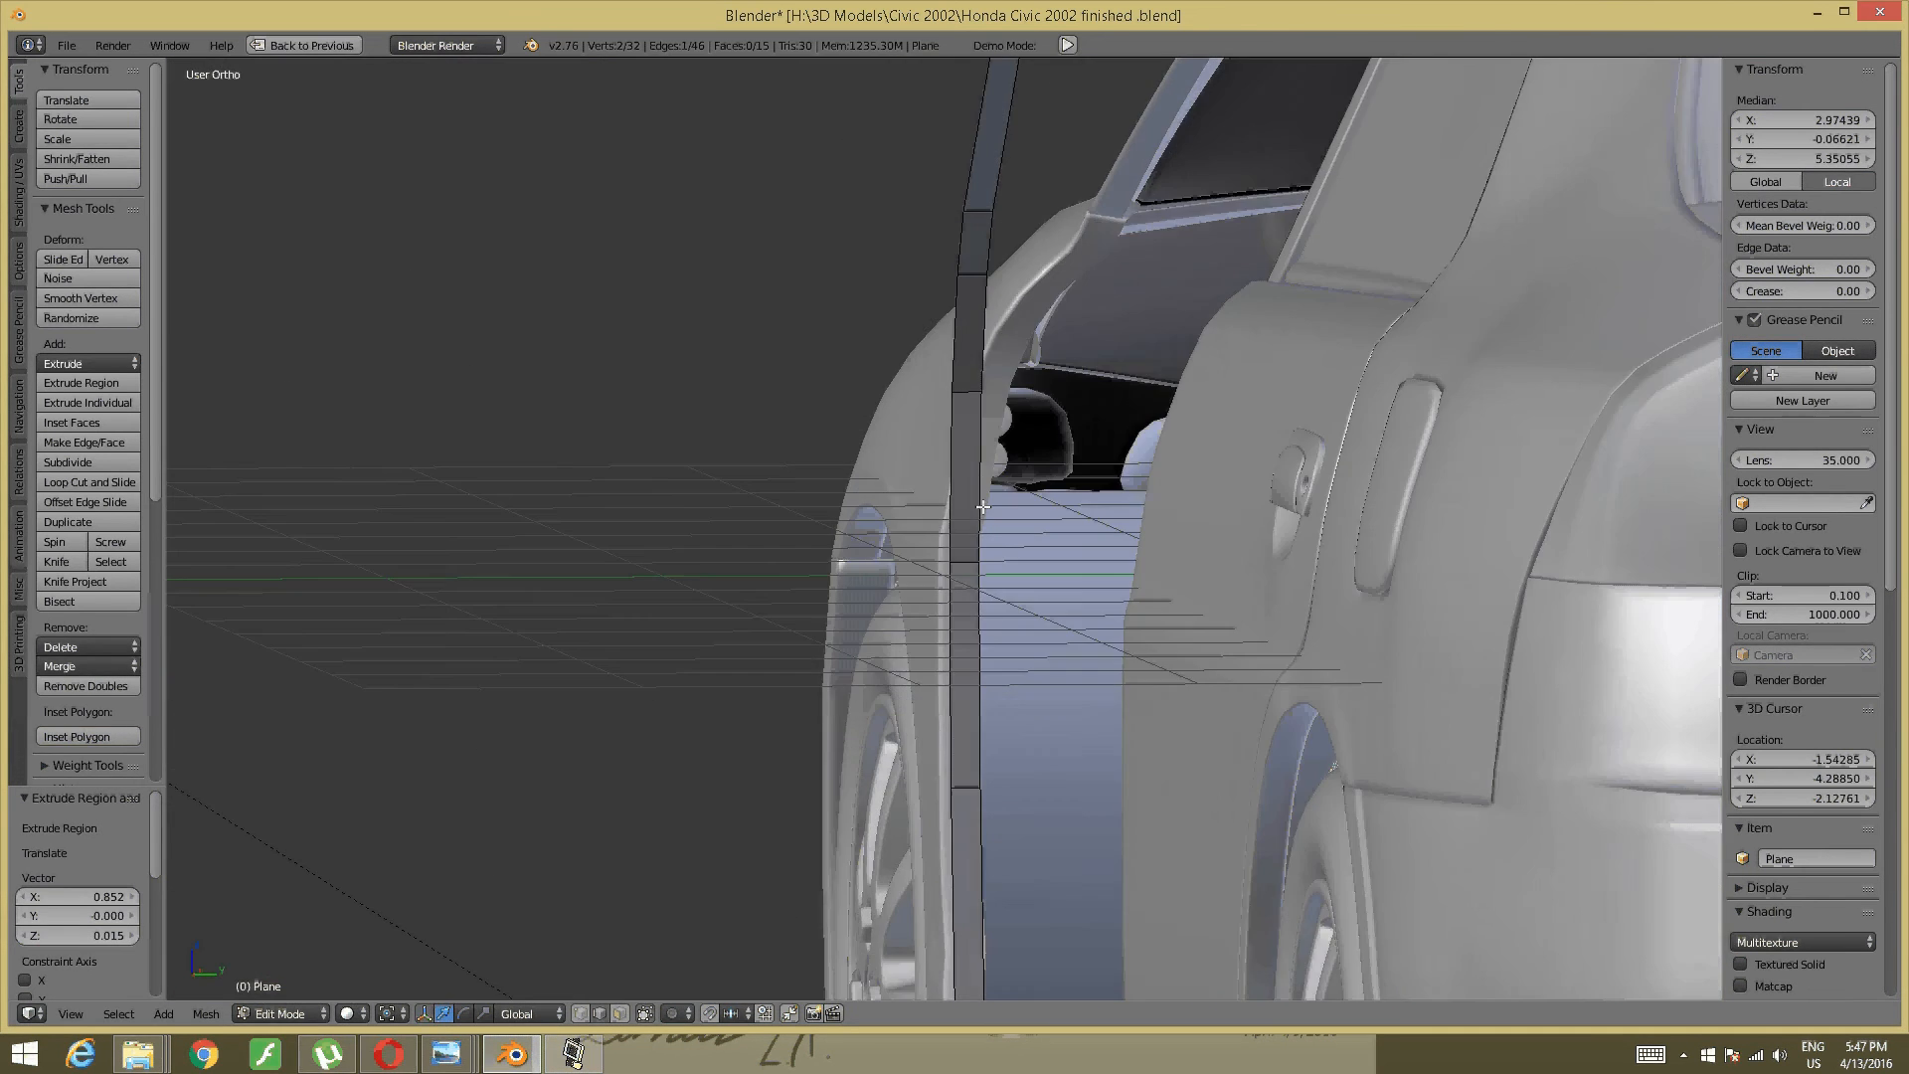
scroll(979, 463, "up", 1)
scroll(964, 457, "up", 1)
key("a")
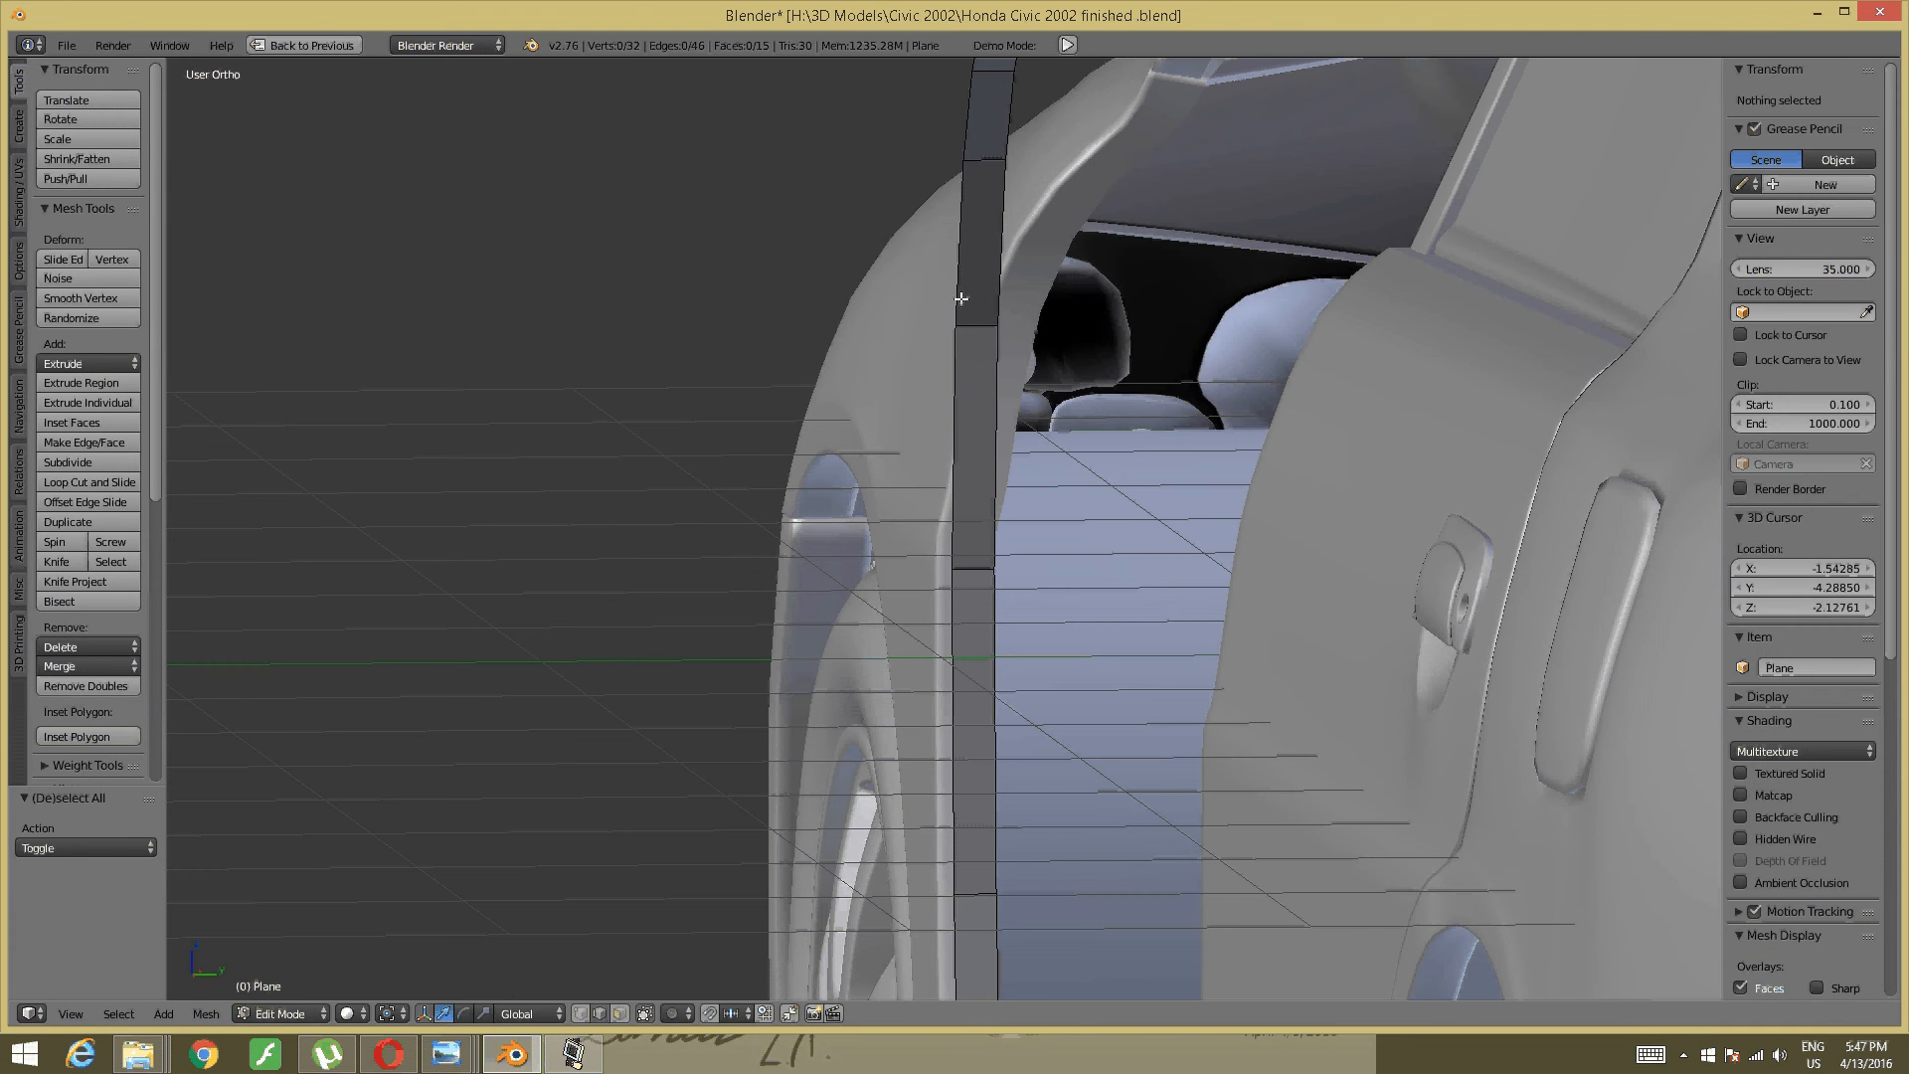
right_click(973, 303)
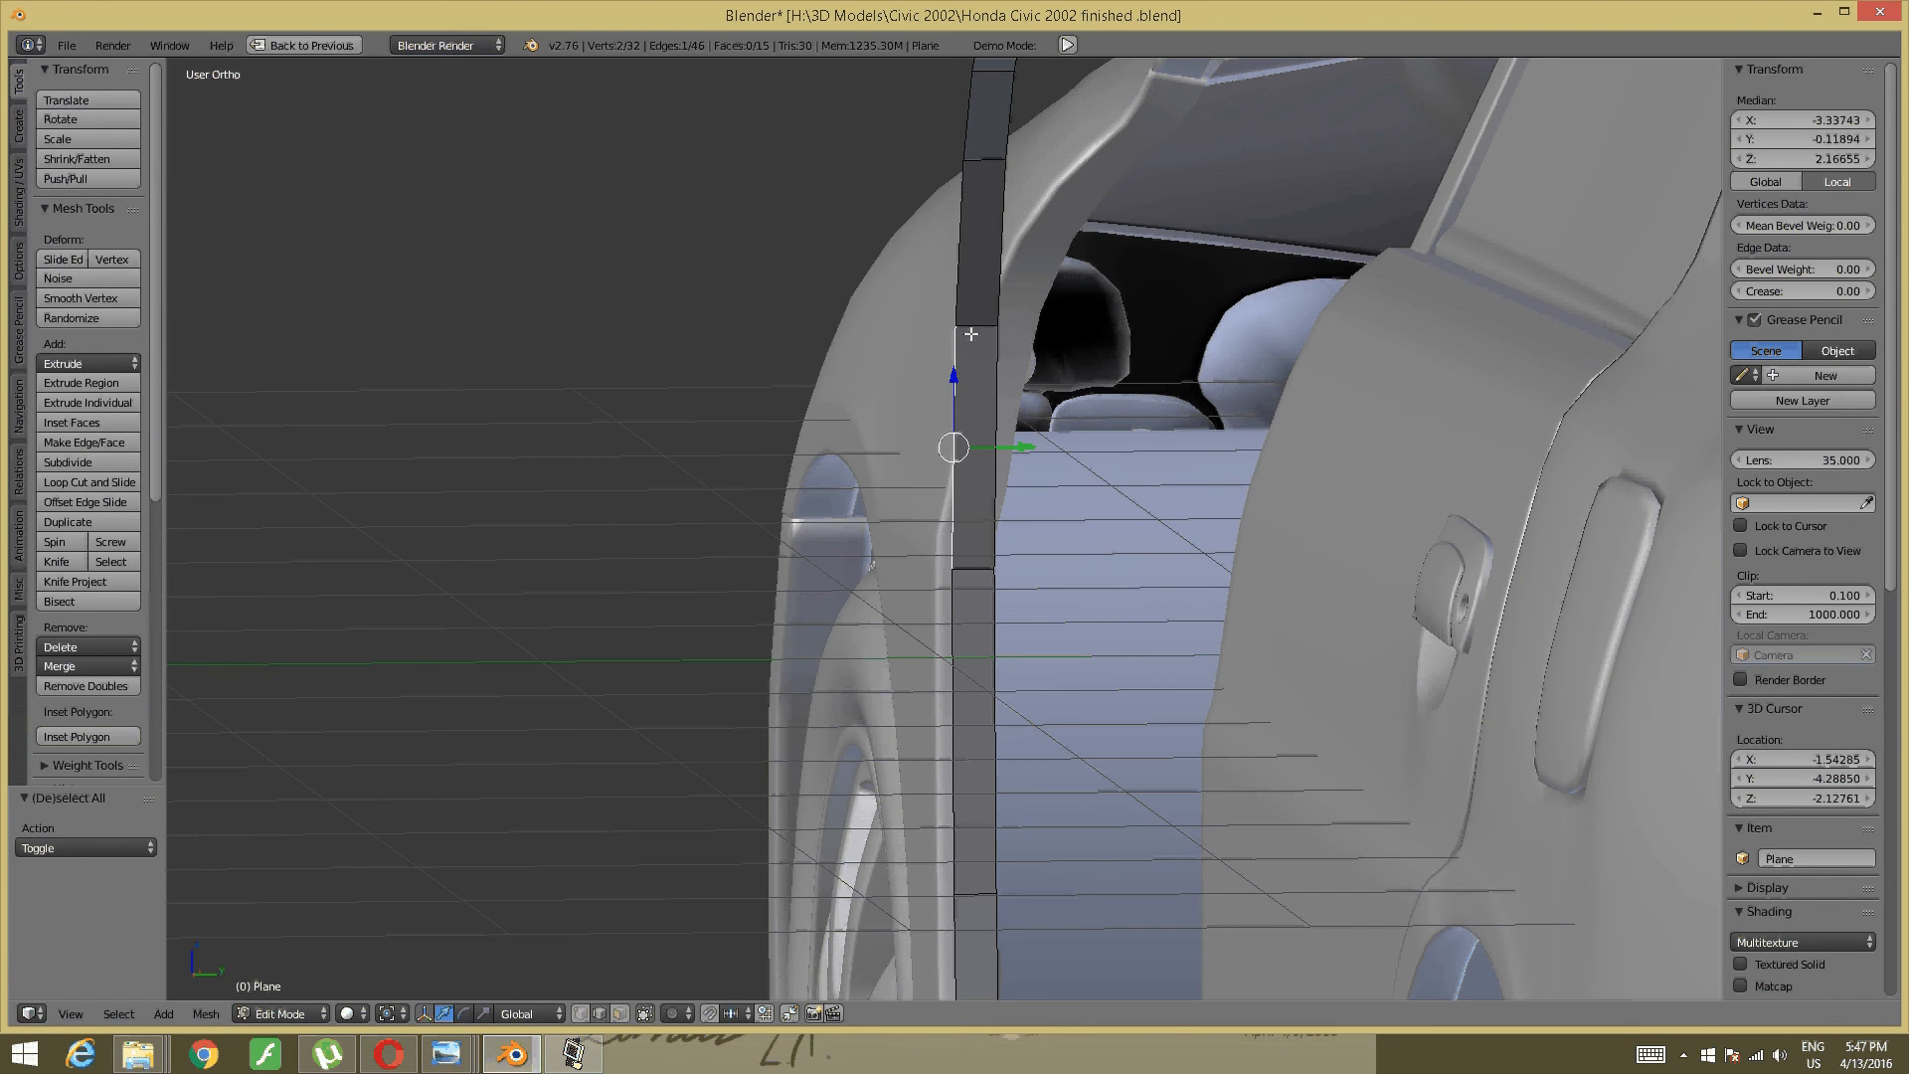
right_click(974, 328)
left_click_drag(1031, 327, 1077, 324)
- Move the next strip vertex and two upper corner vertices along Y onto the pillar curve
middle_click_drag(945, 304, 796, 560)
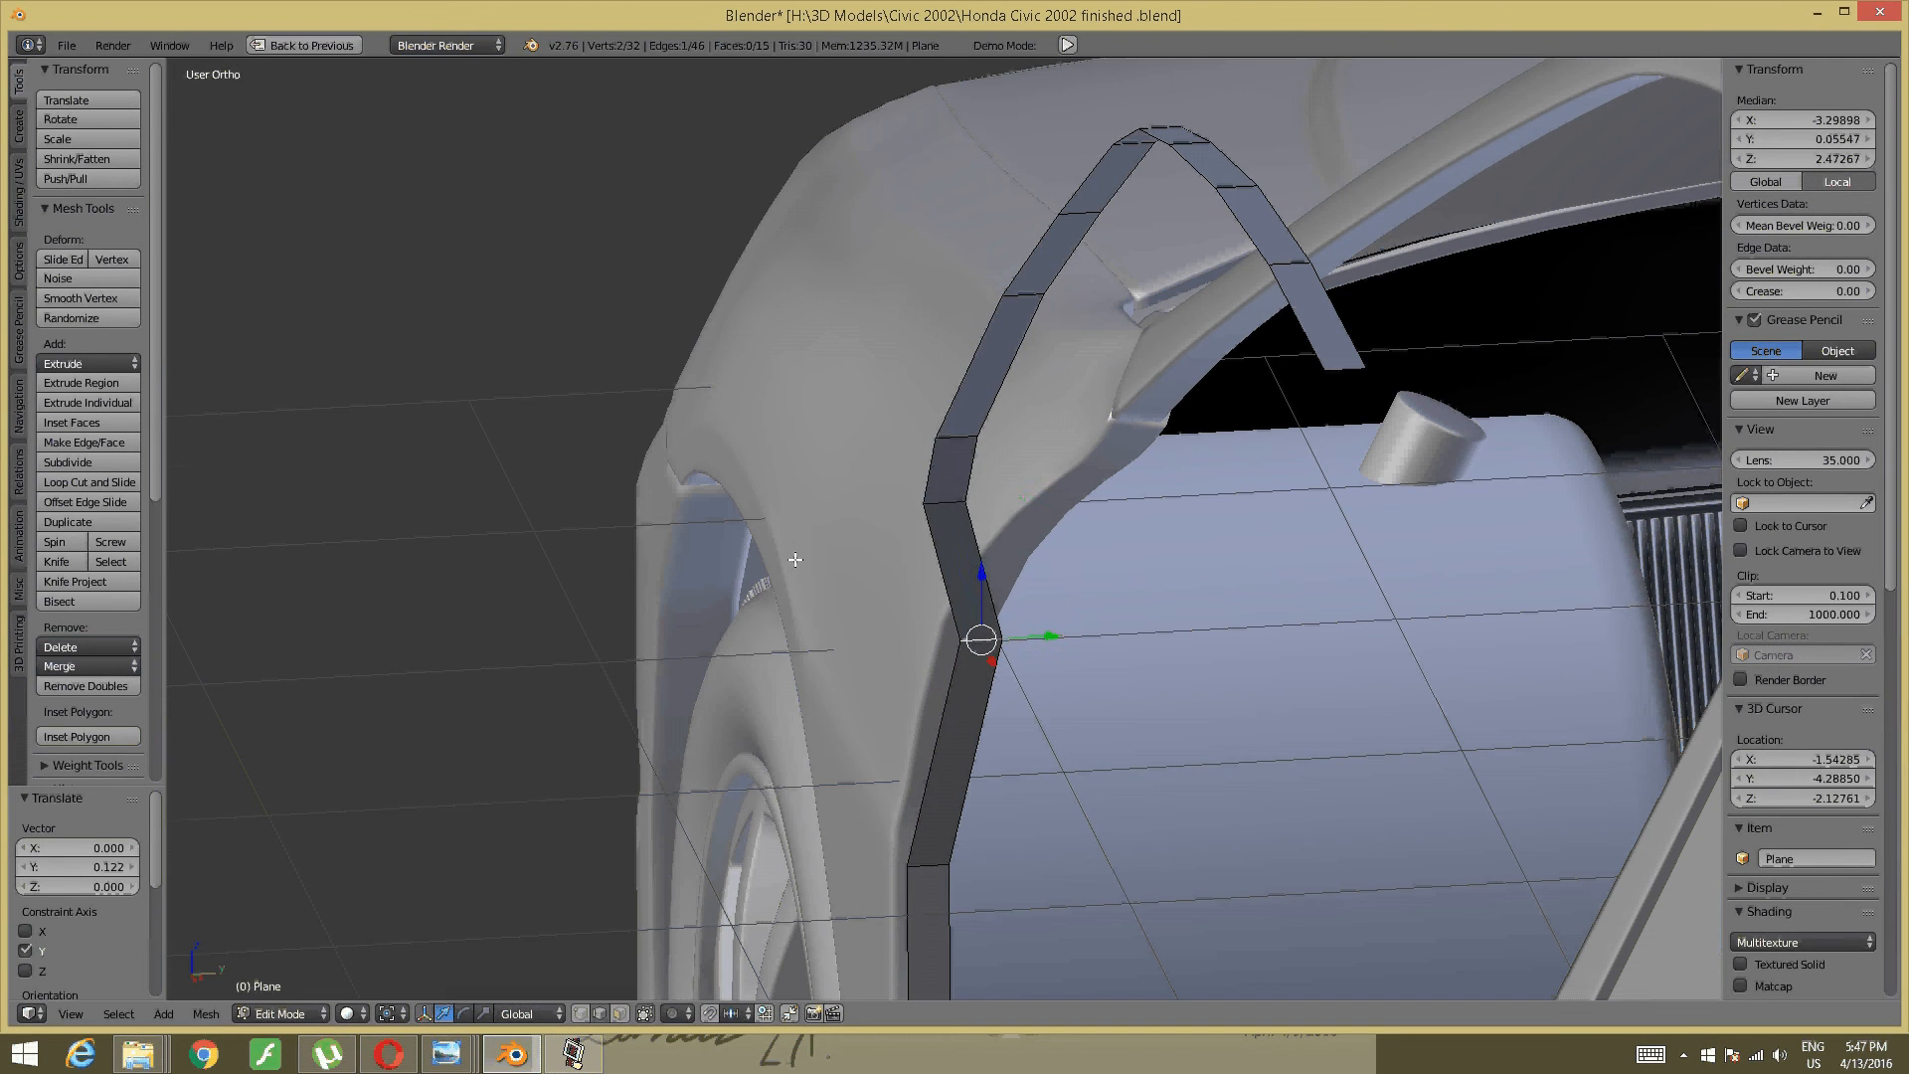
right_click(948, 500)
left_click_drag(998, 502, 1142, 500)
middle_click_drag(1142, 500, 1012, 474)
right_click(970, 483)
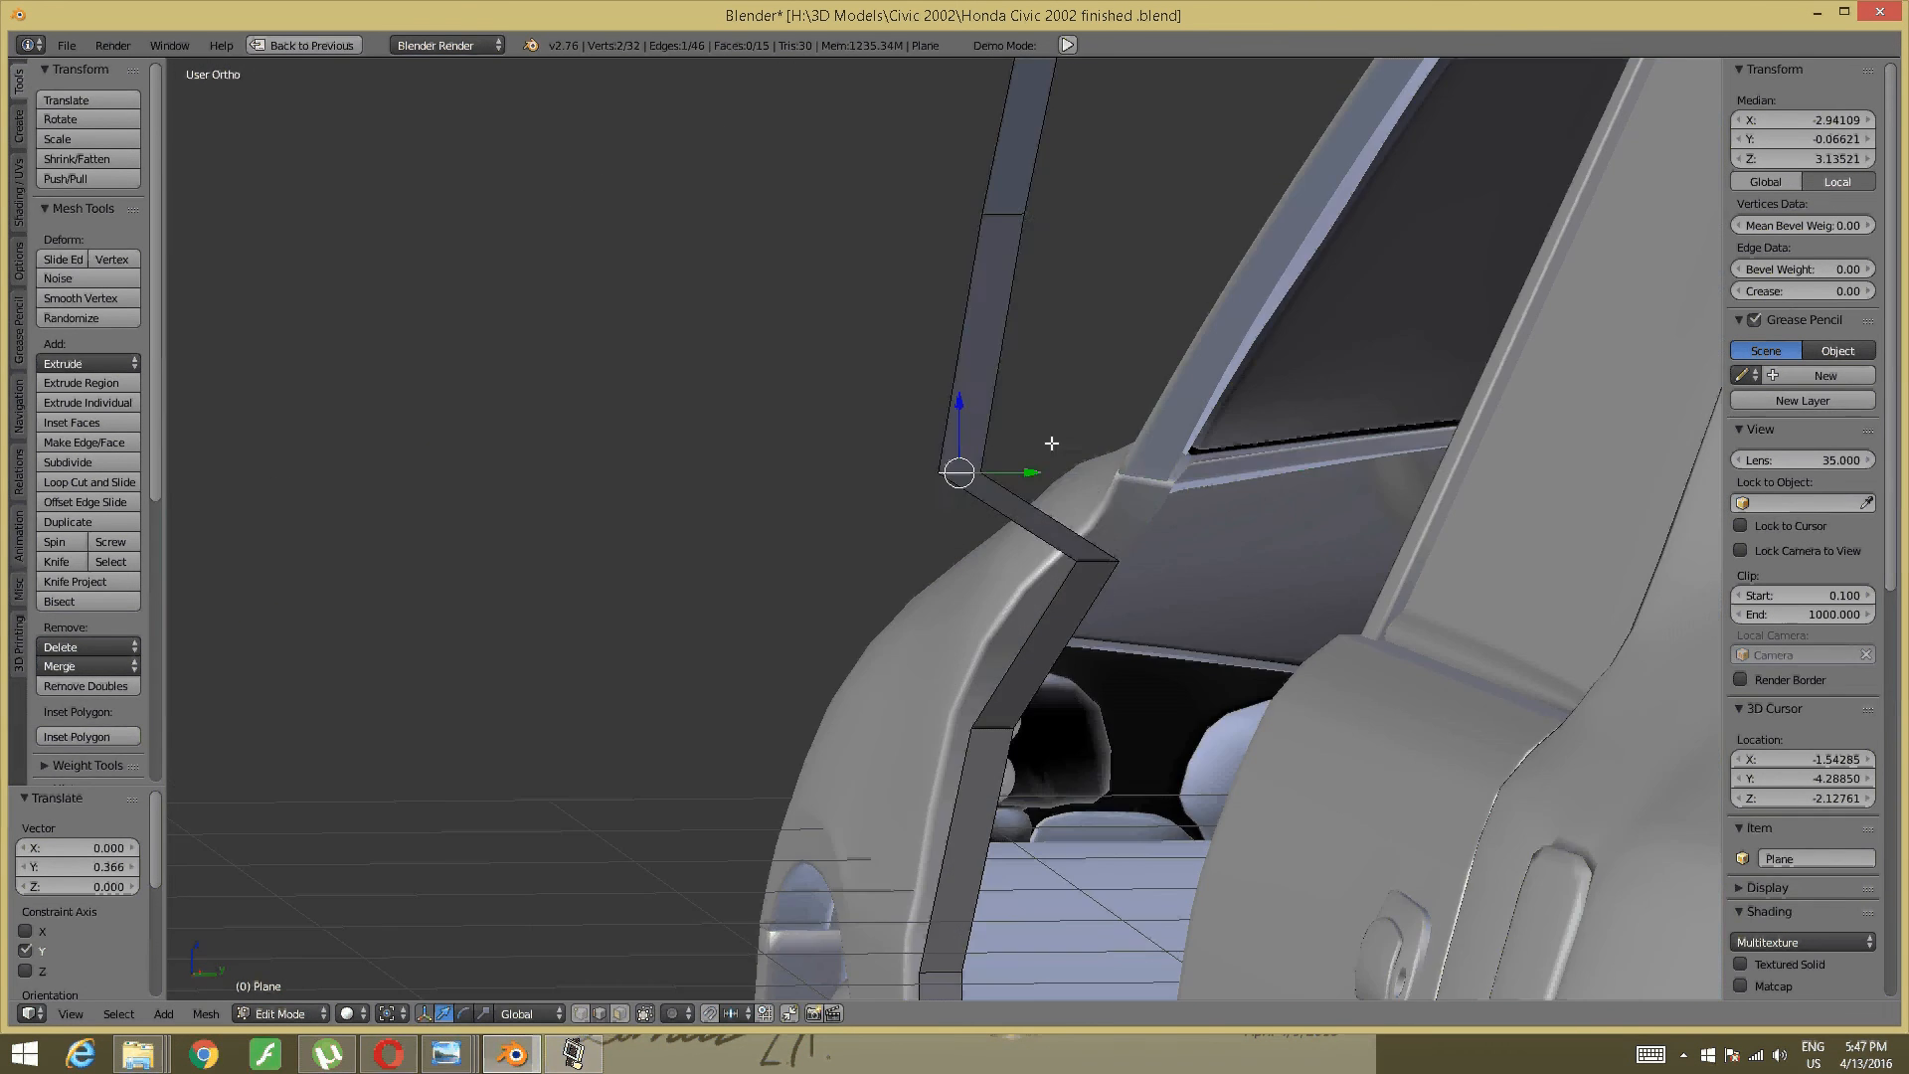
left_click_drag(1011, 473, 1186, 378)
middle_click_drag(1186, 379, 998, 589)
right_click(942, 524)
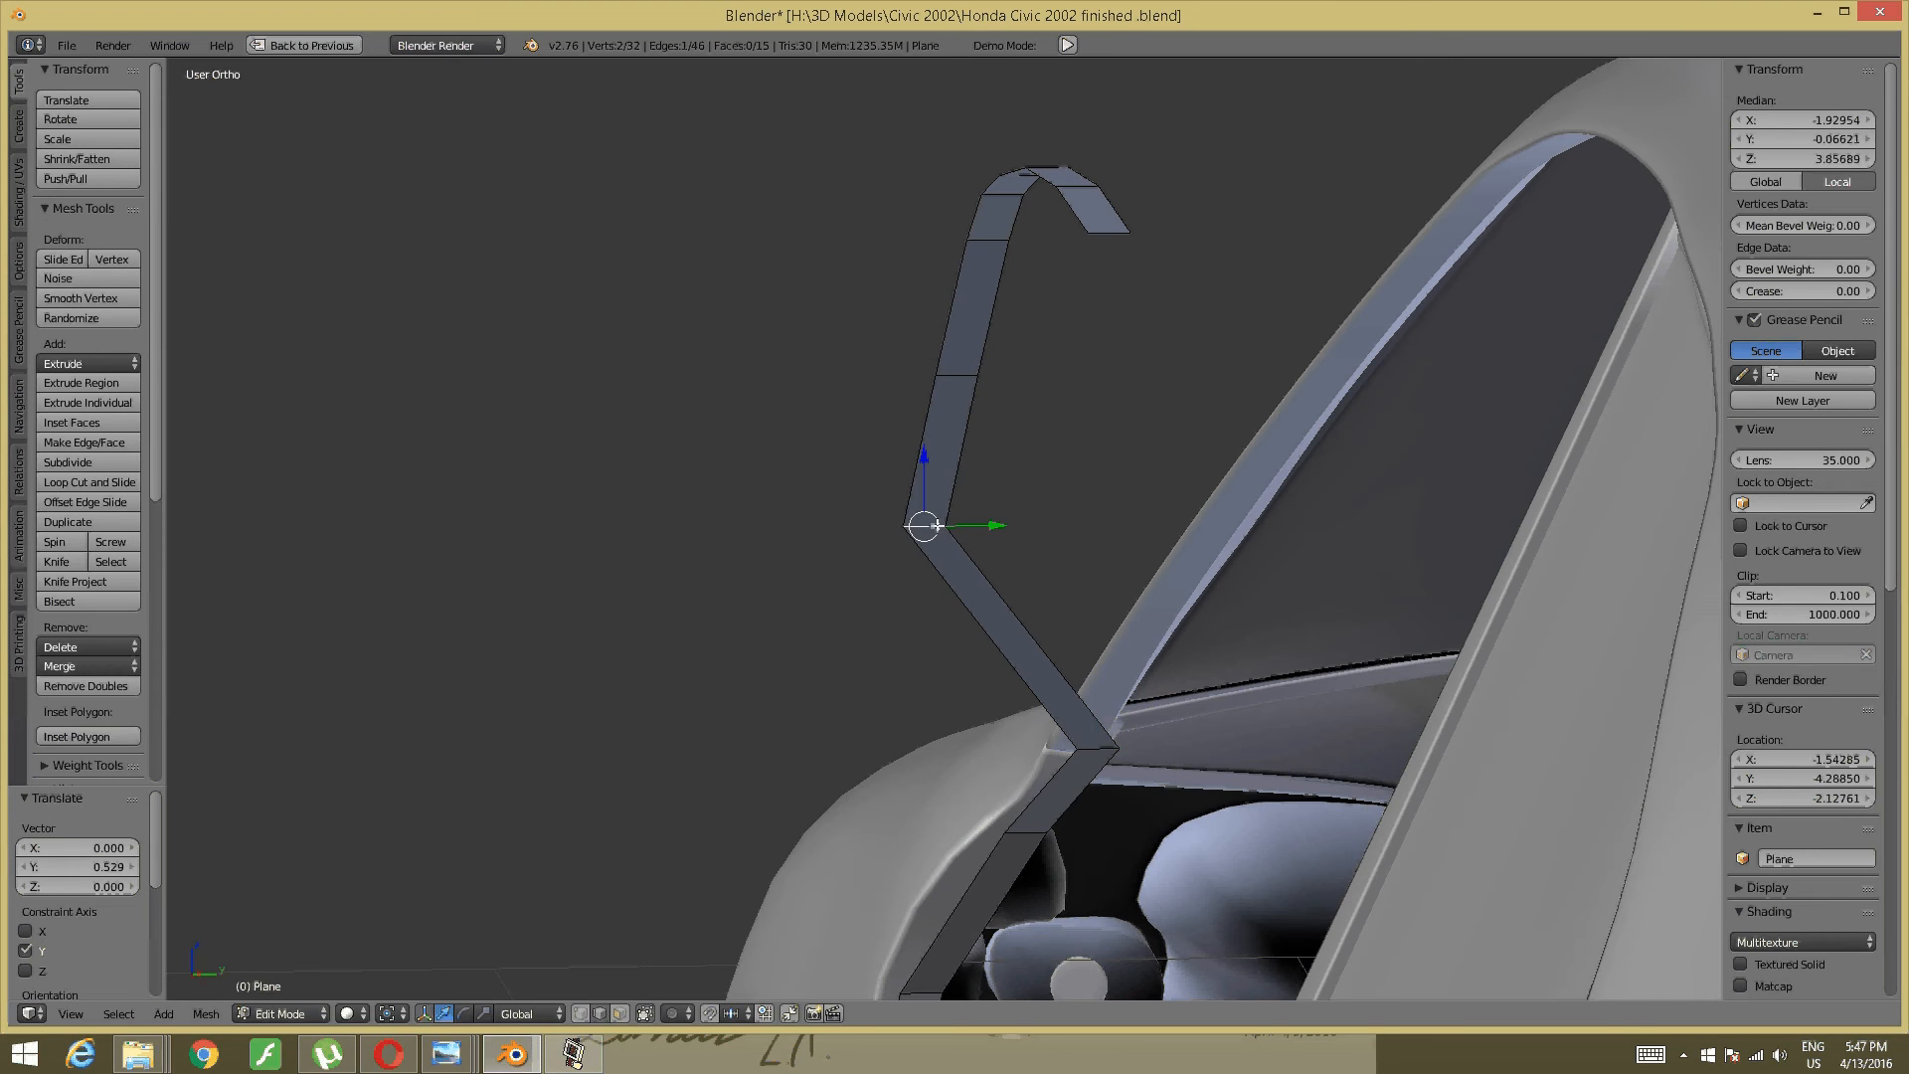
left_click_drag(970, 524, 1281, 503)
- Nudge the pillar-base vertex slightly along Y and select the strip's lower diagonal edge
middle_click_drag(1280, 503, 1072, 766)
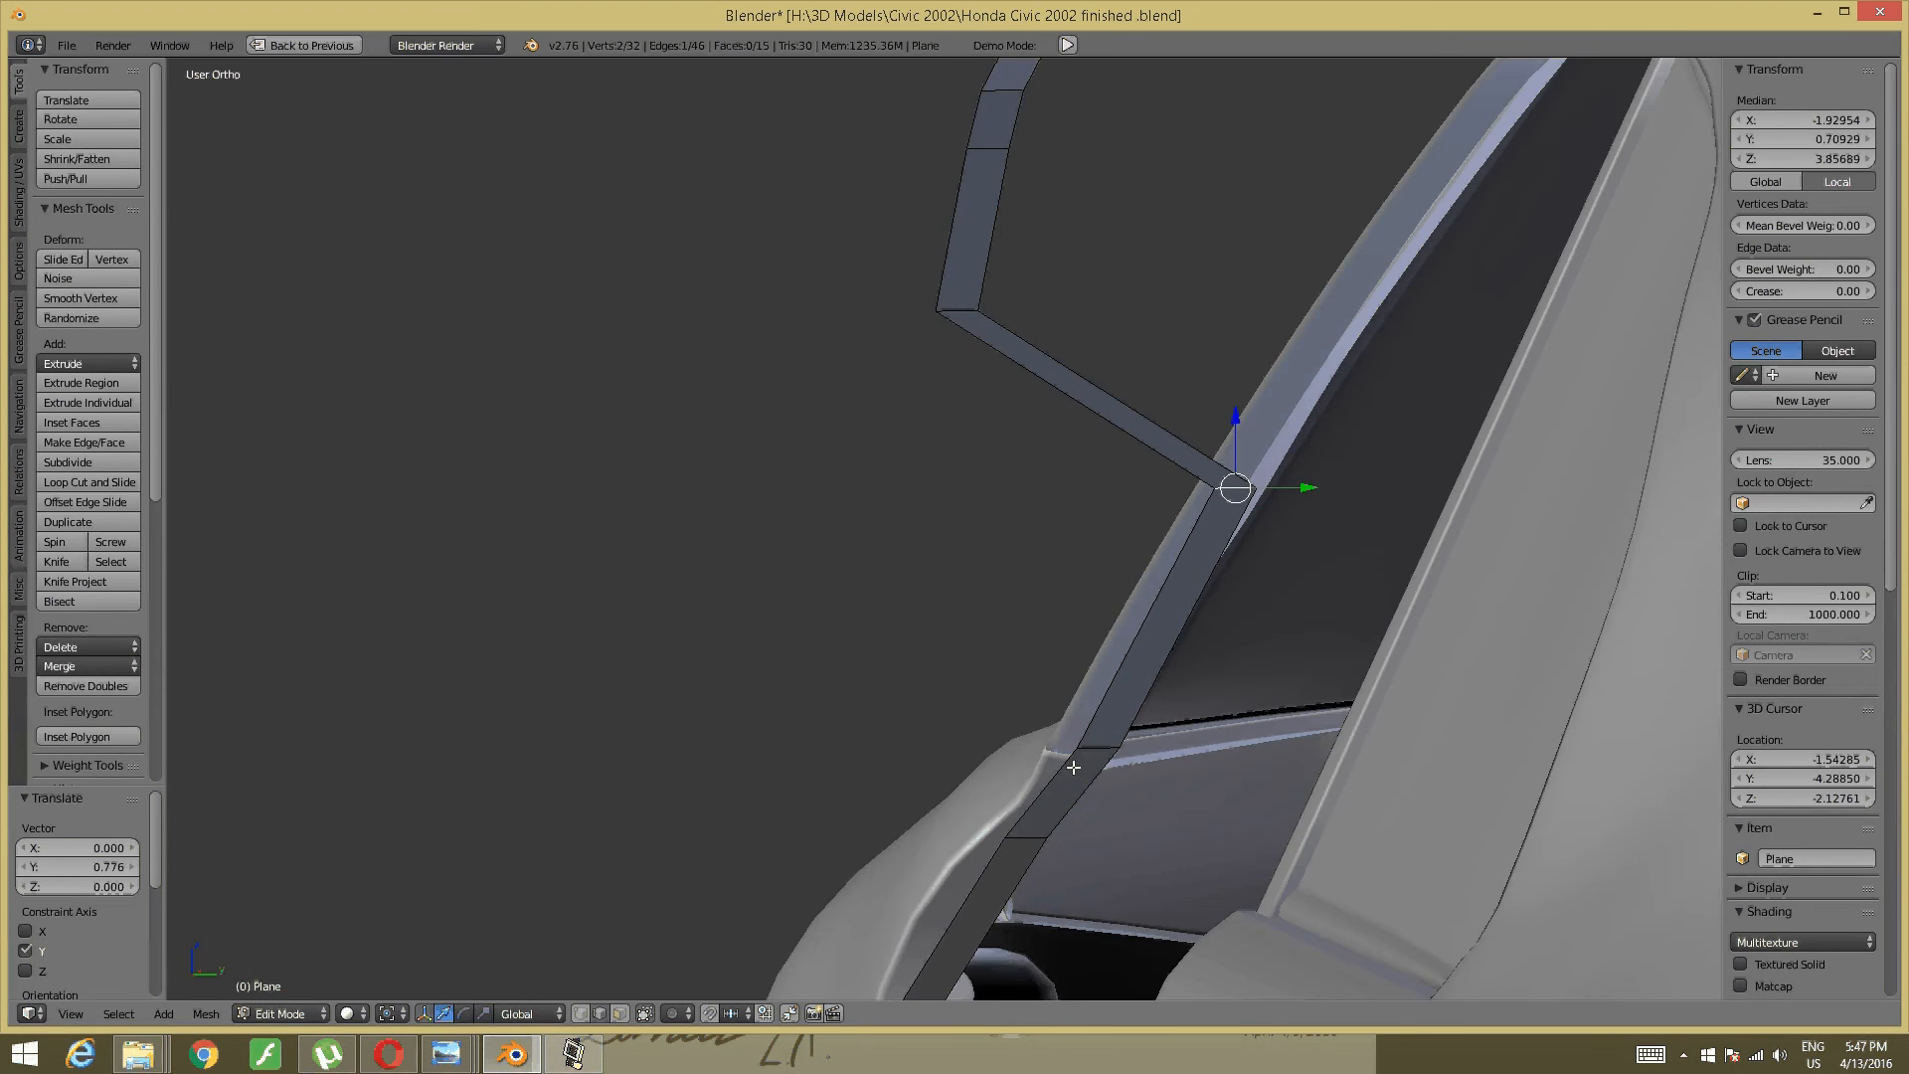
right_click(1099, 749)
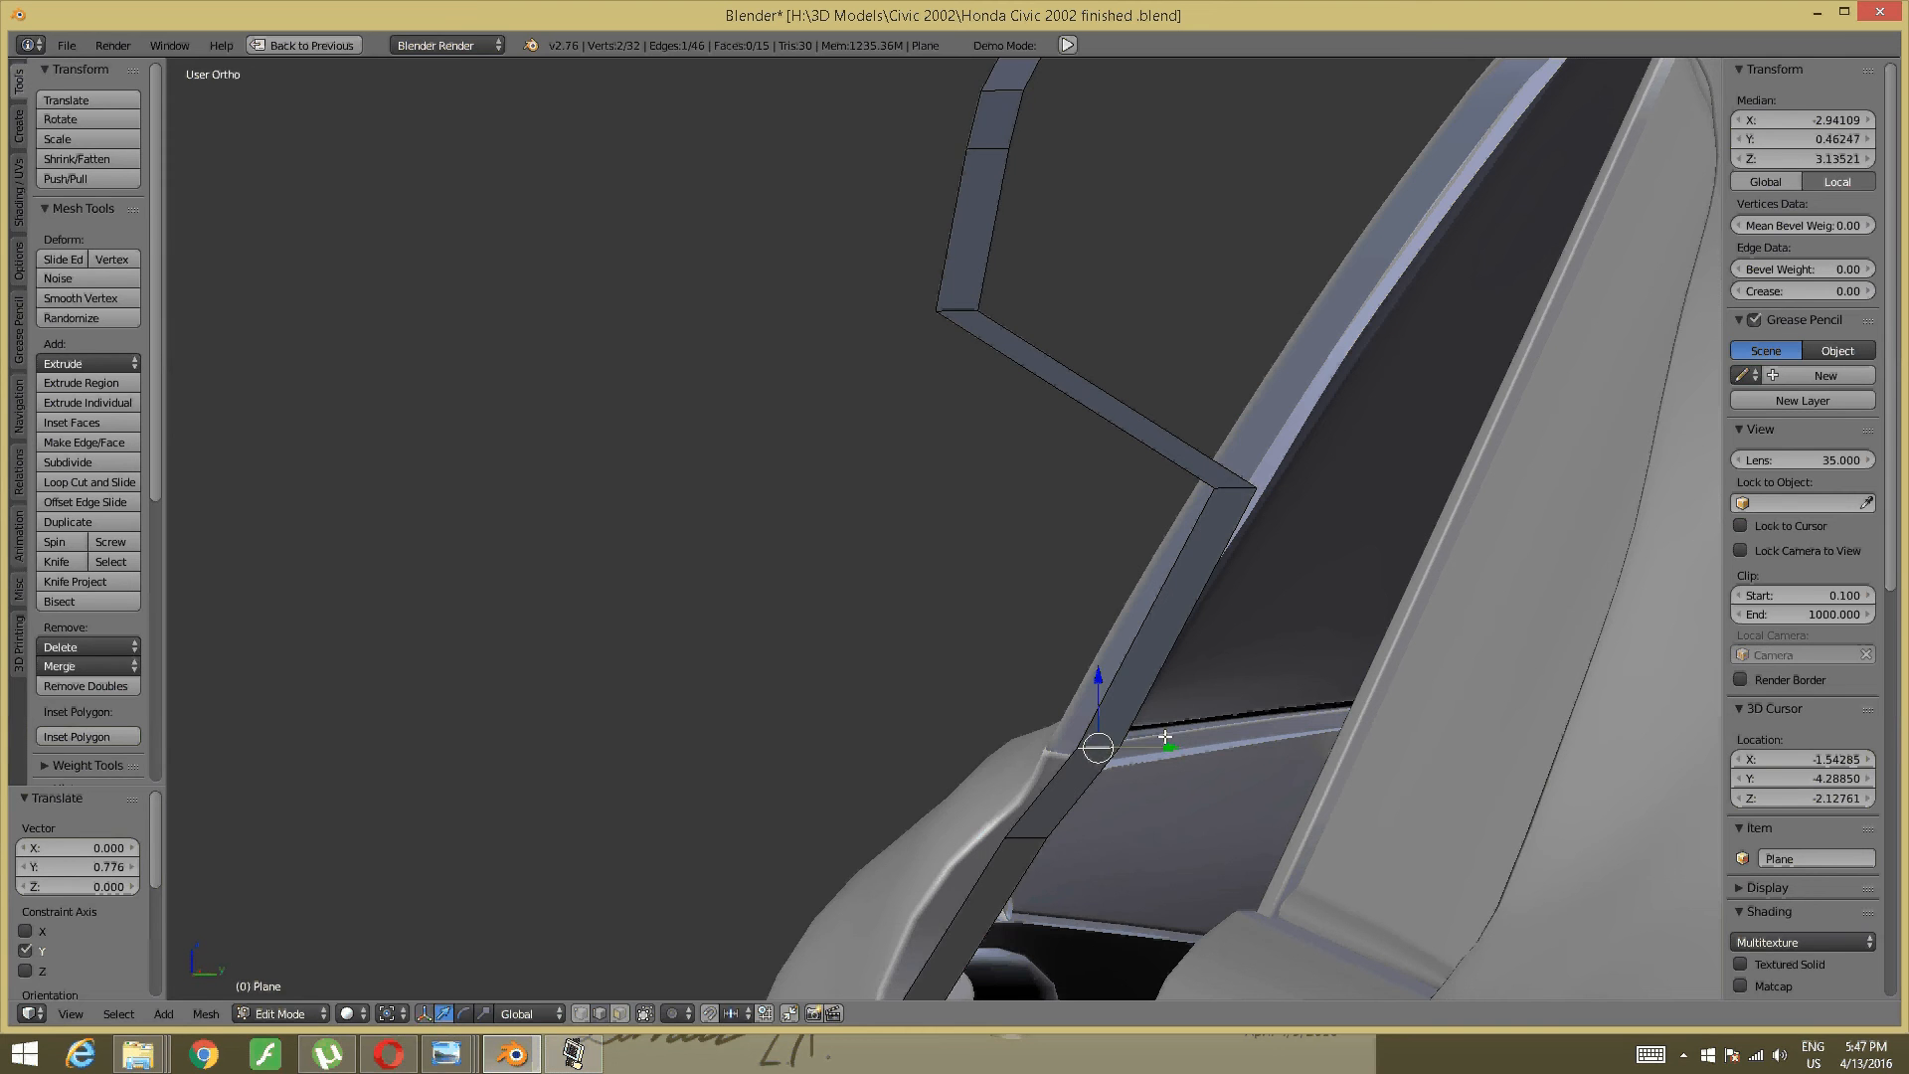
left_click_drag(1156, 744, 1148, 745)
middle_click_drag(1199, 393, 1119, 672, "shift")
right_click(875, 599)
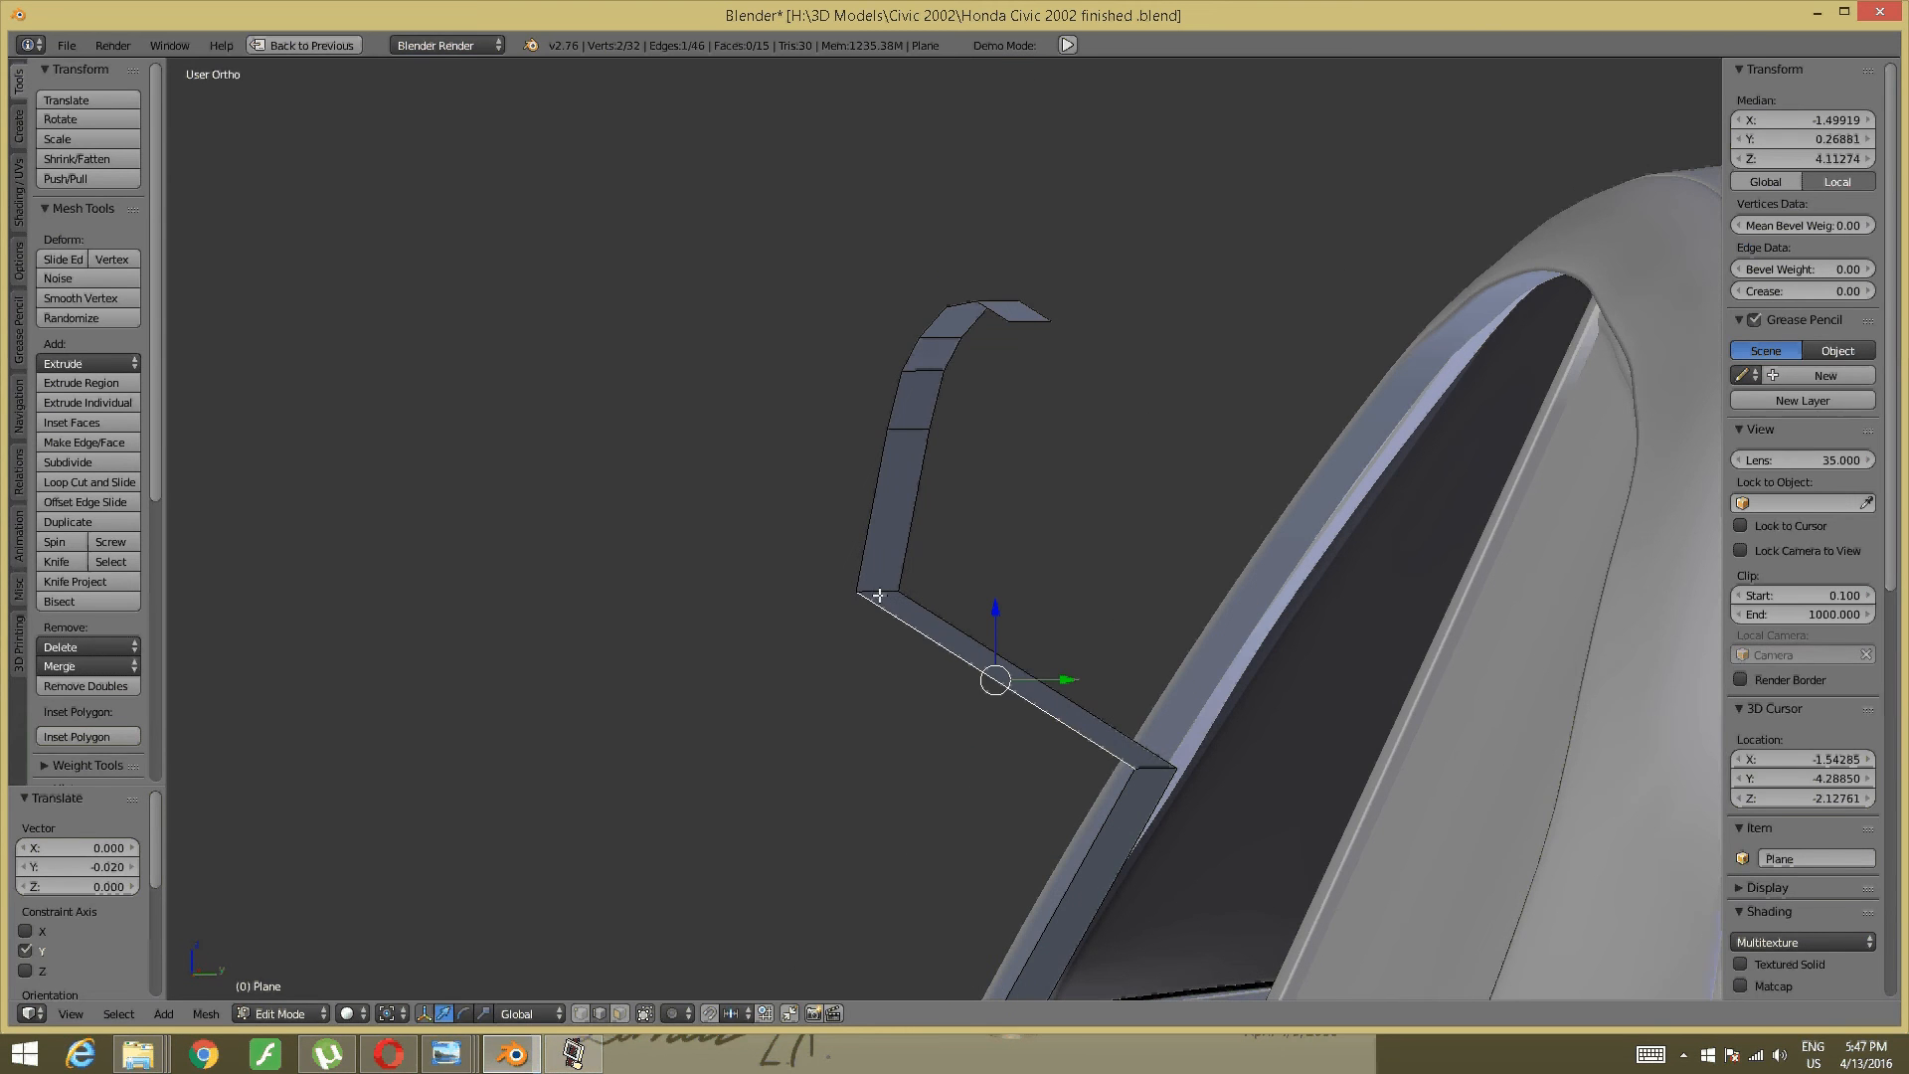
- Move the lower diagonal edge and the strip's corner edge along Y toward the door frame
key("g")
key("y")
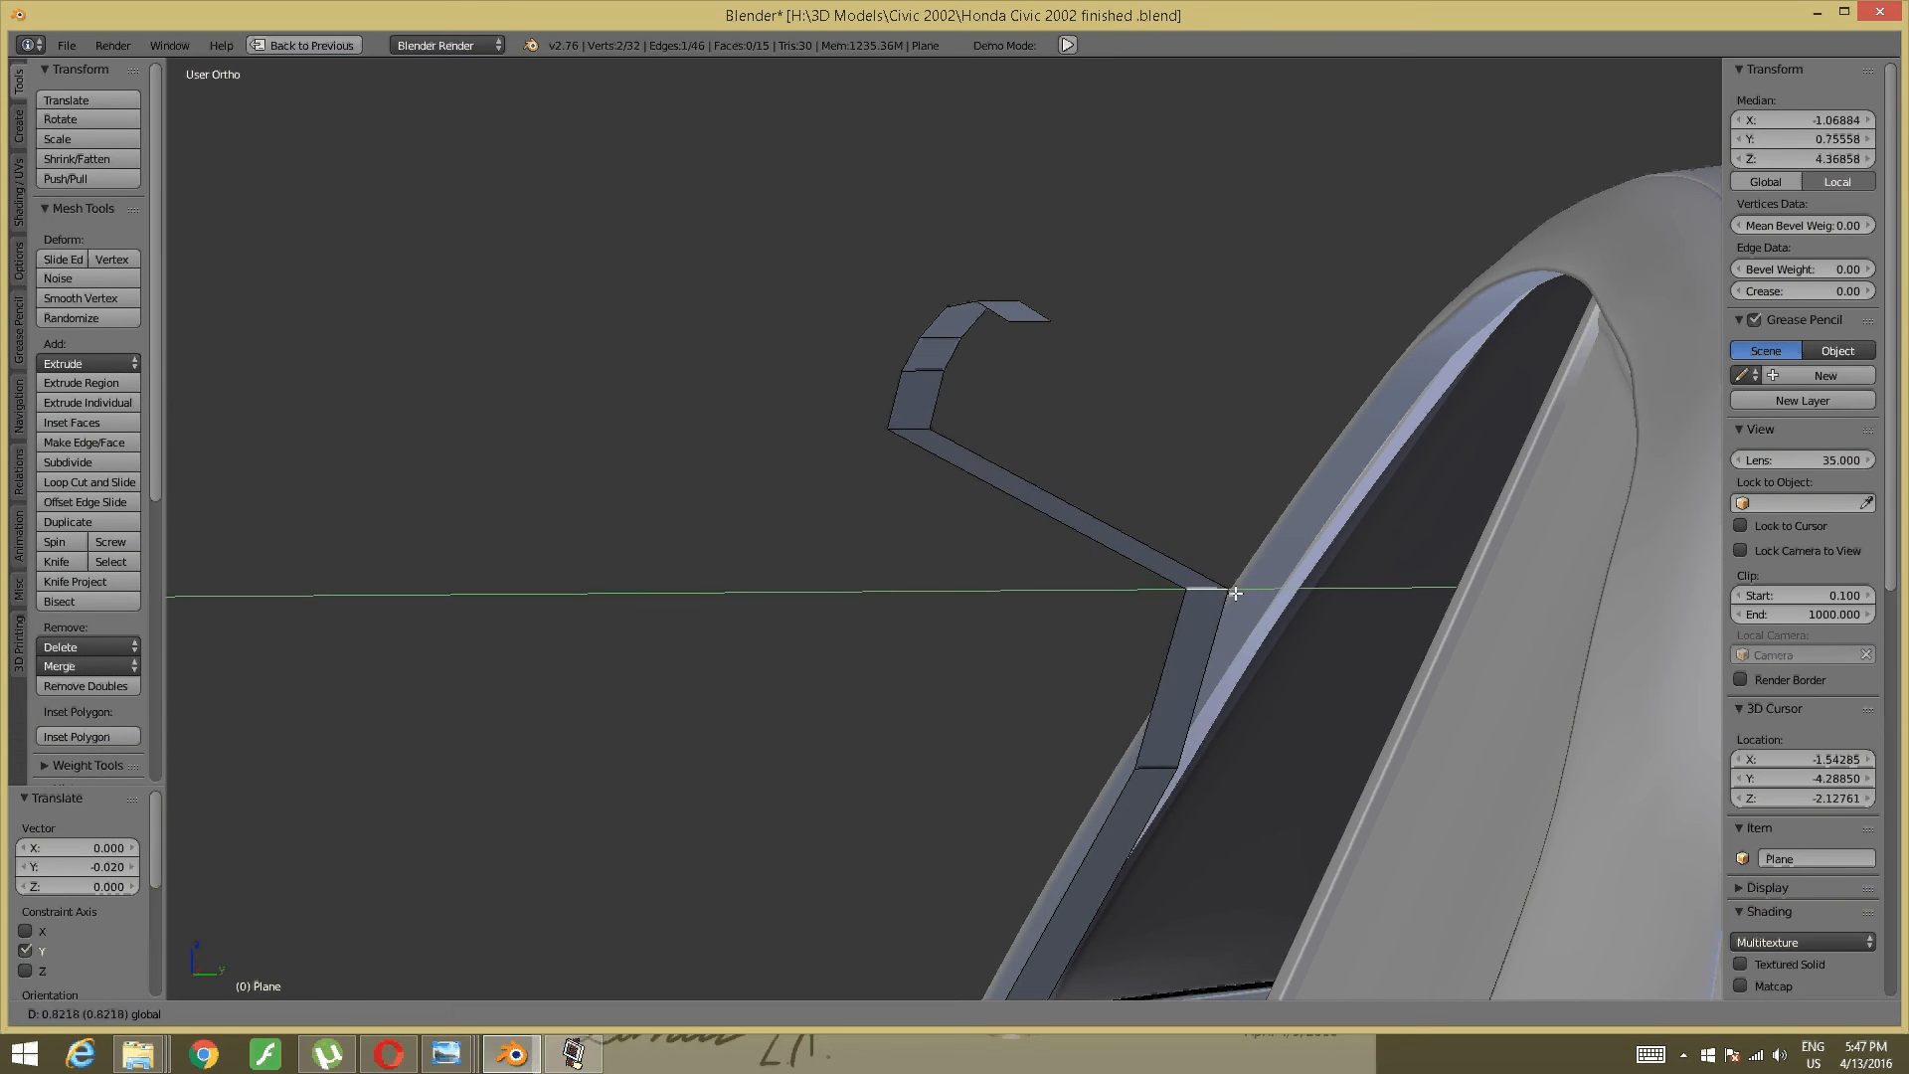
left_click(1299, 594)
middle_click_drag(1299, 595, 1185, 658, "shift")
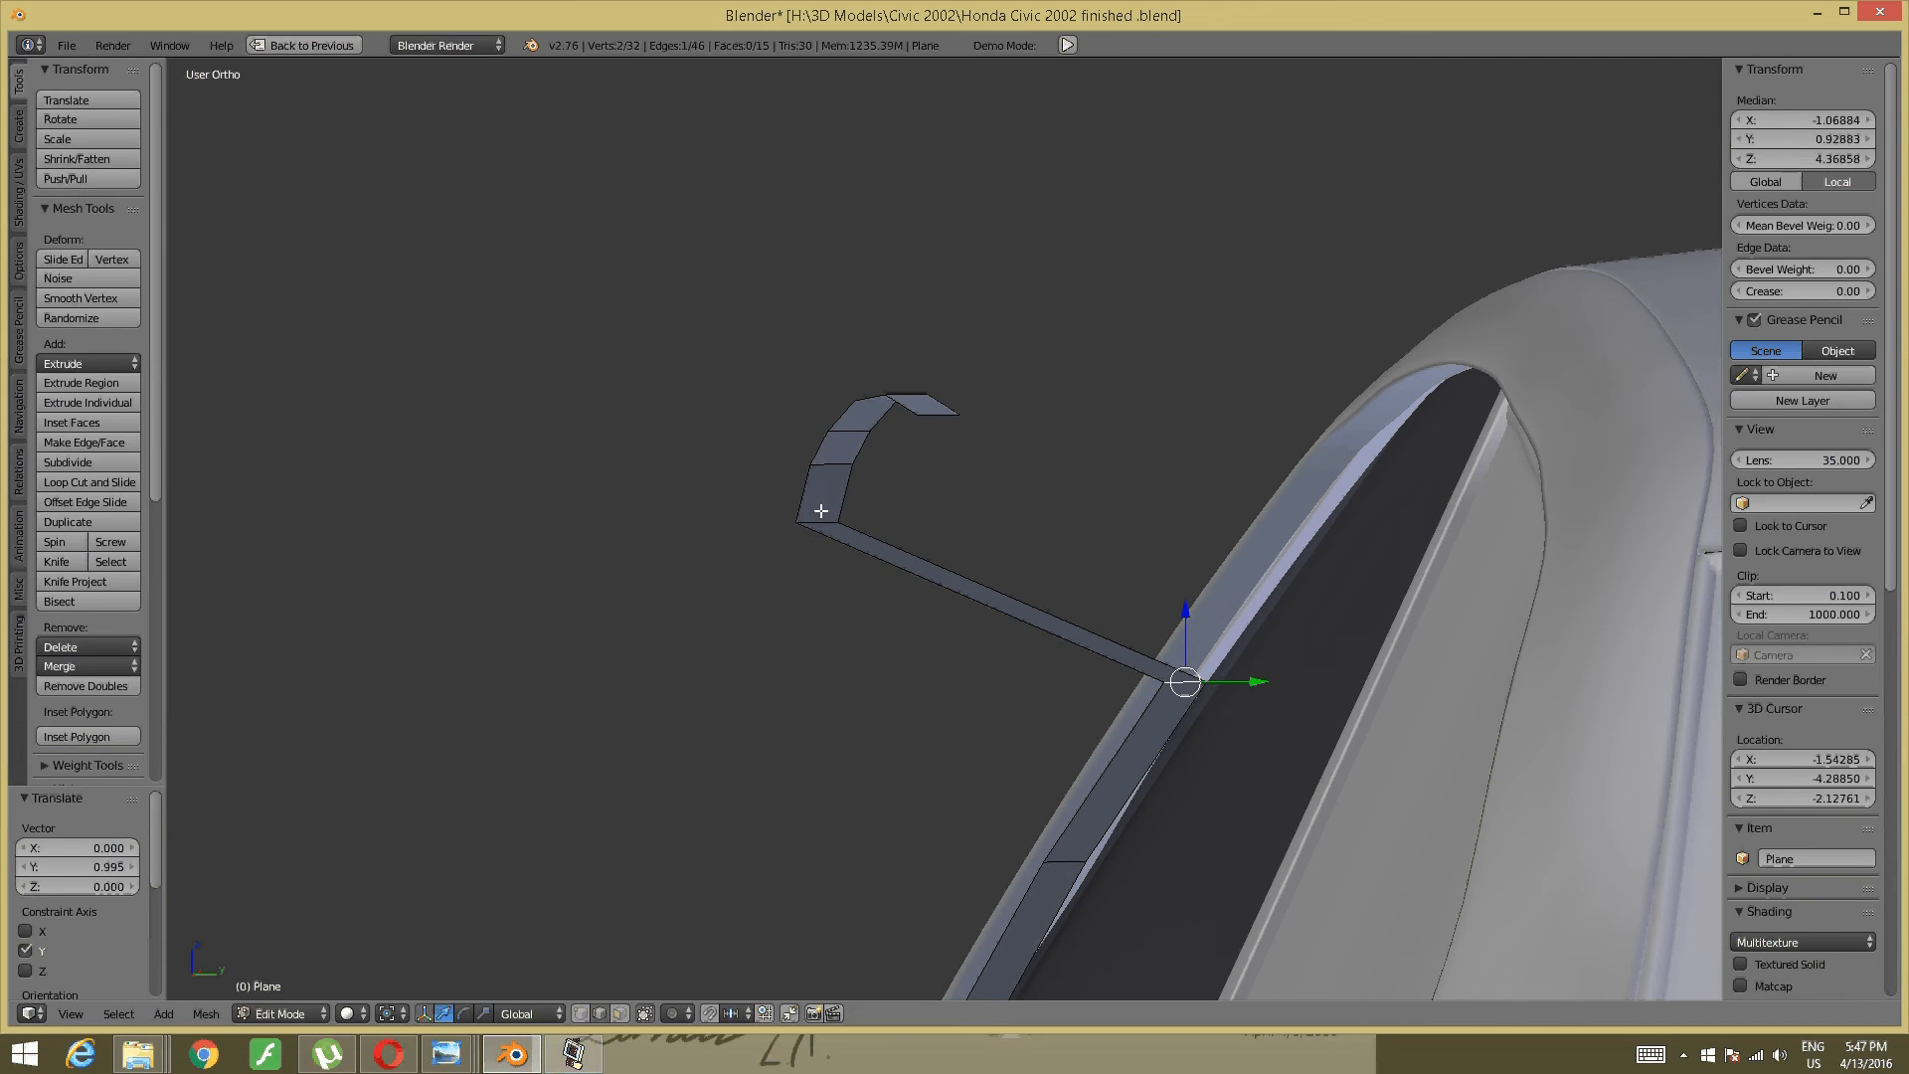
right_click(820, 512)
left_click_drag(870, 517, 1341, 505)
middle_click_drag(1161, 479, 927, 786, "shift")
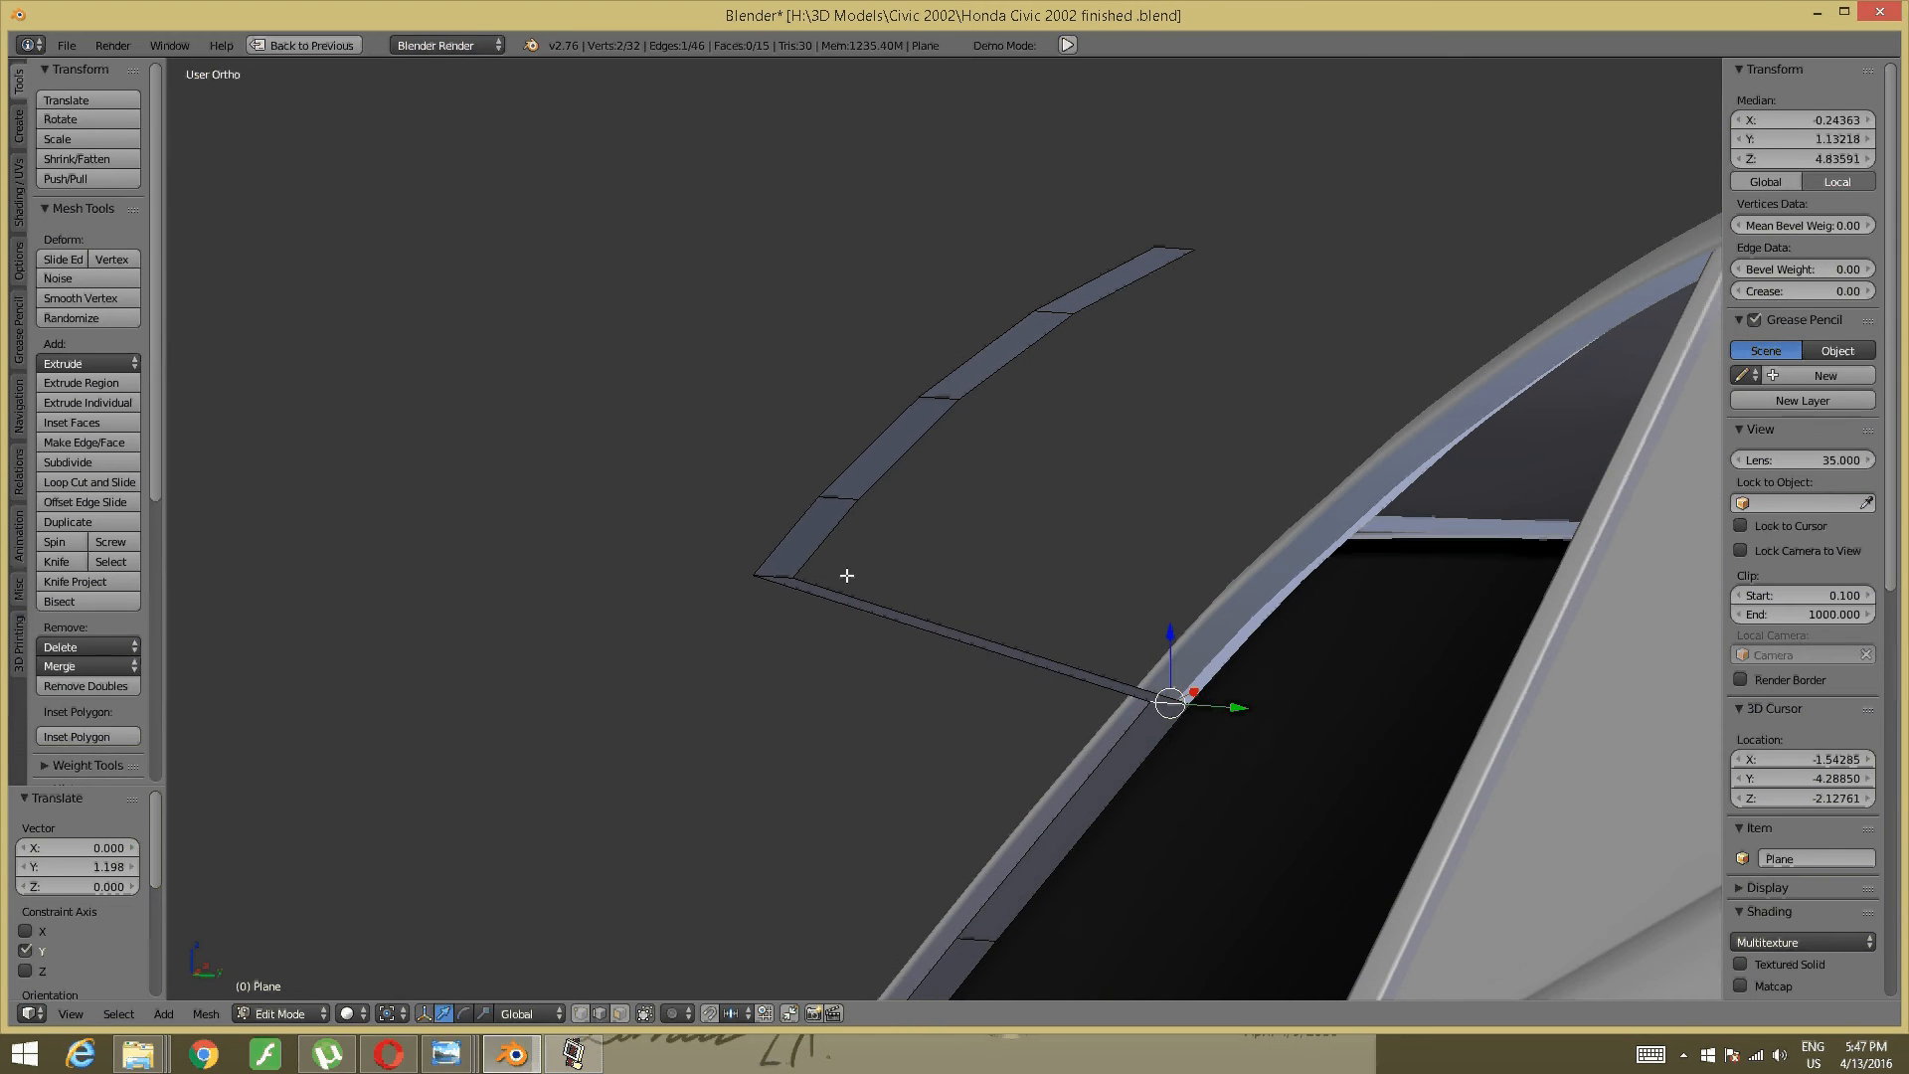
- Shift another corner edge and the lower-left edge along Y against the frame
right_click(776, 573)
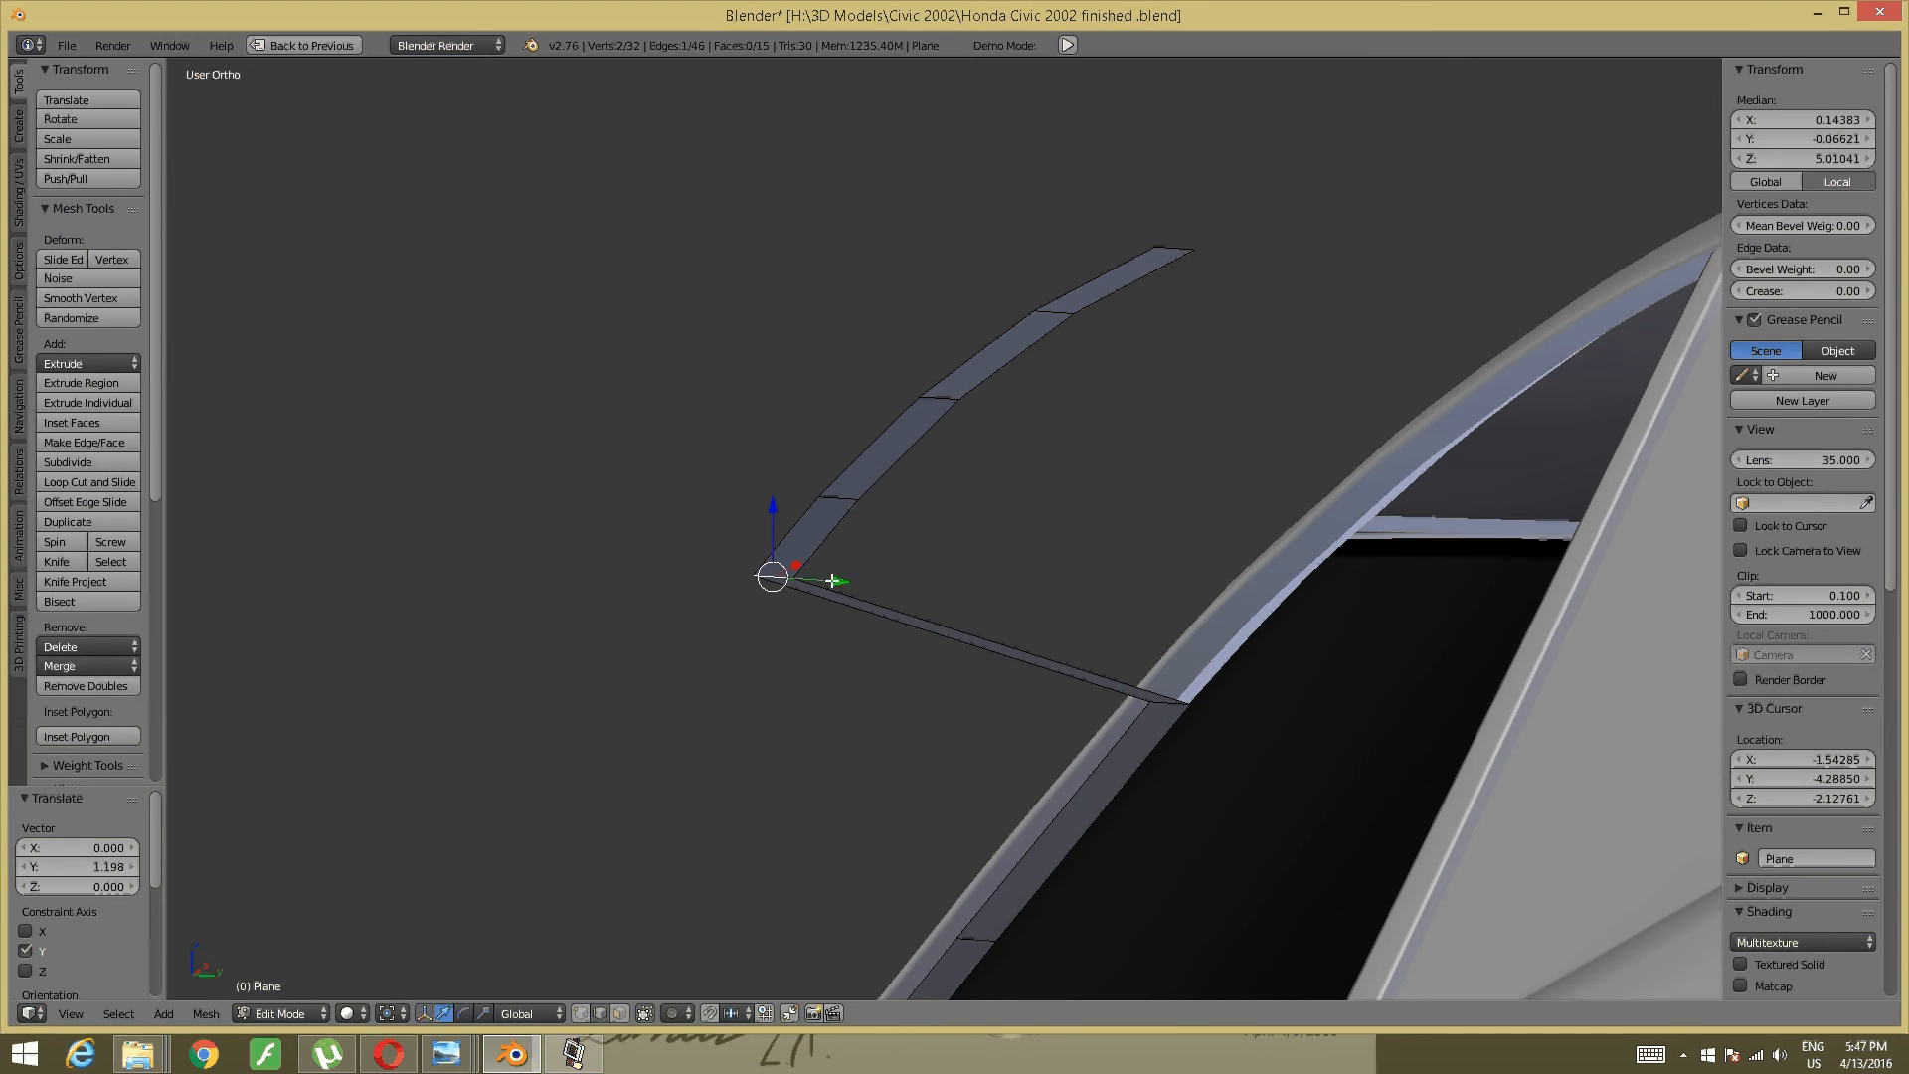
left_click_drag(843, 577, 1323, 587)
middle_click_drag(1197, 637, 1034, 631)
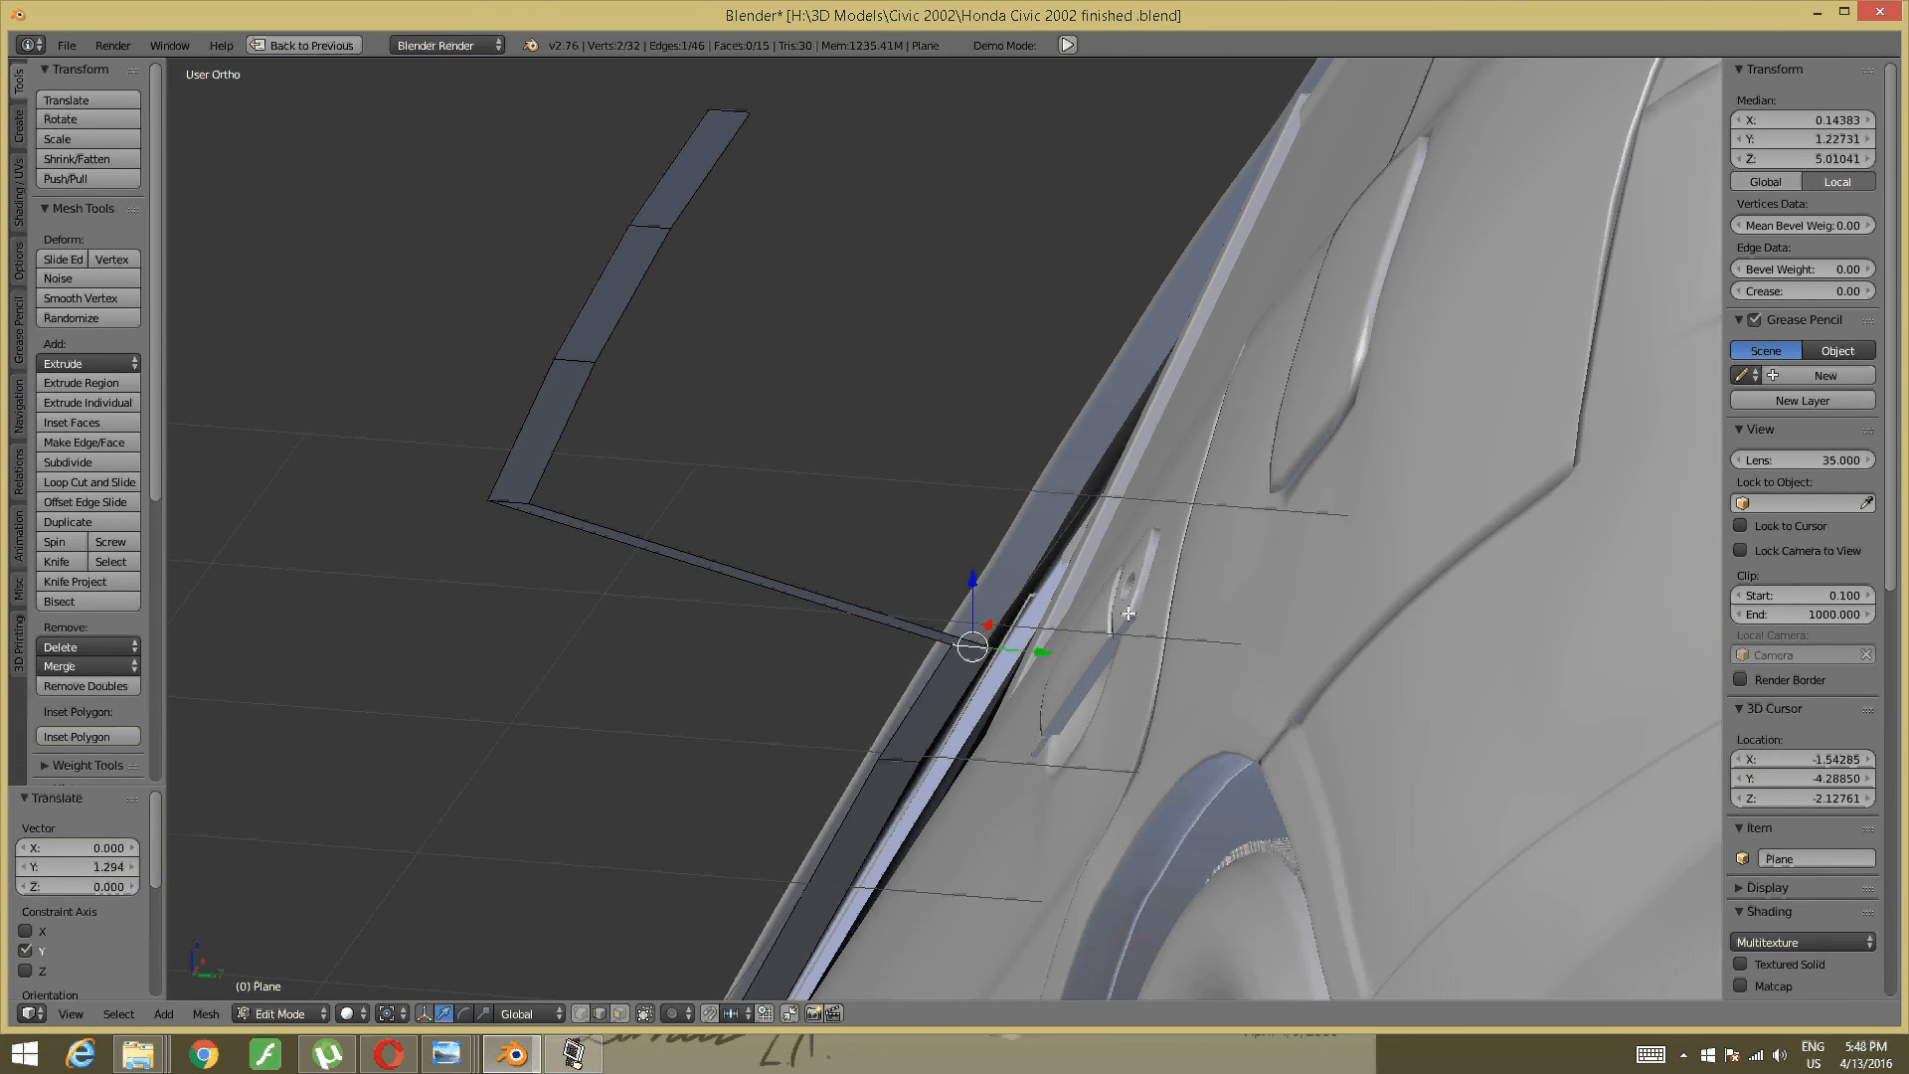
left_click_drag(1021, 652, 1023, 649)
middle_click_drag(665, 474, 671, 594, "shift")
key("a")
right_click(469, 595)
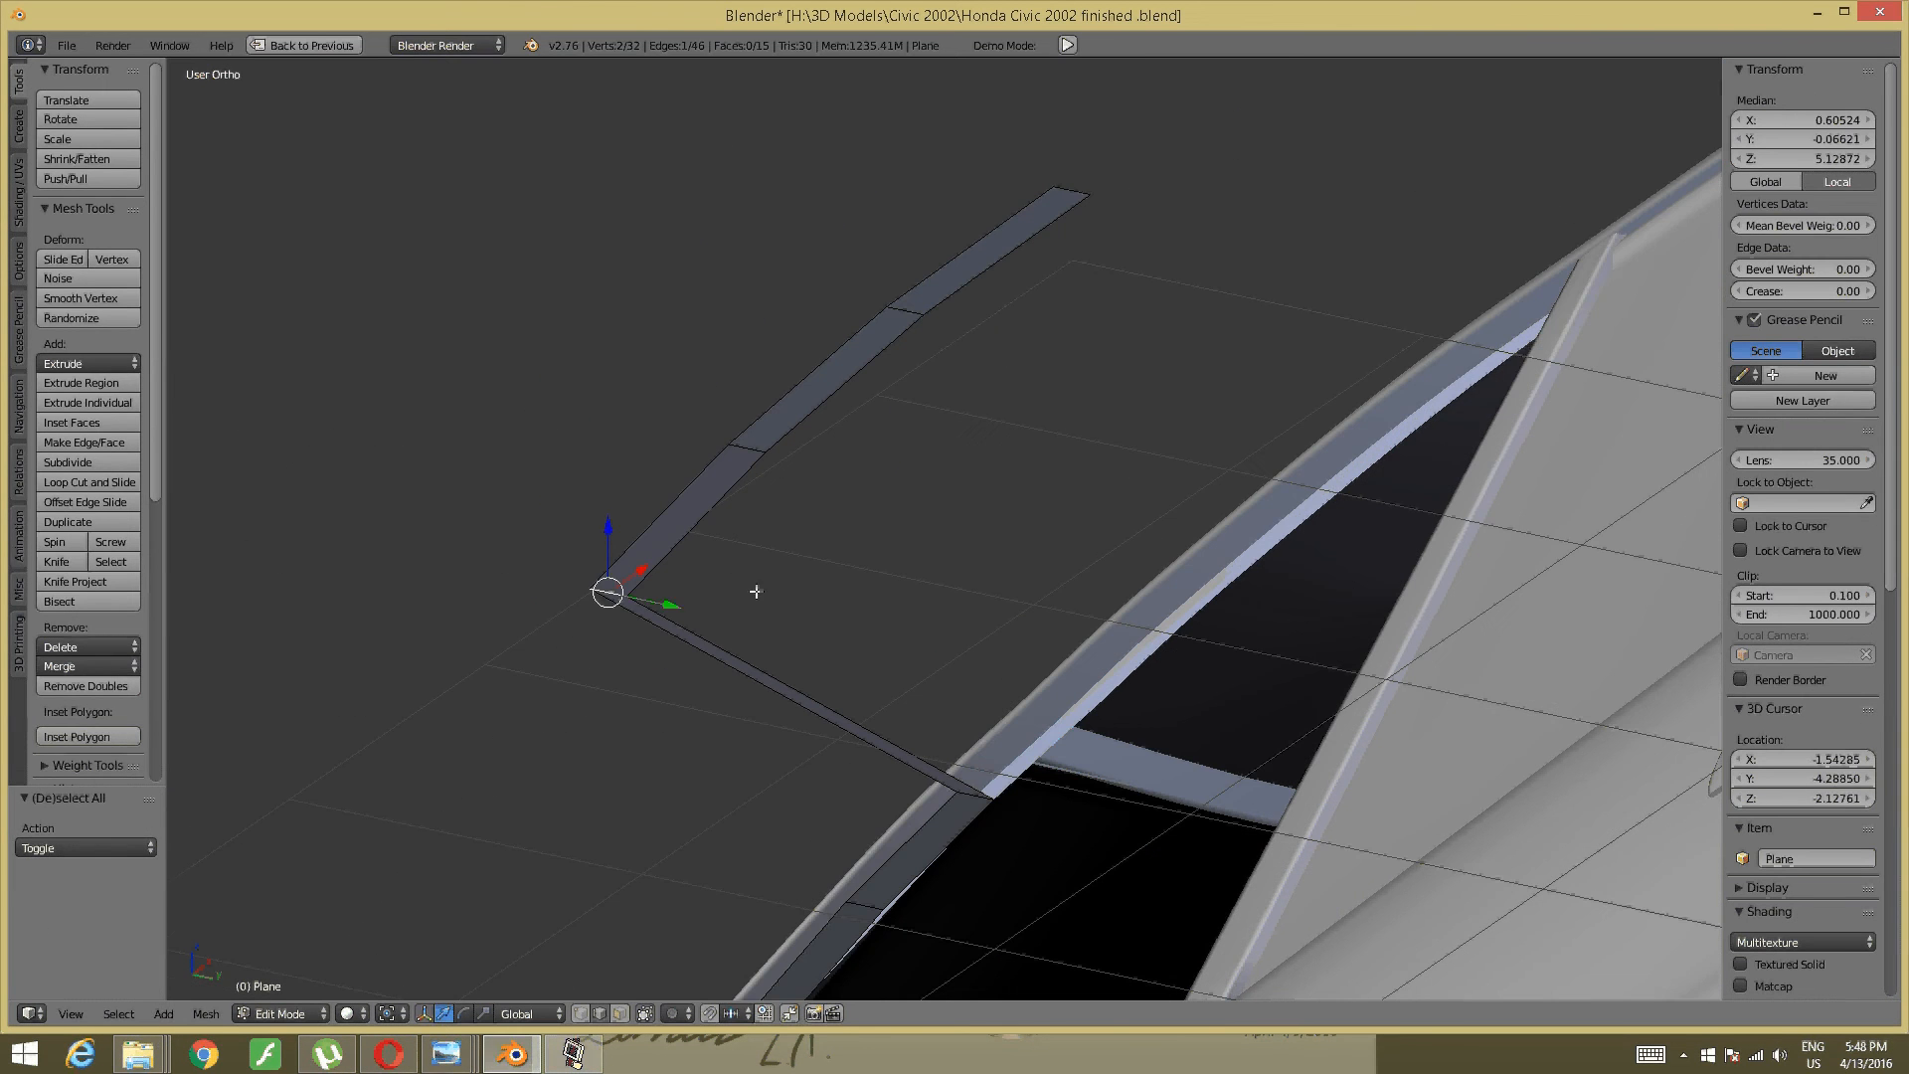
left_click_drag(671, 594, 1150, 612)
middle_click_drag(1064, 612, 1032, 661)
middle_click_drag(1220, 501, 932, 806, "shift")
- Move the strip's corner, upper corner and upper end vertex along Y onto the car edge
key("a")
middle_click_drag(702, 362, 797, 550, "shift")
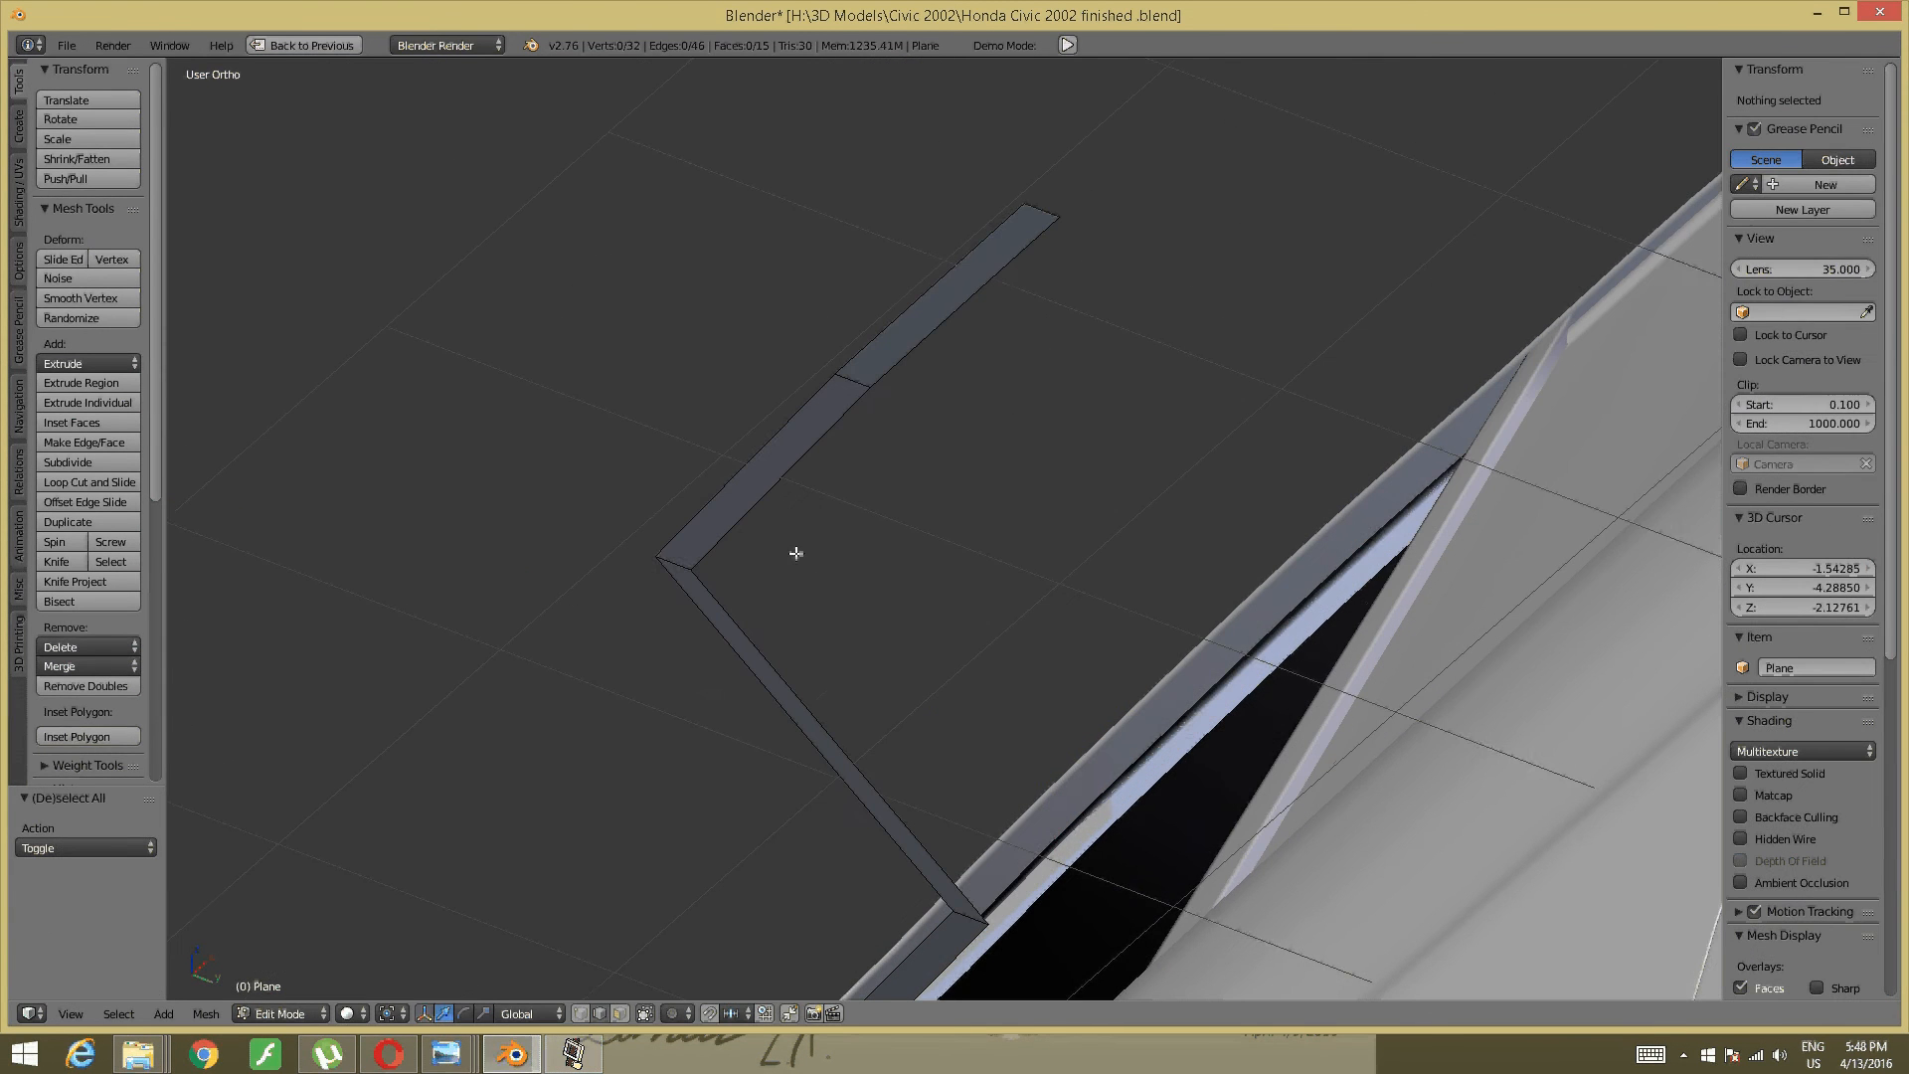
right_click(674, 562)
left_click_drag(717, 574, 1252, 604)
middle_click_drag(1252, 605, 1072, 742, "shift")
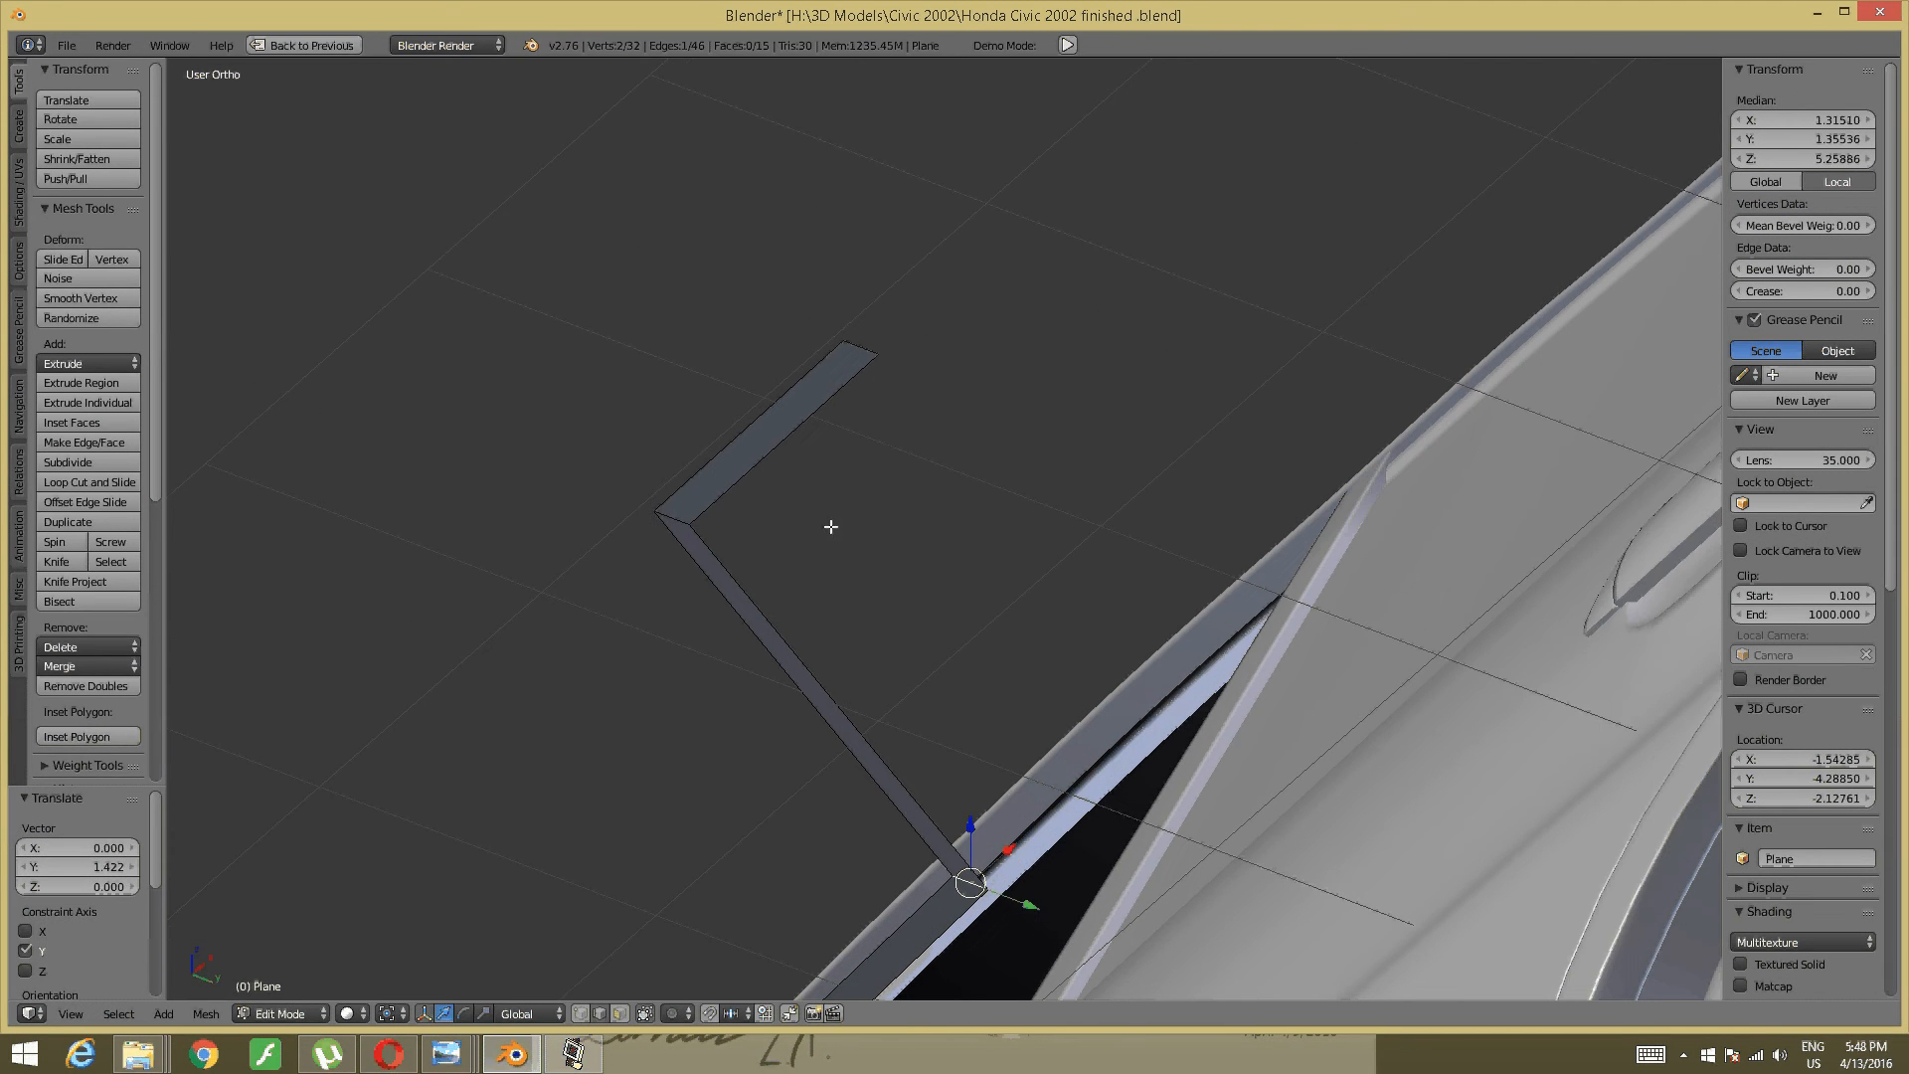
right_click(673, 518)
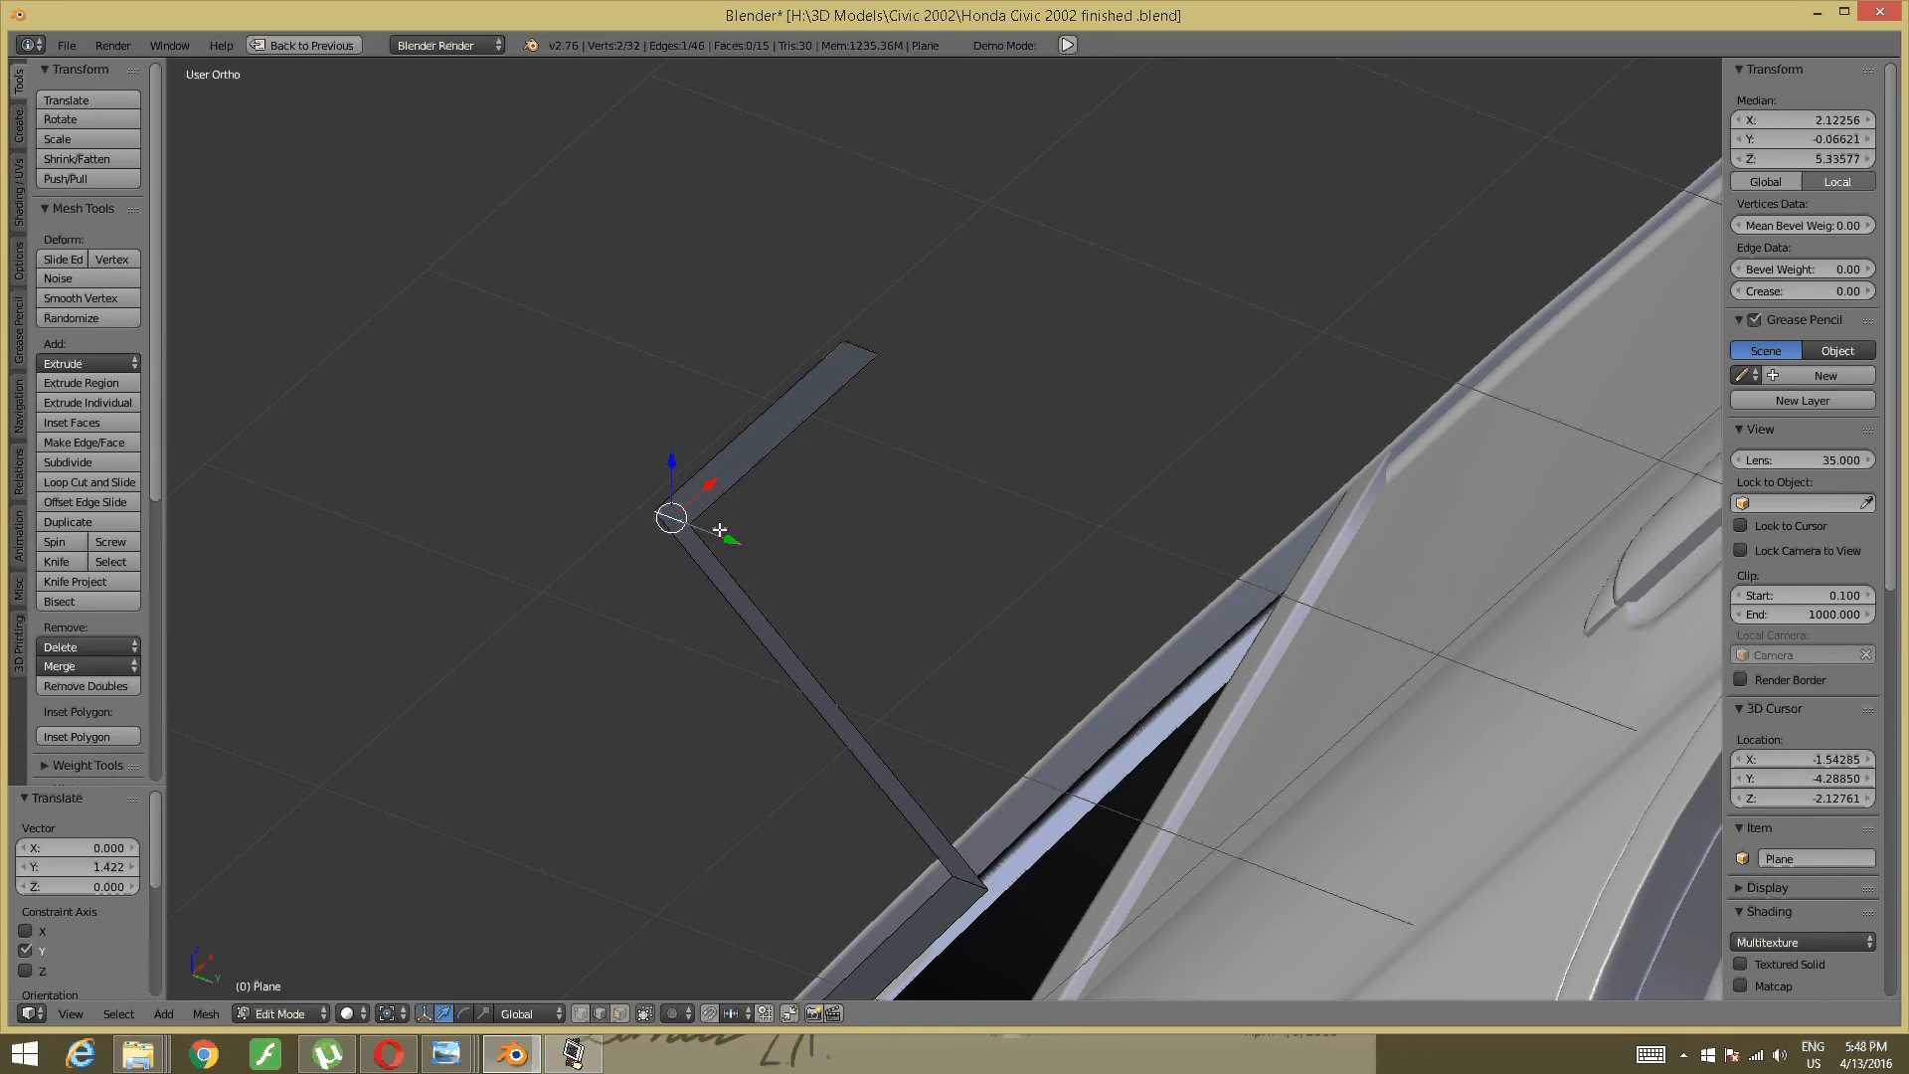
left_click_drag(719, 529, 1234, 639)
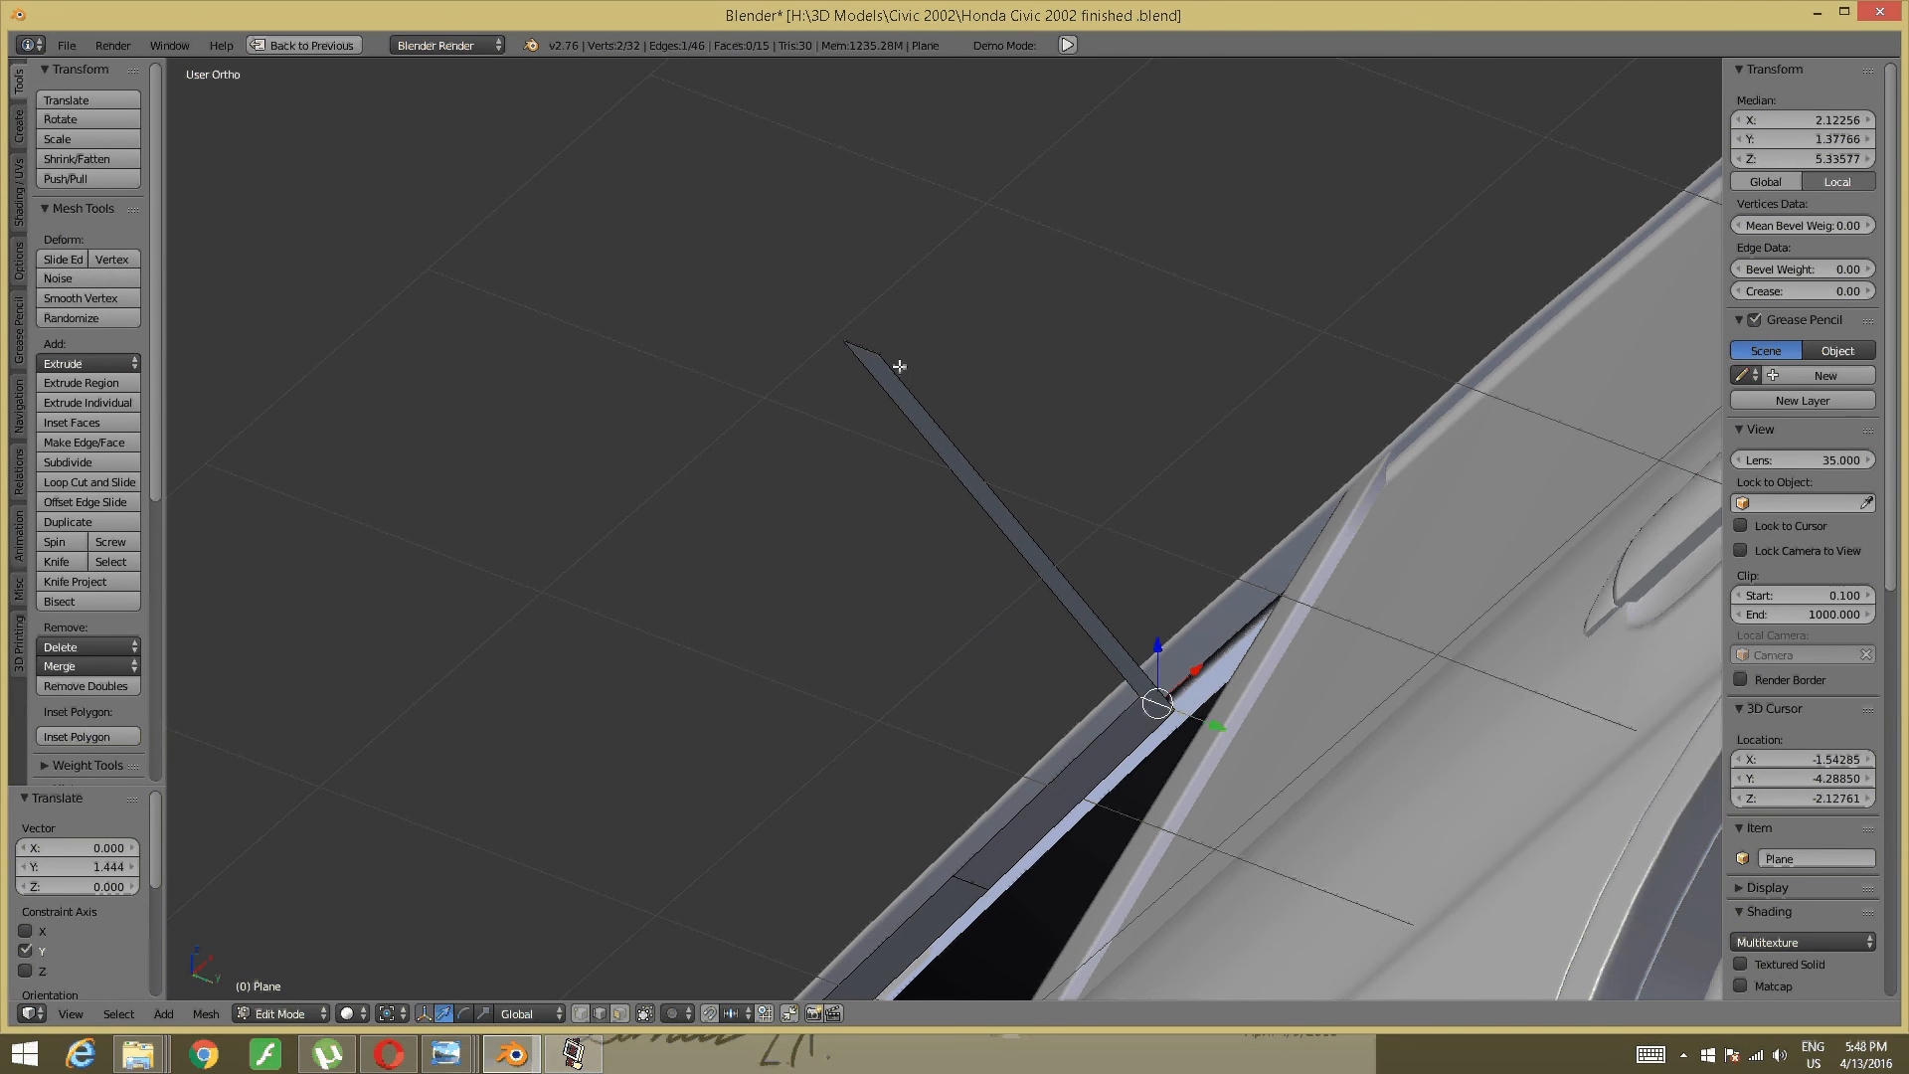
right_click(869, 354)
key("KP_Decimal")
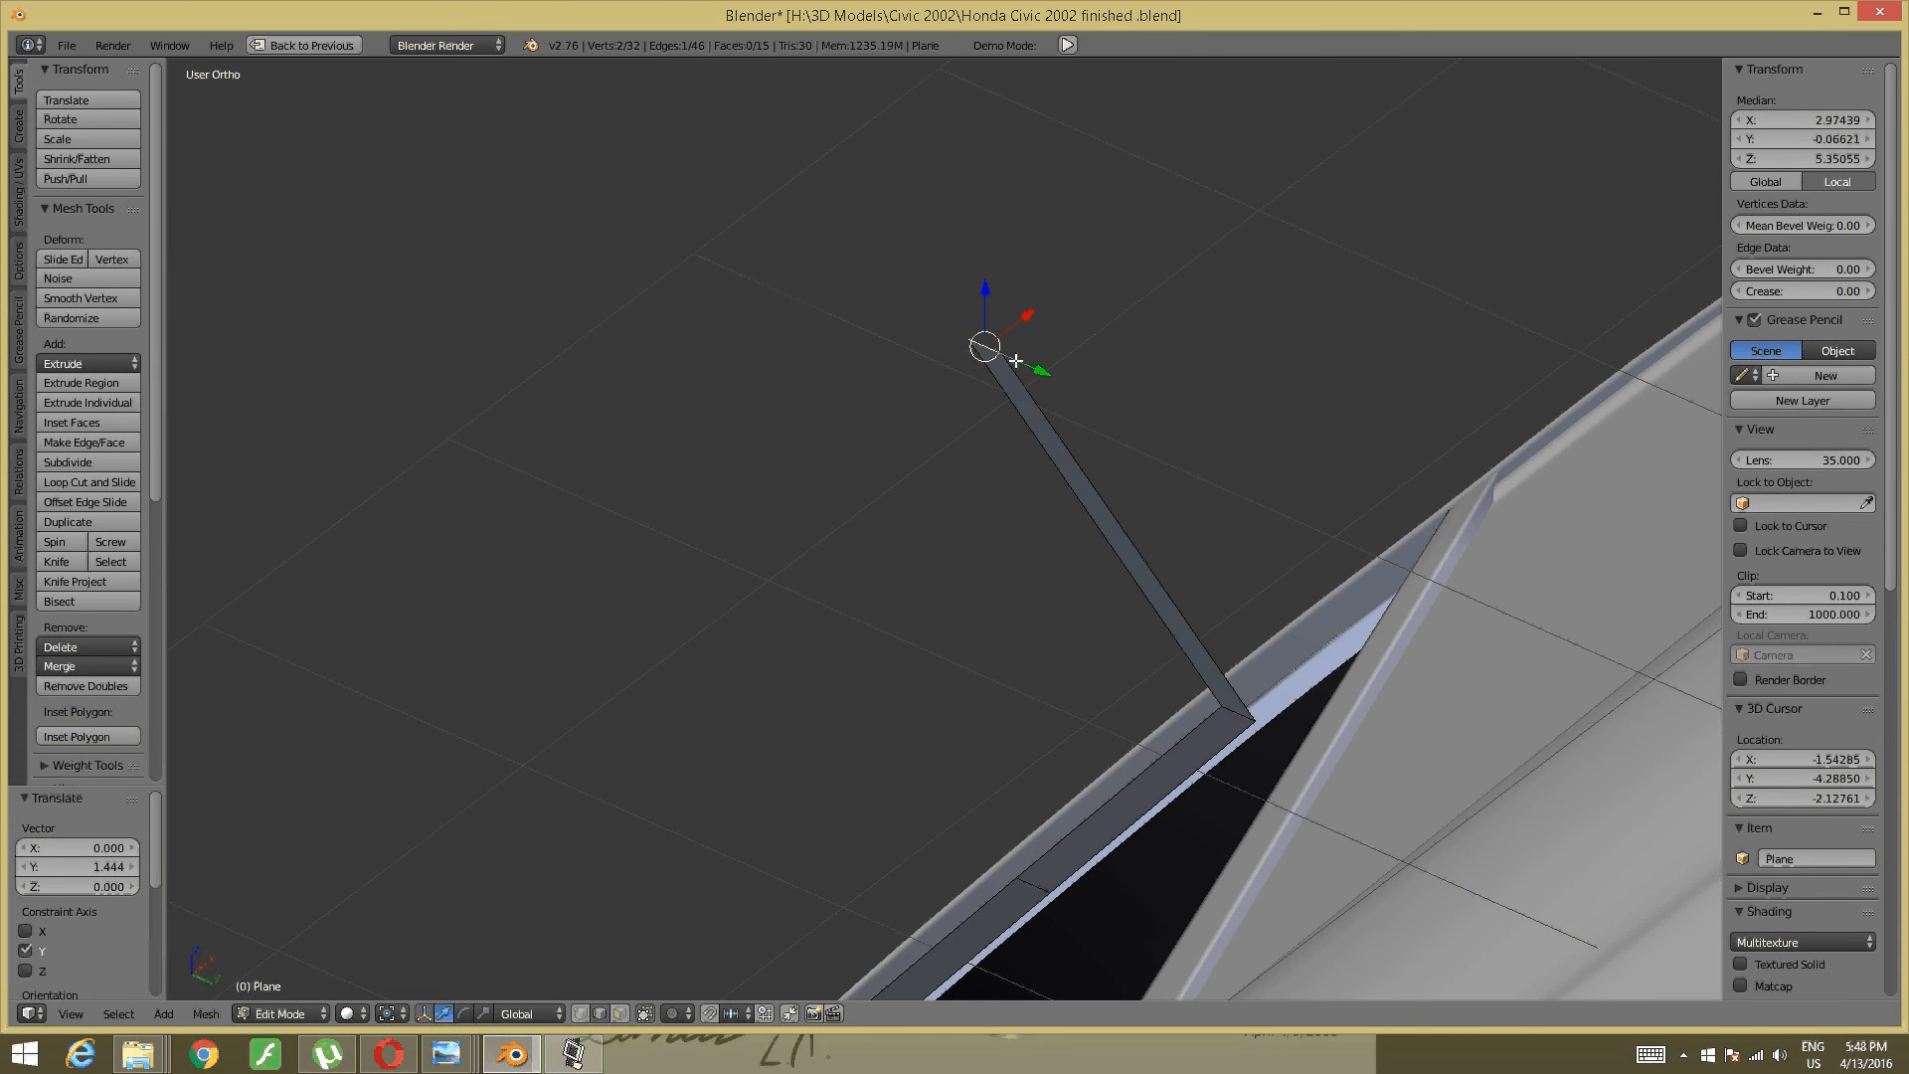
left_click_drag(1021, 361, 1476, 576)
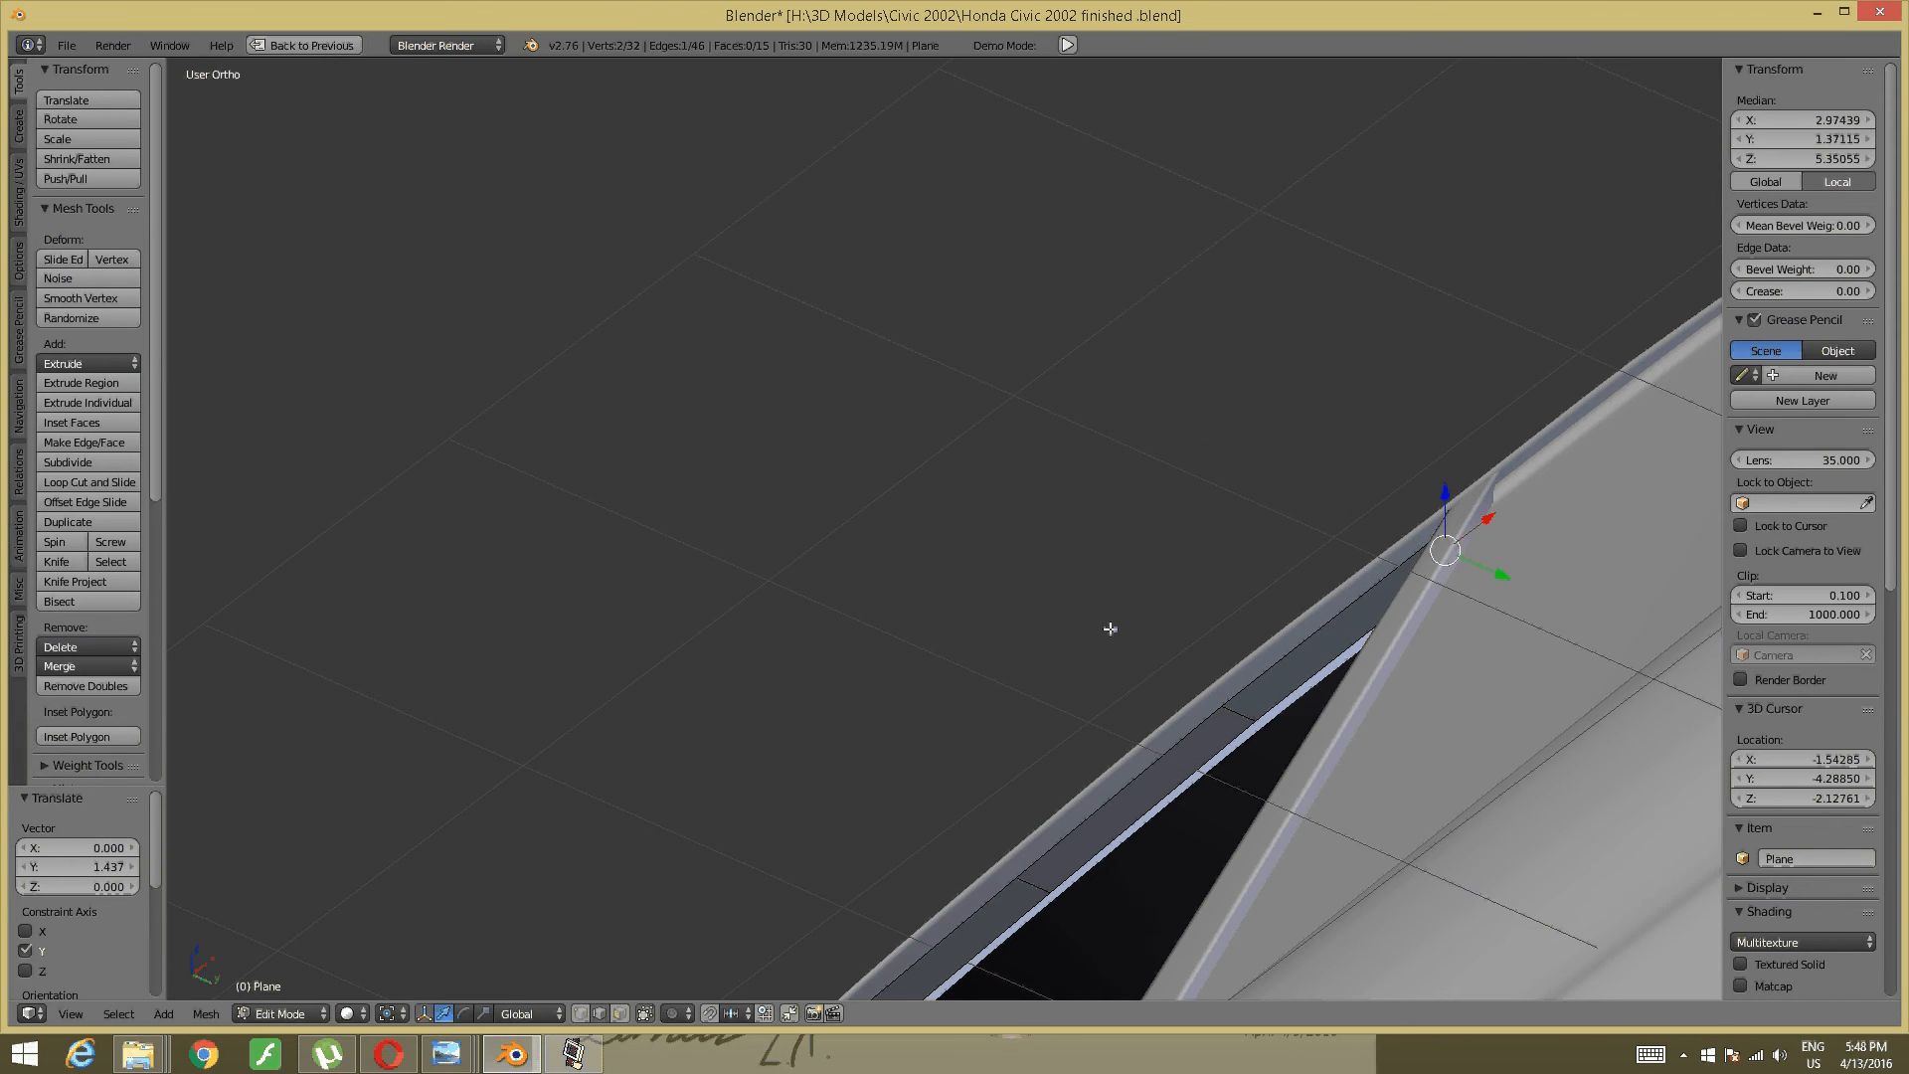
- Orbit around the door opening to inspect the traced strip, then deselect everything
scroll(1107, 627, "down", 4)
middle_click_drag(1107, 626, 1026, 191)
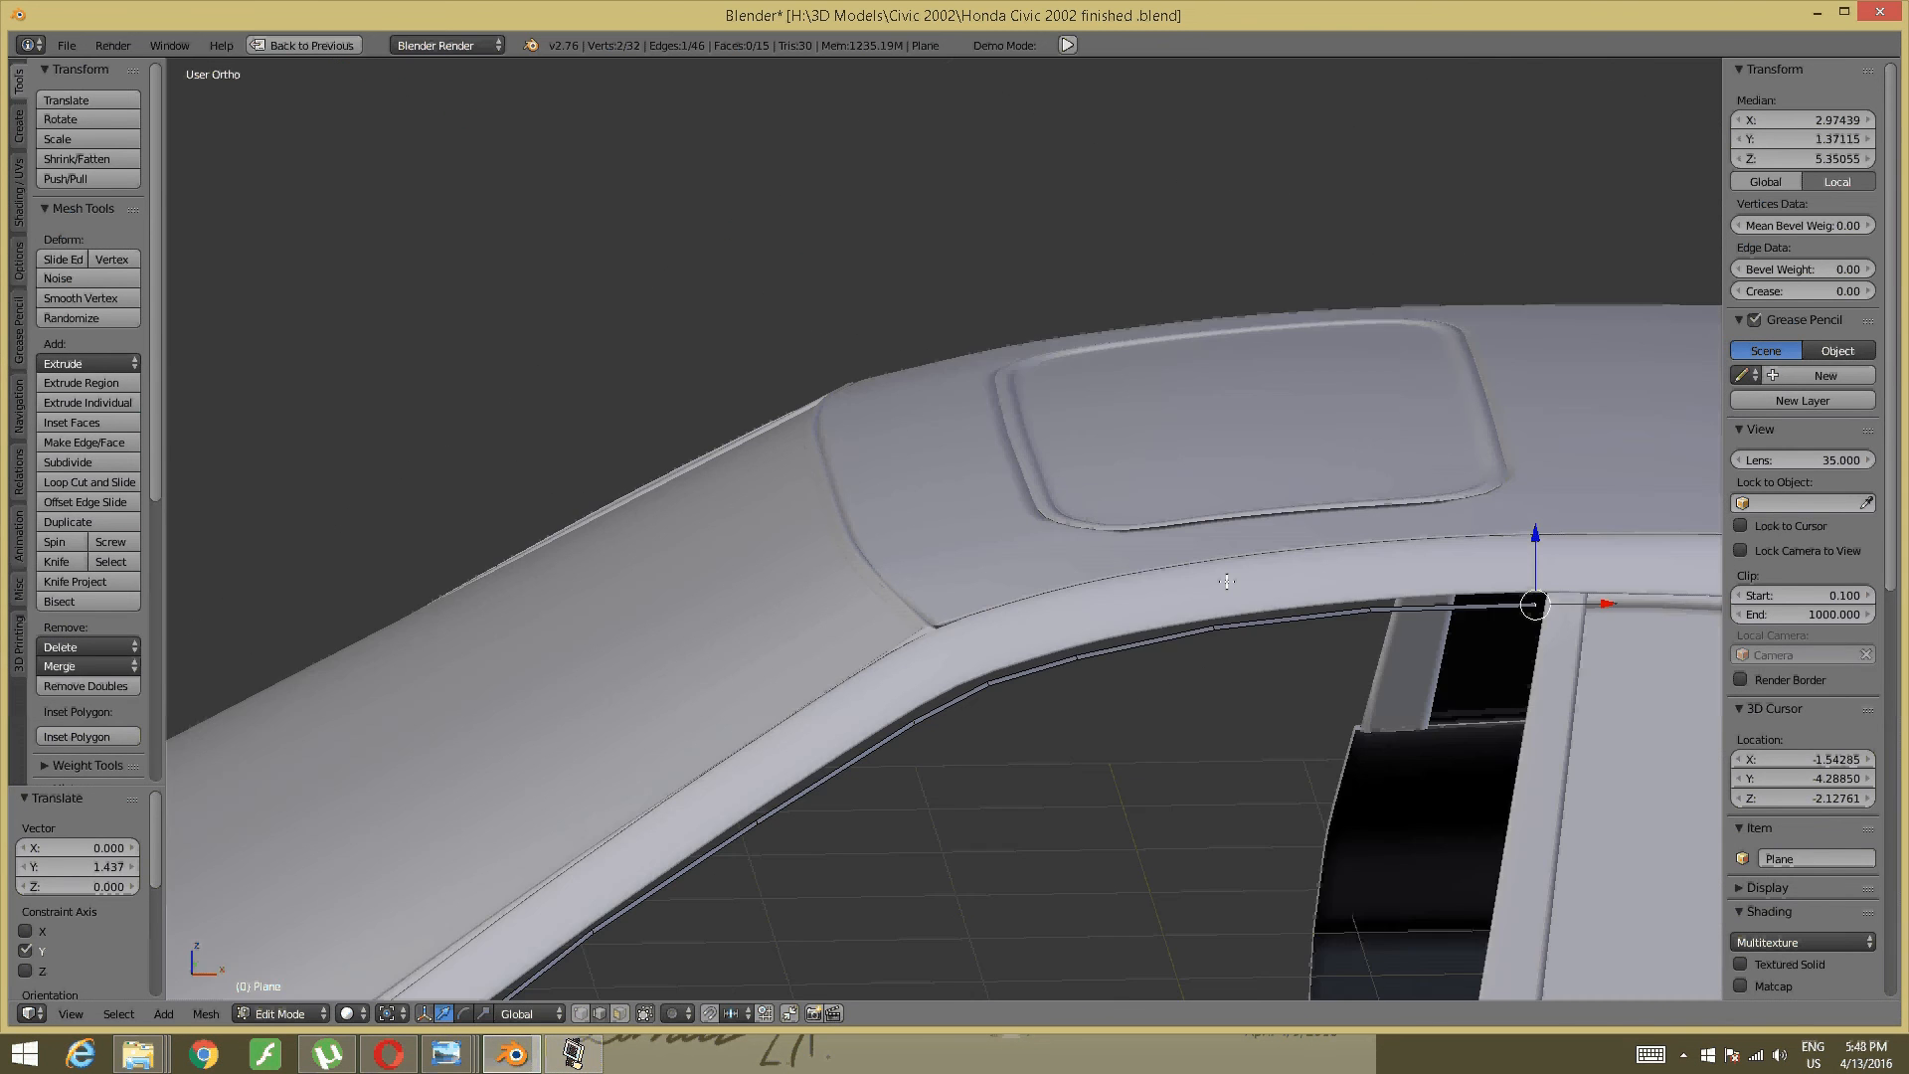
middle_click_drag(1316, 674, 1249, 358, "shift")
scroll(1248, 358, "up", 2)
scroll(1252, 383, "down", 2)
middle_click_drag(1201, 475, 1248, 186, "shift")
middle_click_drag(975, 320, 916, 421)
middle_click_drag(1036, 322, 1223, 75, "shift")
scroll(920, 371, "down", 1)
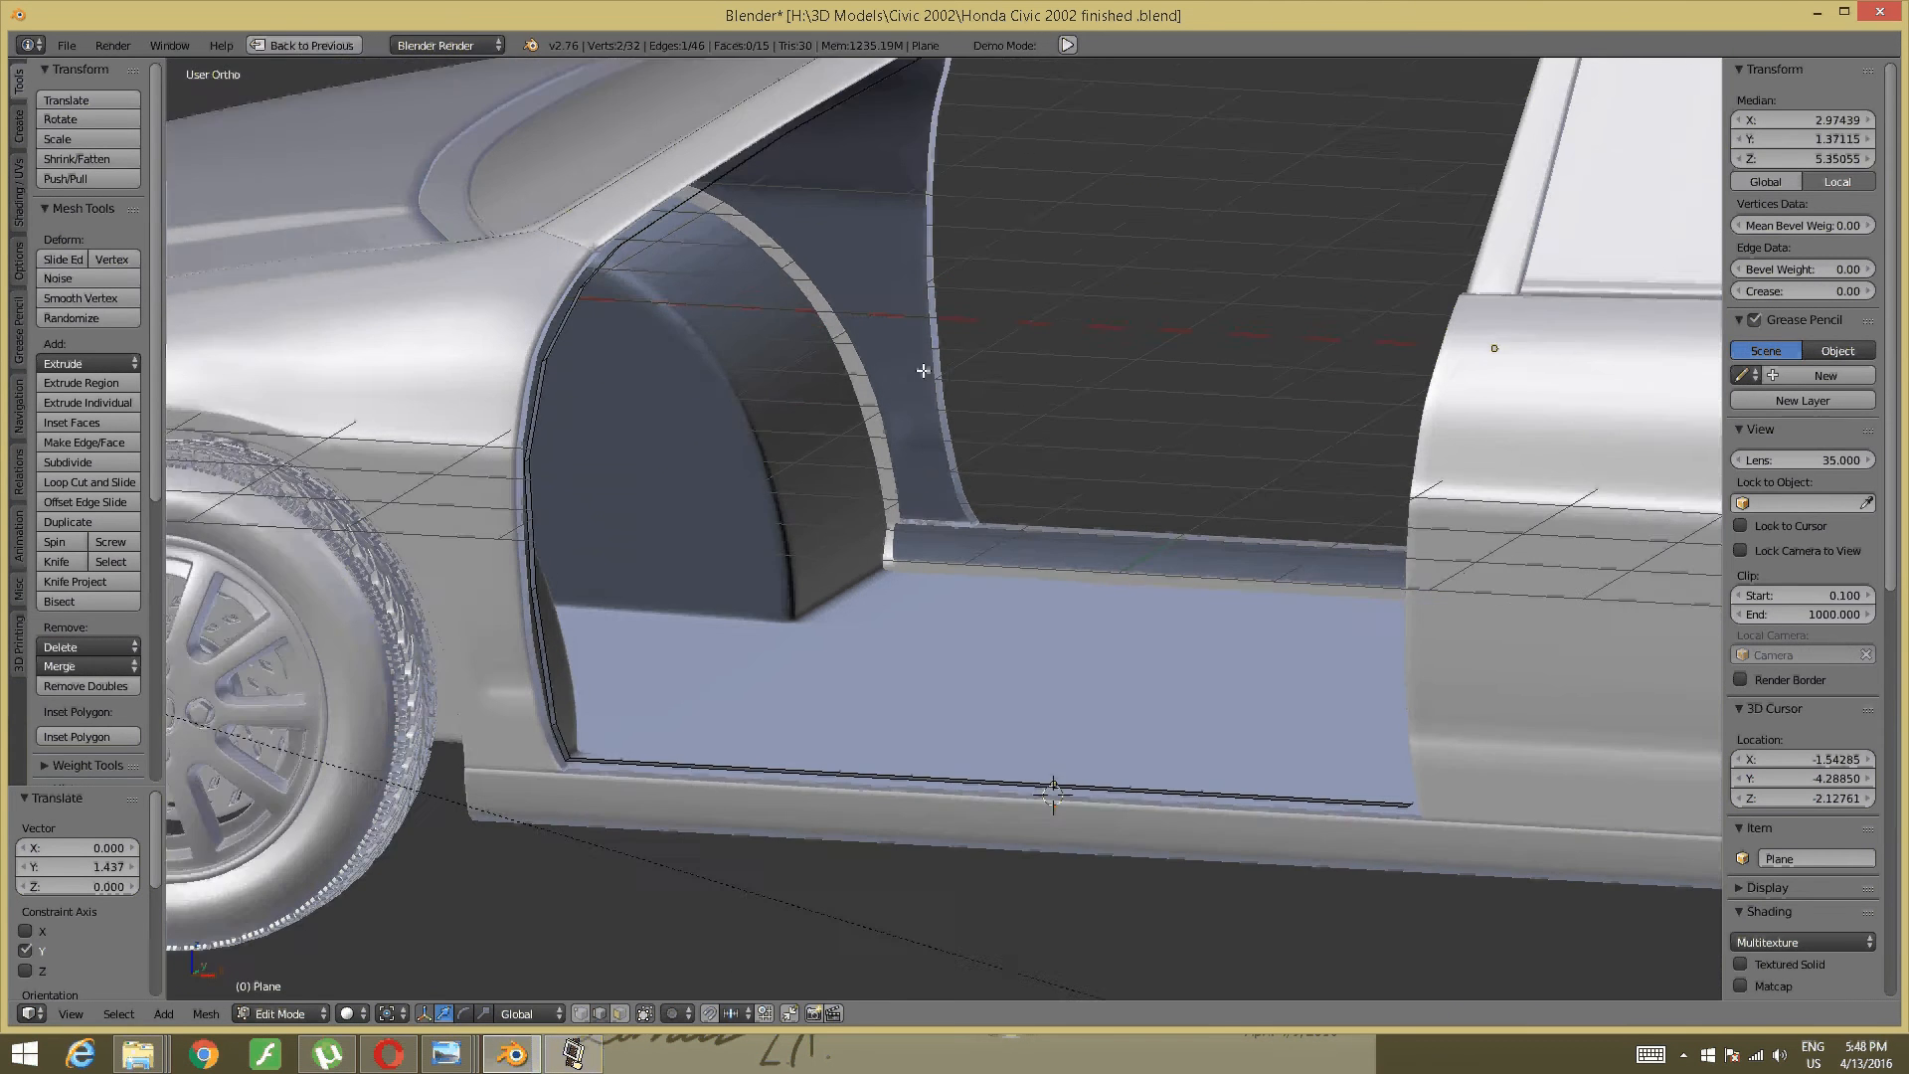
scroll(912, 379, "up", 1)
middle_click_drag(912, 379, 883, 398)
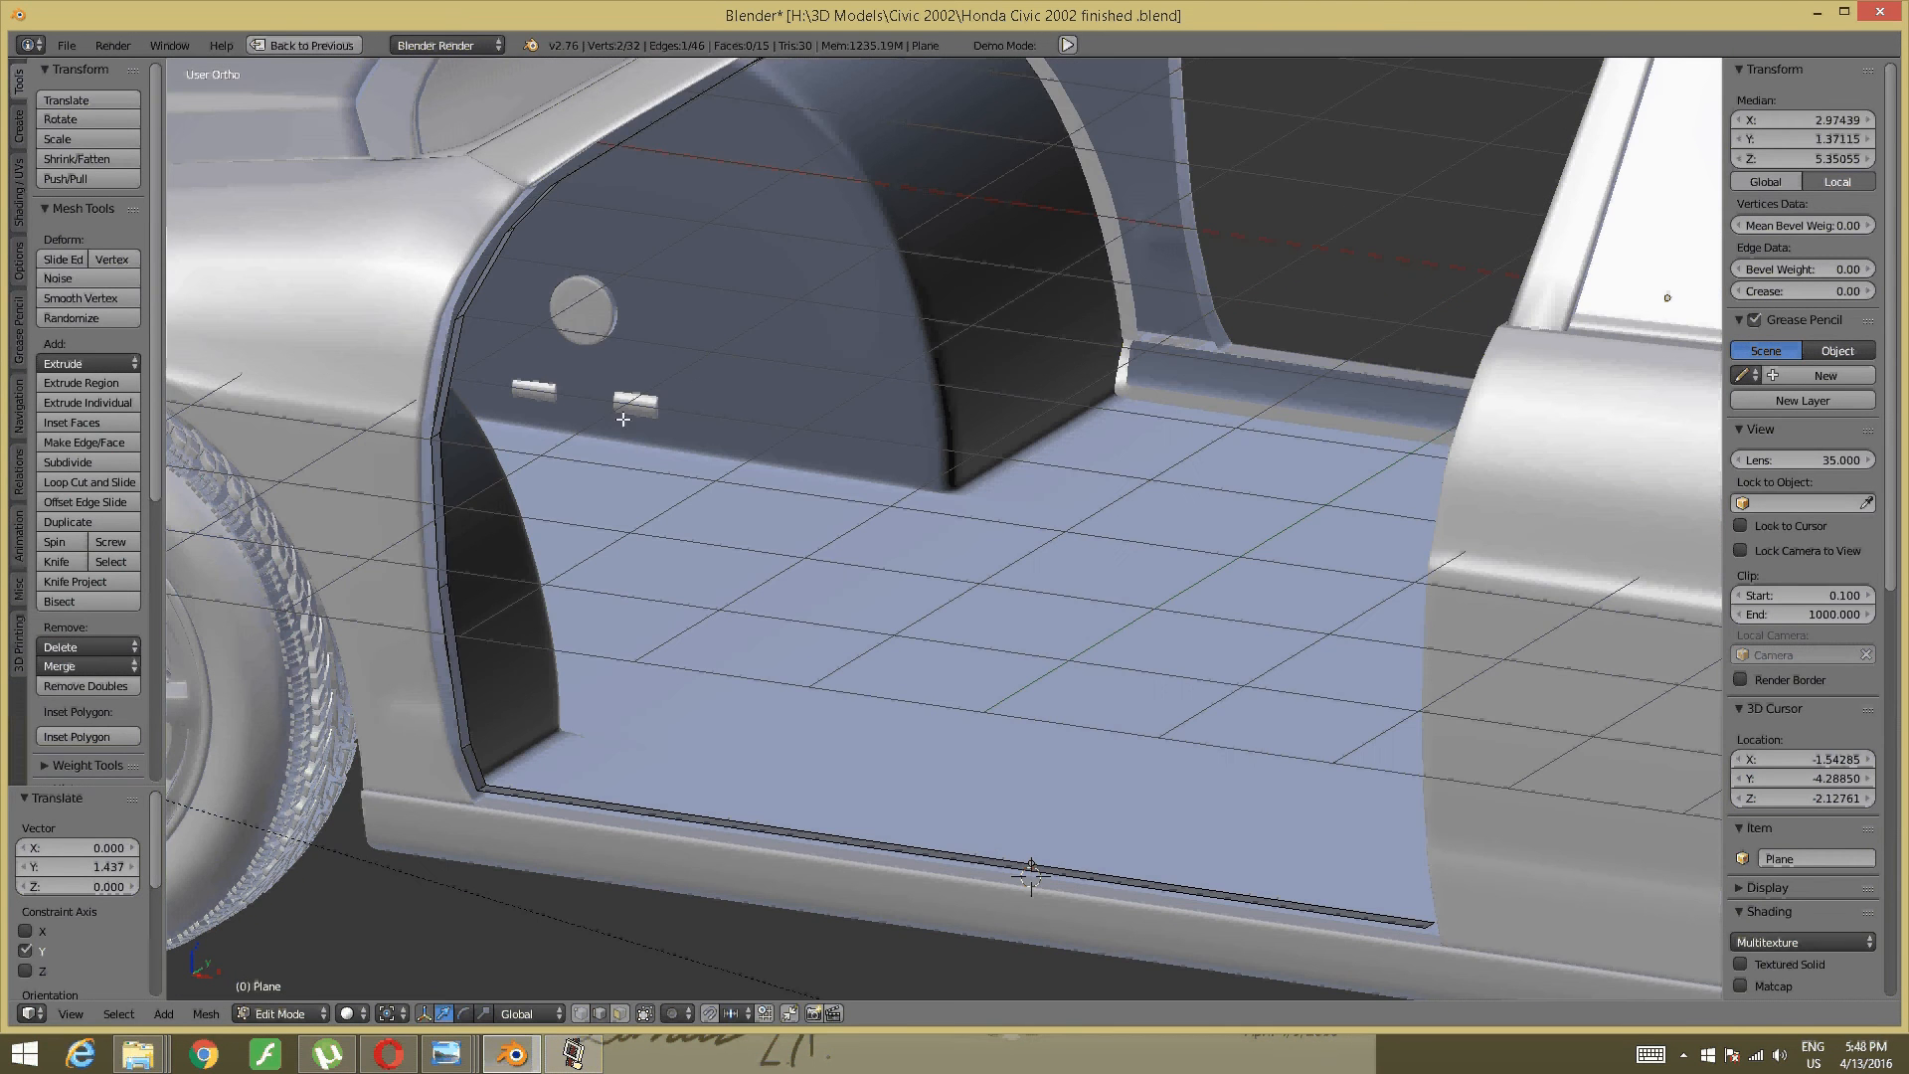
middle_click_drag(622, 418, 852, 447)
middle_click_drag(1133, 391, 836, 391, "shift")
key("a")
- Frame the sill strip, then bring the blue Civic's door-sill photo to the front
middle_click_drag(924, 790, 921, 759)
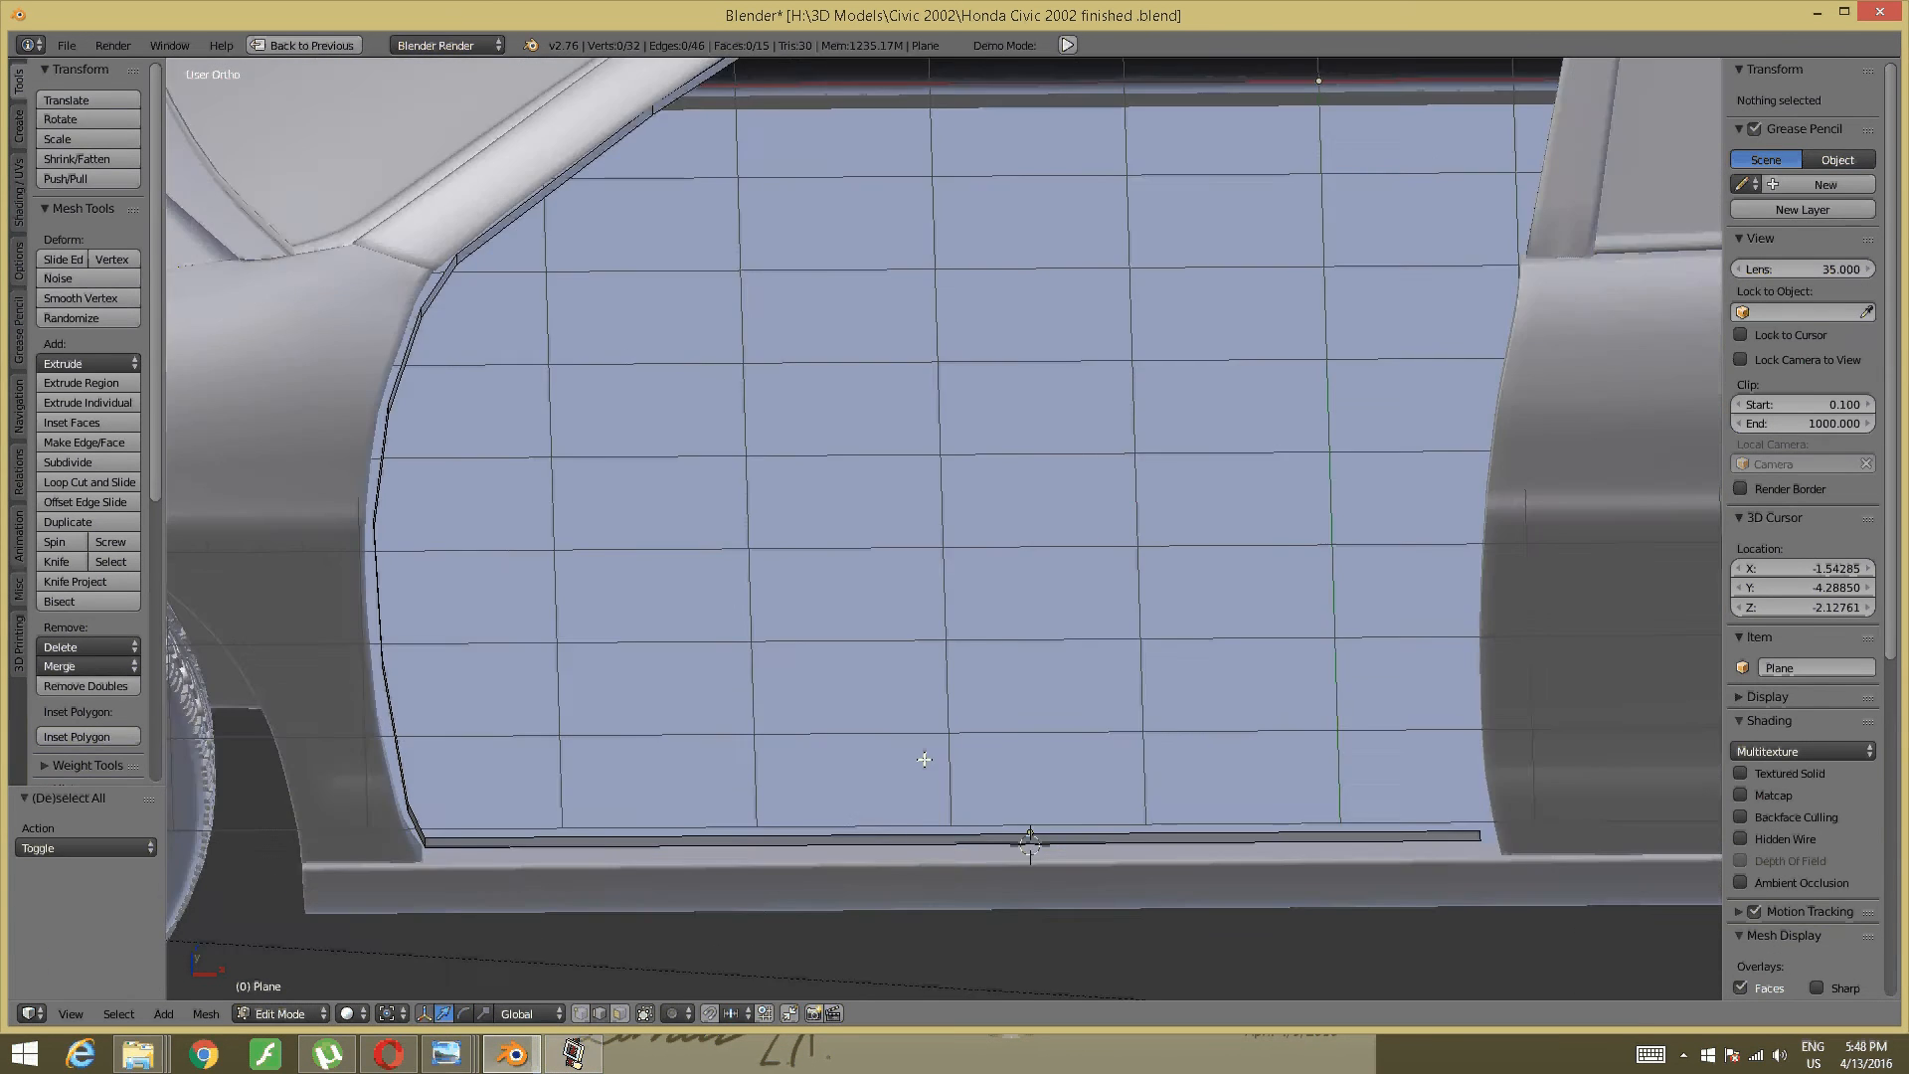
middle_click_drag(946, 909, 1014, 550, "shift")
scroll(1093, 477, "up", 2)
middle_click_drag(1100, 472, 1156, 685, "shift")
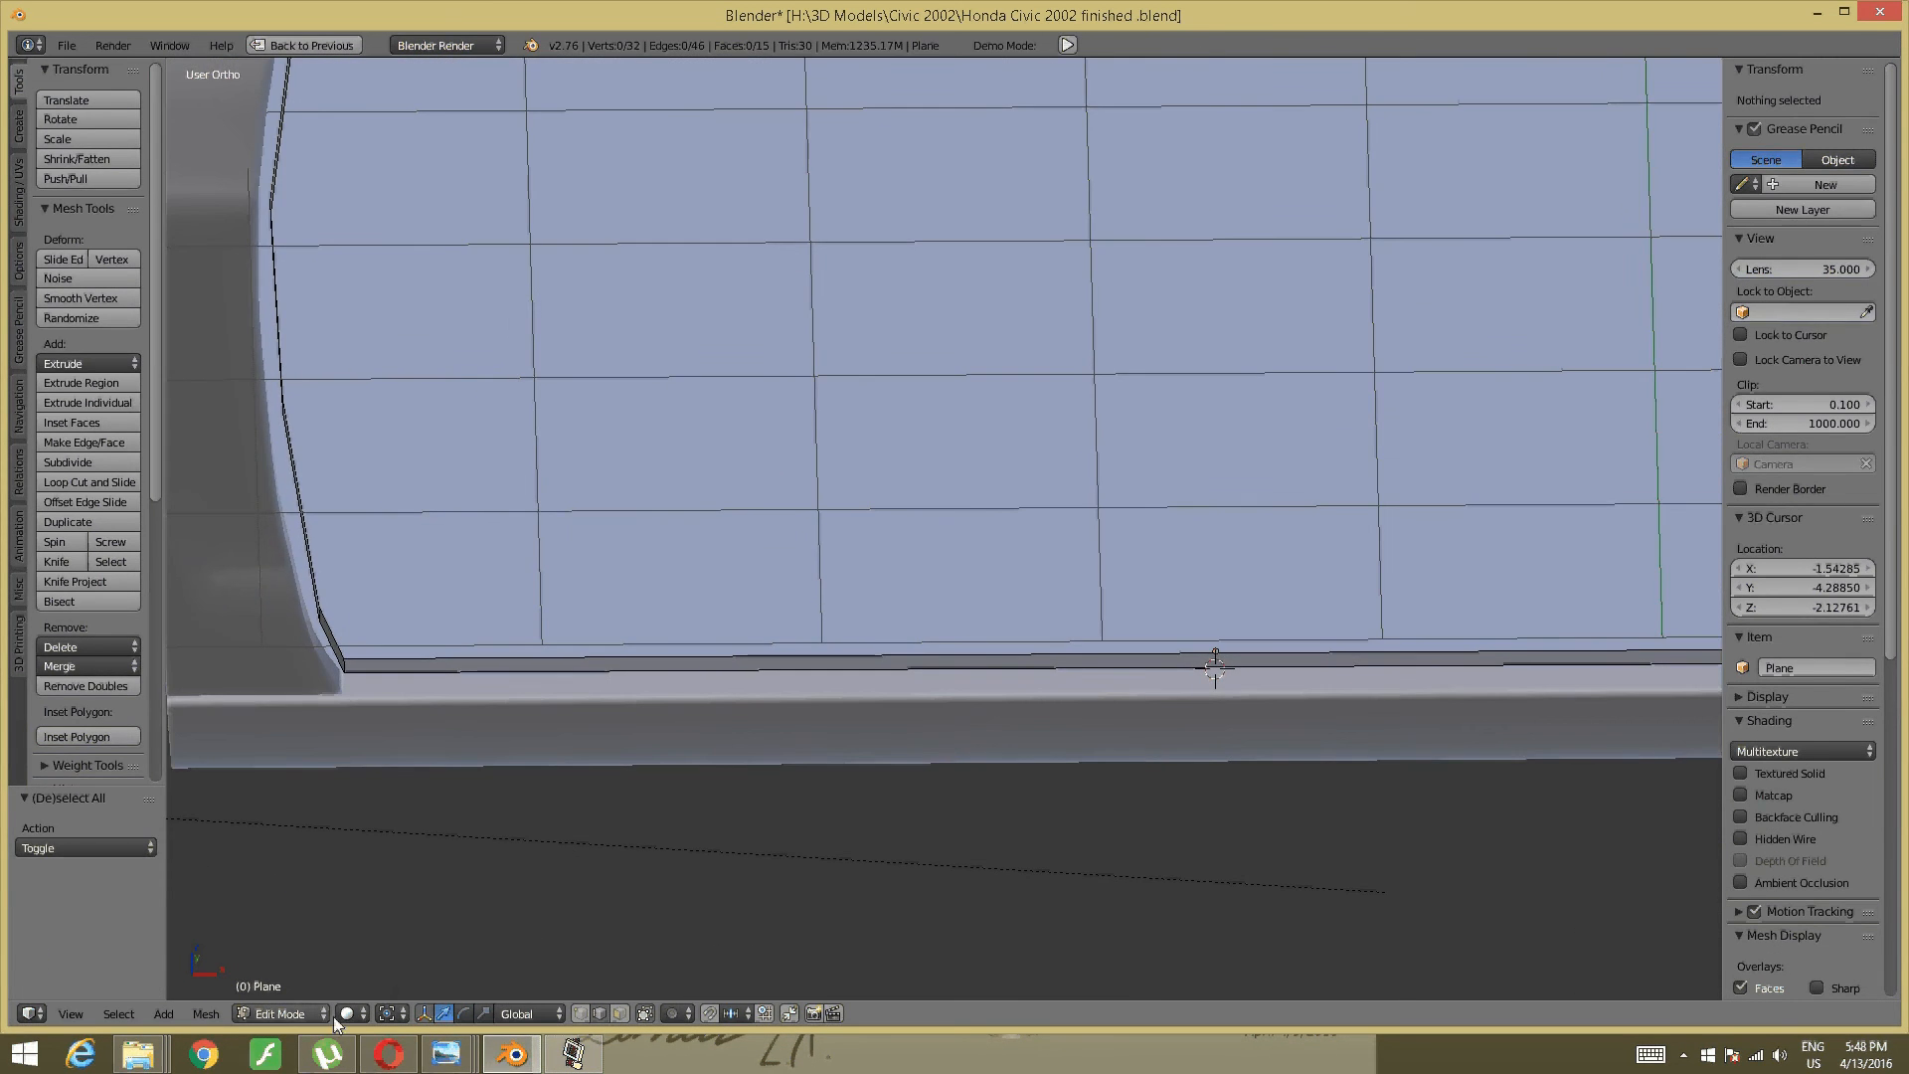
mouse_move(447, 1054)
left_click(765, 905)
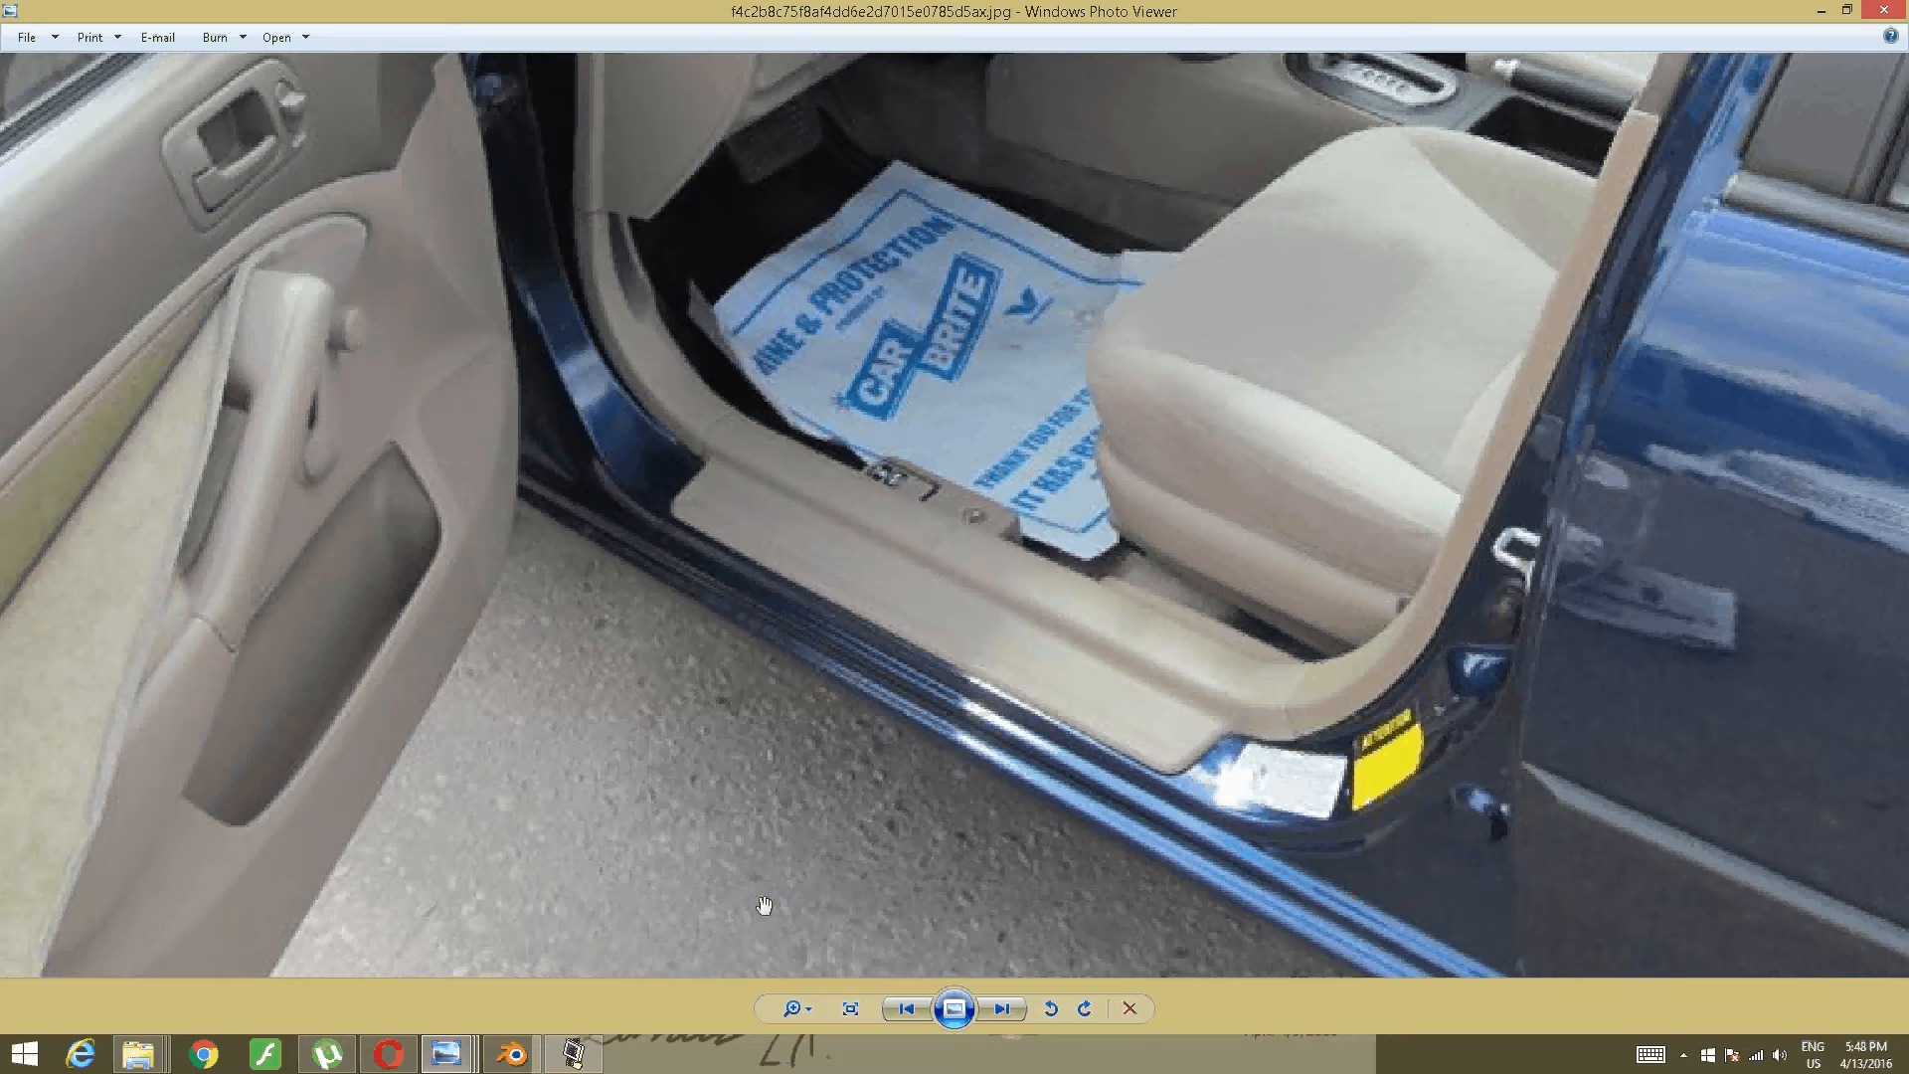
- Pan the door-sill photo for a look, then return to Blender's sill strip
left_click_drag(606, 543, 657, 639)
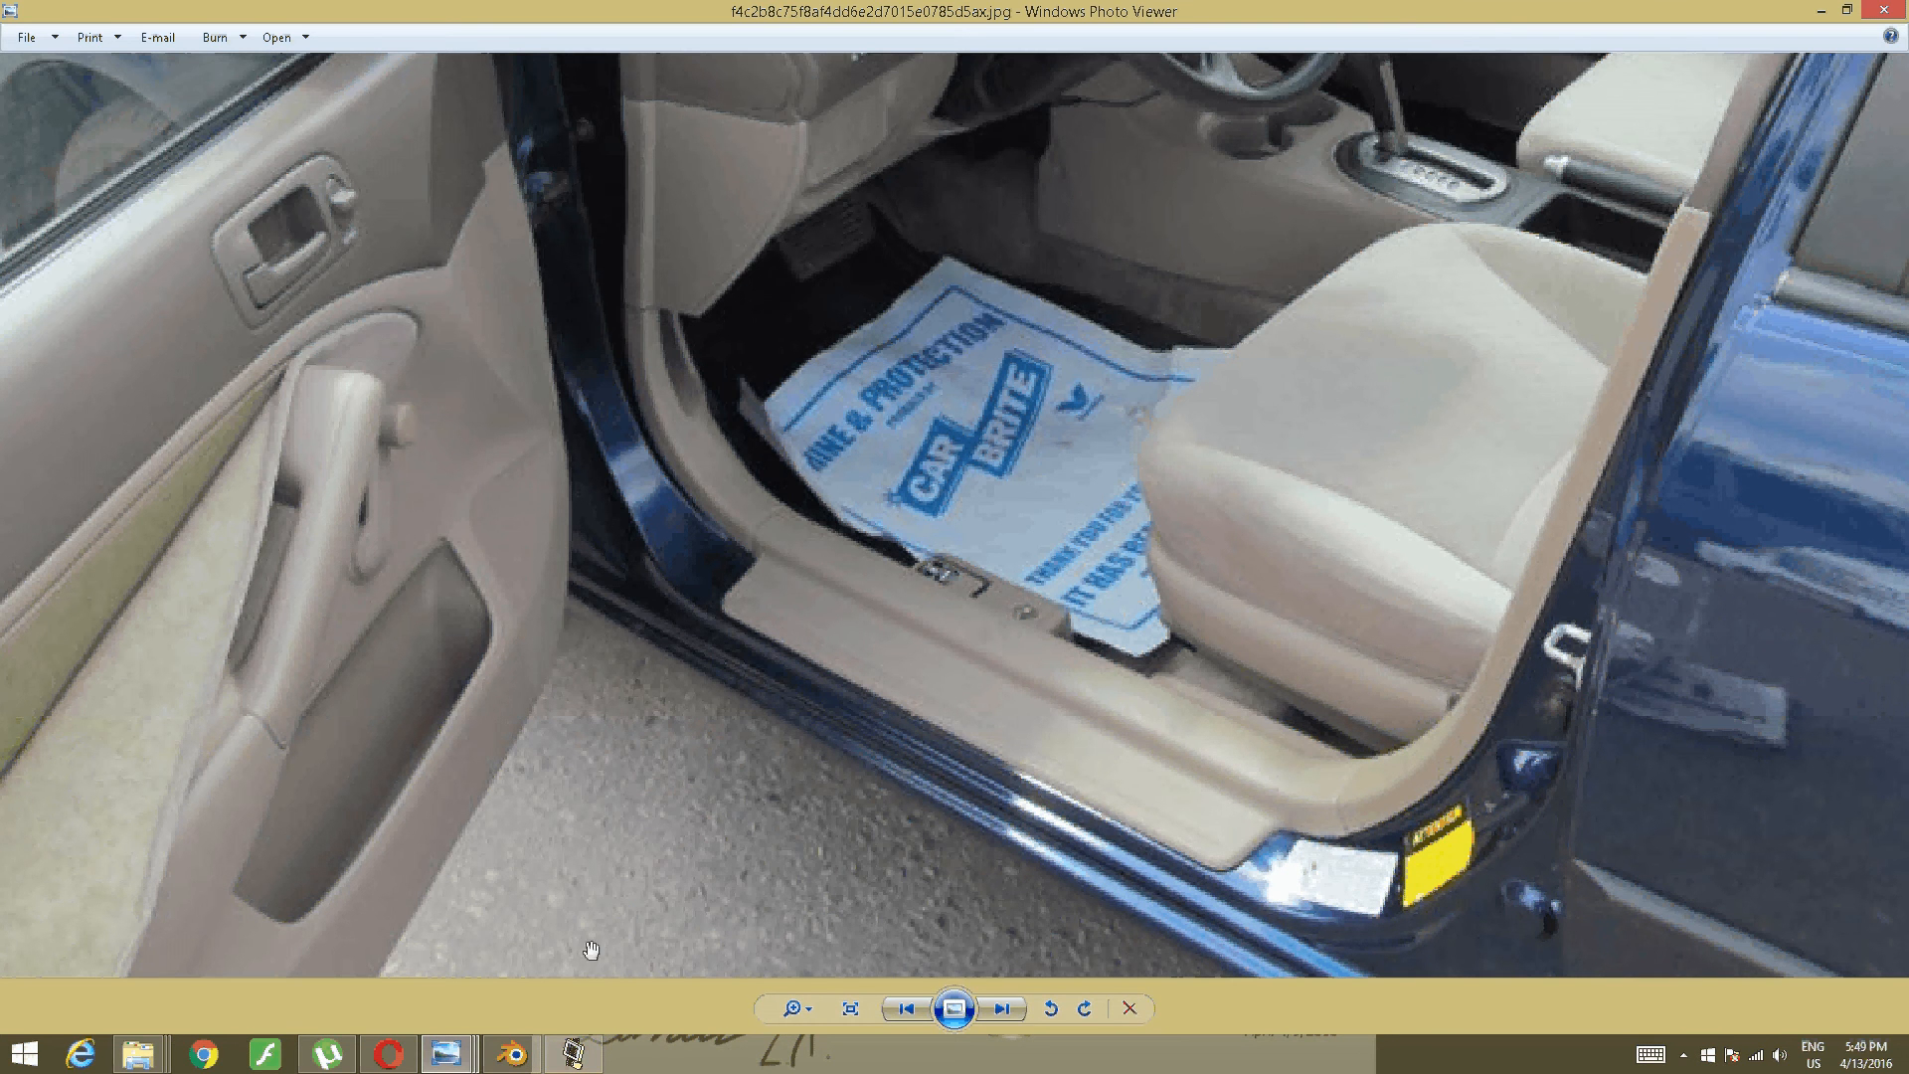
left_click(500, 1054)
middle_click_drag(832, 571, 827, 597)
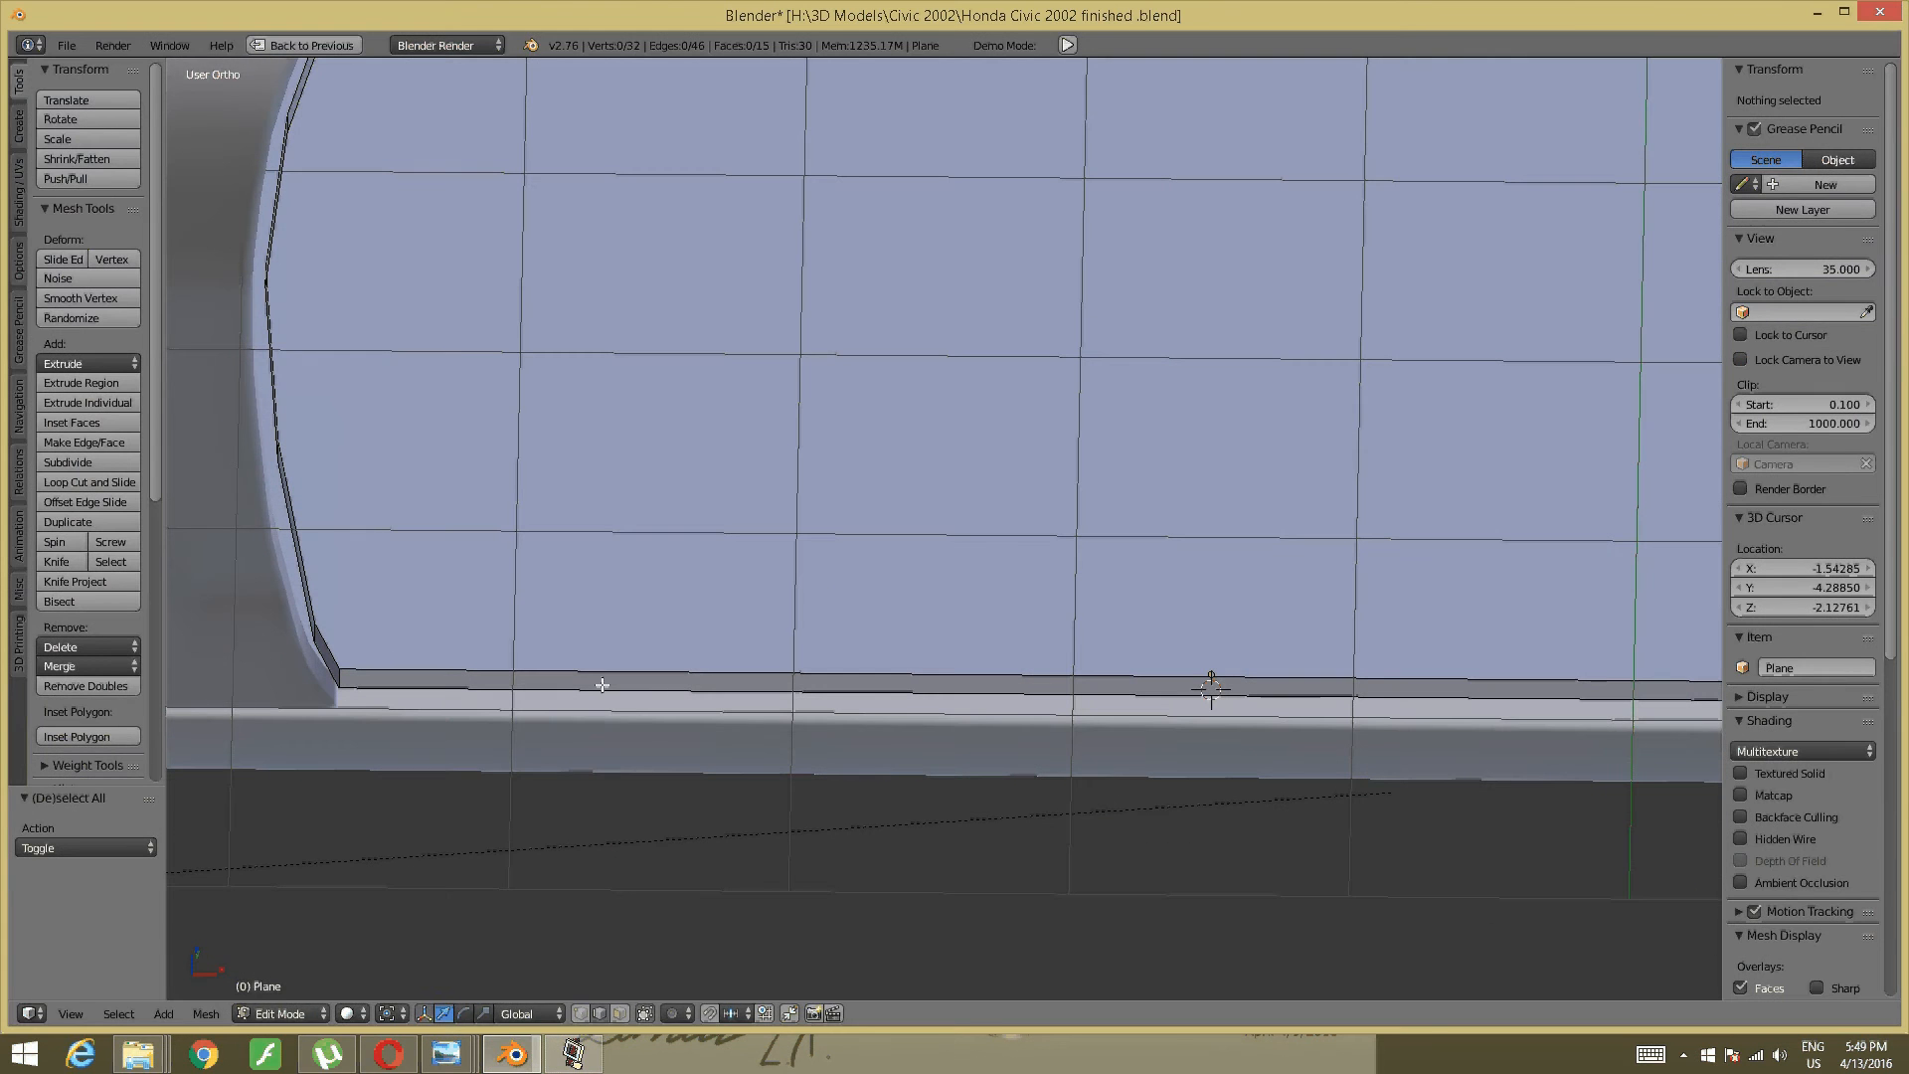
- Add a loop cut near the sill strip's left end, deselect all, and bring back the reference photo
key("ctrl+r")
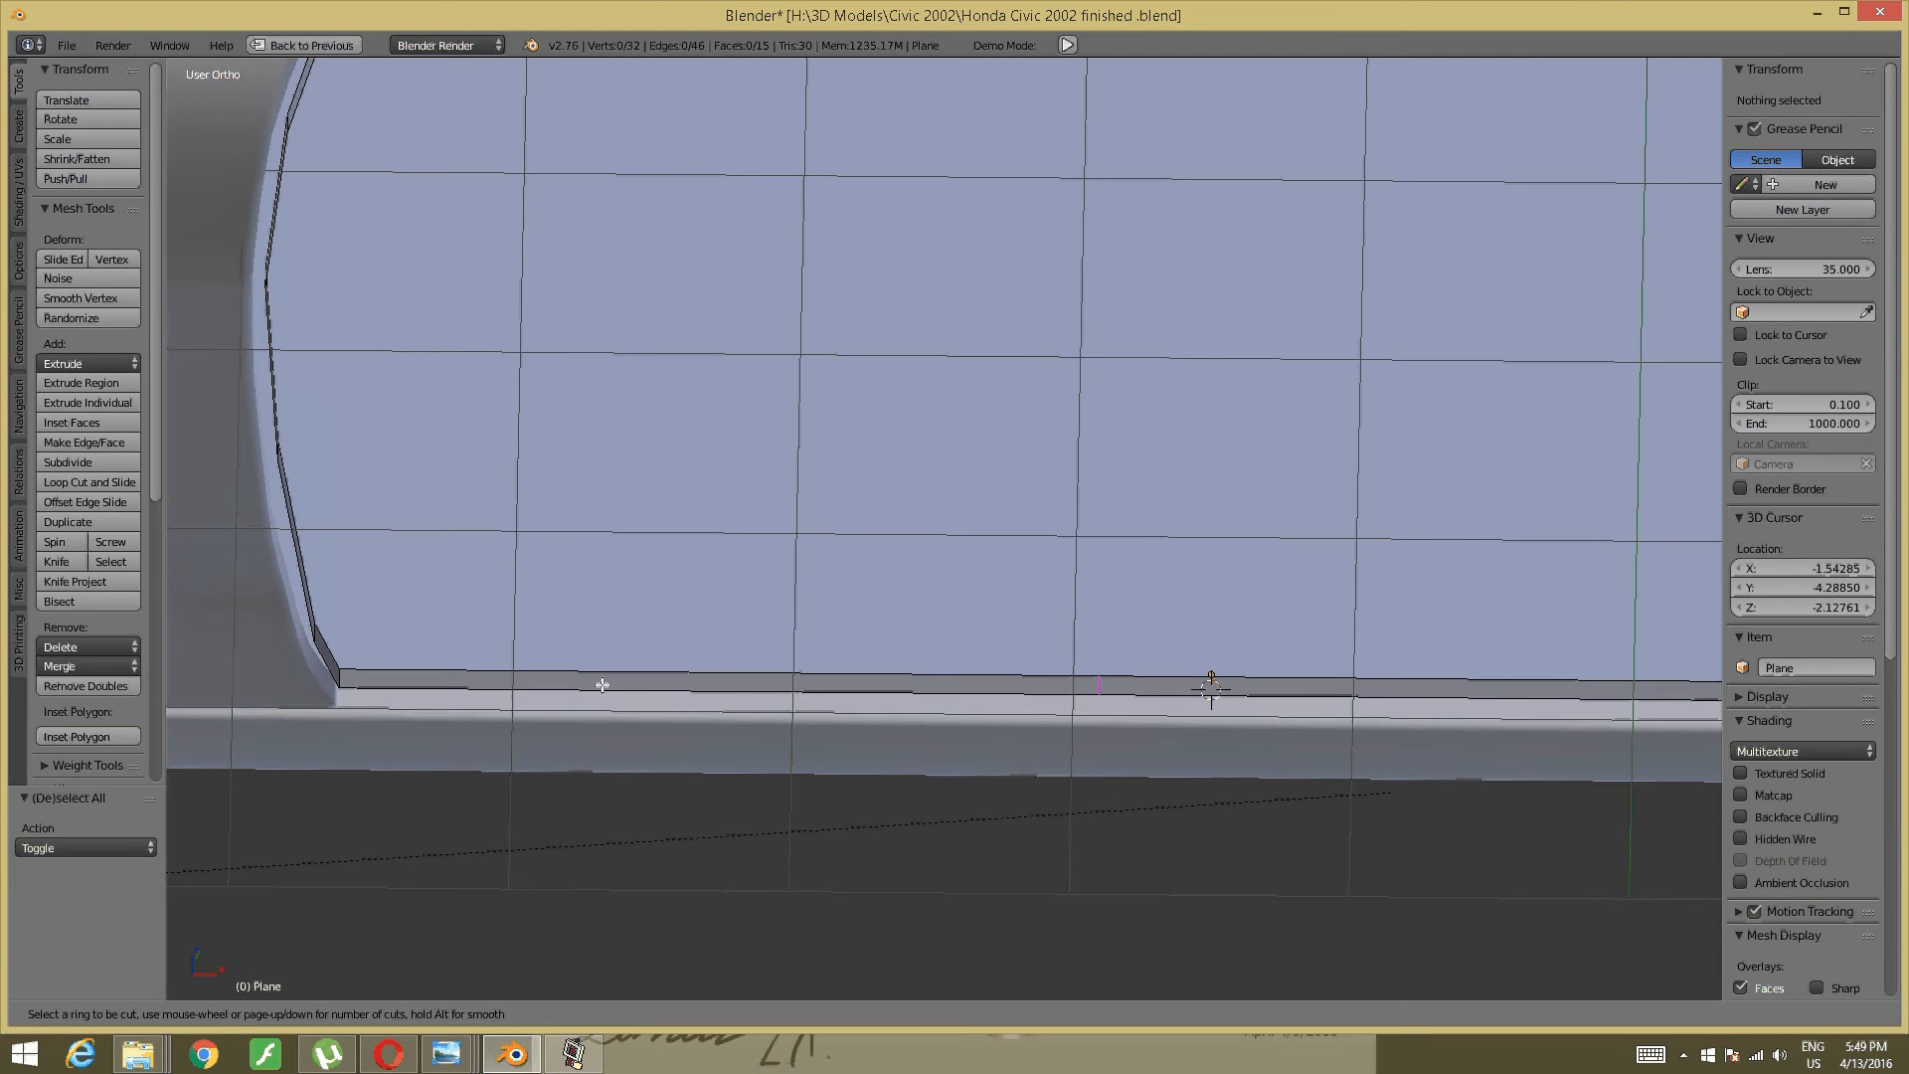
left_click(739, 688)
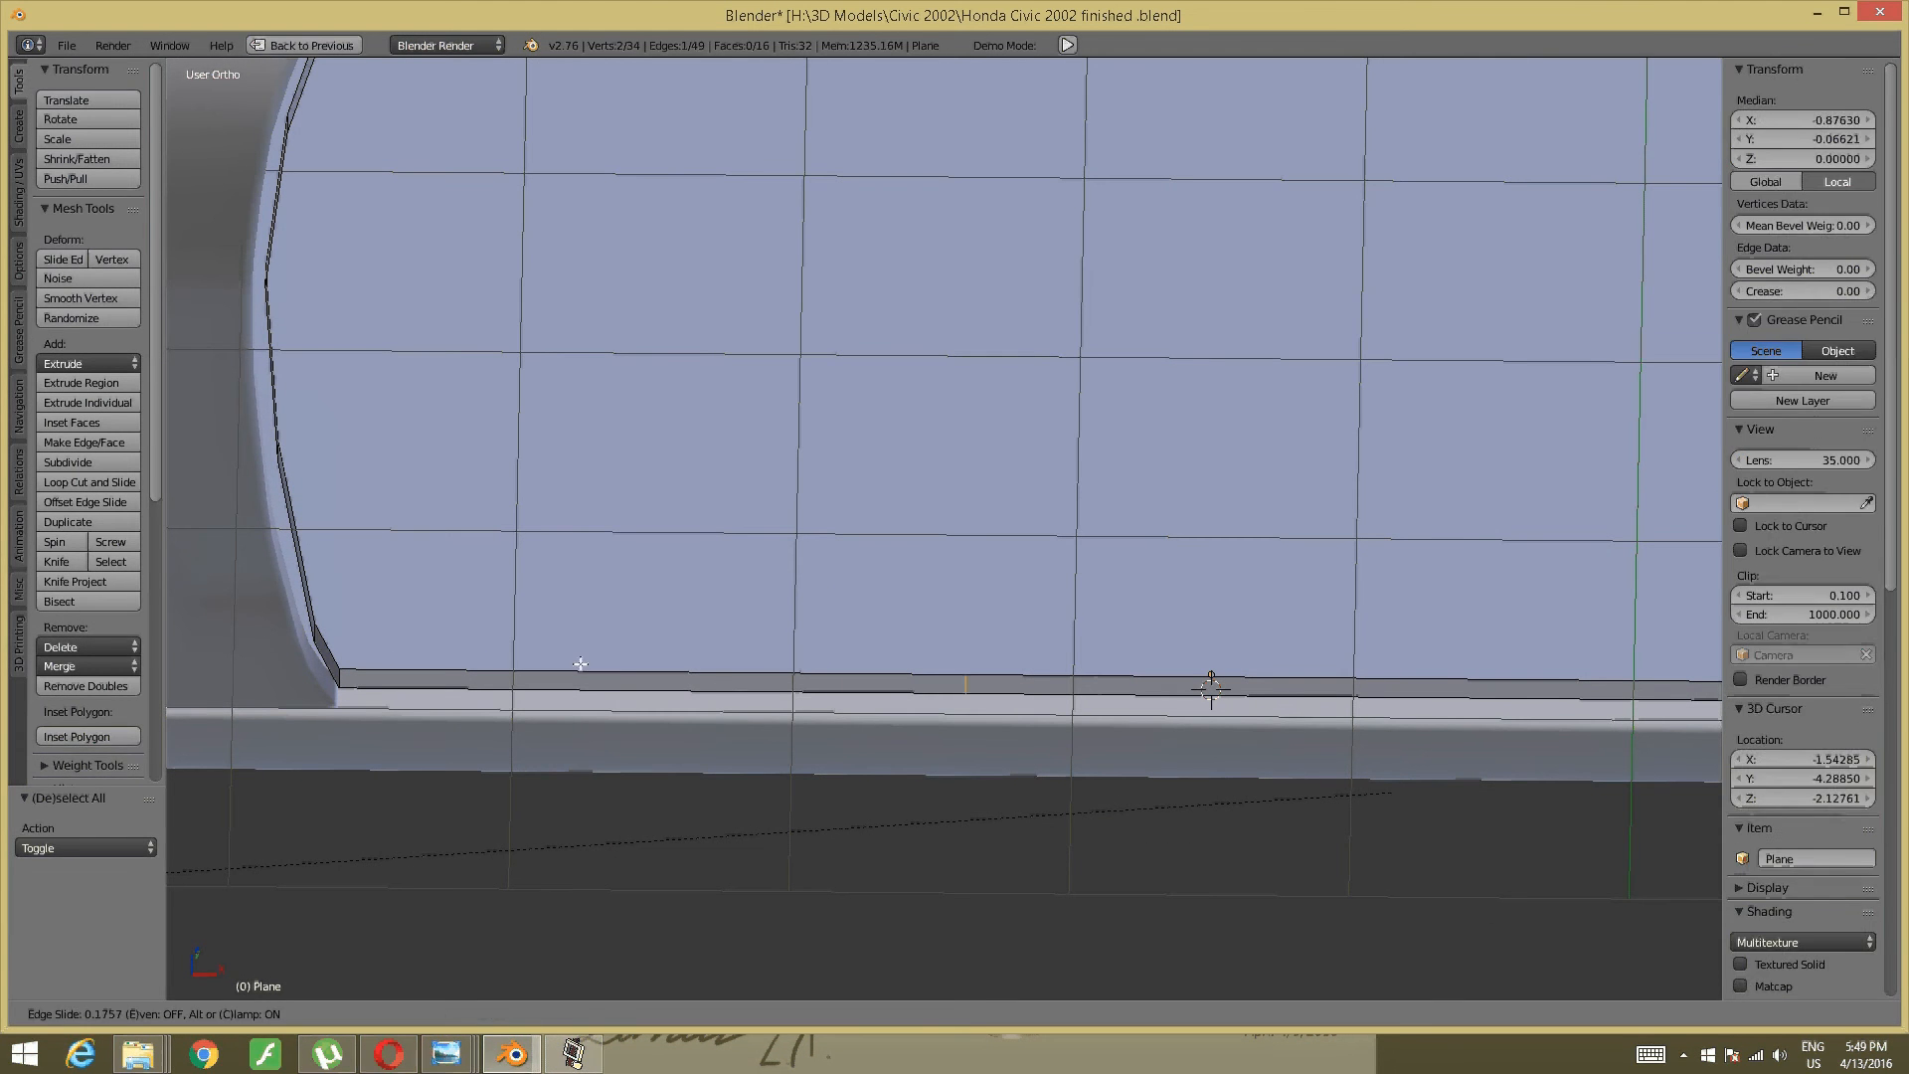
left_click(324, 648)
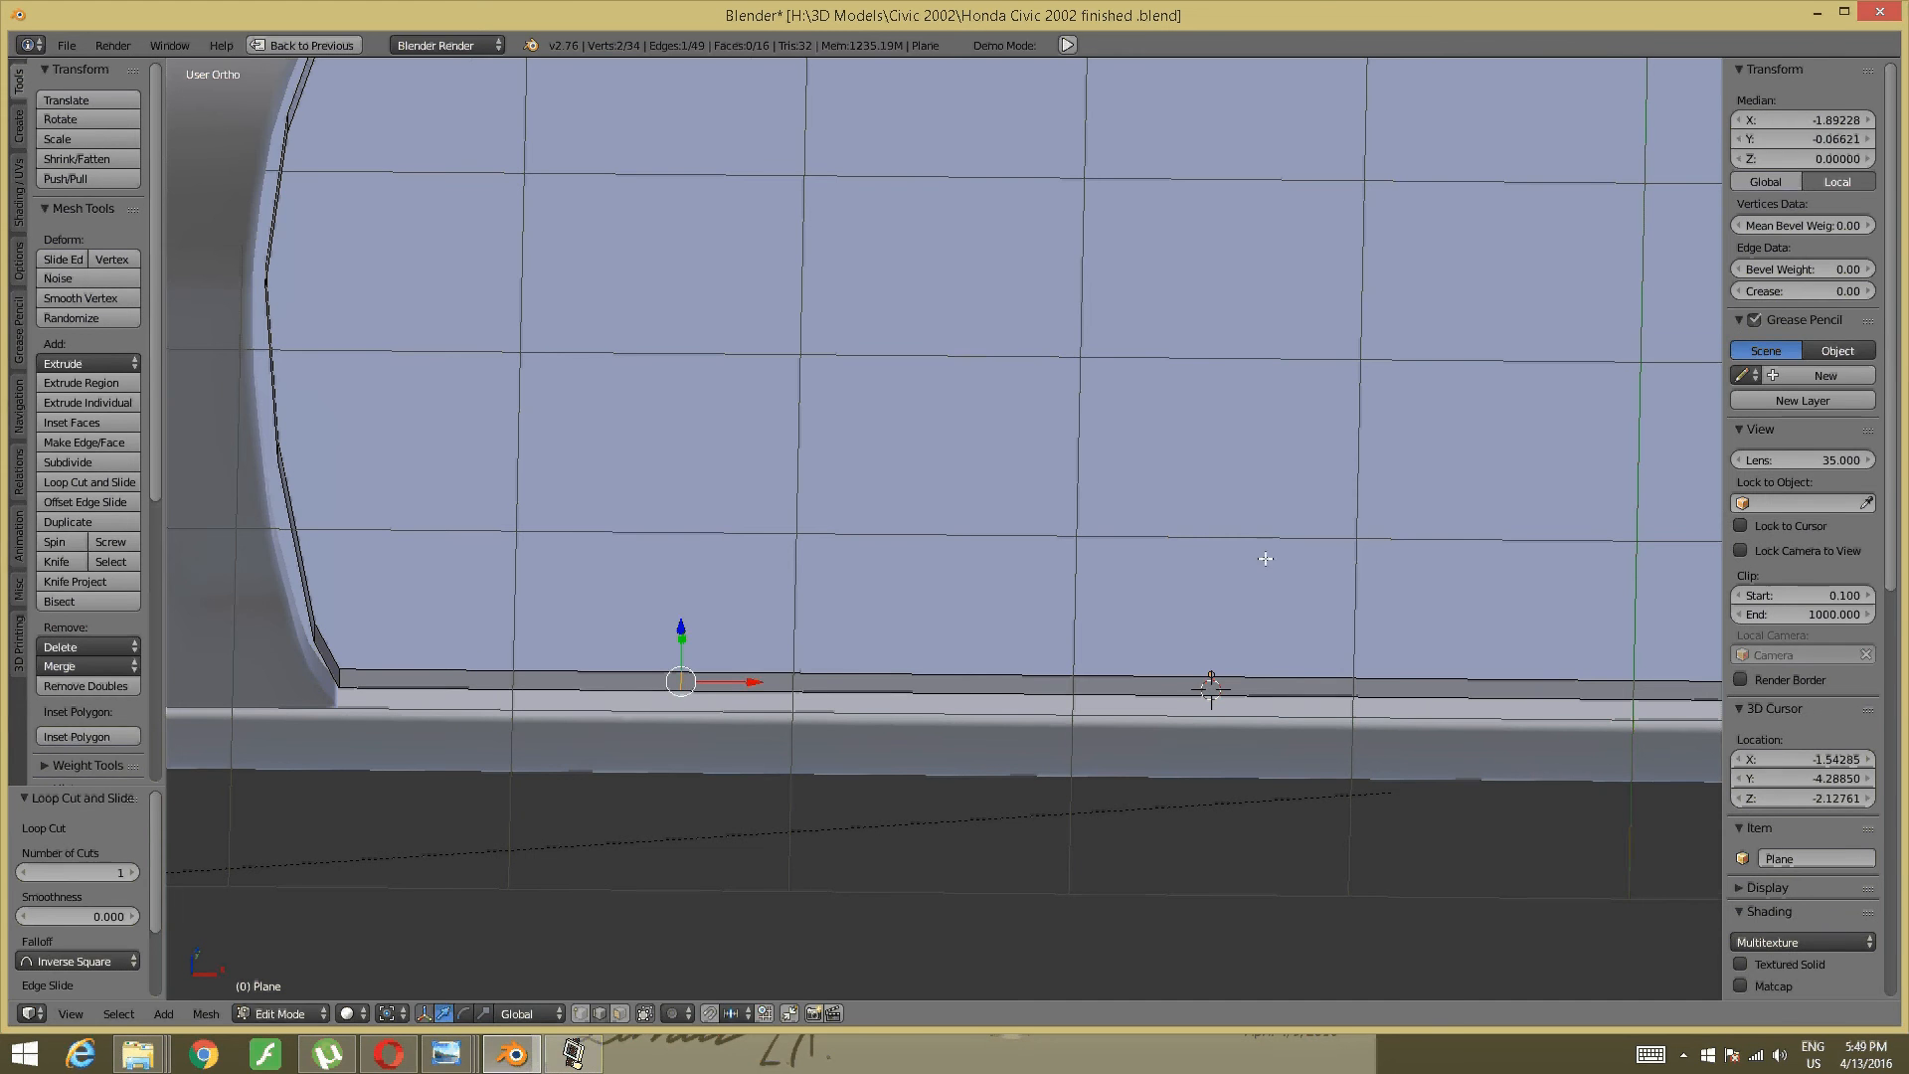
middle_click_drag(1265, 559, 650, 548, "shift")
key("a")
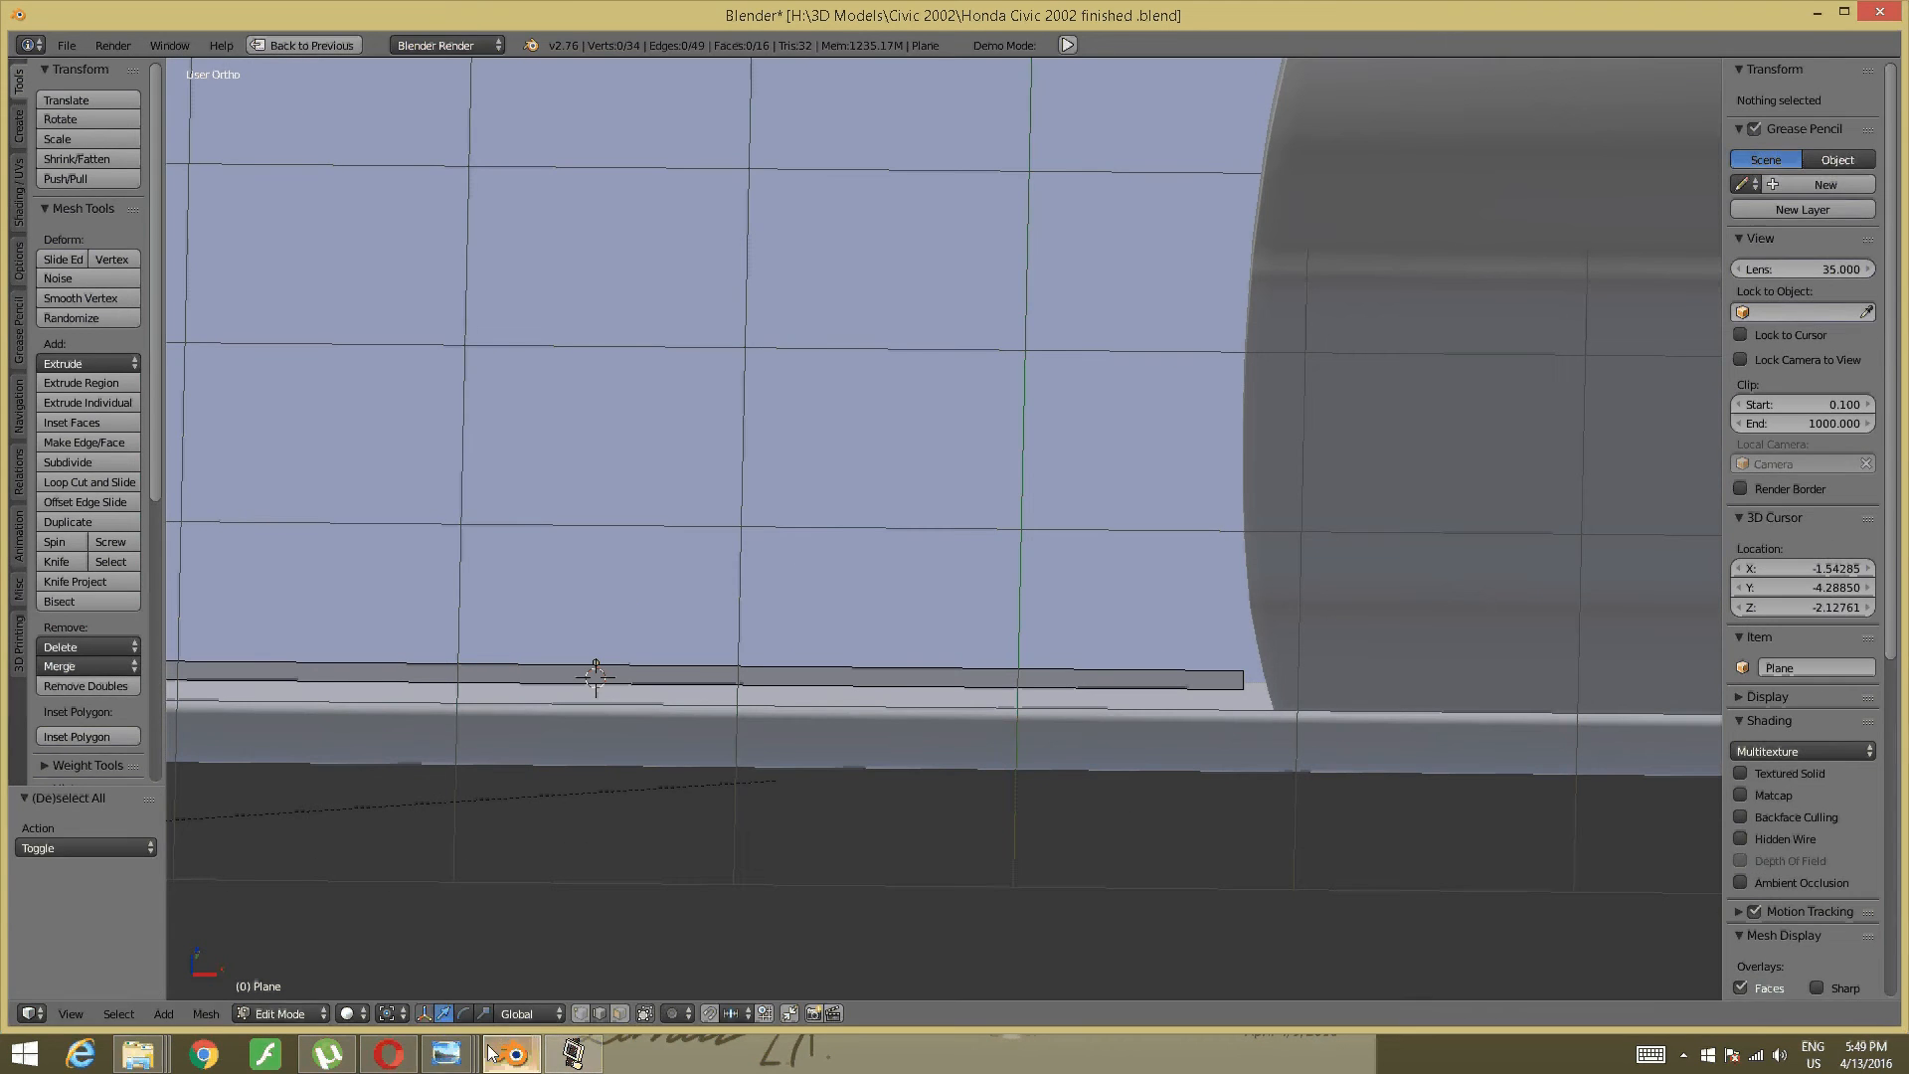
mouse_move(447, 1054)
left_click(796, 970)
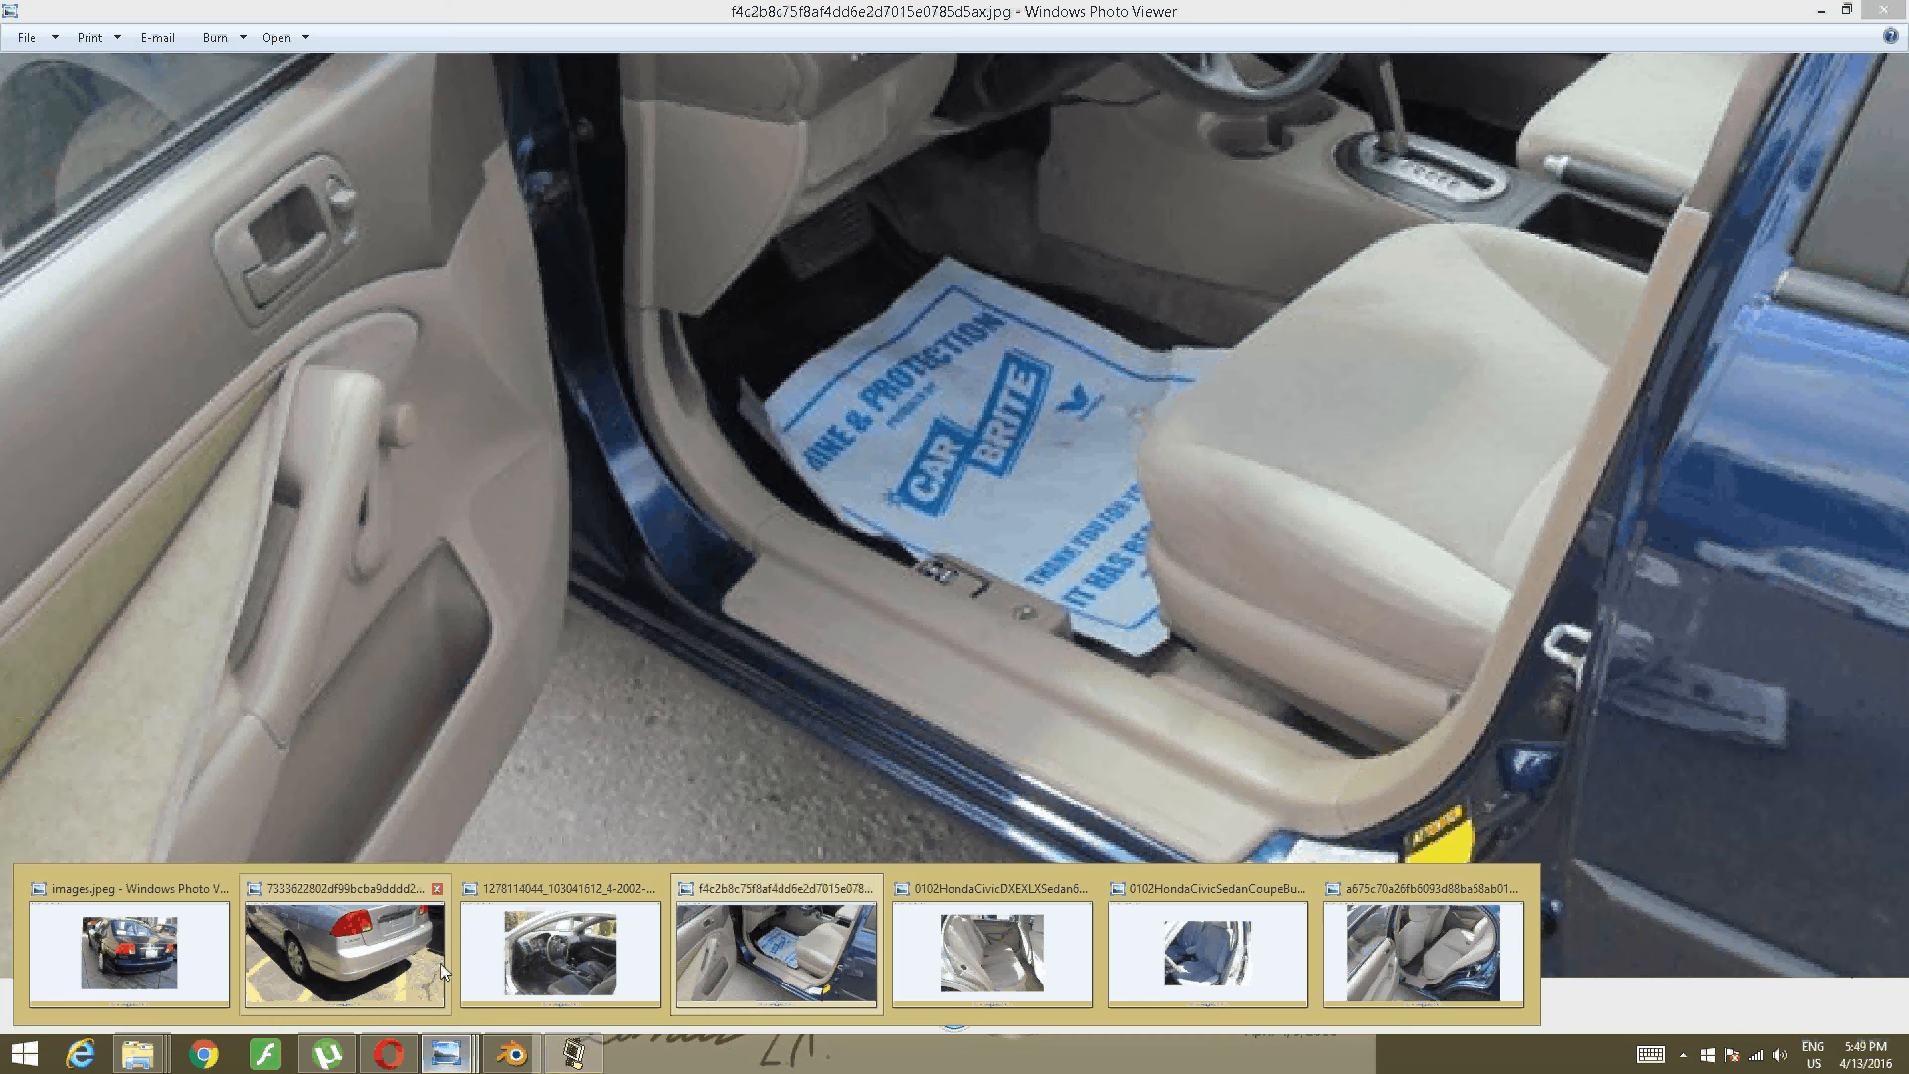
- Review the blue Civic's sill photo in Photo Viewer, then return to Blender's 34-vertex sill strip
mouse_move(567, 966)
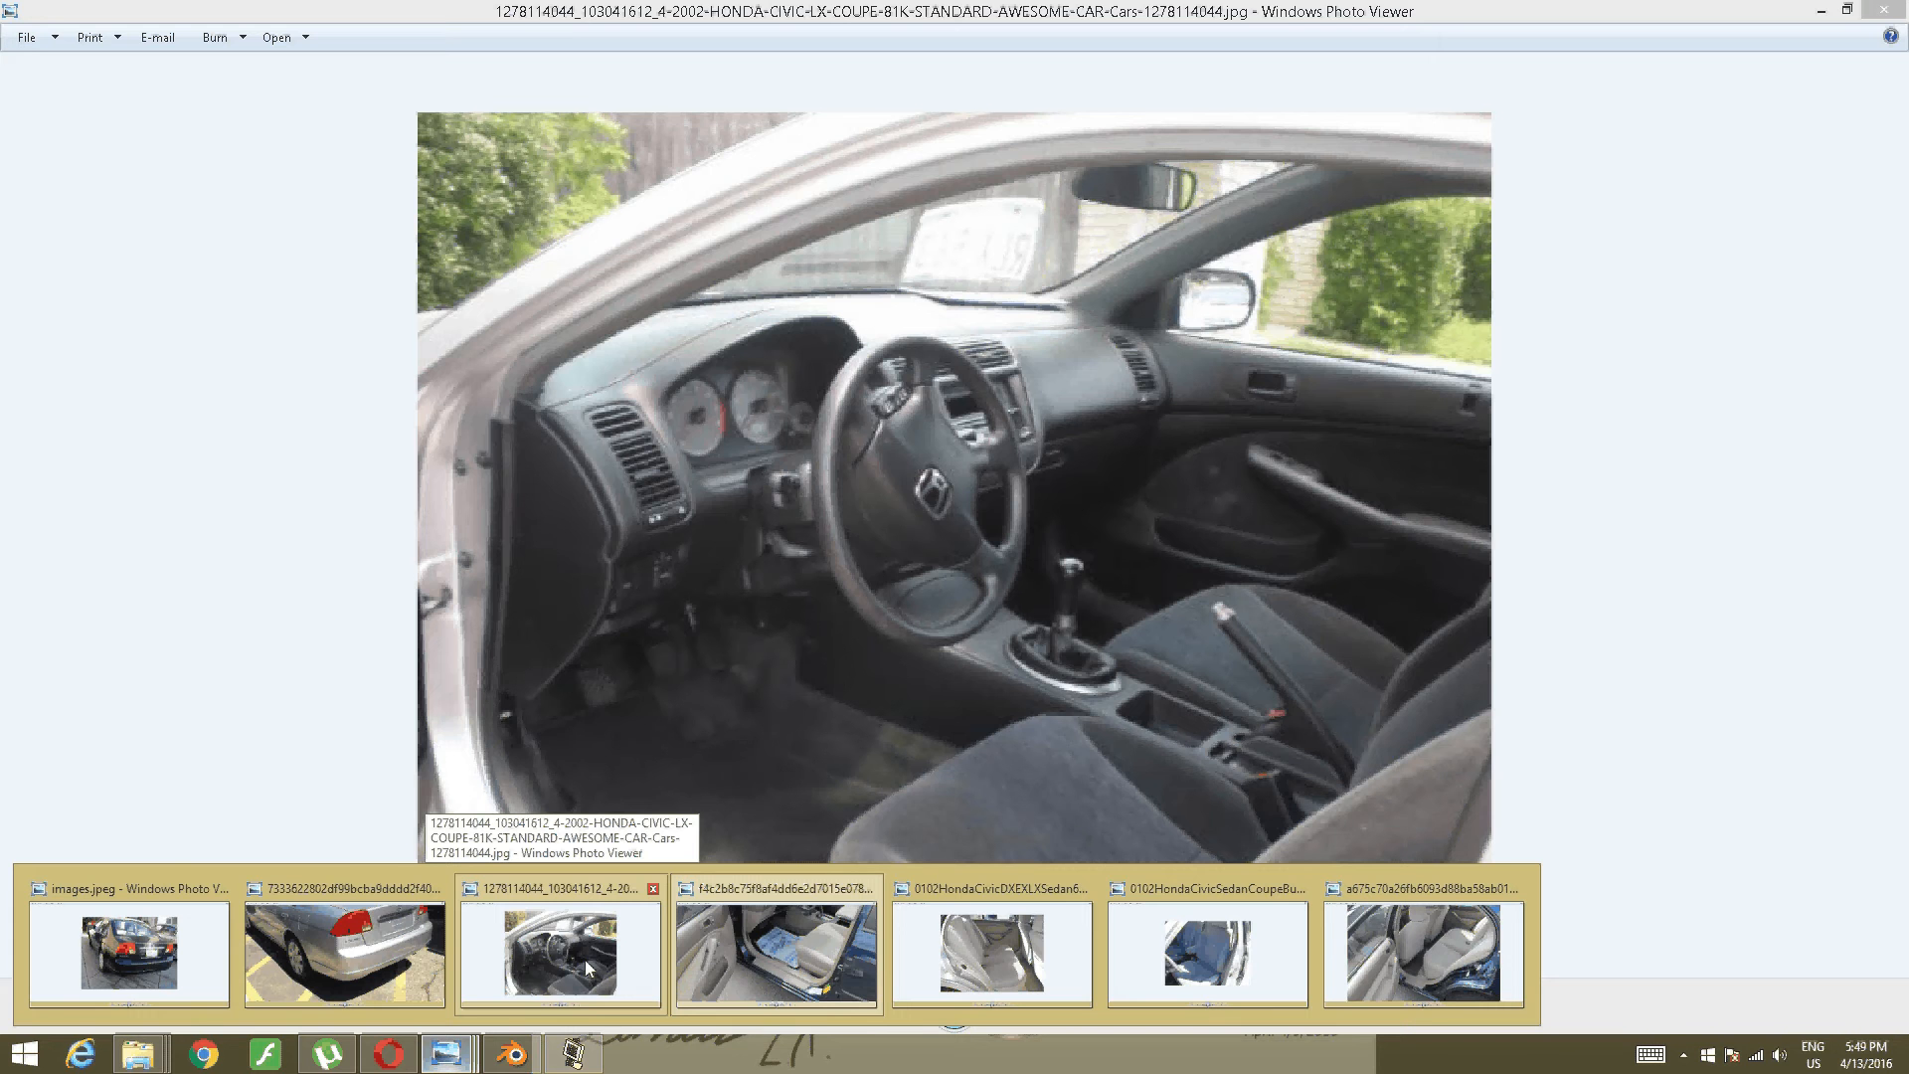
mouse_move(806, 967)
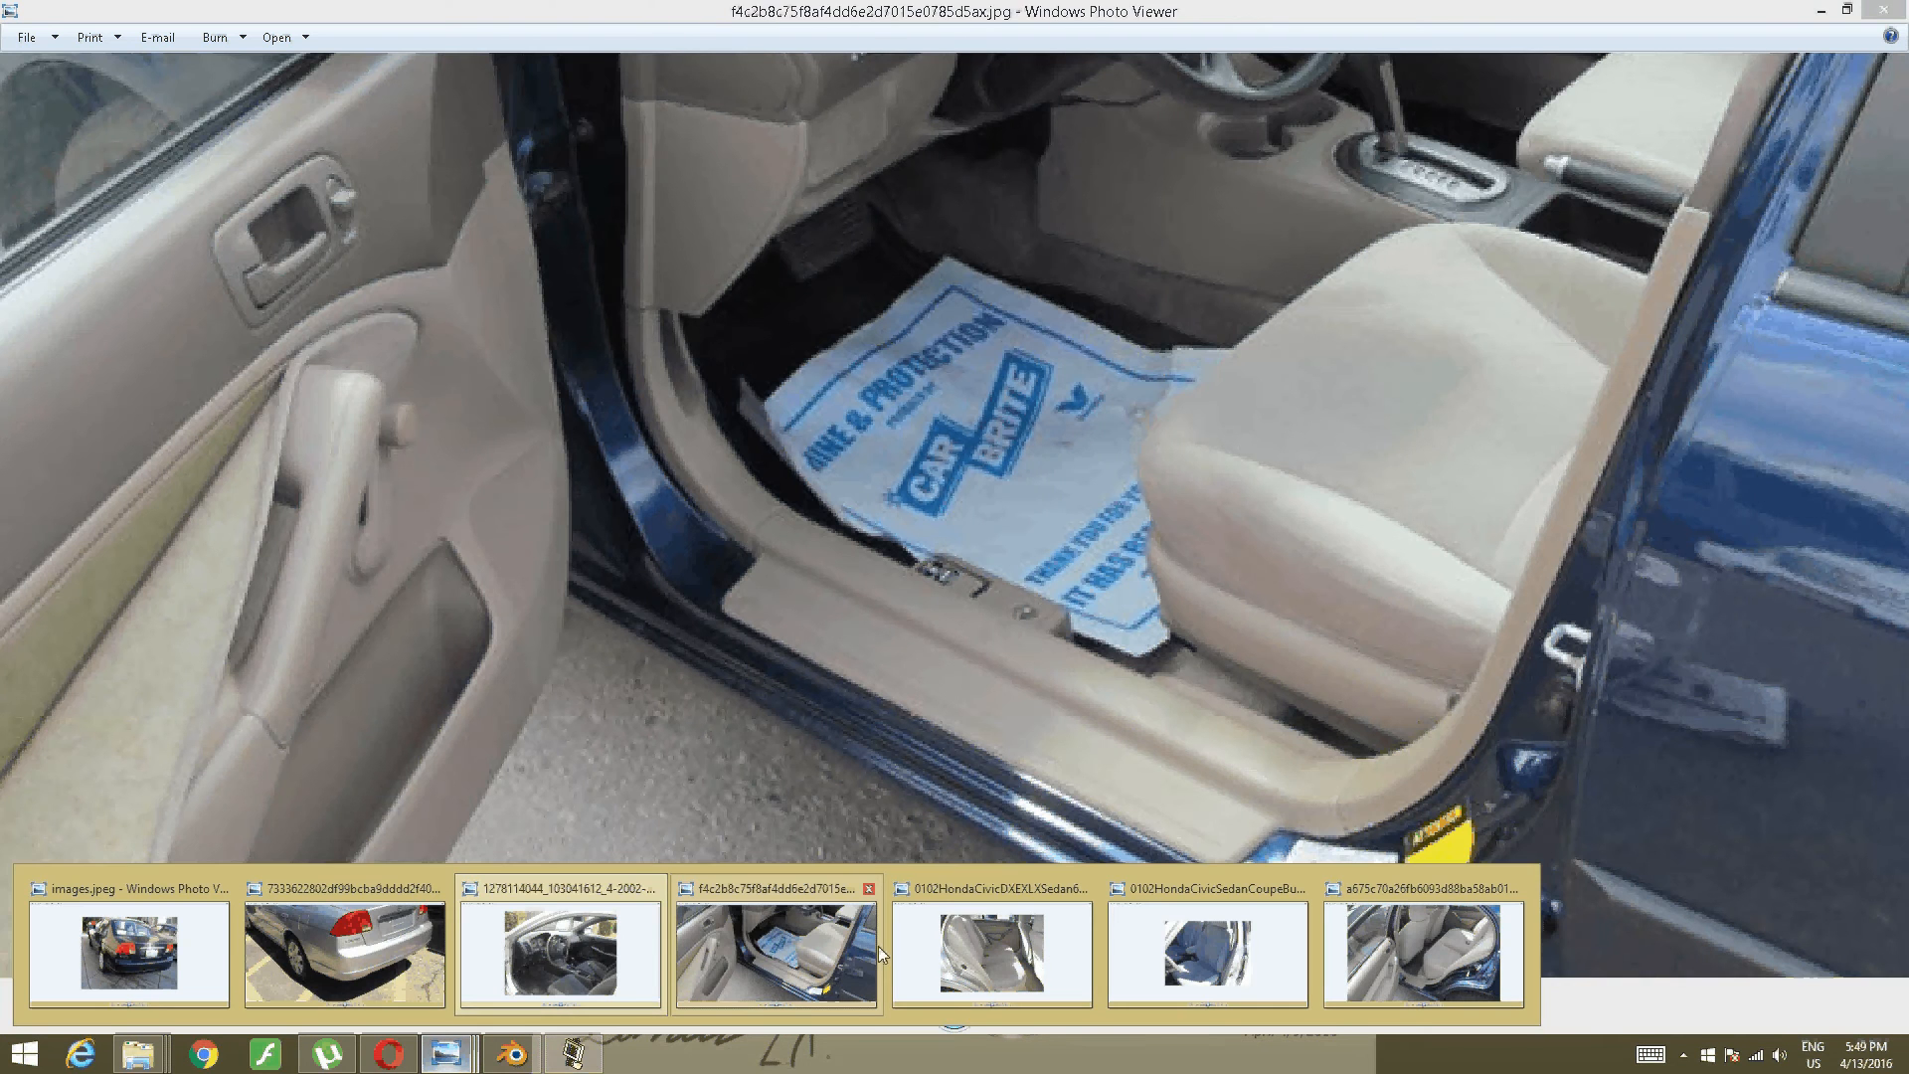
left_click(879, 946)
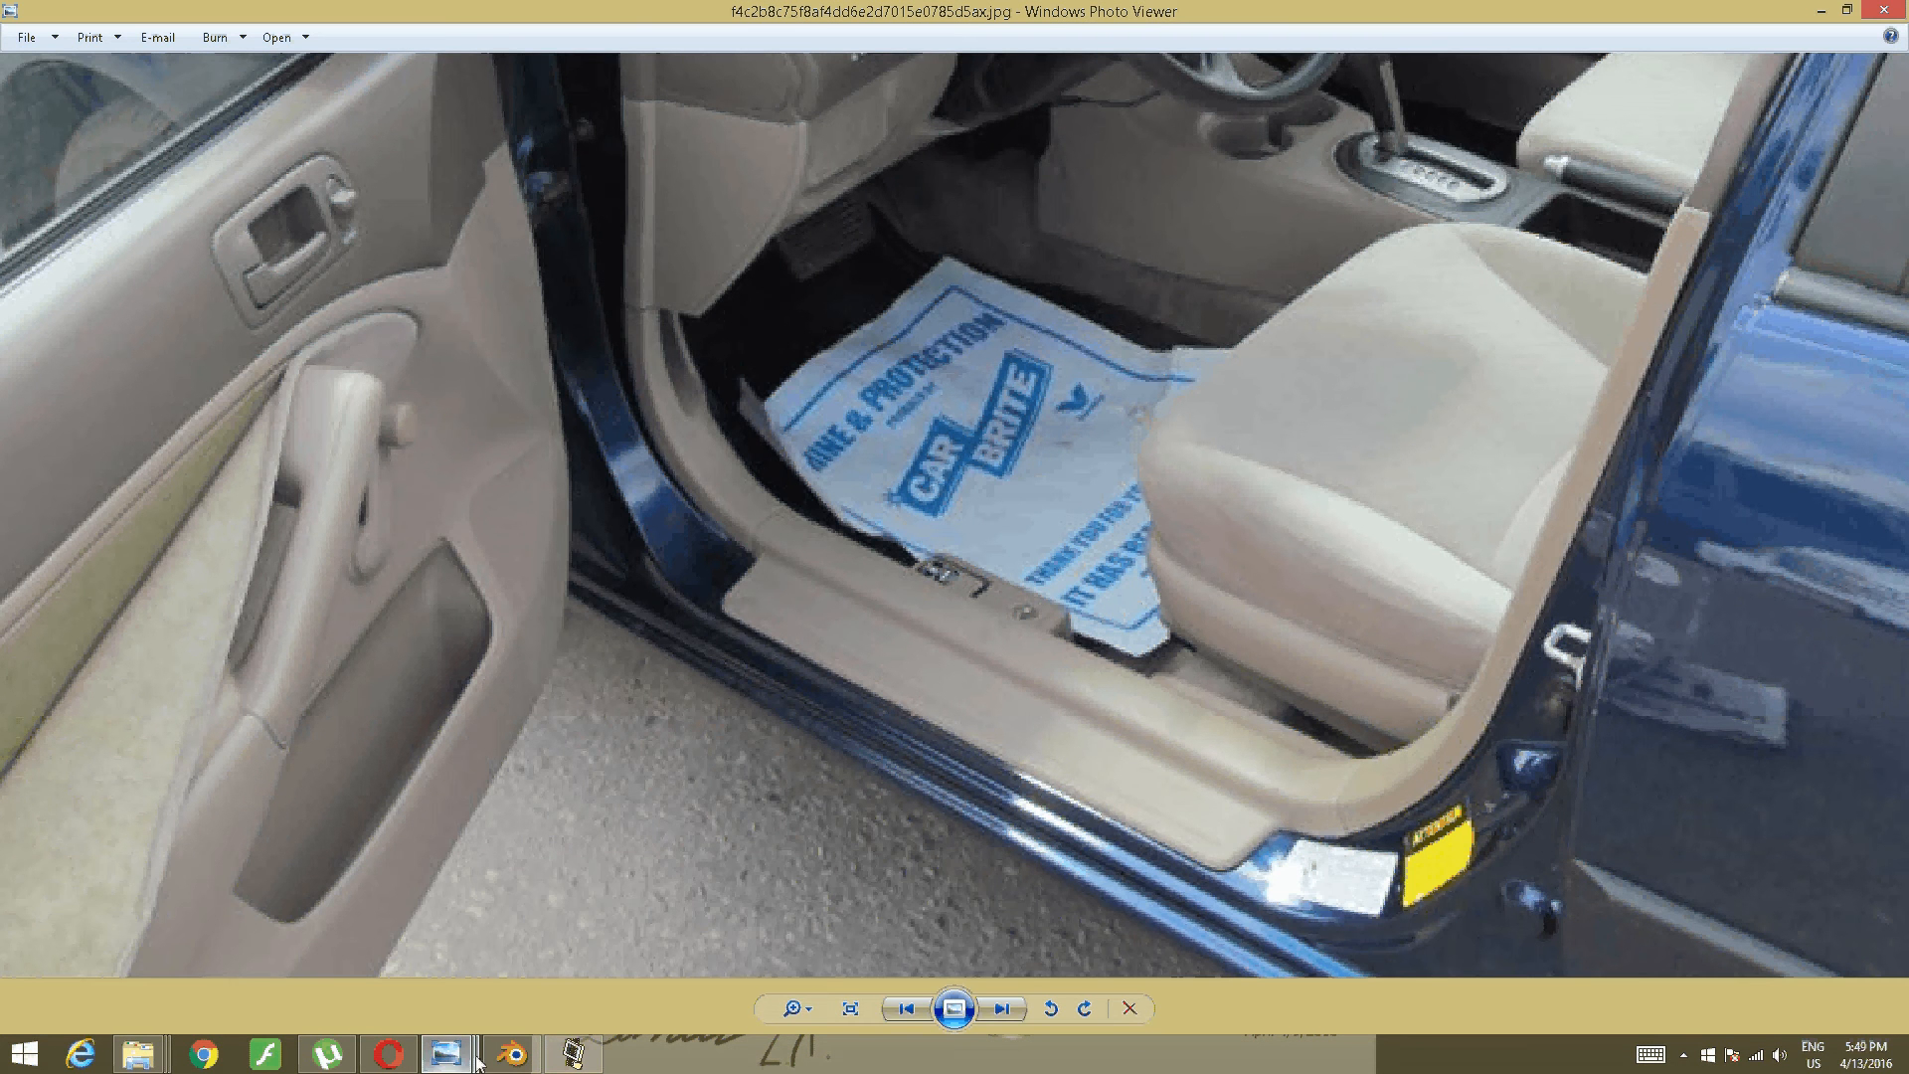
mouse_move(471, 1058)
left_click_drag(1462, 690, 1286, 573)
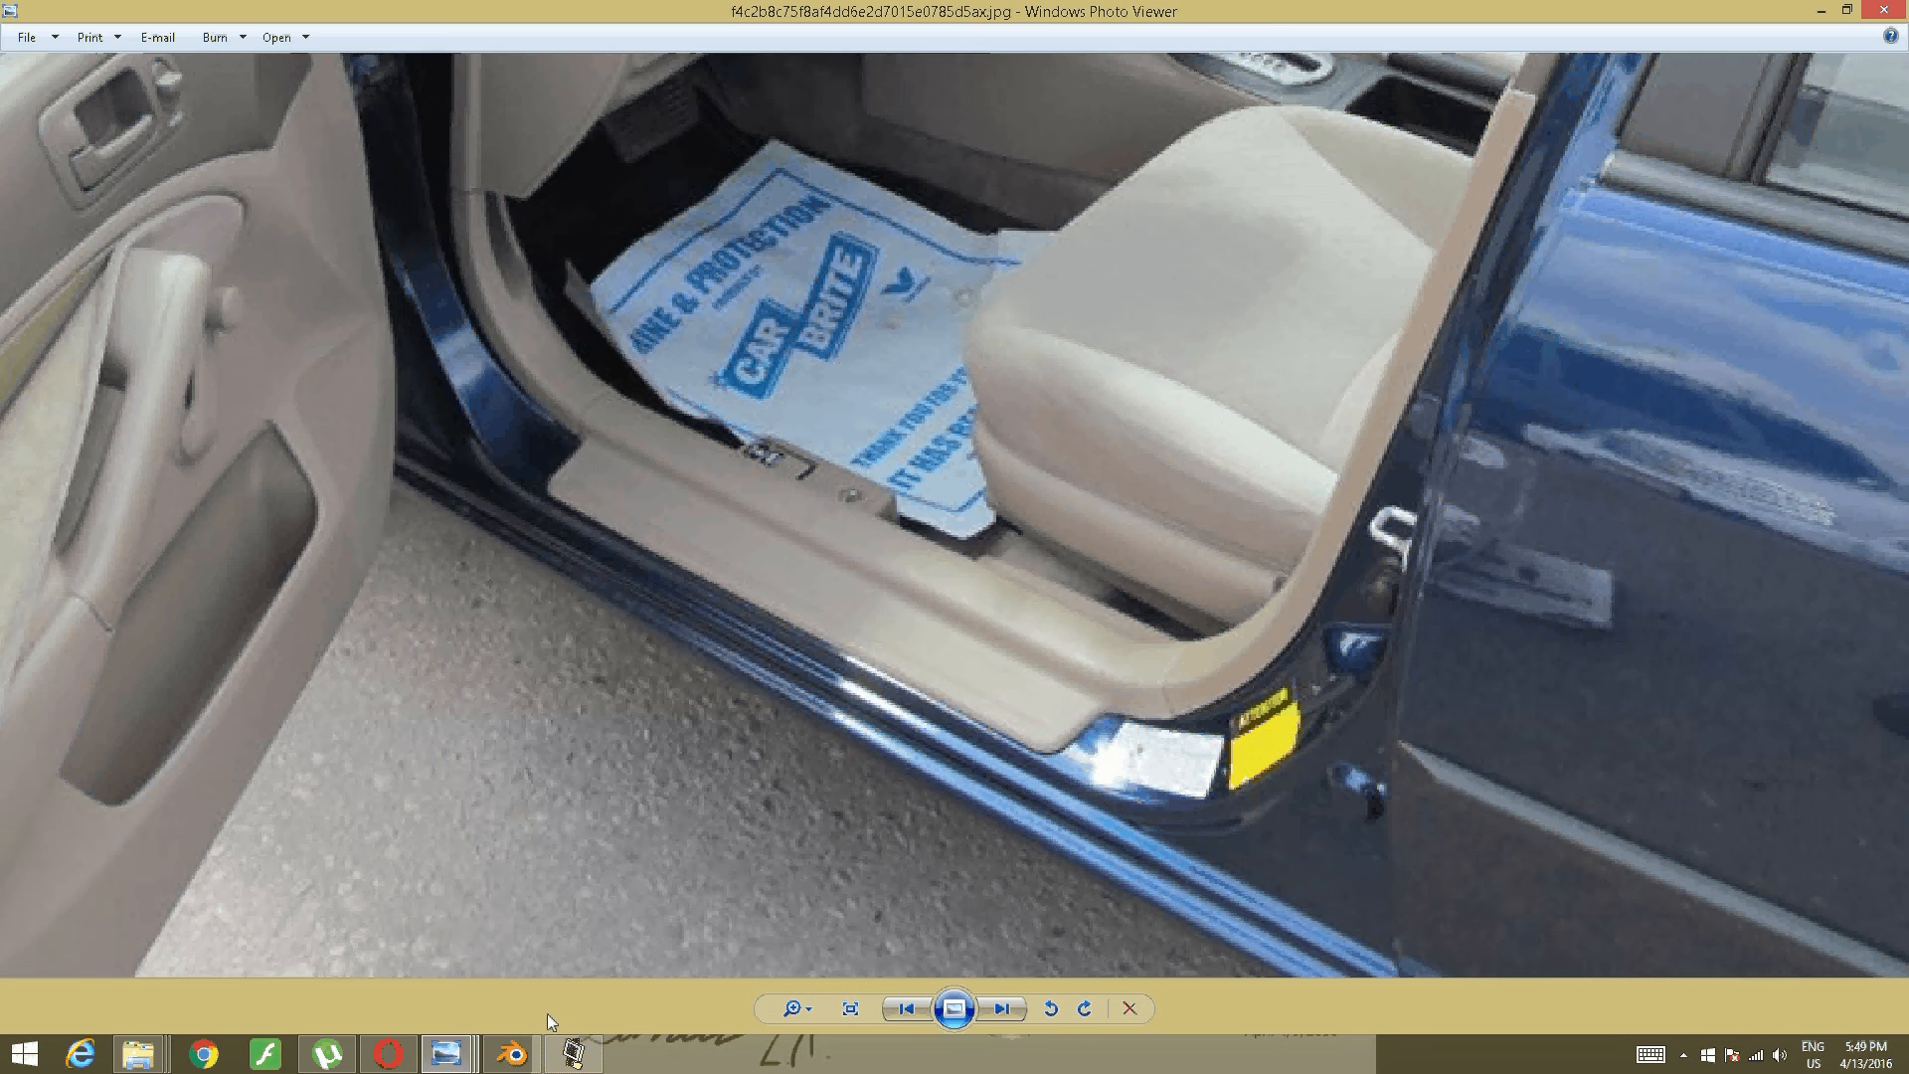
left_click(512, 1054)
key("ctrl+r")
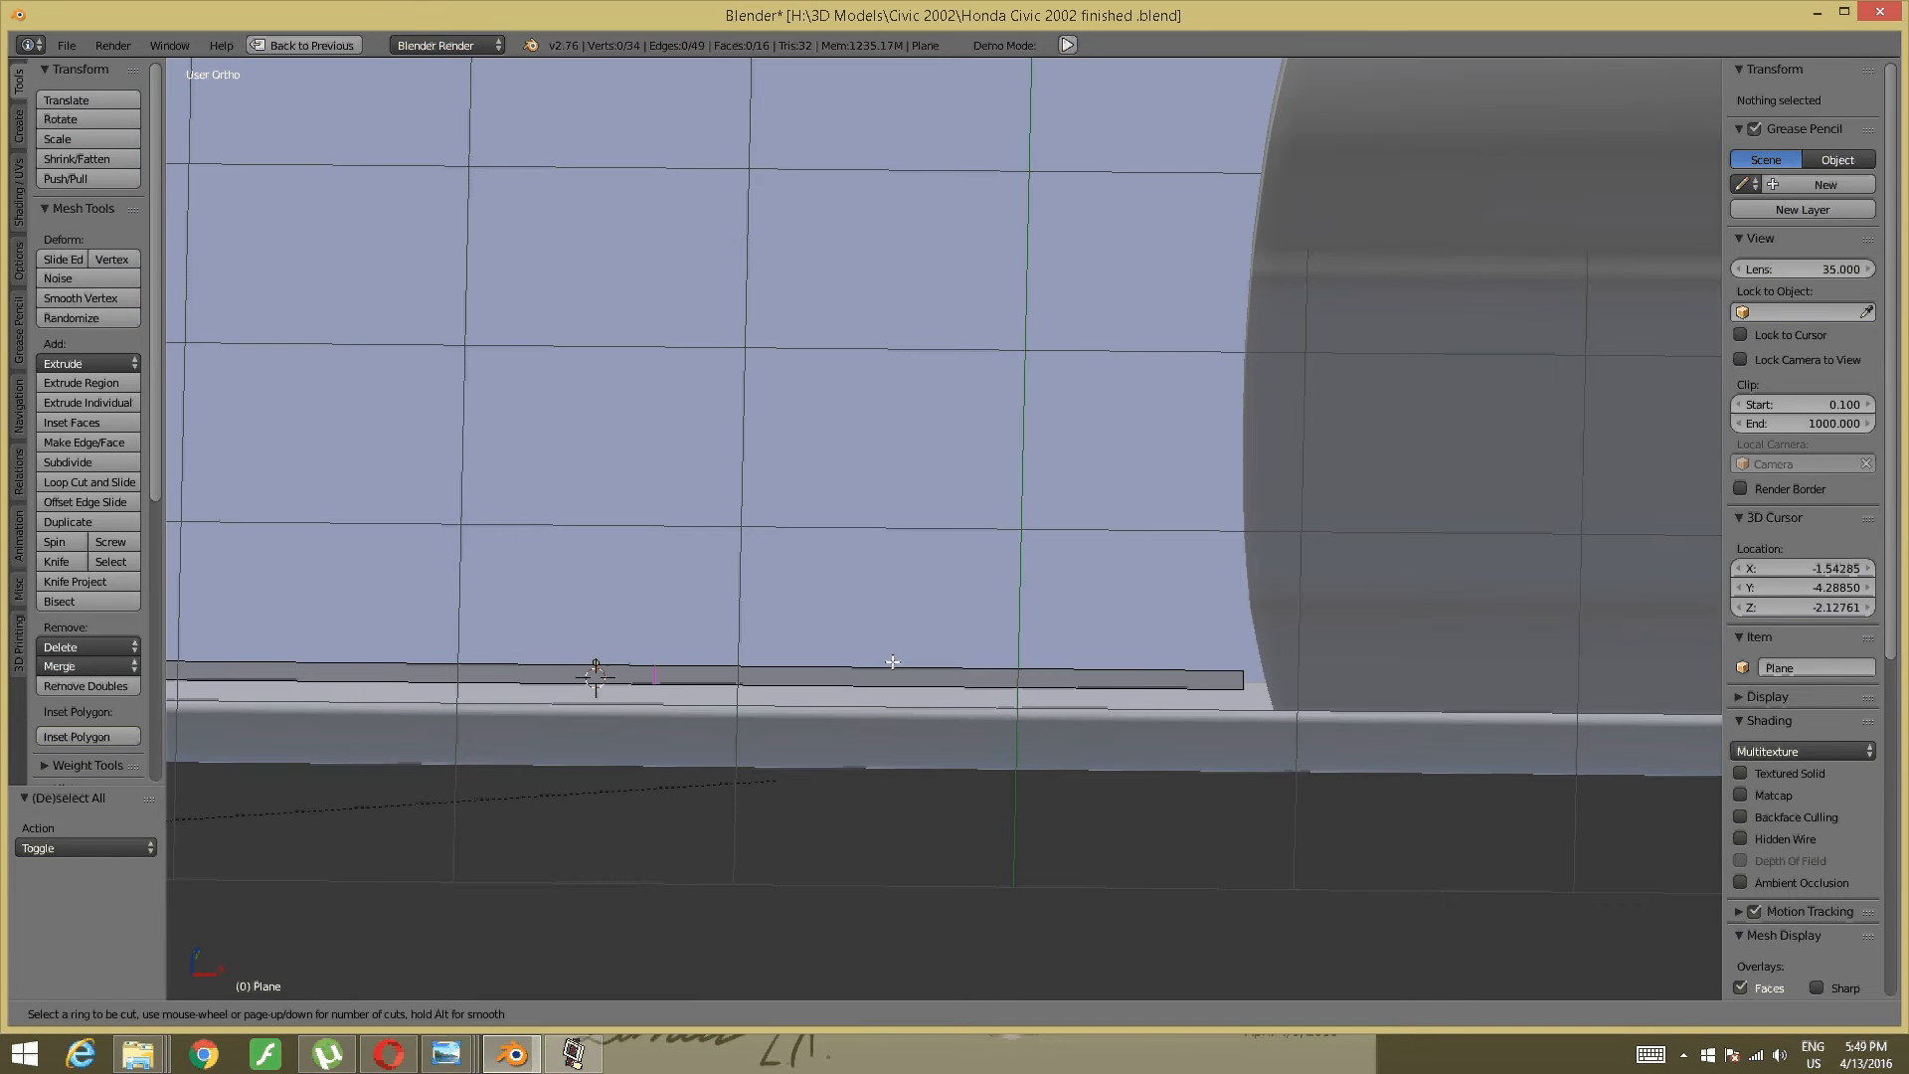
- Place and slide a new edge loop near the door plane's bottom edge
left_click(855, 685)
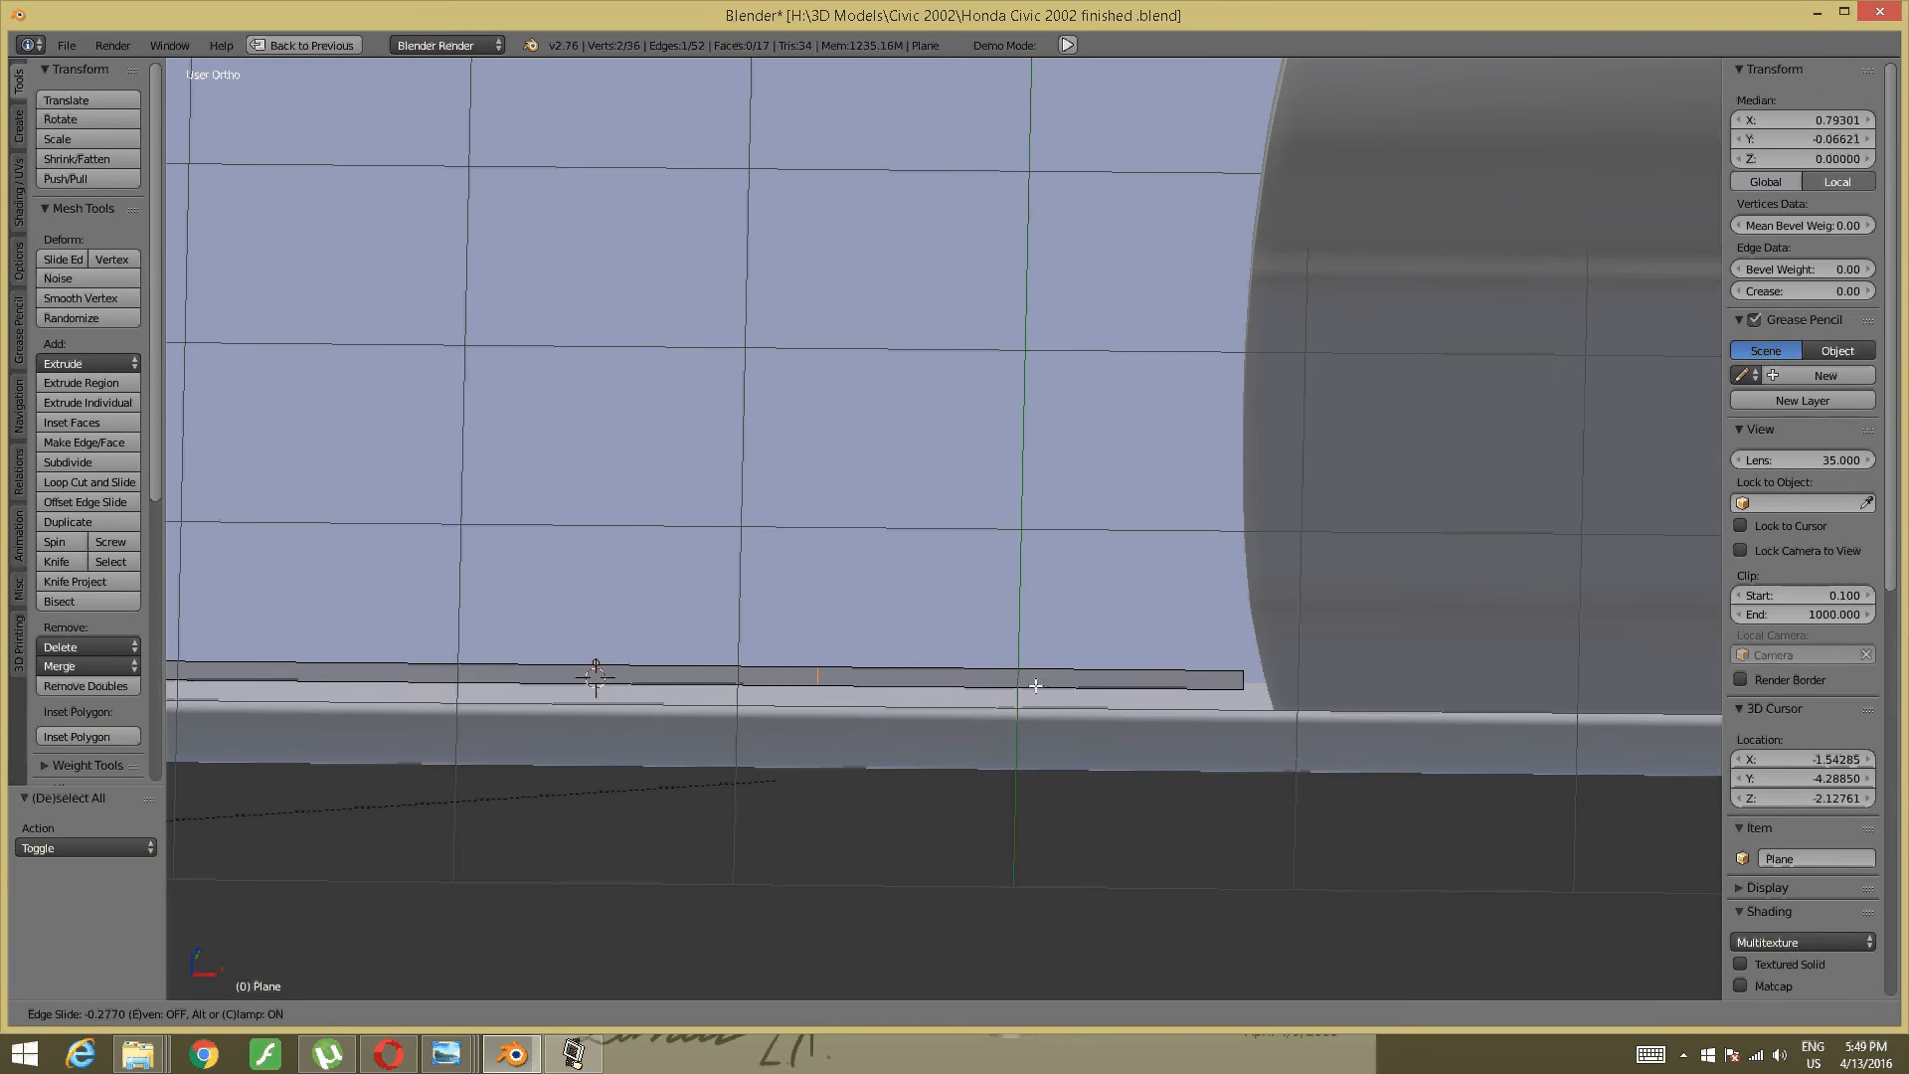
left_click(1094, 691)
key("a")
middle_click_drag(835, 674, 1631, 696)
middle_click_drag(1366, 696, 1342, 718)
middle_click_drag(832, 741, 844, 809, "shift")
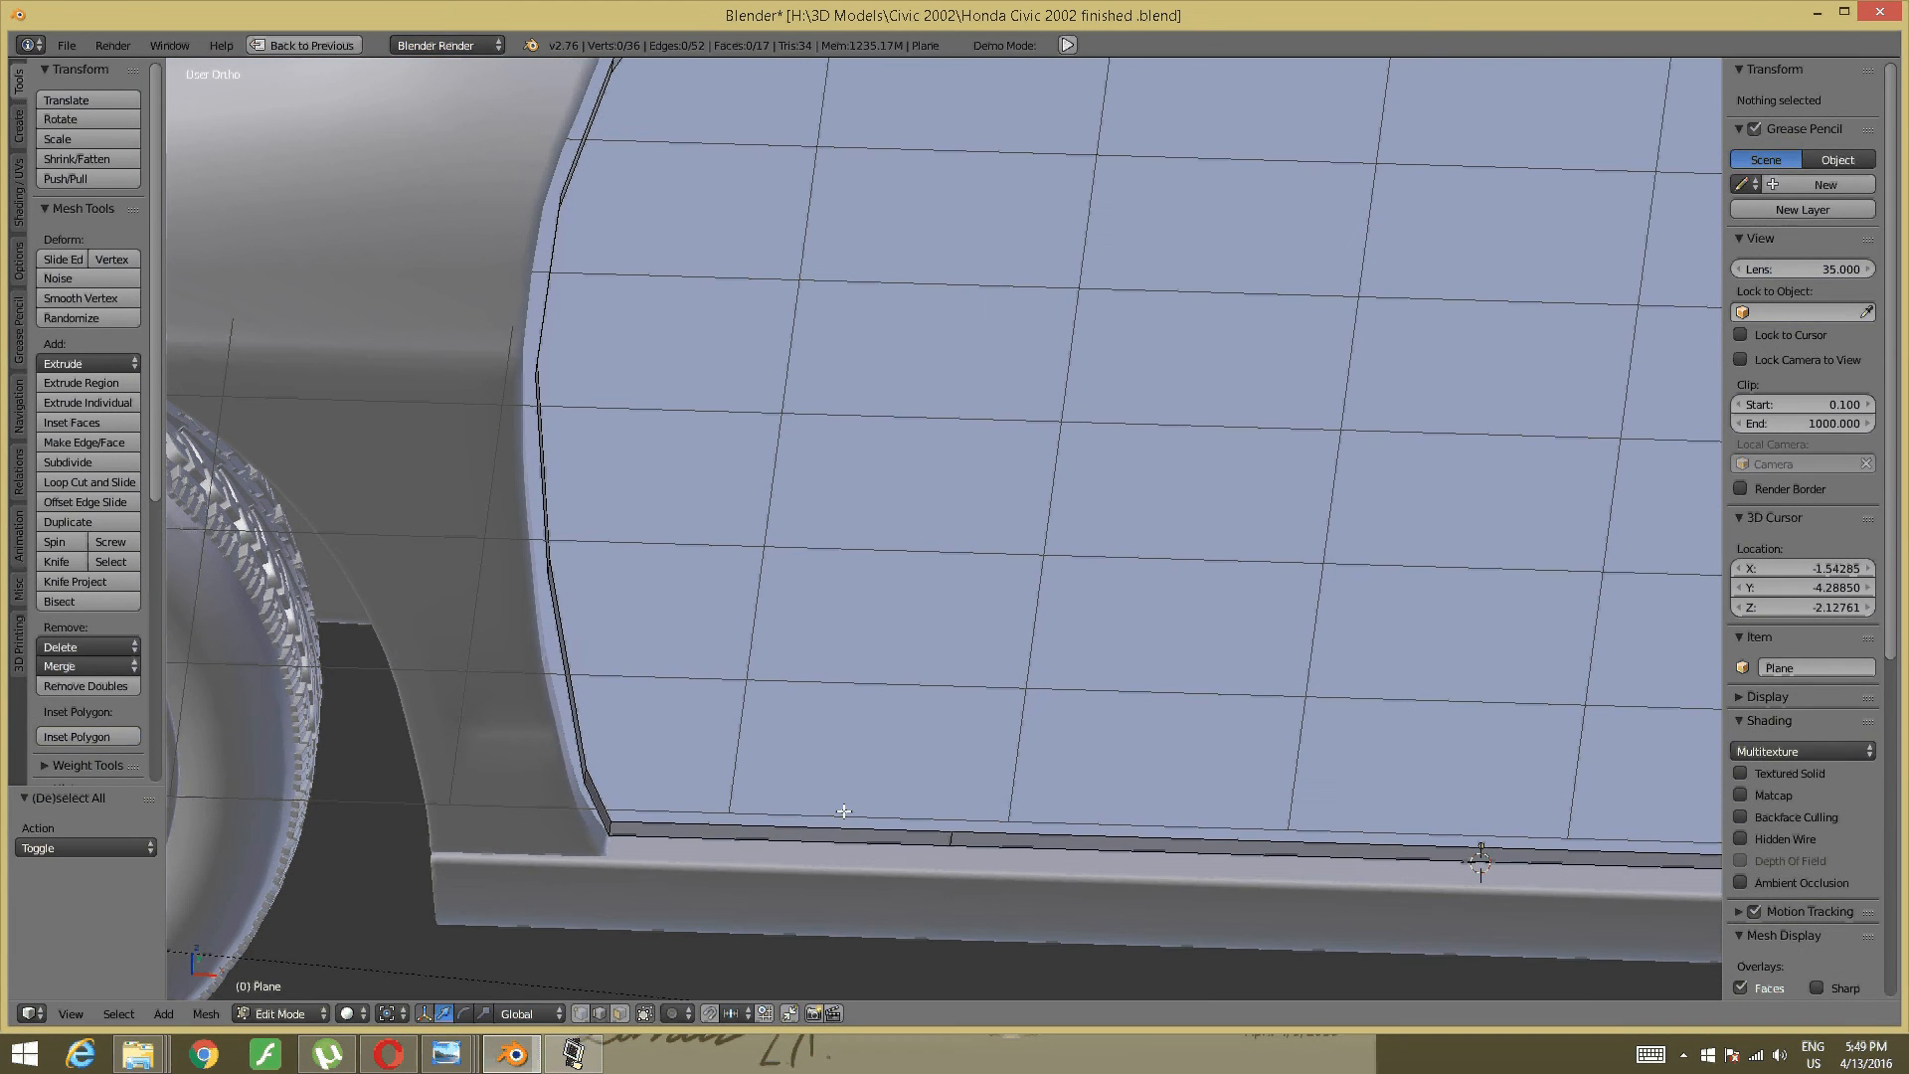
- Try picking the door's bottom, corner and inner pillar edges, then clear that selection
right_click(844, 811)
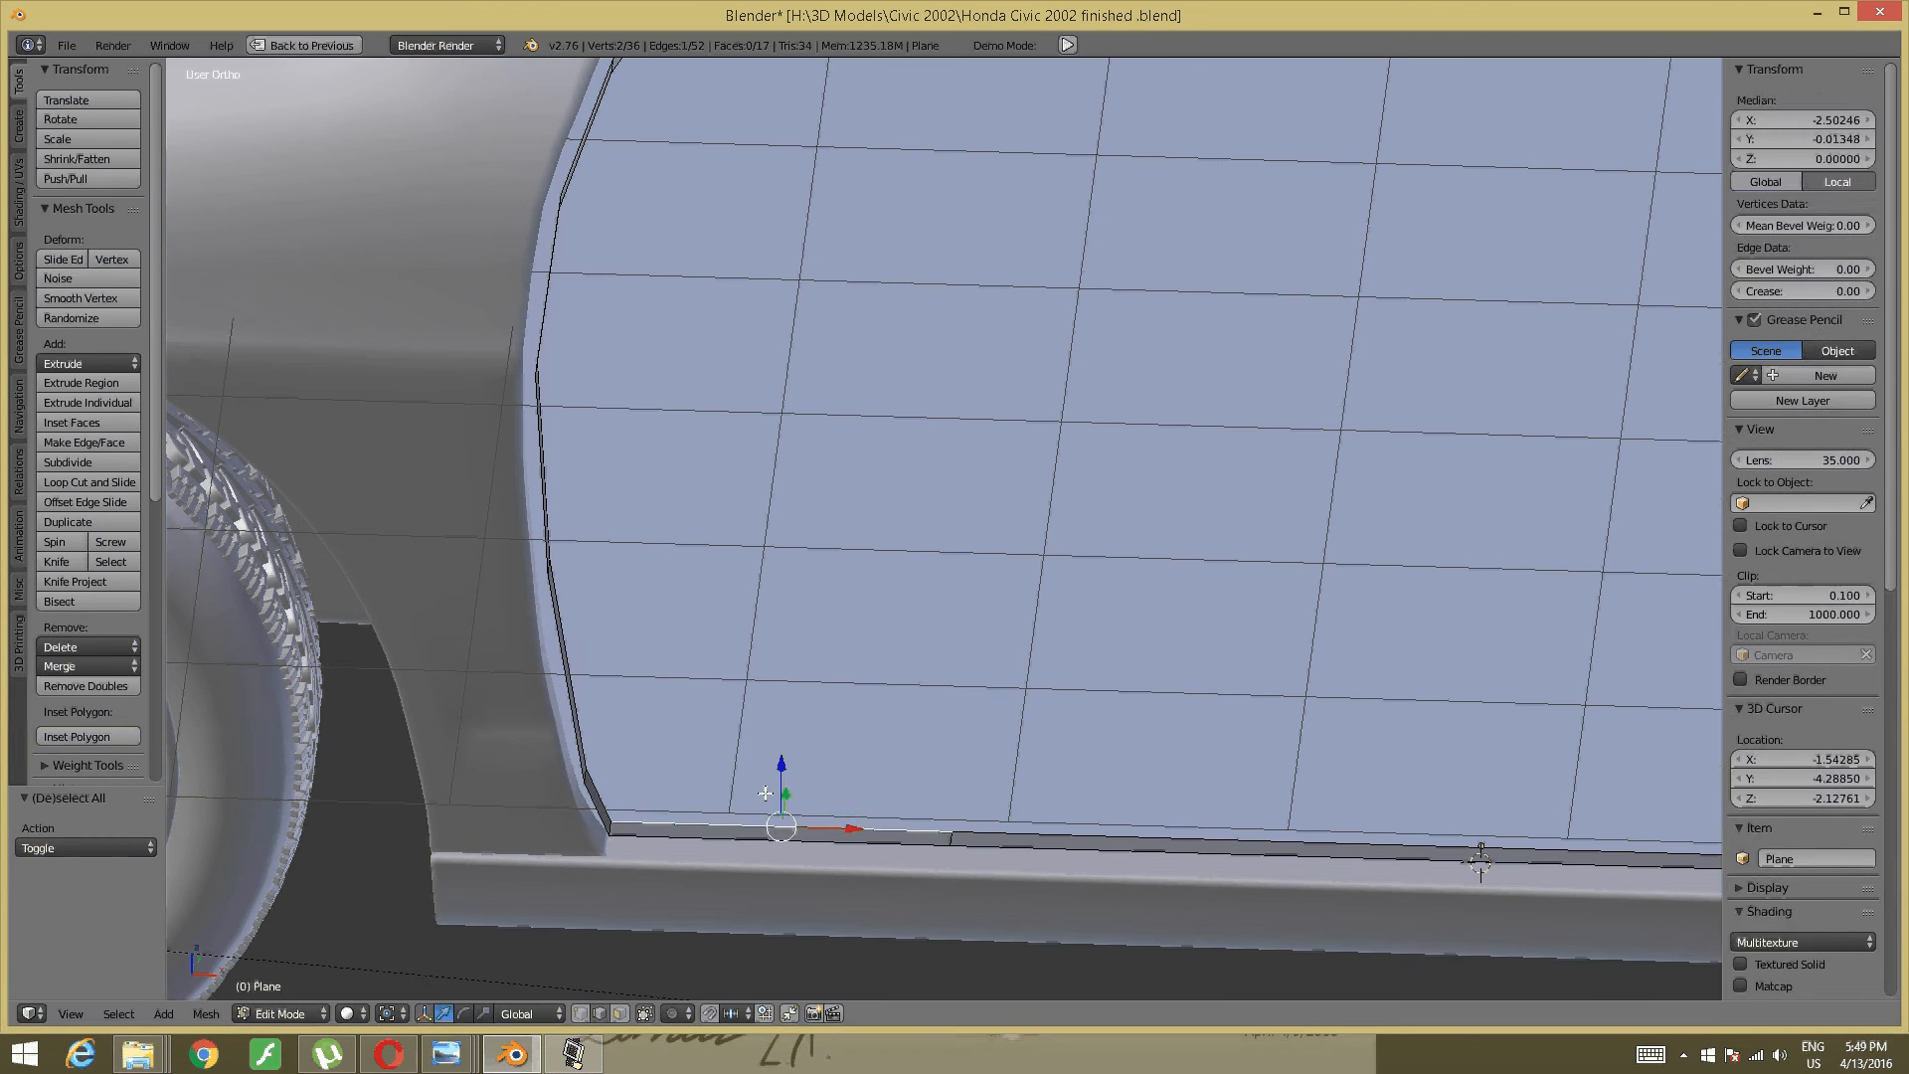
right_click(642, 788)
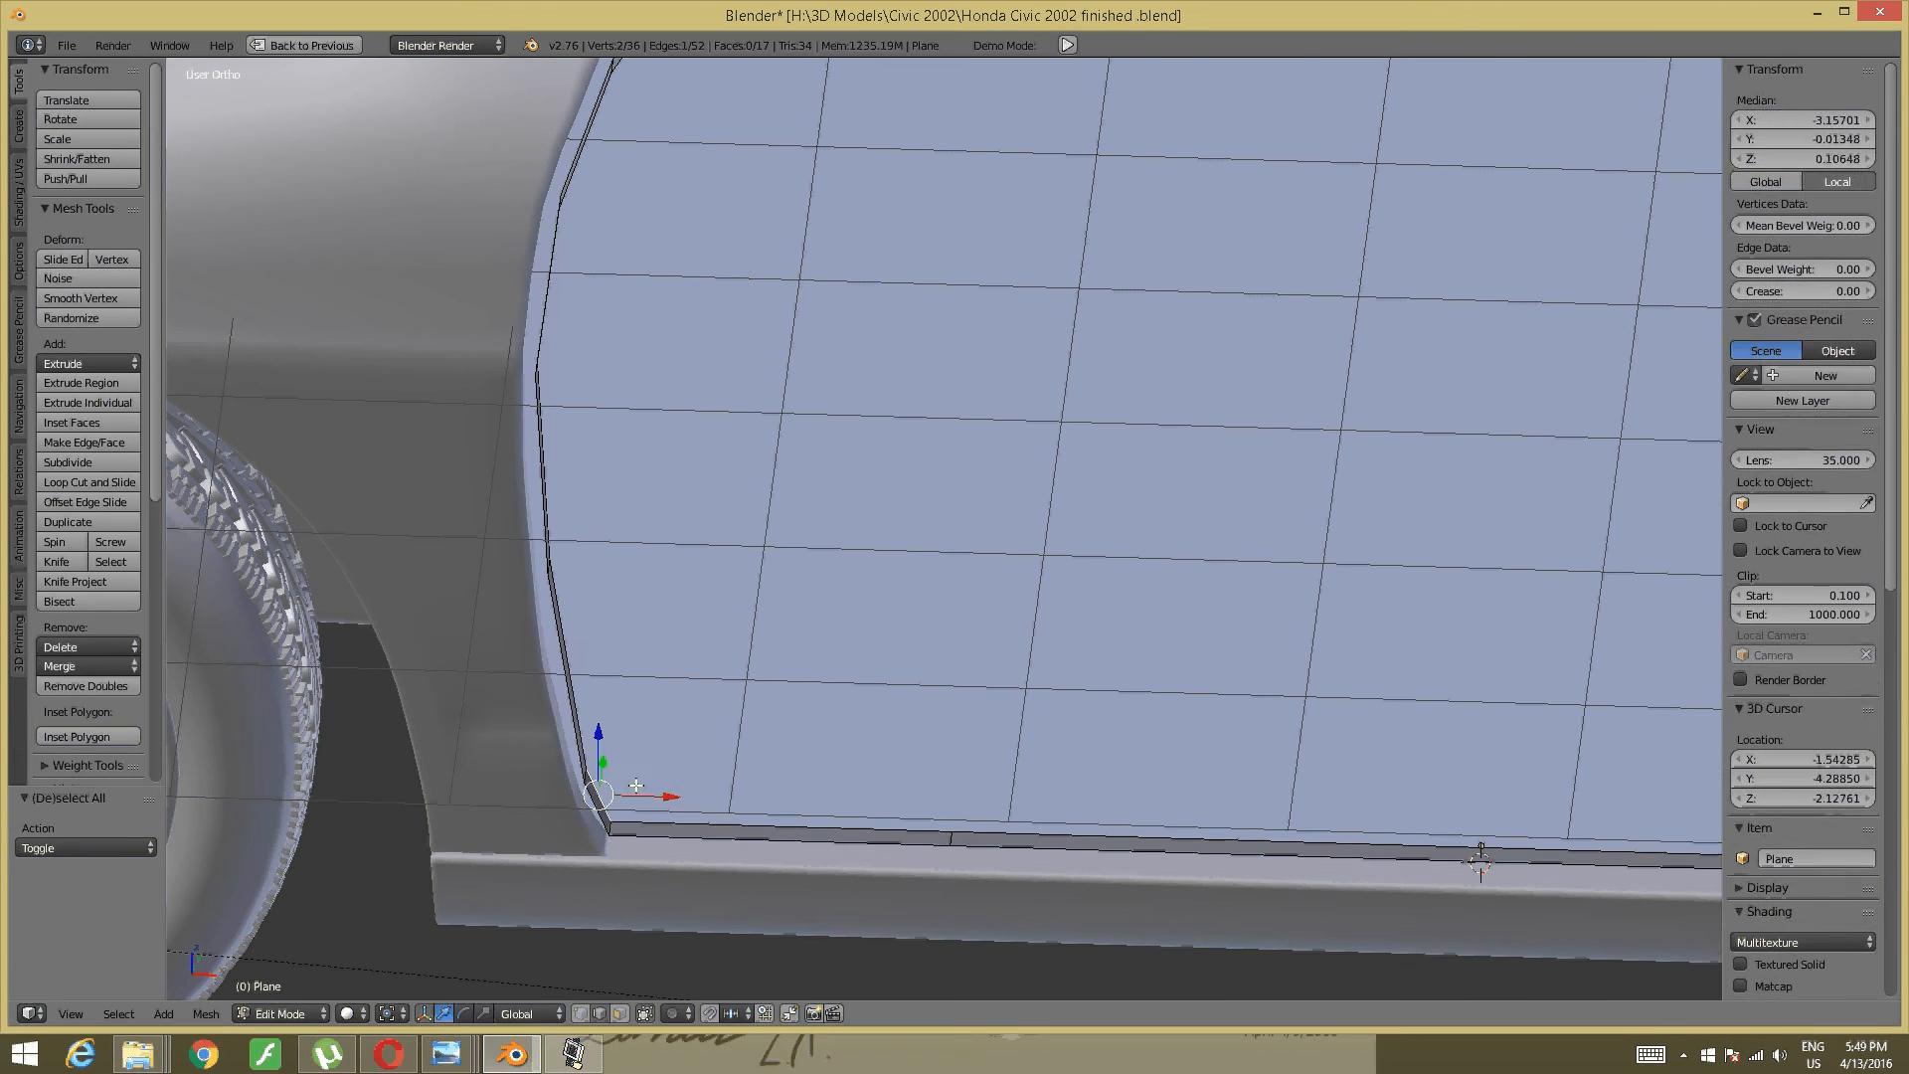
middle_click_drag(555, 618, 507, 607)
right_click(507, 607, "shift")
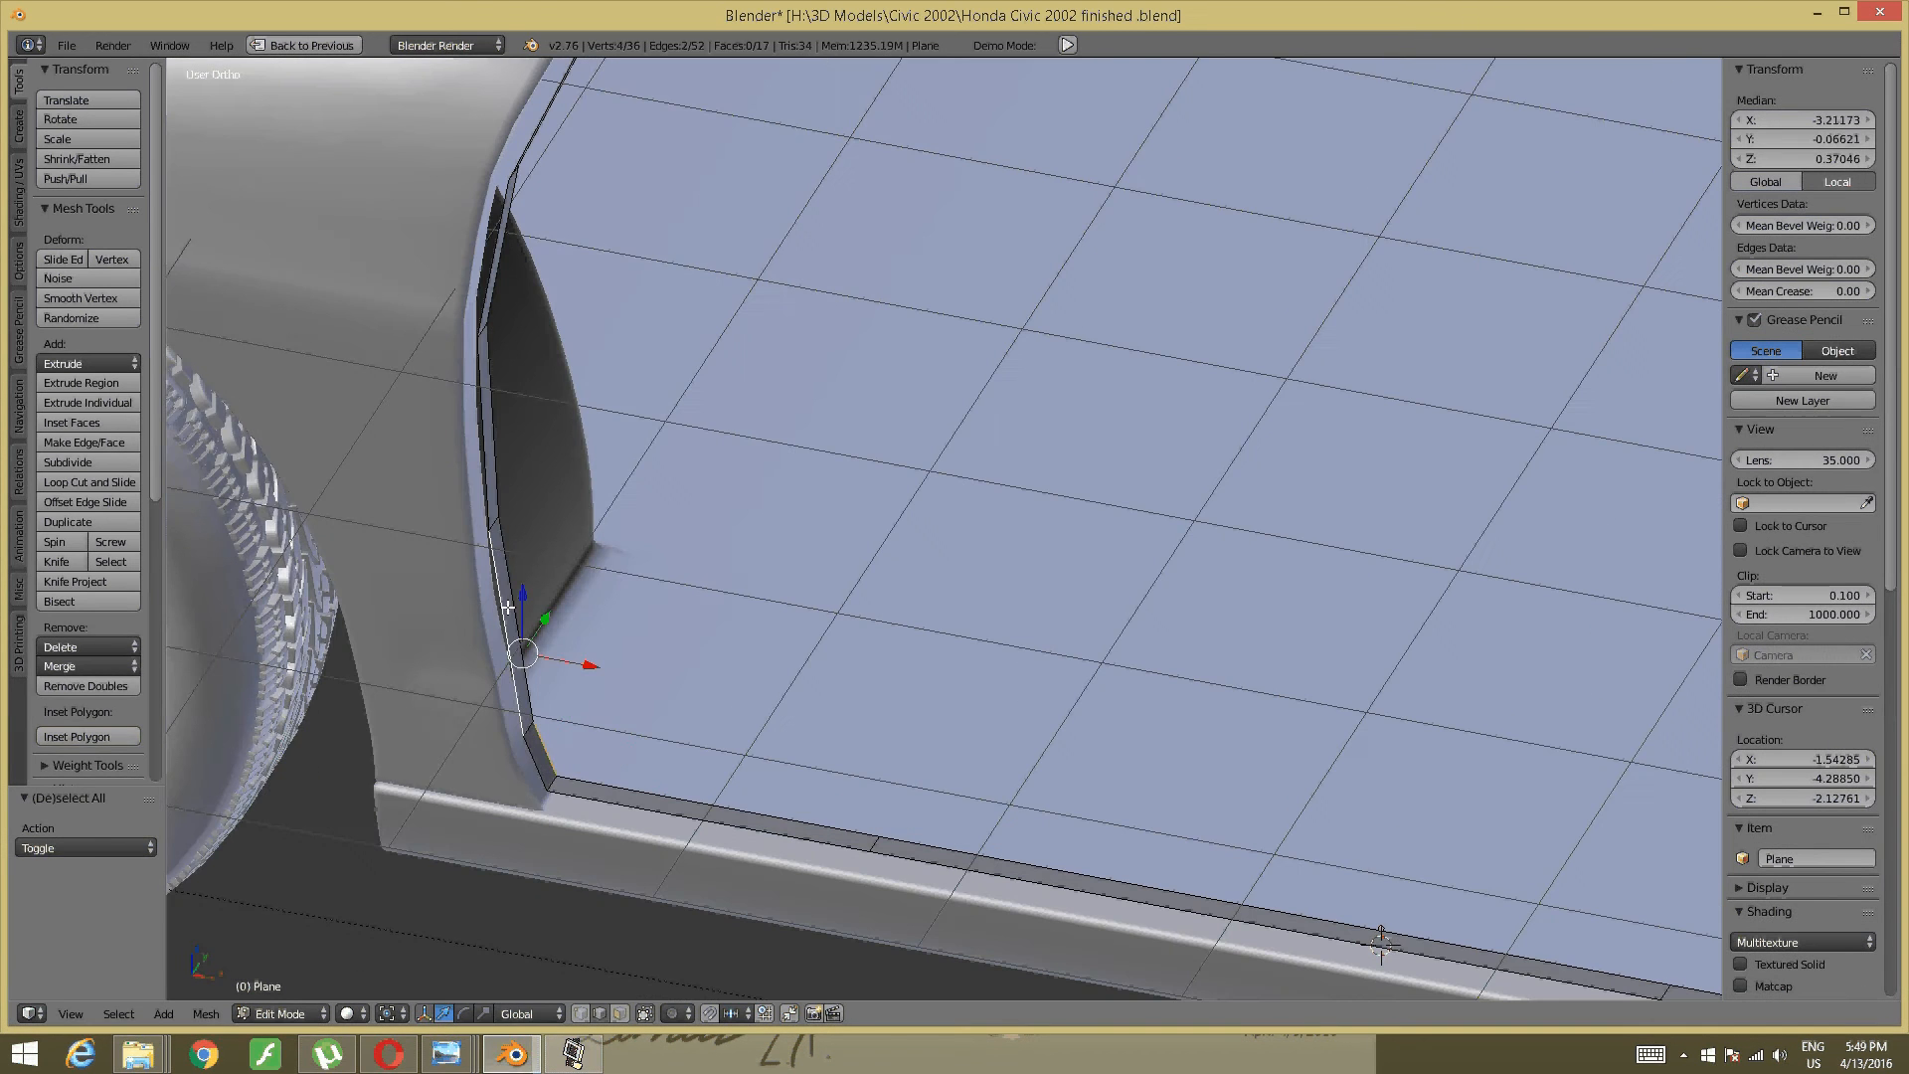
key("ctrl+z")
right_click(515, 587, "shift")
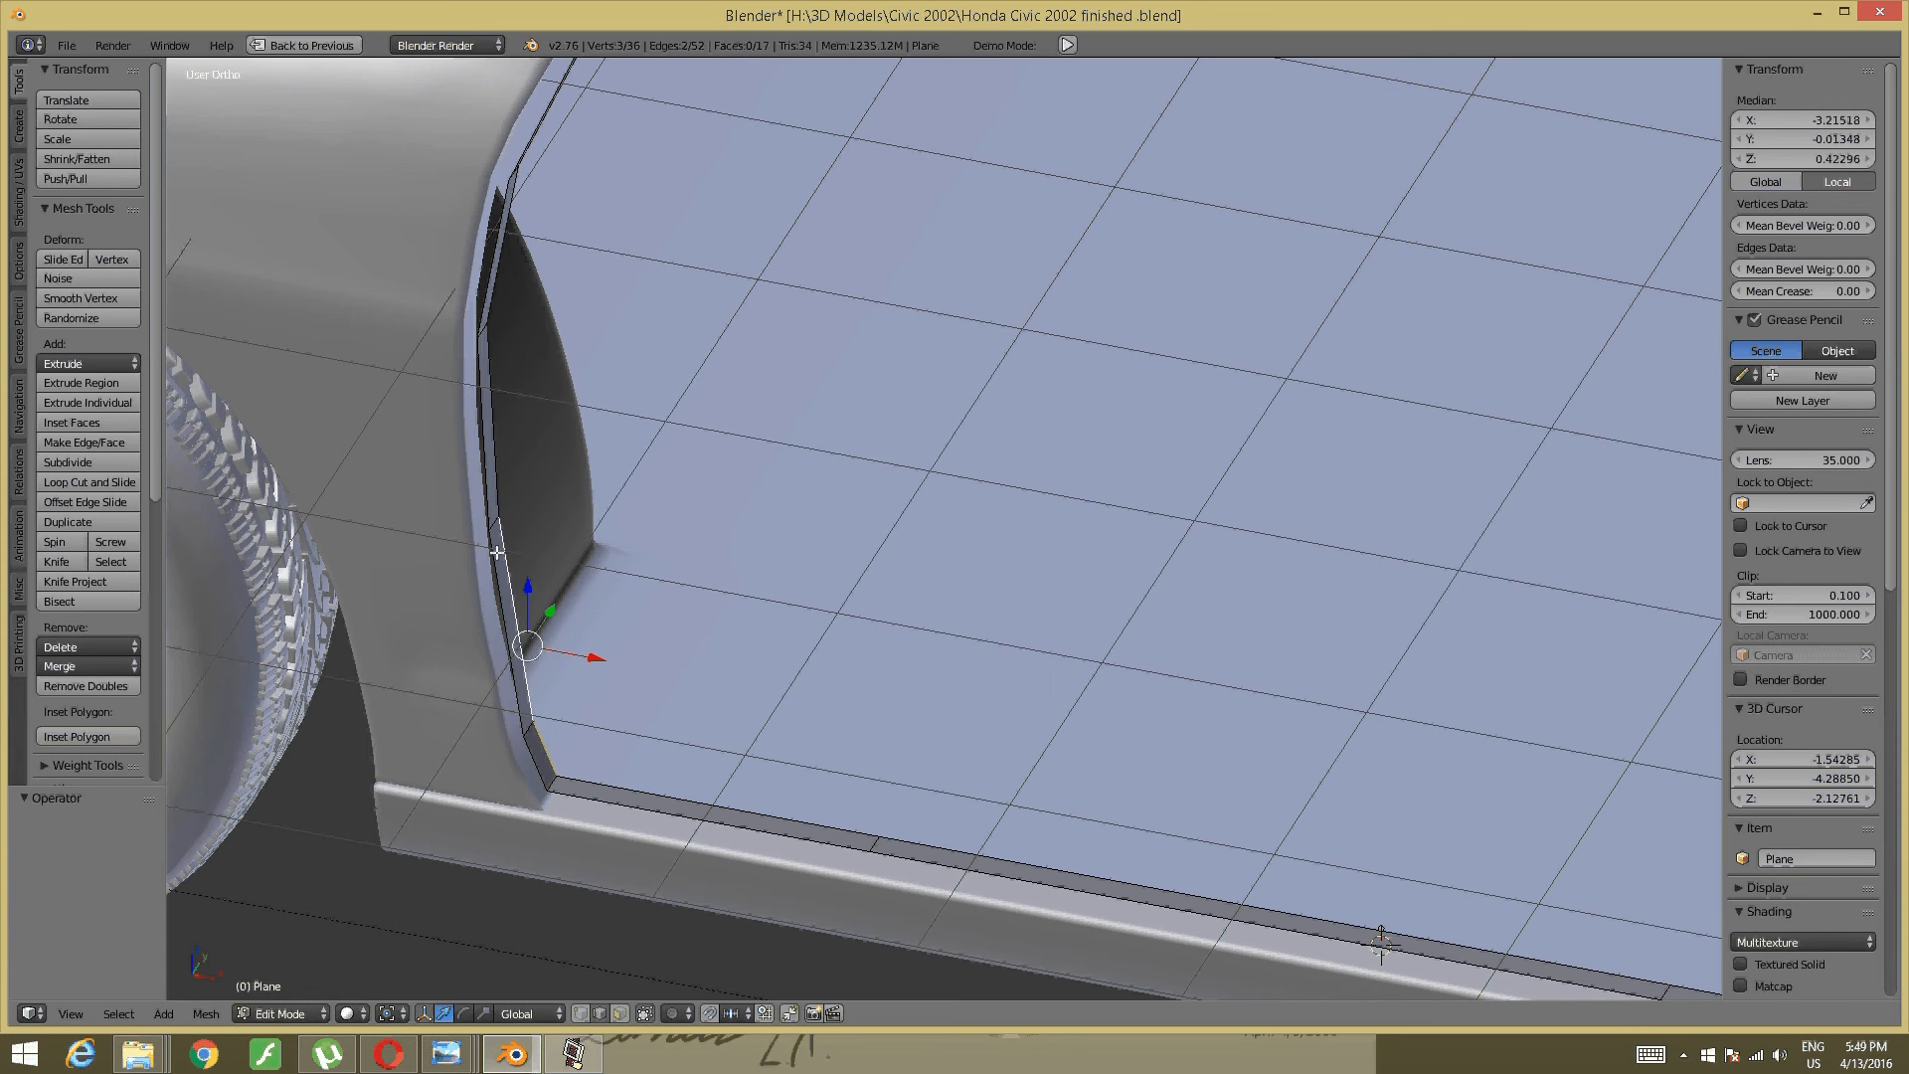
right_click(495, 454, "shift")
middle_click_drag(507, 489, 507, 646, "shift")
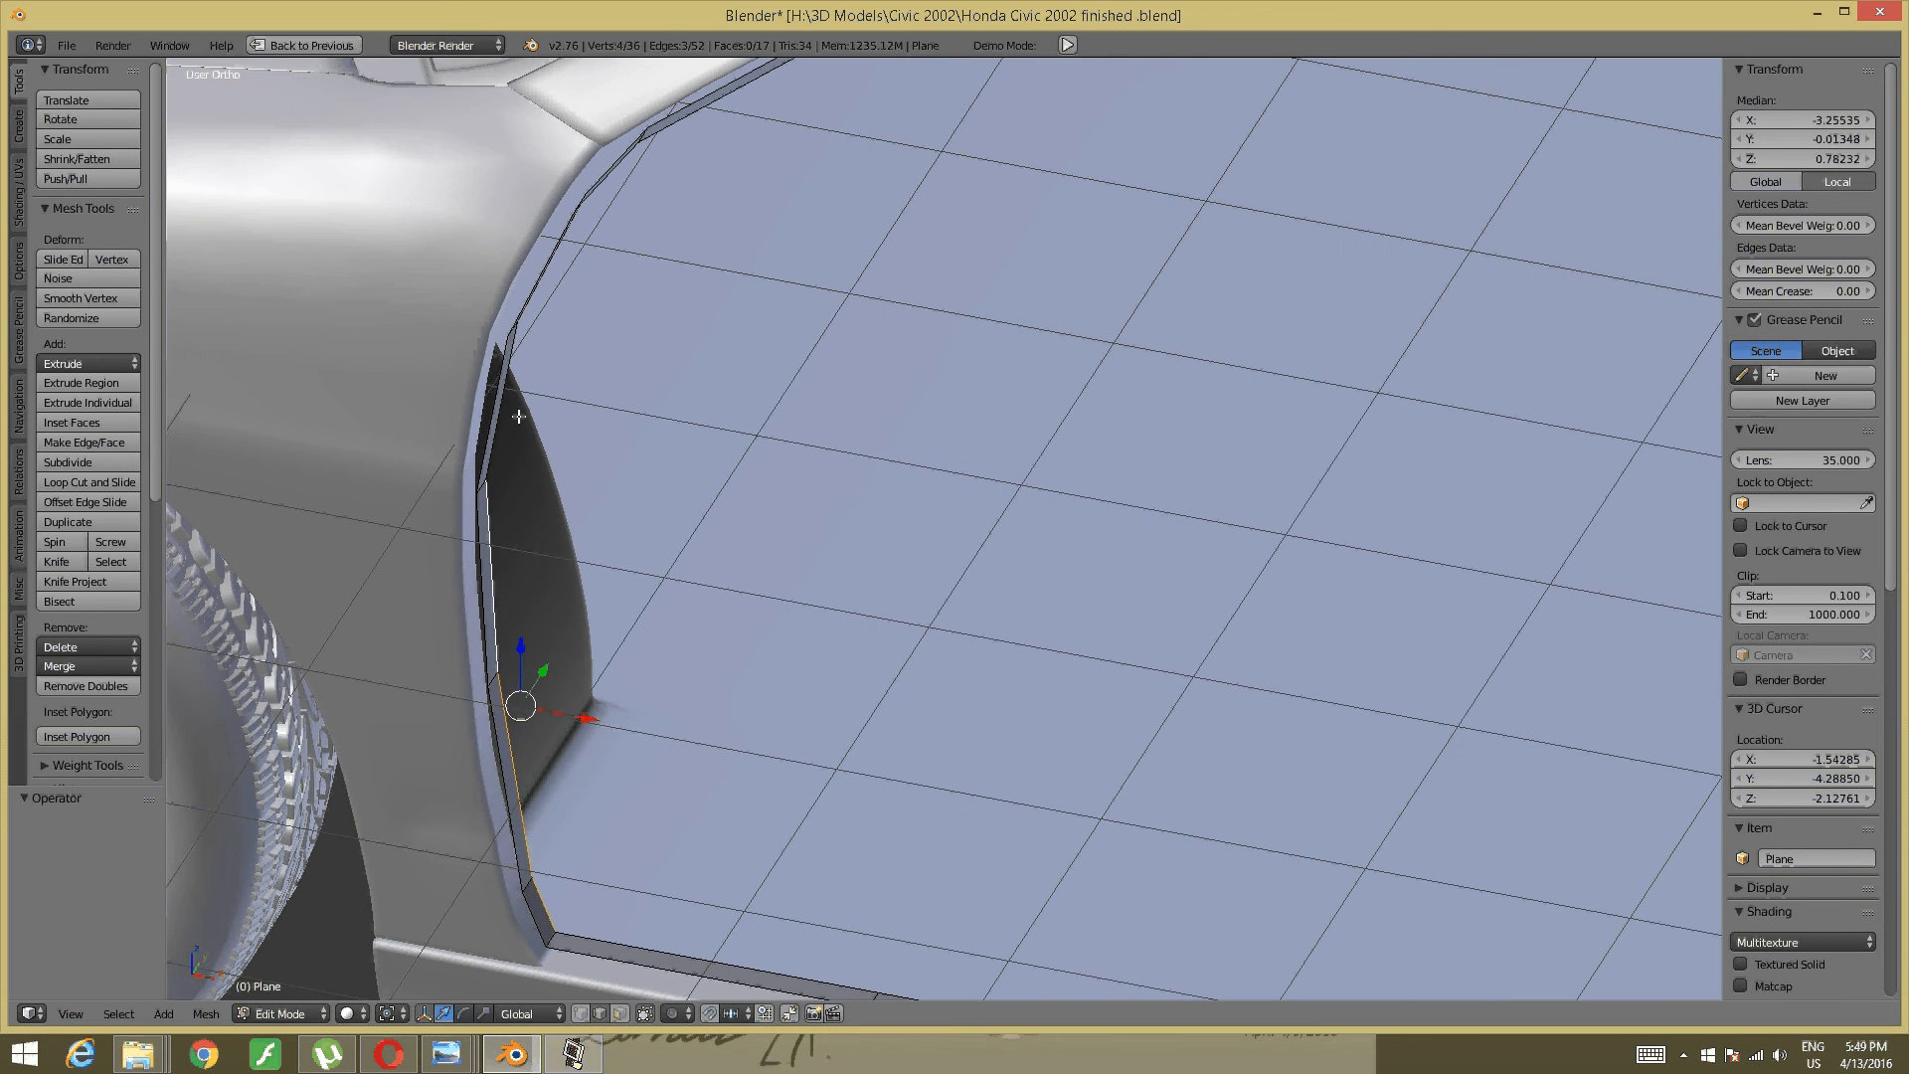
right_click(519, 415, "shift")
mouse_move(543, 459)
middle_mouse_down()
mouse_move(528, 337)
mouse_move(518, 456)
middle_mouse_up()
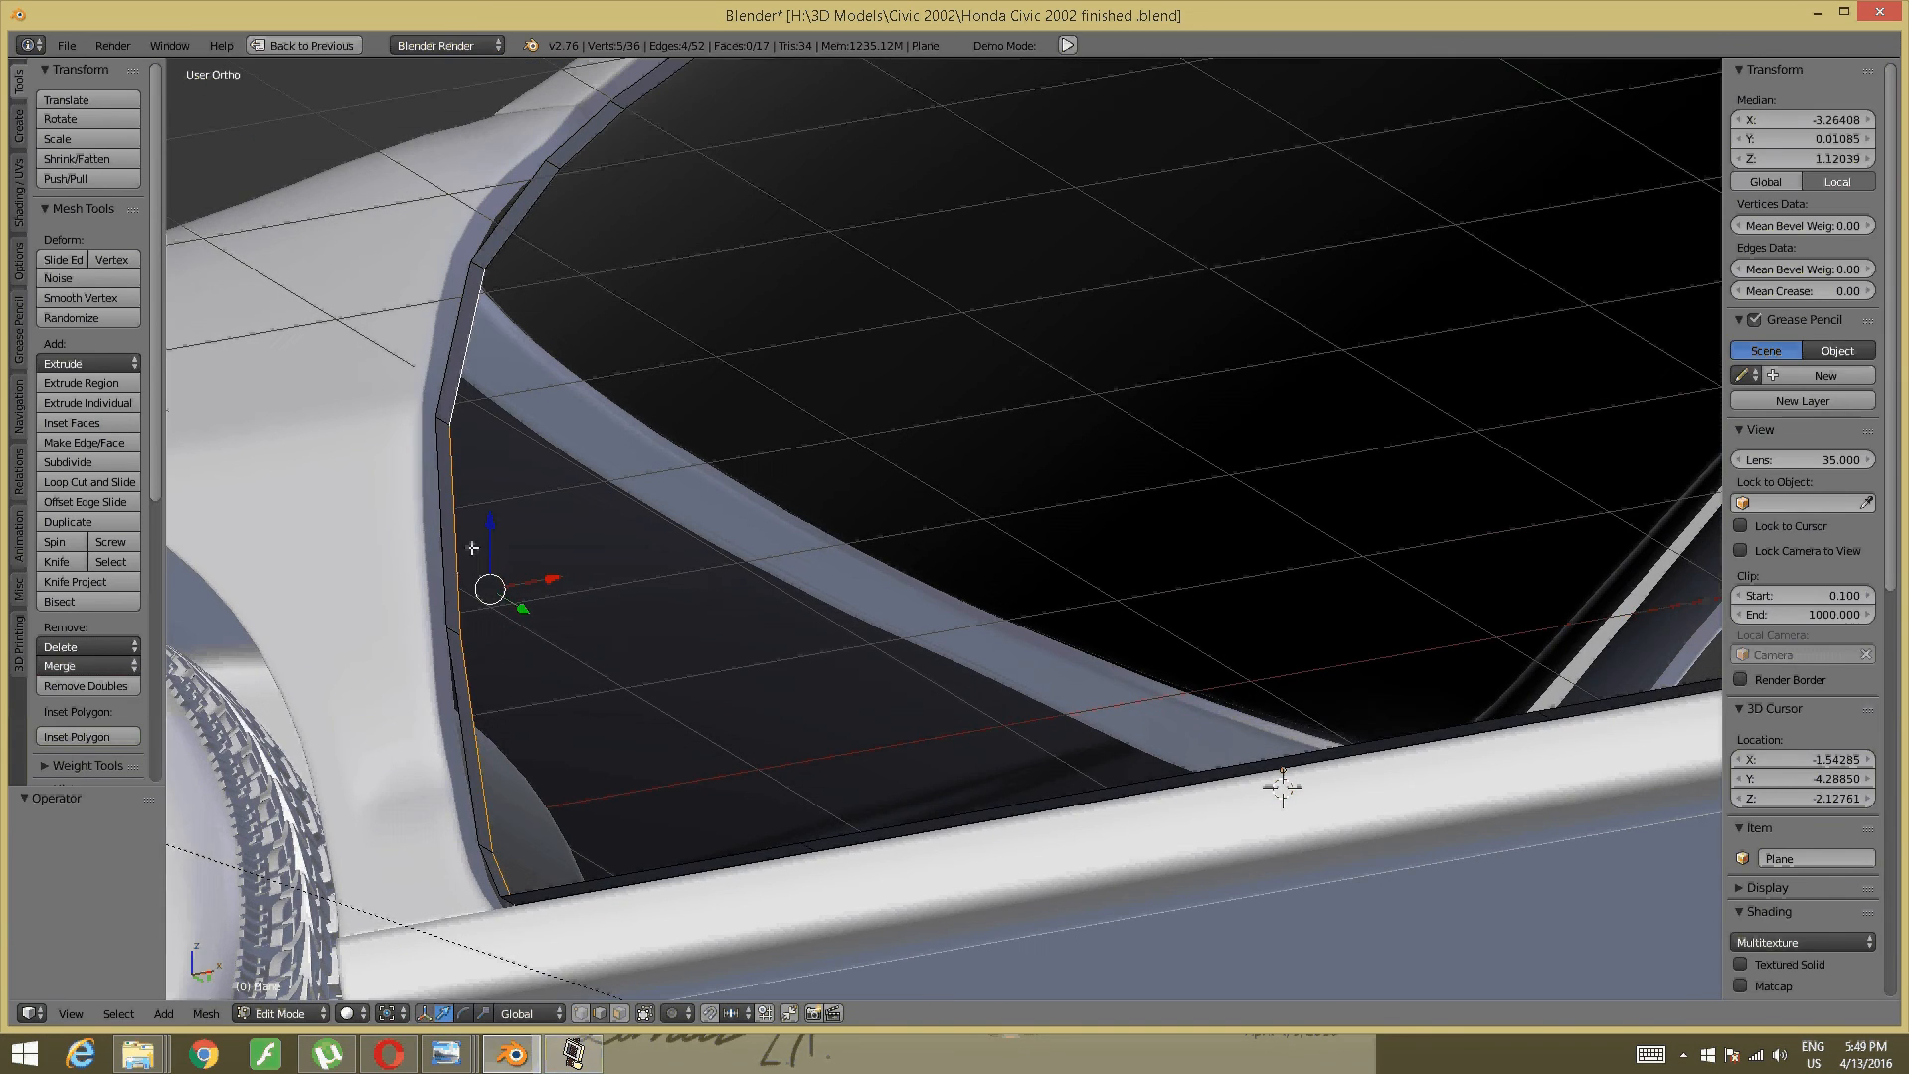
key("a")
- Select the window-frame edge loop, check it in Front view, then deselect it
right_click(459, 563, "alt")
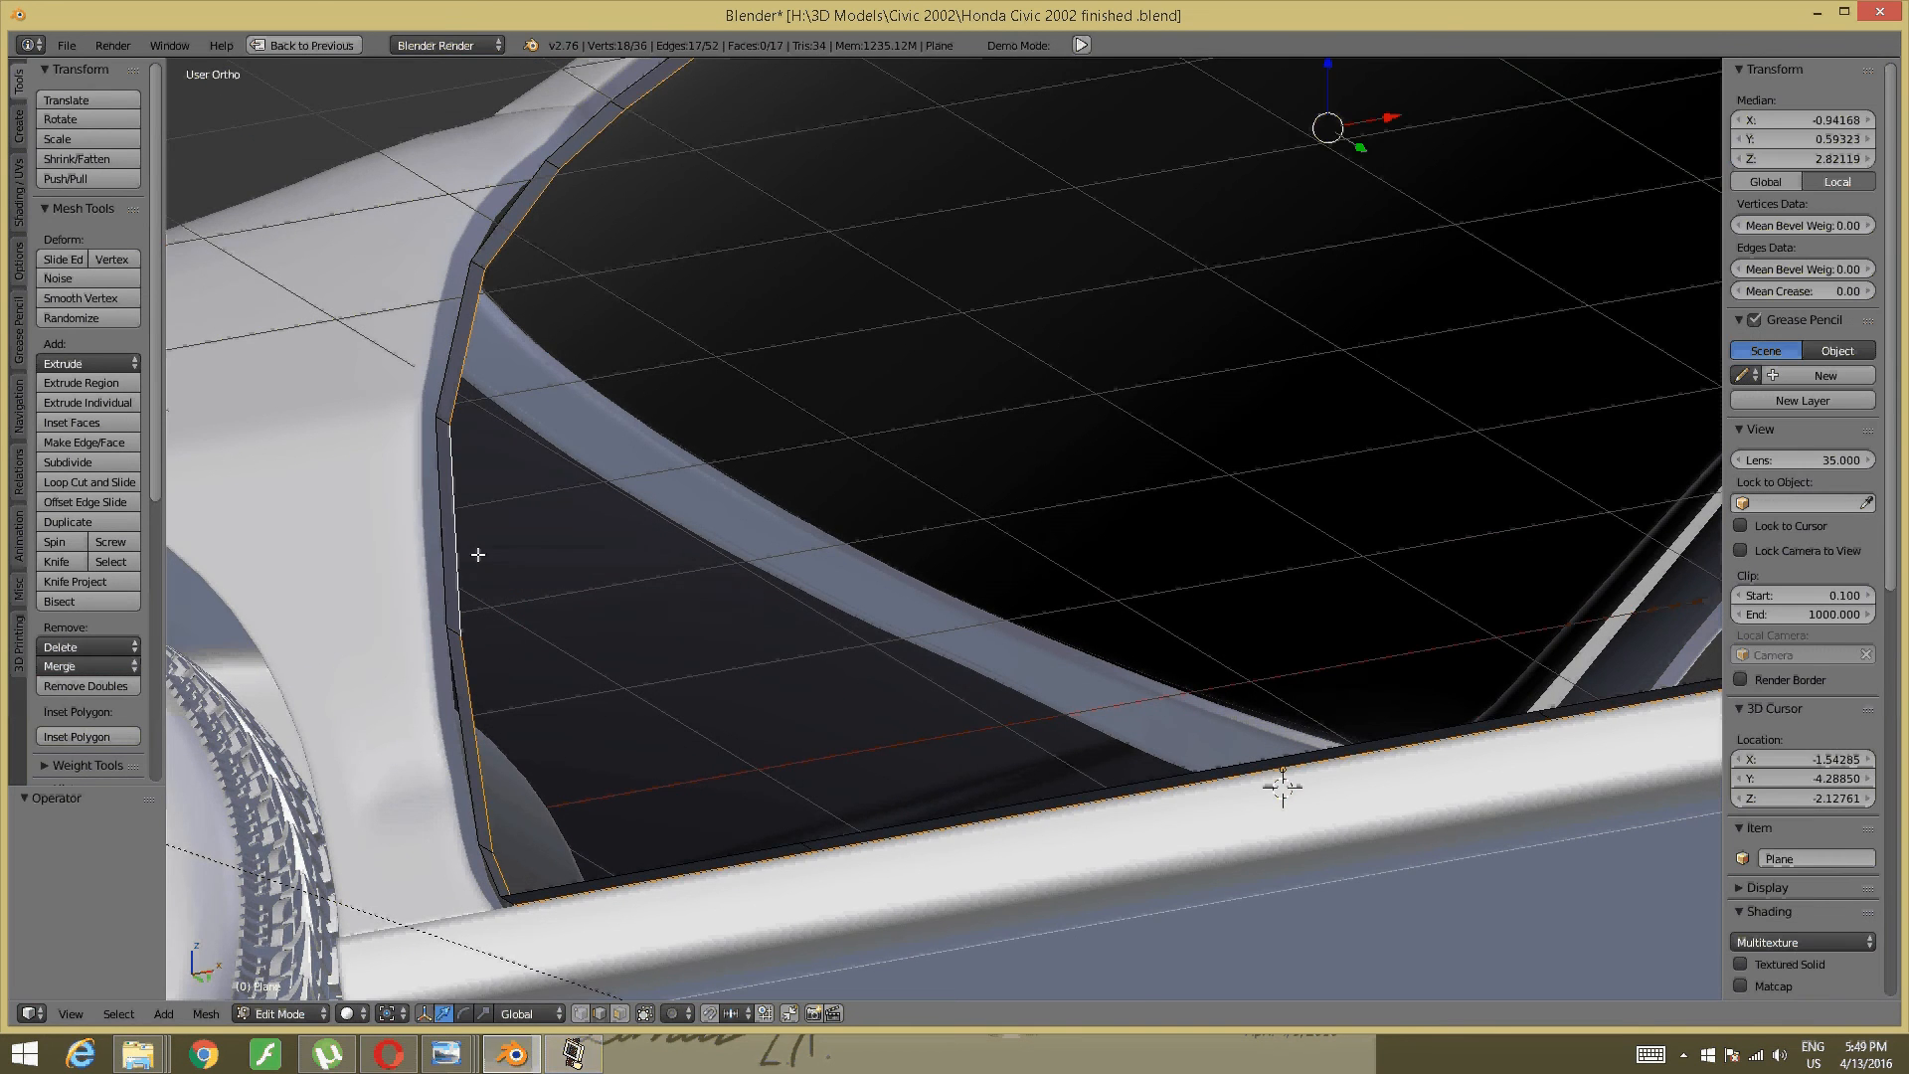
scroll(479, 555, "down", 2)
key("KP_1")
middle_click_drag(502, 602, 559, 712)
key("a")
scroll(636, 845, "up", 2)
- Select the six edges running up the door's front inner arch
right_click(515, 971)
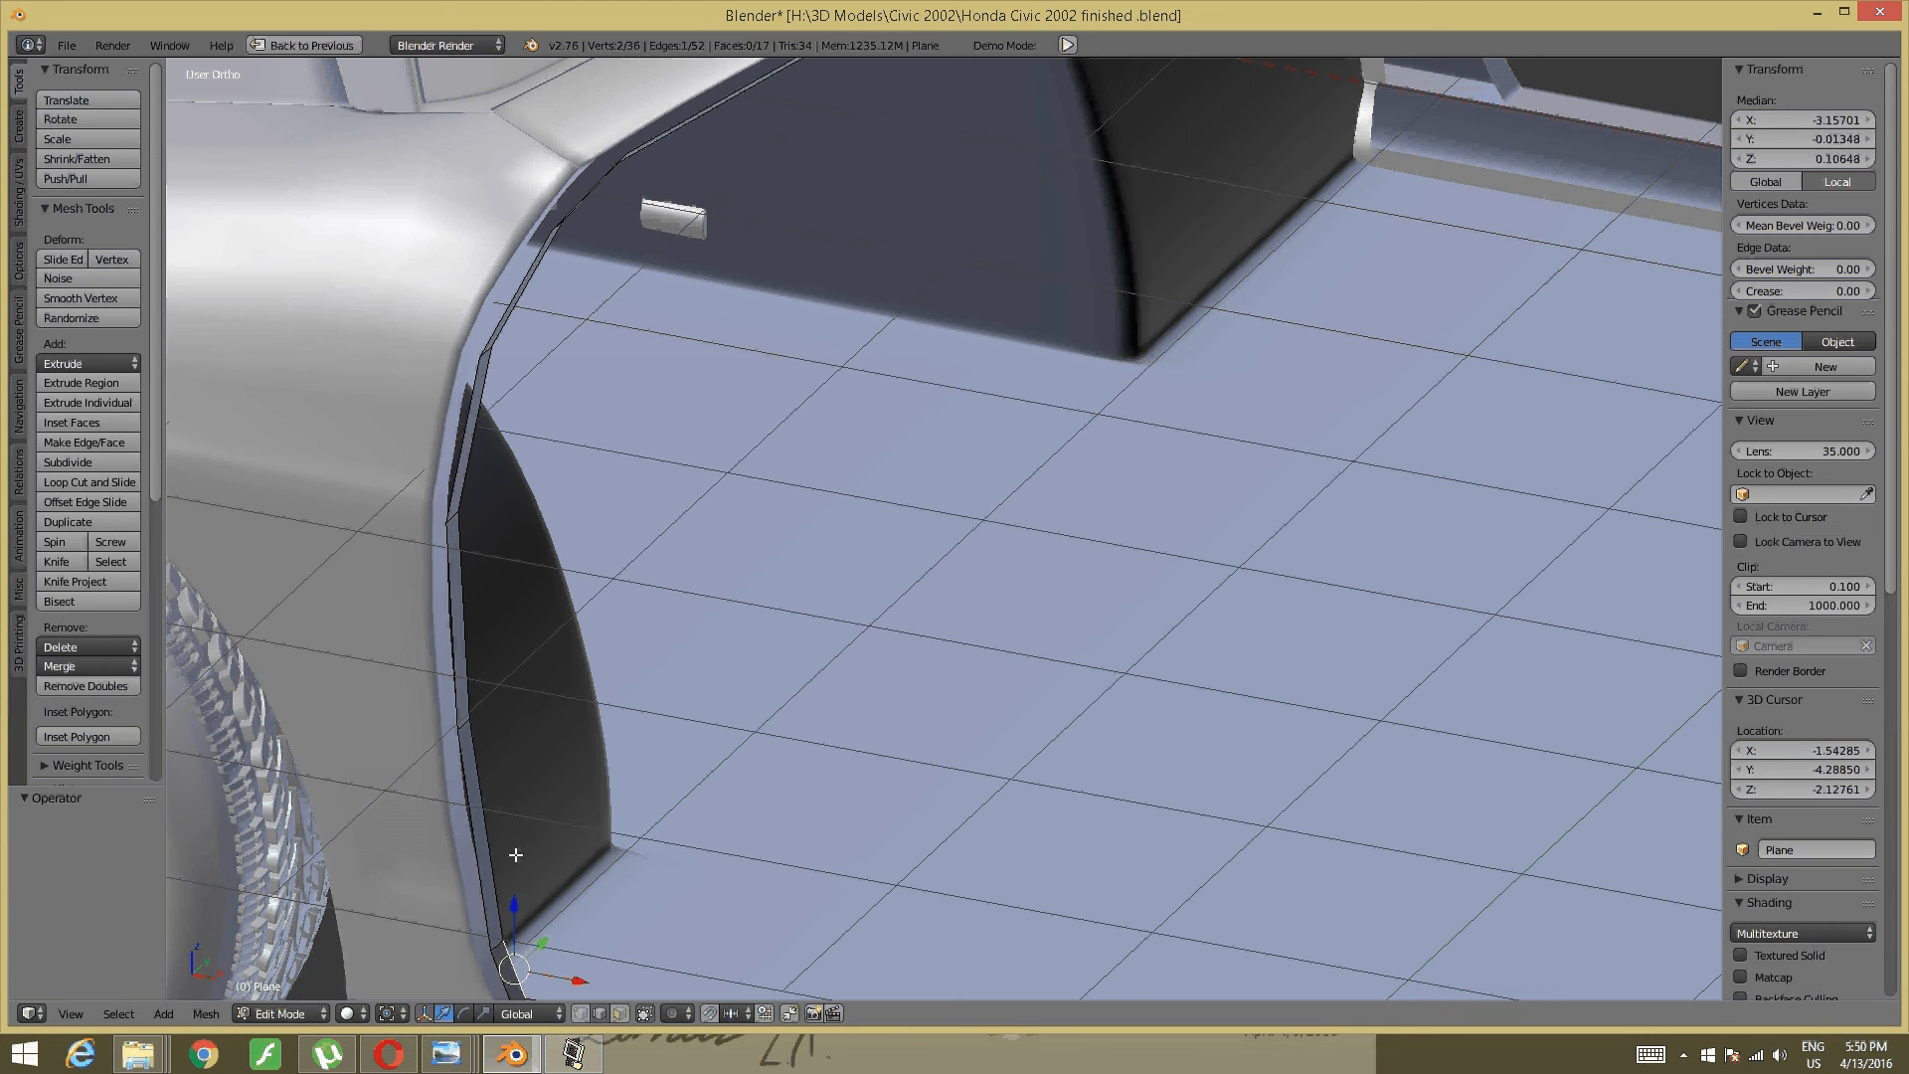
right_click(491, 817, "shift")
right_click(486, 639, "shift")
middle_click_drag(486, 639, 586, 440)
right_click(586, 440, "shift")
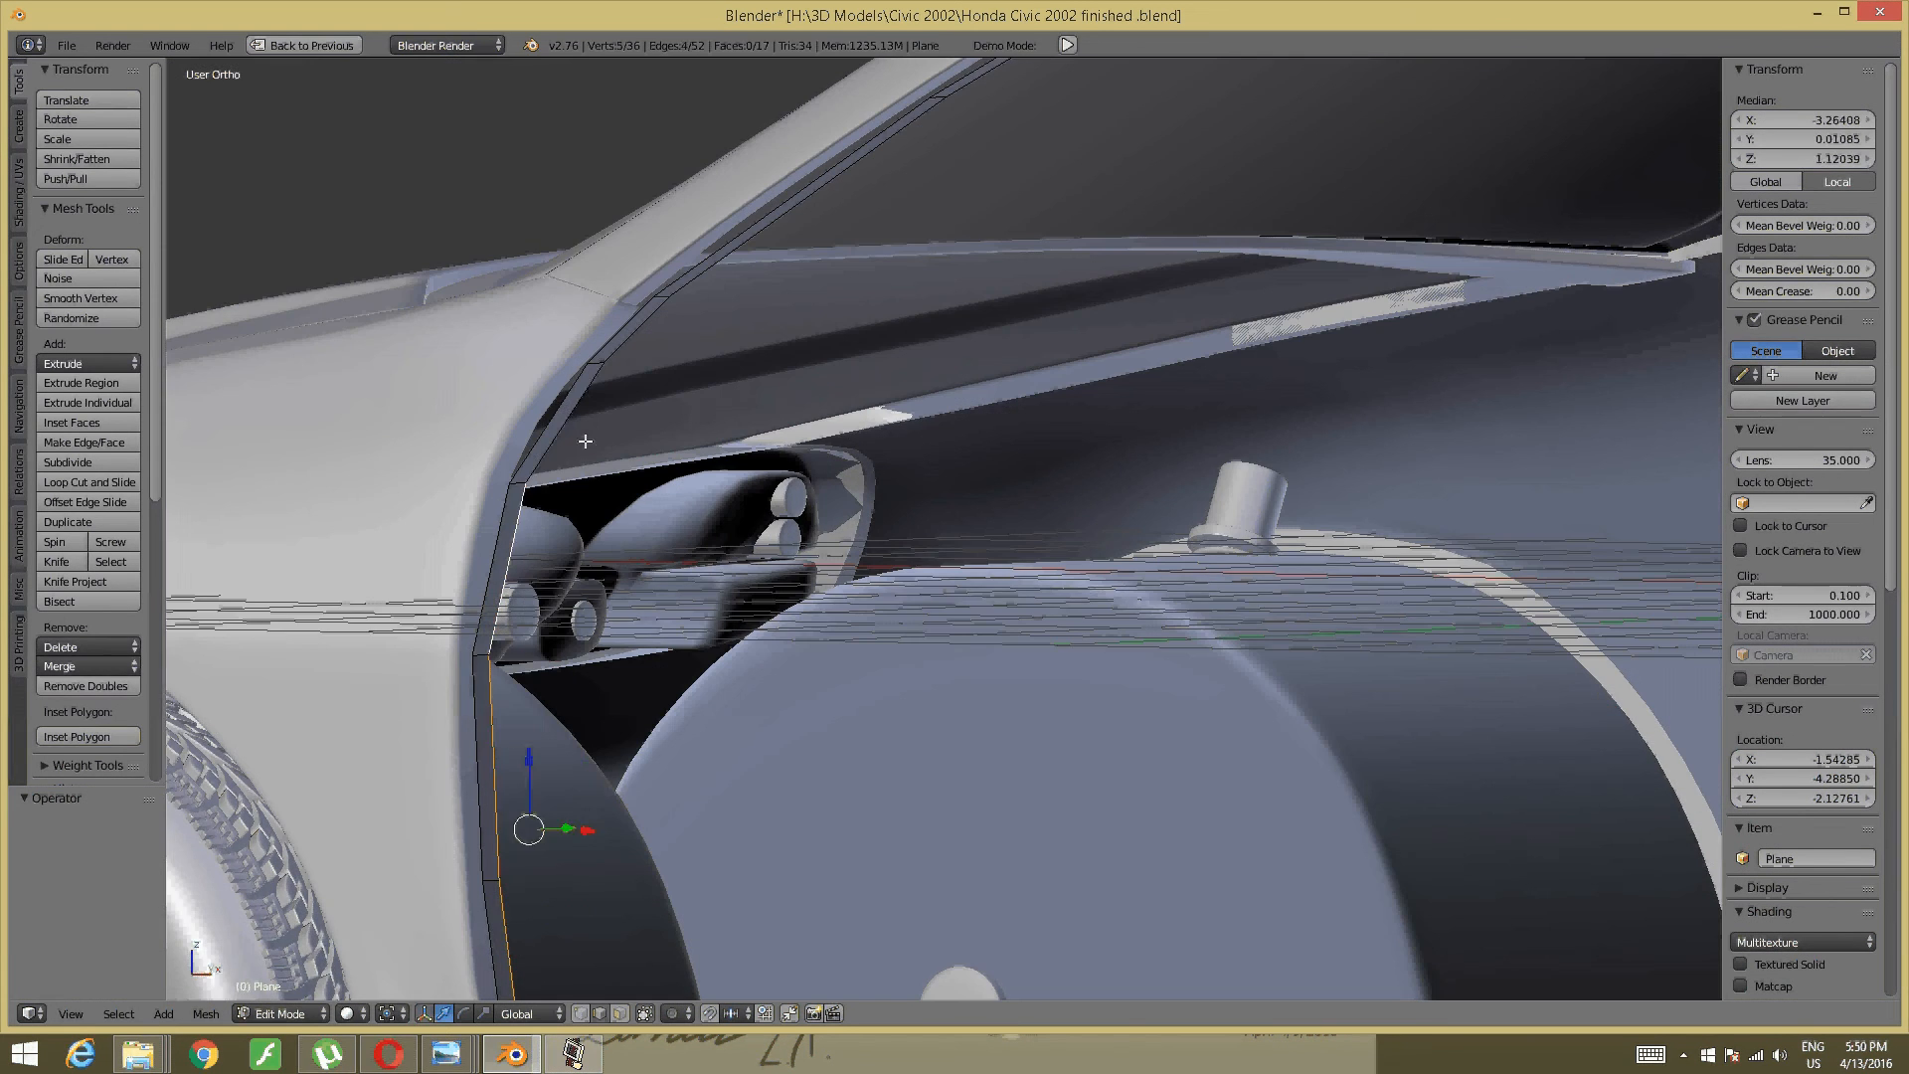
right_click(588, 427, "shift")
right_click(640, 345, "shift")
scroll(705, 364, "down", 3)
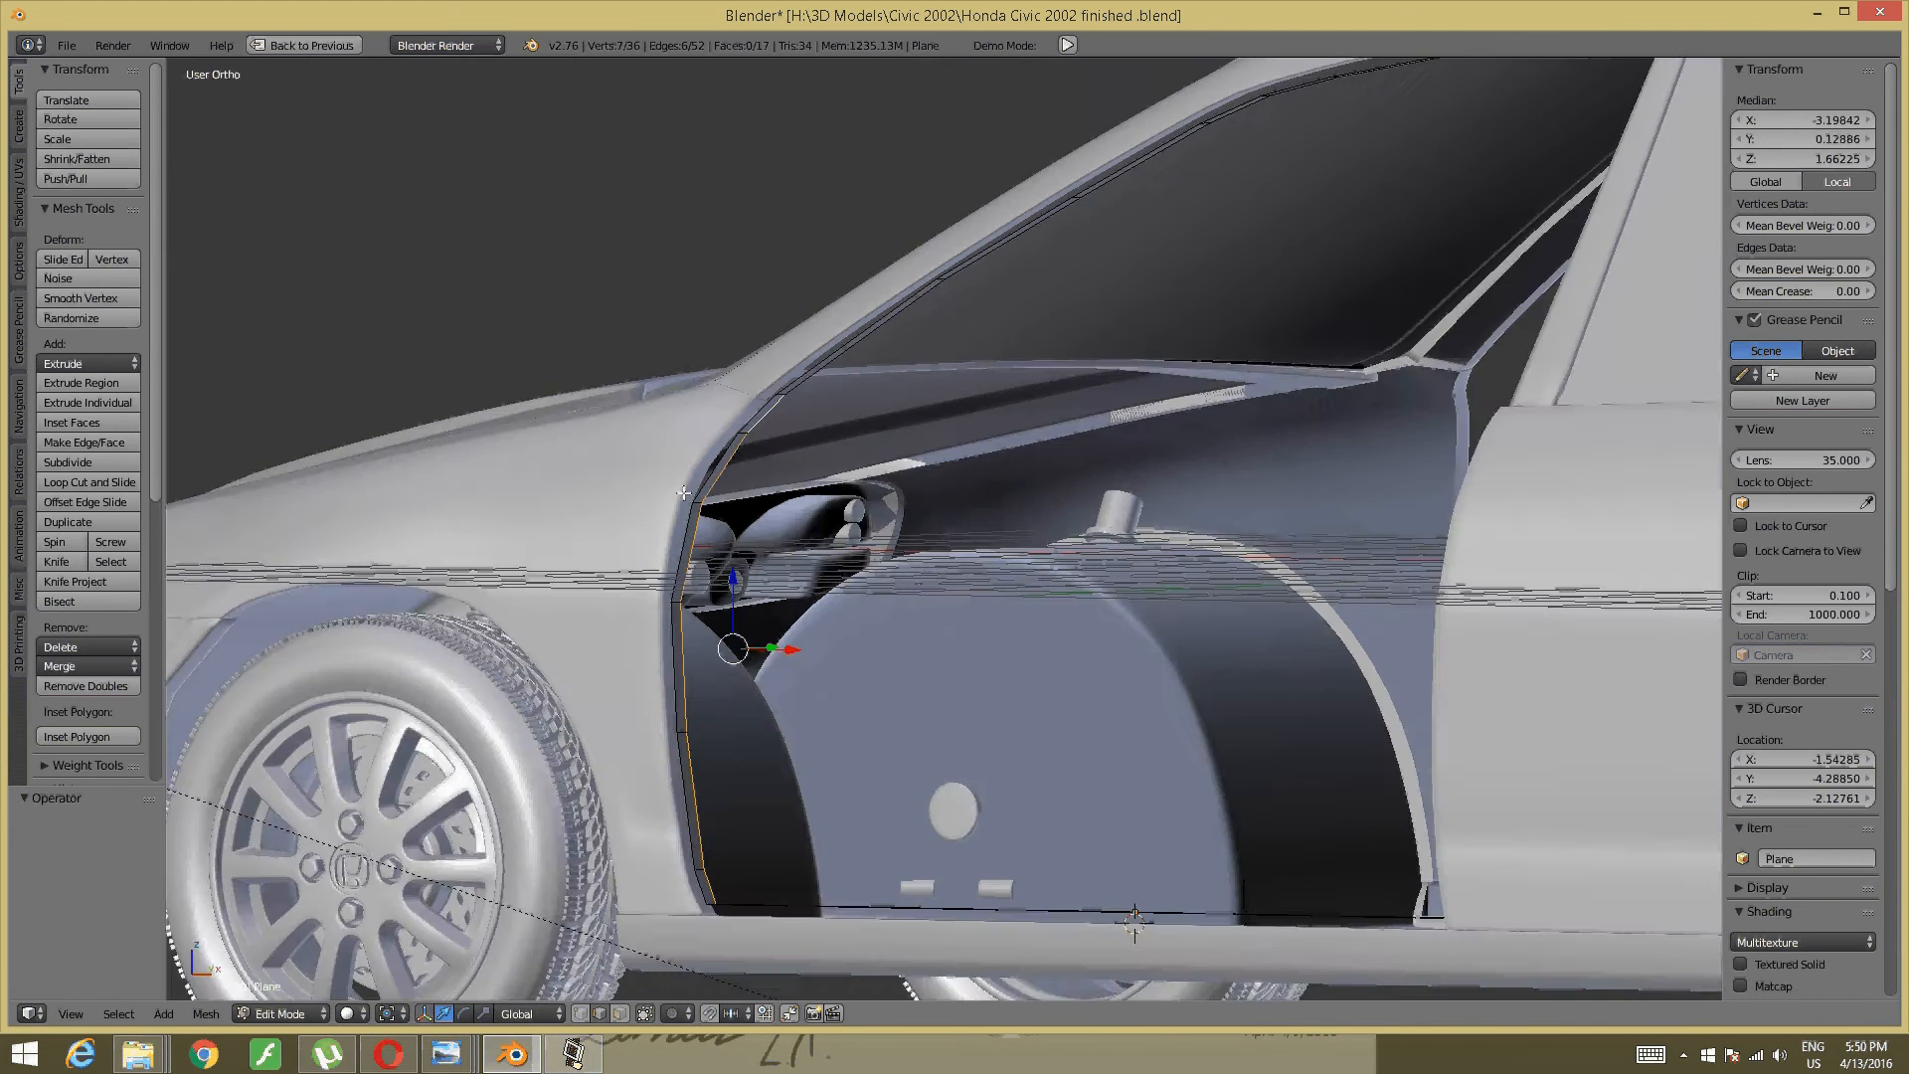
middle_click_drag(765, 563, 724, 470)
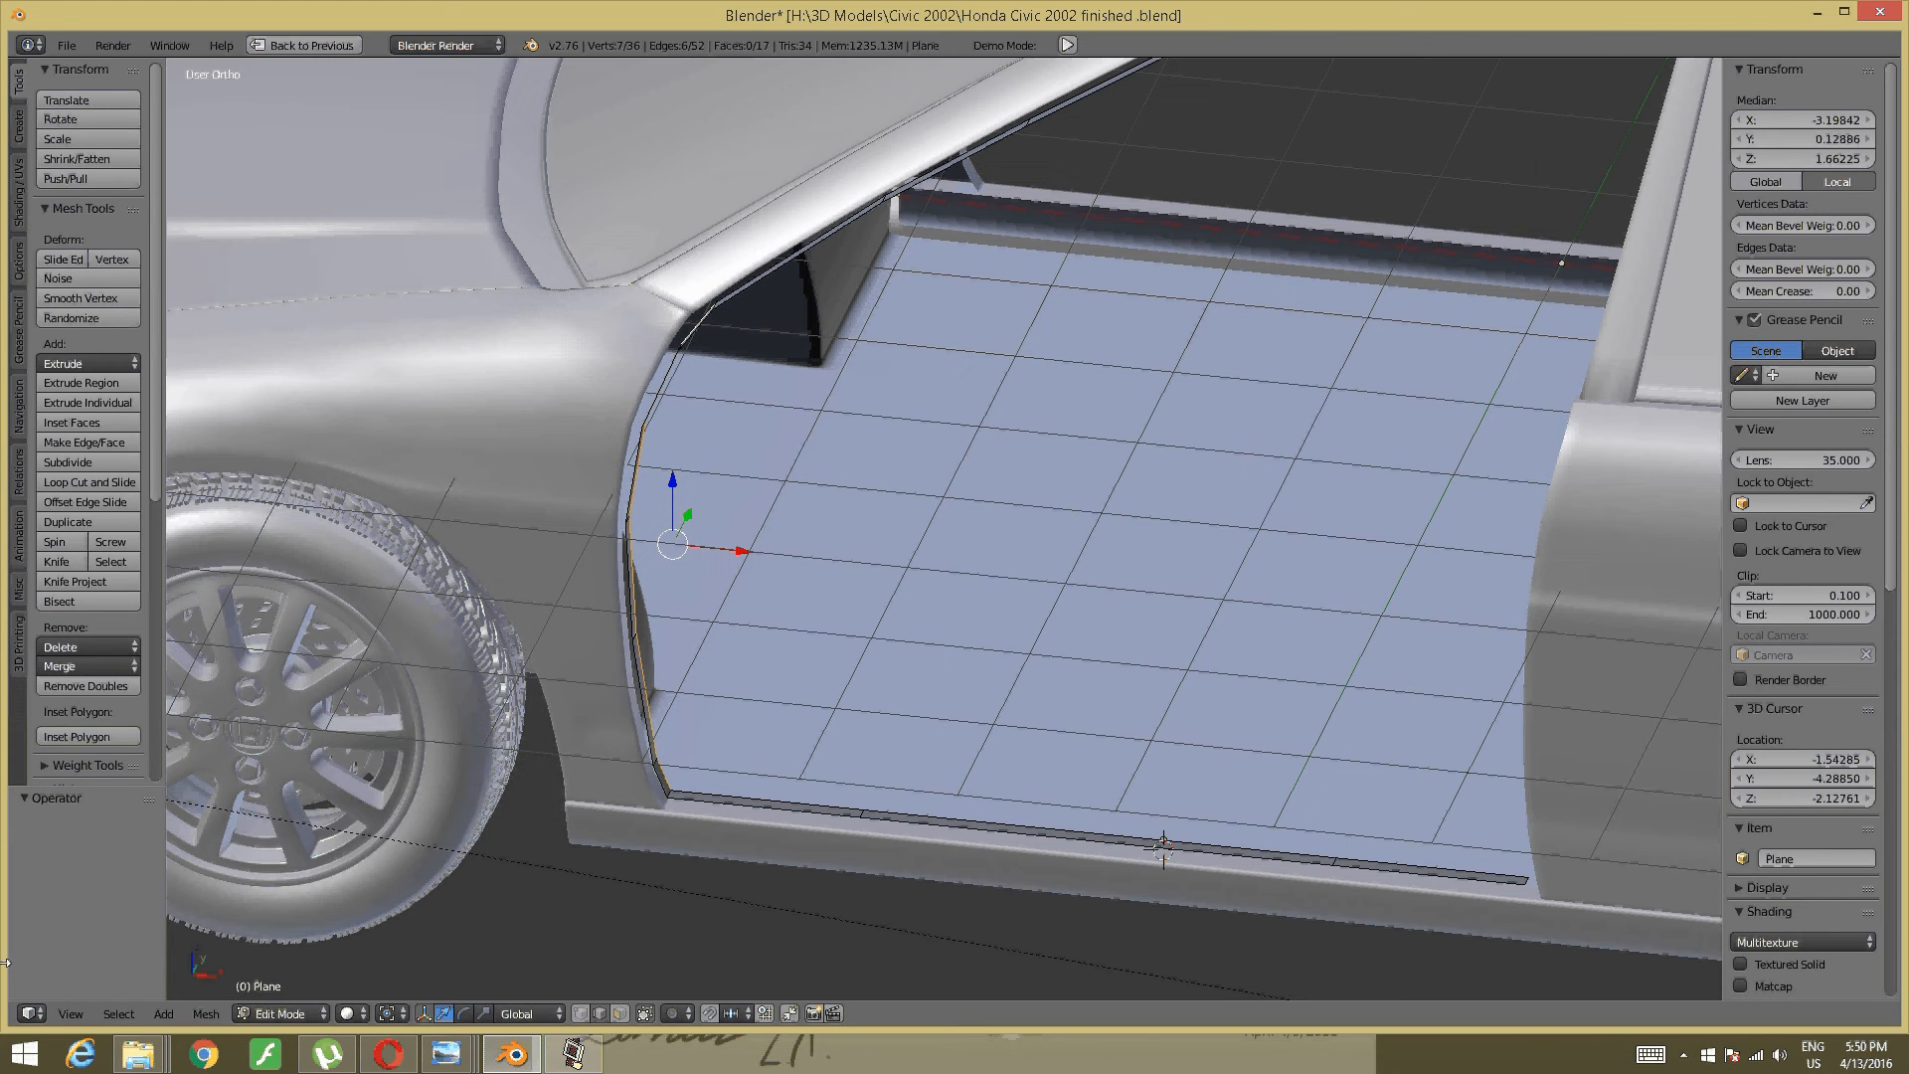
- In Front view, extrude the selected arch edges 0.566 along X into a band of faces
key("KP_1")
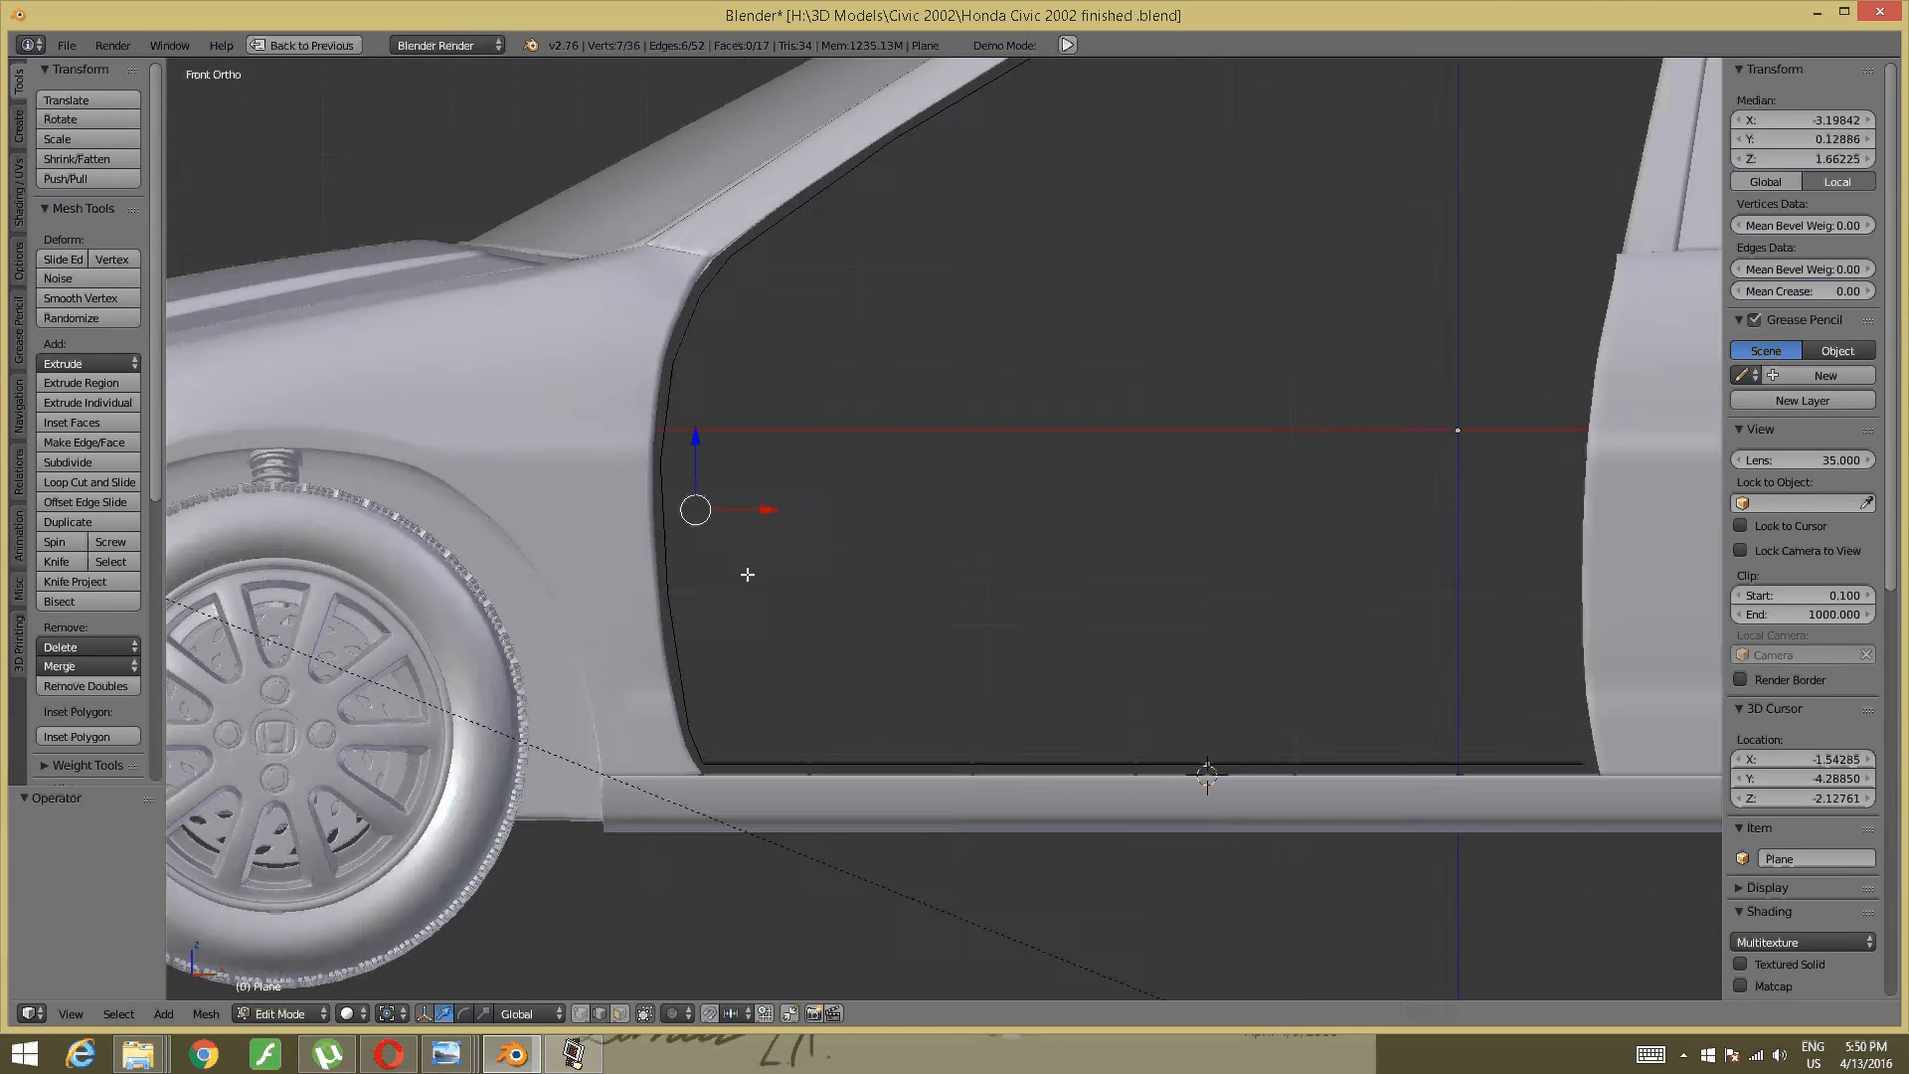
scroll(737, 558, "up", 2)
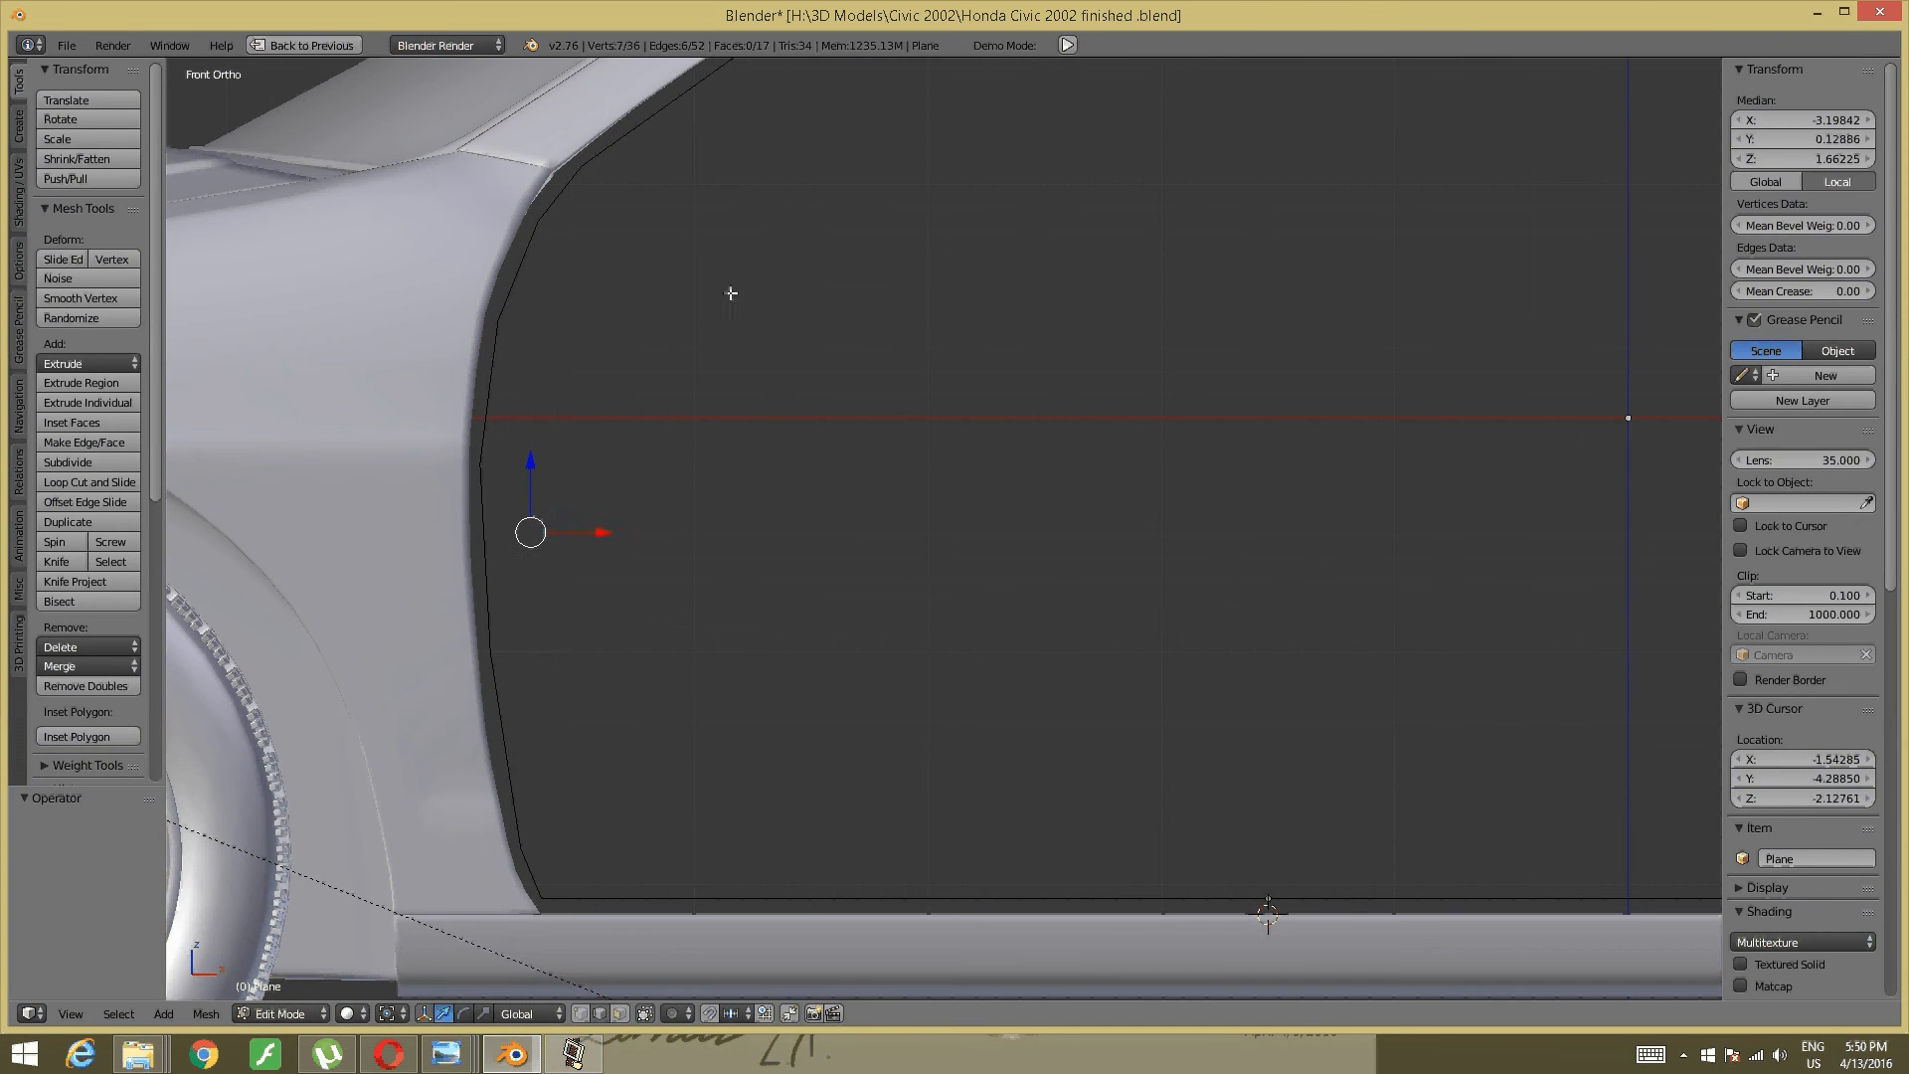
key("e")
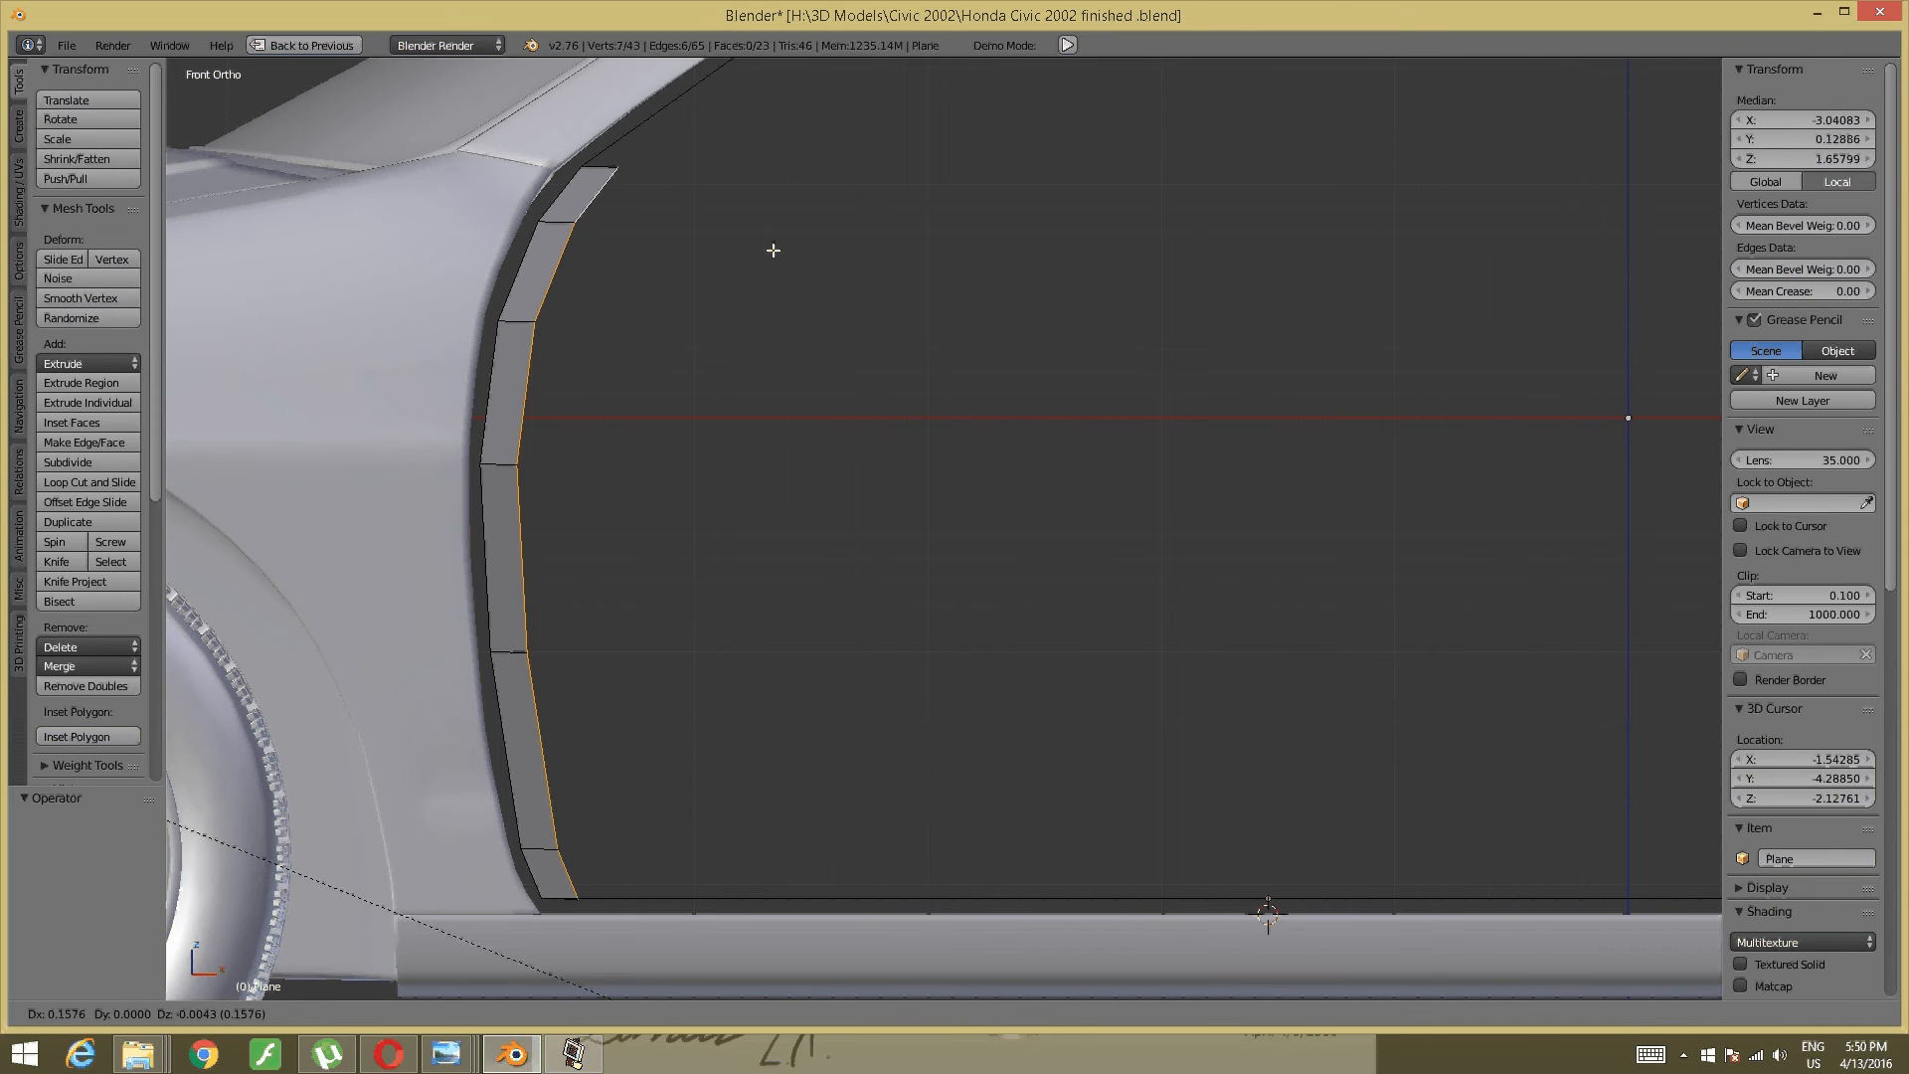
key("x")
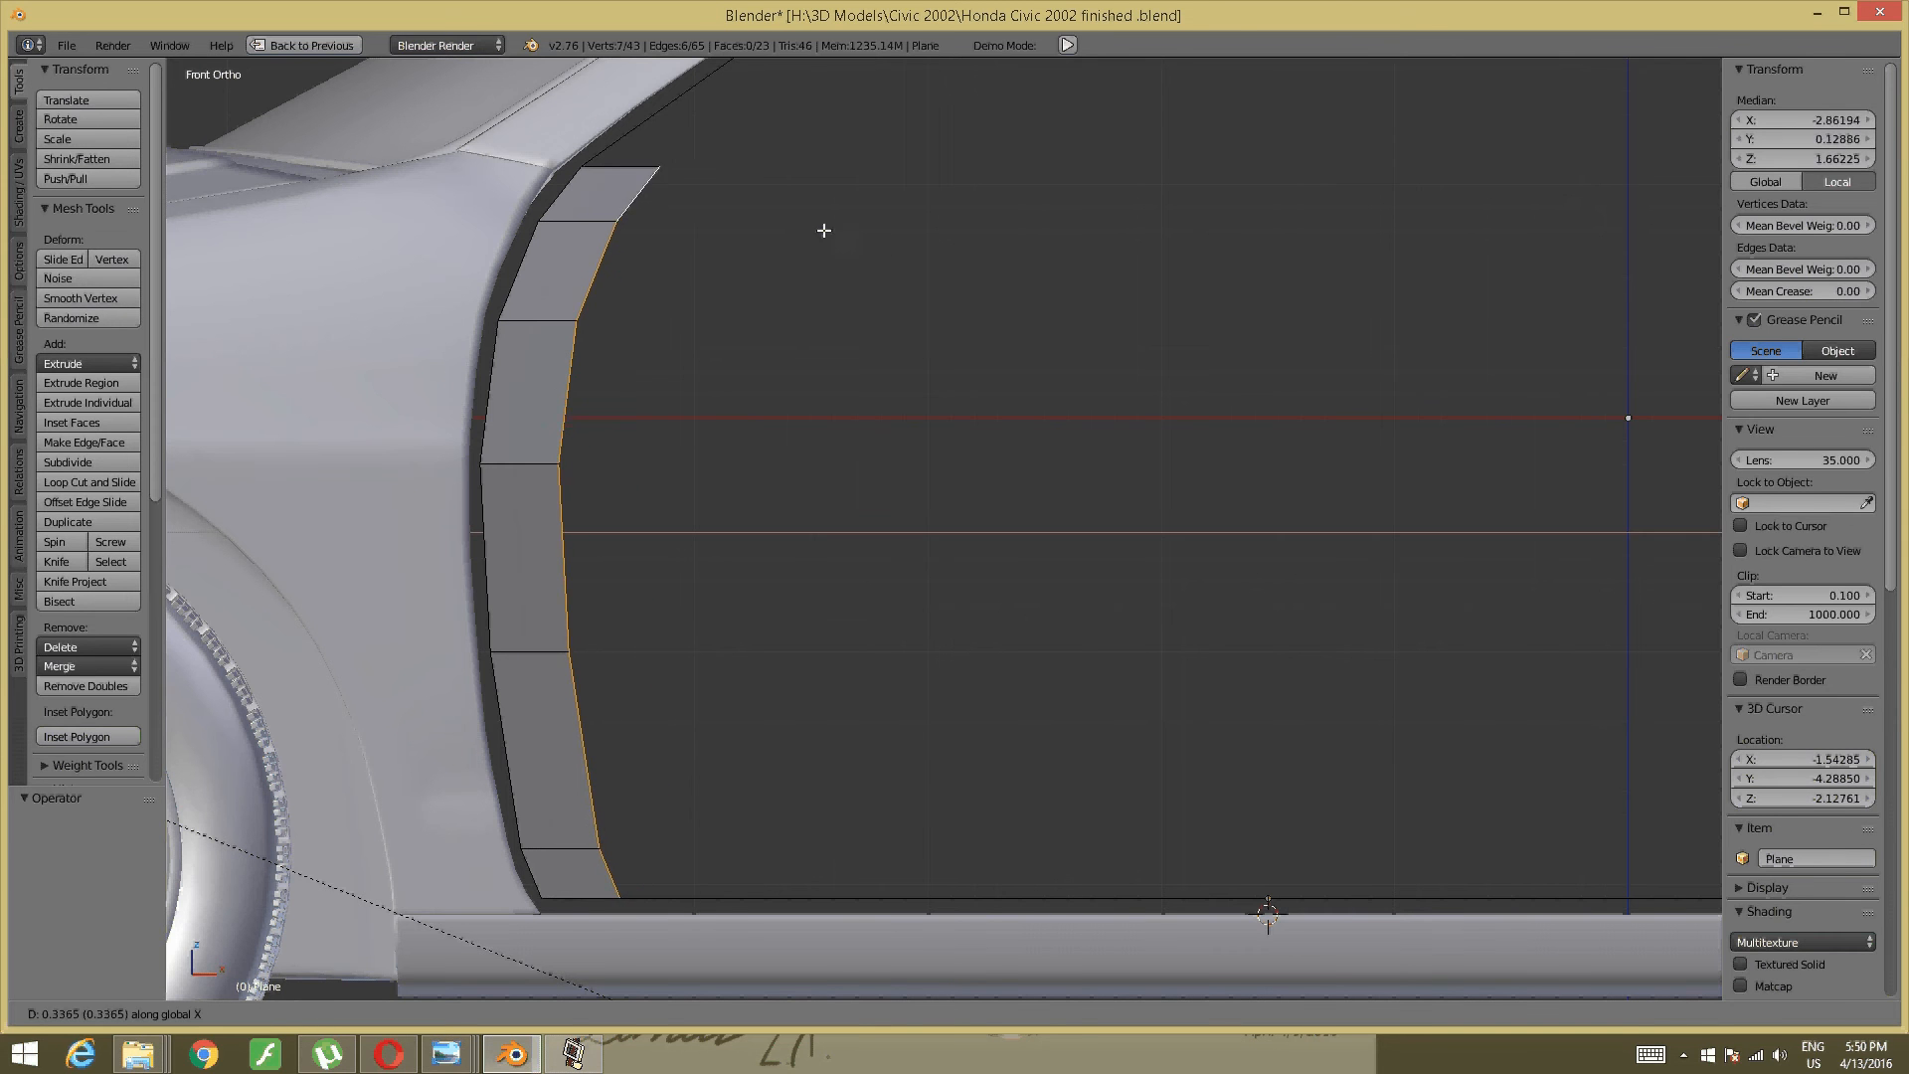
left_click(857, 228)
middle_click_drag(801, 281, 721, 444)
middle_click_drag(650, 624, 677, 580)
- Move the trim's lower-end edge to the right along X
key("a")
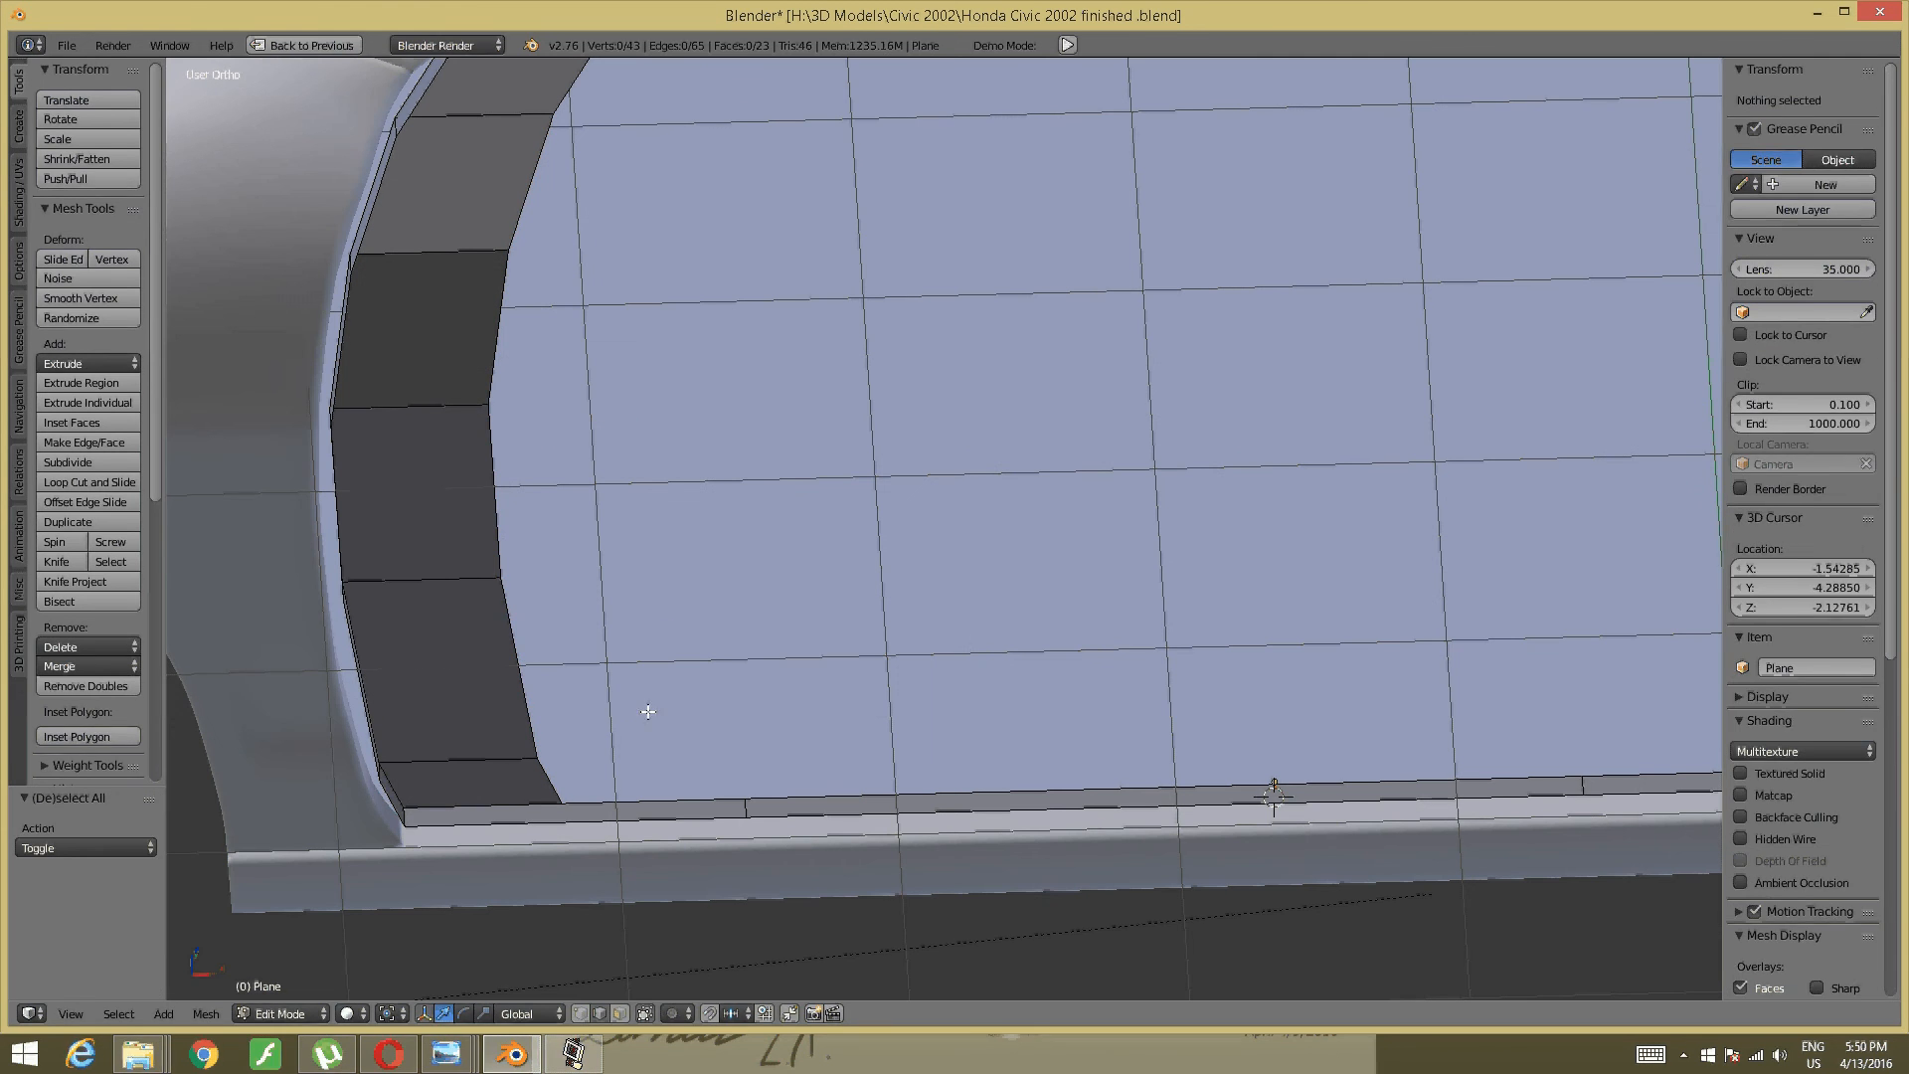
right_click(567, 767)
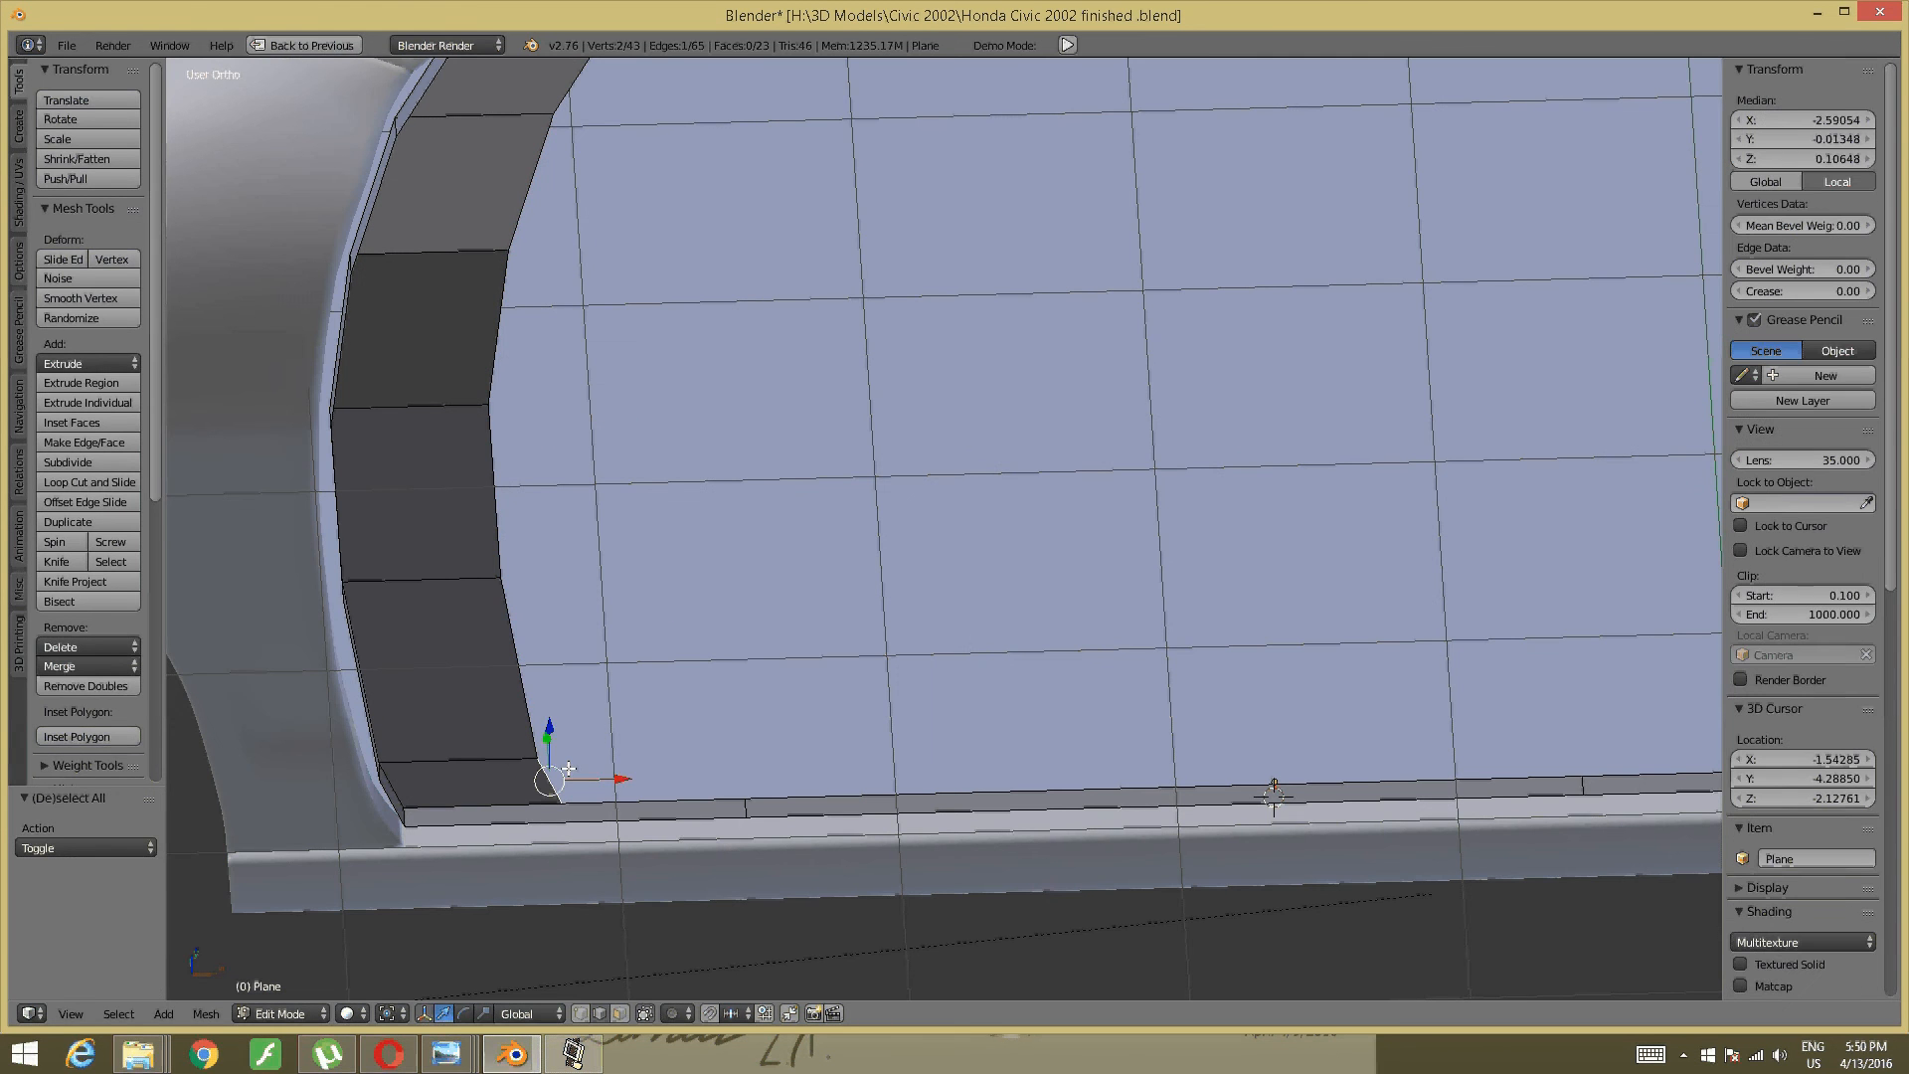
middle_click_drag(621, 755, 564, 781)
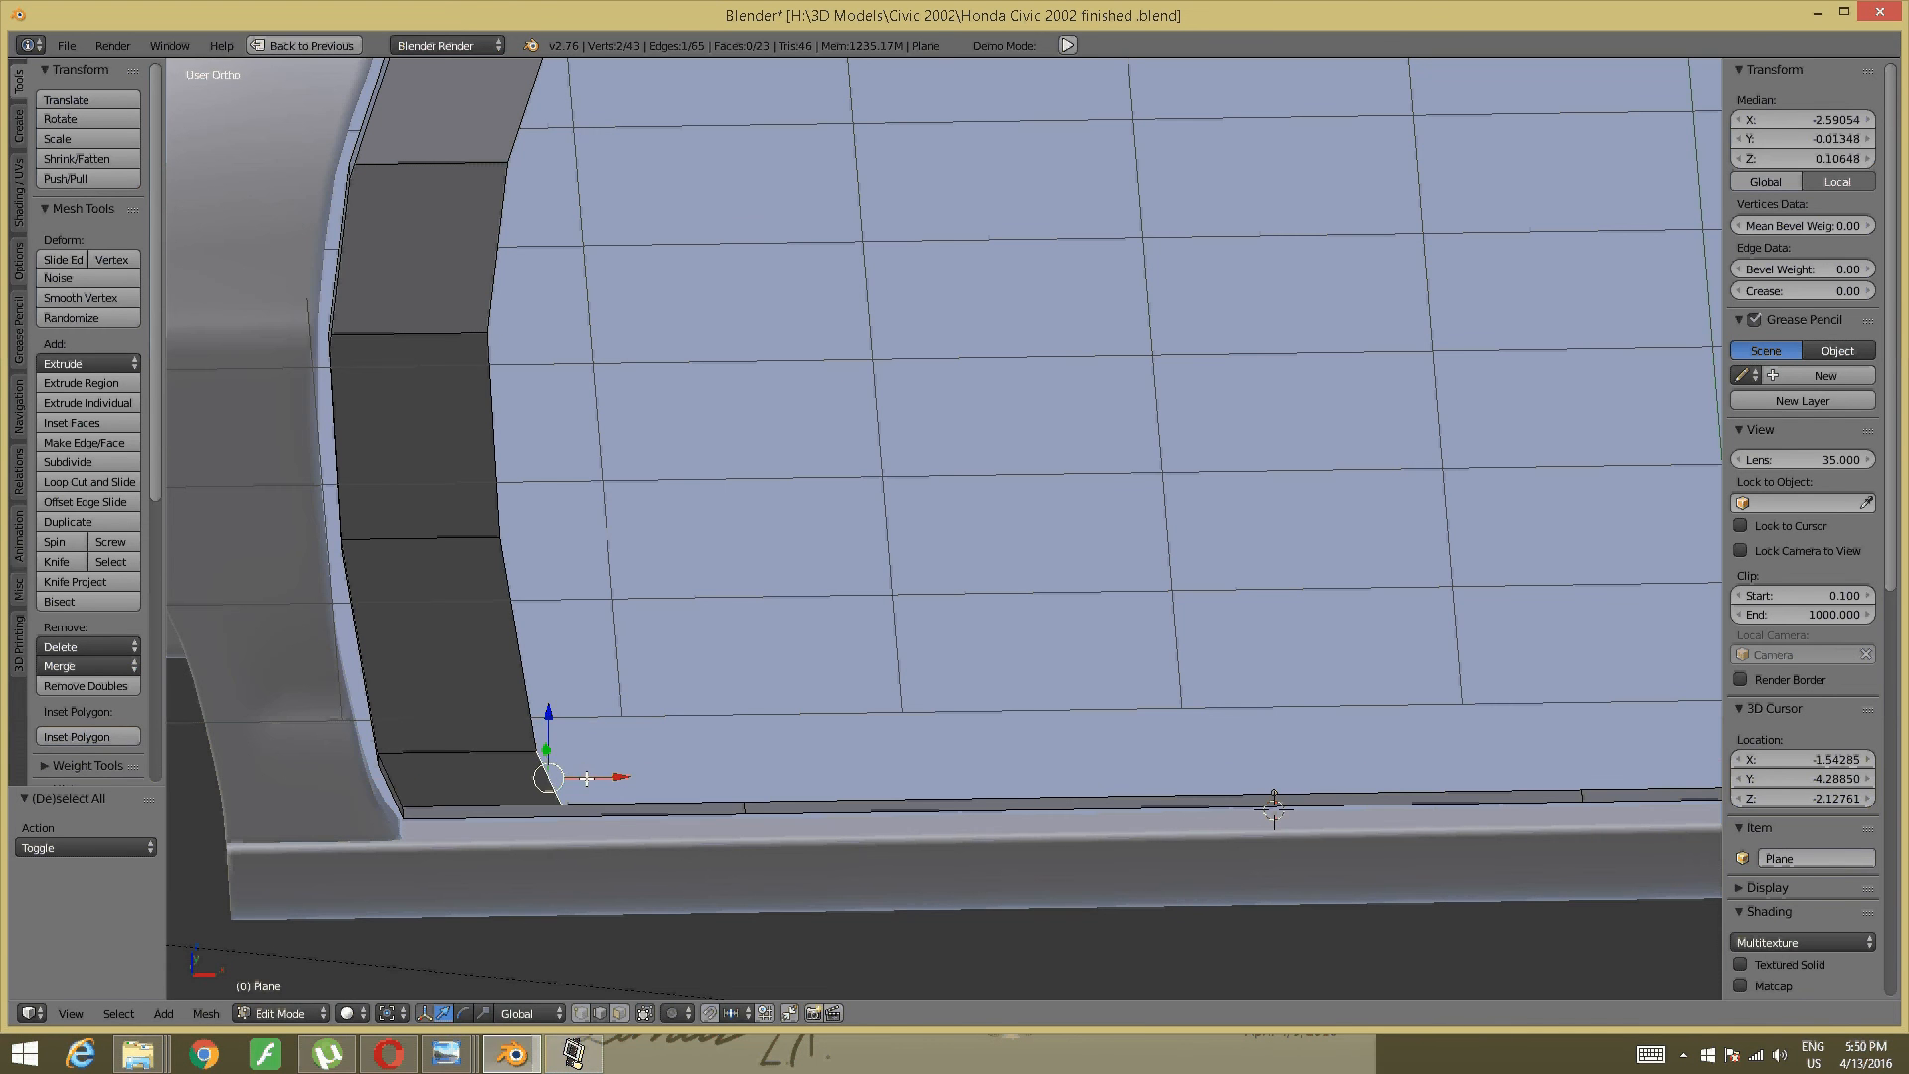
left_click_drag(596, 776, 766, 770)
key("a")
- Extrude the long upper sill edge 0.1229 up along Z into an upright lip
middle_click_drag(632, 612, 299, 566, "shift")
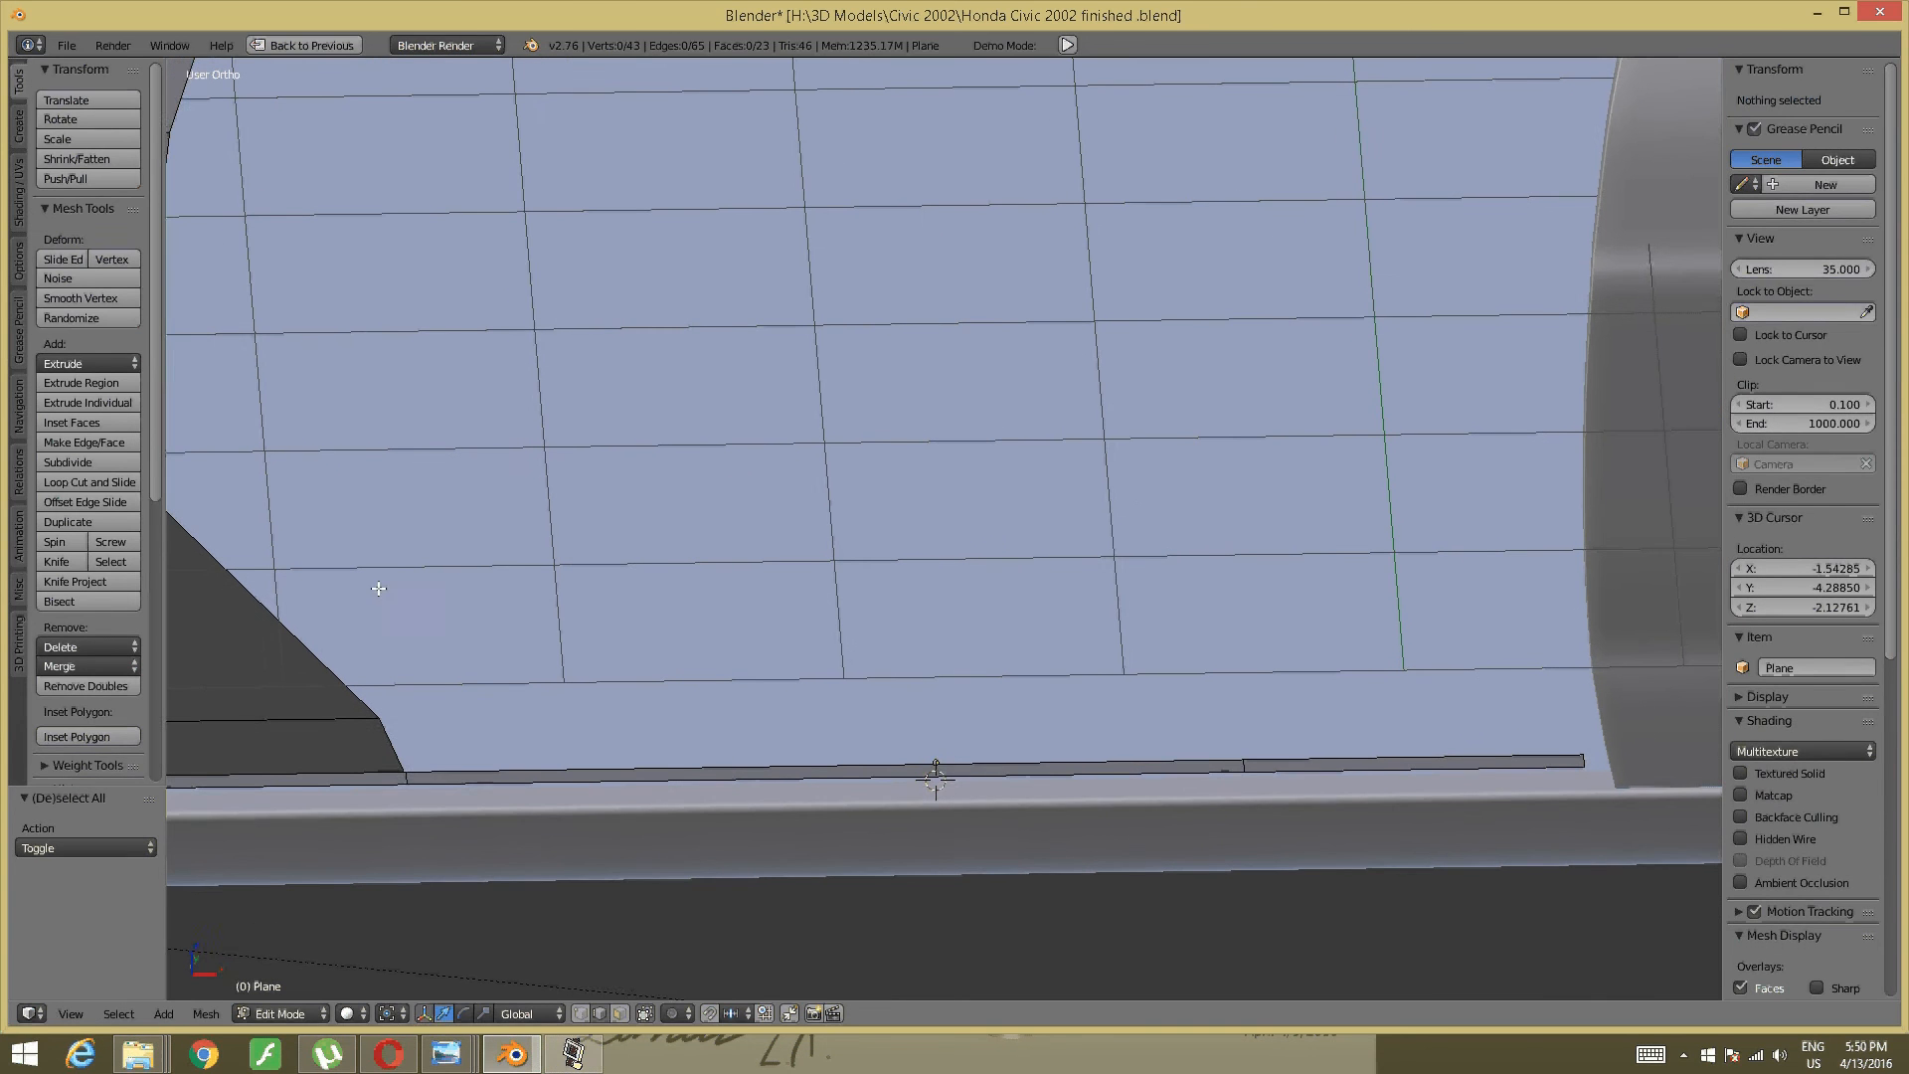
right_click(736, 761)
key("a")
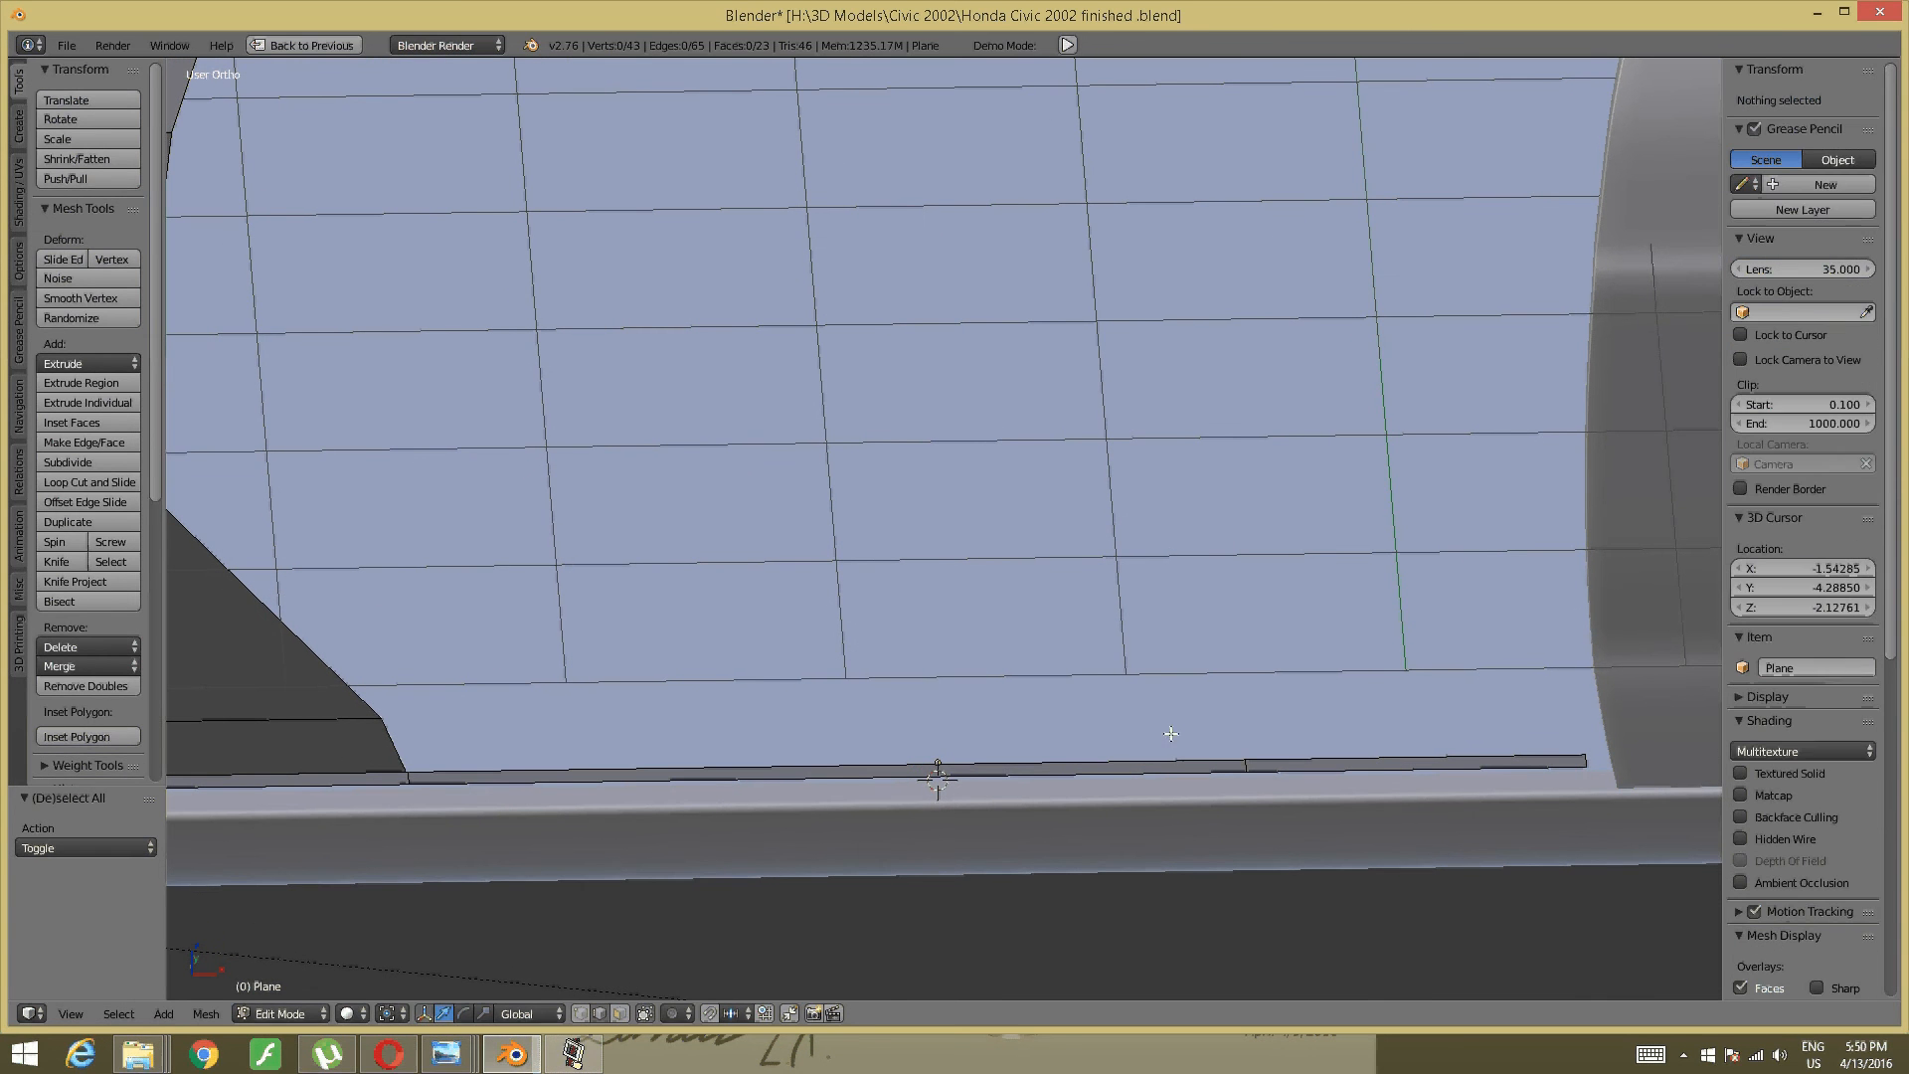
right_click(897, 762)
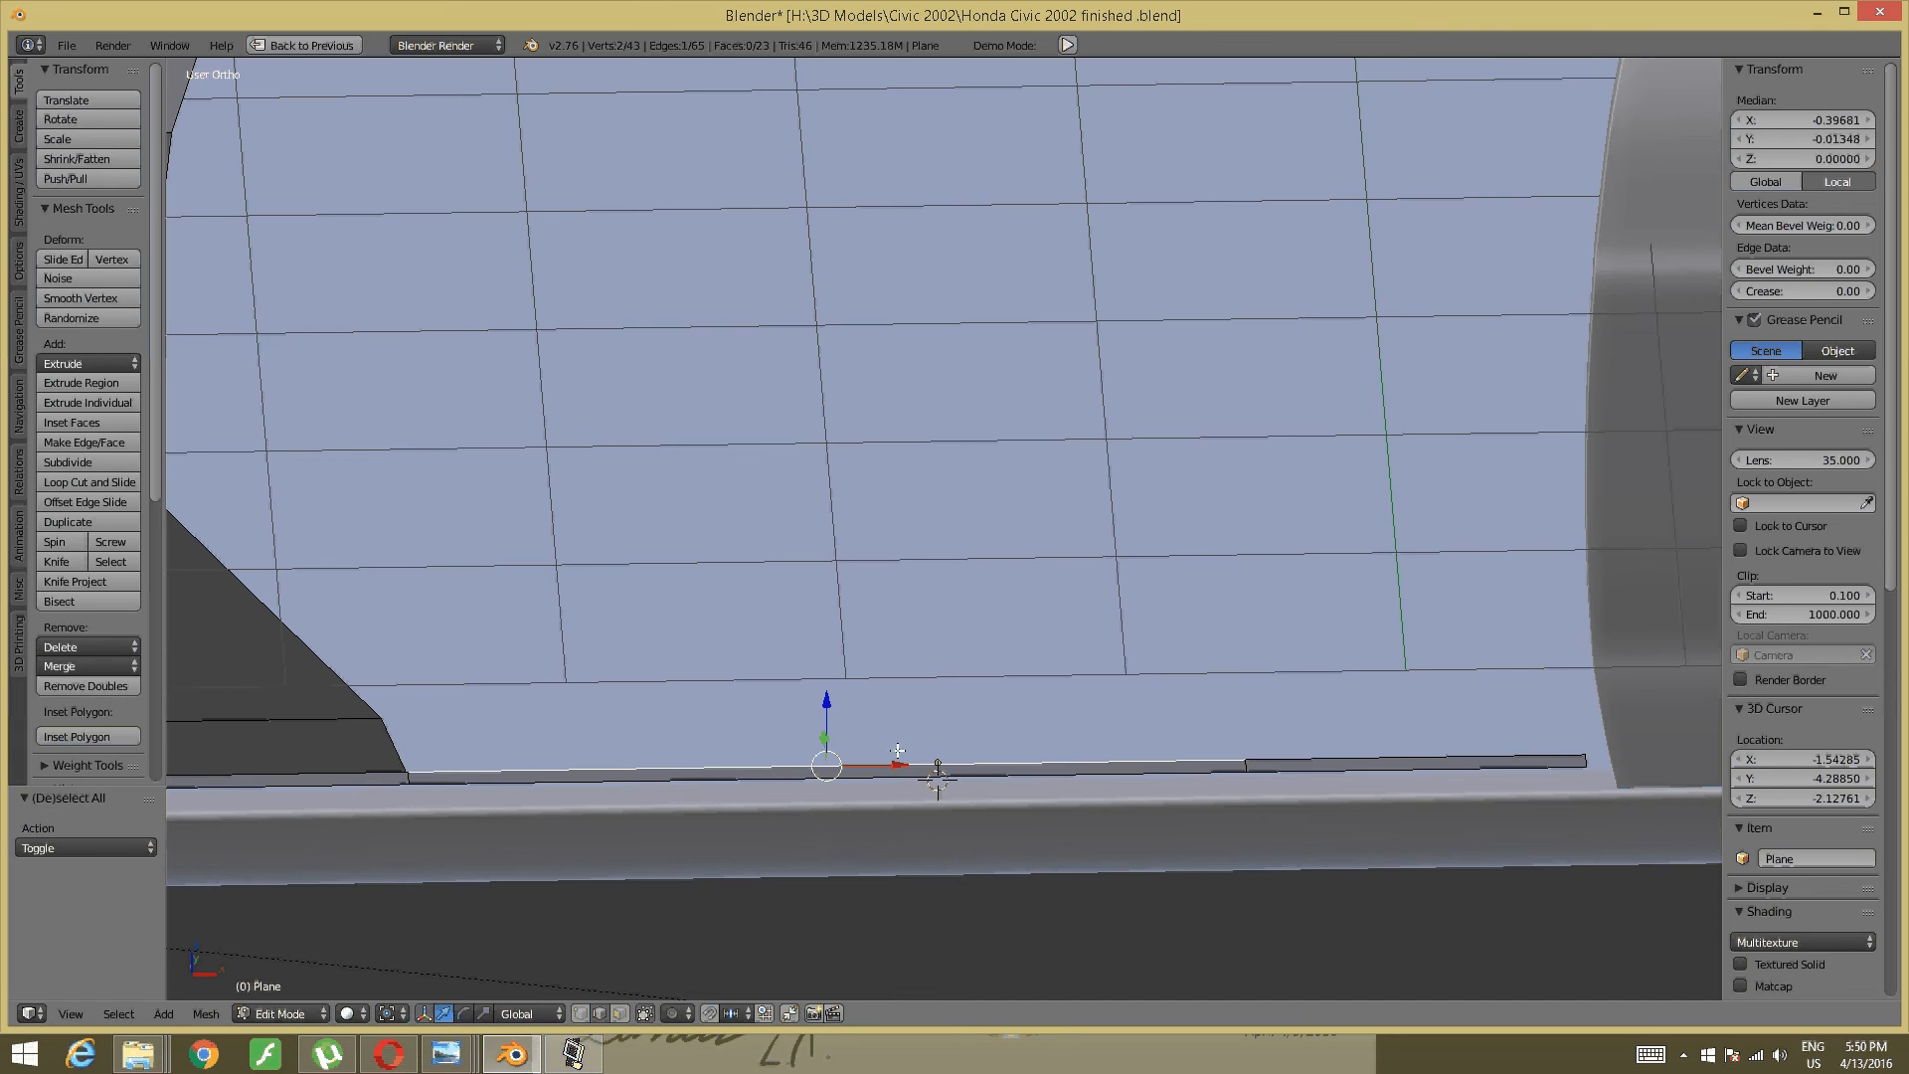
middle_click_drag(797, 756, 791, 721)
key("e")
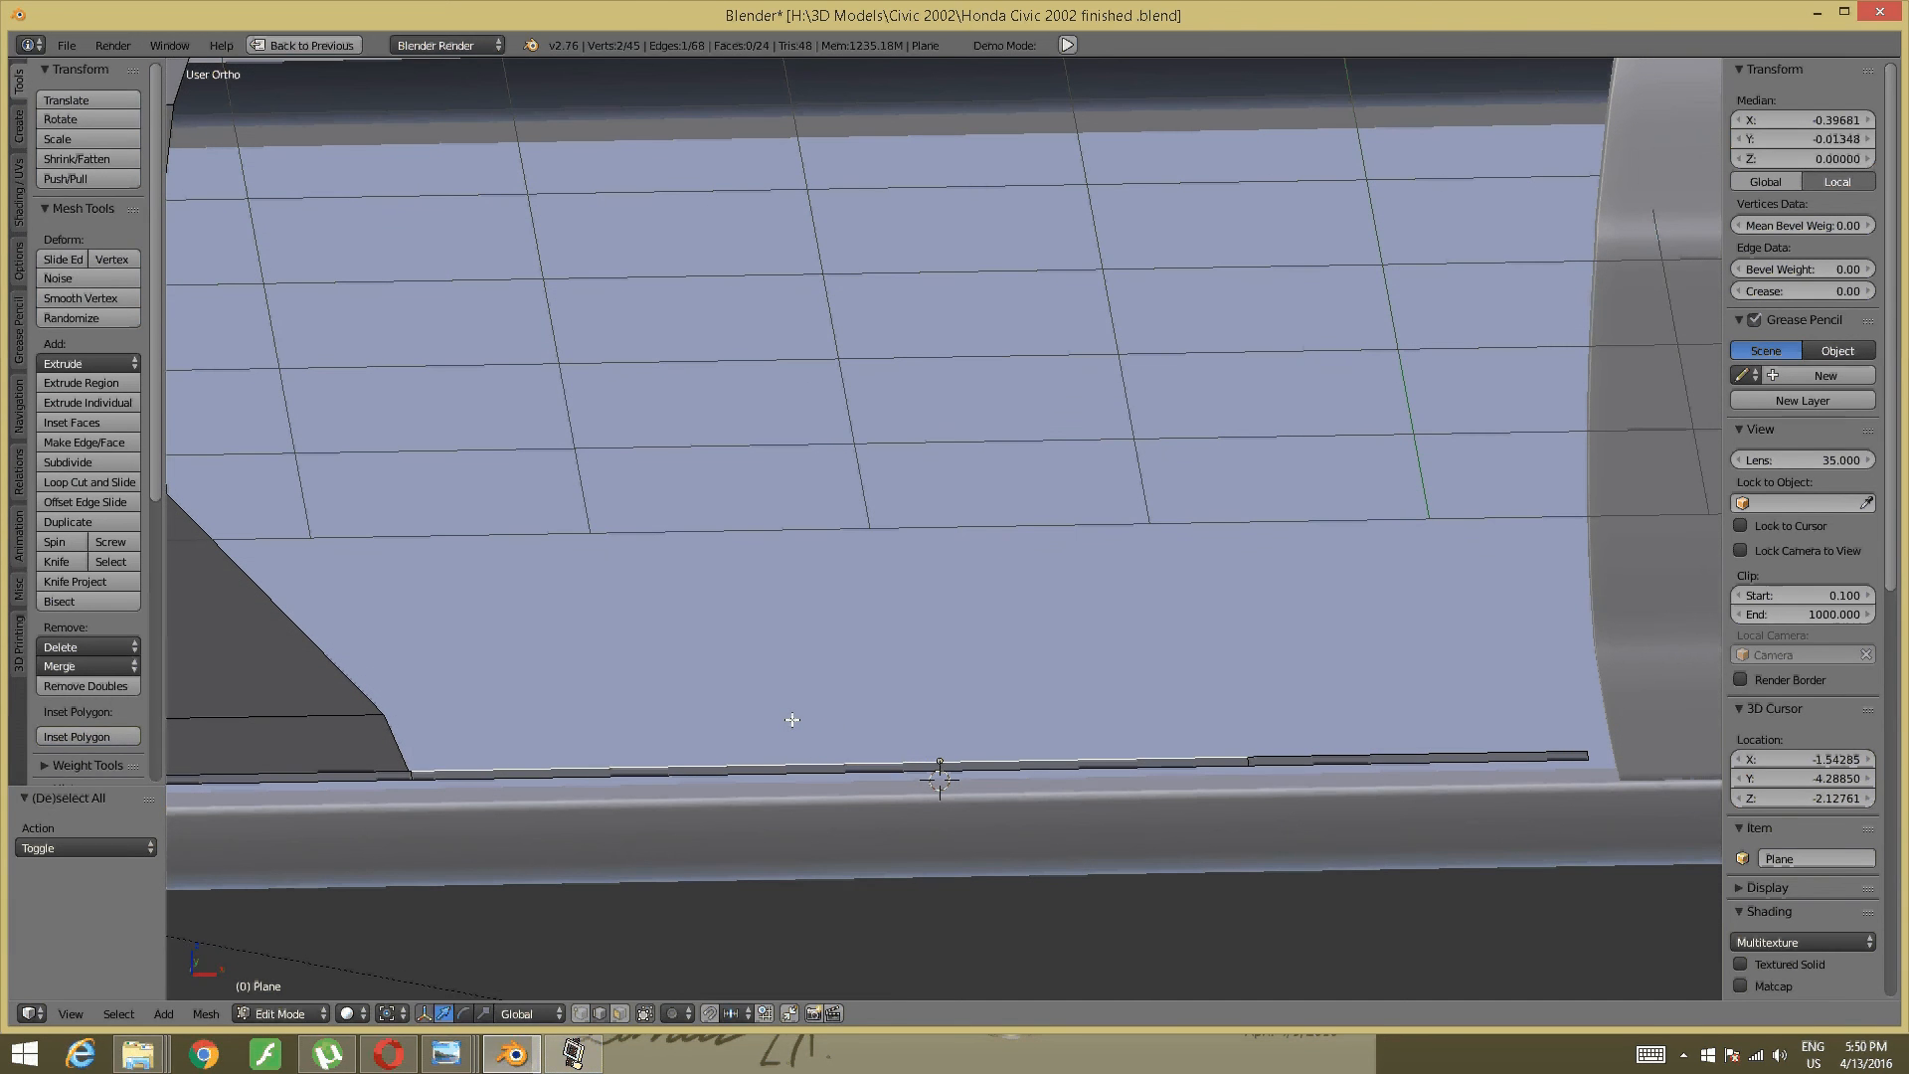
left_click(777, 661)
key("a")
middle_click_drag(497, 700, 881, 712, "shift")
scroll(670, 696, "up", 2)
key("ctrl+Tab")
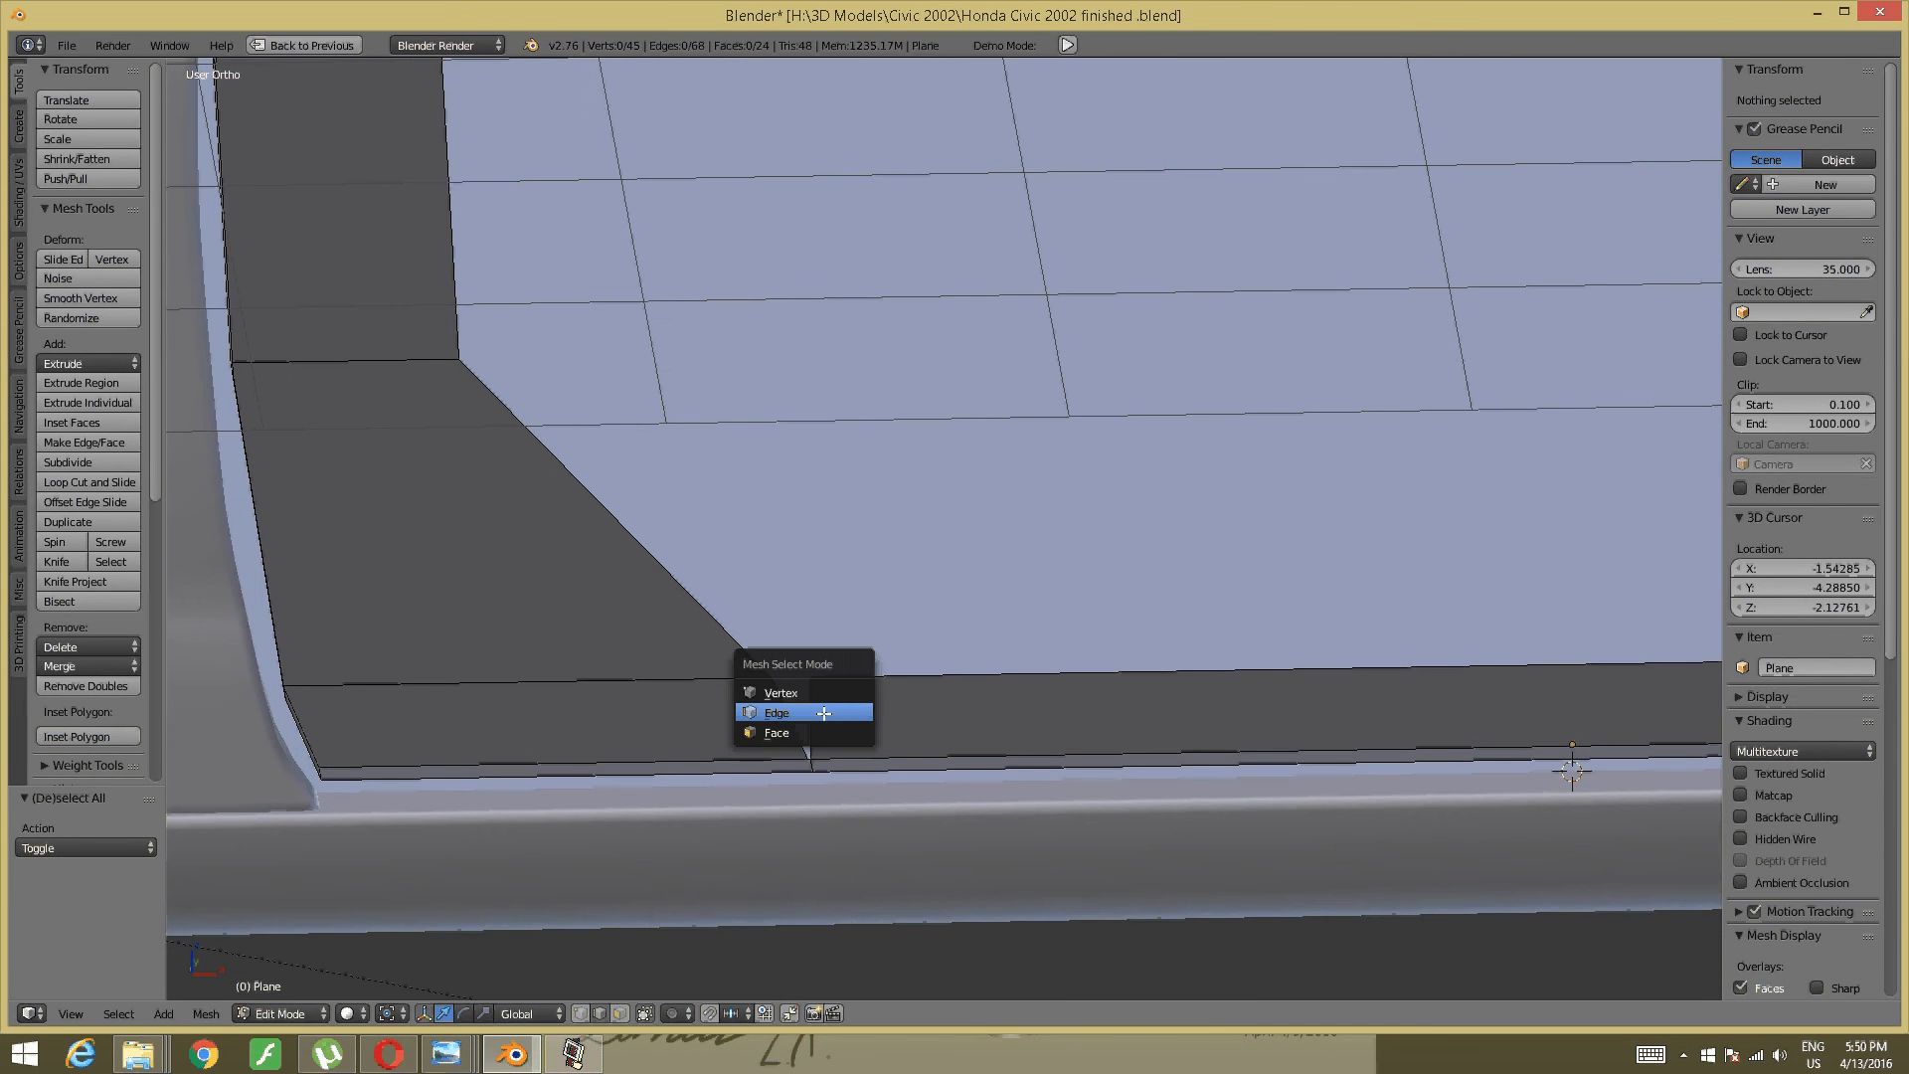
- In Vertex select mode, merge the two sill corner vertices At Center
left_click(781, 686)
right_click(774, 693)
right_click(773, 693, "shift")
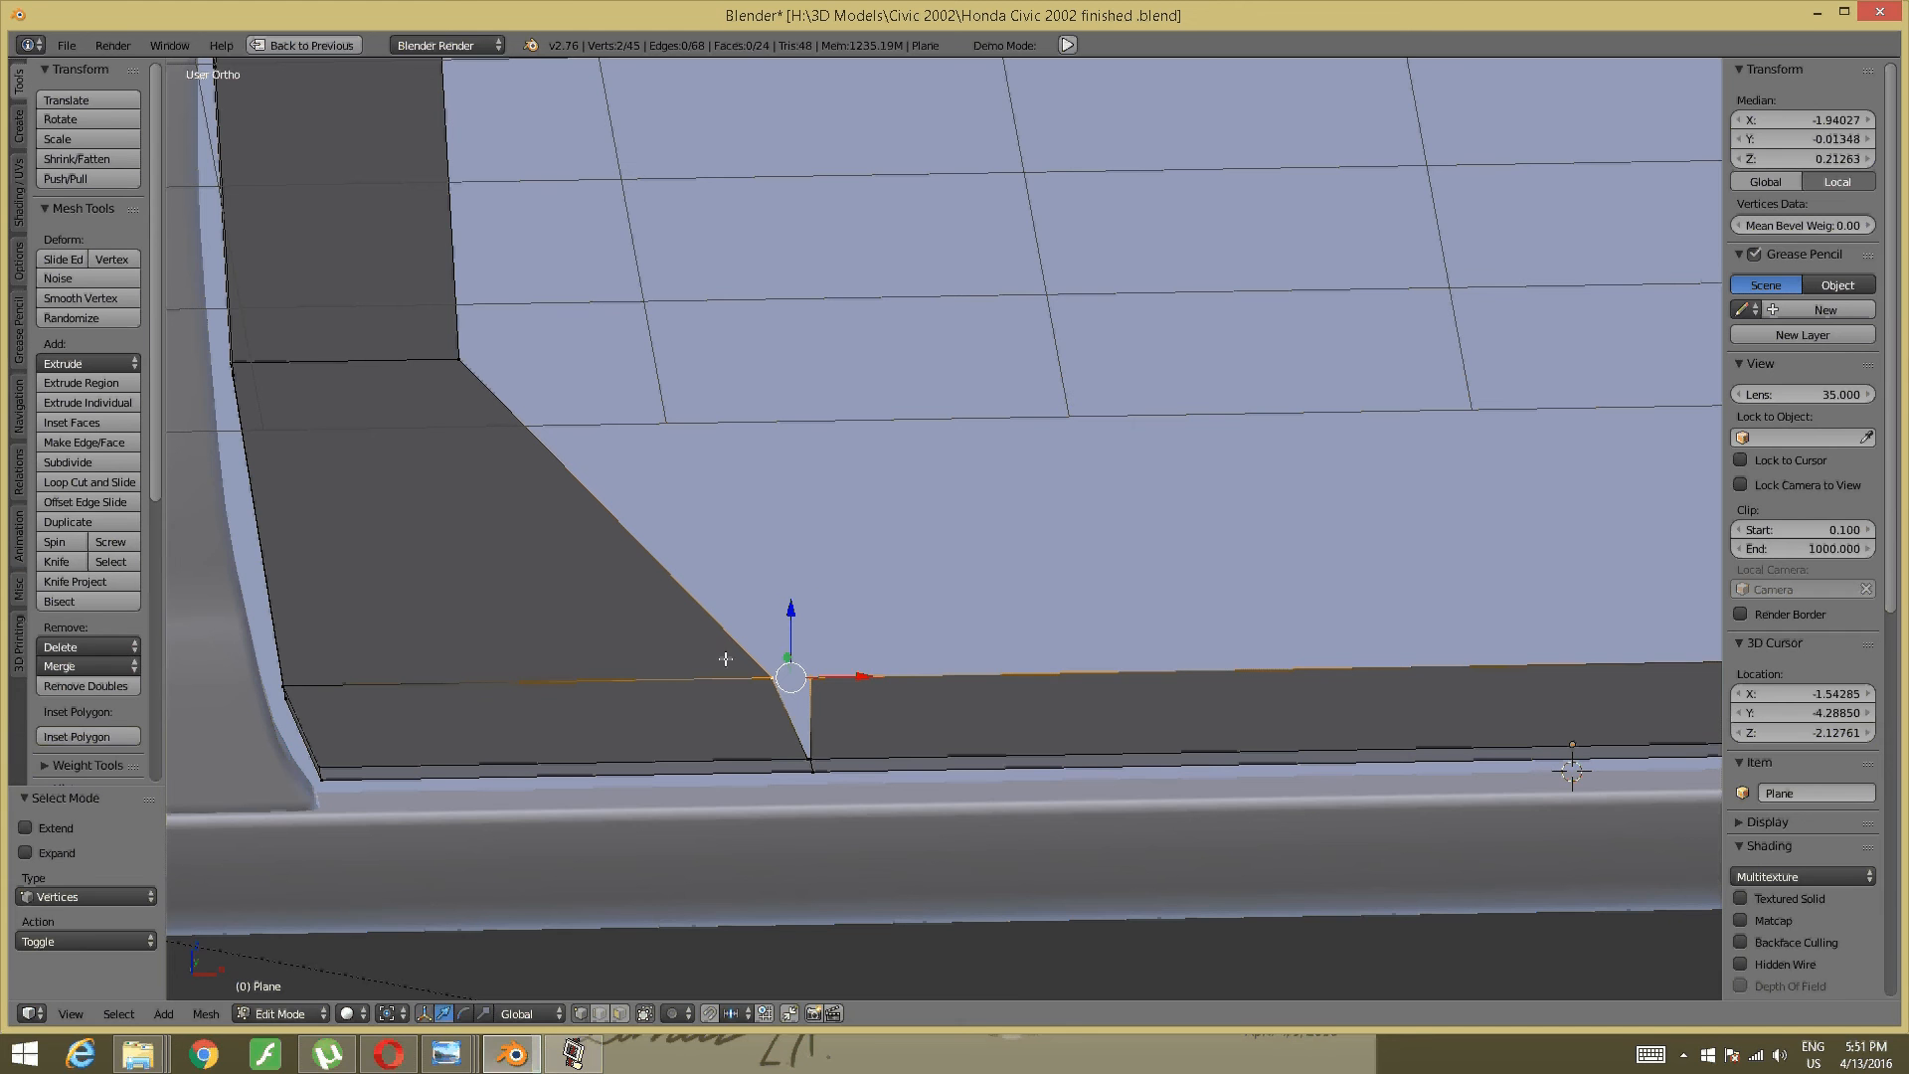
key("alt+m")
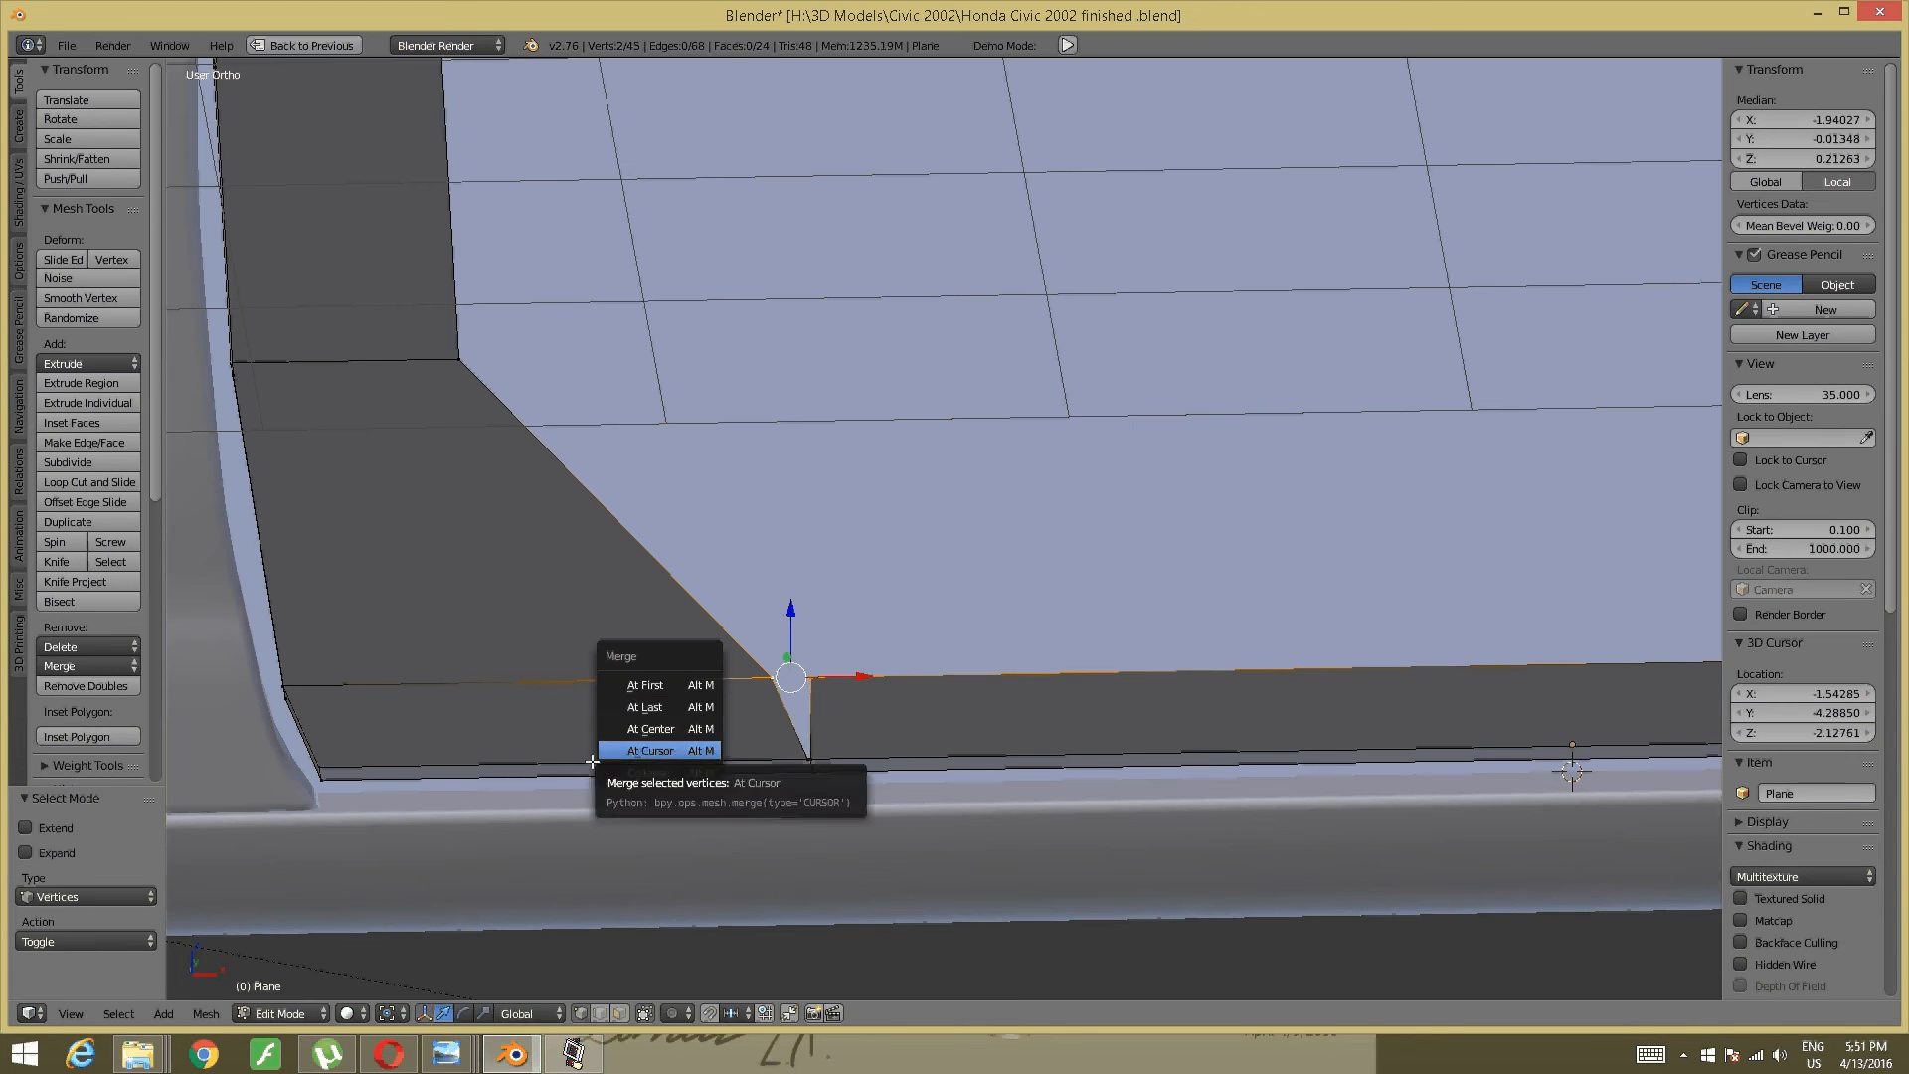
left_click(673, 729)
- Merge the remaining sill-corner vertices At Center, leaving 43 vertices
key("a")
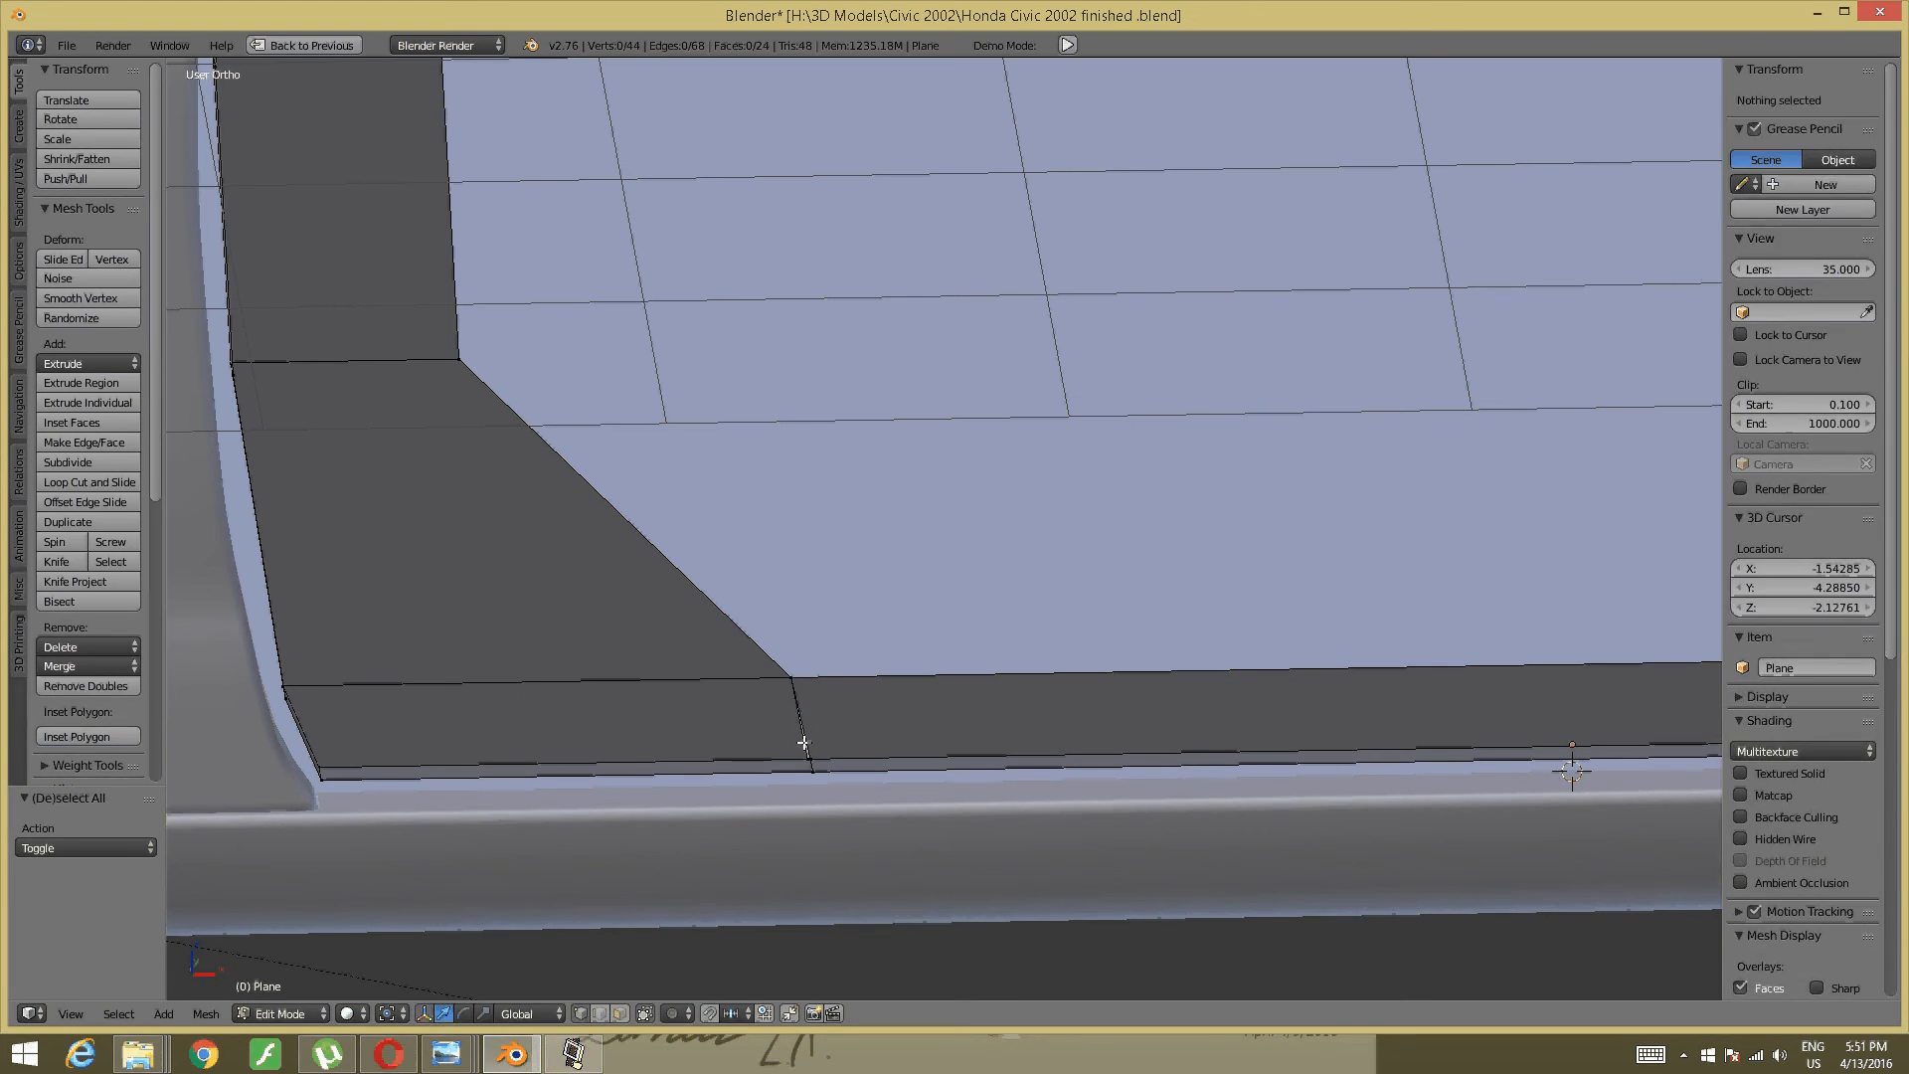
right_click(803, 746)
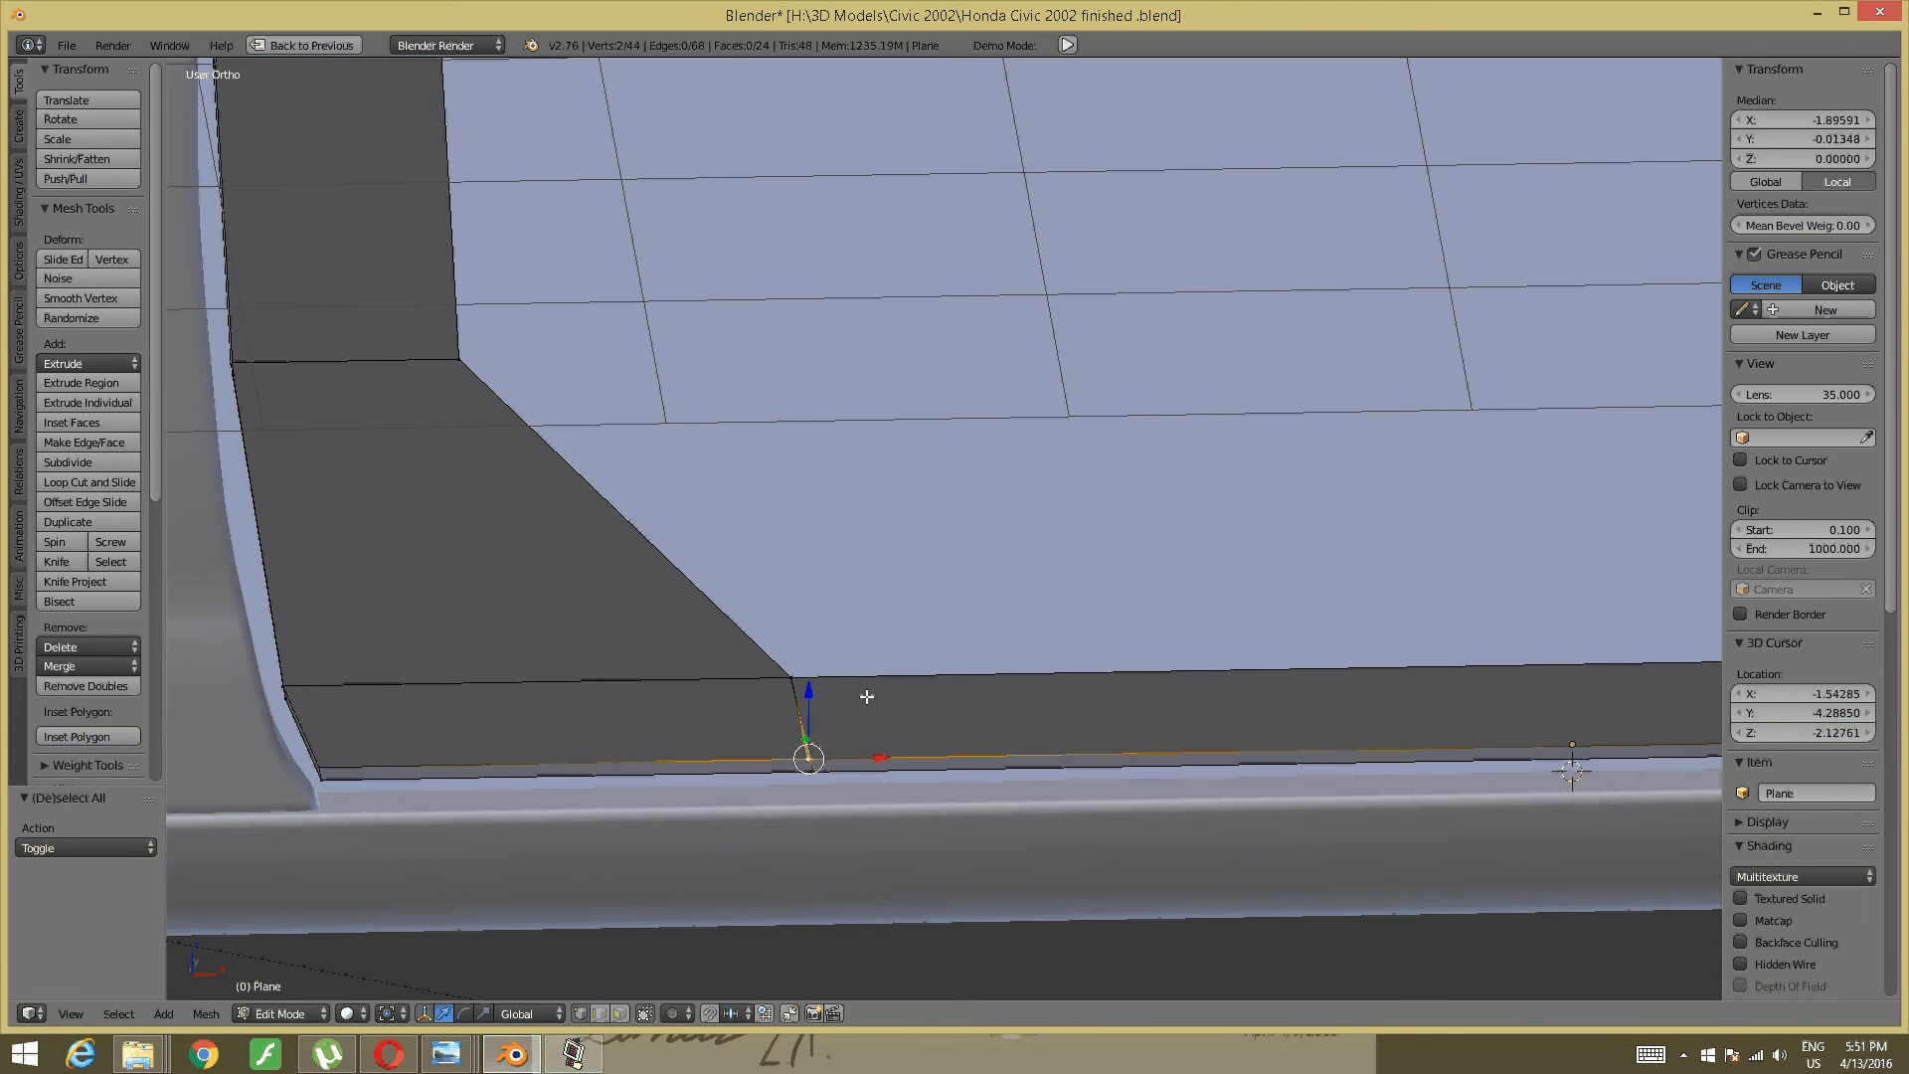
key("alt+m")
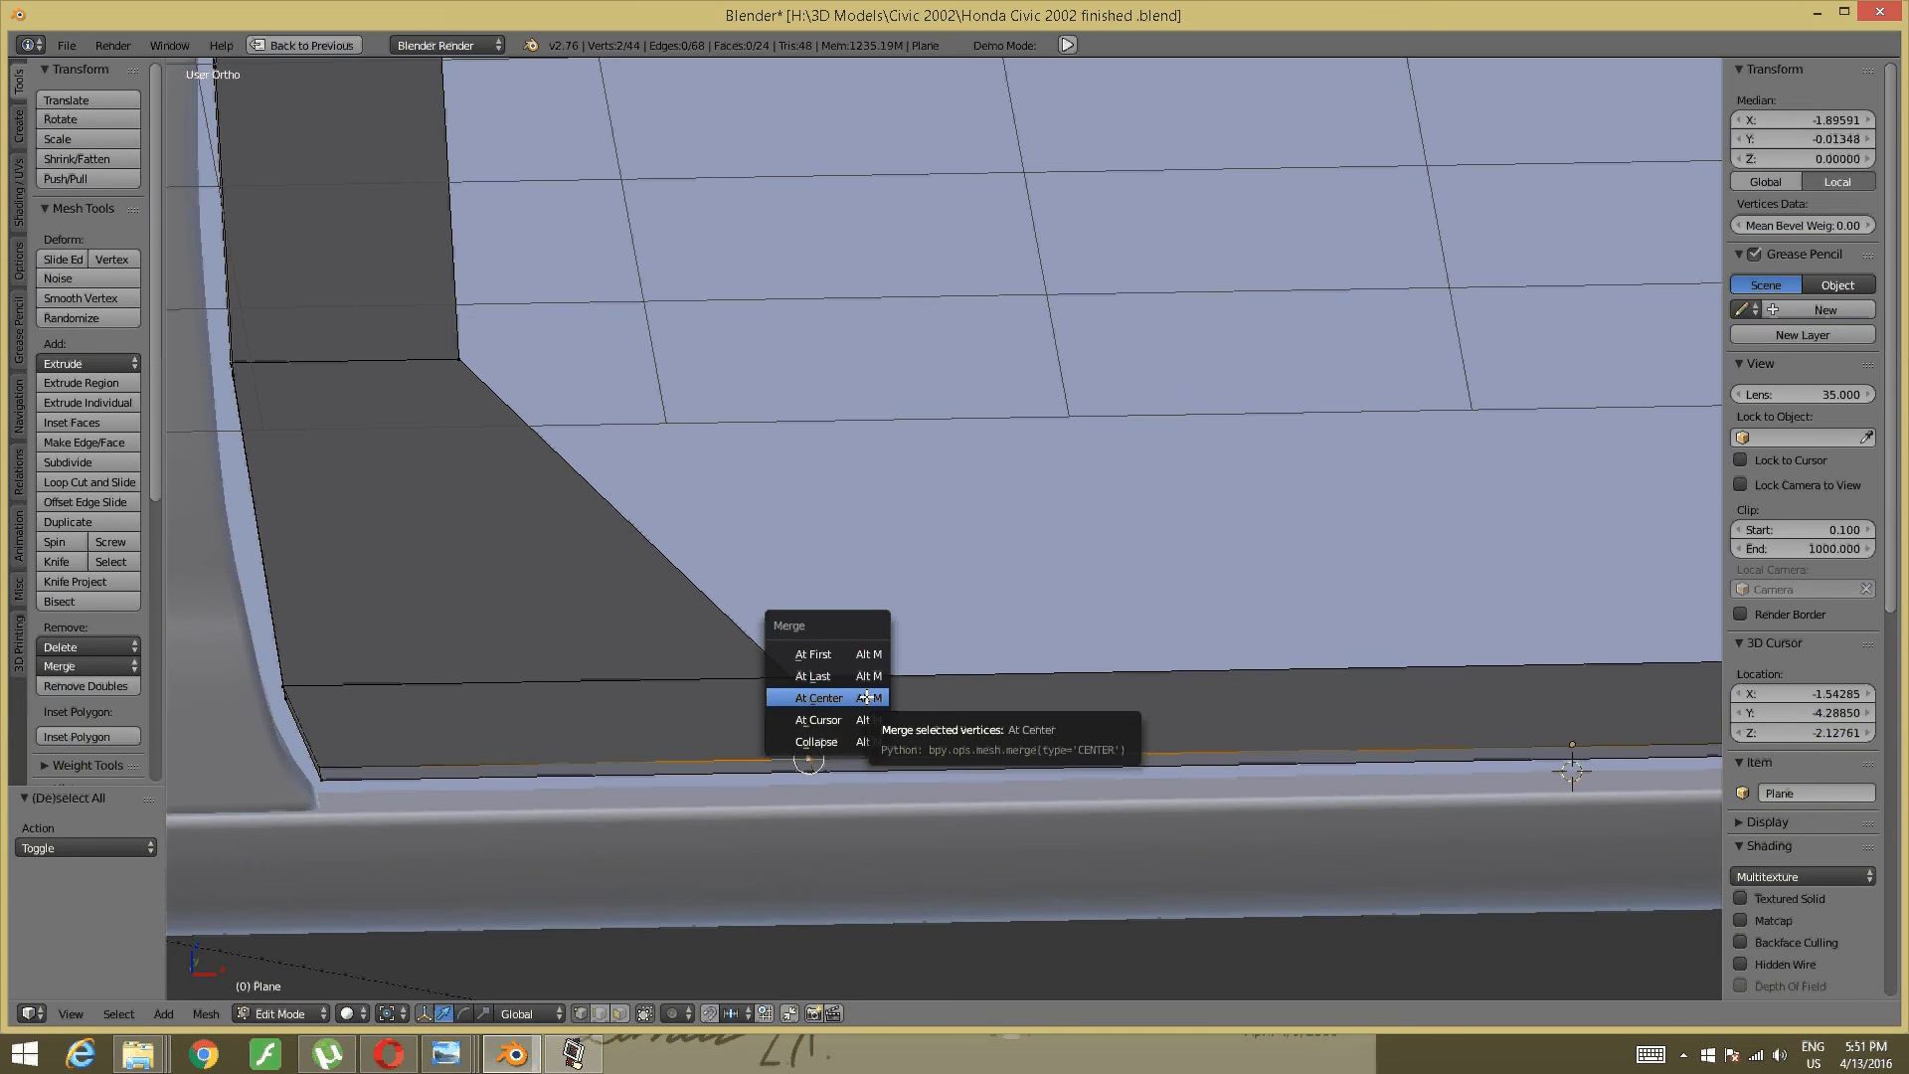
left_click(866, 697)
key("KP_4")
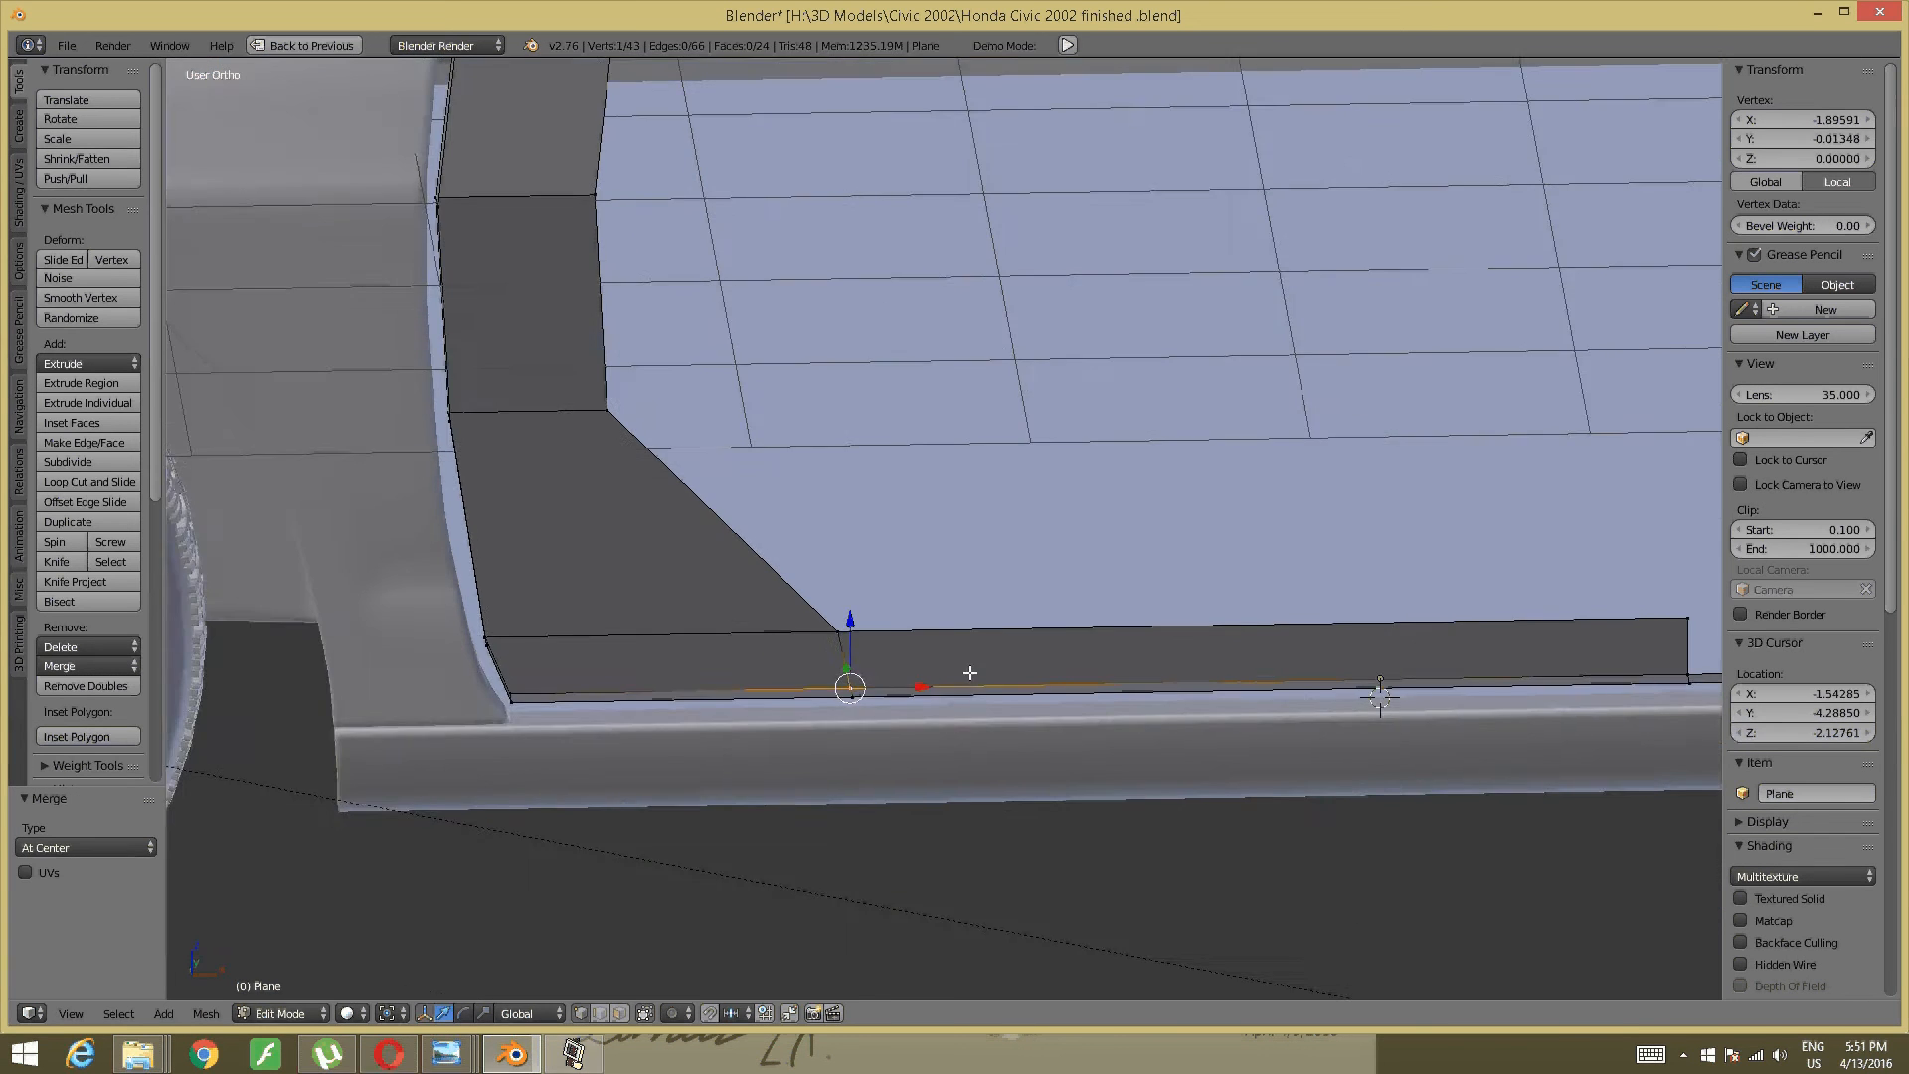
middle_click_drag(970, 673, 960, 693)
middle_click_drag(1354, 562, 779, 707, "shift")
scroll(852, 695, "up", 1)
middle_click_drag(996, 695, 781, 669)
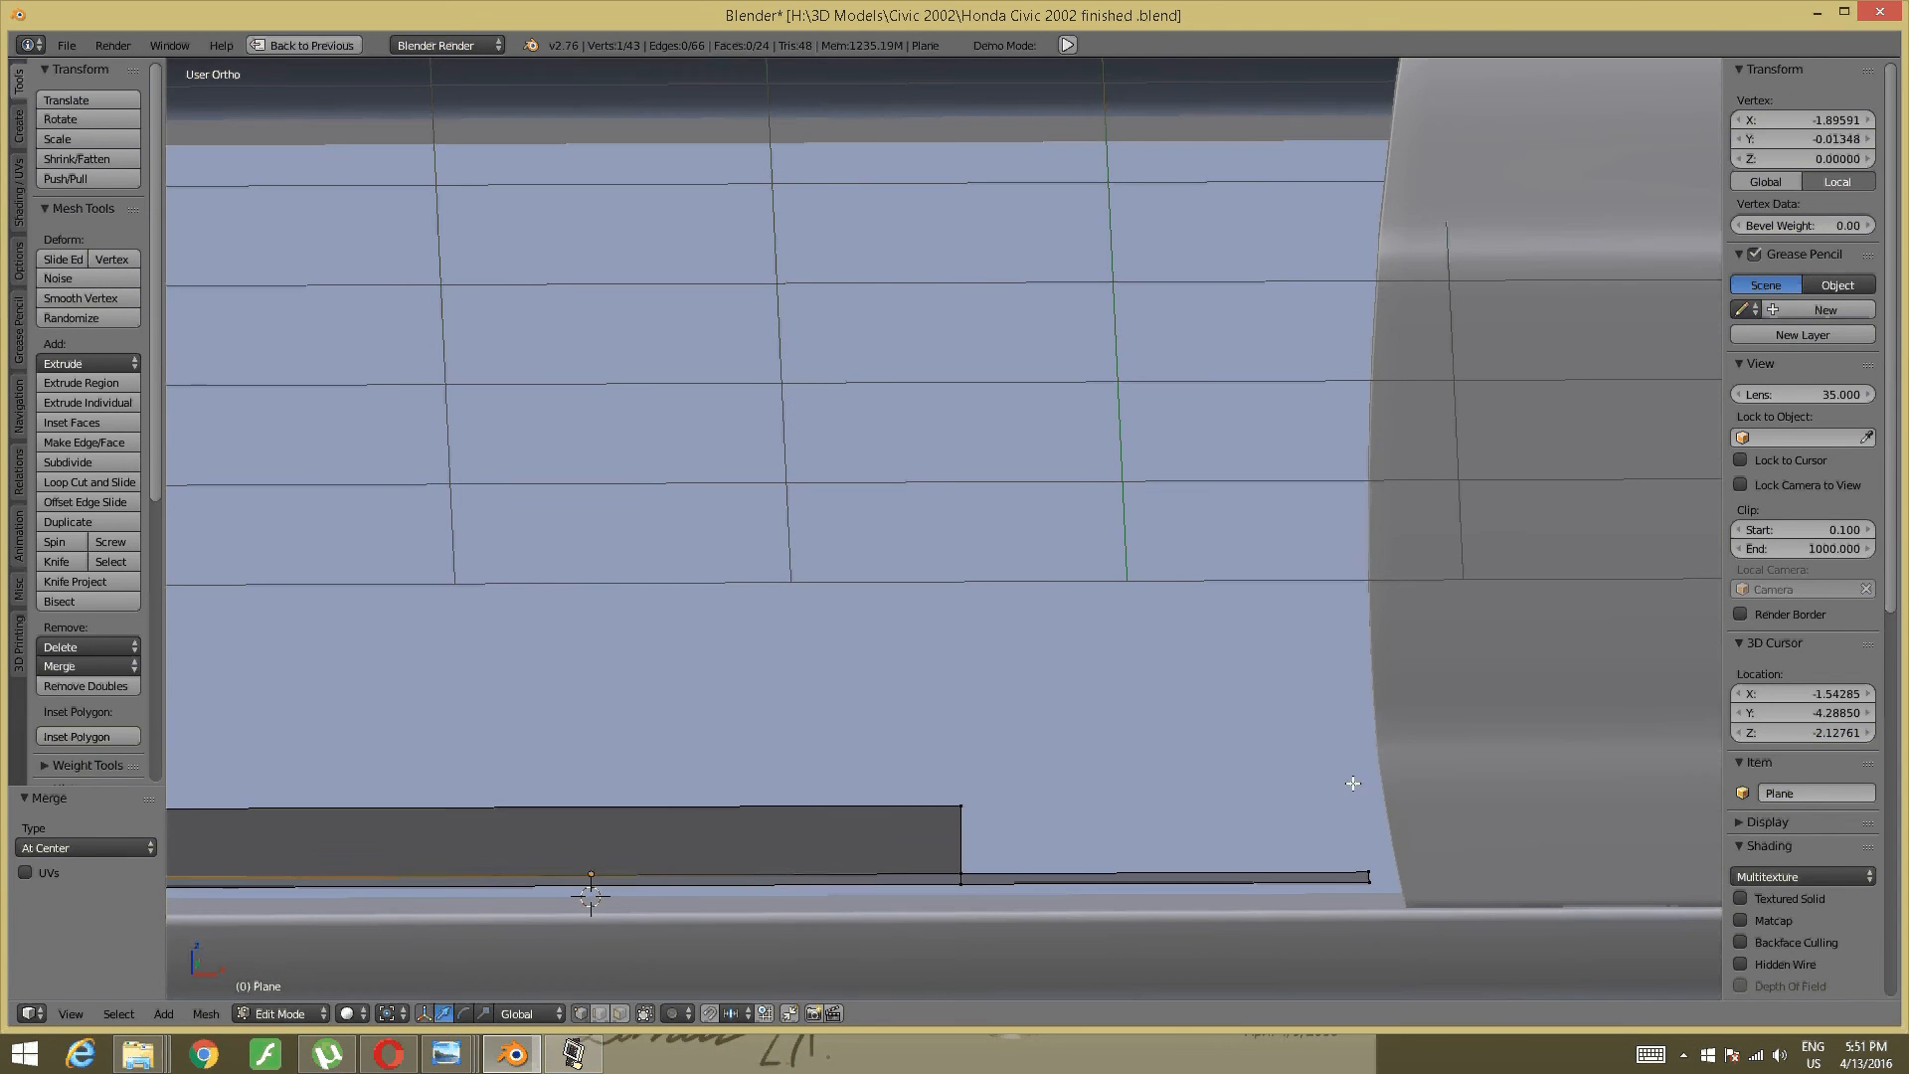
- Switch to Edge select and pick the sill strip's rear end edge
key("a")
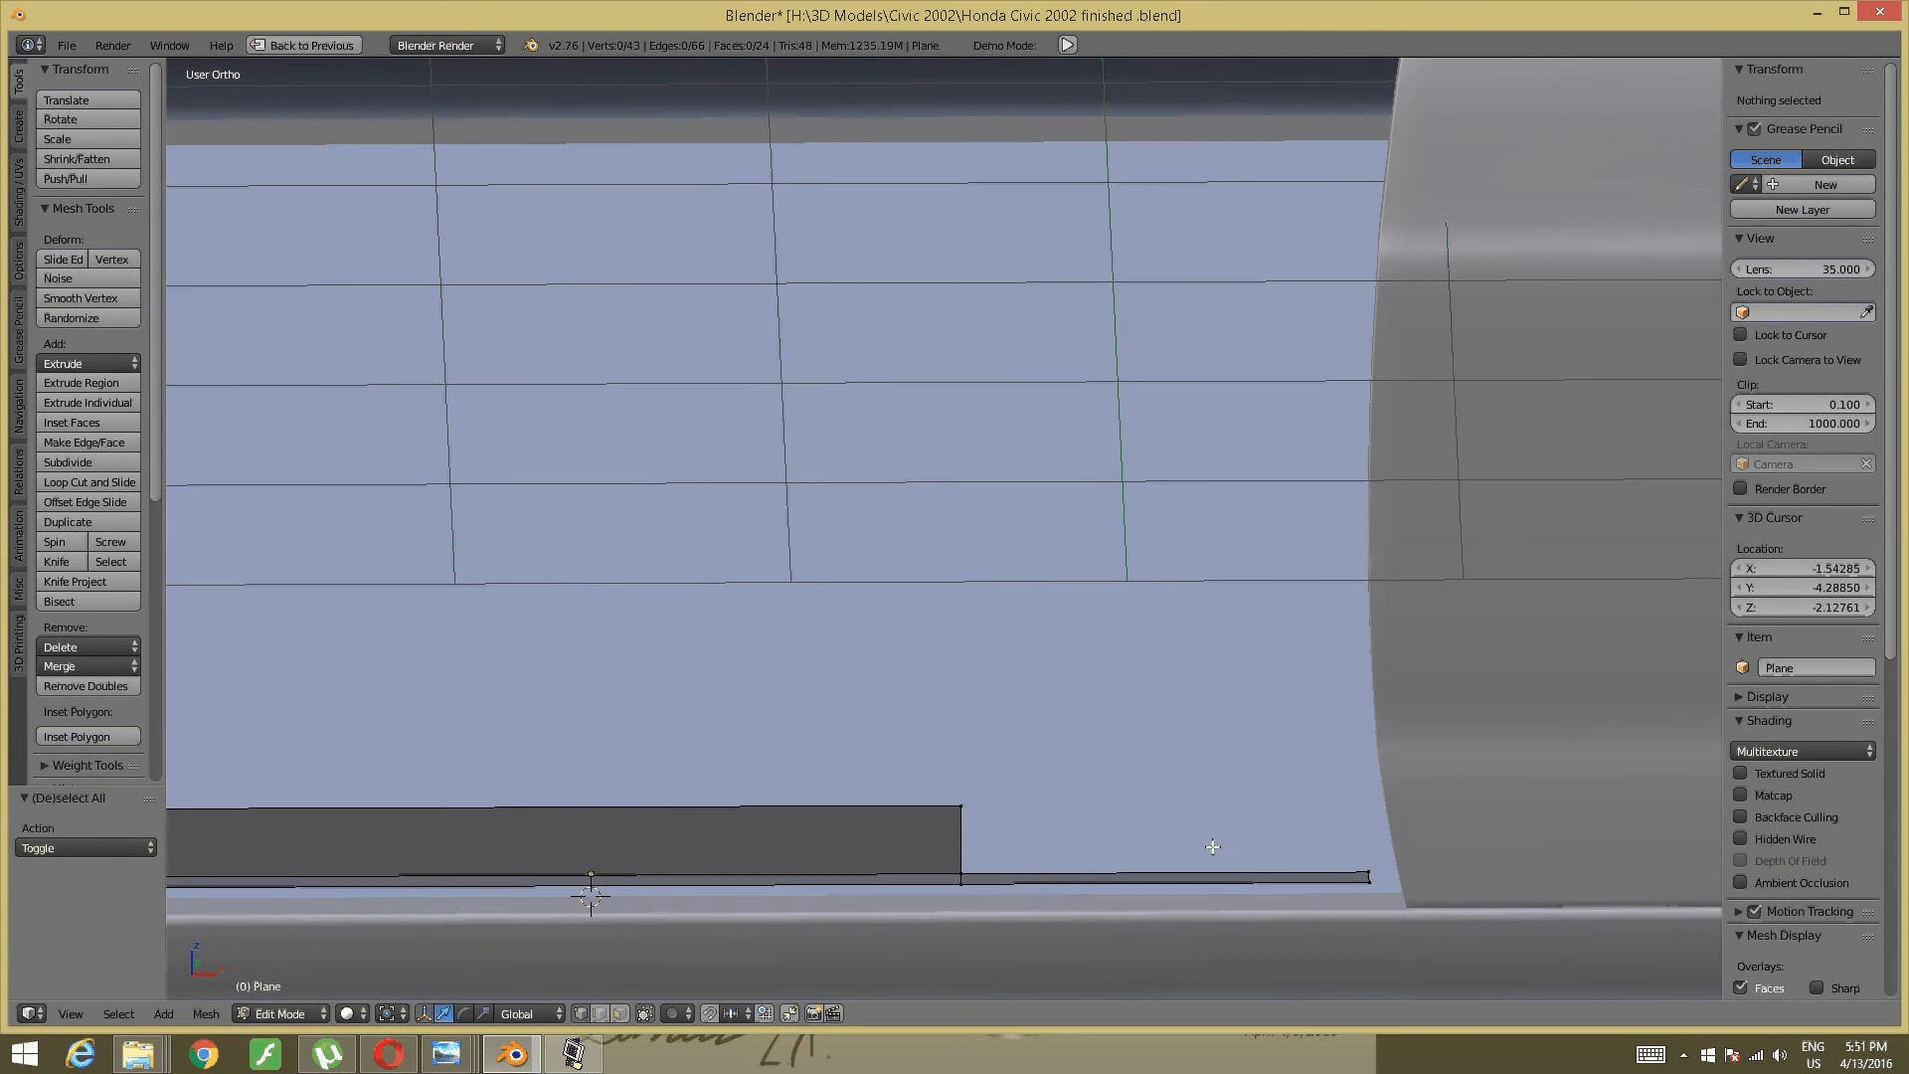
key("ctrl+Tab")
left_click(1143, 865)
right_click(1158, 877)
scroll(1194, 749, "down", 2)
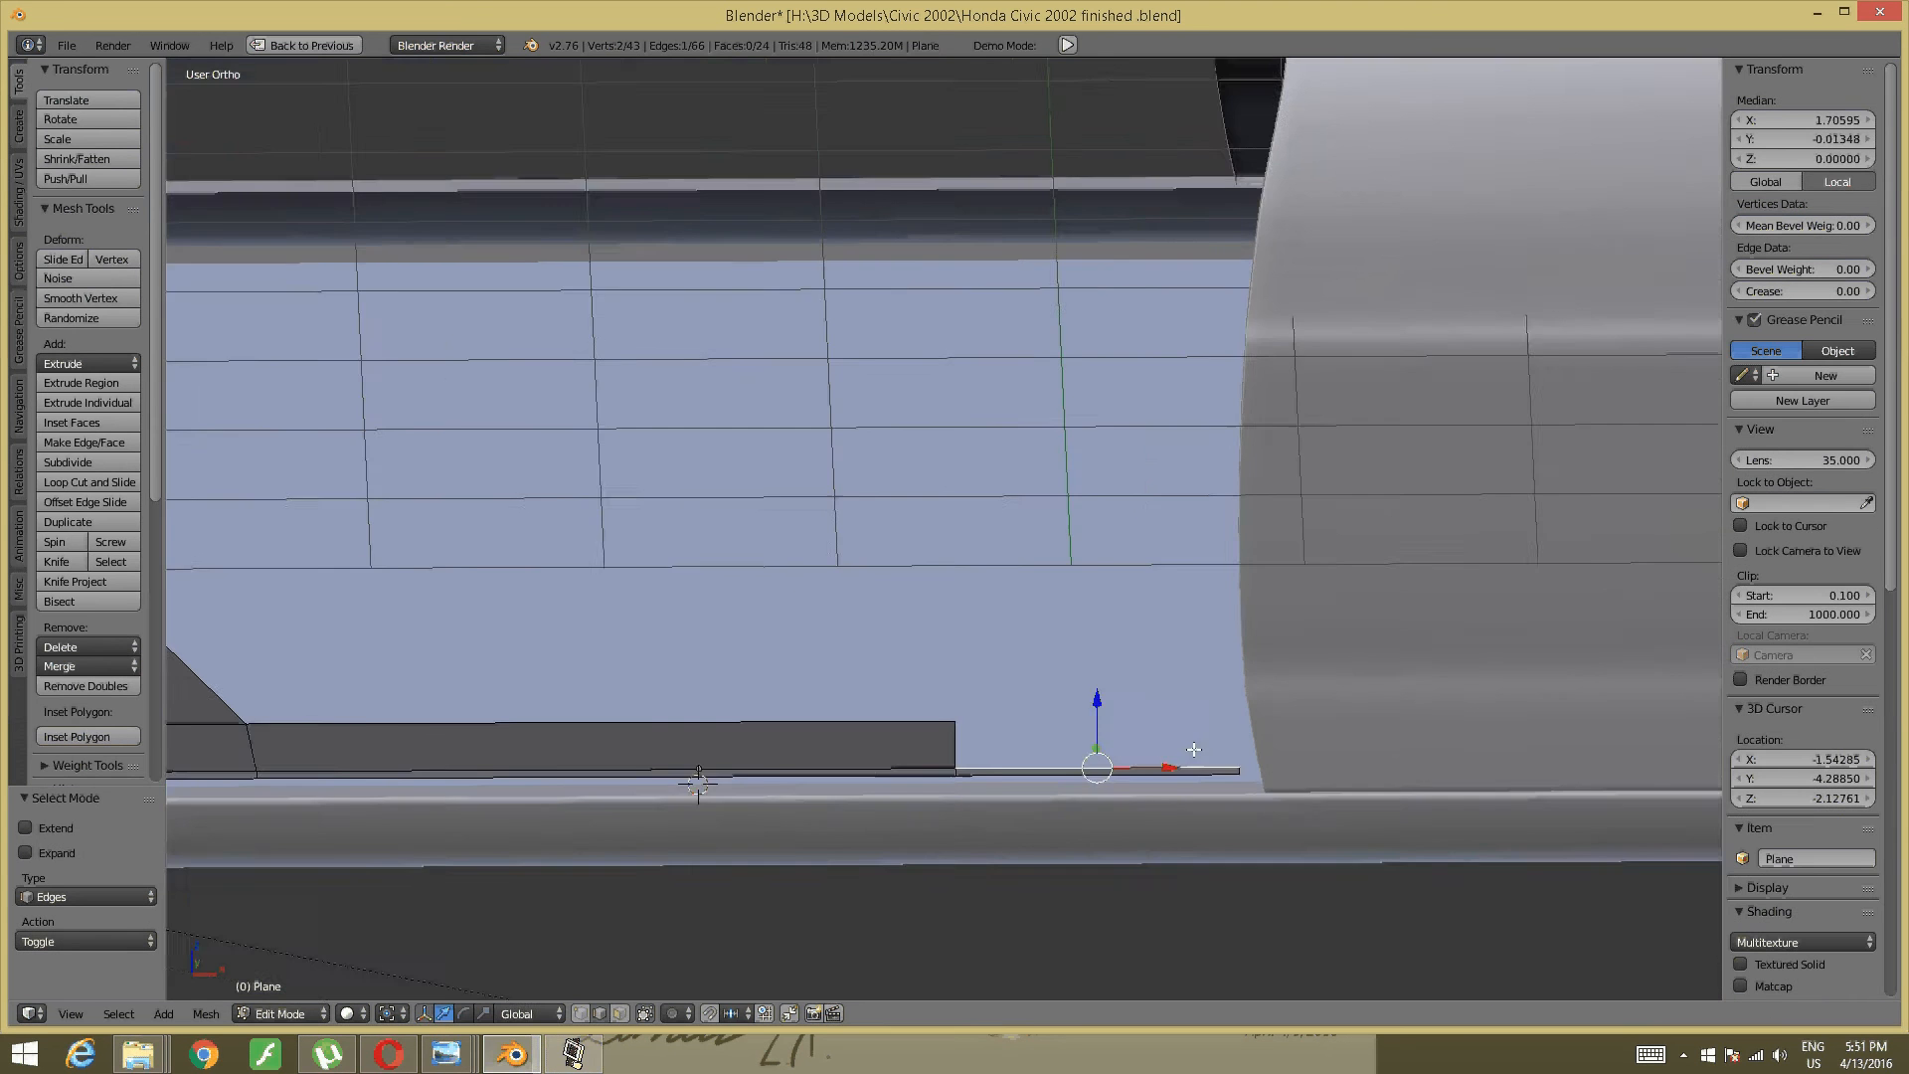
middle_click_drag(1194, 748, 1077, 674)
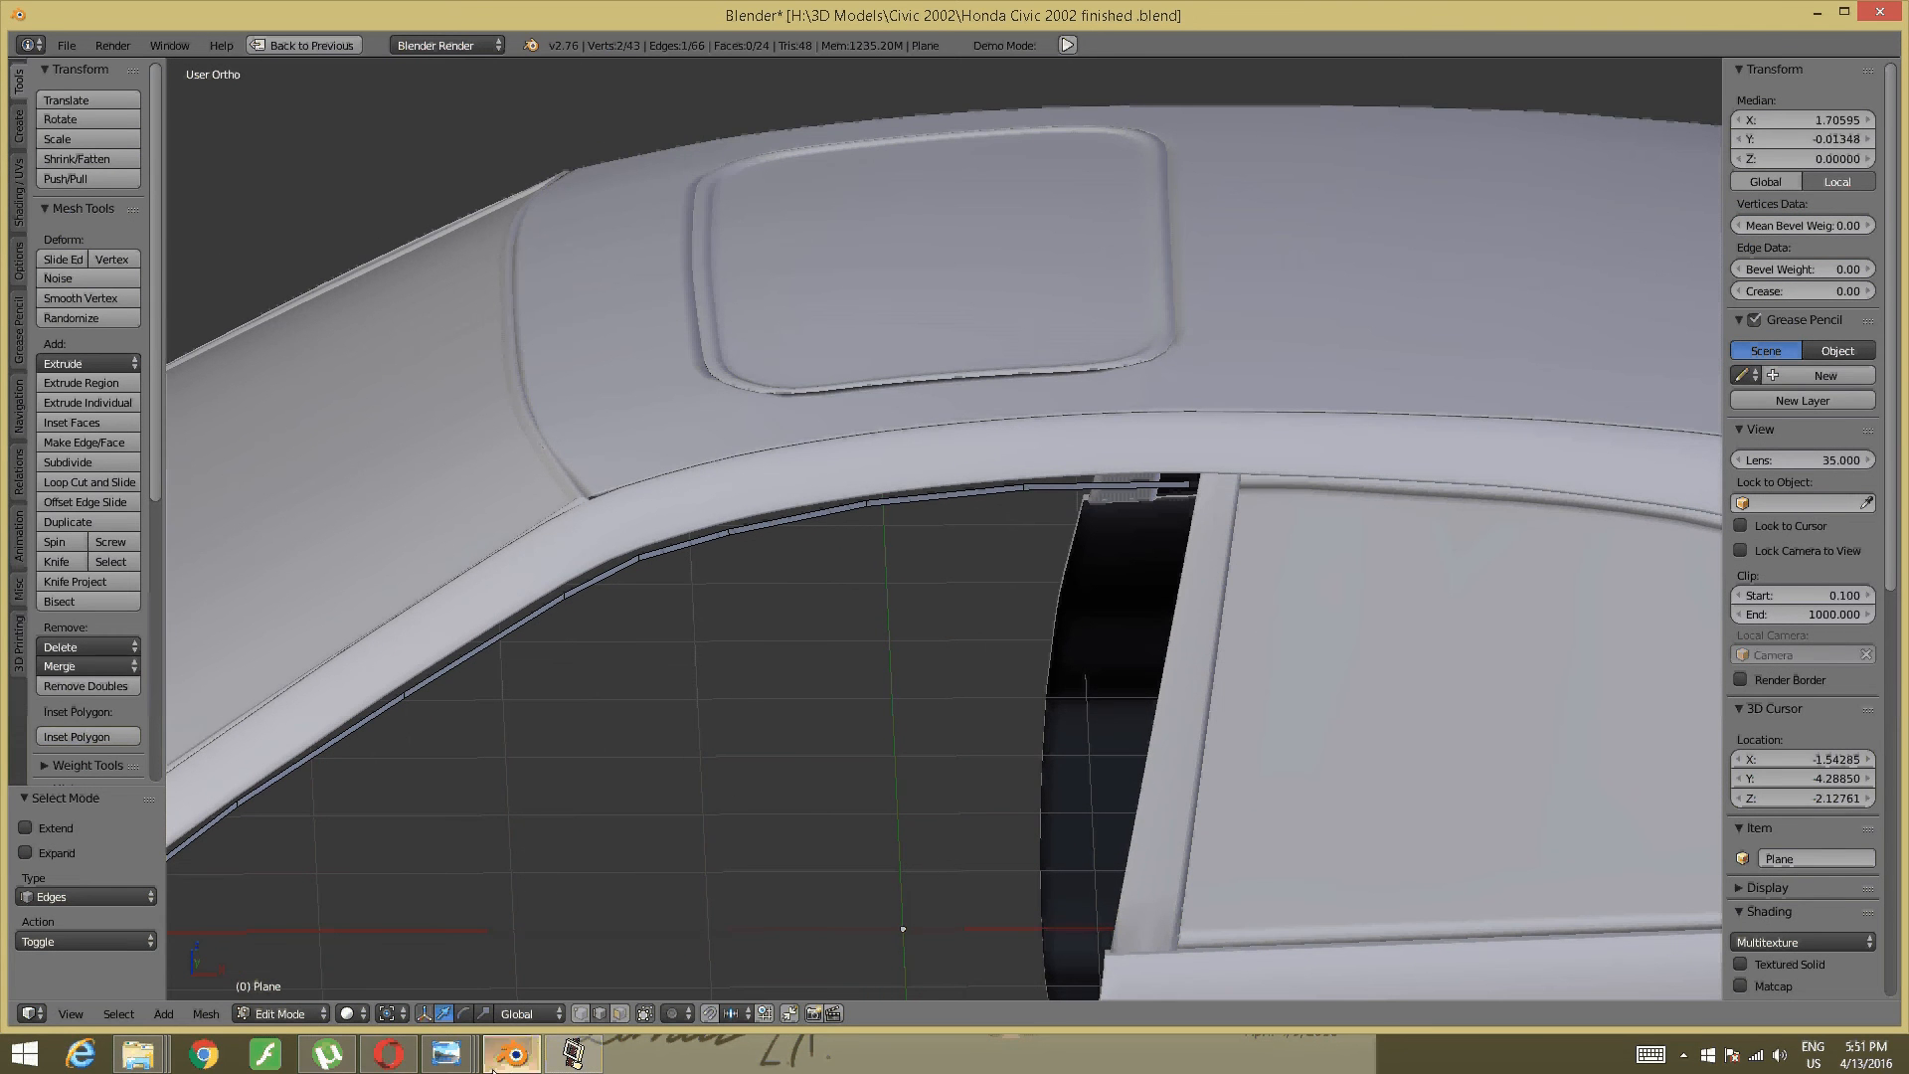
left_click(554, 1061)
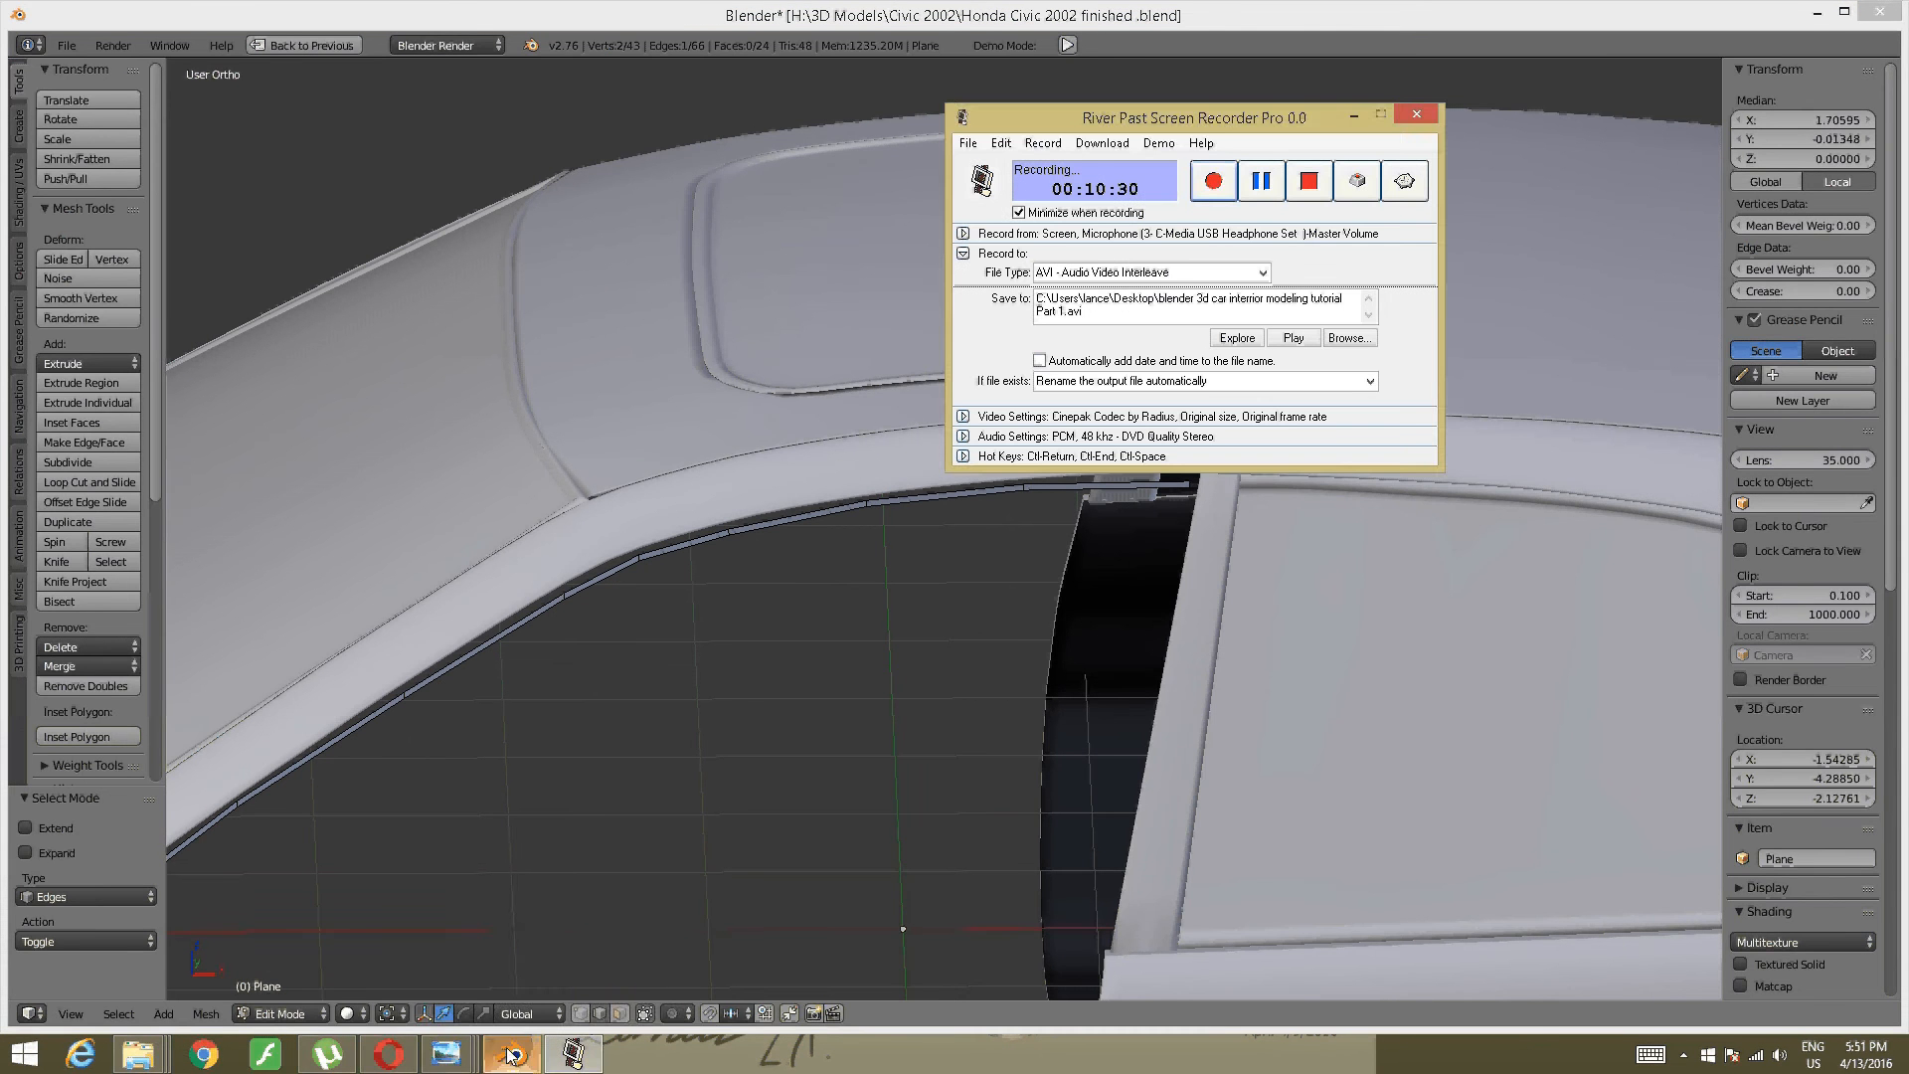
mouse_move(444, 1058)
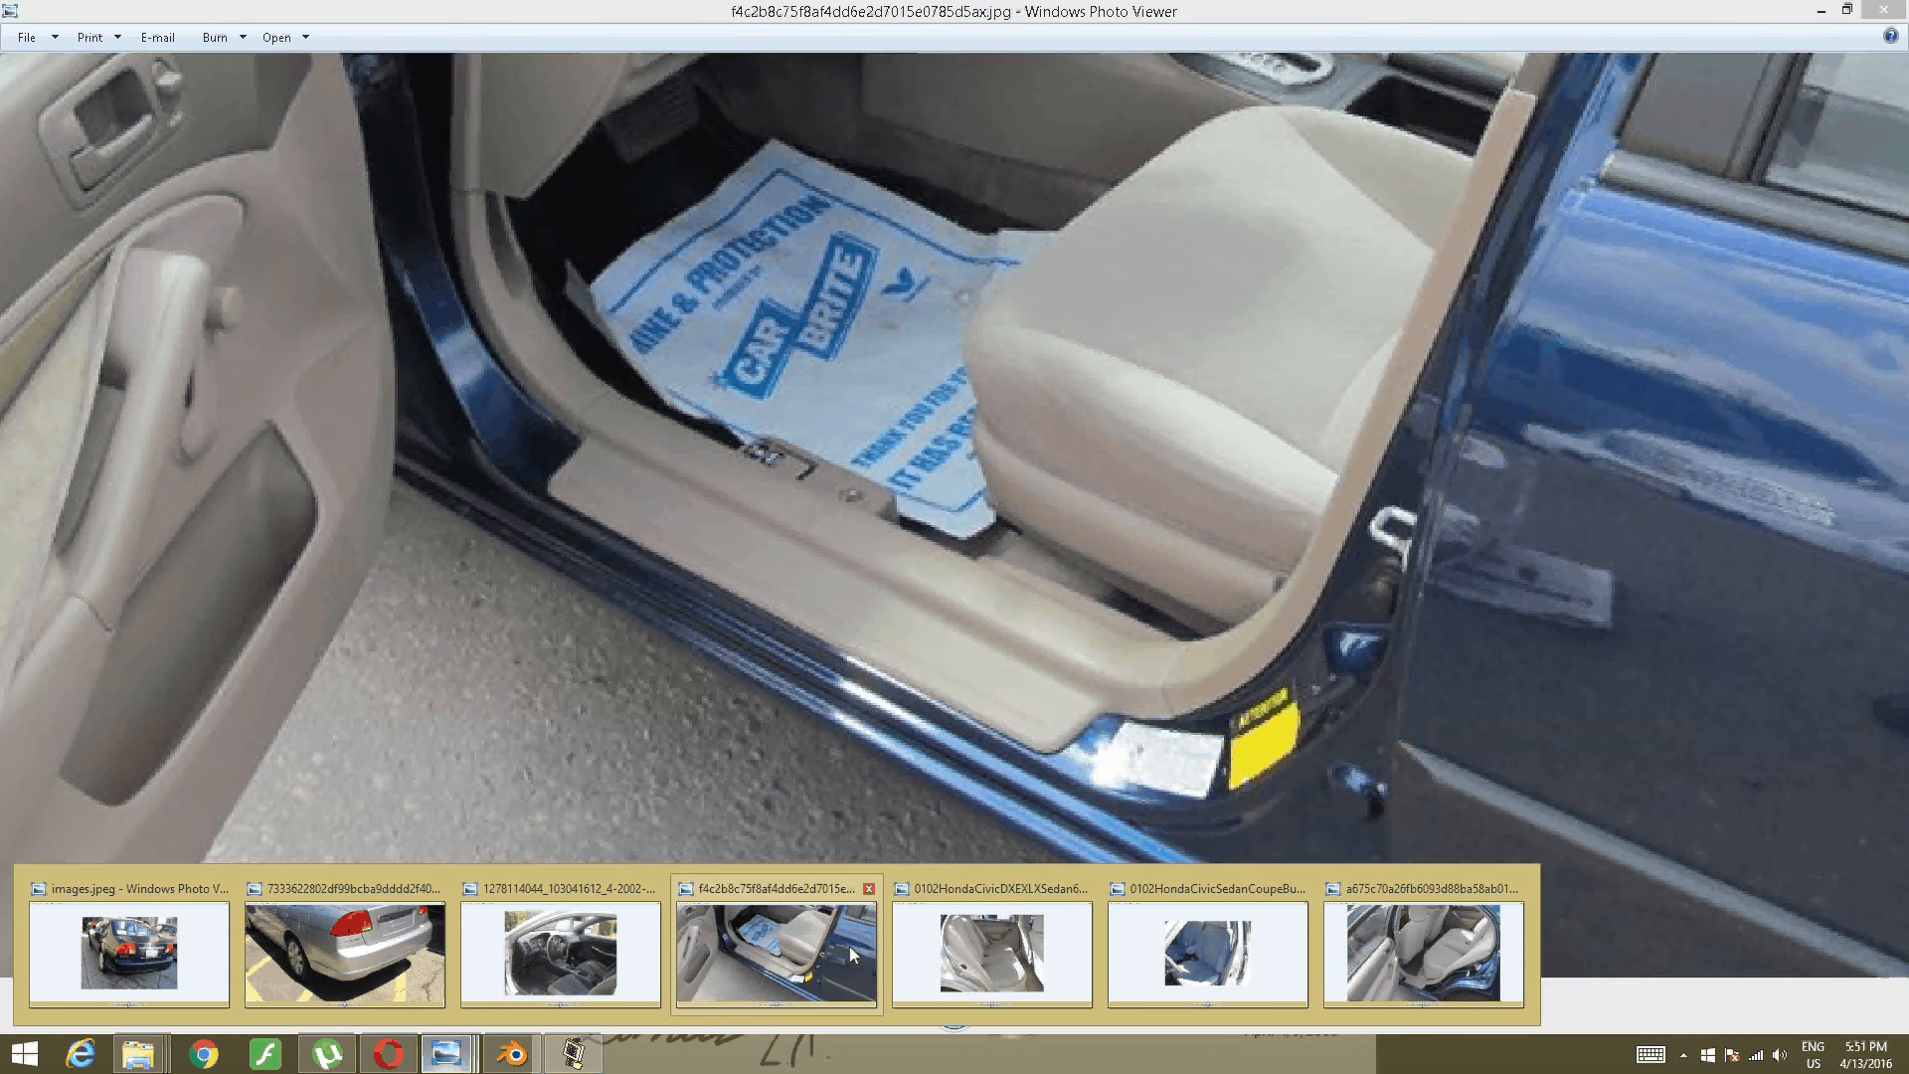
left_click(849, 946)
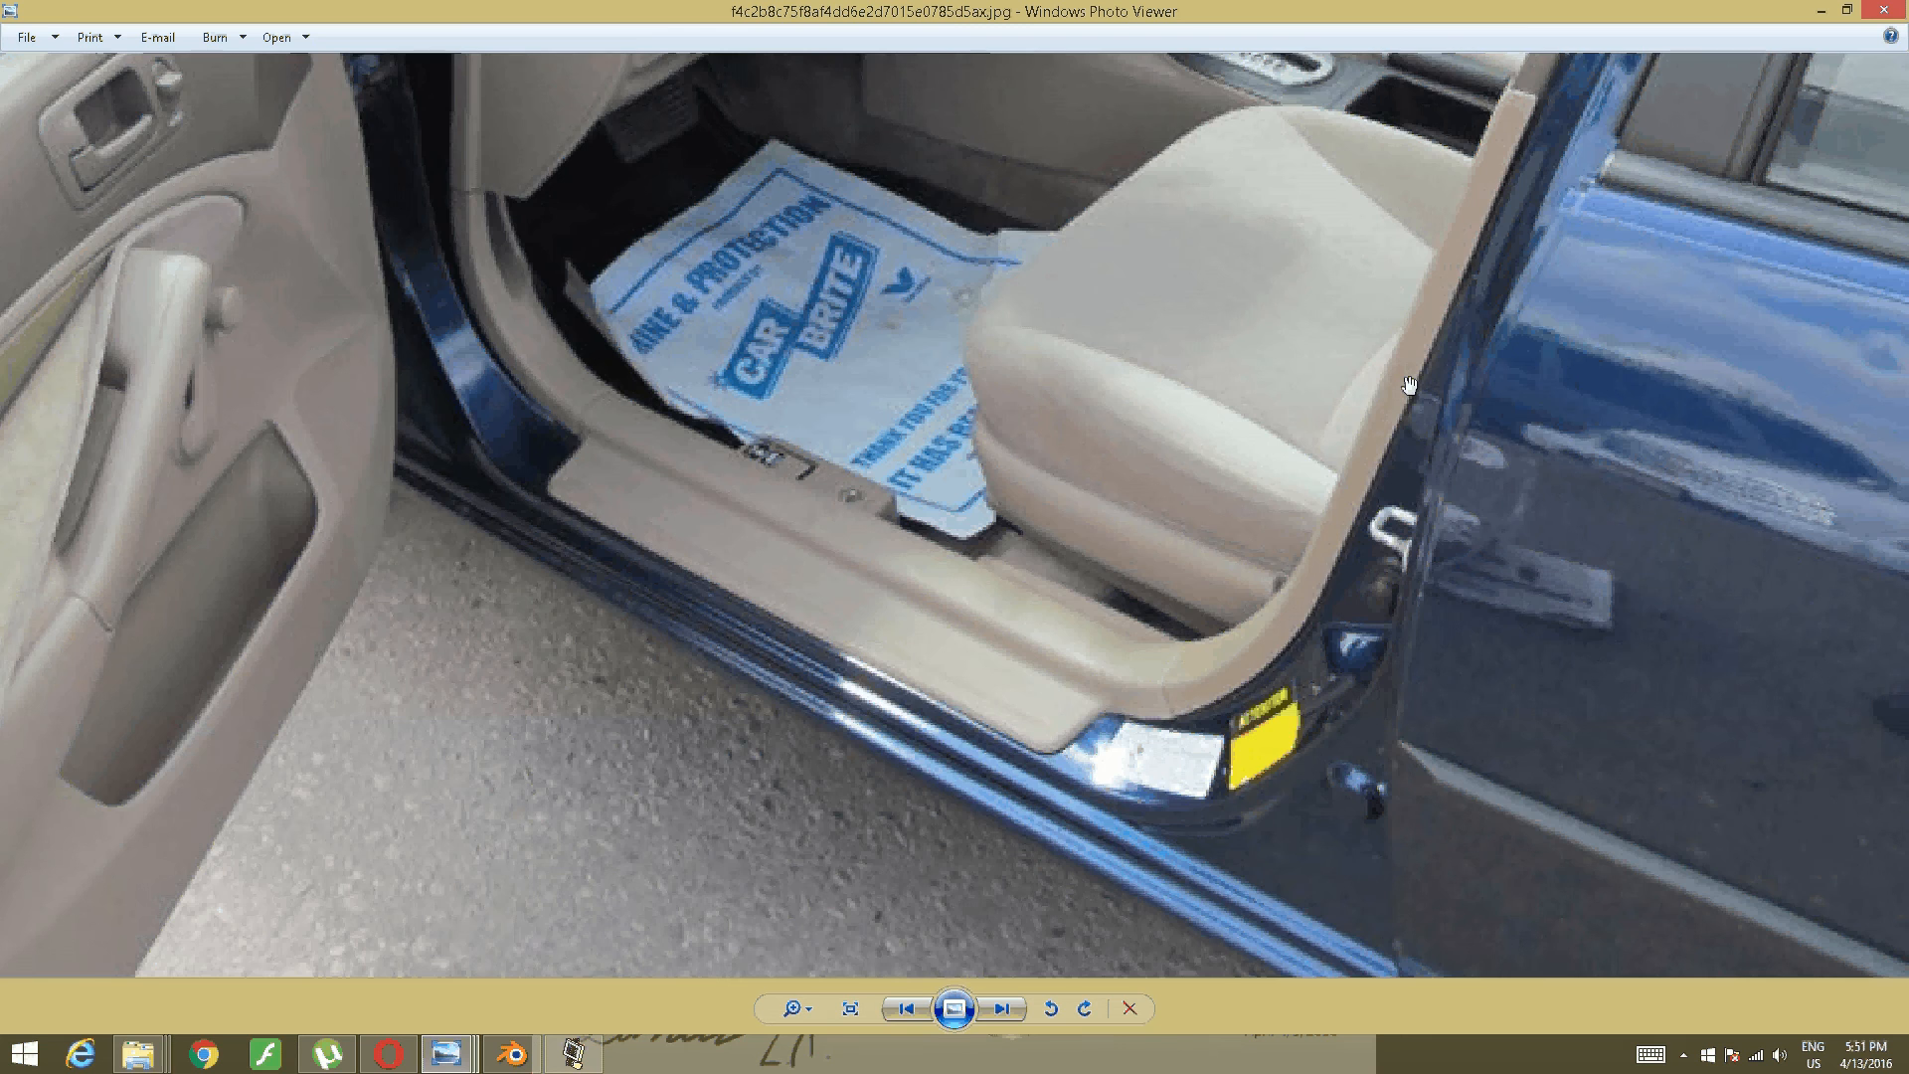
left_click_drag(1491, 348, 1396, 882)
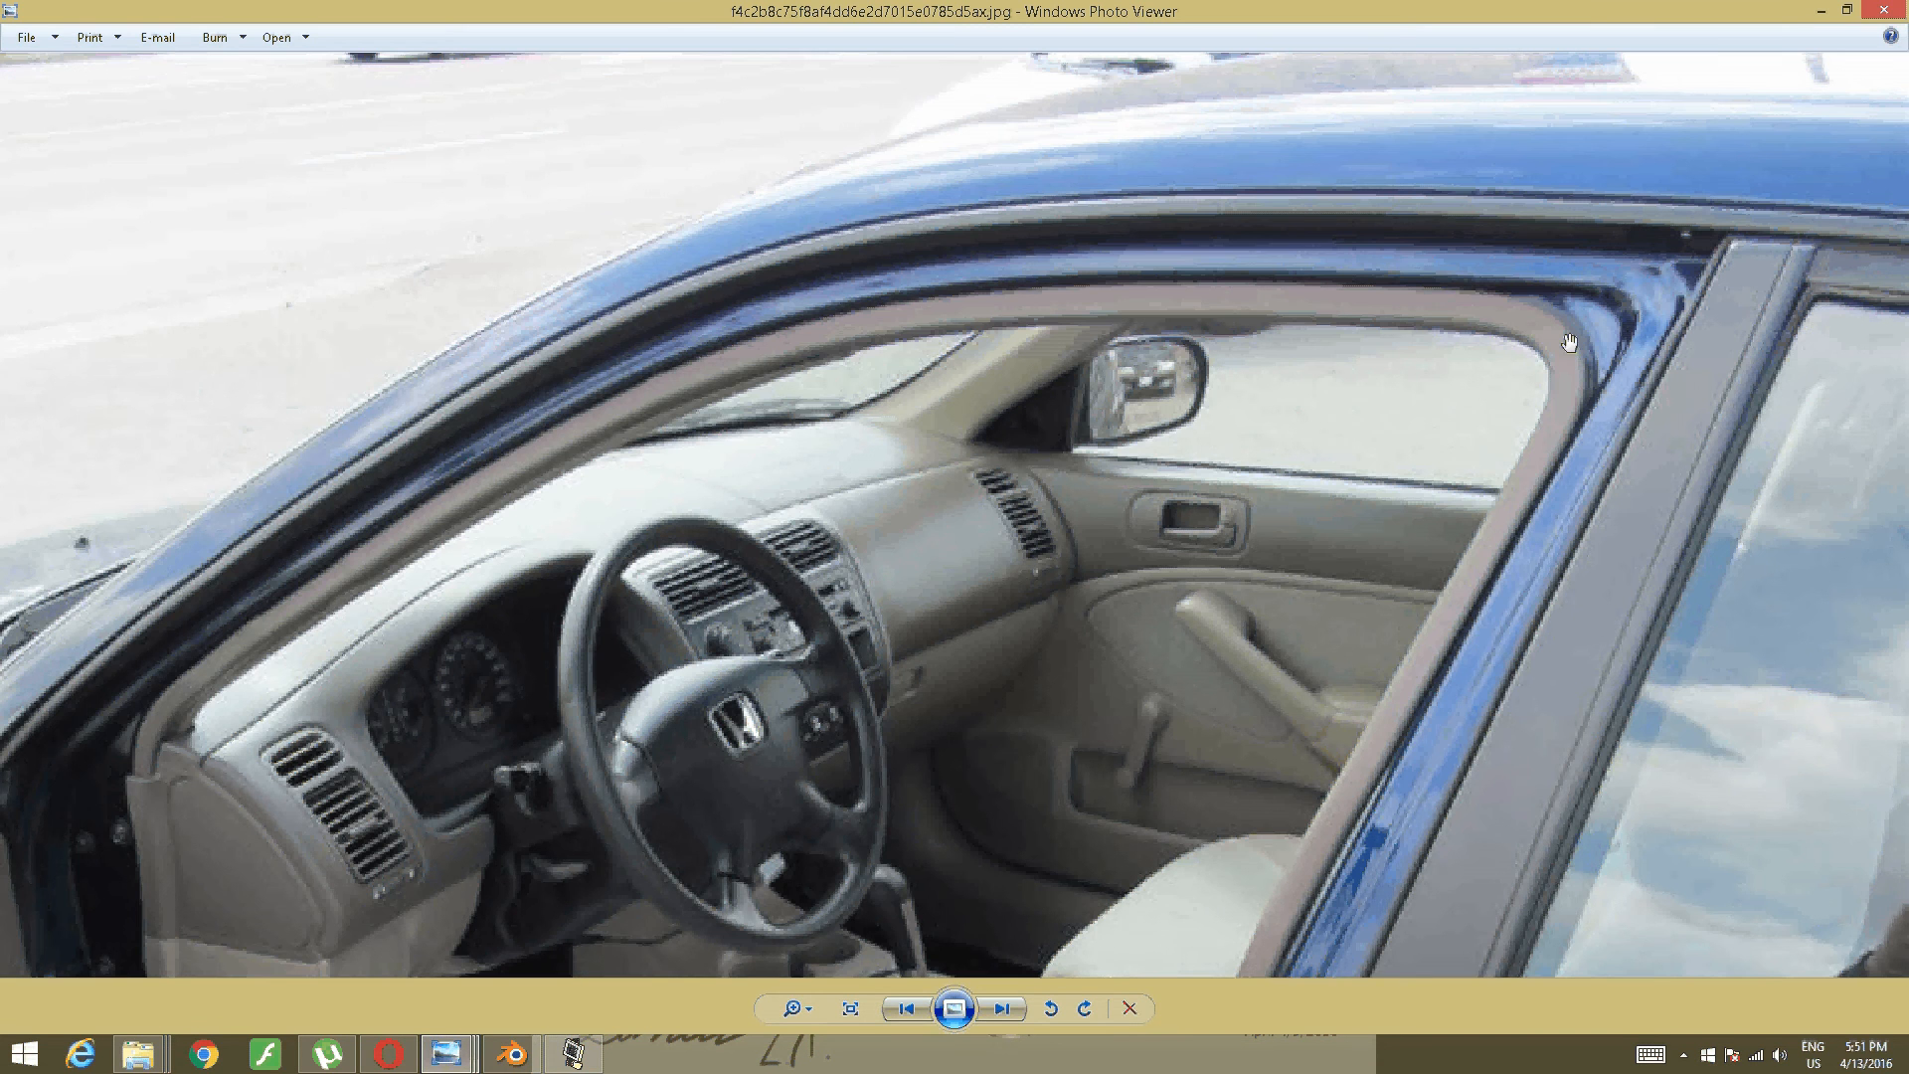
left_click(512, 1053)
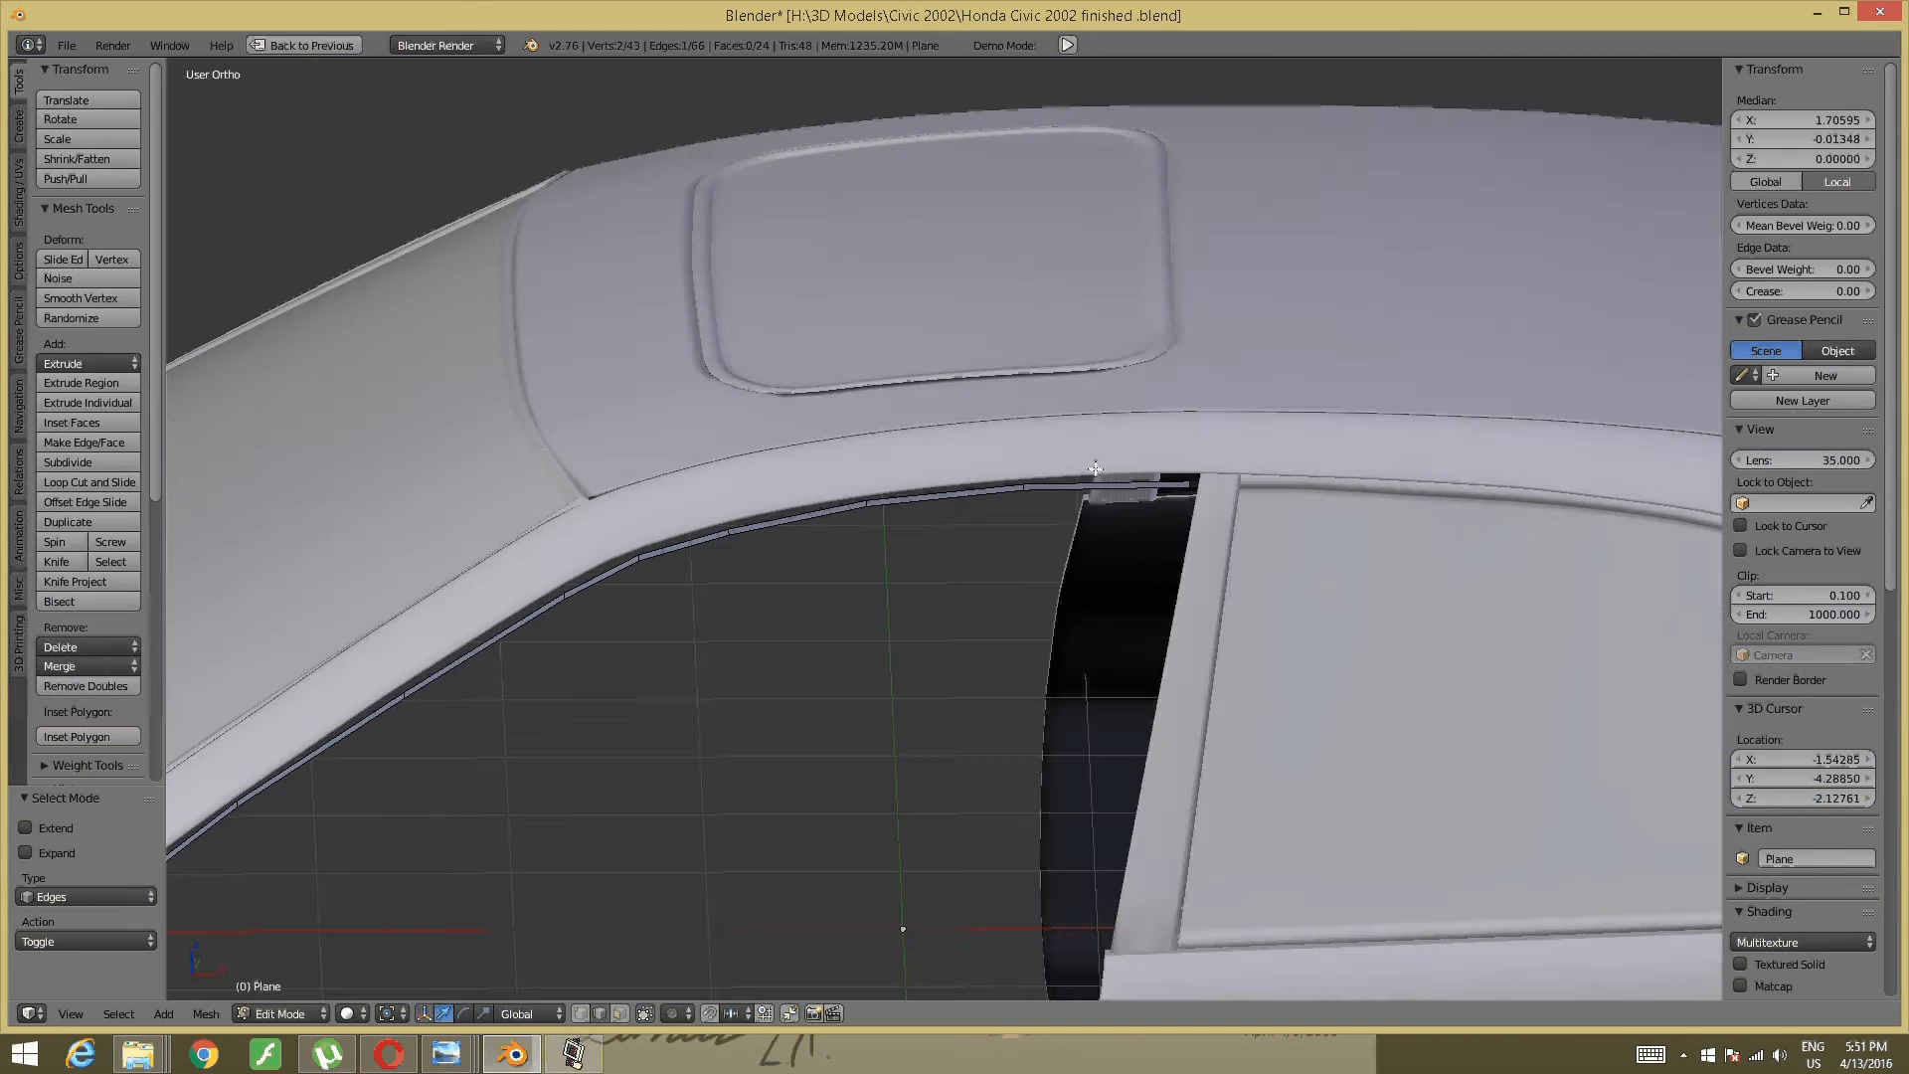
- Add a loop cut near the window-frame trim's rear end beside the door pillar
middle_click_drag(1233, 591, 1211, 627)
scroll(1167, 518, "up", 3)
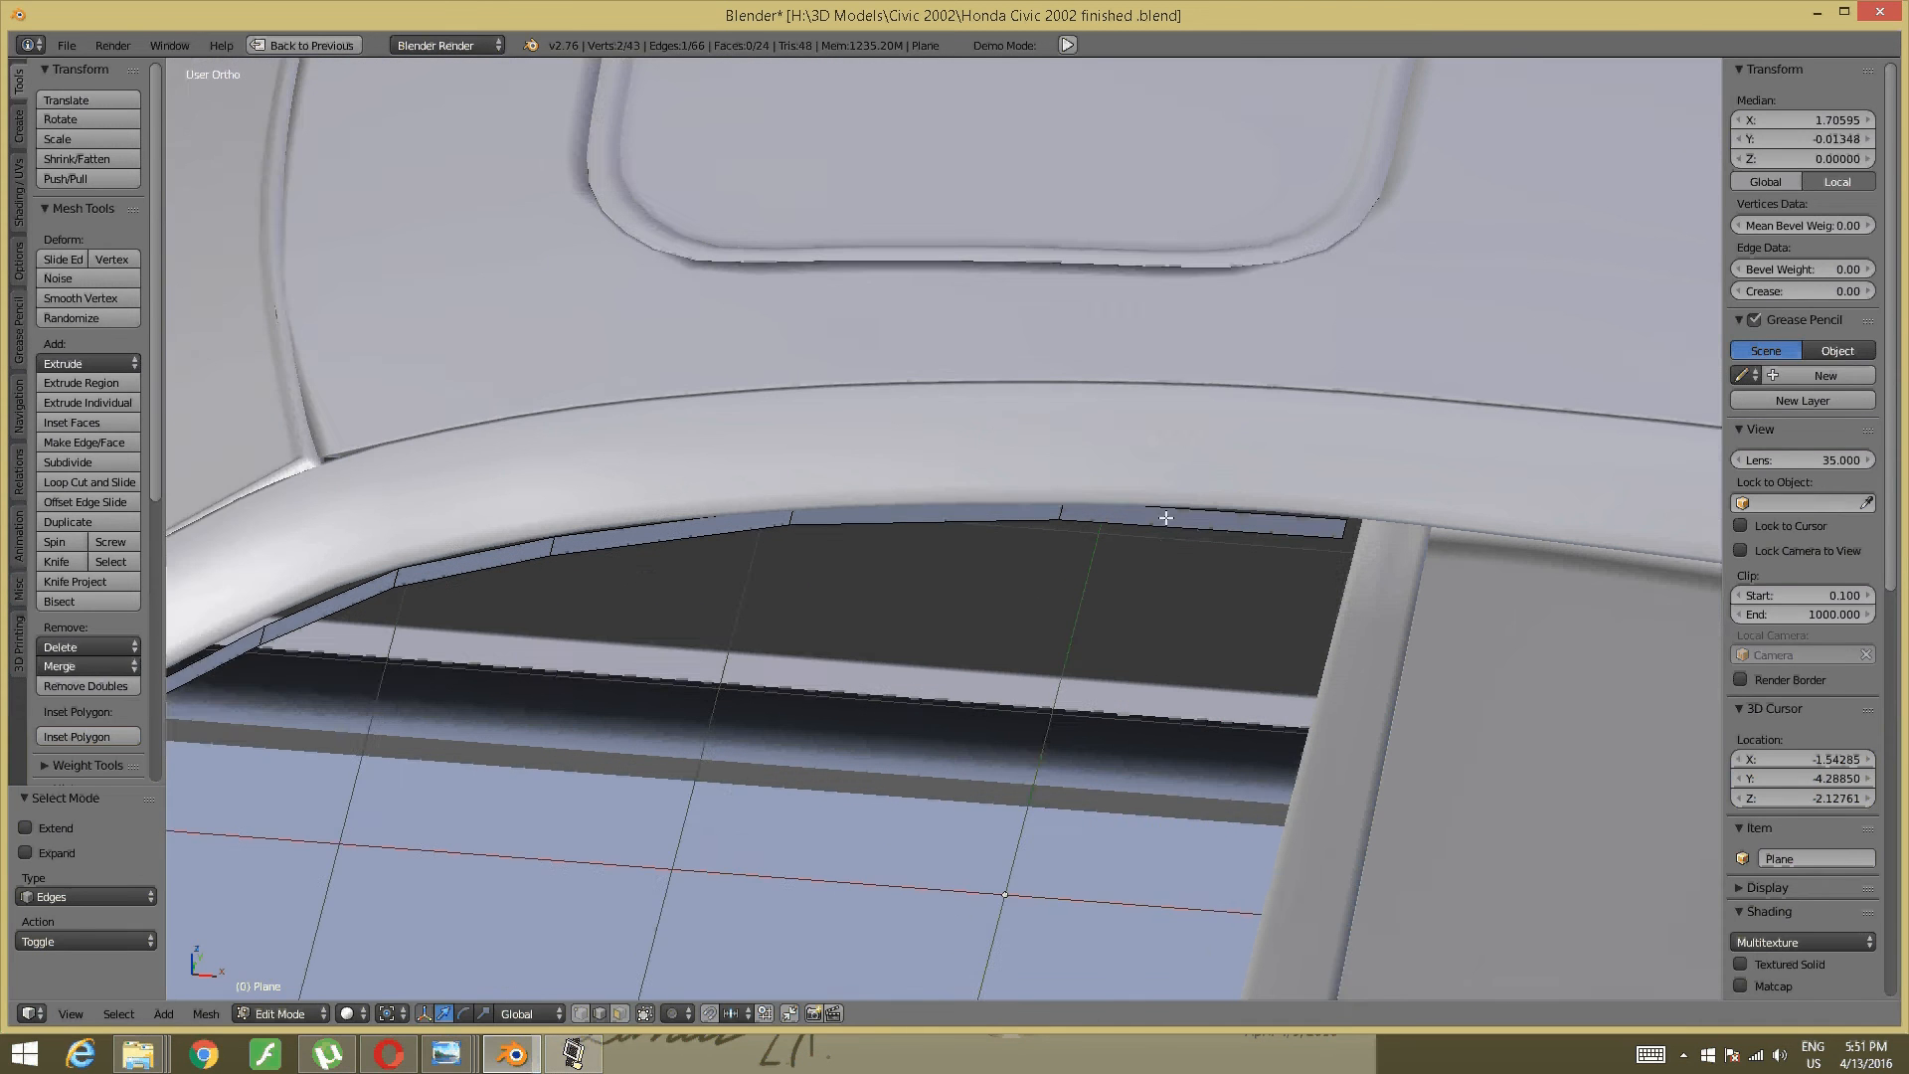
middle_click_drag(1165, 518, 1093, 552, "shift")
key("a")
key("ctrl+r")
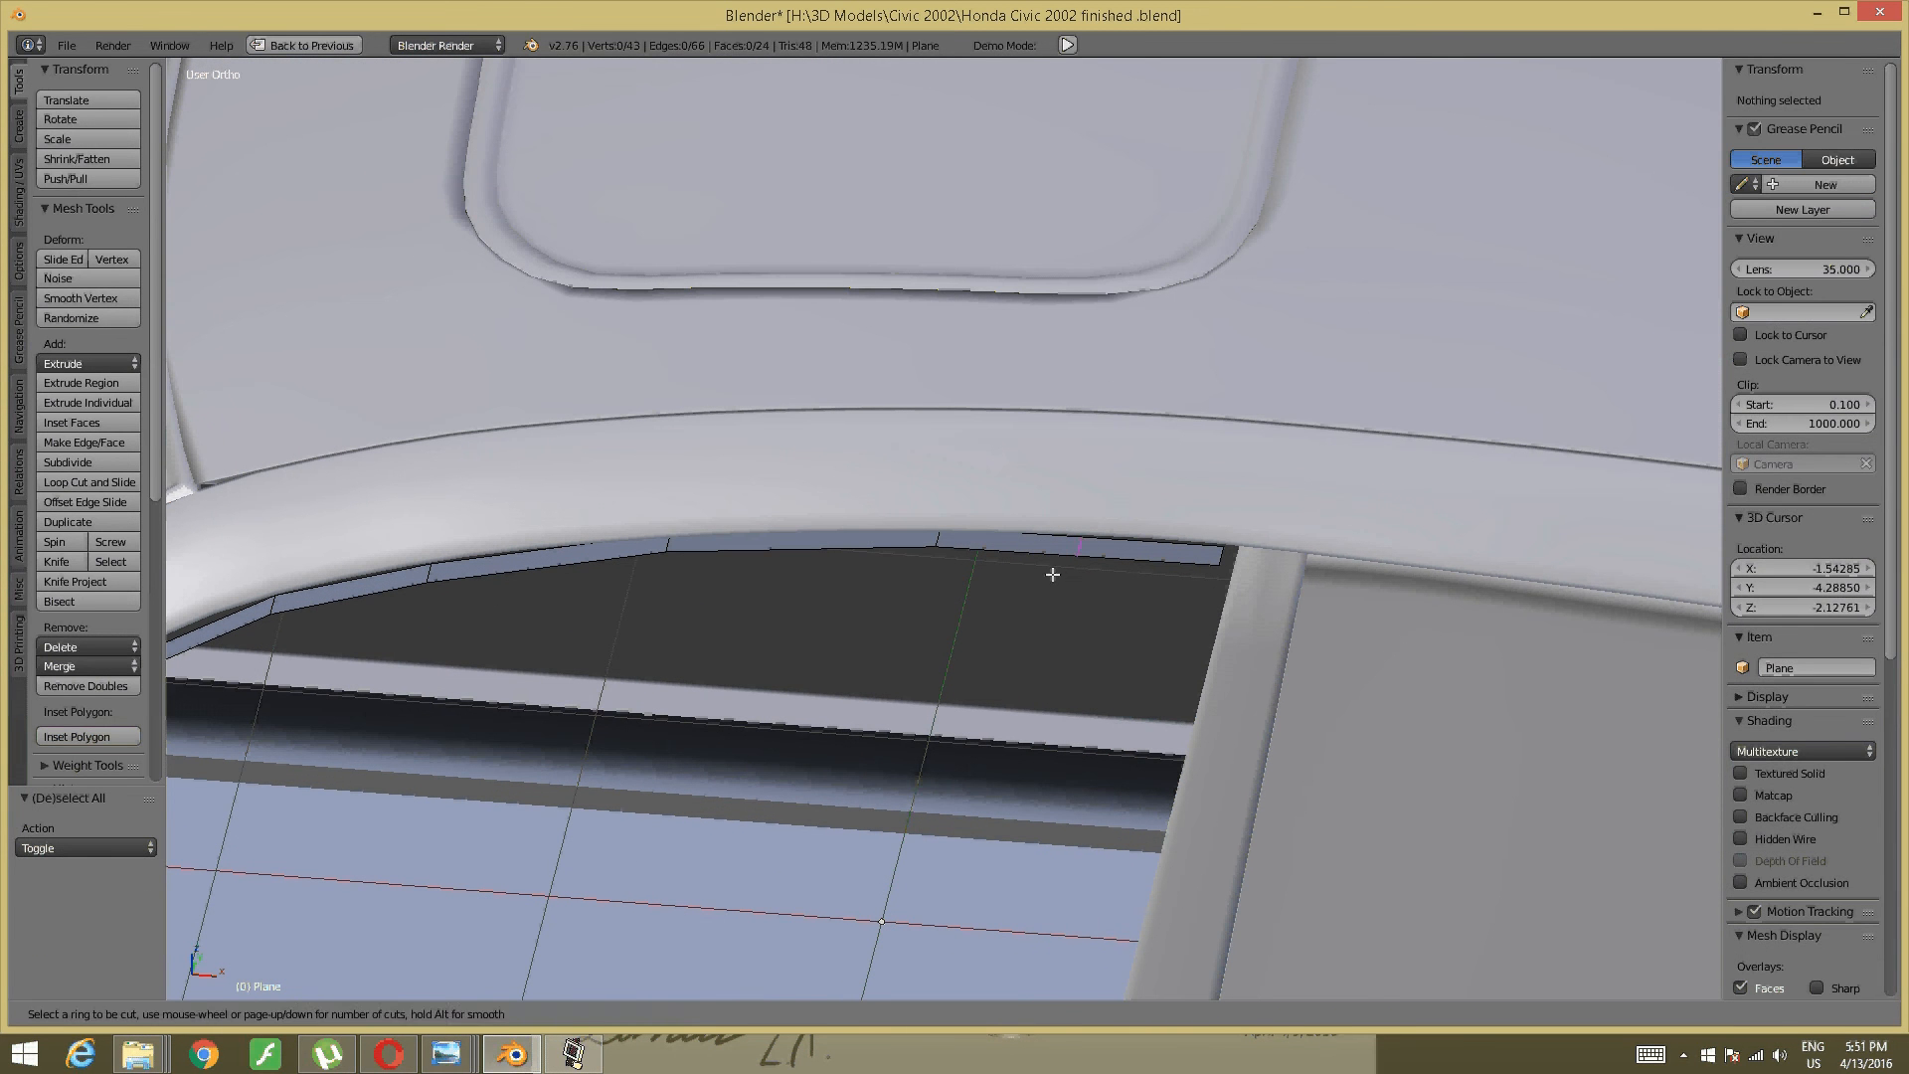
left_click(1061, 558)
left_click(1110, 562)
key("a")
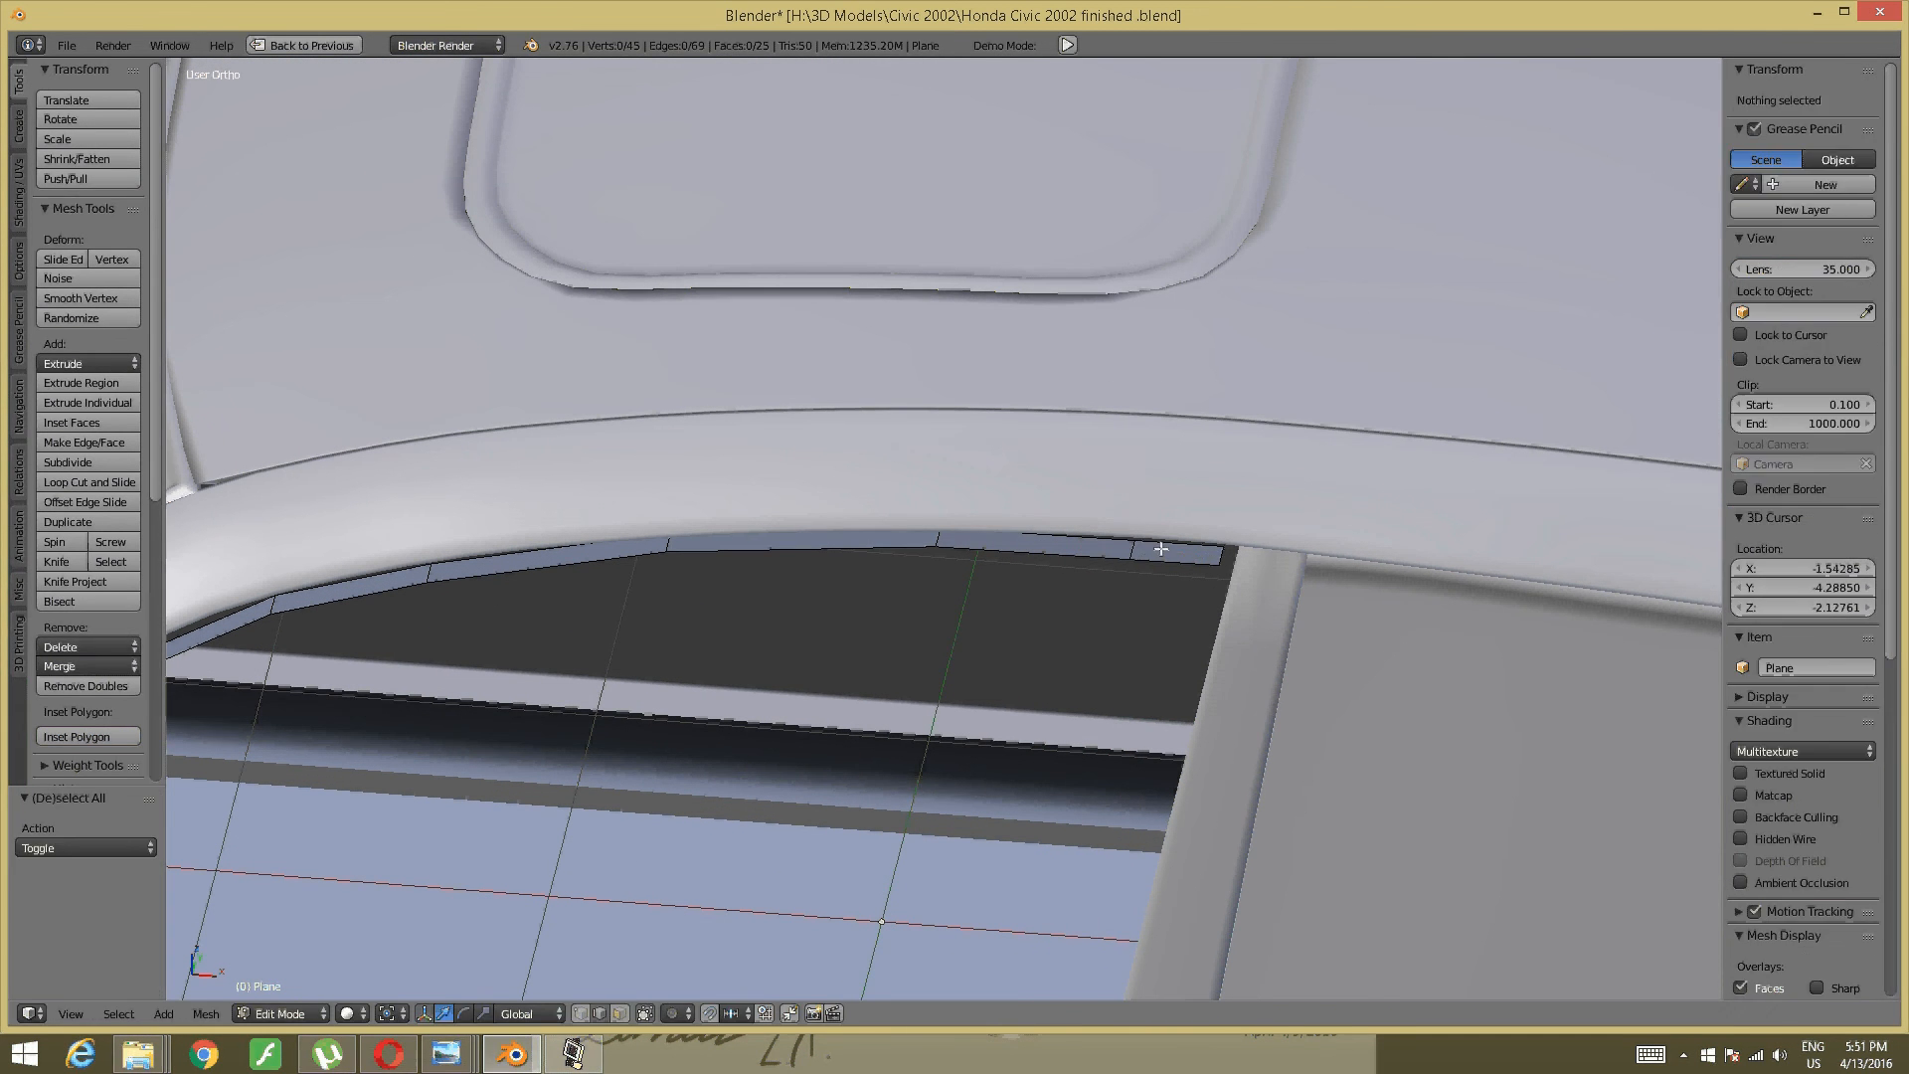
- In Edge select mode, select the new rear edge on the window-frame trim
key("ctrl+Tab")
left_click(1111, 546)
key("ctrl+Tab")
left_click(1110, 546)
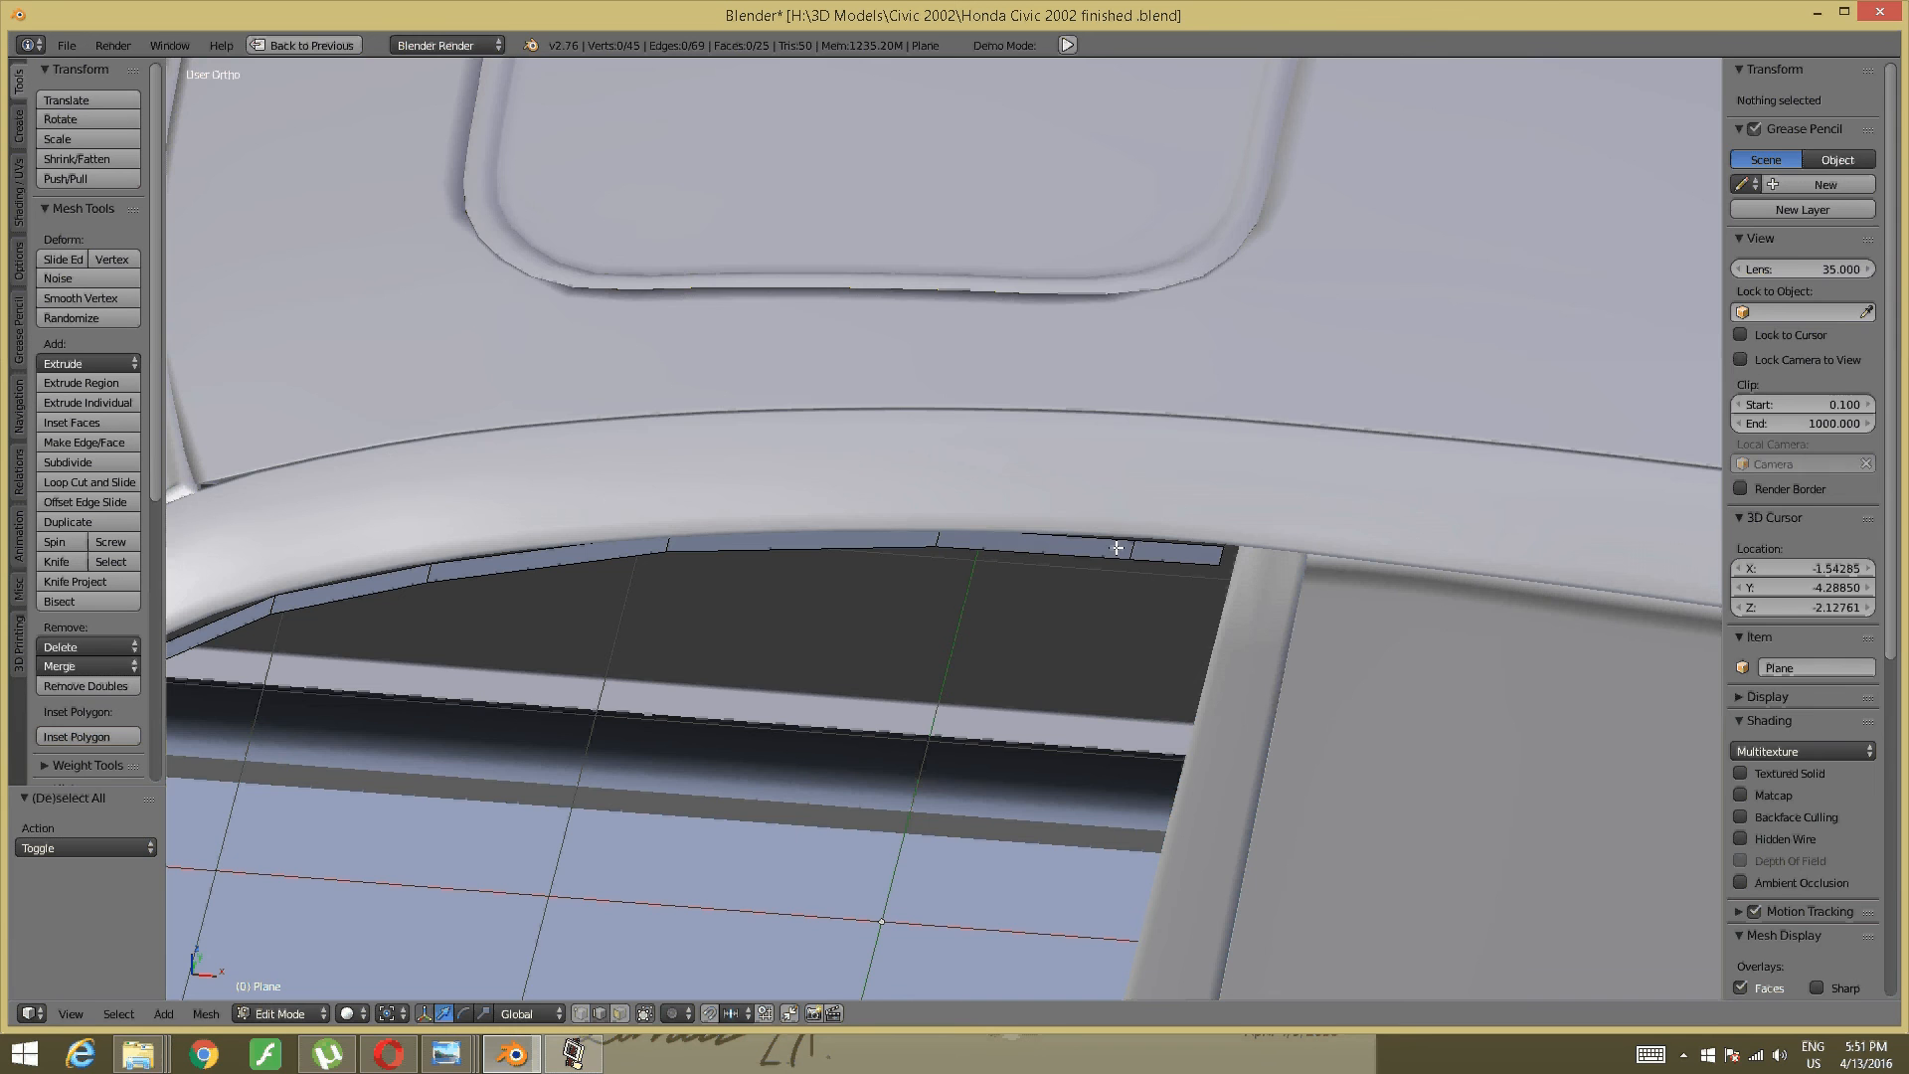
right_click(1176, 555)
scroll(1175, 556, "down", 4)
- Add the sill strip's end edge to the selection for bridging
middle_click_drag(845, 859, 908, 818)
middle_click_drag(945, 969, 968, 716, "shift")
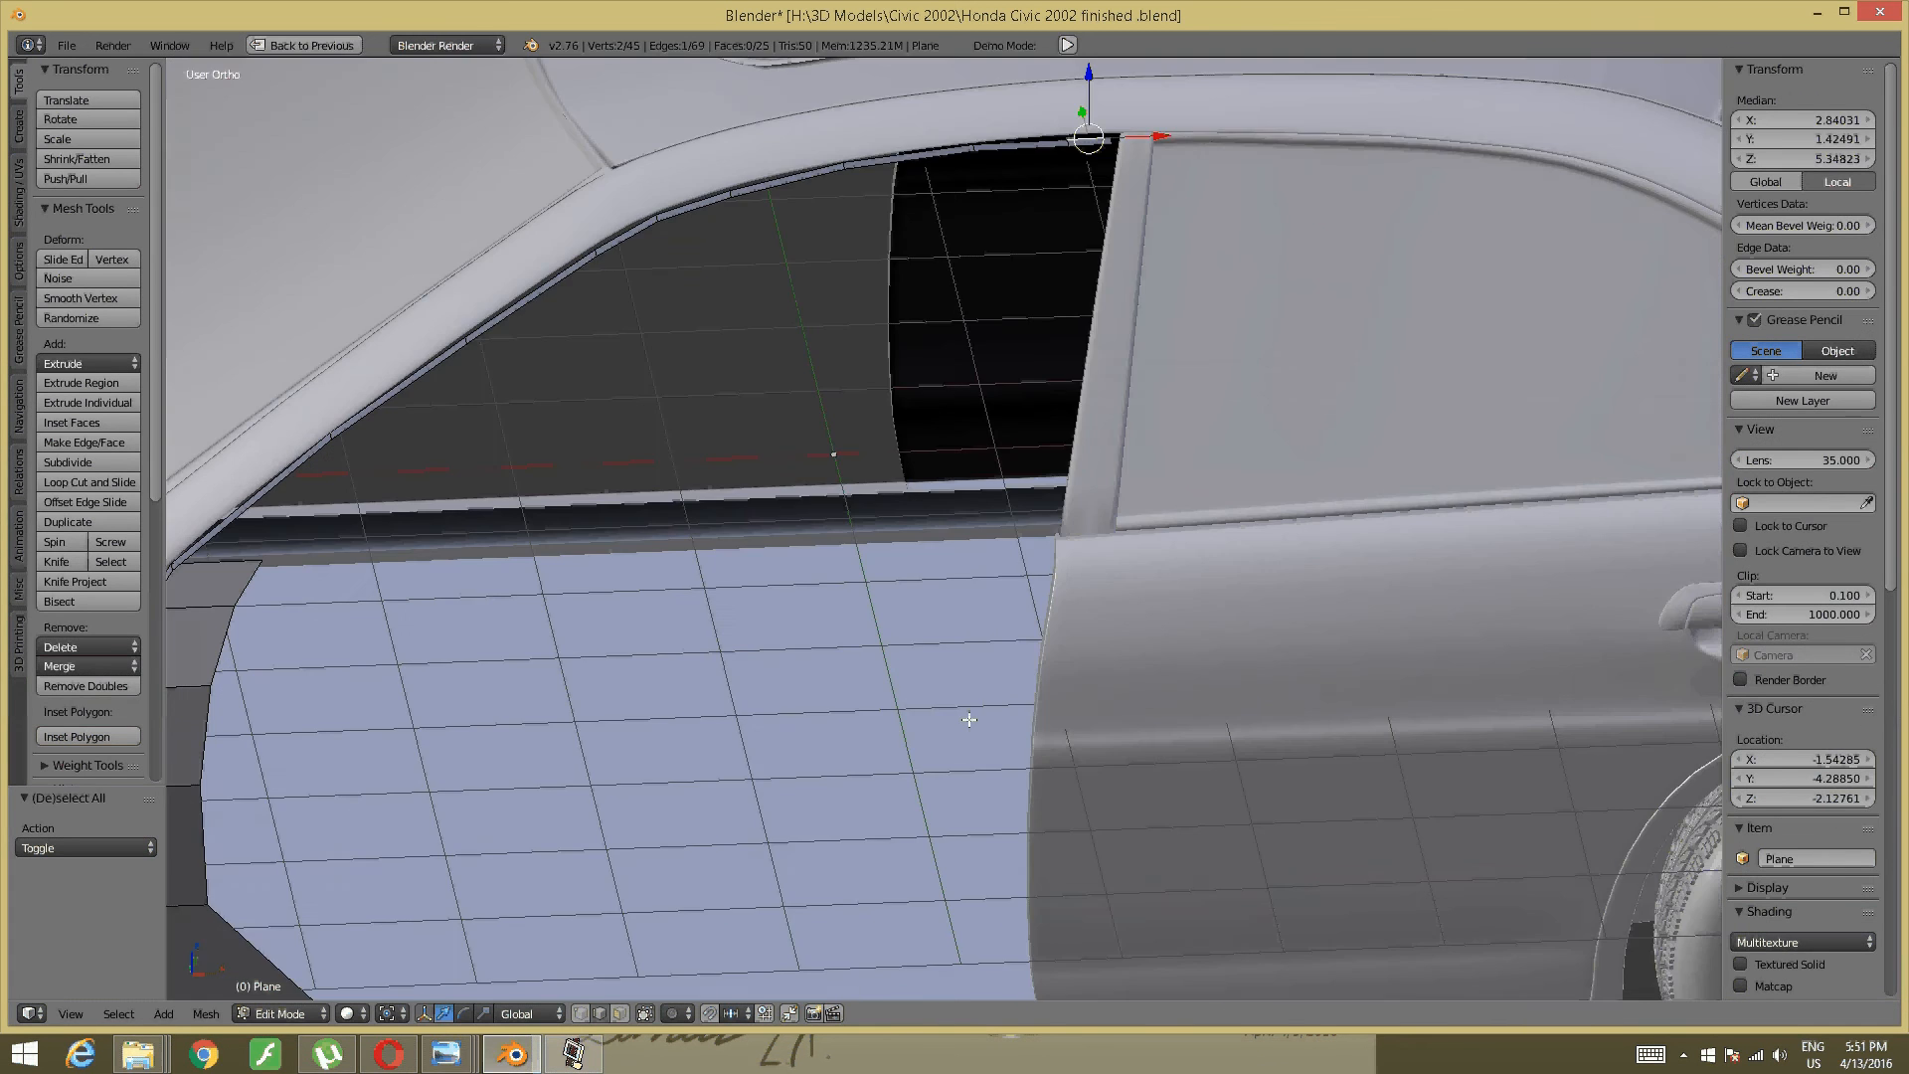
middle_click_drag(959, 932, 972, 702, "shift")
scroll(971, 702, "up", 3)
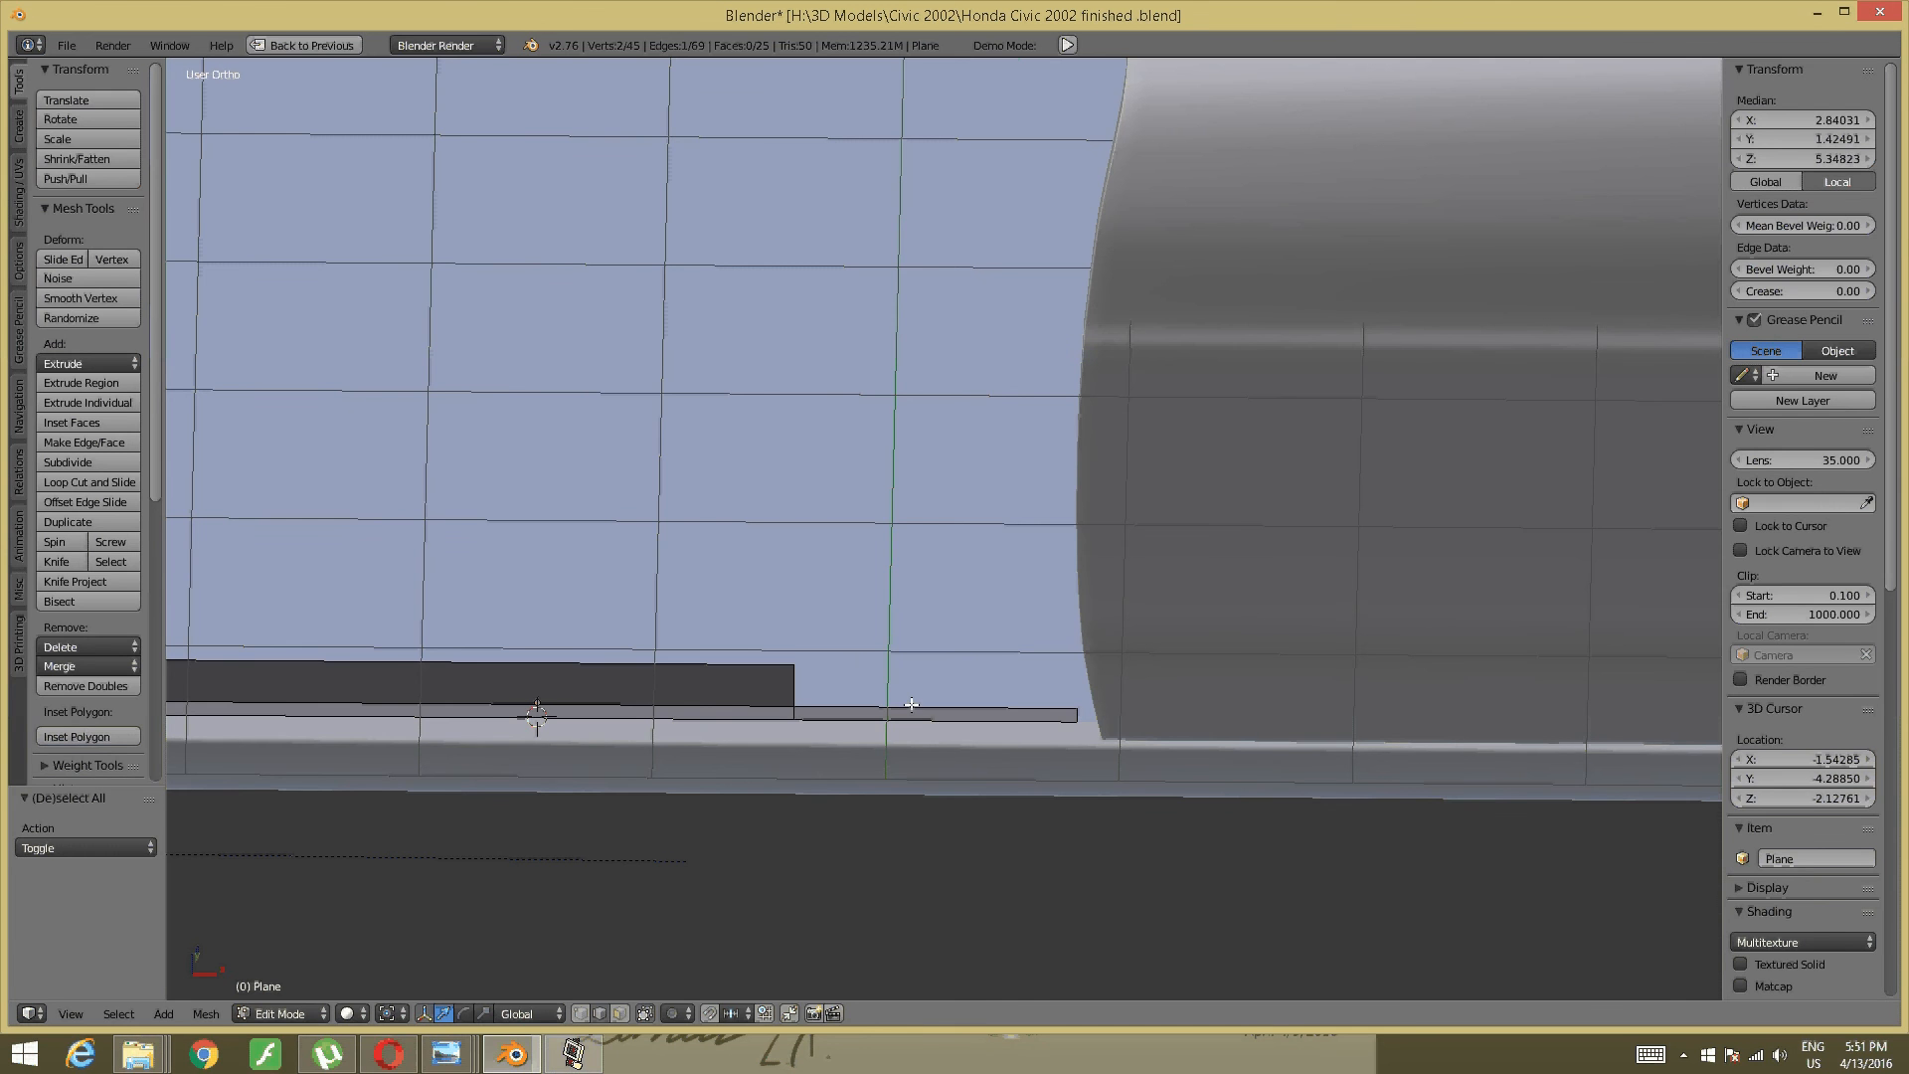
right_click(912, 704, "shift")
scroll(945, 657, "down", 2)
middle_click_drag(946, 657, 930, 742)
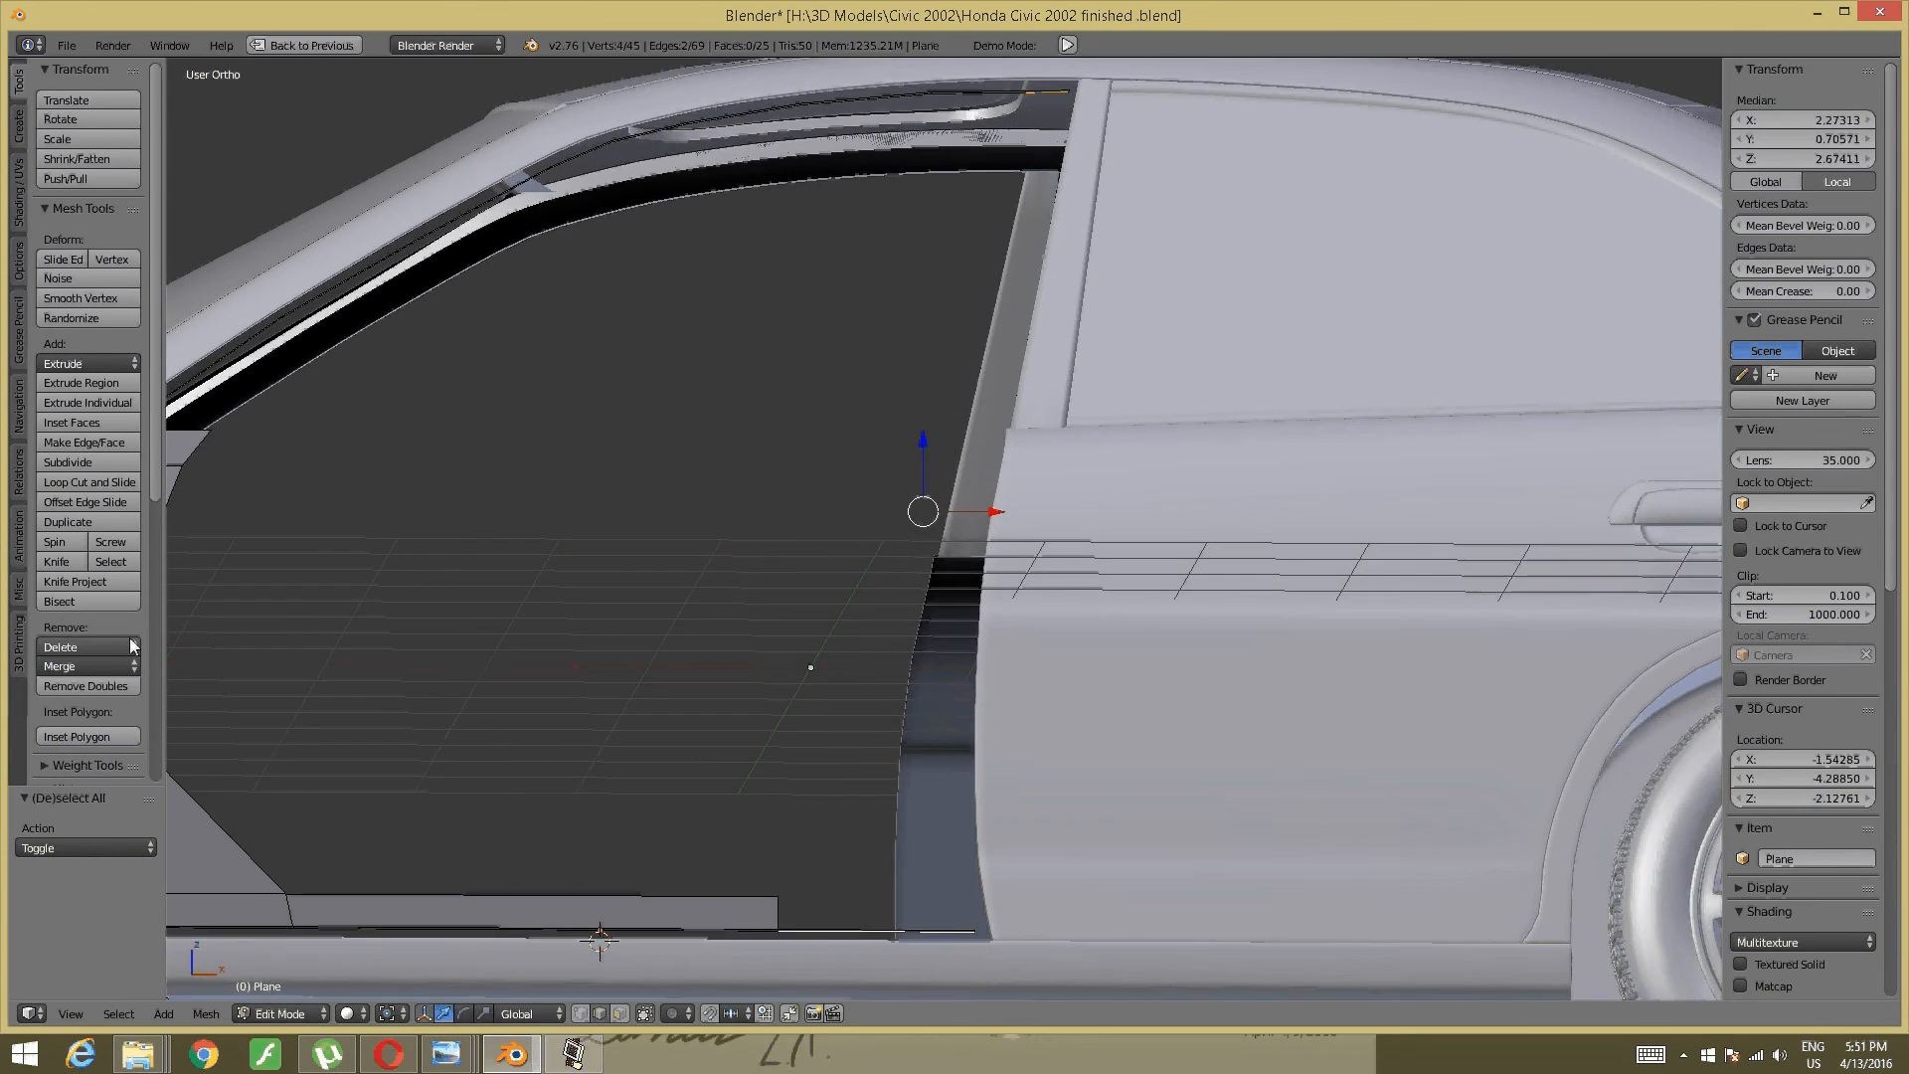
scroll(104, 618, "down", 4)
scroll(98, 633, "down", 7)
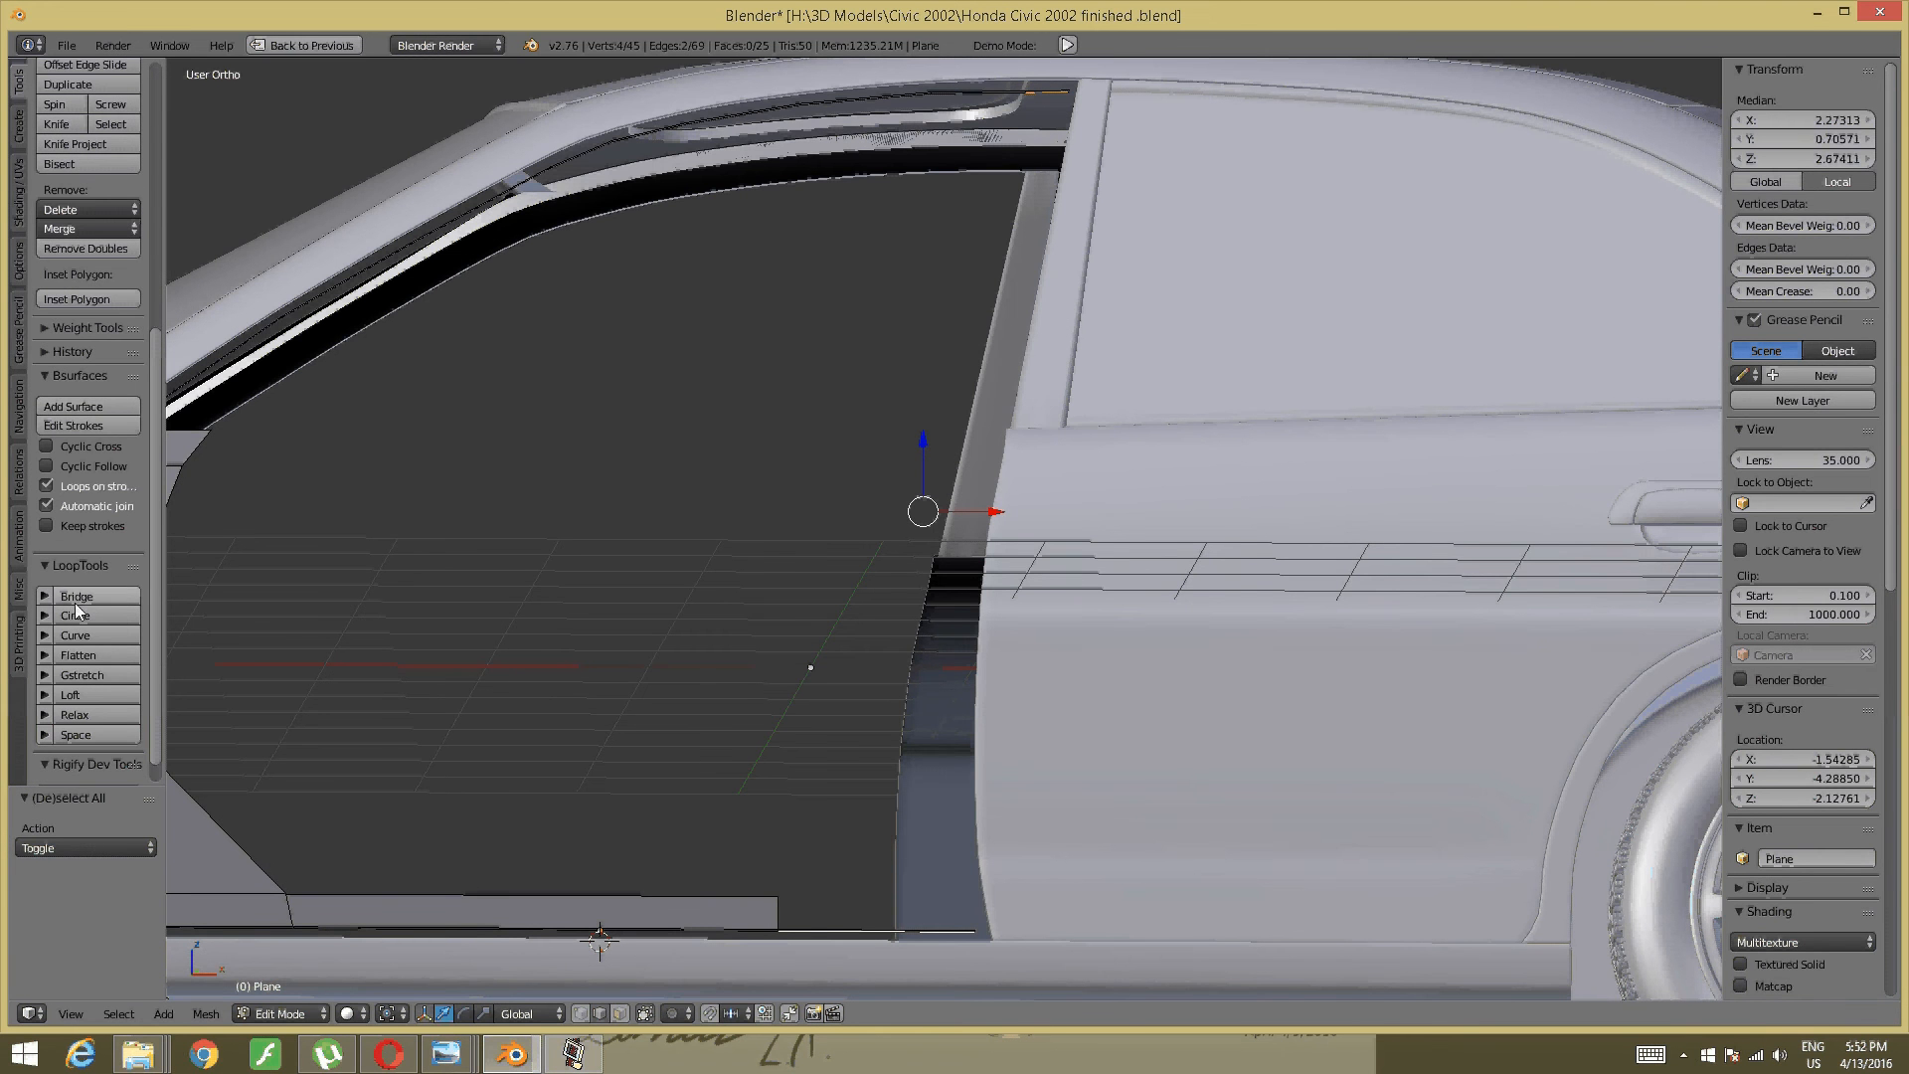
- Bridge the two selected edges with LoopTools Bridge, twist 1, forming the B-pillar face
left_click(76, 602)
middle_click_drag(179, 612, 179, 635)
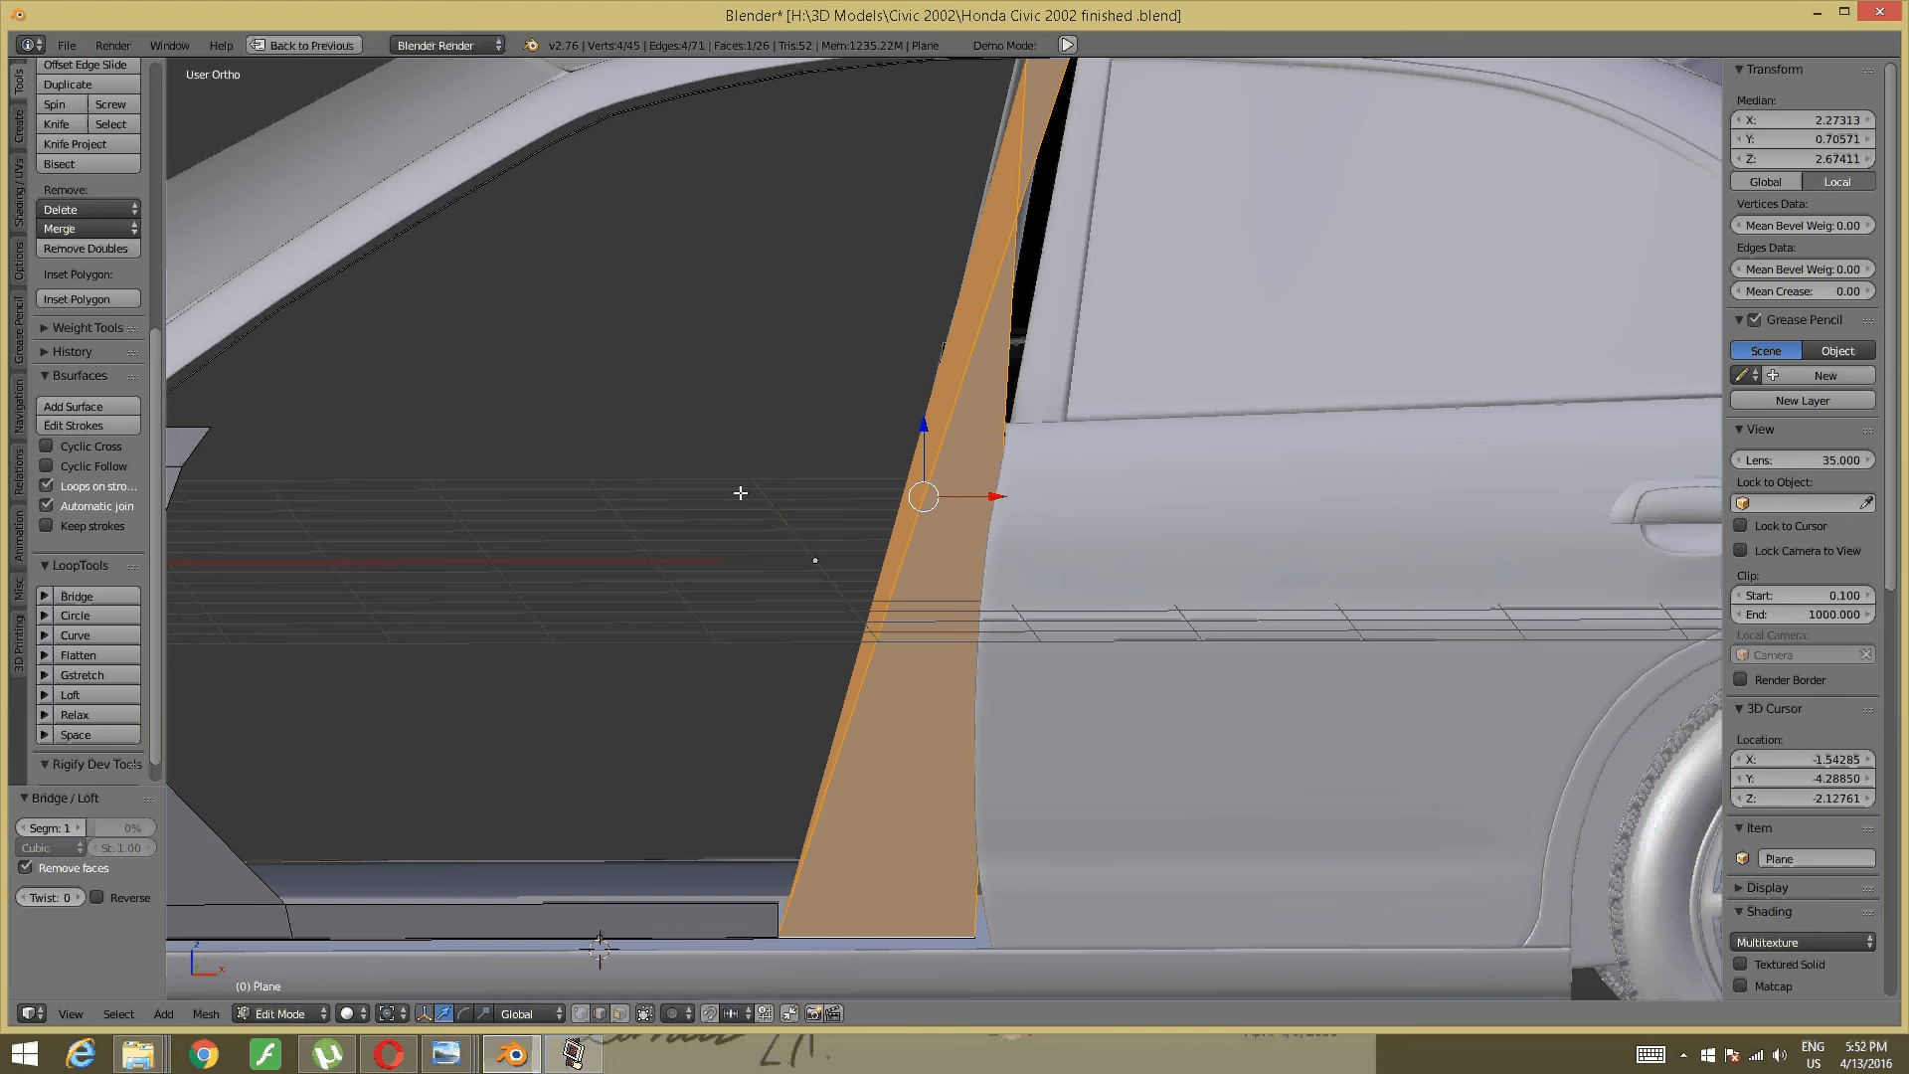
middle_click_drag(740, 493, 796, 476)
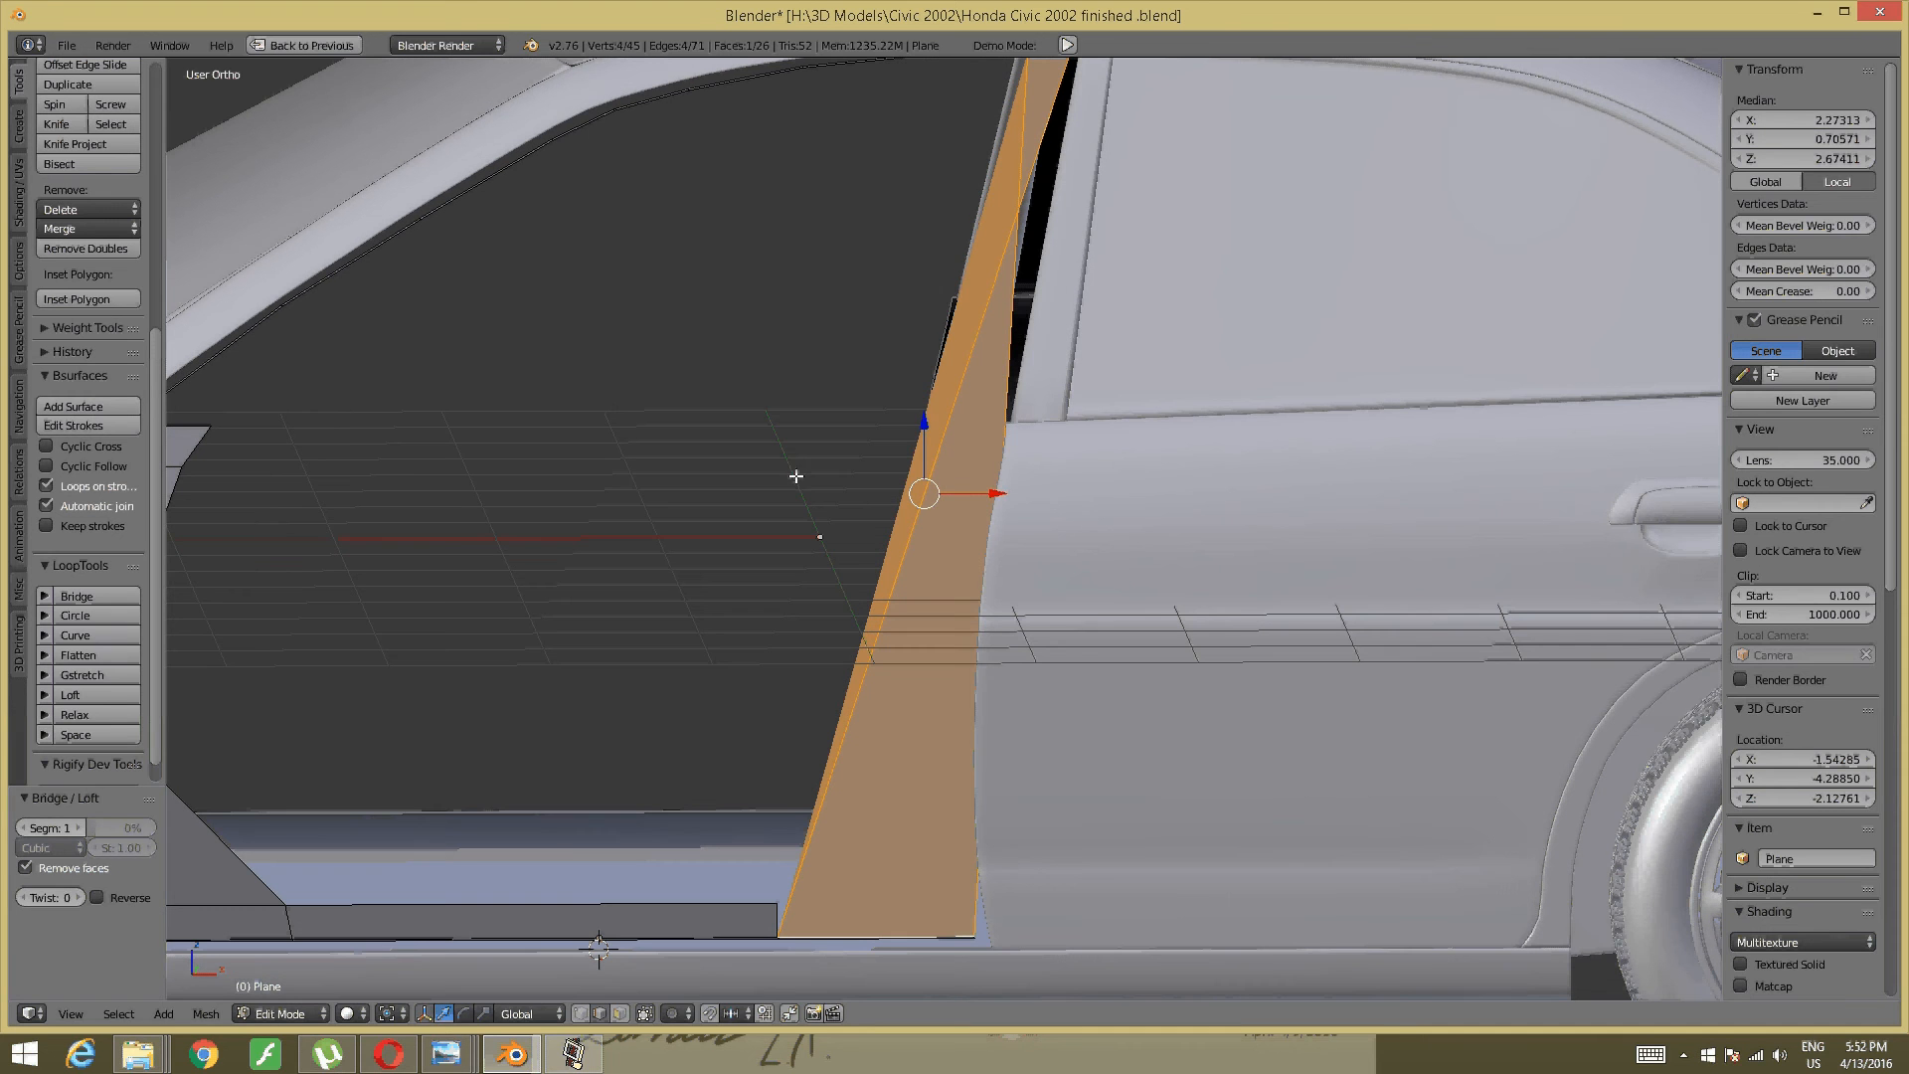
left_click(80, 890)
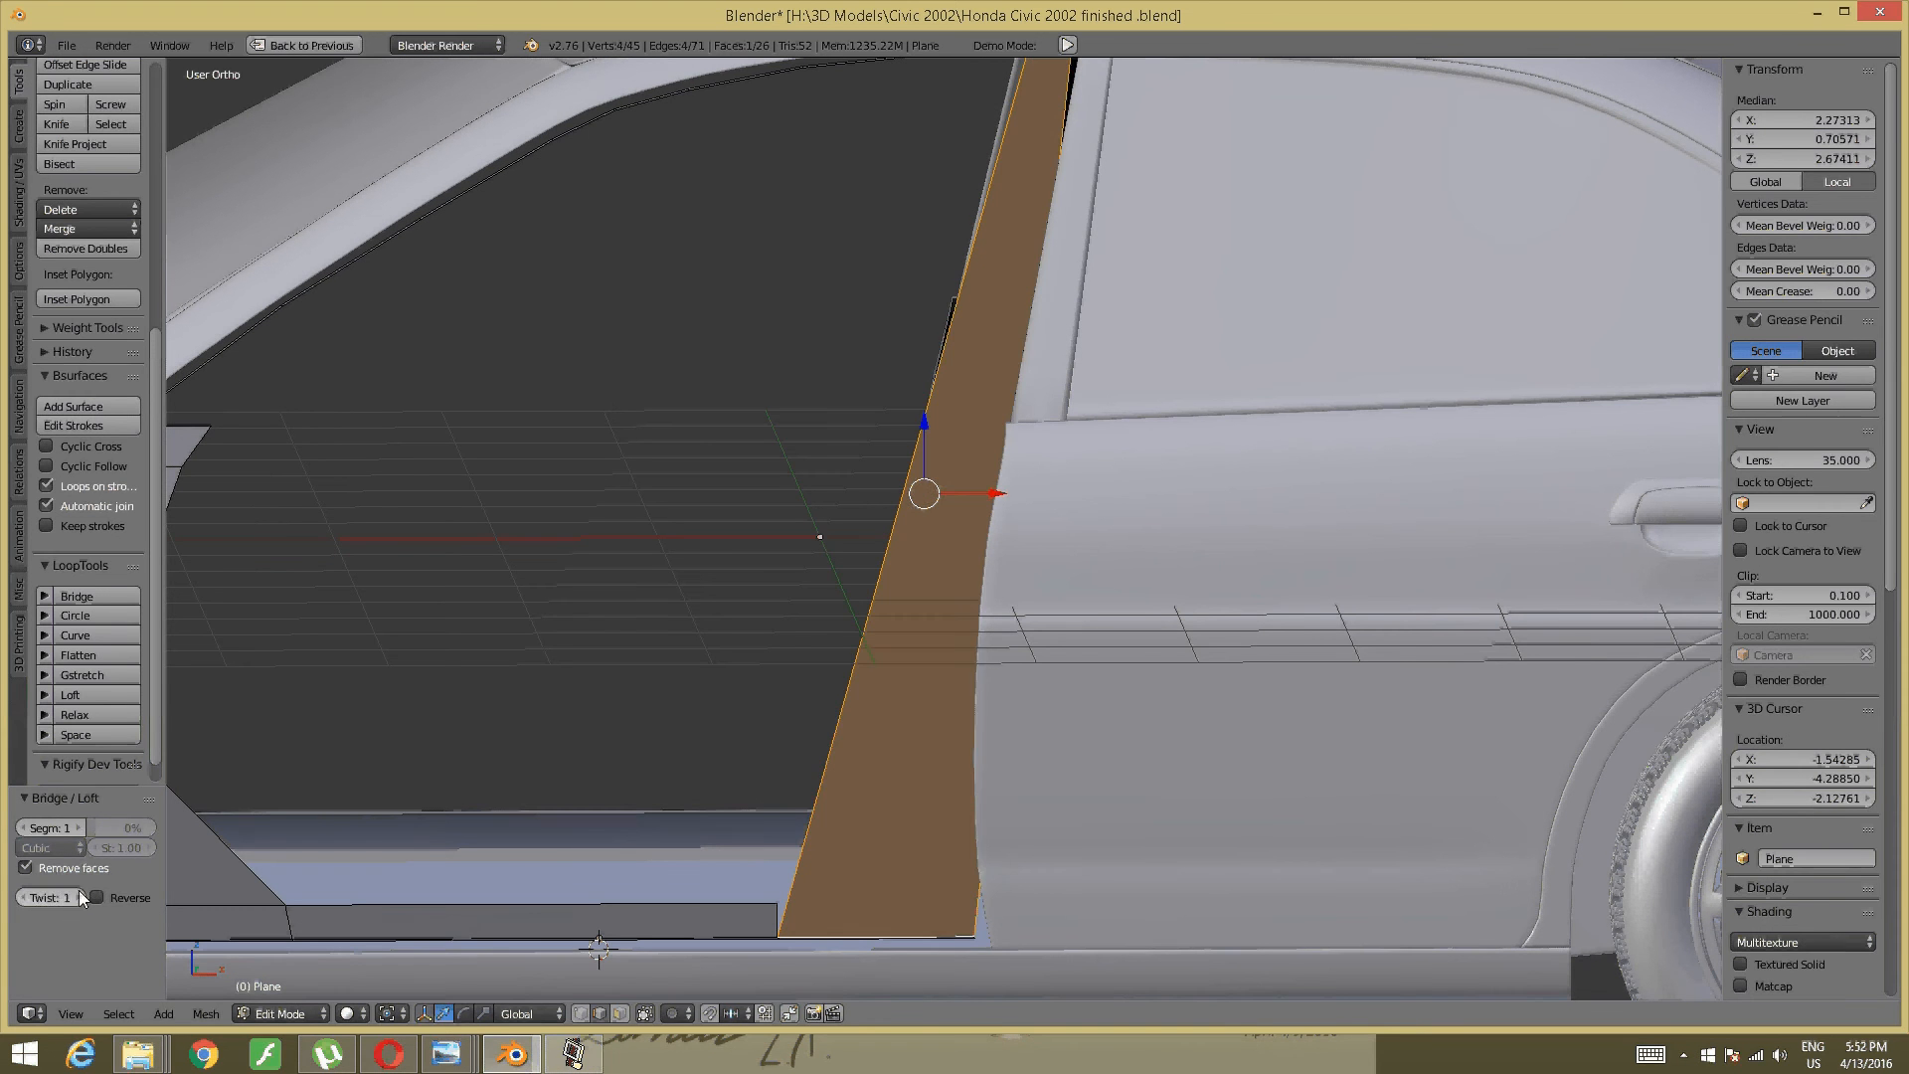
- Start a loop cut near the B-pillar's base
middle_click_drag(503, 694, 907, 669)
key("a")
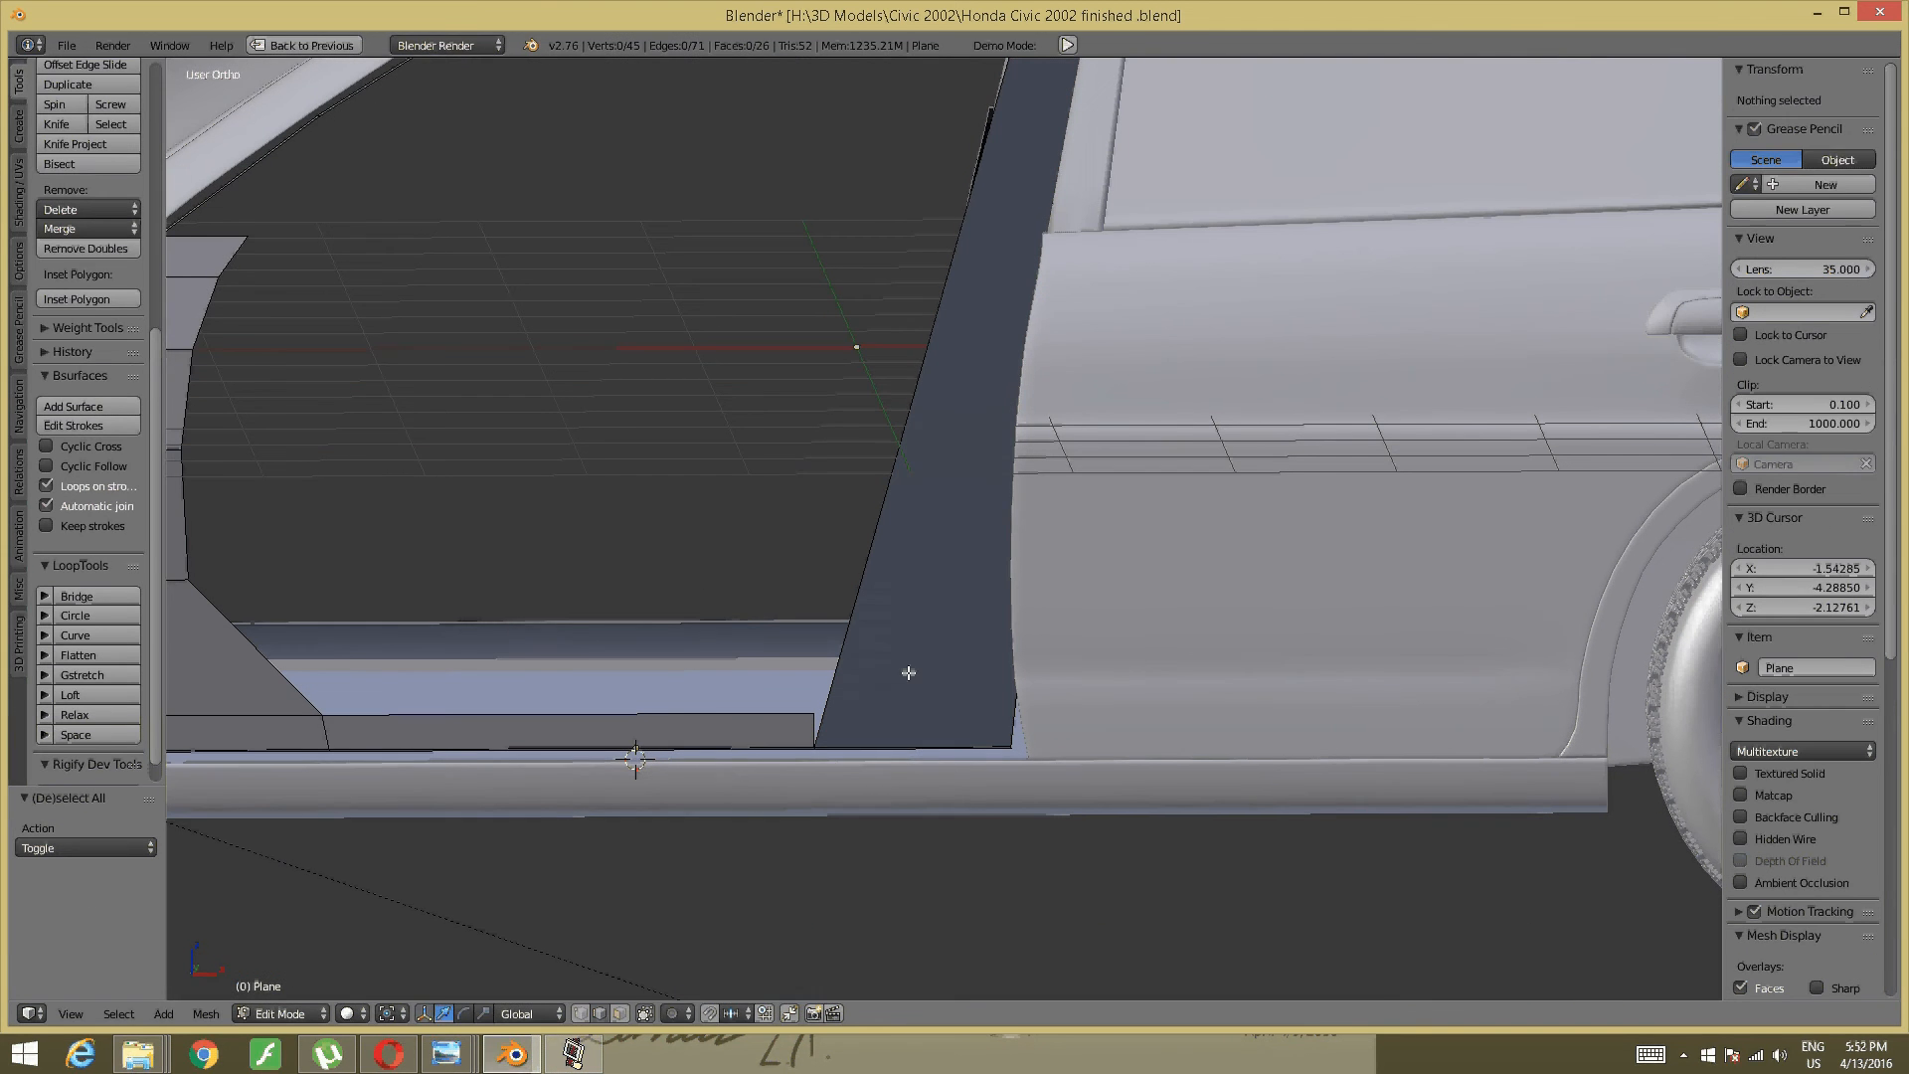
key("ctrl+r")
left_click(919, 615)
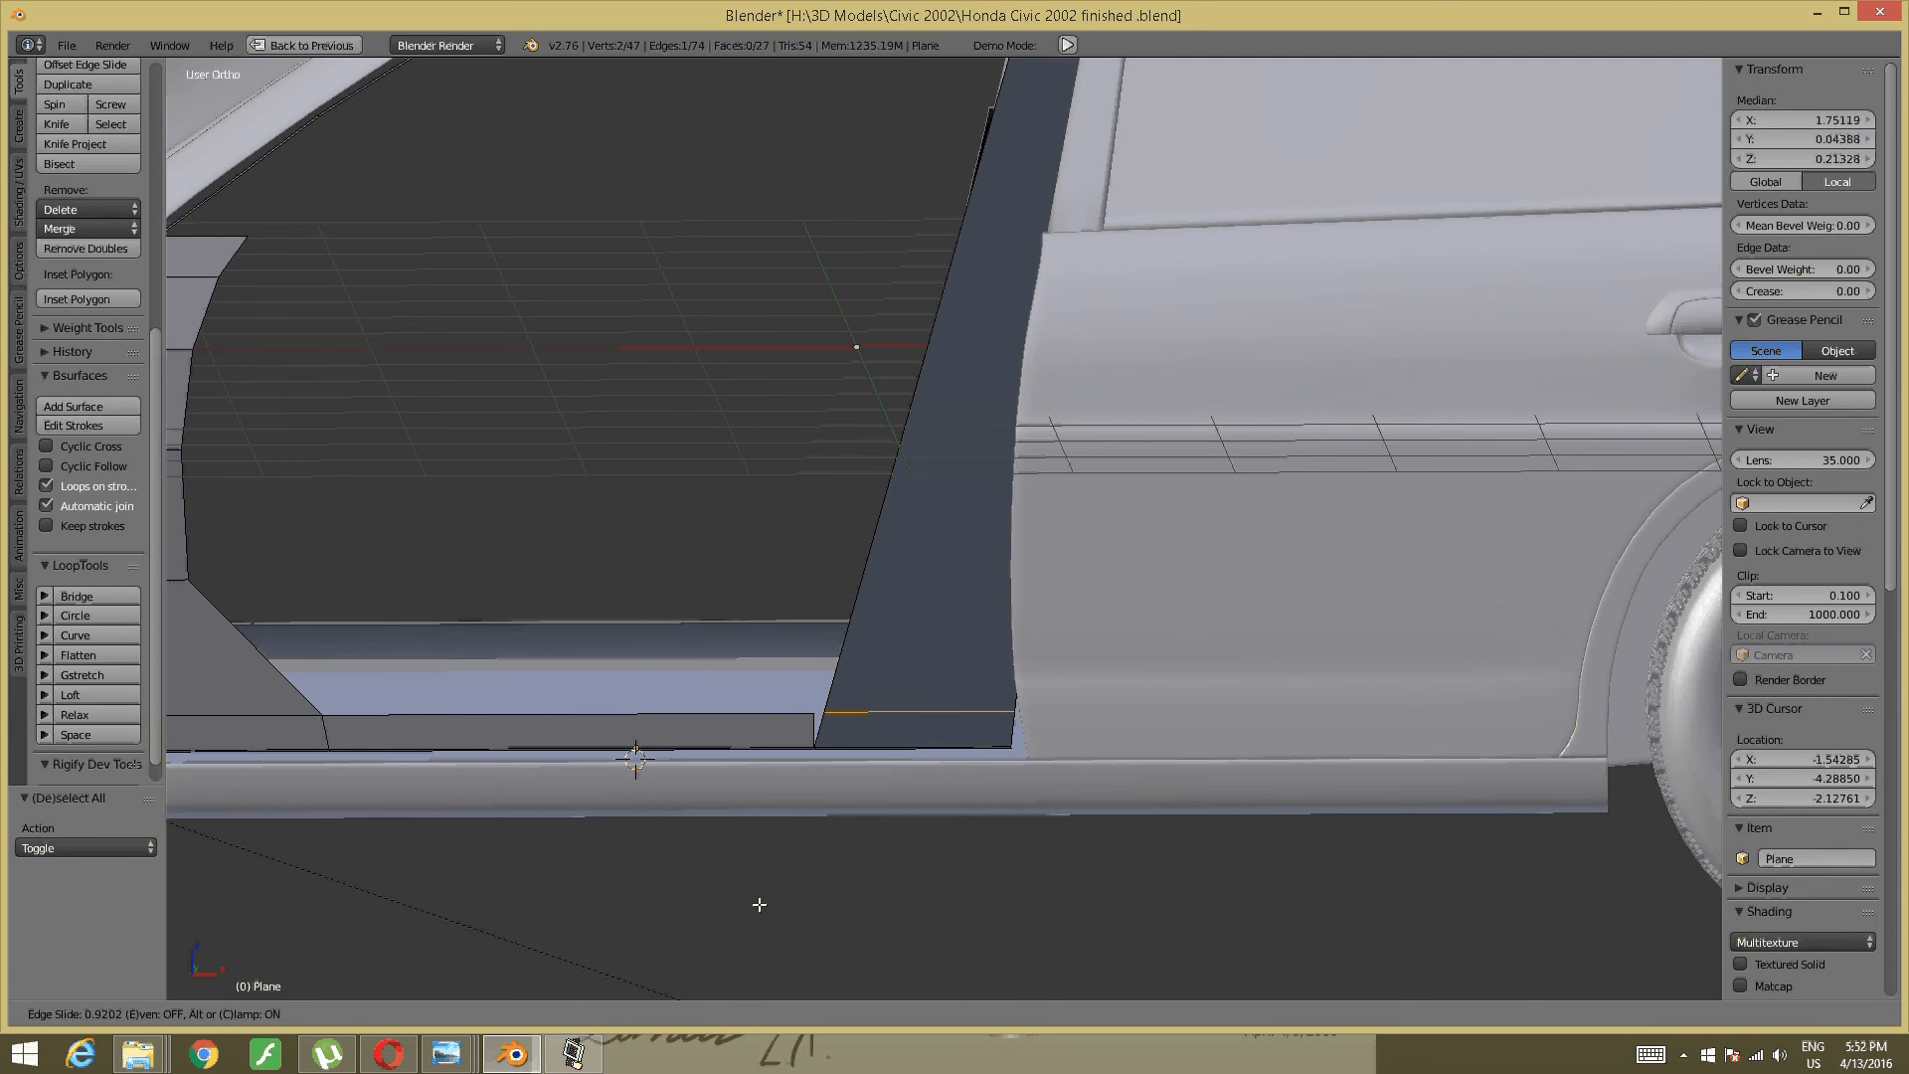
- Confirm the pillar loop cut, then merge the pillar's lower vertex onto the sill corner At Last
left_click(759, 904)
key("a")
scroll(980, 596, "up", 5)
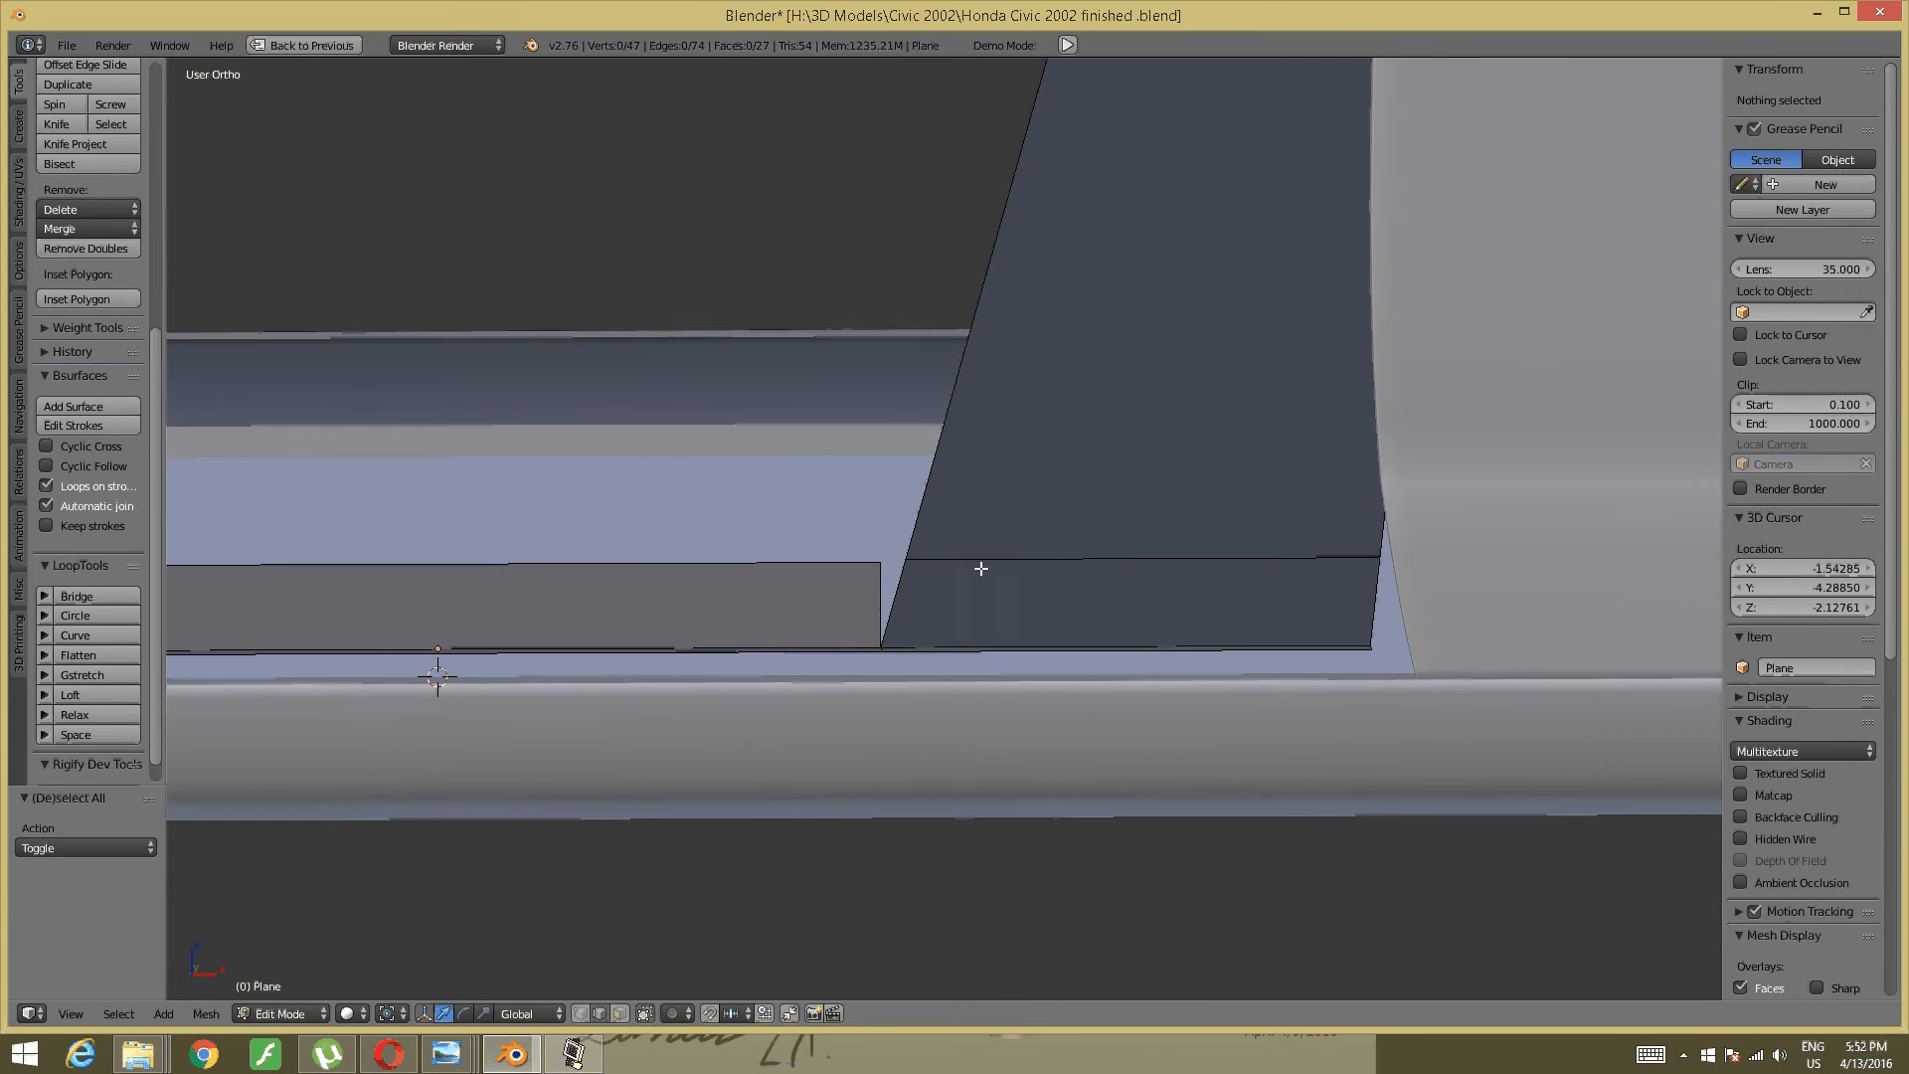
key("ctrl+Tab")
left_click(918, 550)
right_click(906, 560)
right_click(873, 568, "shift")
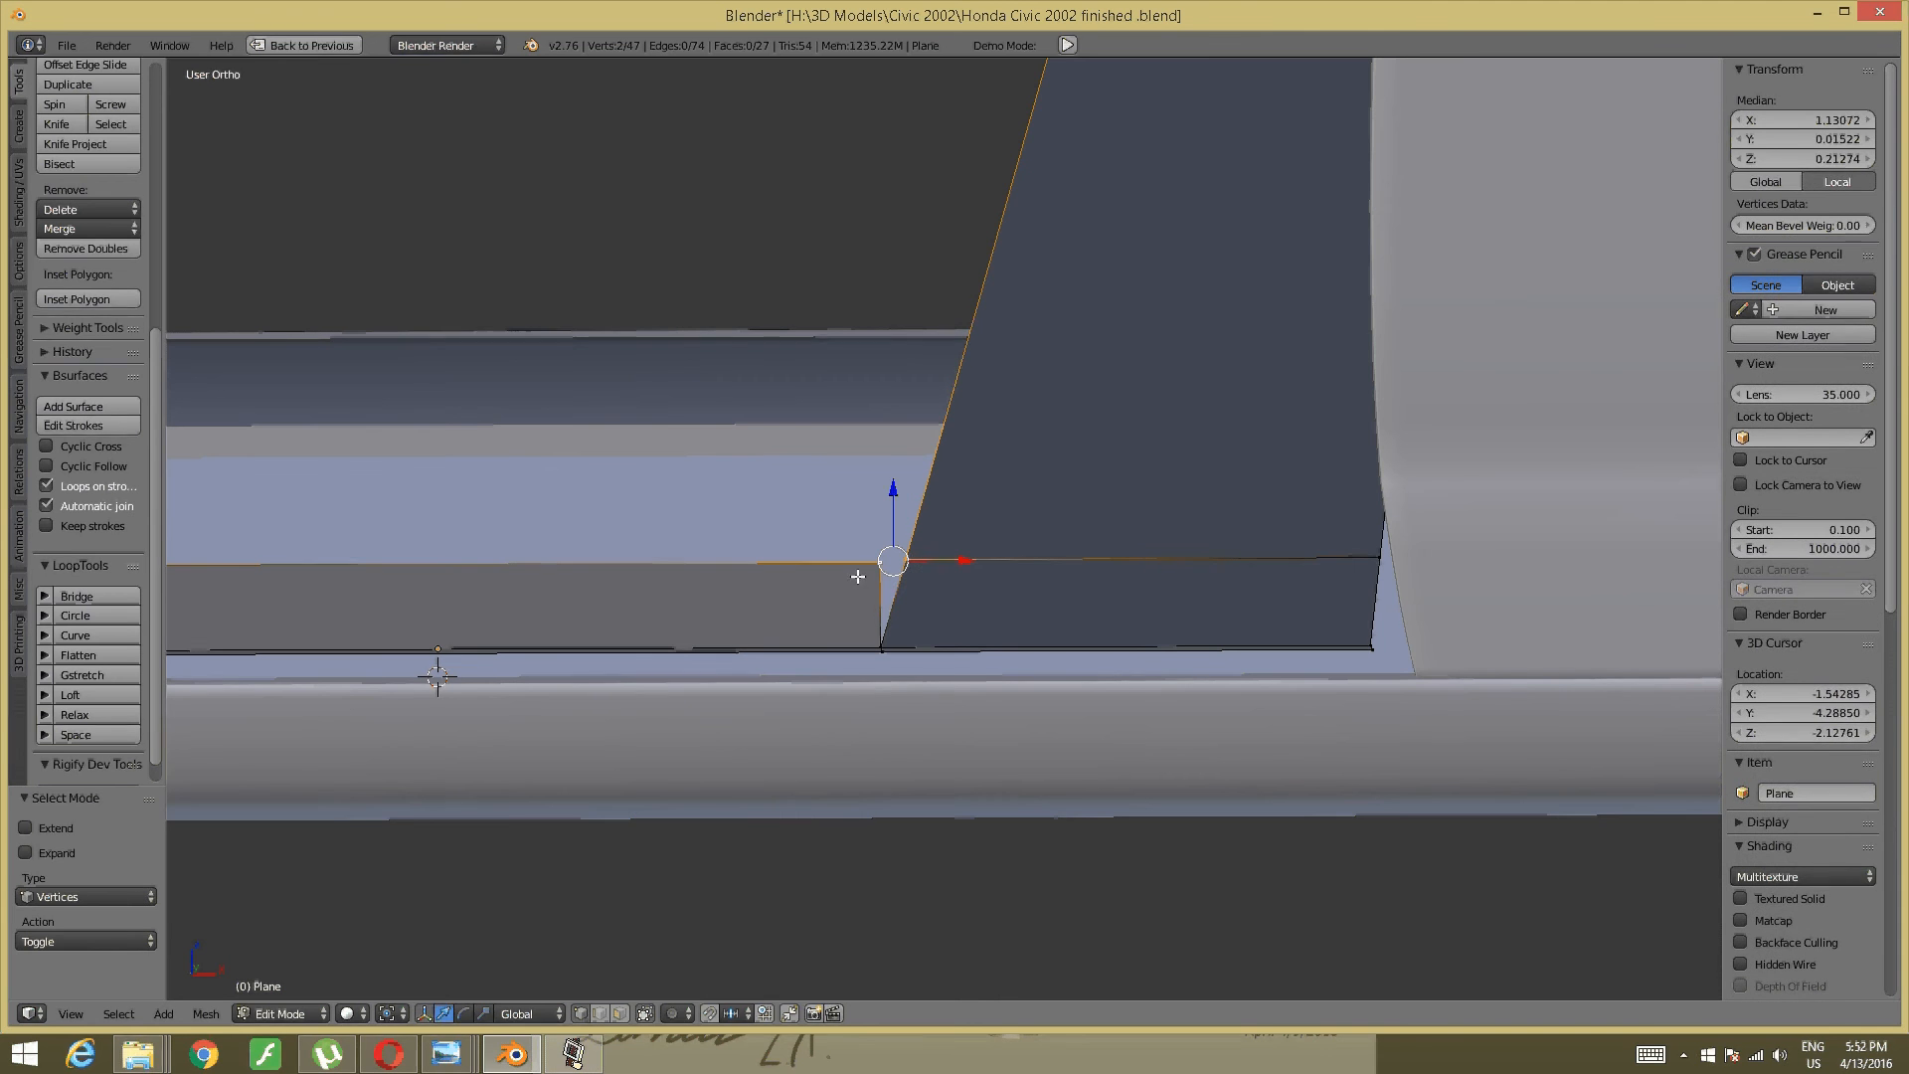
key("alt+m")
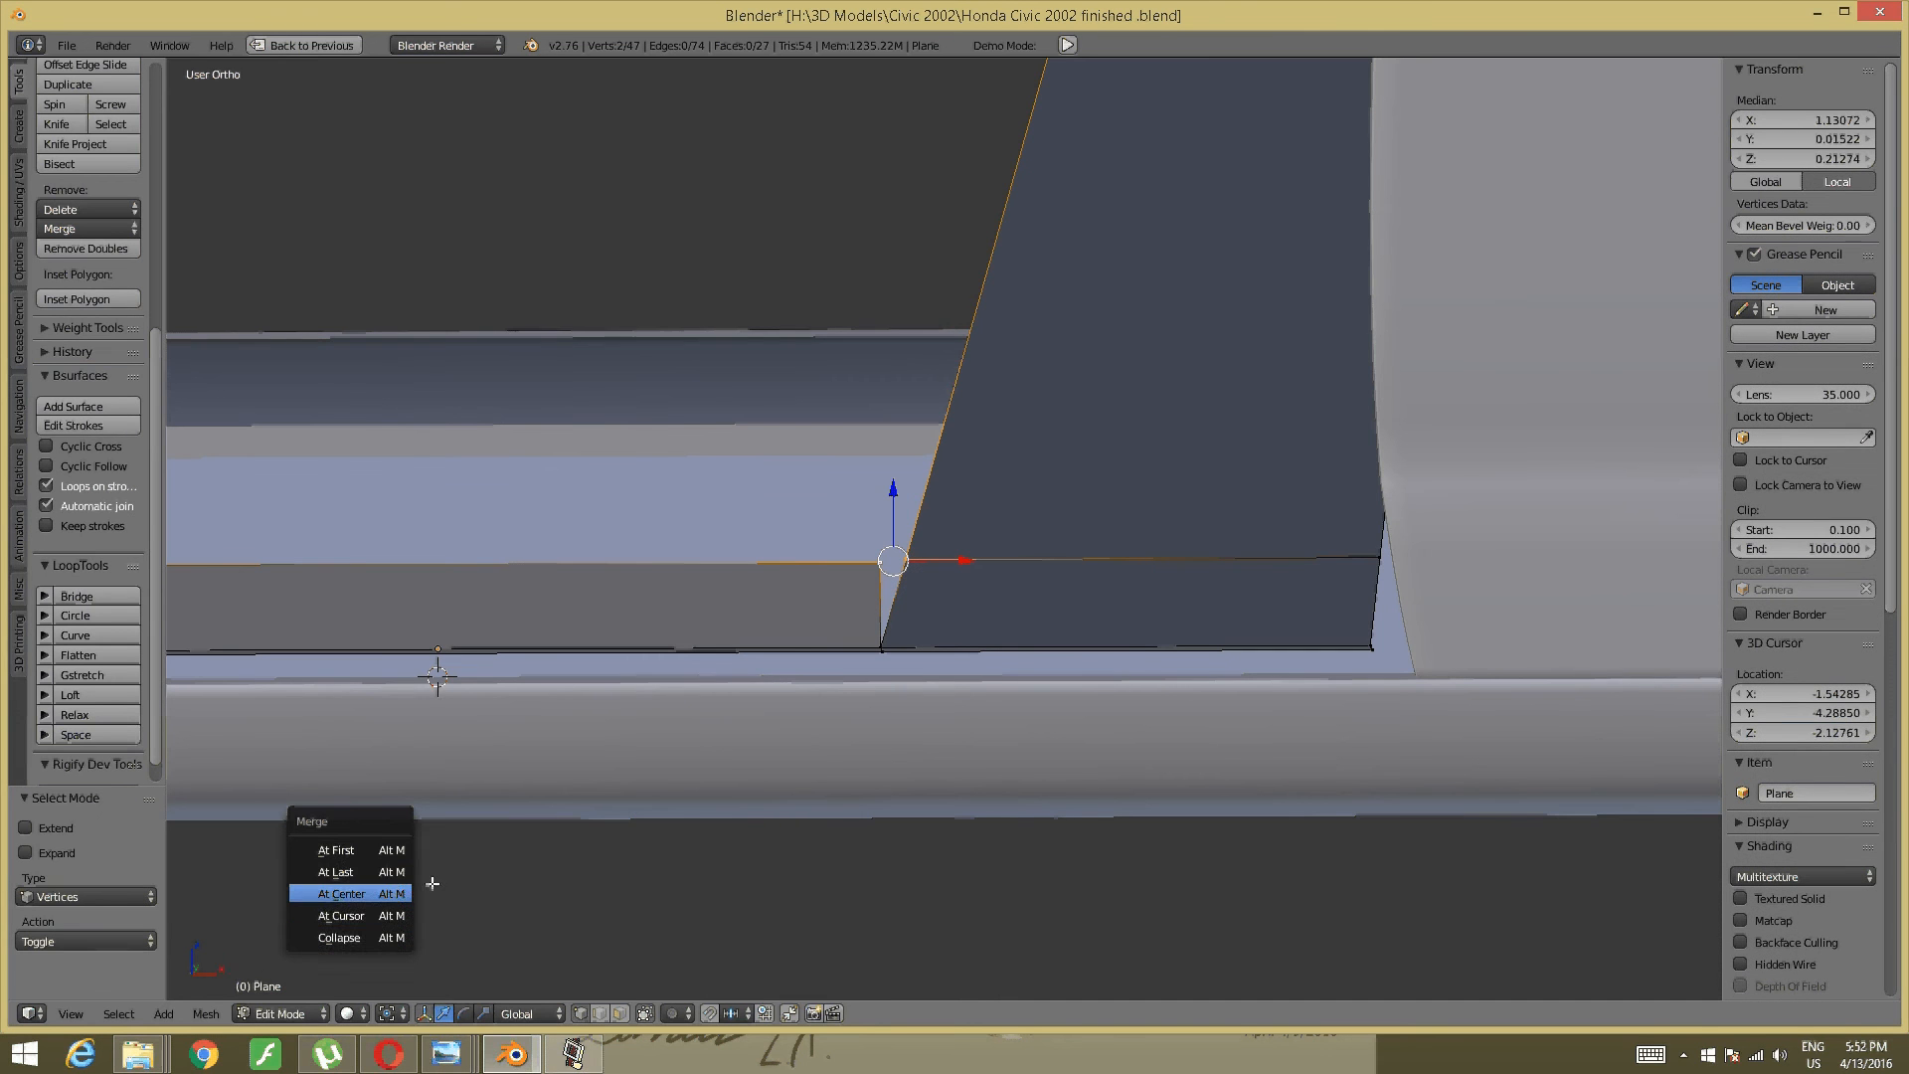
left_click(346, 872)
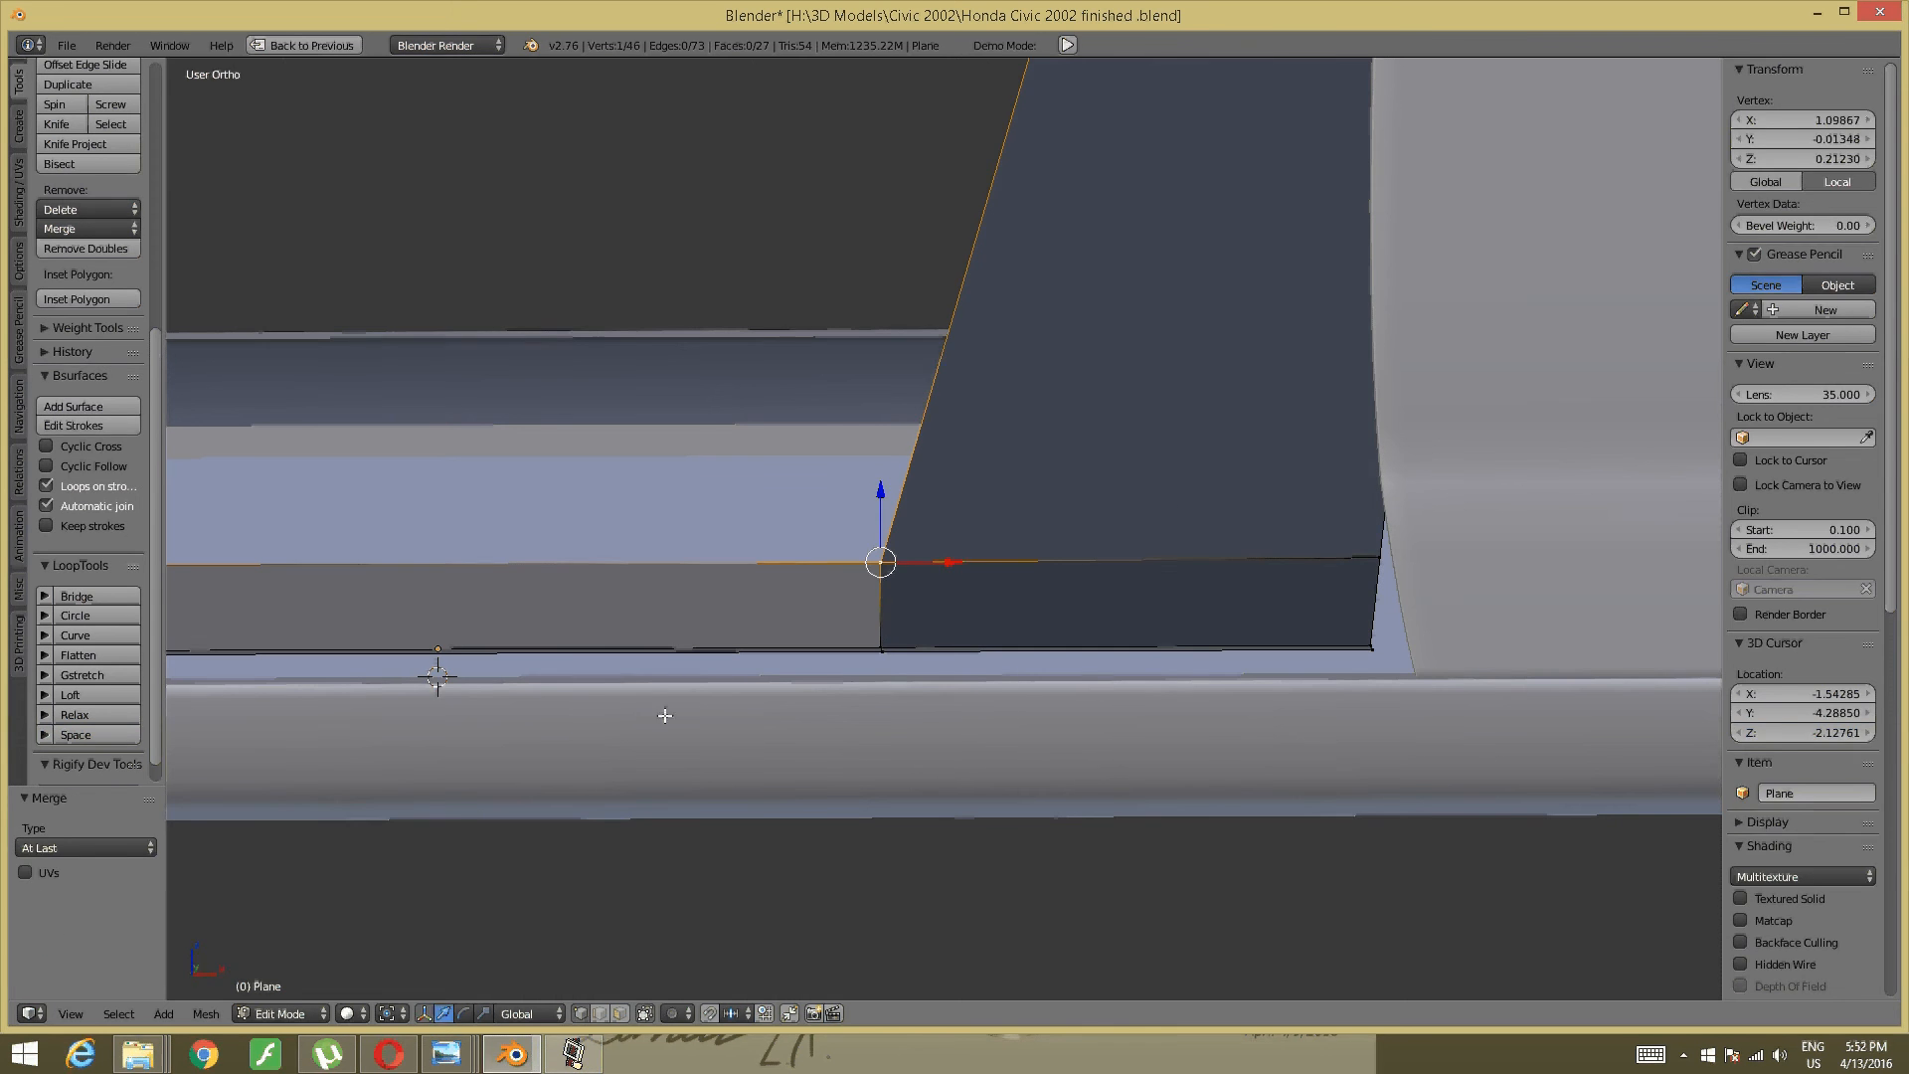
key("a")
- Preview three loop cuts across the full B-pillar
scroll(1321, 477, "down", 5)
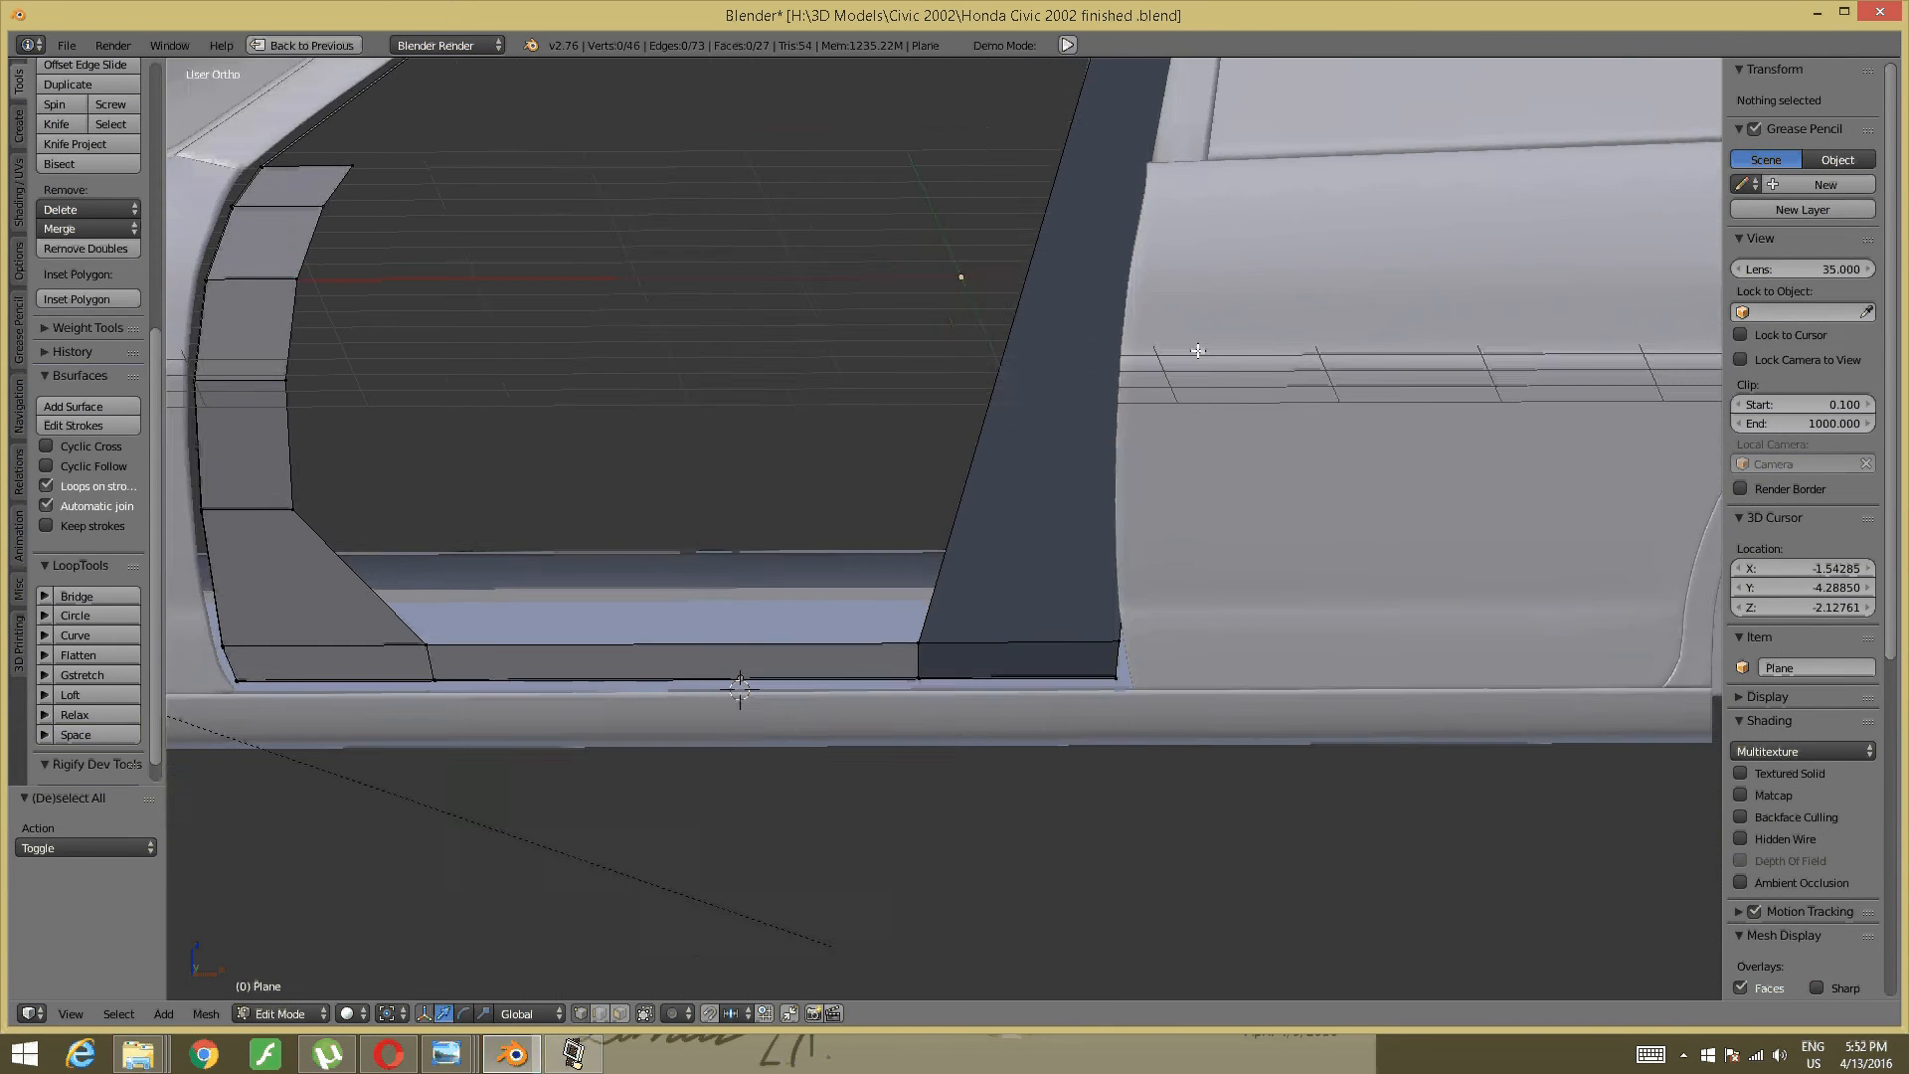
middle_click_drag(1131, 691, 1084, 941, "shift")
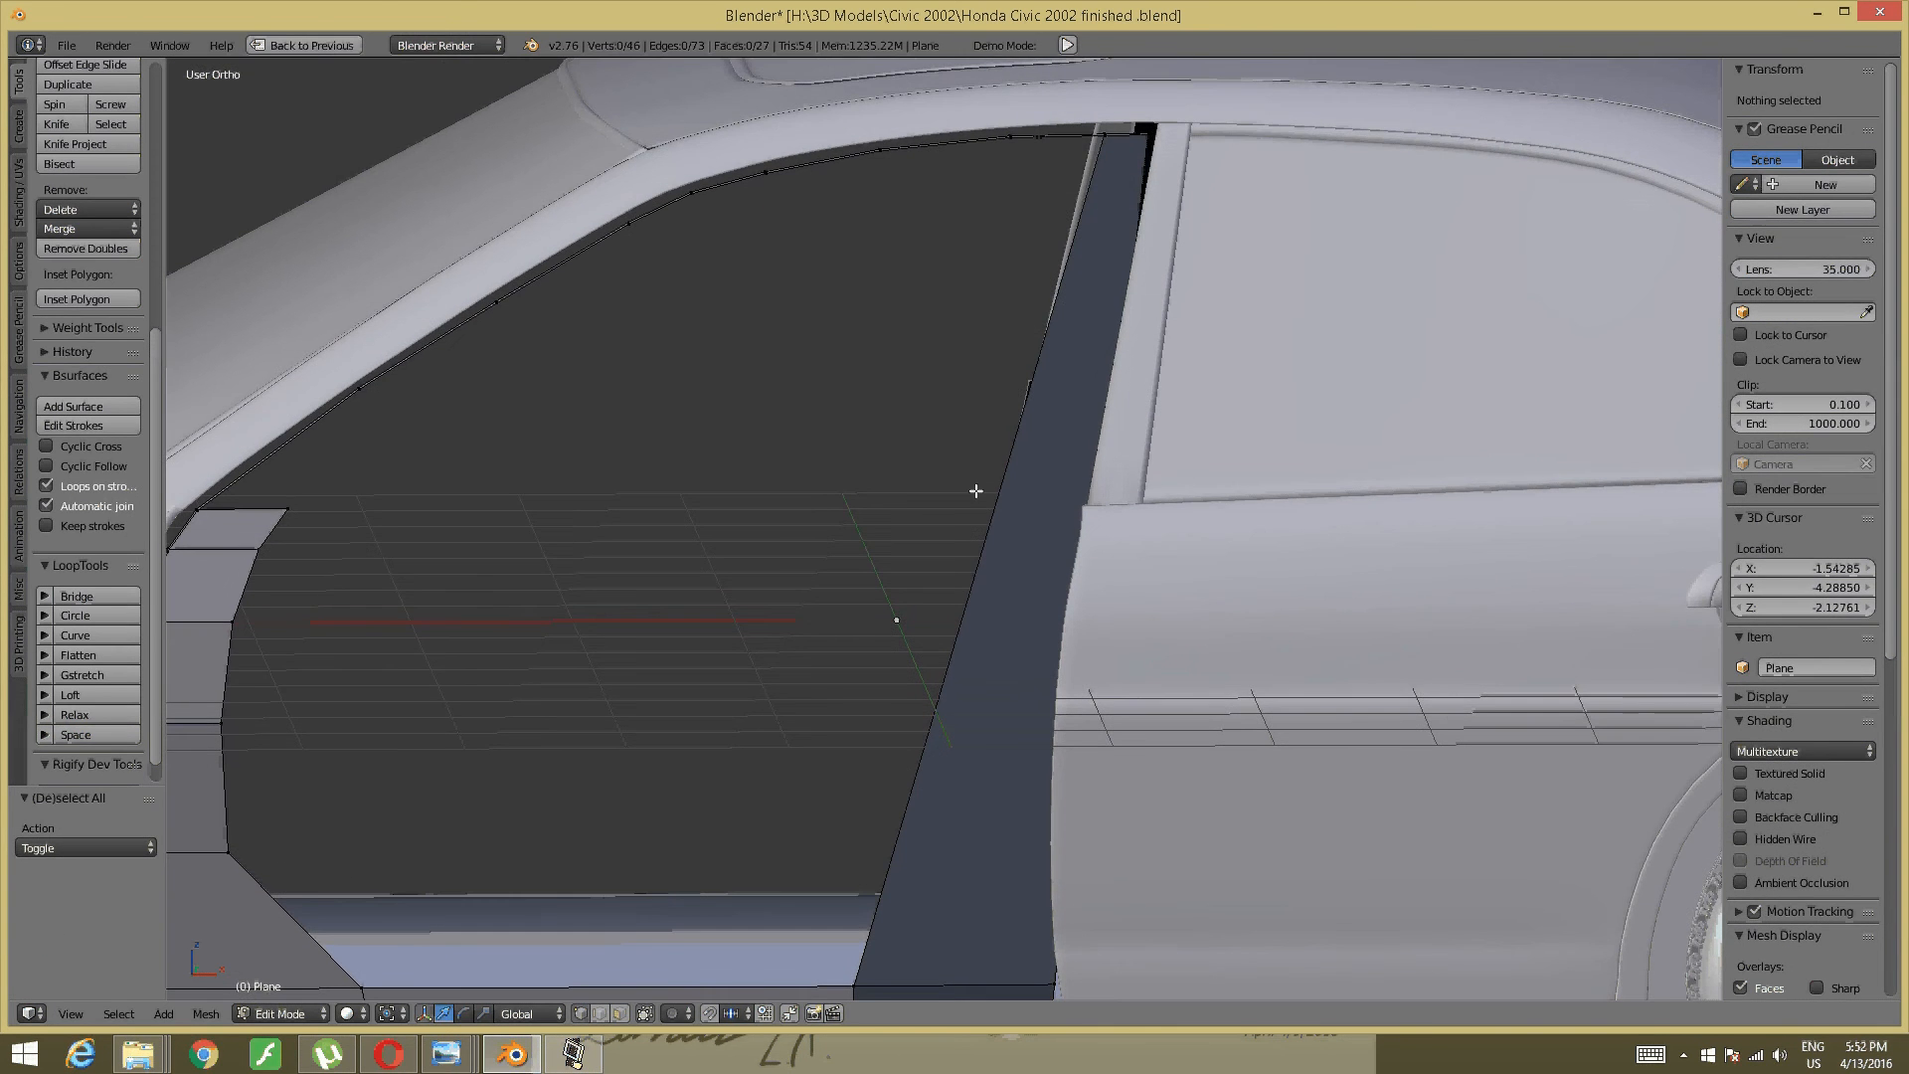
key("ctrl+r")
scroll(1000, 490, "up", 2)
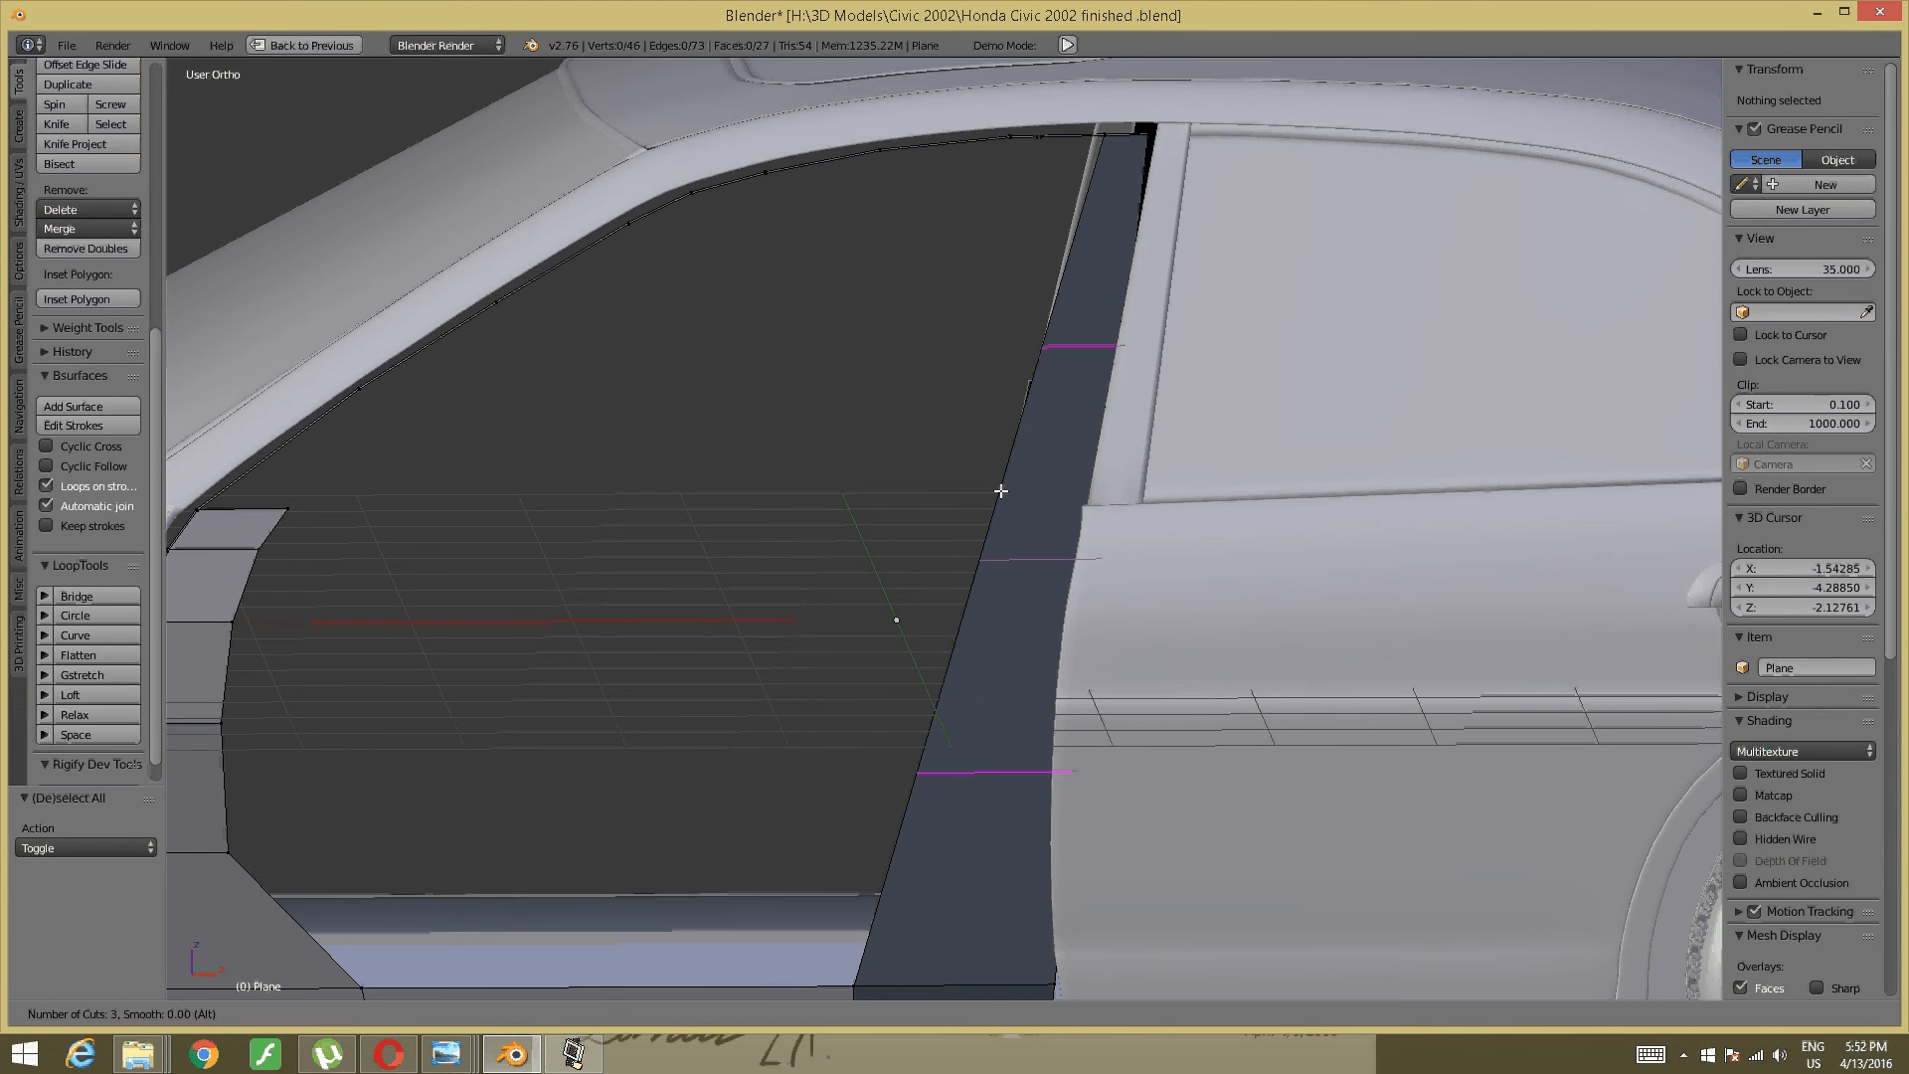
- Add five evenly spaced loop cuts across the B-pillar, then deselect and return to Front view
scroll(1000, 490, "up", 2)
left_click(1001, 490)
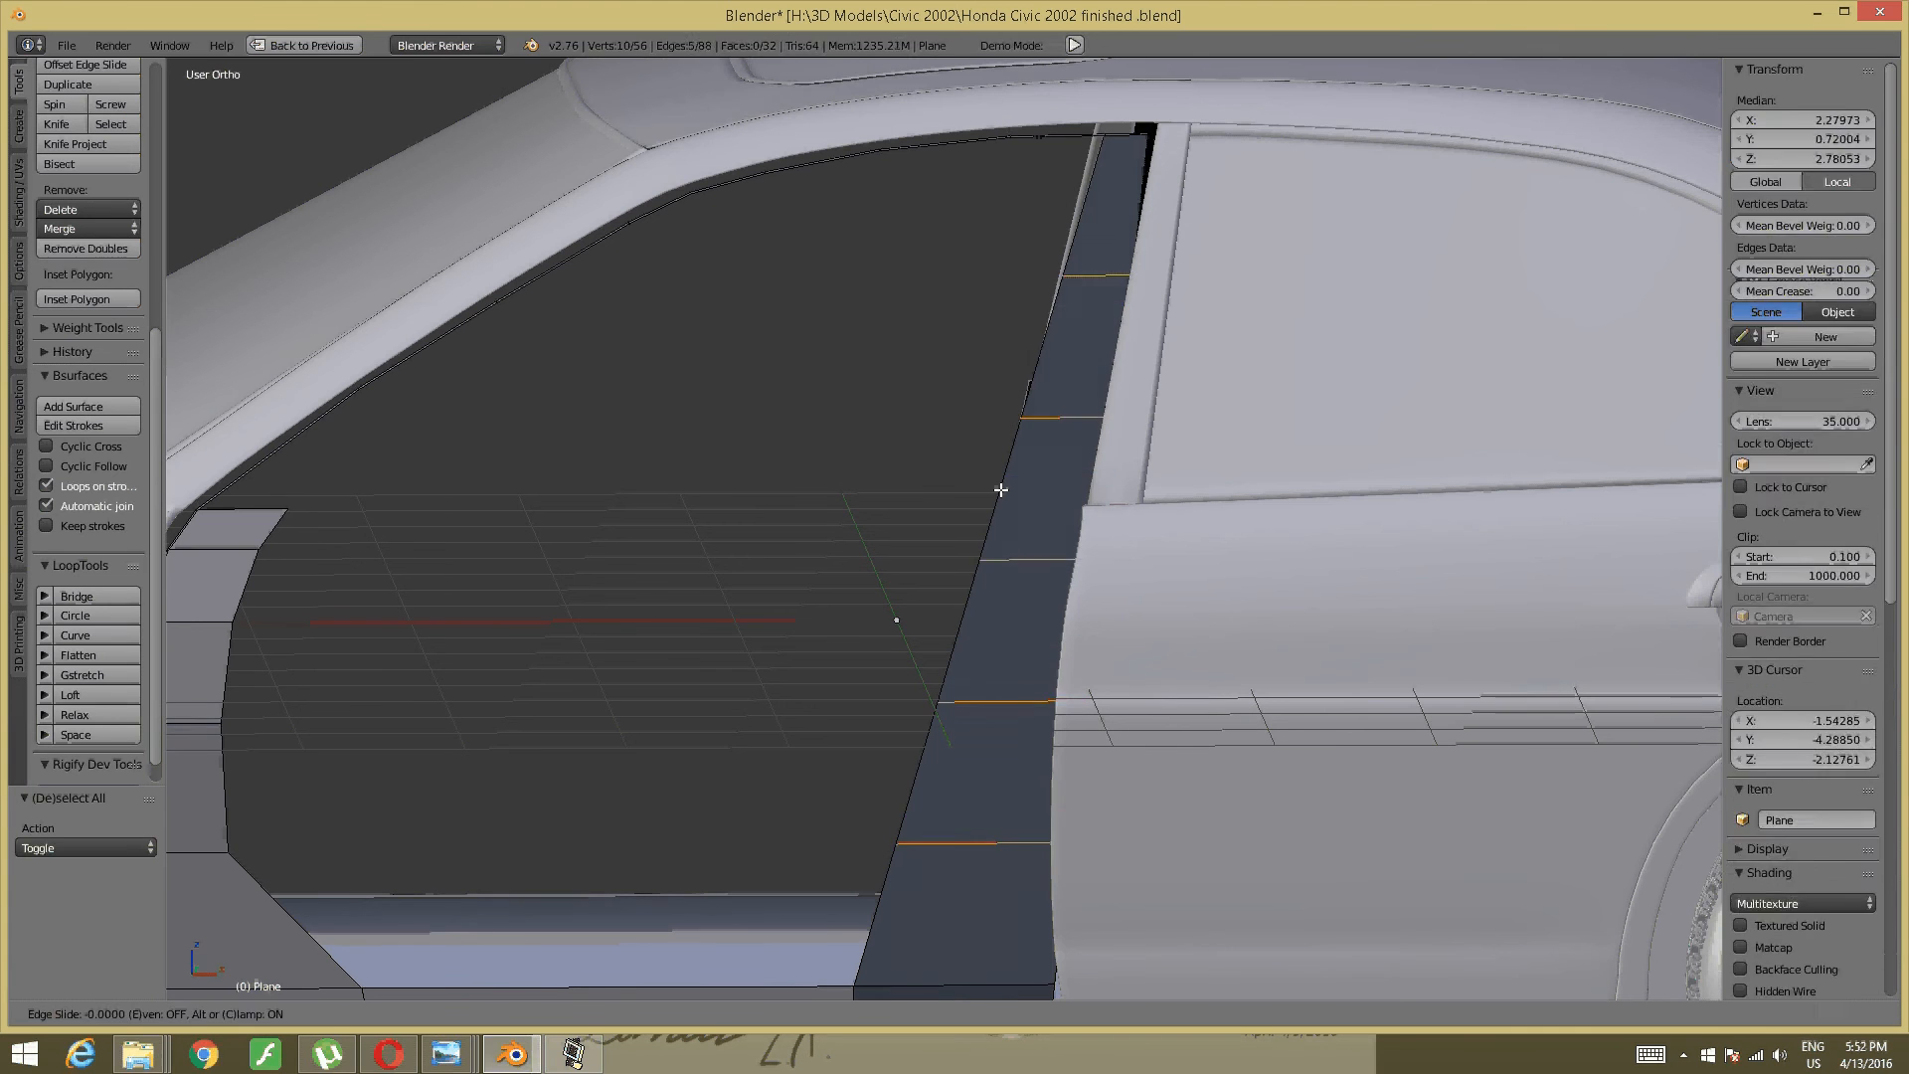
right_click(997, 604)
key("a")
key("KP_1")
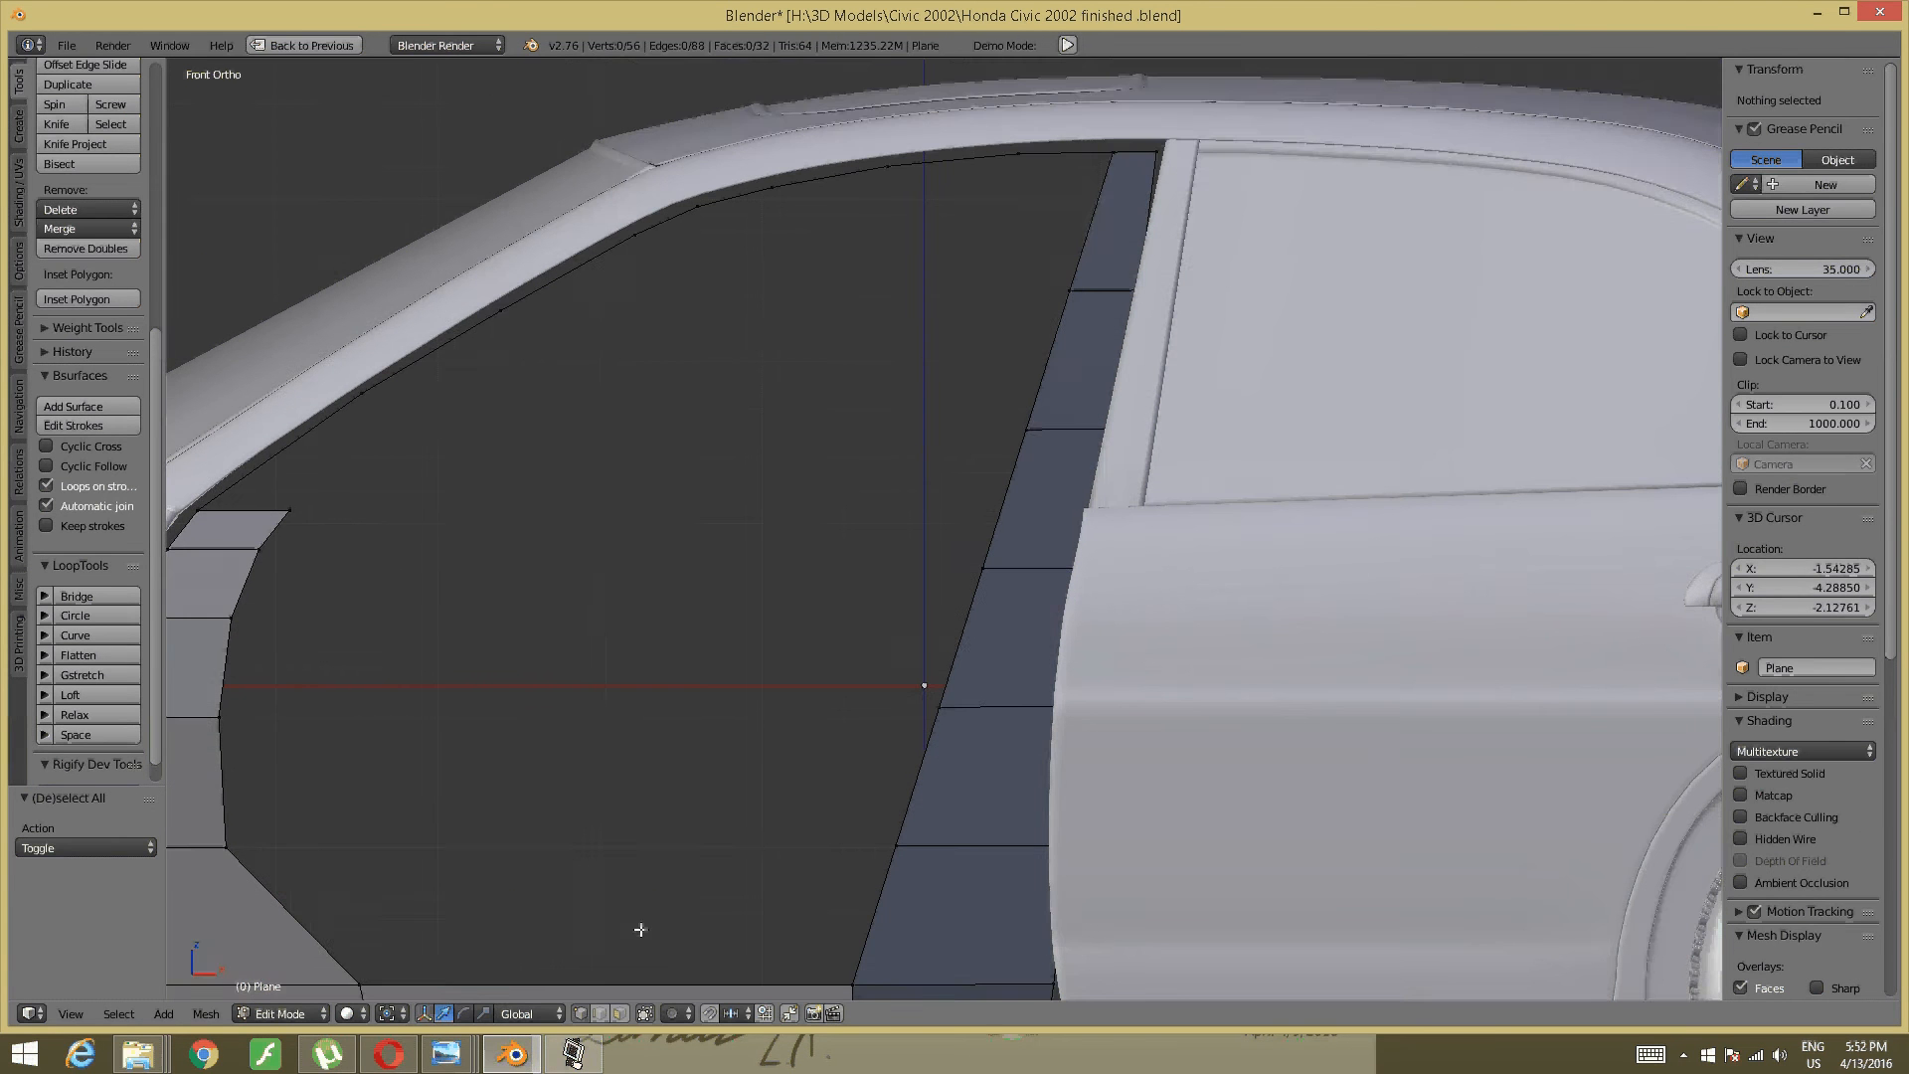
middle_click_drag(924, 809, 897, 650, "shift")
- Slide a vertex on the pillar's left edge along X
right_click(849, 680)
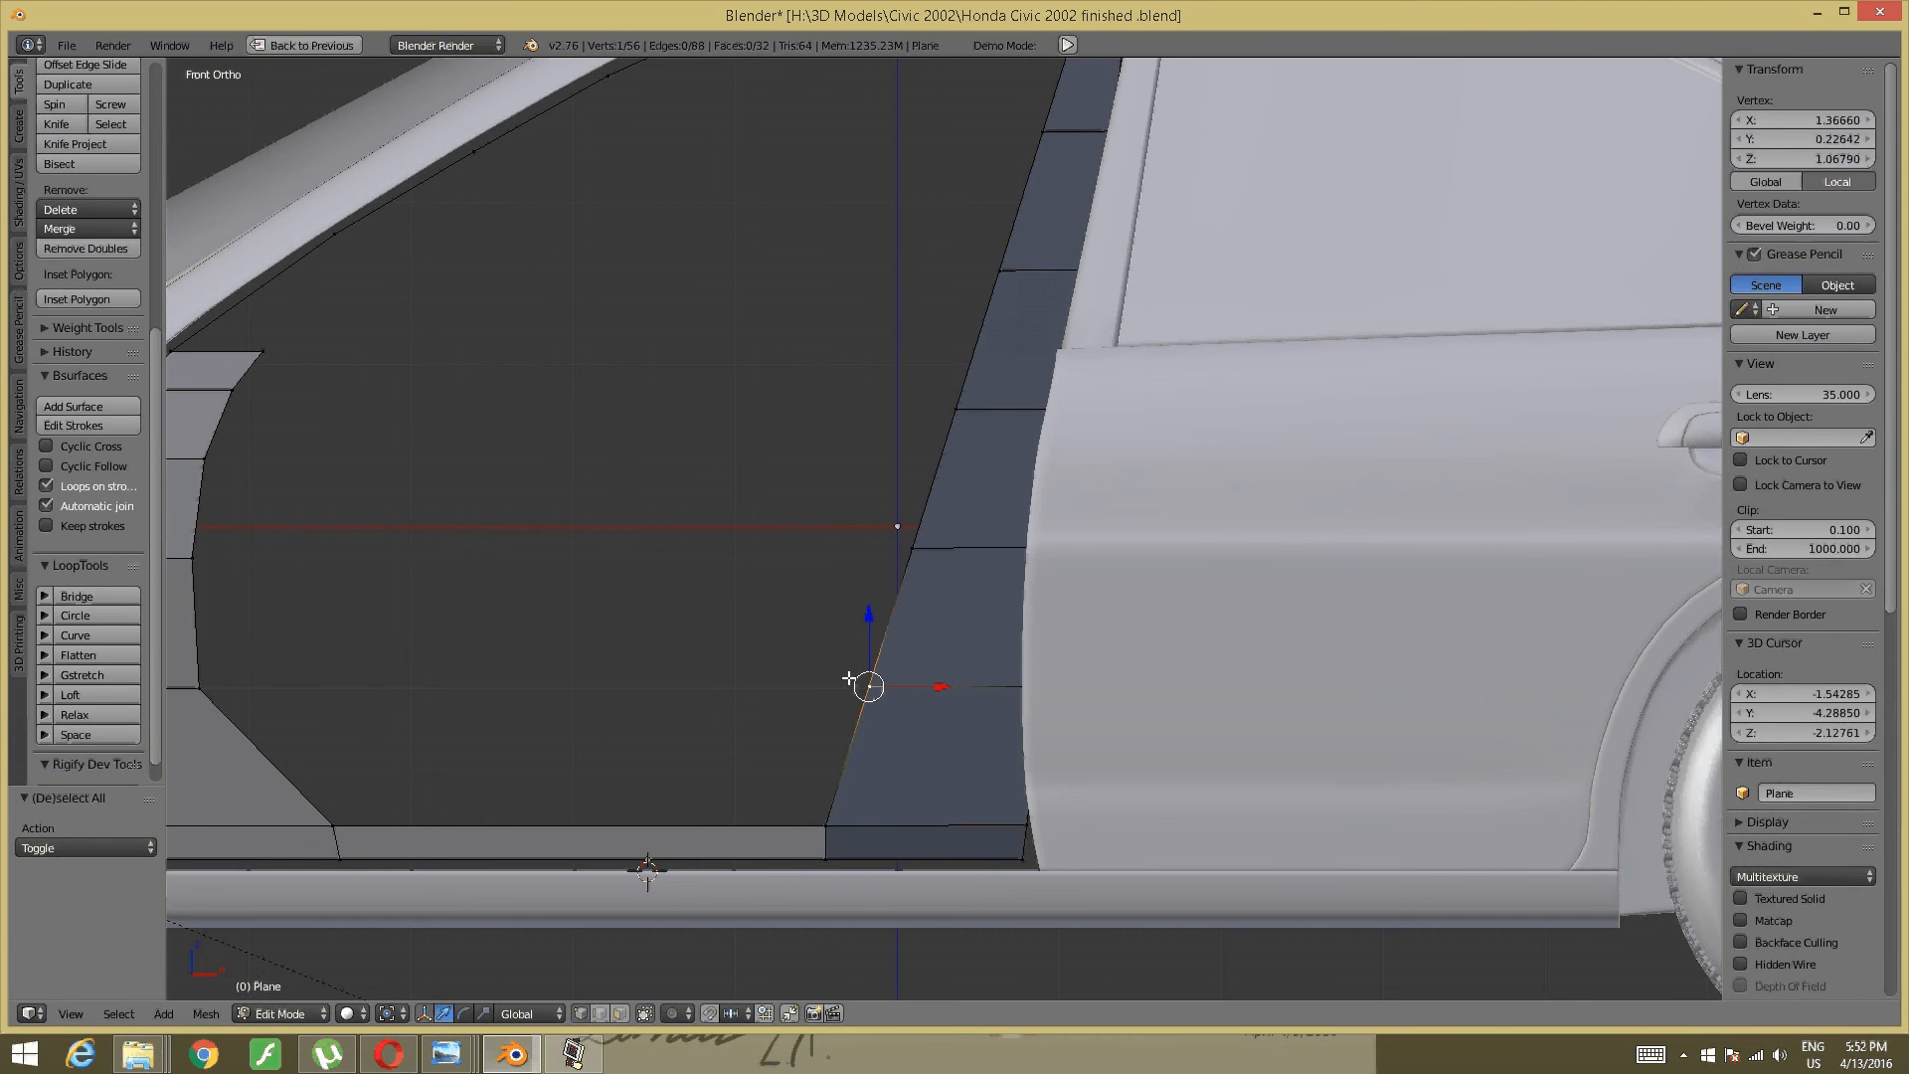
key("g")
left_click(1109, 664)
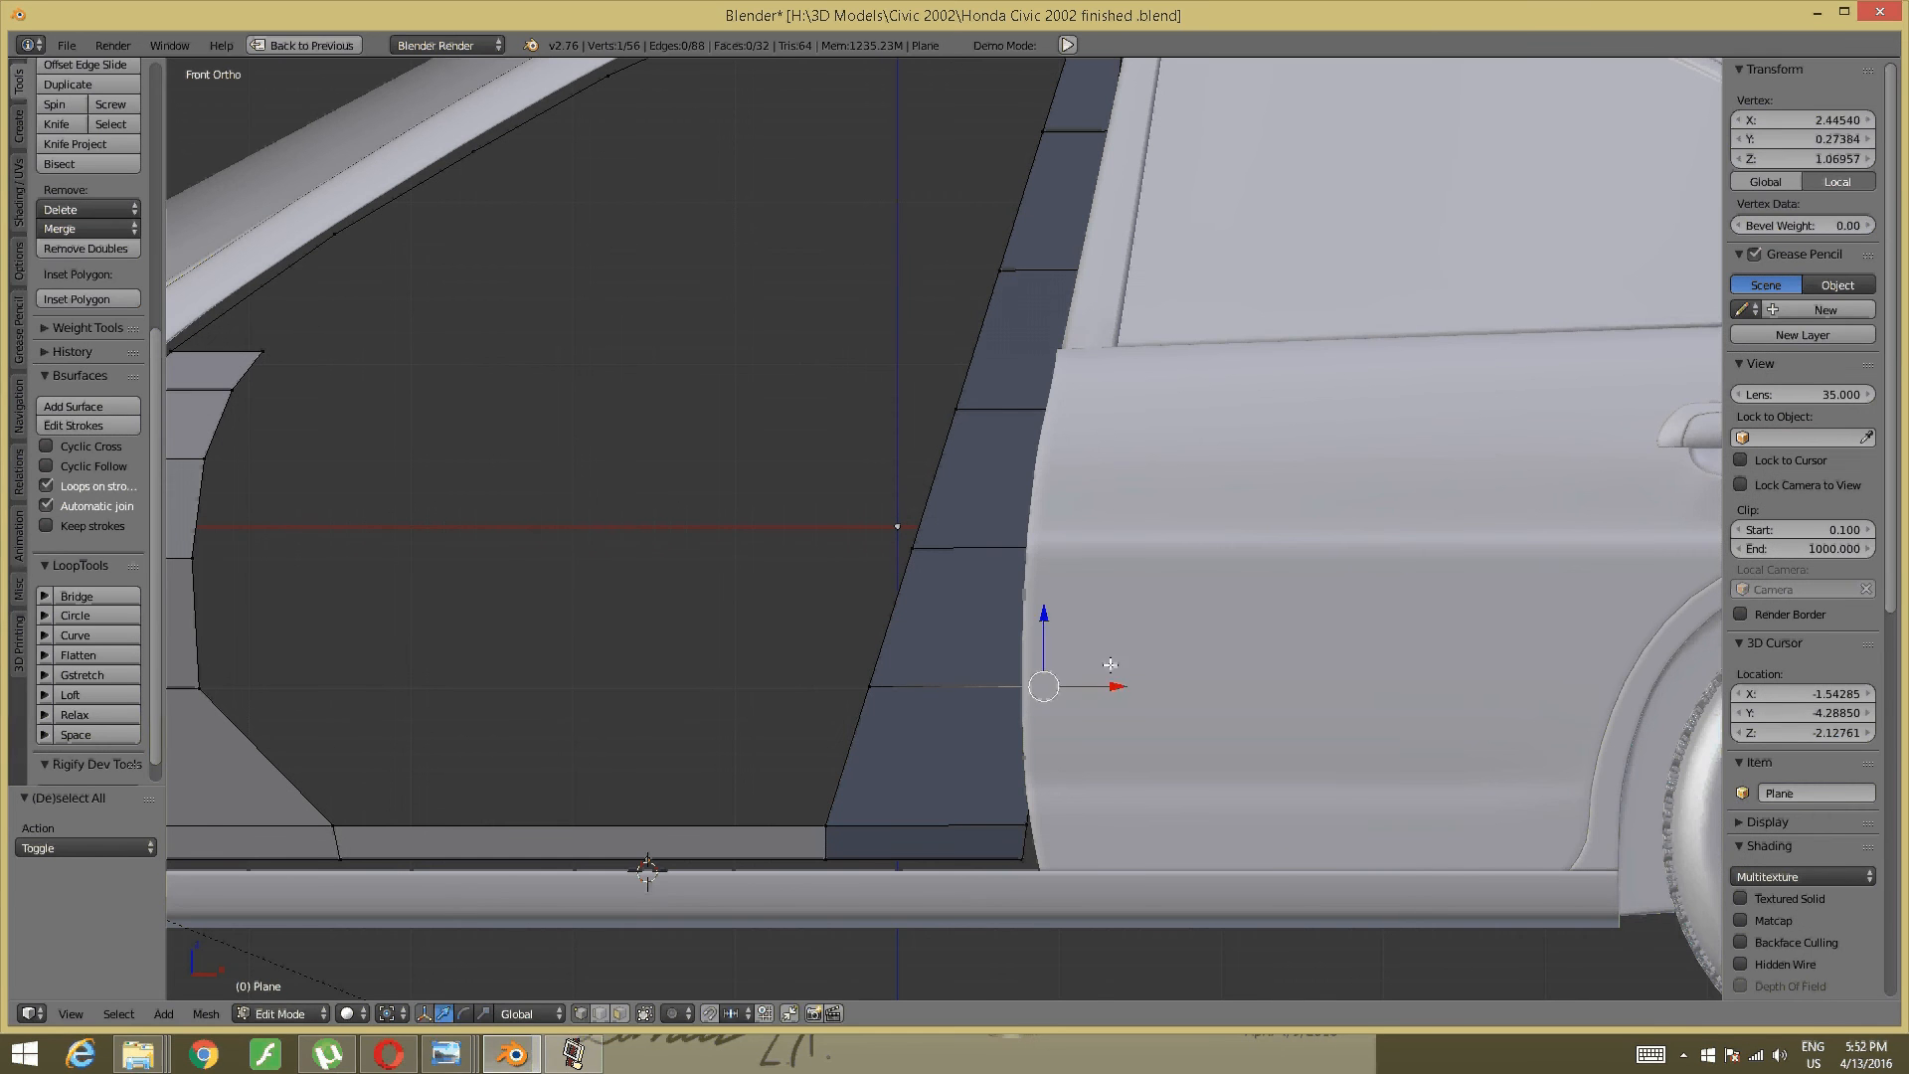
key("g")
key("x")
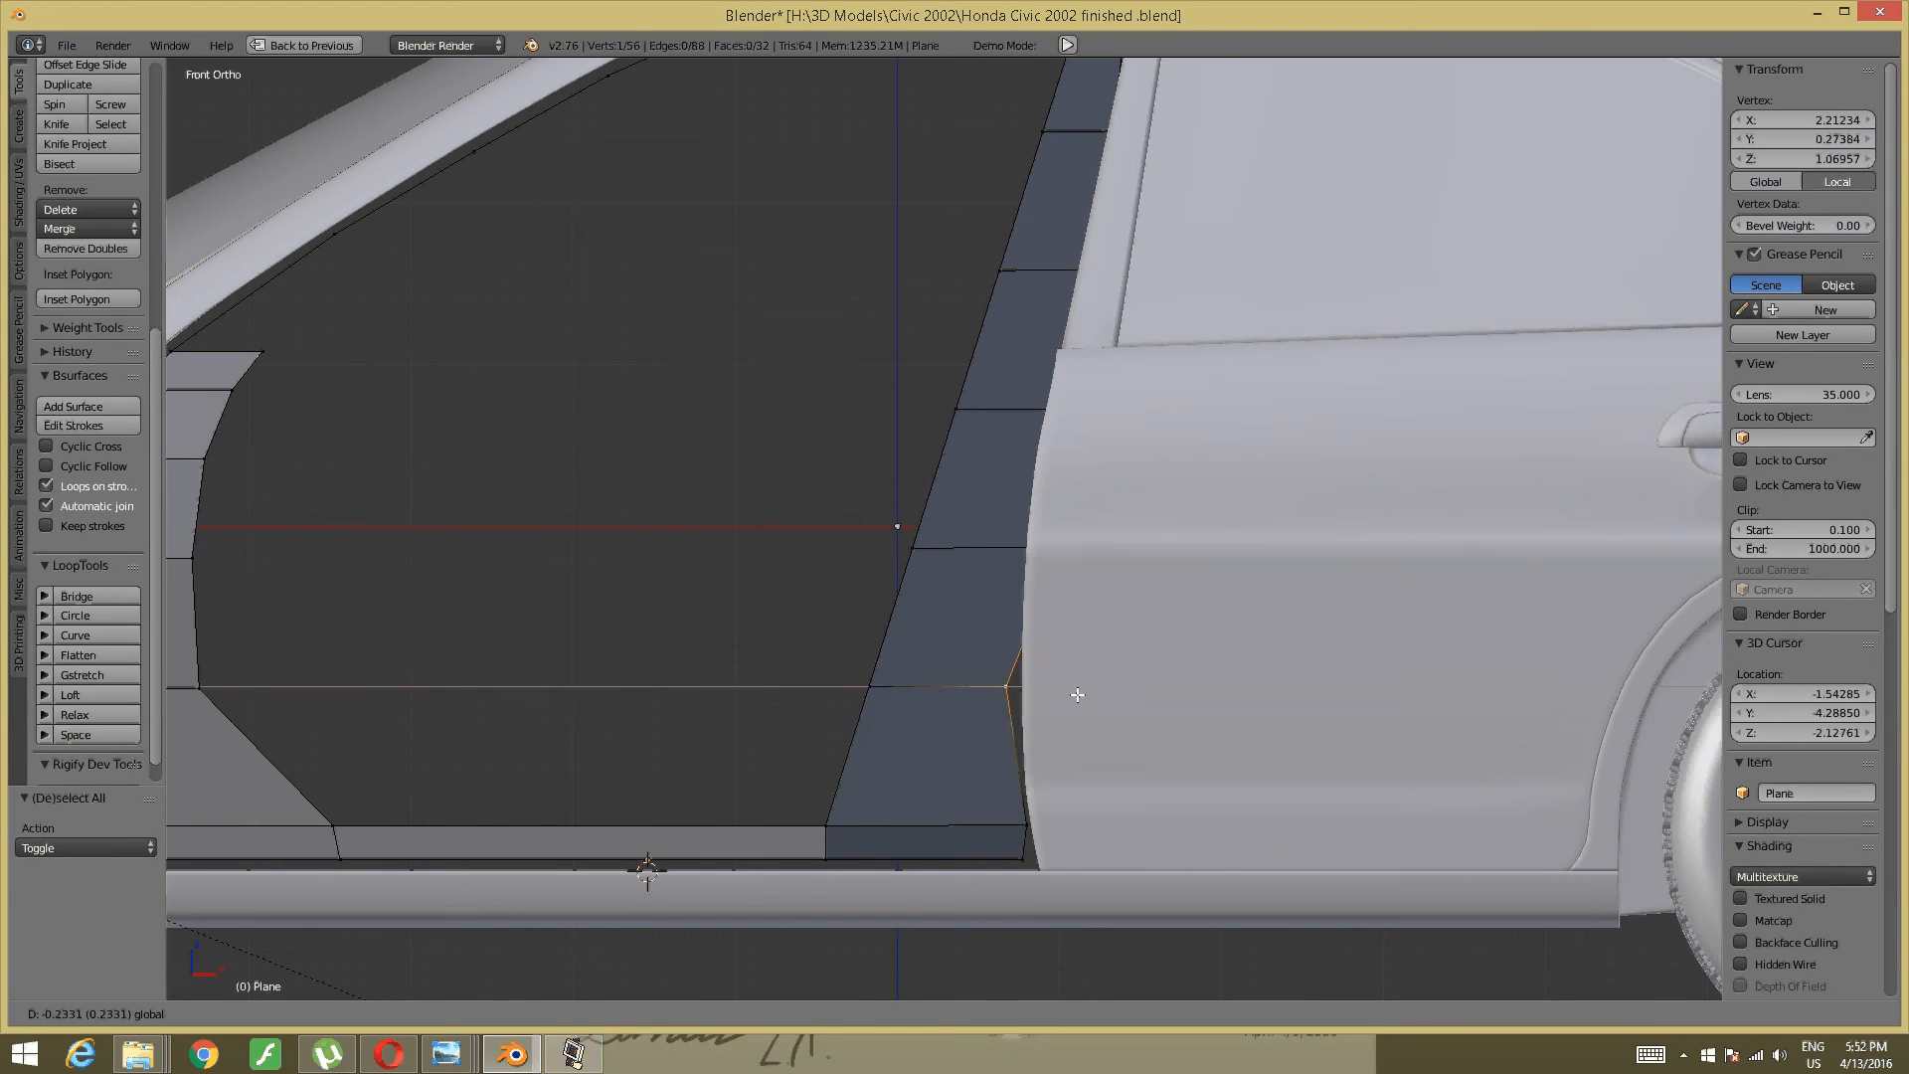
left_click(1078, 691)
- Move the lower-right pillar vertex left along X onto the door edge
right_click(1020, 833)
scroll(1026, 832, "up", 2)
middle_click_drag(1027, 831, 997, 634, "shift")
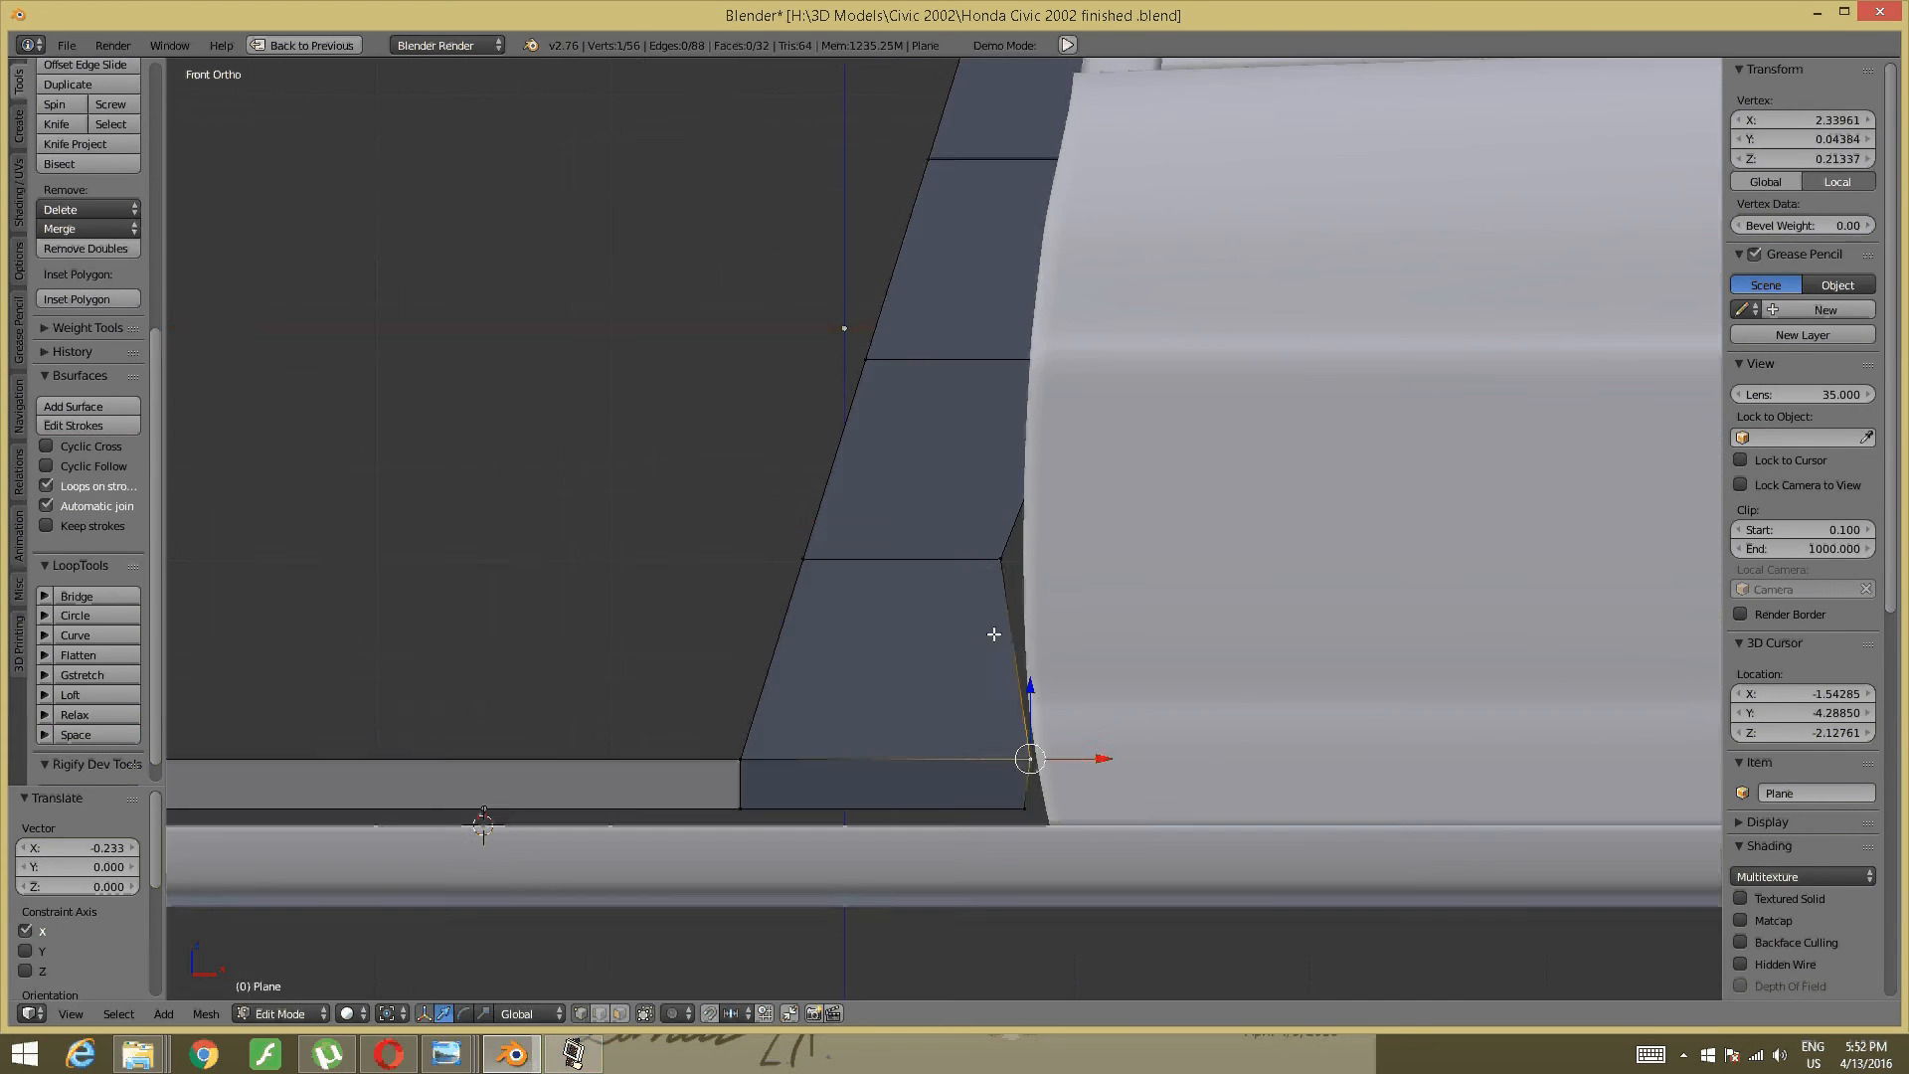
left_click_drag(1101, 762, 1092, 763)
- Nudge the next two pillar vertices up the strip along X onto the door edge
right_click(1000, 558)
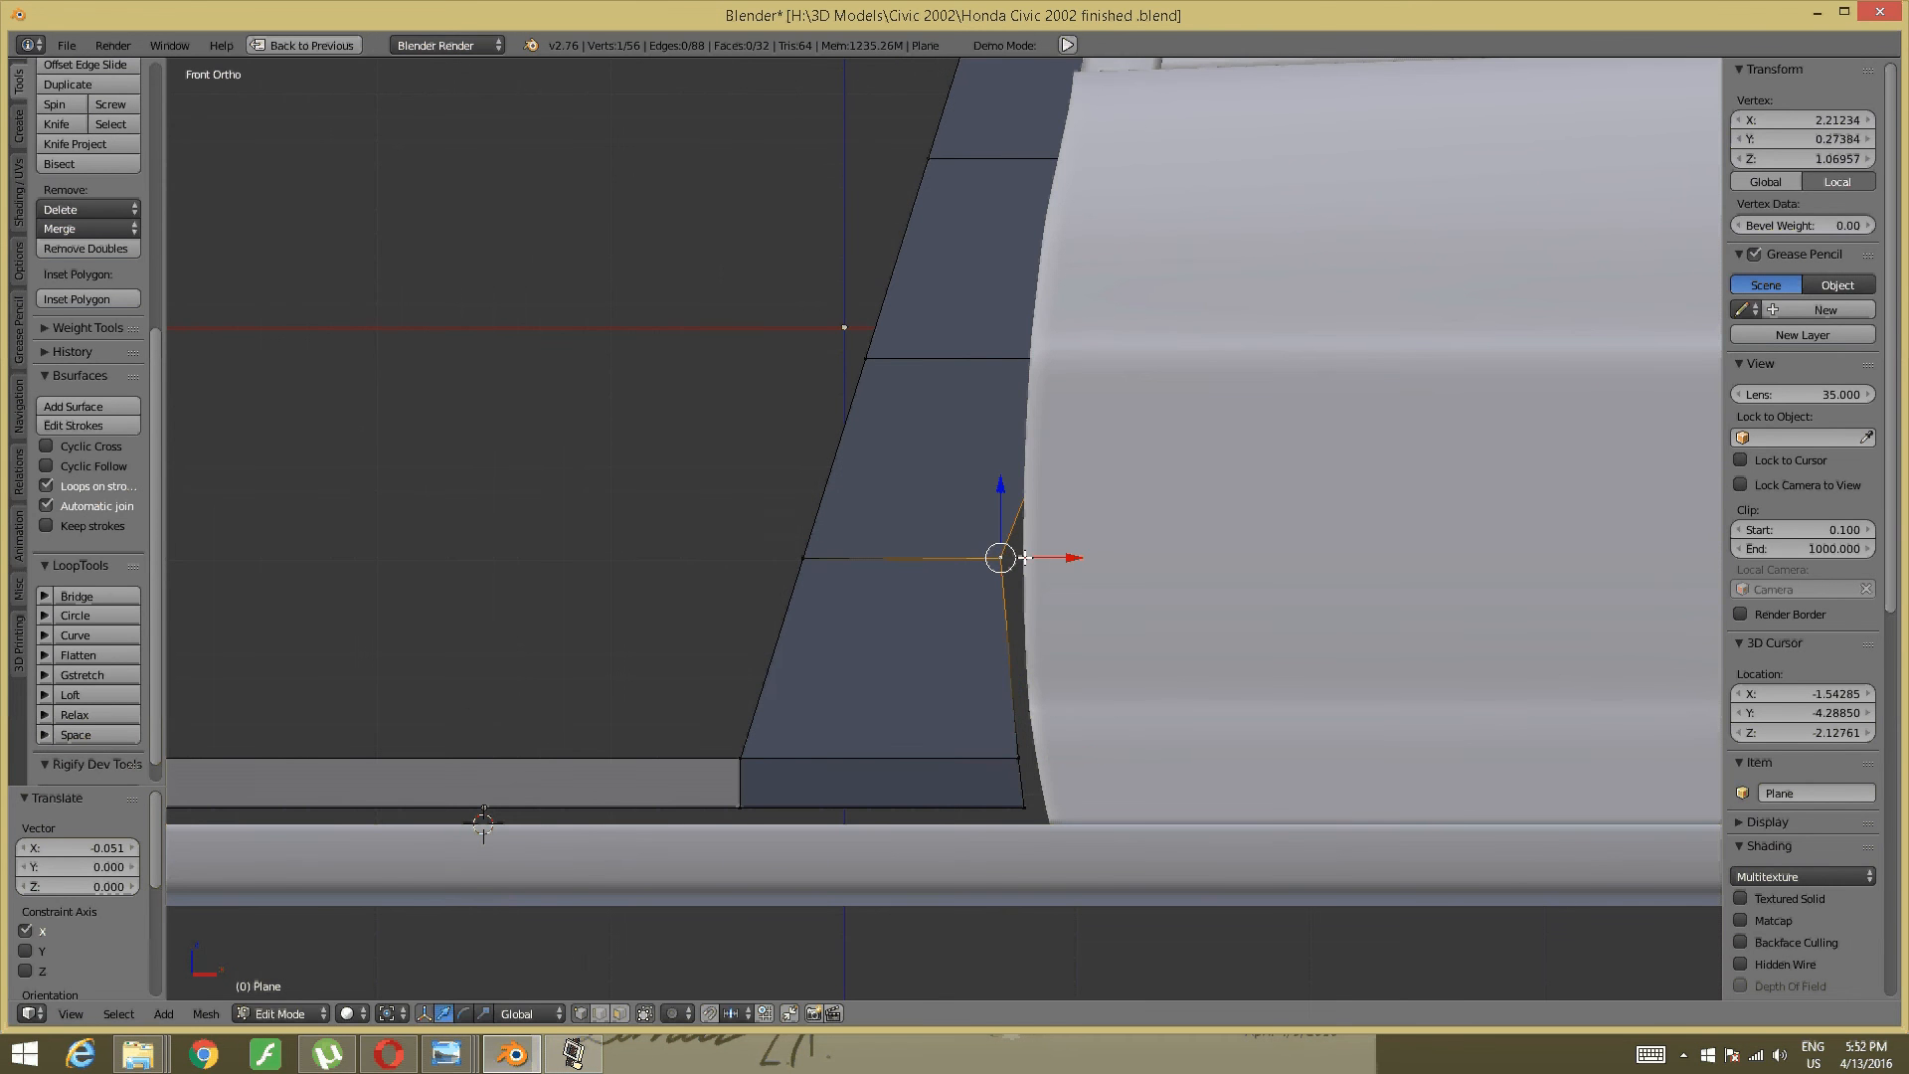
left_click_drag(1024, 558, 1038, 554)
middle_click_drag(1071, 410, 1071, 568, "shift")
right_click(1124, 491)
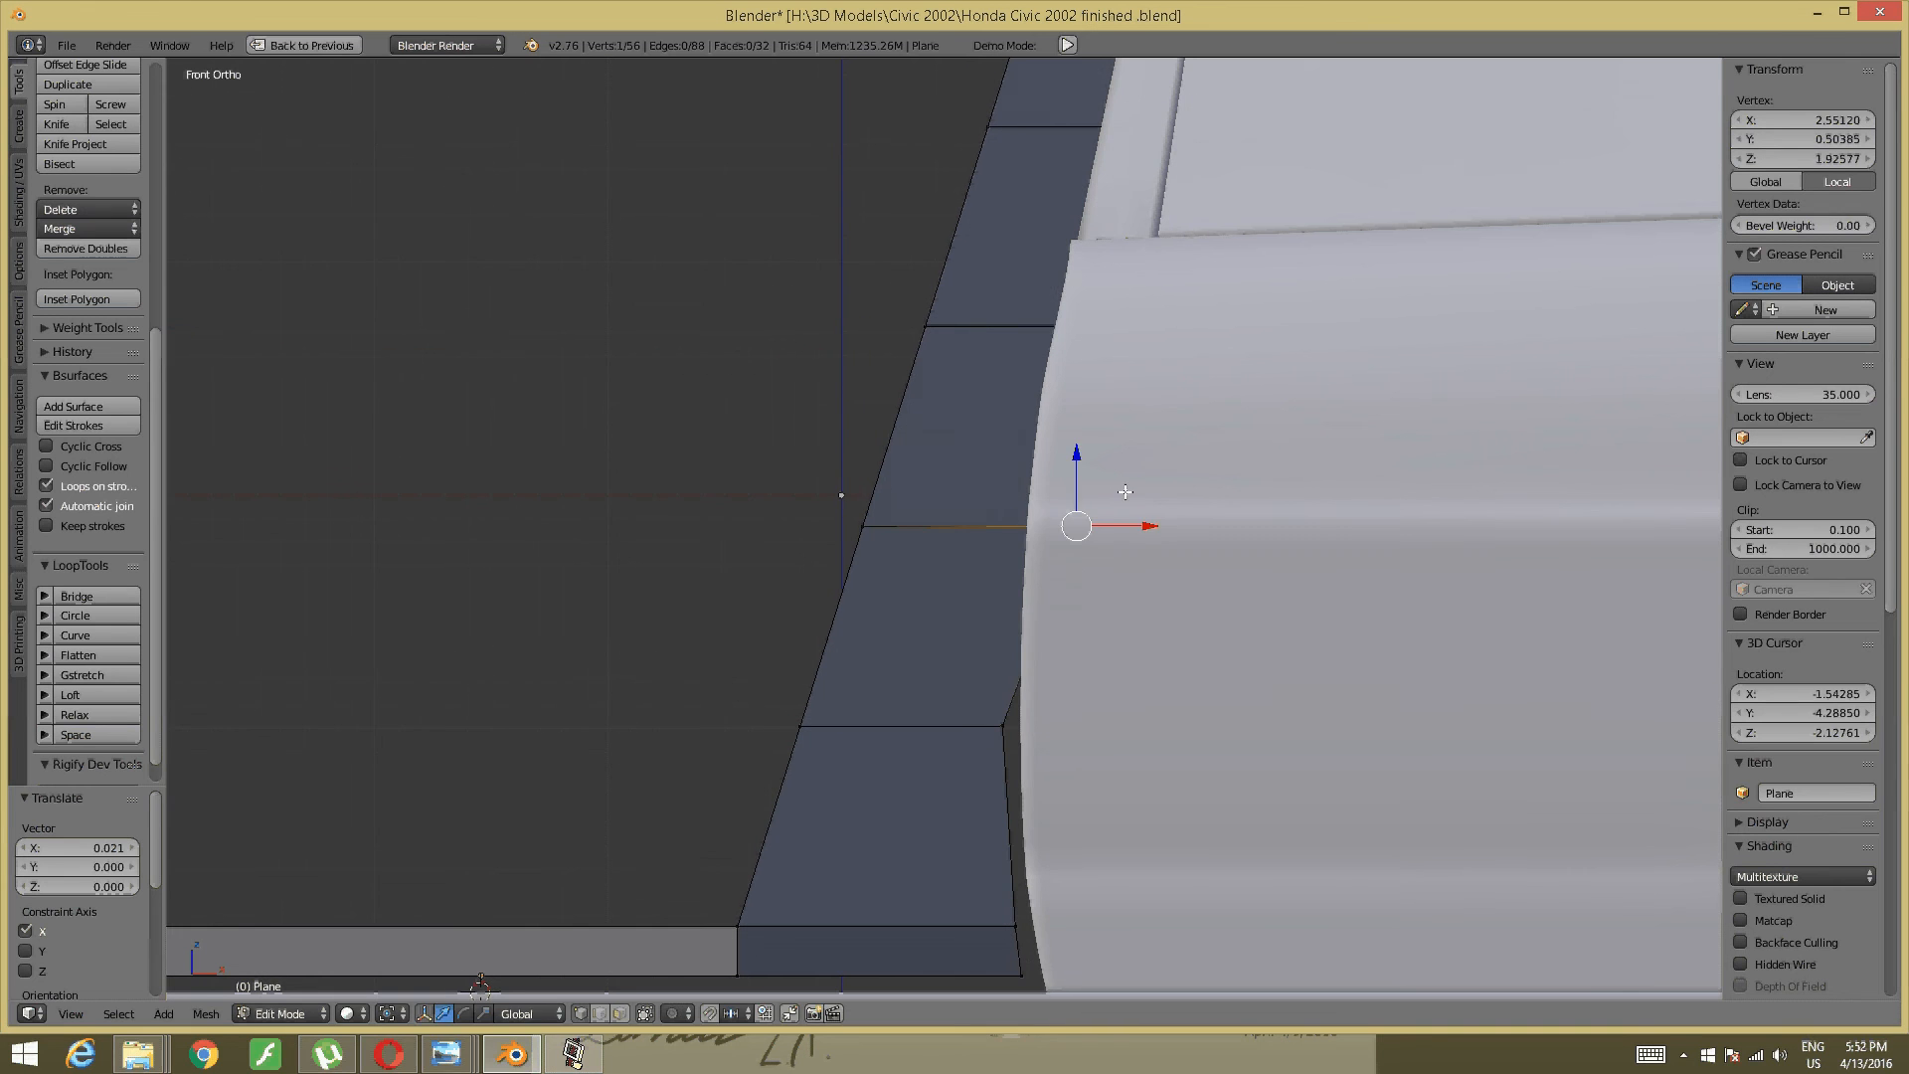
left_click_drag(1150, 517, 1086, 518)
middle_click_drag(1085, 518, 981, 723, "shift")
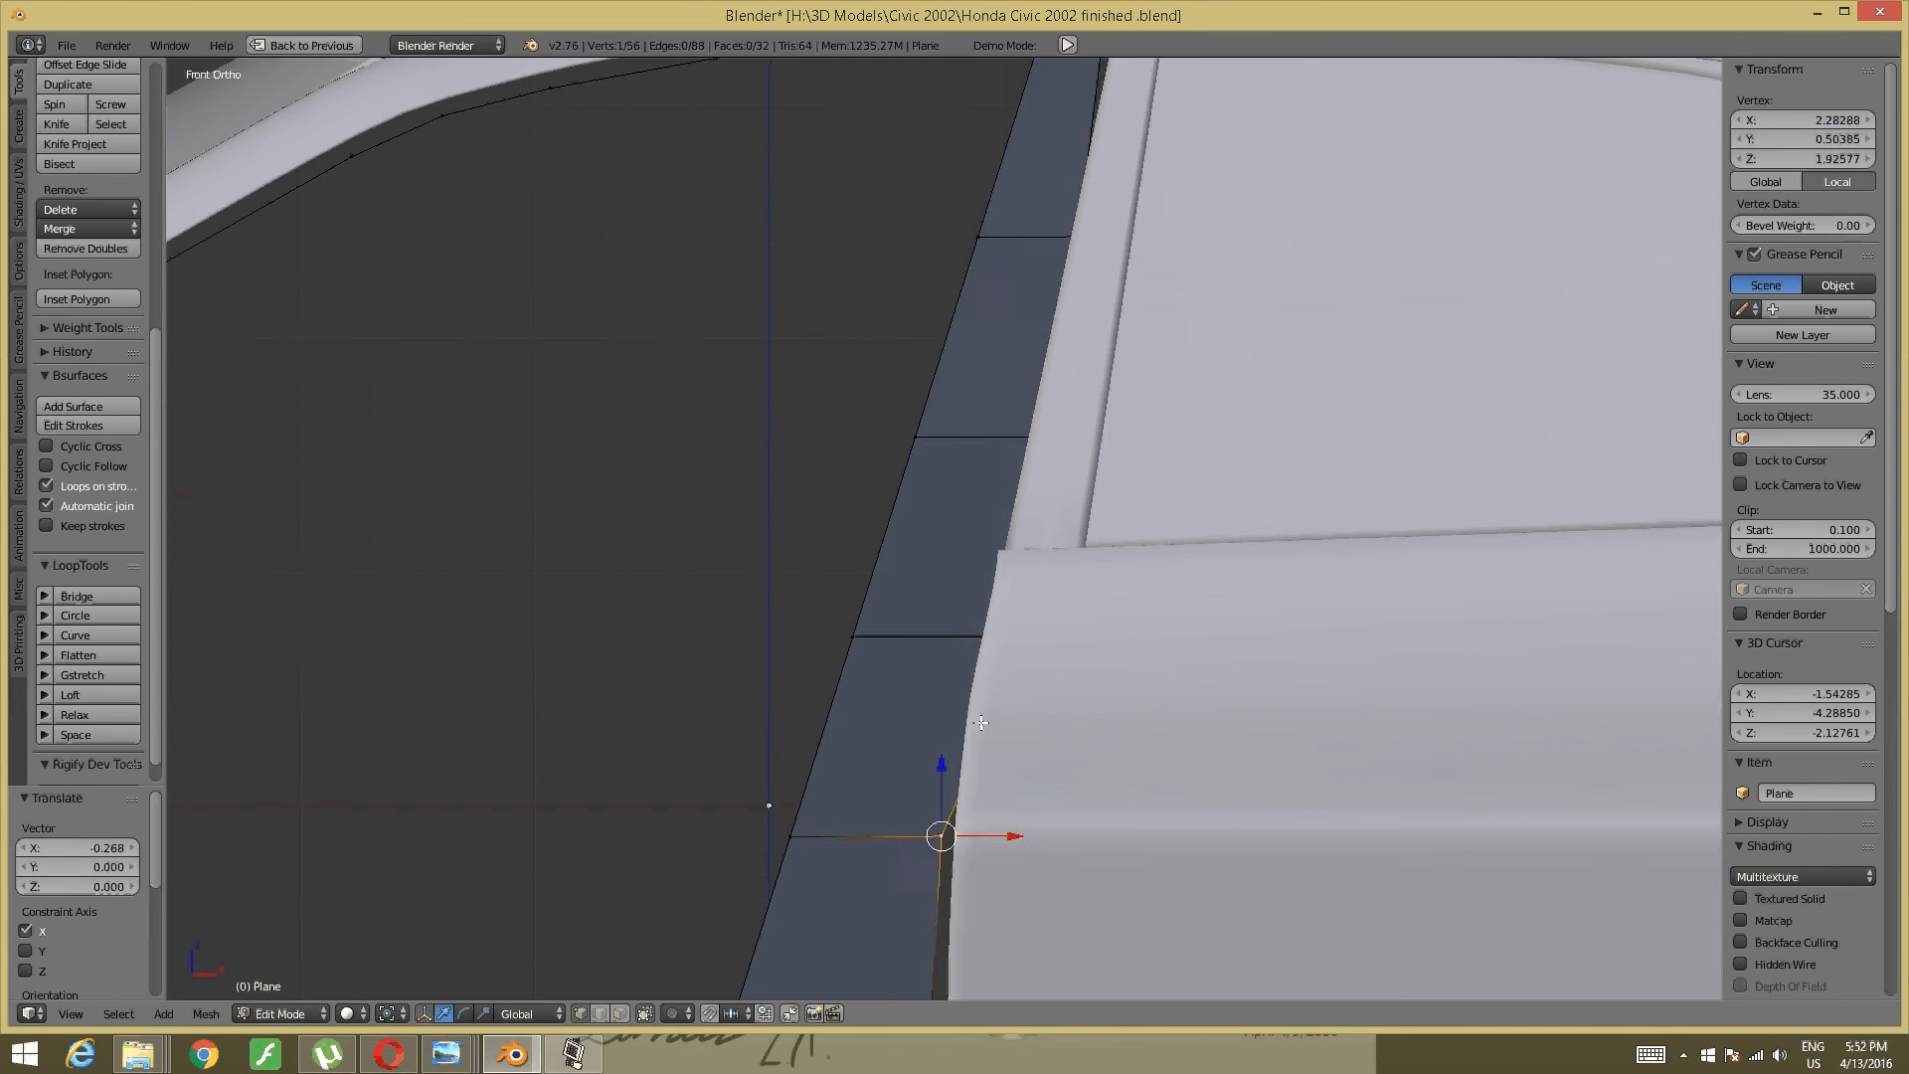
- Undo the bad vertex moves and return to Front view
right_click(1032, 614)
key("ctrl+z")
key("ctrl+z")
key("ctrl+z")
key("ctrl+z")
key("ctrl+z")
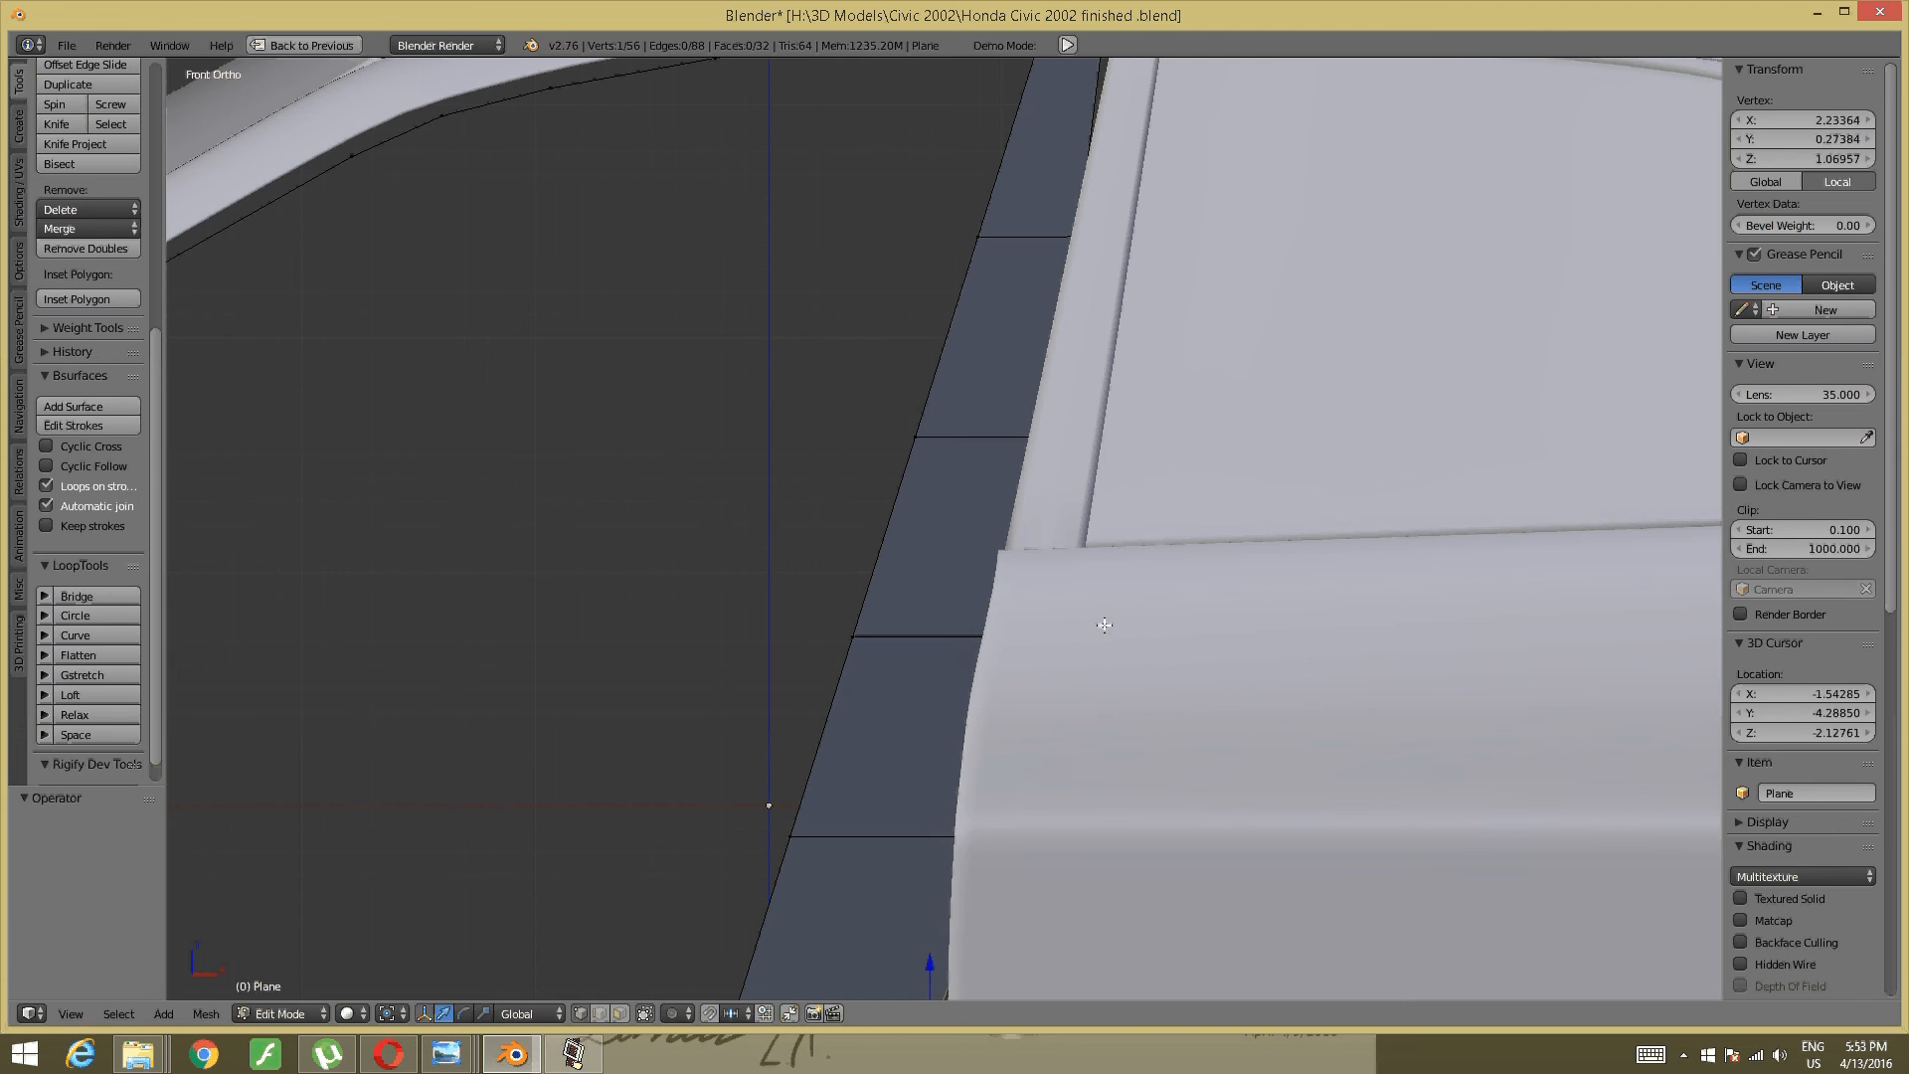
middle_click_drag(965, 850, 835, 809)
key("ctrl+z")
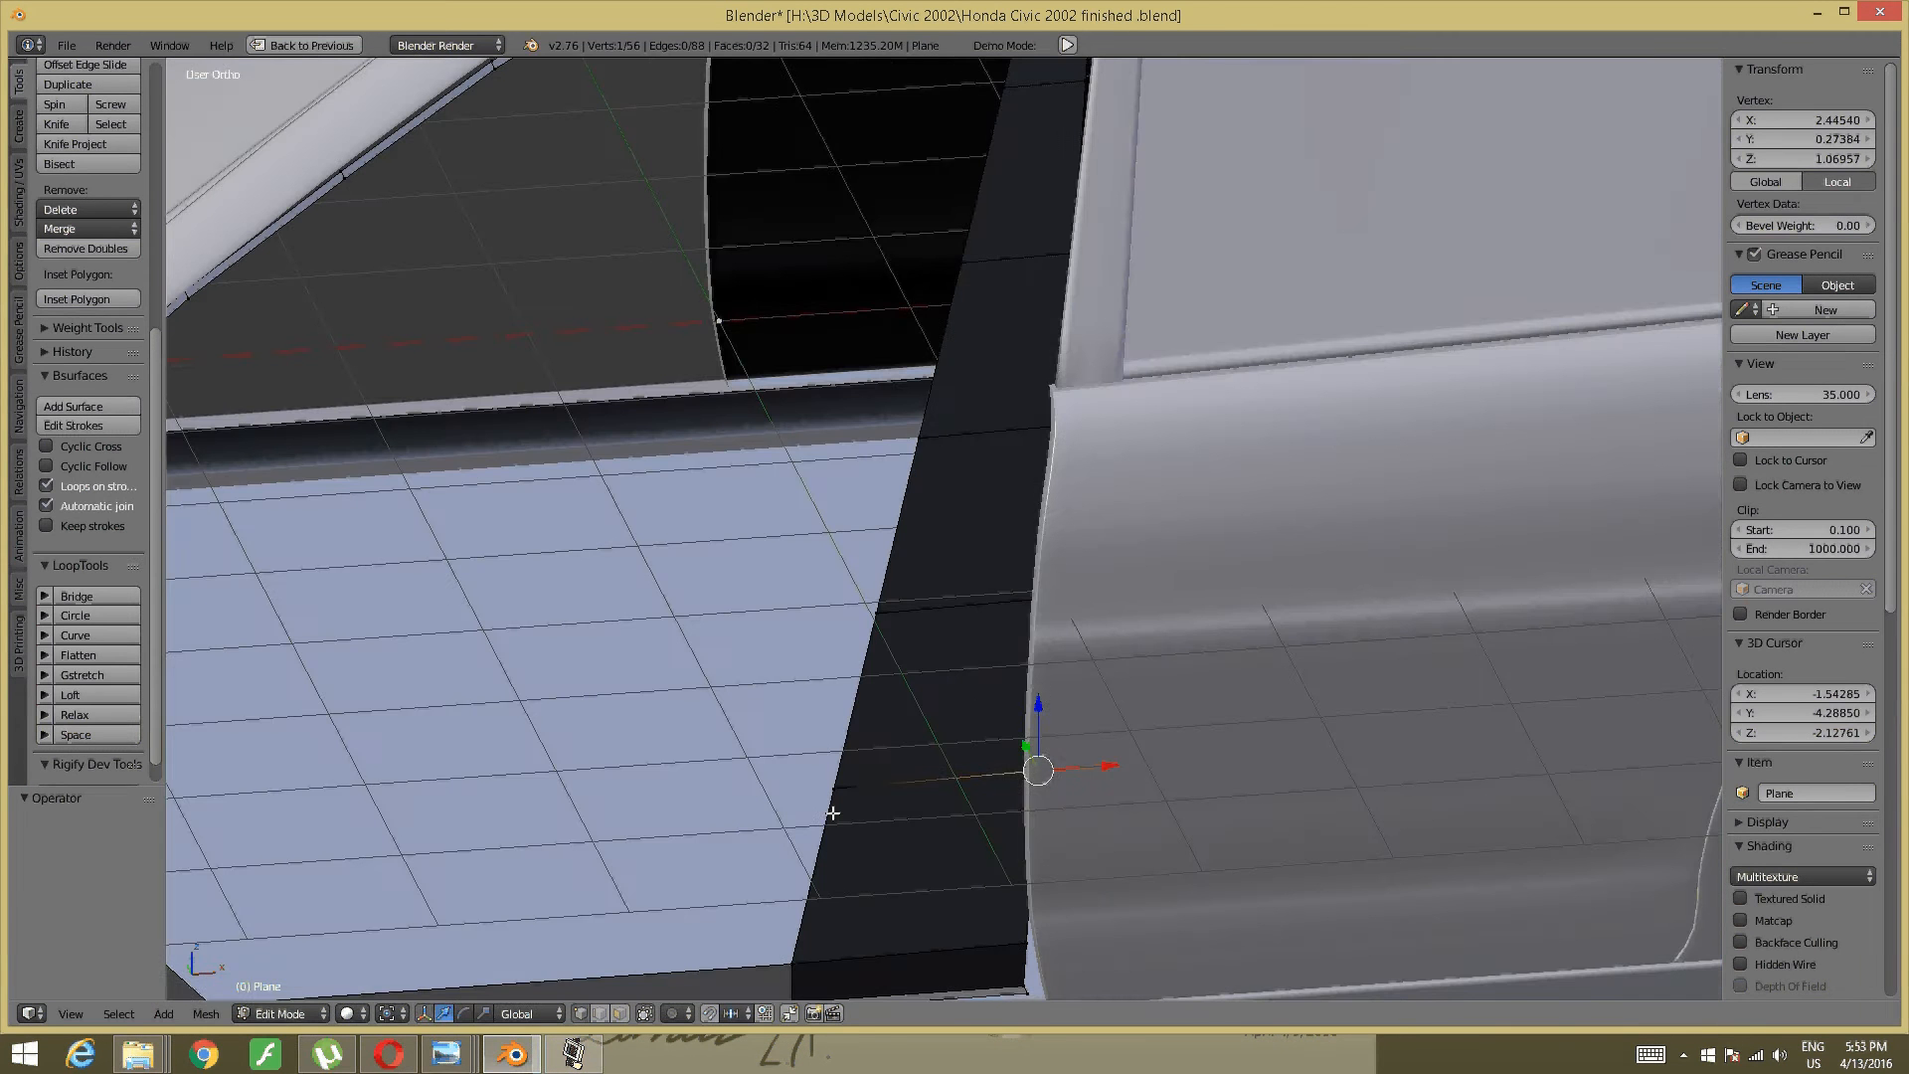
key("KP_1")
right_click(327, 1054)
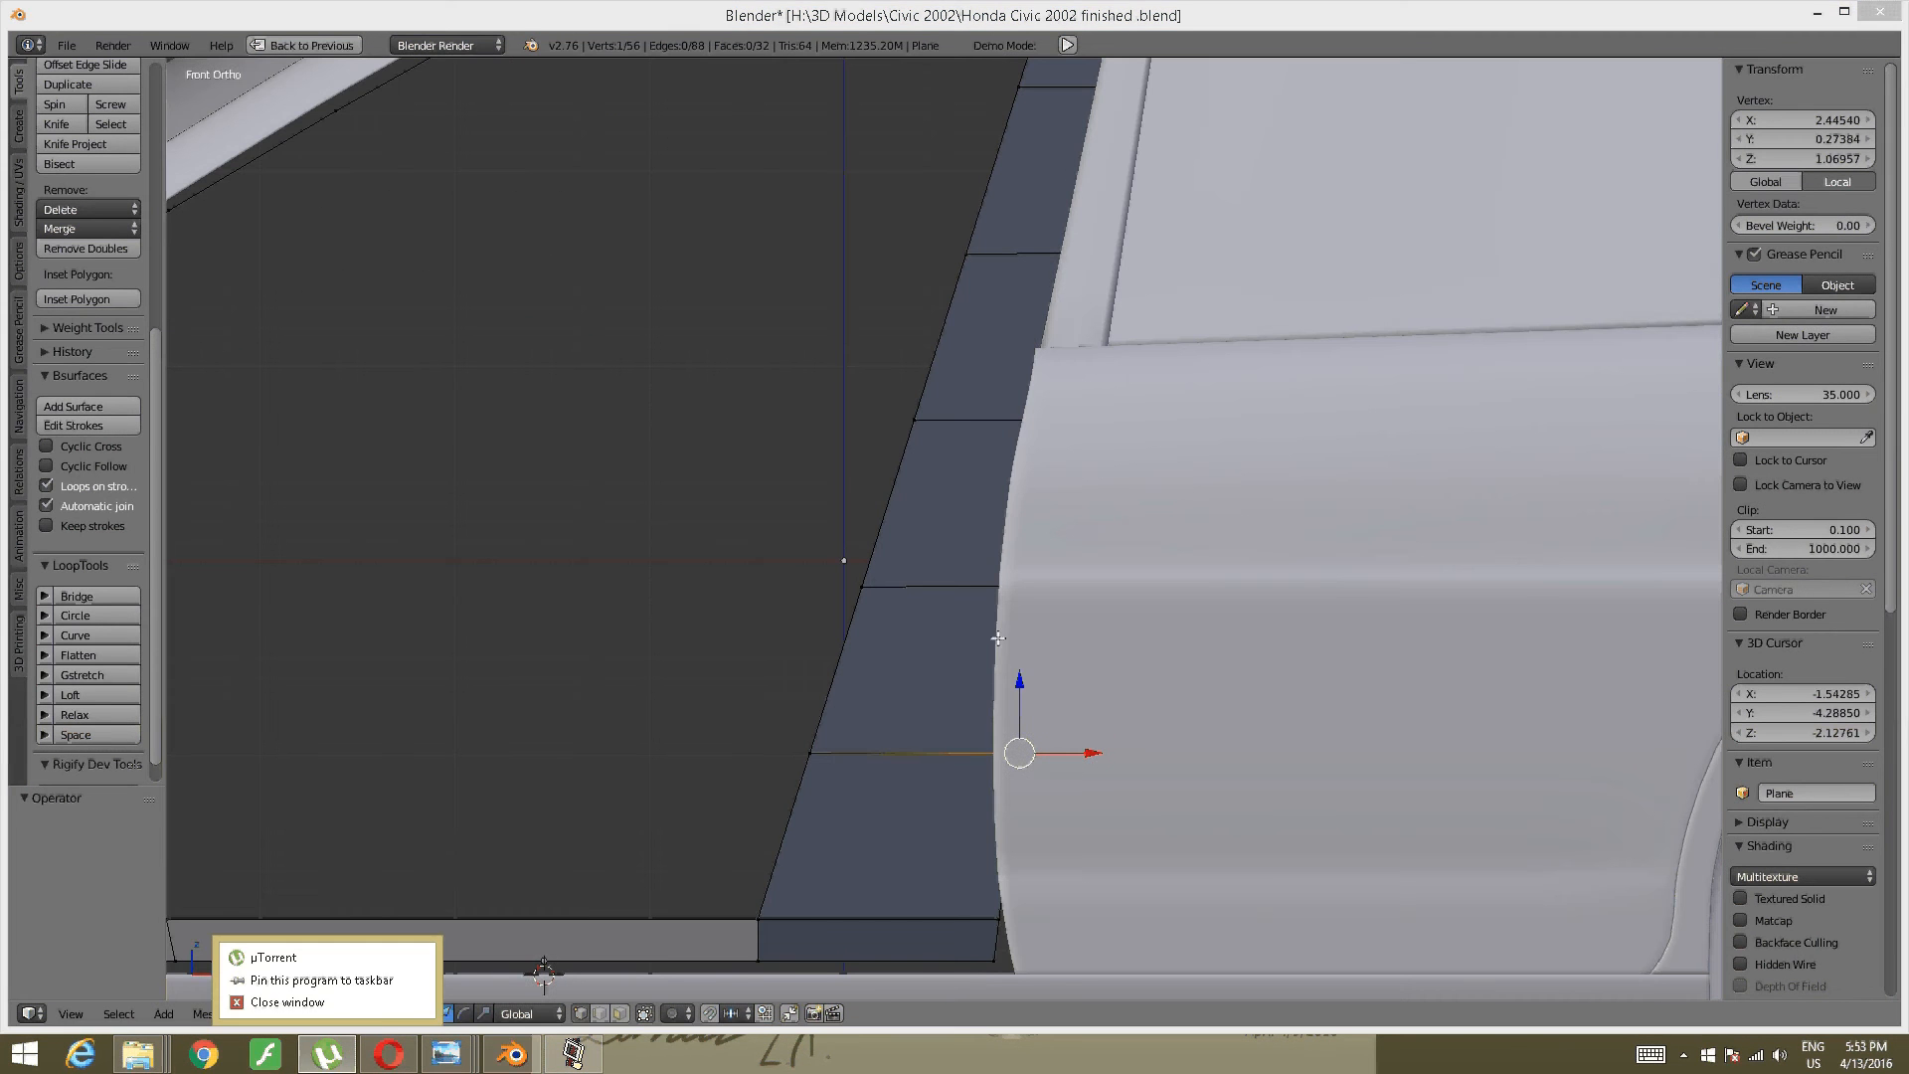
- Shift the vertex on the pillar's slanted edge 0.608 right along X
middle_click_drag(998, 642, 969, 487)
key("KP_1")
scroll(430, 930, "up", 3)
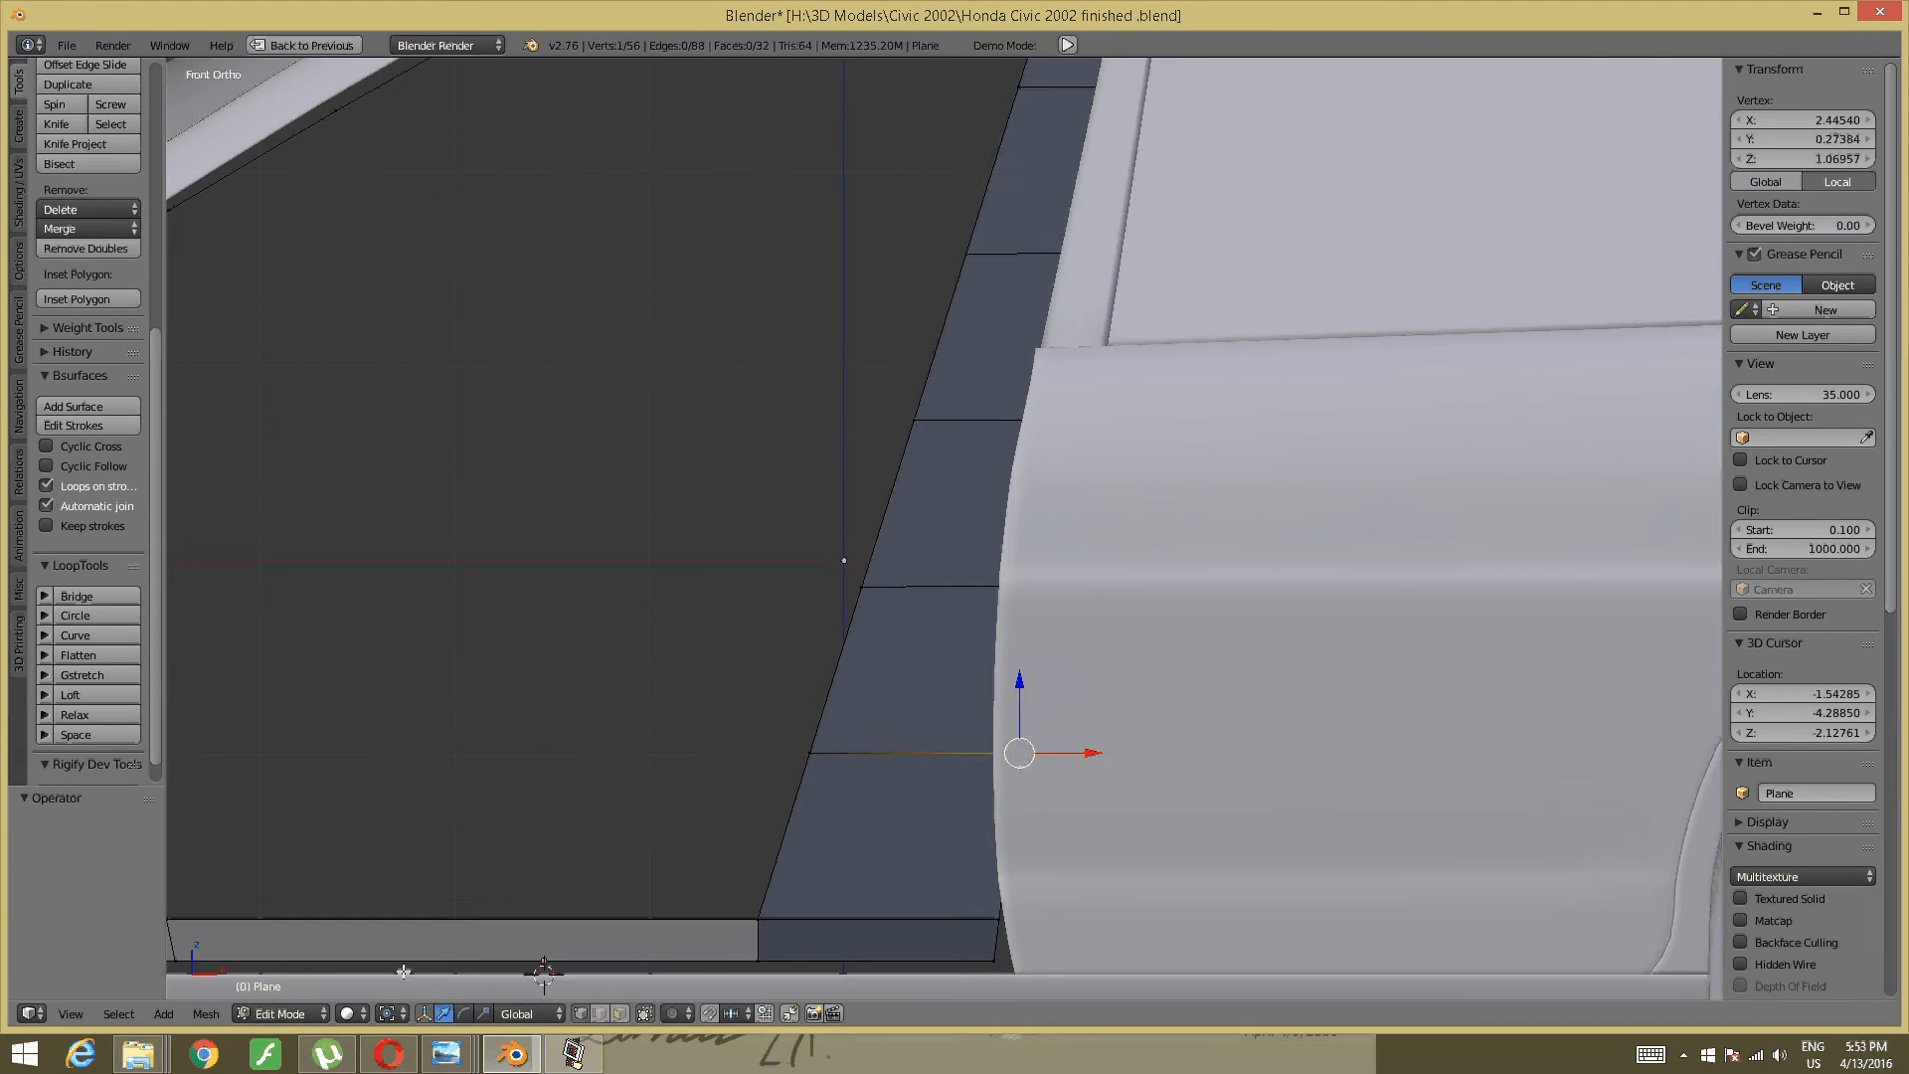
middle_click_drag(429, 930, 543, 735, "shift")
right_click(874, 723)
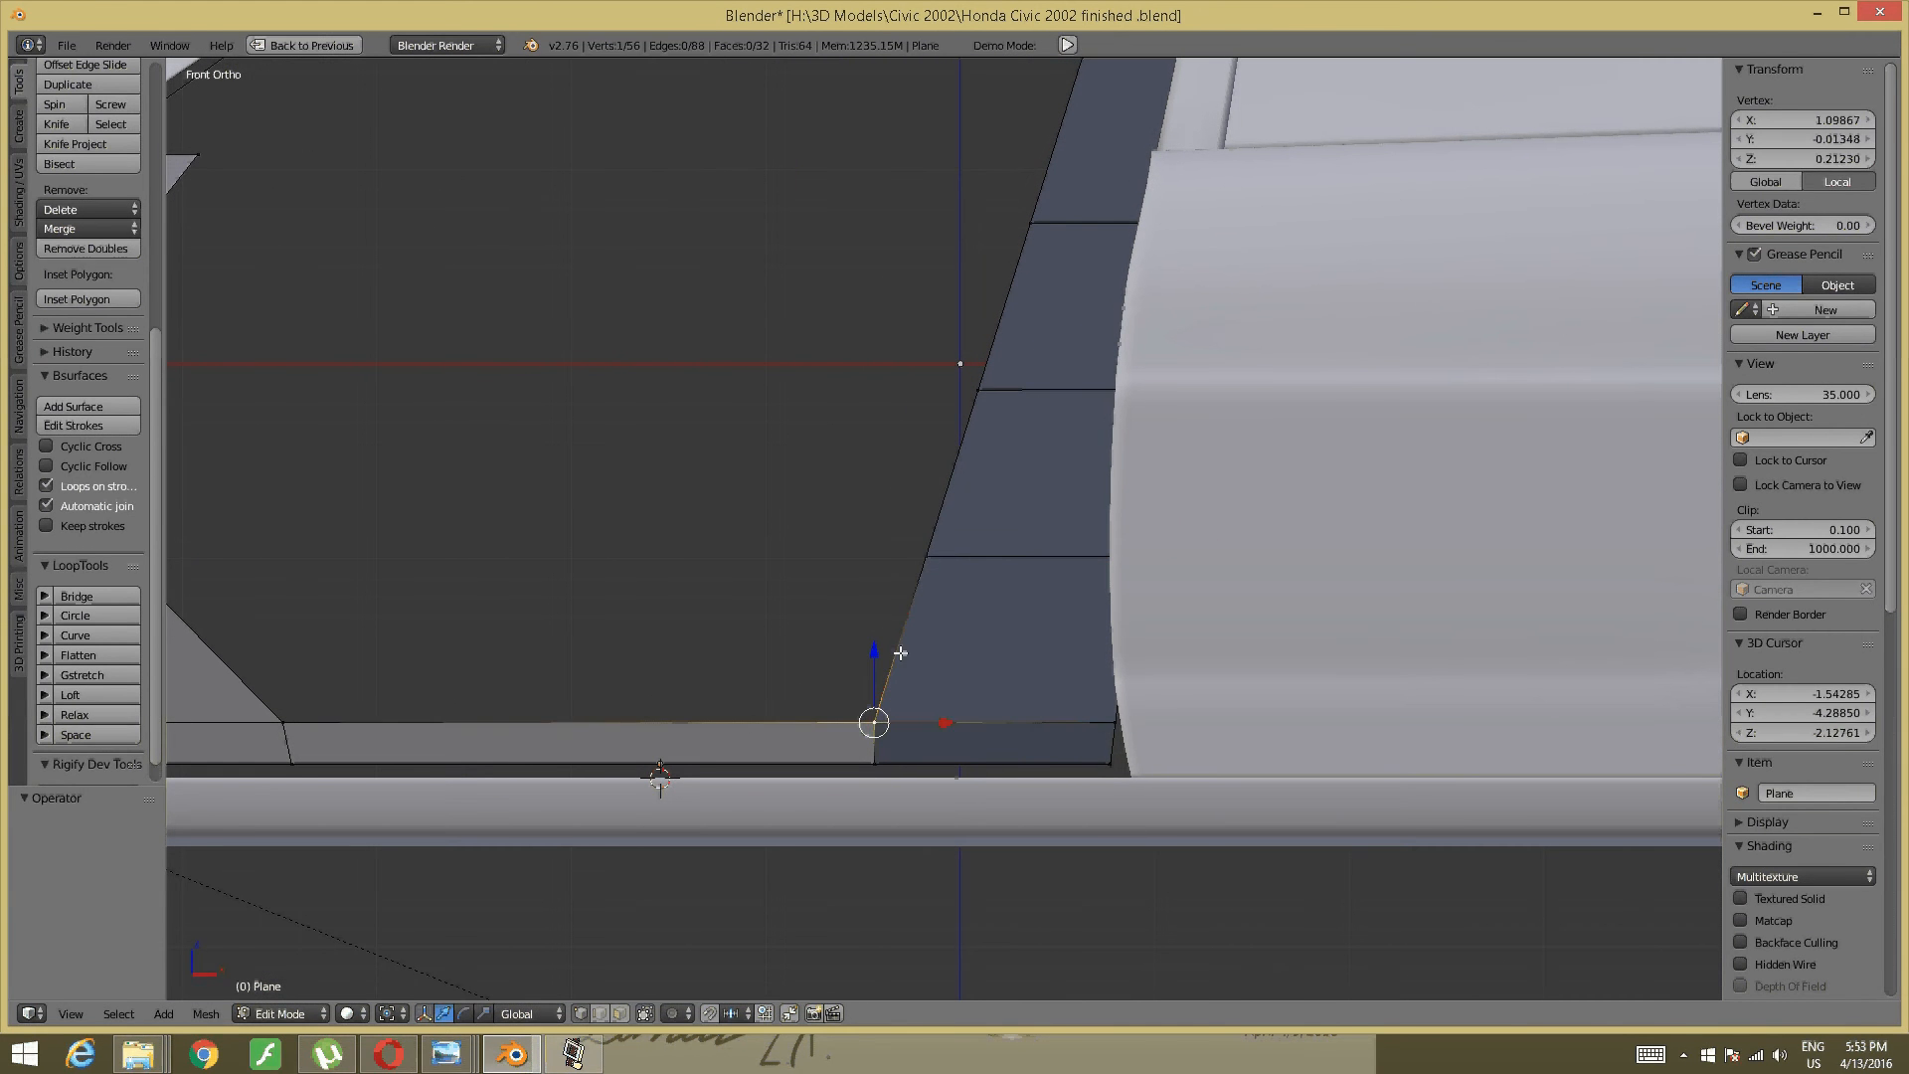
right_click(915, 569)
key("g")
key("x")
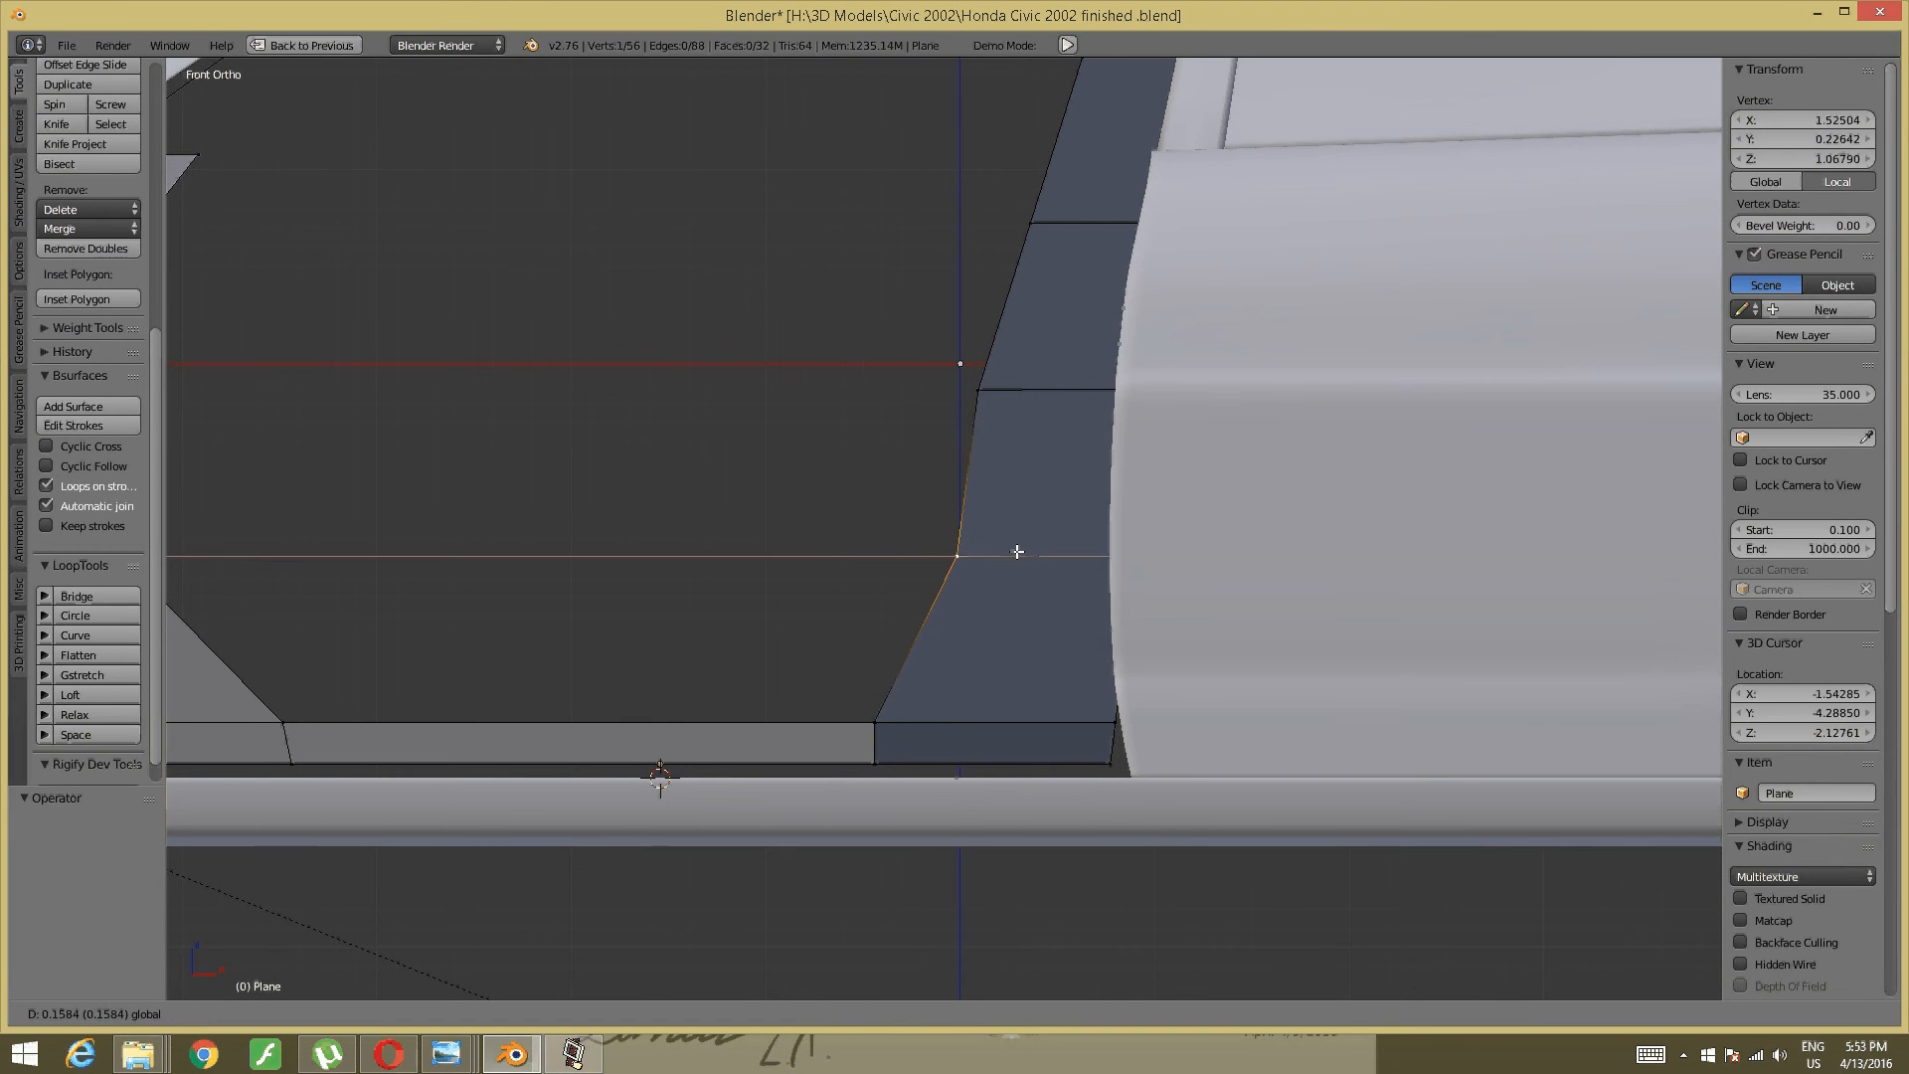
left_click(1124, 582)
middle_click_drag(1097, 579, 1081, 727, "shift")
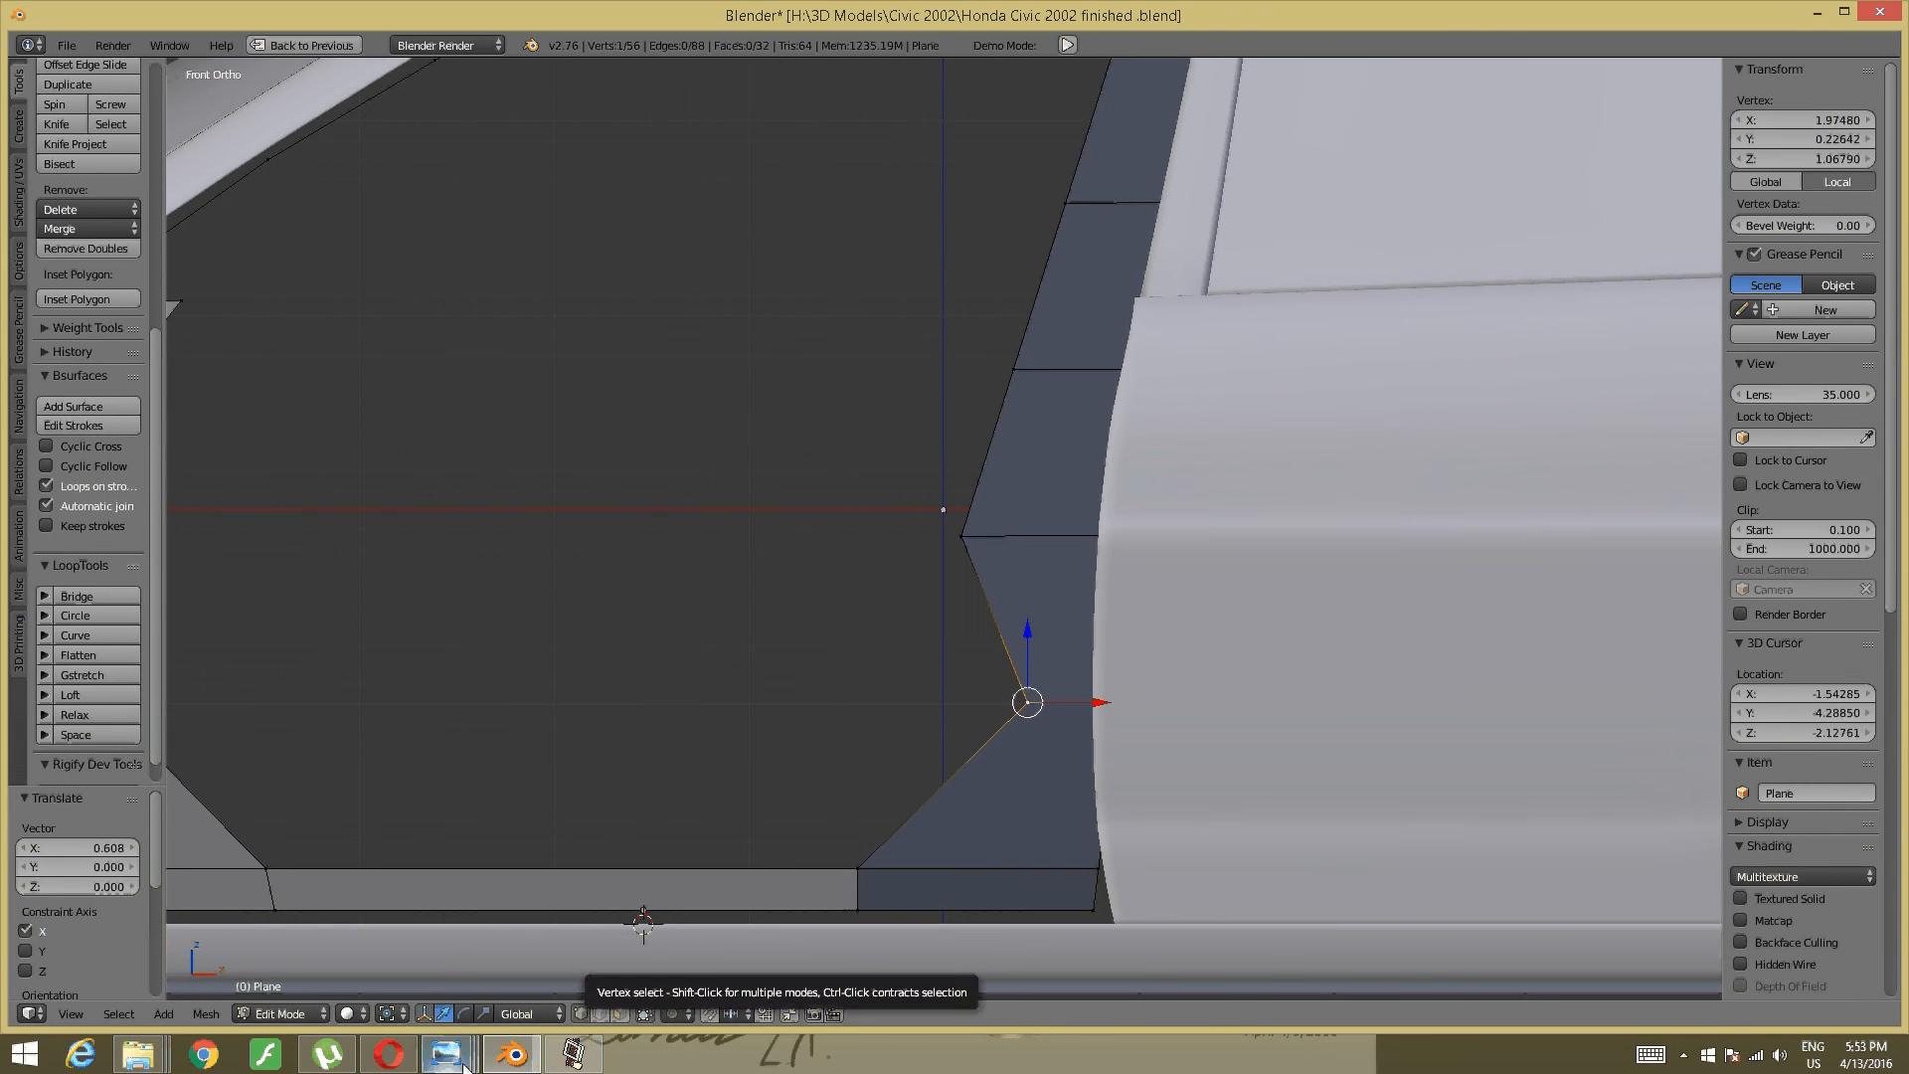
- Check the door sill in the Civic interior photo, then nudge a pillar vertex 0.077 along X
mouse_move(496, 1037)
left_click(808, 941)
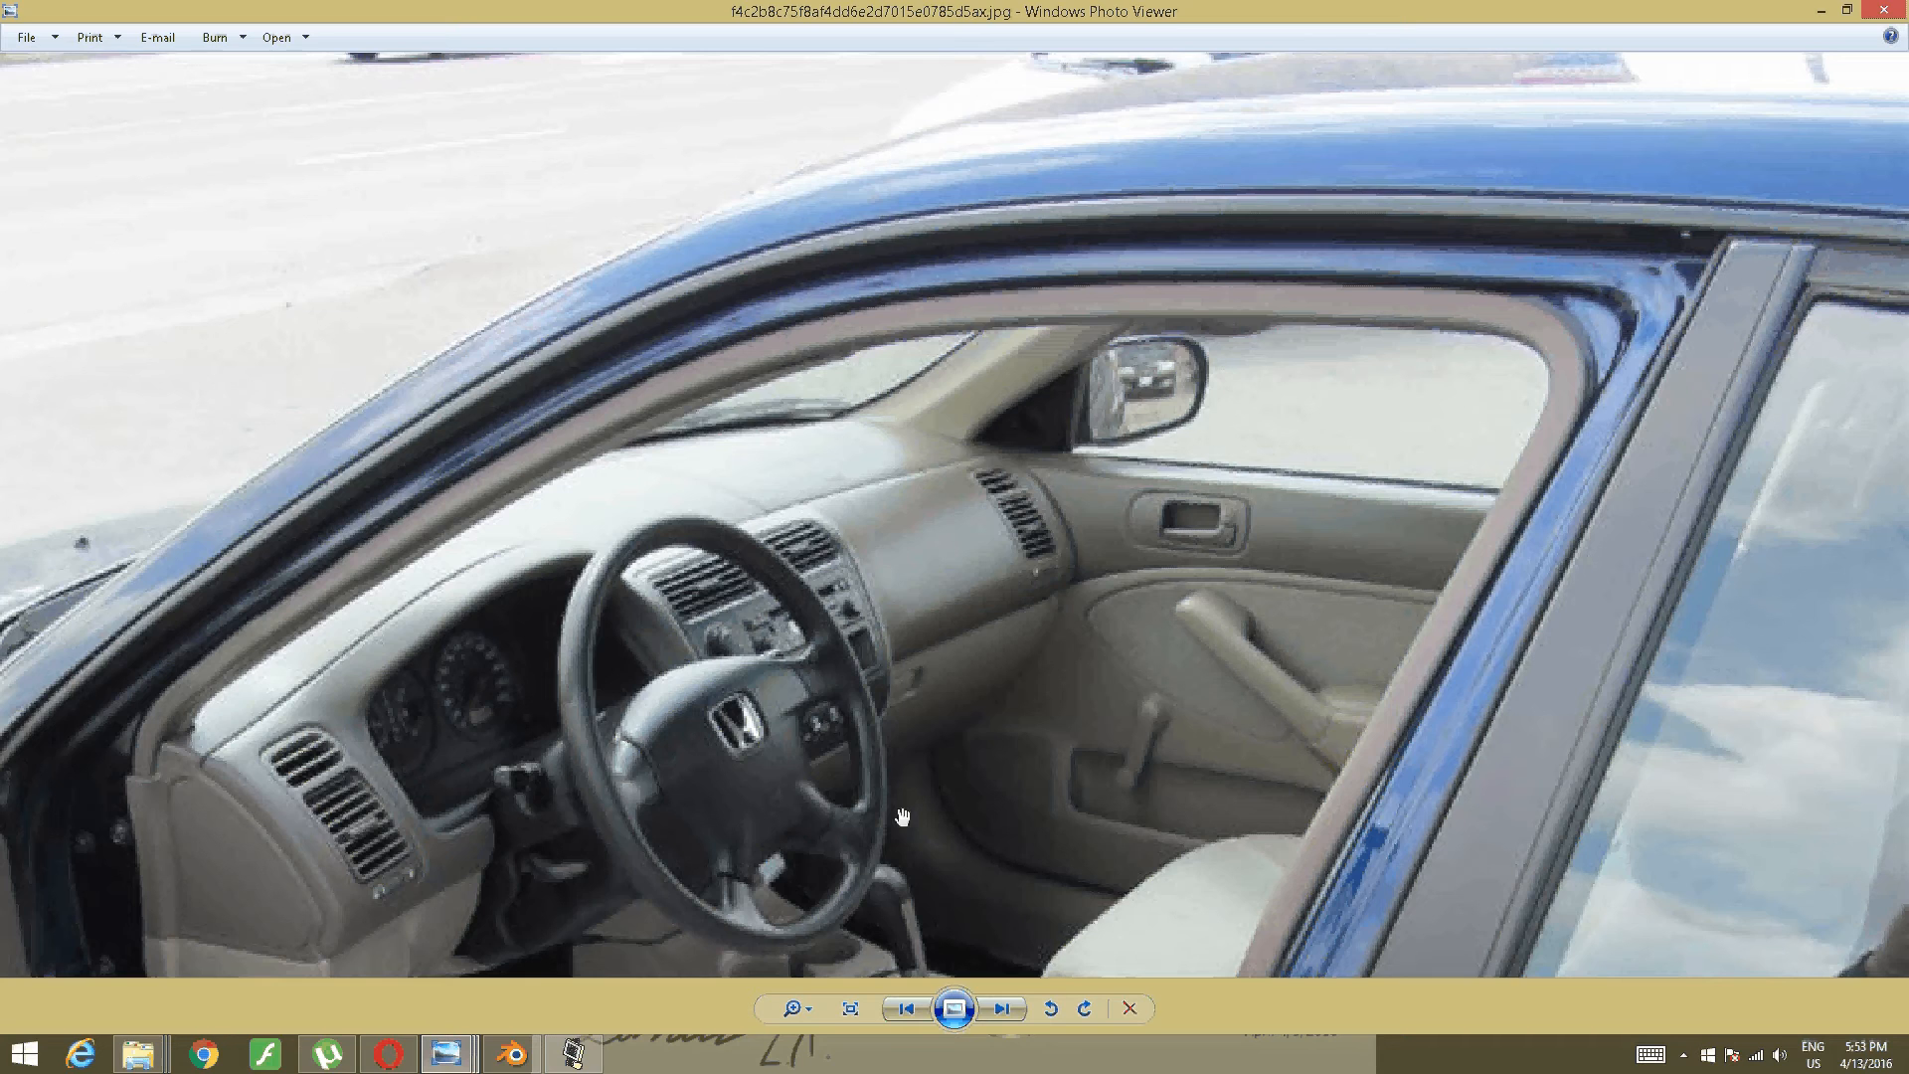
left_click_drag(904, 778, 1022, 517)
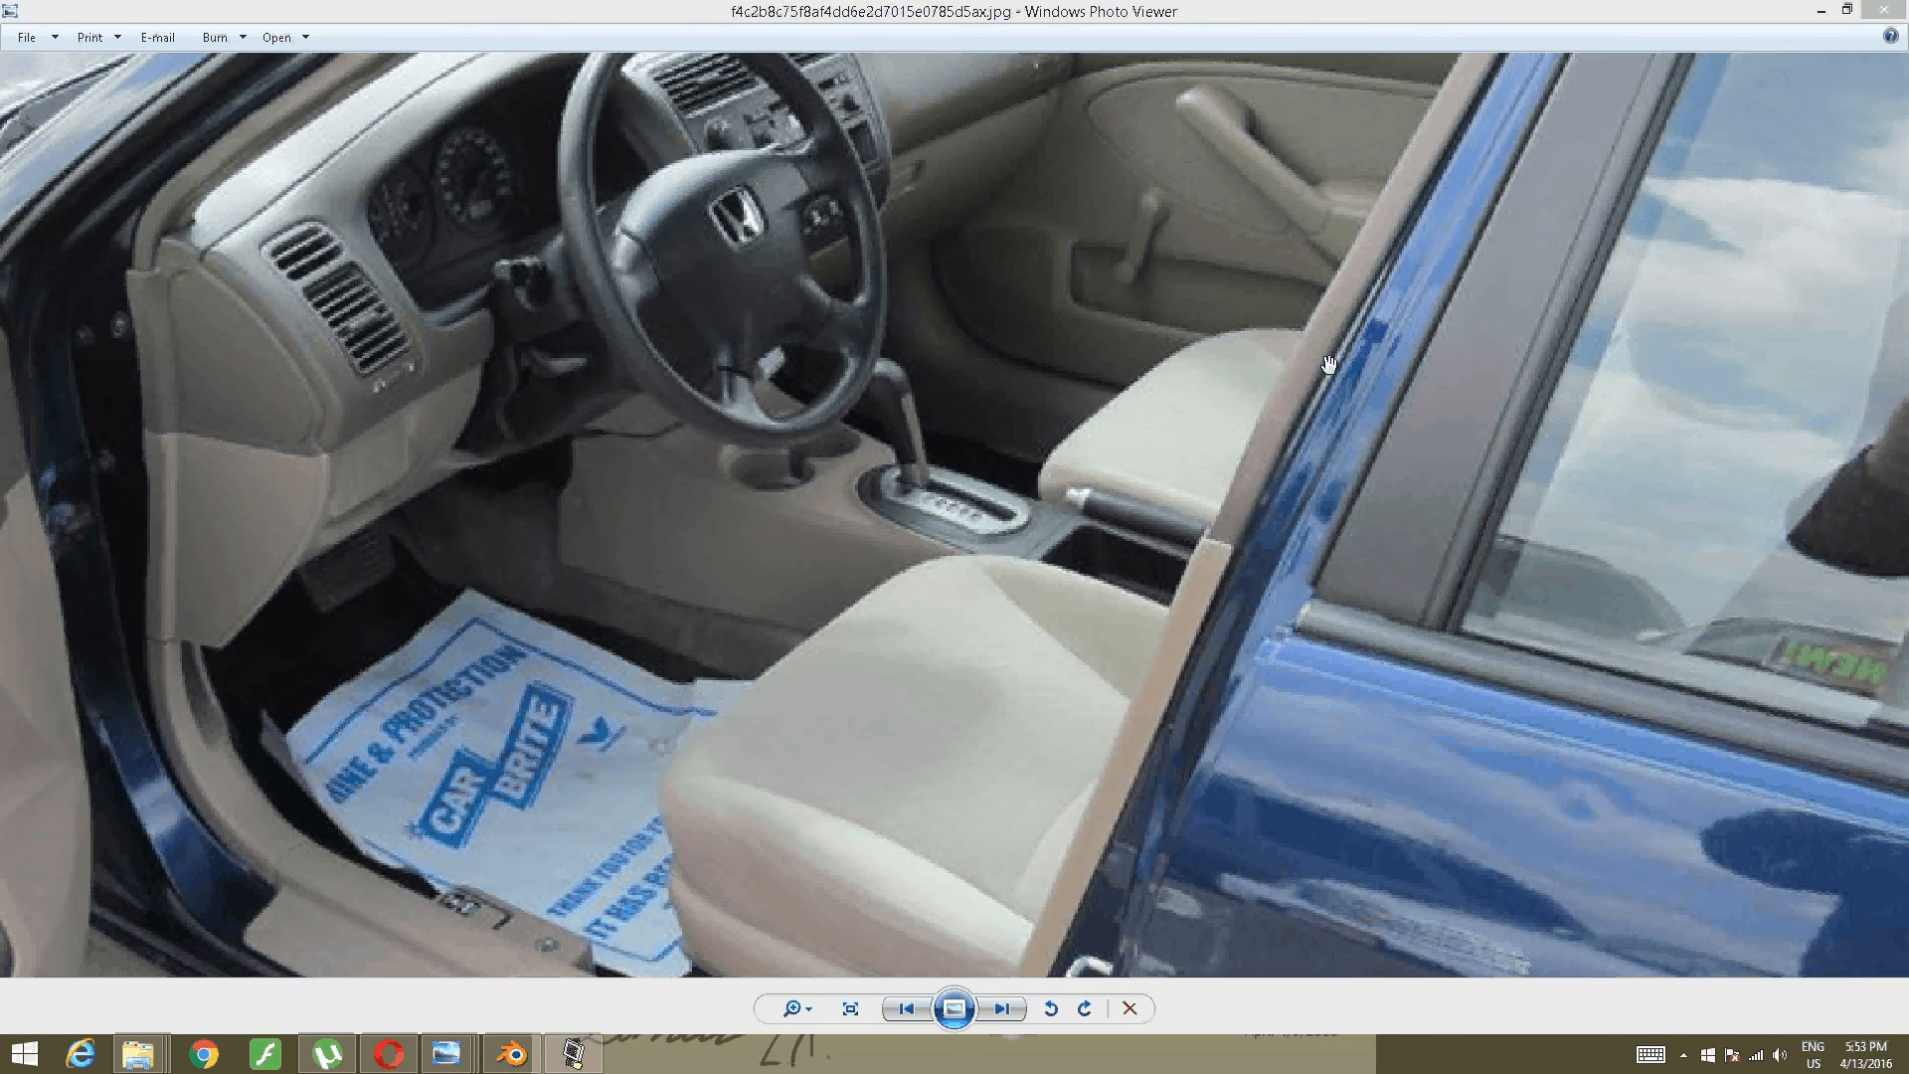
left_click_drag(992, 397, 994, 128)
left_click_drag(1025, 489, 1035, 298)
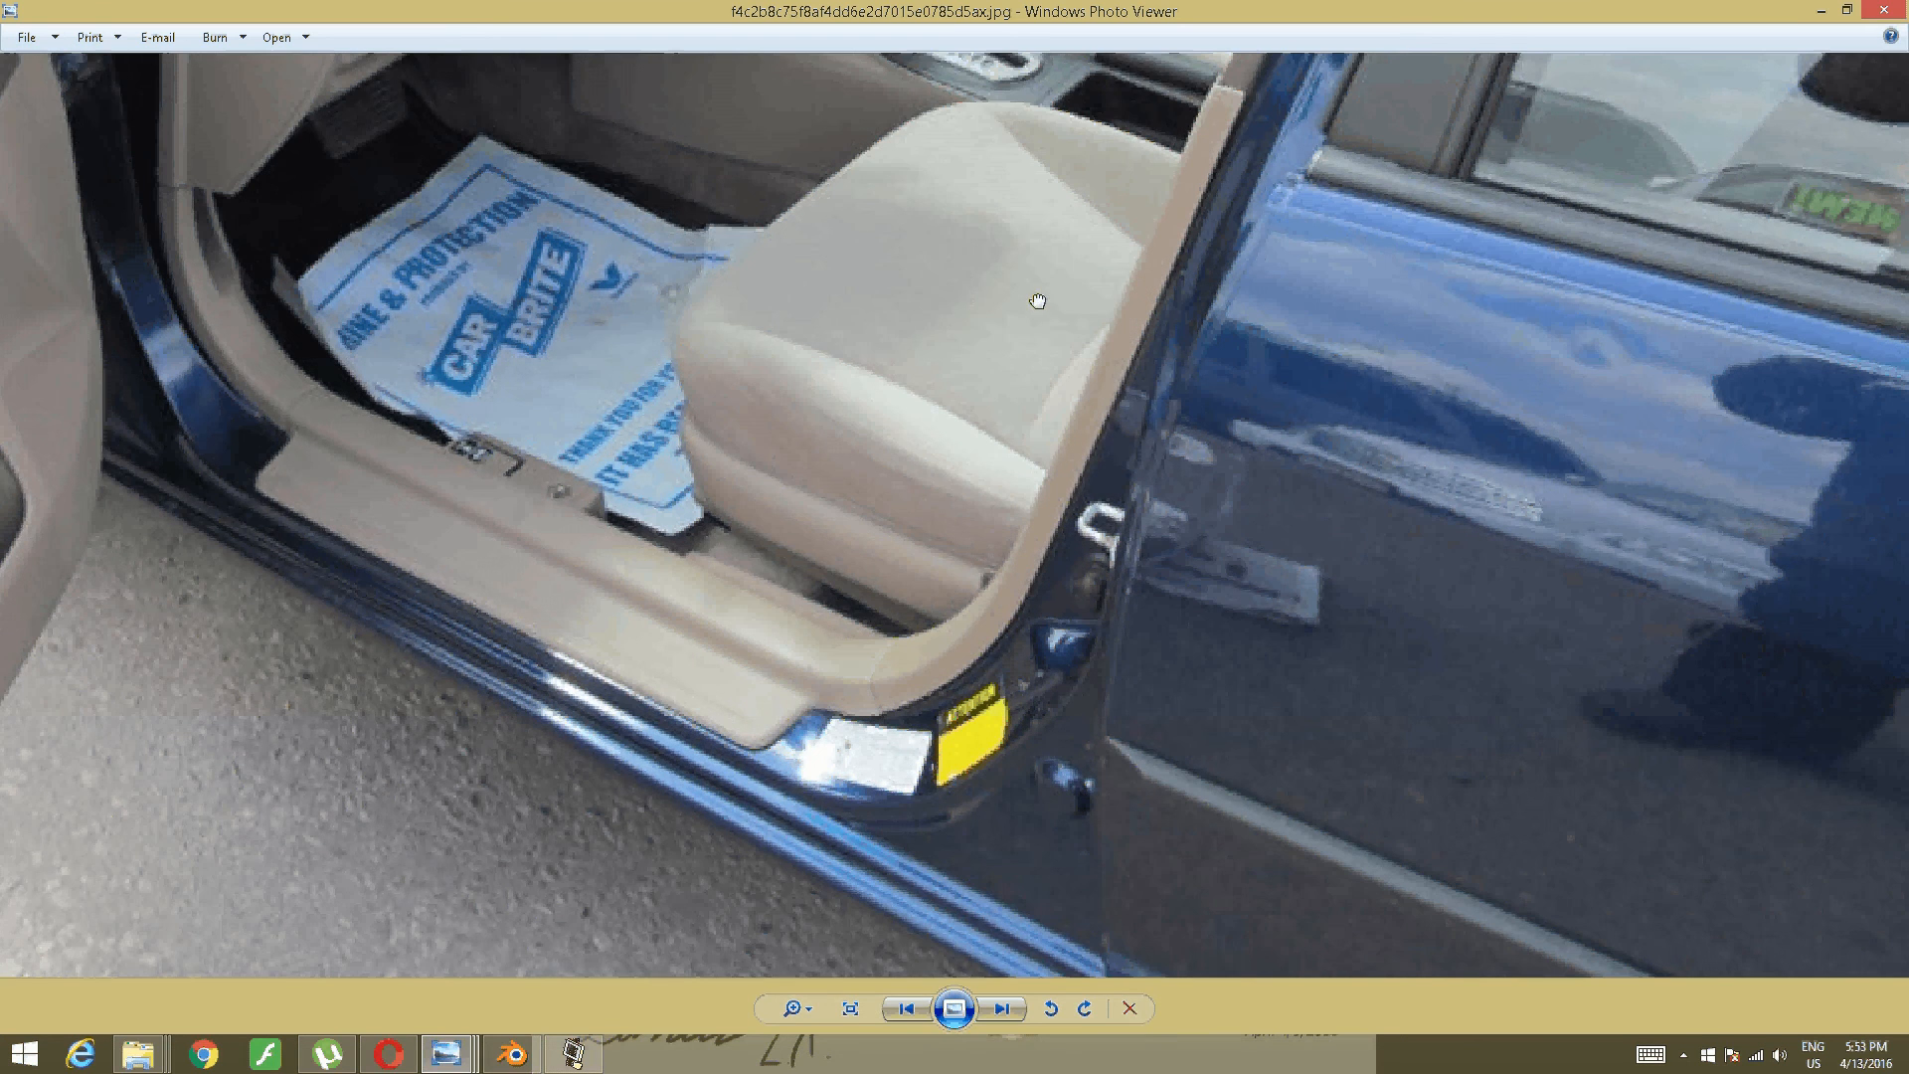
left_click(512, 1054)
left_click_drag(1075, 786, 1060, 786)
- Slide three upper B-pillar vertices right along X toward the roof's door edge
right_click(1005, 617)
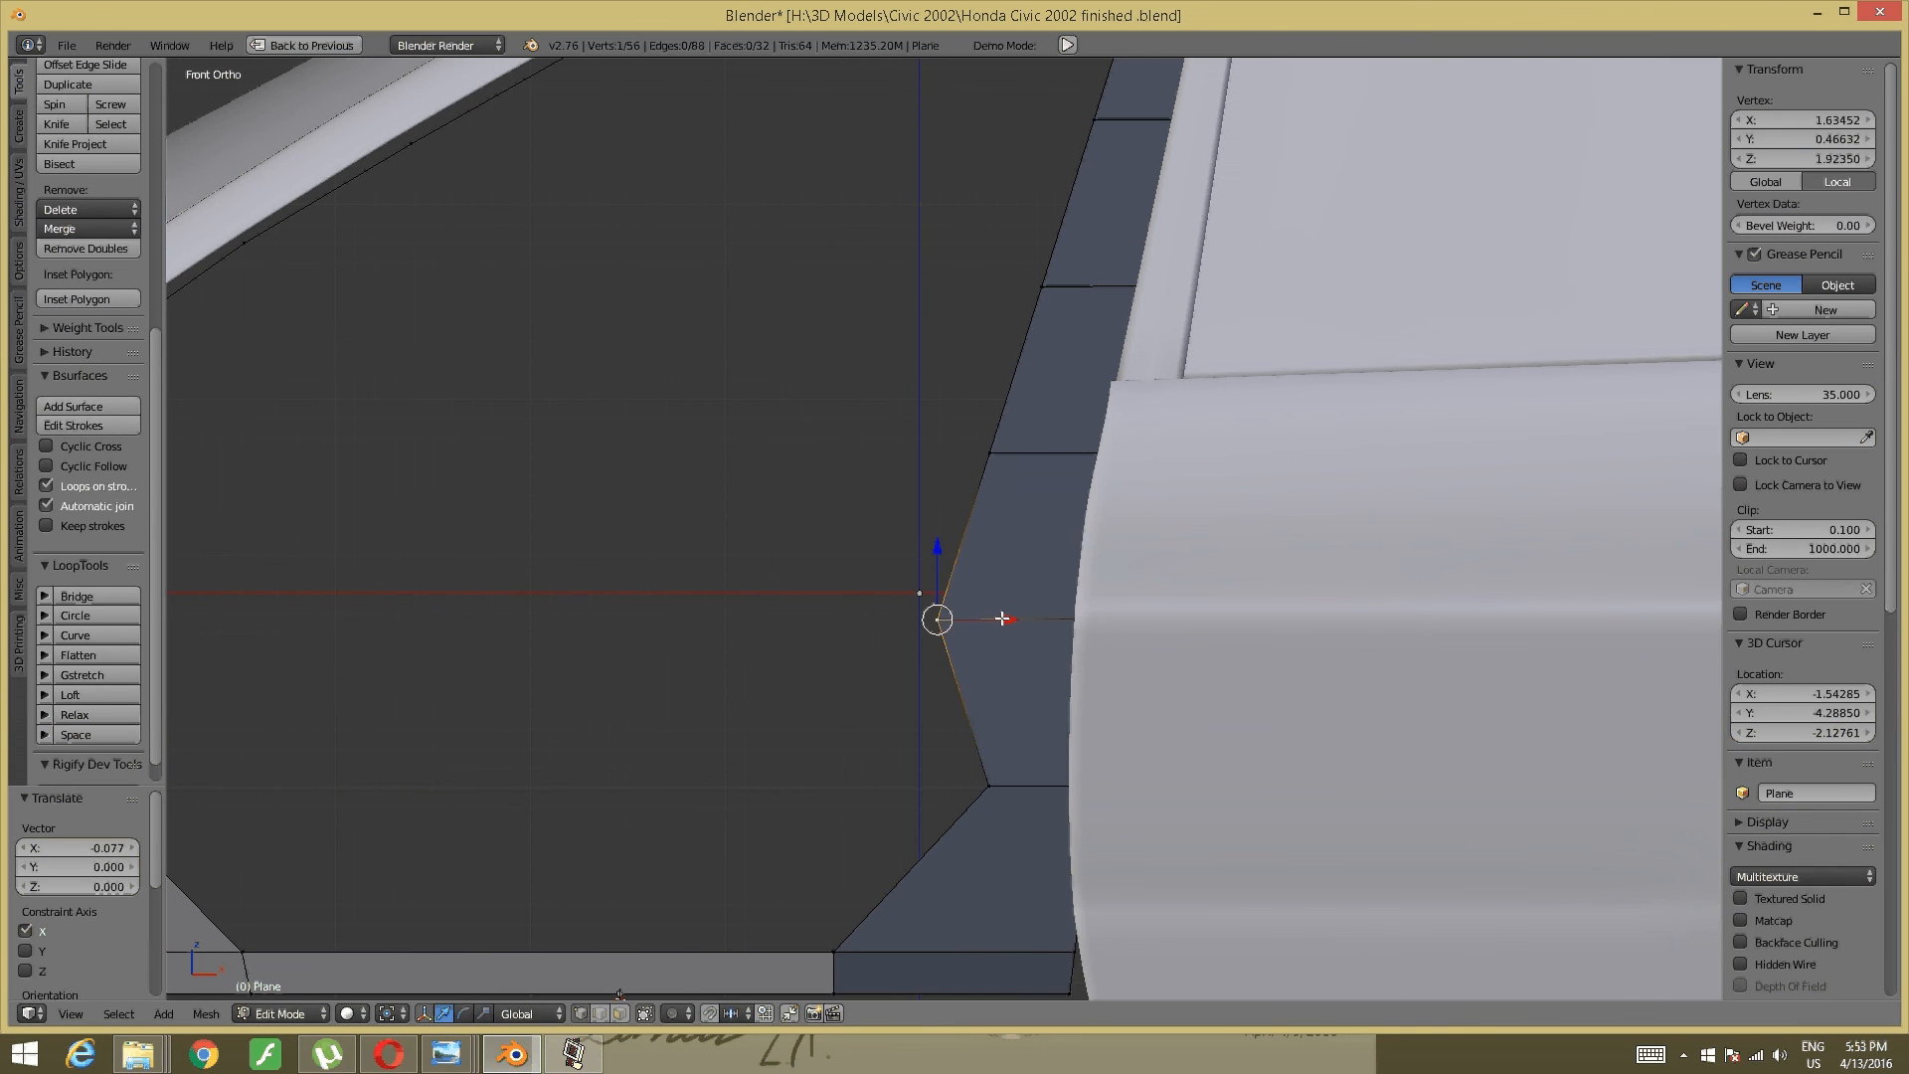
left_click_drag(1005, 617, 1085, 601)
middle_click_drag(1086, 601, 1051, 854, "shift")
right_click(991, 454)
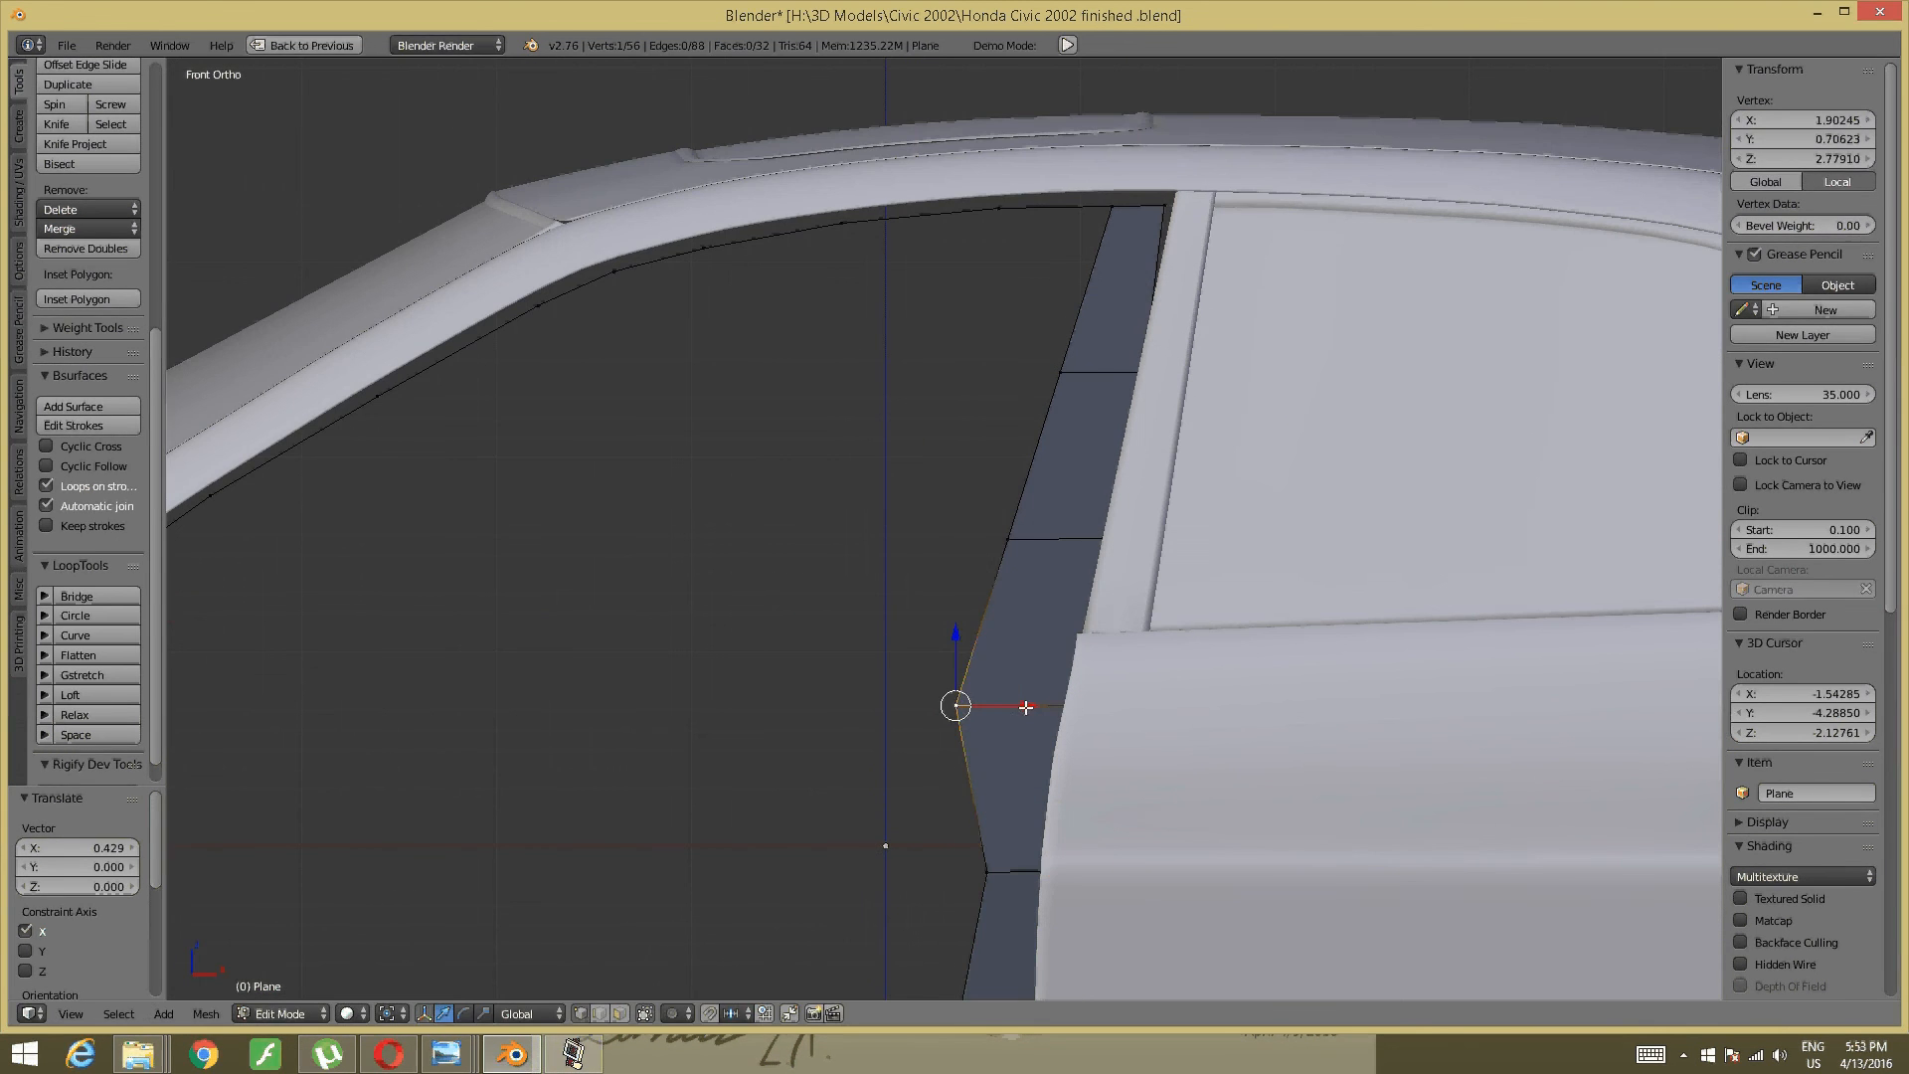
left_click_drag(1026, 707, 1088, 686)
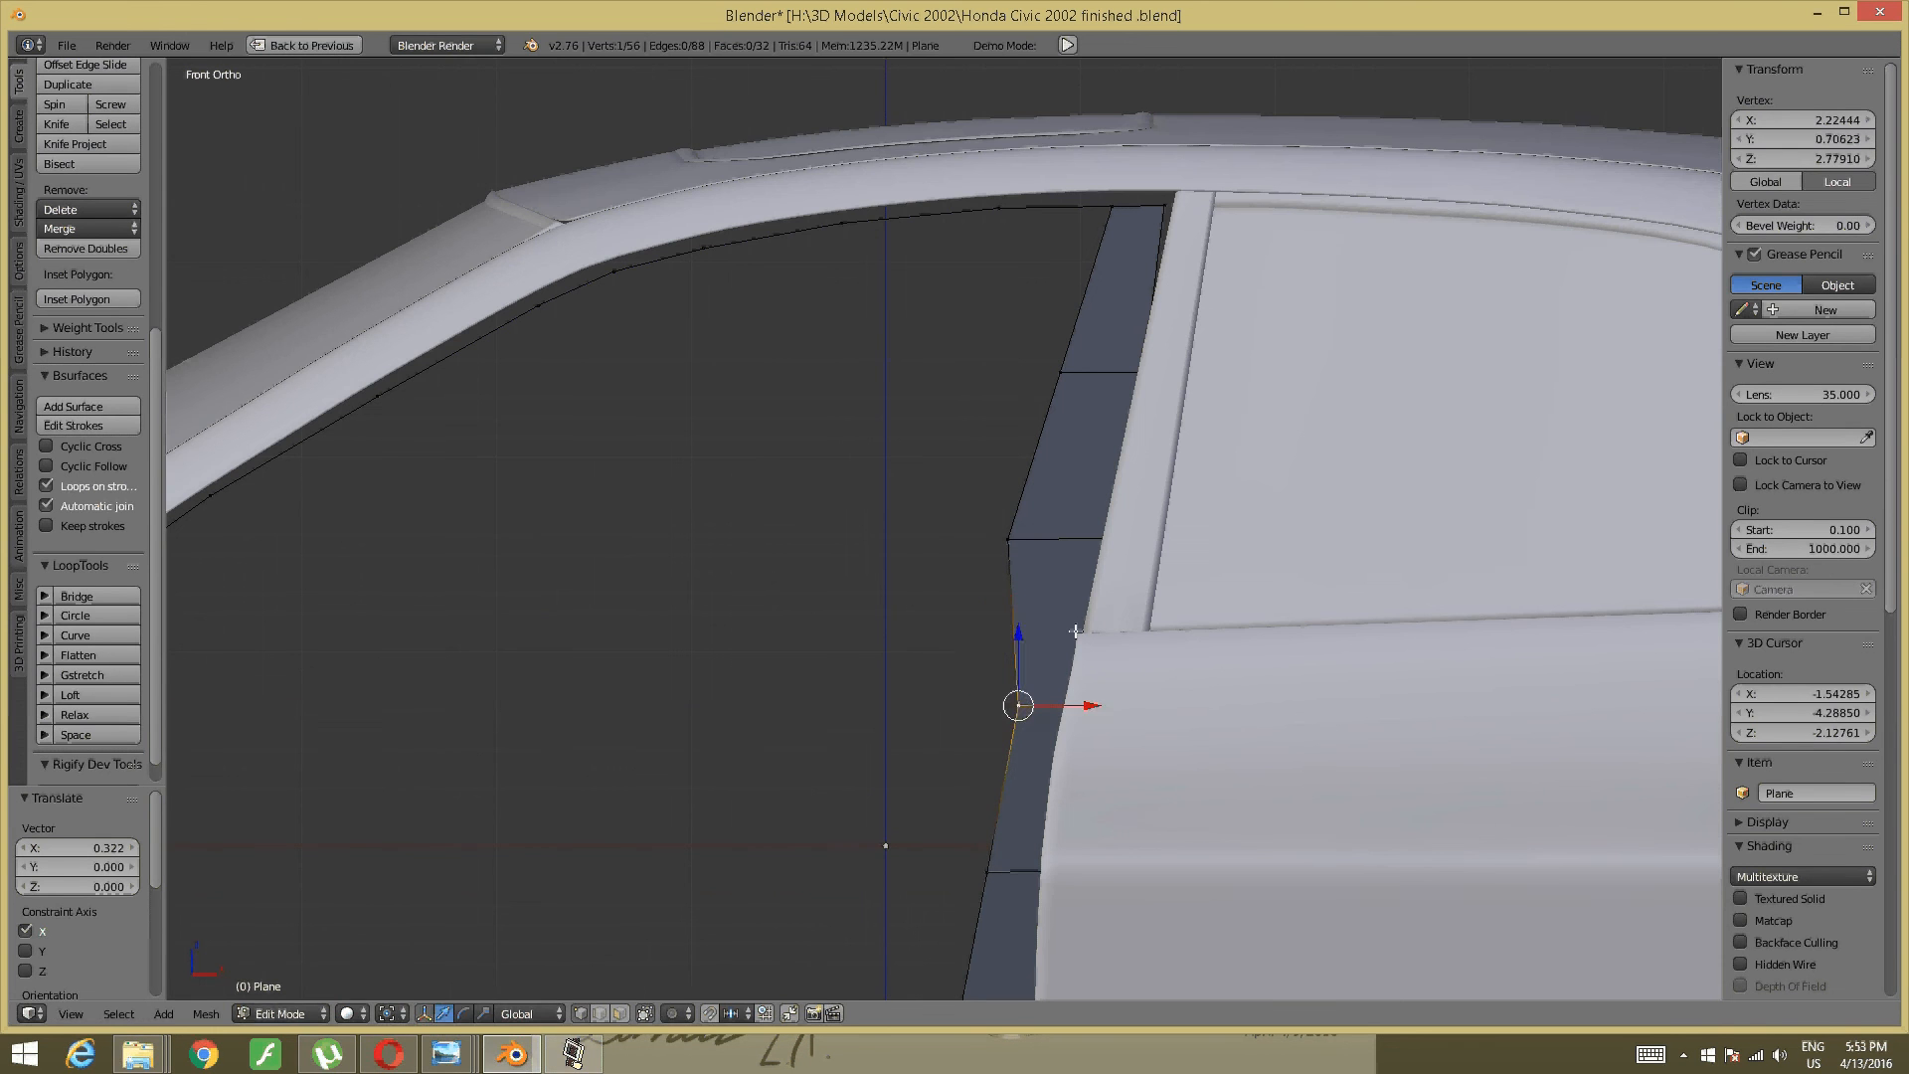
middle_click_drag(1040, 668, 994, 844, "shift")
right_click(961, 726)
left_click_drag(1029, 714, 1066, 703)
- Fine-tune two more pillar vertices along X (0.245, 0.148) and switch to wireframe display
right_click(1019, 547)
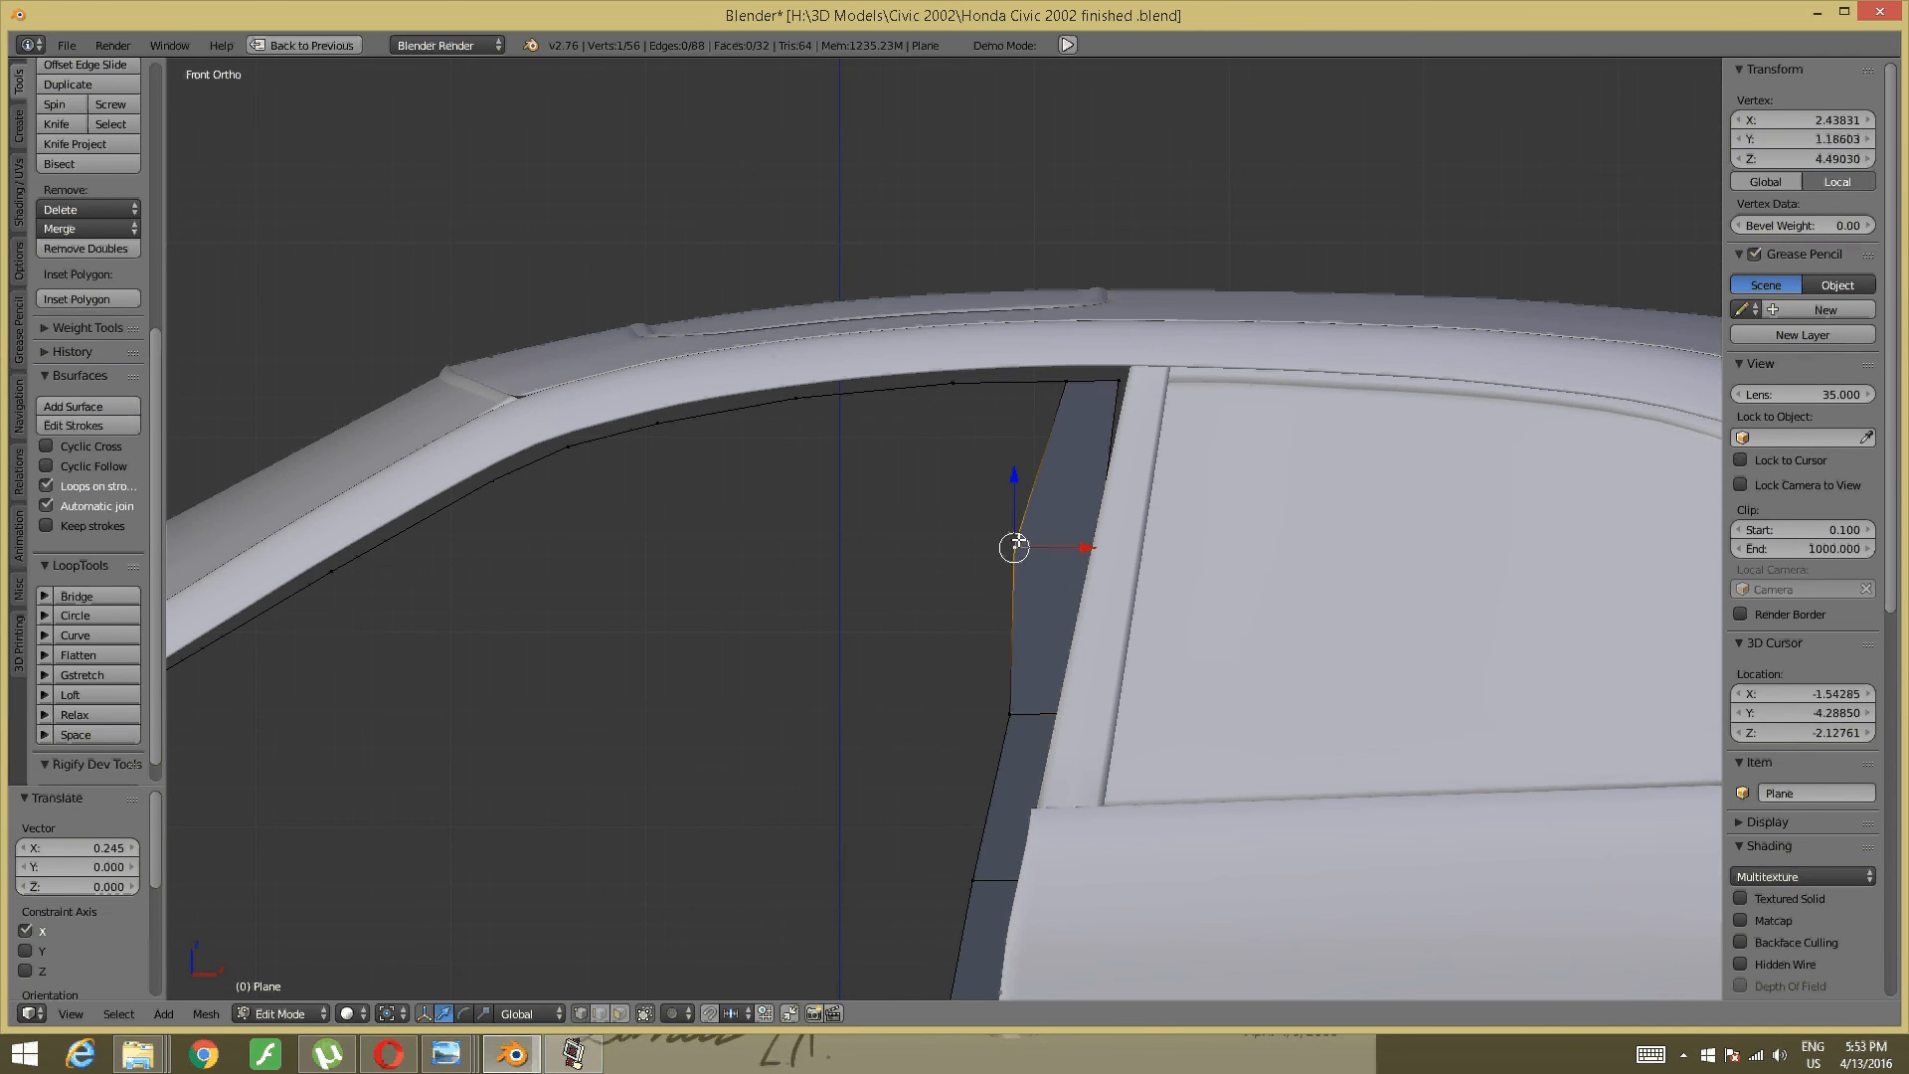
left_click_drag(1077, 547, 1104, 549)
right_click(1025, 723)
left_click_drag(1078, 716, 1080, 716)
right_click(1068, 557)
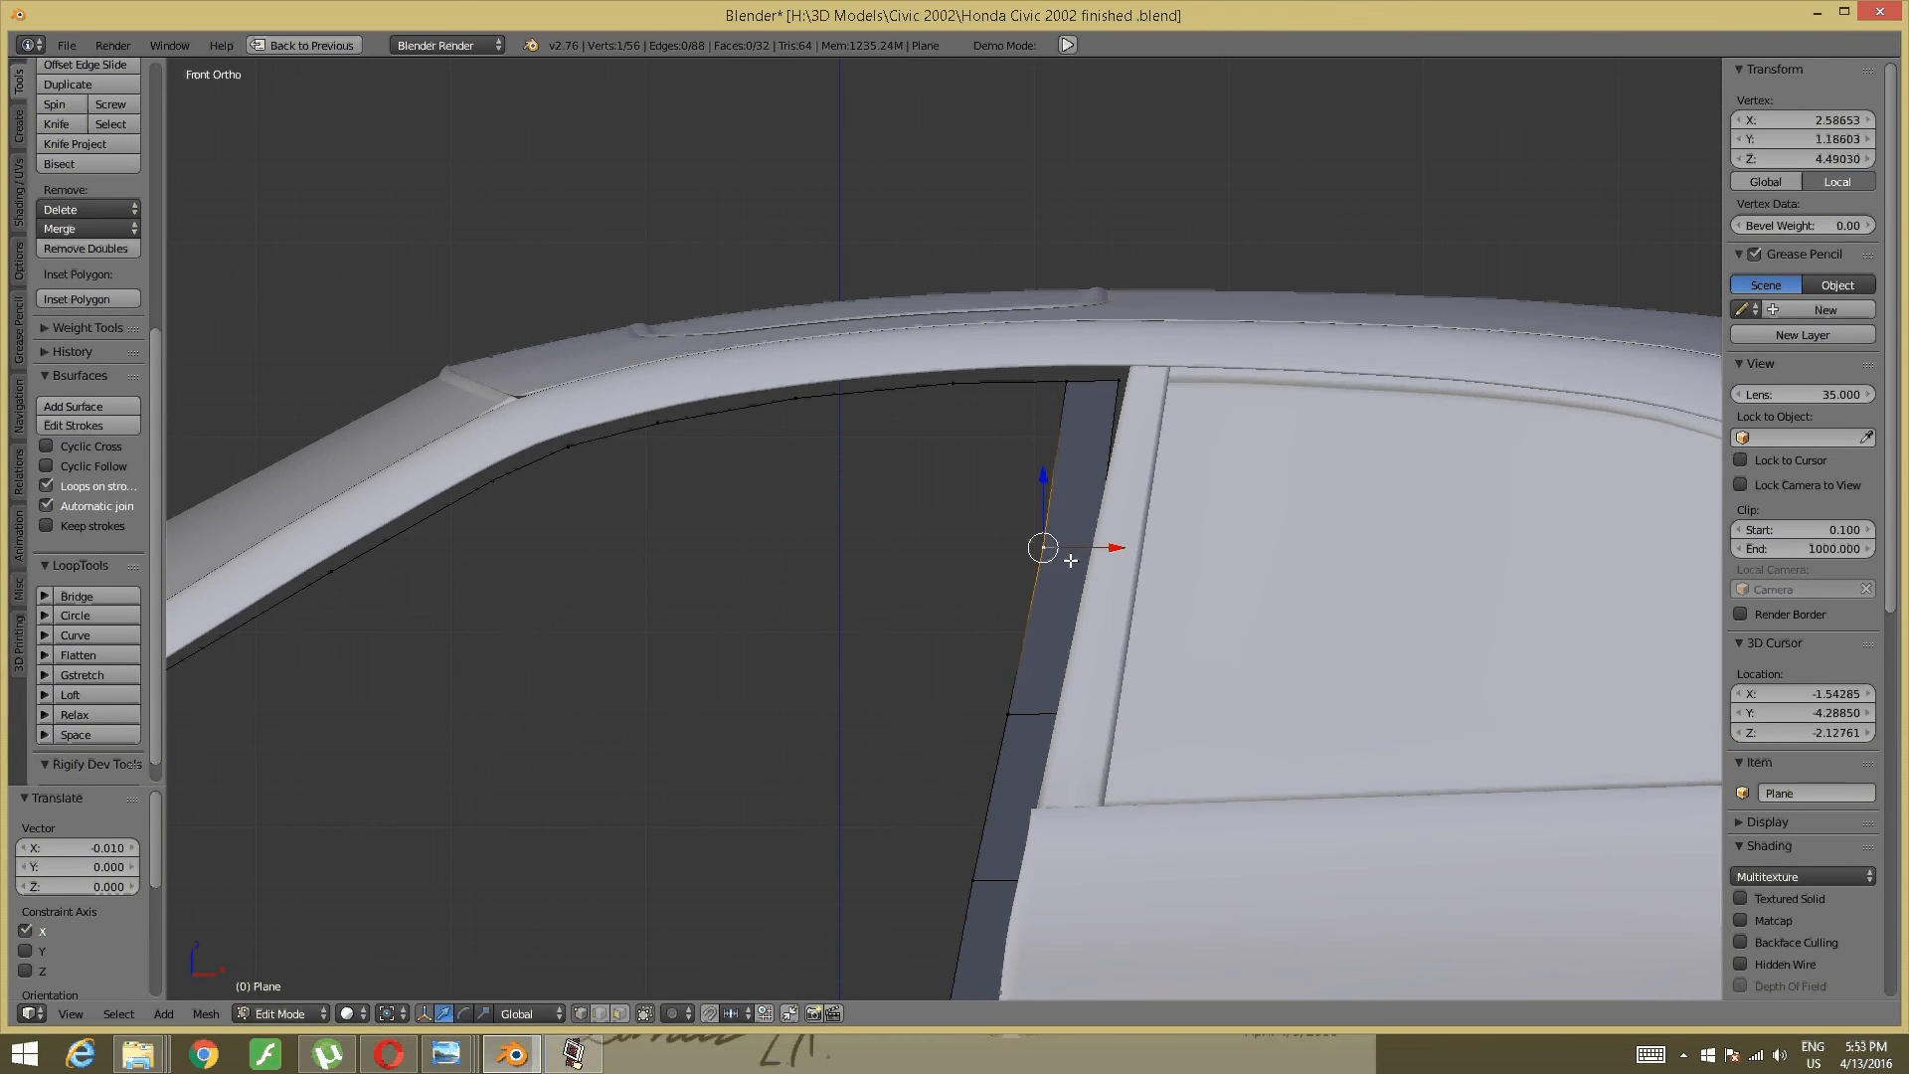
left_click_drag(1099, 545, 1100, 545)
key("z")
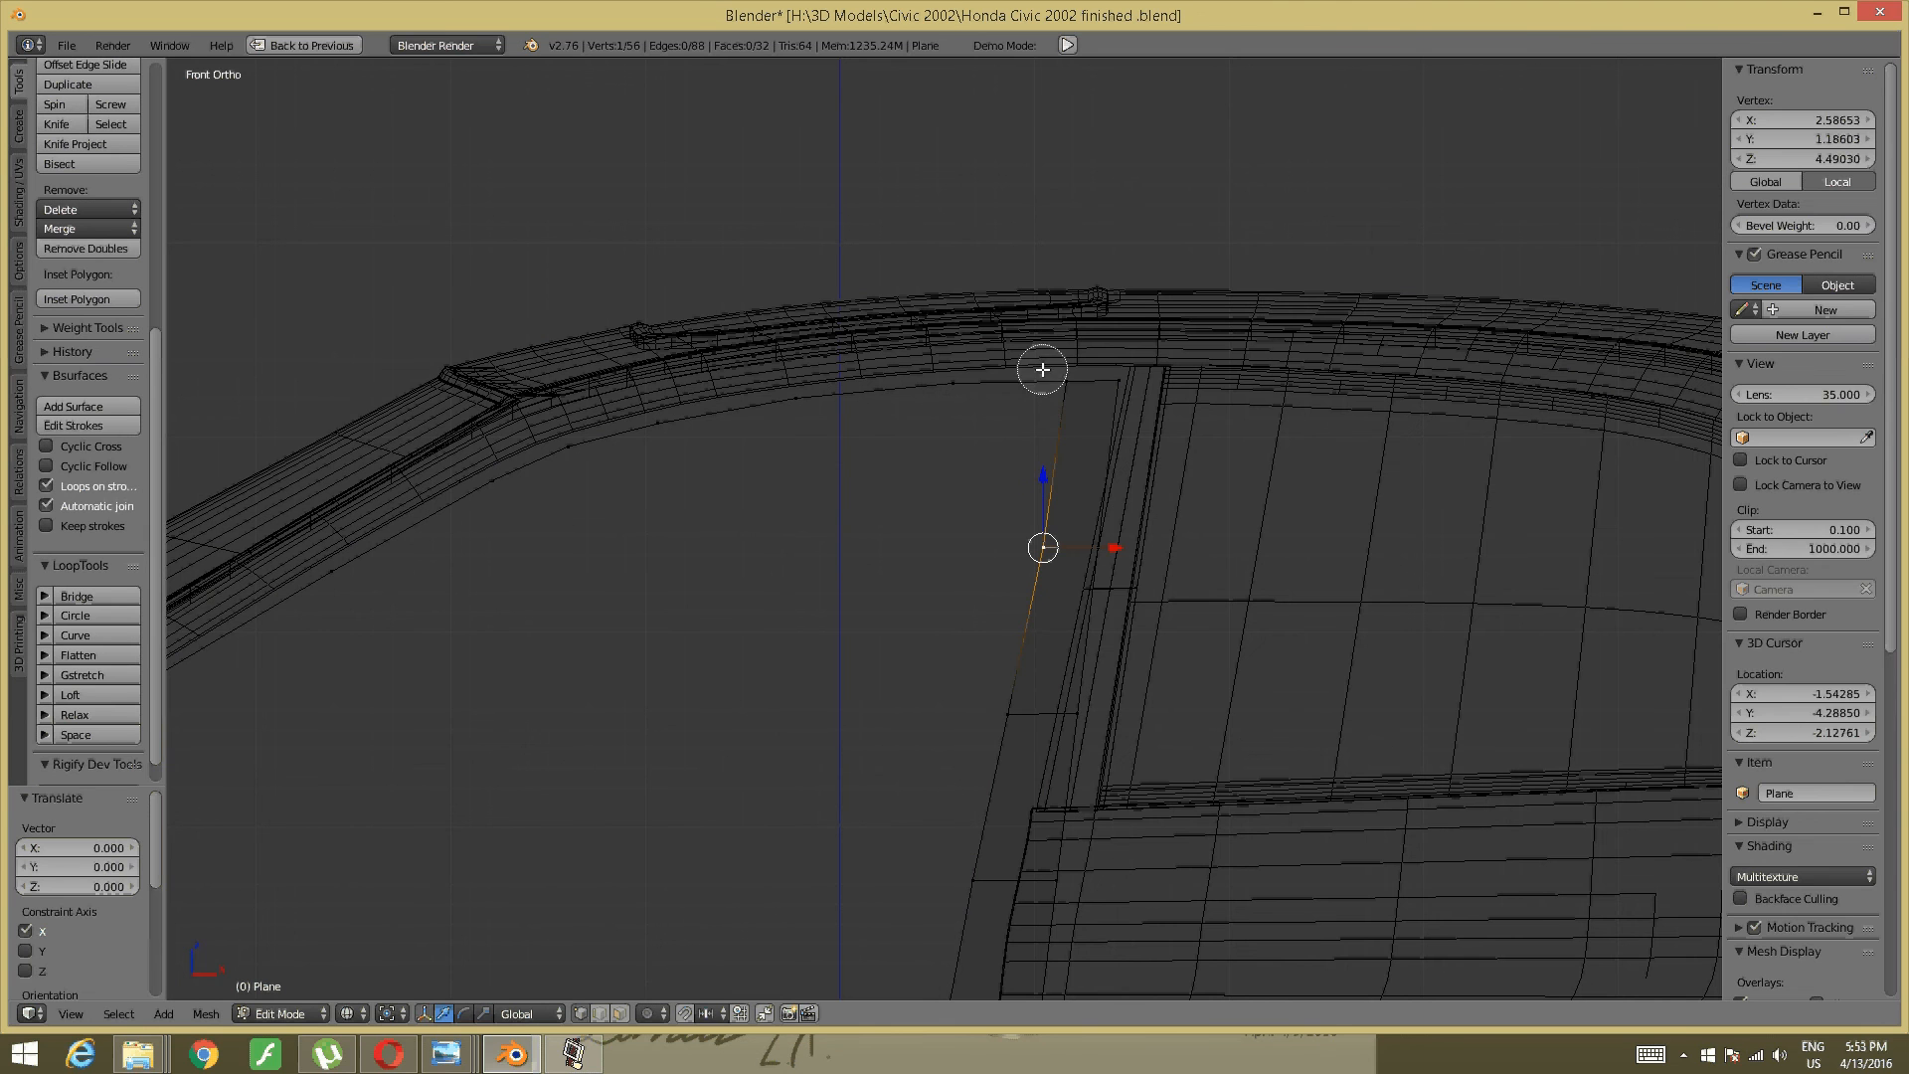
- Nudge the pillar's top edge 0.0604 right along X
right_click(1056, 372, "ctrl")
key("a")
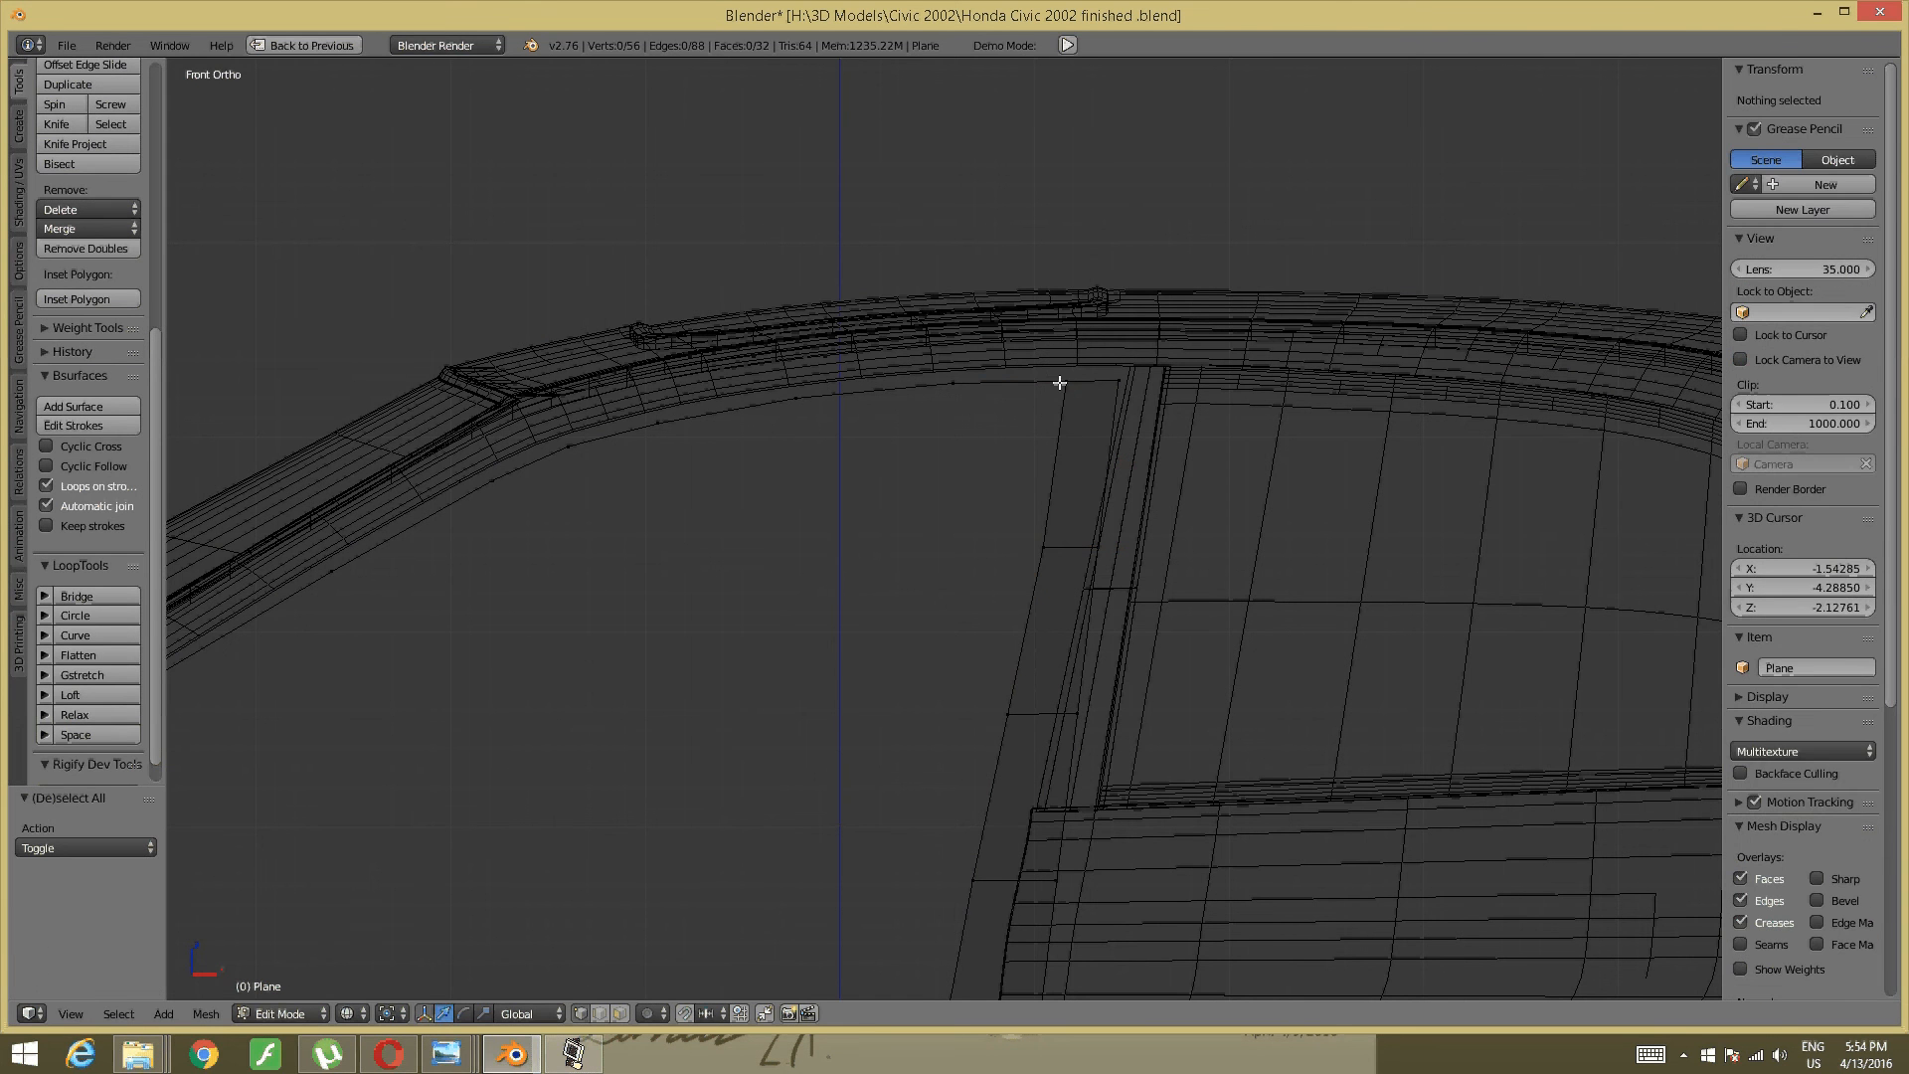
right_click(1056, 372)
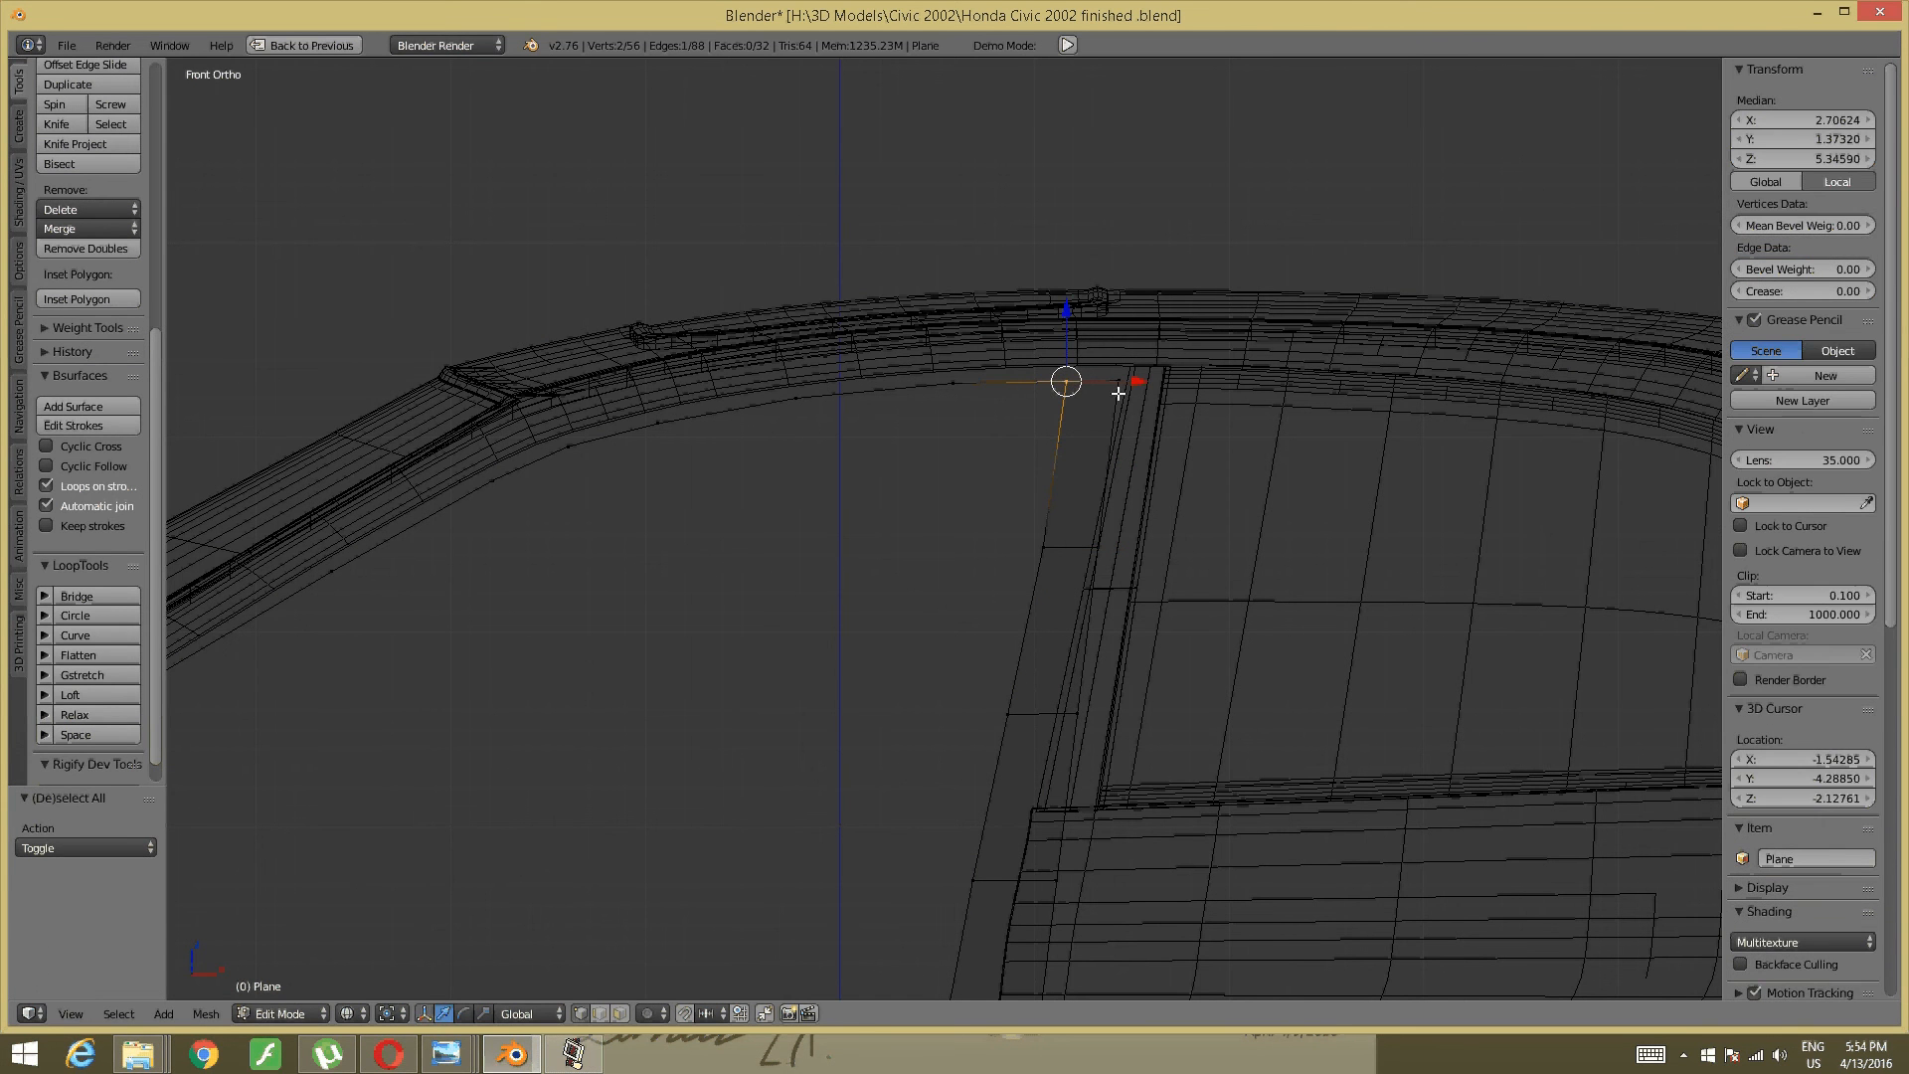
left_click_drag(1129, 388, 1139, 384)
key("a")
- Box-select the two vertices at the pillar's top corner and slide them along X
middle_click_drag(1120, 427, 1122, 427)
scroll(1122, 427, "down", 5)
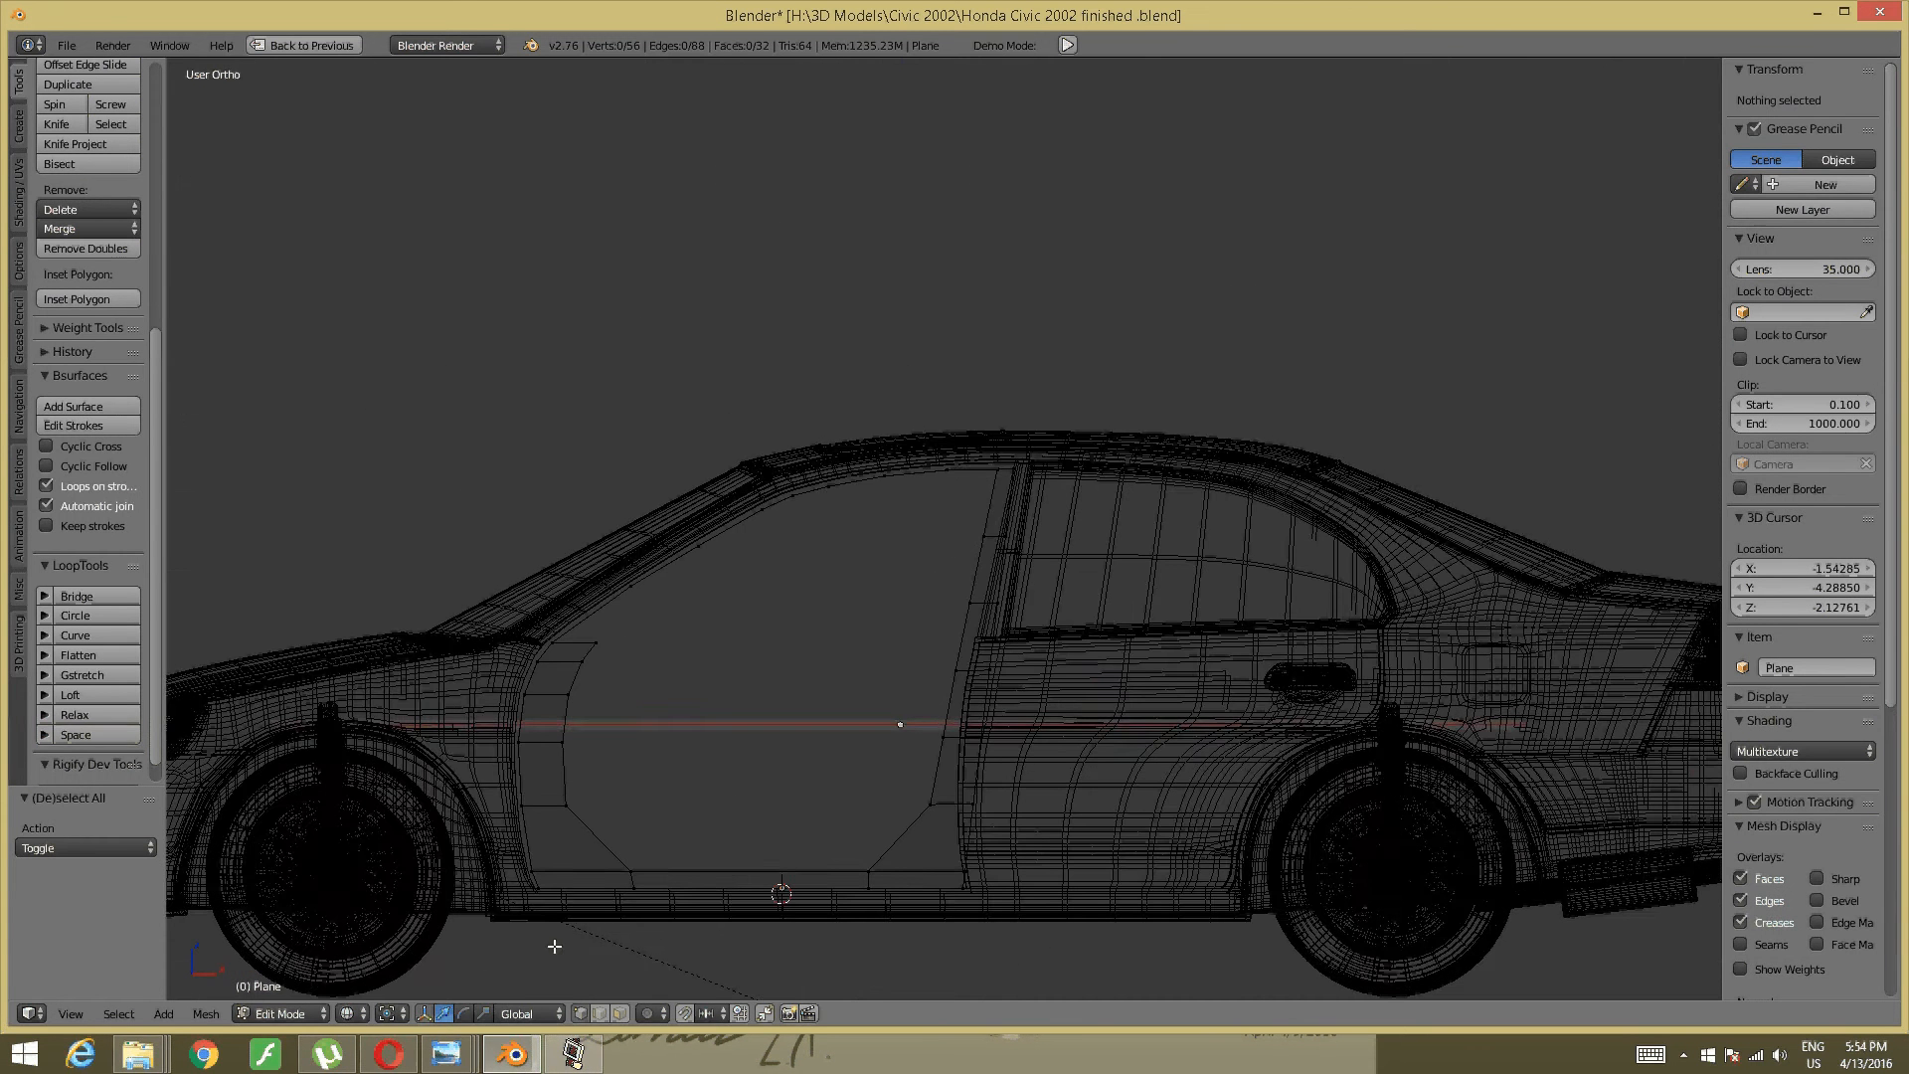
key("KP_1")
scroll(1117, 447, "up", 5)
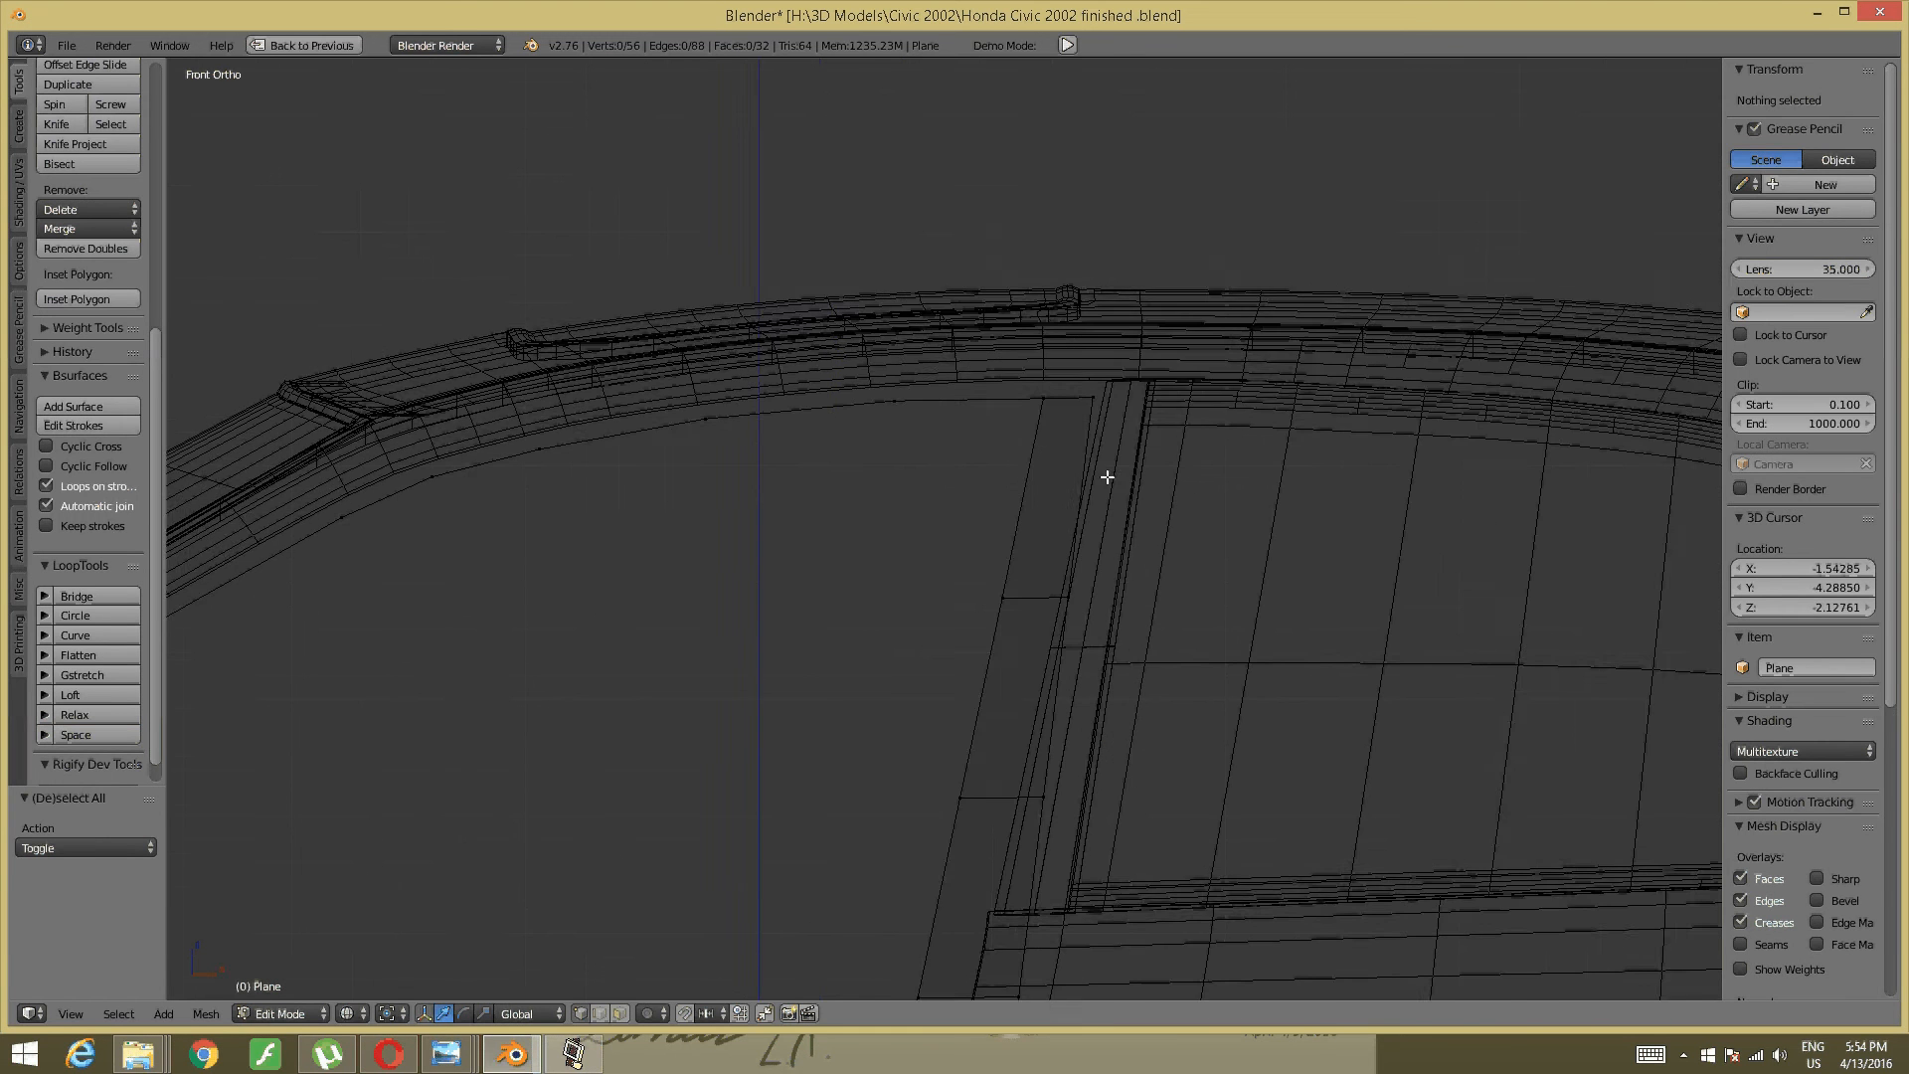
scroll(1106, 478, "up", 4)
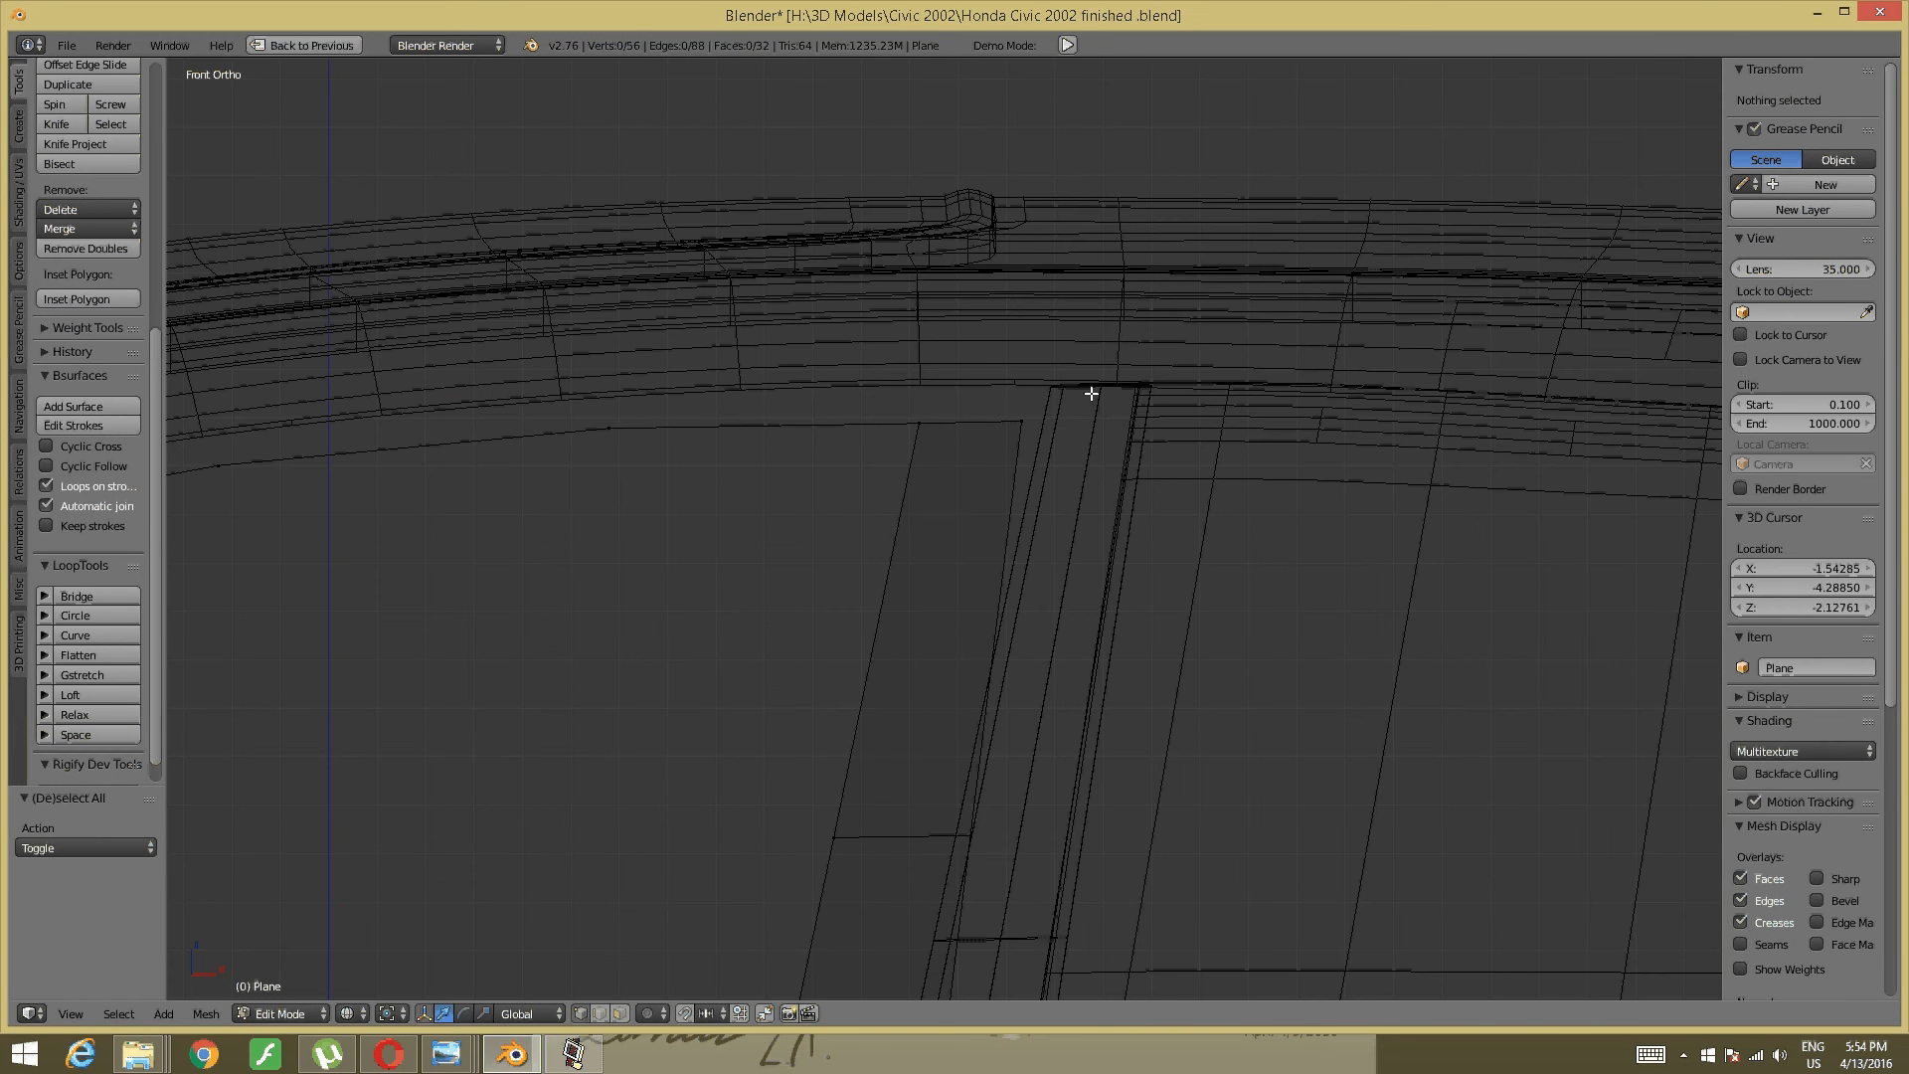
key("b")
left_click_drag(1091, 394, 1016, 503)
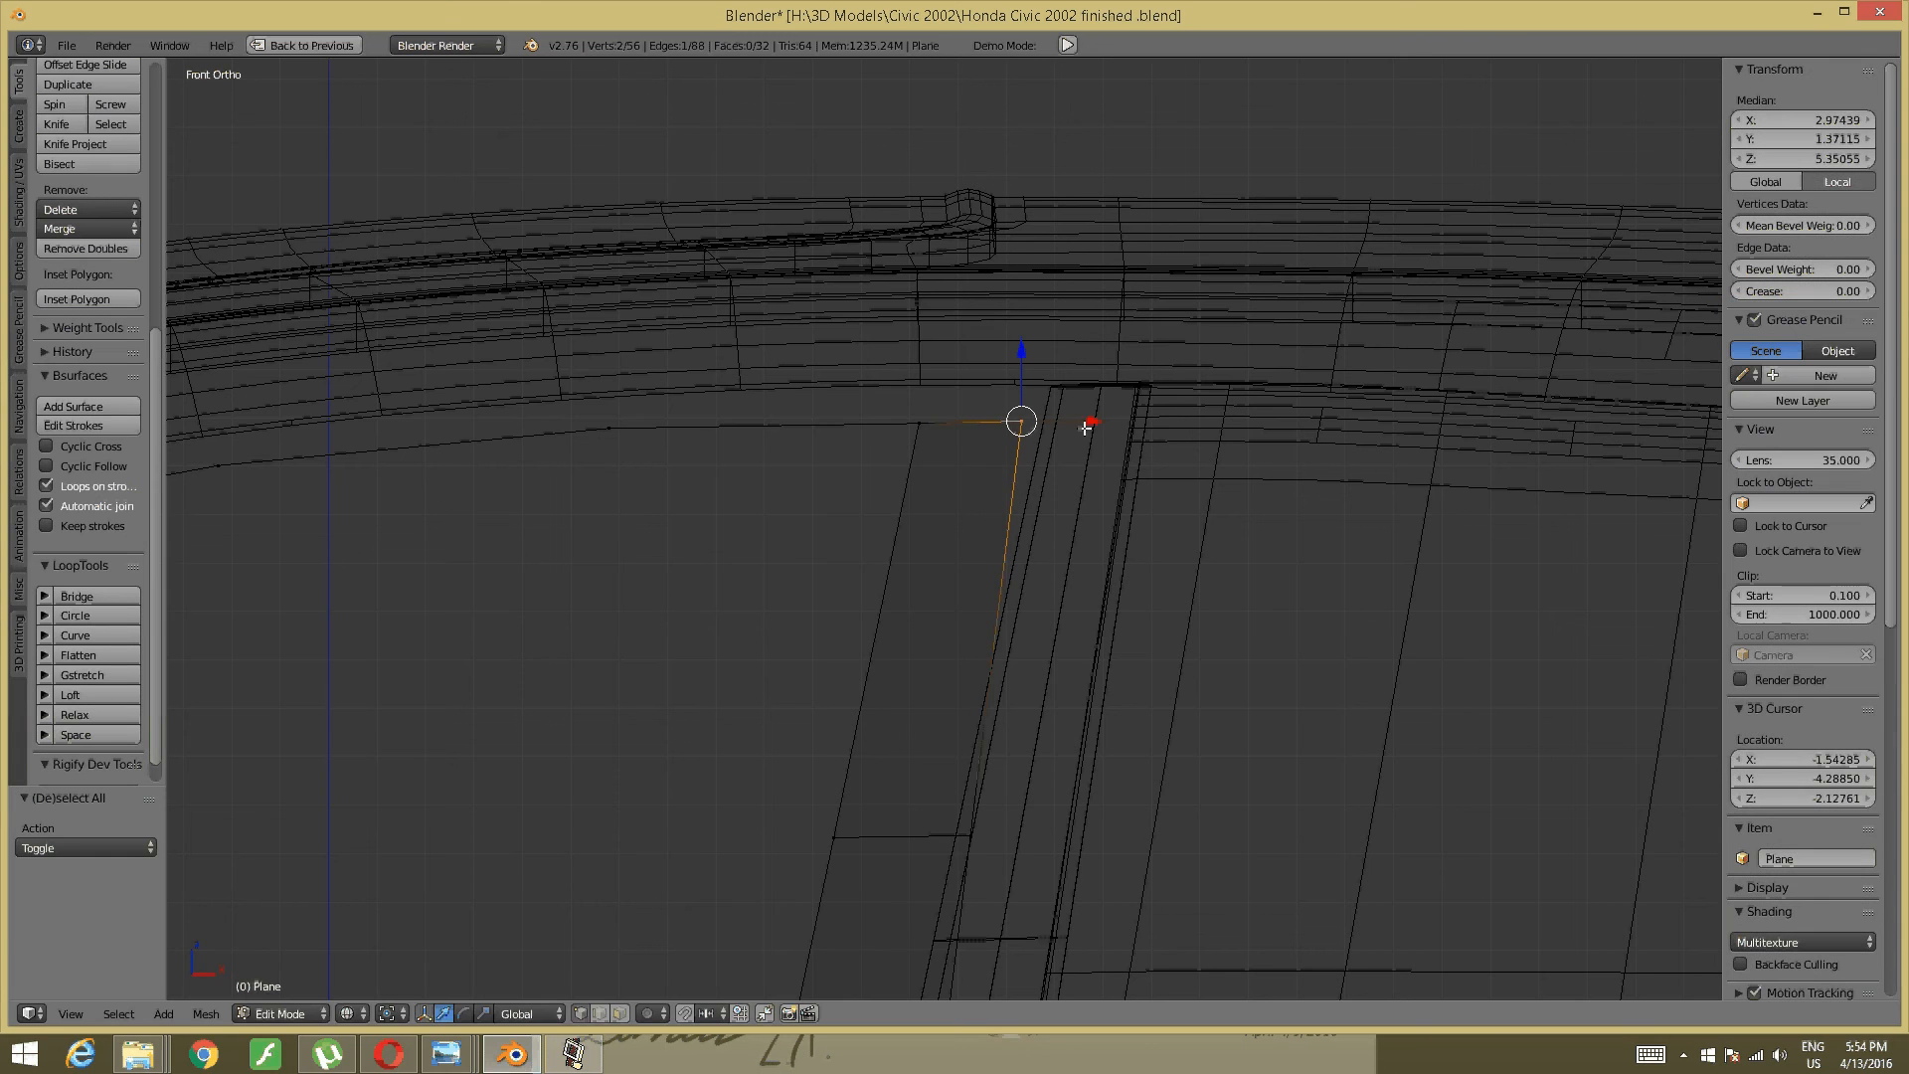
key("g")
key("x")
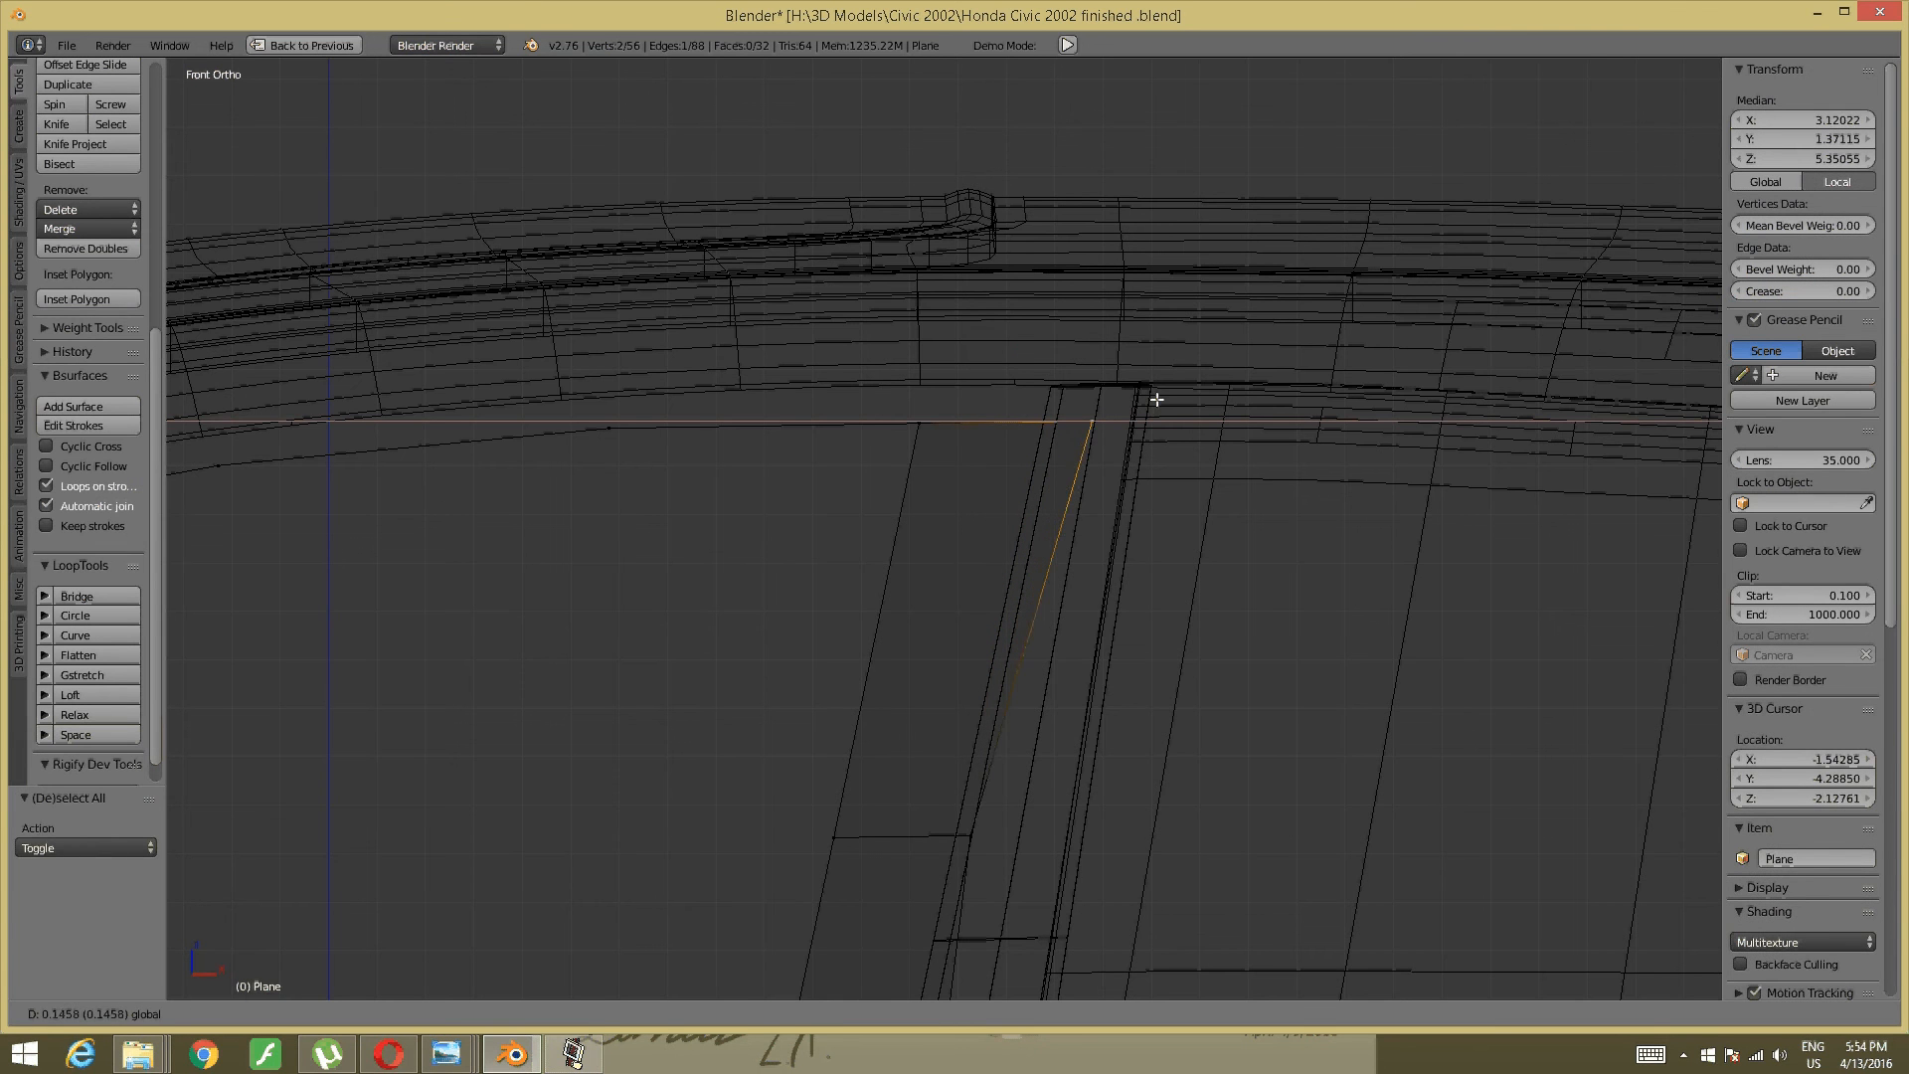
left_click(1157, 399)
- Slide two lower pillar-strip vertices right along X onto the door edge, one by 0.0582
middle_click_drag(981, 785, 1059, 653, "shift")
right_click(1010, 678)
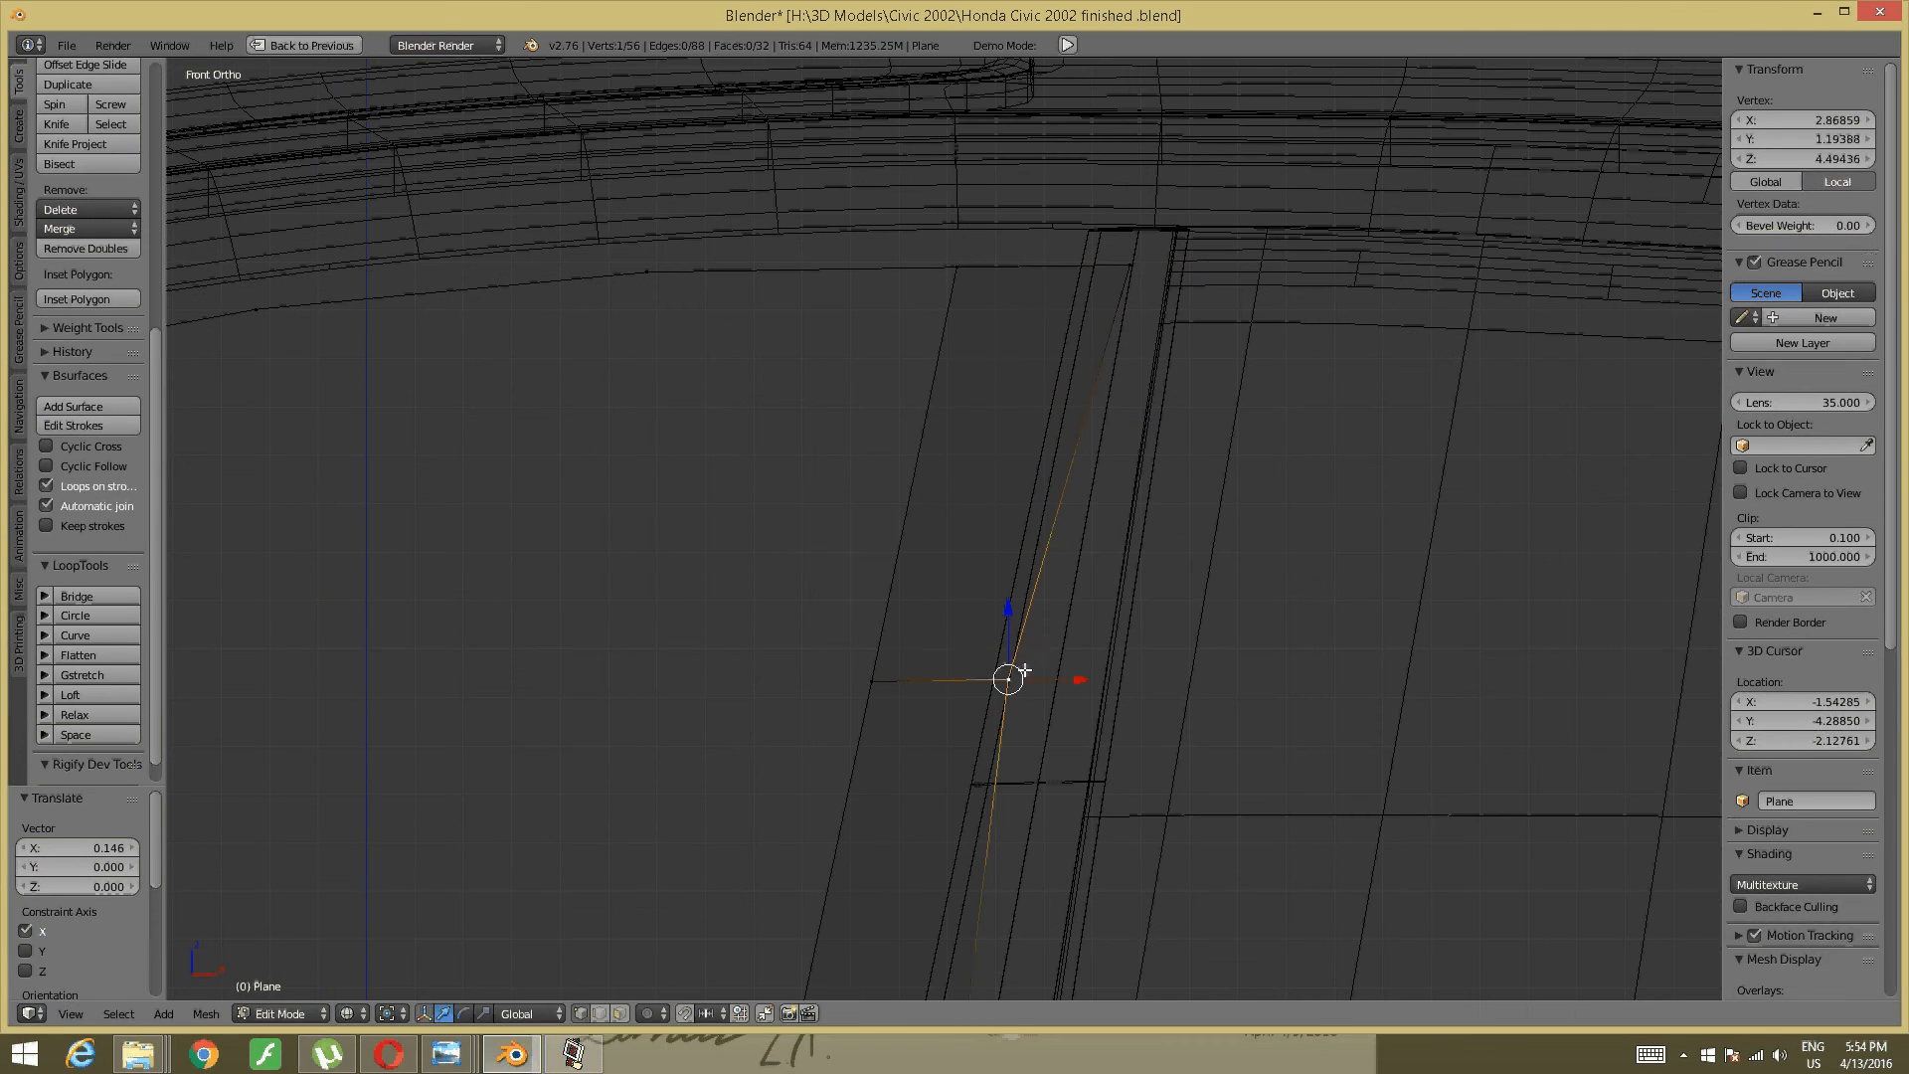
left_click(1088, 696)
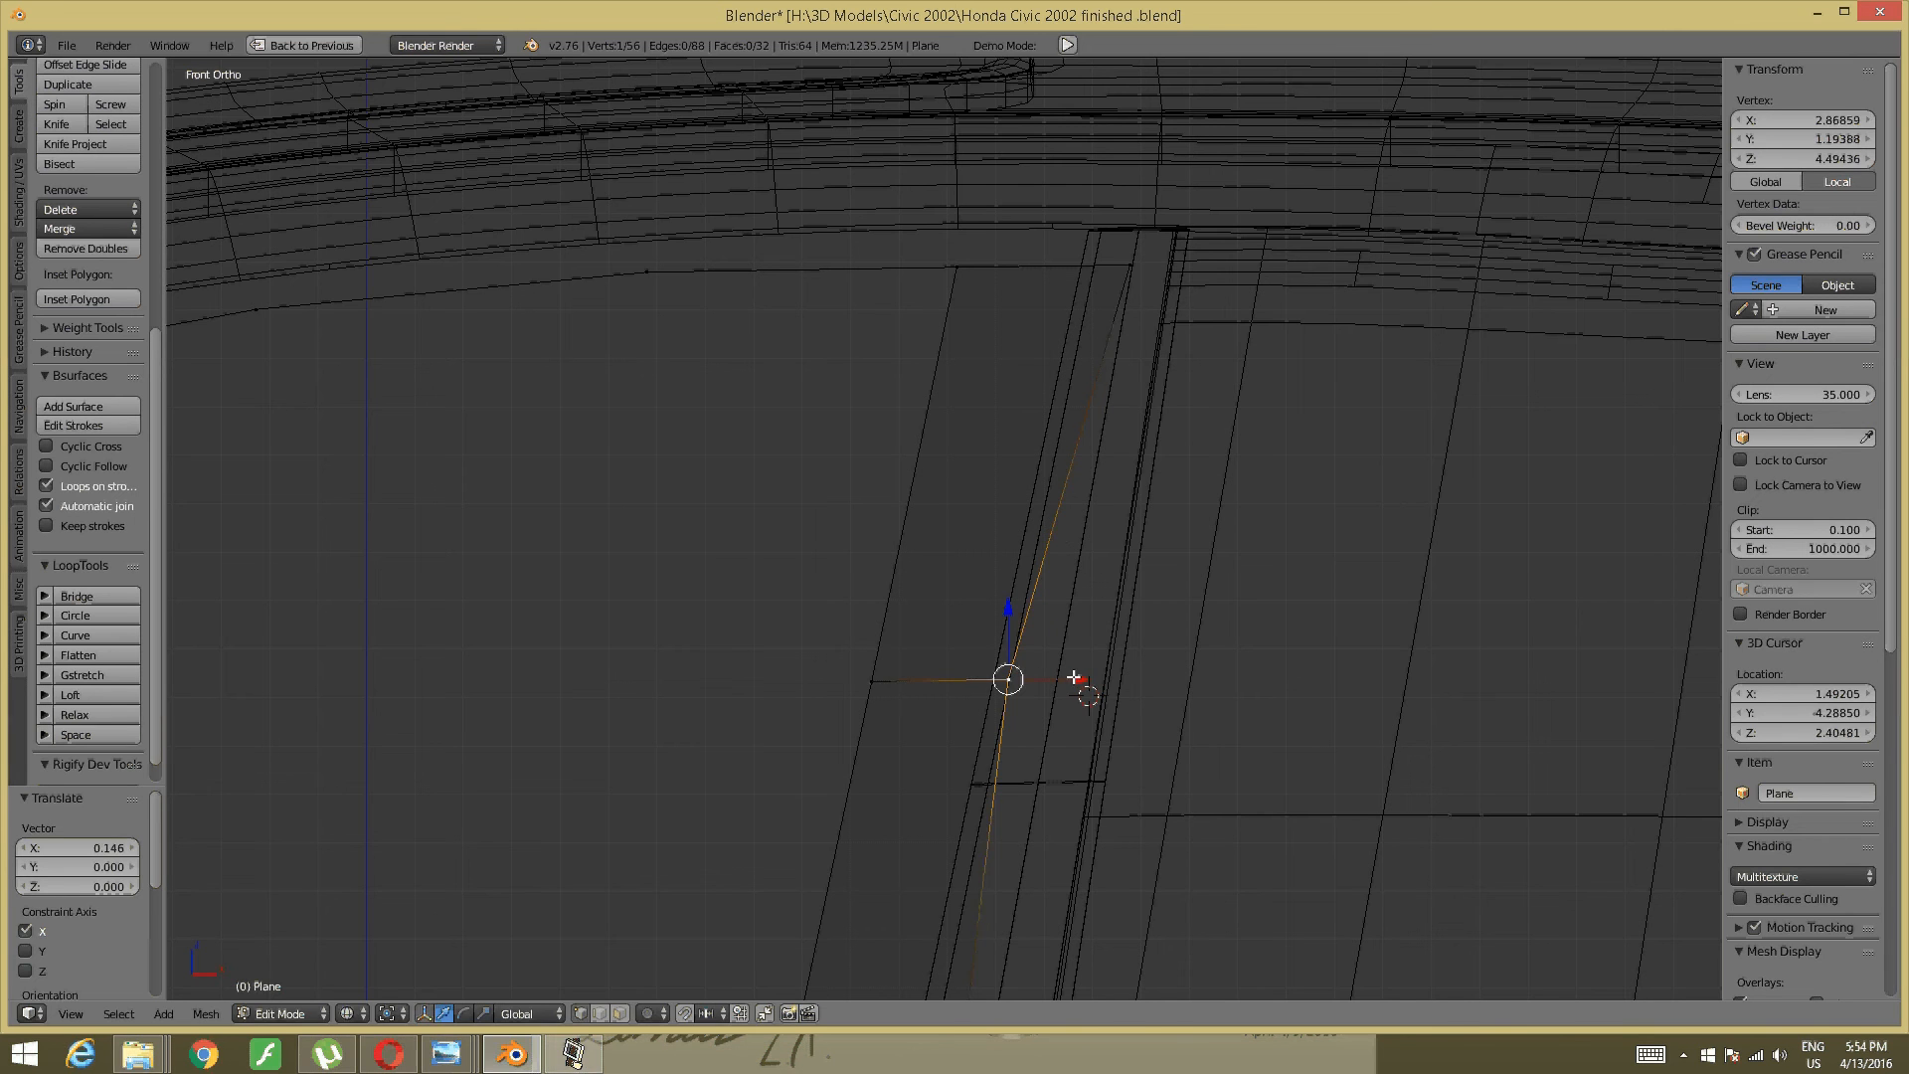
left_click_drag(1074, 677, 1113, 674)
middle_click_drag(1004, 782, 1016, 480, "shift")
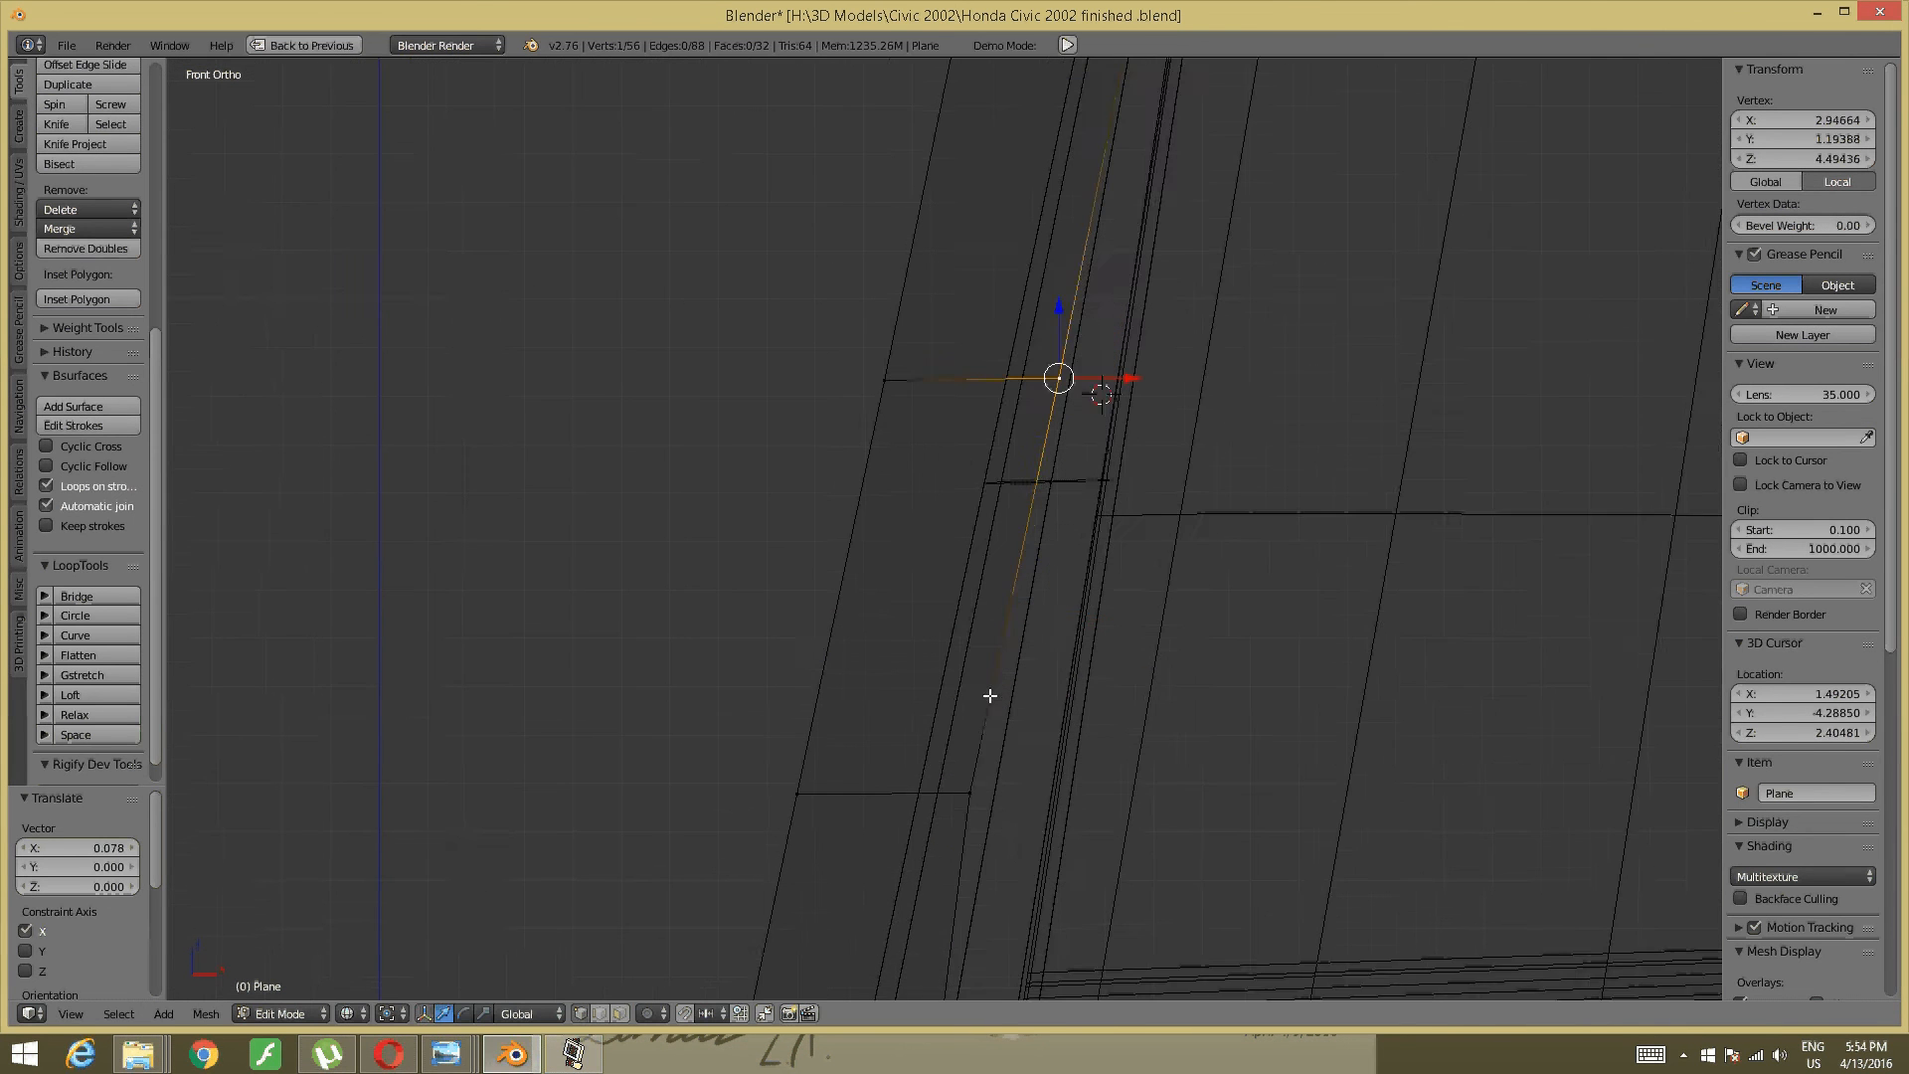
middle_click_drag(989, 696, 1023, 414, "shift")
right_click(1022, 527)
left_click_drag(1059, 524, 1073, 525)
middle_click_drag(1010, 631, 1016, 479, "shift")
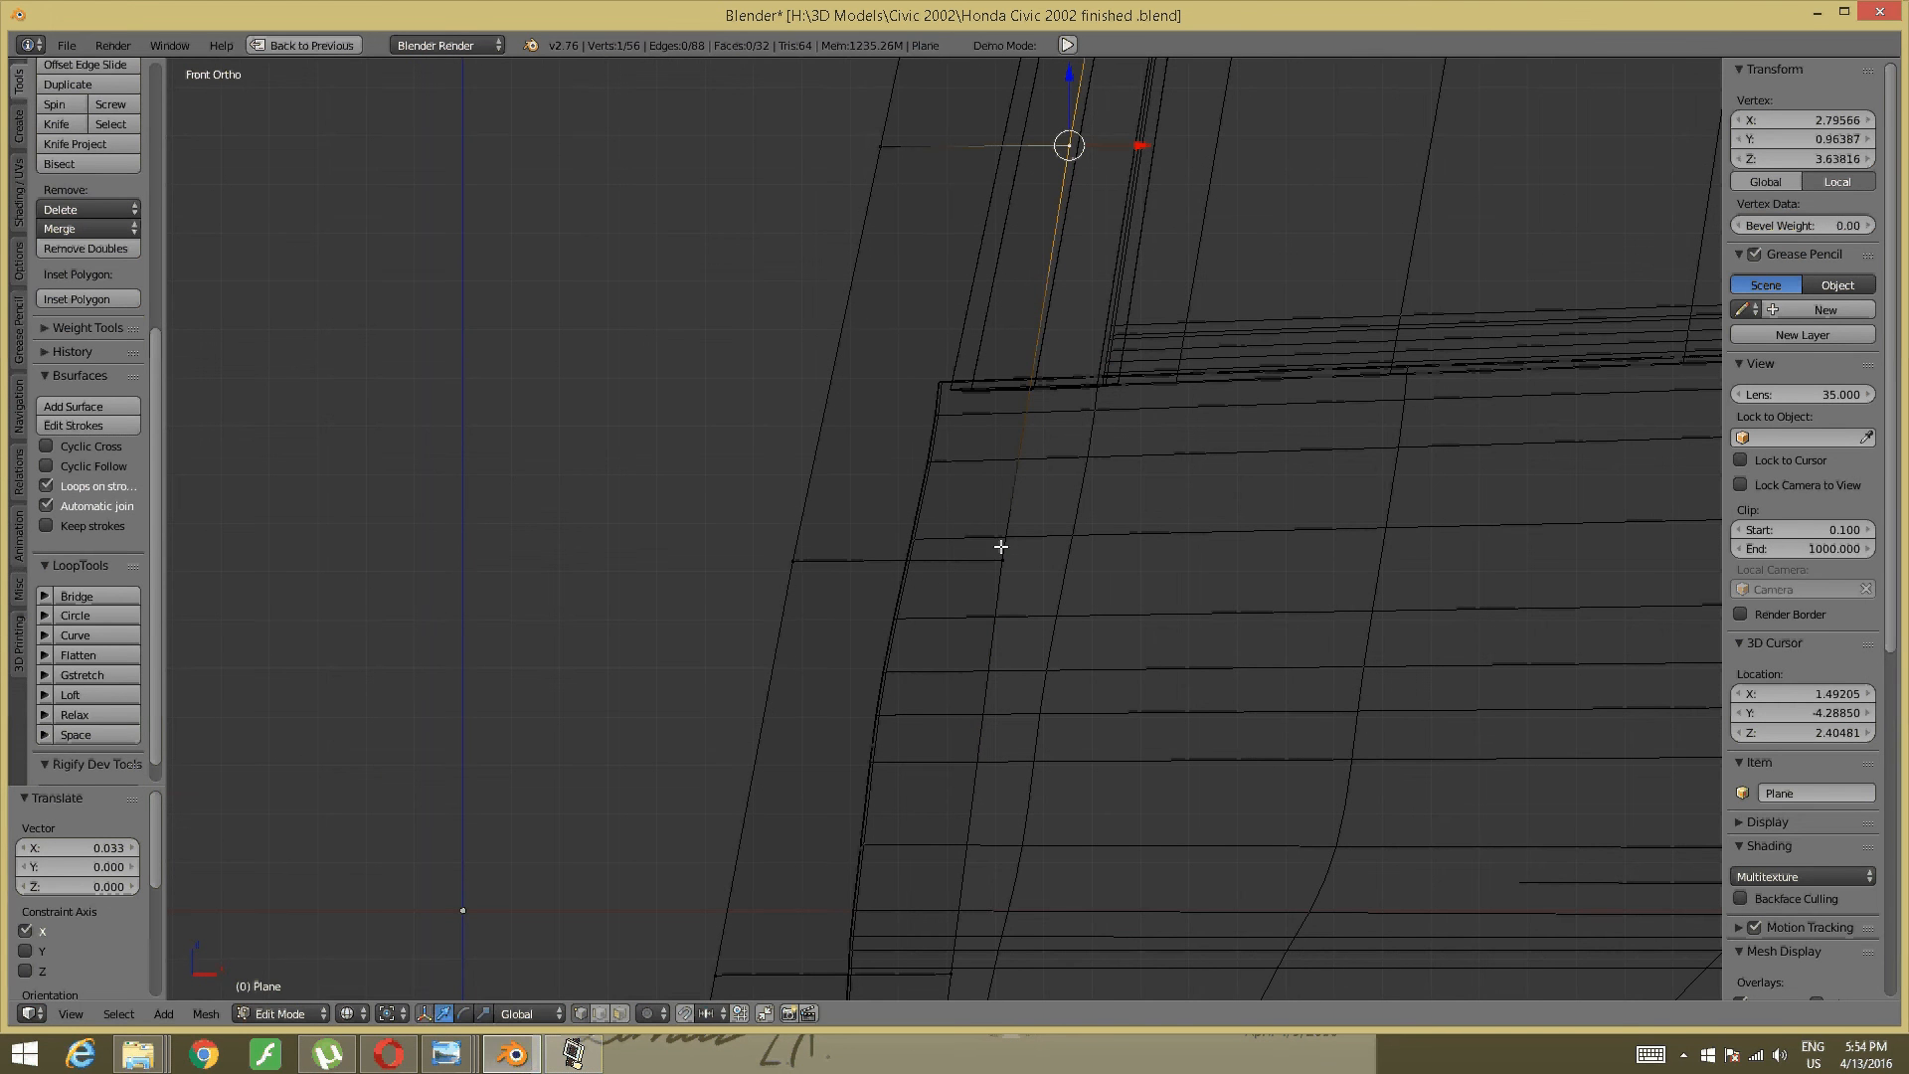
- Box-select the two top corner vertices below the roof line and move them right along X
scroll(999, 555, "down", 2)
middle_click_drag(1080, 88, 1056, 813, "shift")
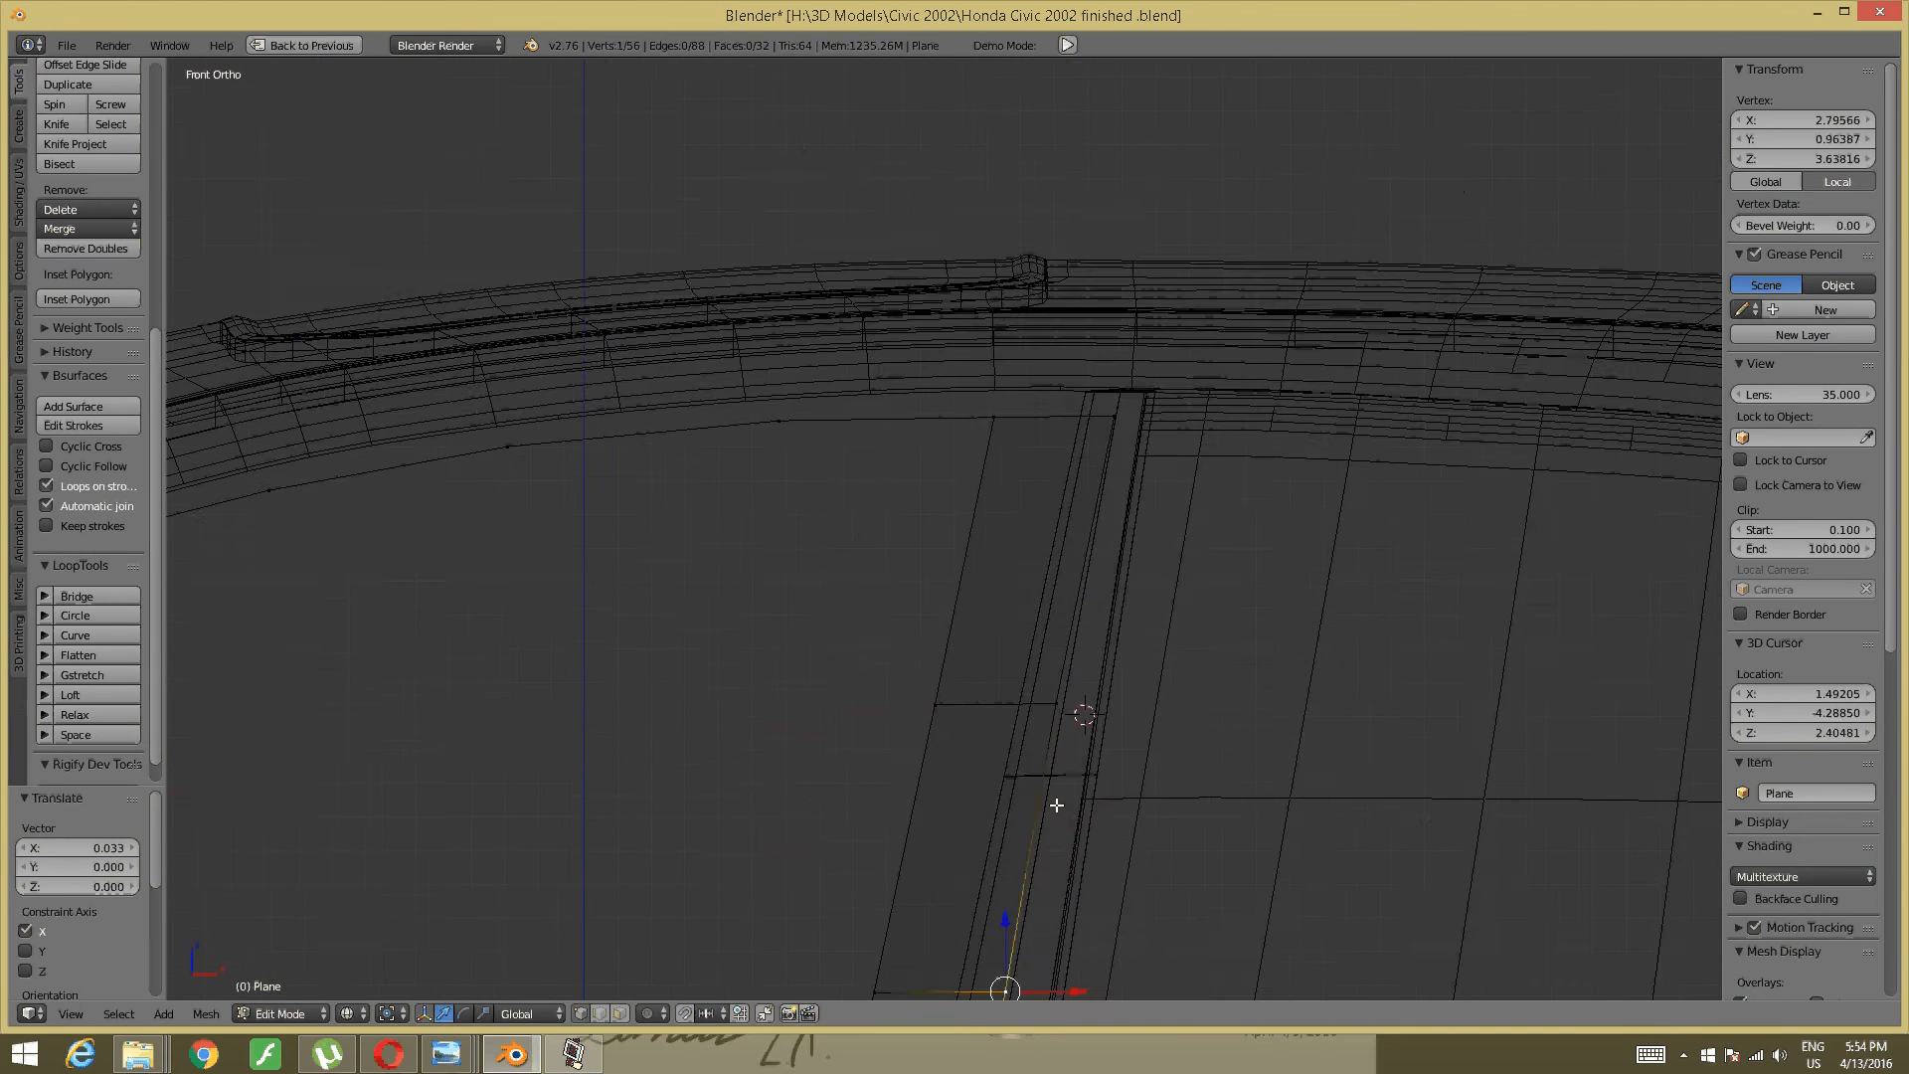
scroll(1063, 591, "up", 3)
key("b")
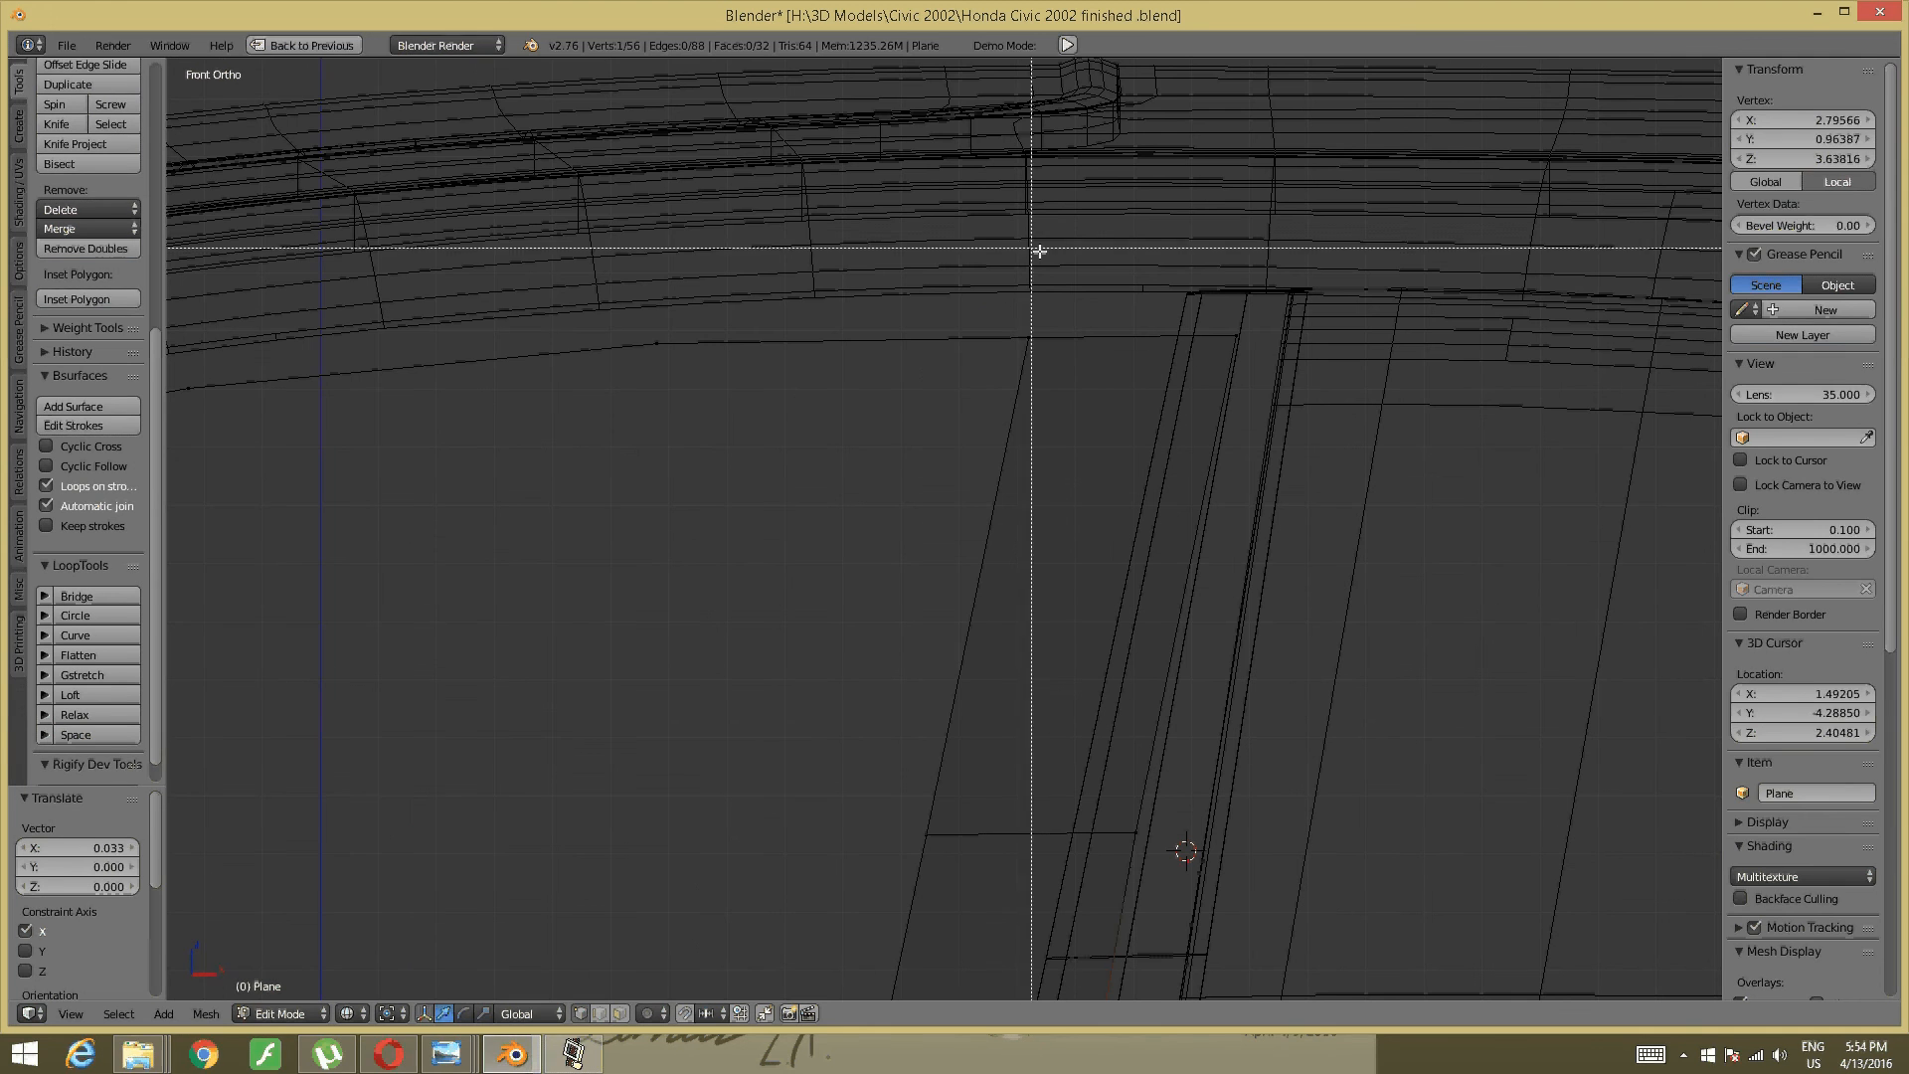
left_click_drag(1034, 288, 1090, 343)
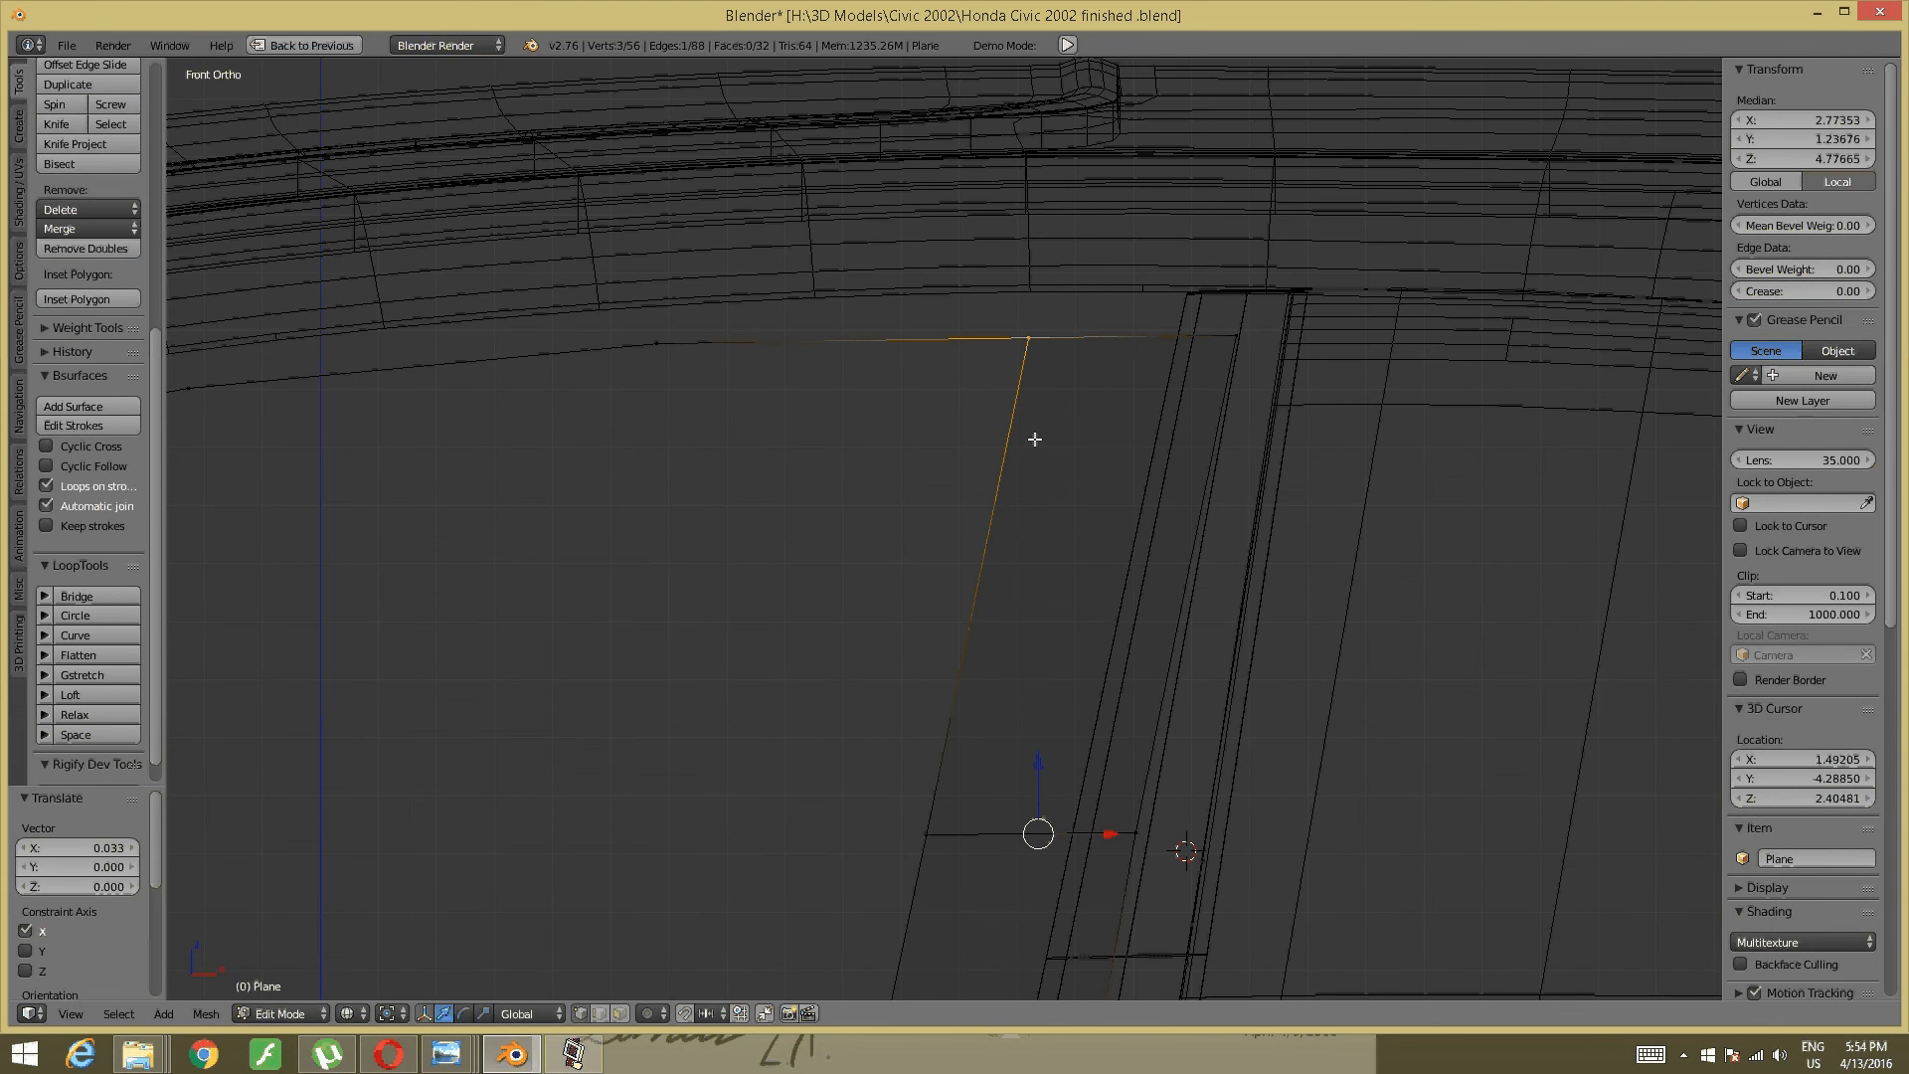
key("a")
key("b")
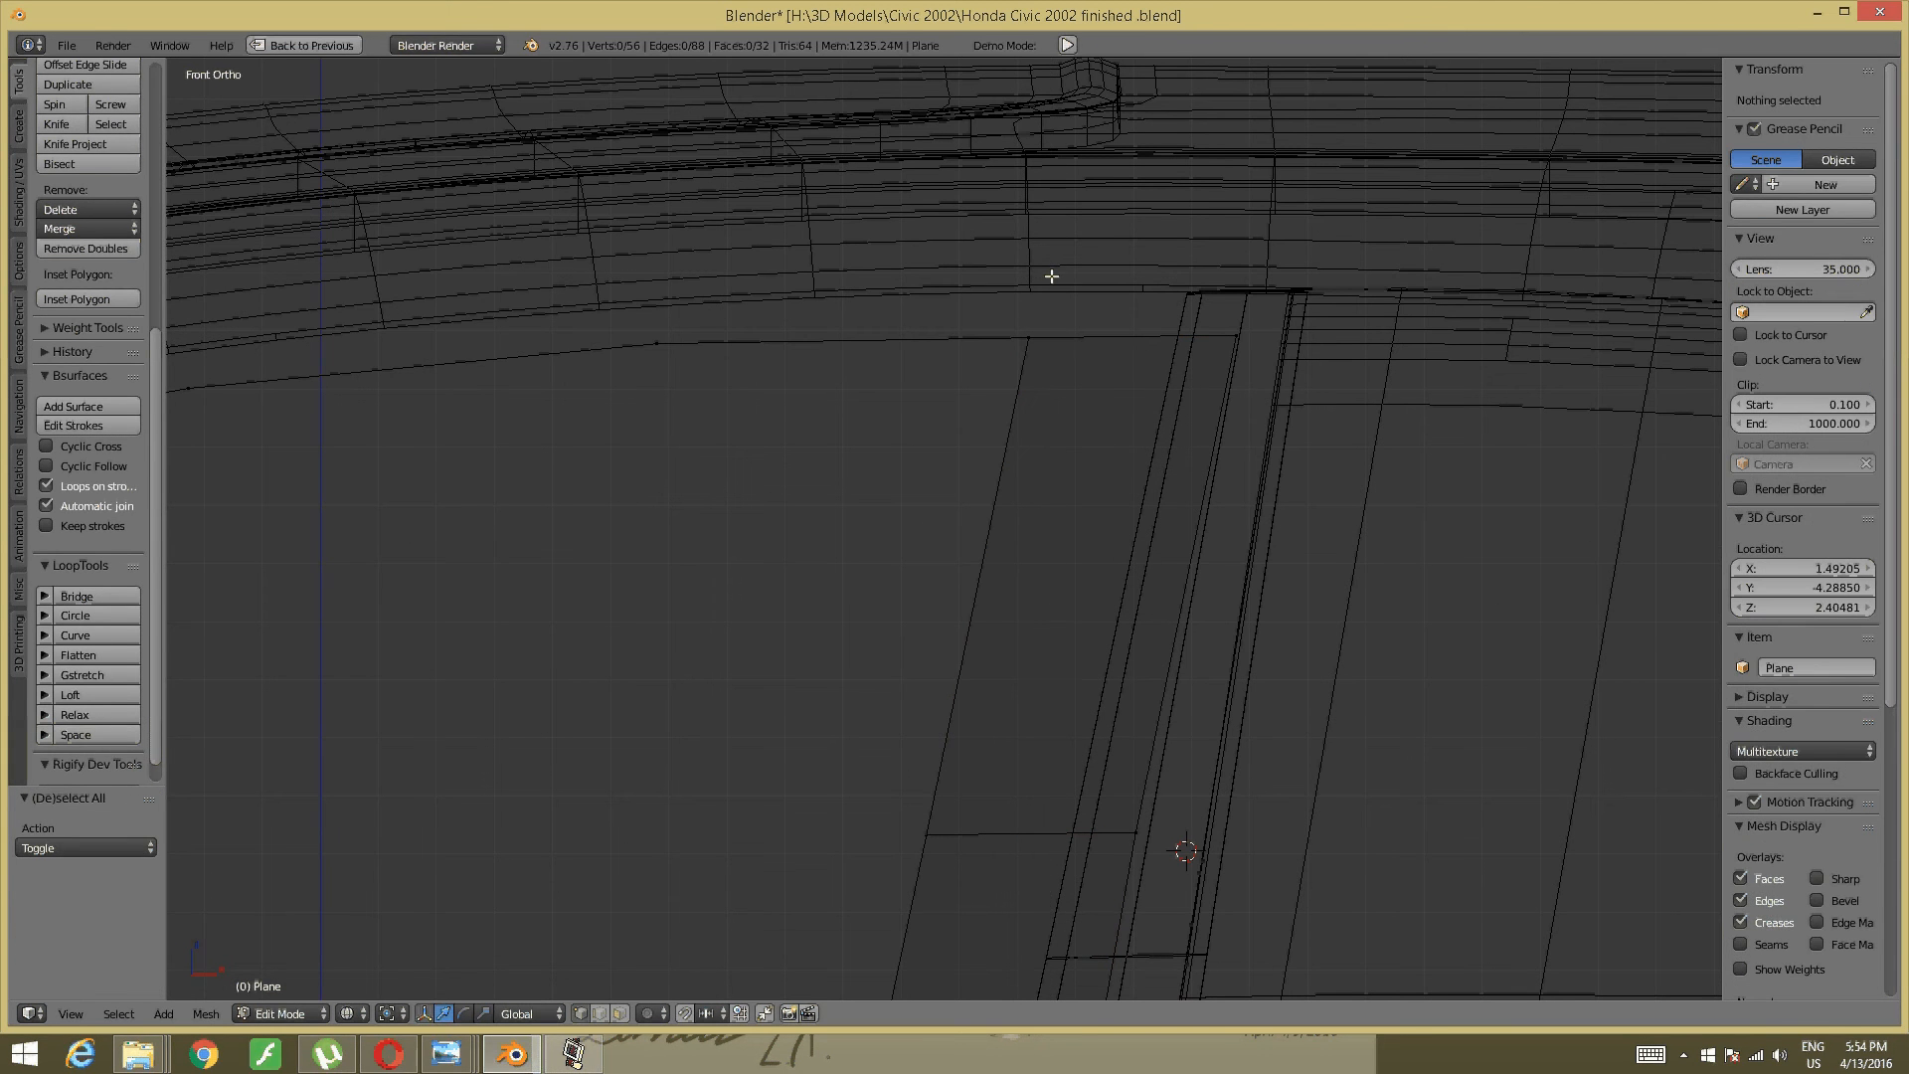
left_click_drag(1051, 276, 988, 378)
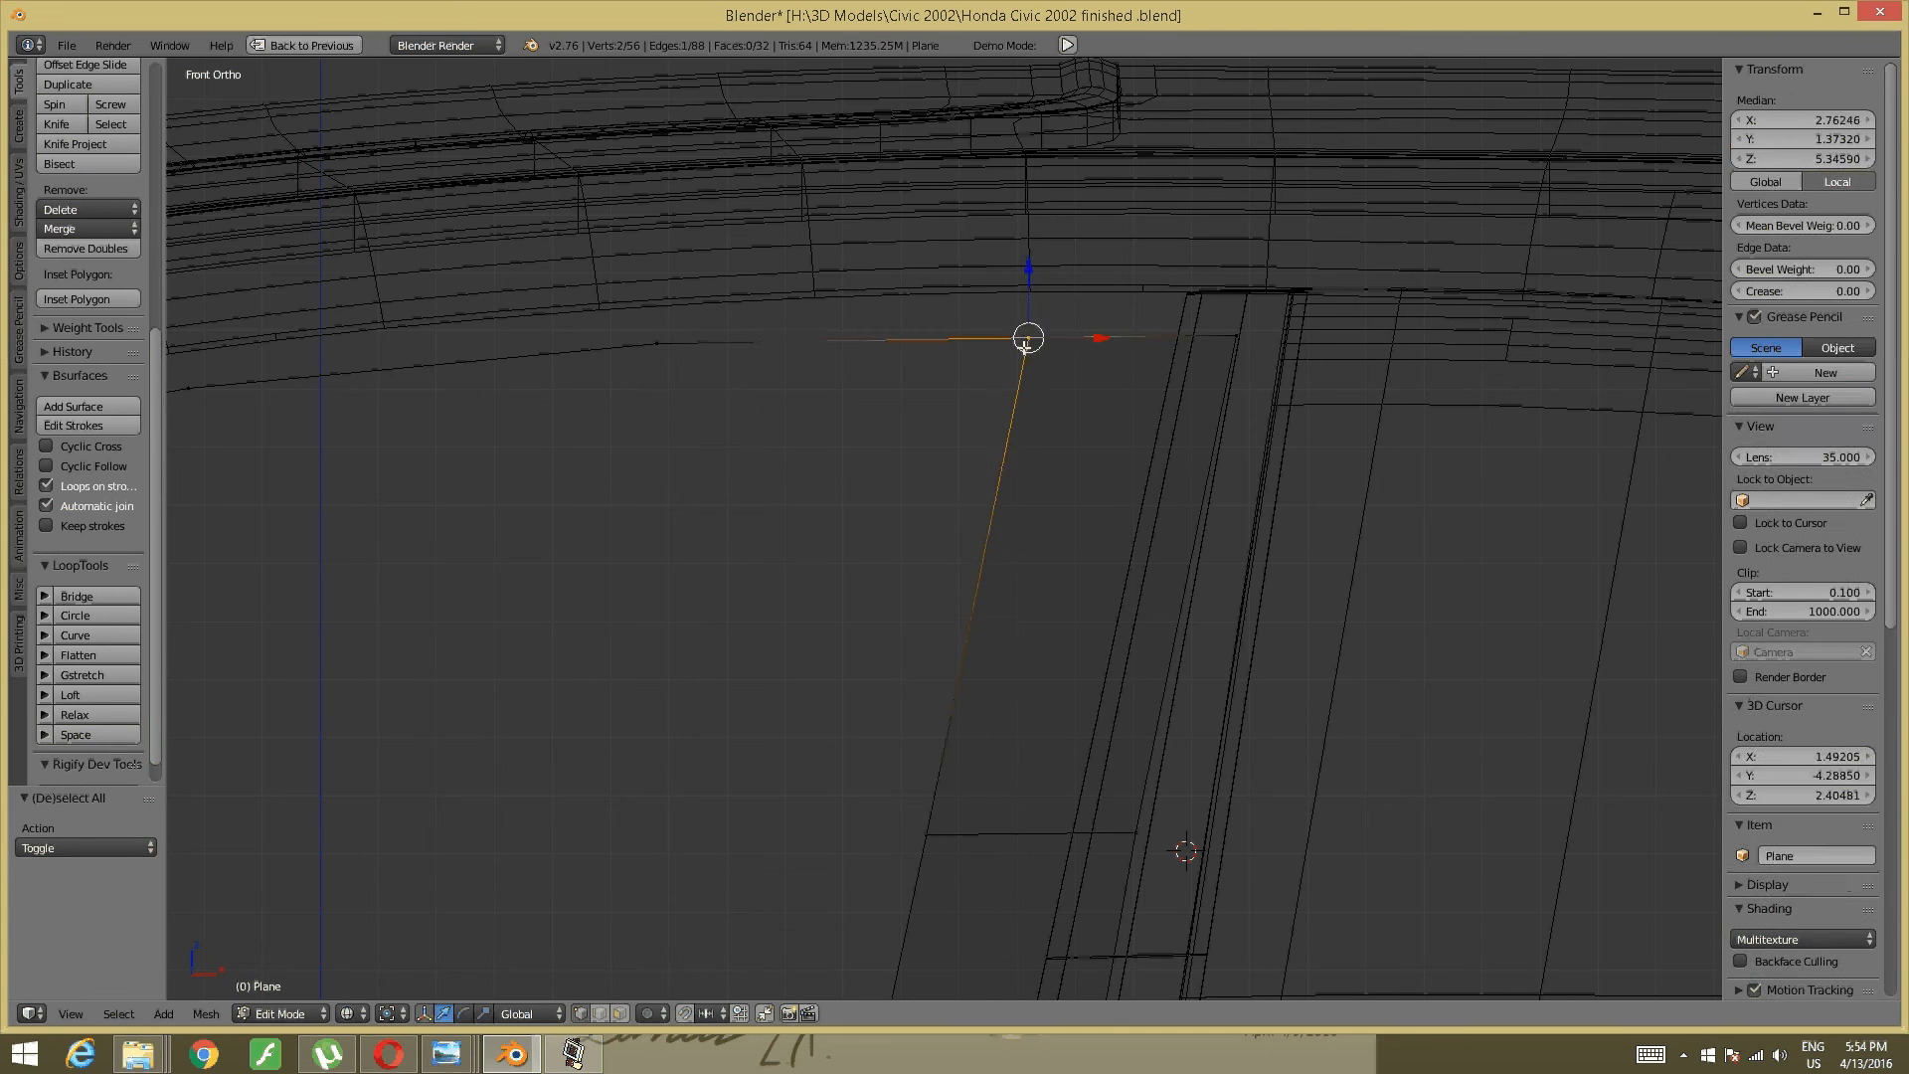
key("g")
key("x")
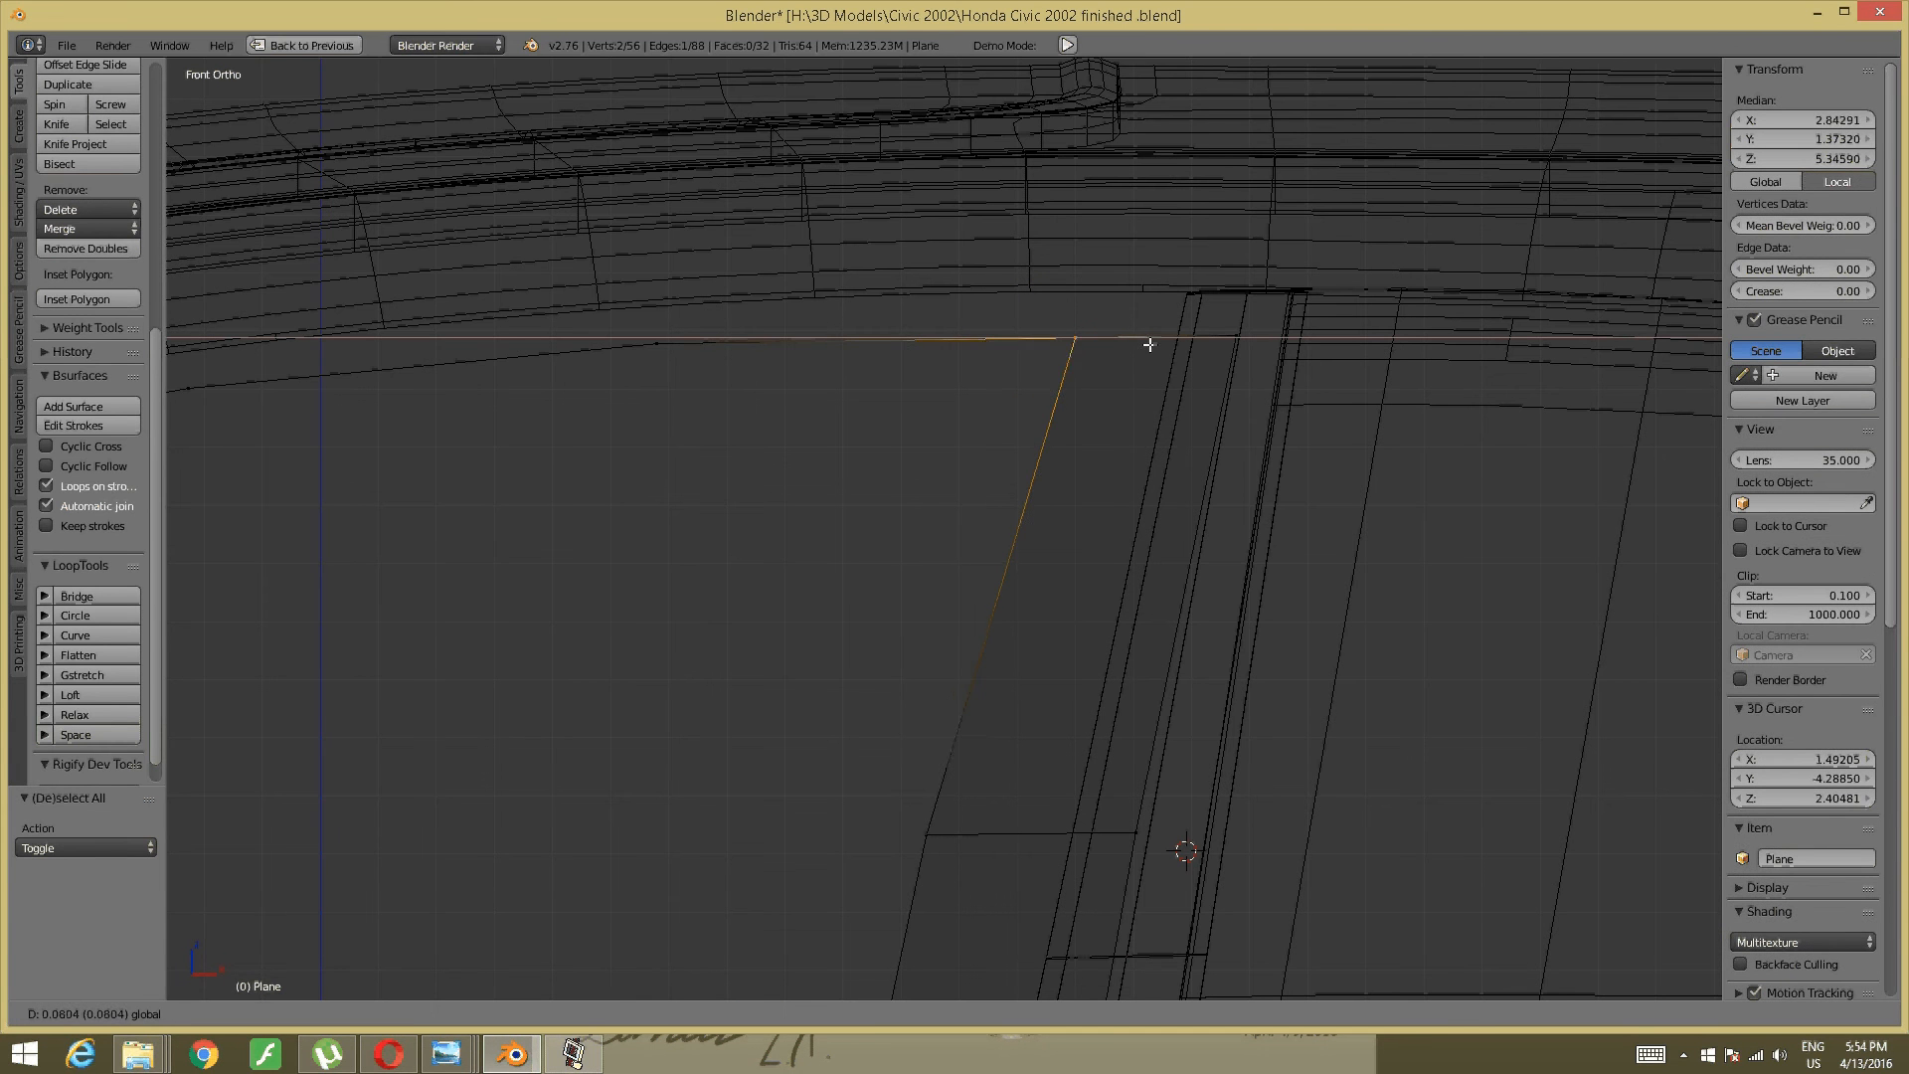
left_click(1148, 341)
key("a")
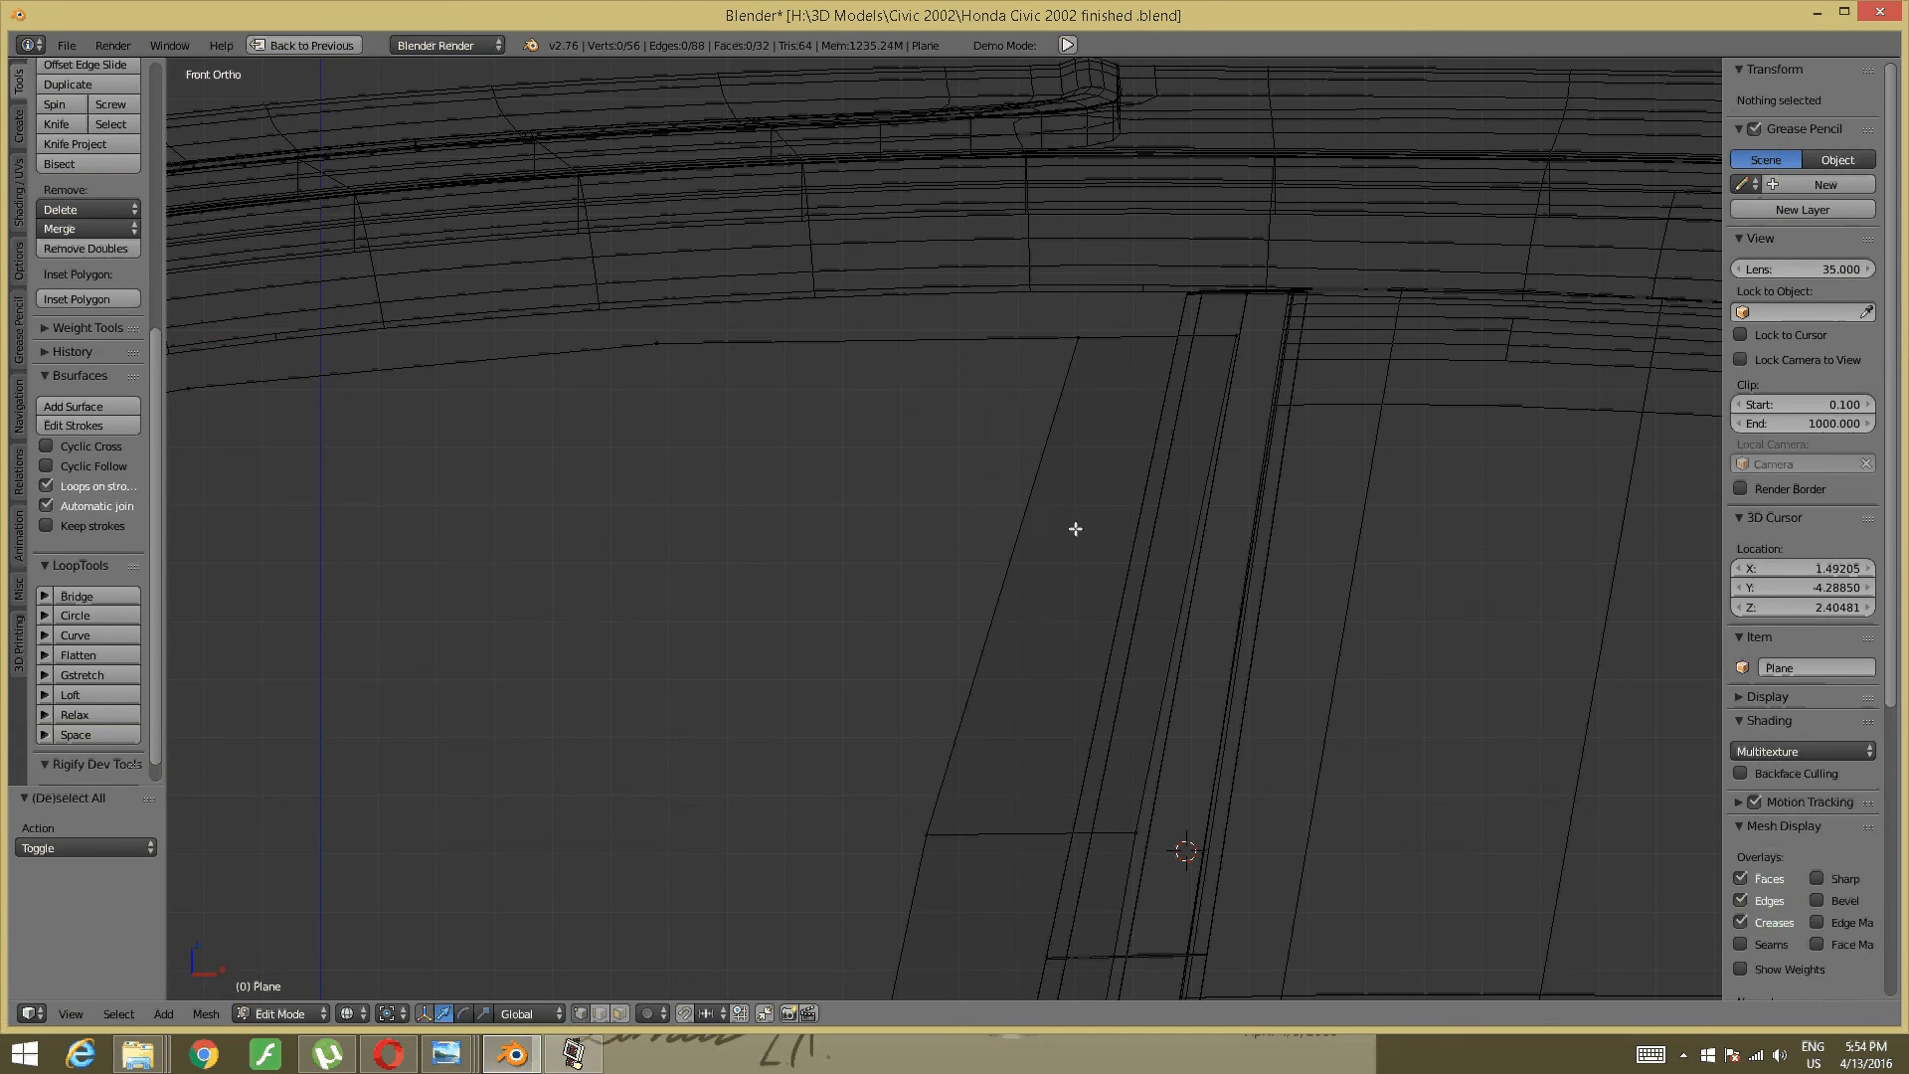
- Move the vertex on the lower crossbar edge along X
right_click(938, 826)
key("g")
key("x")
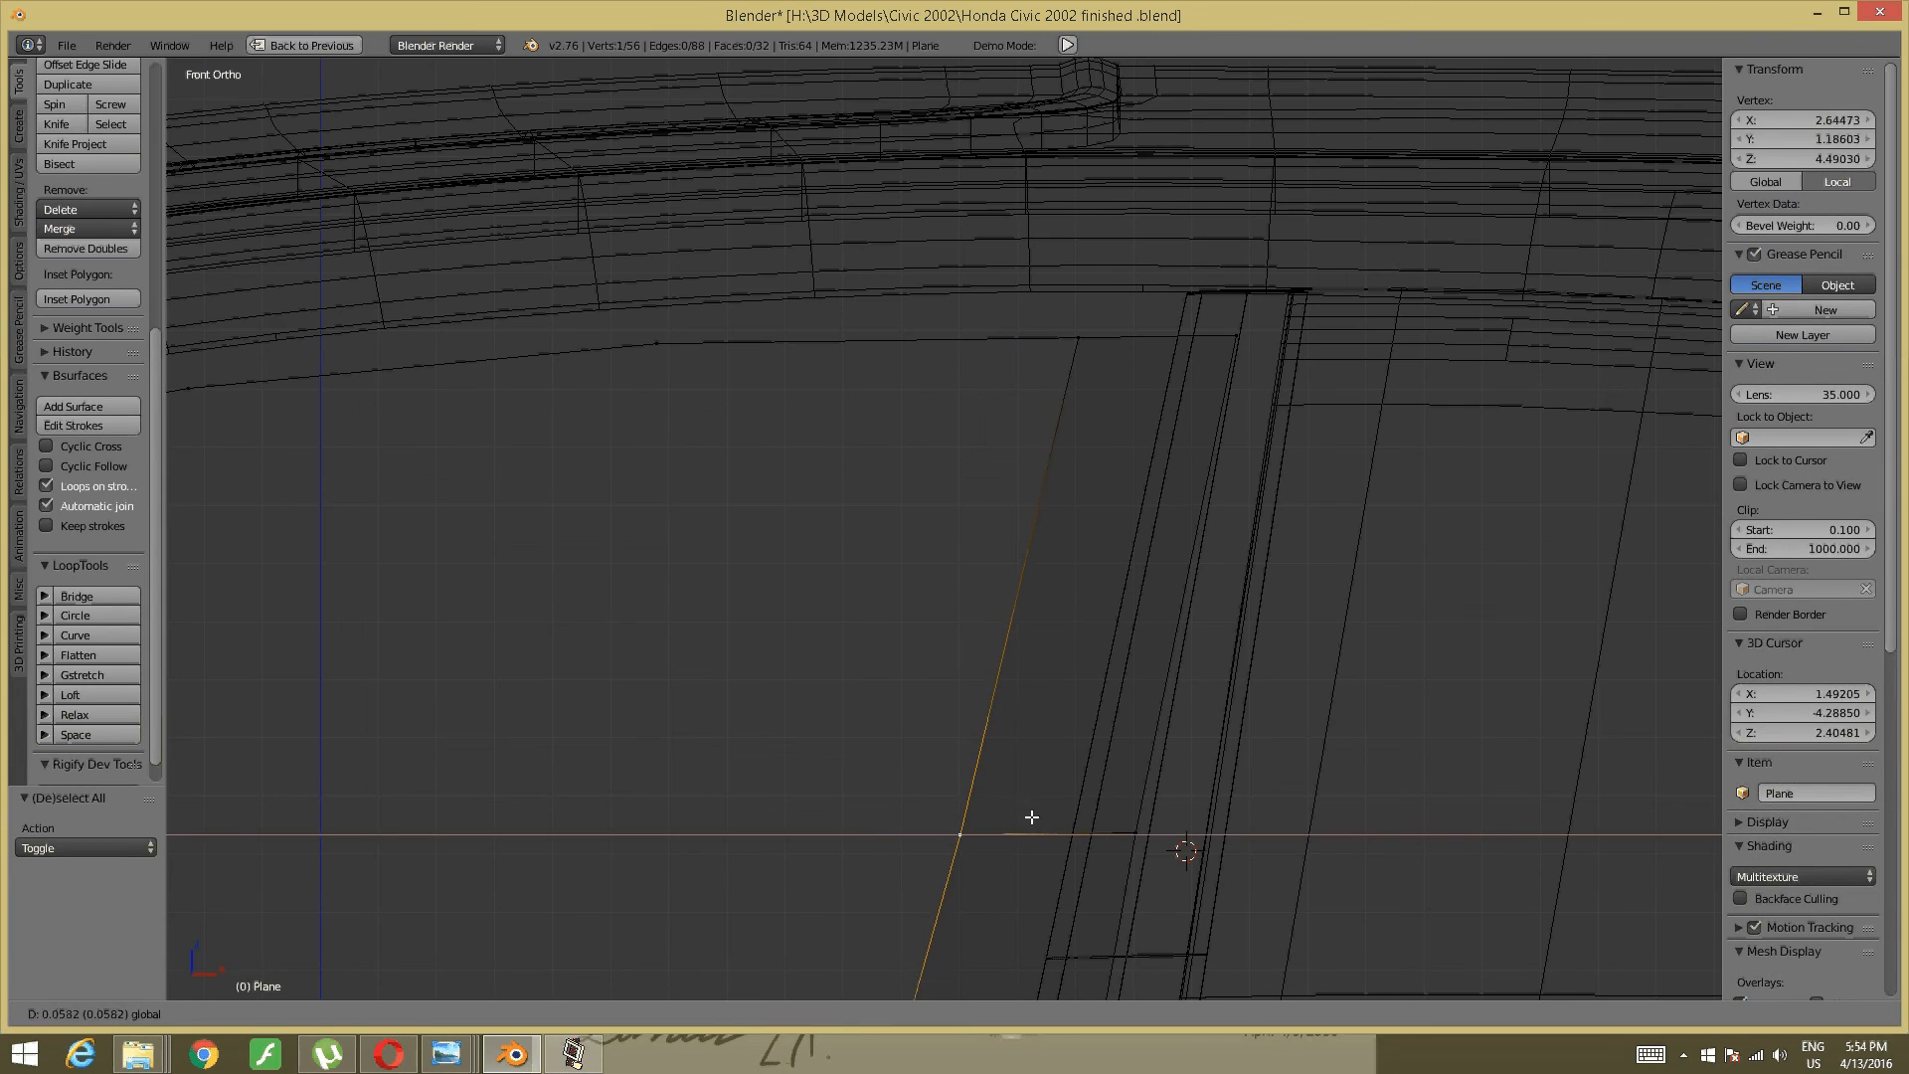
left_click(1029, 815)
key("a")
middle_click_drag(1044, 639, 880, 585)
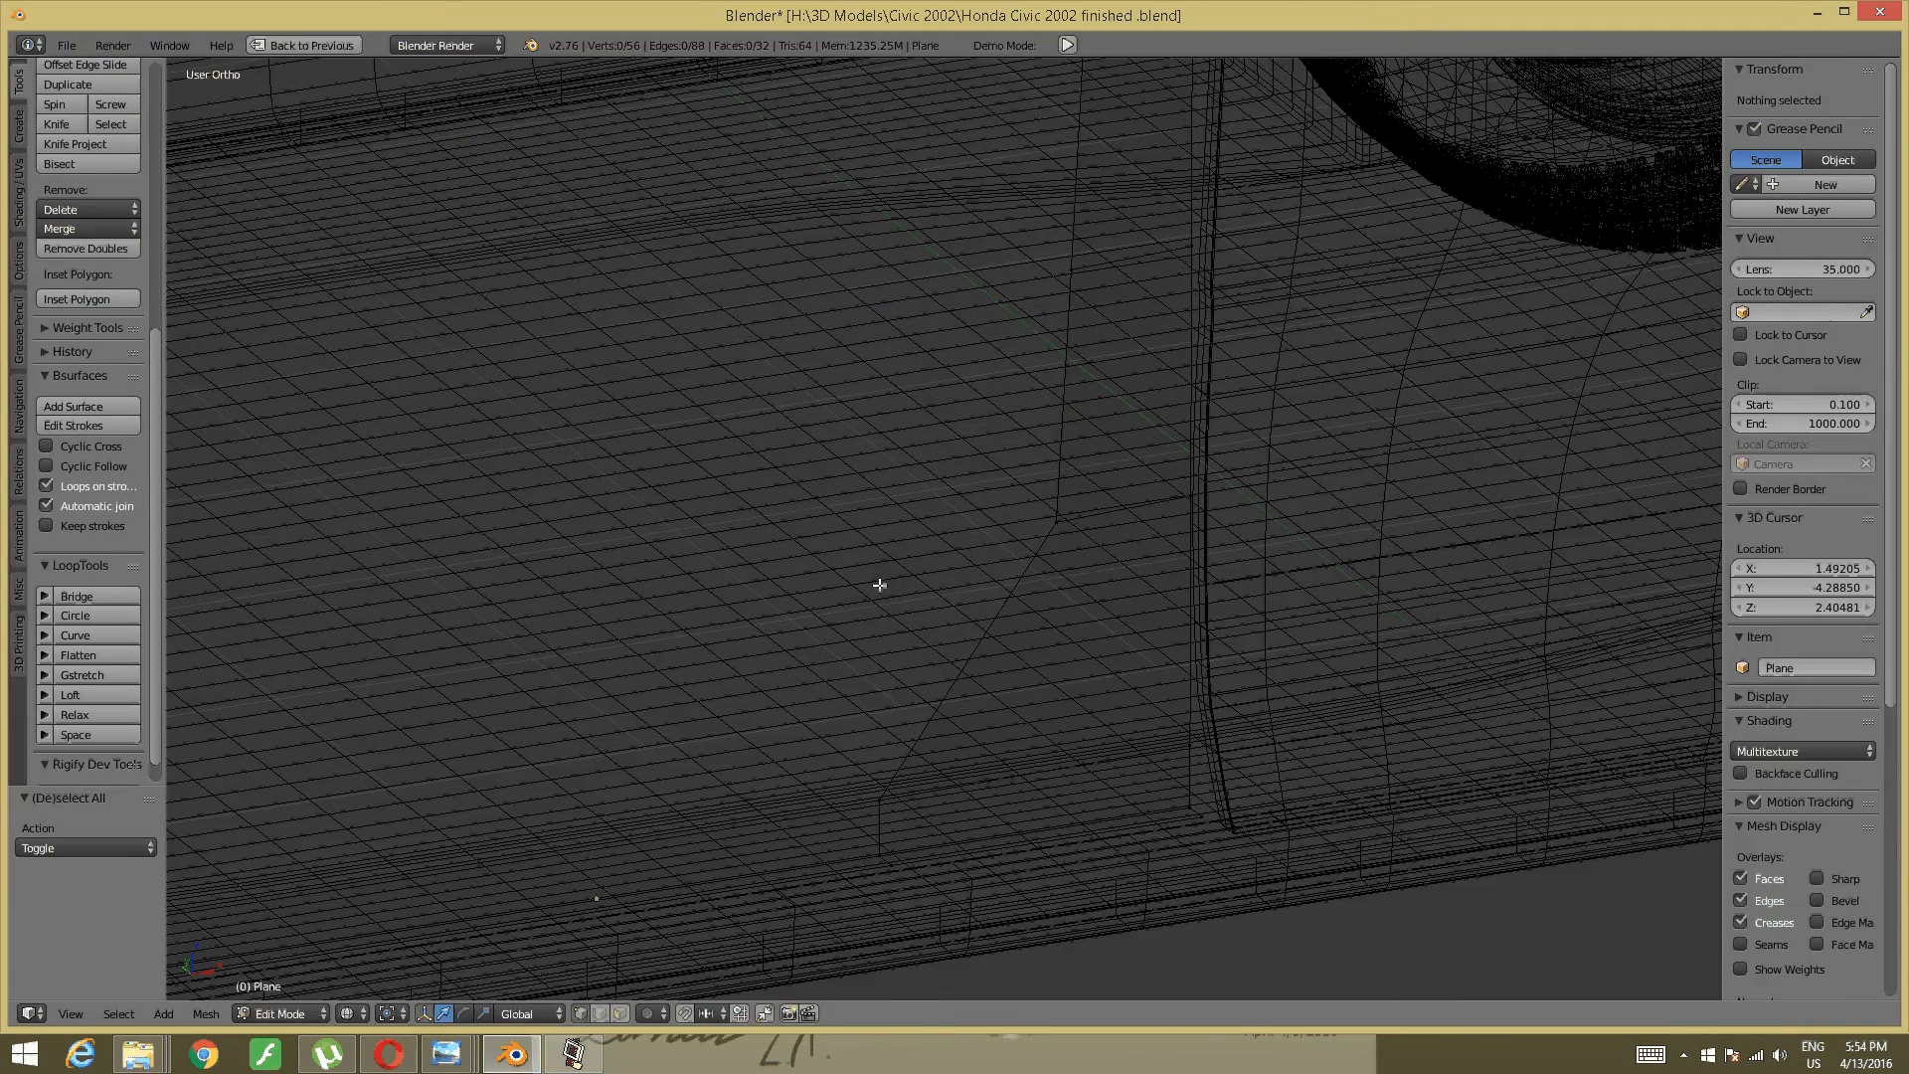
- Switch the viewport from wireframe to Solid shading and orbit around the door opening
key("z")
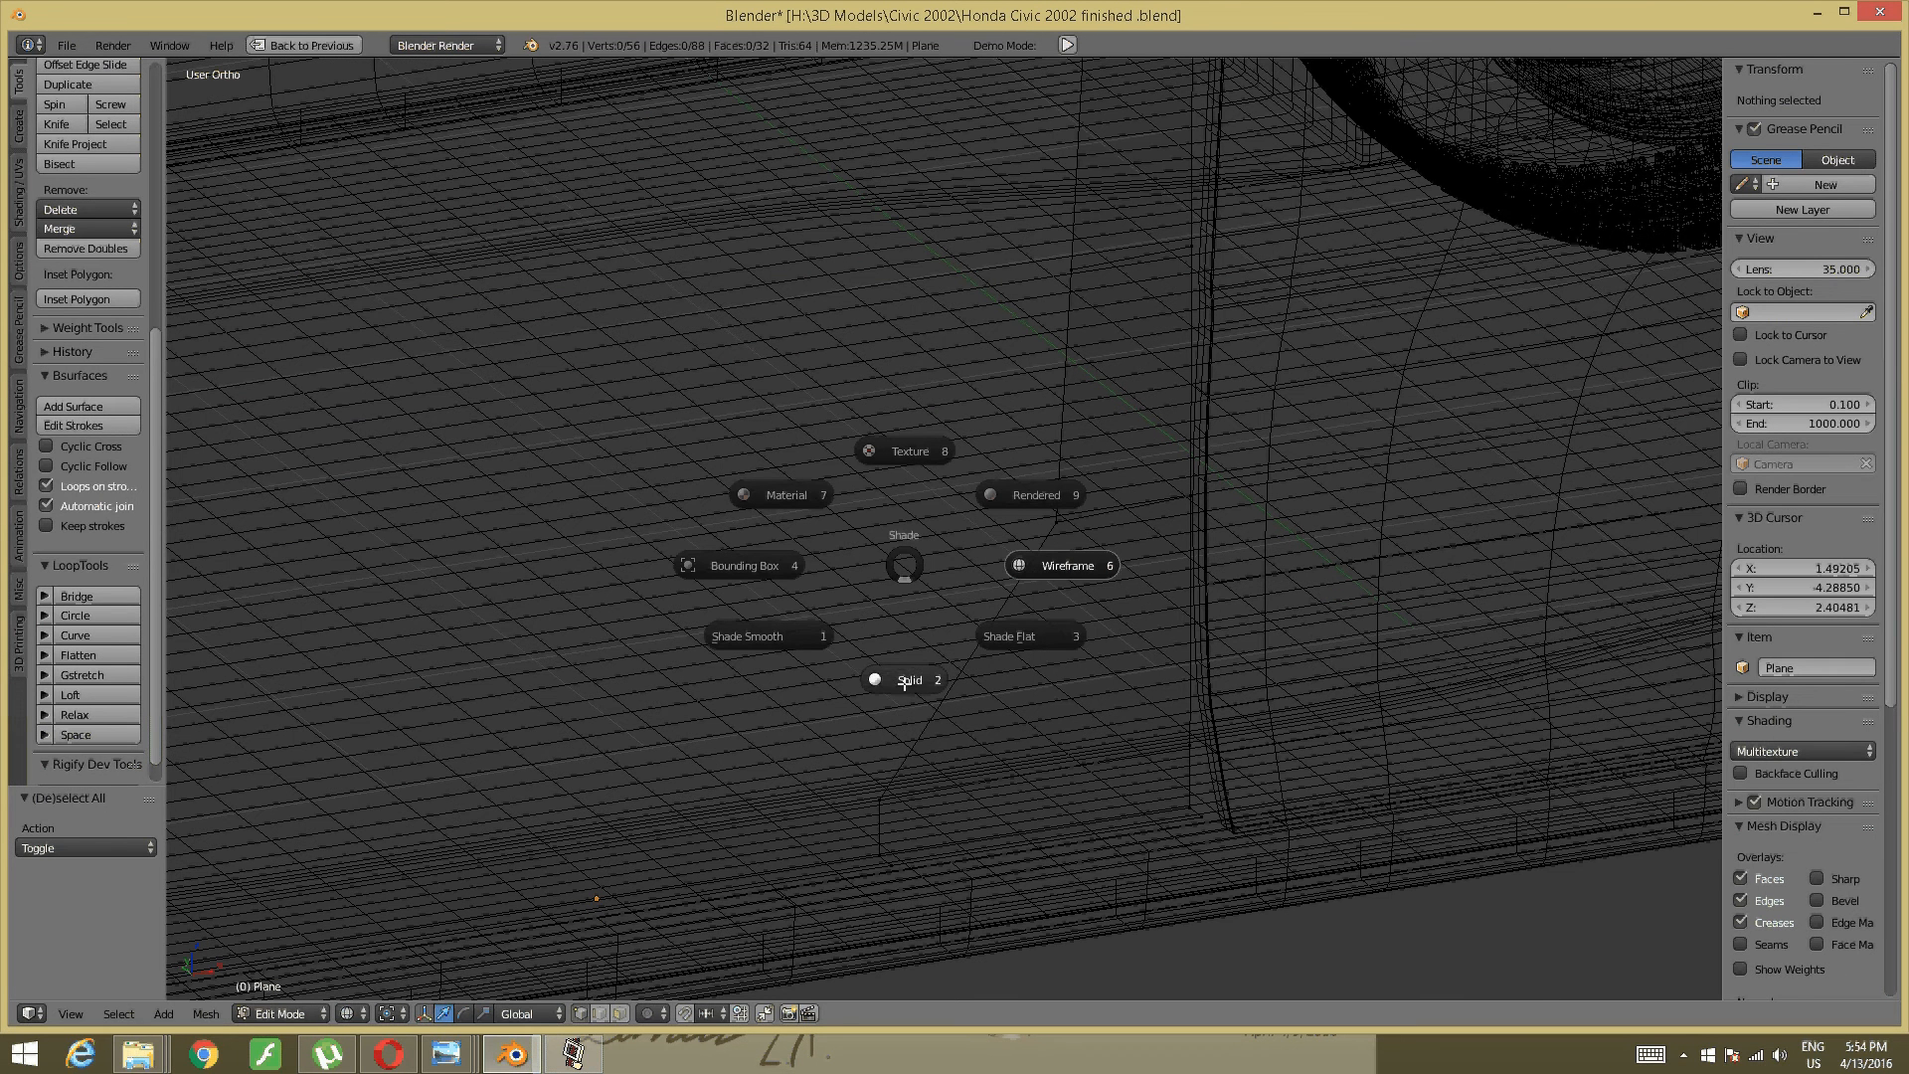
left_click(979, 584)
key("z")
left_click(997, 694)
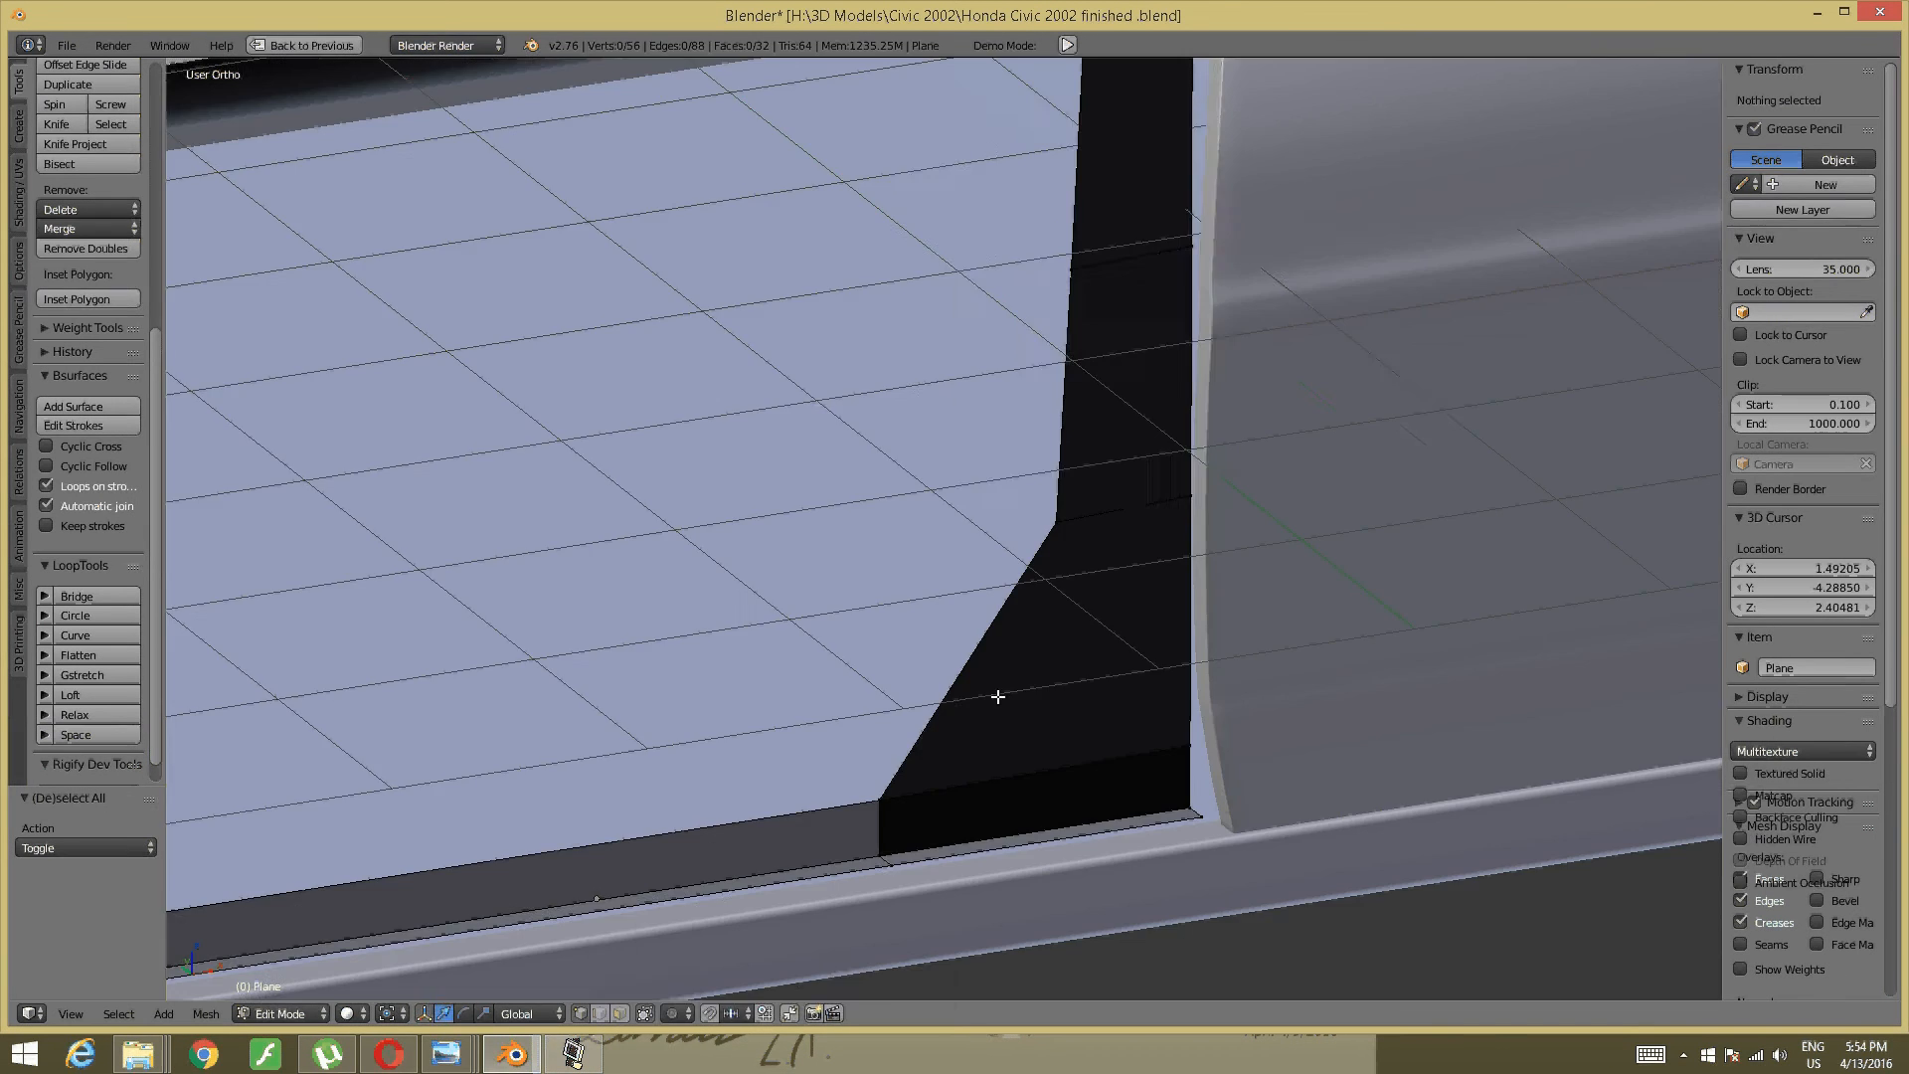
left_click(575, 1056)
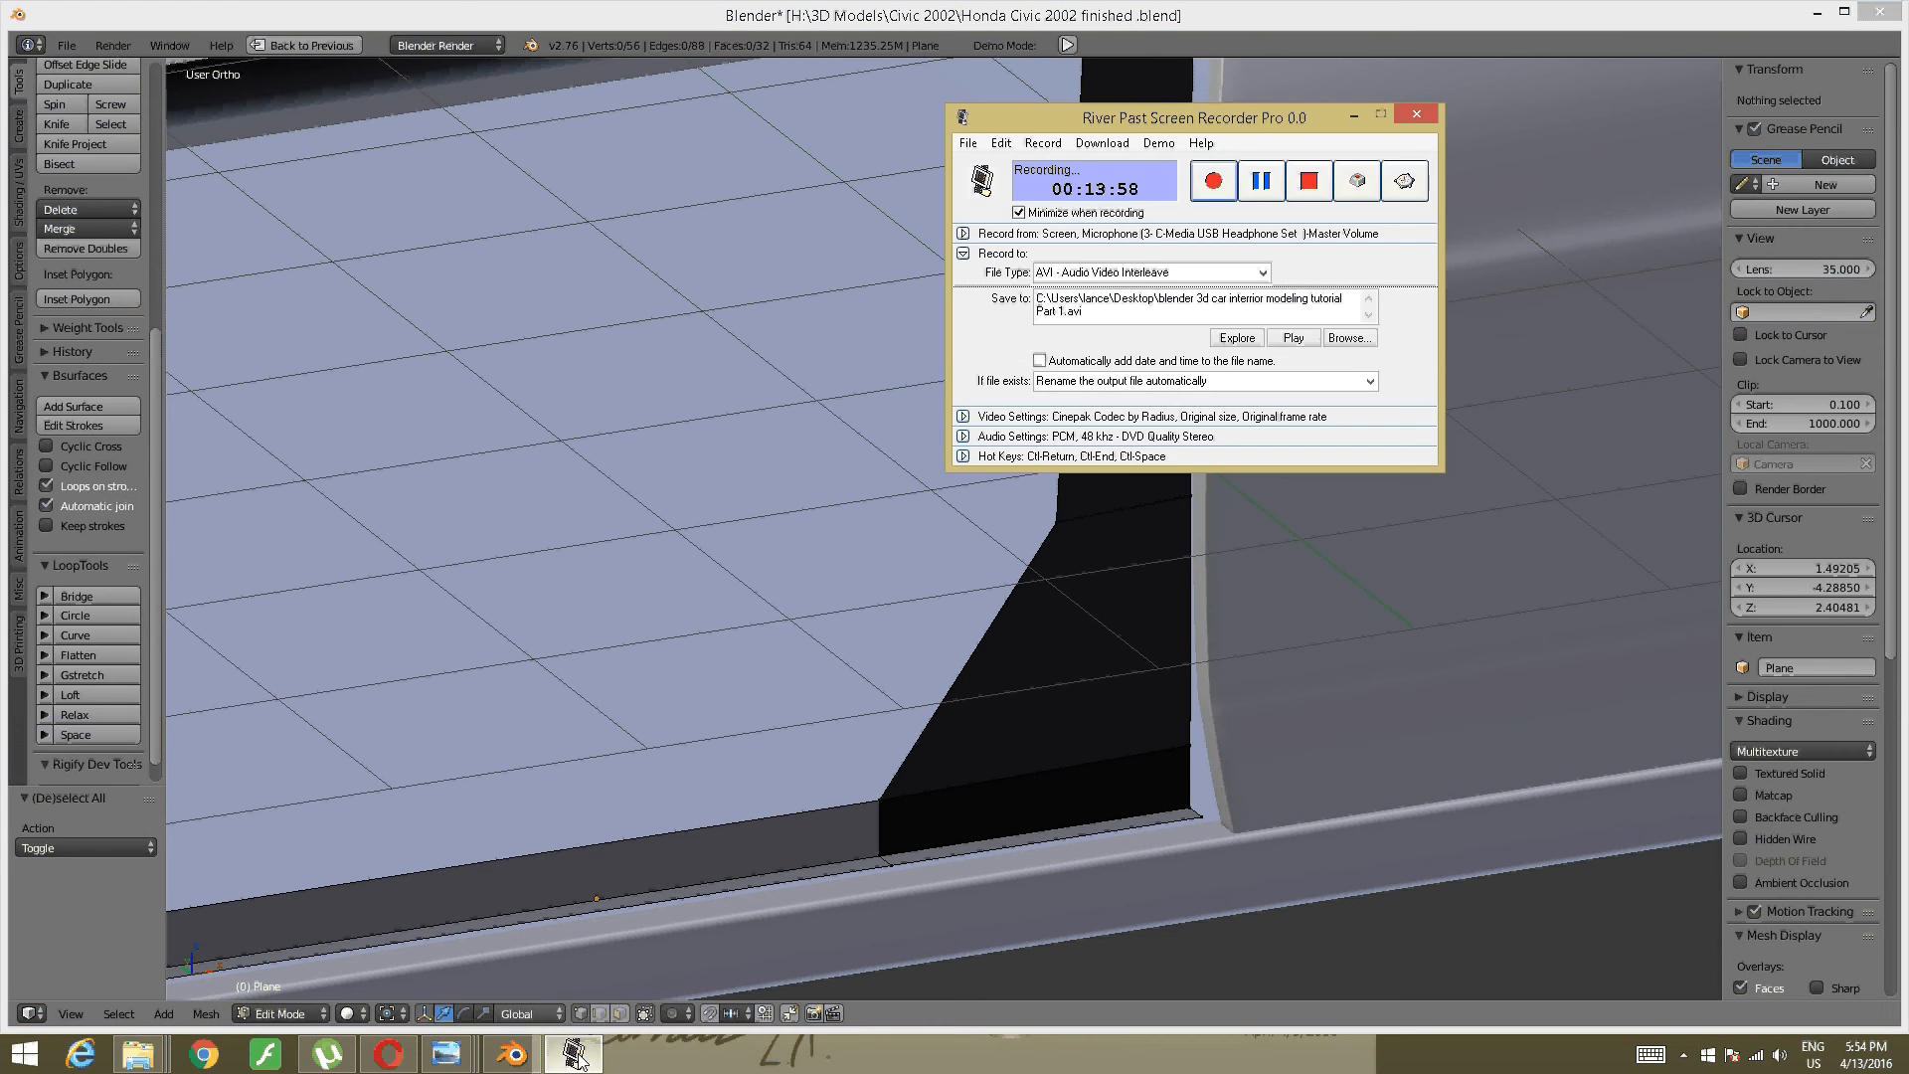
left_click(581, 1061)
middle_click_drag(1091, 225, 942, 222)
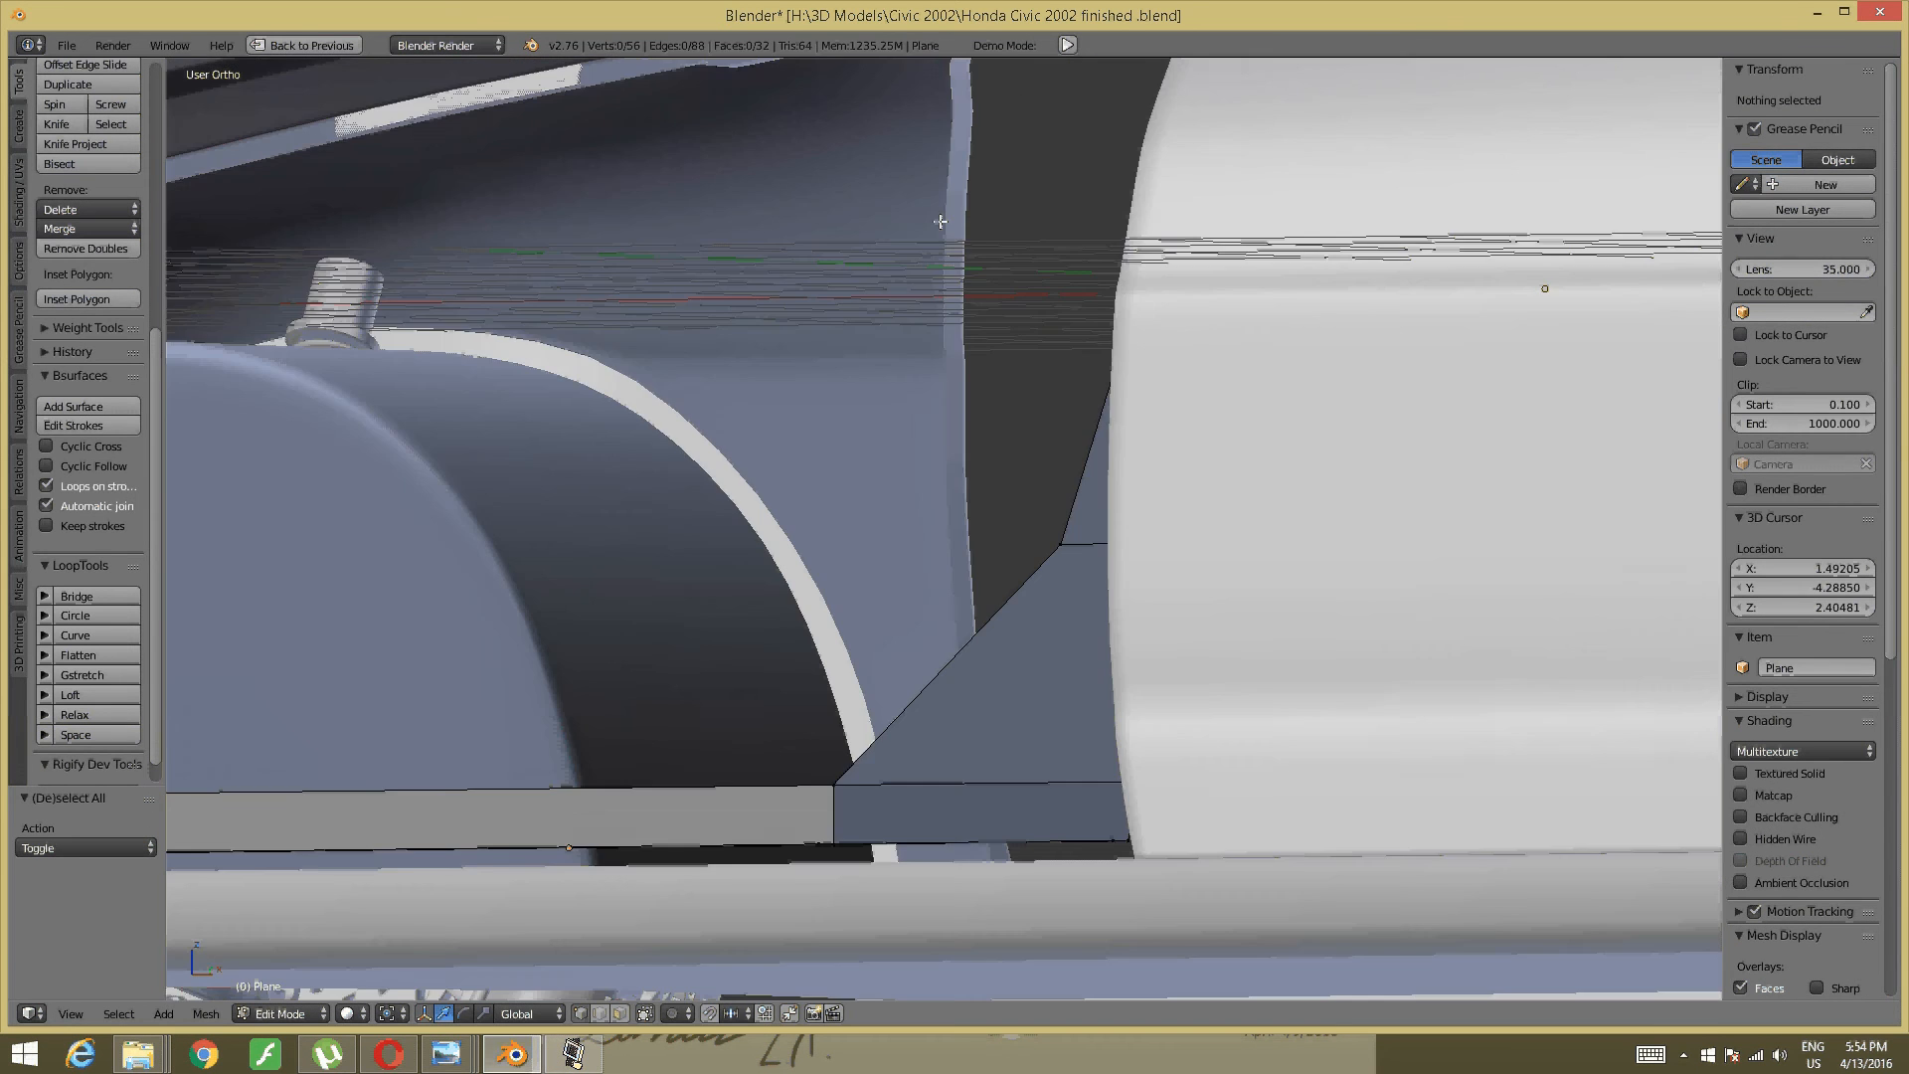
scroll(934, 225, "down", 2)
middle_click_drag(829, 274, 895, 485)
middle_click_drag(943, 568, 1027, 741)
- Select the whole trim mesh, recalculate its normals with Inside ticked, then deselect
right_click(1095, 806)
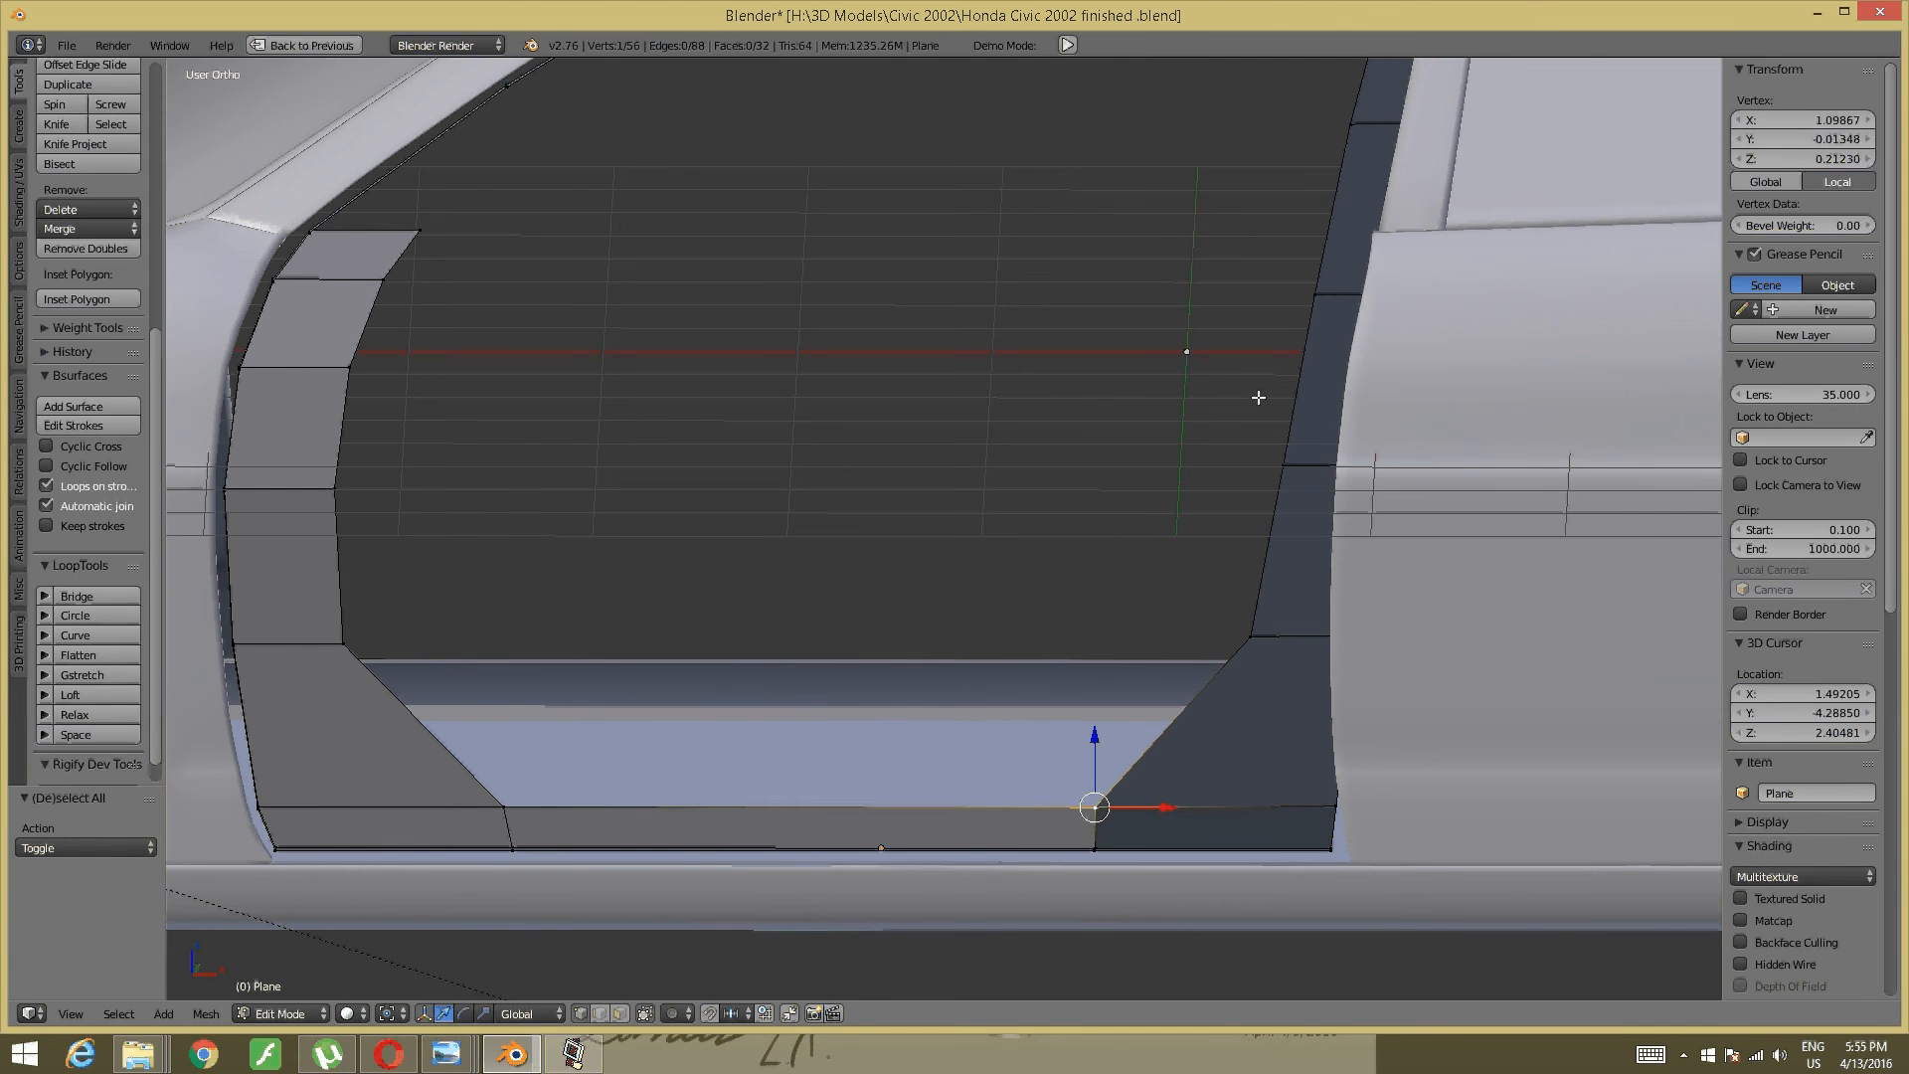
key("a")
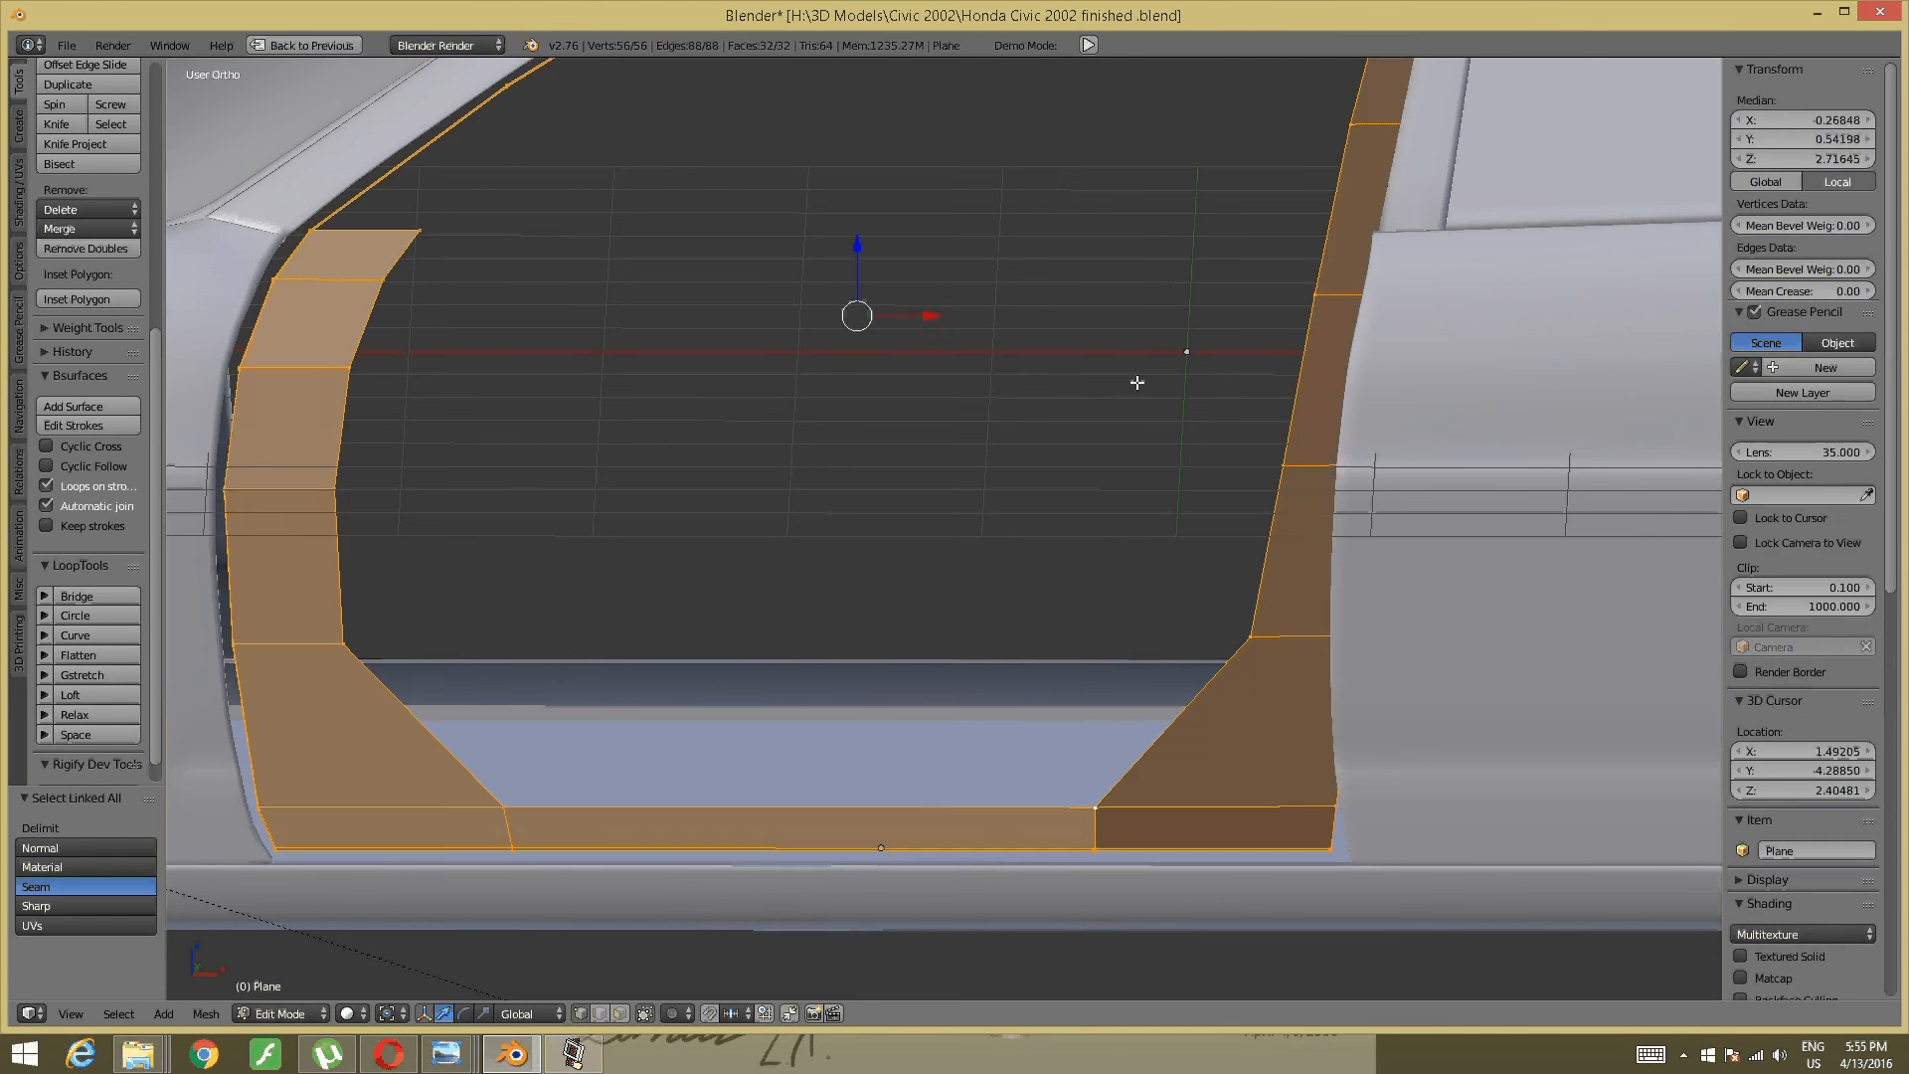
key("ctrl+n")
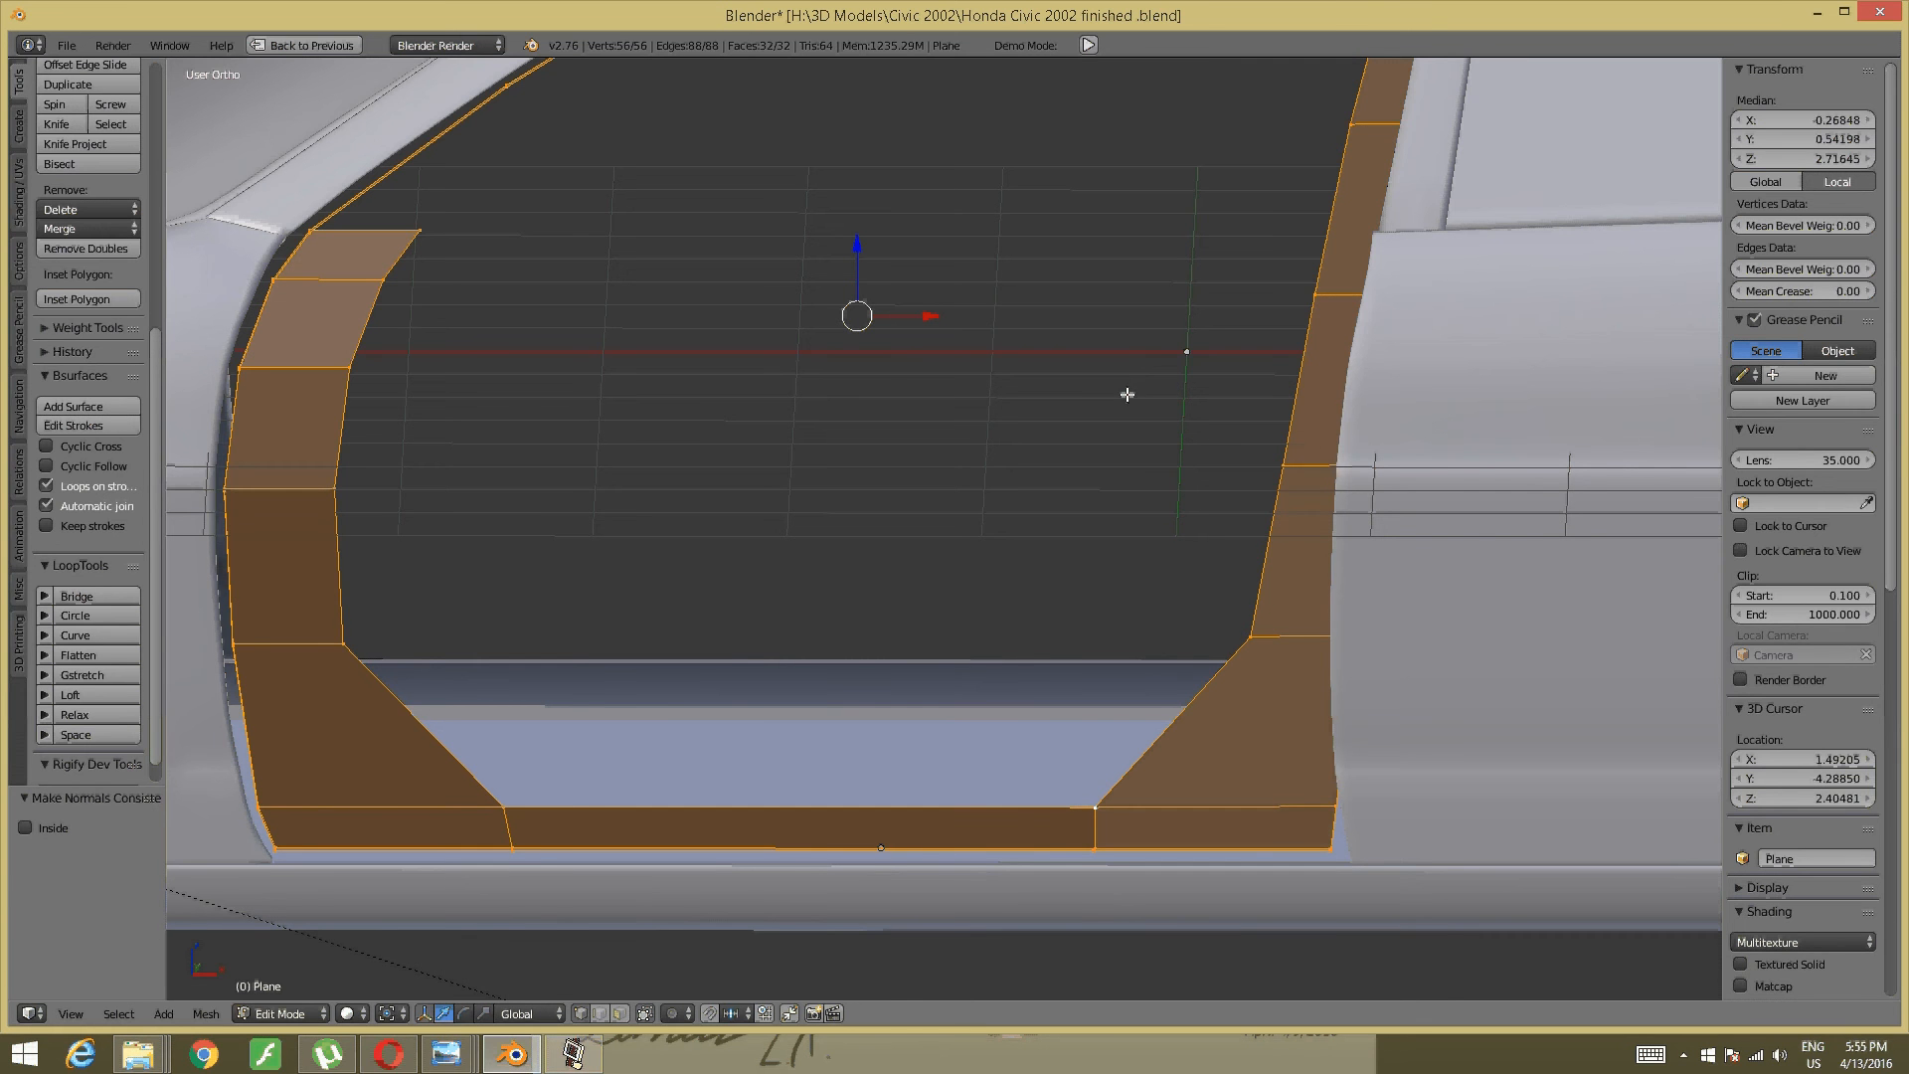
left_click(19, 828)
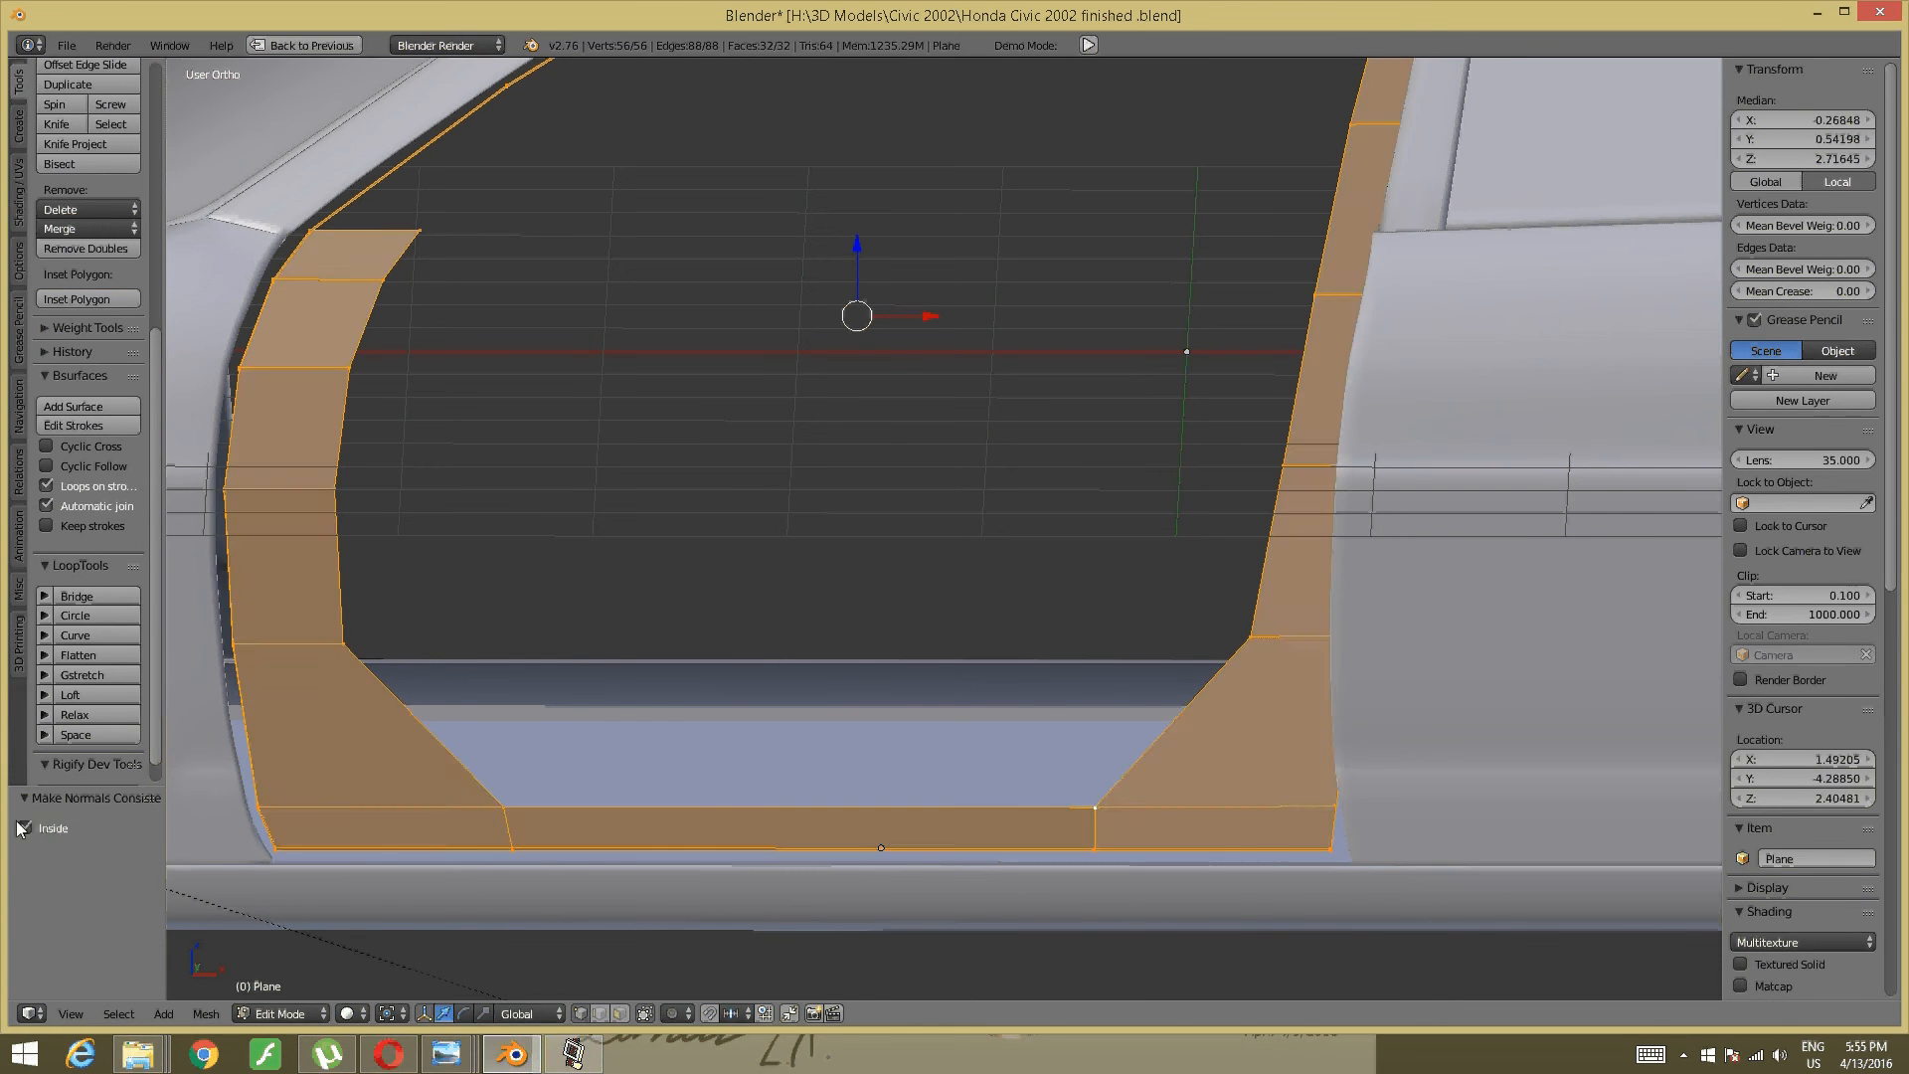
key("a")
- Show the blue Civic's dashboard and door-sill photo in Windows Photo Viewer
mouse_move(772, 600)
middle_mouse_down()
mouse_move(728, 627)
mouse_move(775, 686)
mouse_move(874, 669)
middle_mouse_up()
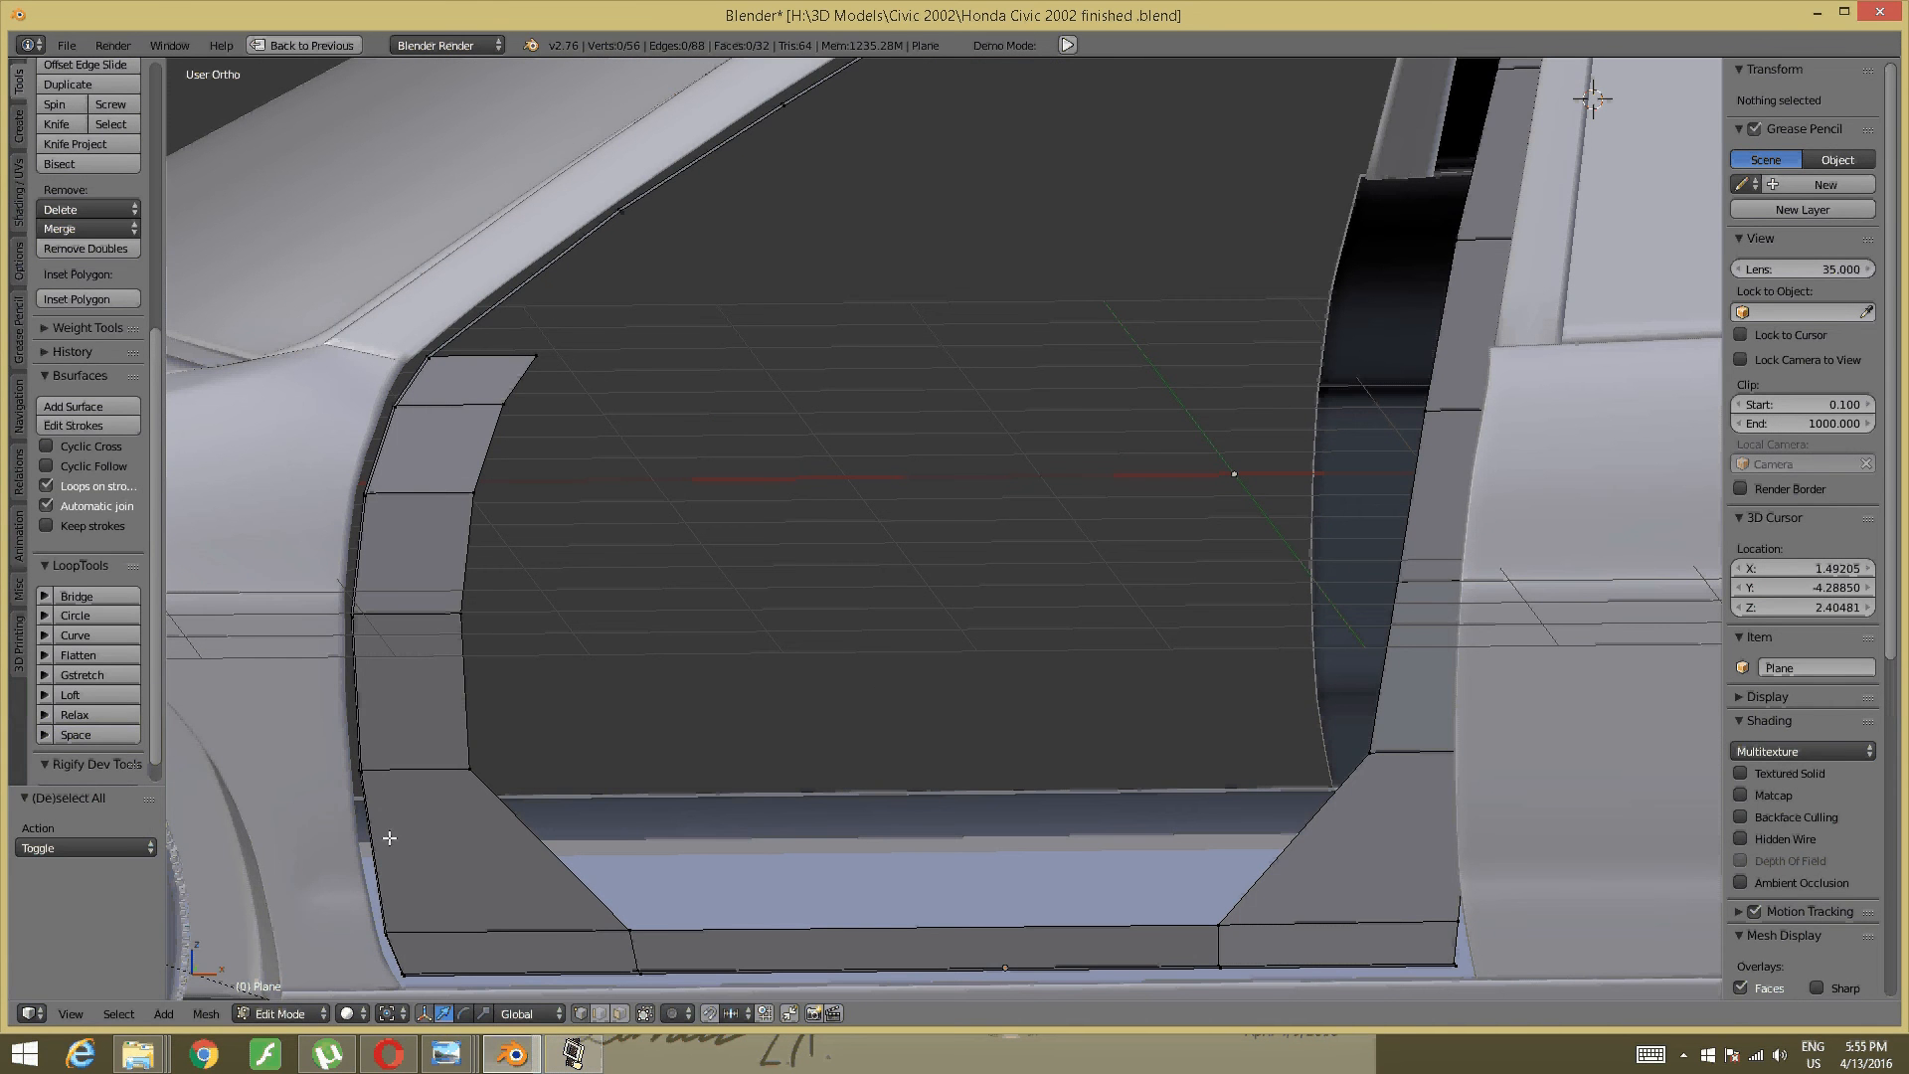
mouse_move(446, 1054)
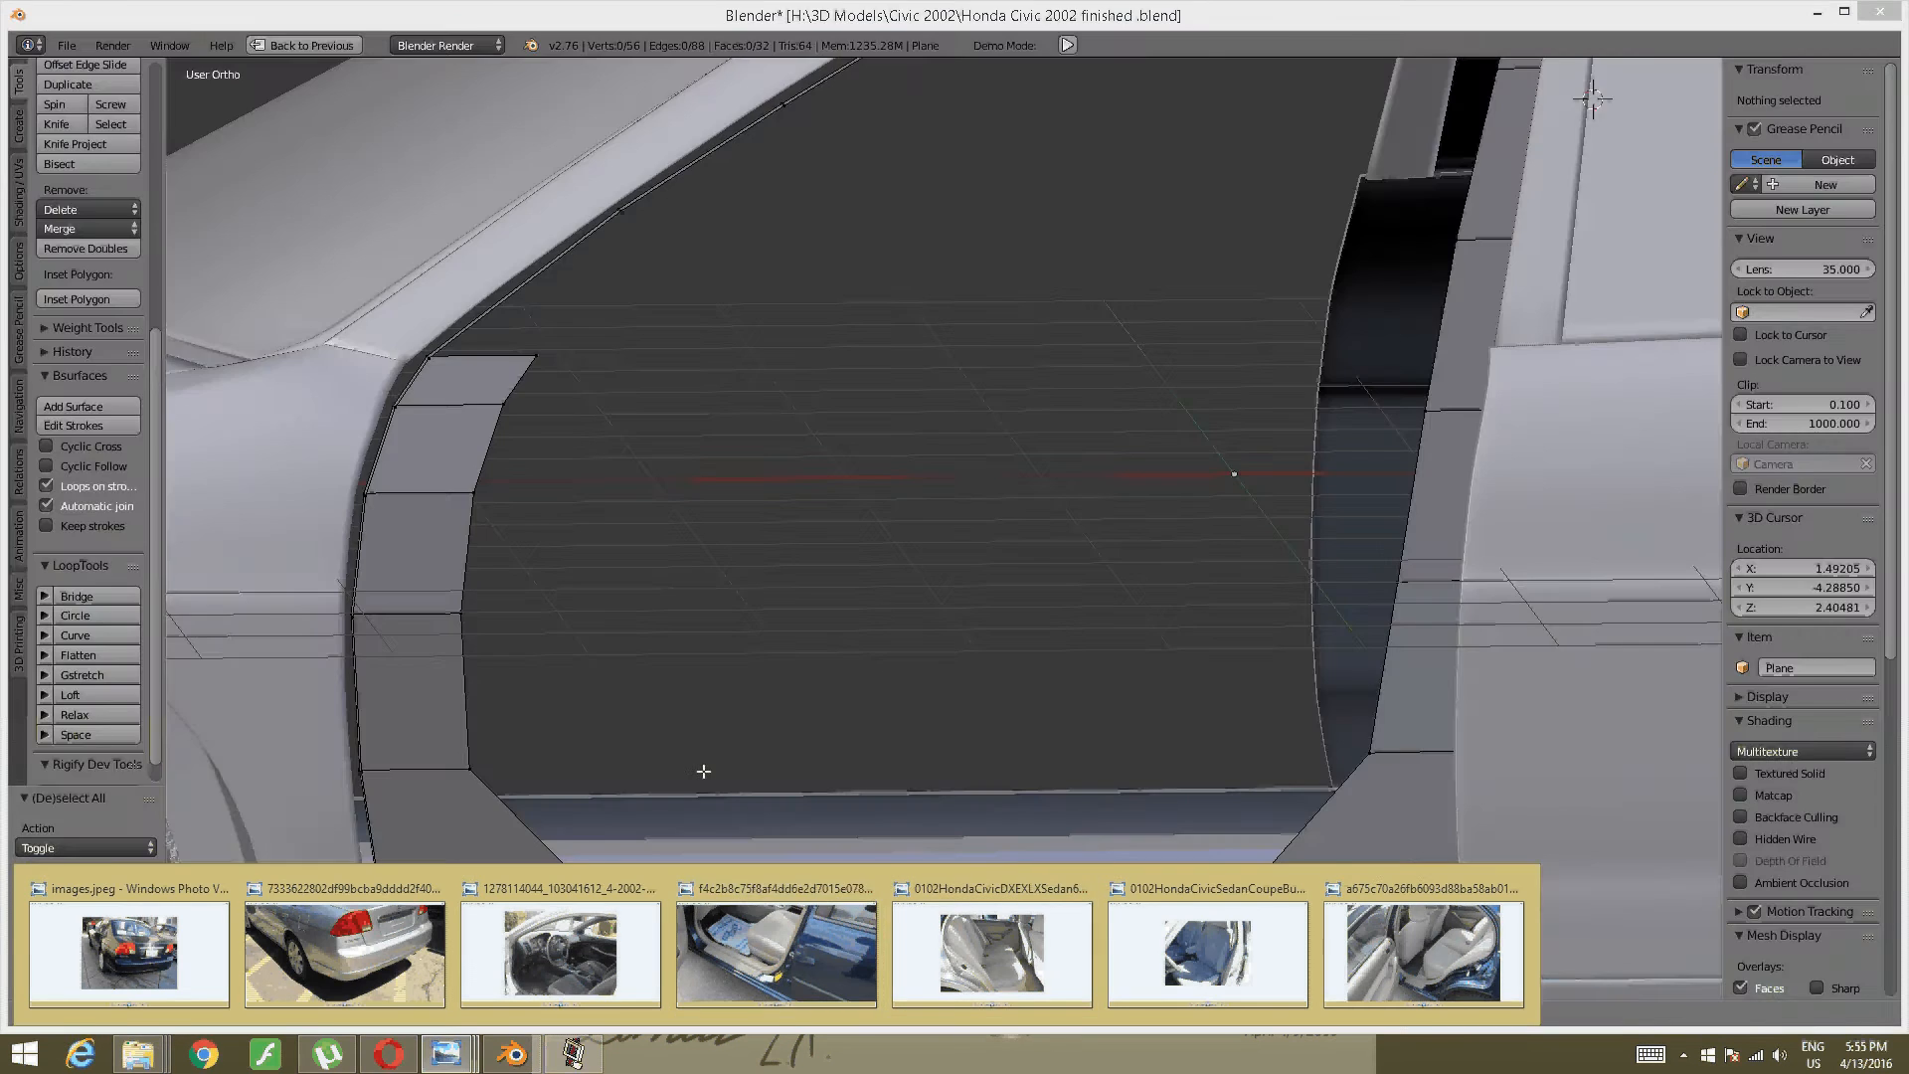
left_click(765, 926)
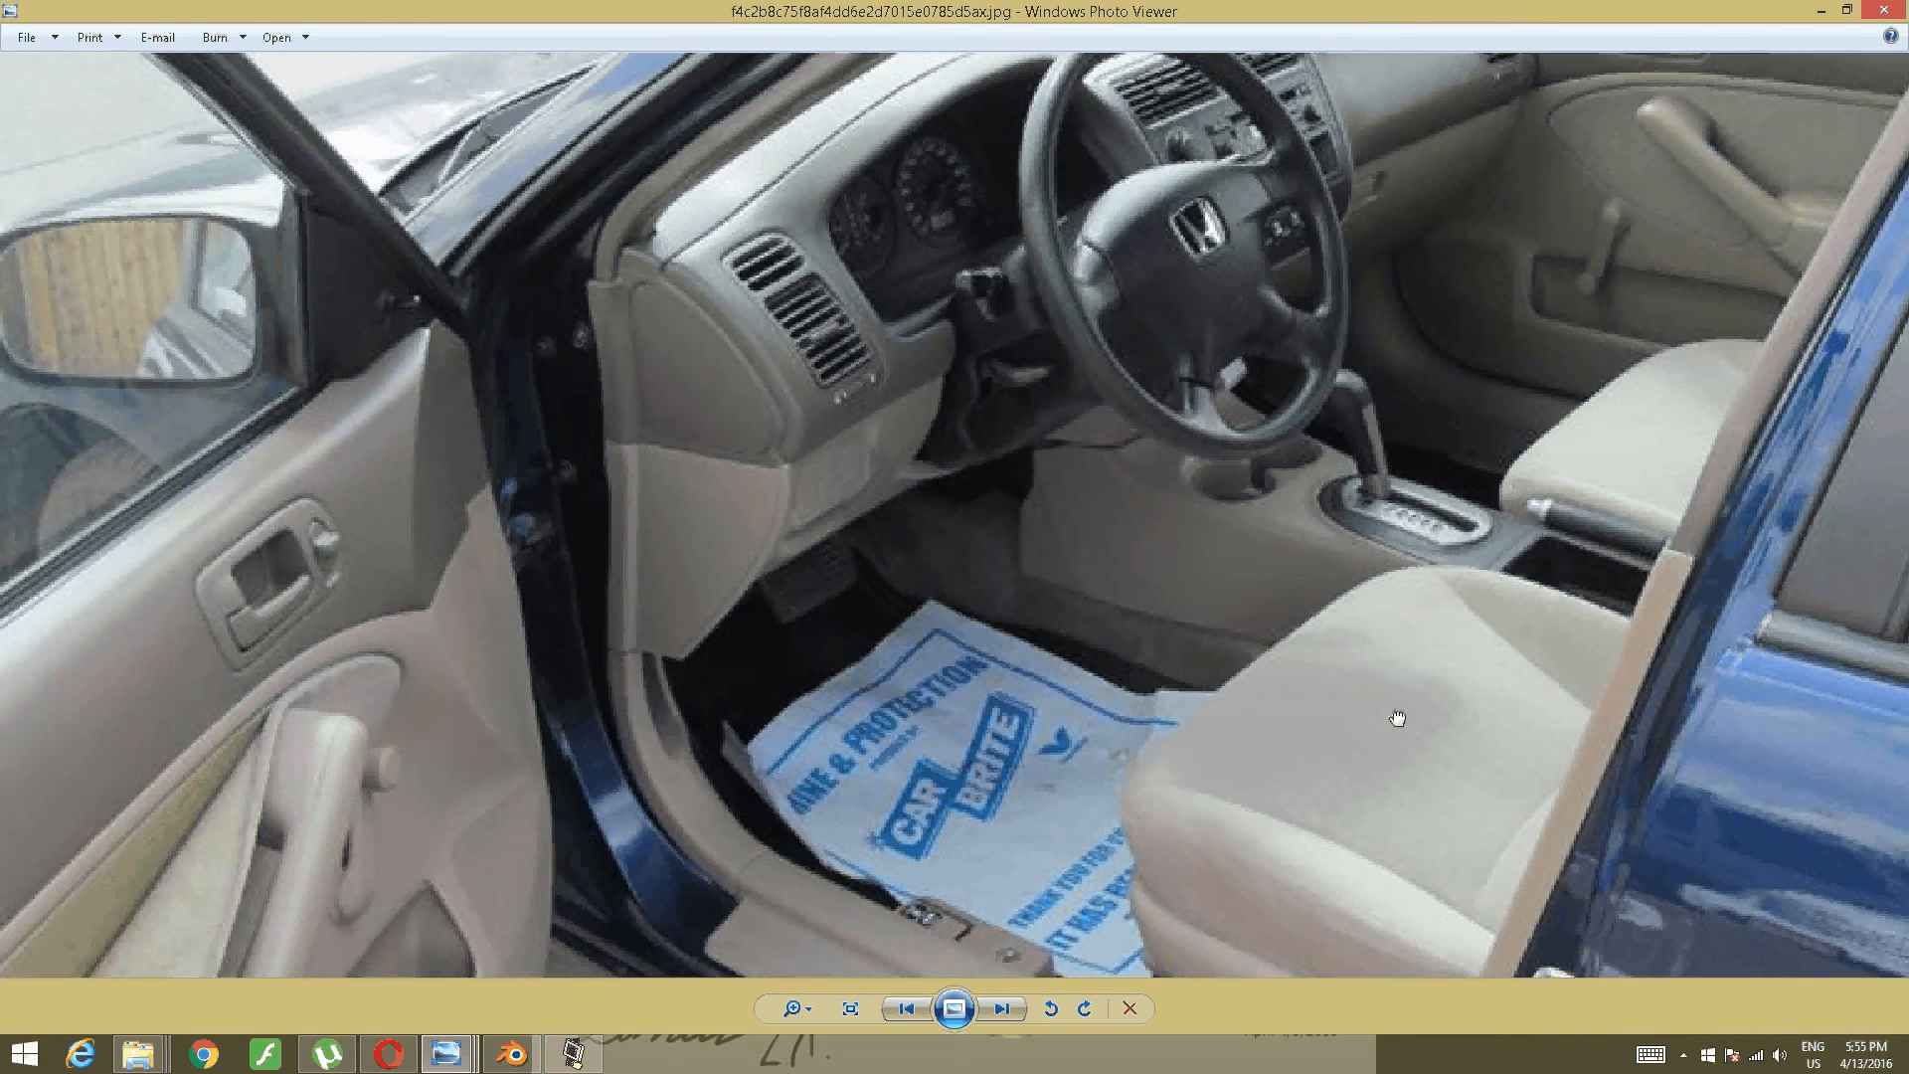
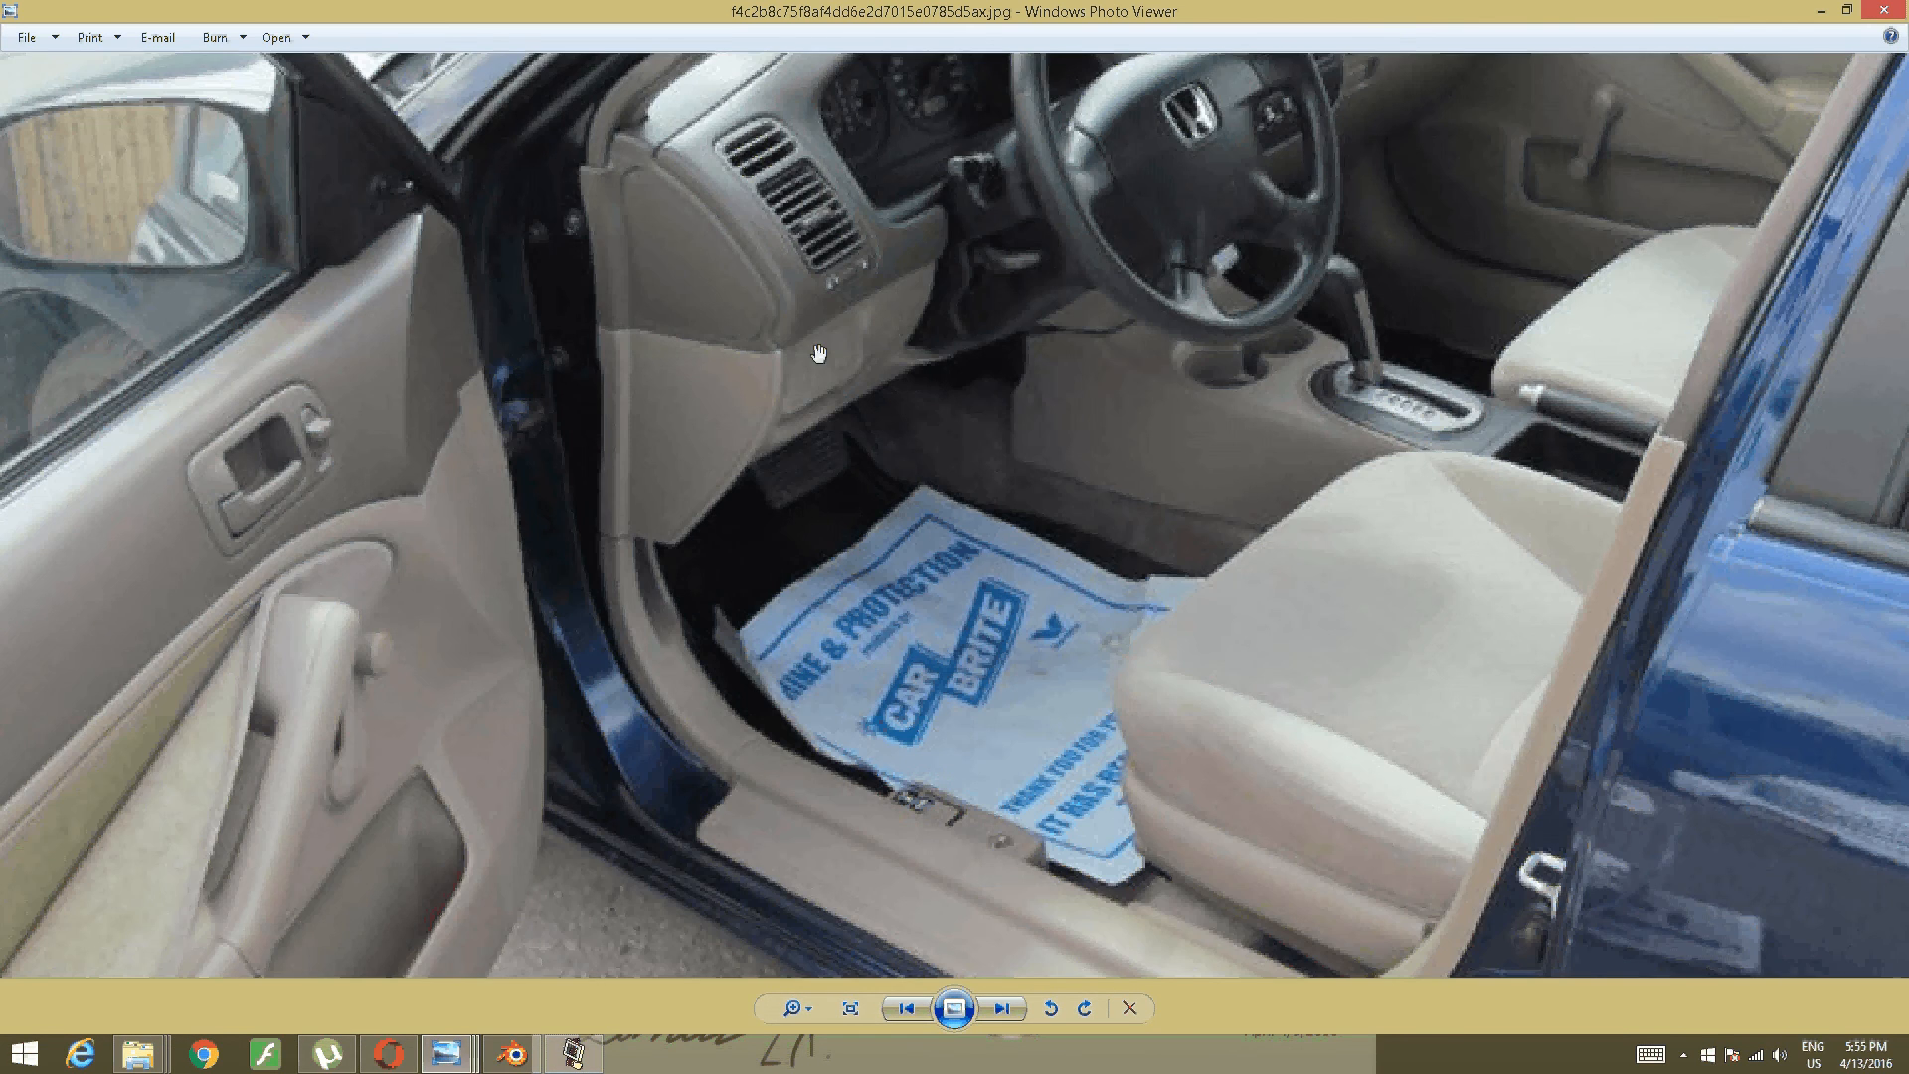
- Compare the model against the interior reference photo, then frame the door opening
left_click(513, 1054)
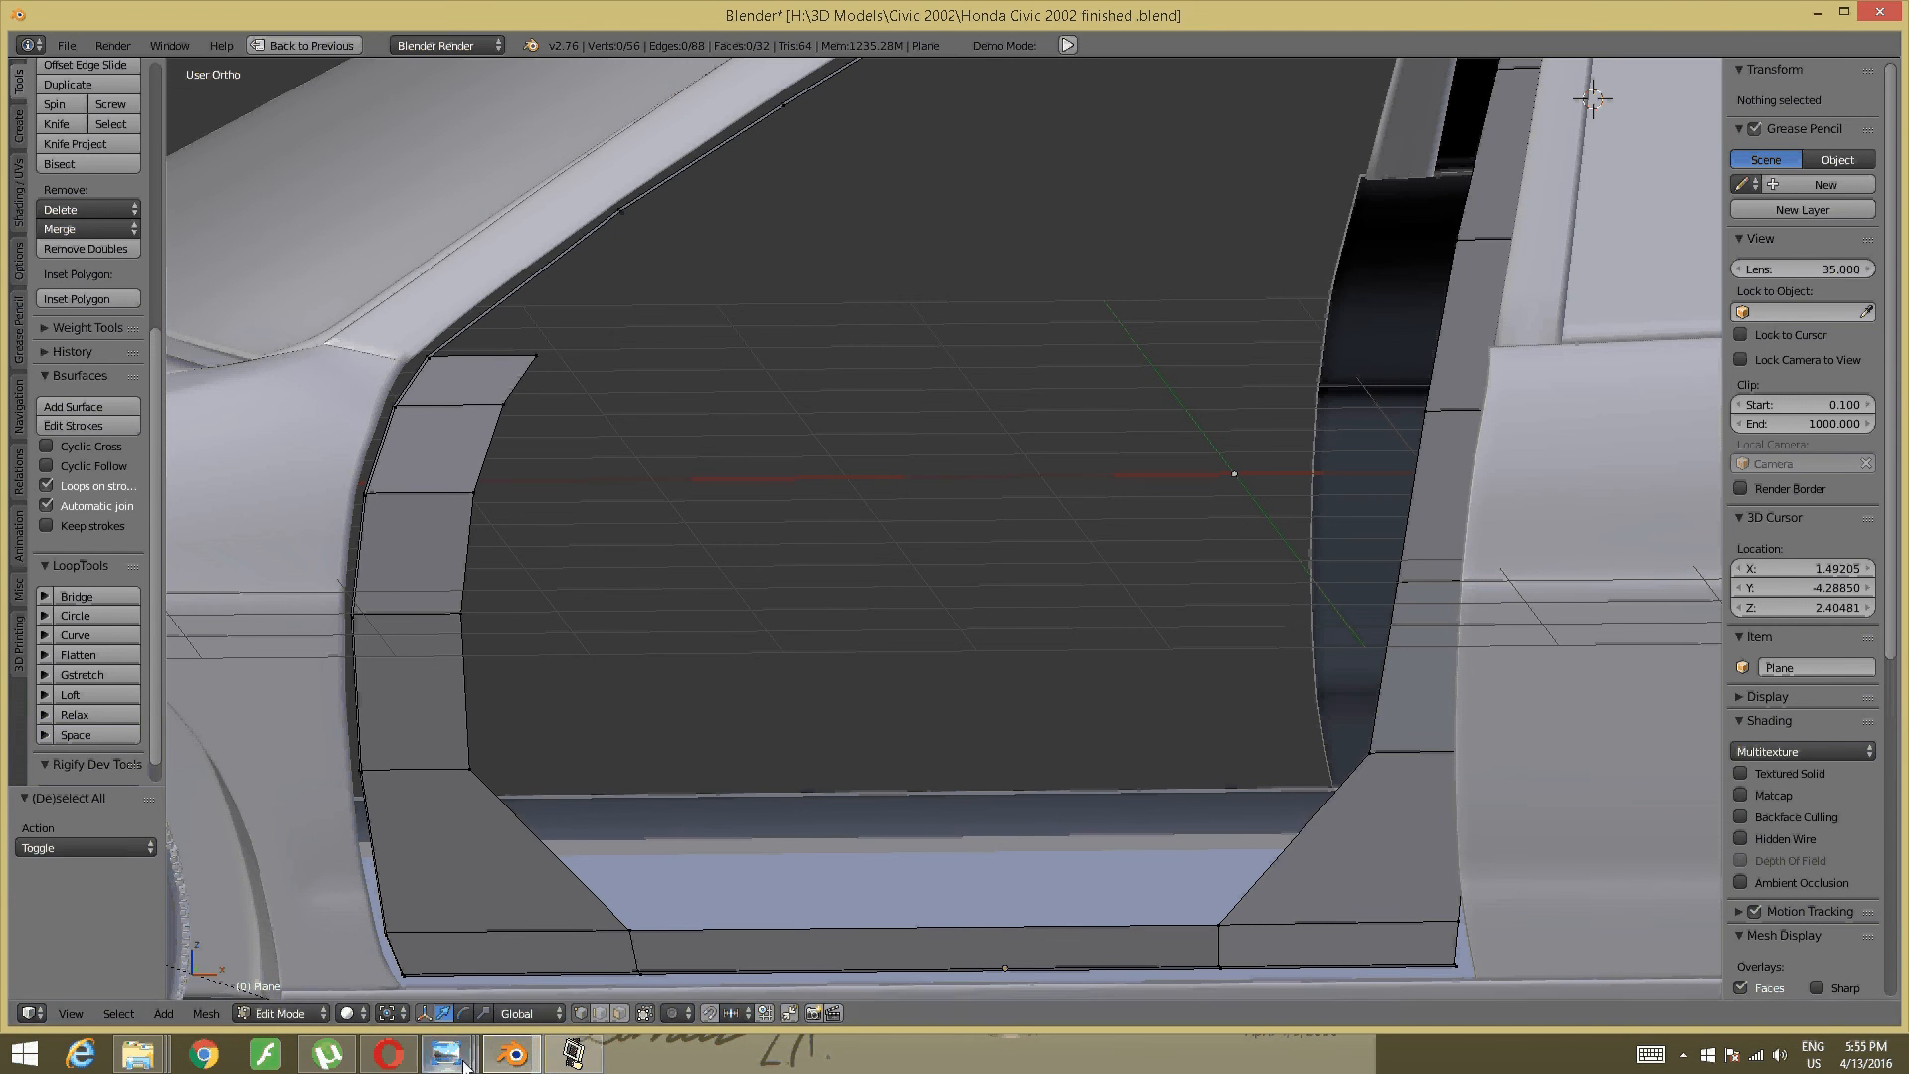
mouse_move(464, 1066)
left_click(723, 890)
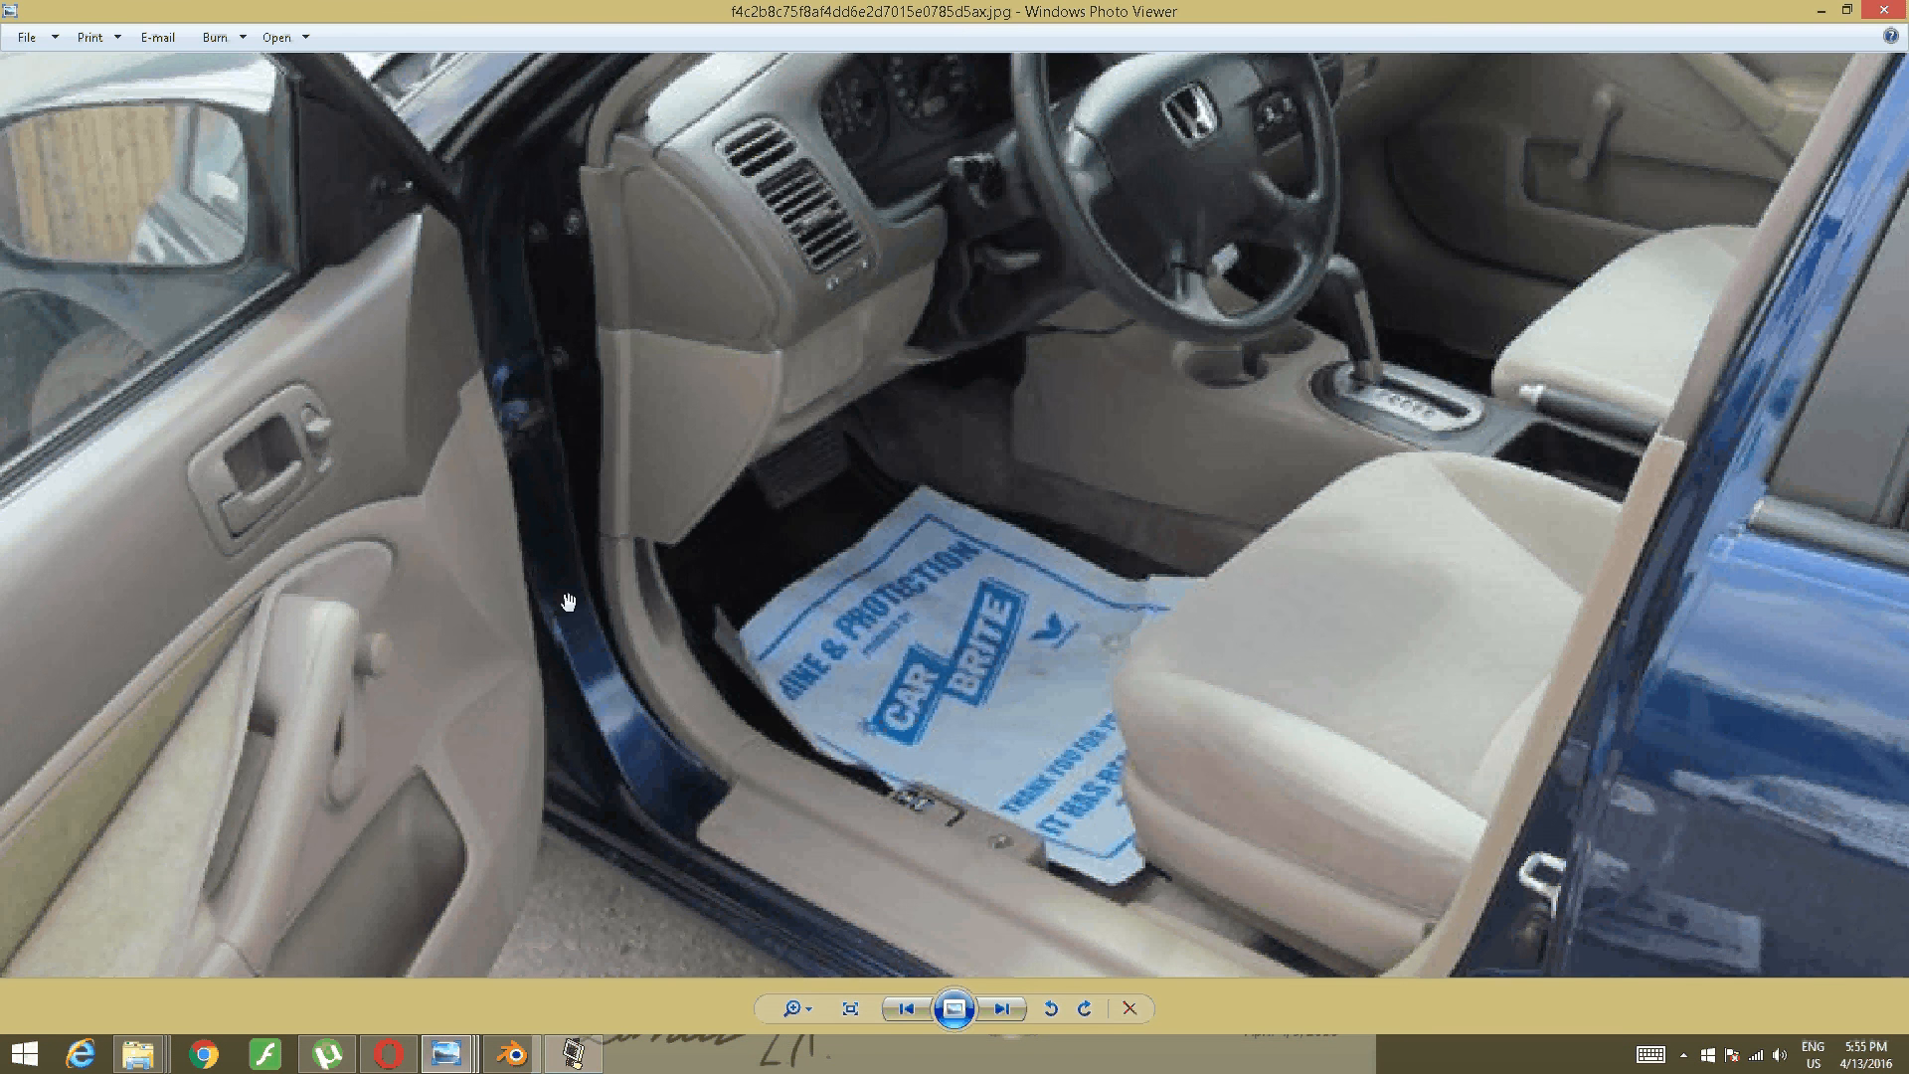
left_click(509, 1055)
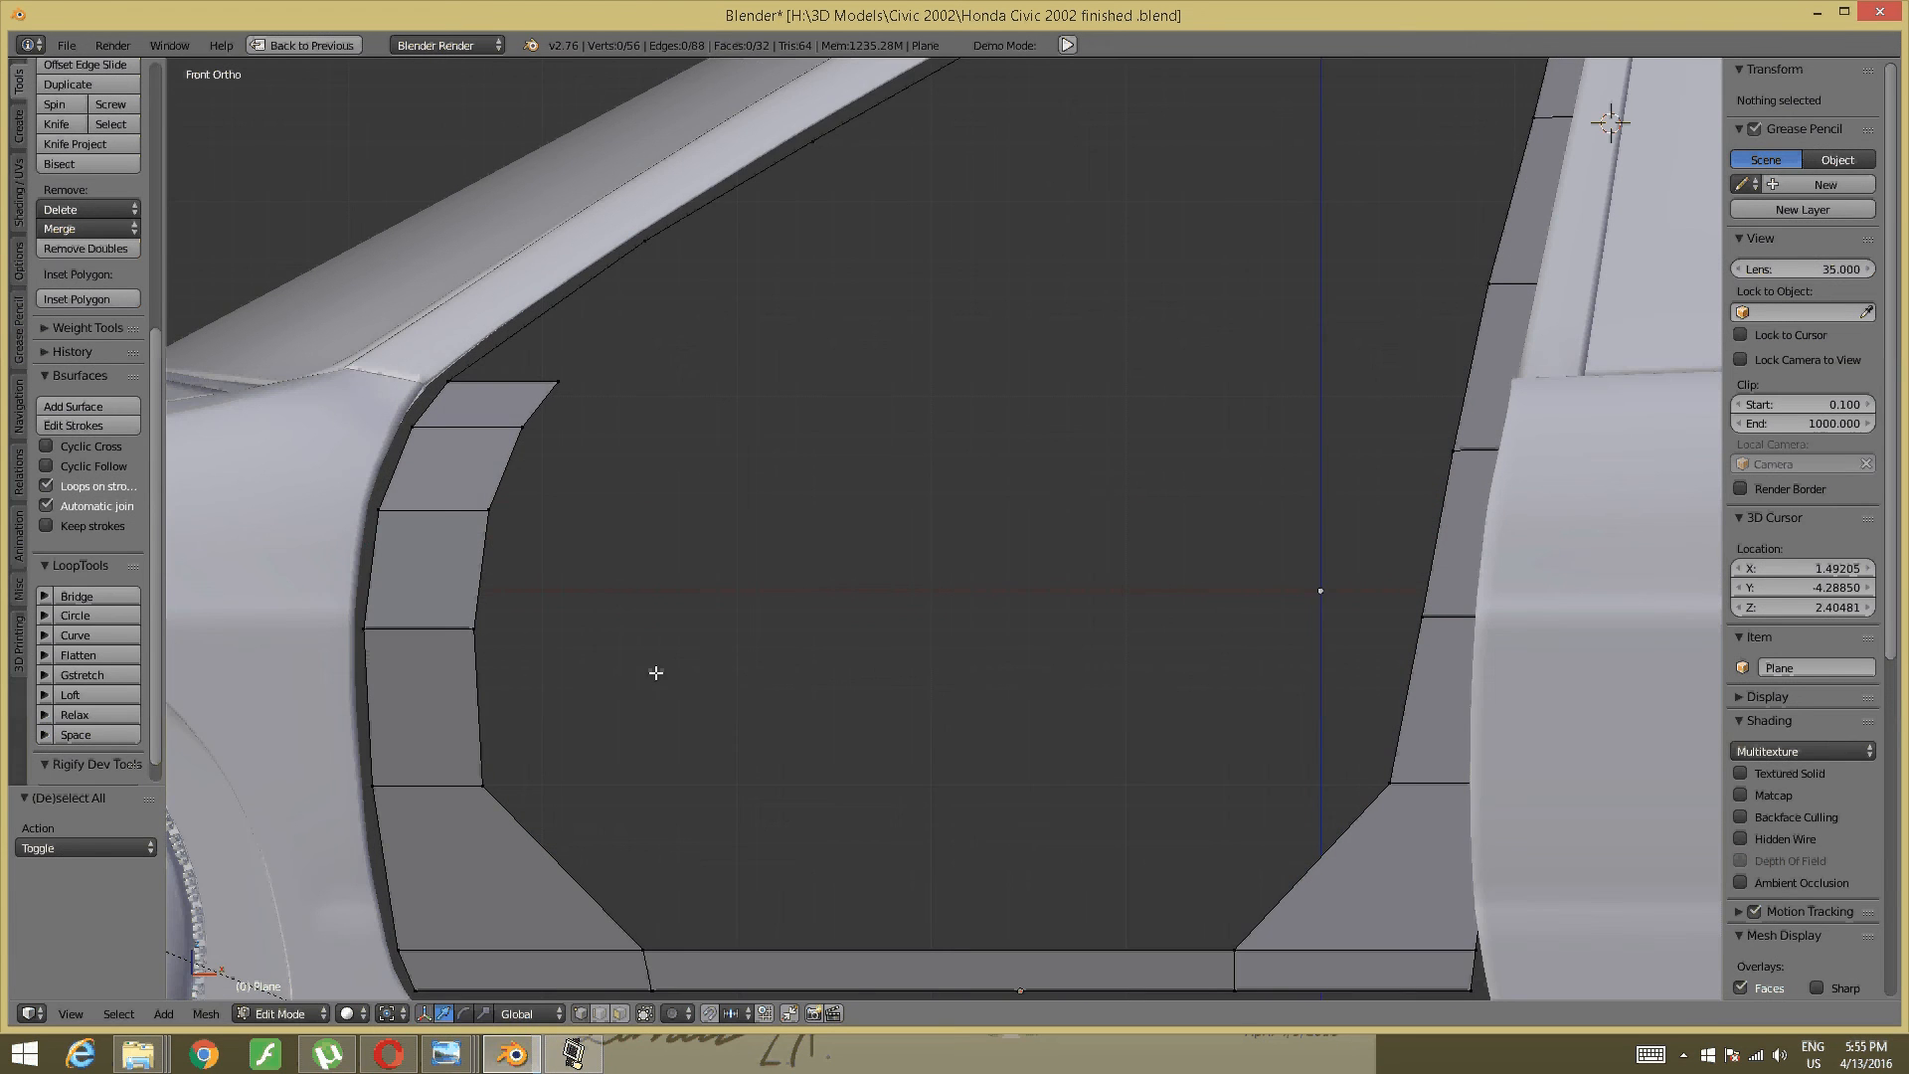
middle_click_drag(657, 673, 775, 533, "shift")
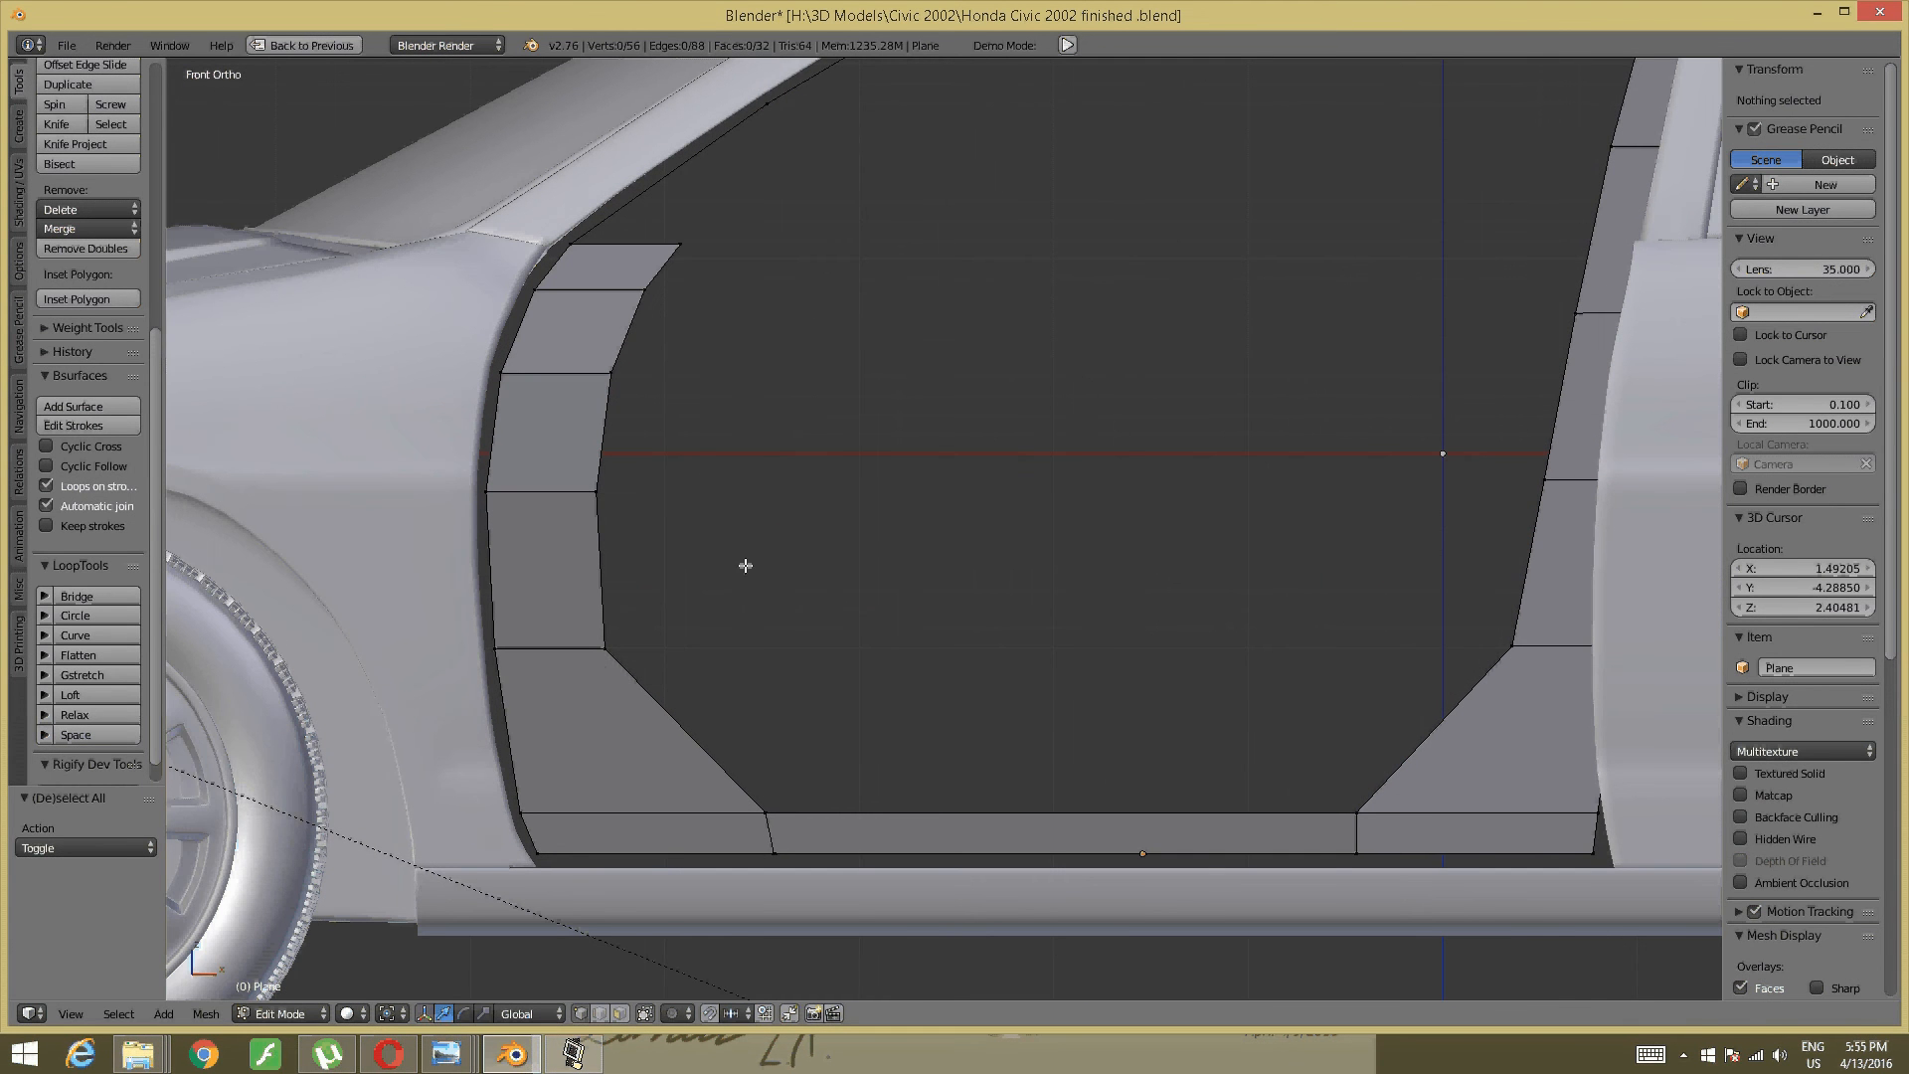
- Circle-select the left pillar trim's inner edge loop and move it left along X
key("b")
key("Escape")
key("c")
mouse_move(647, 630)
left_mouse_down()
mouse_move(627, 639)
mouse_move(606, 469)
mouse_move(660, 256)
mouse_move(682, 242)
left_mouse_up()
key("Escape")
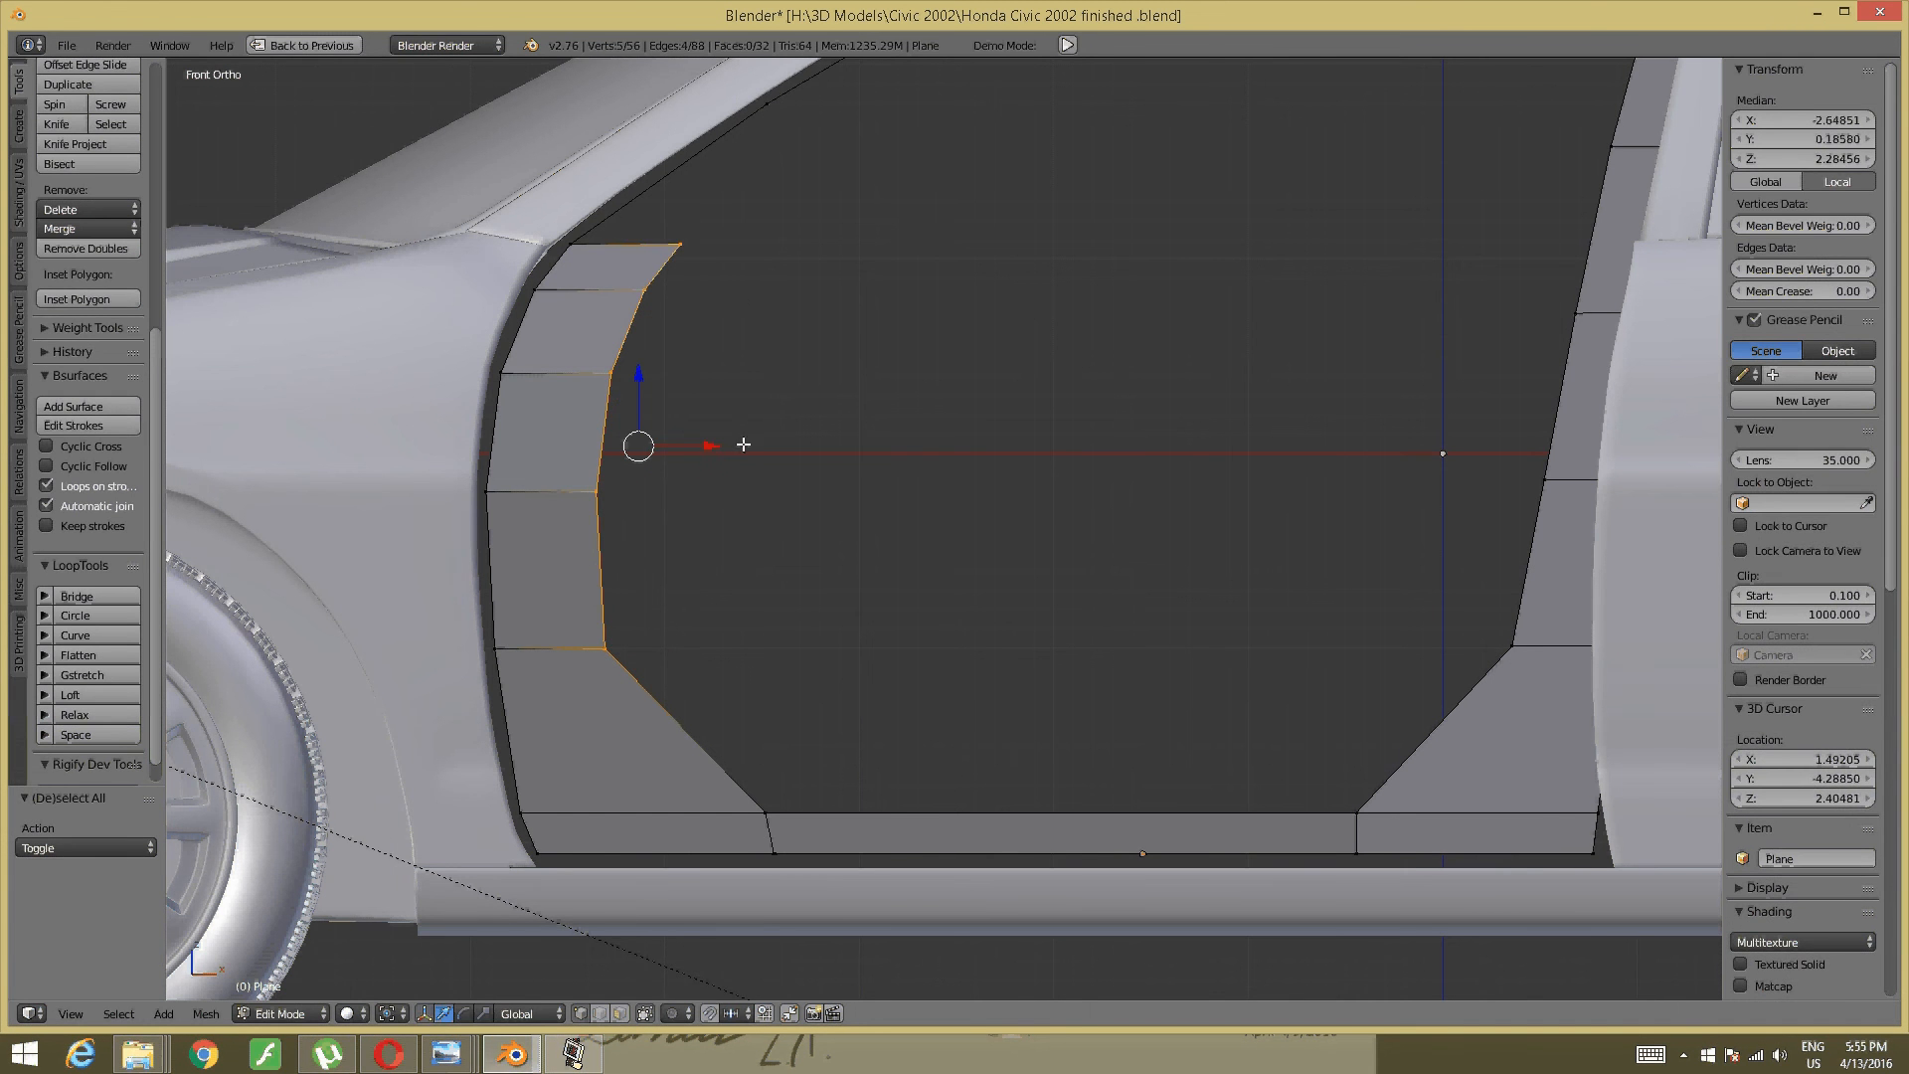
key("g")
key("x")
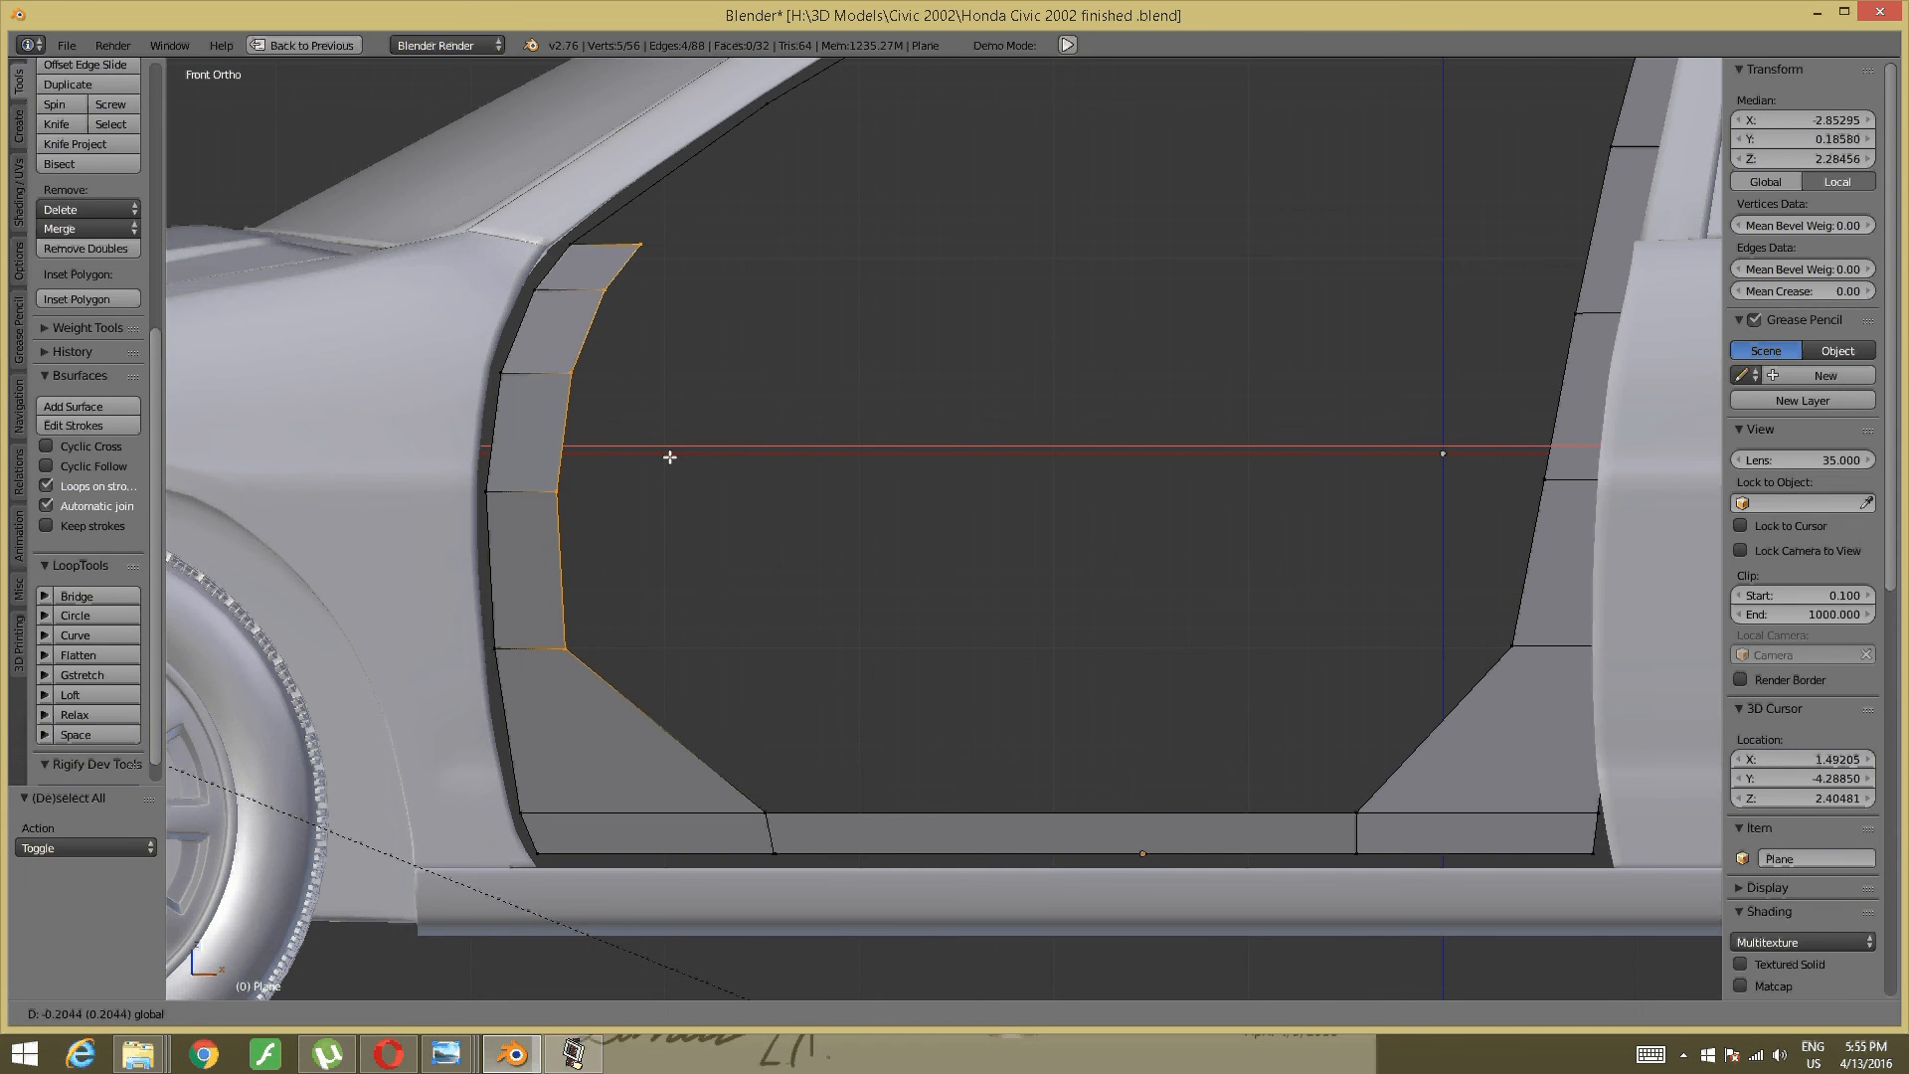
left_click(678, 457)
key("a")
middle_click_drag(740, 736, 792, 682, "shift")
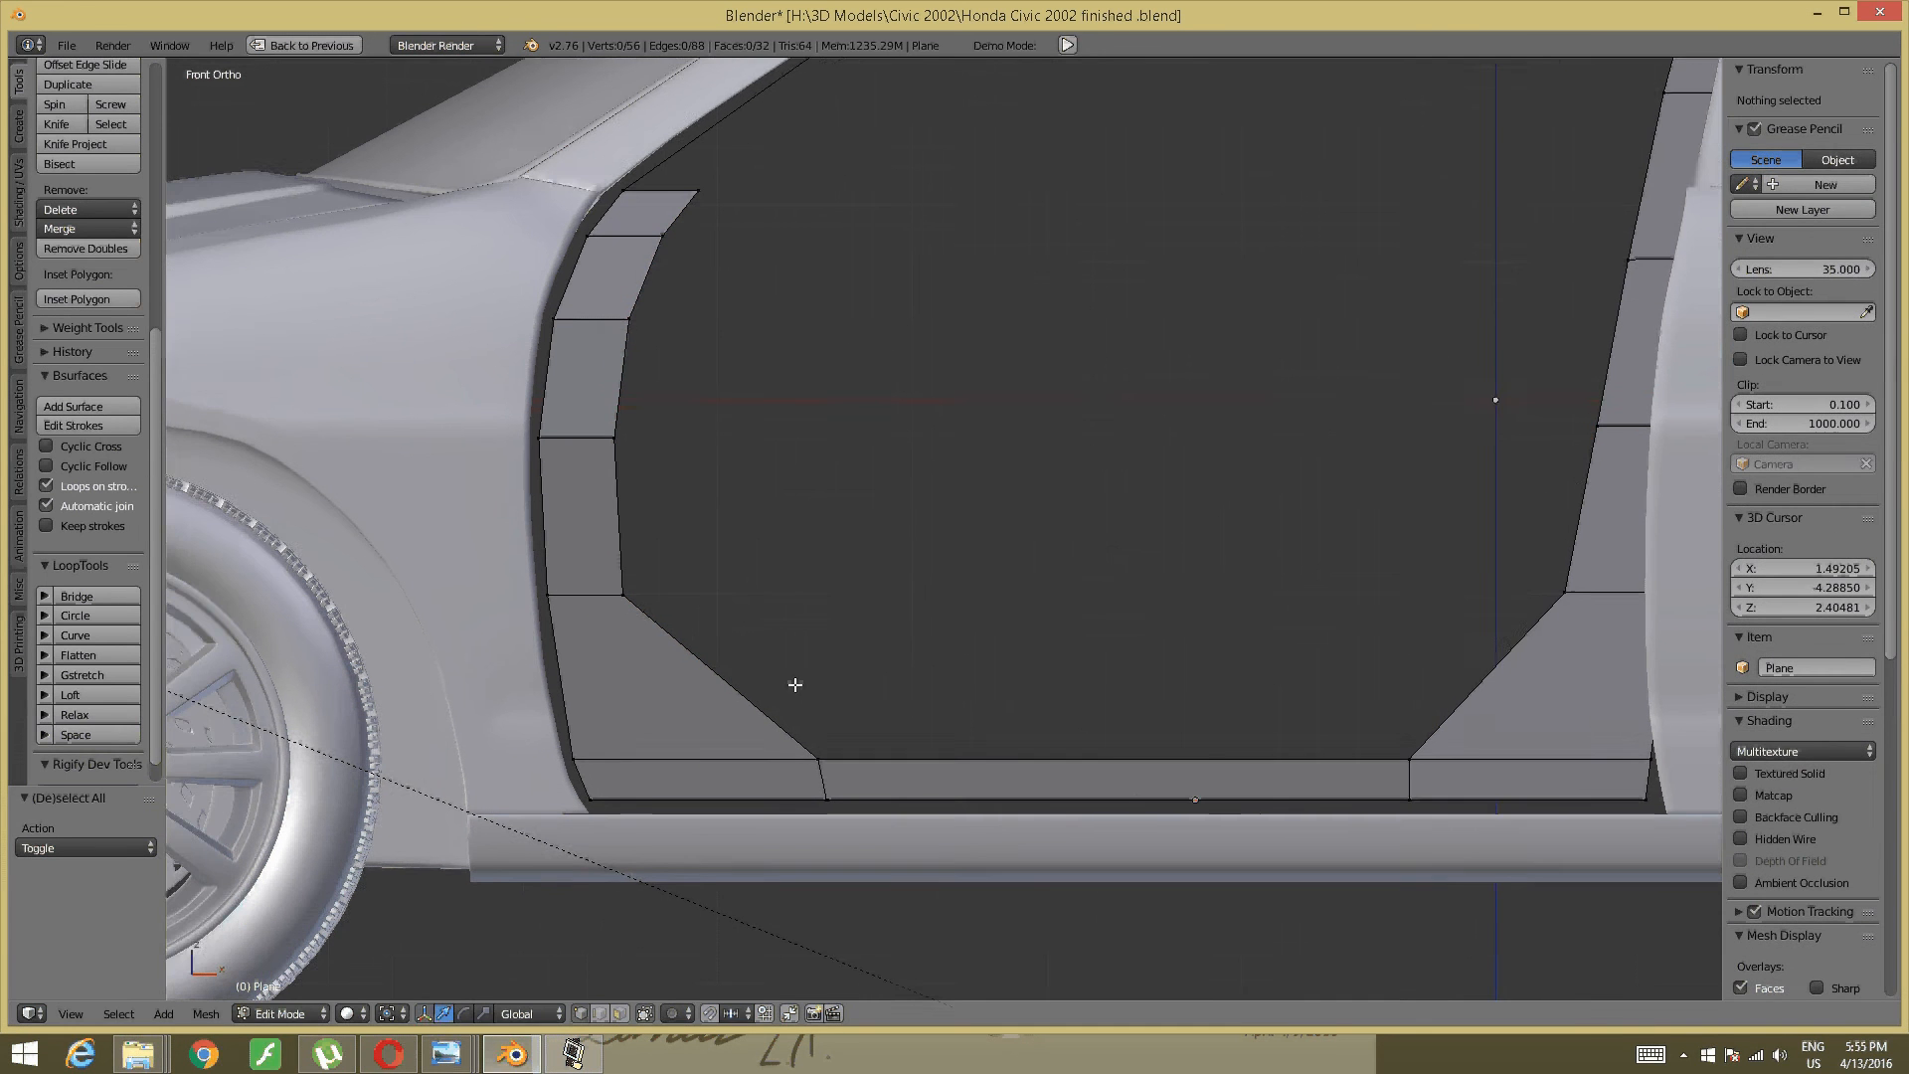
scroll(806, 677, "up", 1)
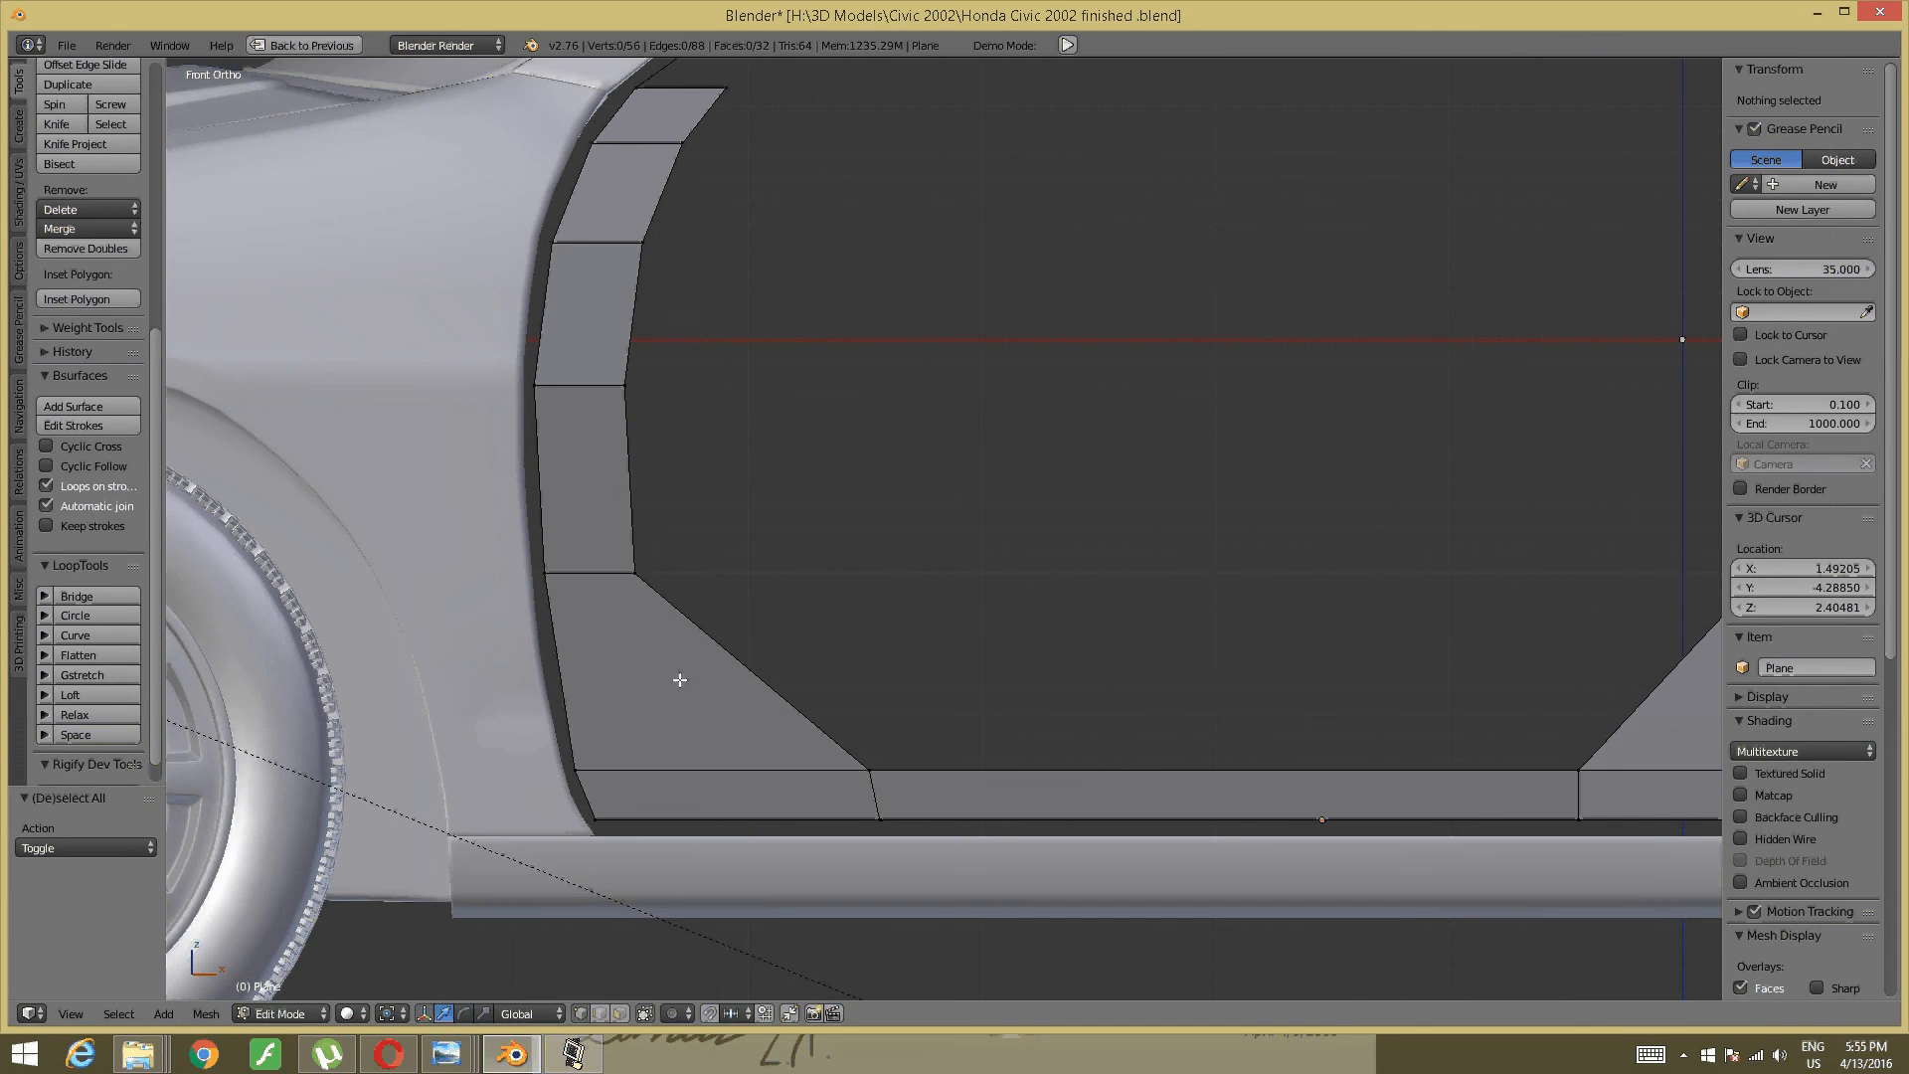
- Add two loop cuts across the lower-left corner face and slide the new edge left
key("ctrl+r")
scroll(682, 678, "up", 1)
left_click(682, 678)
right_click(682, 678)
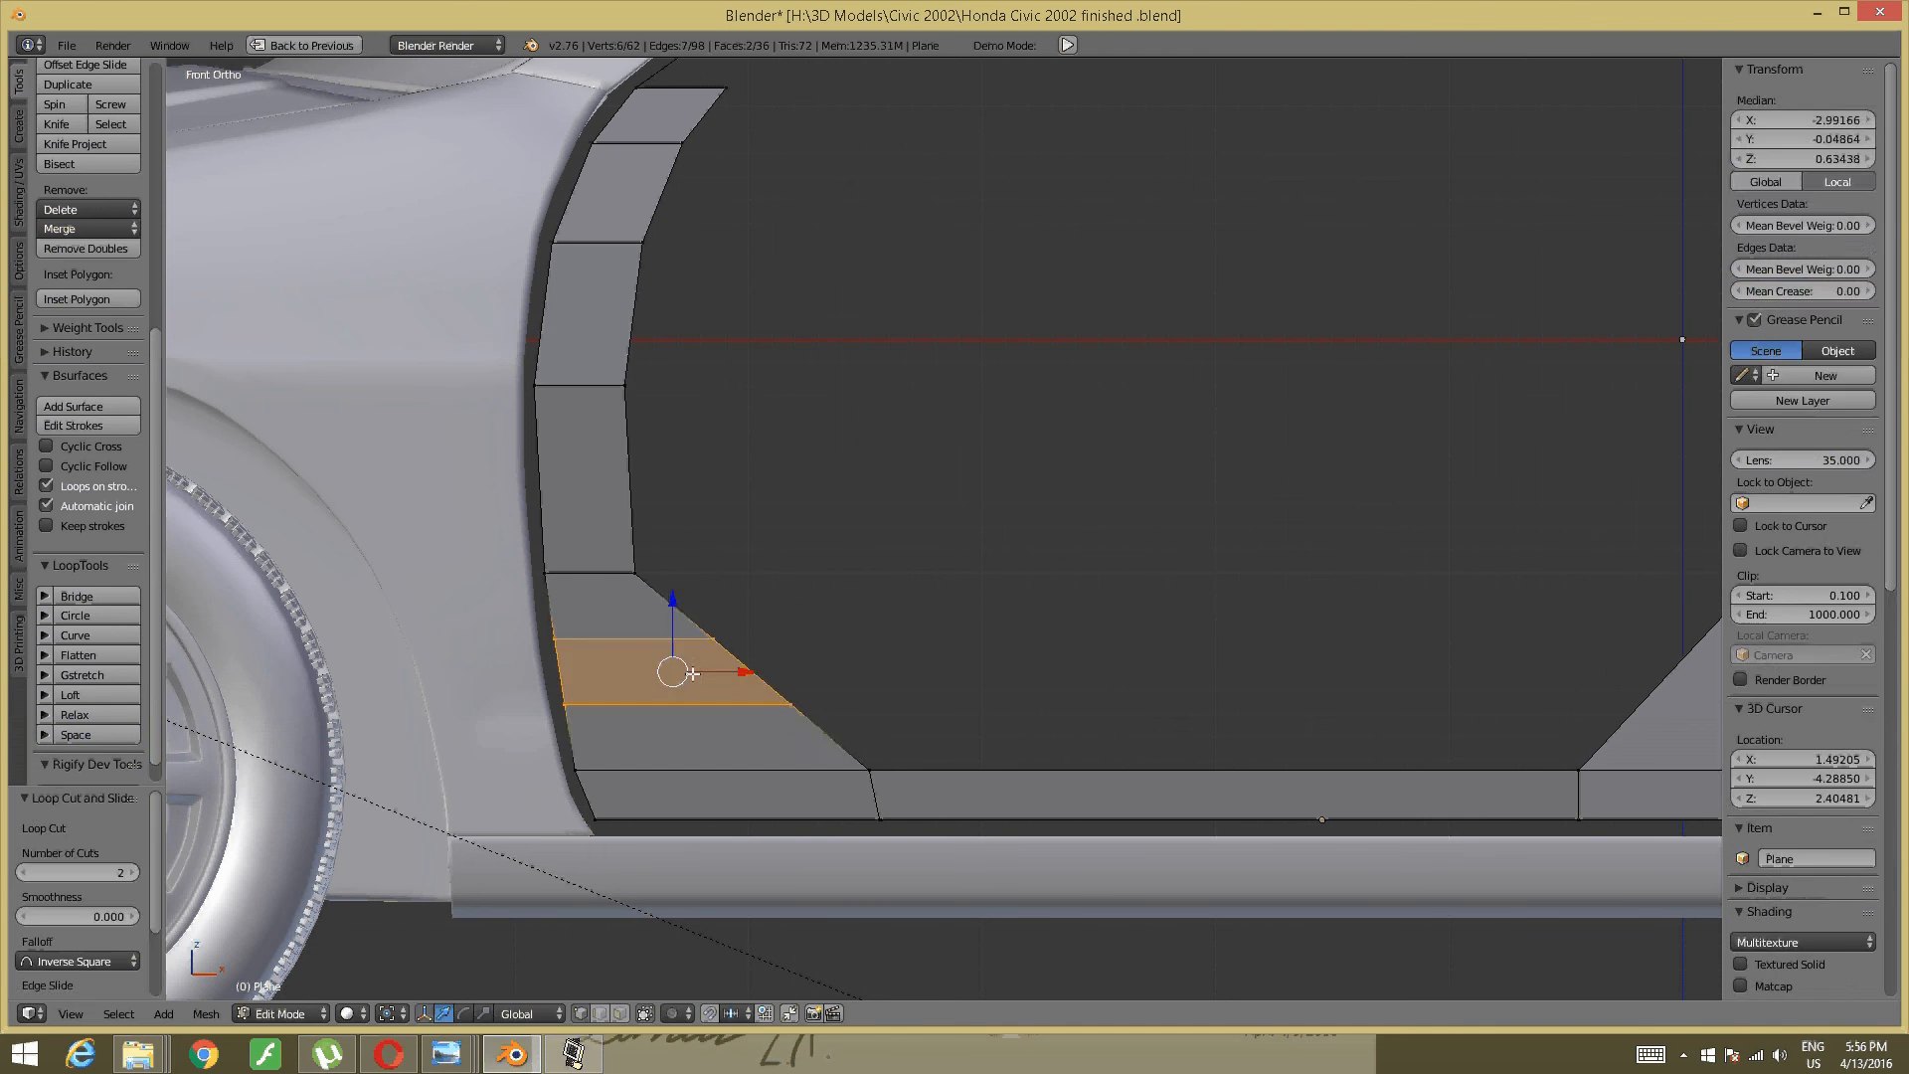
key("a")
right_click(732, 655)
right_click(767, 716, "shift")
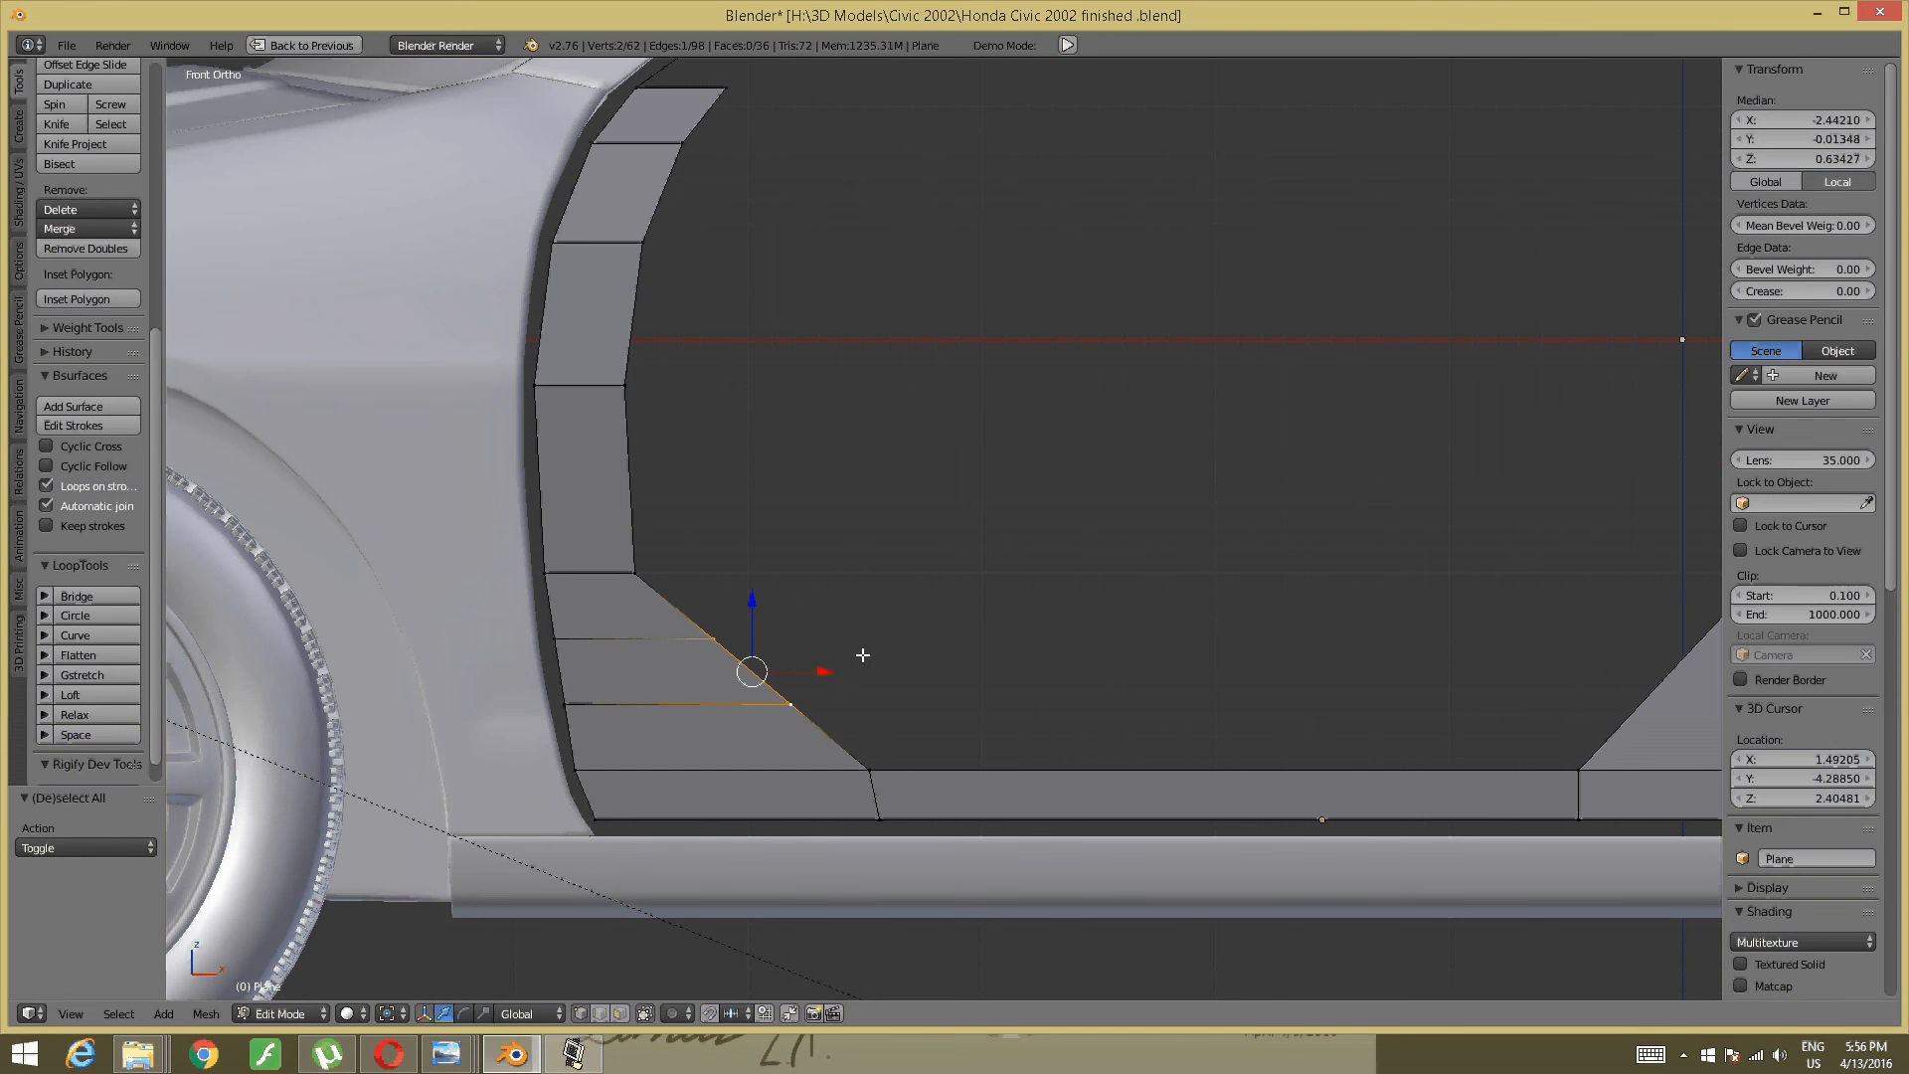
left_click_drag(835, 672, 791, 677)
left_click_drag(707, 589, 707, 593)
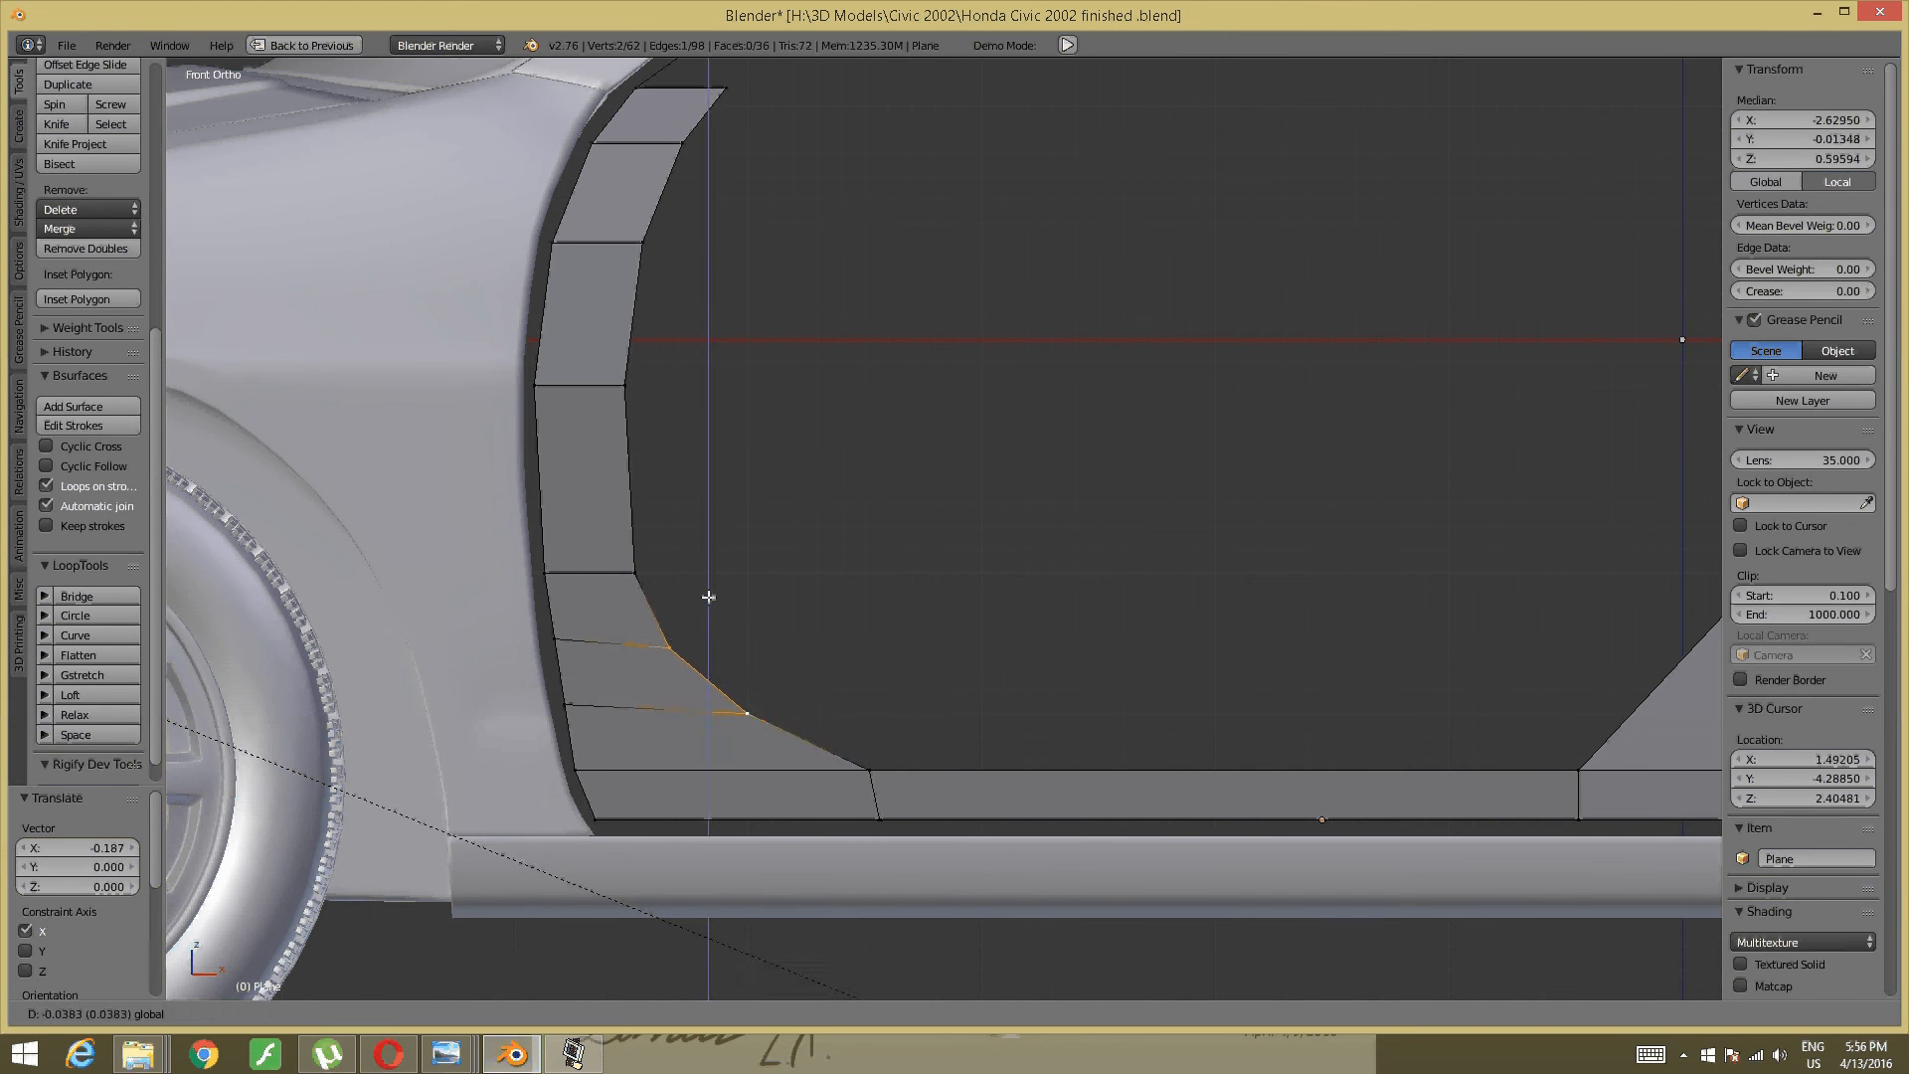
key("a")
- After checking the reference photo, shift the lower-left corner edge's two vertices along X
middle_click_drag(1376, 558, 1061, 554, "shift")
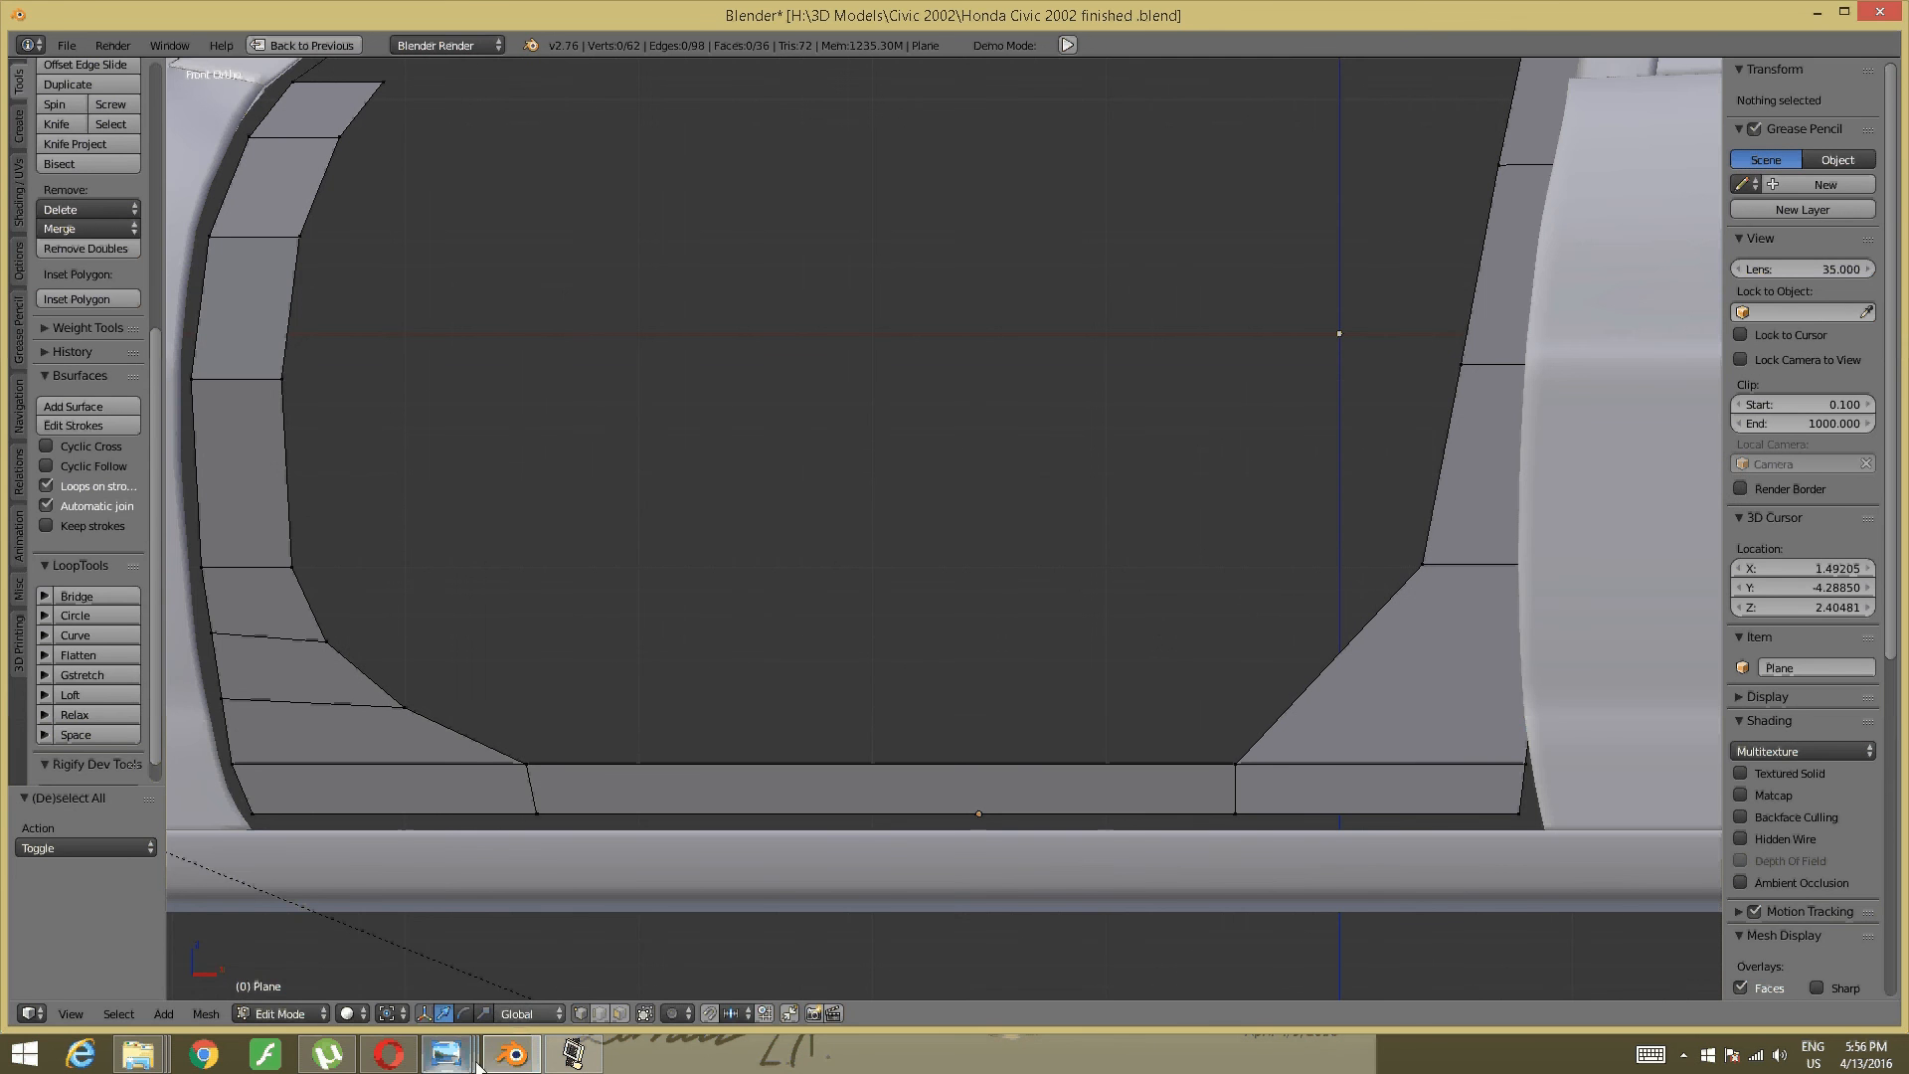
mouse_move(475, 1062)
left_click(760, 945)
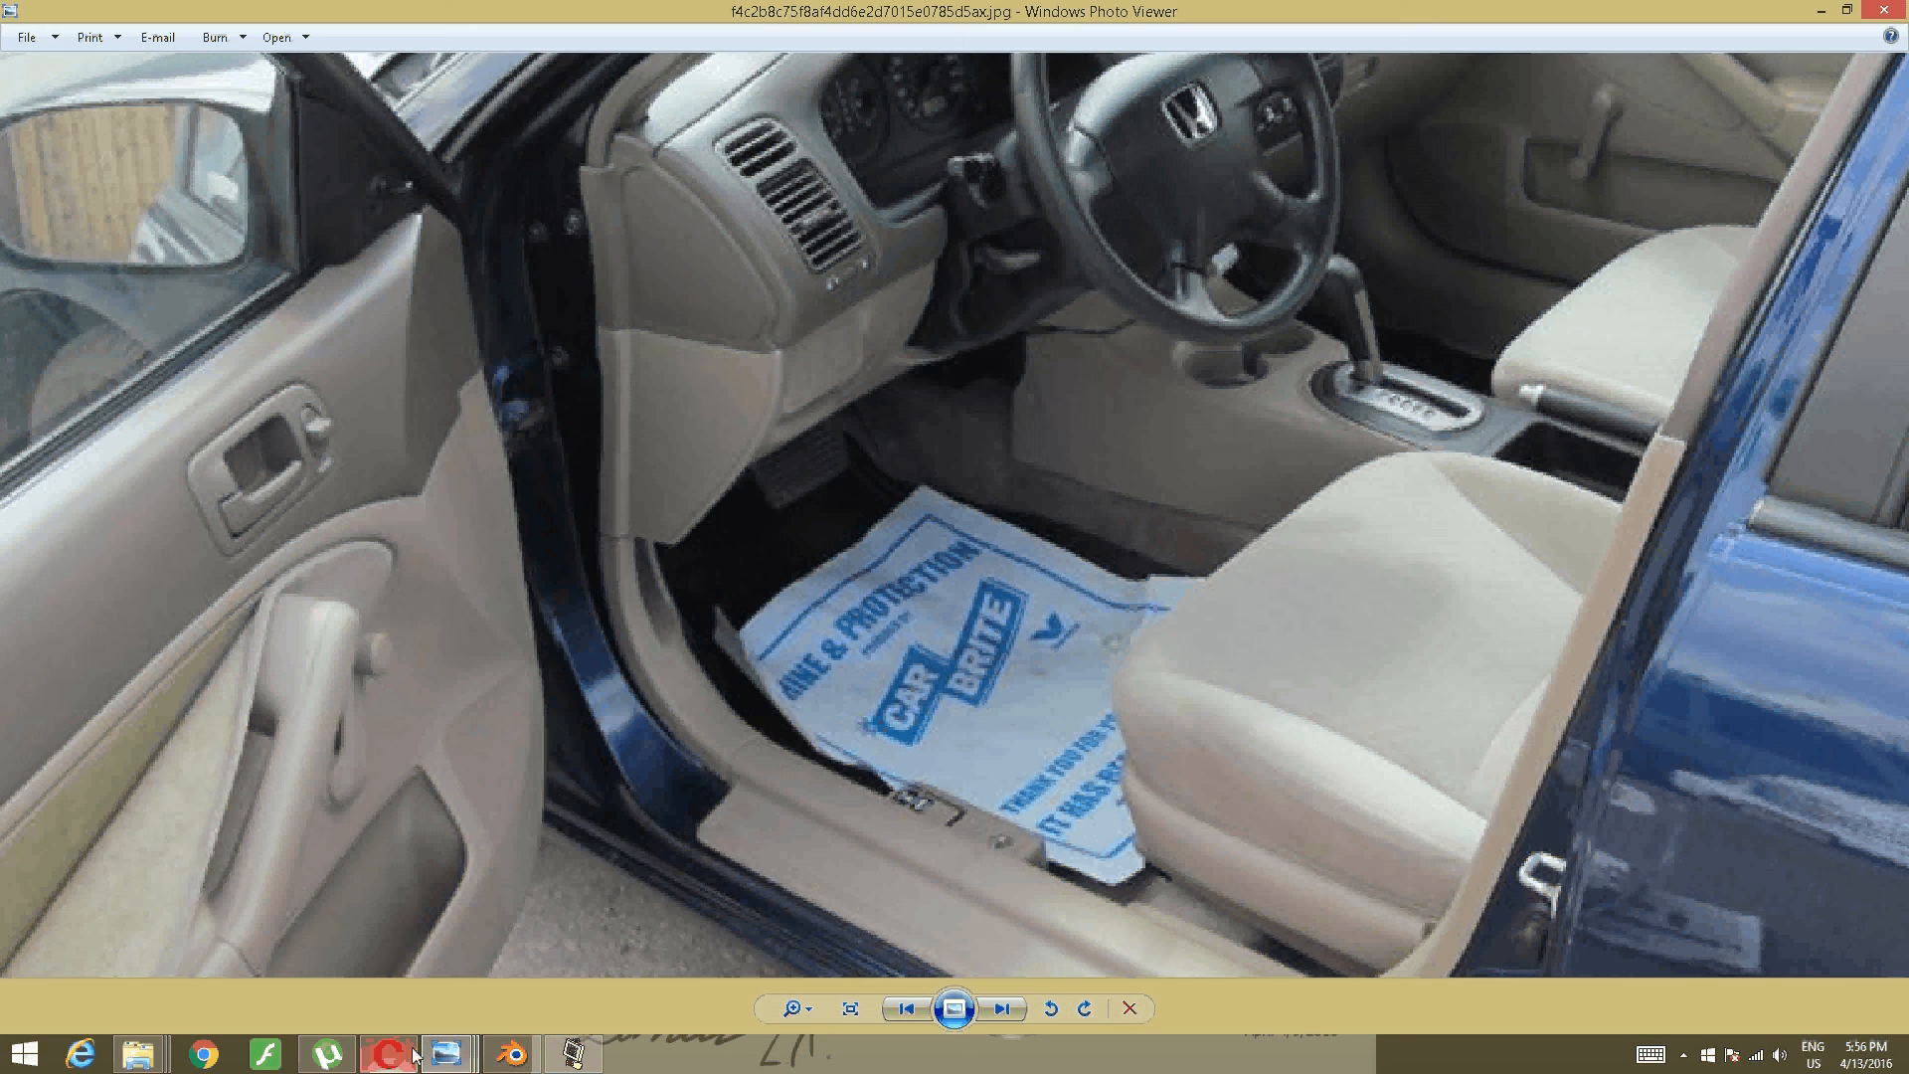
left_click(513, 1054)
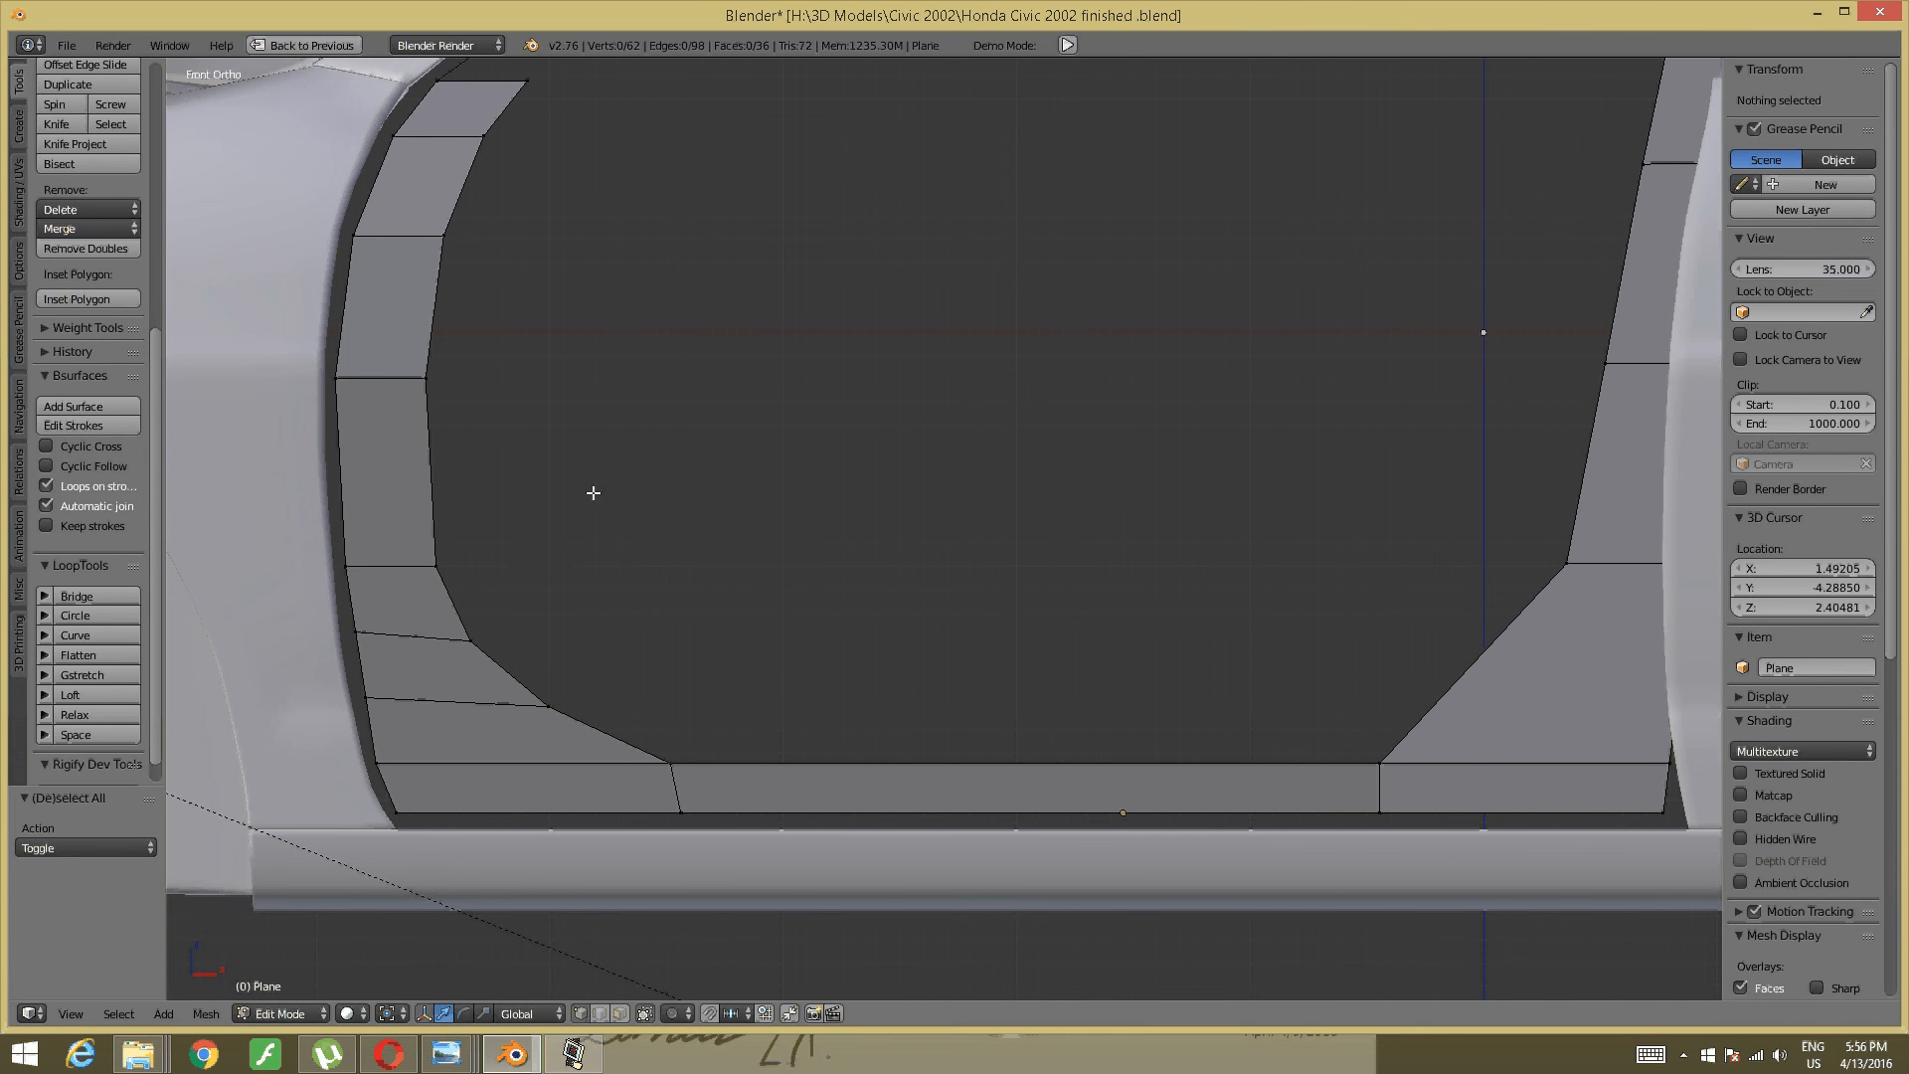
left_click_drag(593, 493, 422, 665)
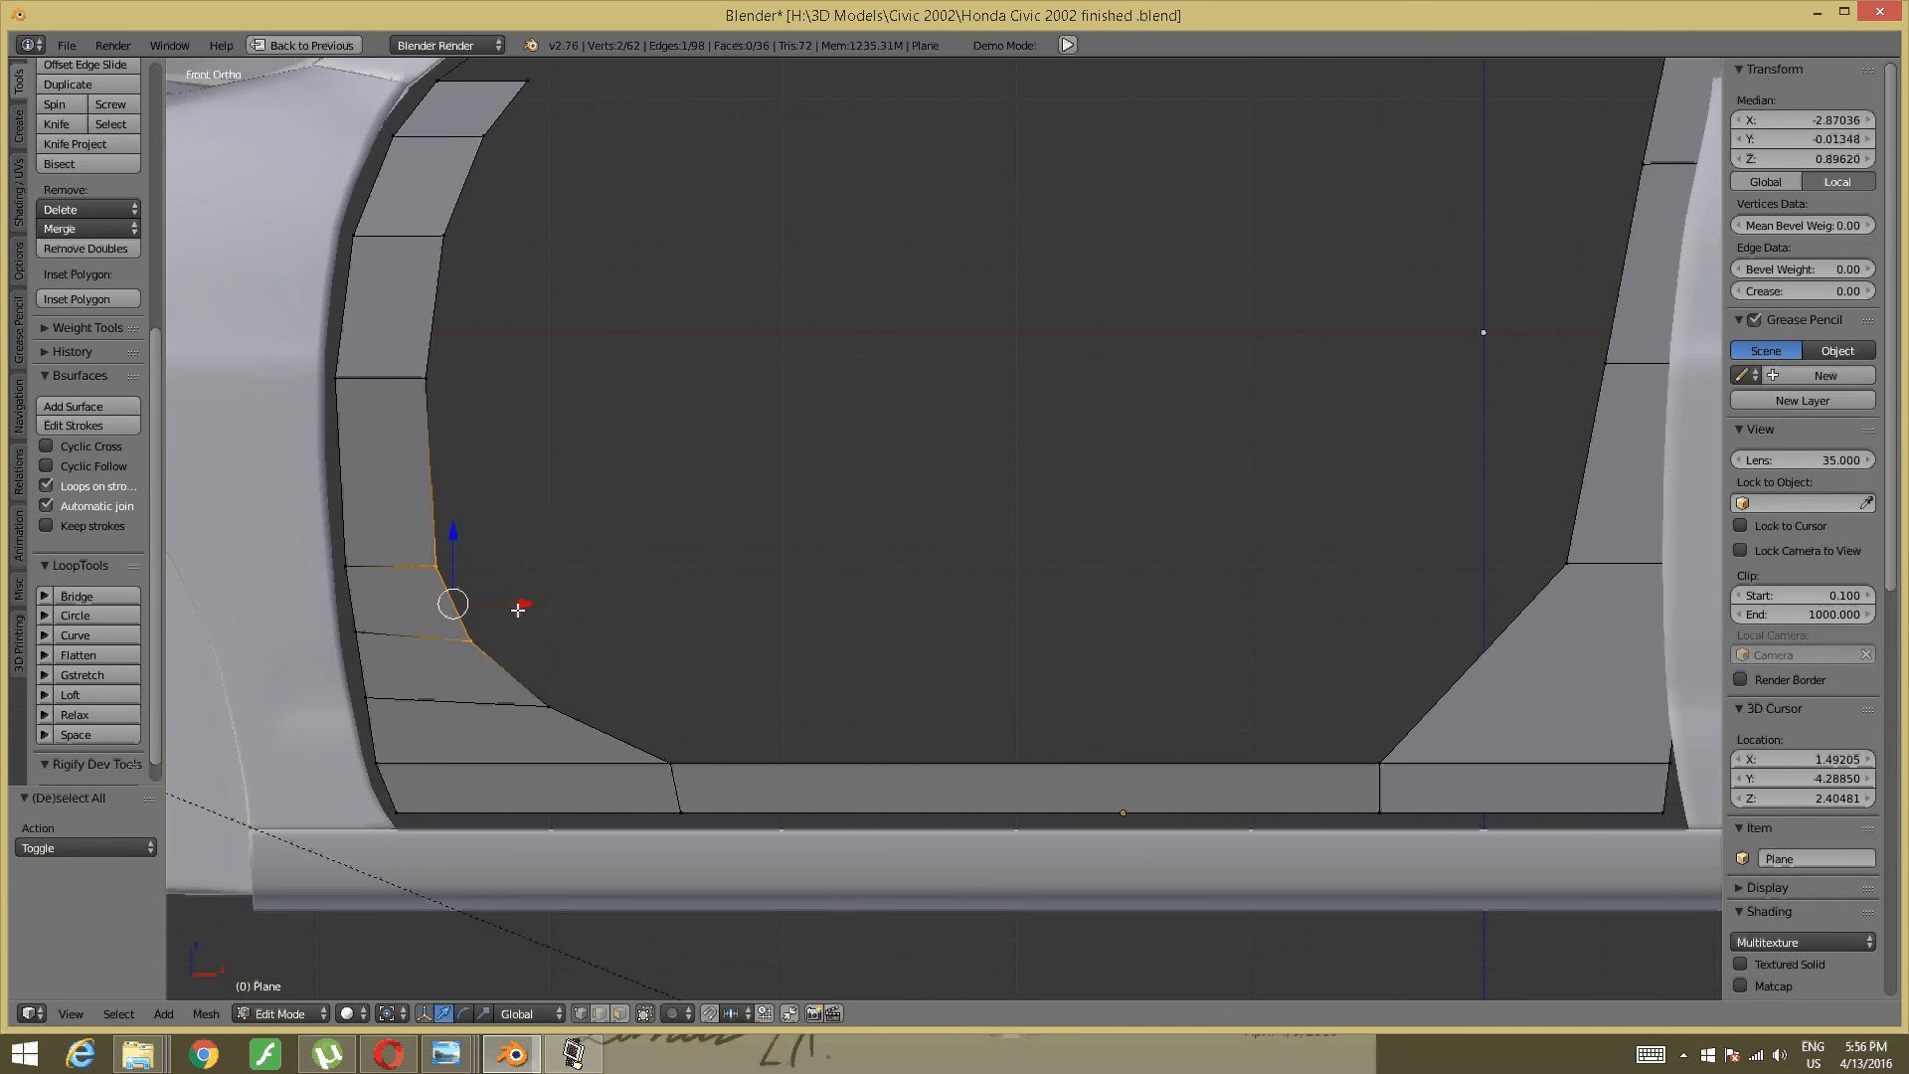
key("g")
key("x")
left_click(545, 594)
key("a")
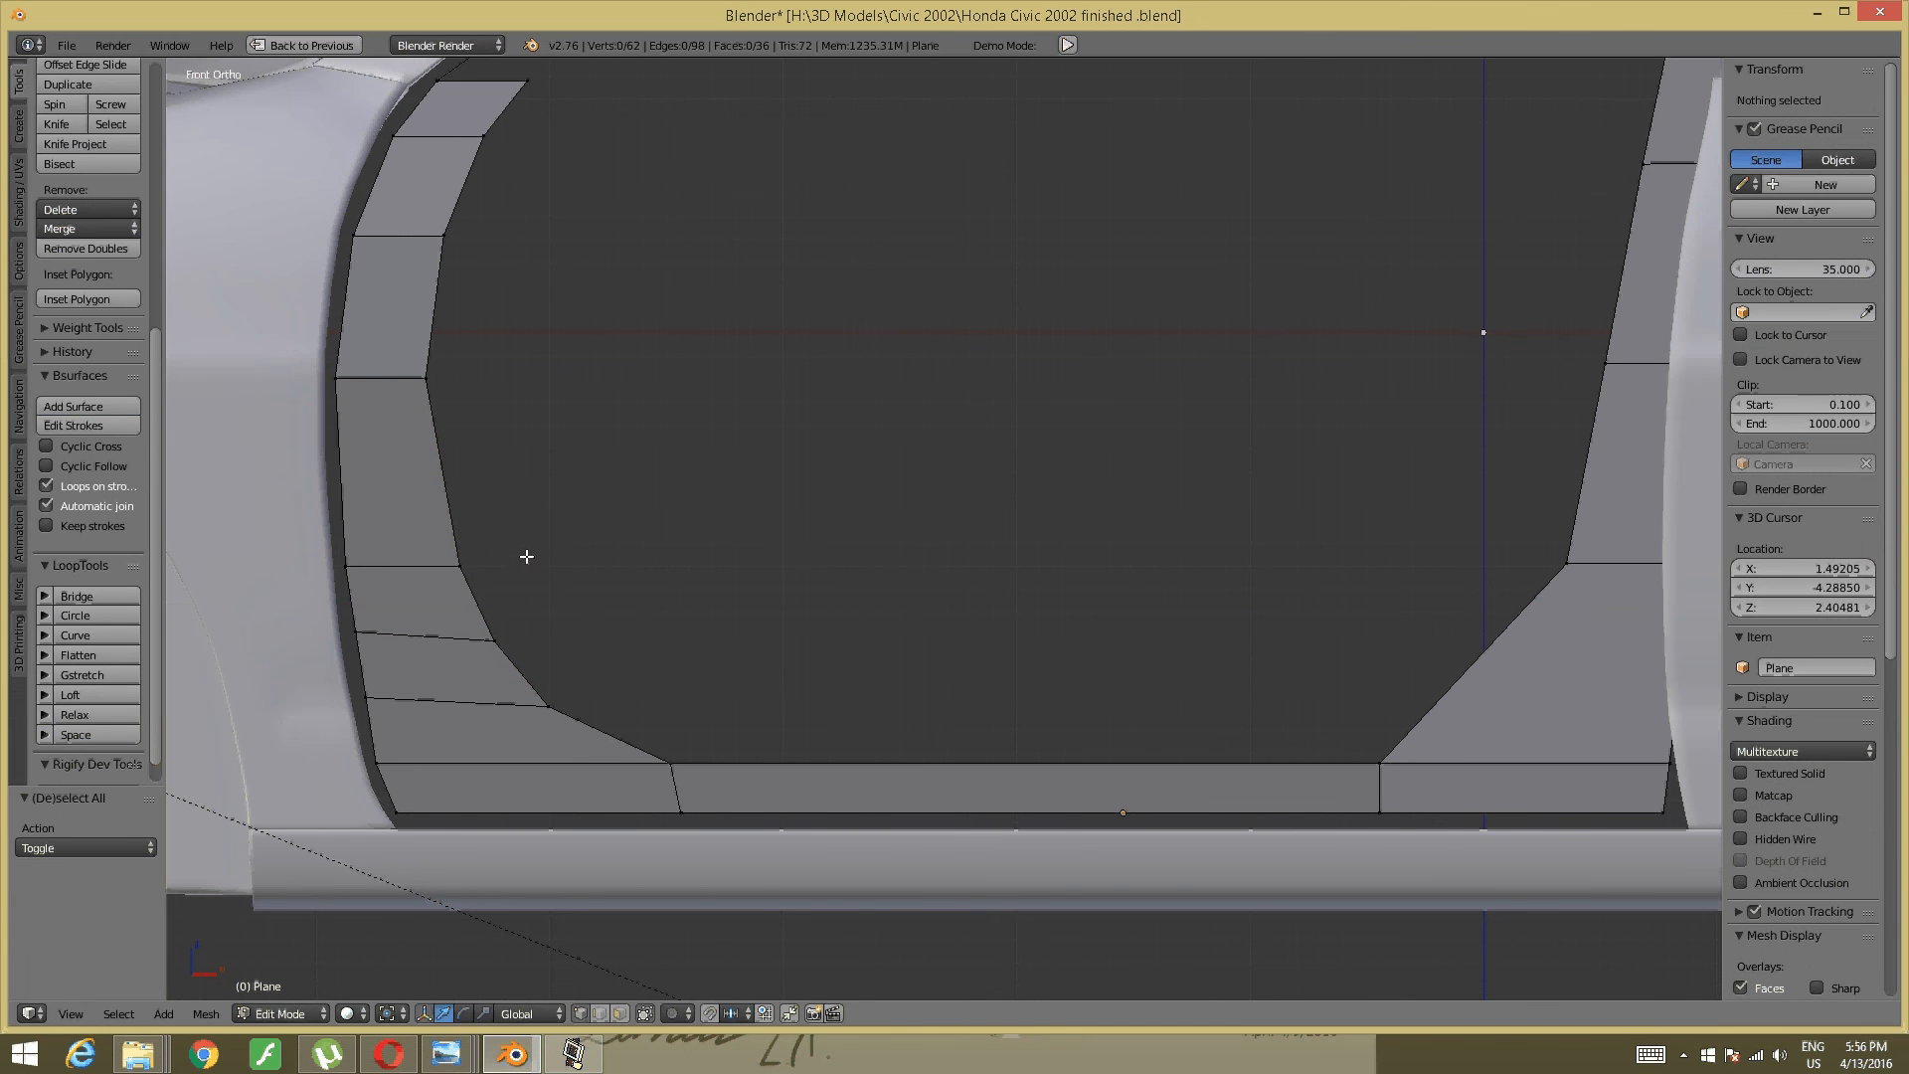
scroll(732, 498, "up", 3)
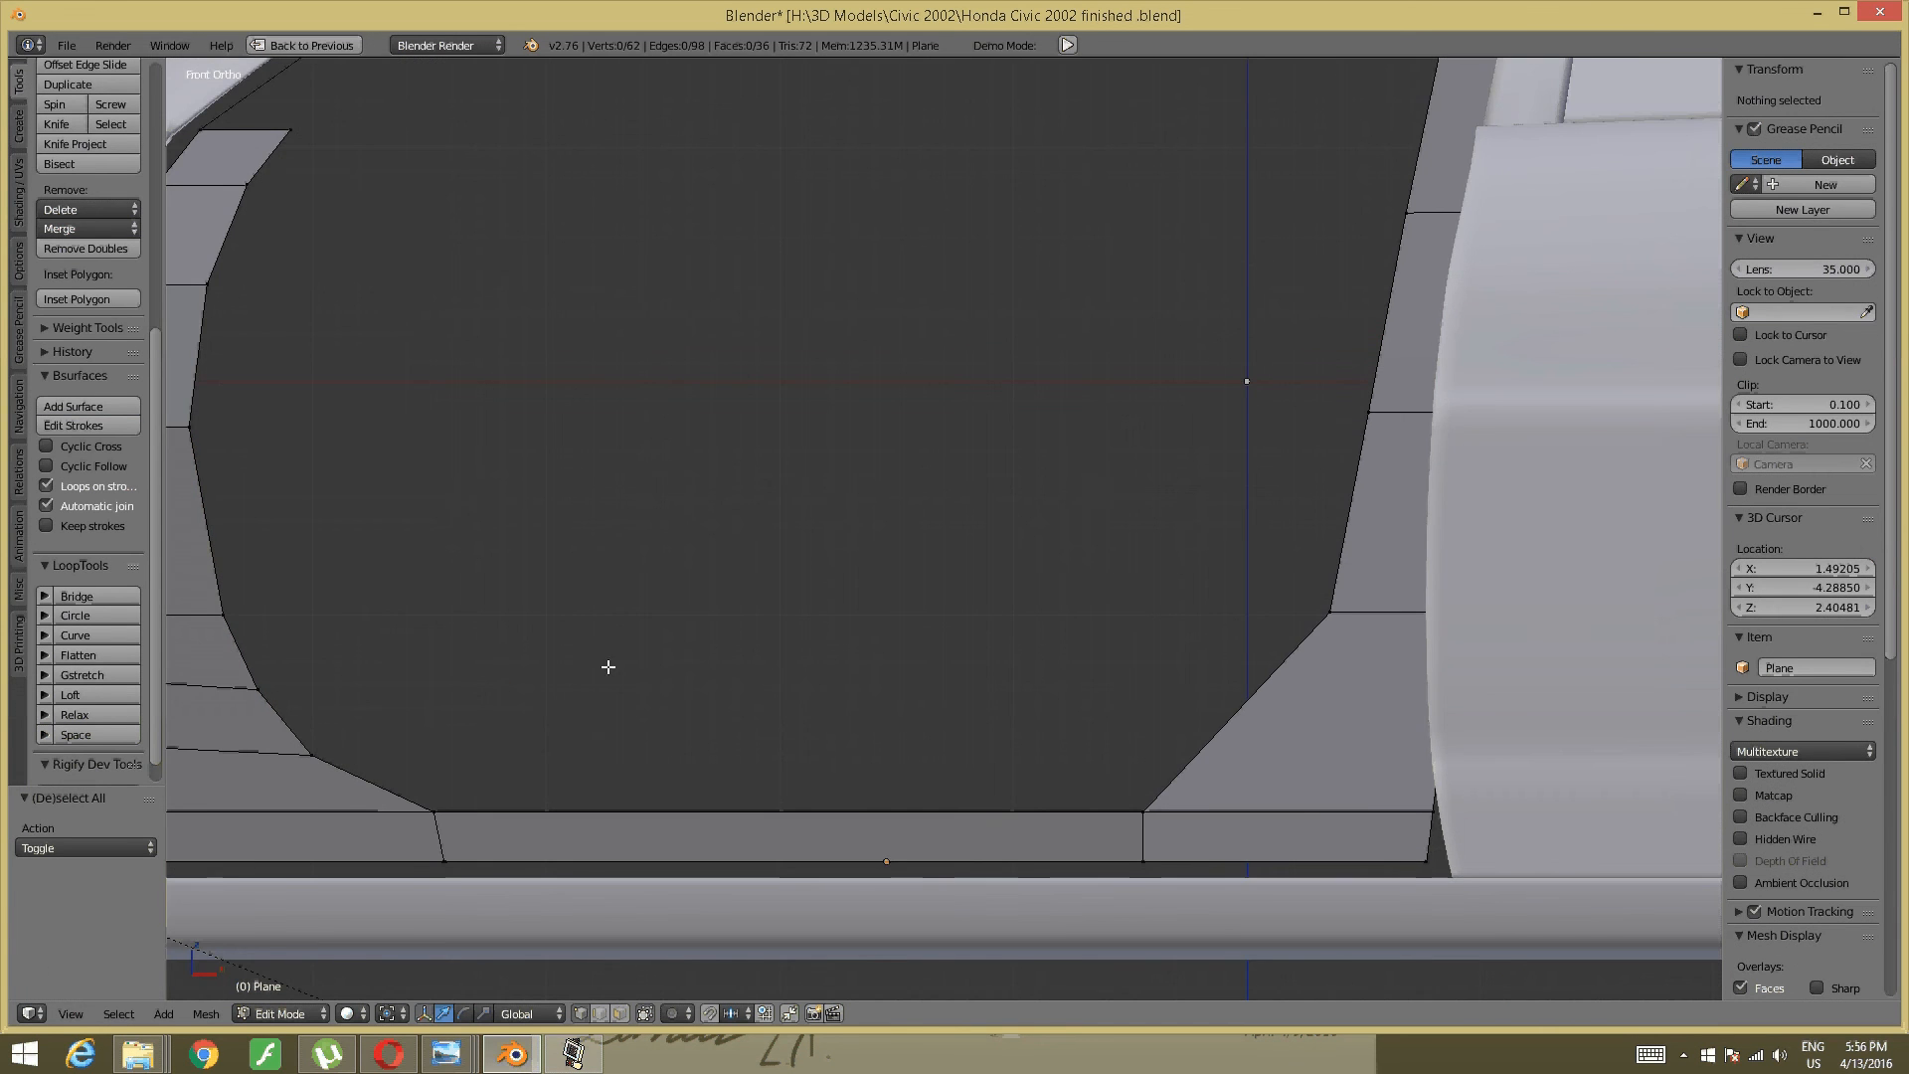
scroll(1050, 575, "down", 2)
- Add two loop cuts across the lower-right corner face and push the new edge right
middle_click_drag(1050, 574, 604, 601, "shift")
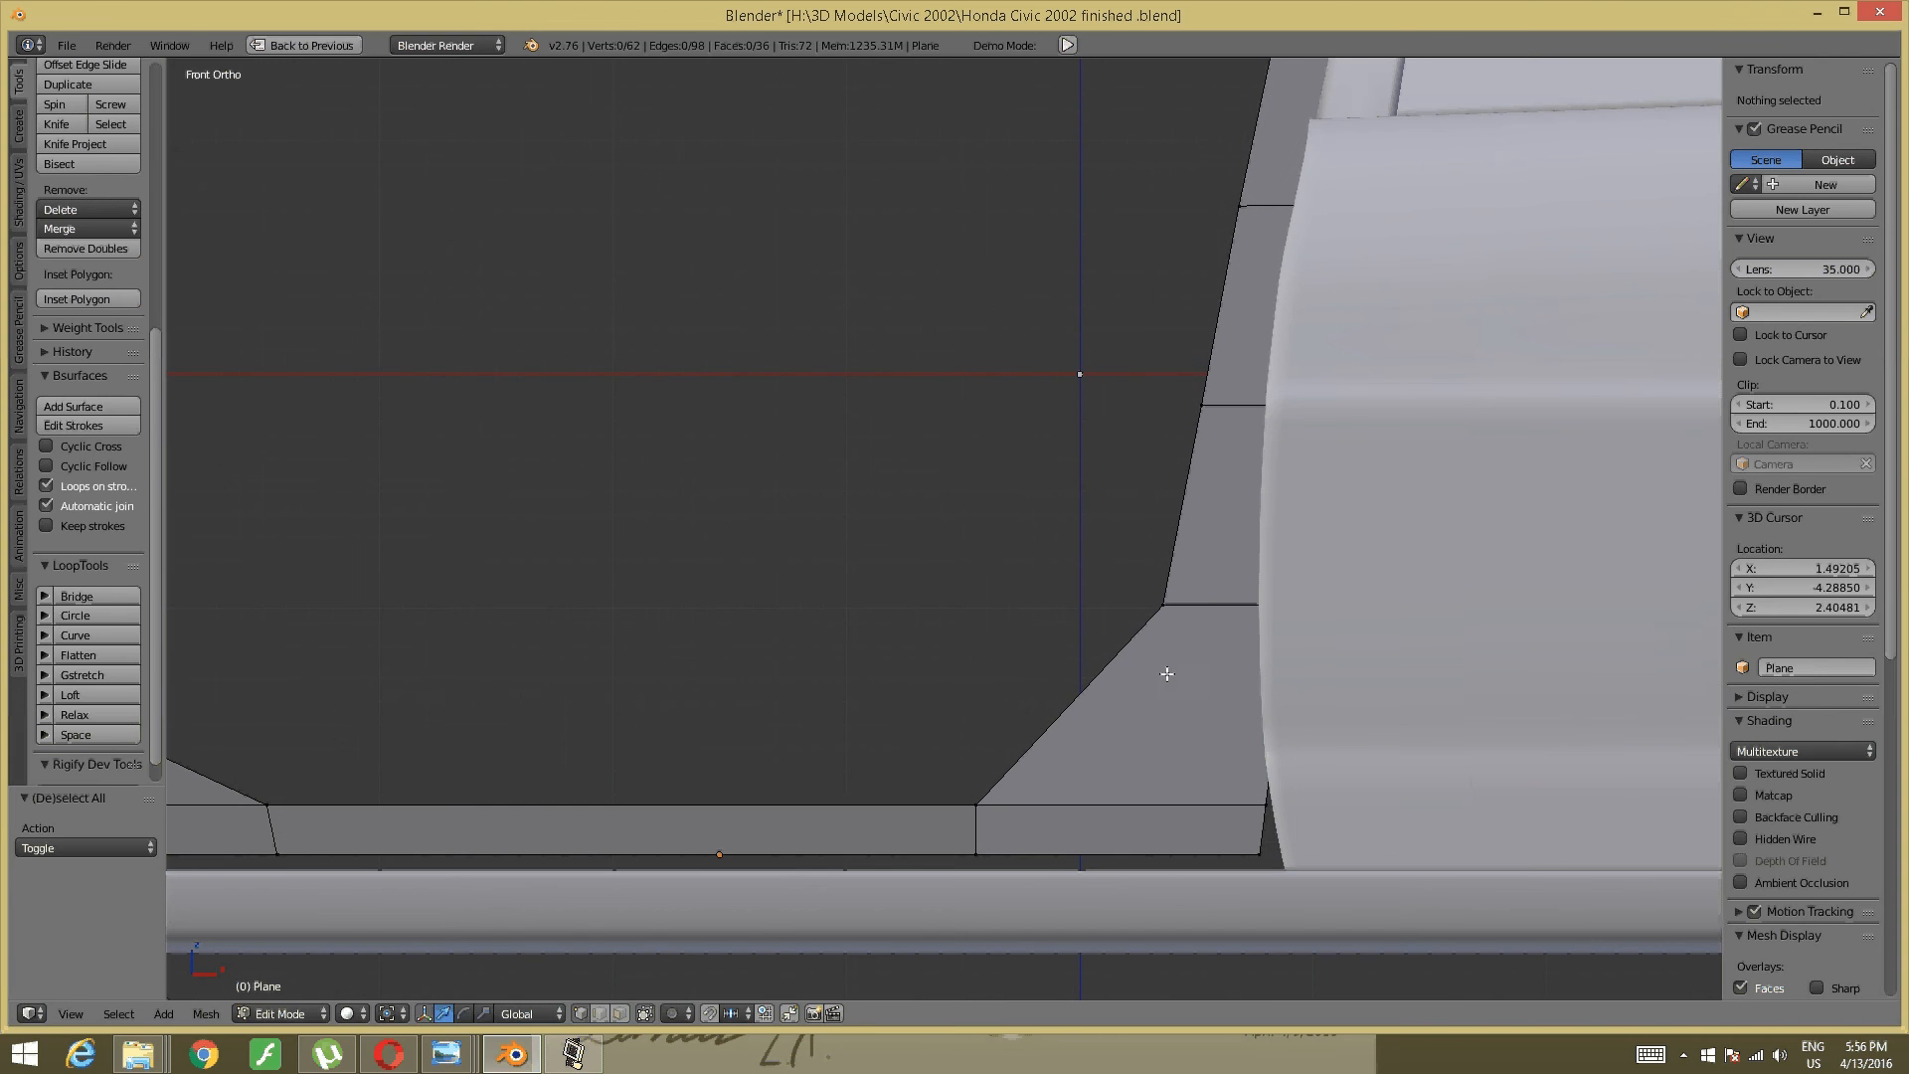
key("ctrl+r")
scroll(1042, 695, "up", 1)
left_click(1042, 695)
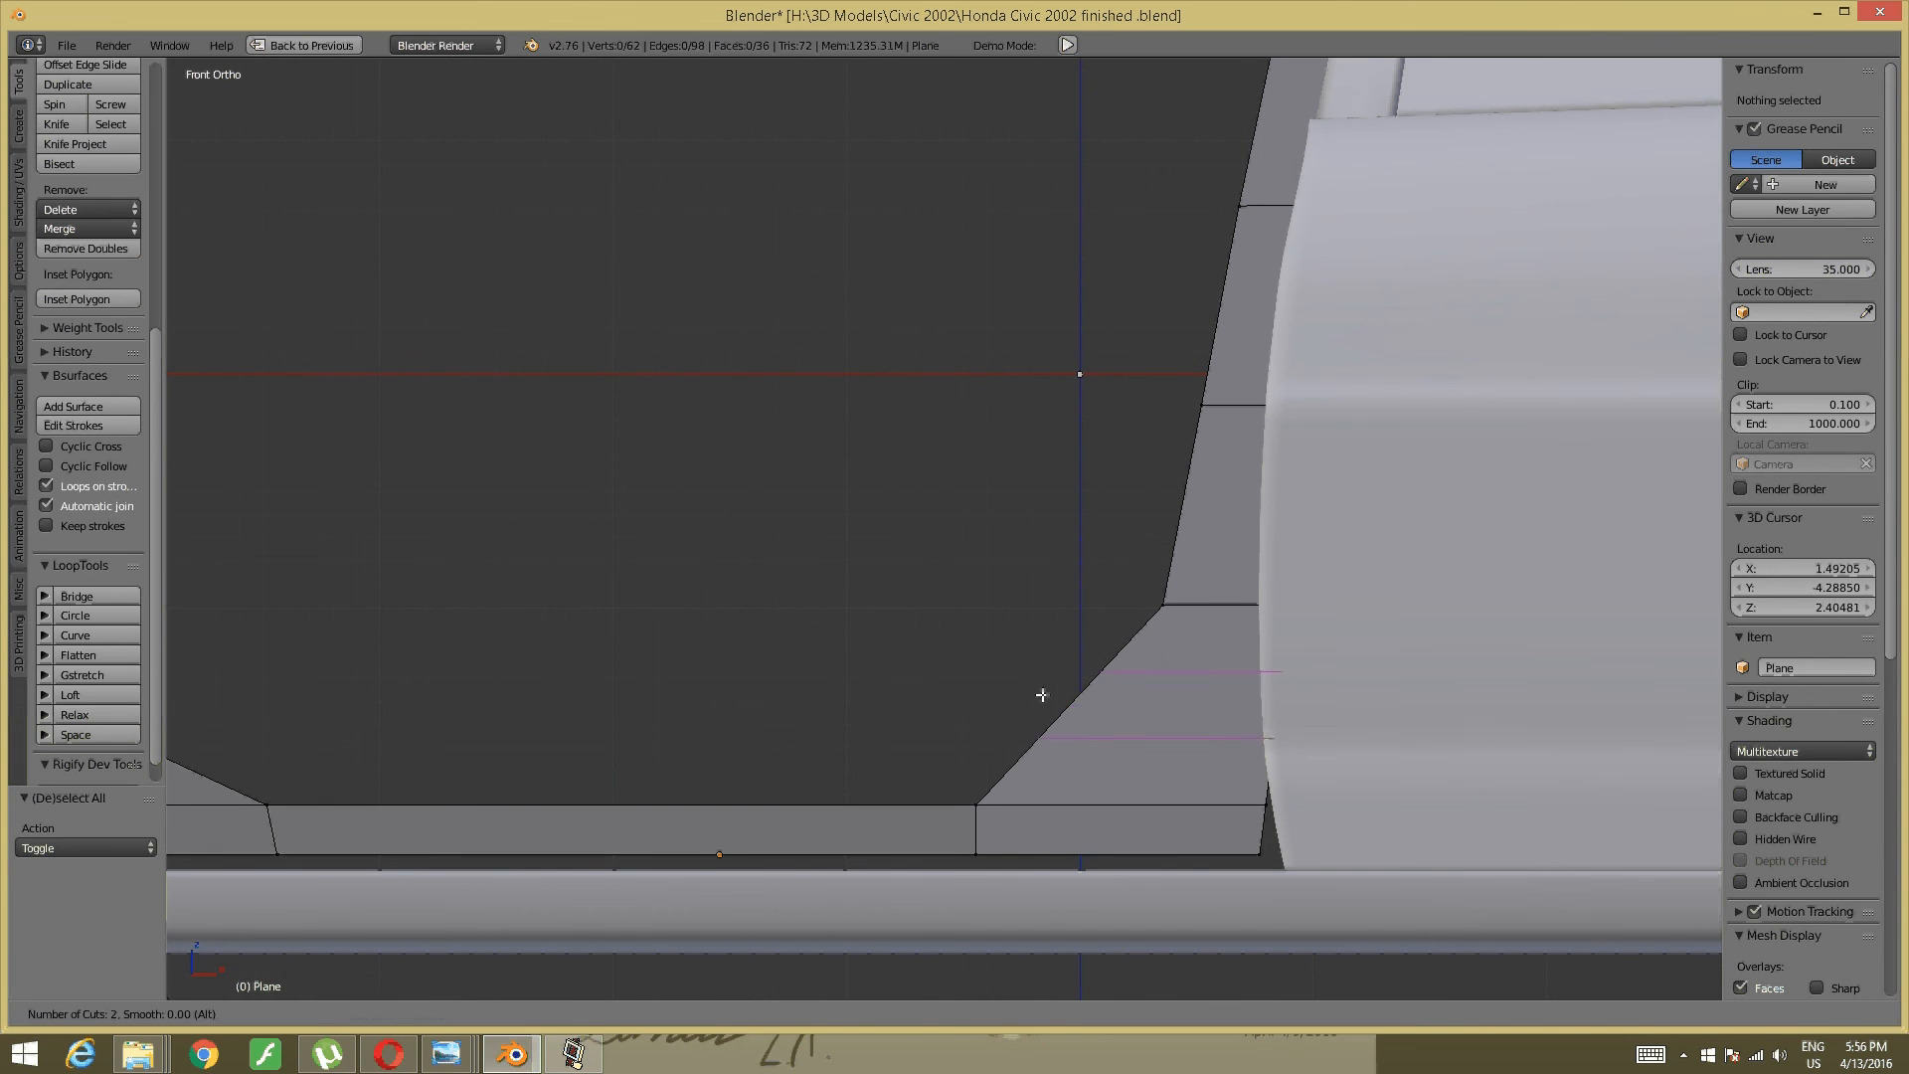
left_click(1042, 695)
key("a")
right_click(1036, 736)
right_click(1135, 651, "shift")
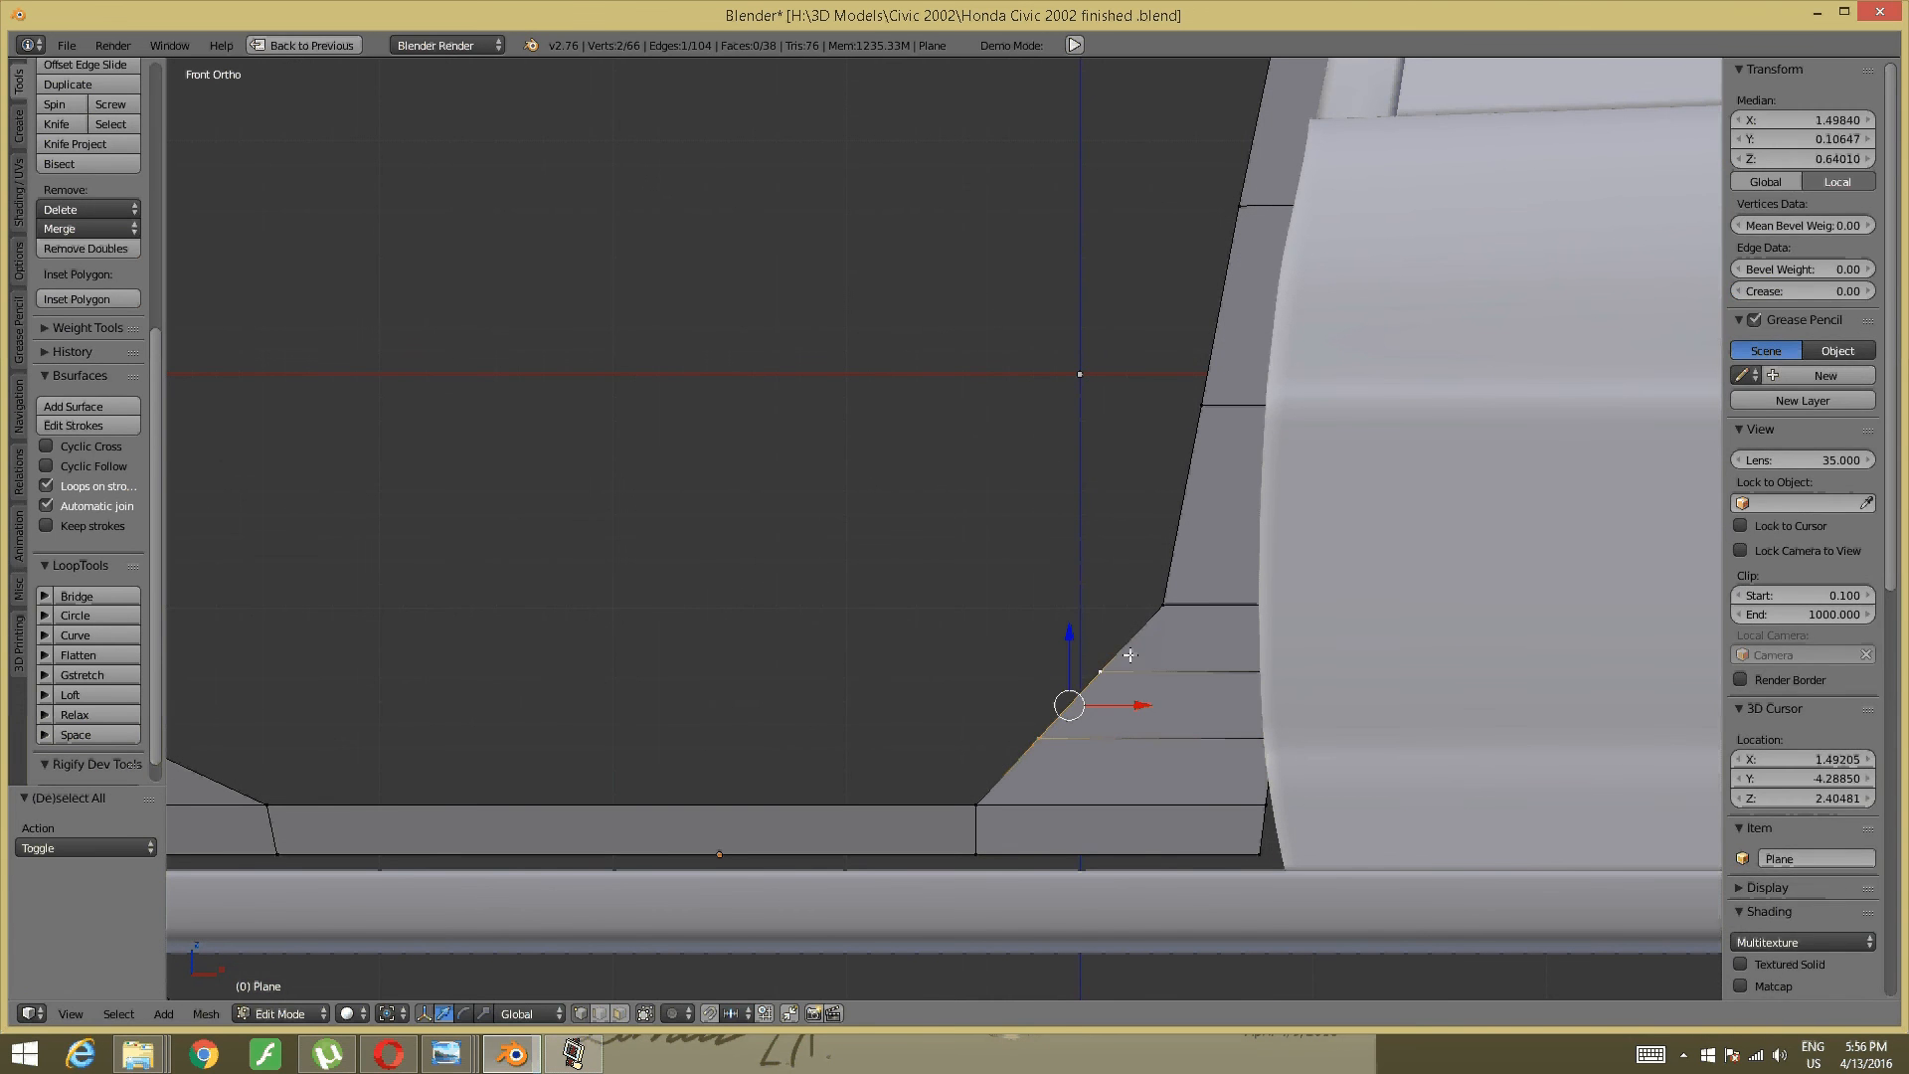
left_click_drag(1141, 704, 1179, 704)
- Recheck the reference photo and pull the lower-right corner edge slightly back left
mouse_move(453, 1052)
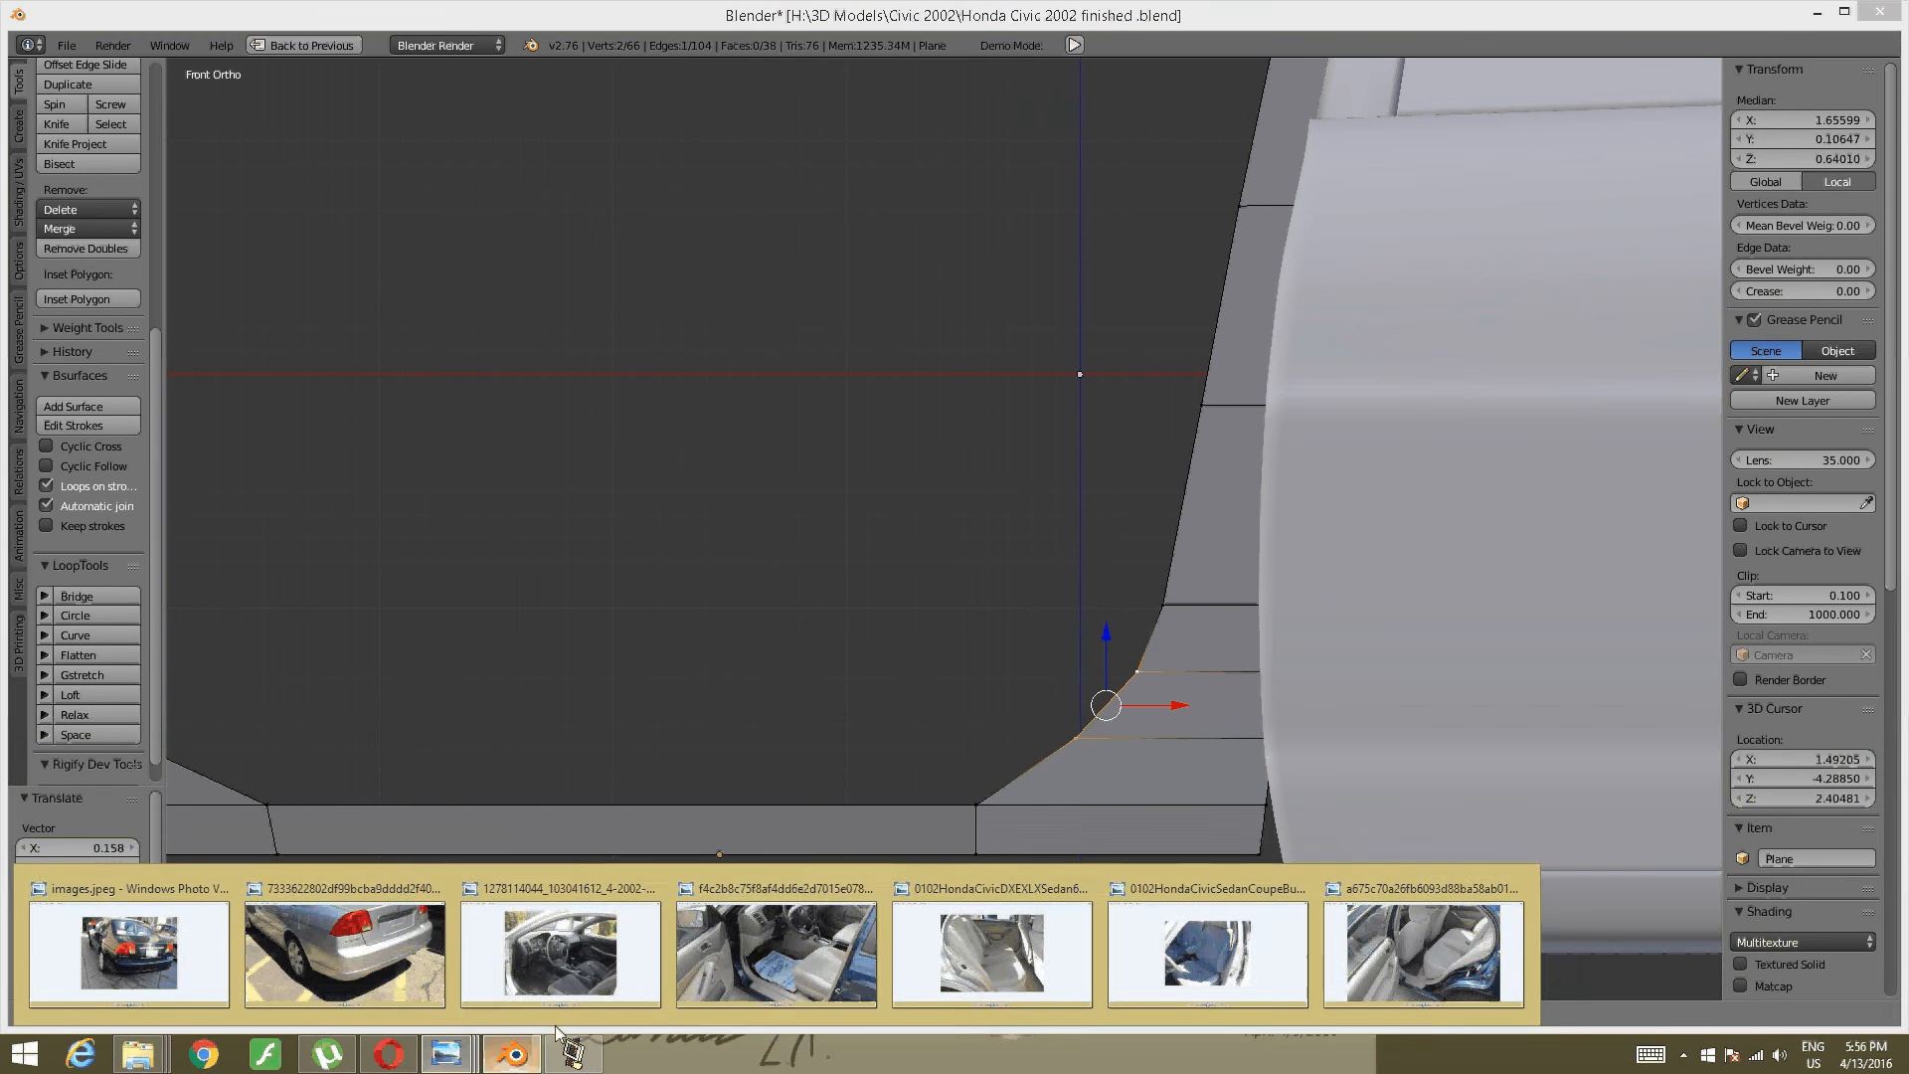
left_click(765, 964)
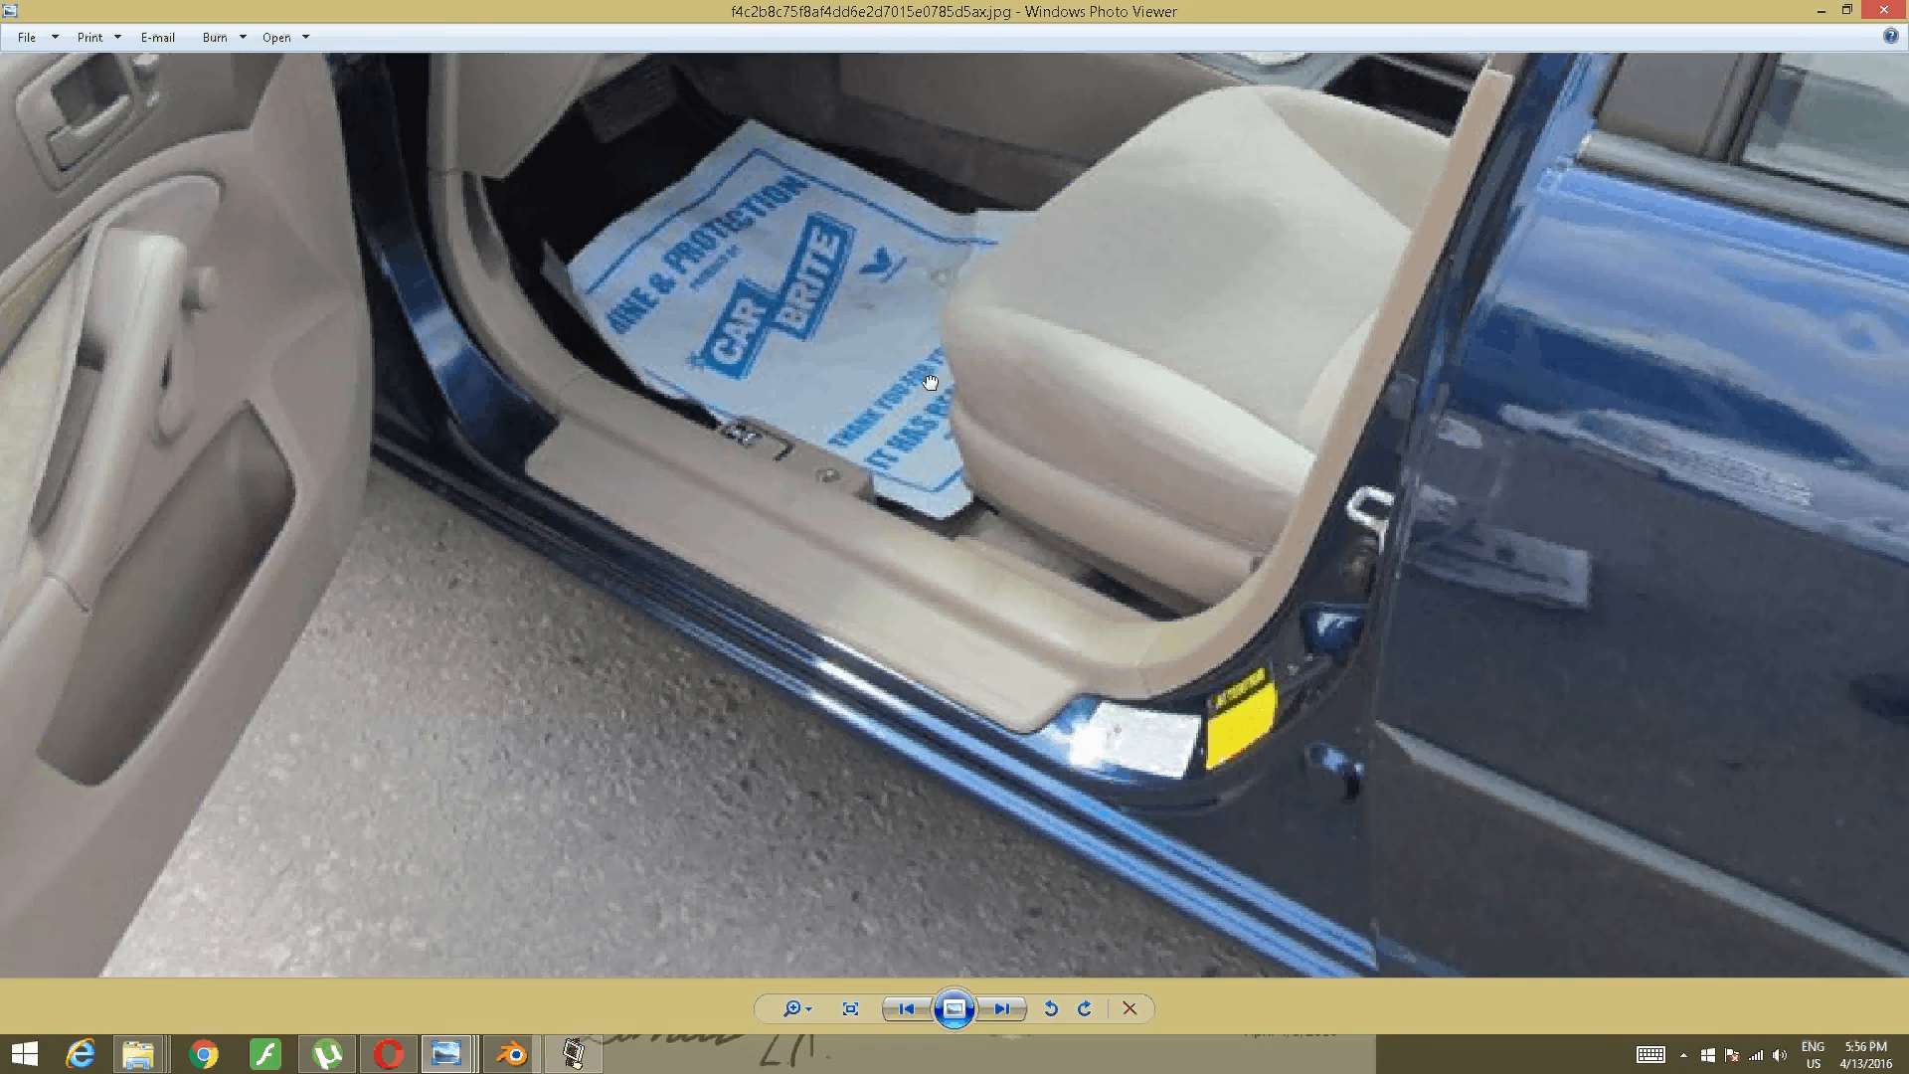
left_click(511, 1052)
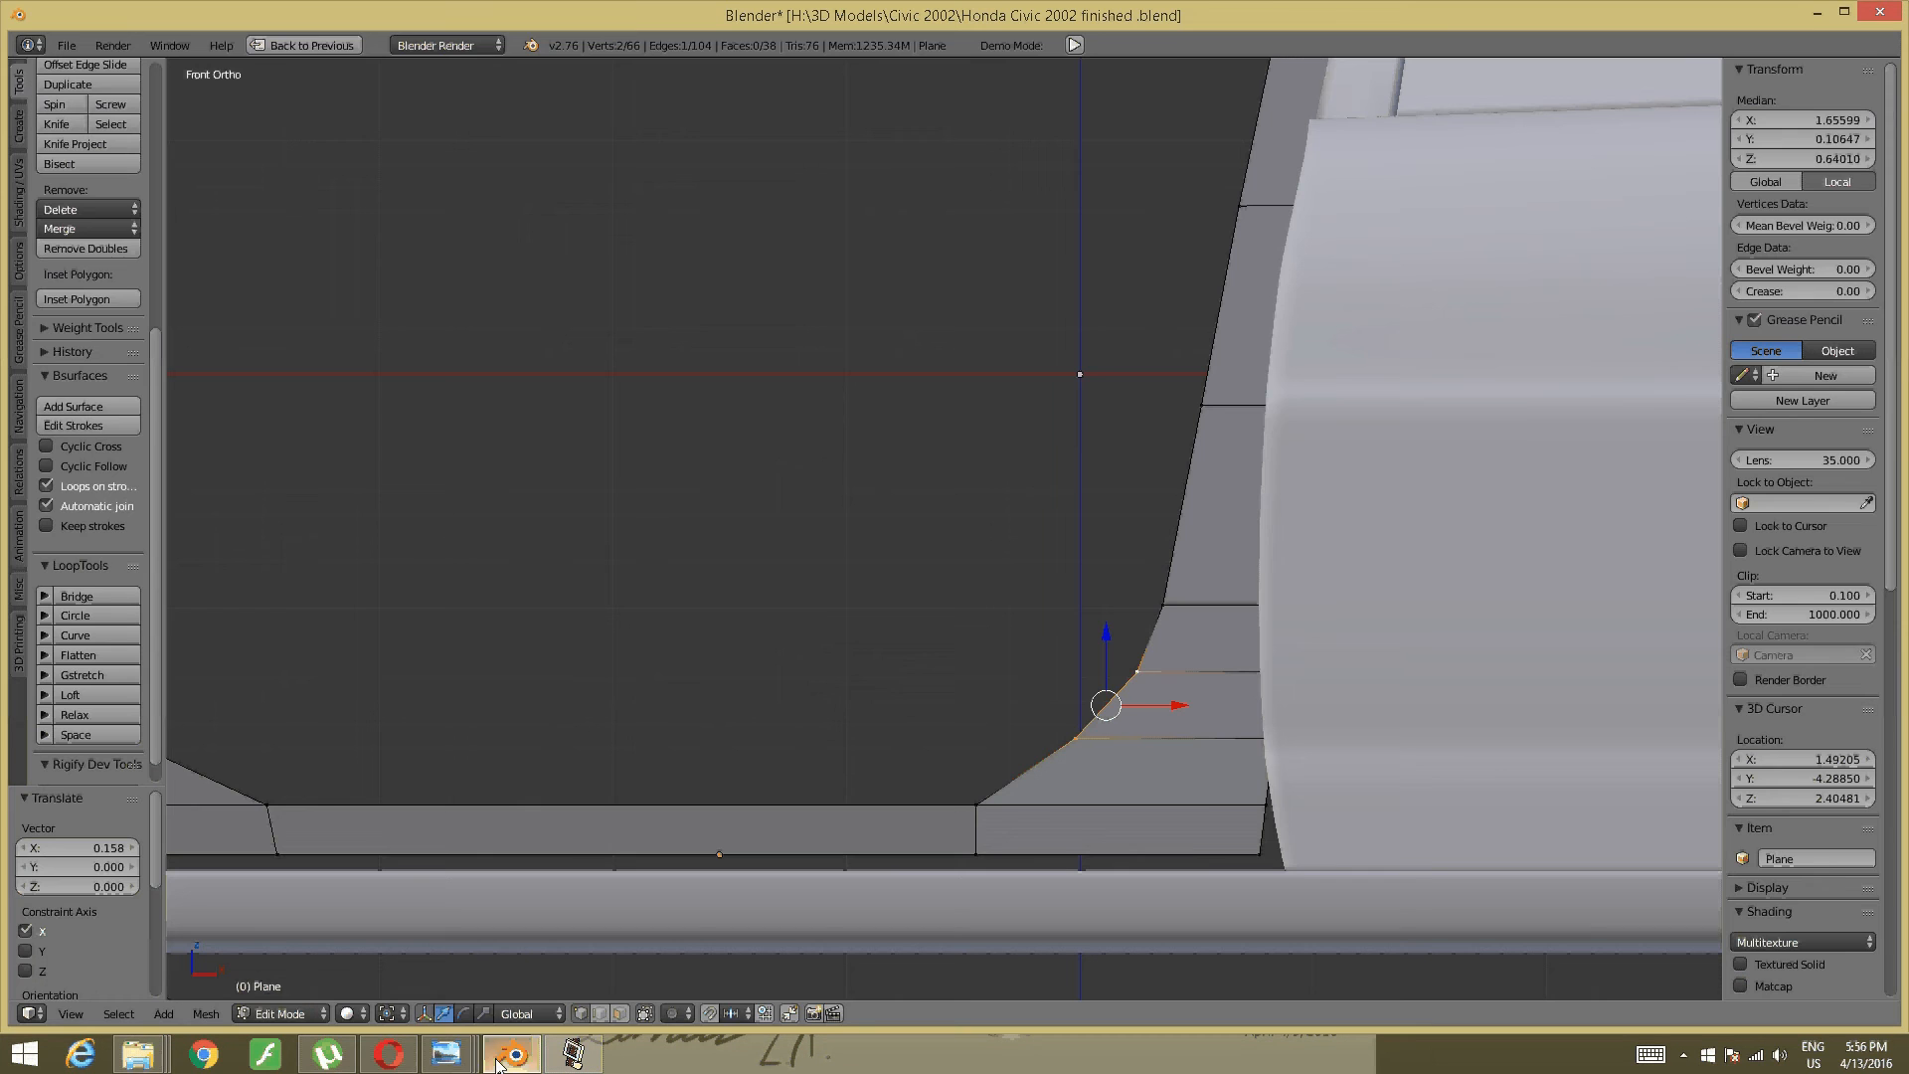
left_click_drag(1173, 709, 1151, 705)
key("a")
middle_click_drag(498, 702, 974, 667, "shift")
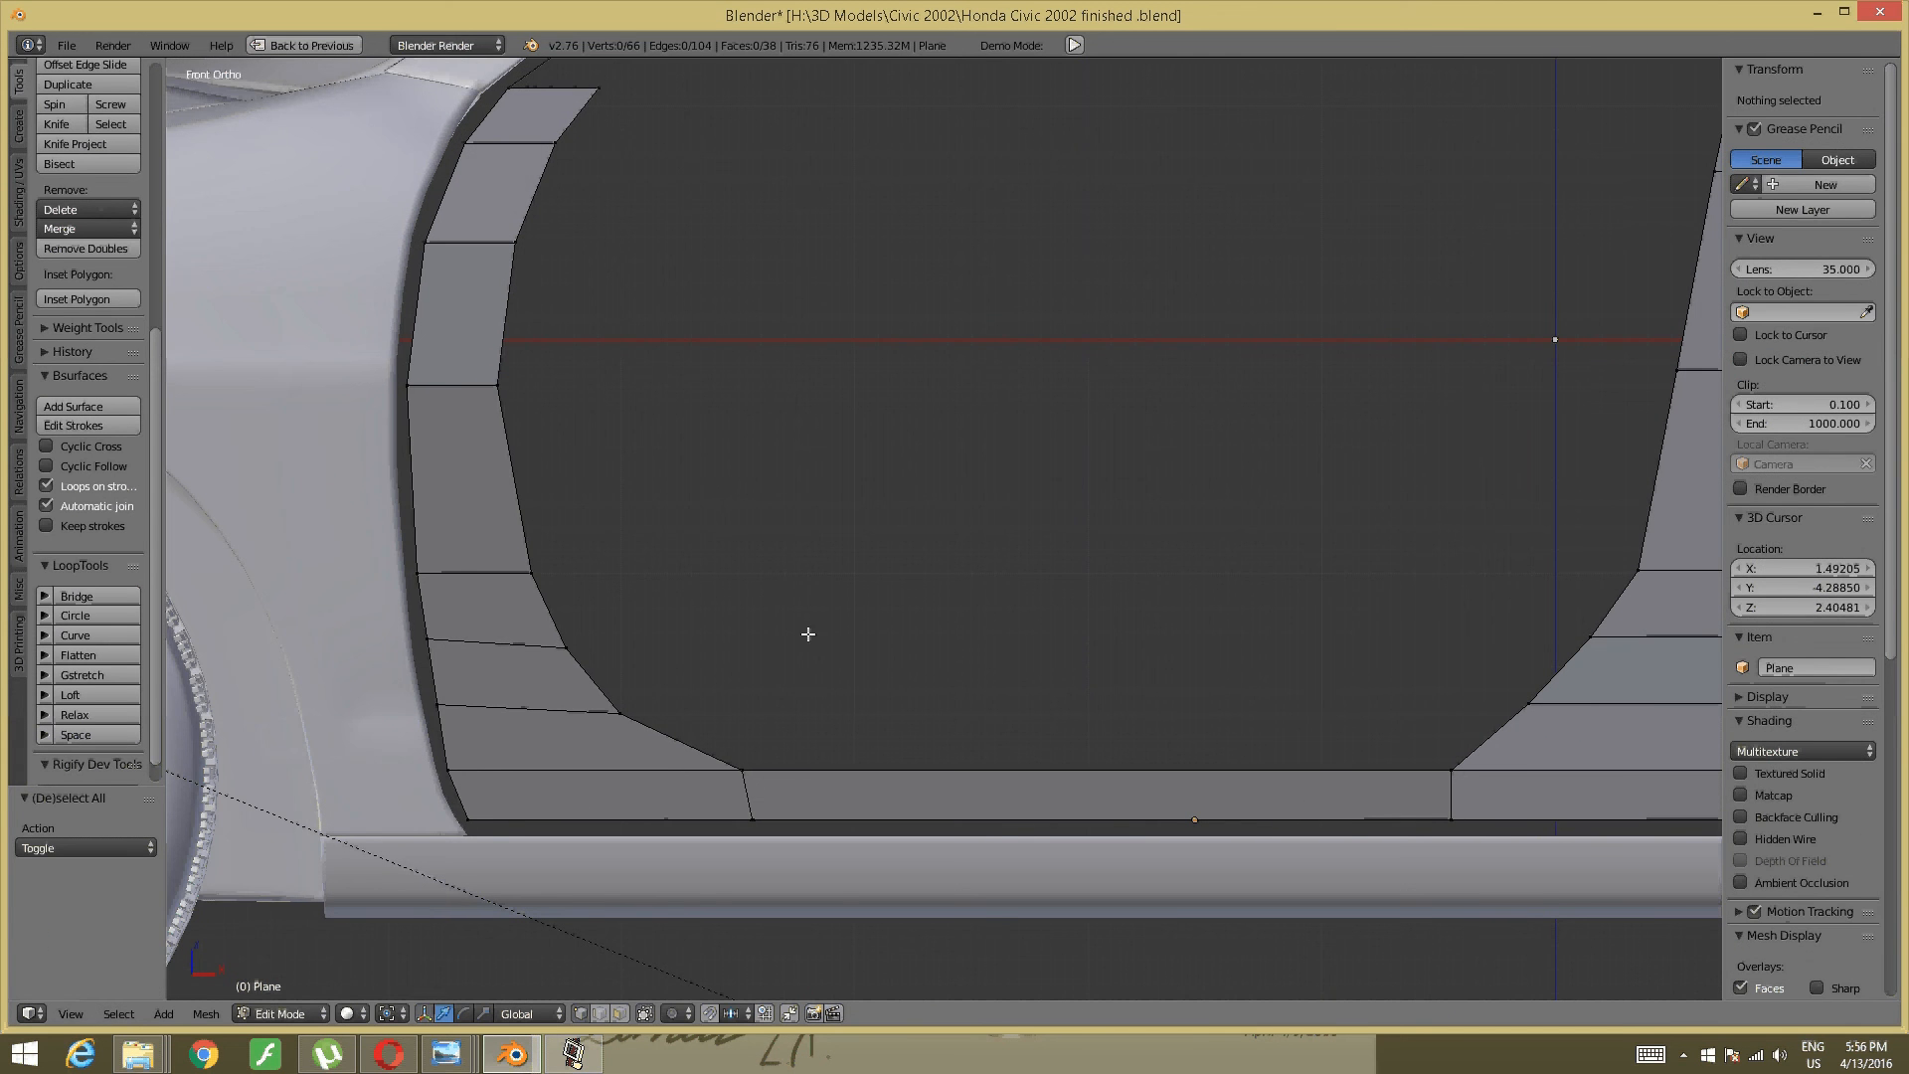
- Raise the left corner cut's two vertices 0.038 along Z to follow the door curve
right_click(561, 664)
right_click(612, 699, "shift")
left_click_drag(595, 611, 583, 572)
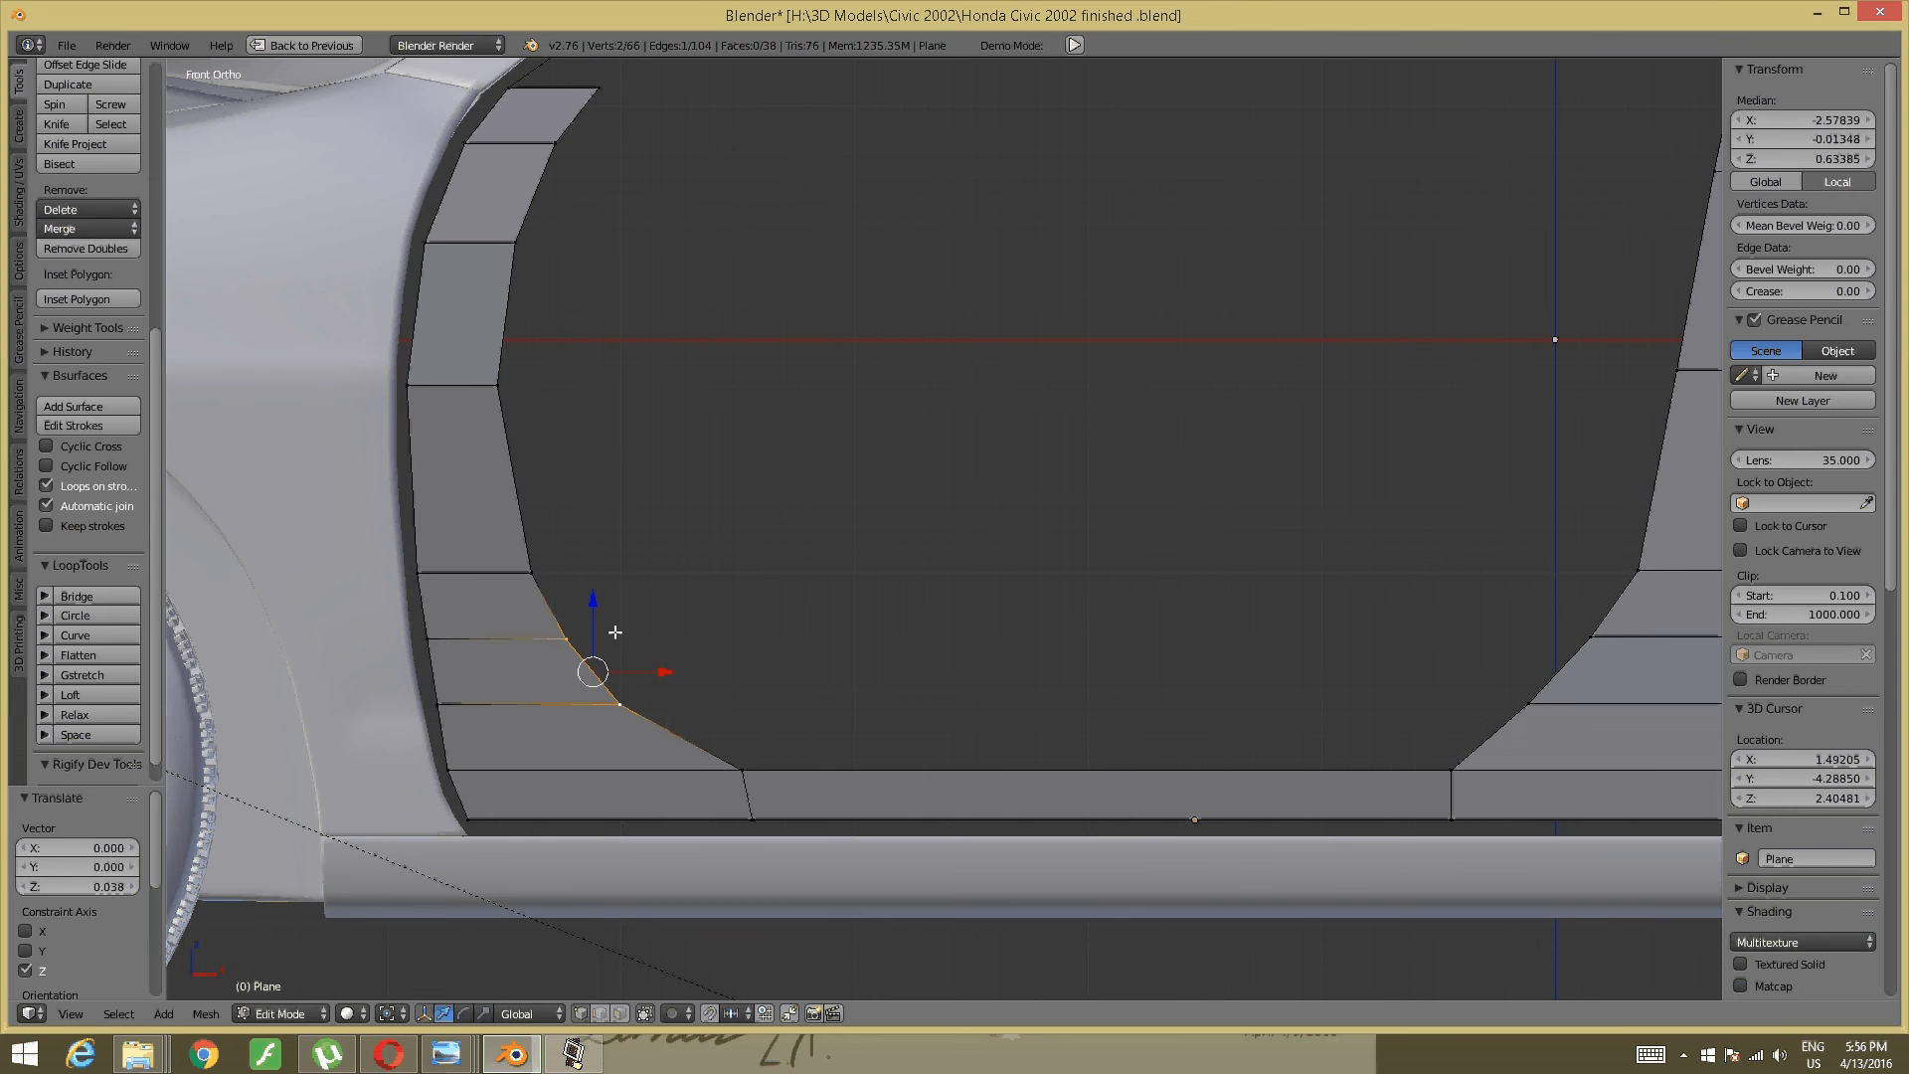
key("a")
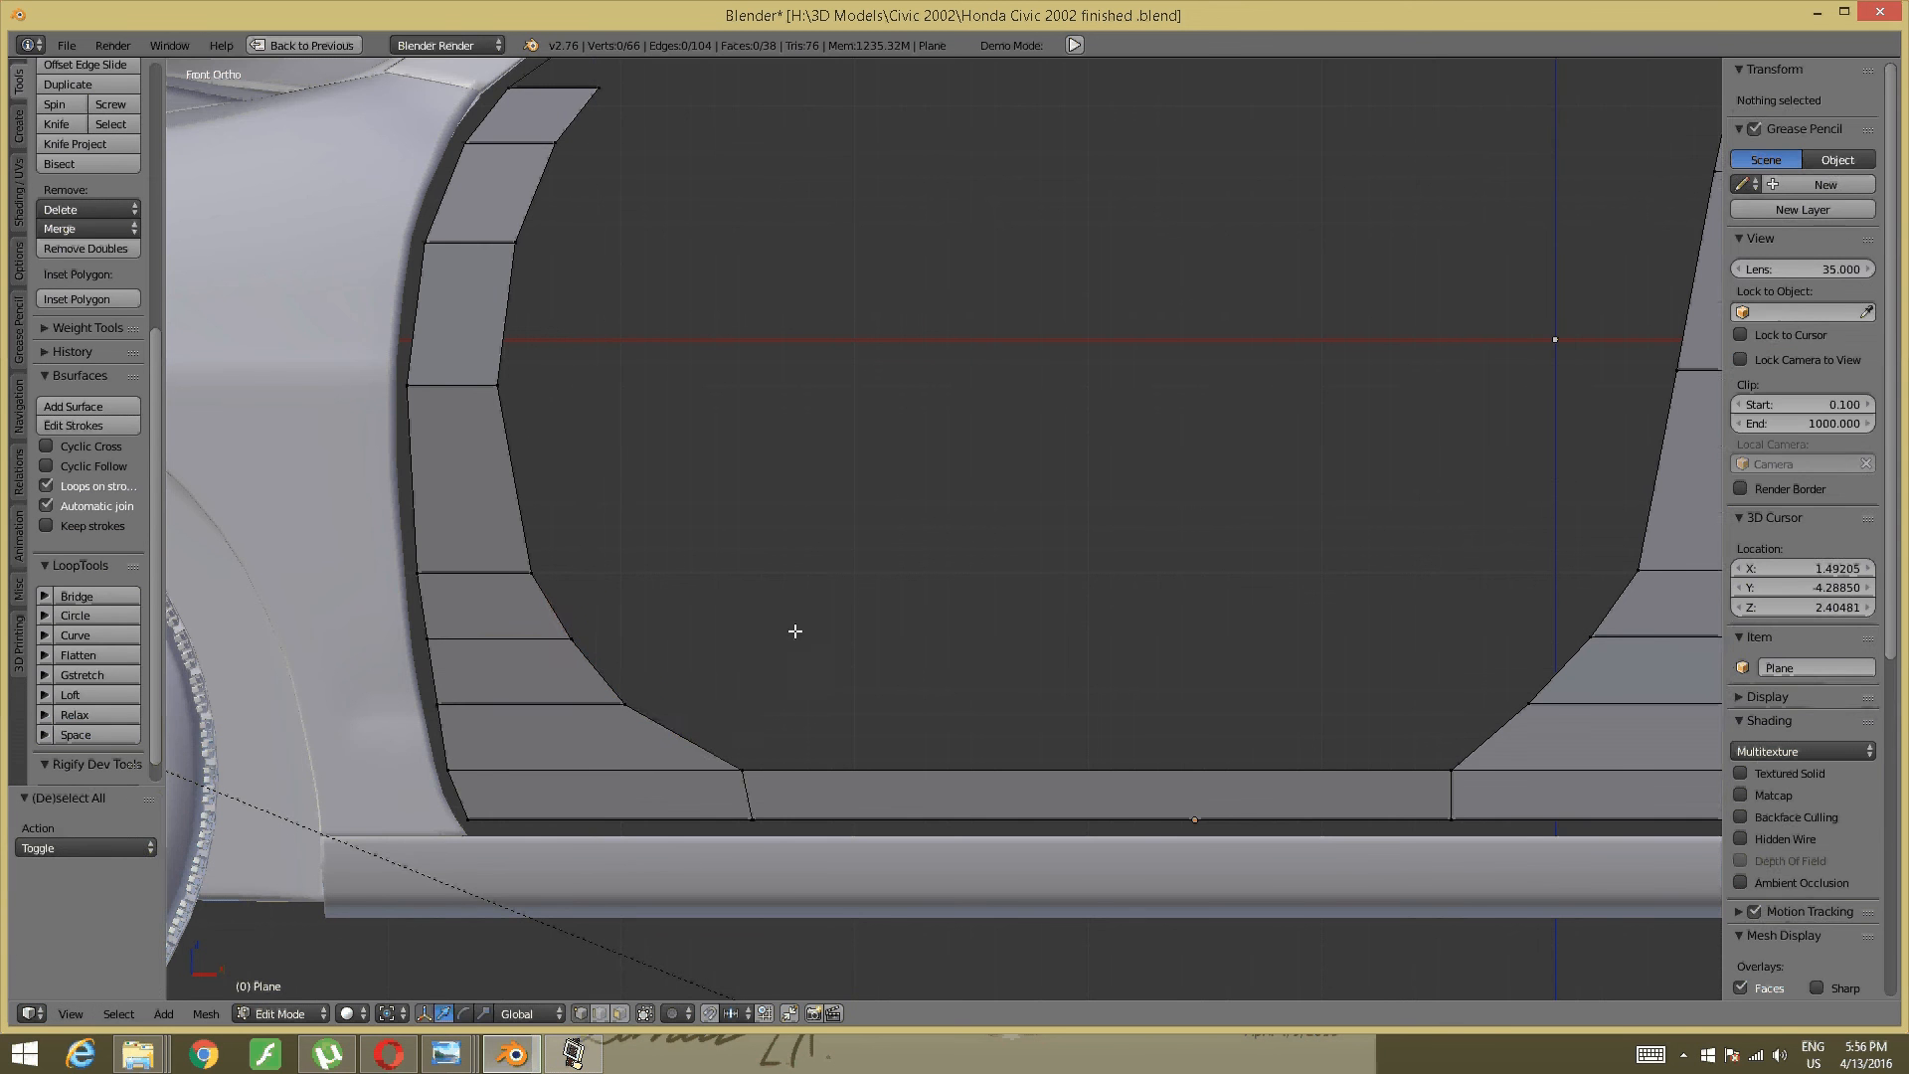
scroll(797, 630, "down", 1)
scroll(796, 626, "down", 3)
middle_click_drag(1278, 331, 1325, 205)
scroll(942, 686, "up", 4)
middle_click_drag(942, 686, 807, 796)
scroll(1070, 874, "up", 2)
scroll(976, 788, "up", 3)
mouse_move(705, 936)
middle_mouse_down()
mouse_move(732, 868)
mouse_move(714, 901)
middle_mouse_up()
- Study the dashboard in the reference photo, then center the pillar strip in front view
mouse_move(446, 1052)
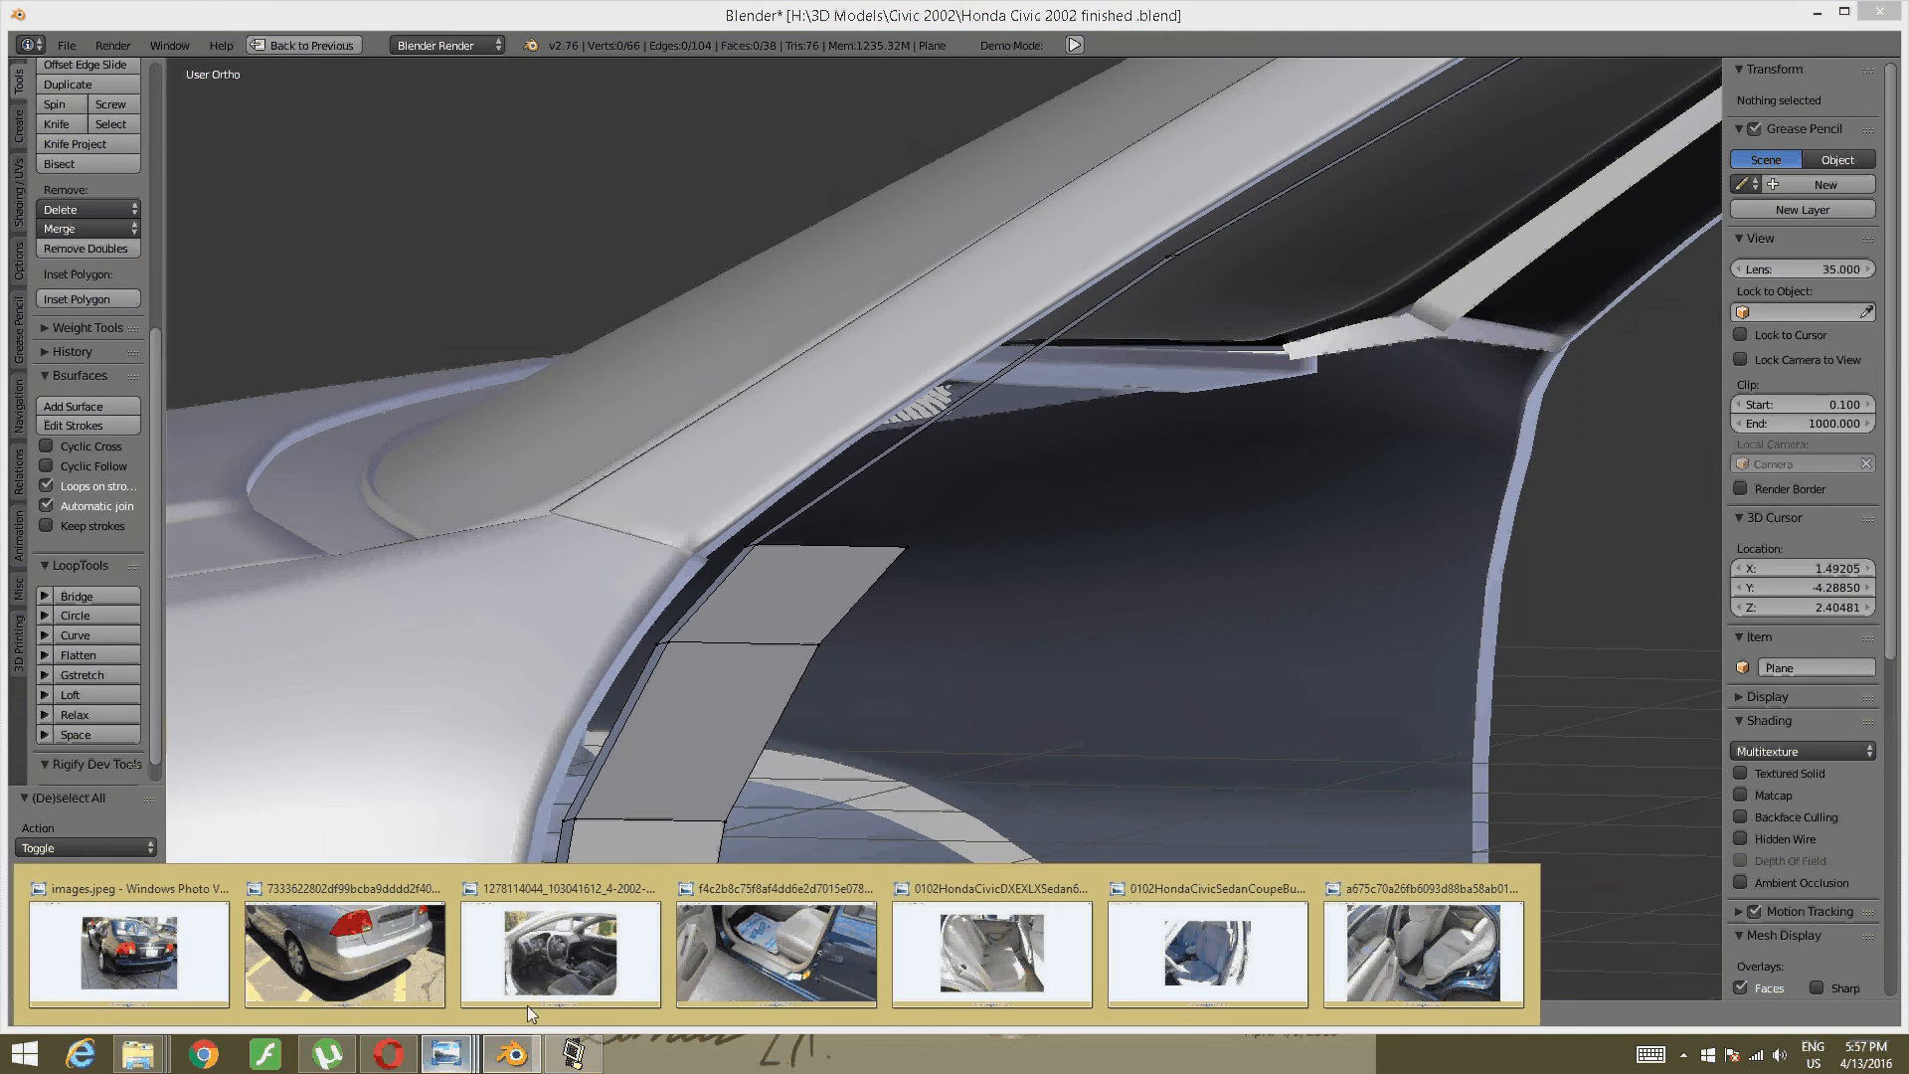
left_click(780, 939)
left_click_drag(718, 300, 884, 1044)
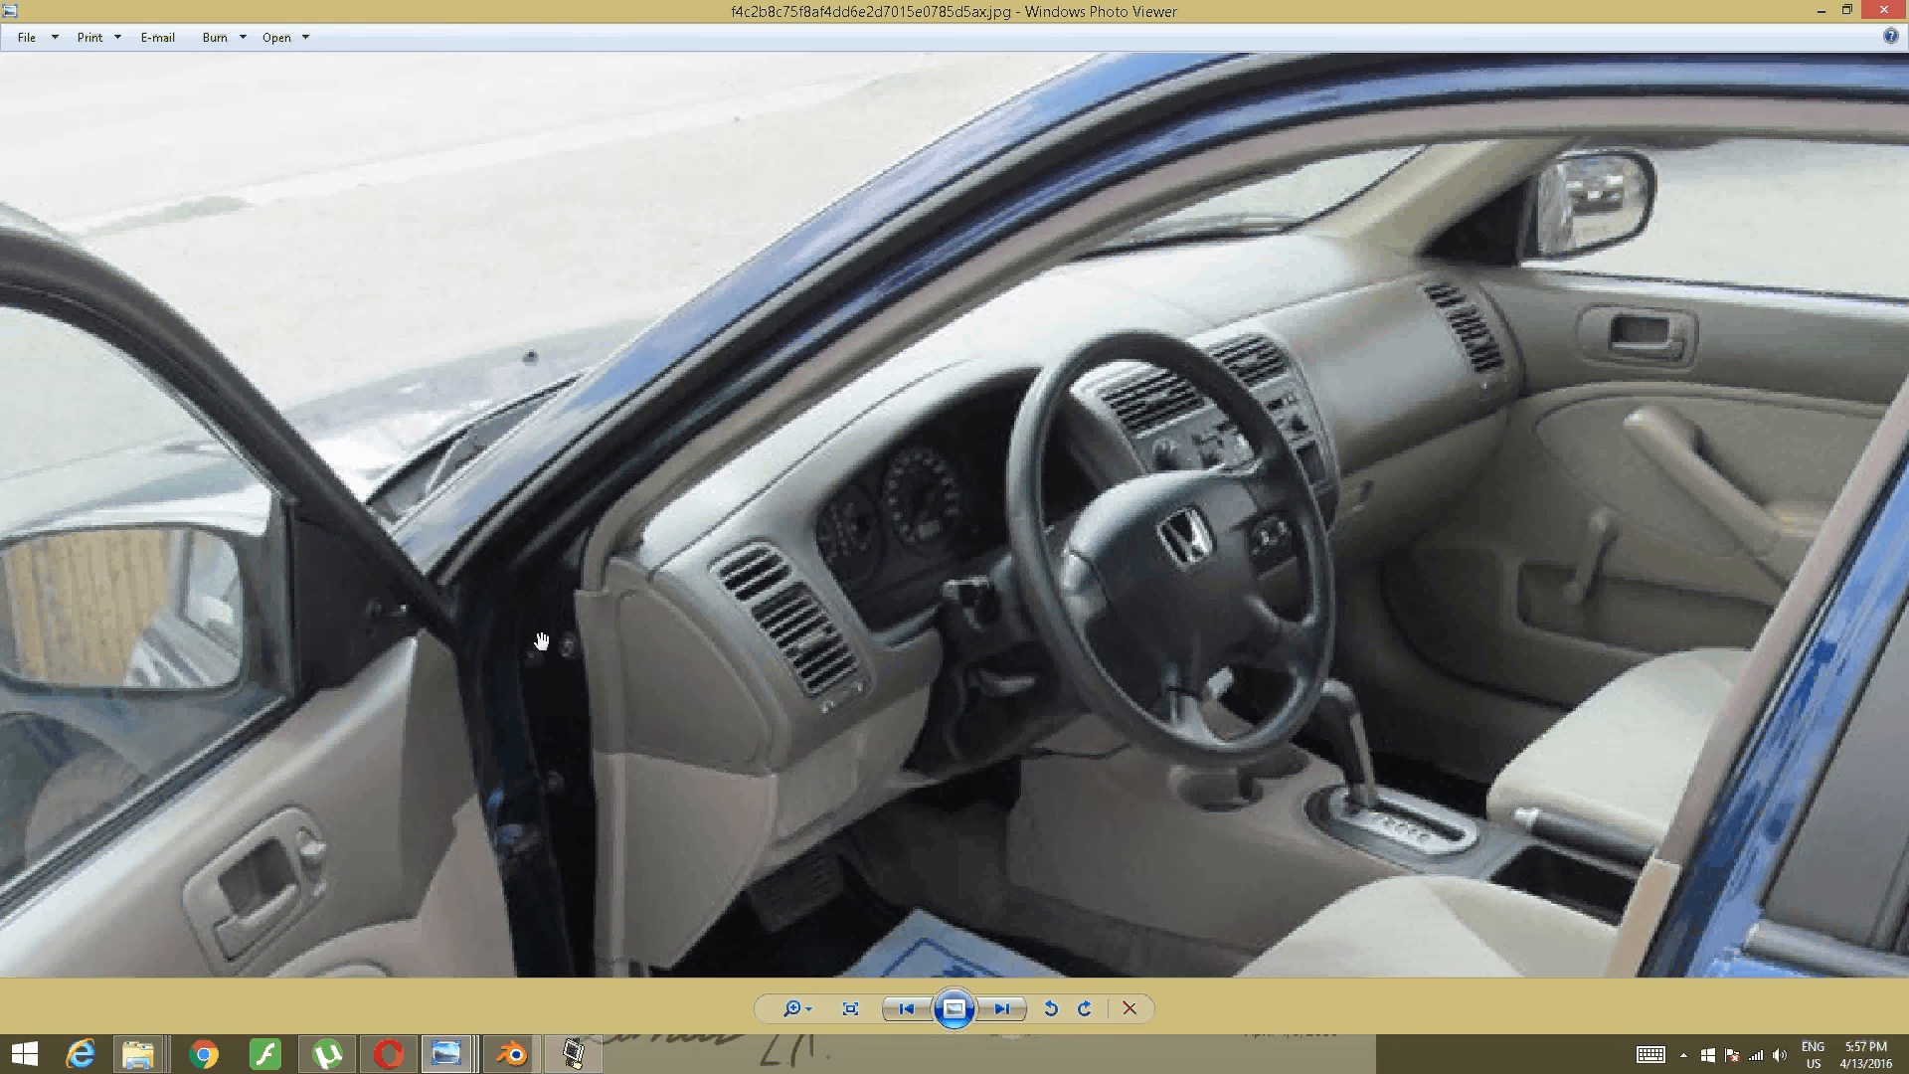
left_click(490, 1058)
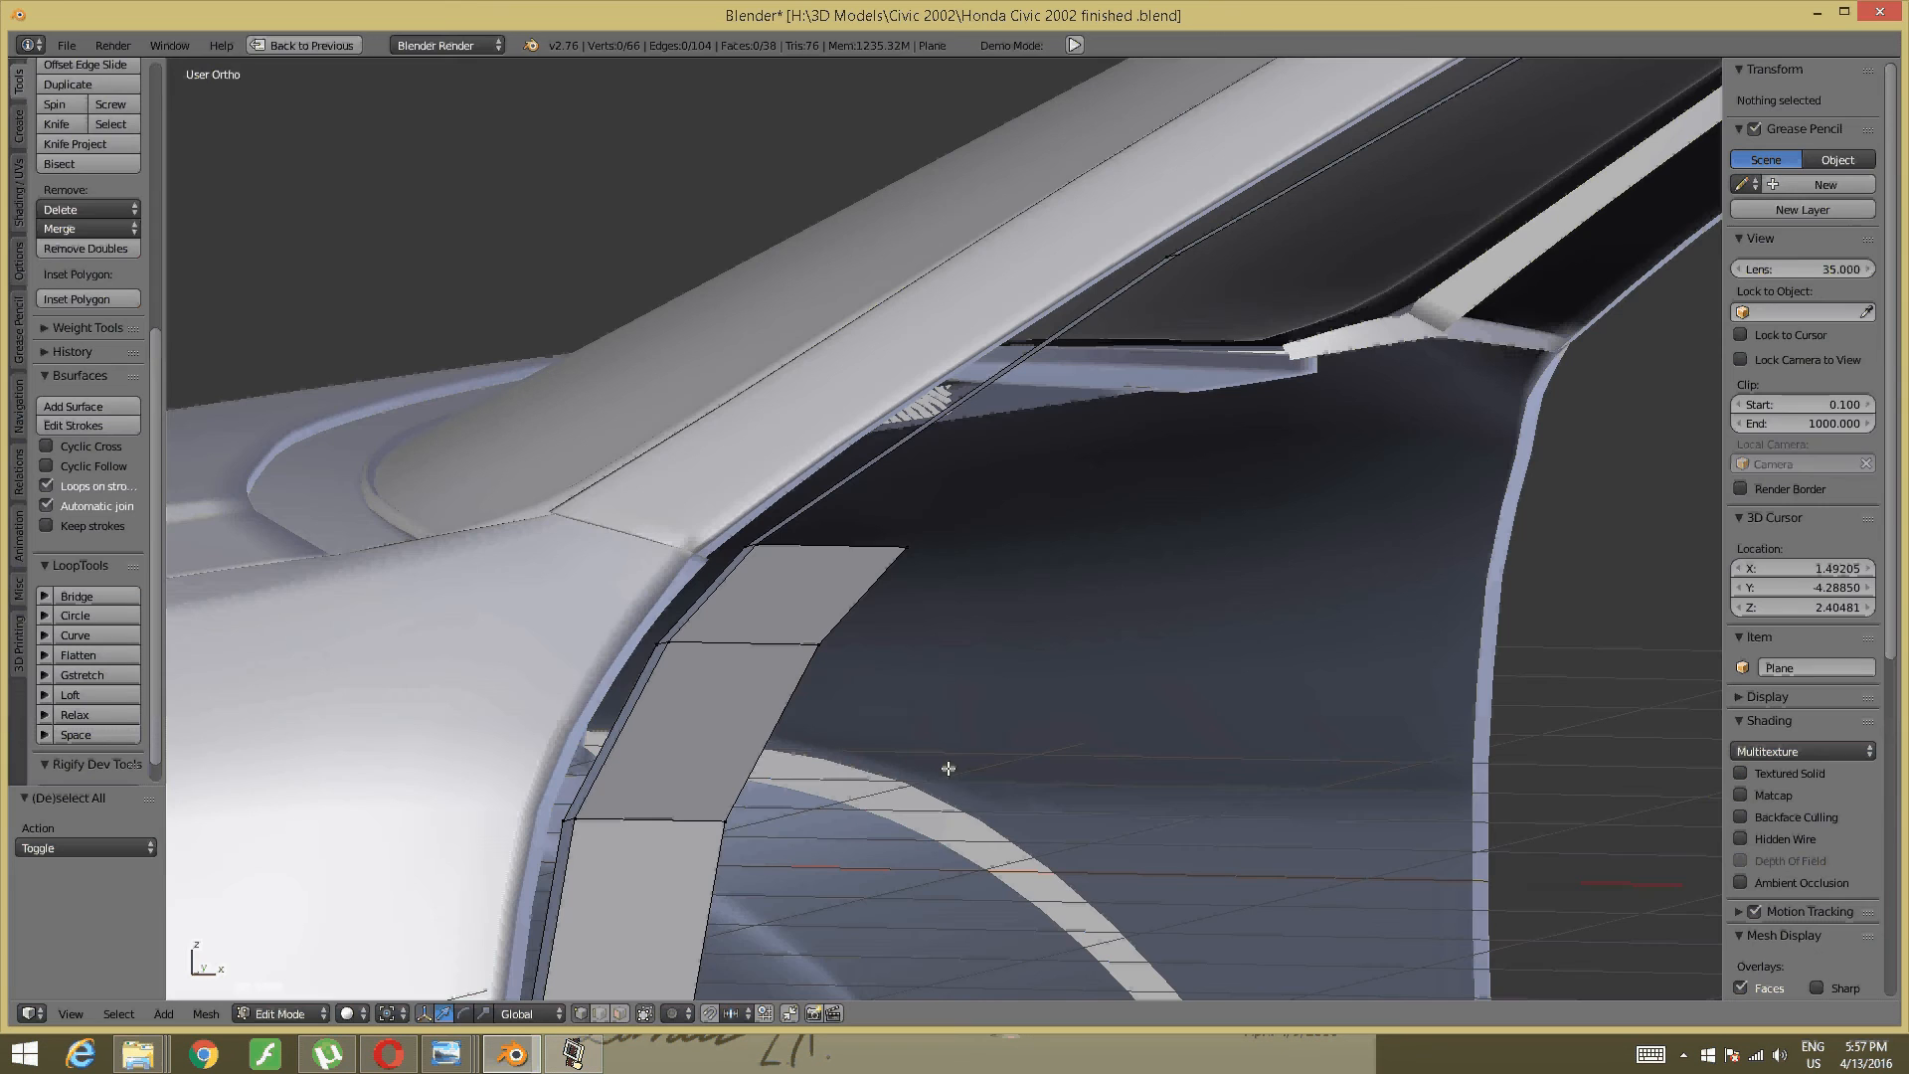
key("KP_1")
middle_click_drag(1029, 695, 1206, 635, "shift")
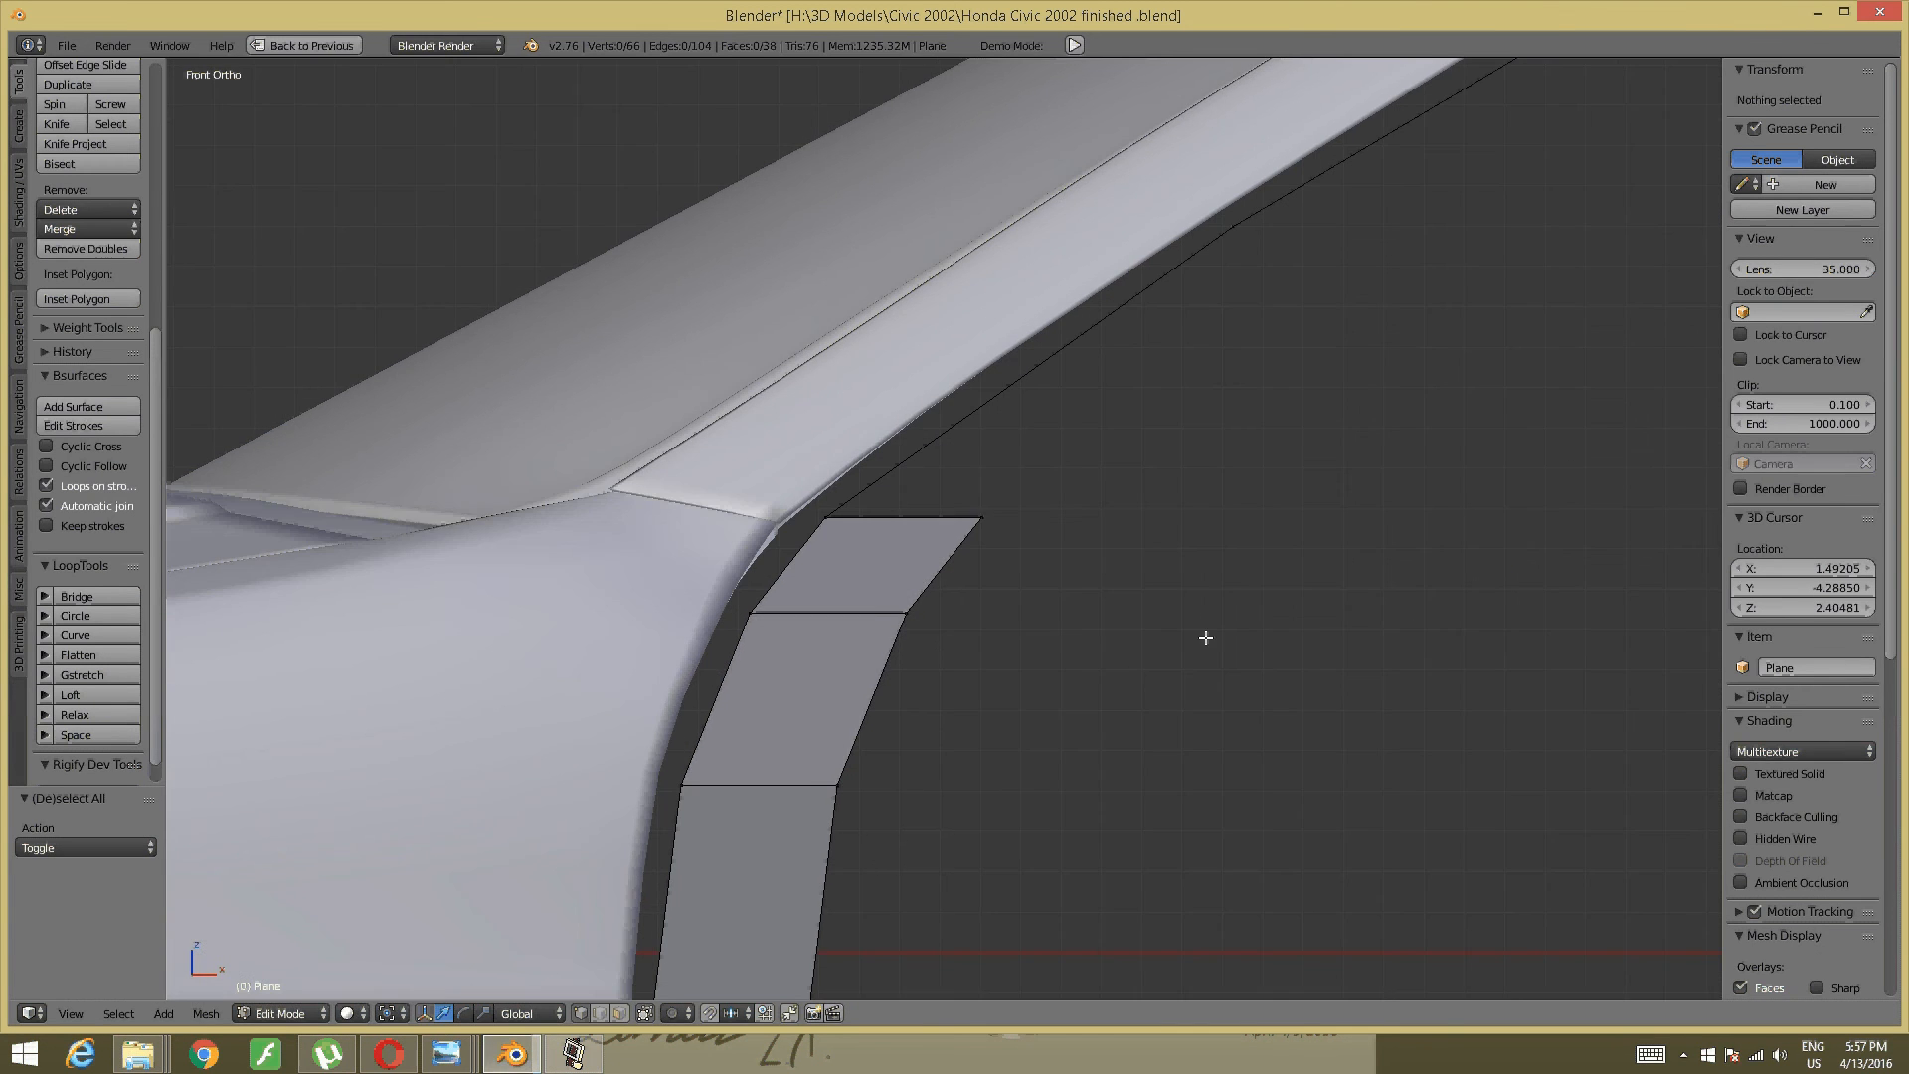
- Slide the strip's top-right corner vertex and outer upper edge inward along X
right_click(986, 516)
key("g")
key("x")
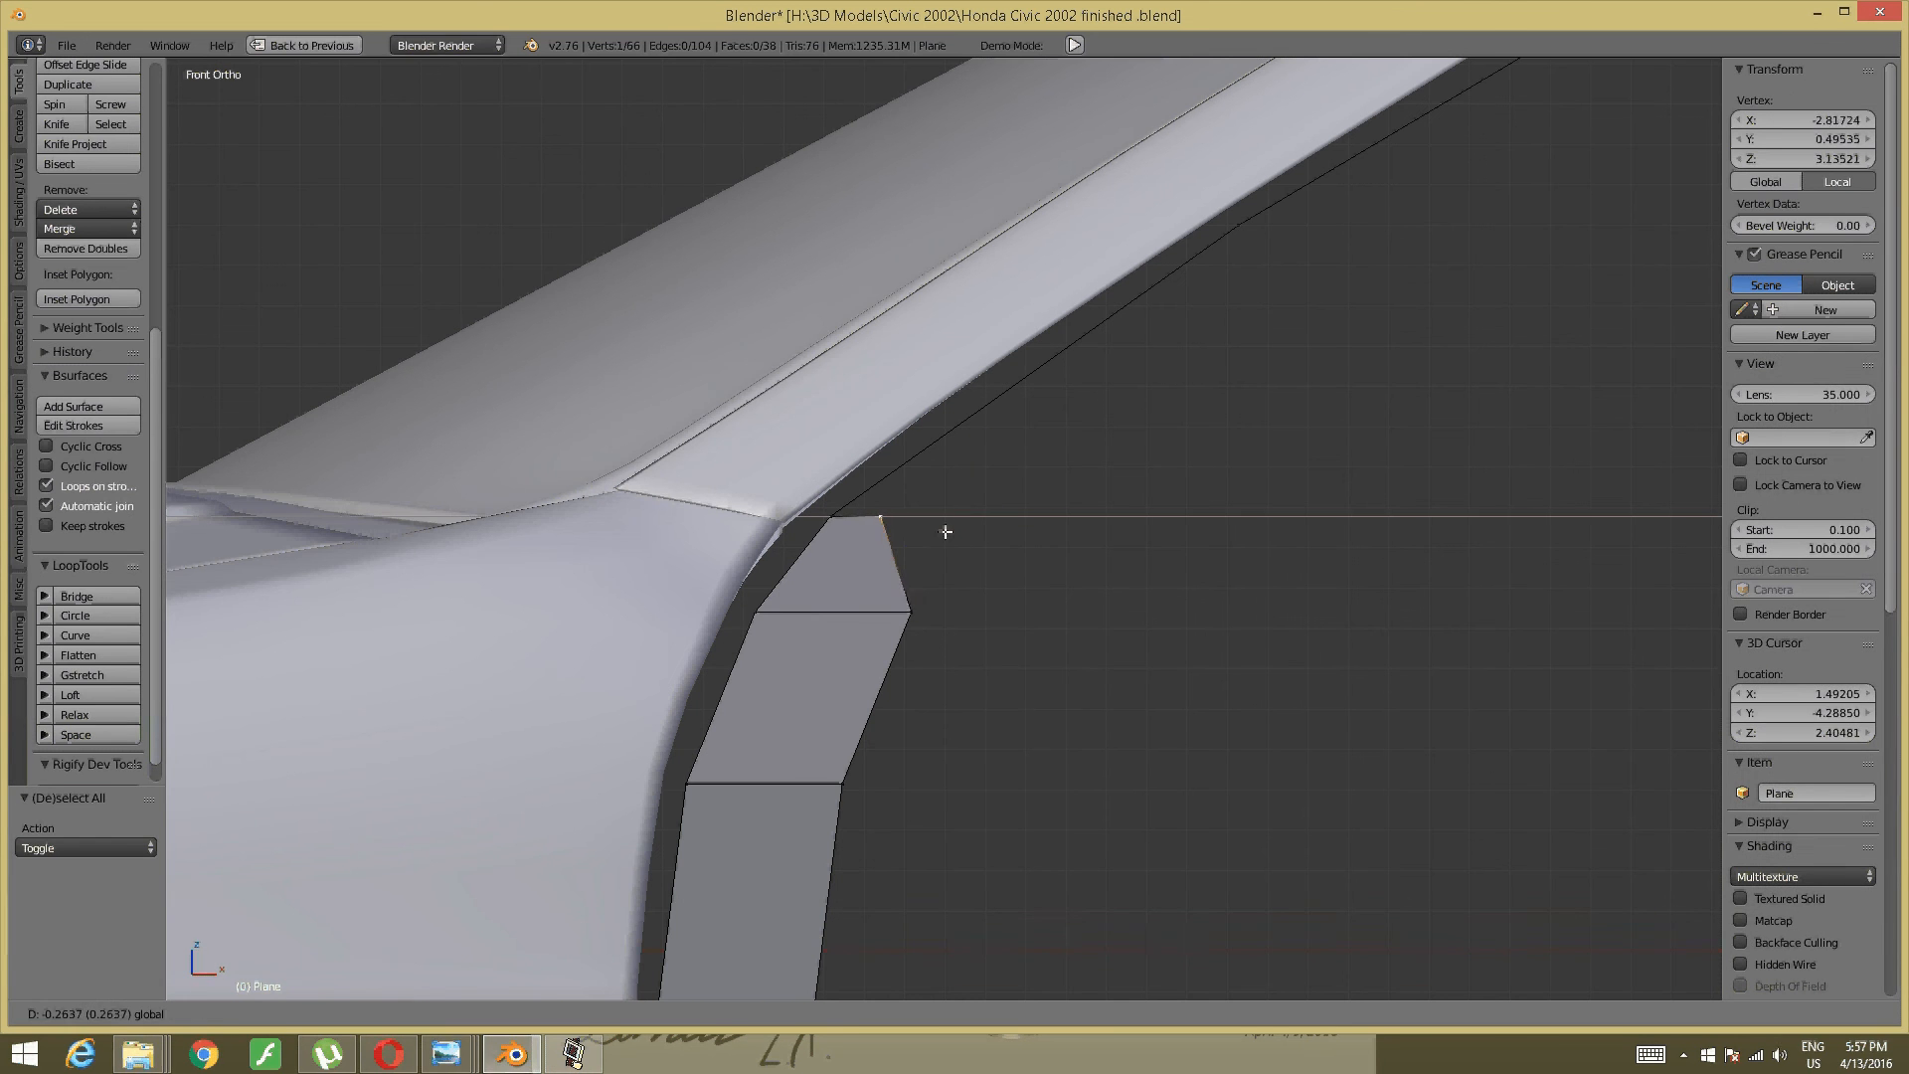
left_click(945, 518)
right_click(911, 611)
middle_click_drag(923, 613, 1030, 333, "shift")
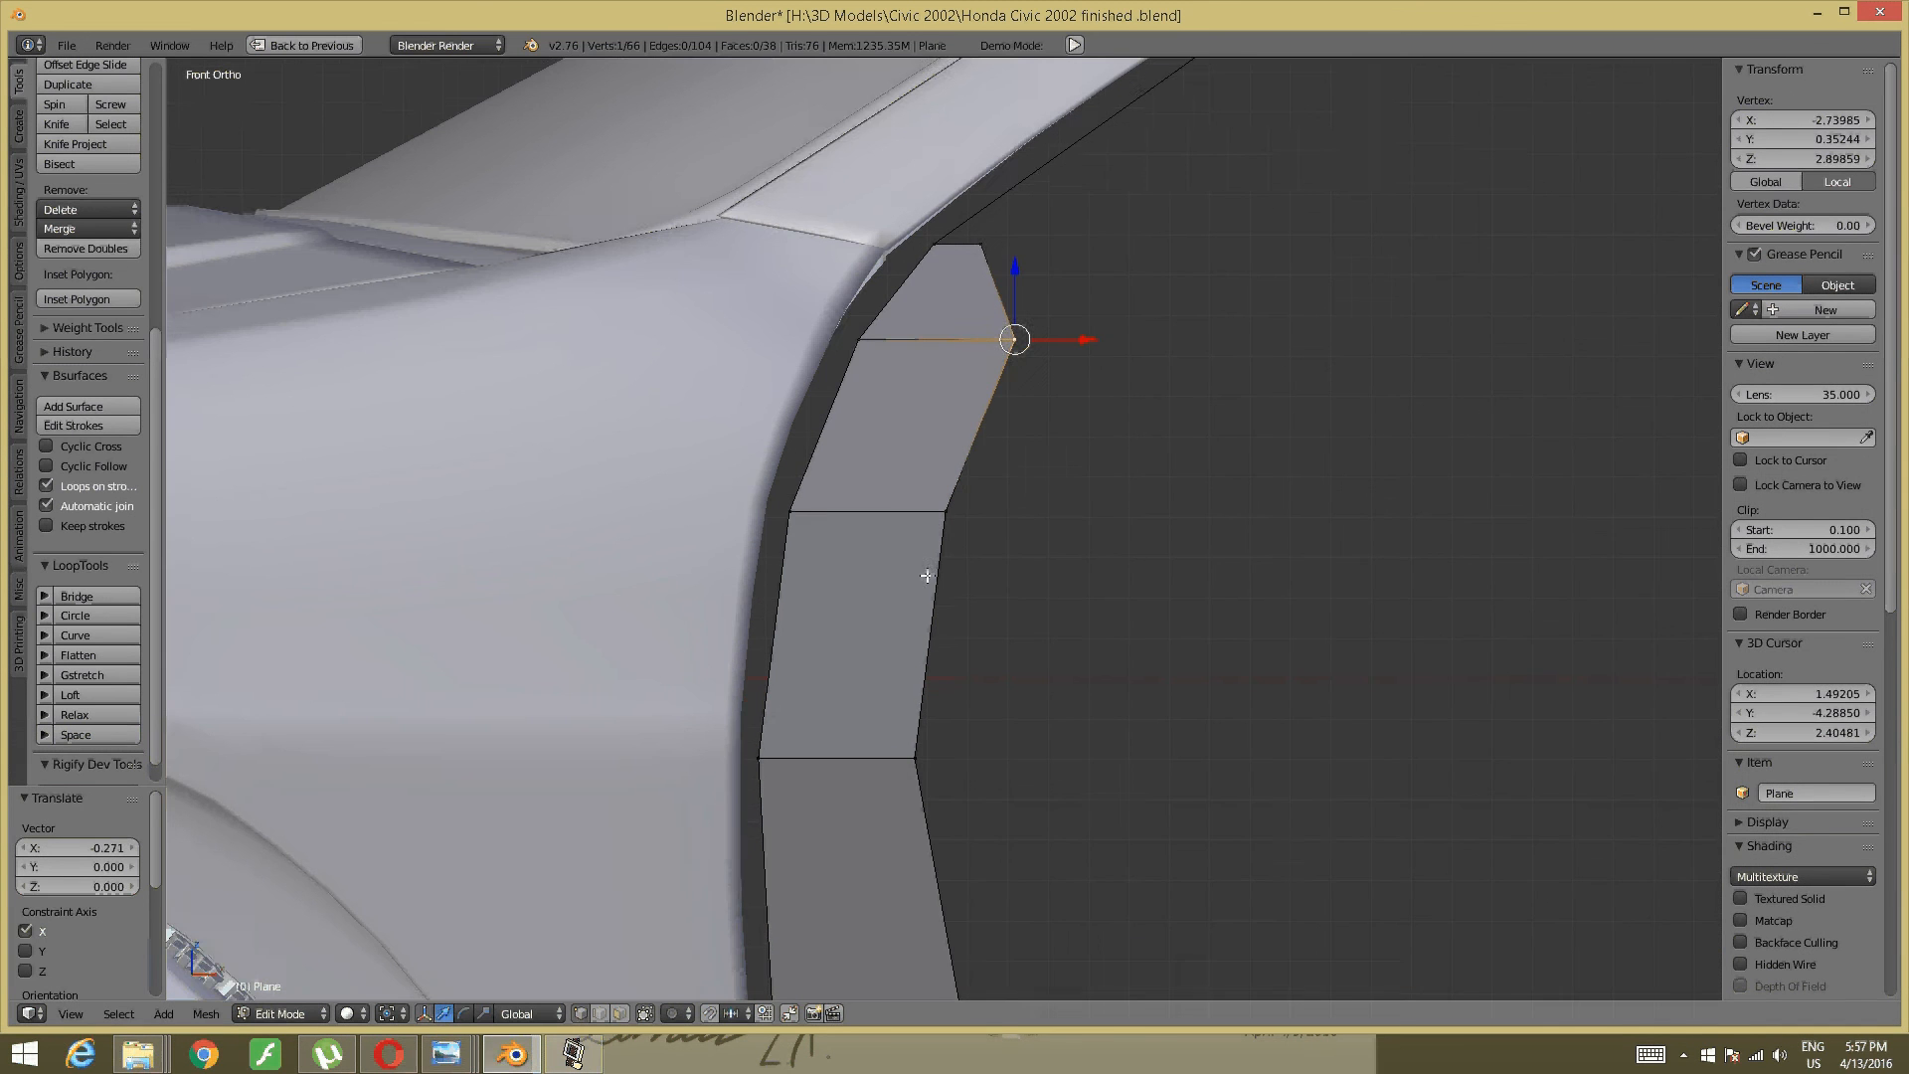
right_click(929, 514, "shift")
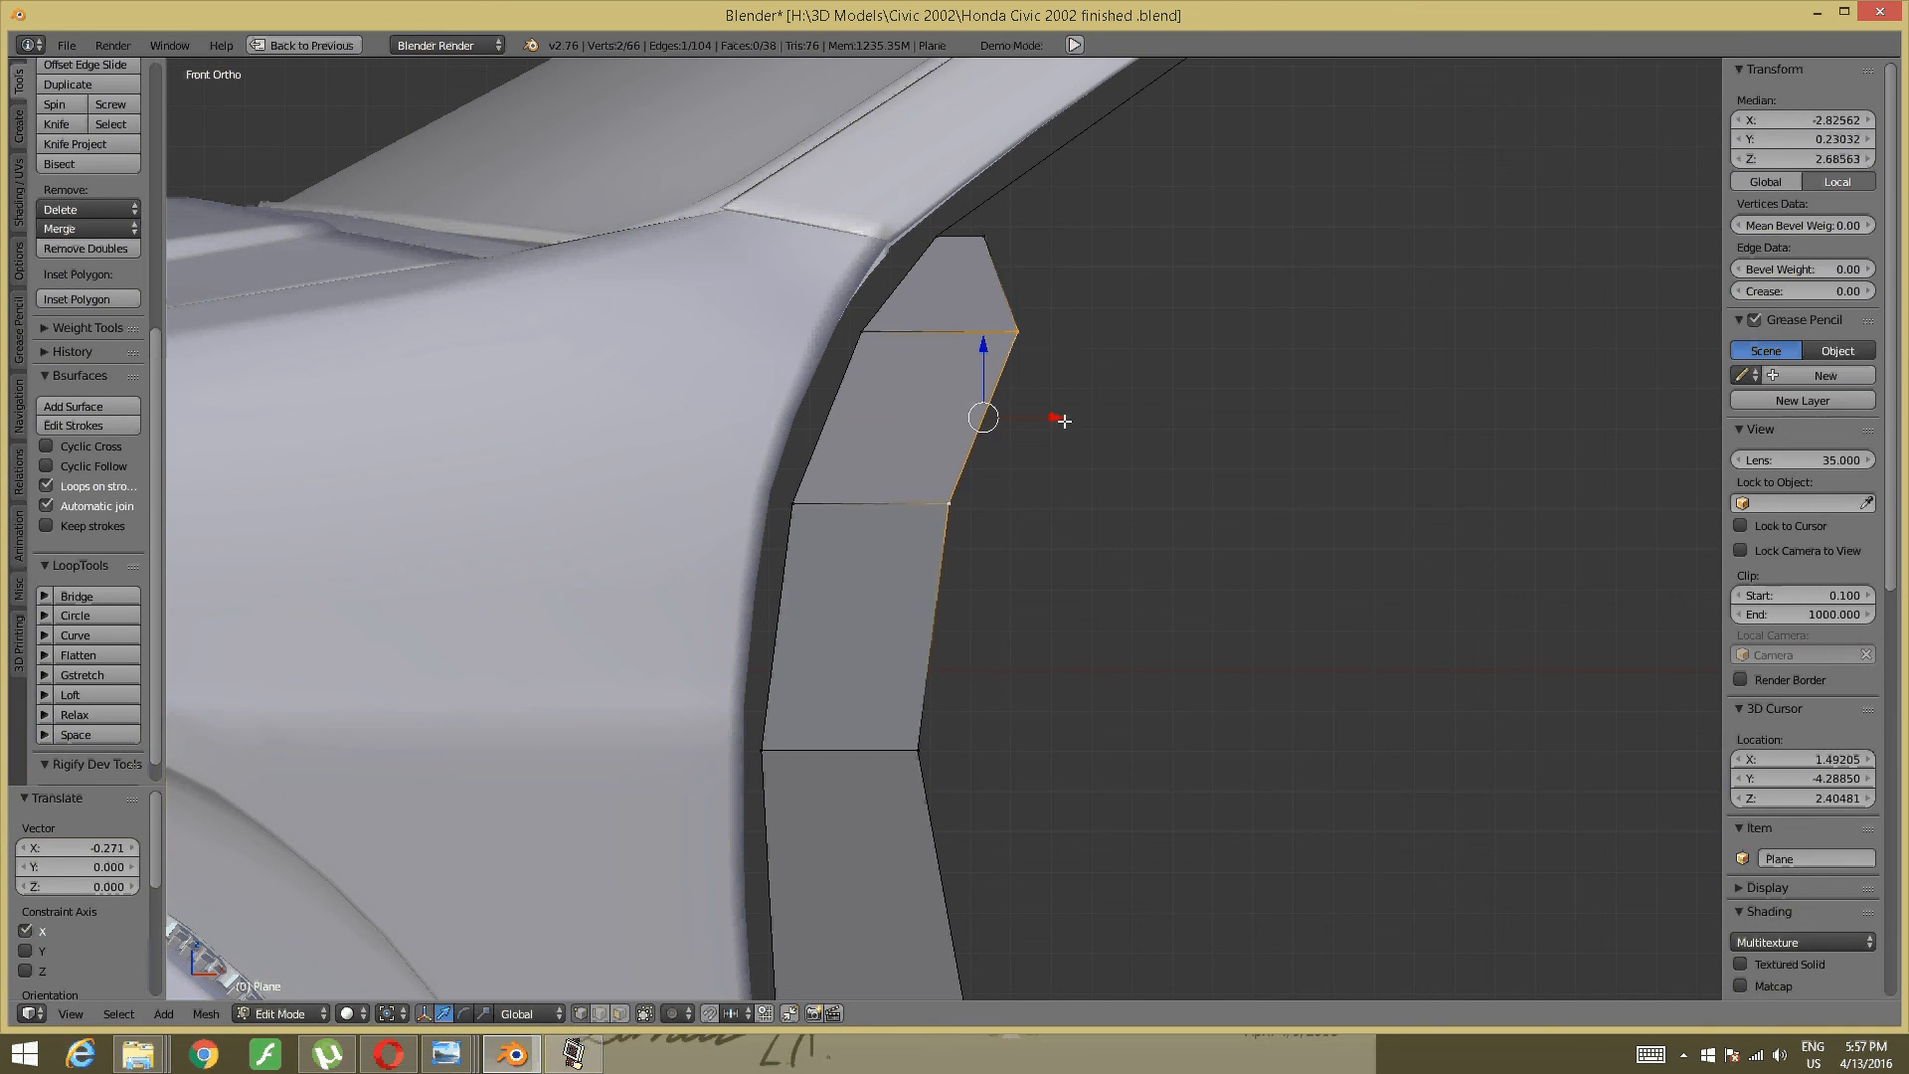
key("g")
key("x")
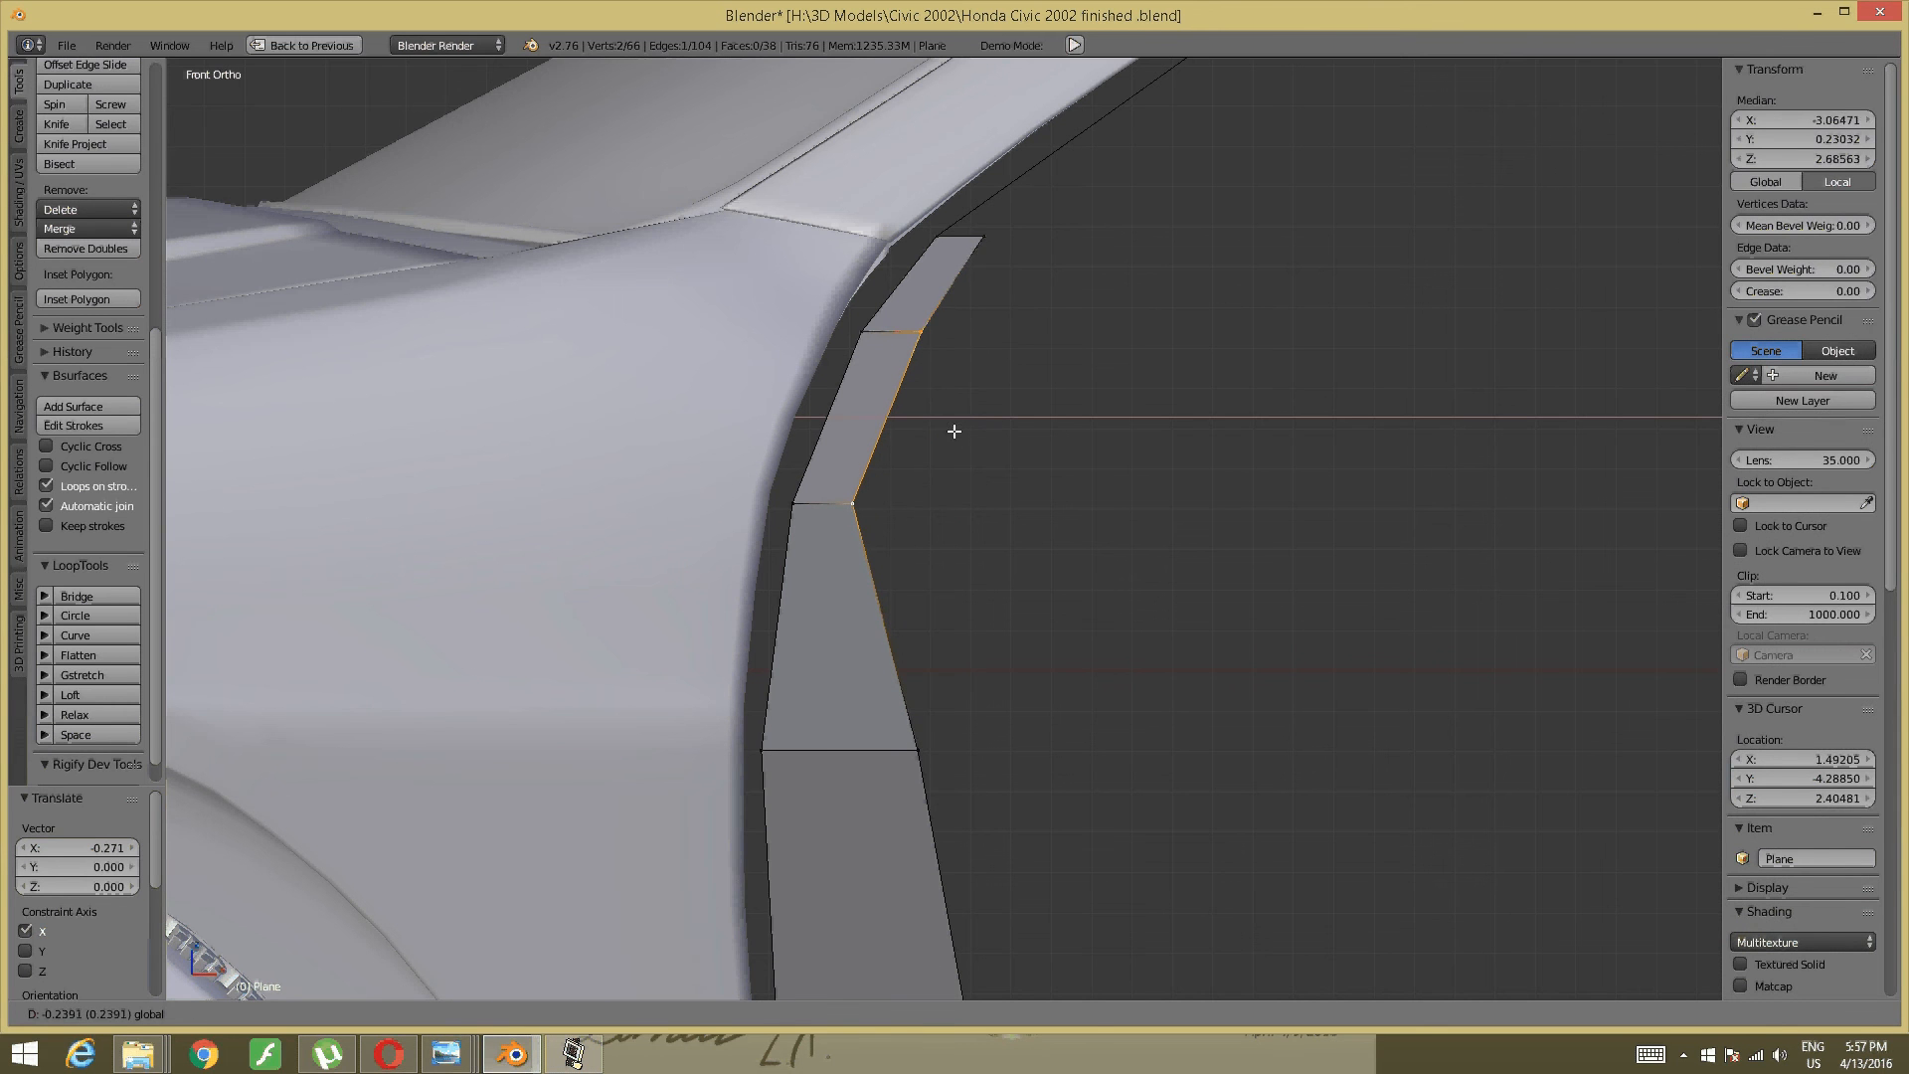
left_click(967, 430)
key("a")
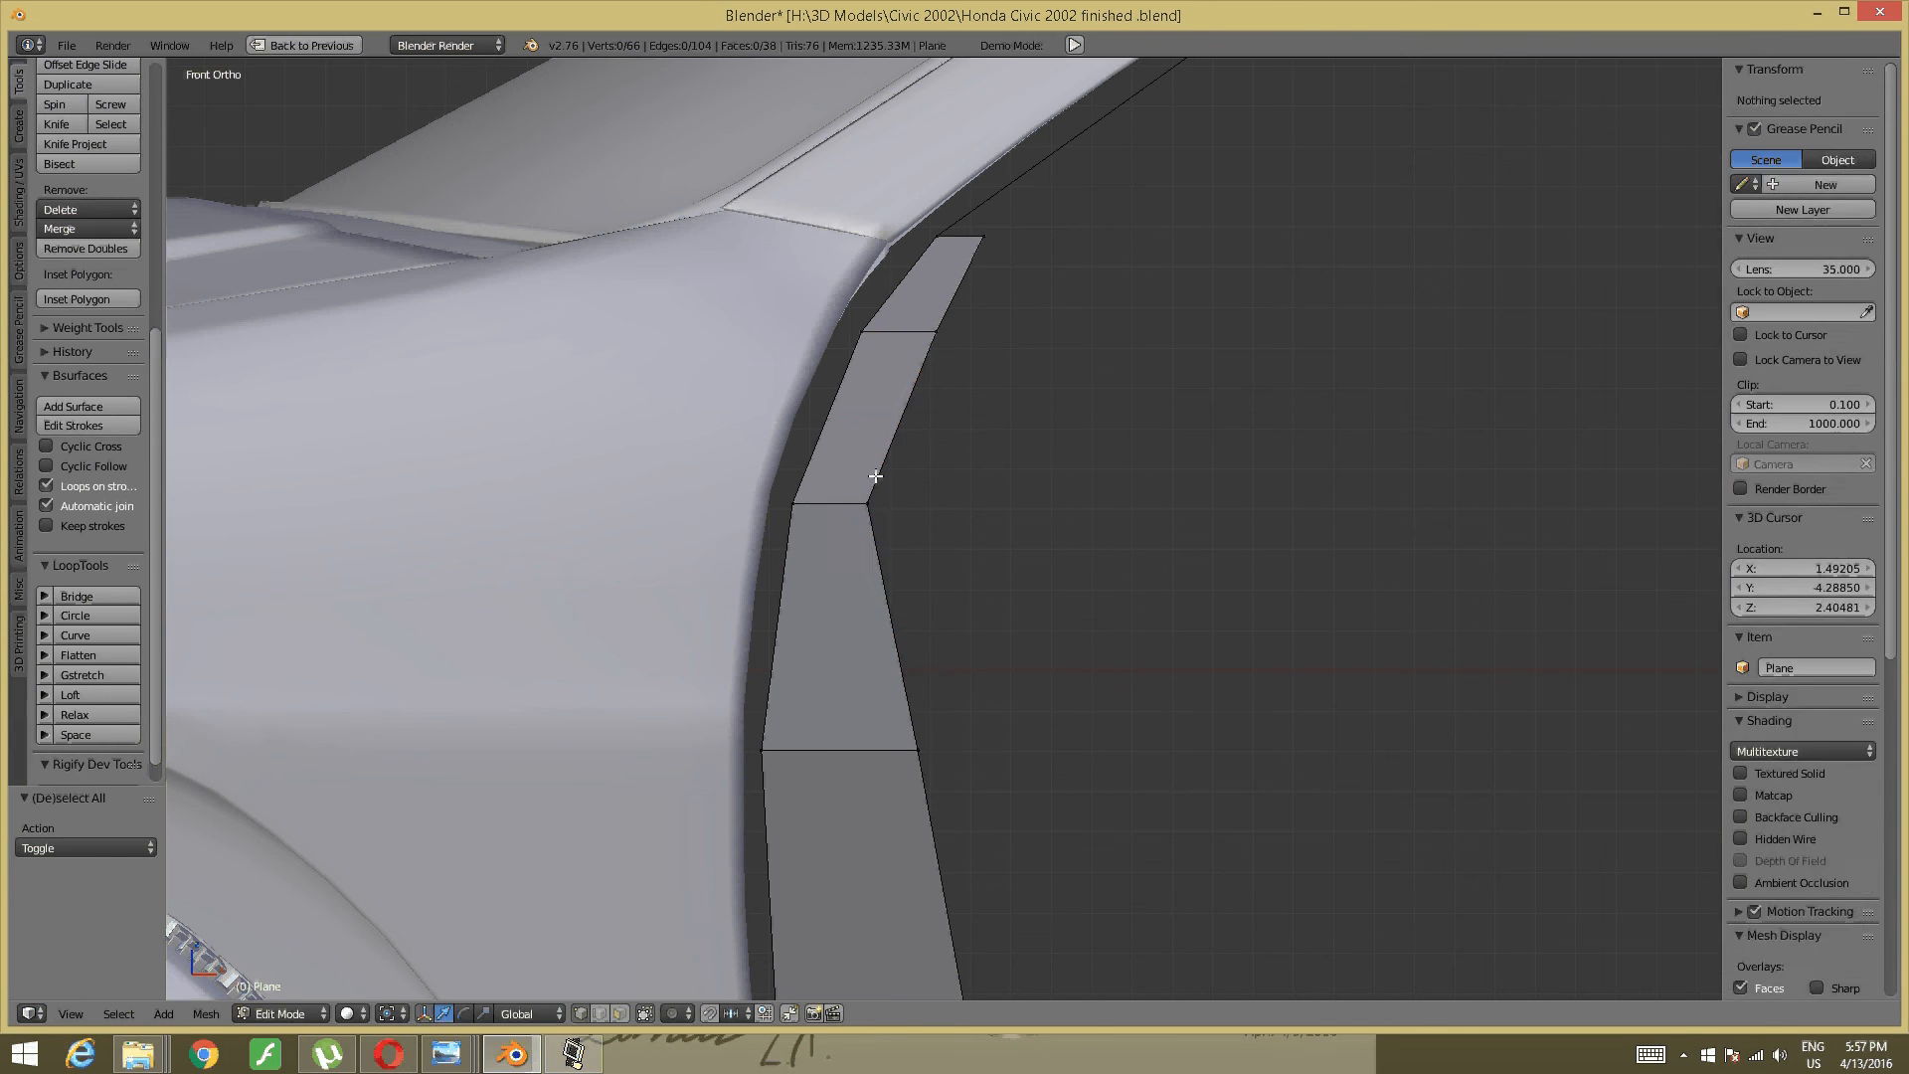
- Move the middle-joint vertex and a lower strip vertex sideways along X to narrow the strip
right_click(884, 503)
key("g")
key("x")
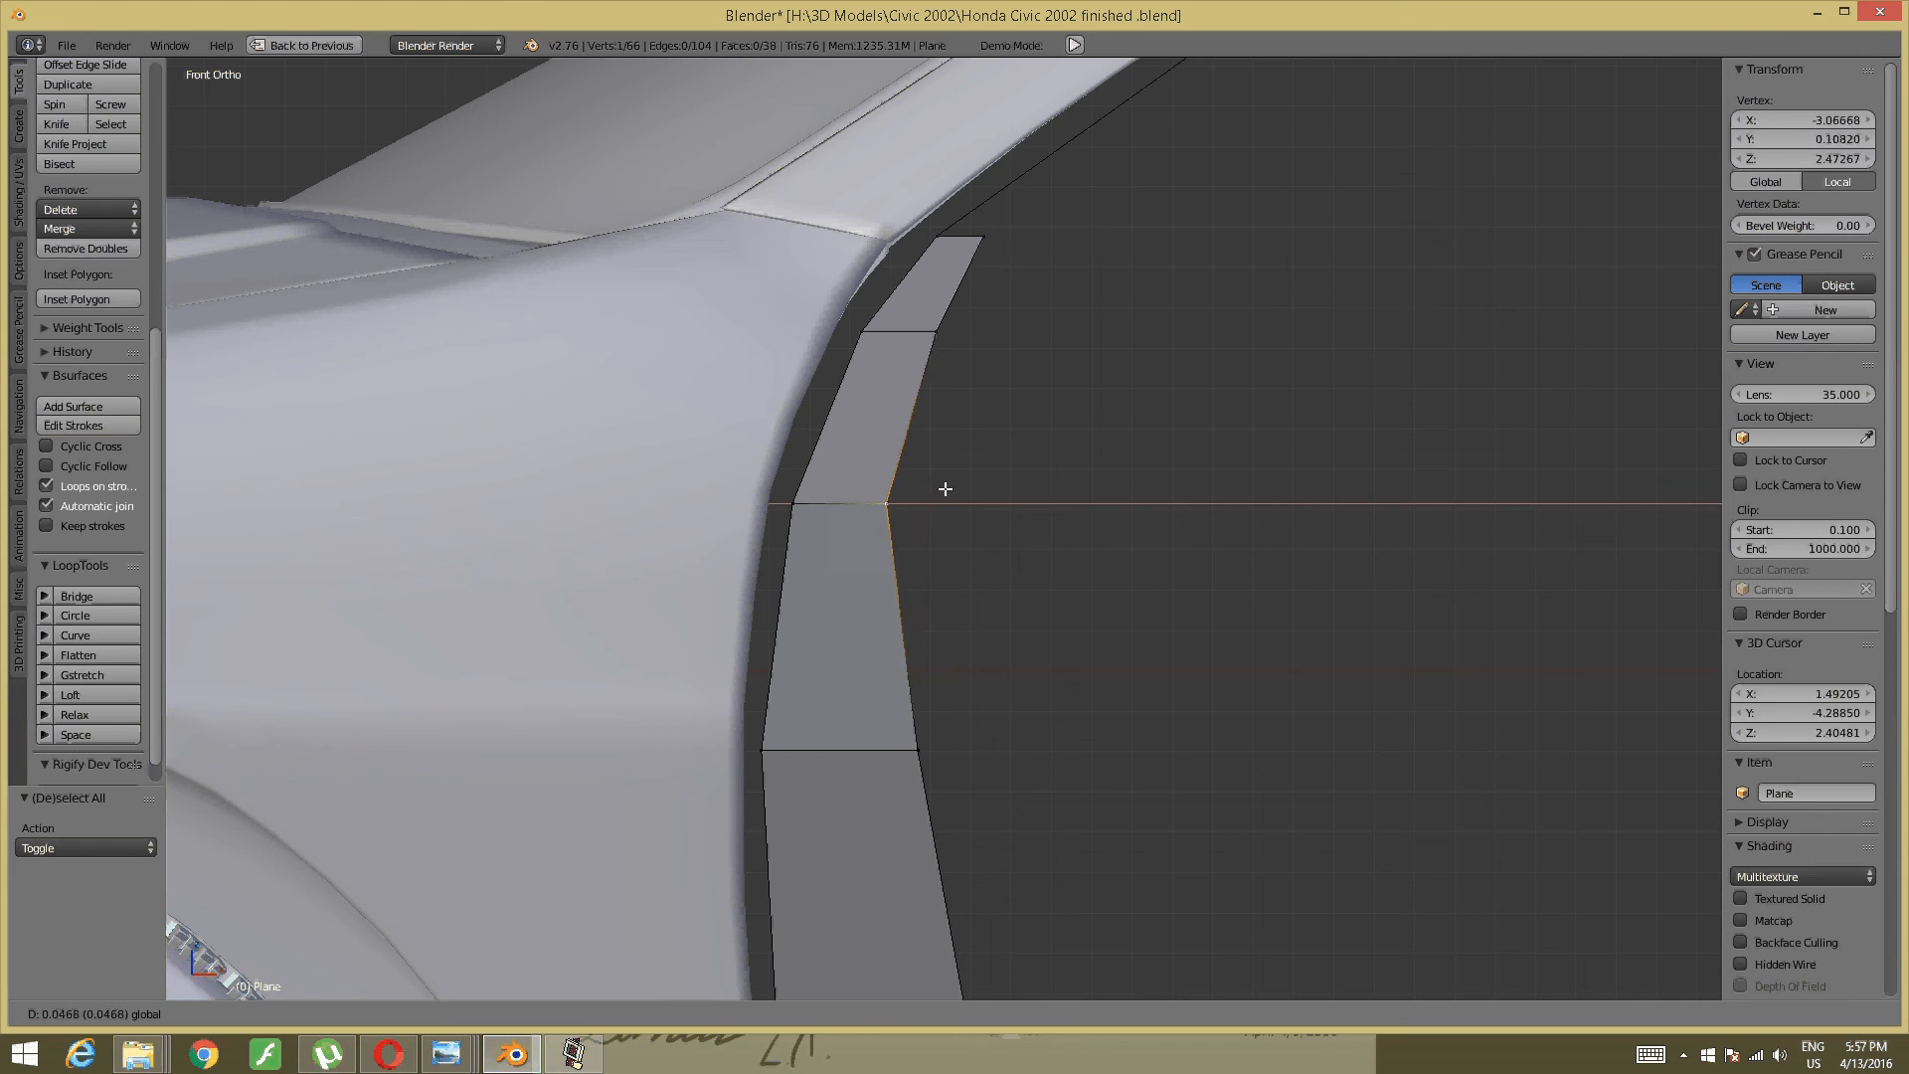
left_click(945, 495)
right_click(917, 752)
middle_click_drag(918, 756, 968, 320, "shift")
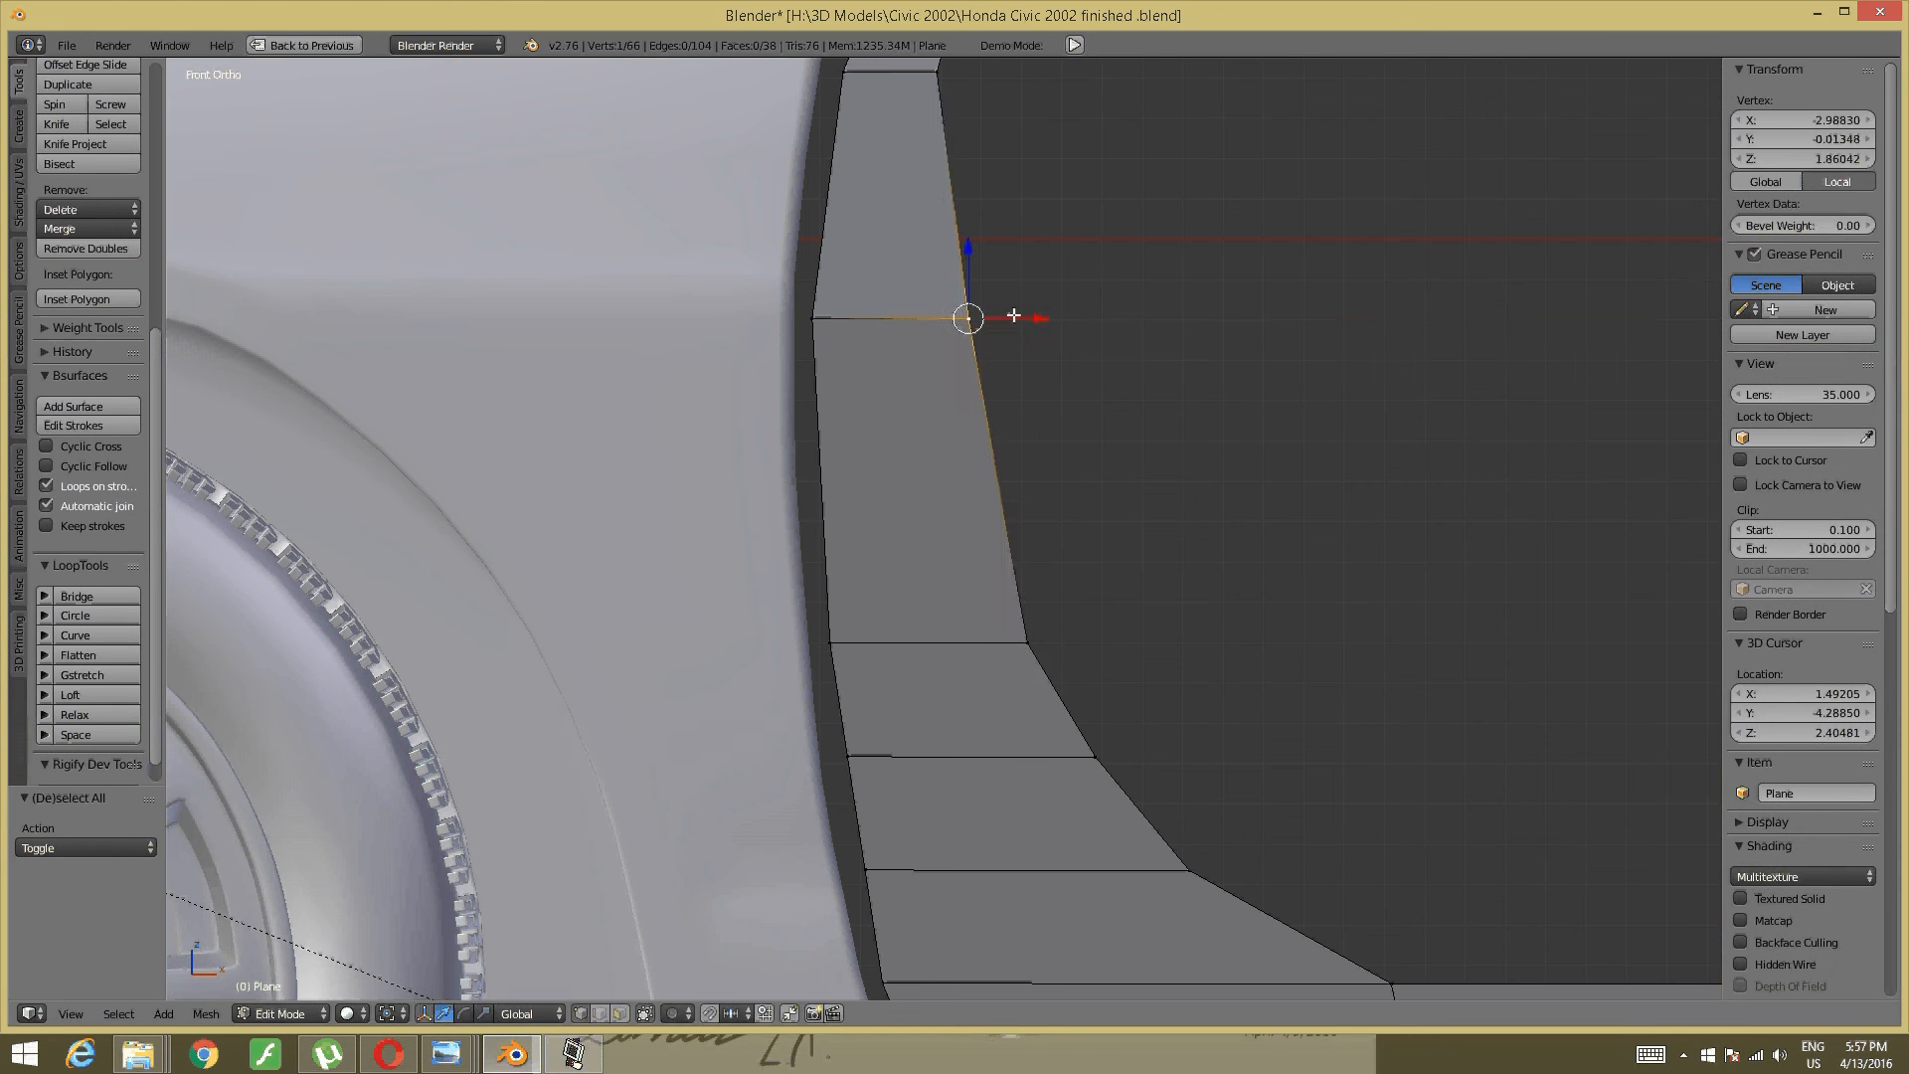
left_click_drag(1037, 322, 1014, 329)
left_click(1014, 329)
key("a")
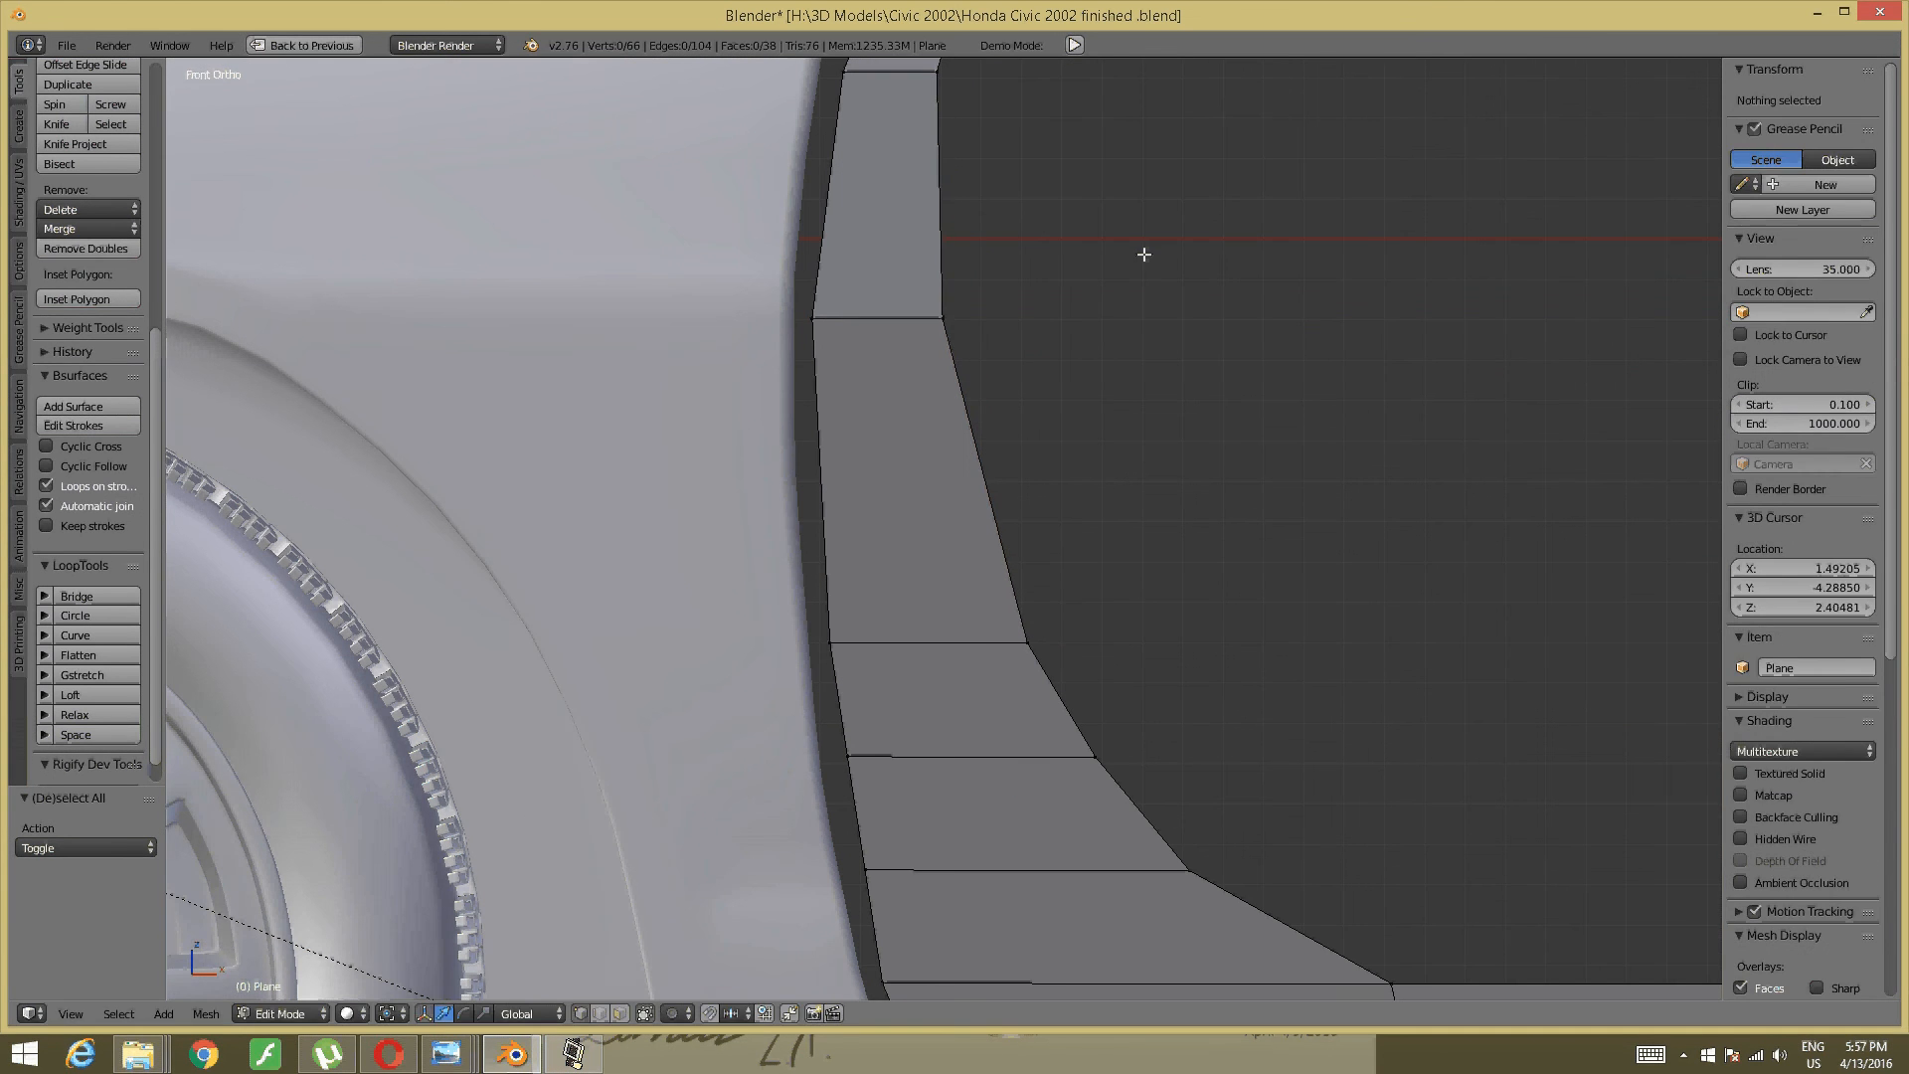
- Tuck the strip's top corner vertex under the roof edge (-0.022 X, -0.059 Z)
scroll(1065, 597, "down", 4)
middle_click_drag(1025, 529, 929, 648, "shift")
middle_click_drag(865, 533, 915, 595, "shift")
scroll(914, 596, "up", 2)
right_click(852, 513)
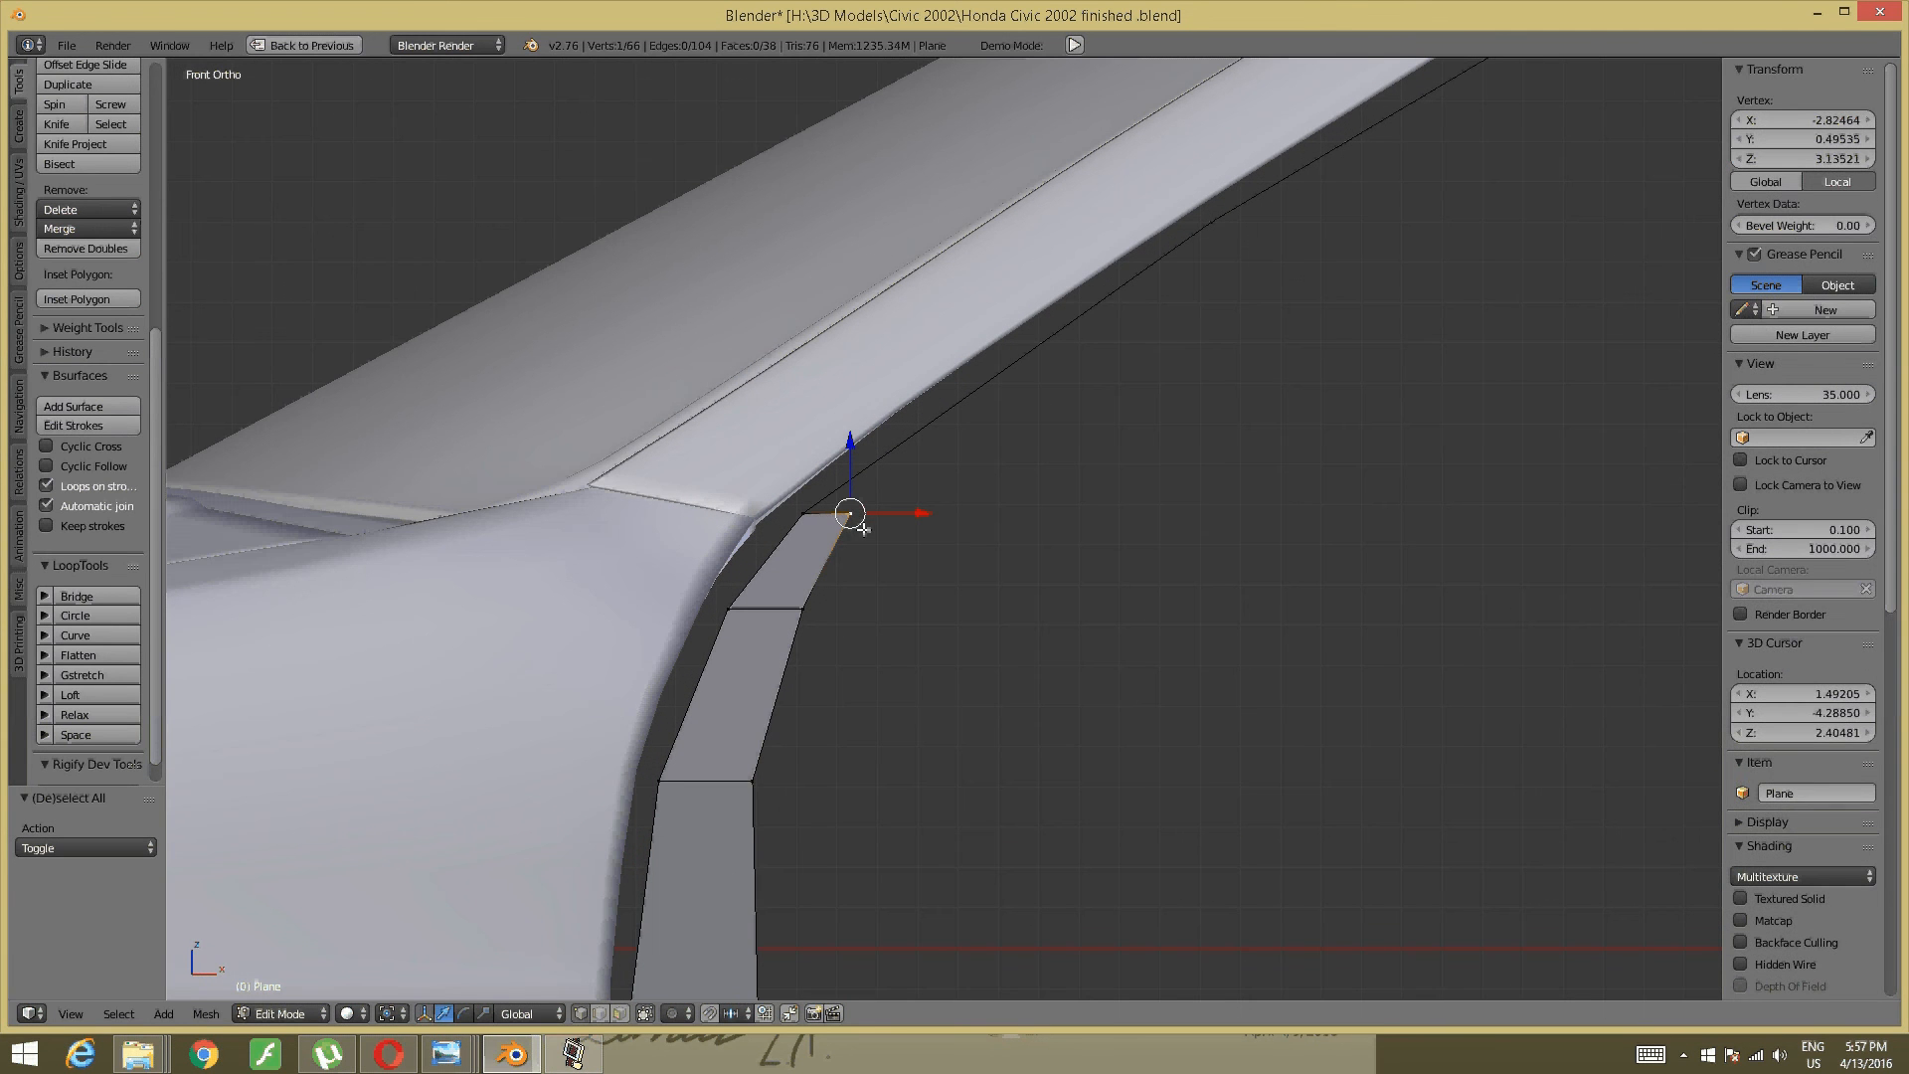
key("g")
left_click(847, 539)
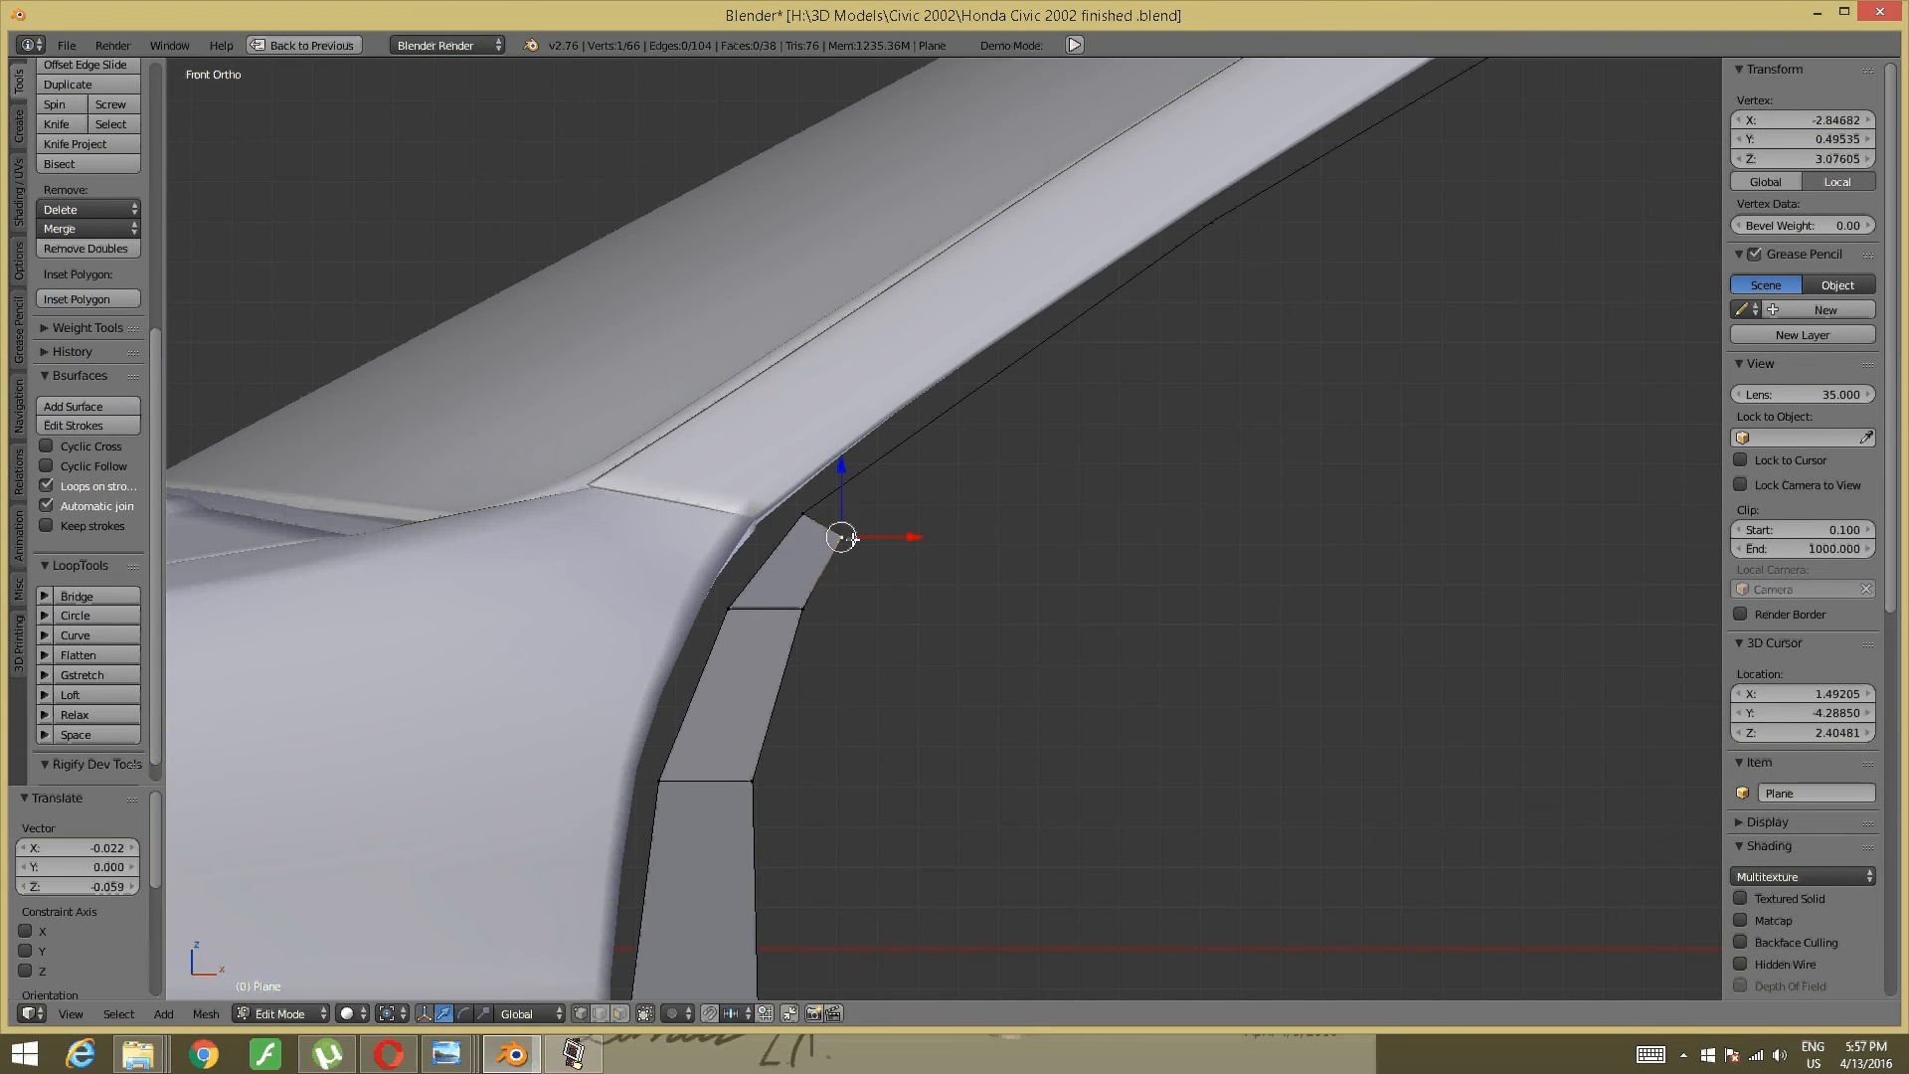
key("a")
- Switch to Edge select mode and pick the first edge along the frame's roofline
scroll(966, 515, "down", 4)
middle_click_drag(1278, 507, 798, 509, "shift")
middle_click_drag(1402, 521, 878, 525, "shift")
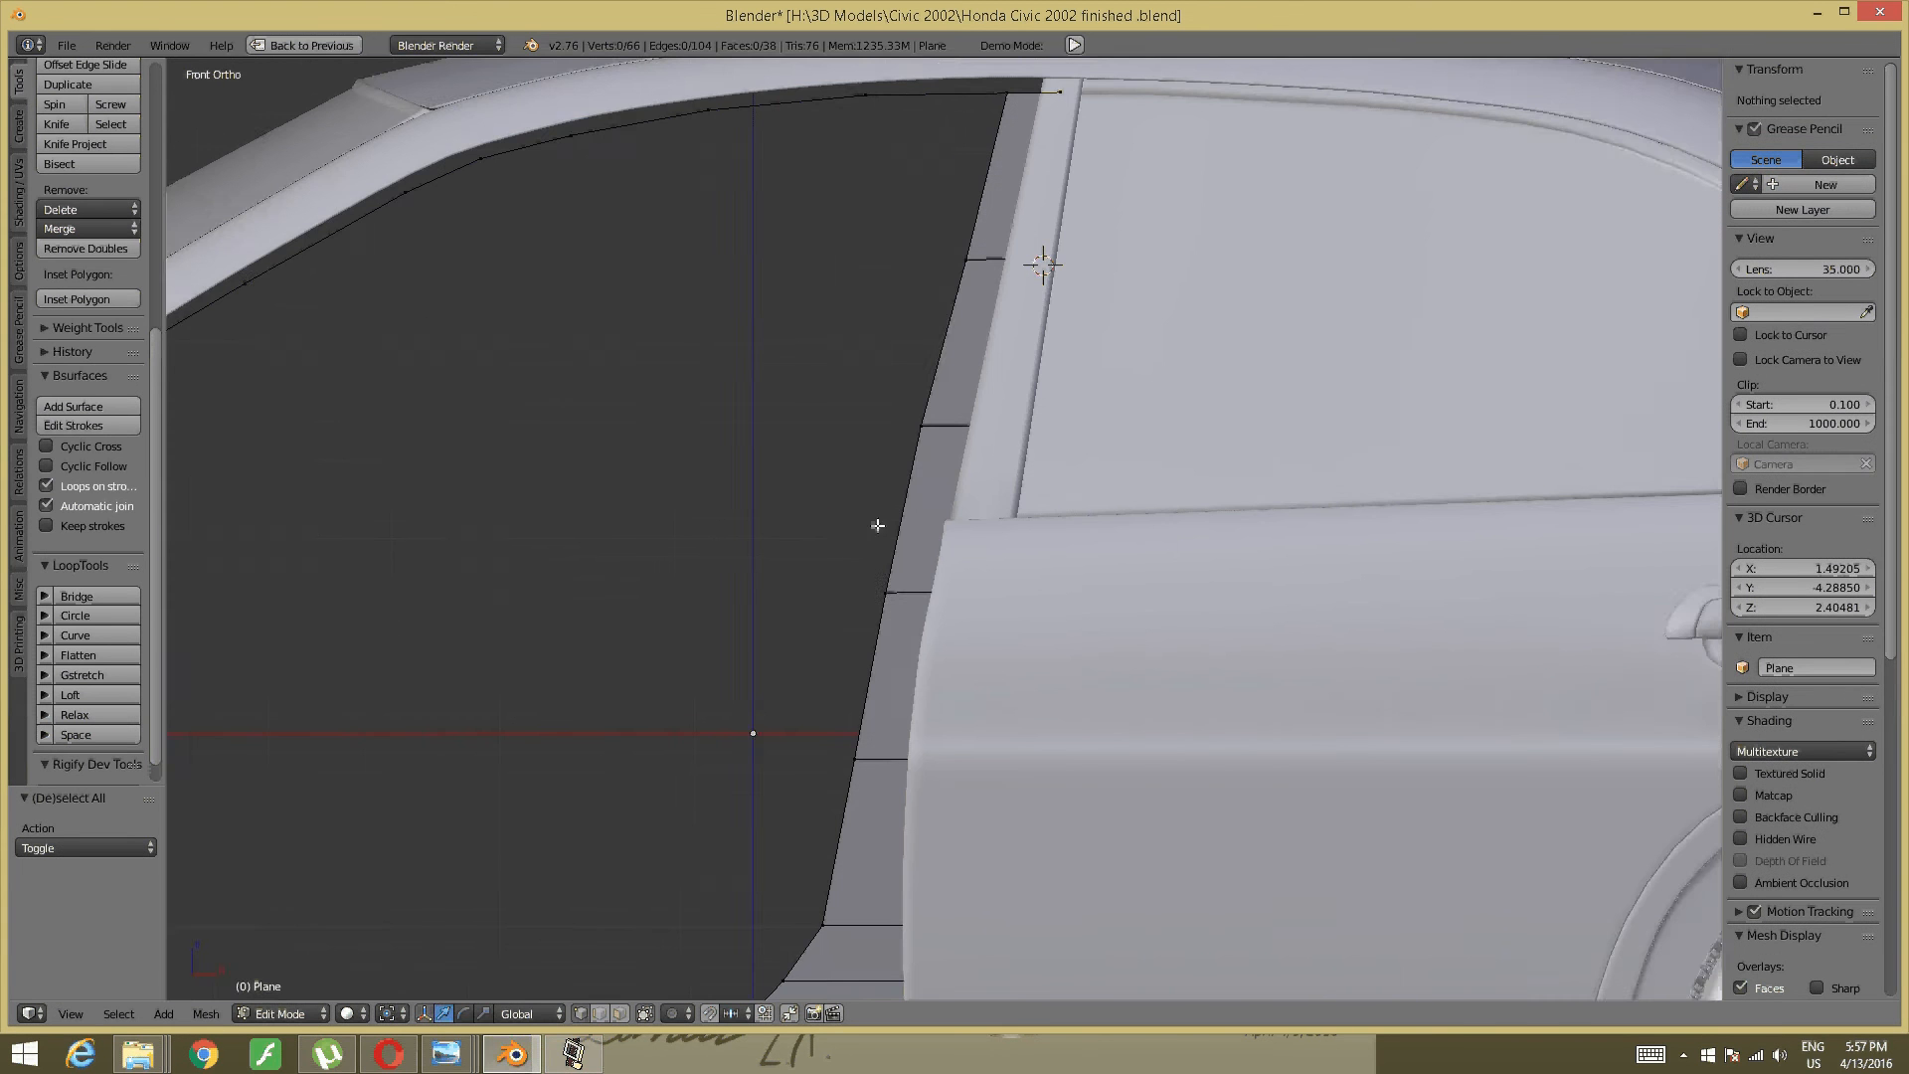
middle_click_drag(760, 584, 1188, 587, "shift")
middle_click_drag(494, 611, 703, 689)
key("ctrl+Tab")
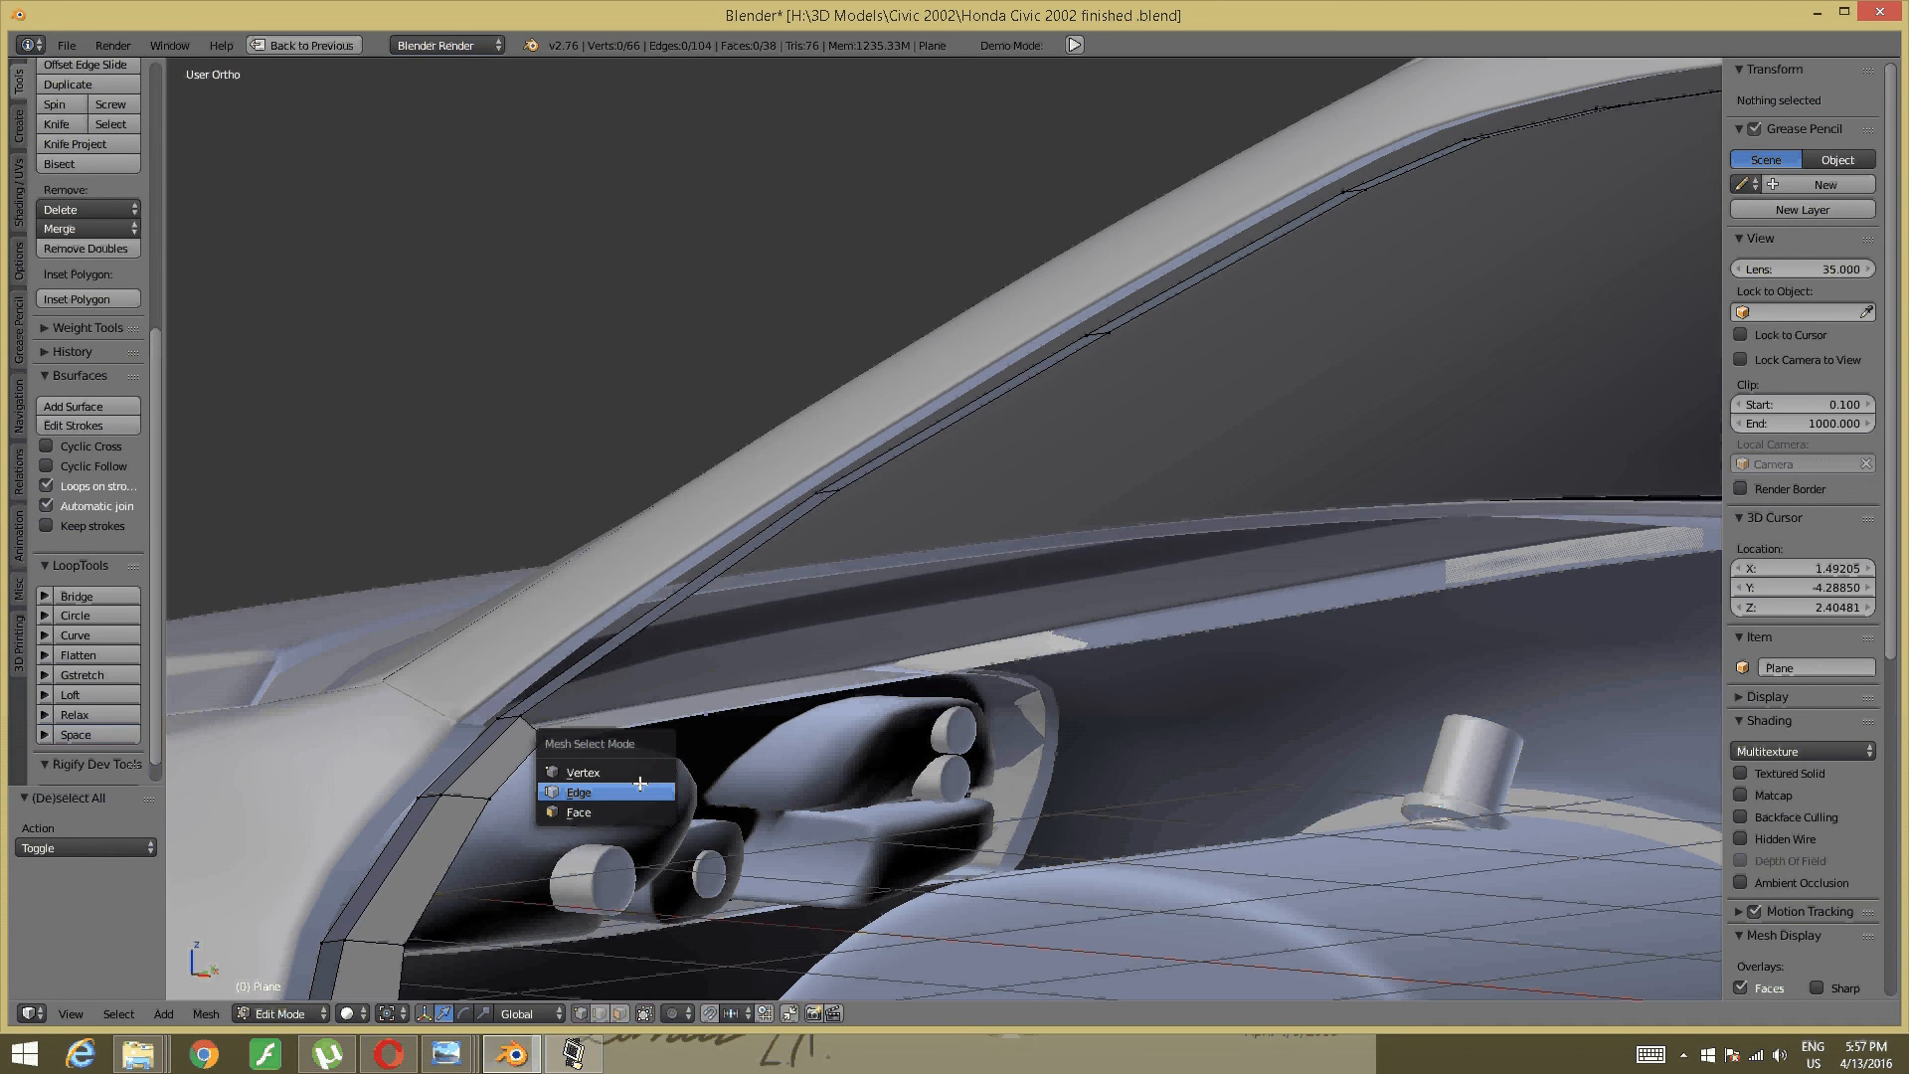
left_click(591, 787)
right_click(637, 646)
- Add the remaining roofline edges of the window frame to the selection
middle_click_drag(637, 646, 796, 596)
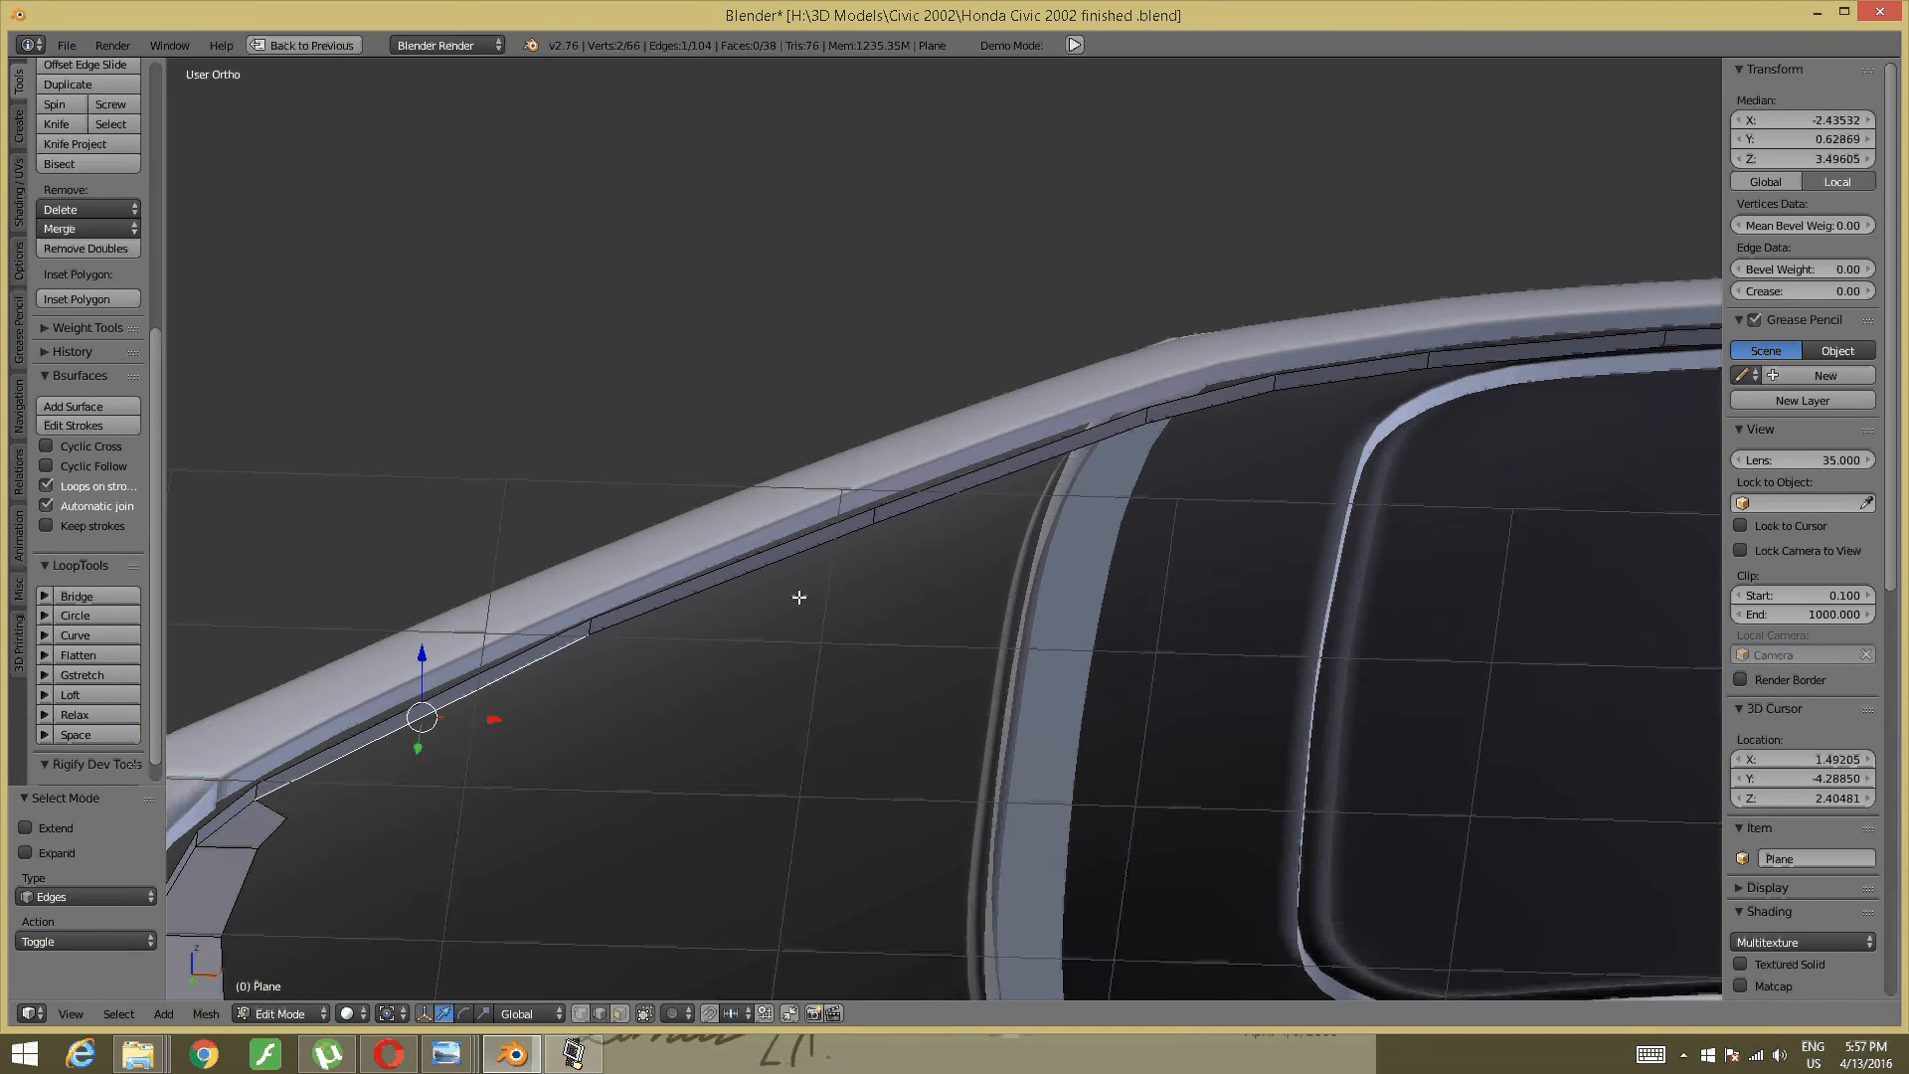
right_click(775, 577, "shift")
middle_click_drag(1252, 464, 997, 513, "shift")
right_click(776, 533, "shift")
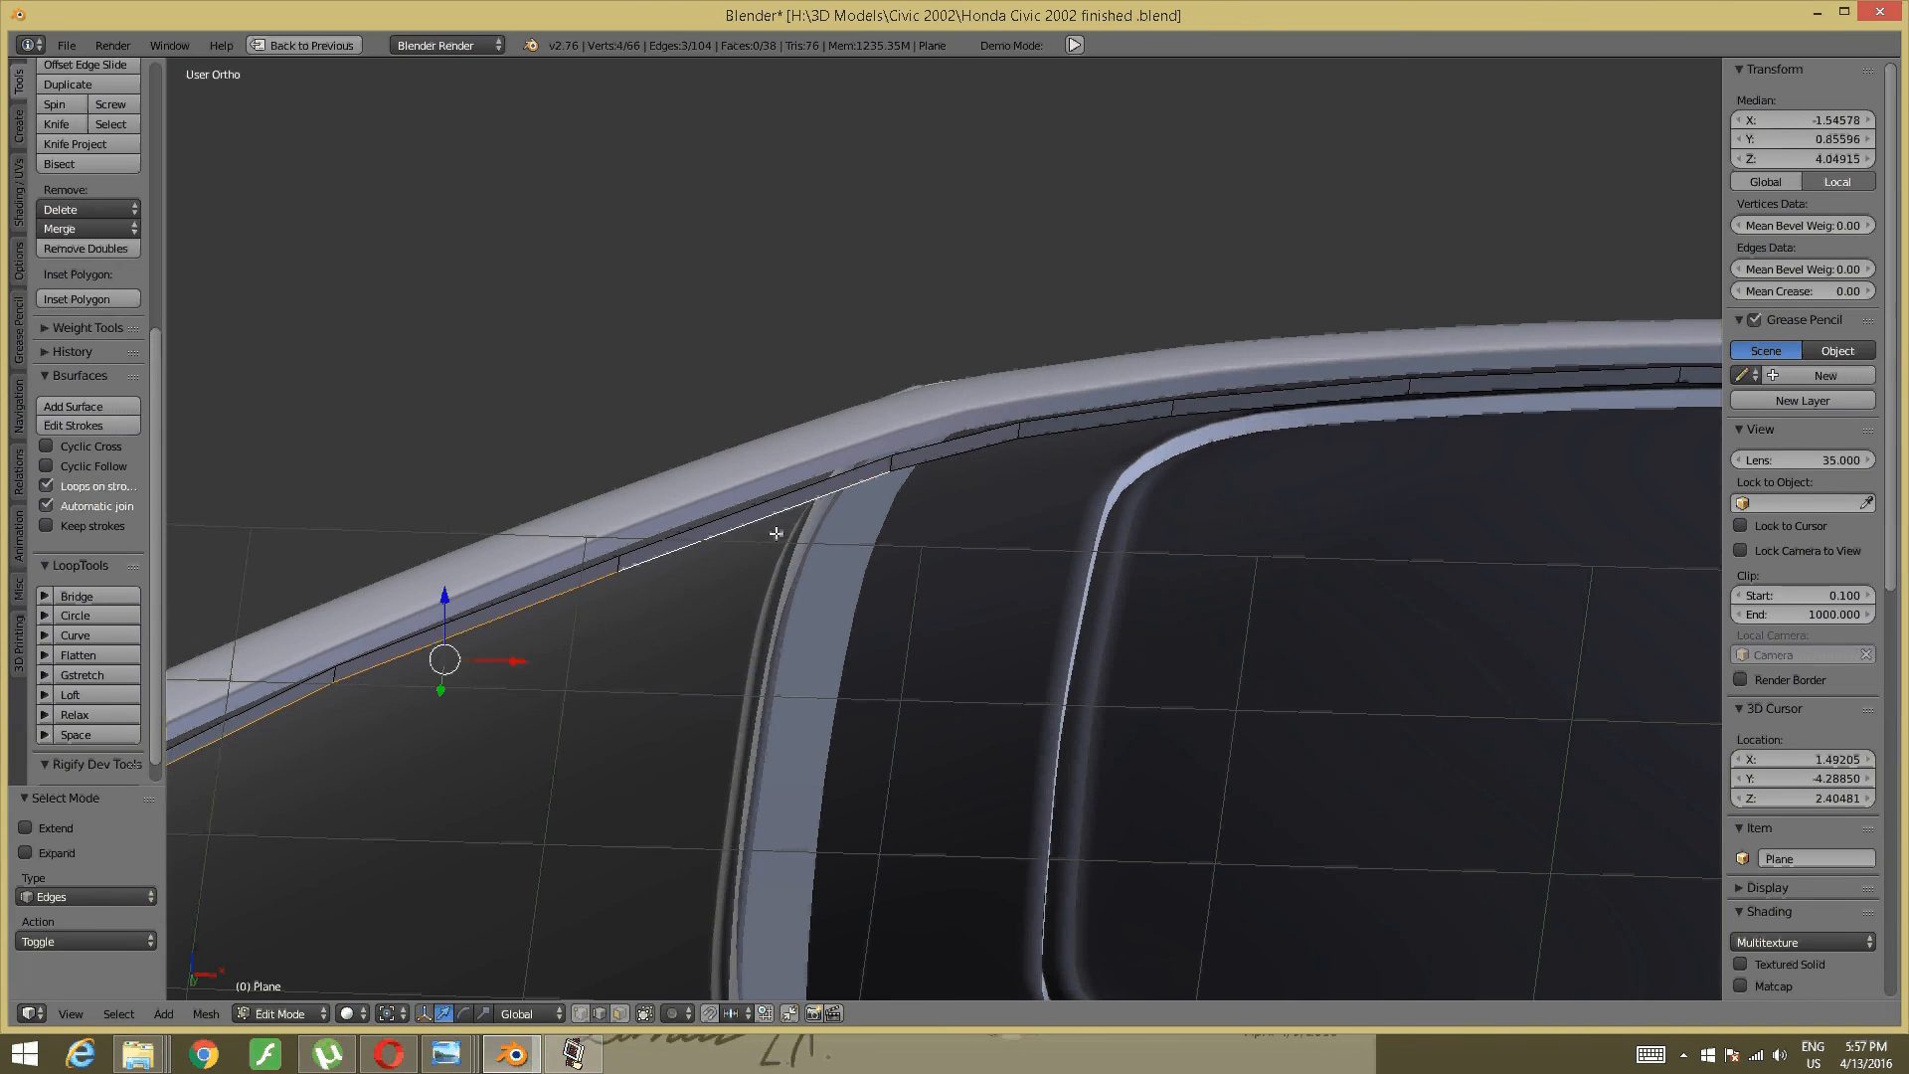
right_click(952, 474, "shift")
middle_click_drag(1237, 413, 1171, 426, "shift")
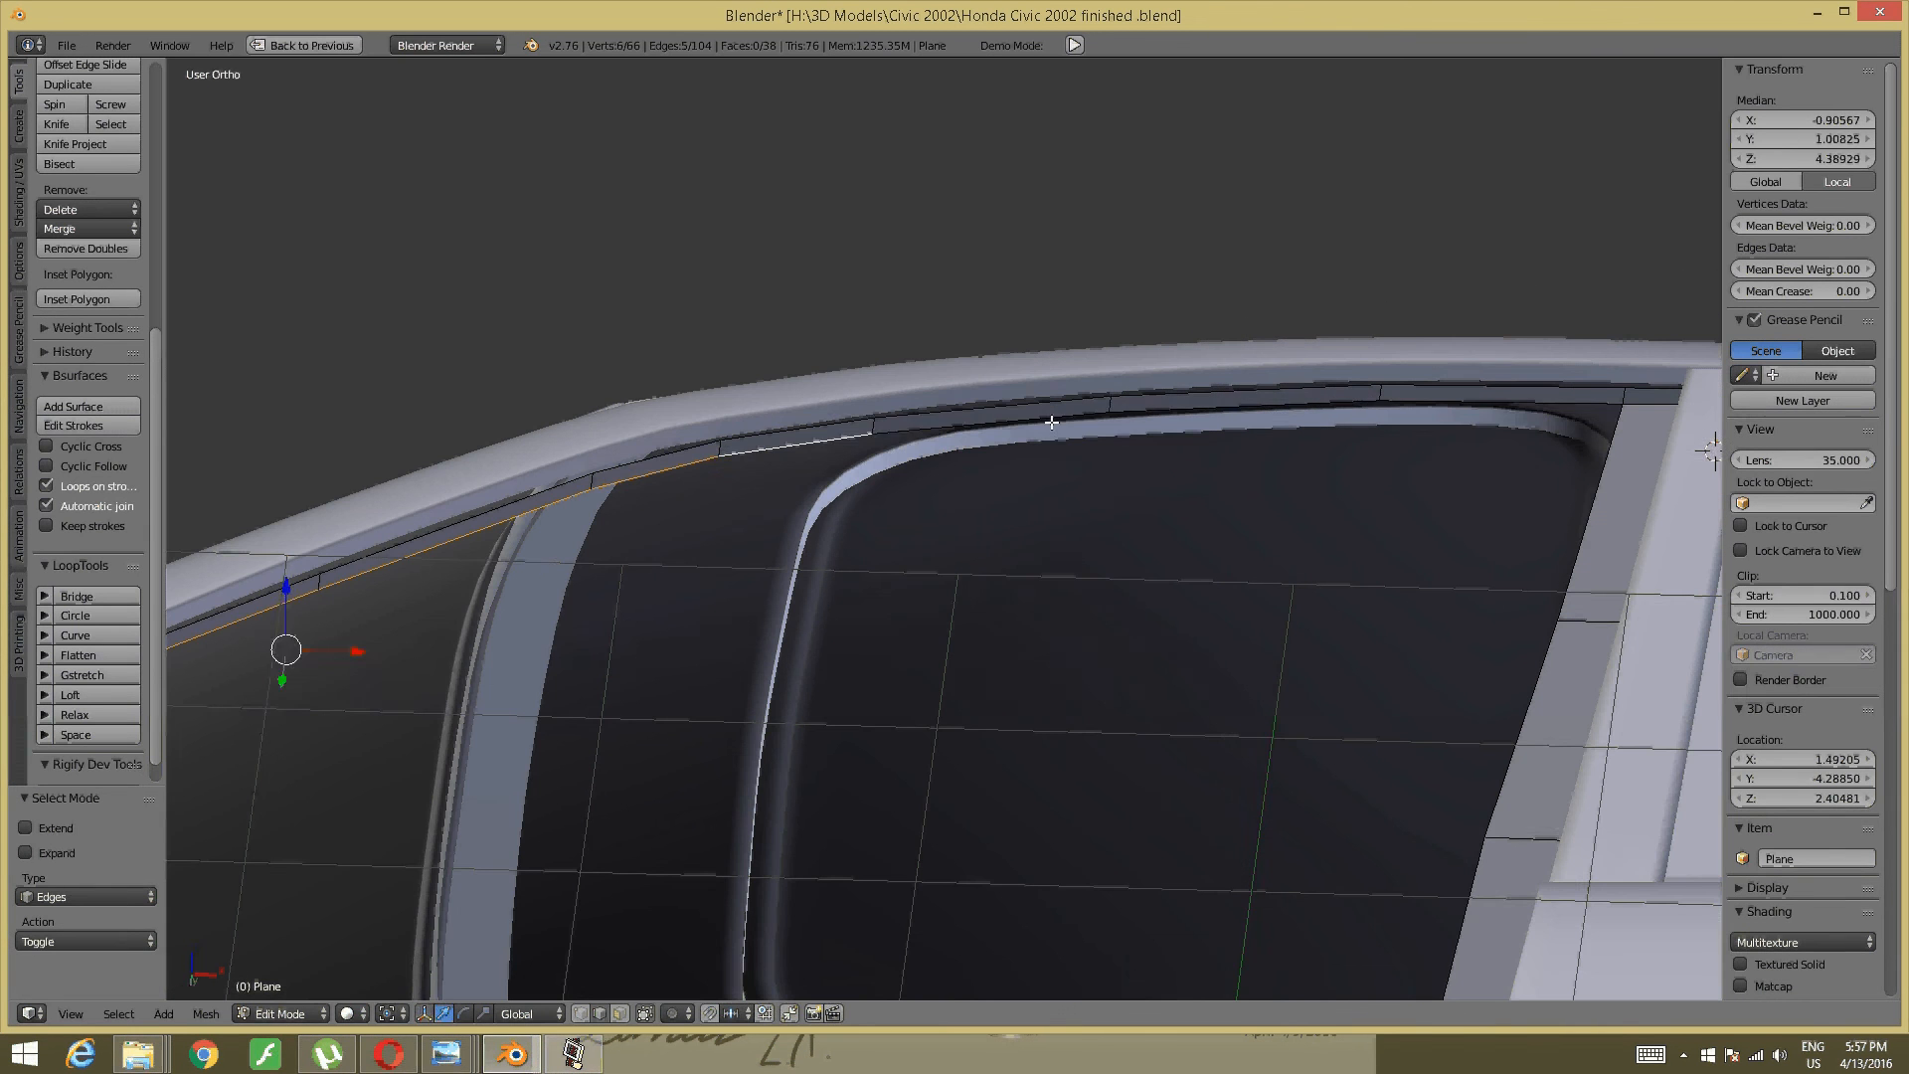
left_click(1104, 419, "shift")
left_click(1142, 426, "shift")
left_click(1515, 402, "shift")
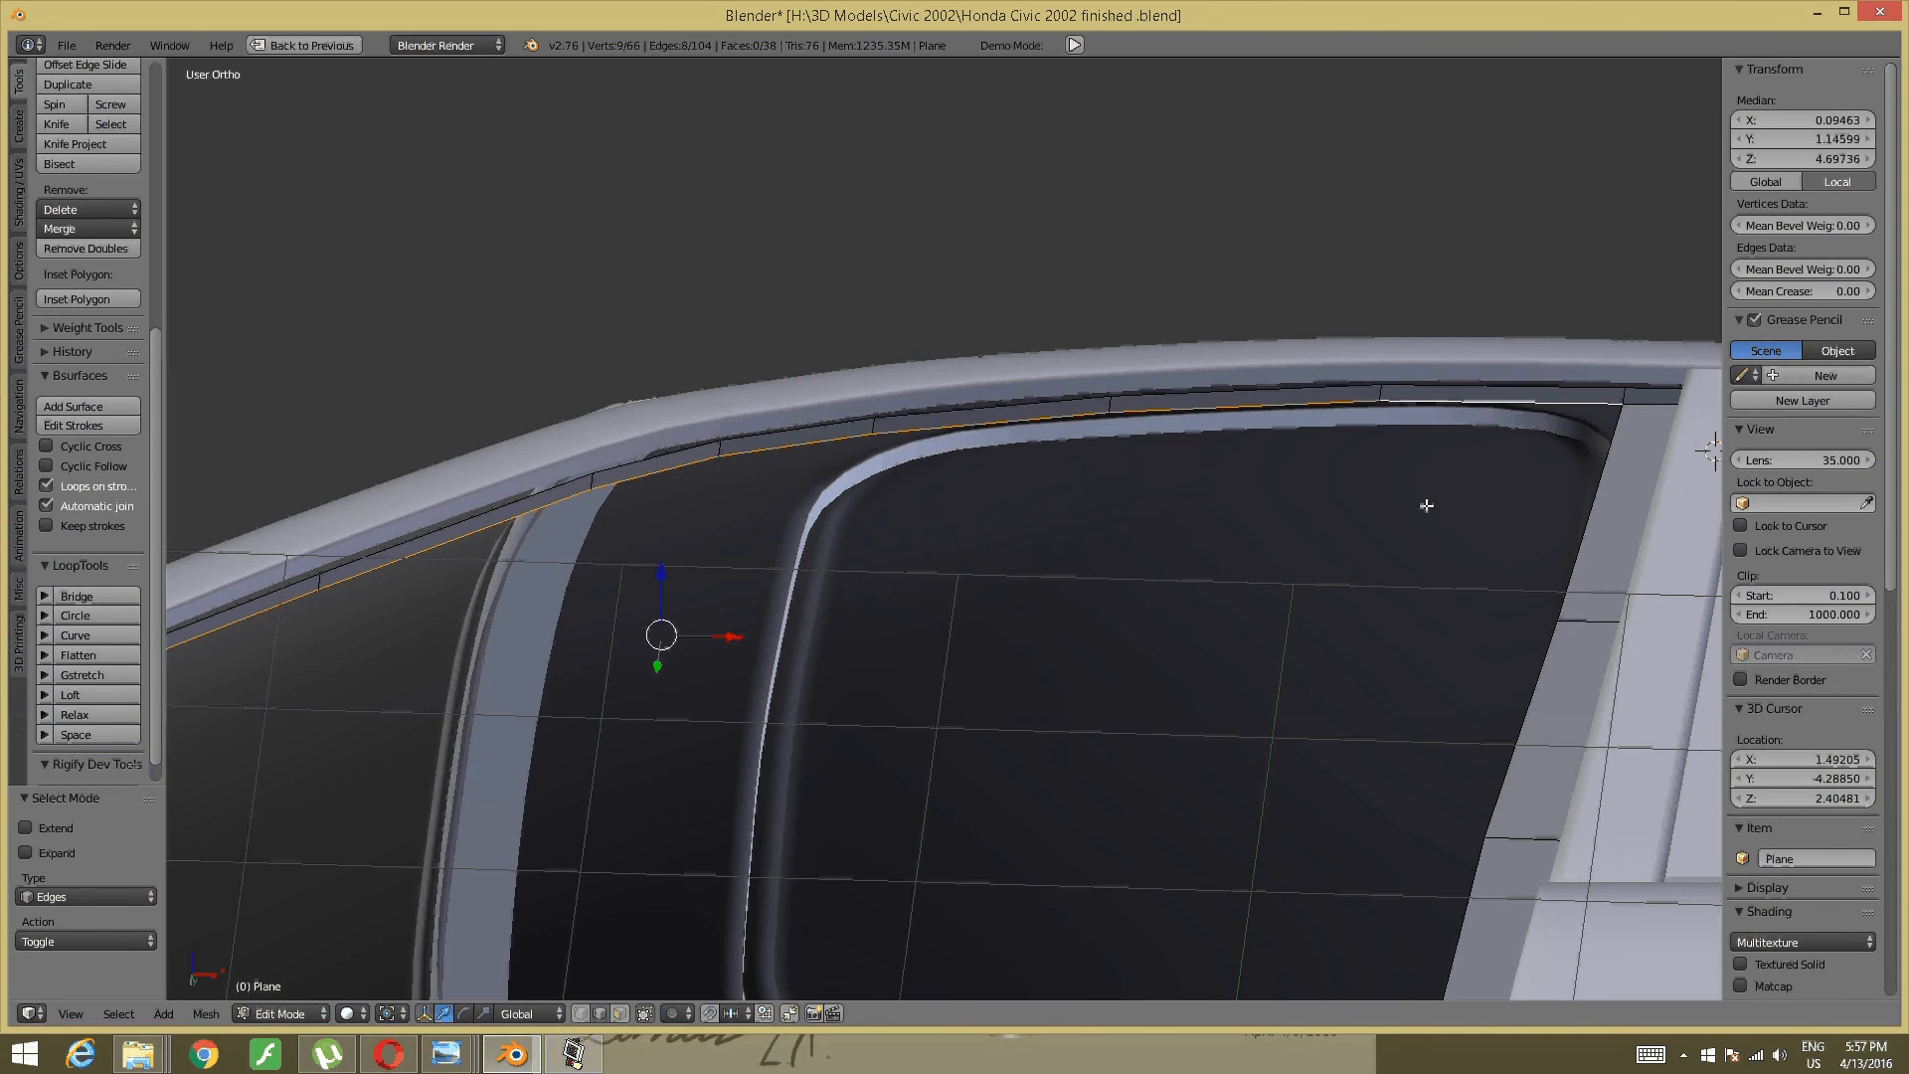
- Extrude the selected roofline edges 0.132 straight down along Z in front view
key("KP_1")
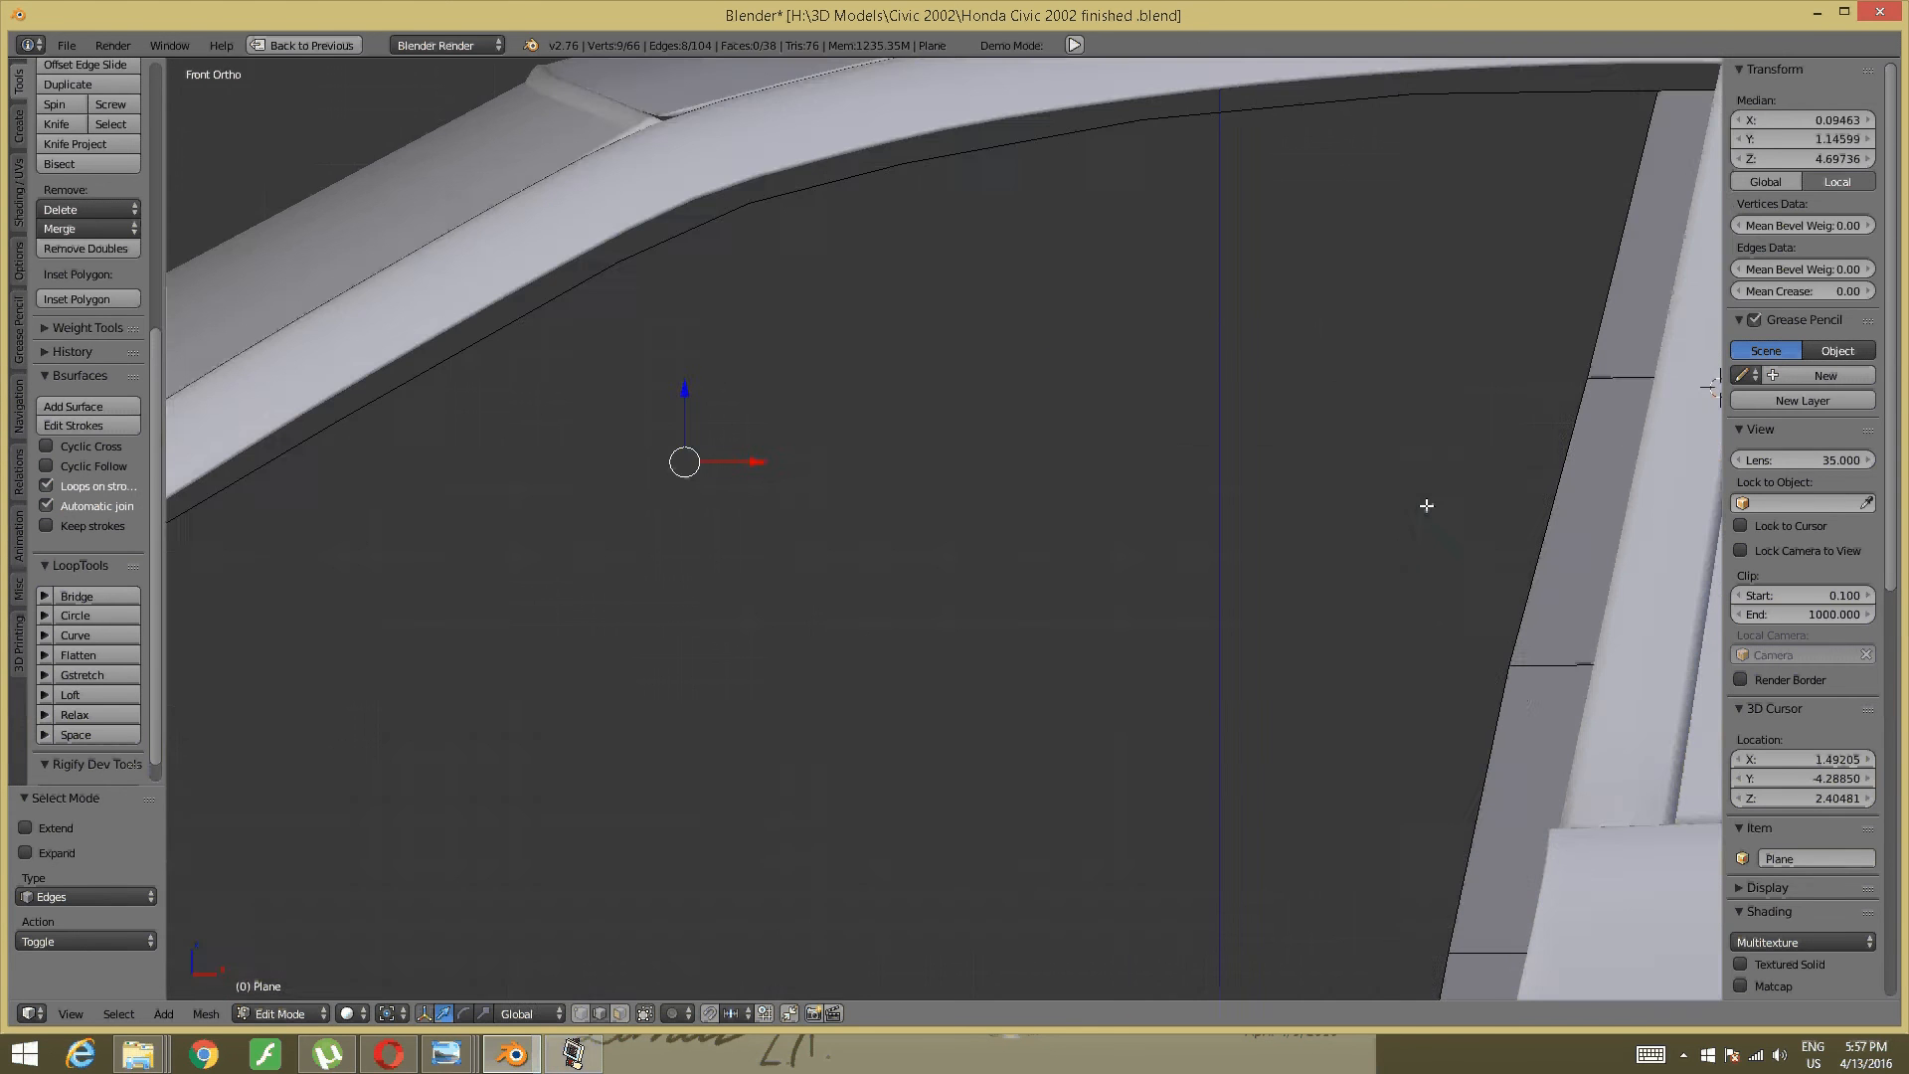
scroll(916, 451, "down", 2)
middle_click_drag(916, 452, 1211, 387, "shift")
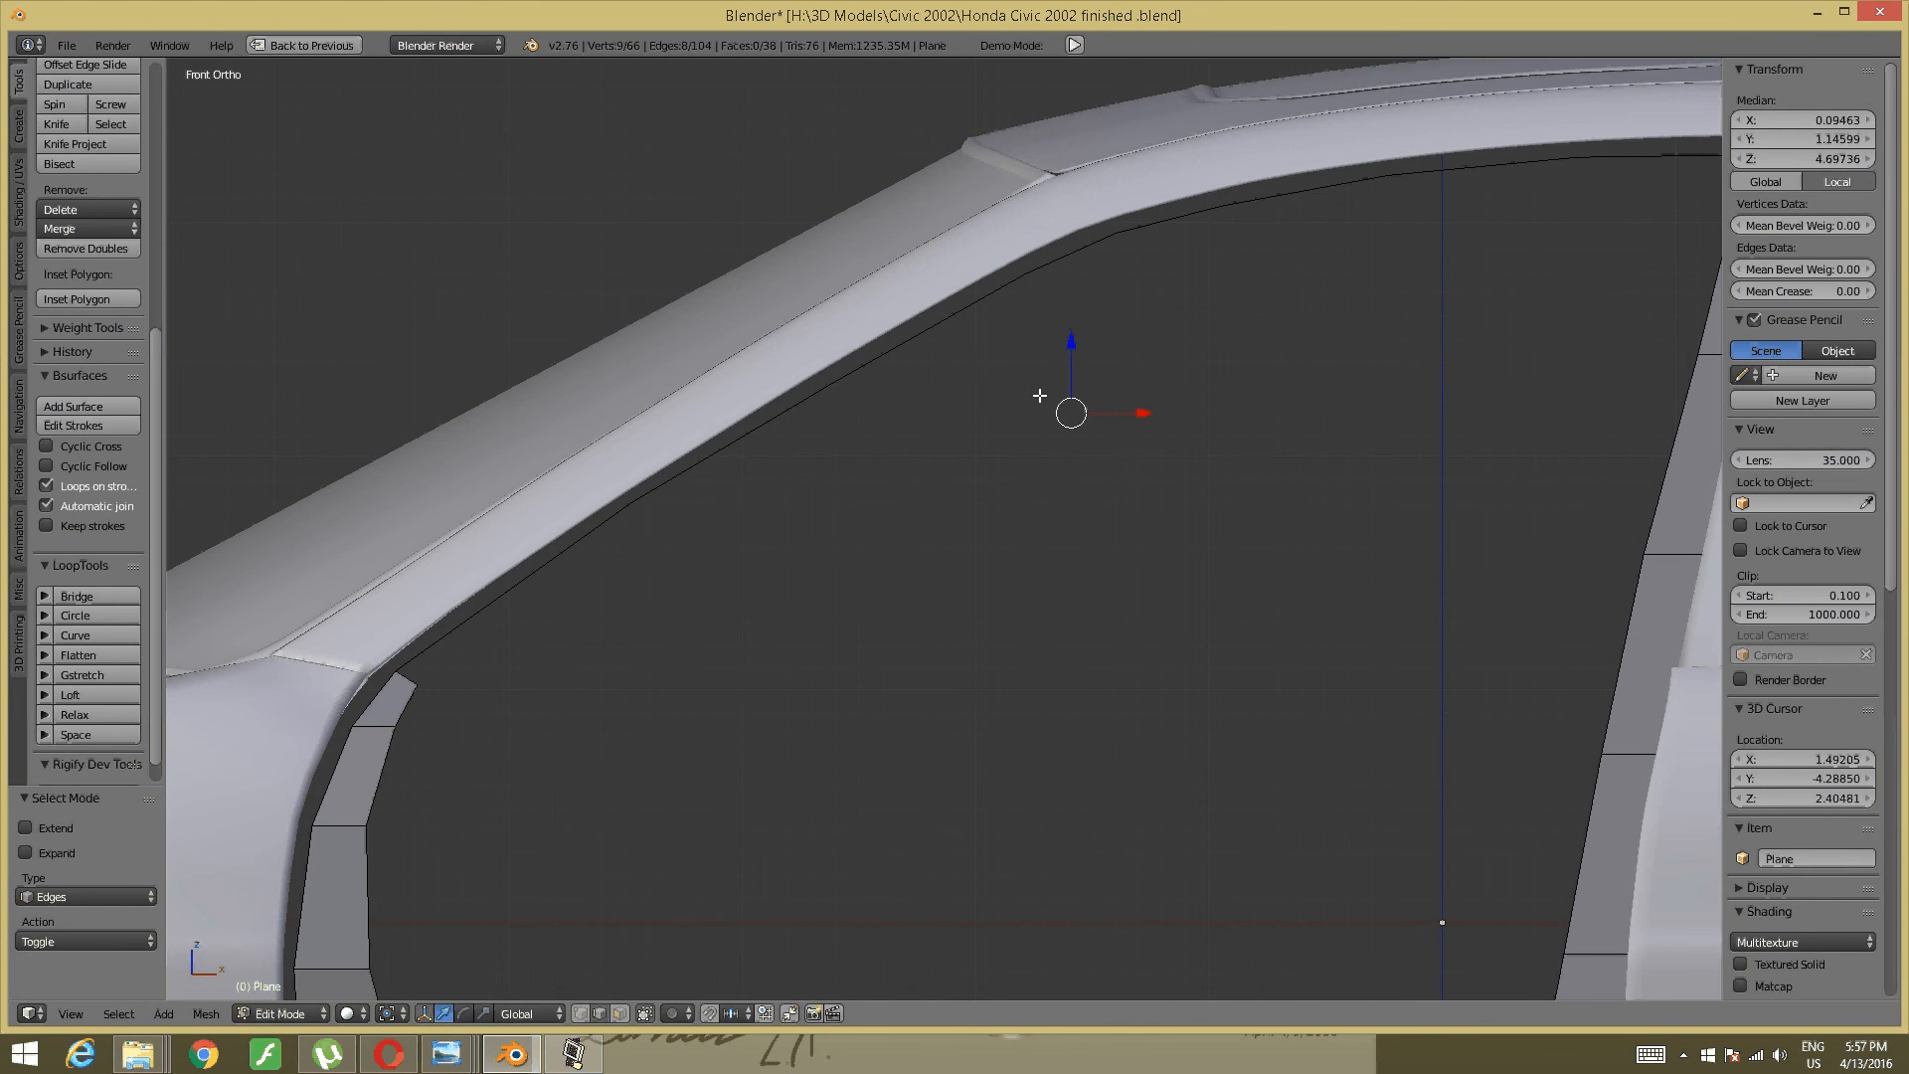
key("e")
key("z")
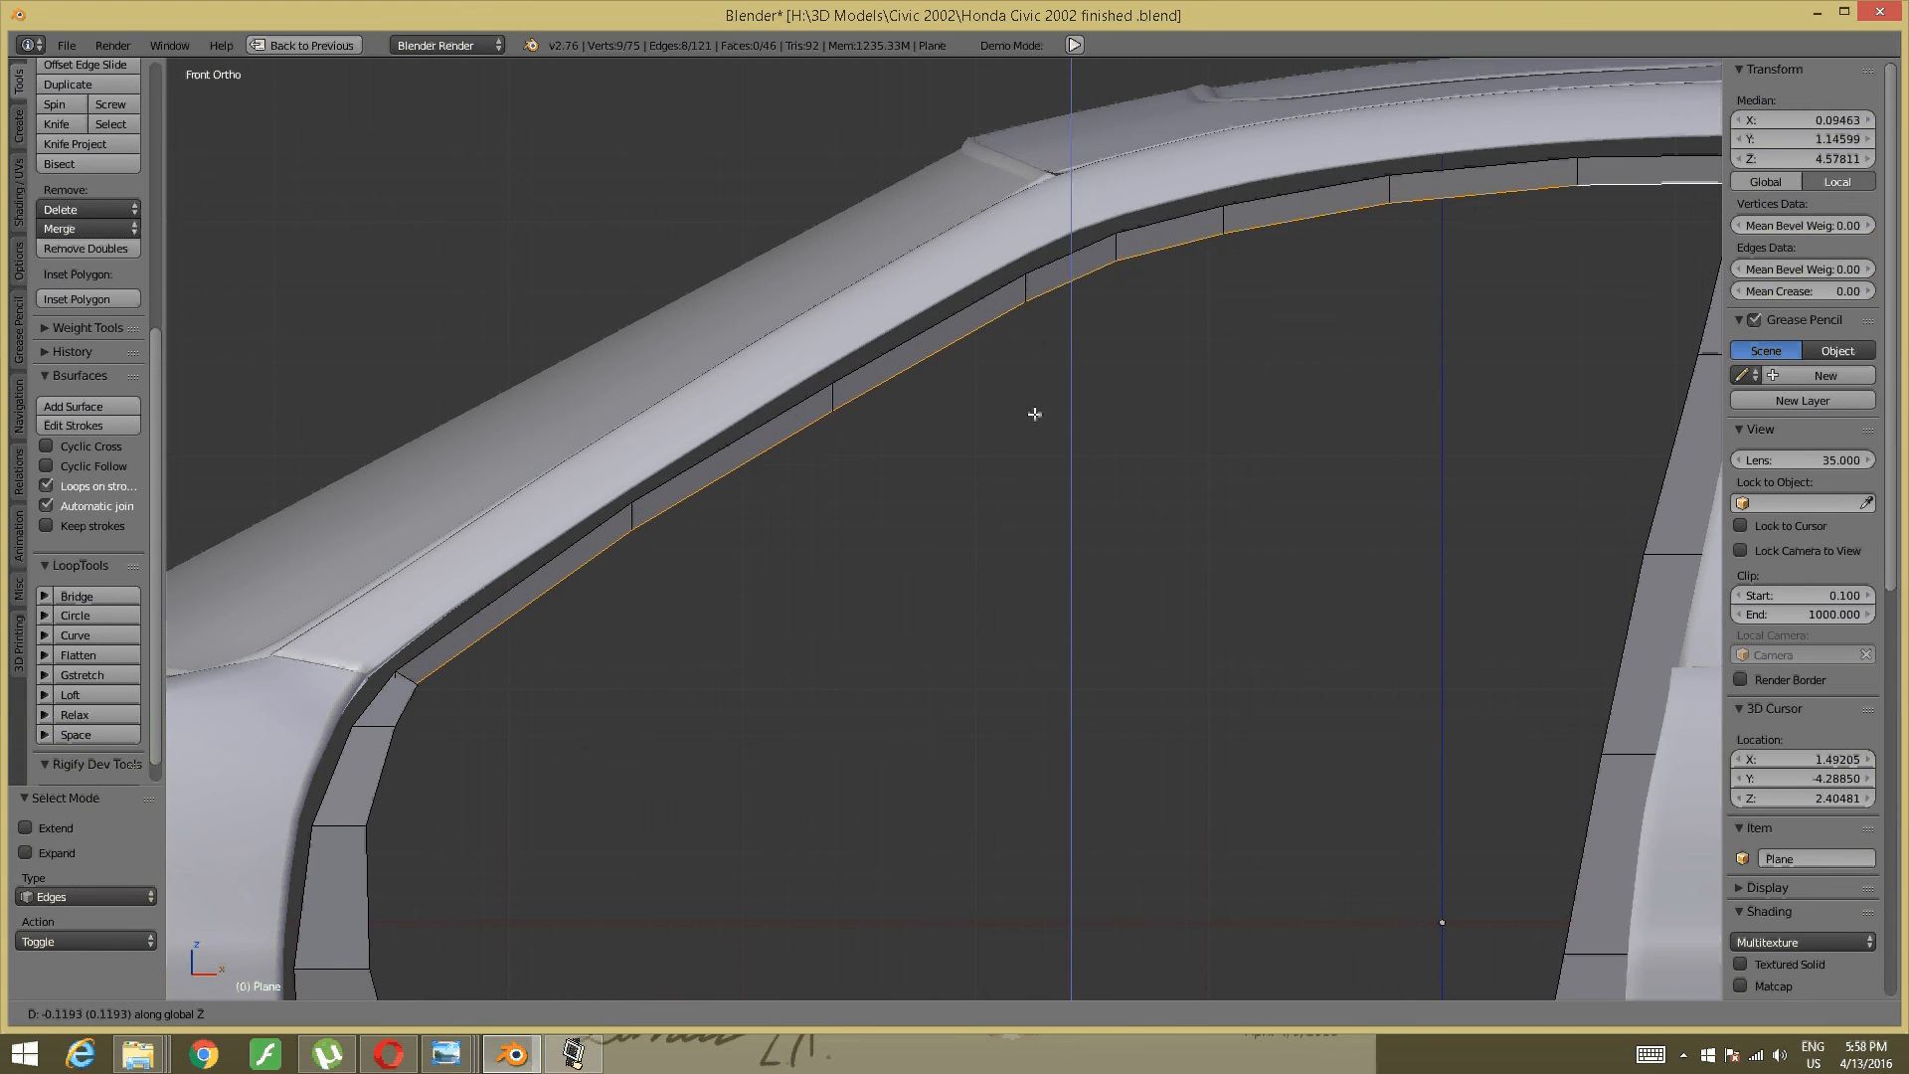
left_click(1035, 417)
- Inspect the new roof strip up to where it meets the pillar strip, then deselect
middle_click_drag(1035, 417, 865, 421, "shift")
middle_click_drag(1359, 375, 720, 427, "shift")
scroll(696, 442, "up", 2)
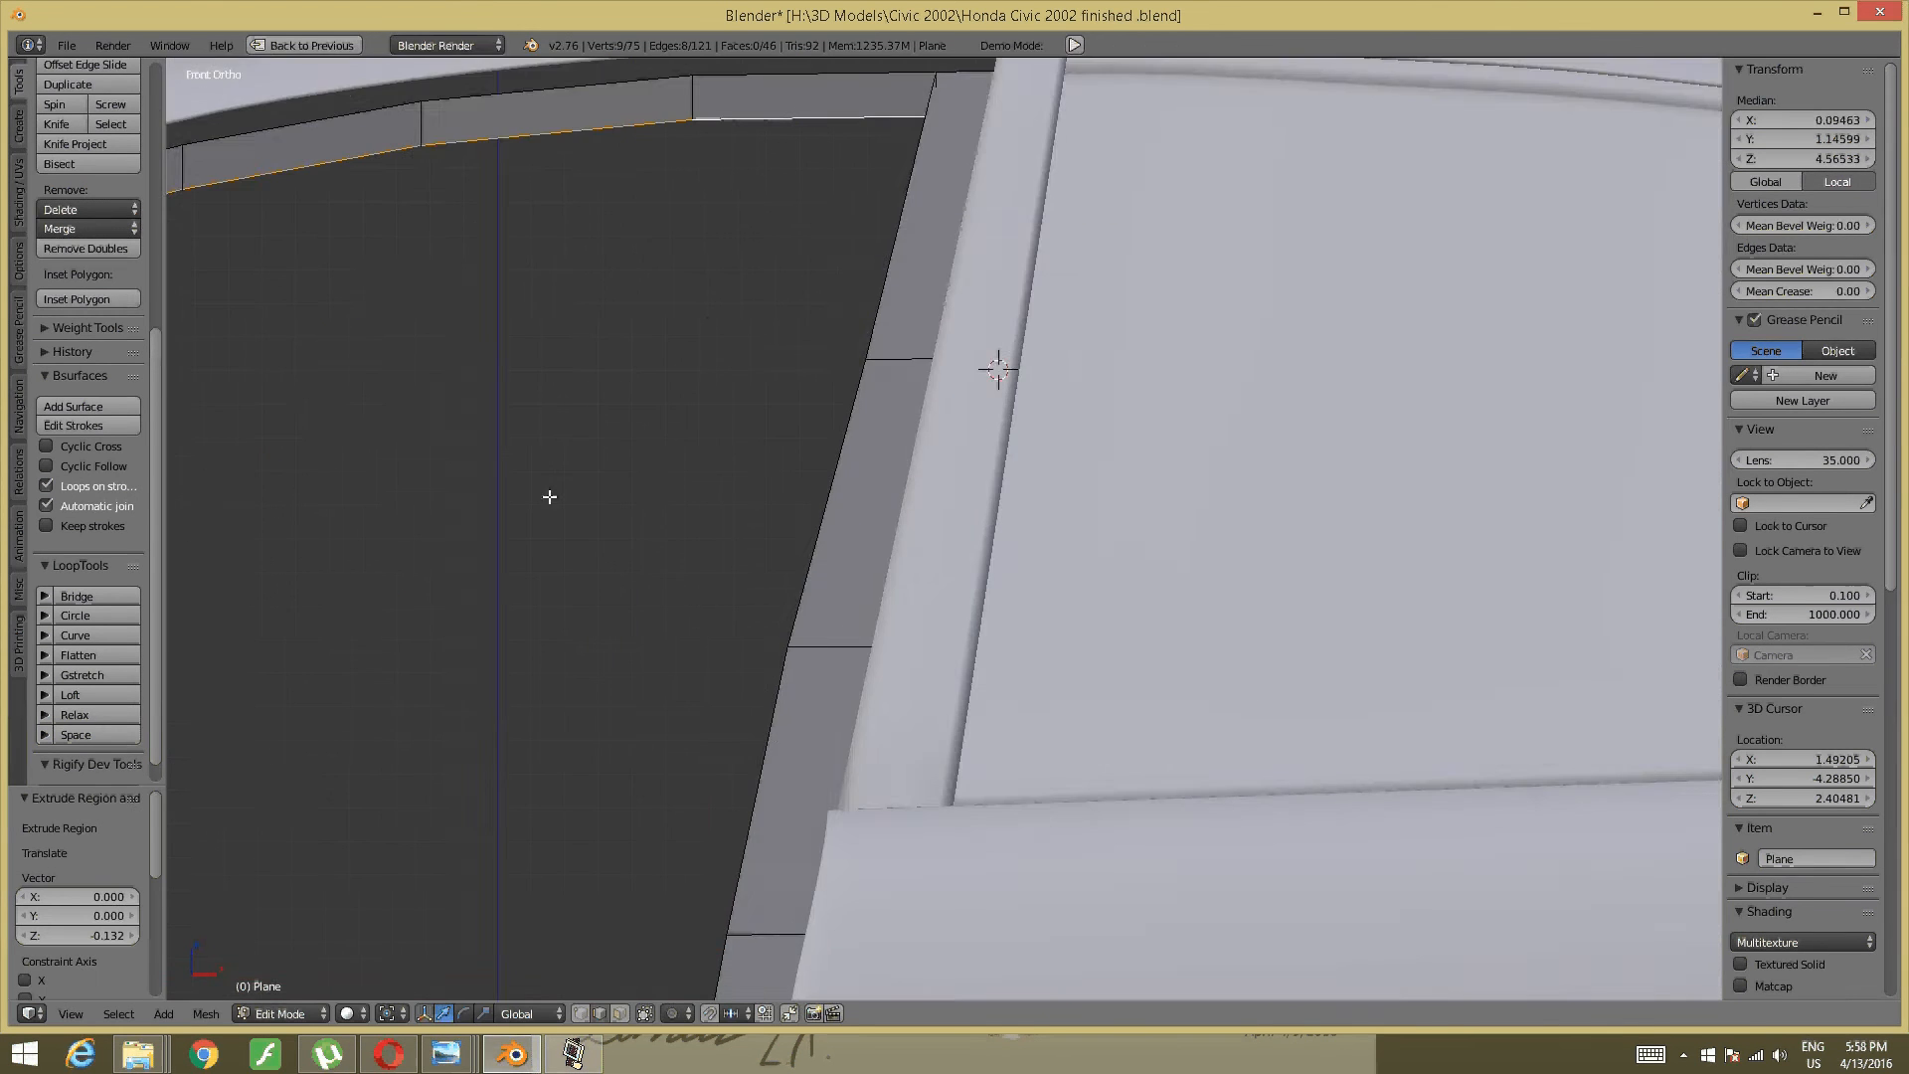
middle_click_drag(517, 497, 1528, 415, "shift")
middle_click_drag(427, 527, 1462, 367, "shift")
middle_click_drag(120, 458, 139, 461)
middle_click_drag(1123, 599, 911, 575)
scroll(911, 584, "up", 3)
middle_click_drag(688, 596, 772, 593, "shift")
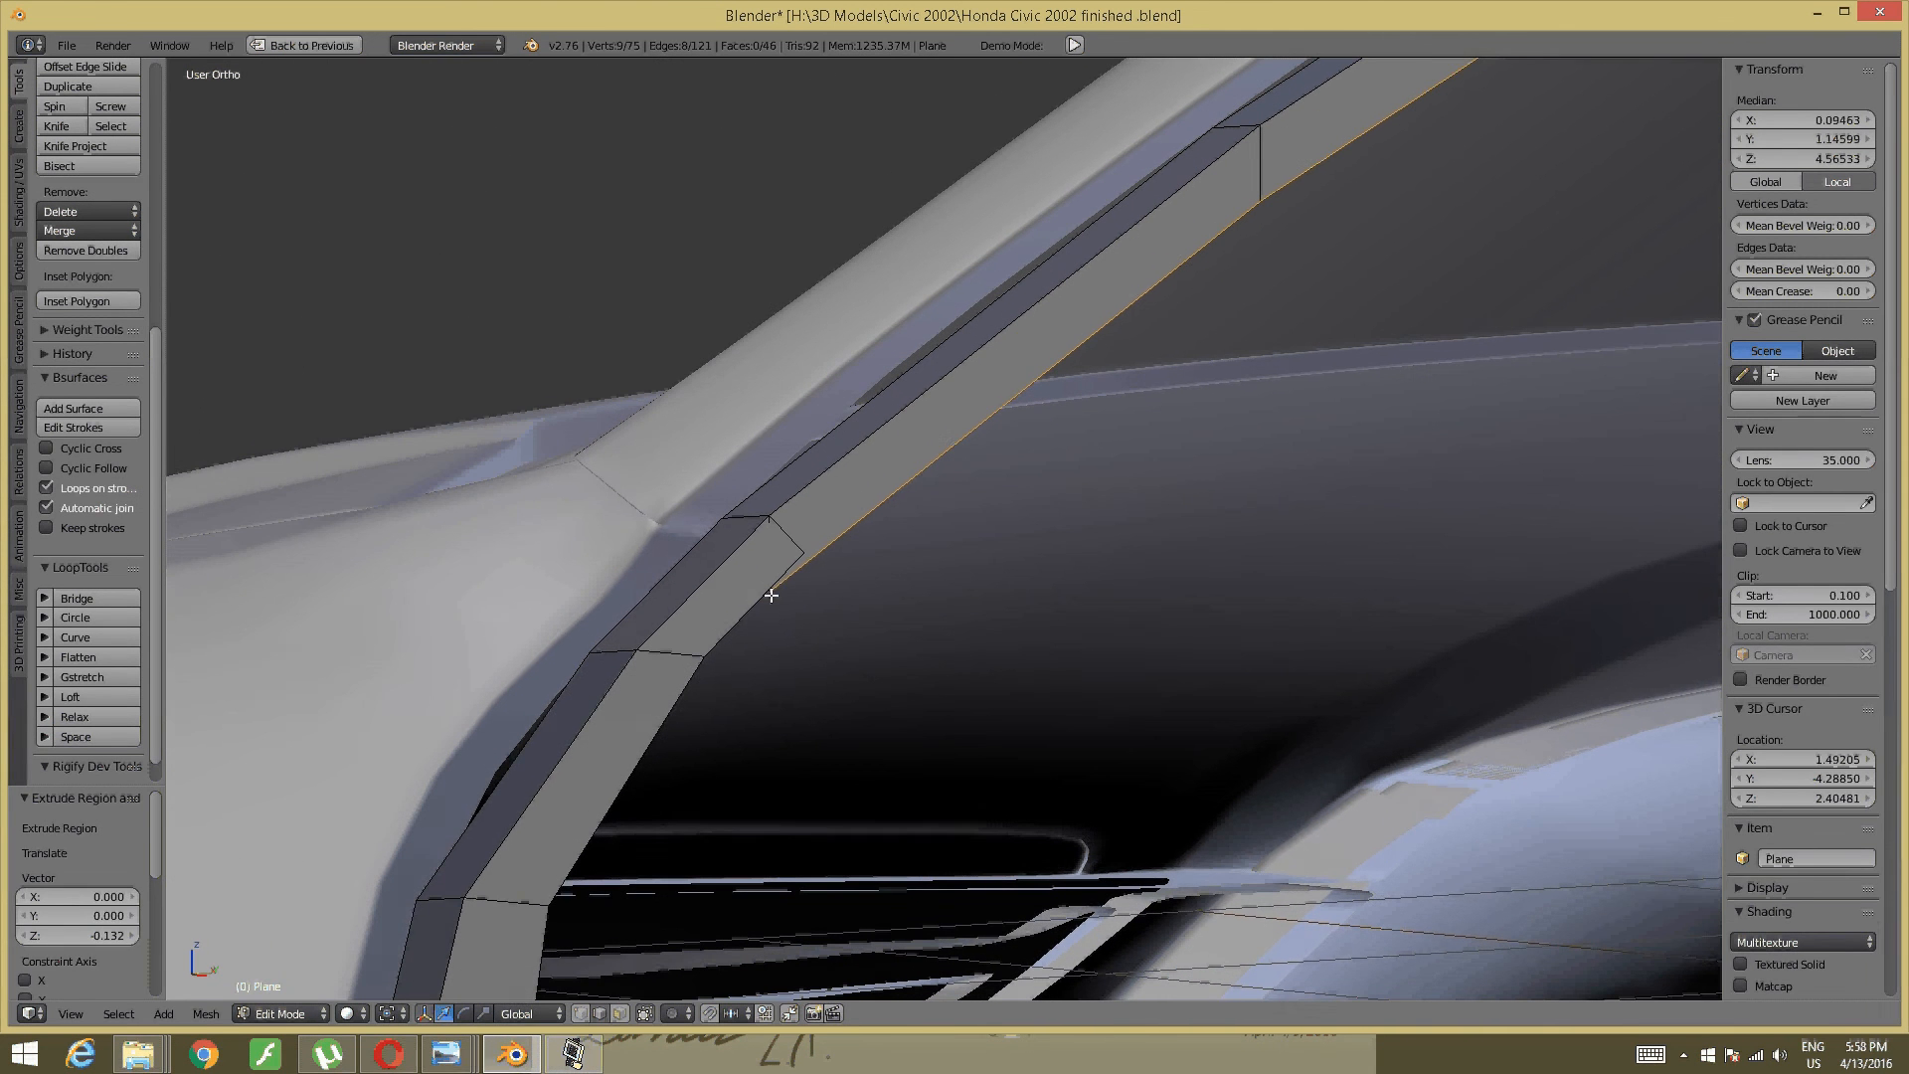
key("a")
key("ctrl+Tab")
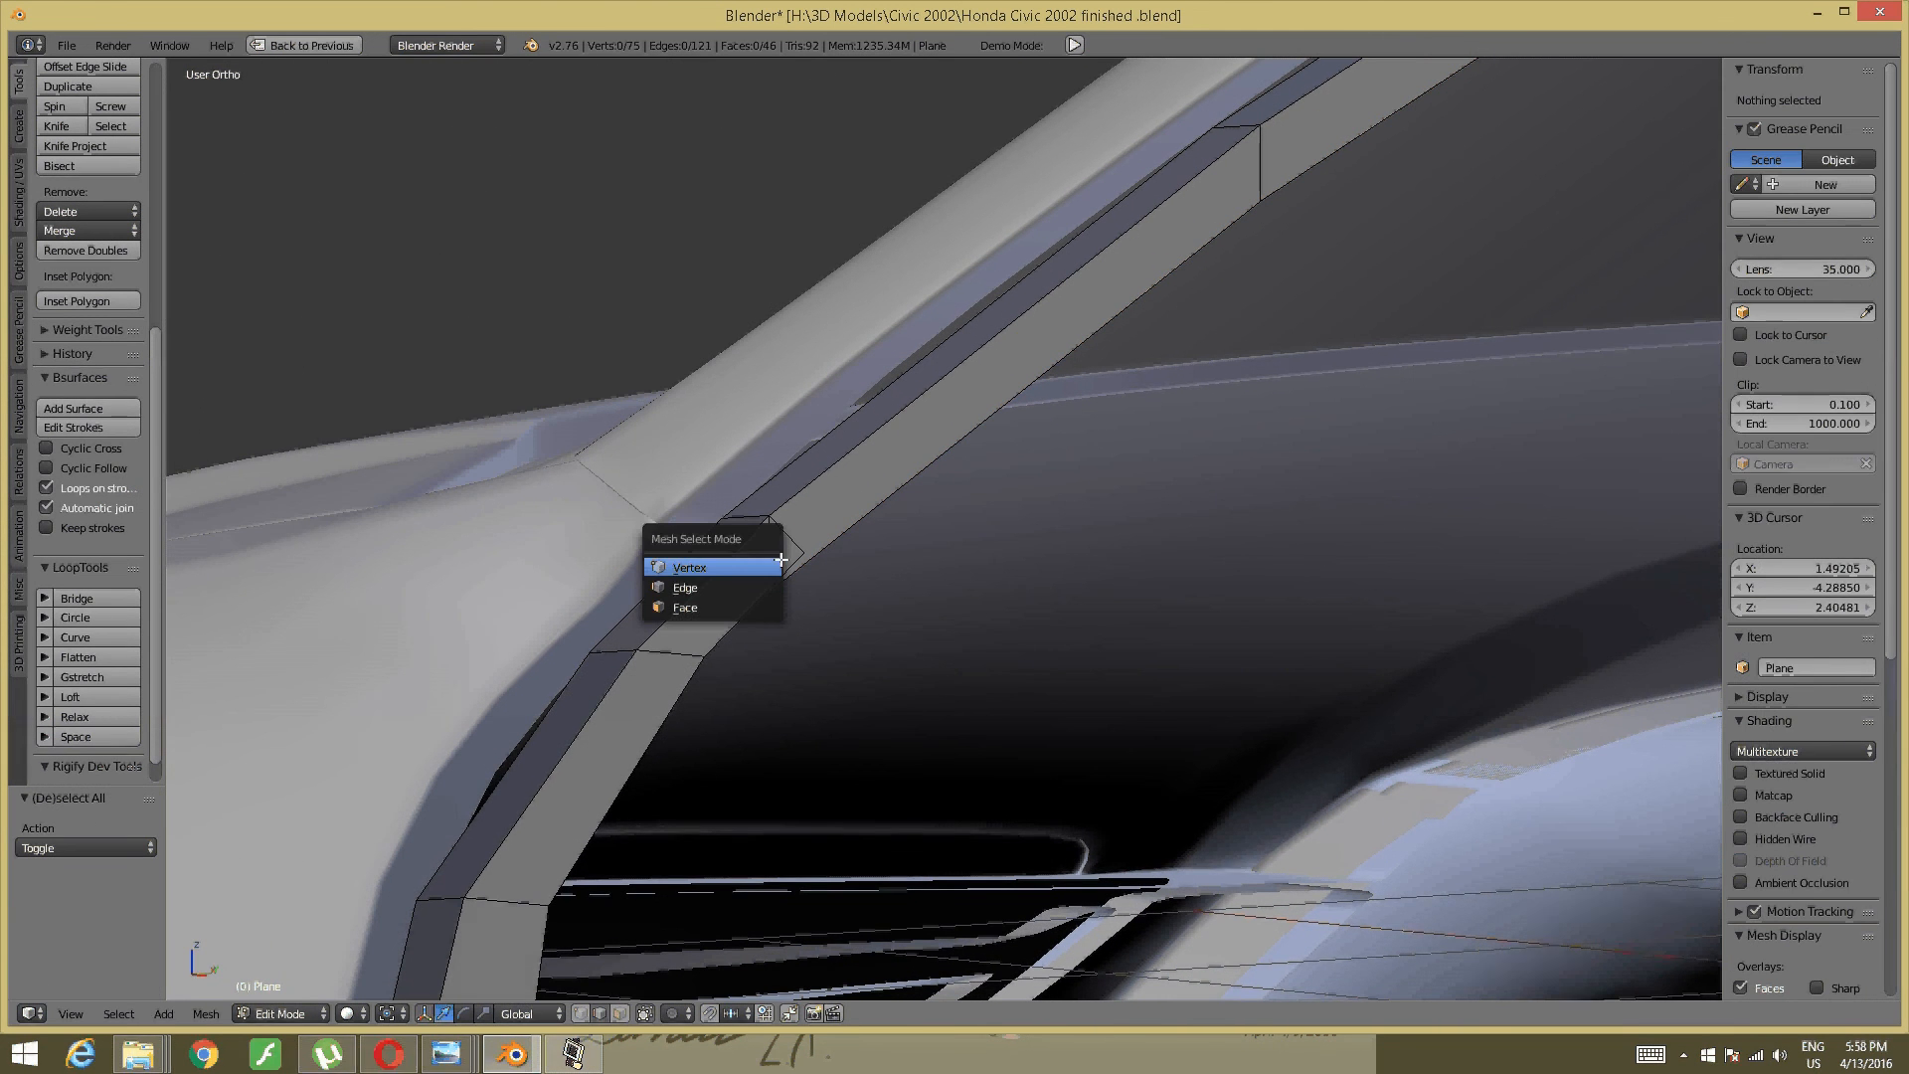
- Merge the two corner vertices where the trim strips meet, At Last
left_click(744, 567)
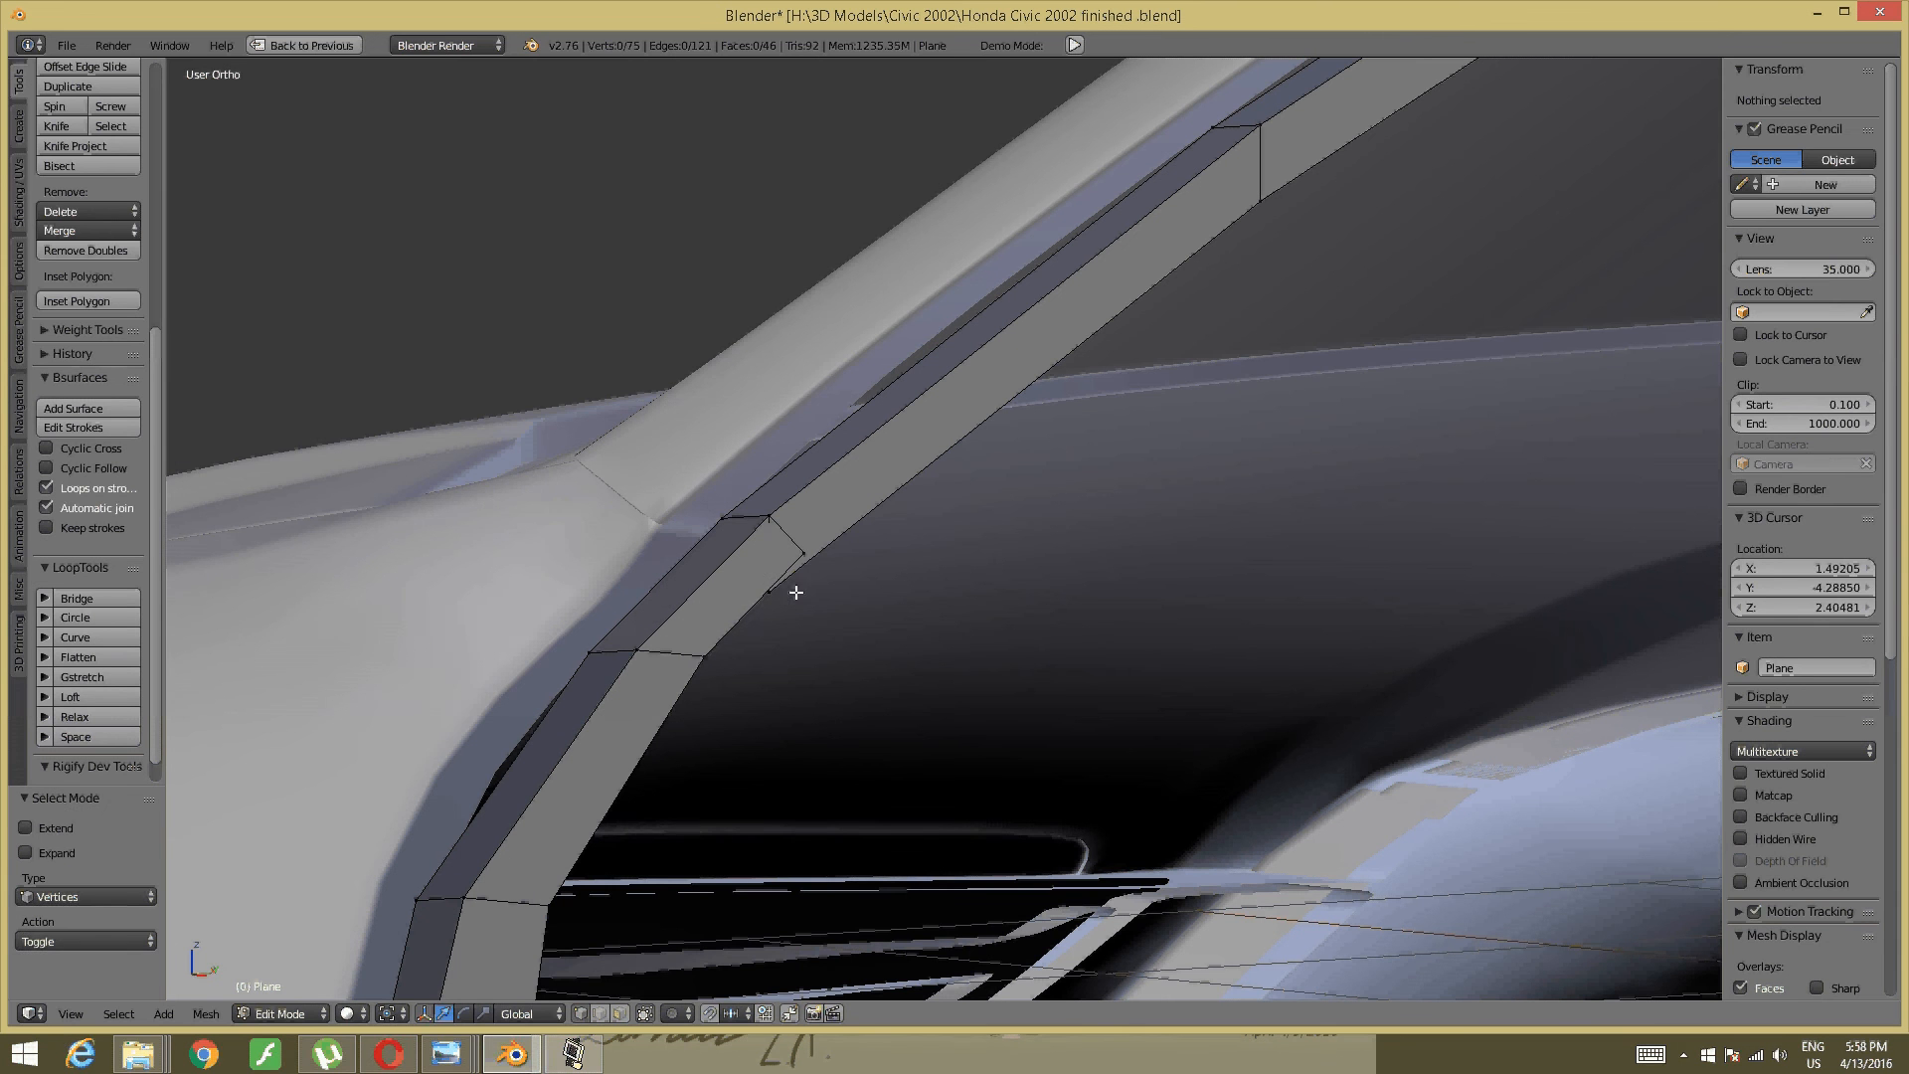
right_click(760, 593)
right_click(797, 545, "shift")
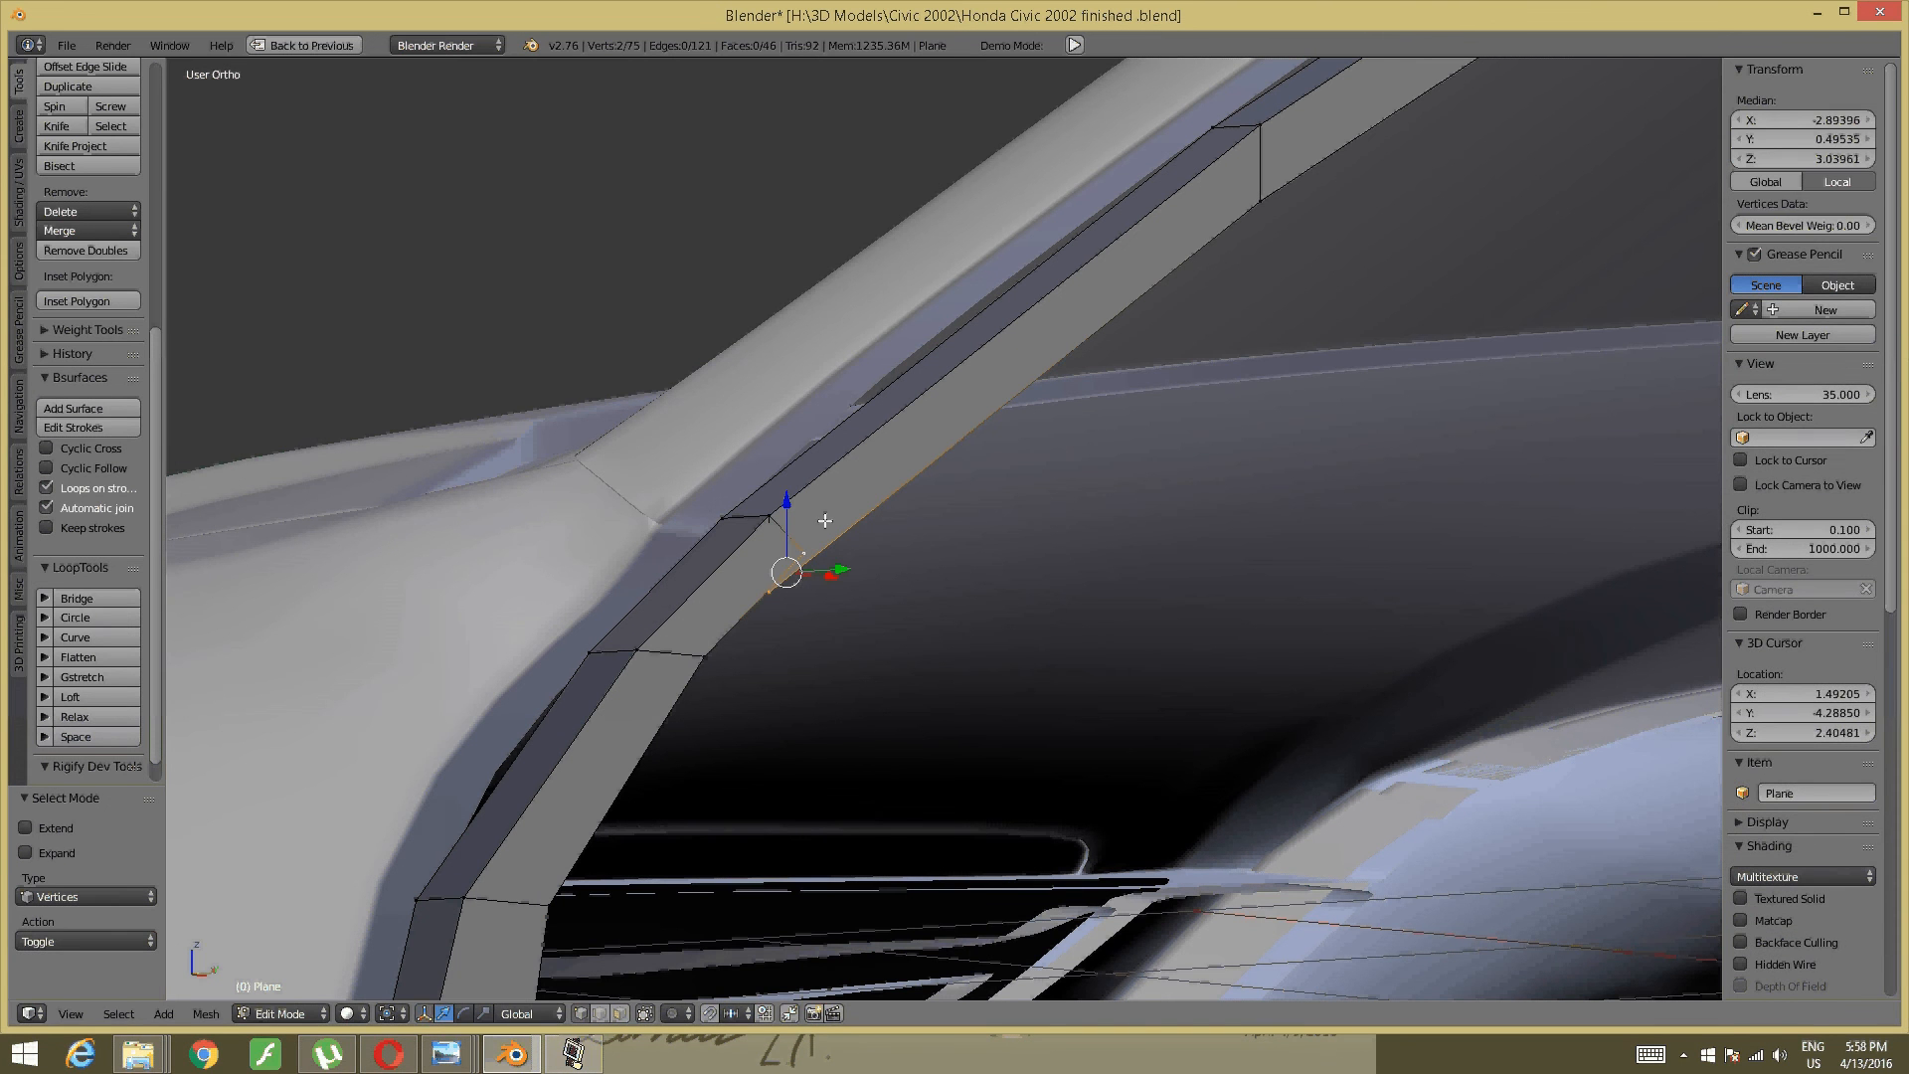
key("ctrl+m")
key("Escape")
key("alt+m")
left_click(816, 531)
key("a")
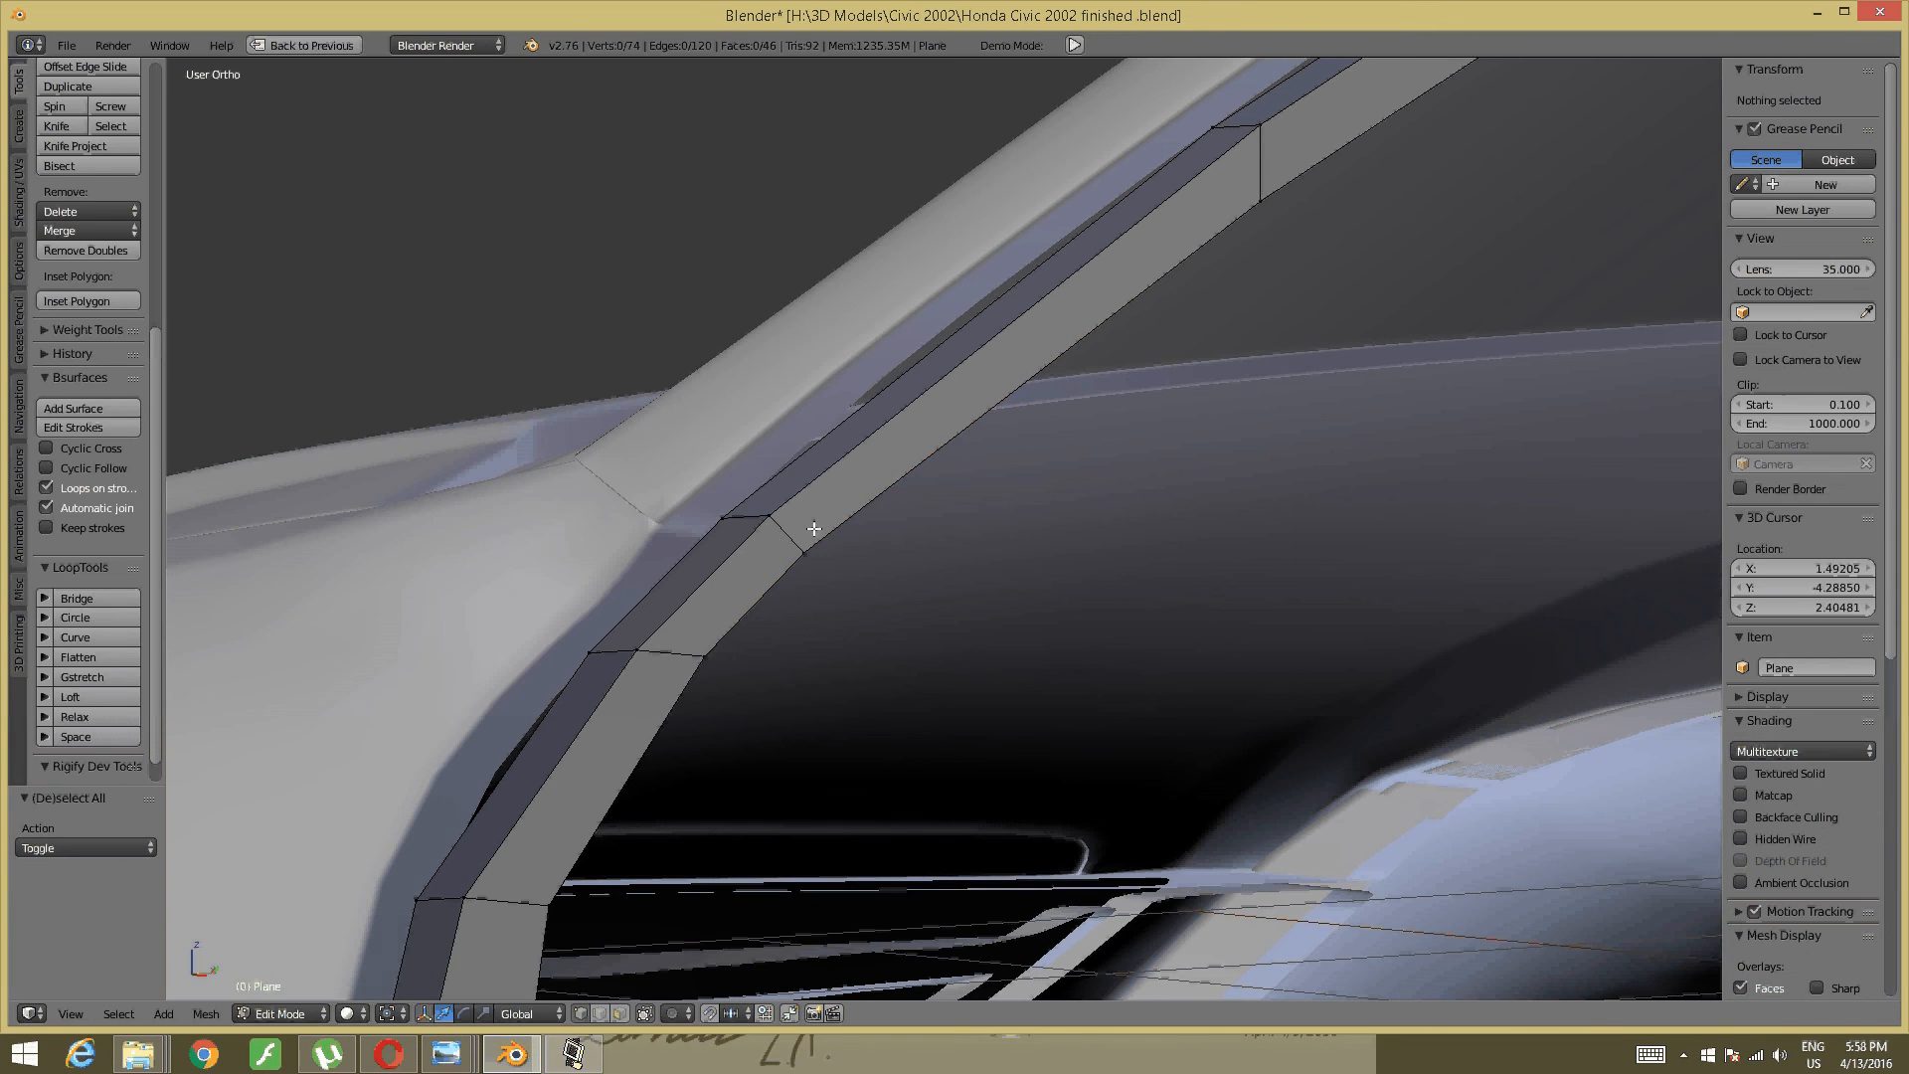
- Add a new edge loop across the pillar strip and slide it upward
scroll(819, 526, "down", 7)
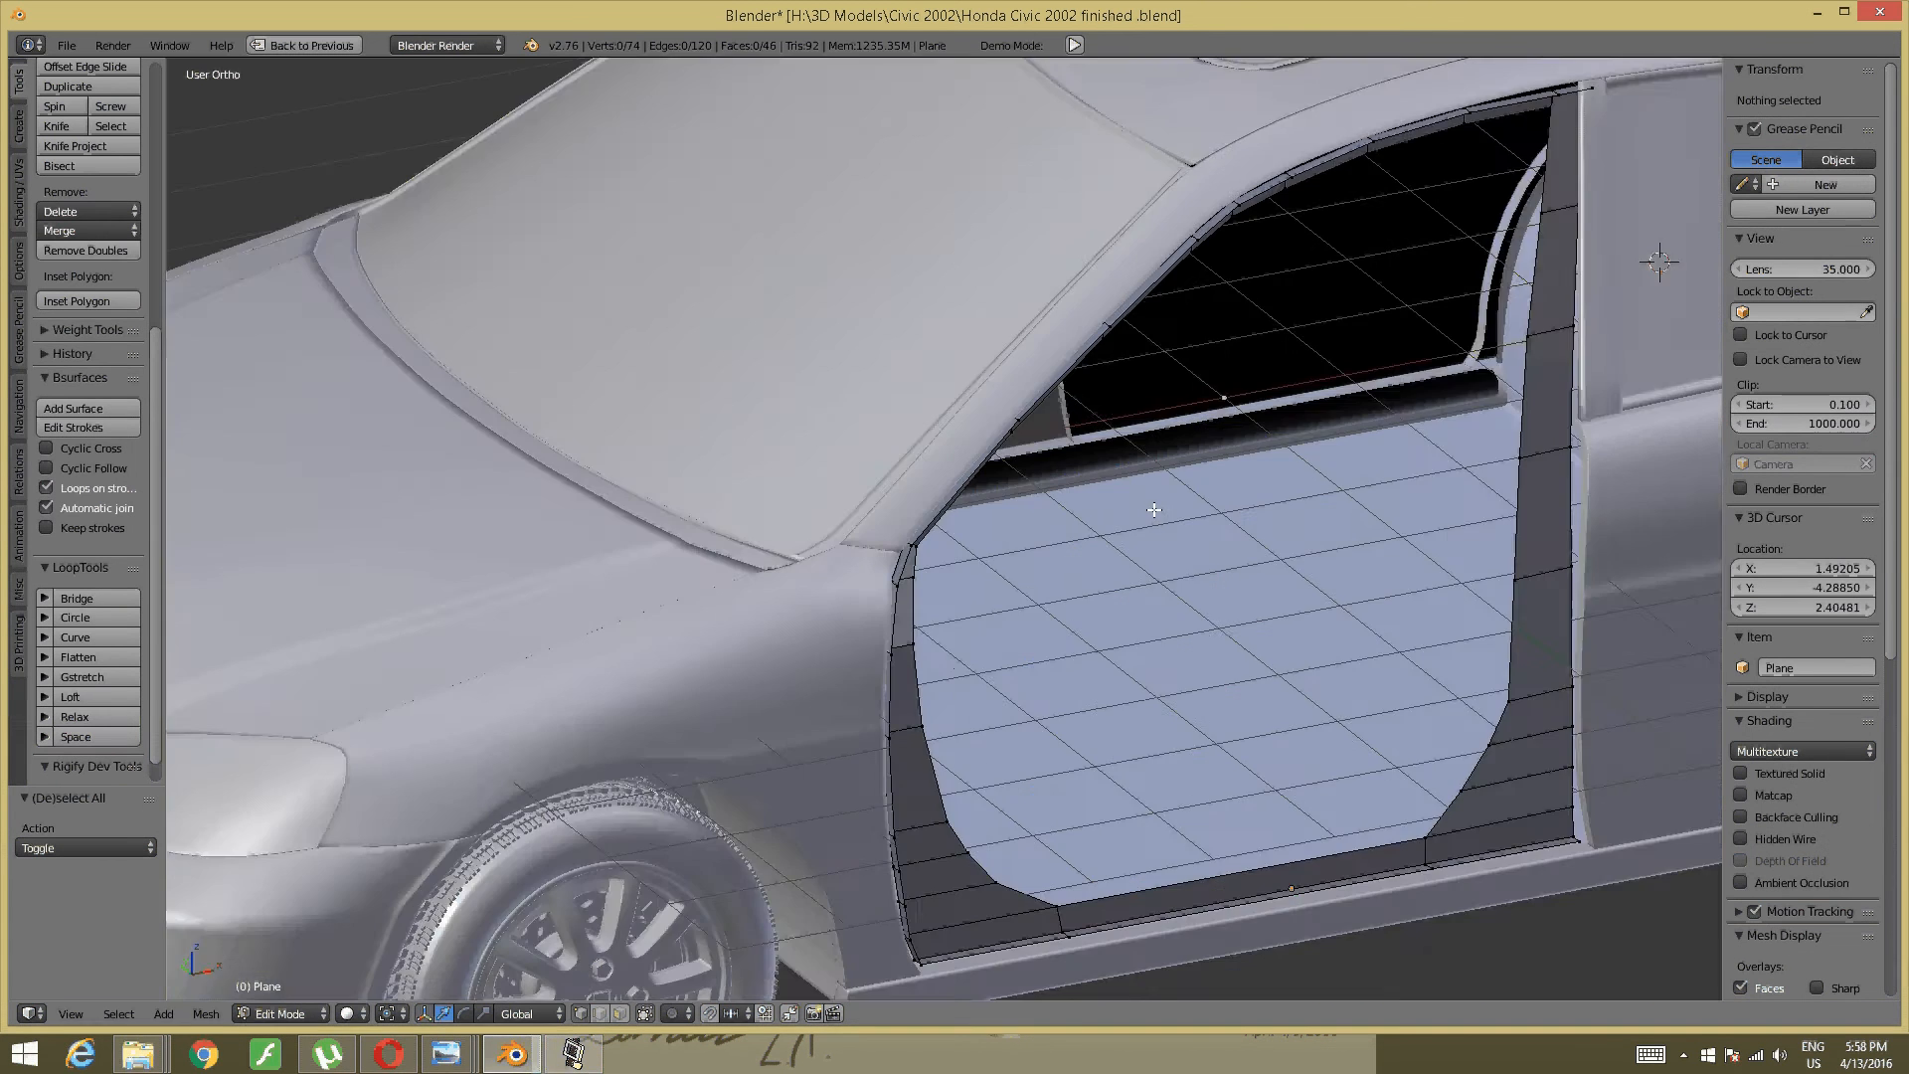
middle_click_drag(1154, 509, 489, 902, "shift")
scroll(1103, 540, "up", 6)
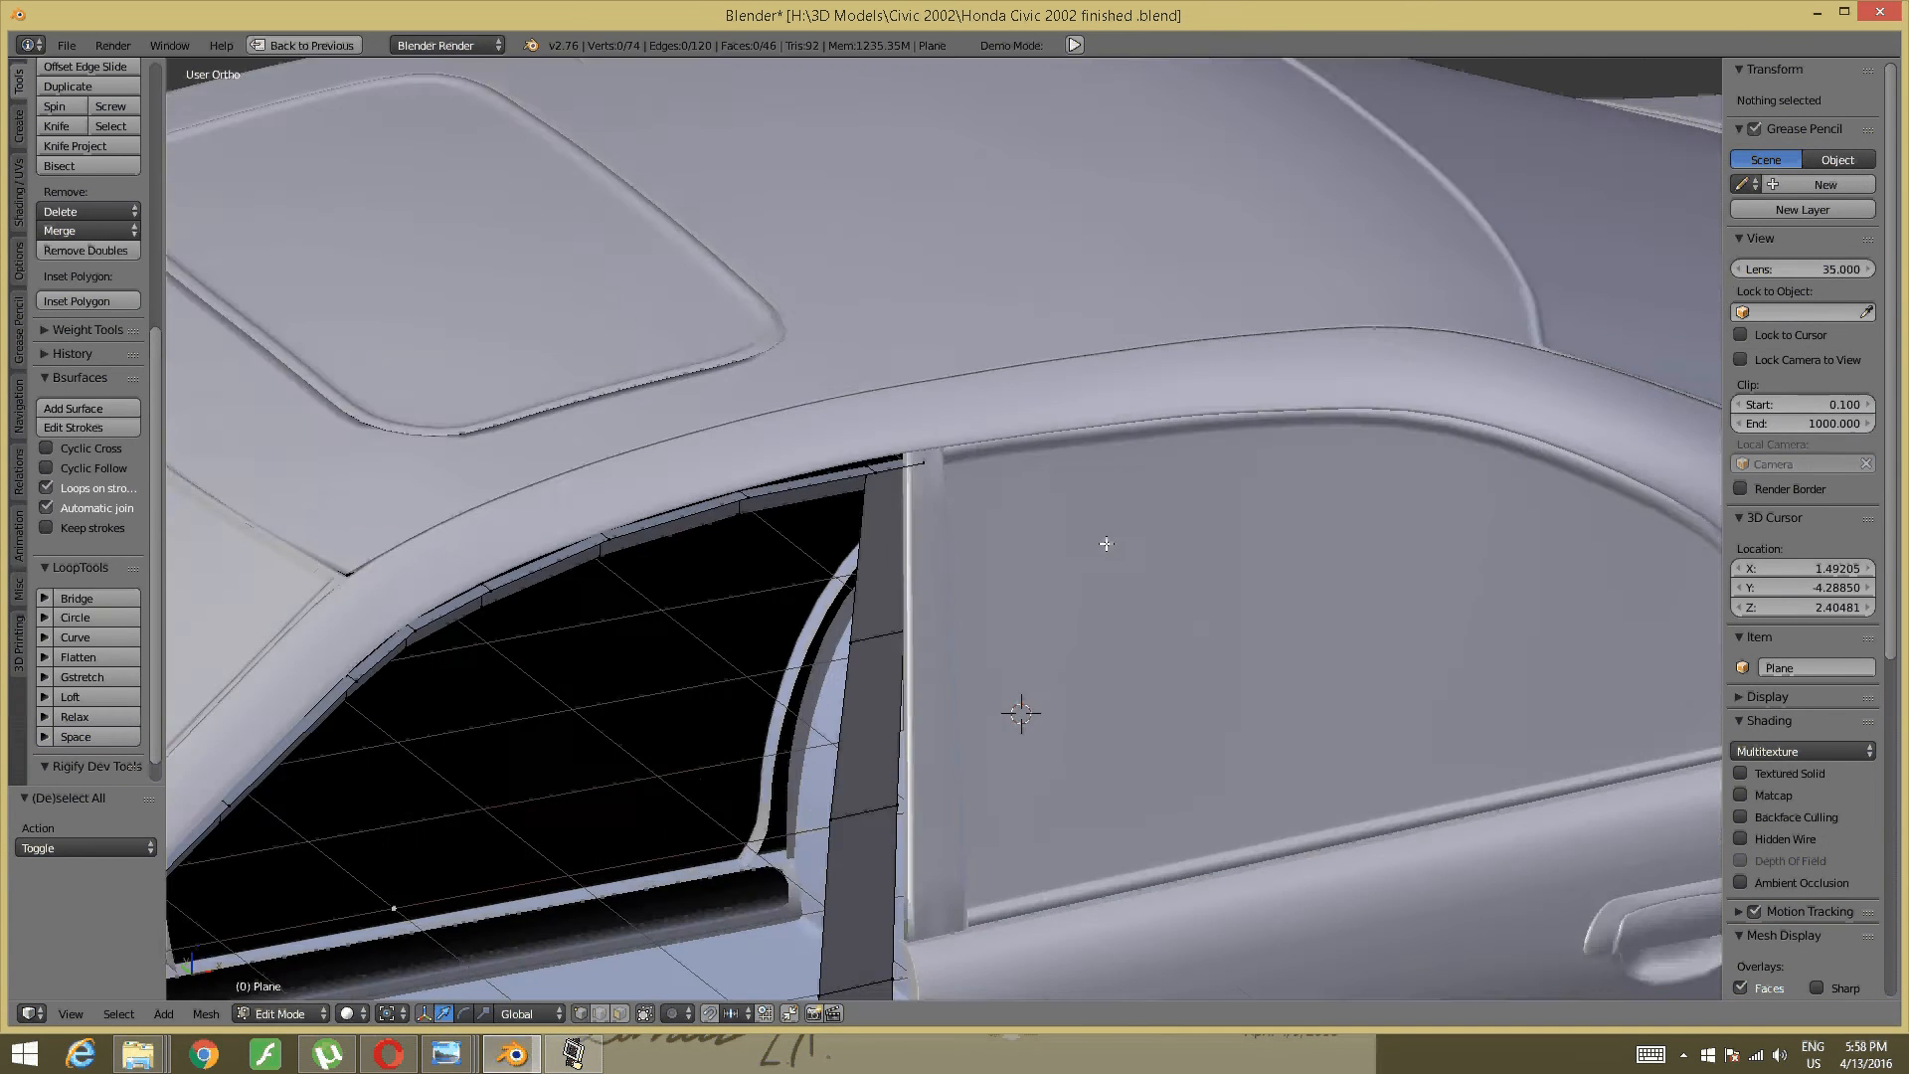
middle_click_drag(882, 580, 852, 635)
scroll(897, 727, "down", 2)
middle_click_drag(974, 807, 958, 587, "shift")
scroll(958, 587, "up", 4)
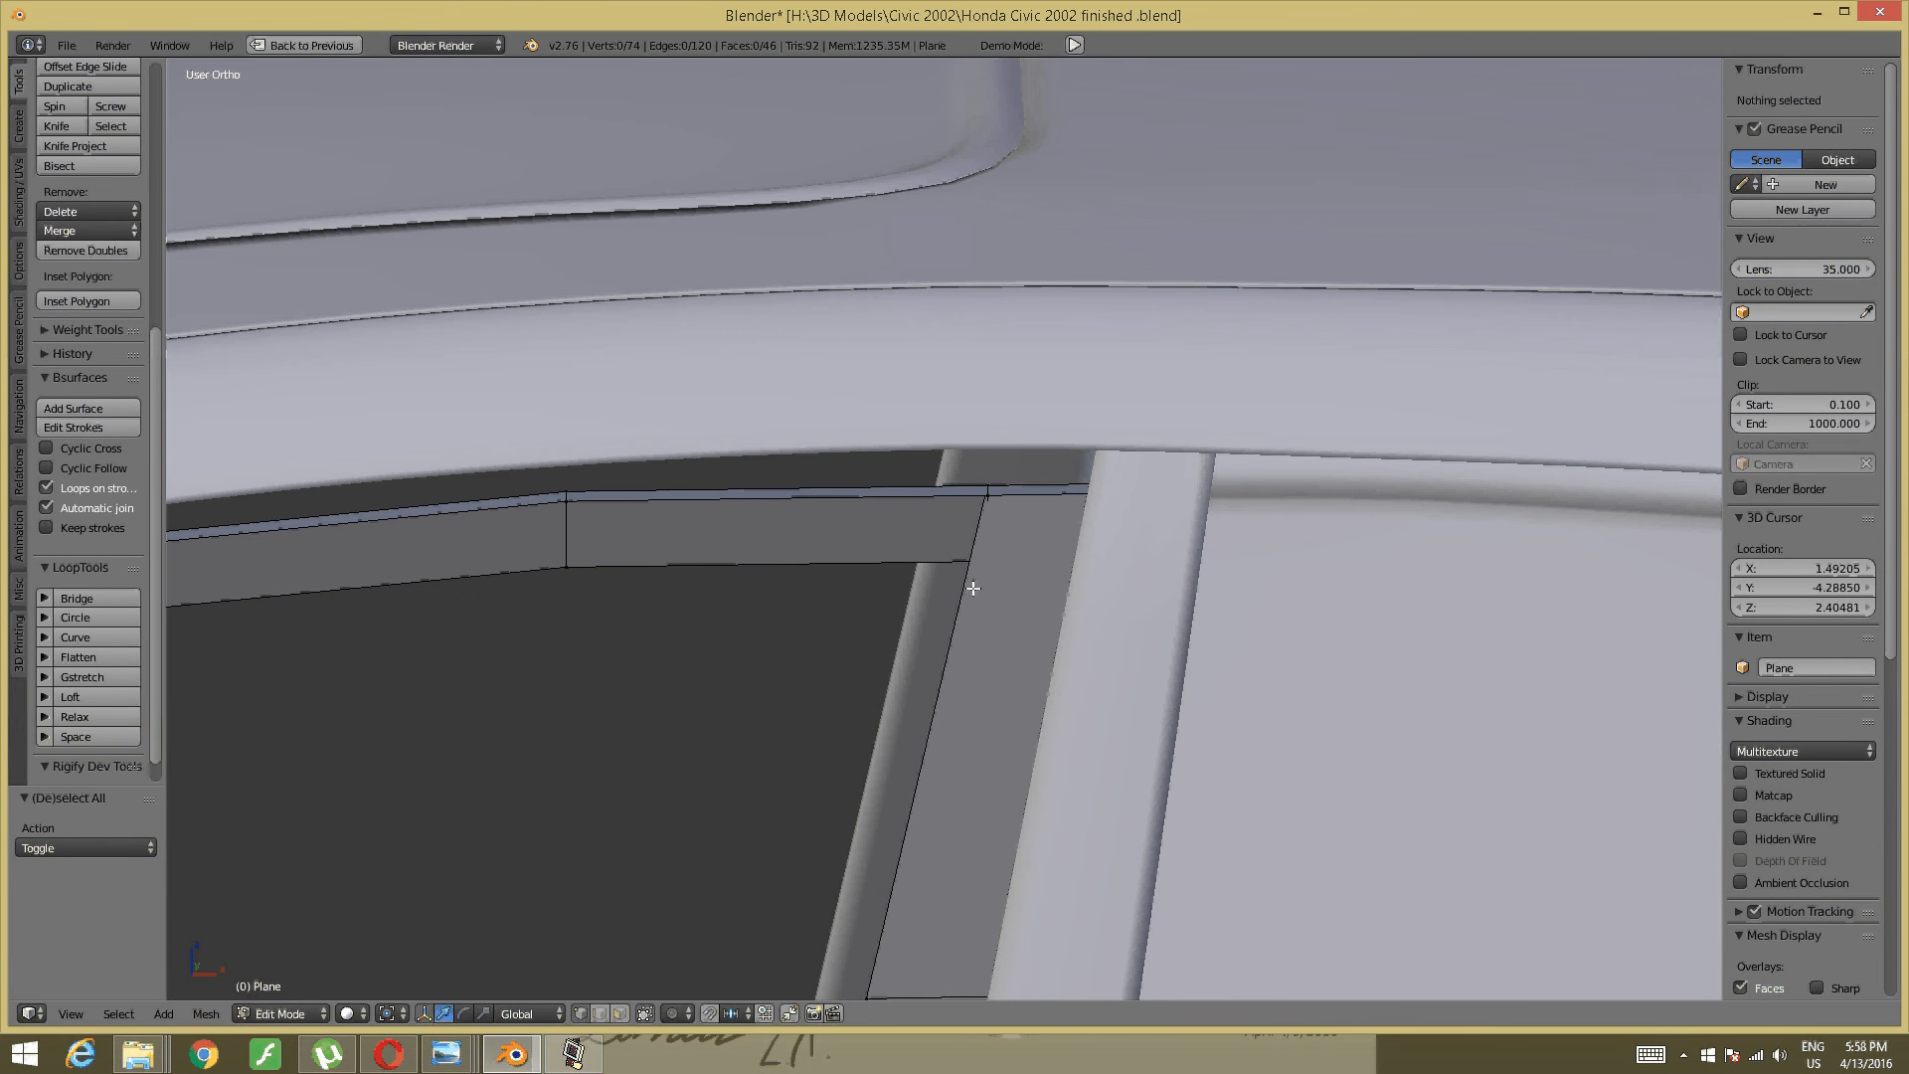
key("ctrl+r")
left_click(969, 584)
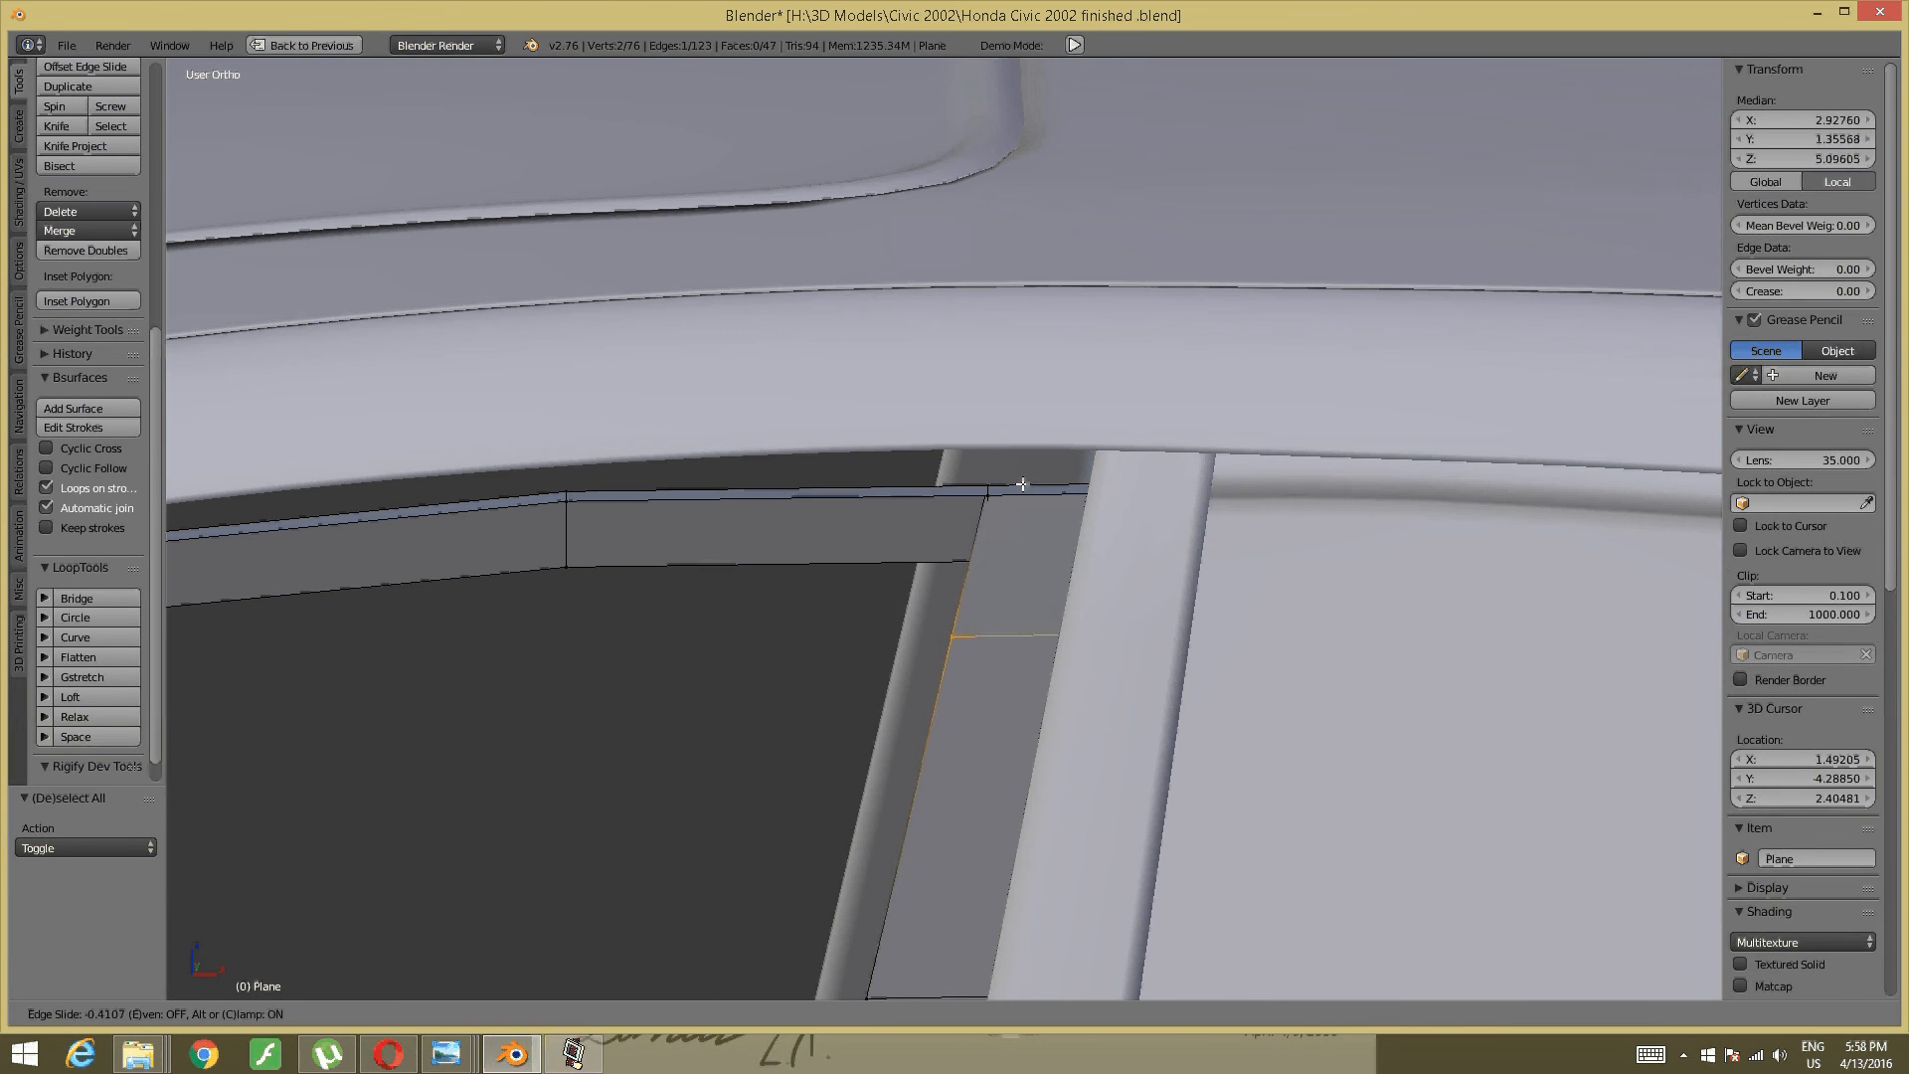
left_click(1062, 424)
key("a")
- Merge the two vertices at the window-pillar corner into one, At Last
mouse_move(792, 657)
middle_mouse_down()
mouse_move(684, 703)
mouse_move(802, 682)
mouse_move(803, 664)
middle_mouse_up()
middle_click_drag(182, 915, 1330, 673, "shift")
scroll(1337, 664, "up", 2)
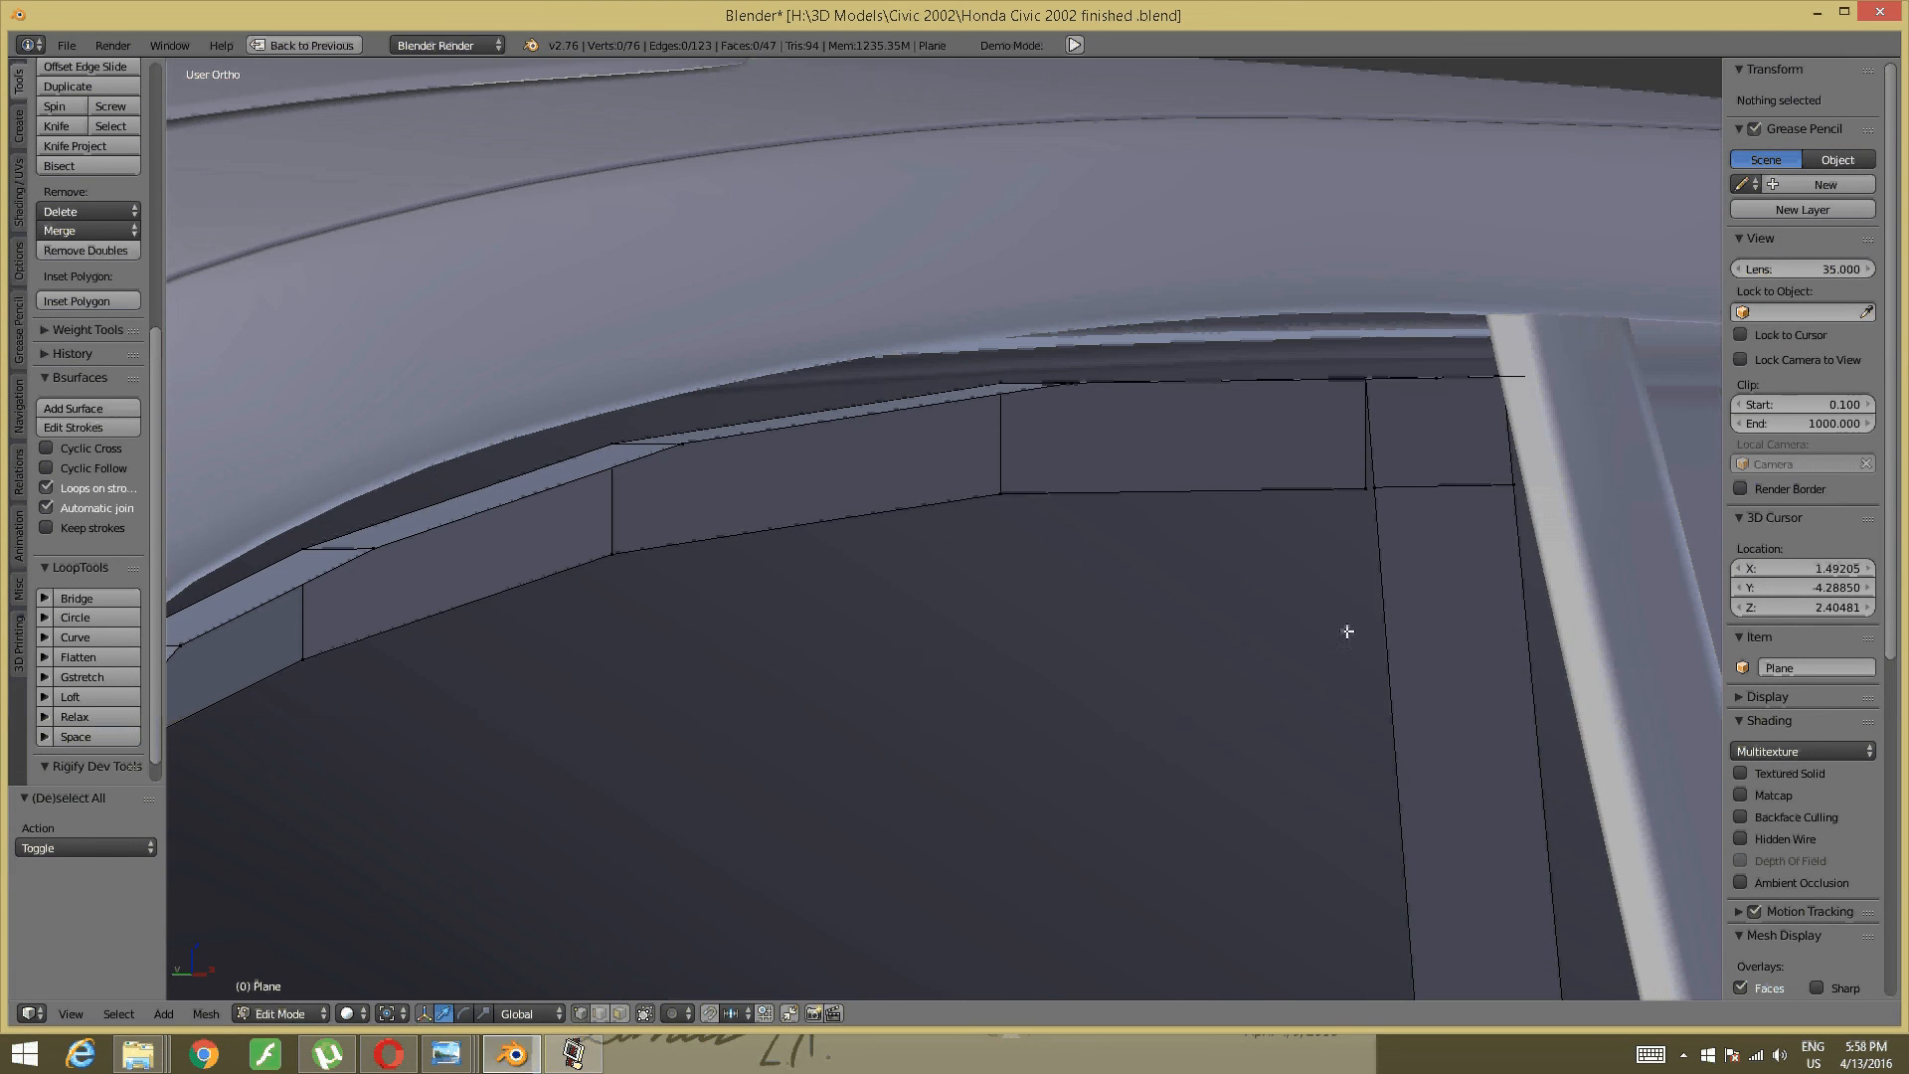
right_click(1366, 490)
right_click(1366, 489, "shift")
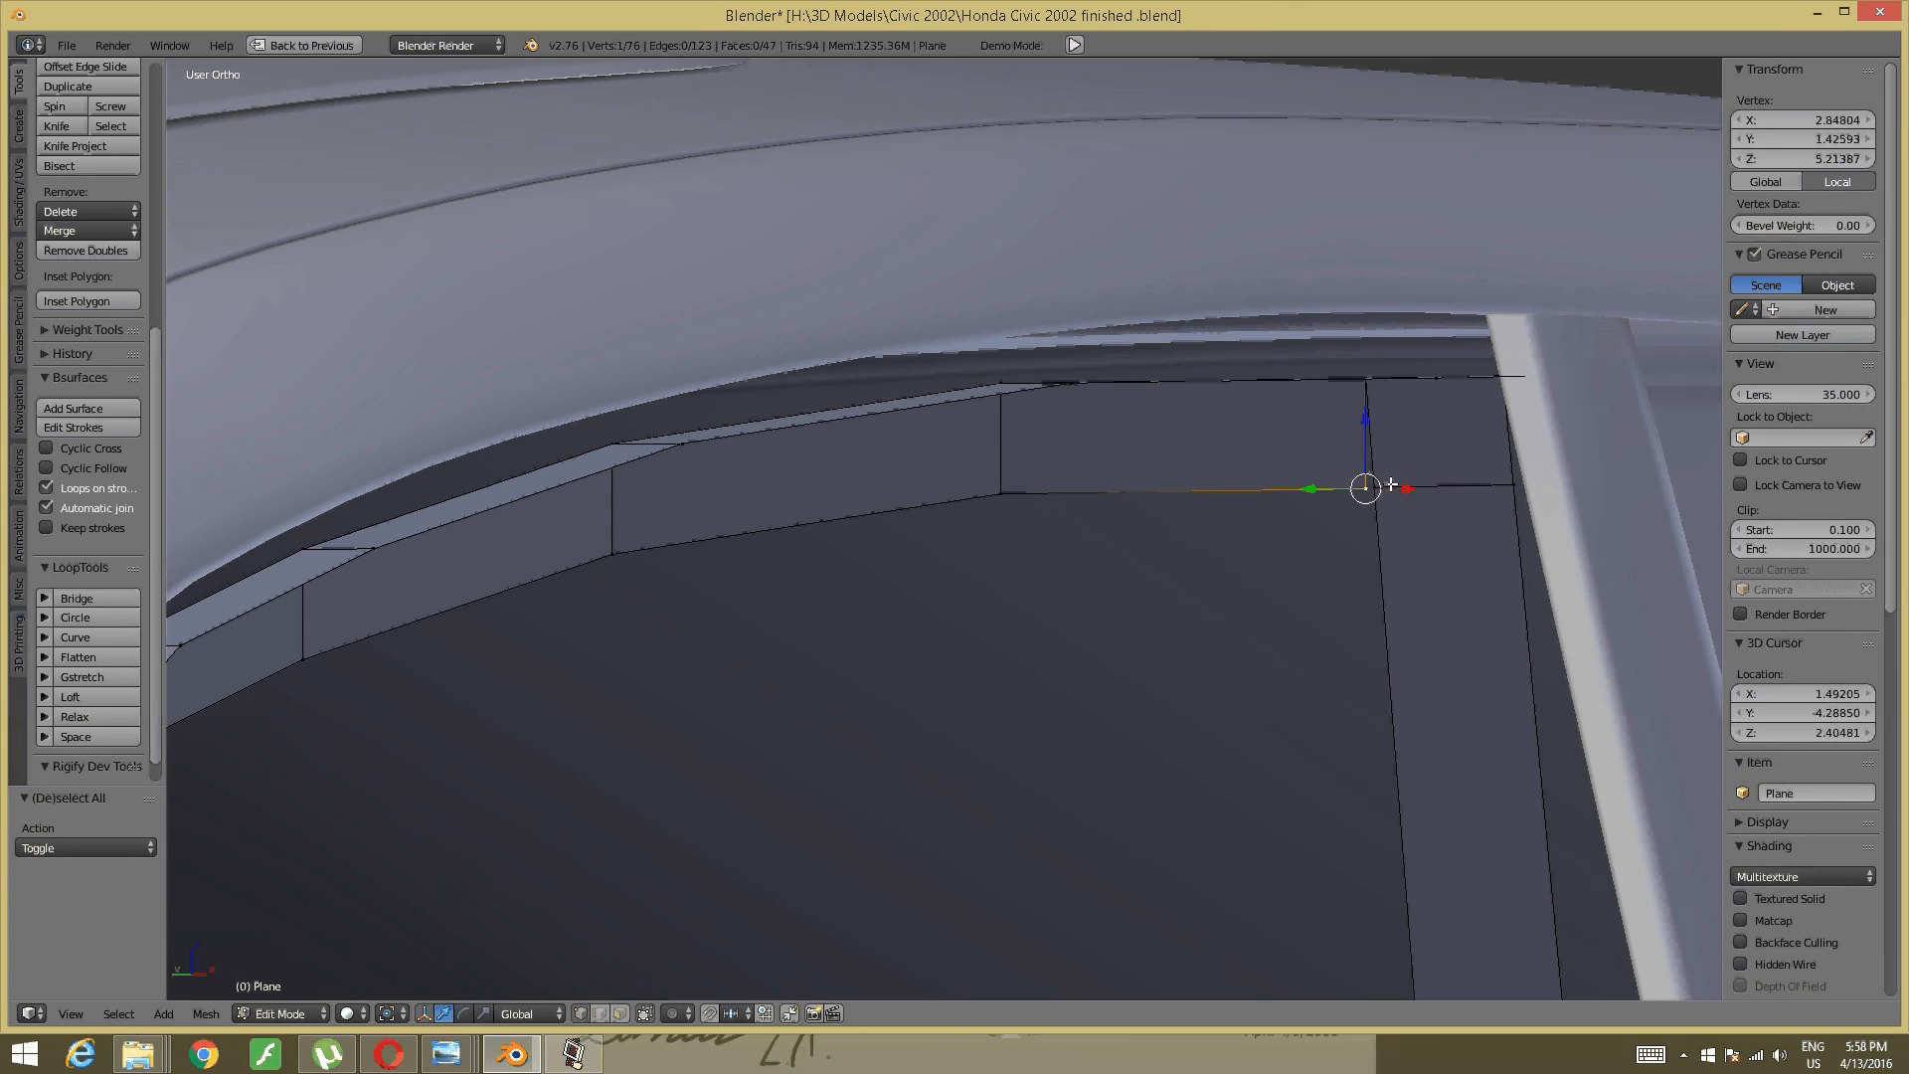
key("ctrl+m")
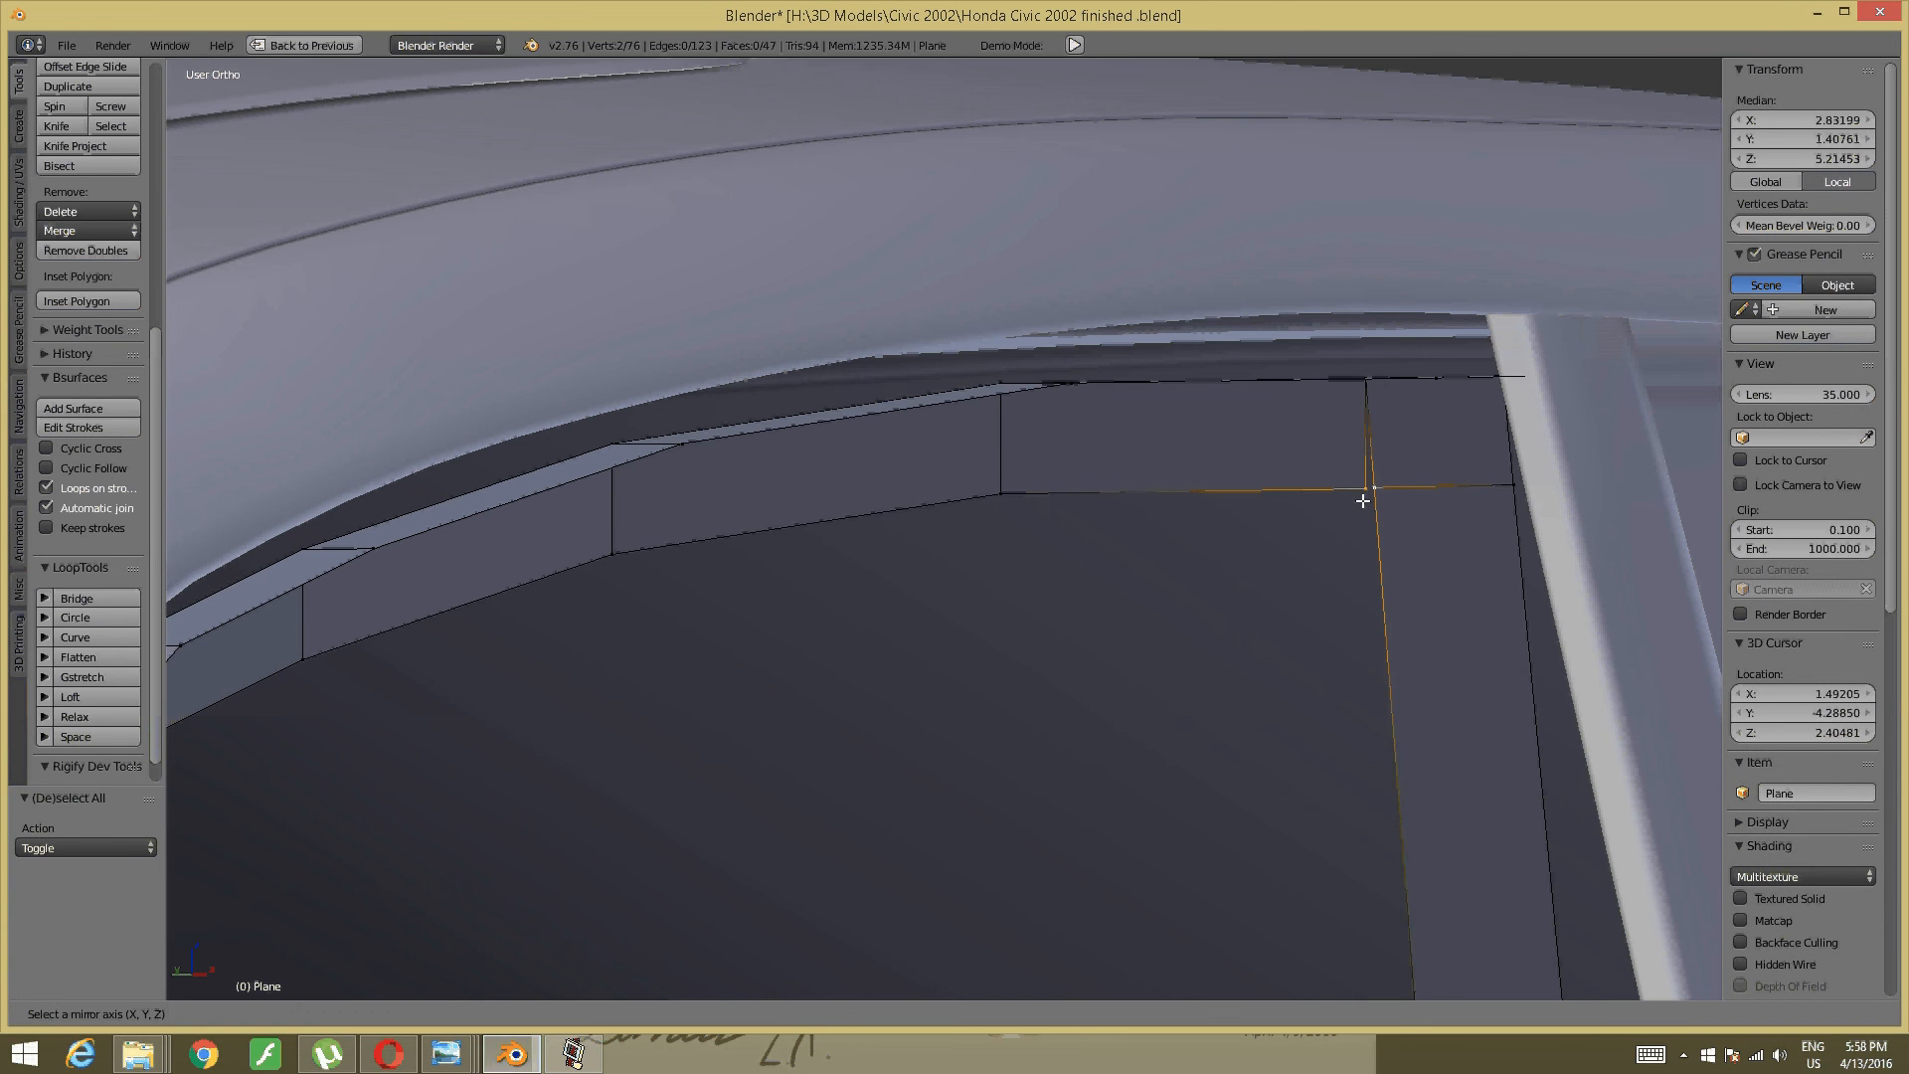
key("Escape")
key("alt+m")
left_click(1350, 502)
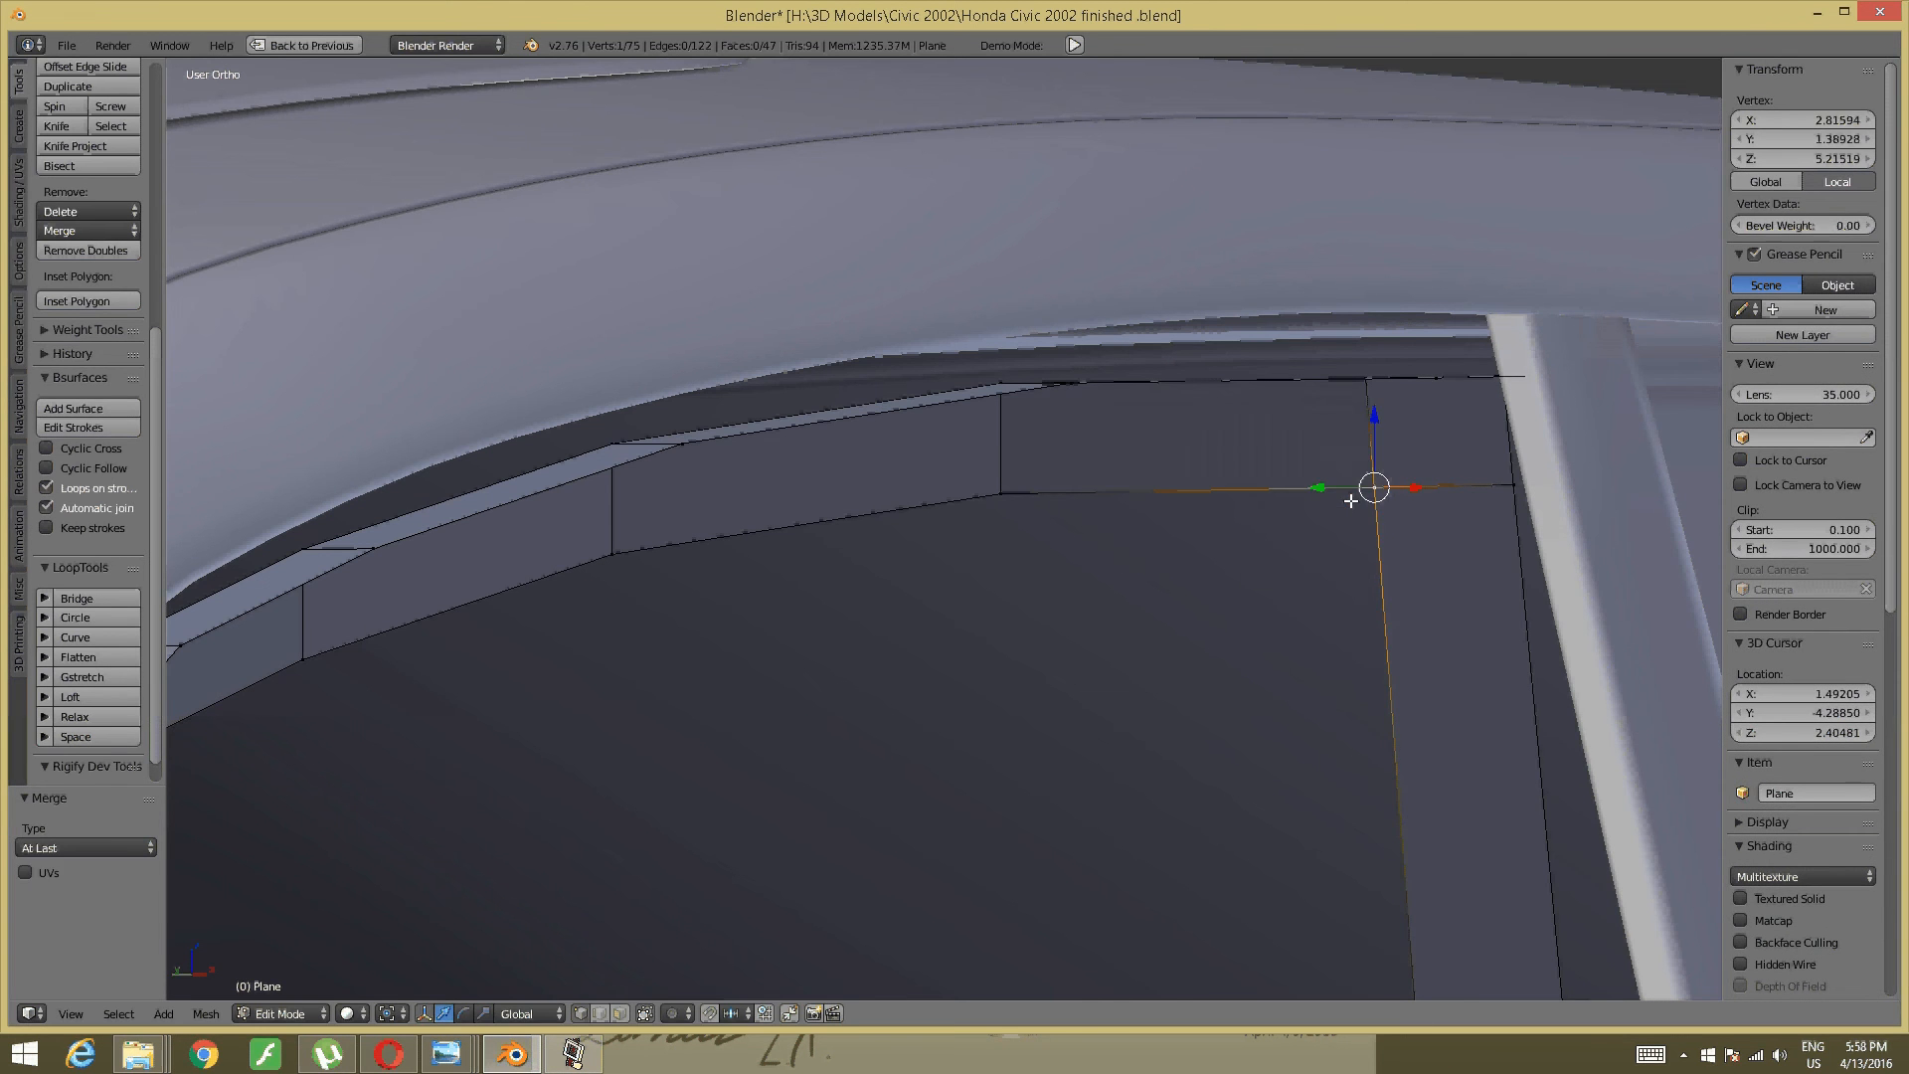
key("a")
- Orbit around the car to inspect the door opening, window frame and front wheel
scroll(1342, 505, "down", 2)
middle_click_drag(1143, 557, 1023, 622)
middle_click_drag(903, 744, 1236, 544, "shift")
scroll(1322, 537, "down", 3)
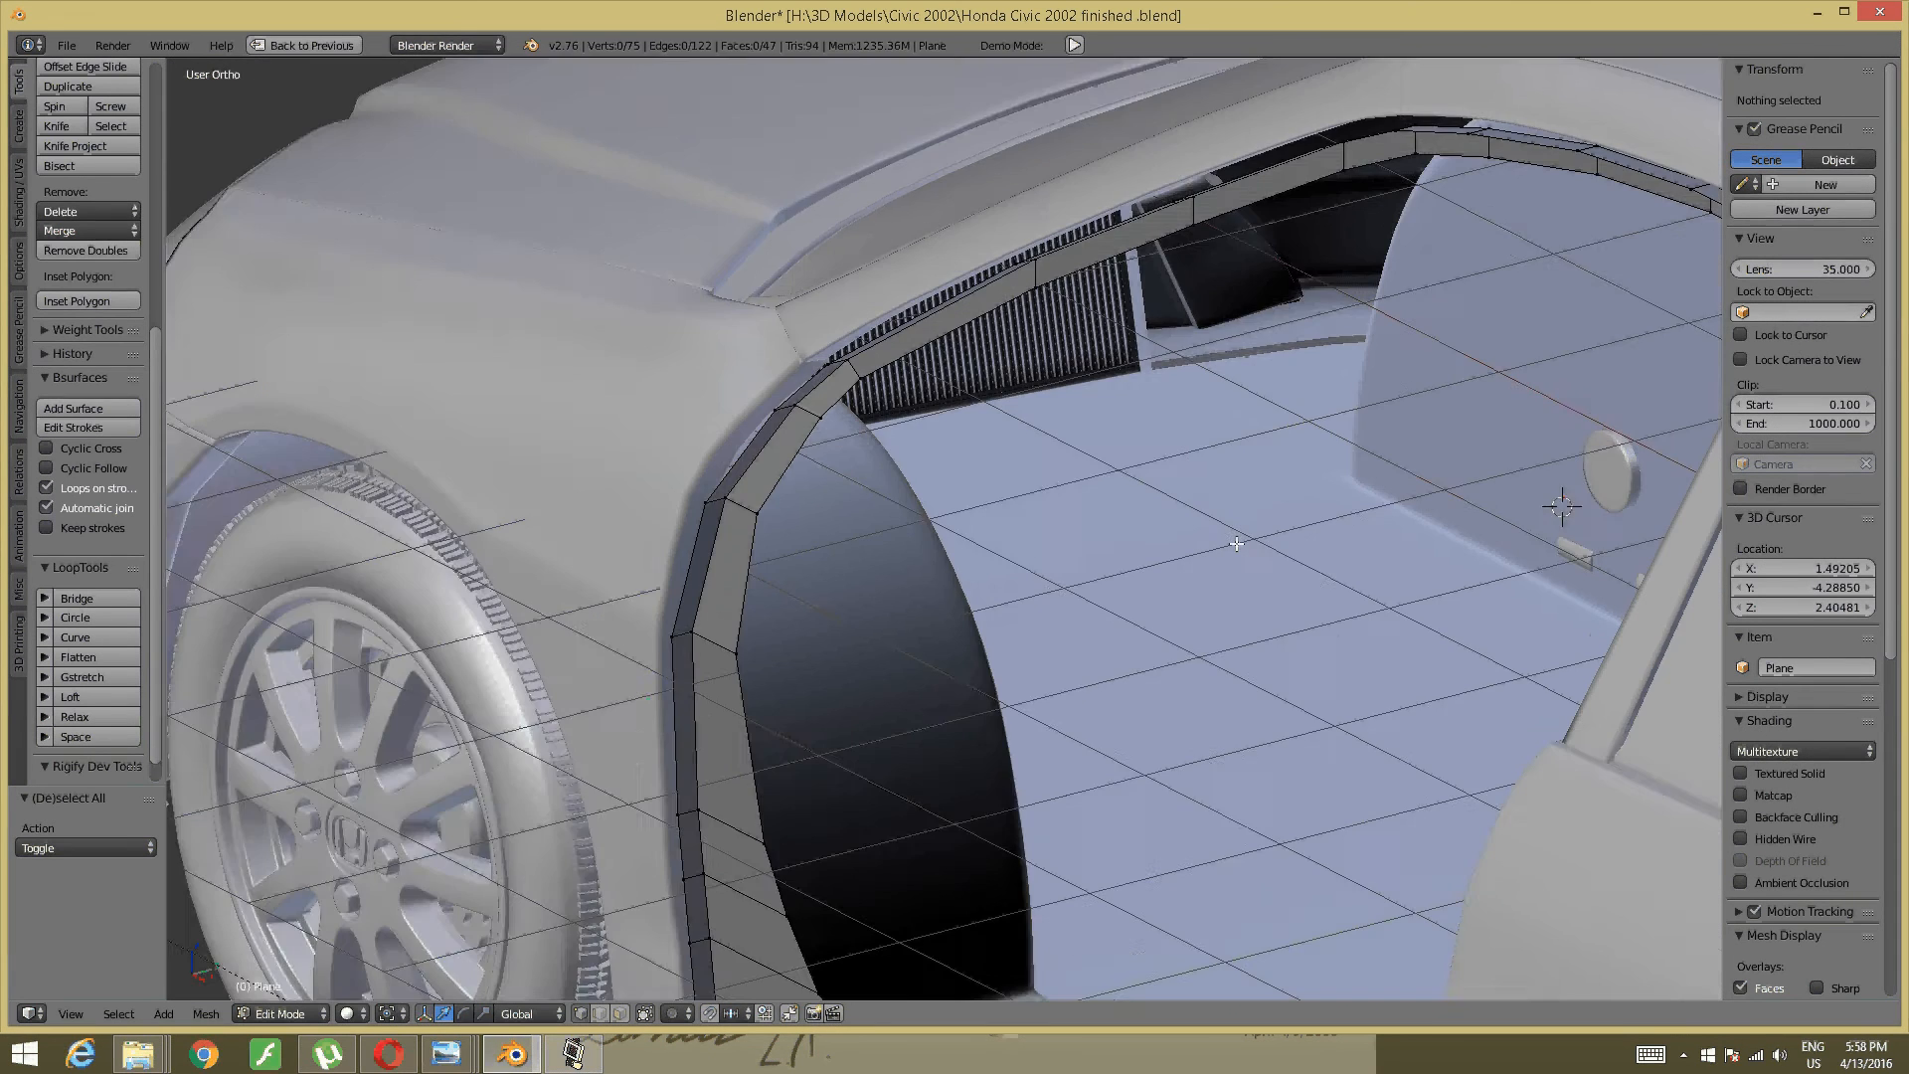
scroll(1236, 543, "down", 2)
mouse_move(994, 595)
middle_mouse_down()
mouse_move(805, 576)
mouse_move(999, 565)
middle_mouse_up()
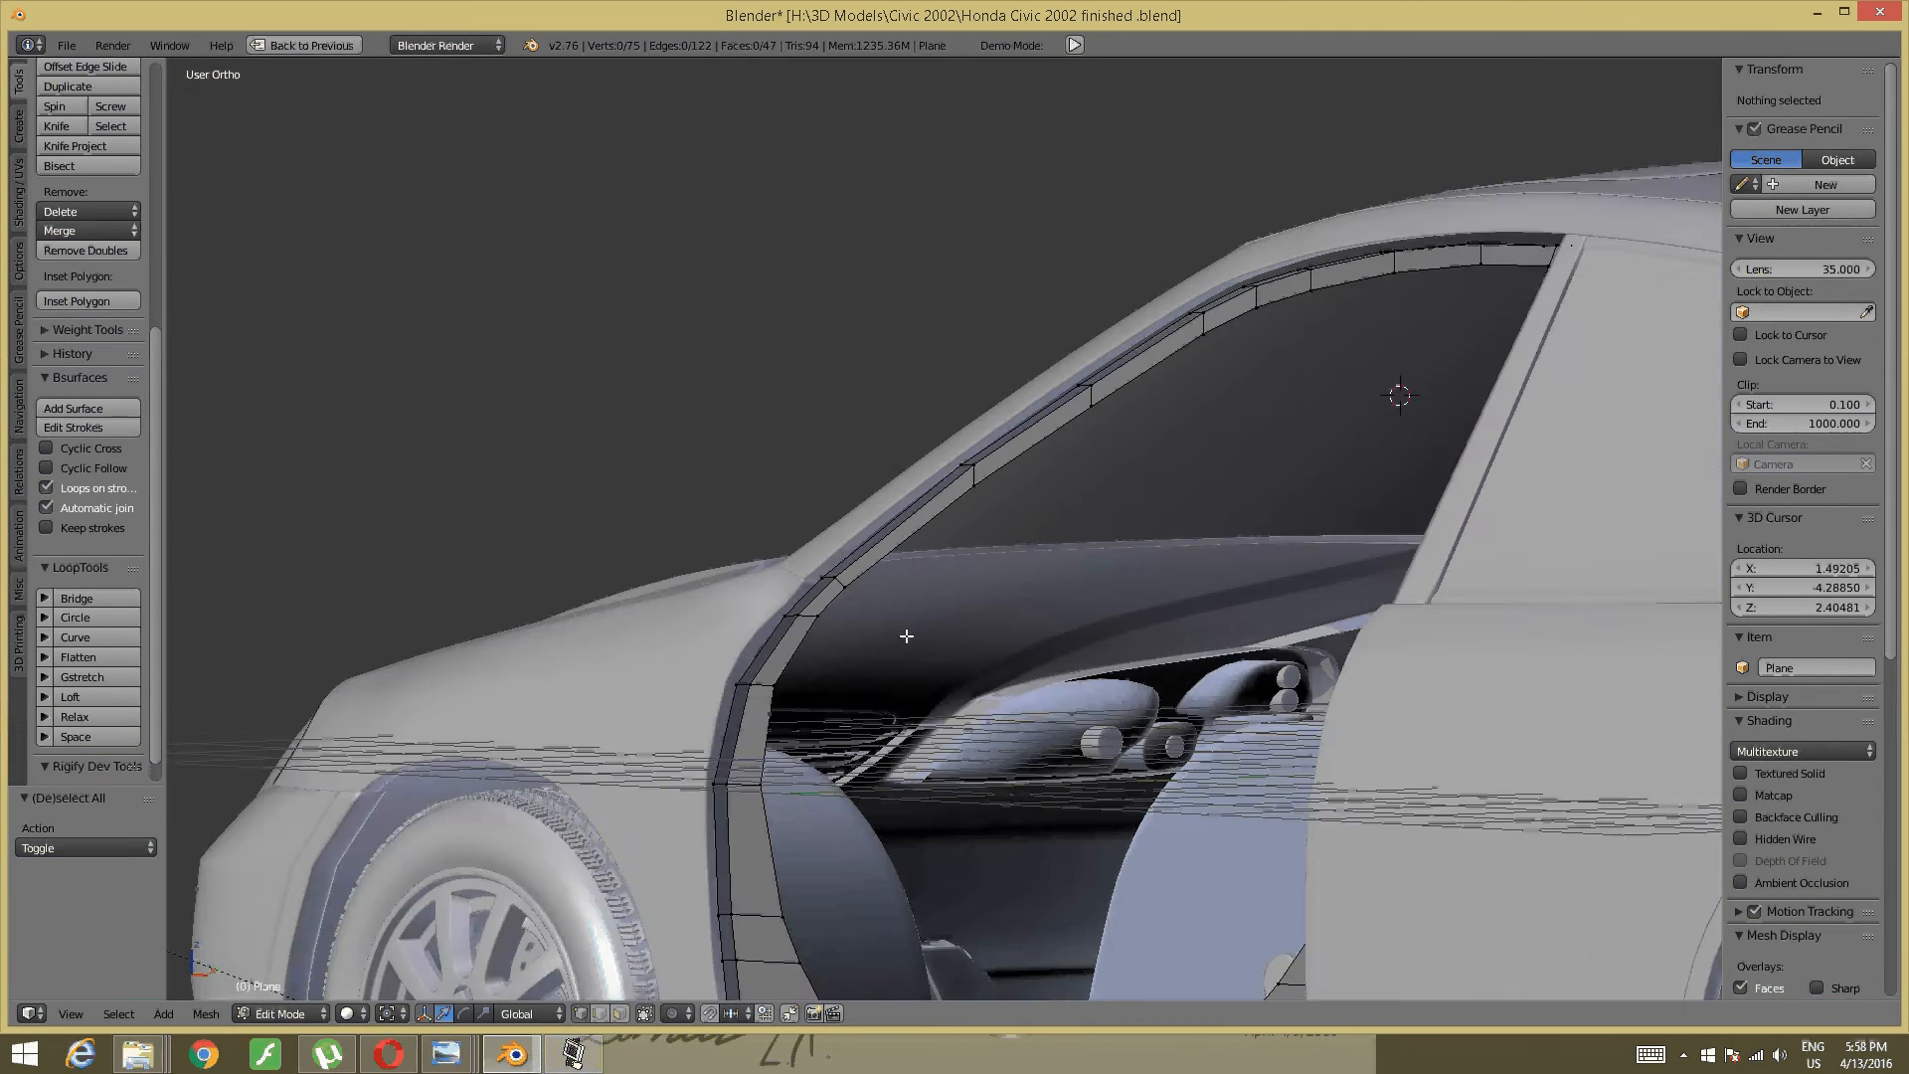
scroll(818, 709, "up", 2)
scroll(817, 709, "down", 2)
middle_click_drag(818, 709, 1023, 435, "shift")
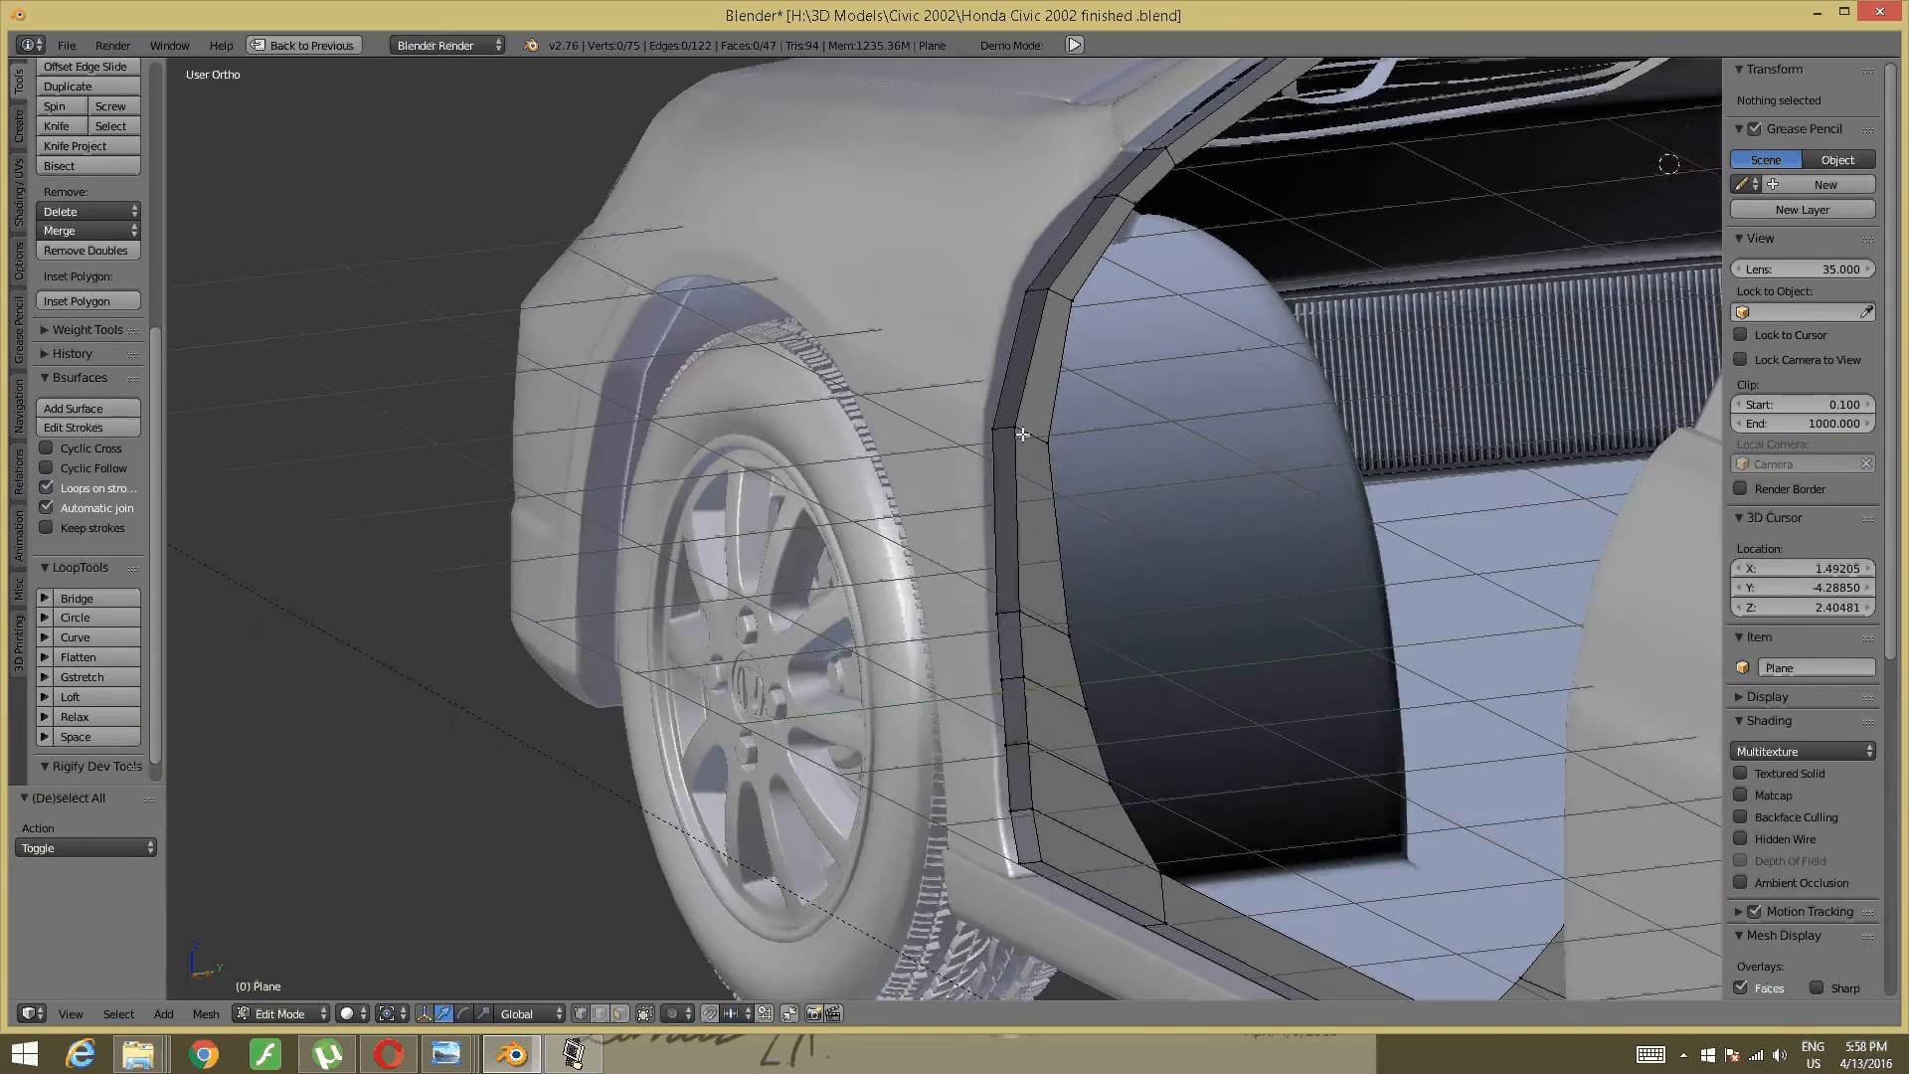
scroll(1023, 435, "down", 1)
middle_click_drag(1139, 510, 1302, 591)
middle_click_drag(1303, 592, 1251, 512, "shift")
middle_click_drag(1251, 512, 1137, 692, "shift")
scroll(1146, 654, "down", 2)
middle_click_drag(984, 660, 874, 647)
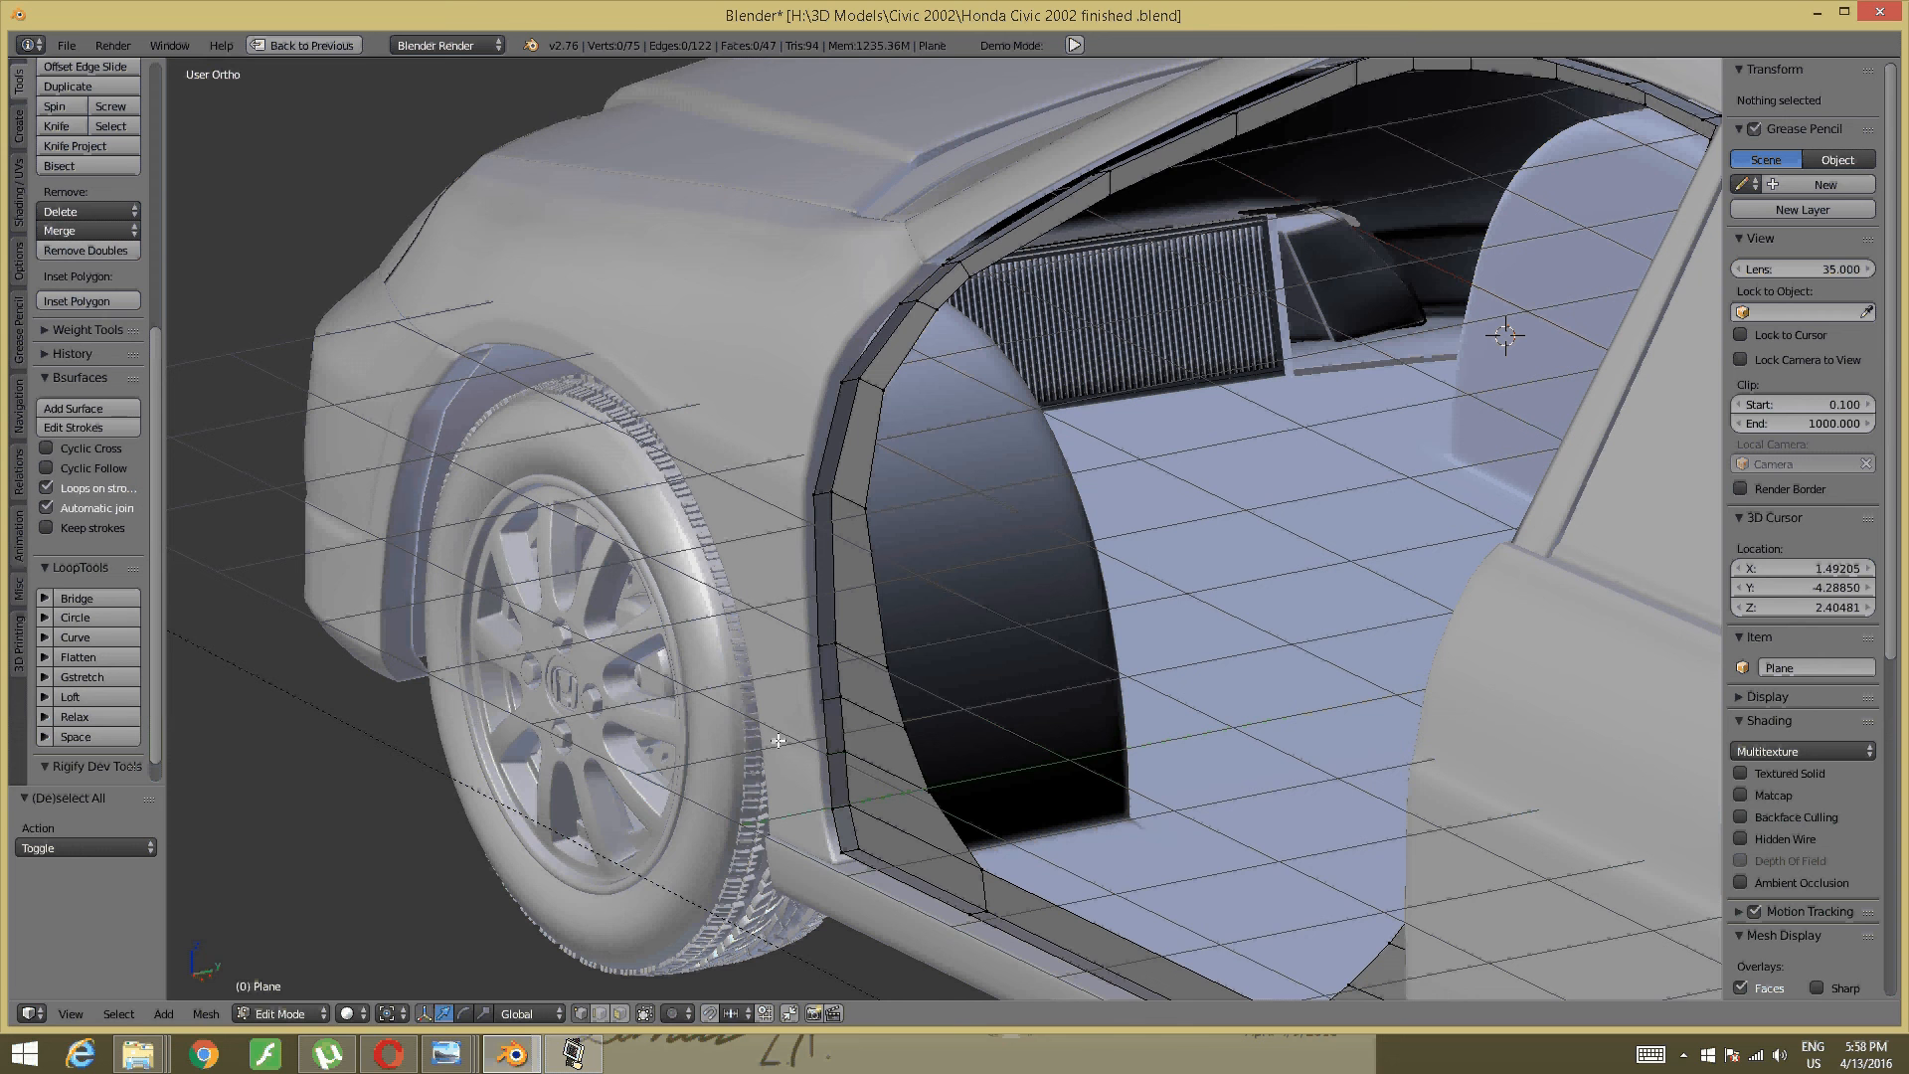
- Zoom and pan the Civic interior reference photo onto the door sill, seat and floor mat
mouse_move(446, 1052)
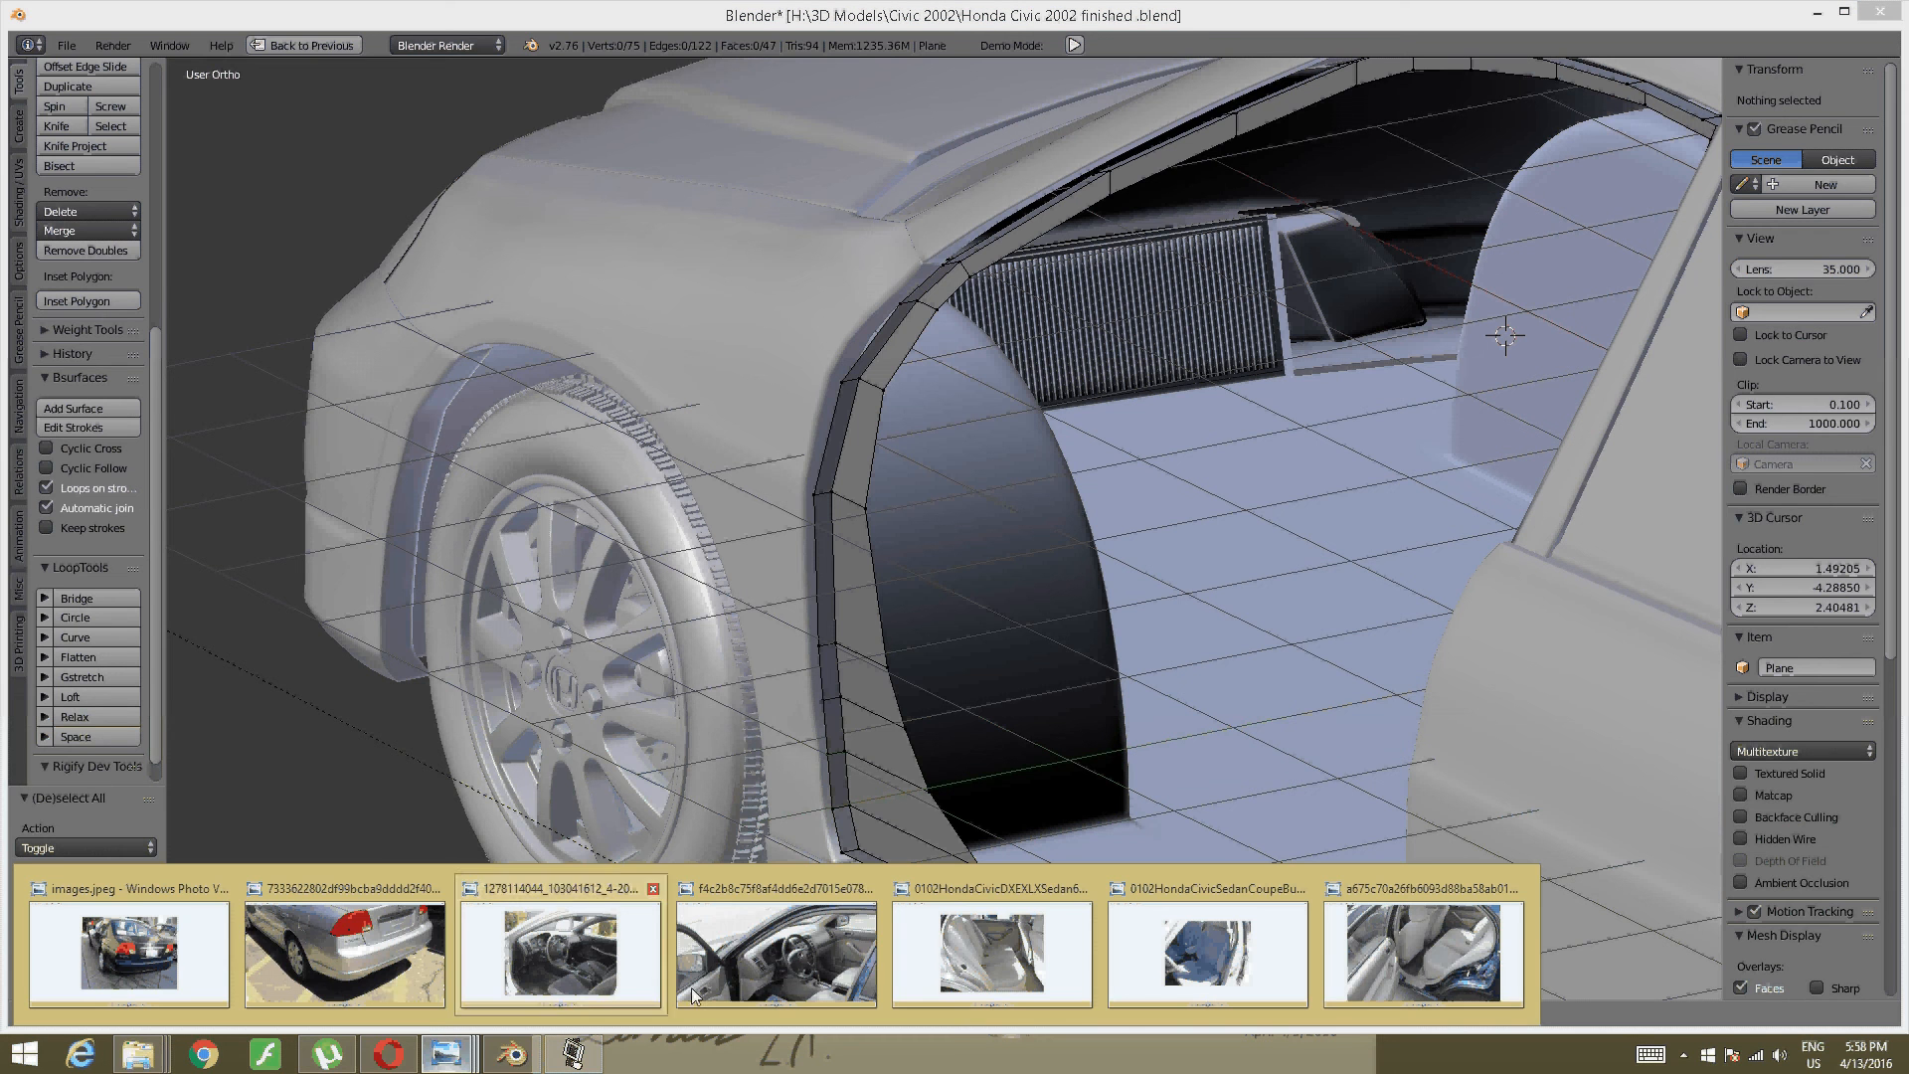
left_click(776, 962)
left_click_drag(773, 954, 1011, 186)
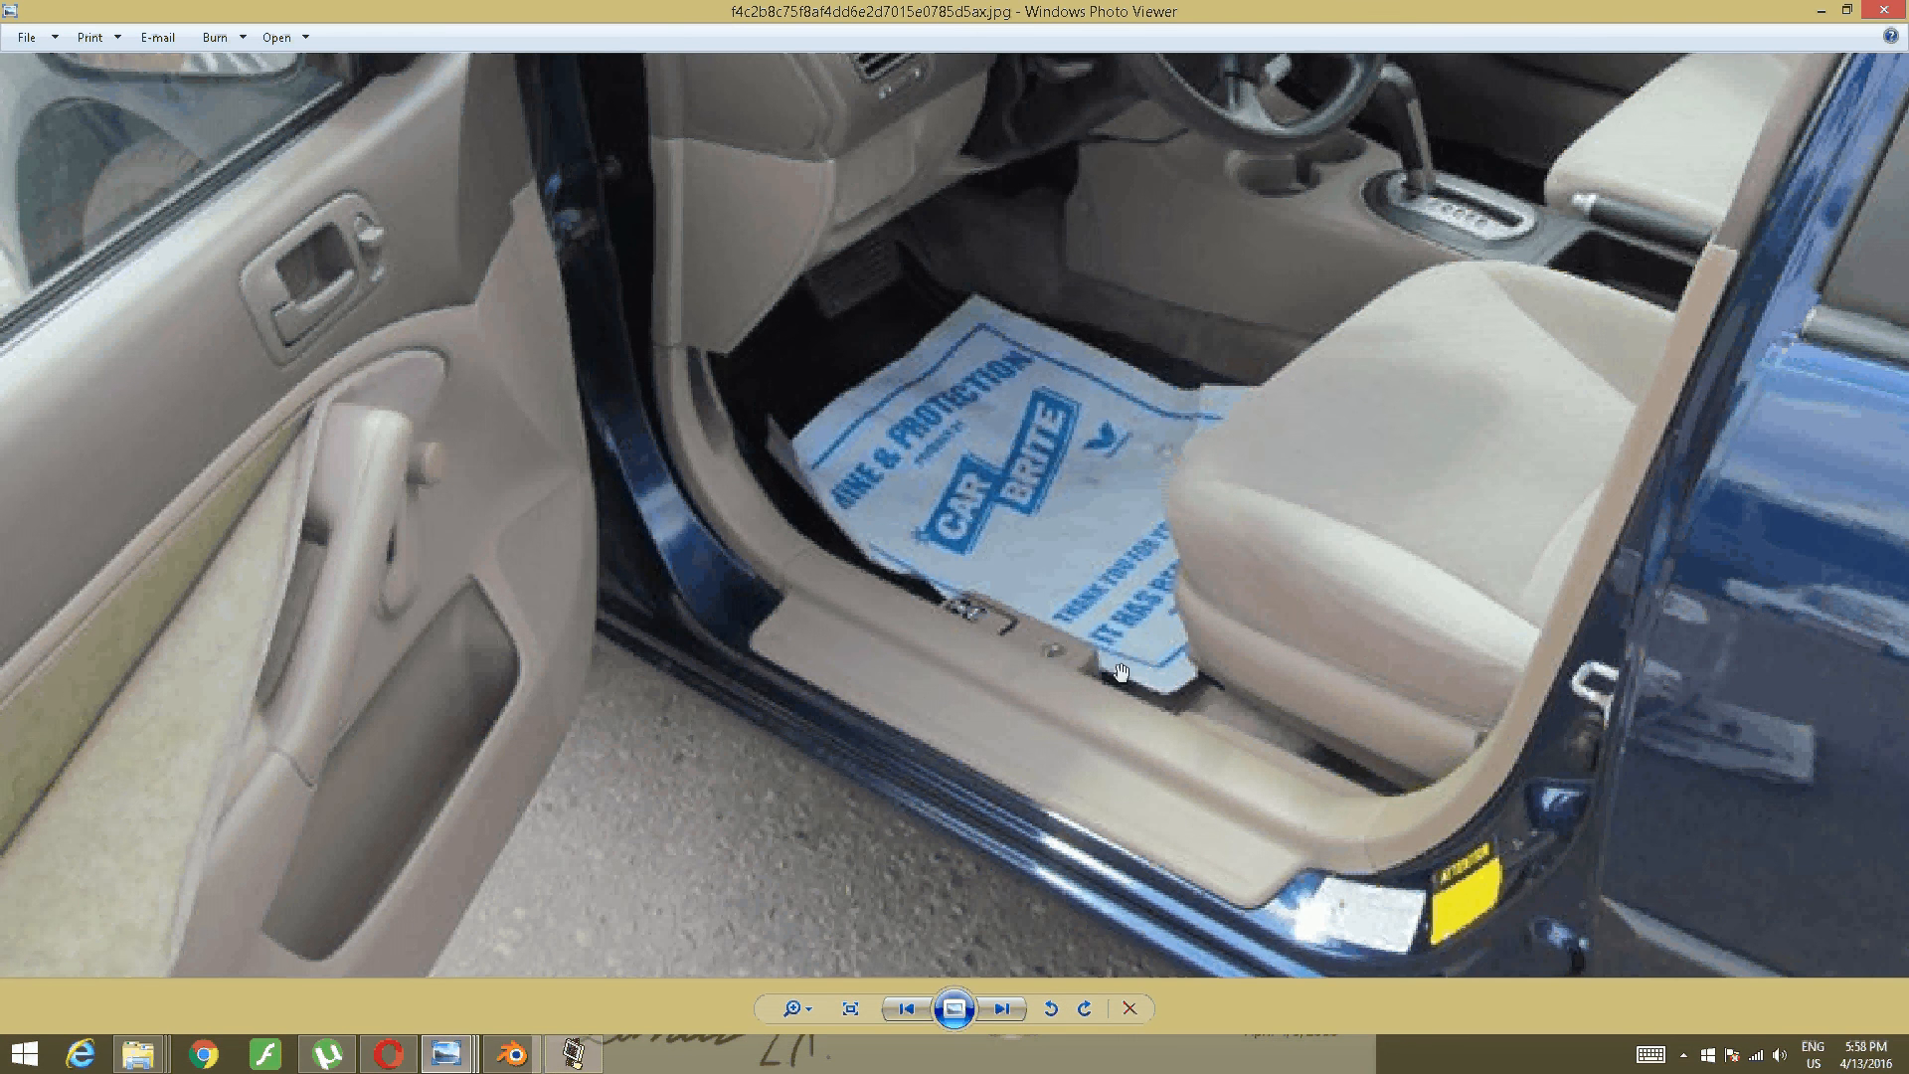
scroll(1081, 570, "down", 3)
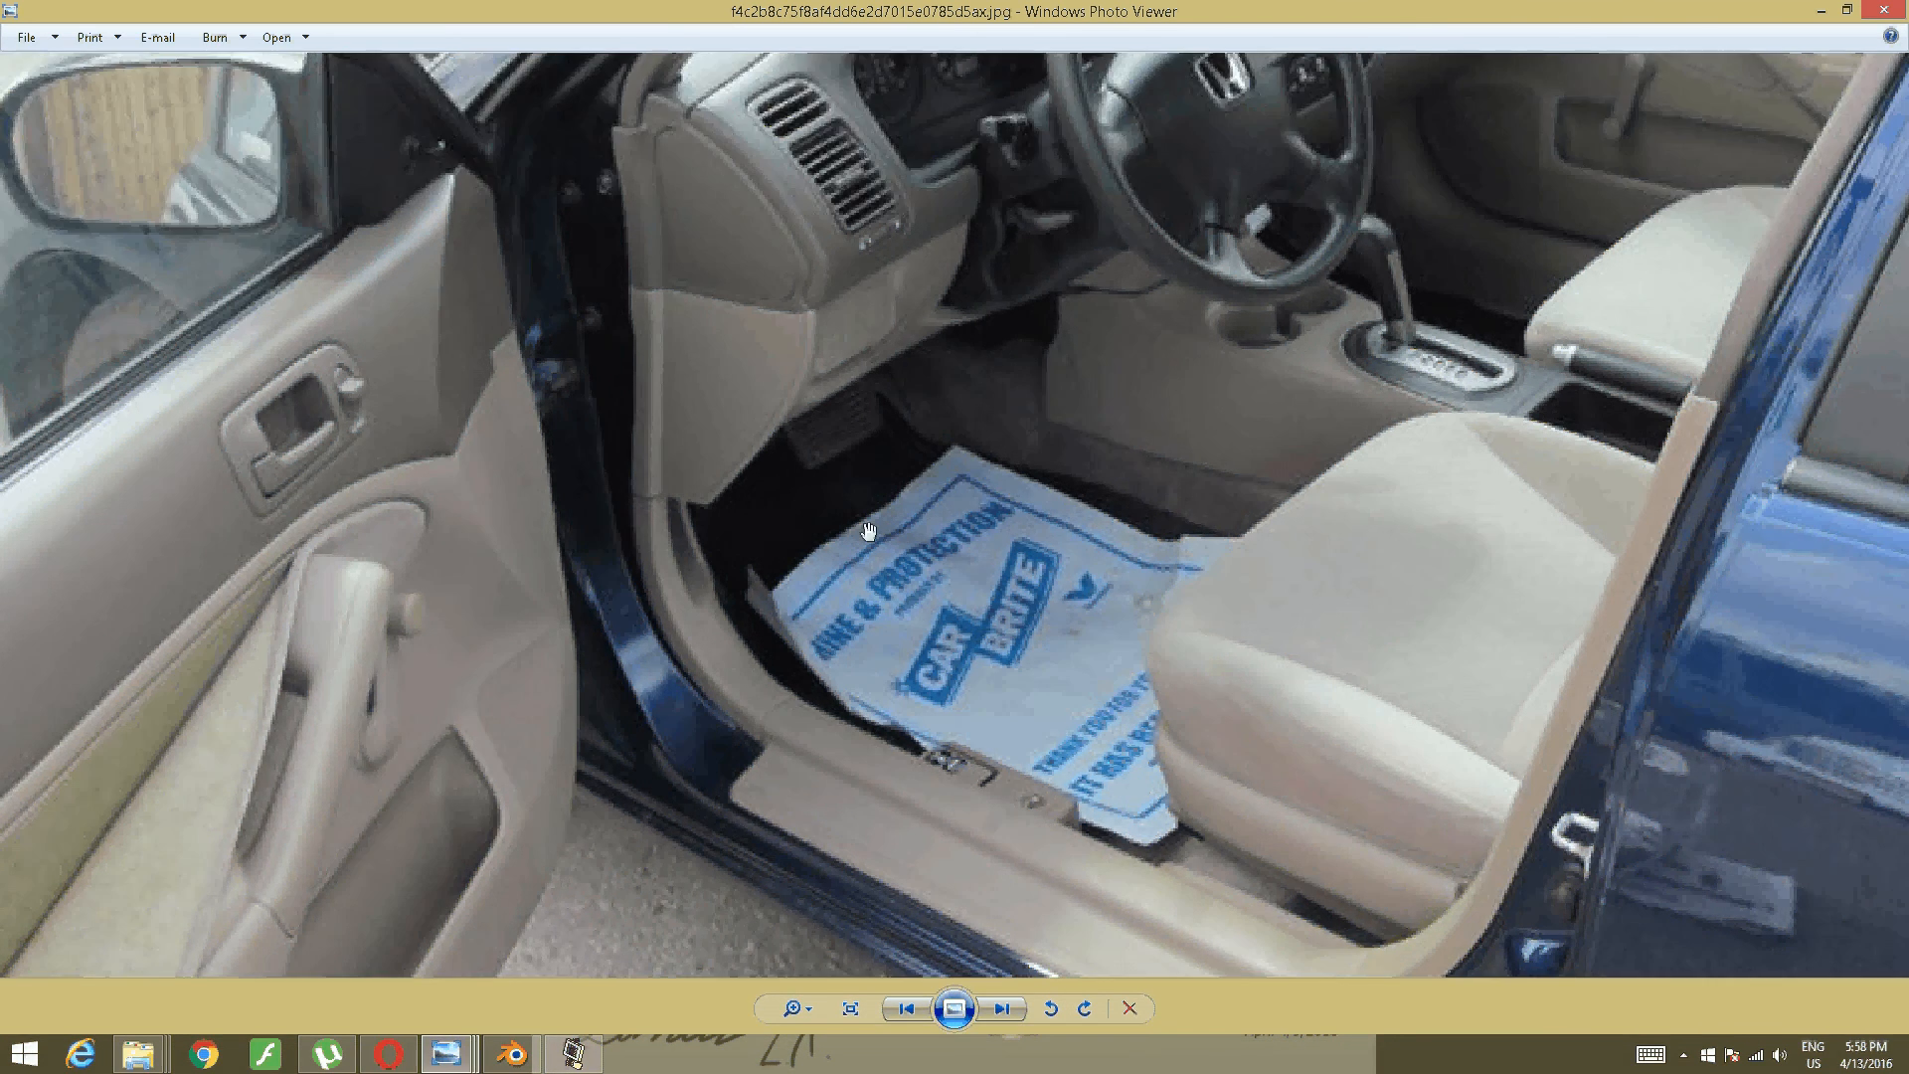
scroll(914, 447, "up", 2)
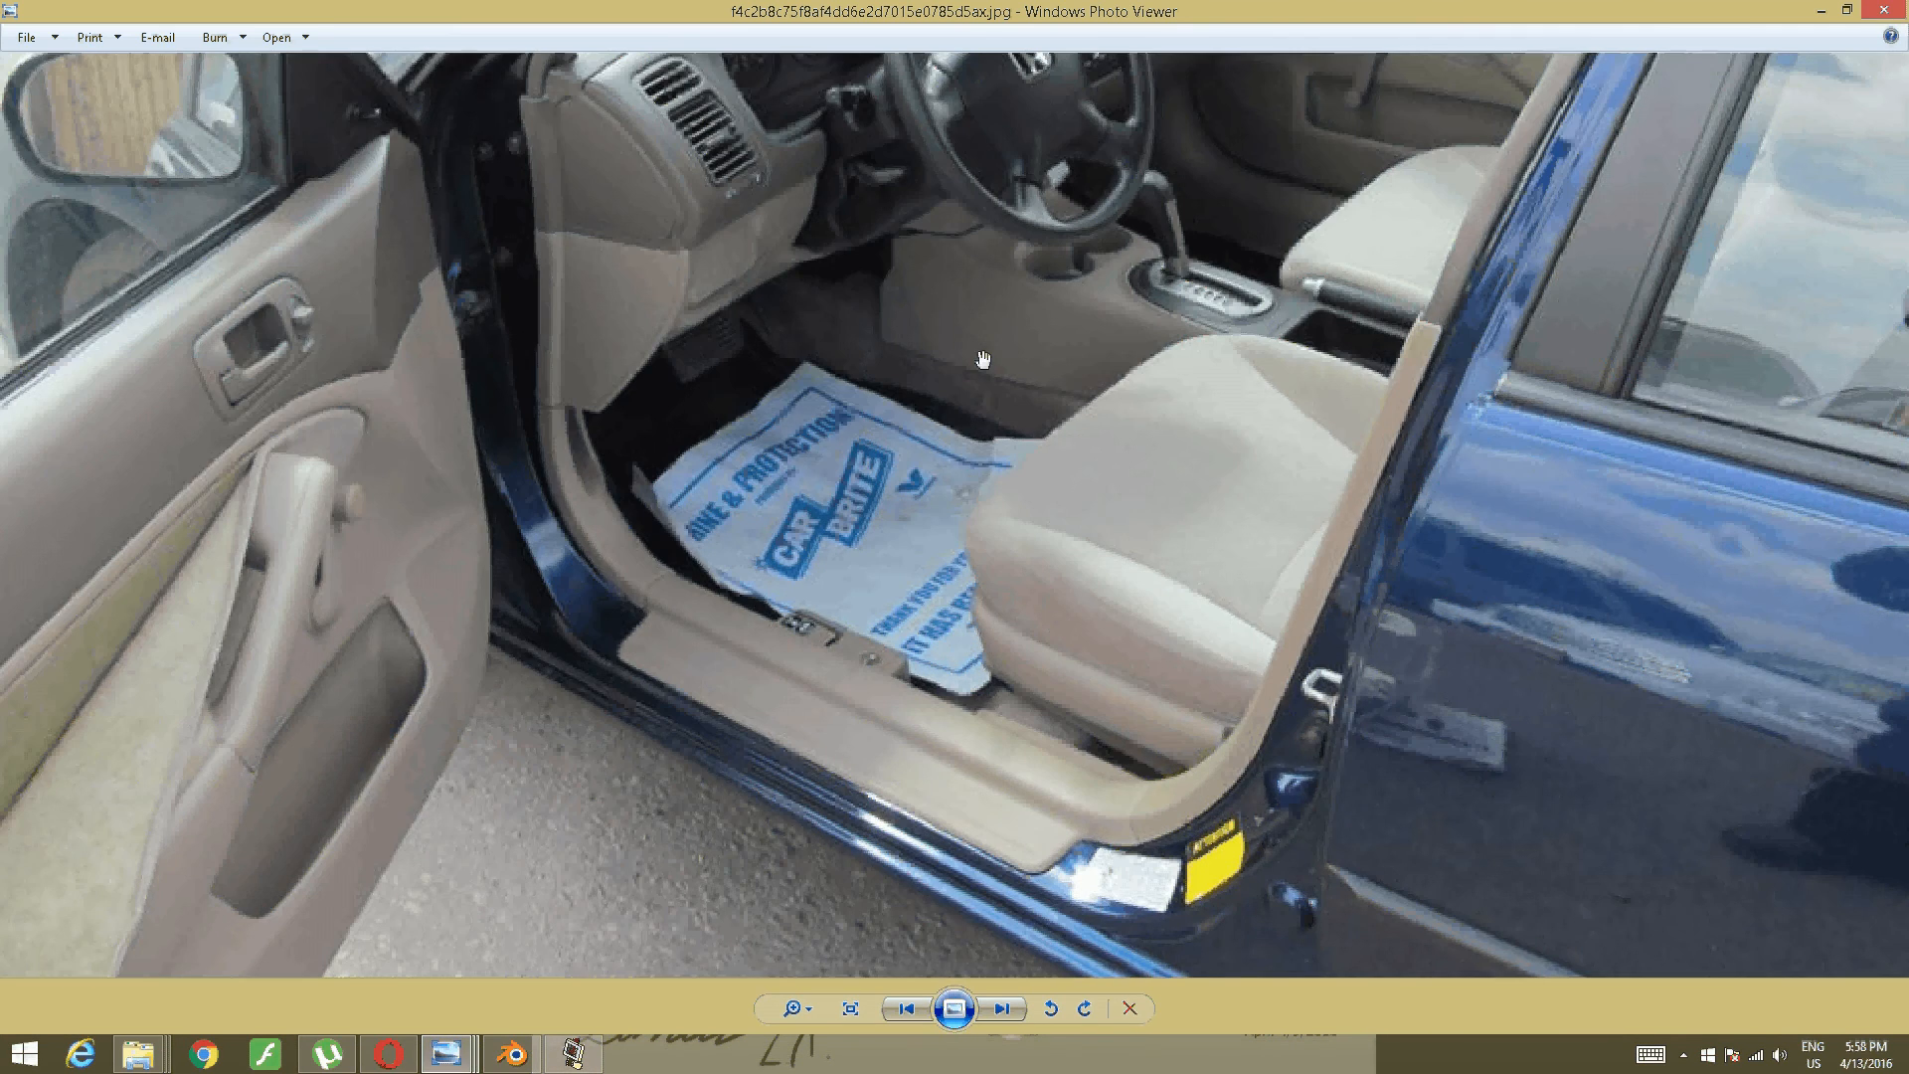
scroll(959, 339, "down", 3)
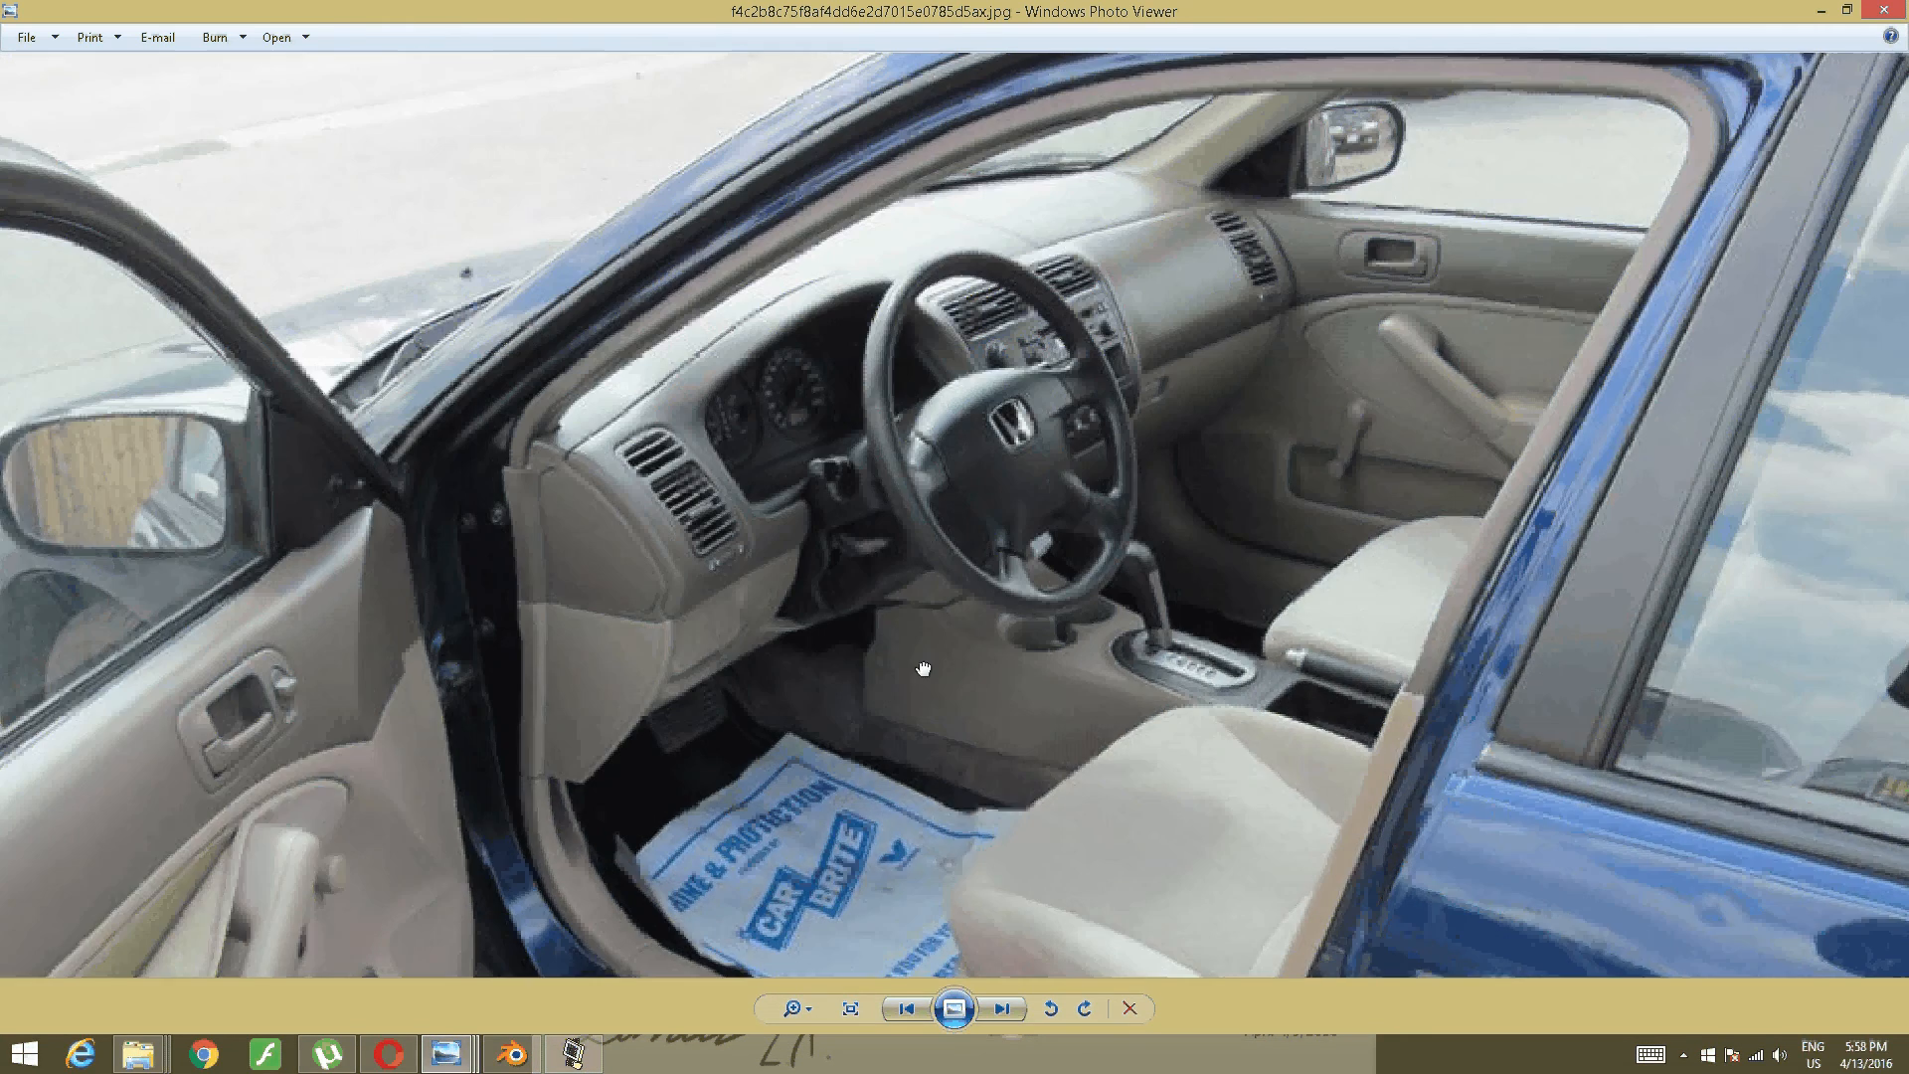
scroll(1210, 147, "up", 2)
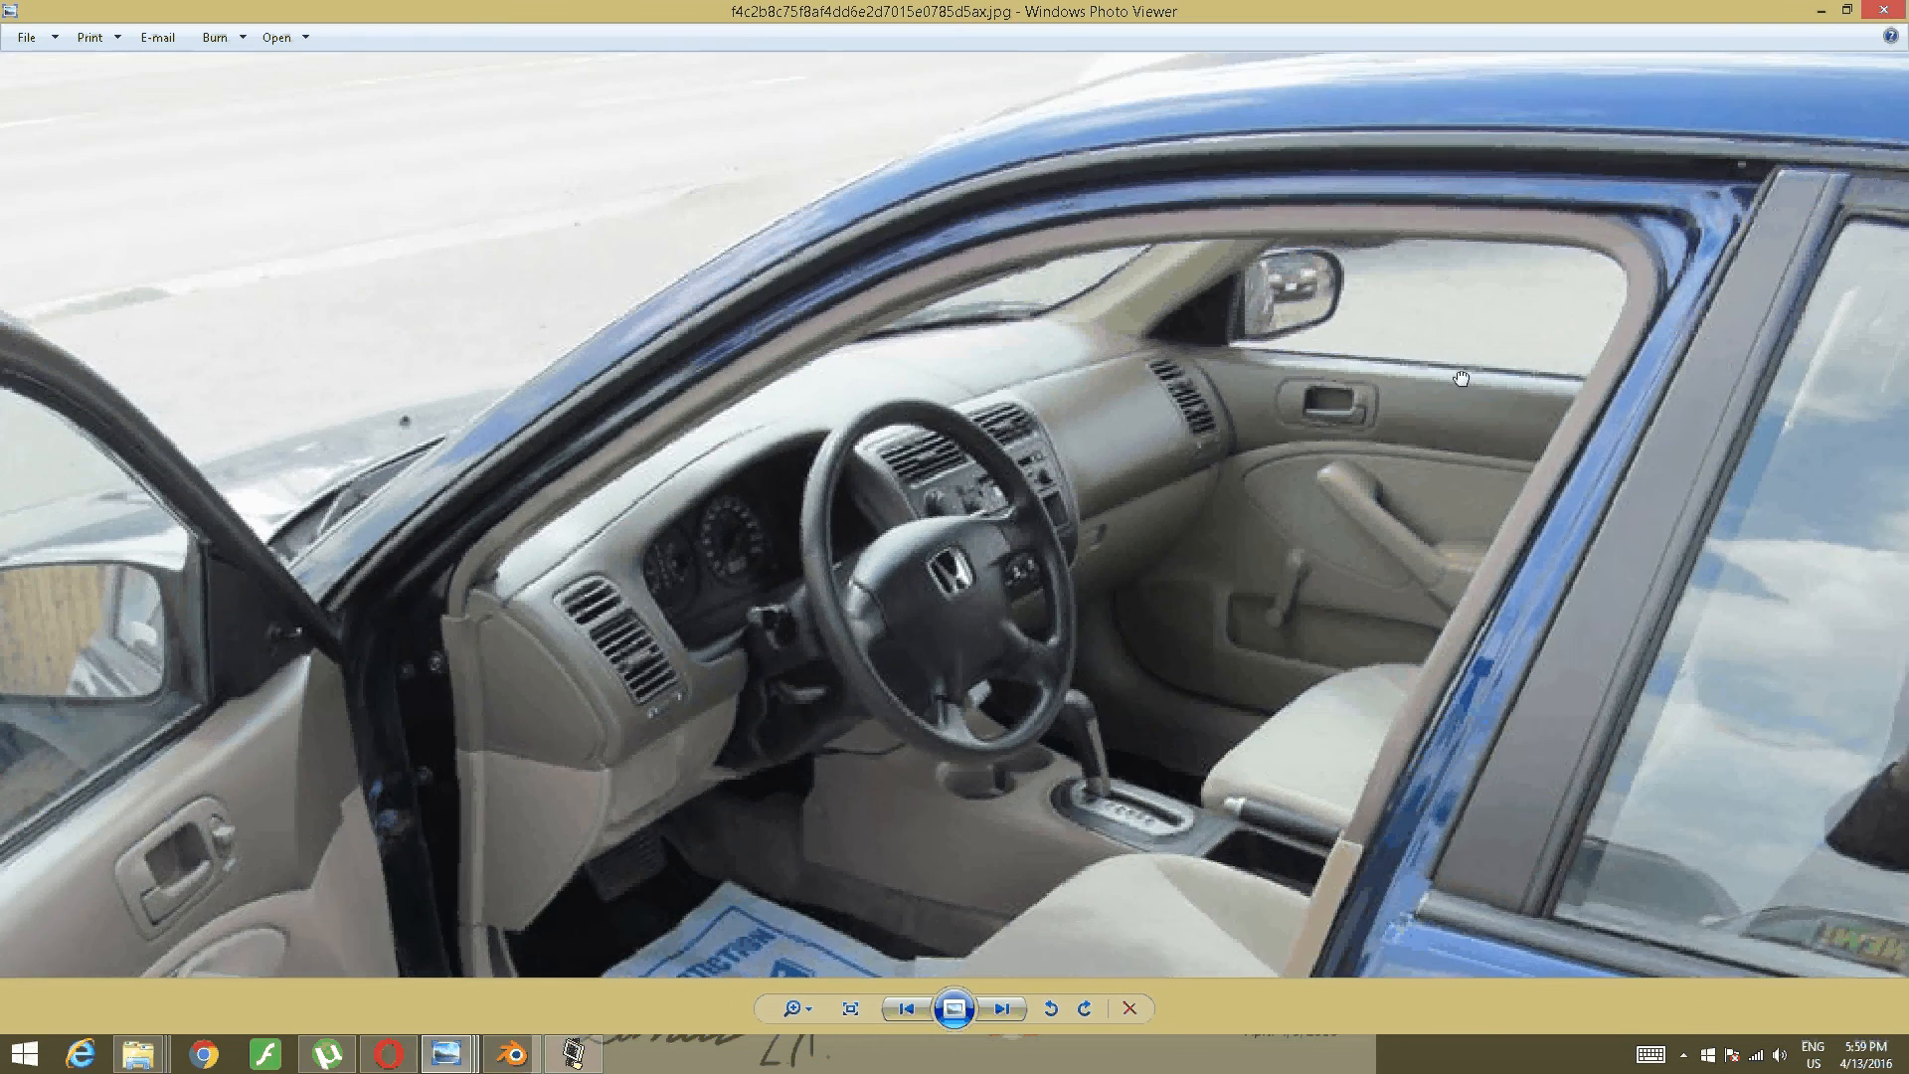
left_click_drag(1461, 378, 1658, 183)
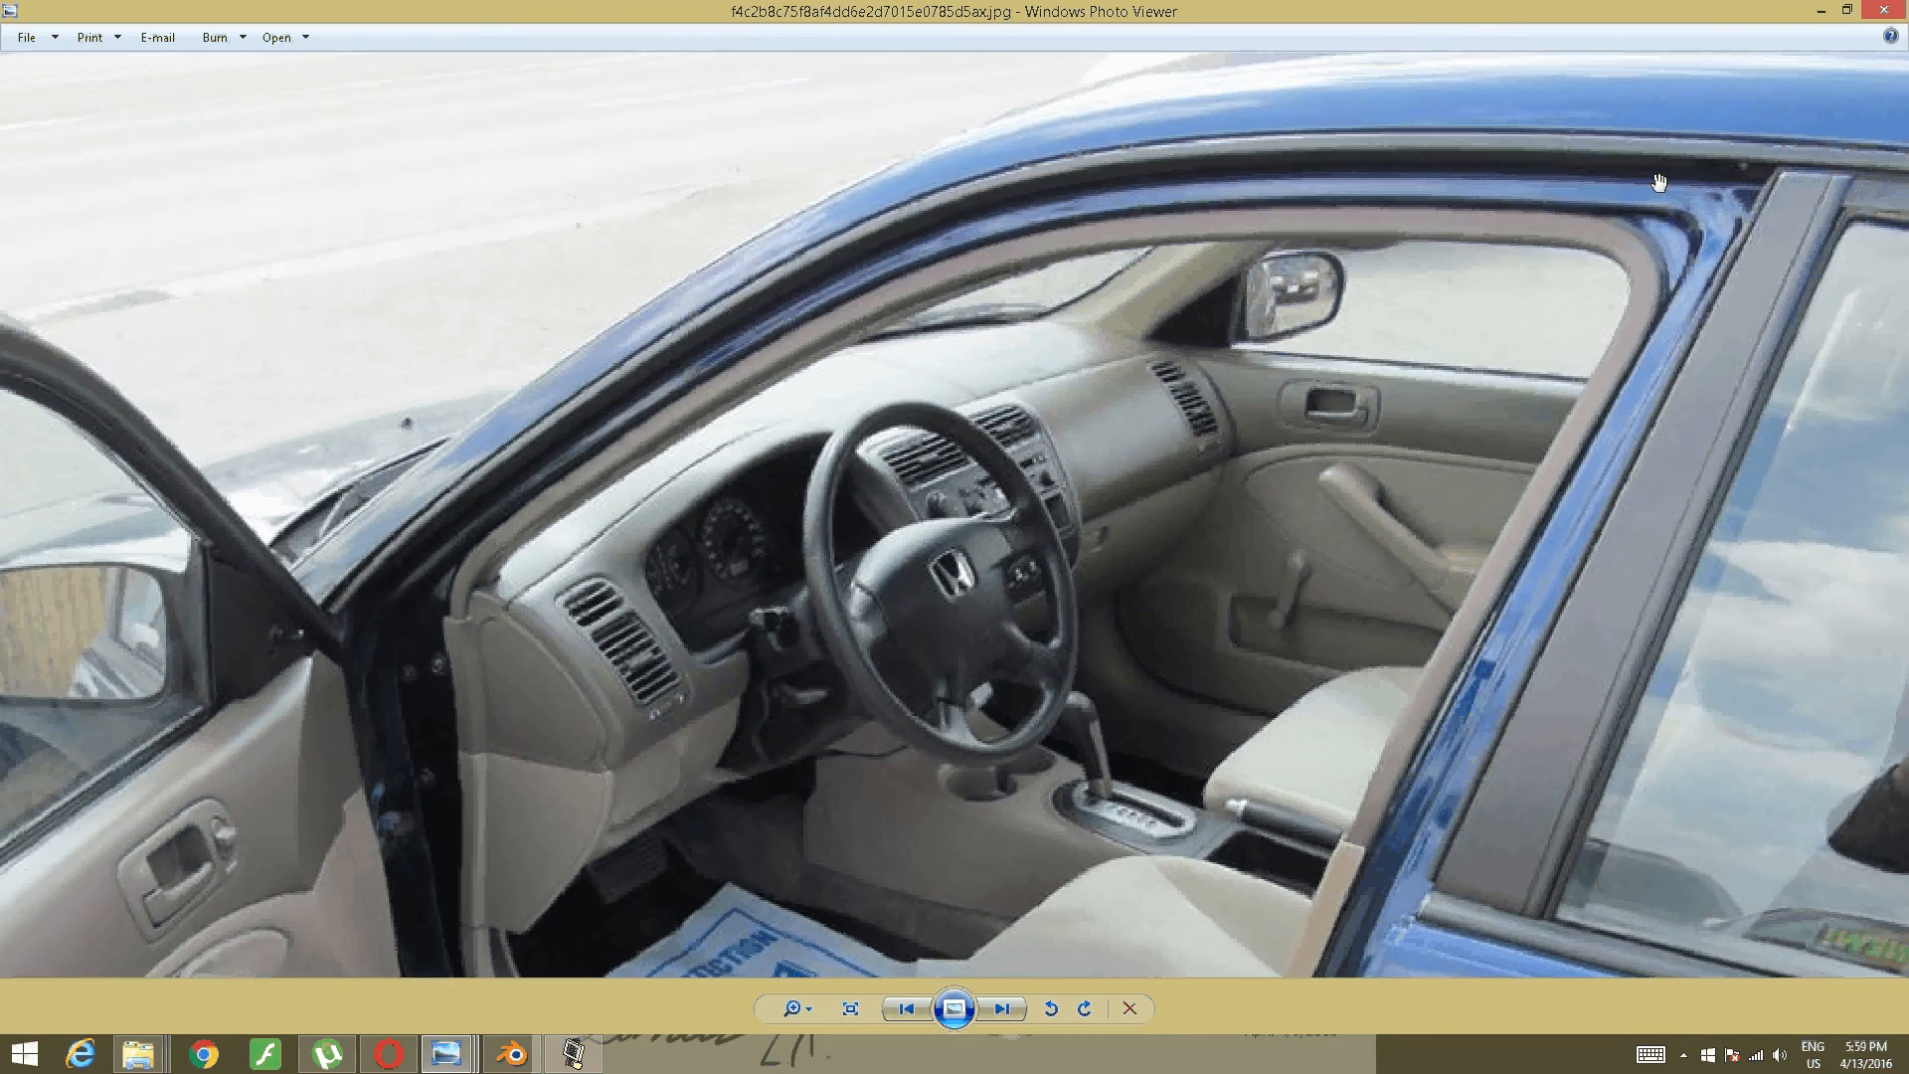
left_click_drag(1286, 679, 1393, 235)
left_click_drag(825, 729, 904, 552)
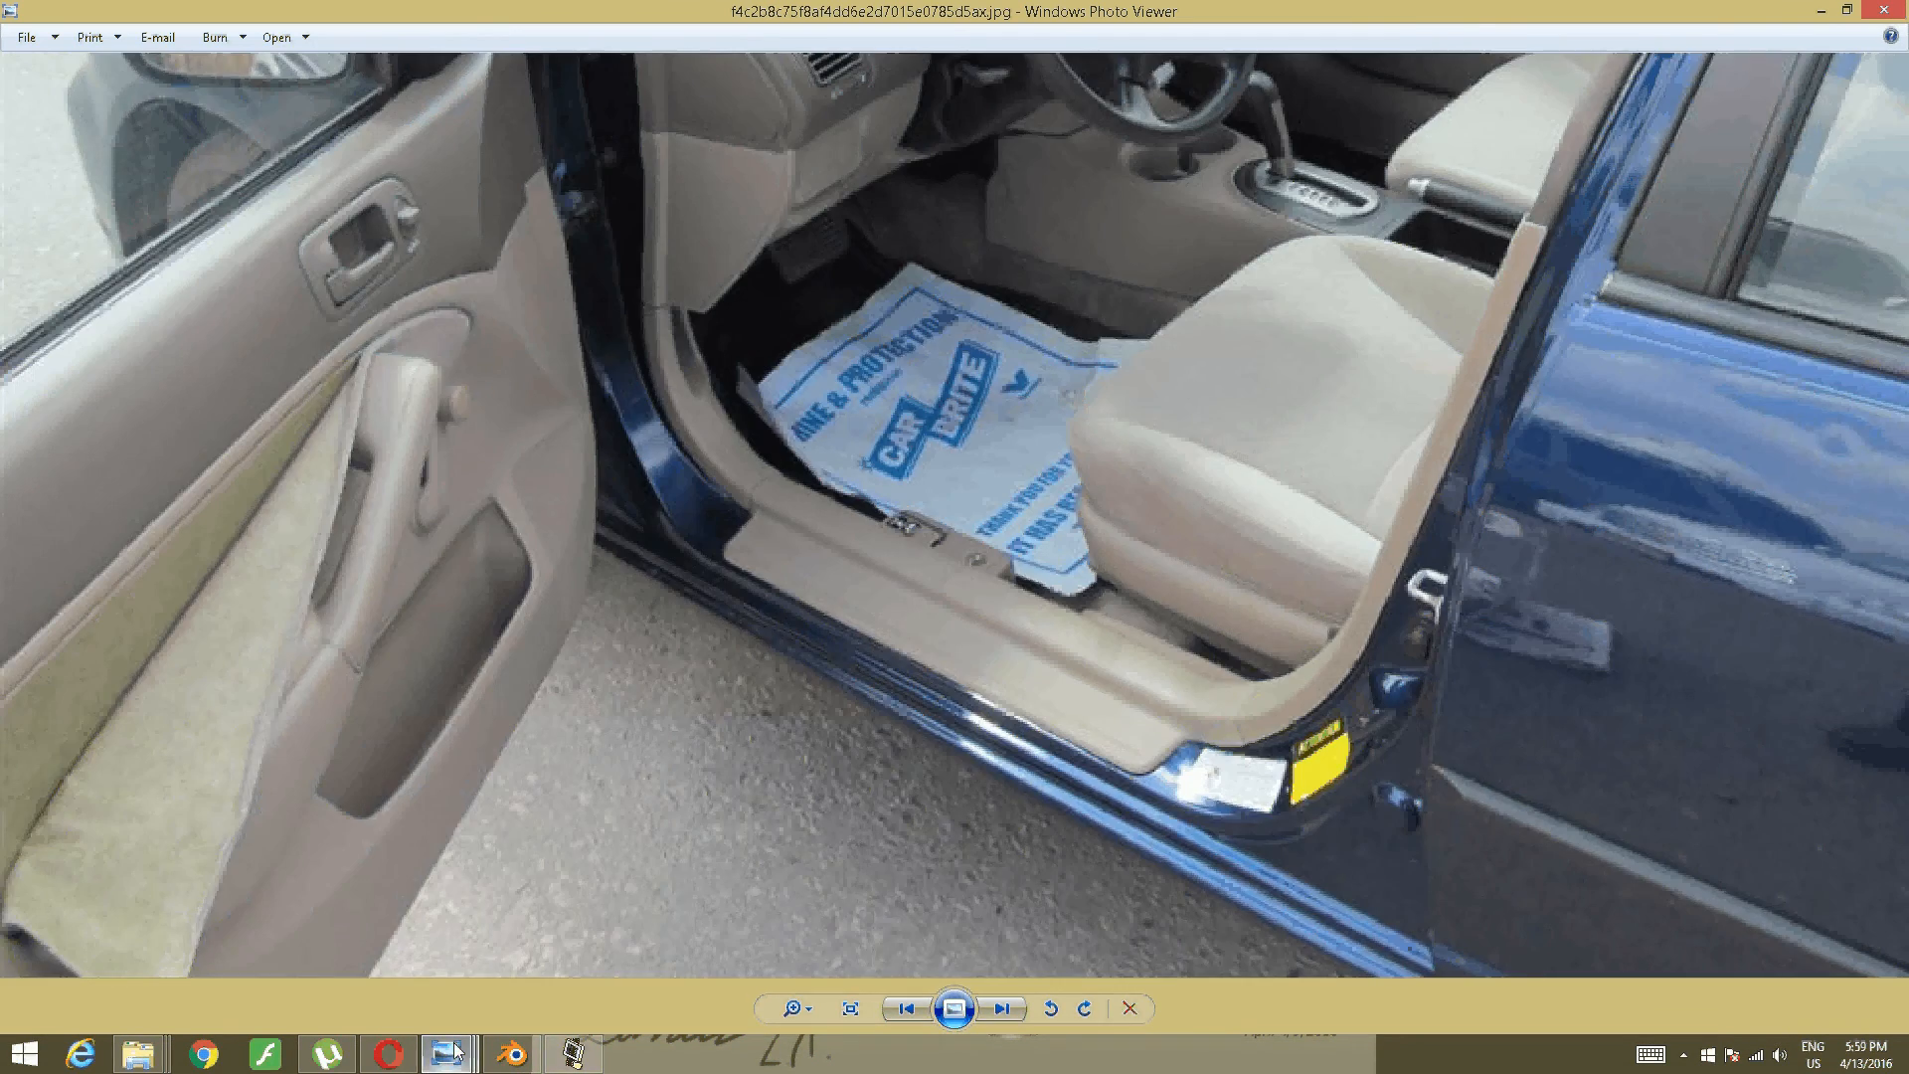
key("alt+Tab")
- Orbit to a low side view of the rear door and switch to perspective view
middle_click_drag(672, 672, 940, 405)
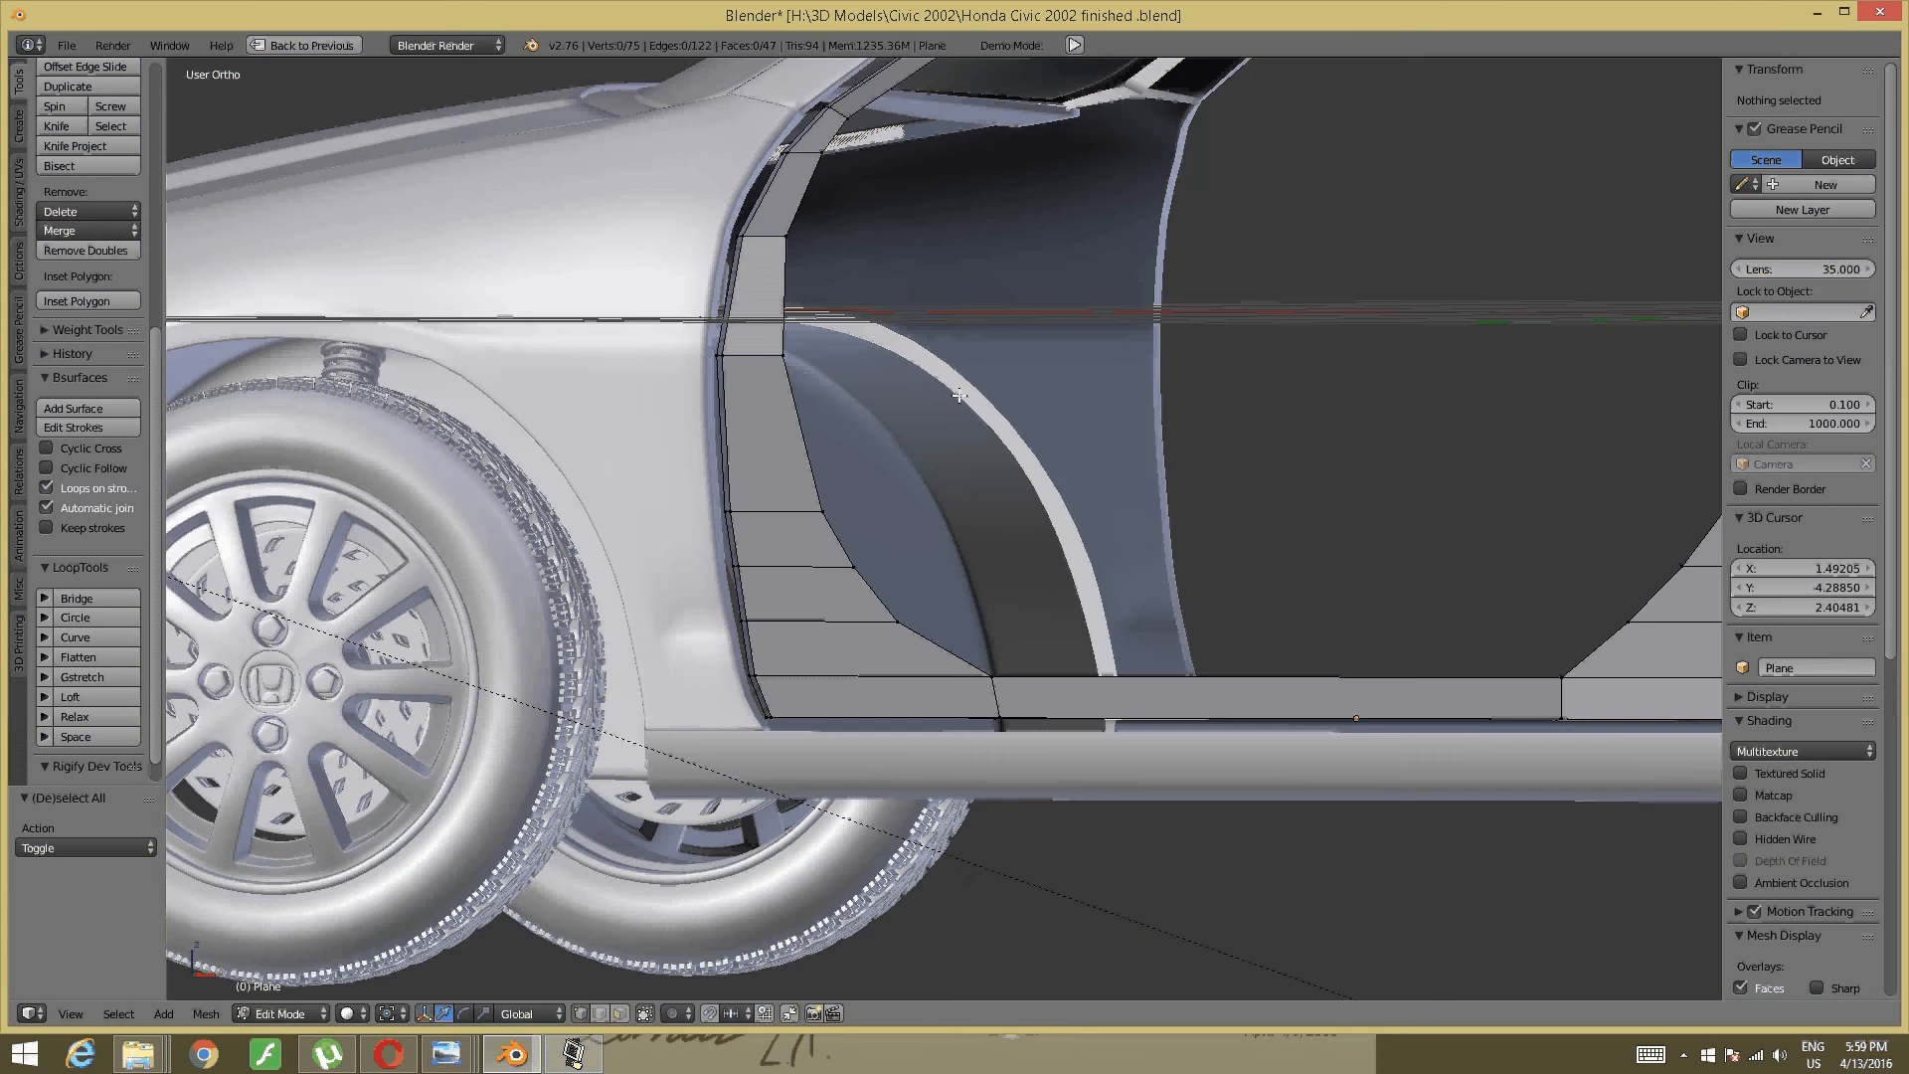
scroll(908, 481, "up", 2)
middle_click_drag(908, 481, 894, 648)
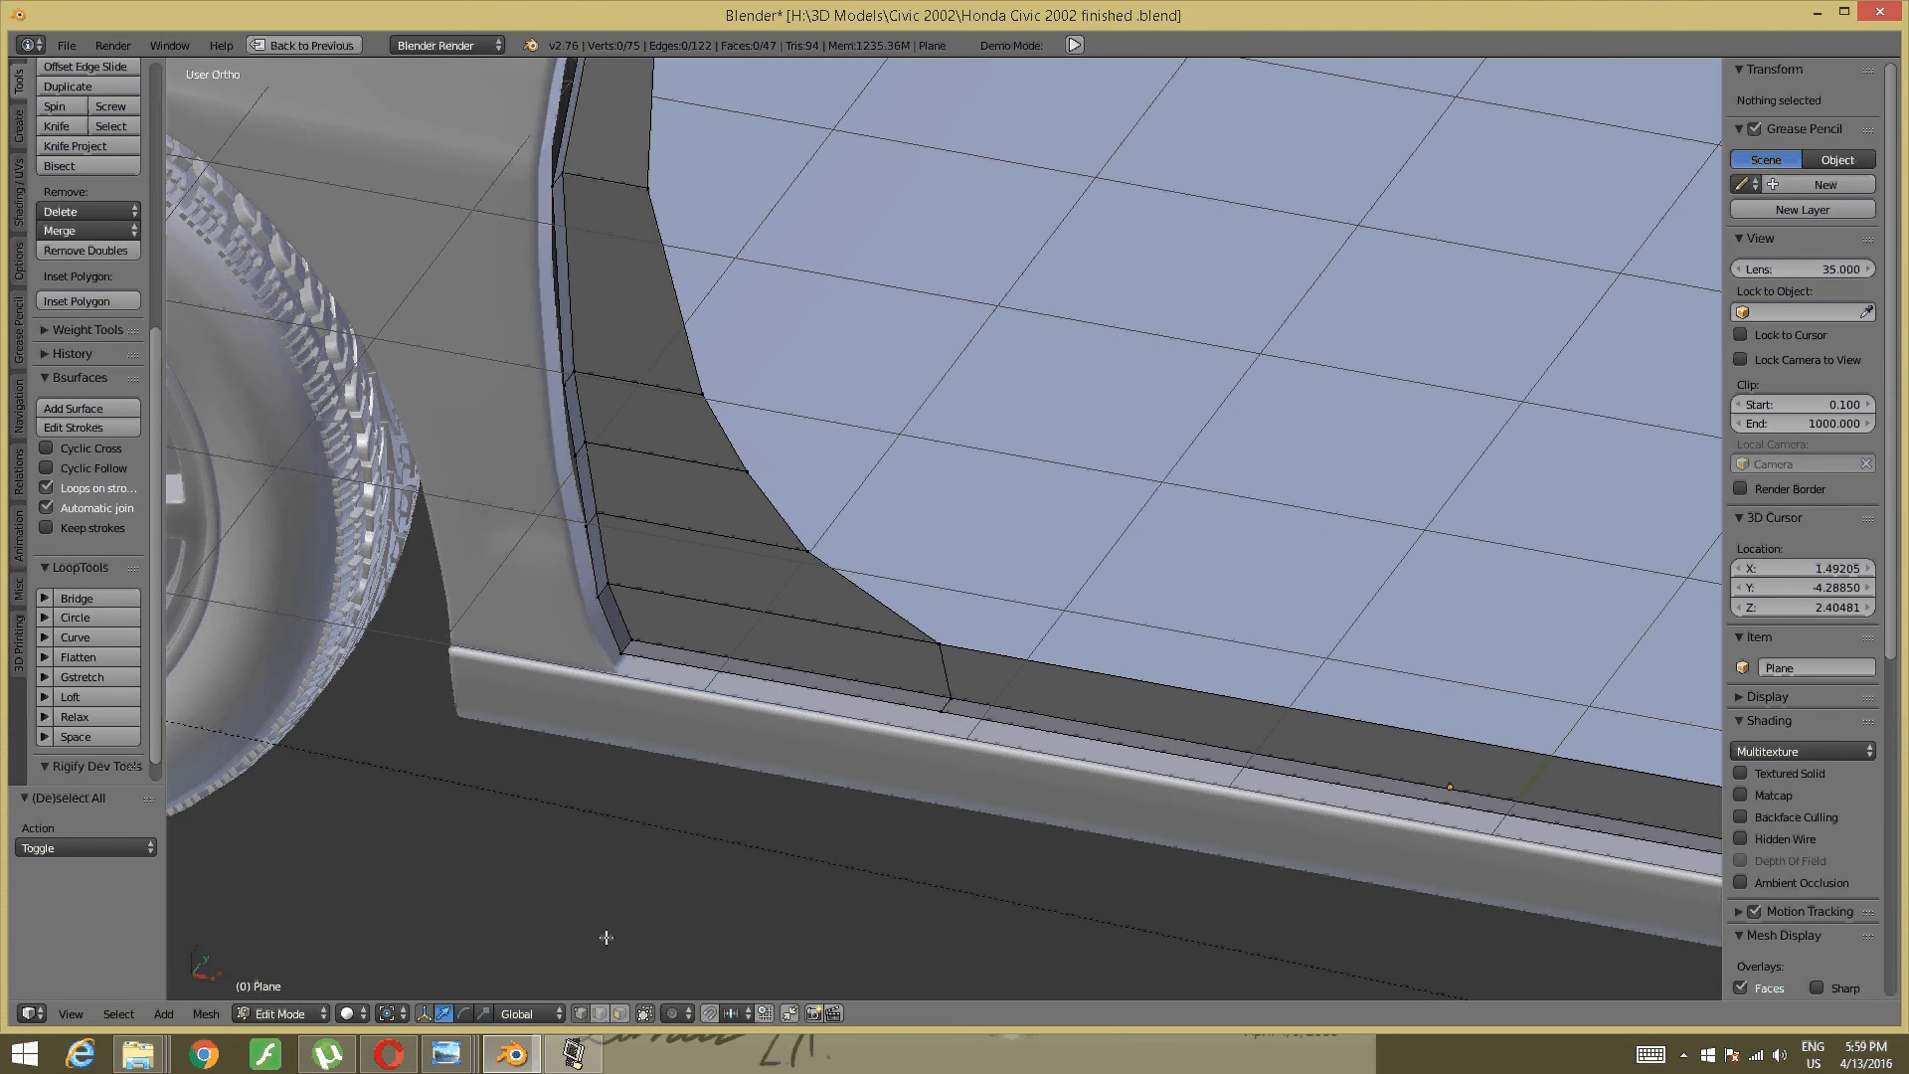
left_click(571, 1054)
left_click(571, 1054)
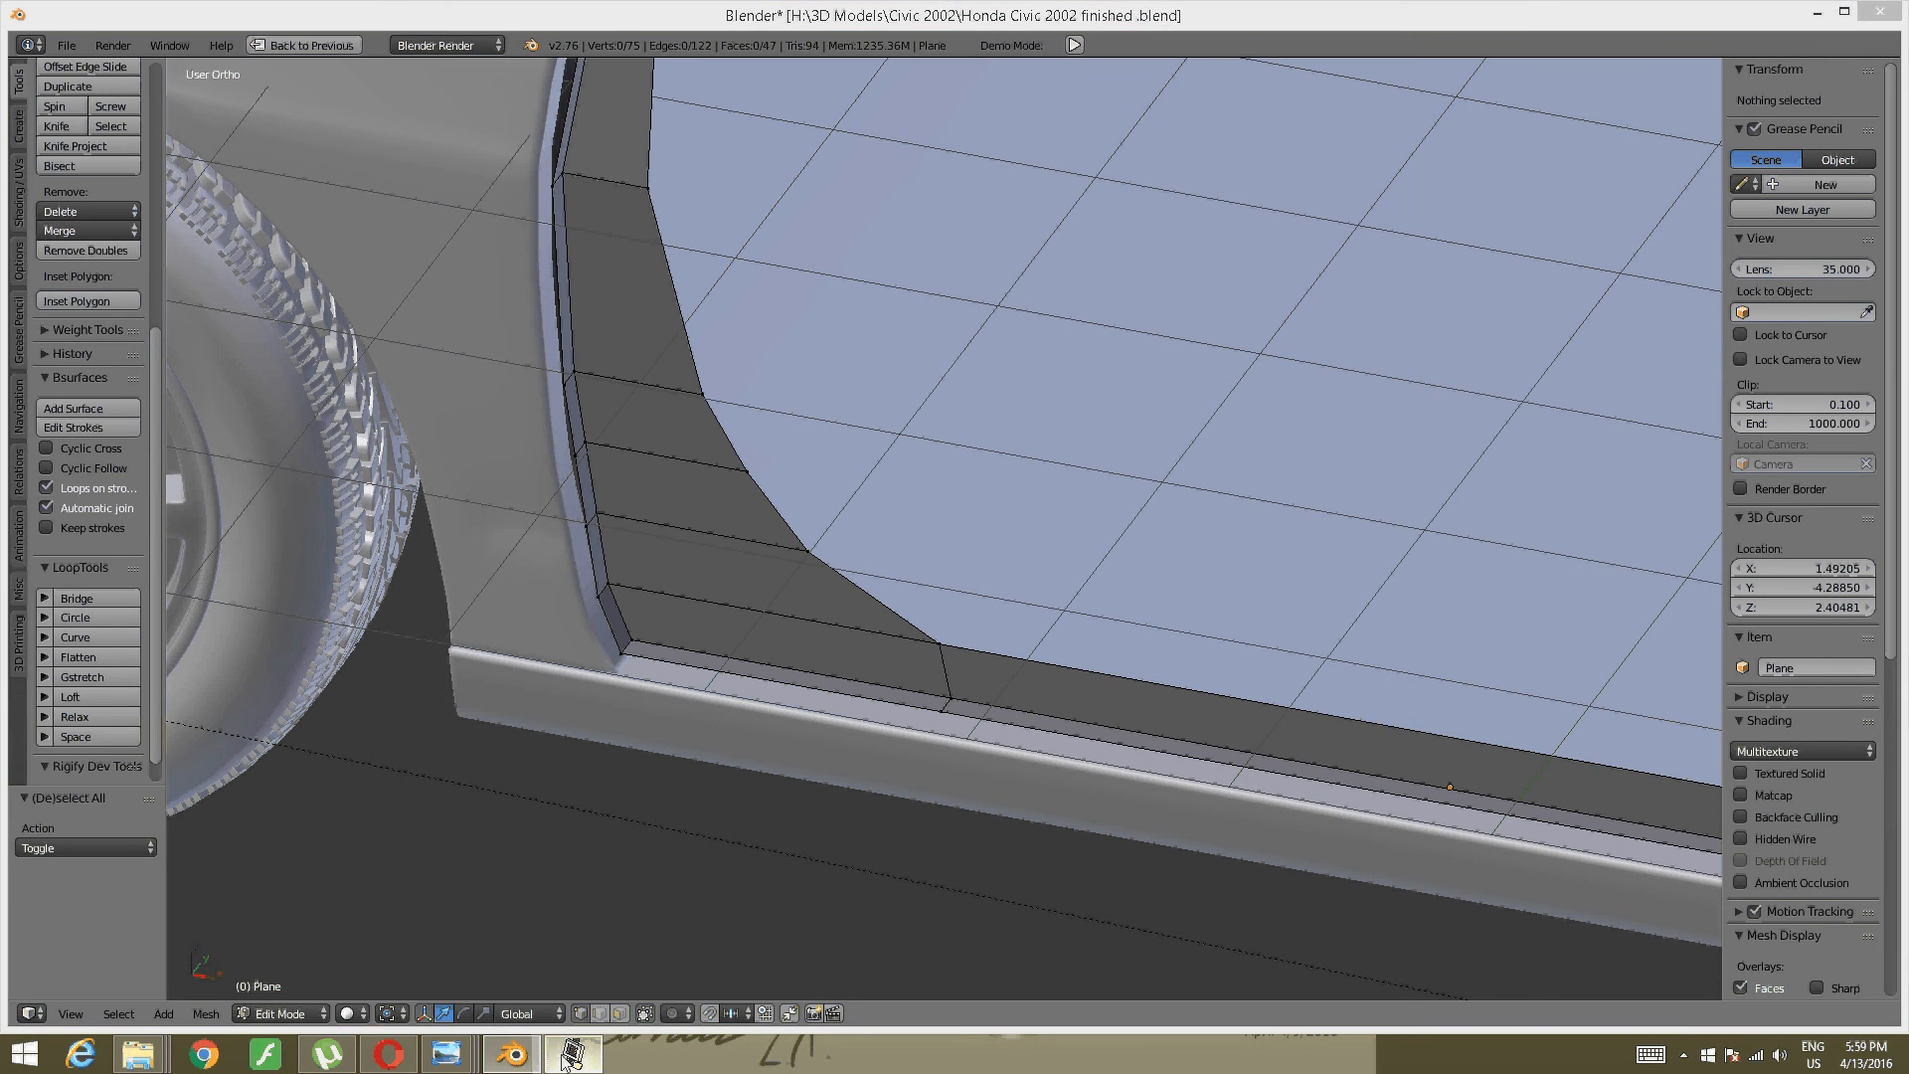
key("KP_5")
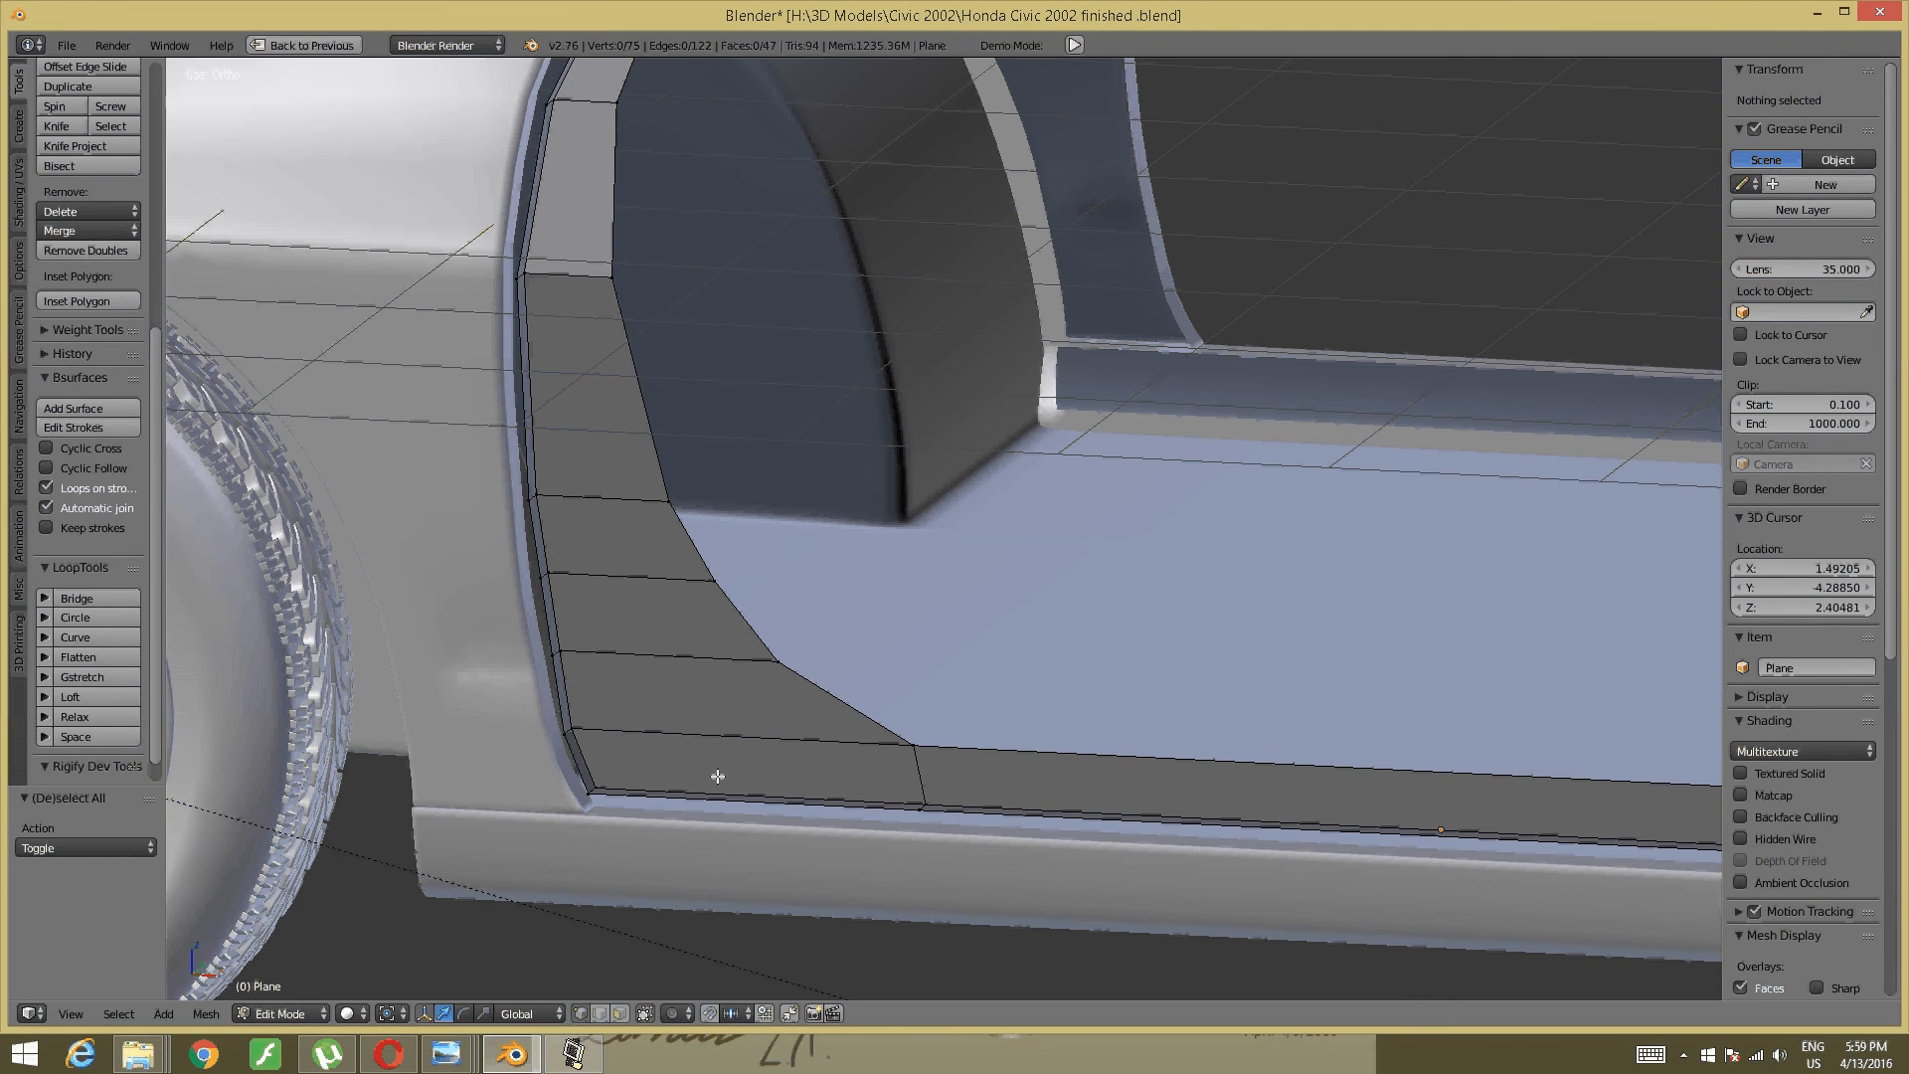
- Switch to edge selection and select the edge loop along the sill strip's outer boundary
key("l")
key("a")
key("ctrl+Tab")
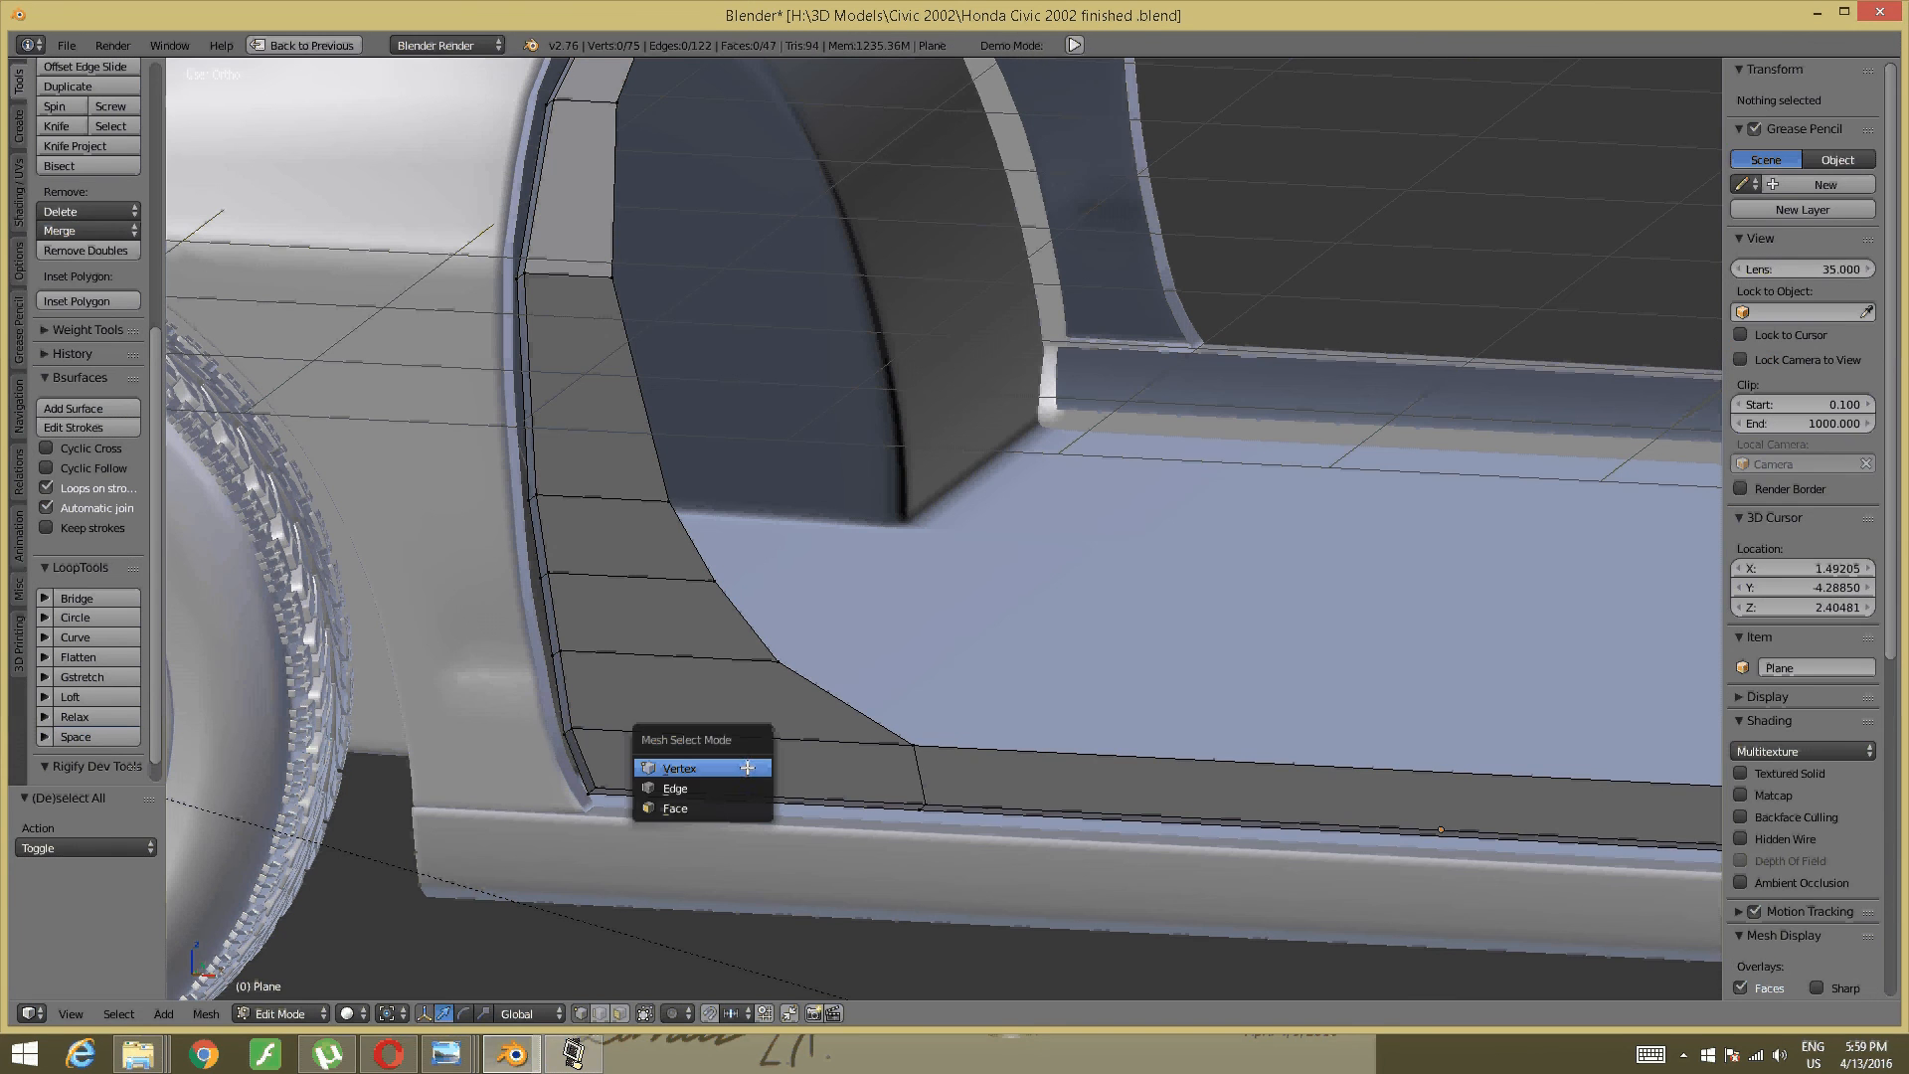
left_click(736, 787)
right_click(736, 795, "ctrl+alt")
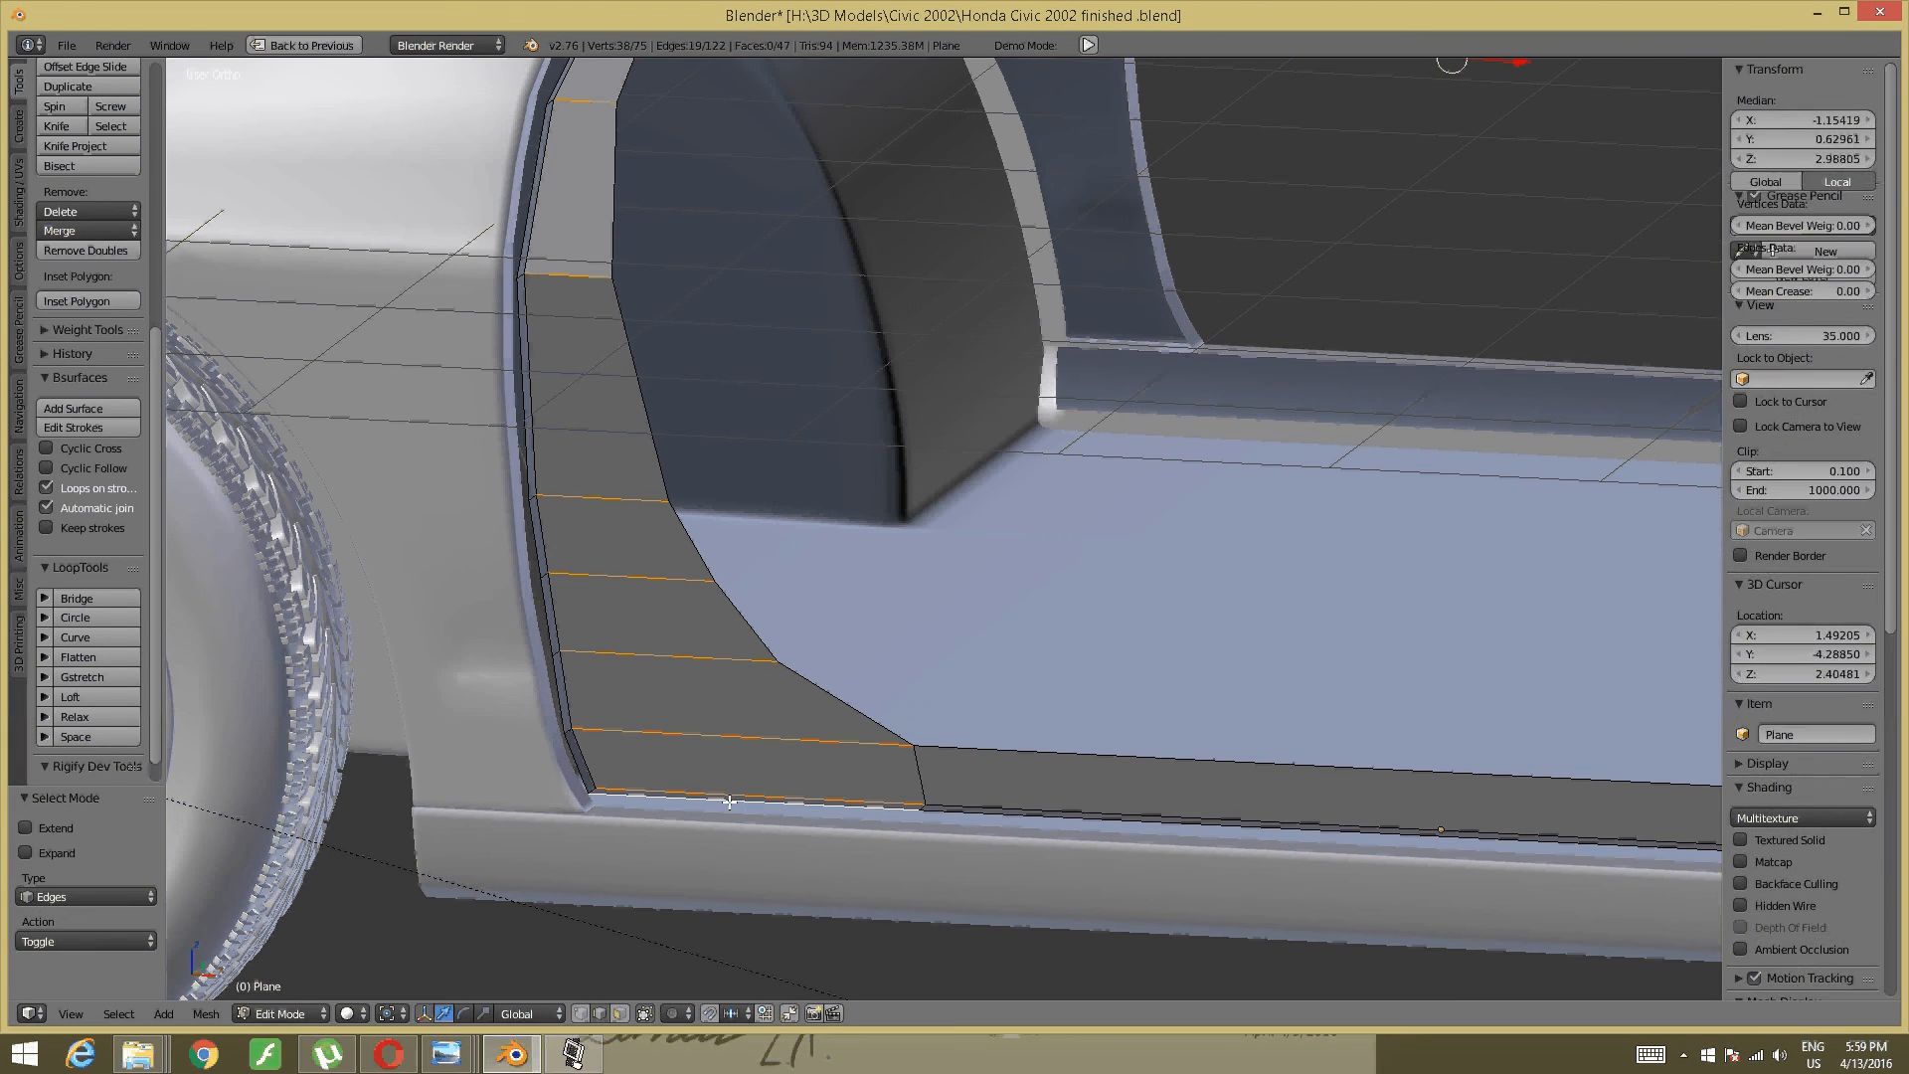
key("a")
key("ctrl+Tab")
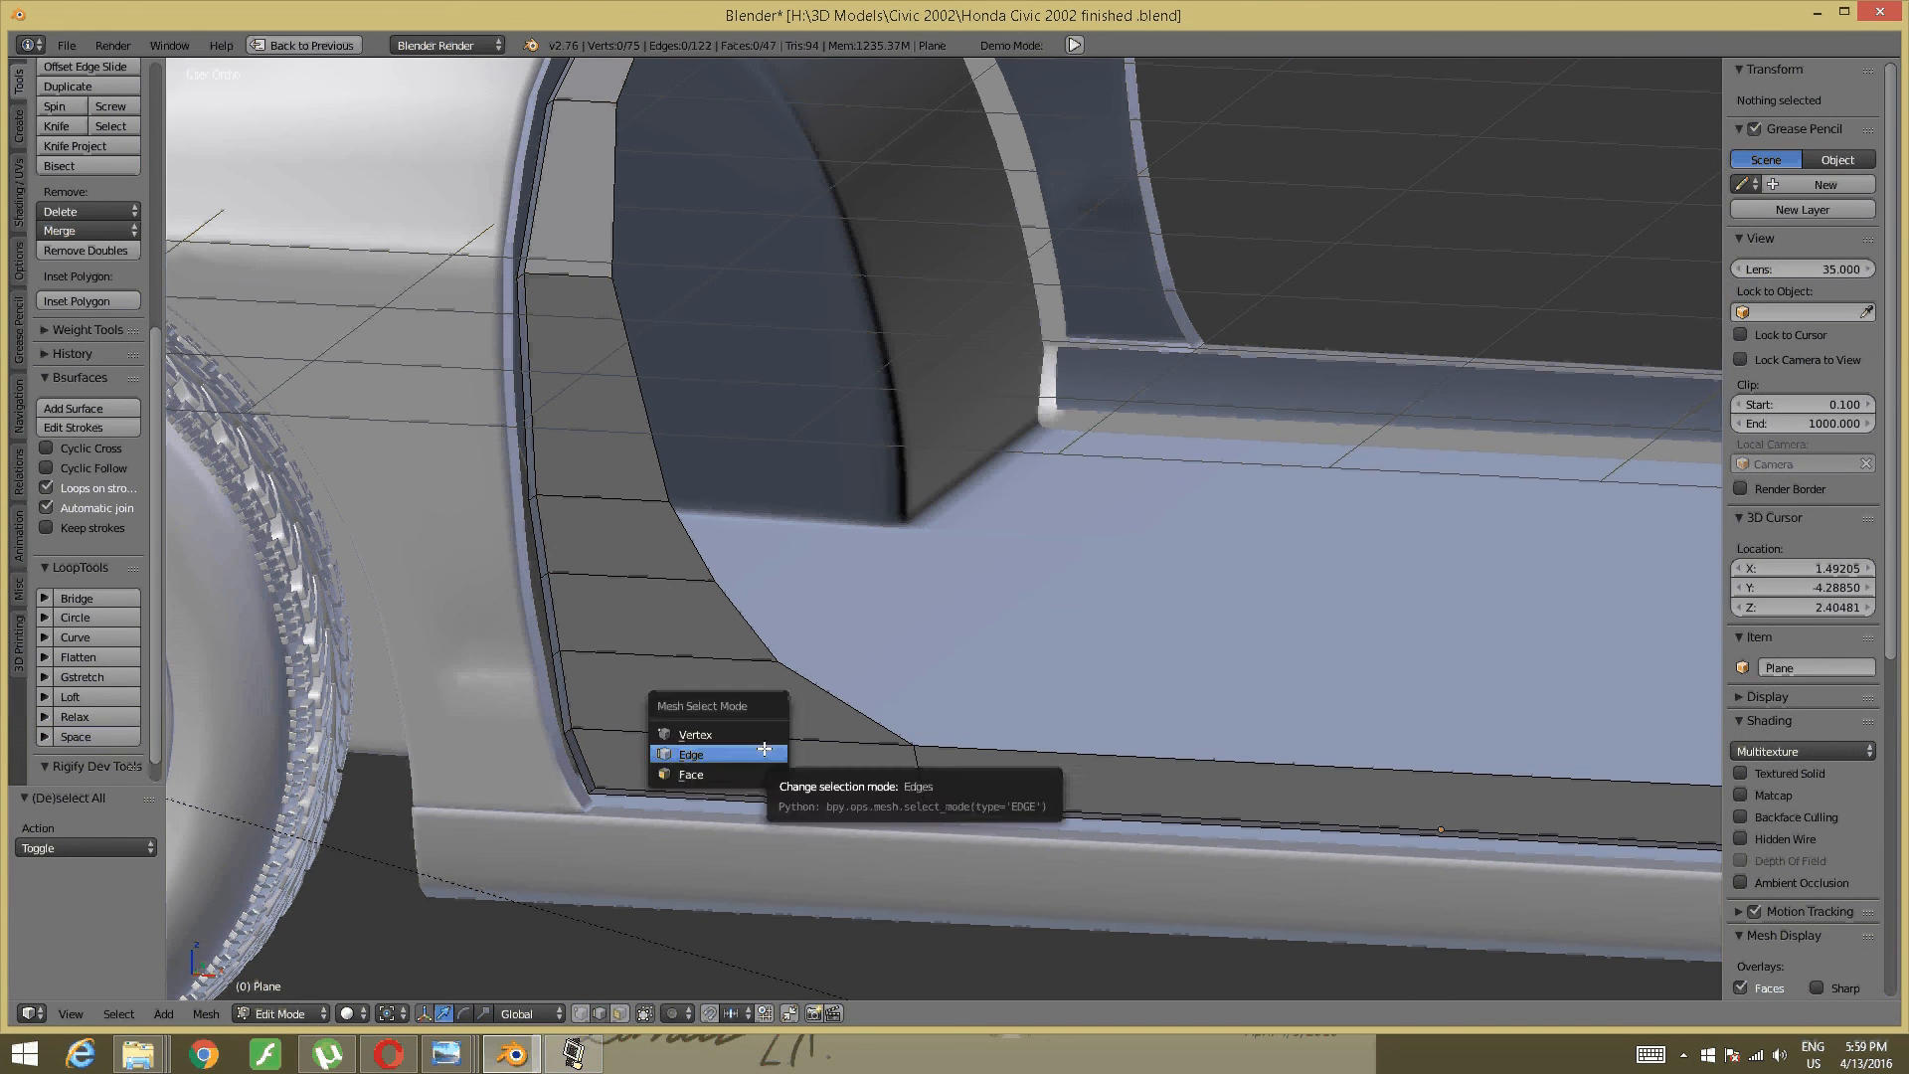
key("Escape")
right_click(766, 795, "alt")
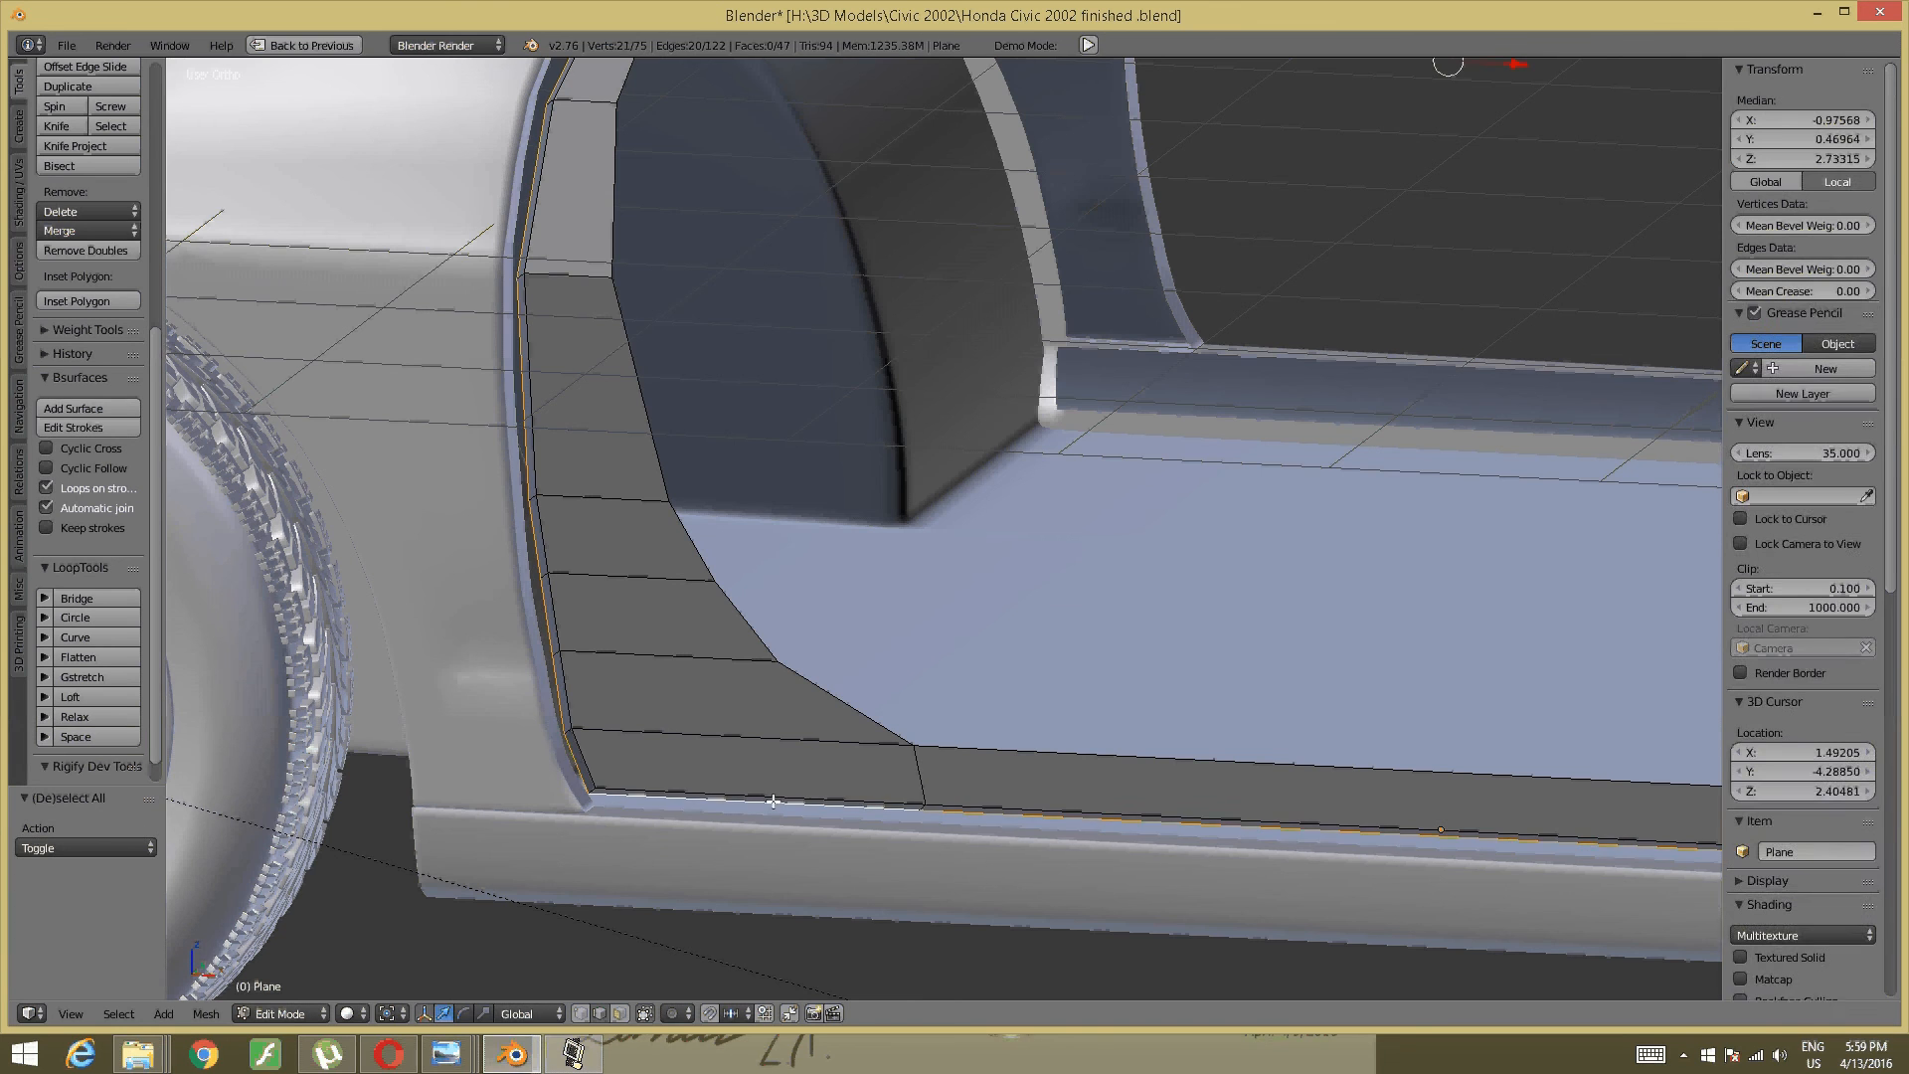
- Select the three sill edges (left, middle and right) along the door opening
middle_click_drag(883, 624, 1120, 487)
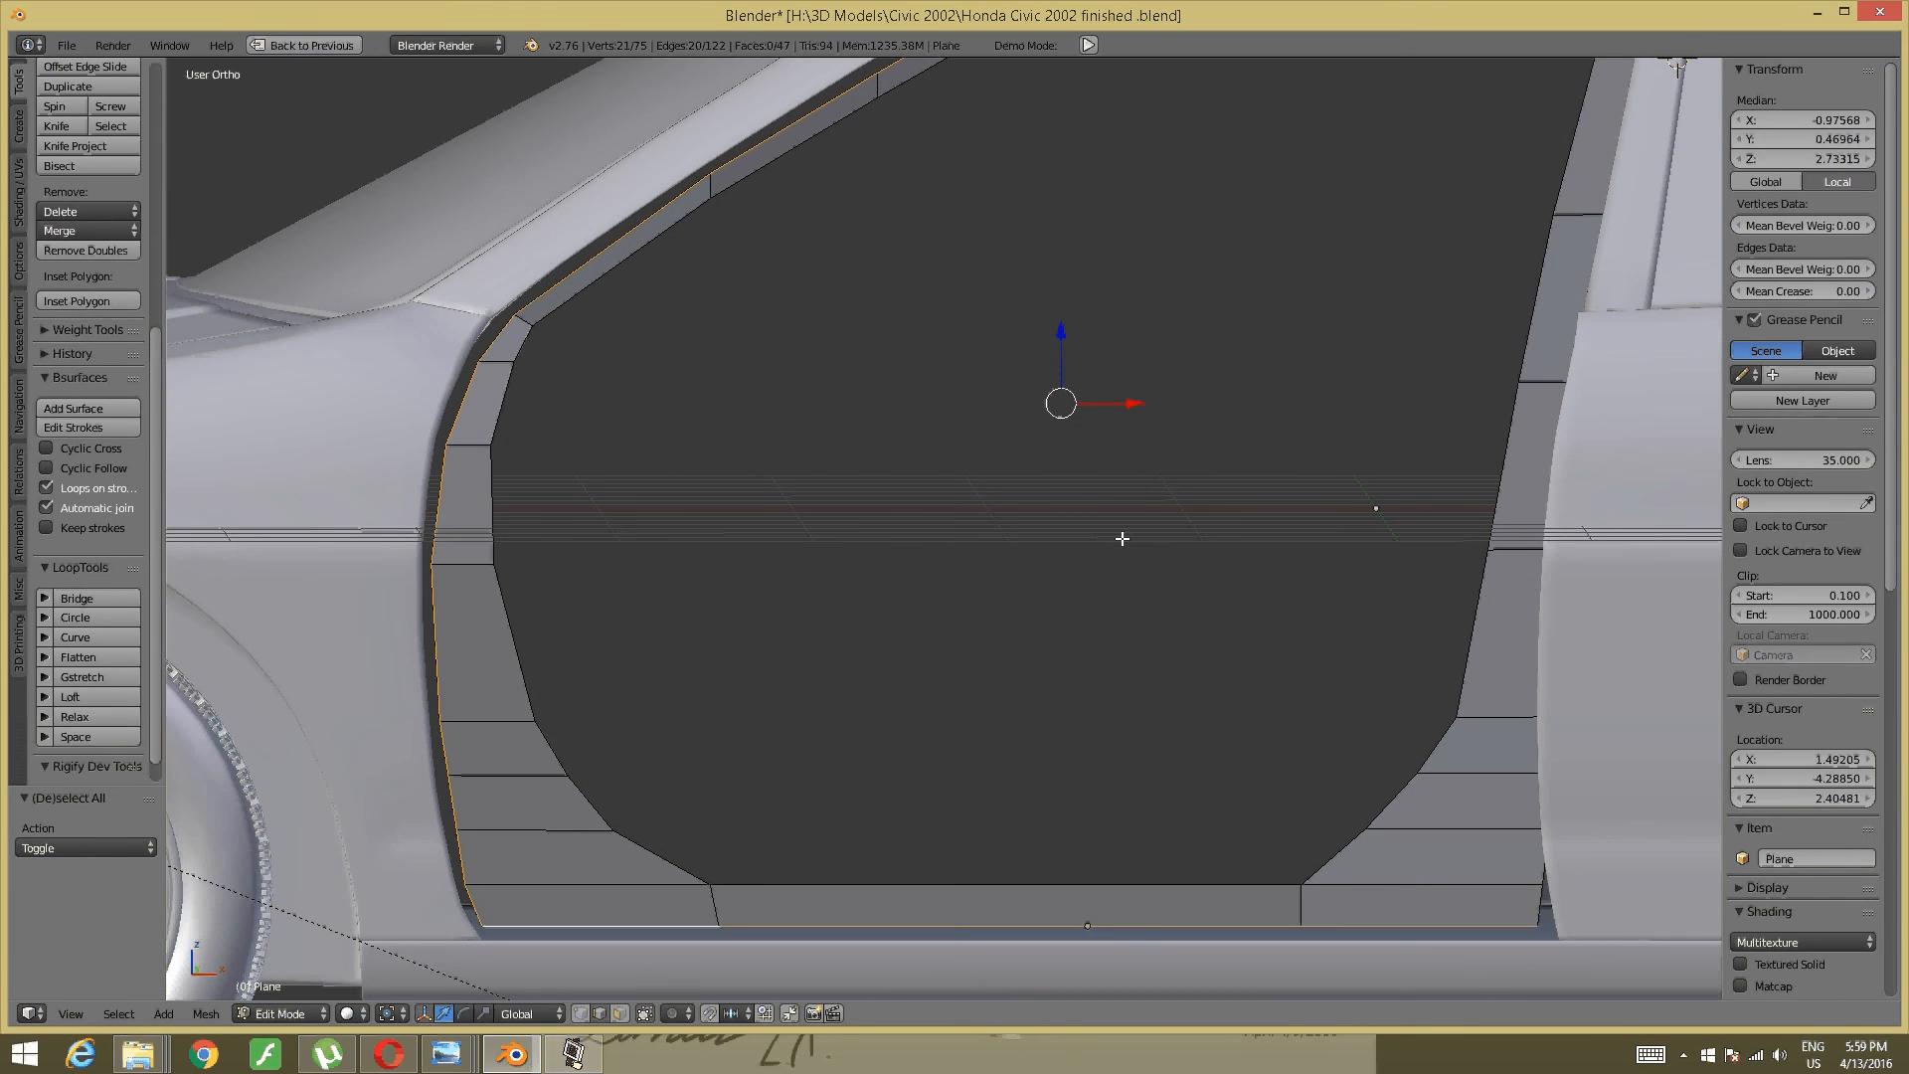
key("a")
middle_click_drag(976, 558, 810, 728)
scroll(810, 728, "up", 3)
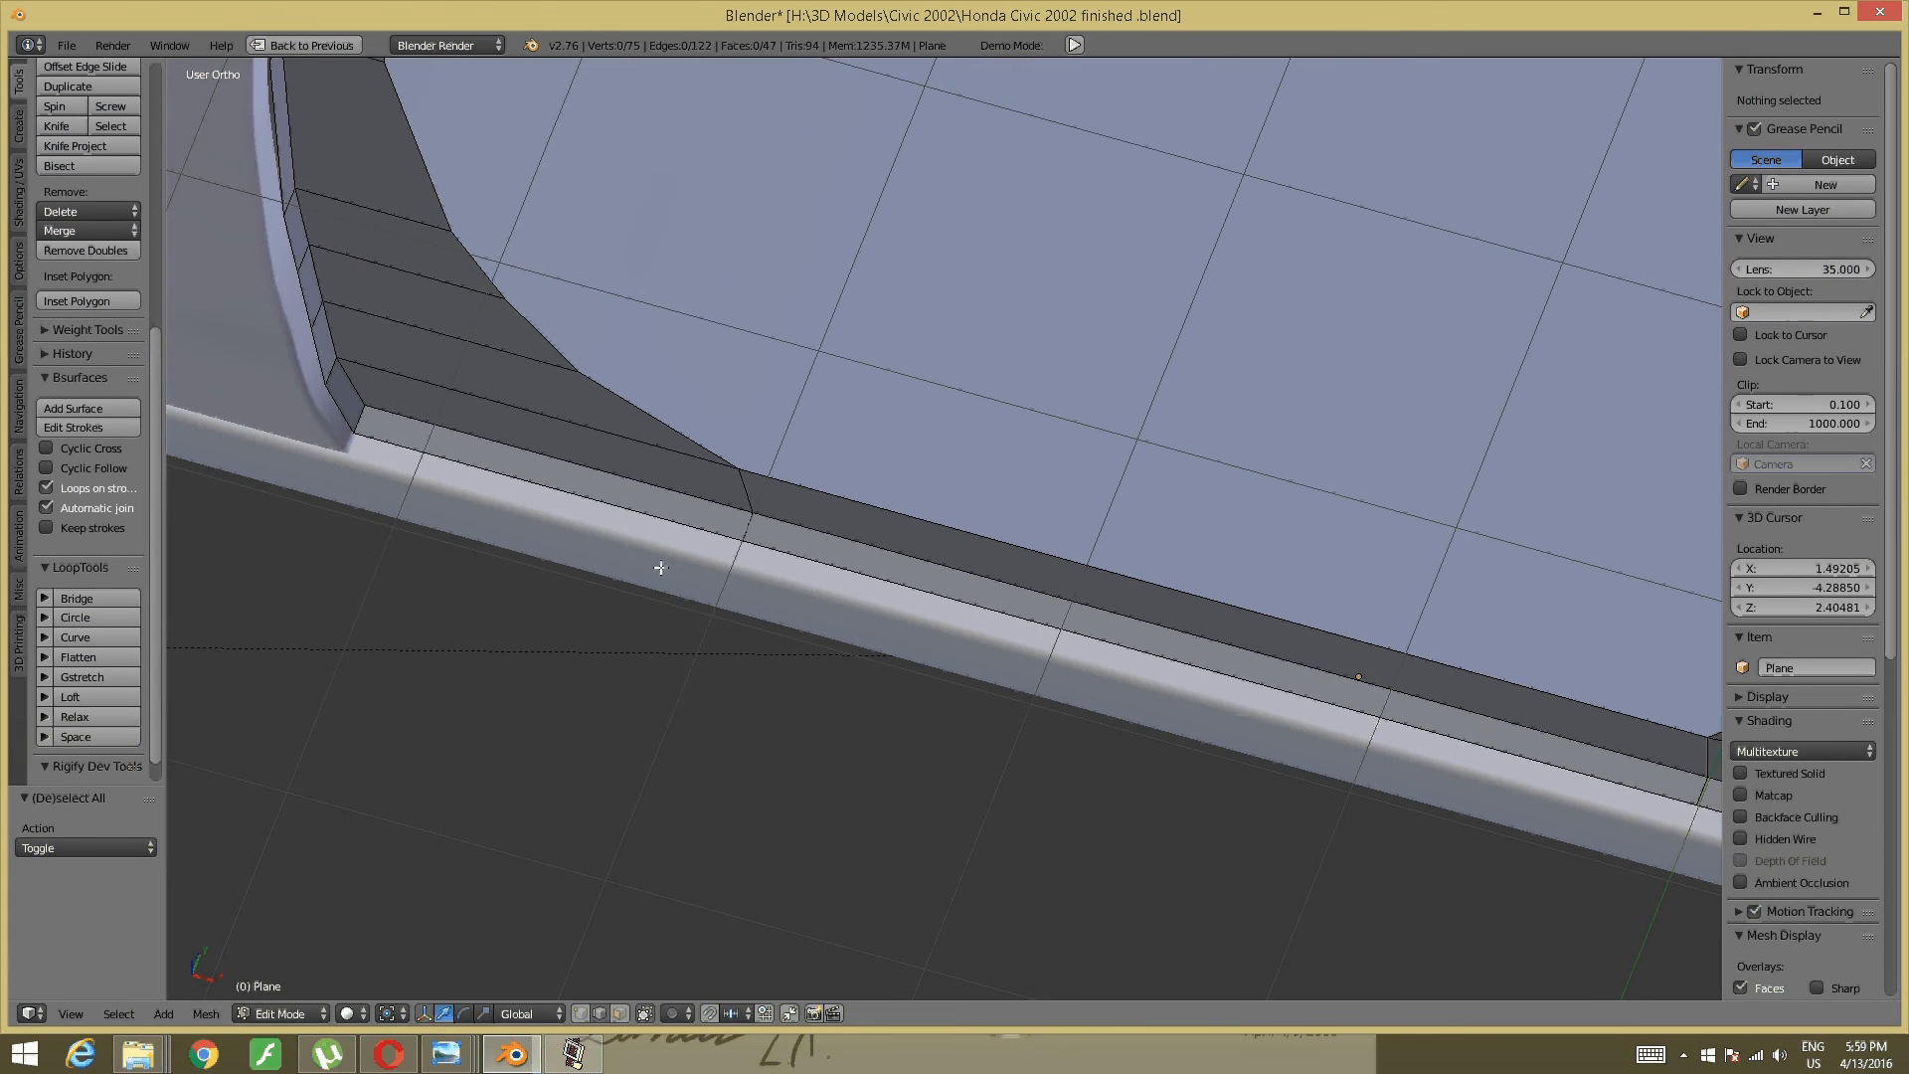
right_click(660, 557)
right_click(927, 587, "shift")
middle_click_drag(1250, 470, 694, 239, "shift")
right_click(1223, 601, "shift")
middle_click_drag(1109, 568, 1083, 491)
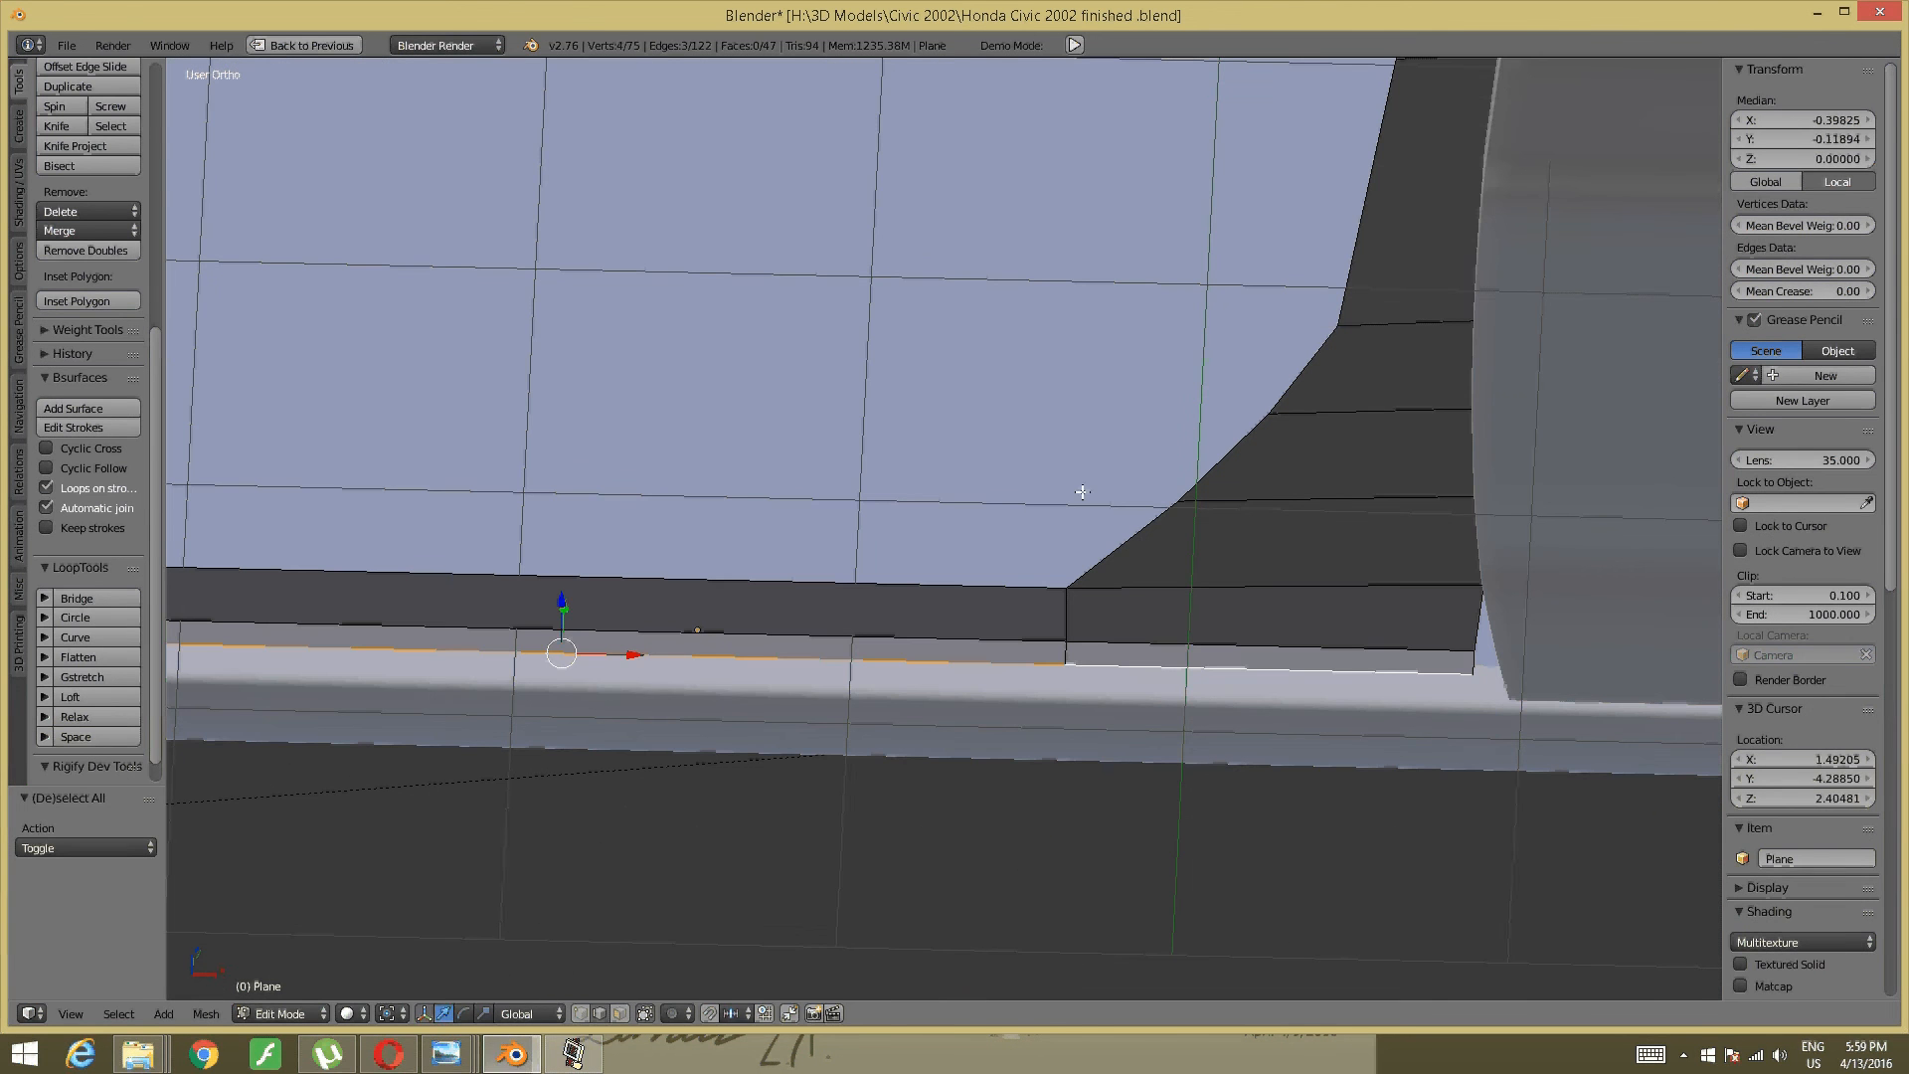
- Extrude the sill edges 0.131 downward in Z to add a new strip of faces
key("e")
key("z")
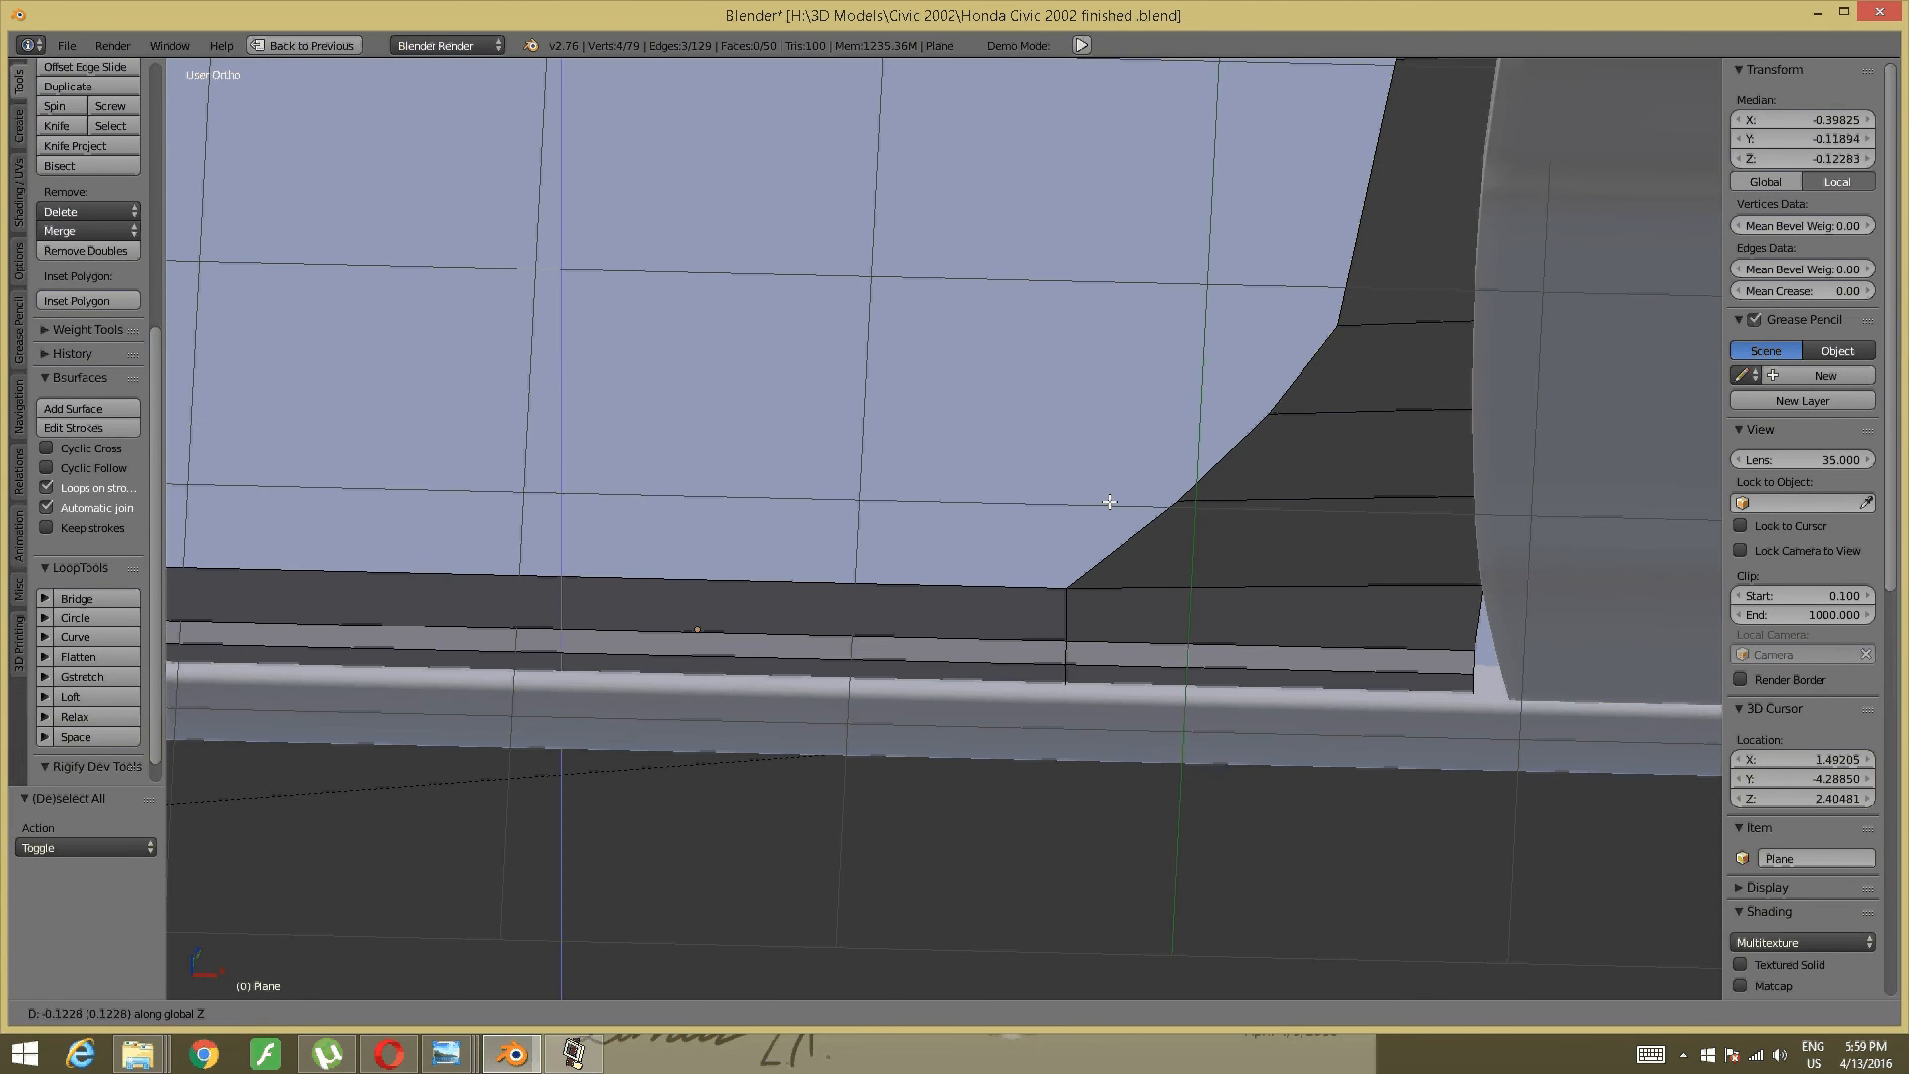
left_click(1110, 503)
middle_click_drag(1154, 499, 1178, 430)
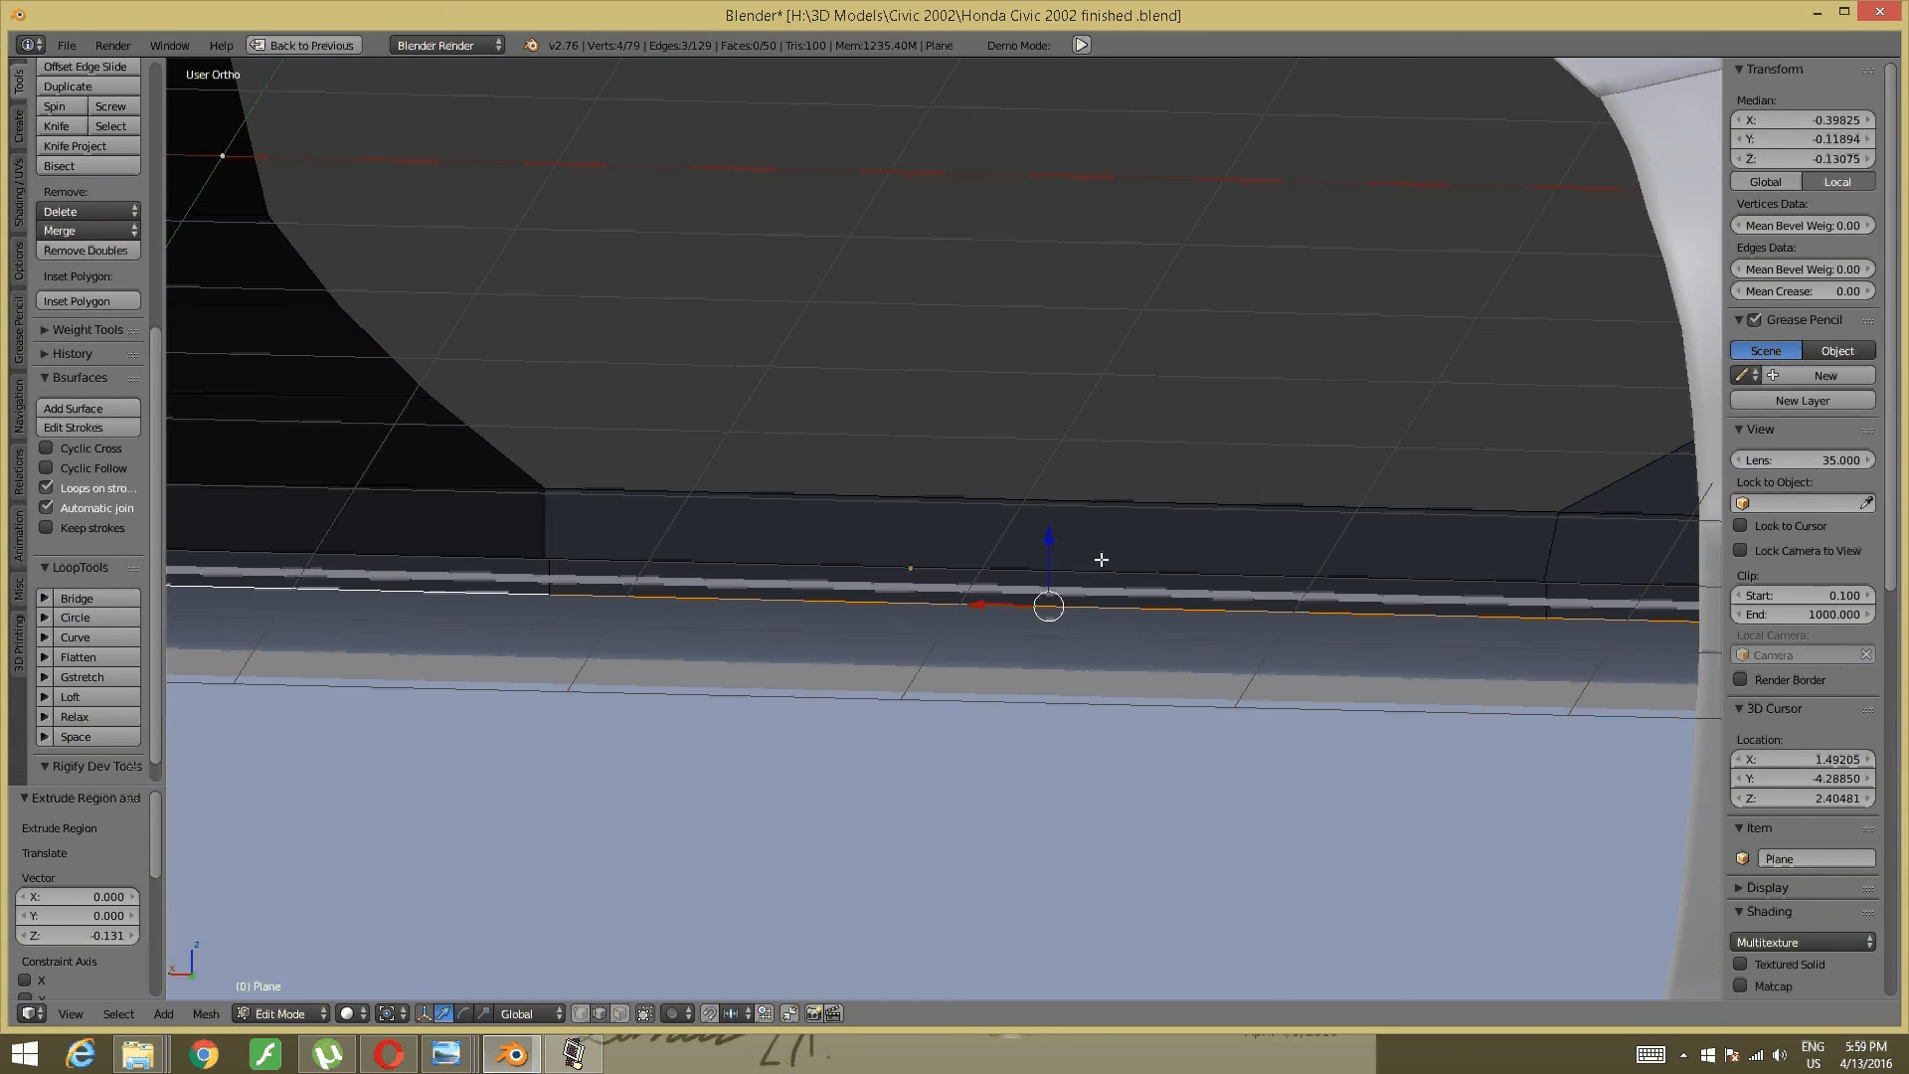
key("a")
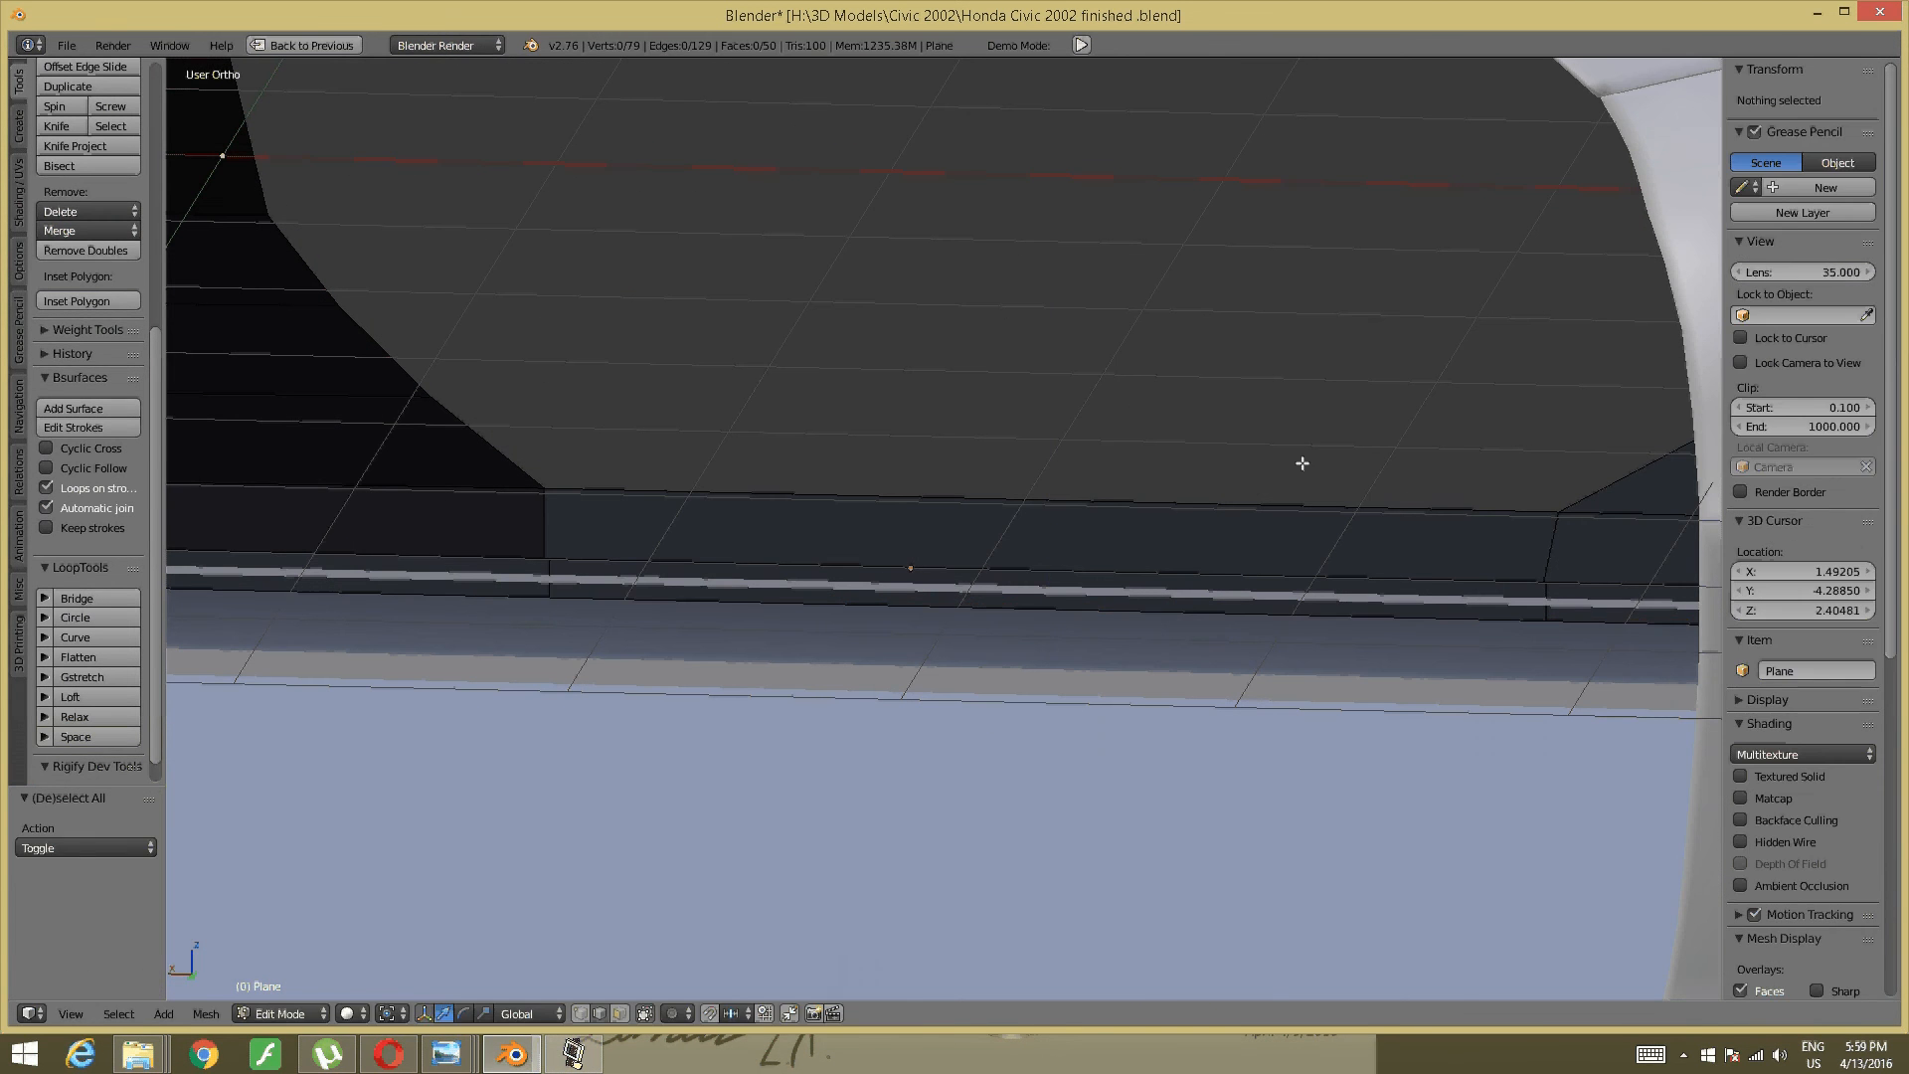
middle_click_drag(1303, 460, 1177, 681)
middle_click_drag(879, 731, 835, 704)
- Select the chain of edges rising from the sill up the wheel-arch pillar
right_click(869, 811)
right_click(860, 767, "shift")
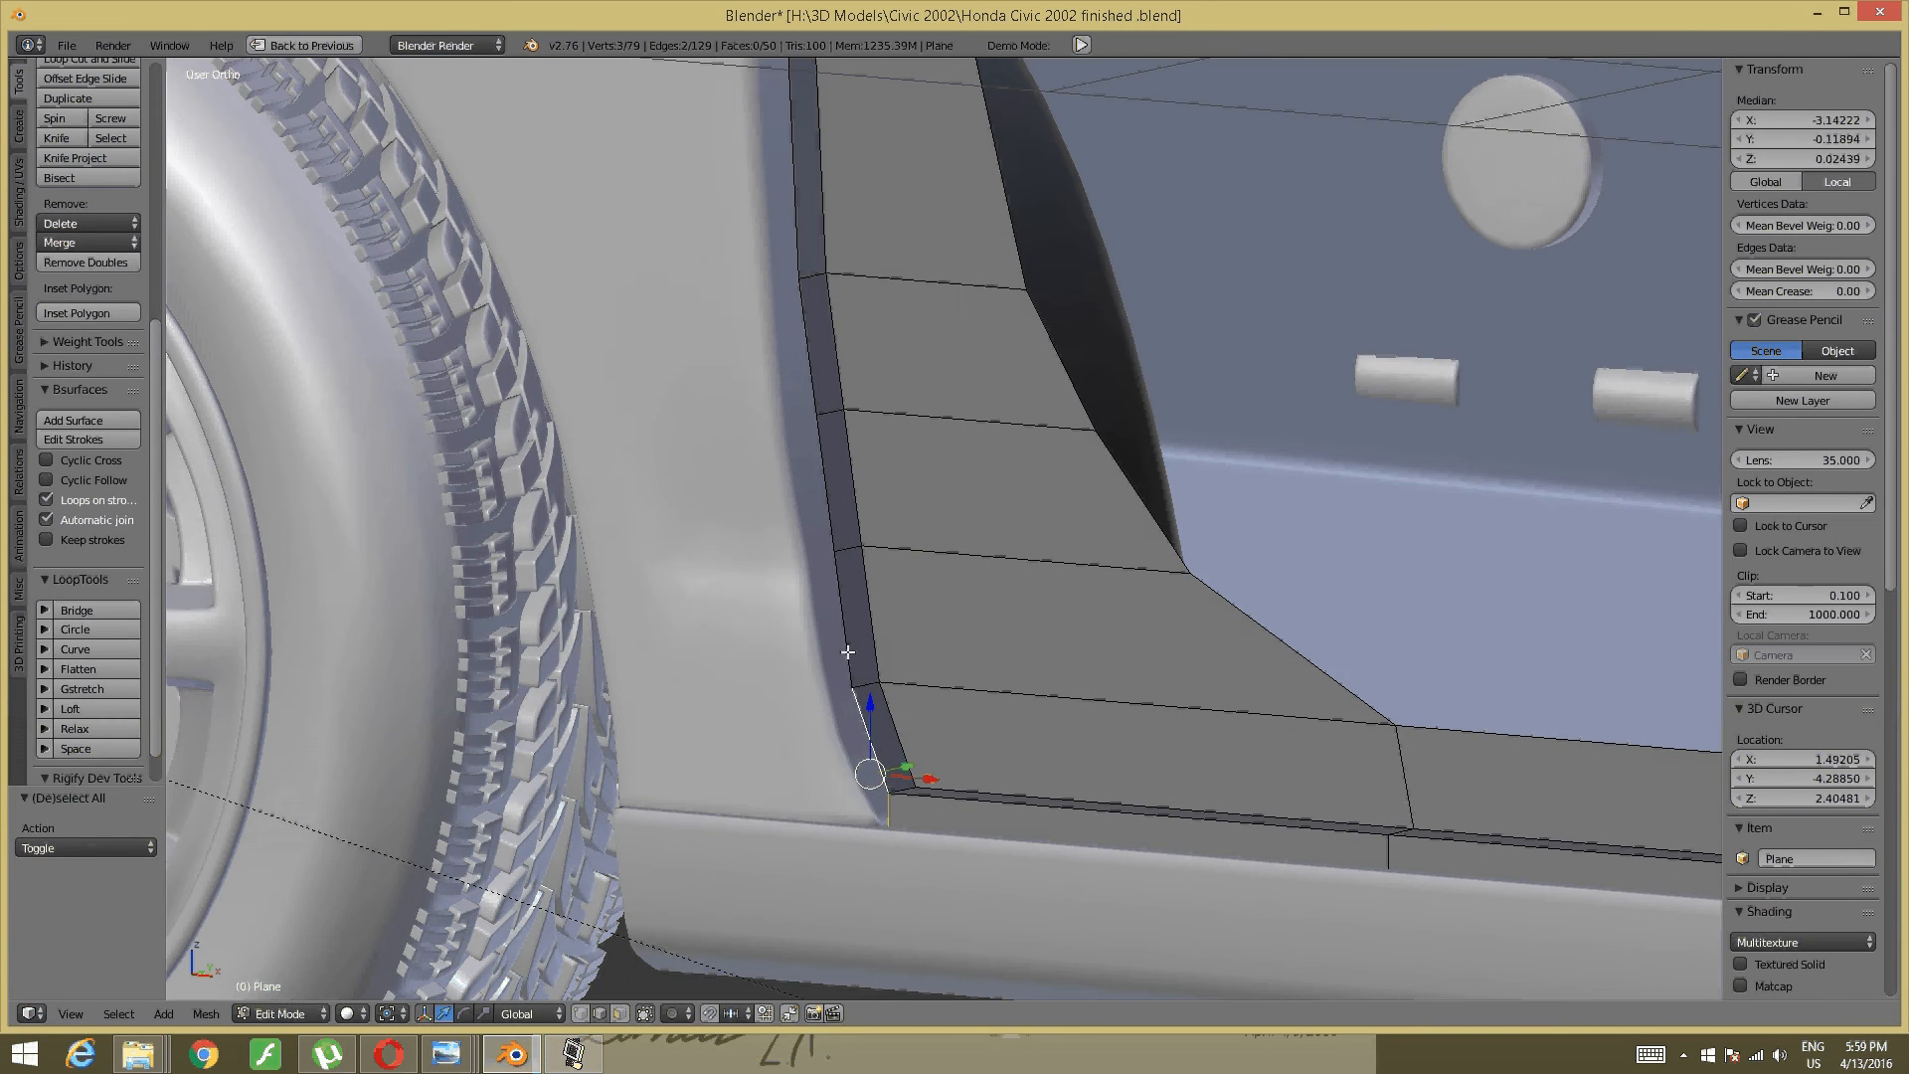
right_click(842, 630, "shift")
right_click(823, 489, "shift")
middle_click_drag(793, 308, 835, 588, "shift")
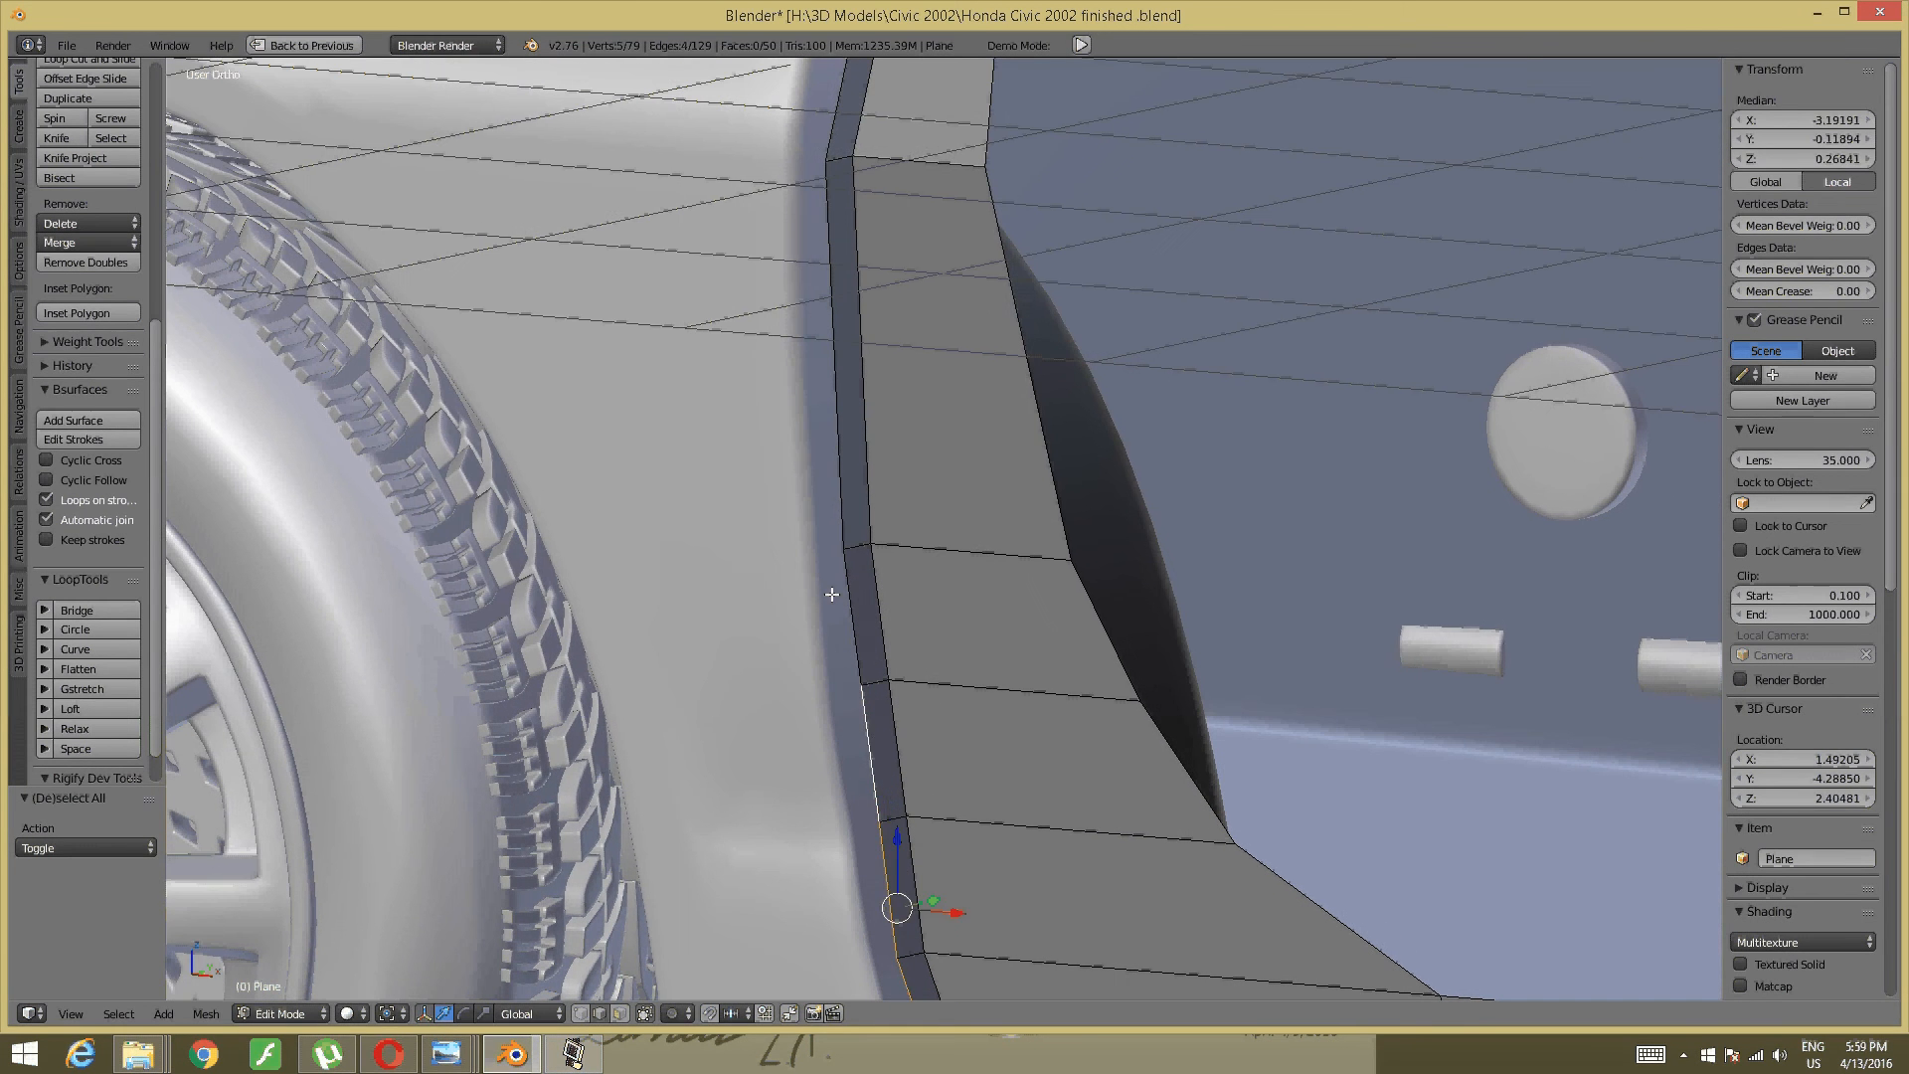
right_click(836, 588, "shift")
right_click(837, 448, "shift")
middle_click_drag(856, 285, 853, 803, "shift")
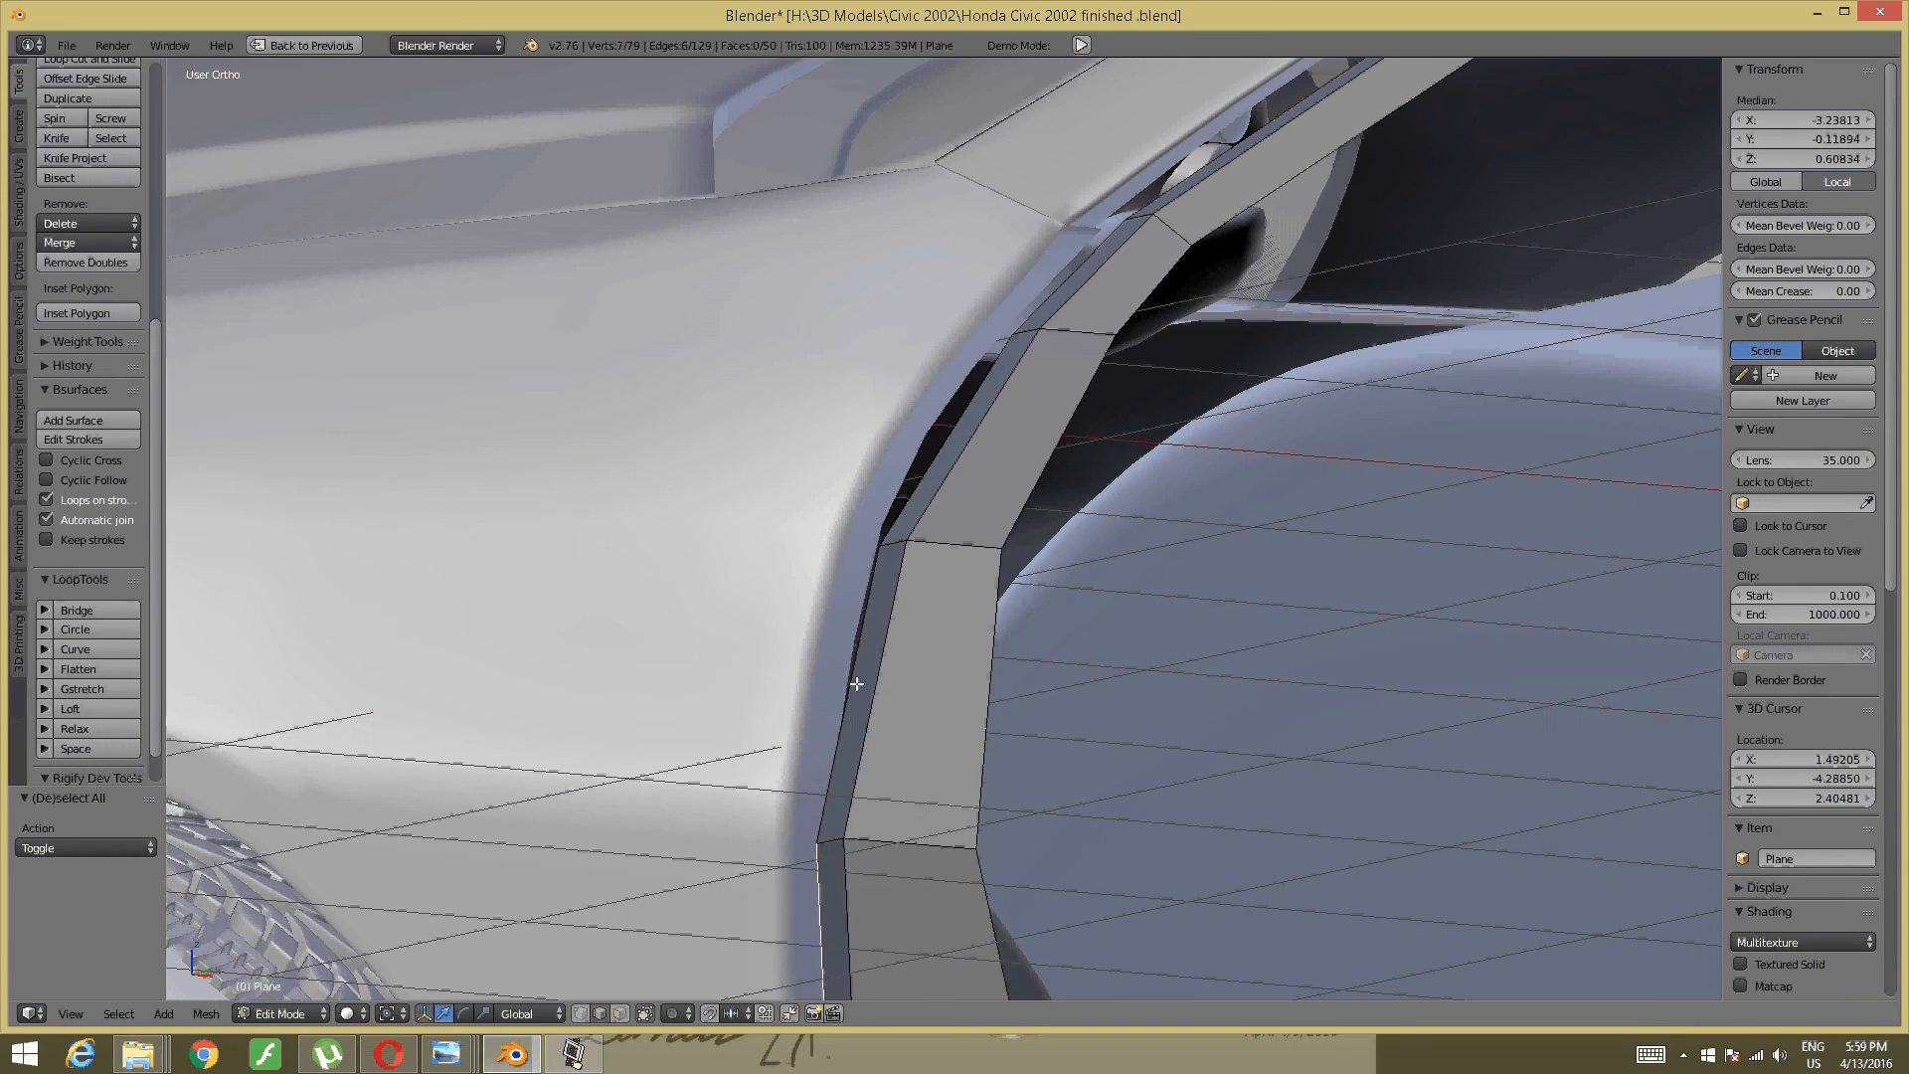
right_click(848, 696, "shift")
right_click(906, 434, "shift")
right_click(1024, 326, "shift")
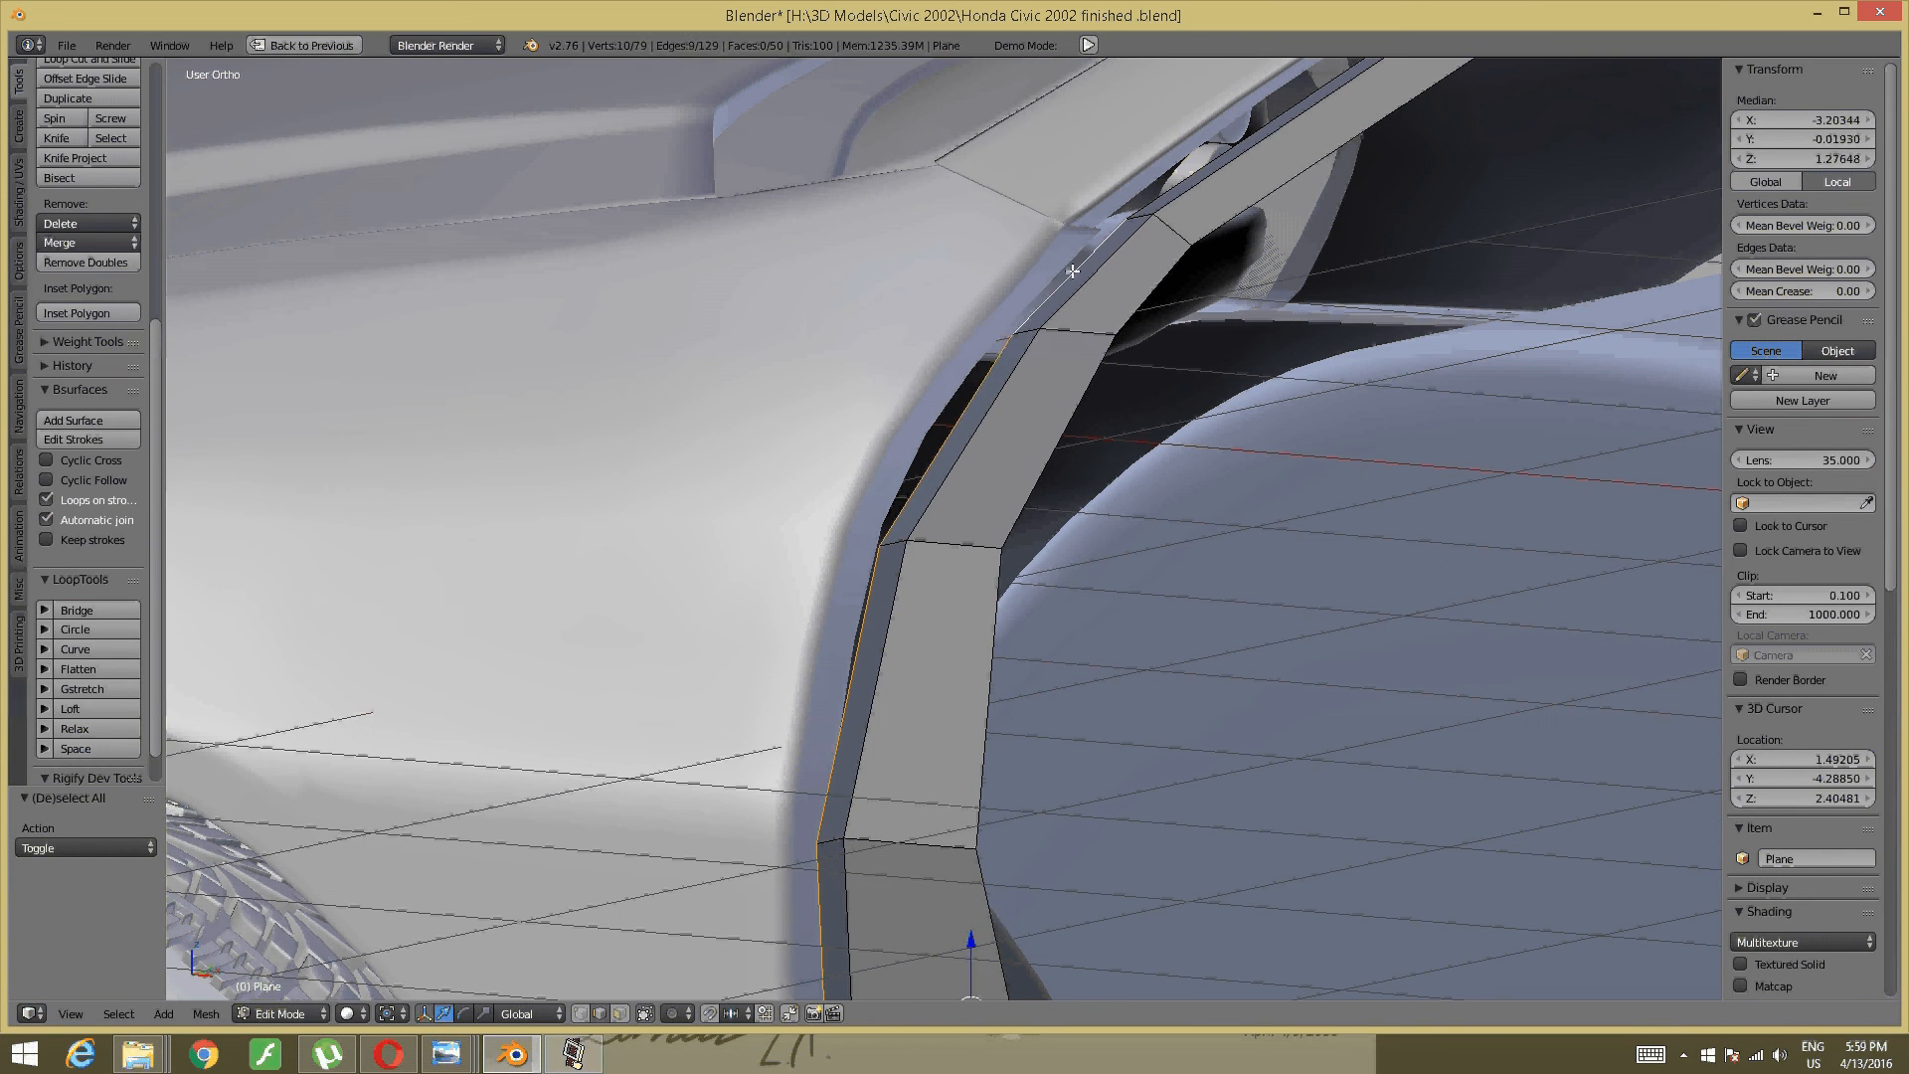
middle_click_drag(1024, 326, 1042, 364)
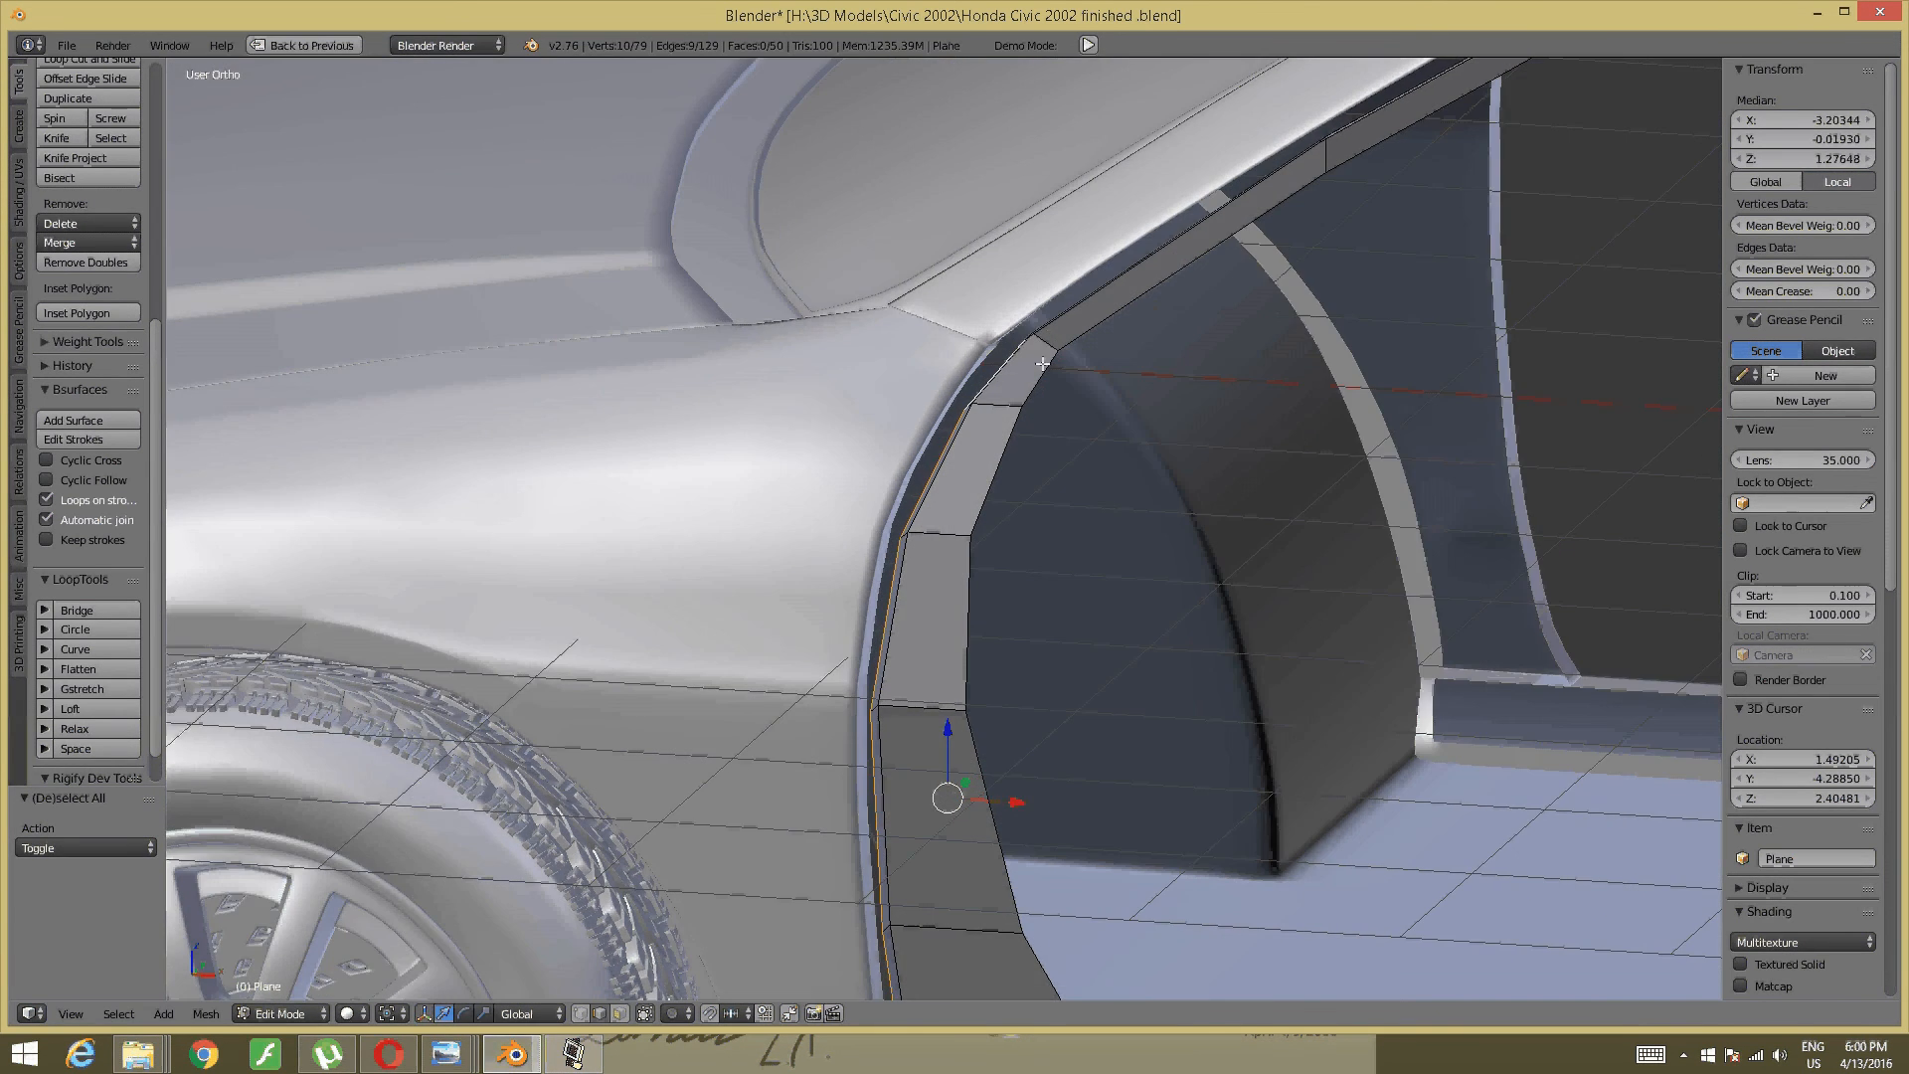
- Extrude the pillar edges -0.158 along X and nudge the new strip 0.009 along Y
key("e")
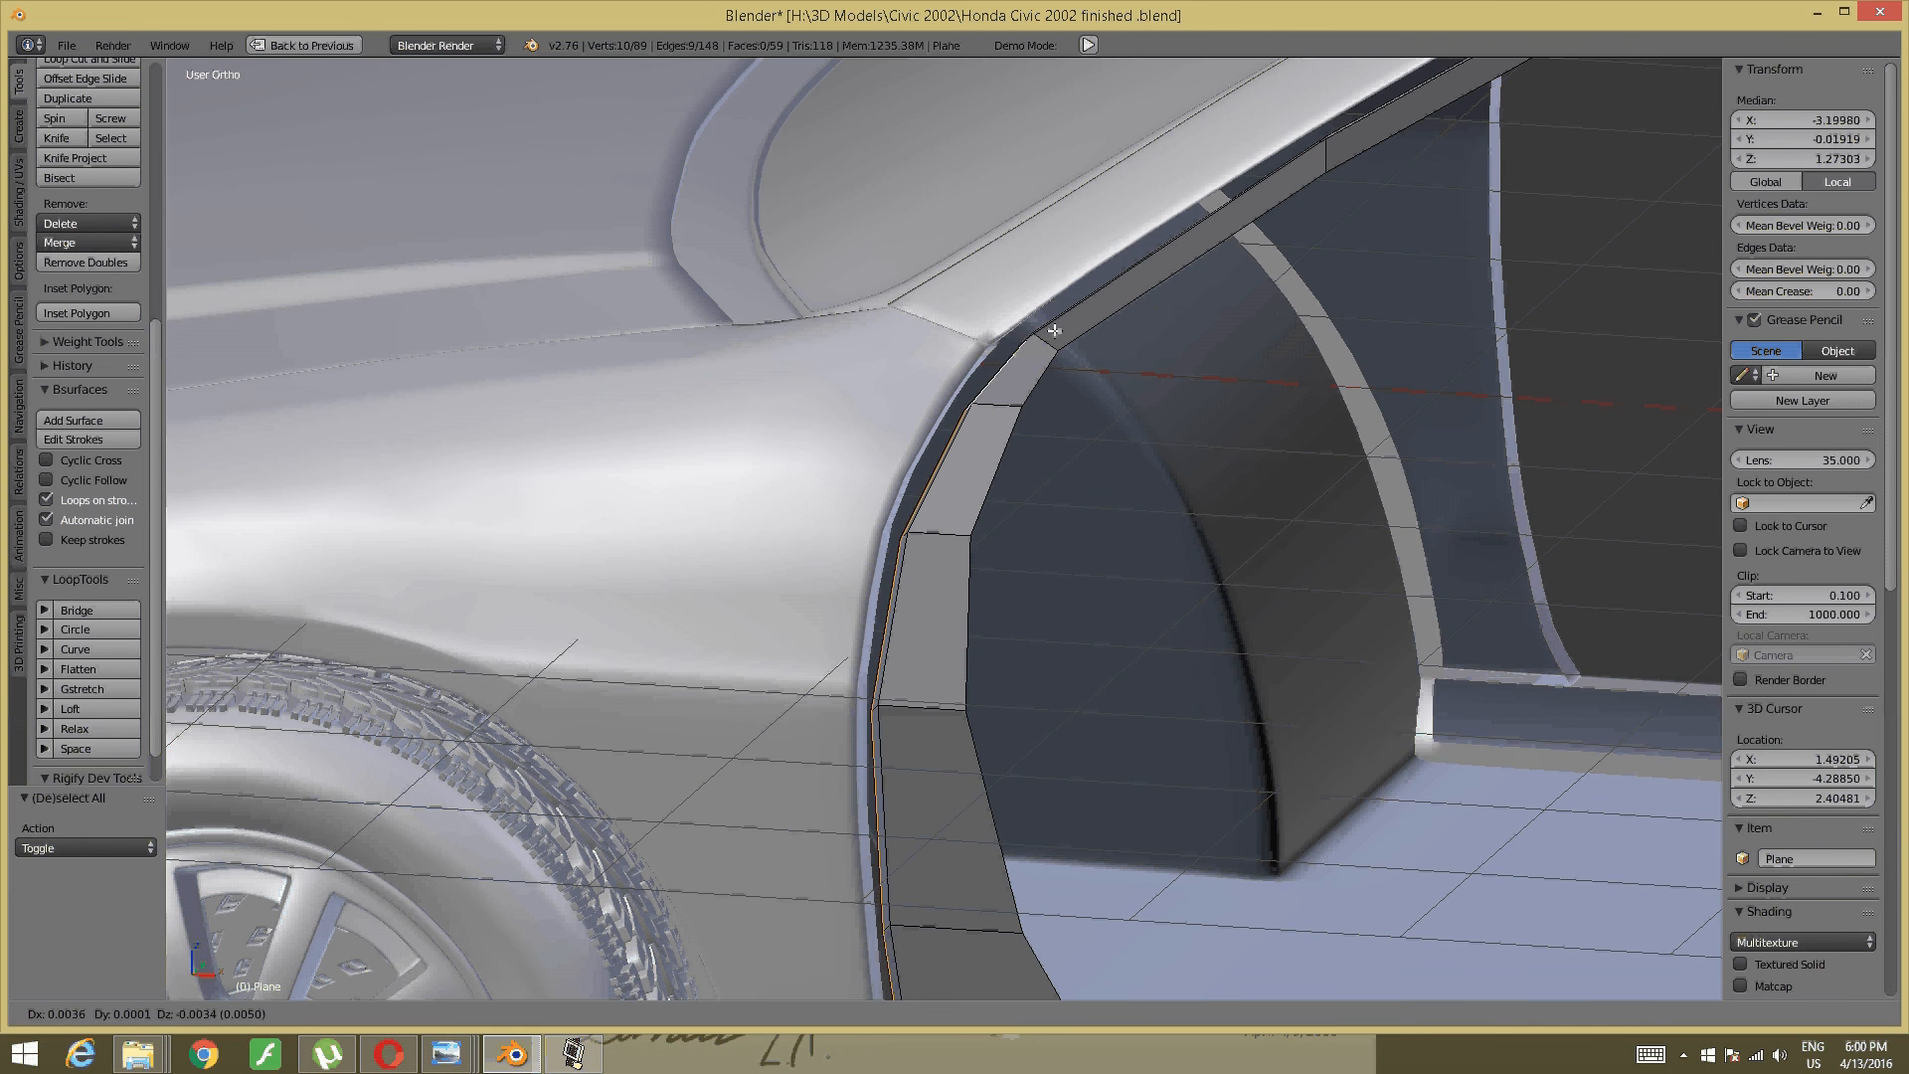
key("x")
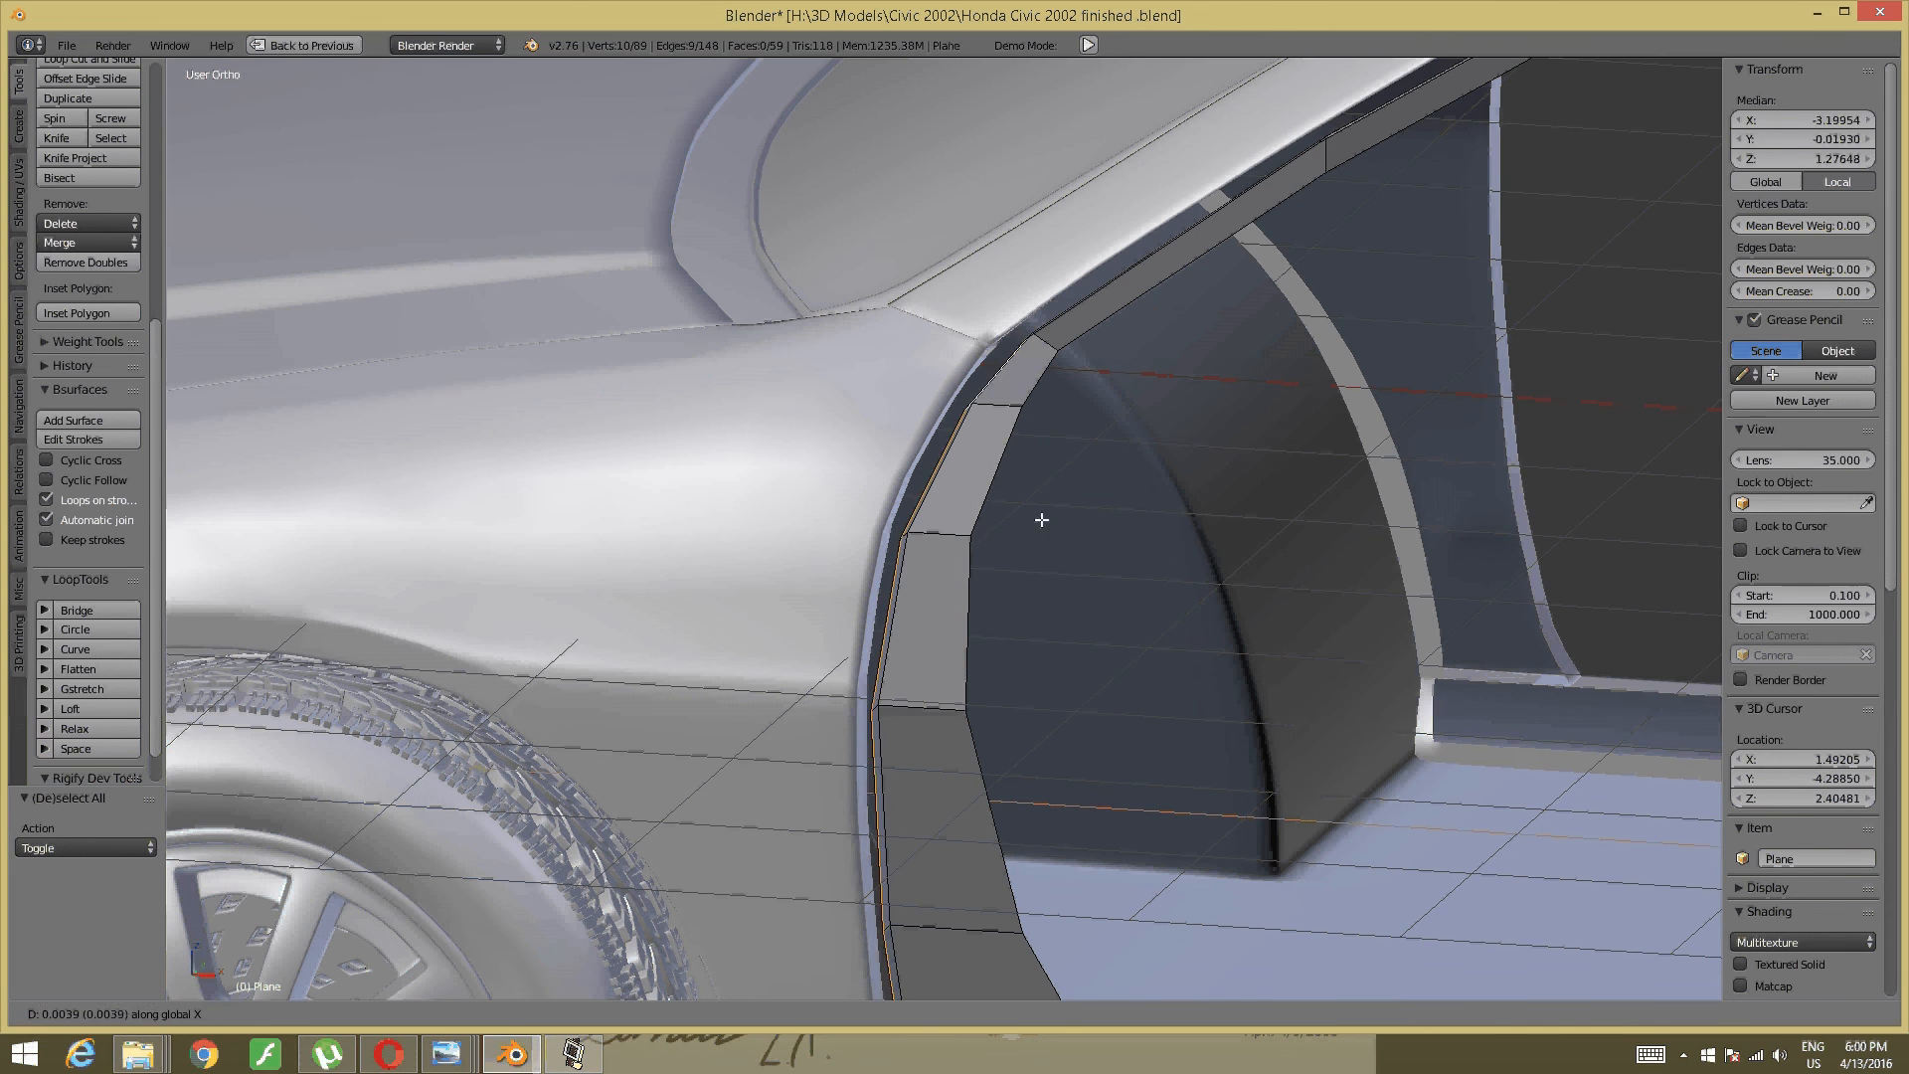
left_click(995, 515)
middle_click_drag(1094, 507, 774, 152)
middle_click_drag(747, 421, 911, 373)
left_click_drag(925, 398, 928, 395)
middle_click_drag(928, 395, 796, 516)
- Select the row of roof-rail trim edges along the door-frame arch
key("a")
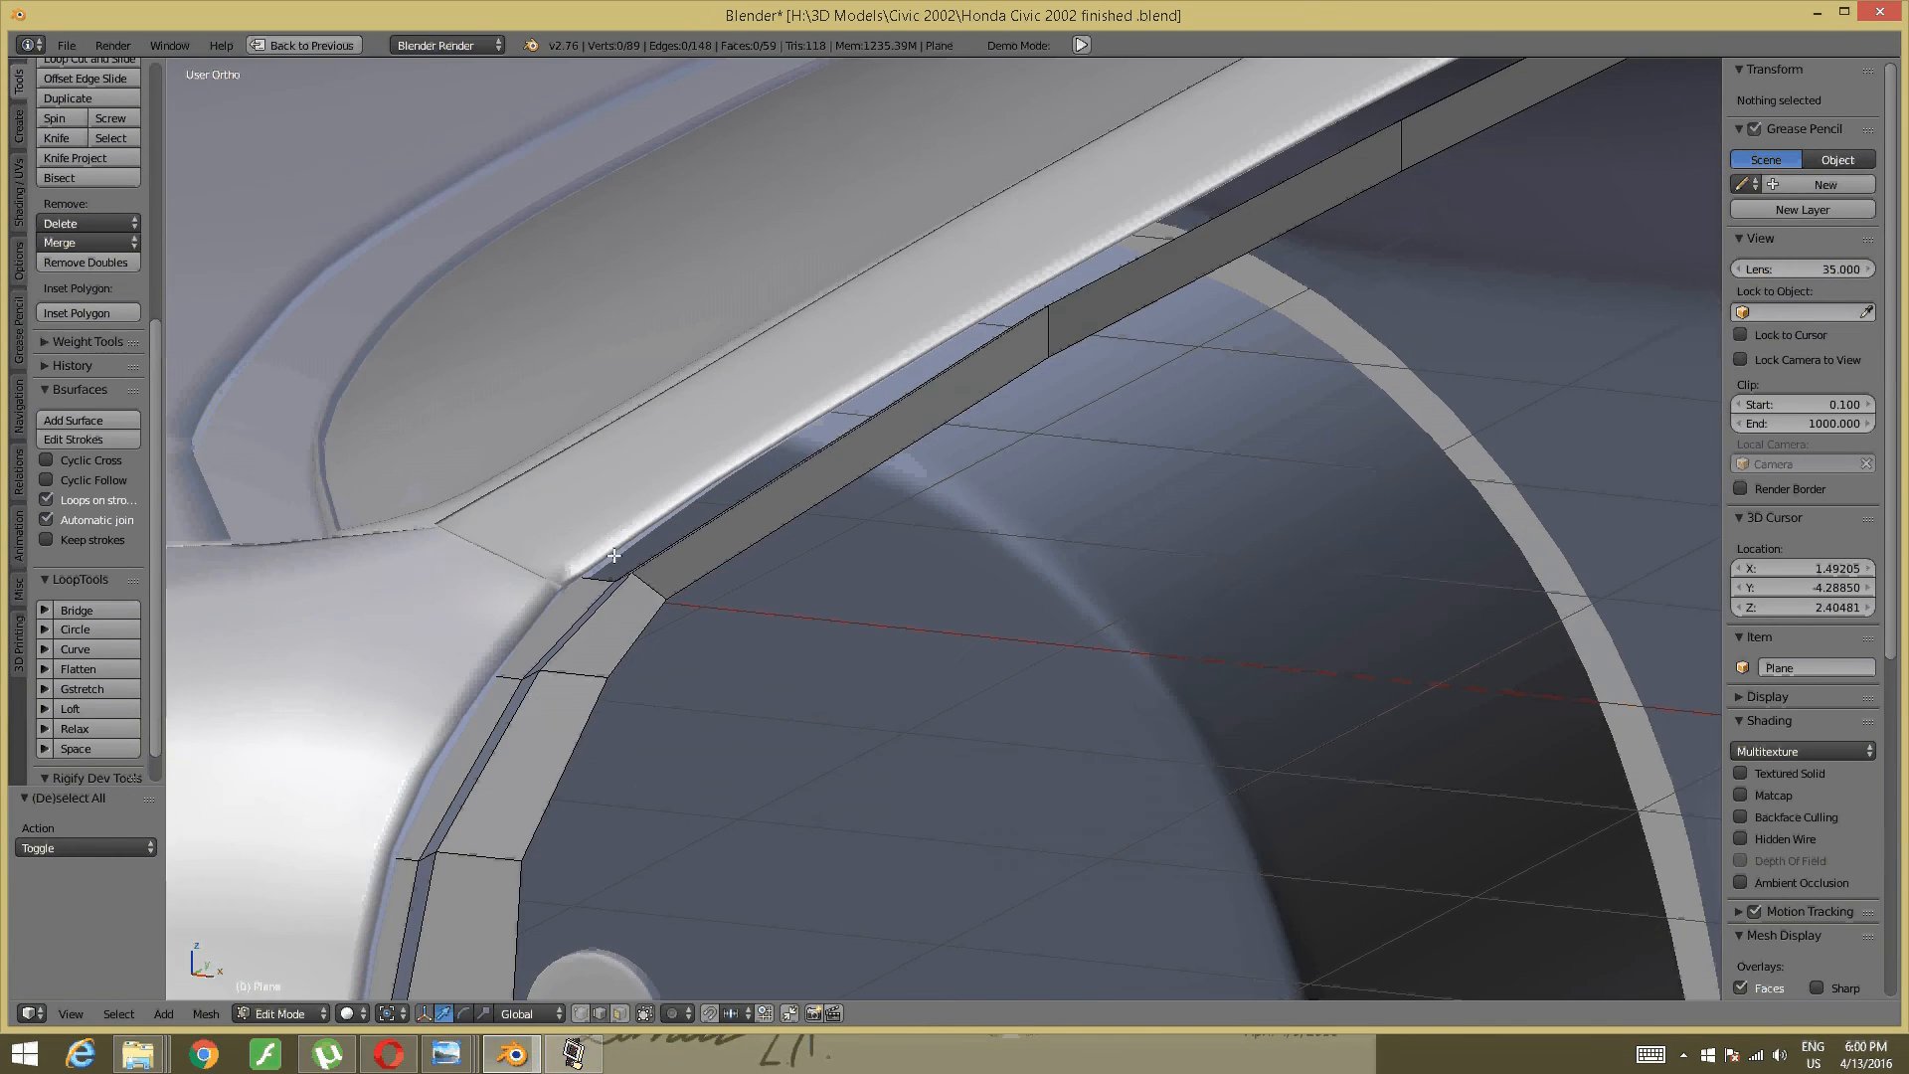
middle_click_drag(612, 554, 674, 472)
right_click(713, 430)
middle_click_drag(960, 316, 414, 669)
right_click(840, 394, "shift")
right_click(573, 500, "shift")
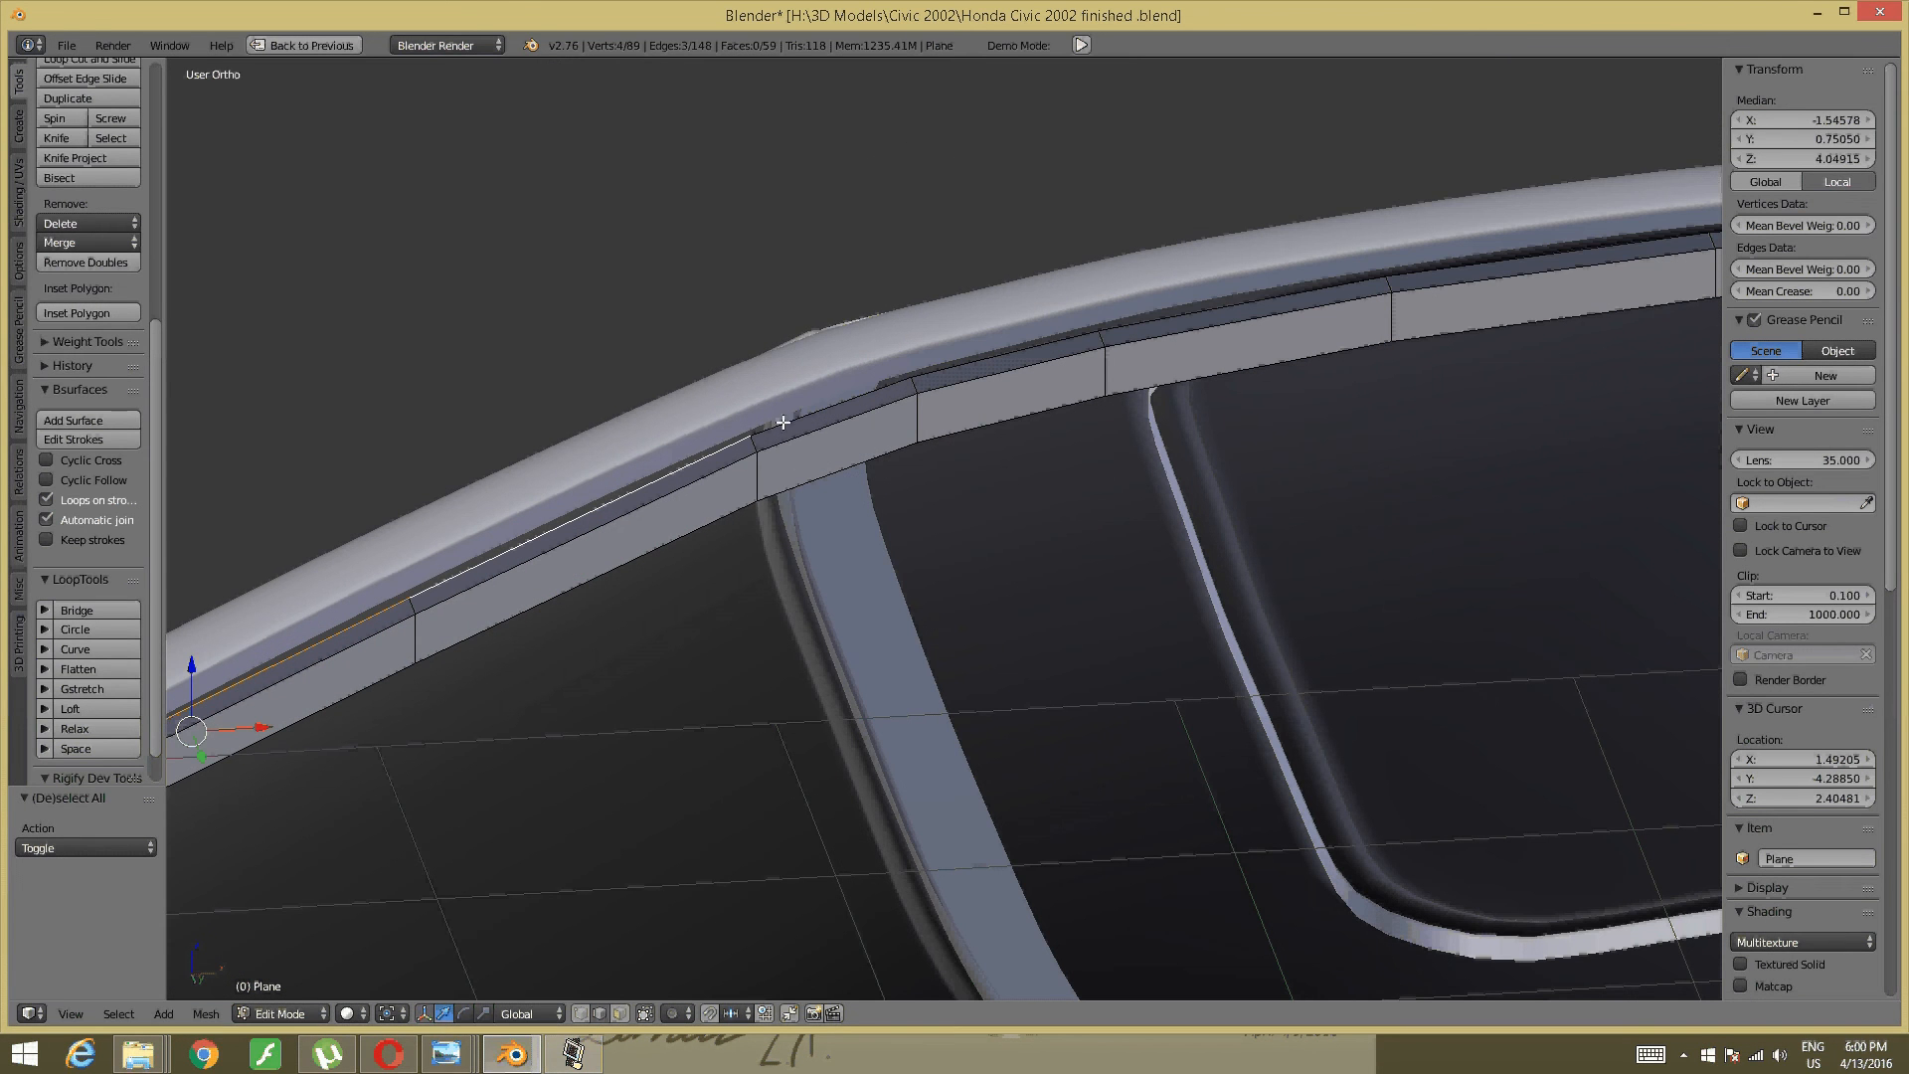
right_click(833, 407, "shift")
right_click(1009, 360, "shift")
middle_click_drag(1009, 360, 775, 403)
right_click(952, 333, "shift")
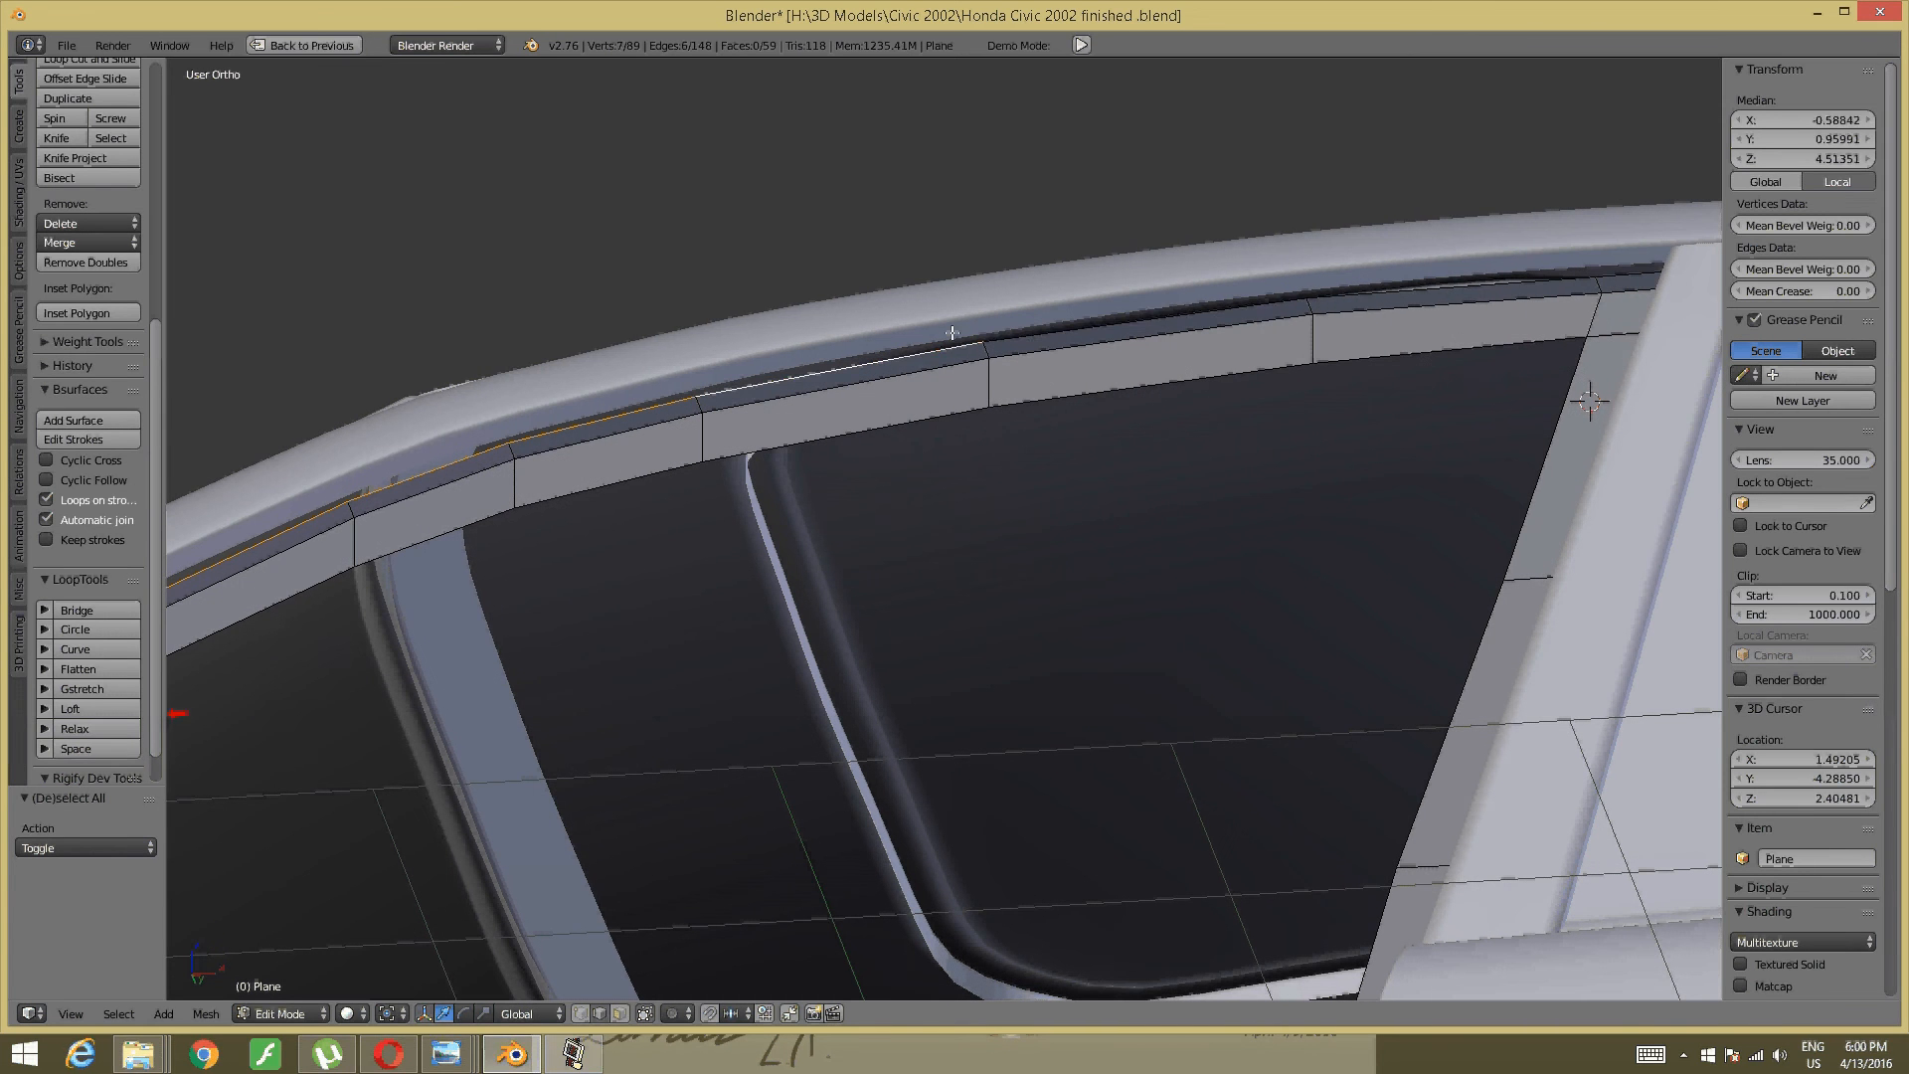
right_click(1034, 335, "shift")
right_click(1482, 289, "shift")
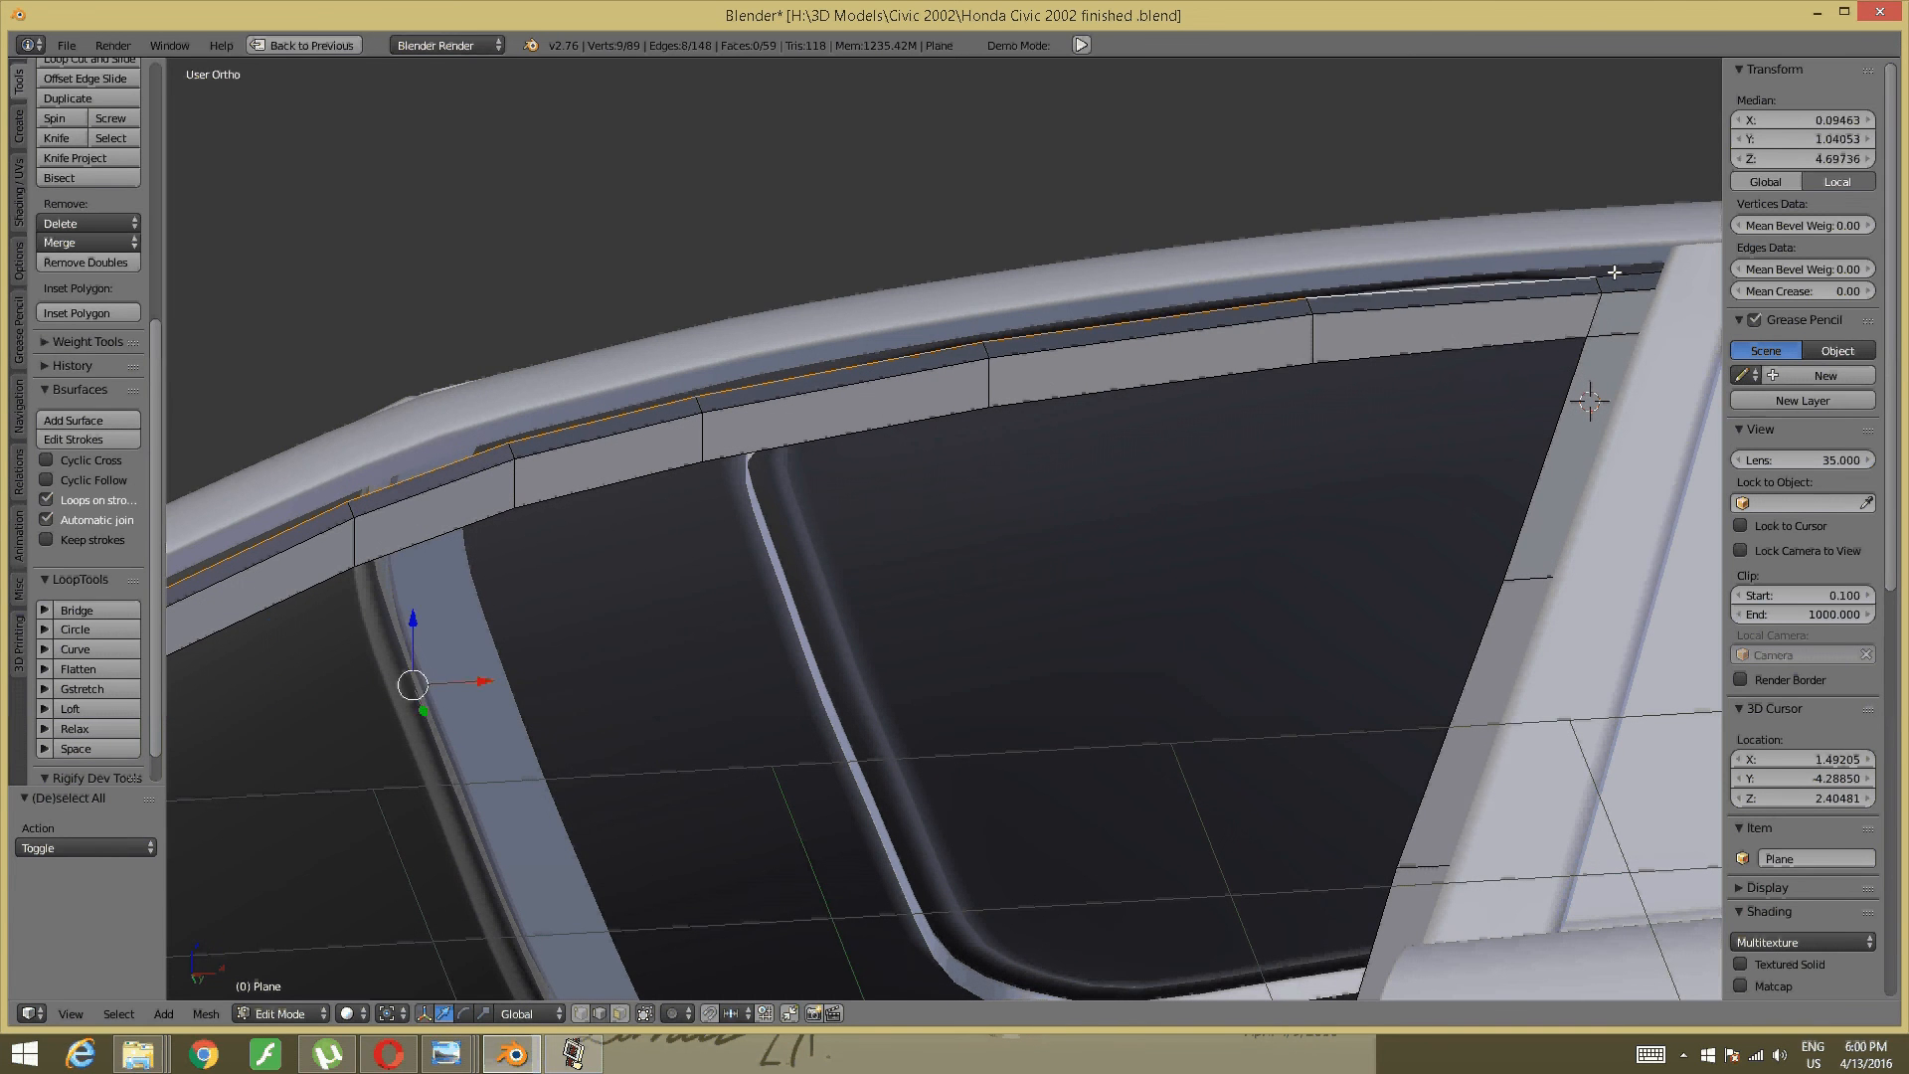
right_click(1617, 272, "shift")
- In Front view, extrude the roof-rail edges 0.119 upward in Z
key("KP_1")
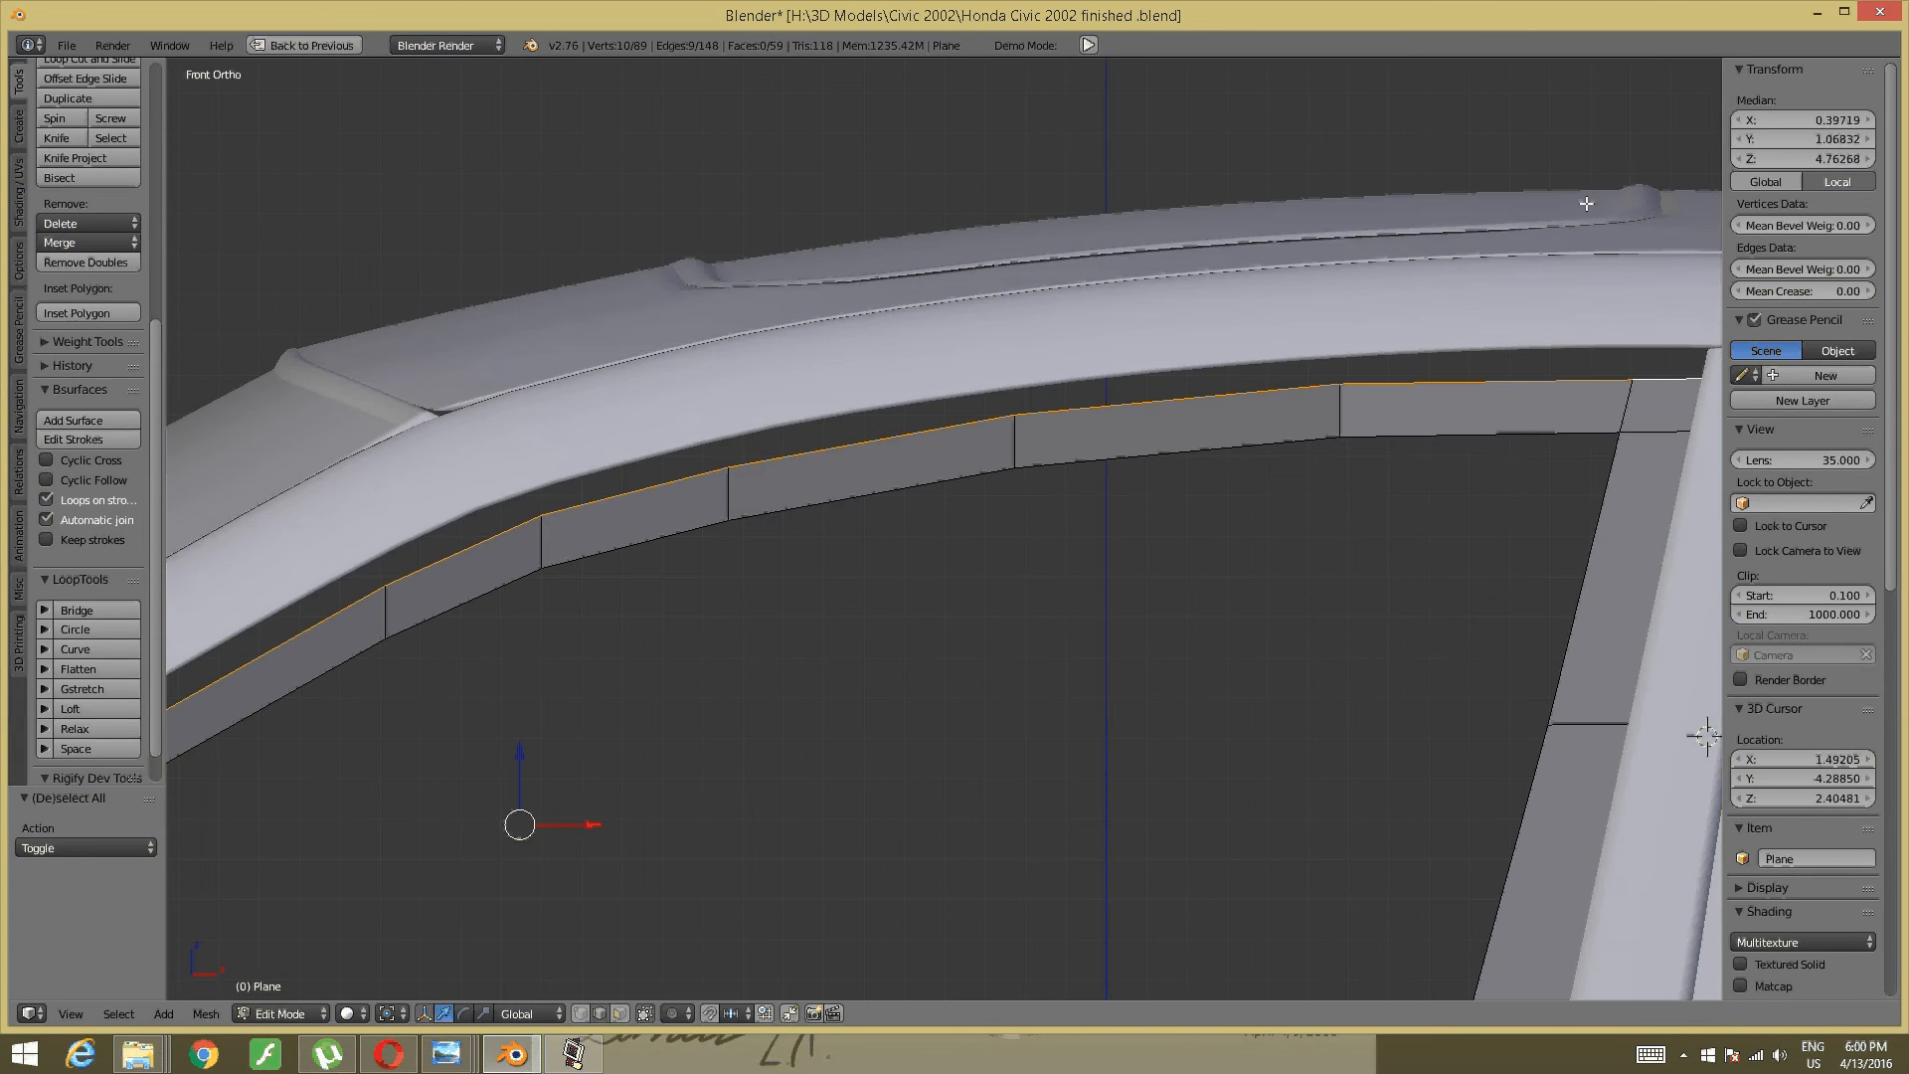
scroll(1154, 477, "down", 1)
middle_click_drag(705, 704, 950, 431, "shift")
scroll(950, 430, "down", 1)
middle_click_drag(801, 438, 1049, 317, "shift")
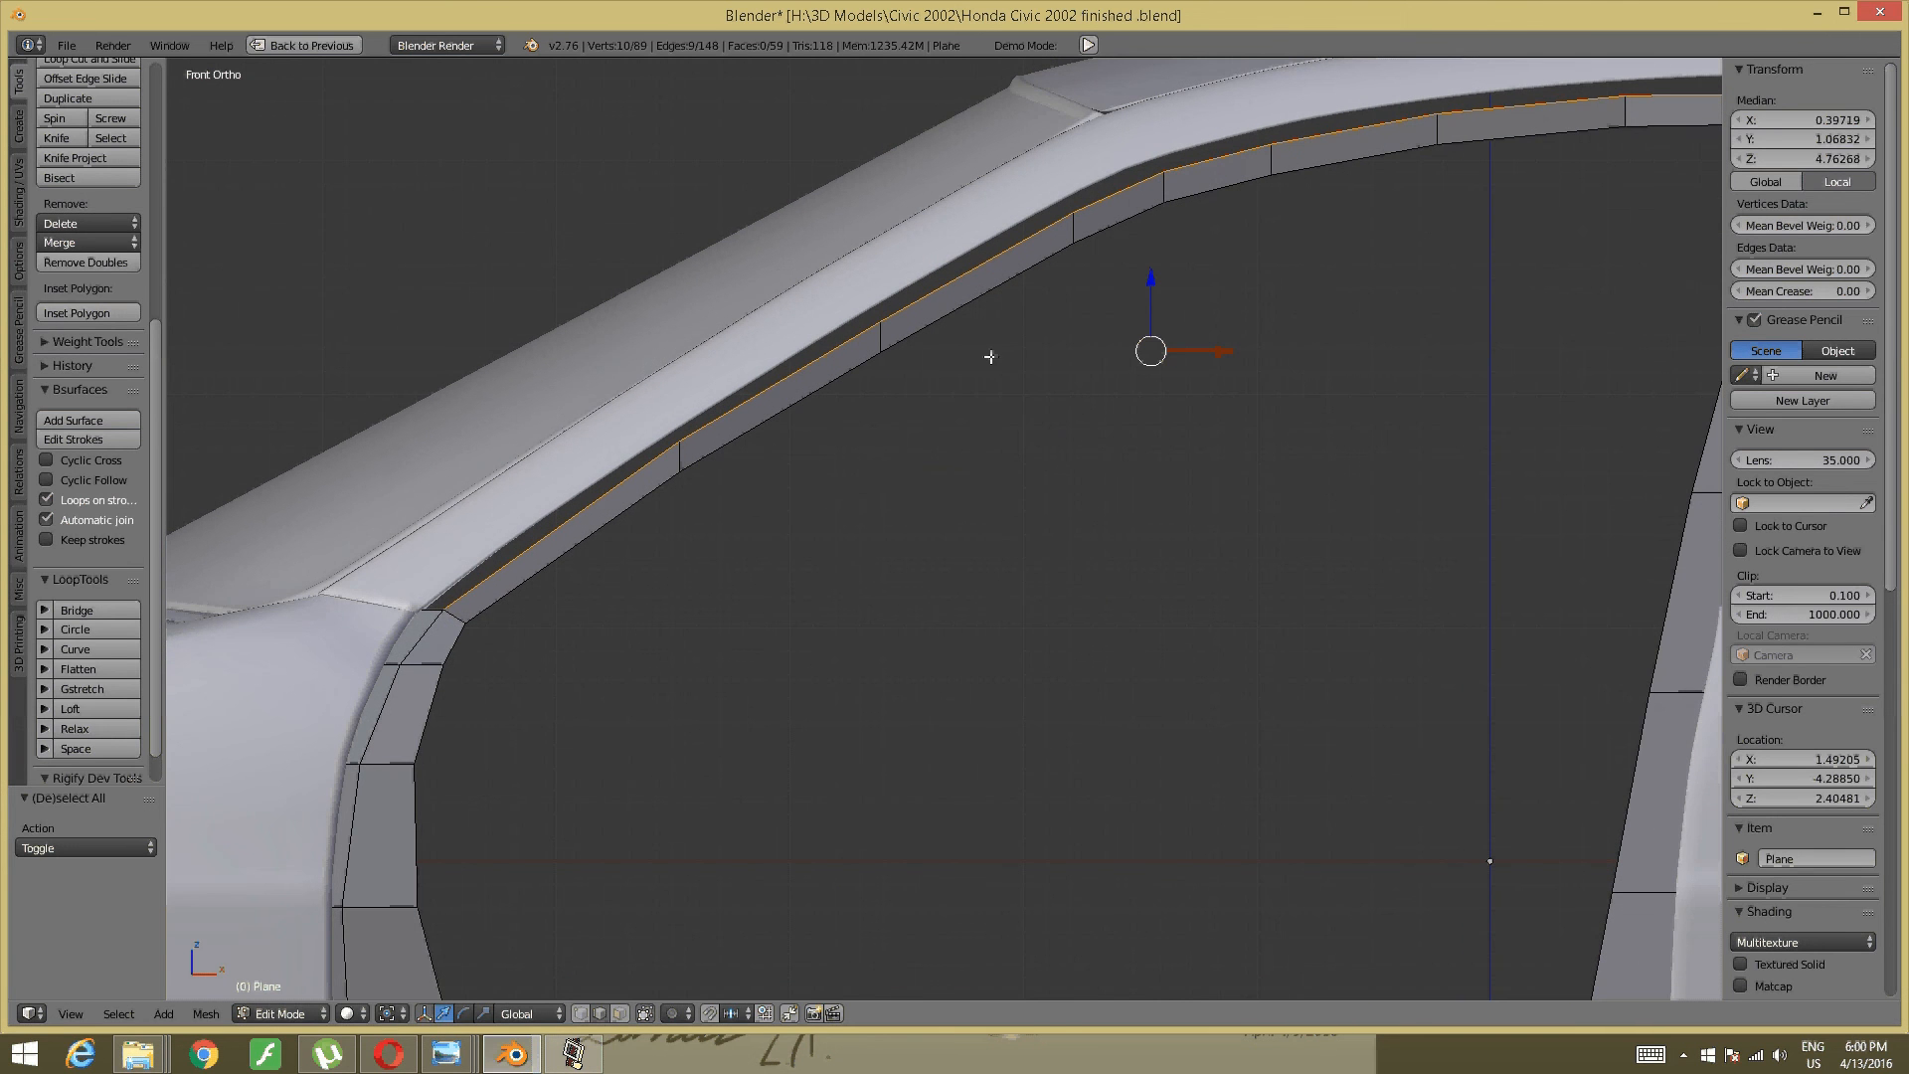
key("e")
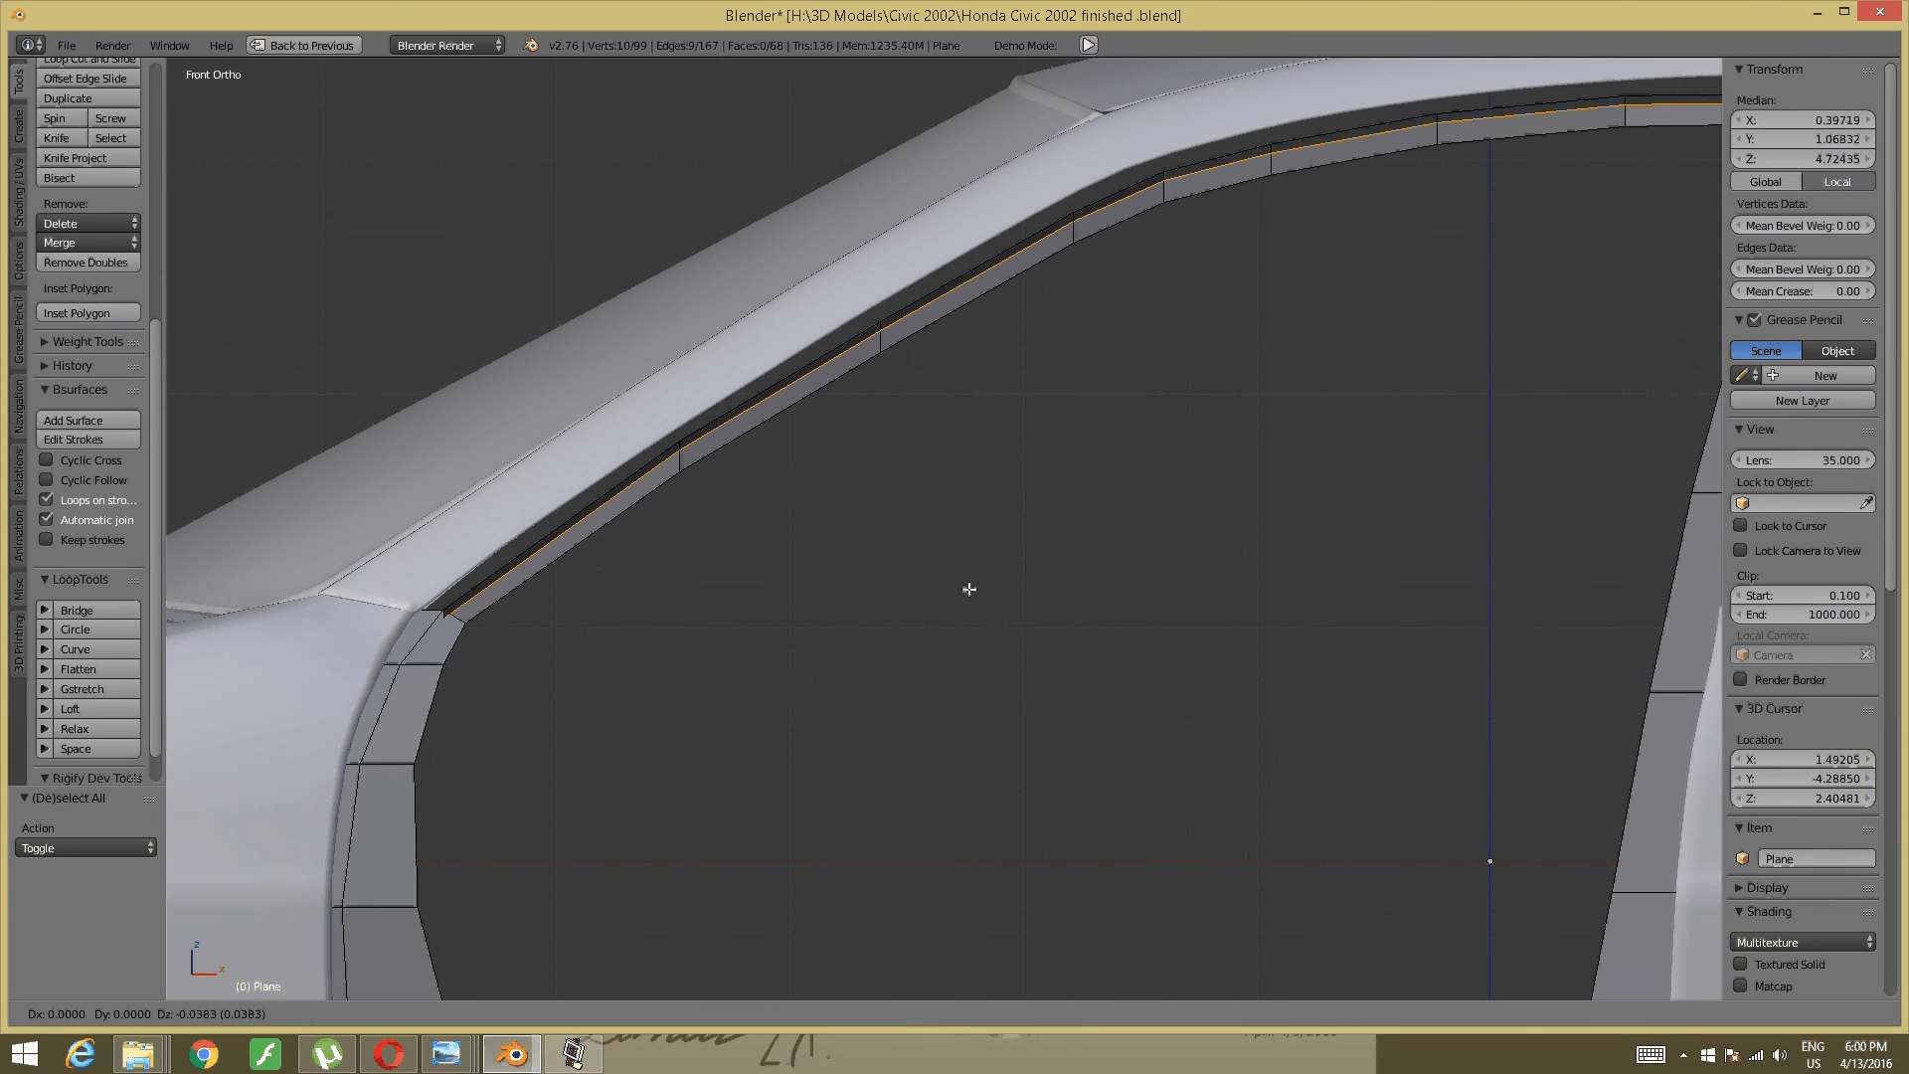
key("z")
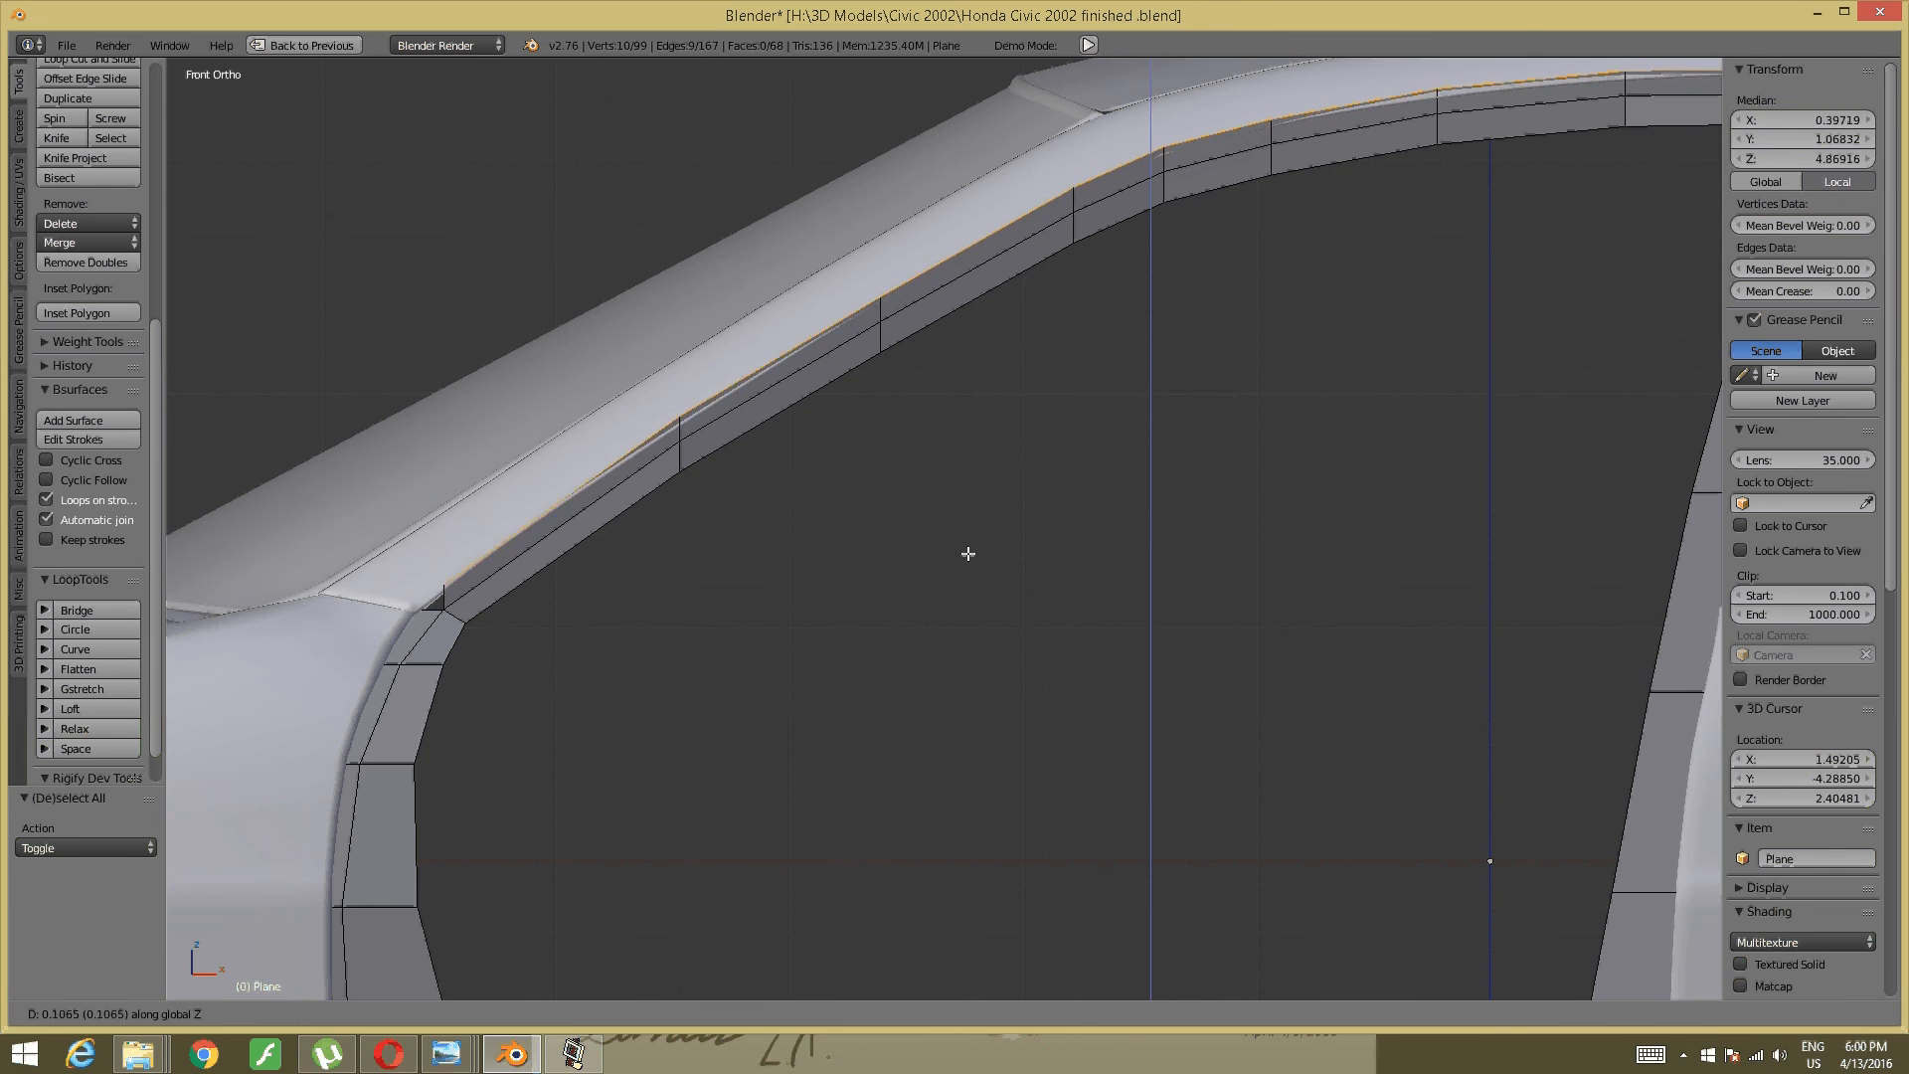
left_click(968, 552)
- Shift the new top edges 0.073 and then 0.011 along Y
middle_click_drag(928, 447, 759, 647)
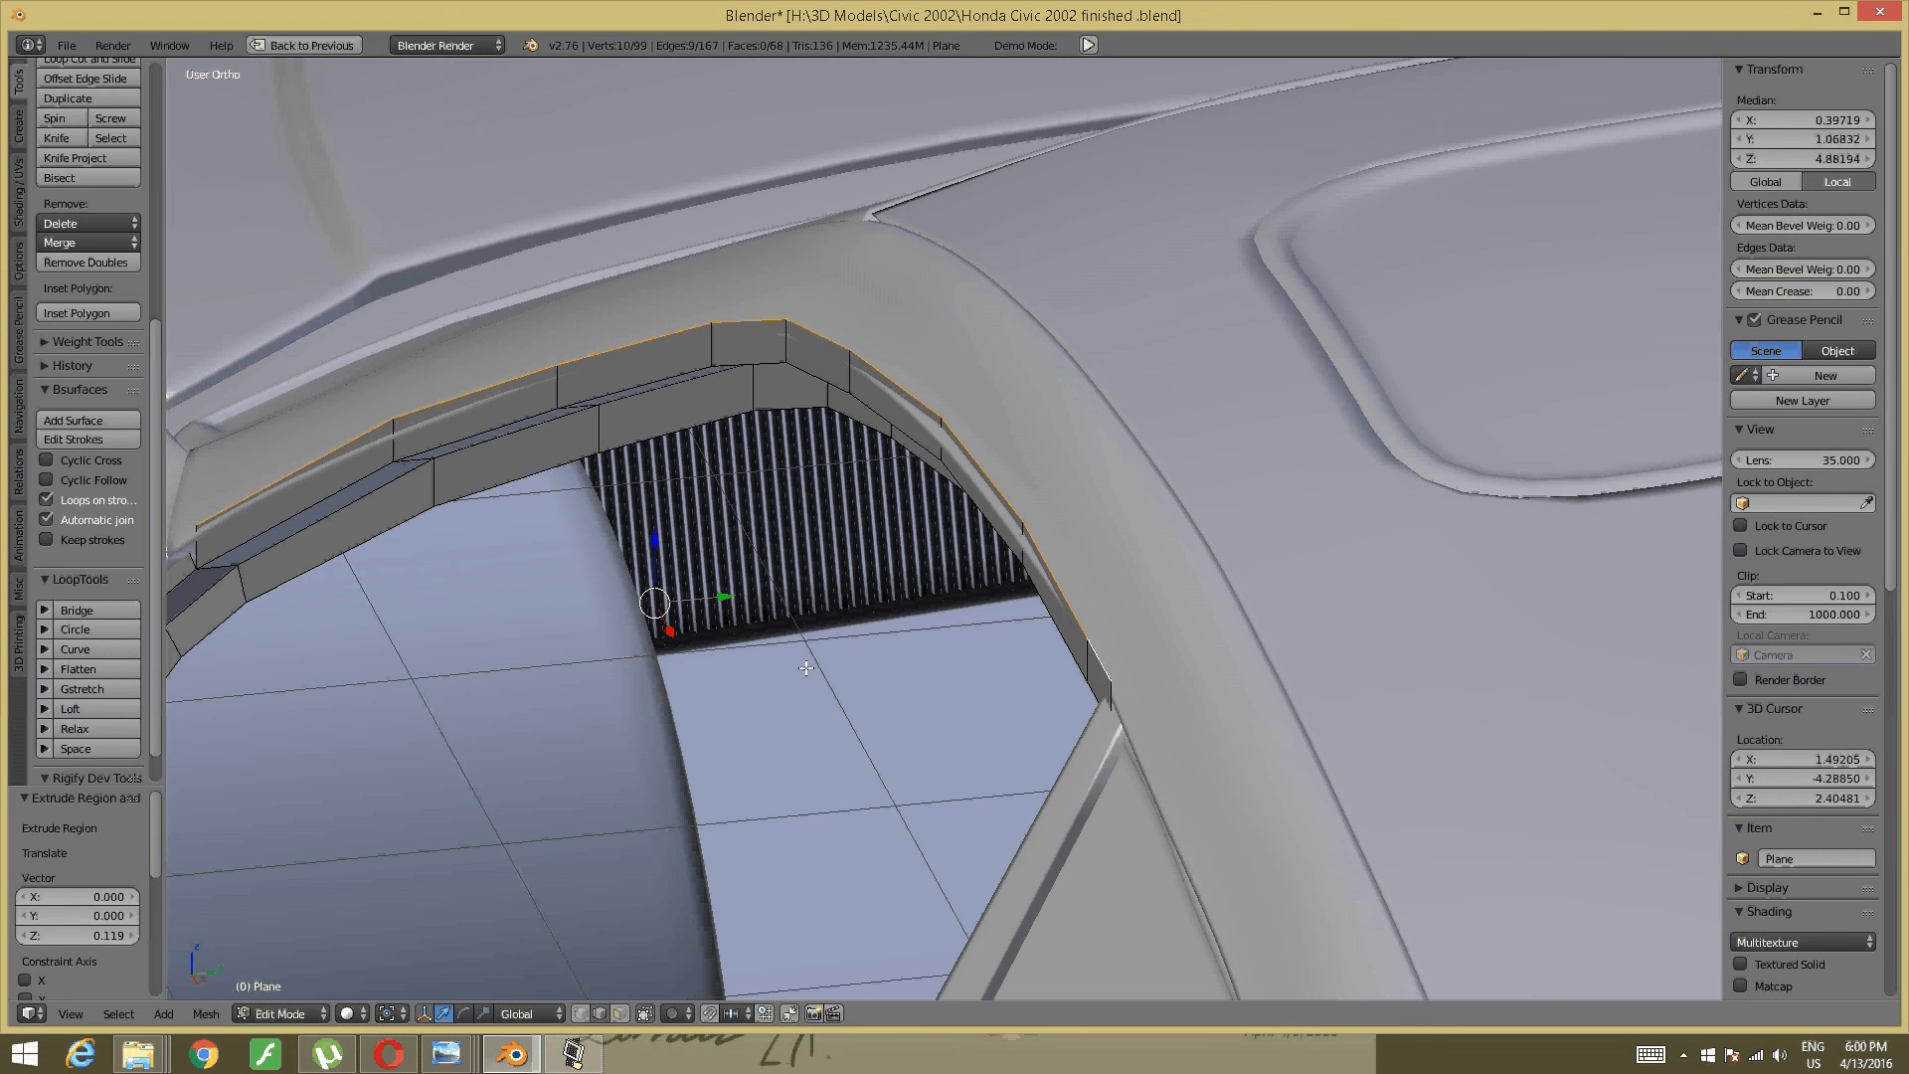
left_click_drag(732, 600, 758, 587)
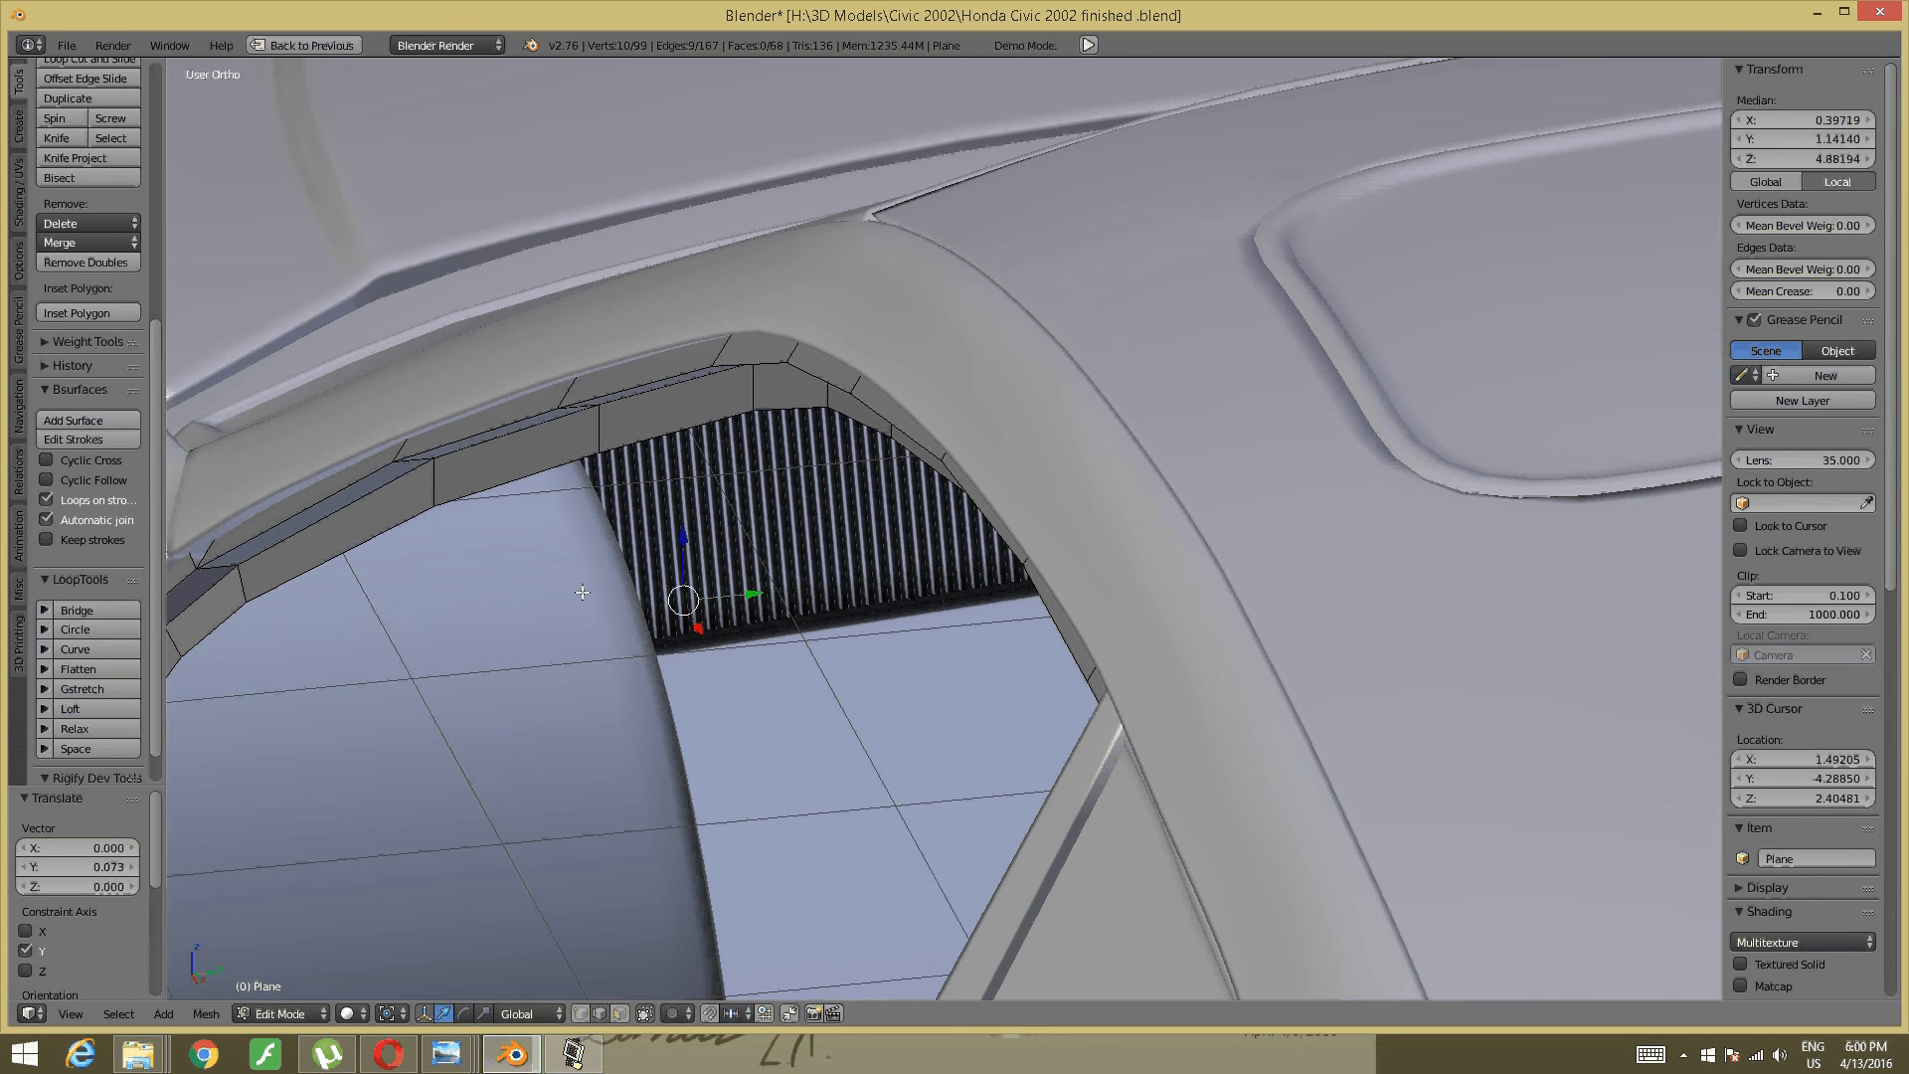
middle_click_drag(759, 587, 724, 490)
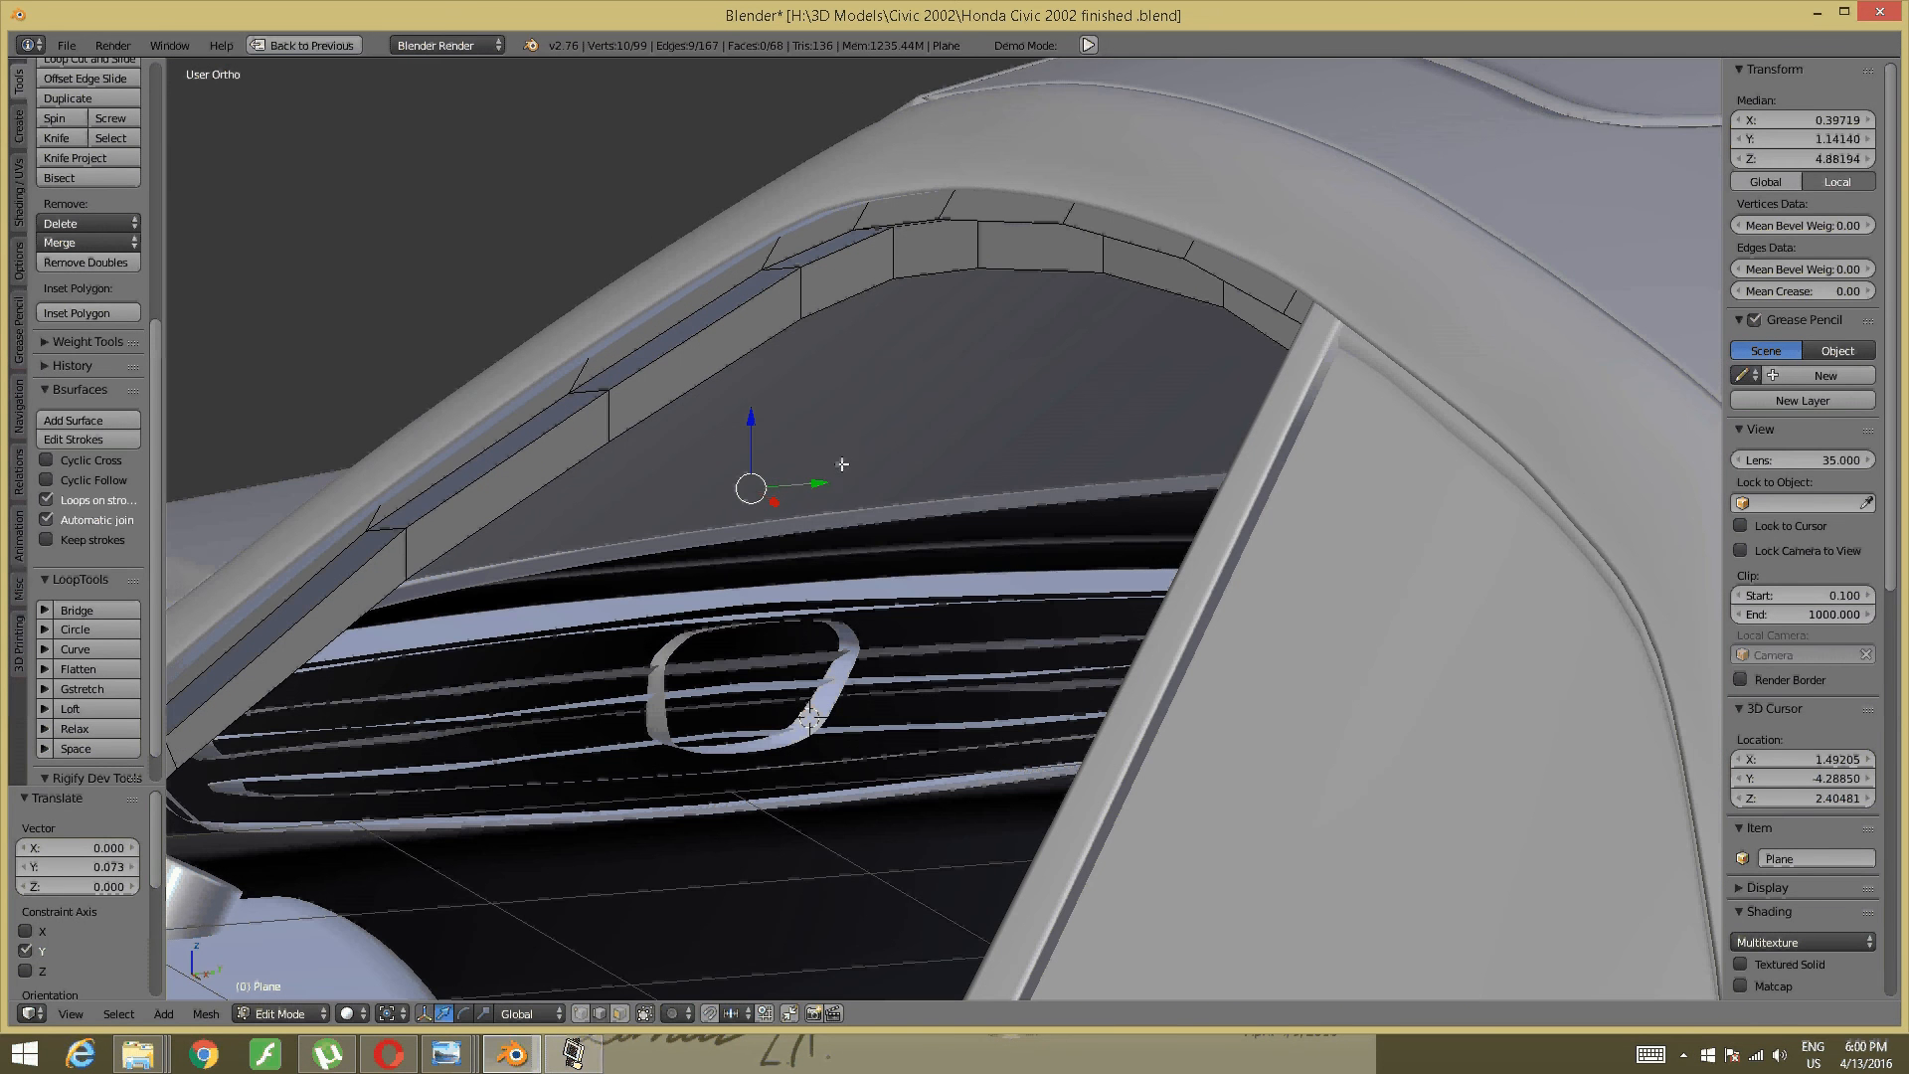
key("g")
key("y")
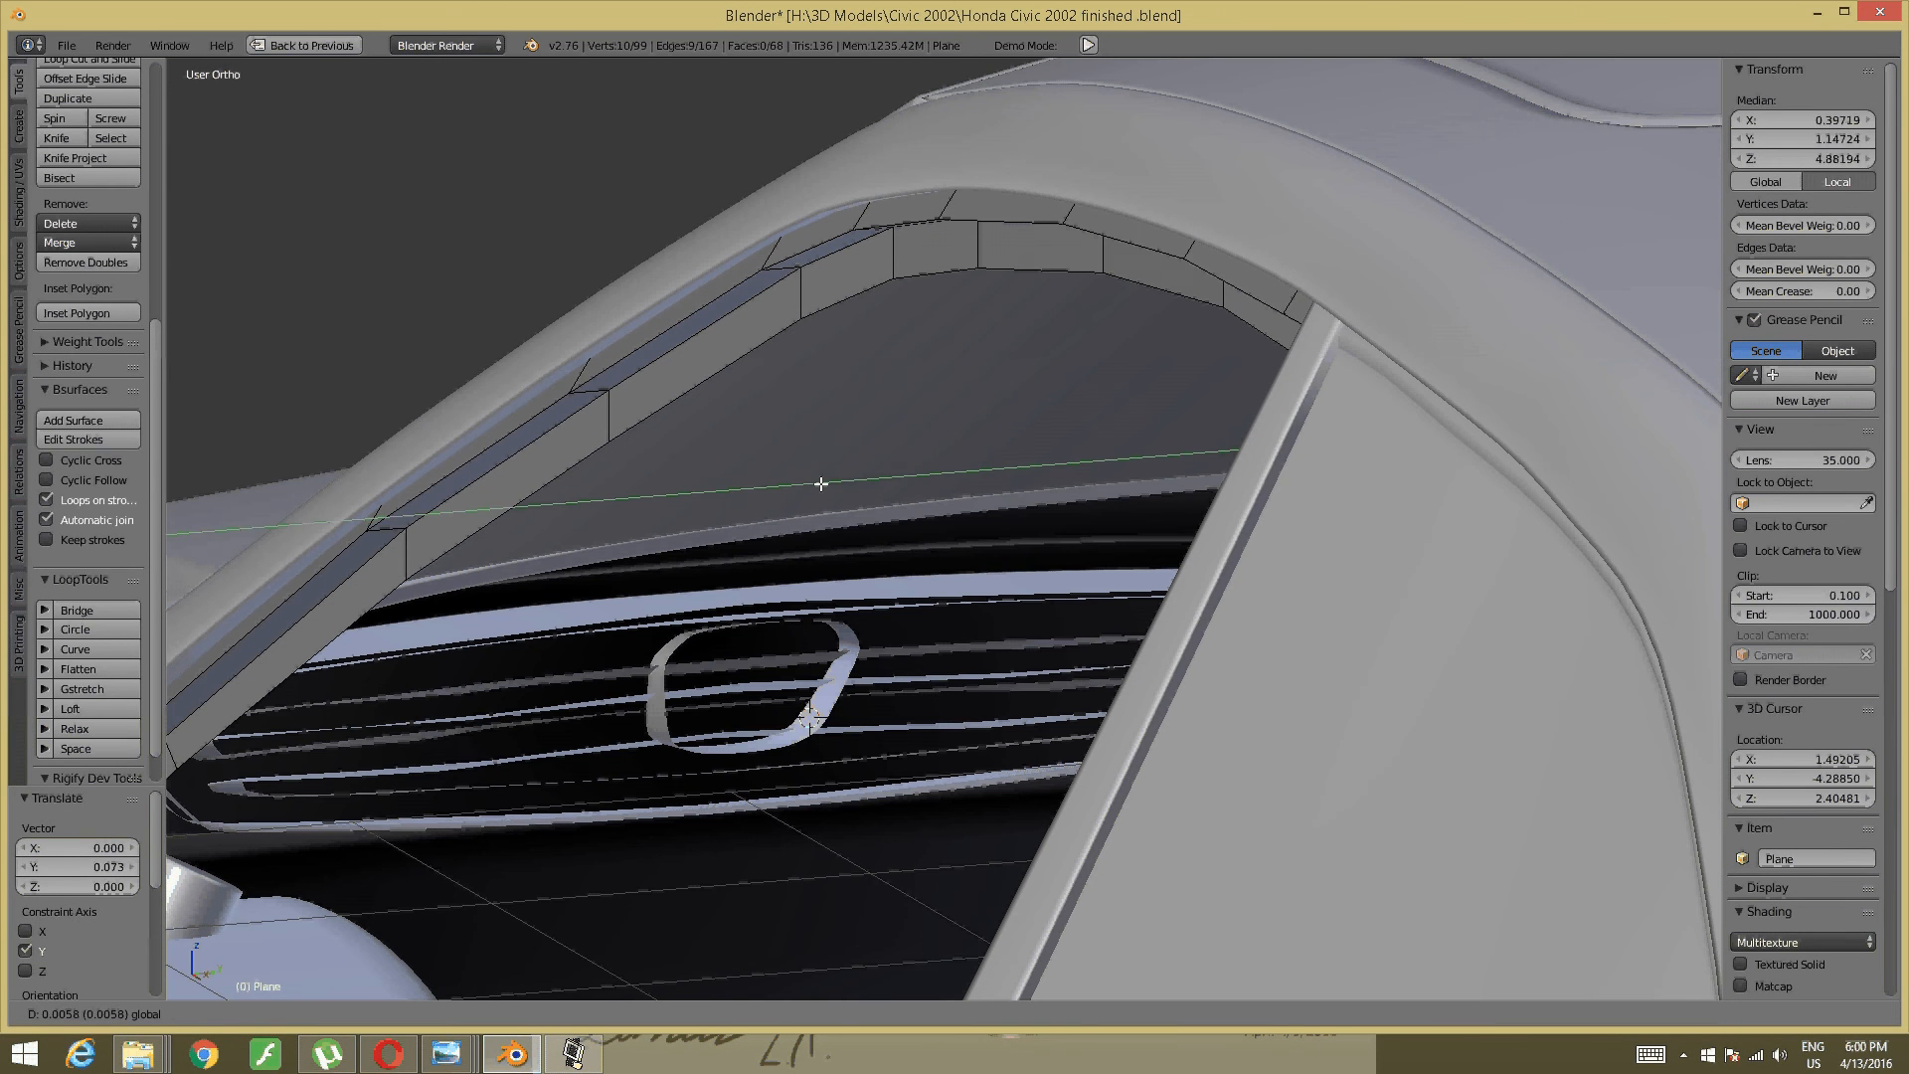
left_click(821, 484)
middle_click_drag(821, 483, 1193, 537)
key("a")
key("ctrl+Tab")
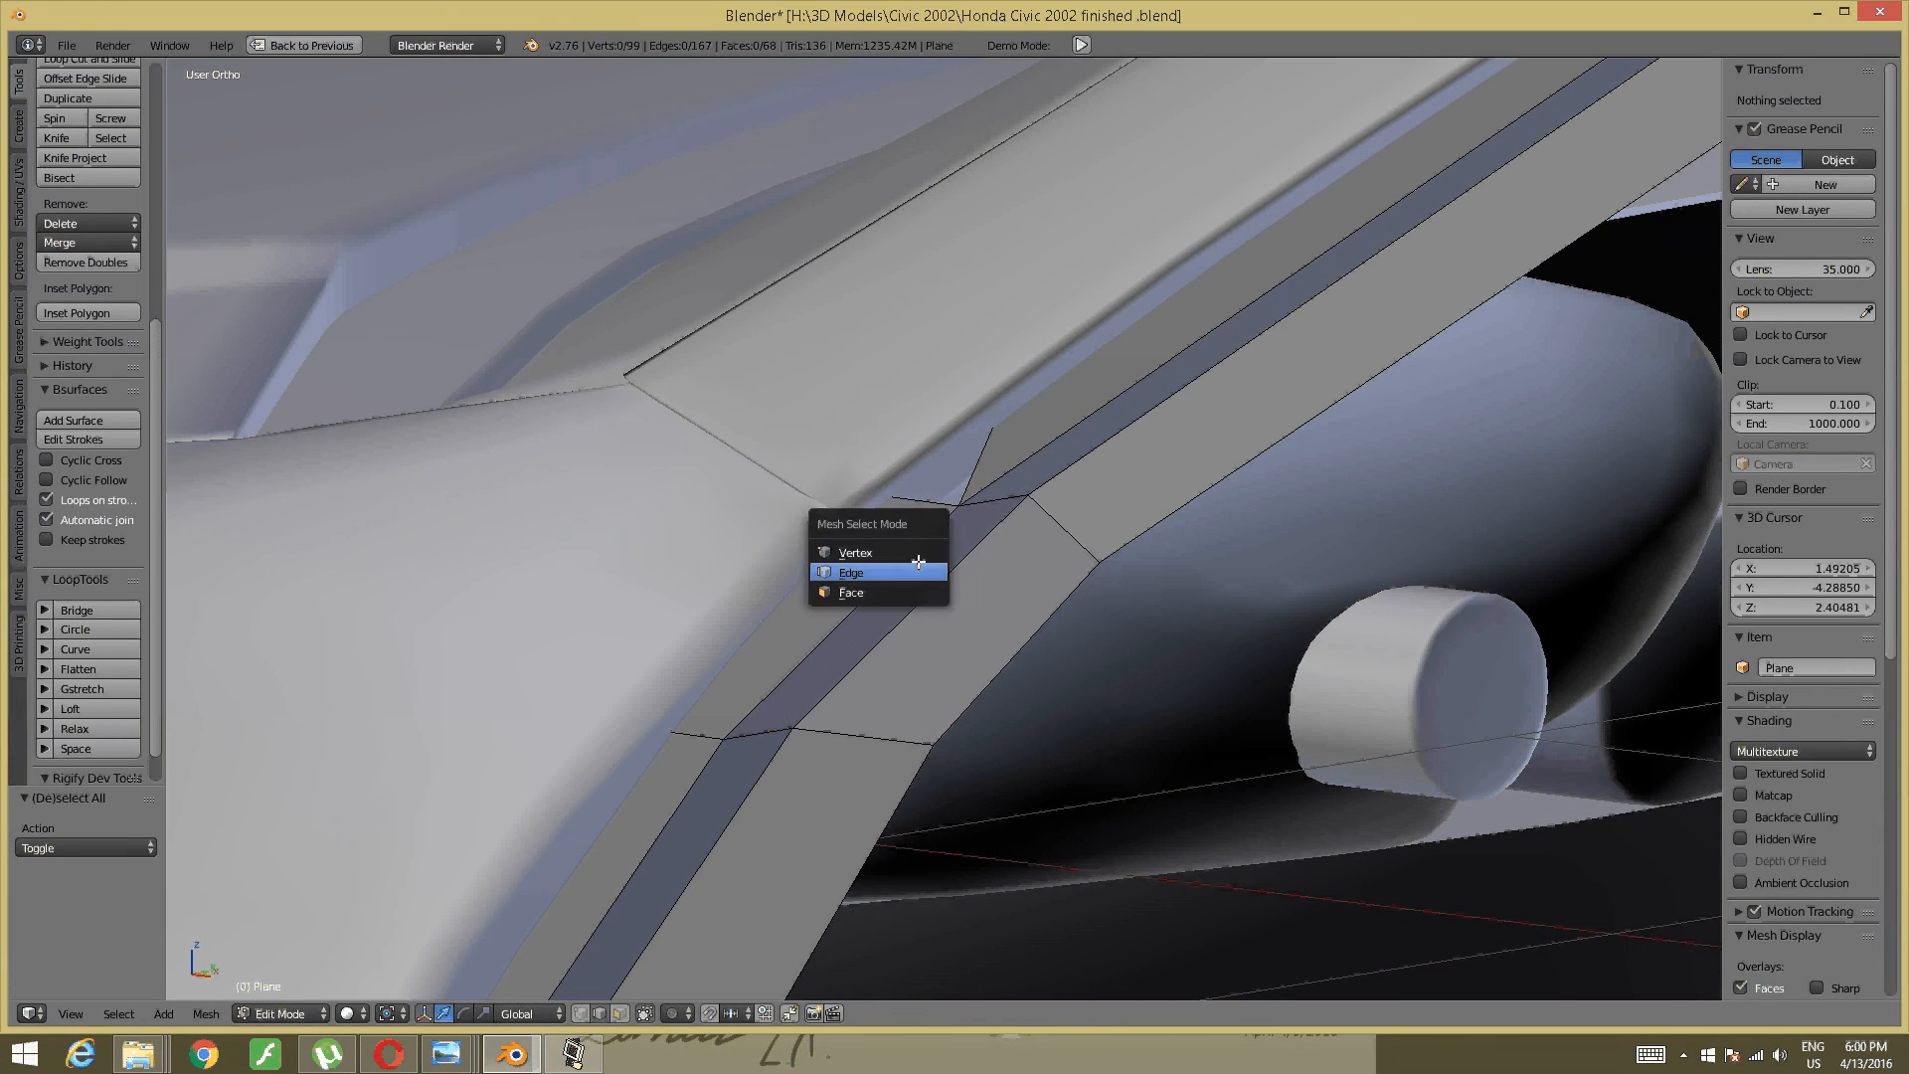
- In vertex mode with wireframe shading, merge the two pillar-to-roof junction vertices At Center
left_click(909, 551)
key("z")
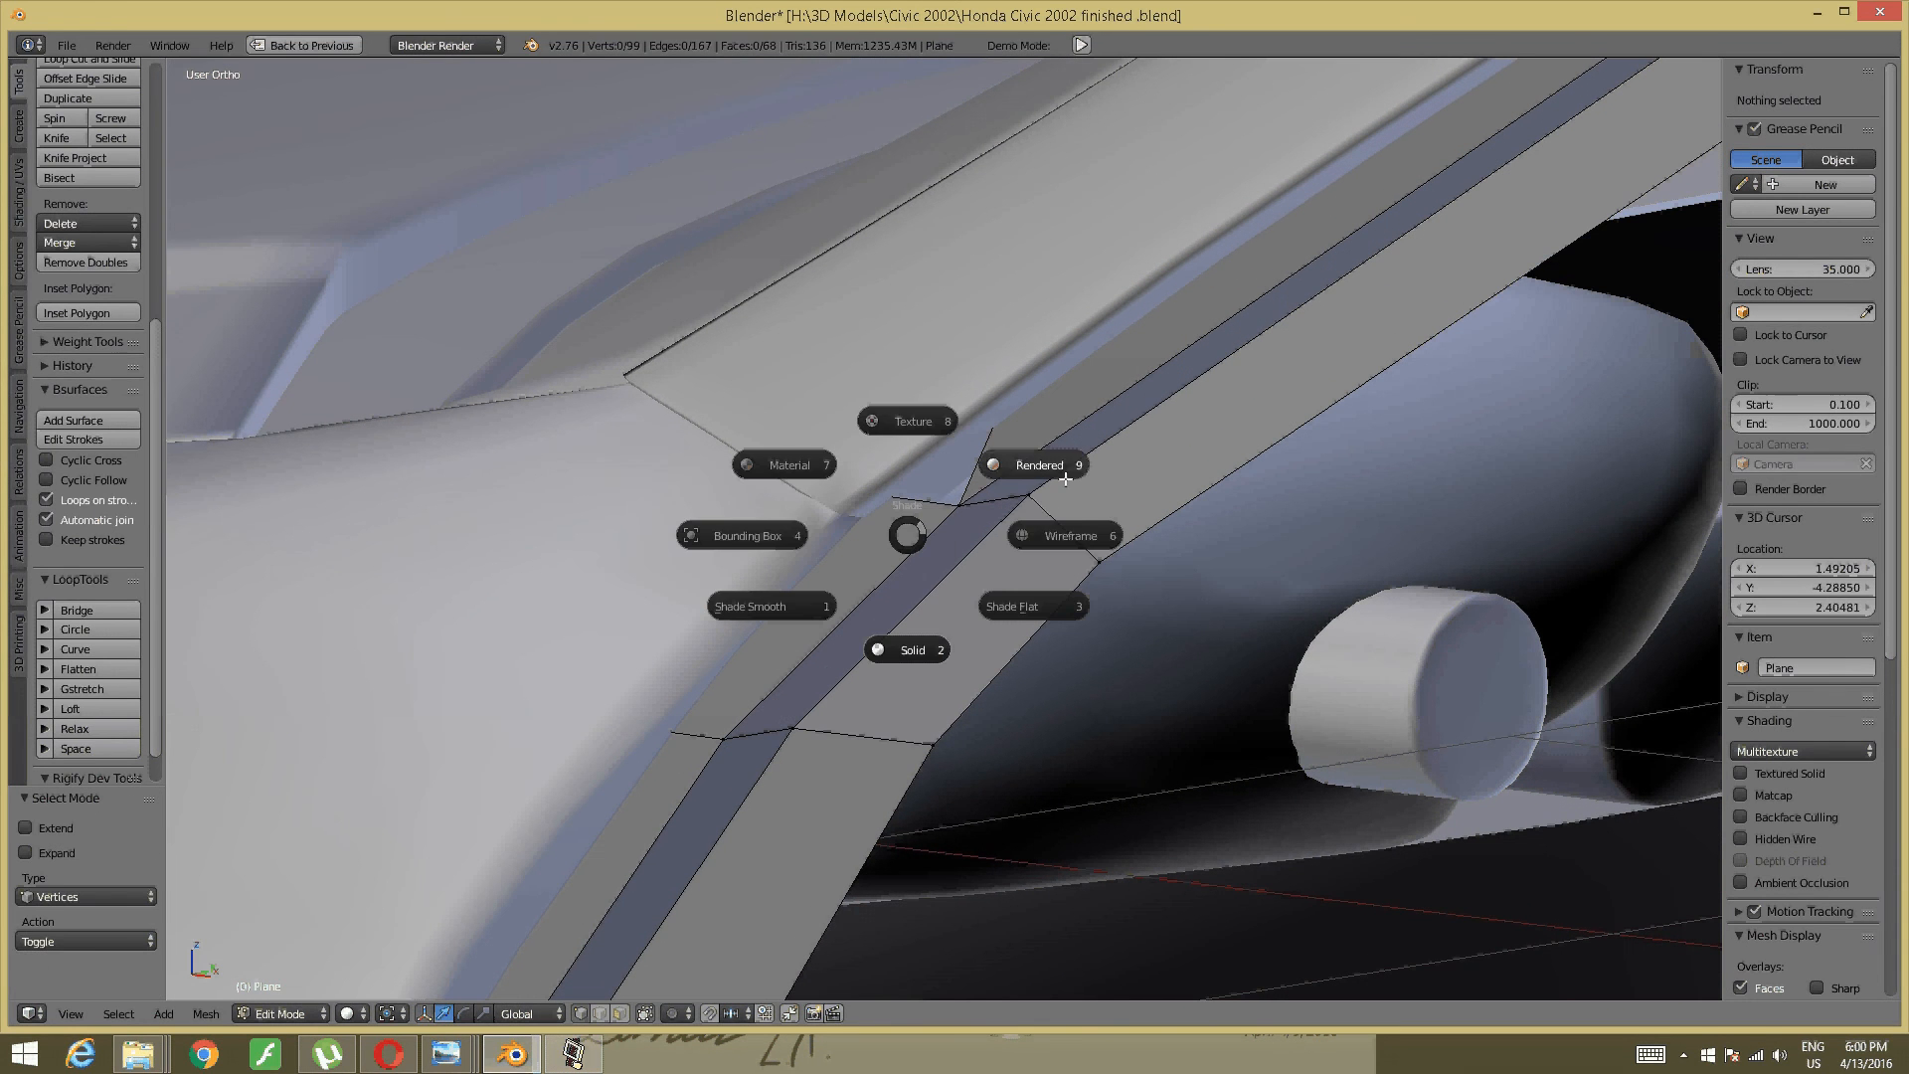
left_click(1072, 538)
right_click(847, 491)
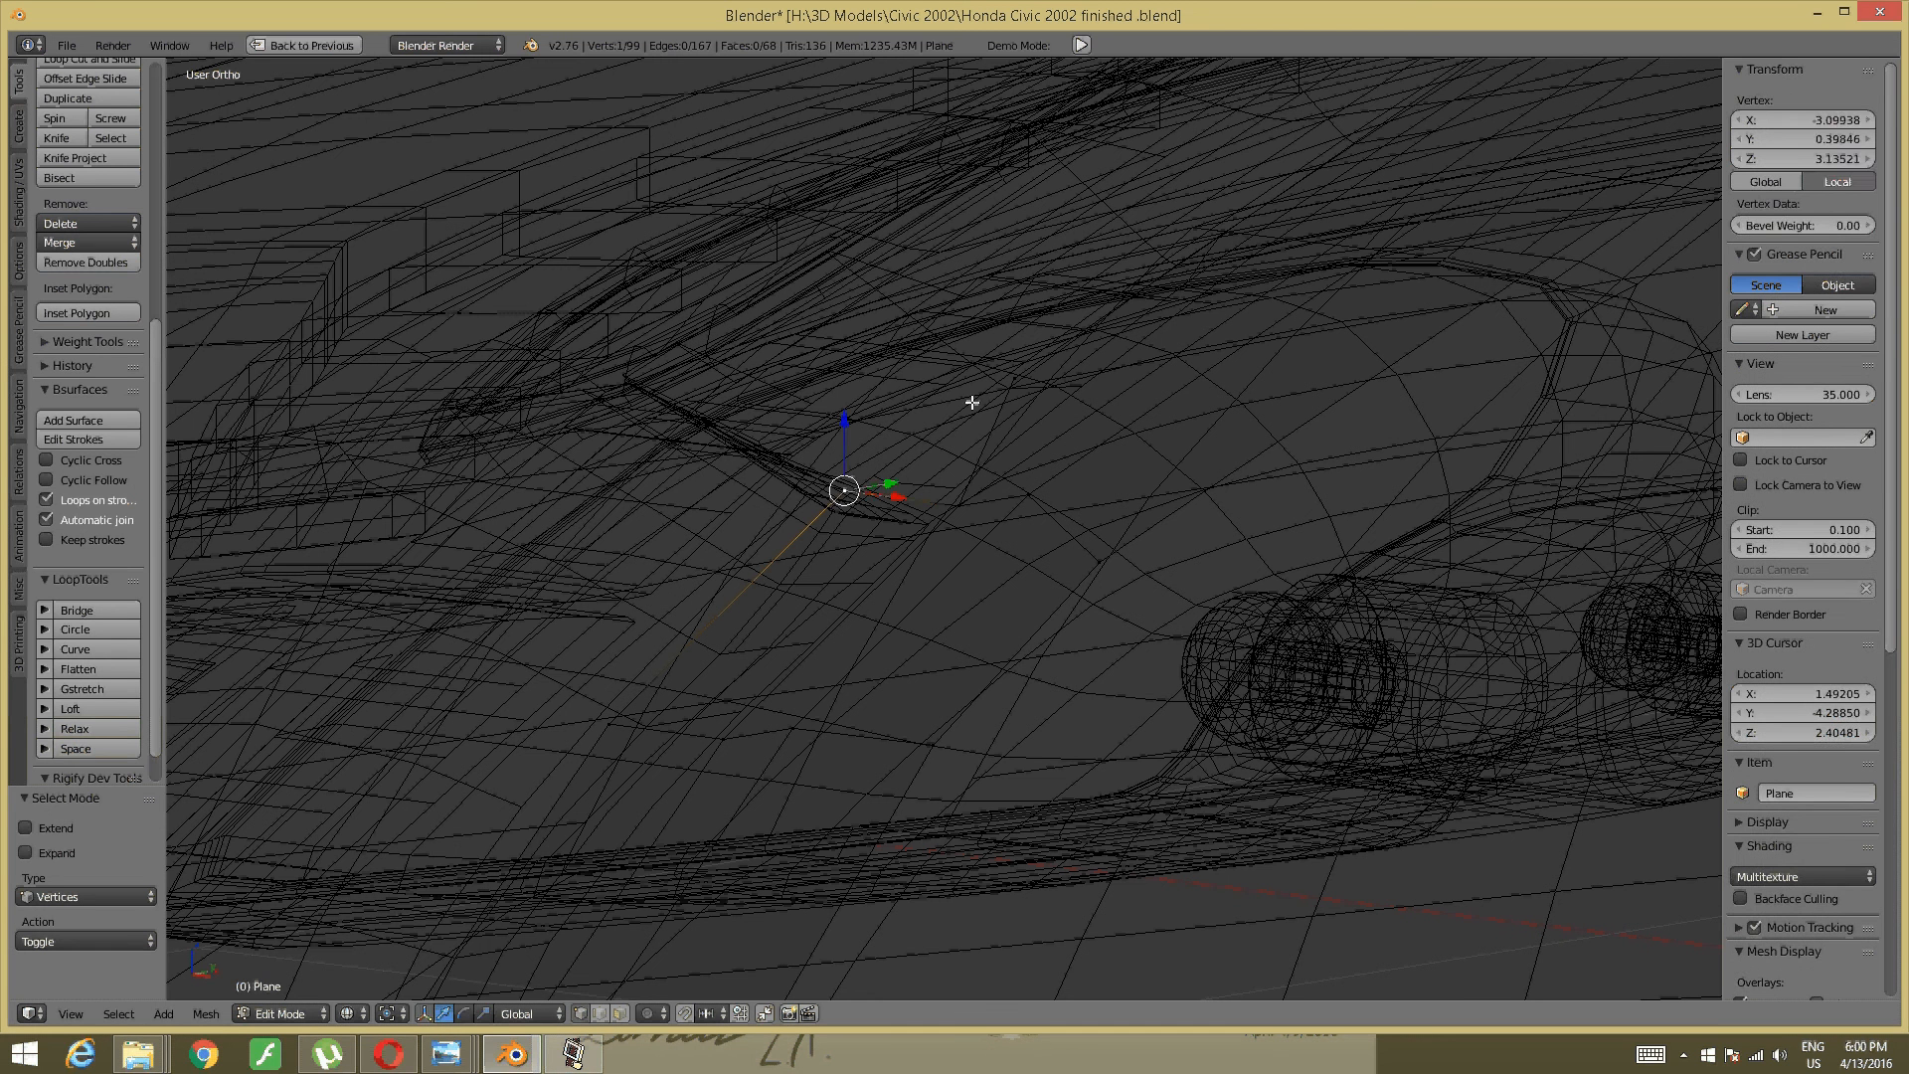
right_click(1015, 376, "shift")
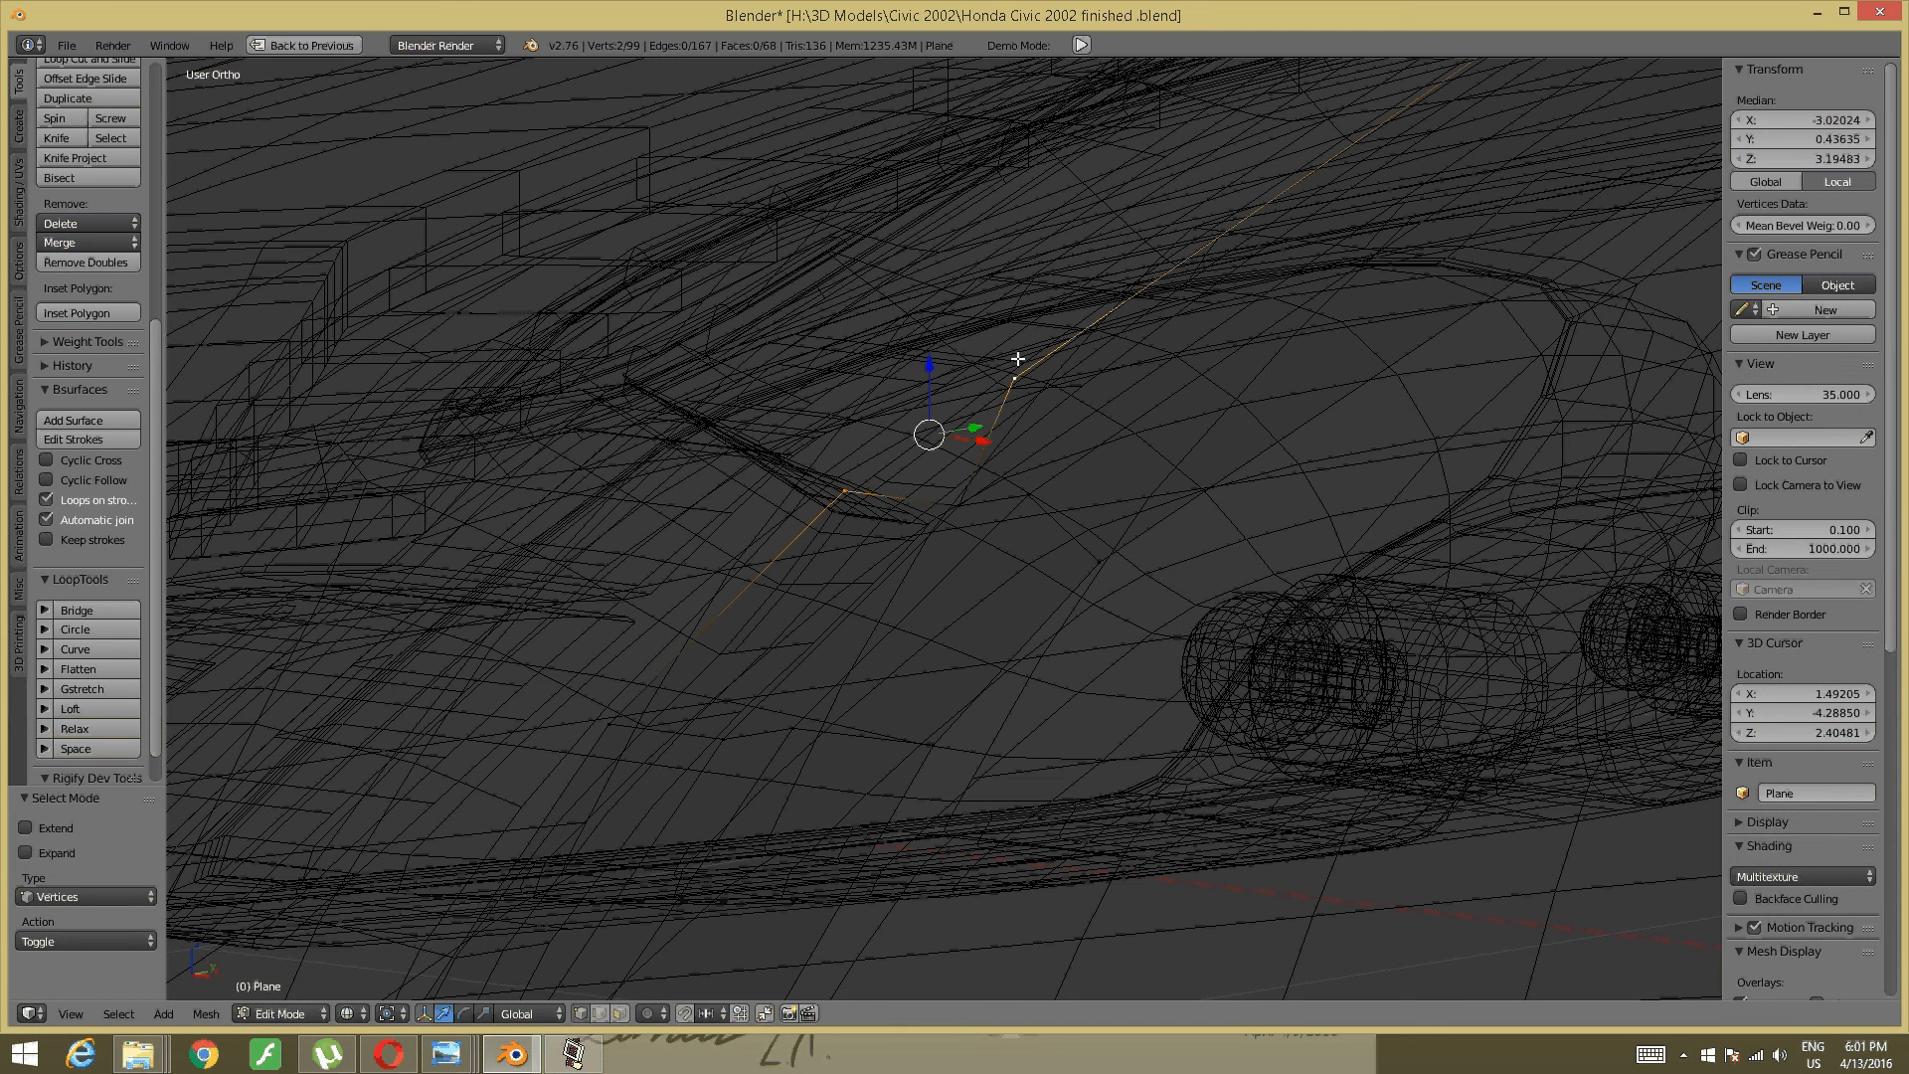
key("alt+m")
left_click(754, 648)
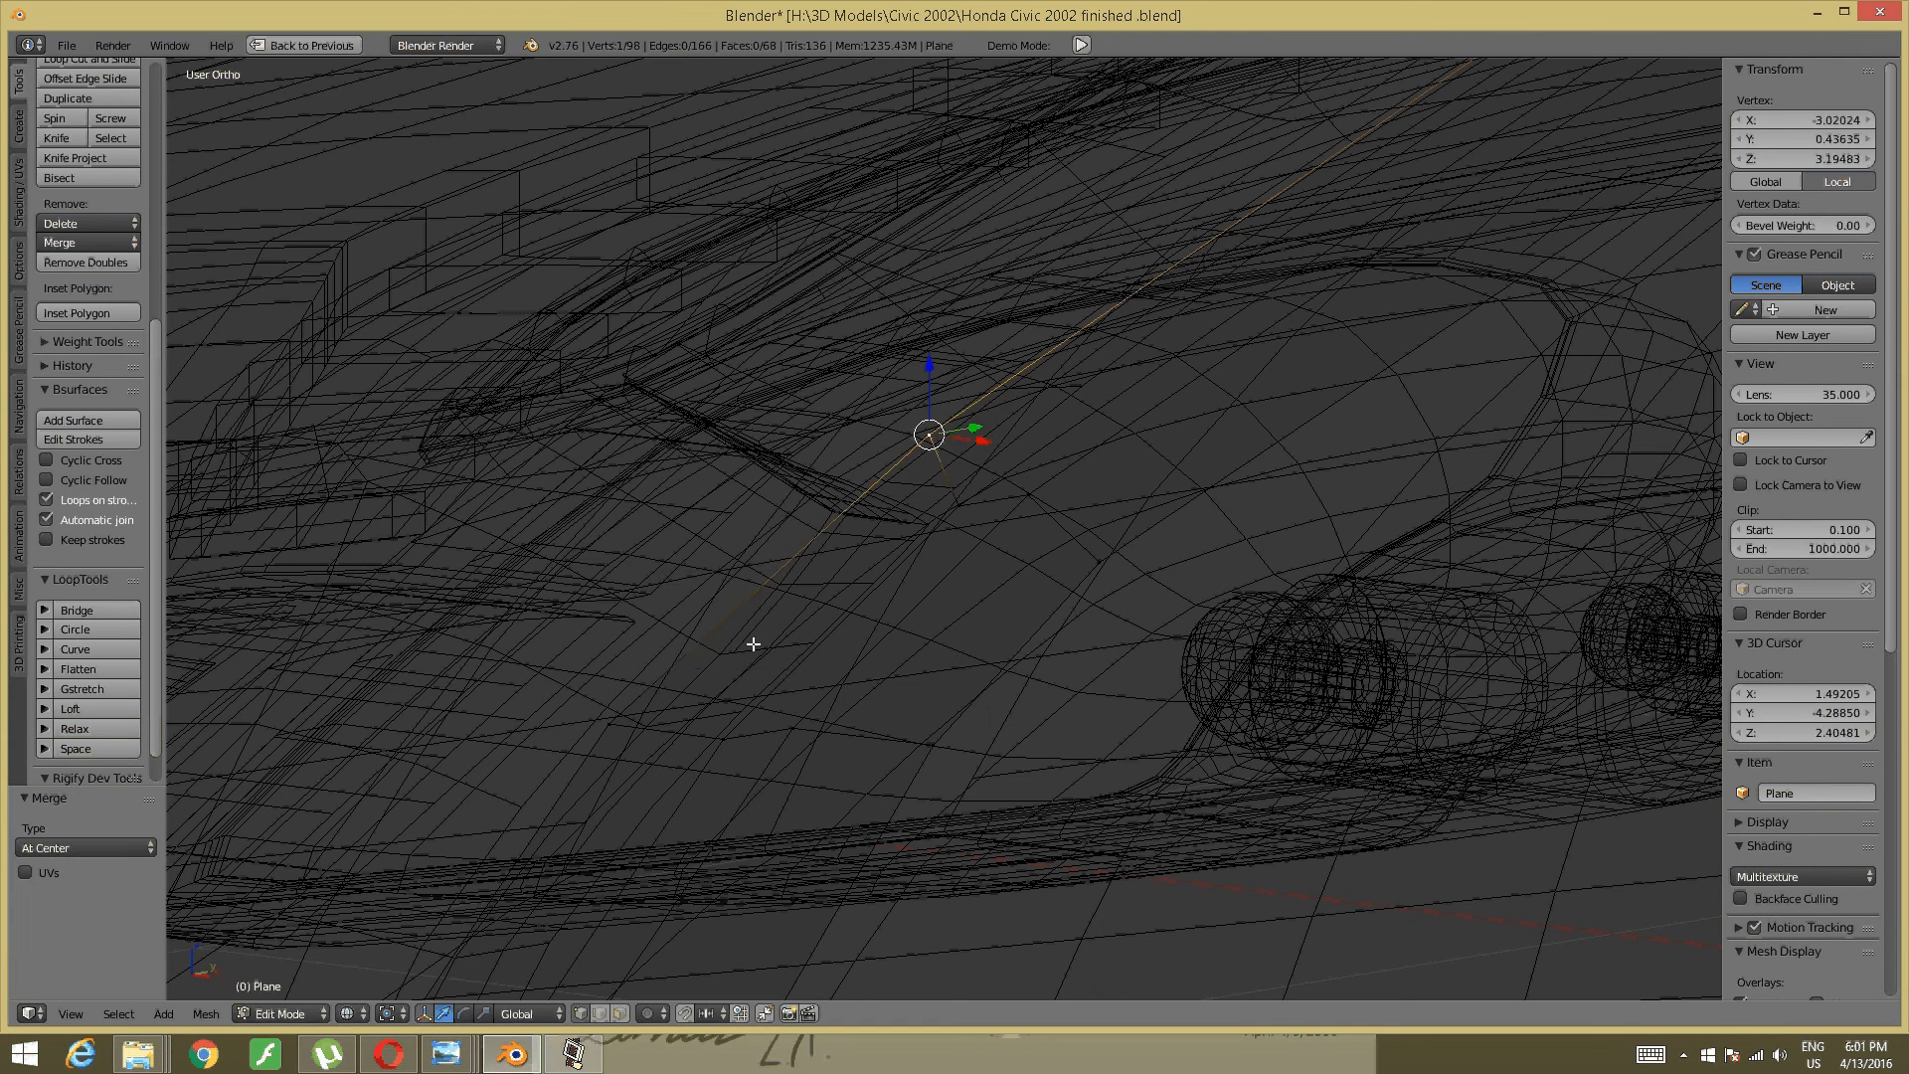
- Return to solid shading and orbit until the roof edge runs horizontally to check the merge
key("z")
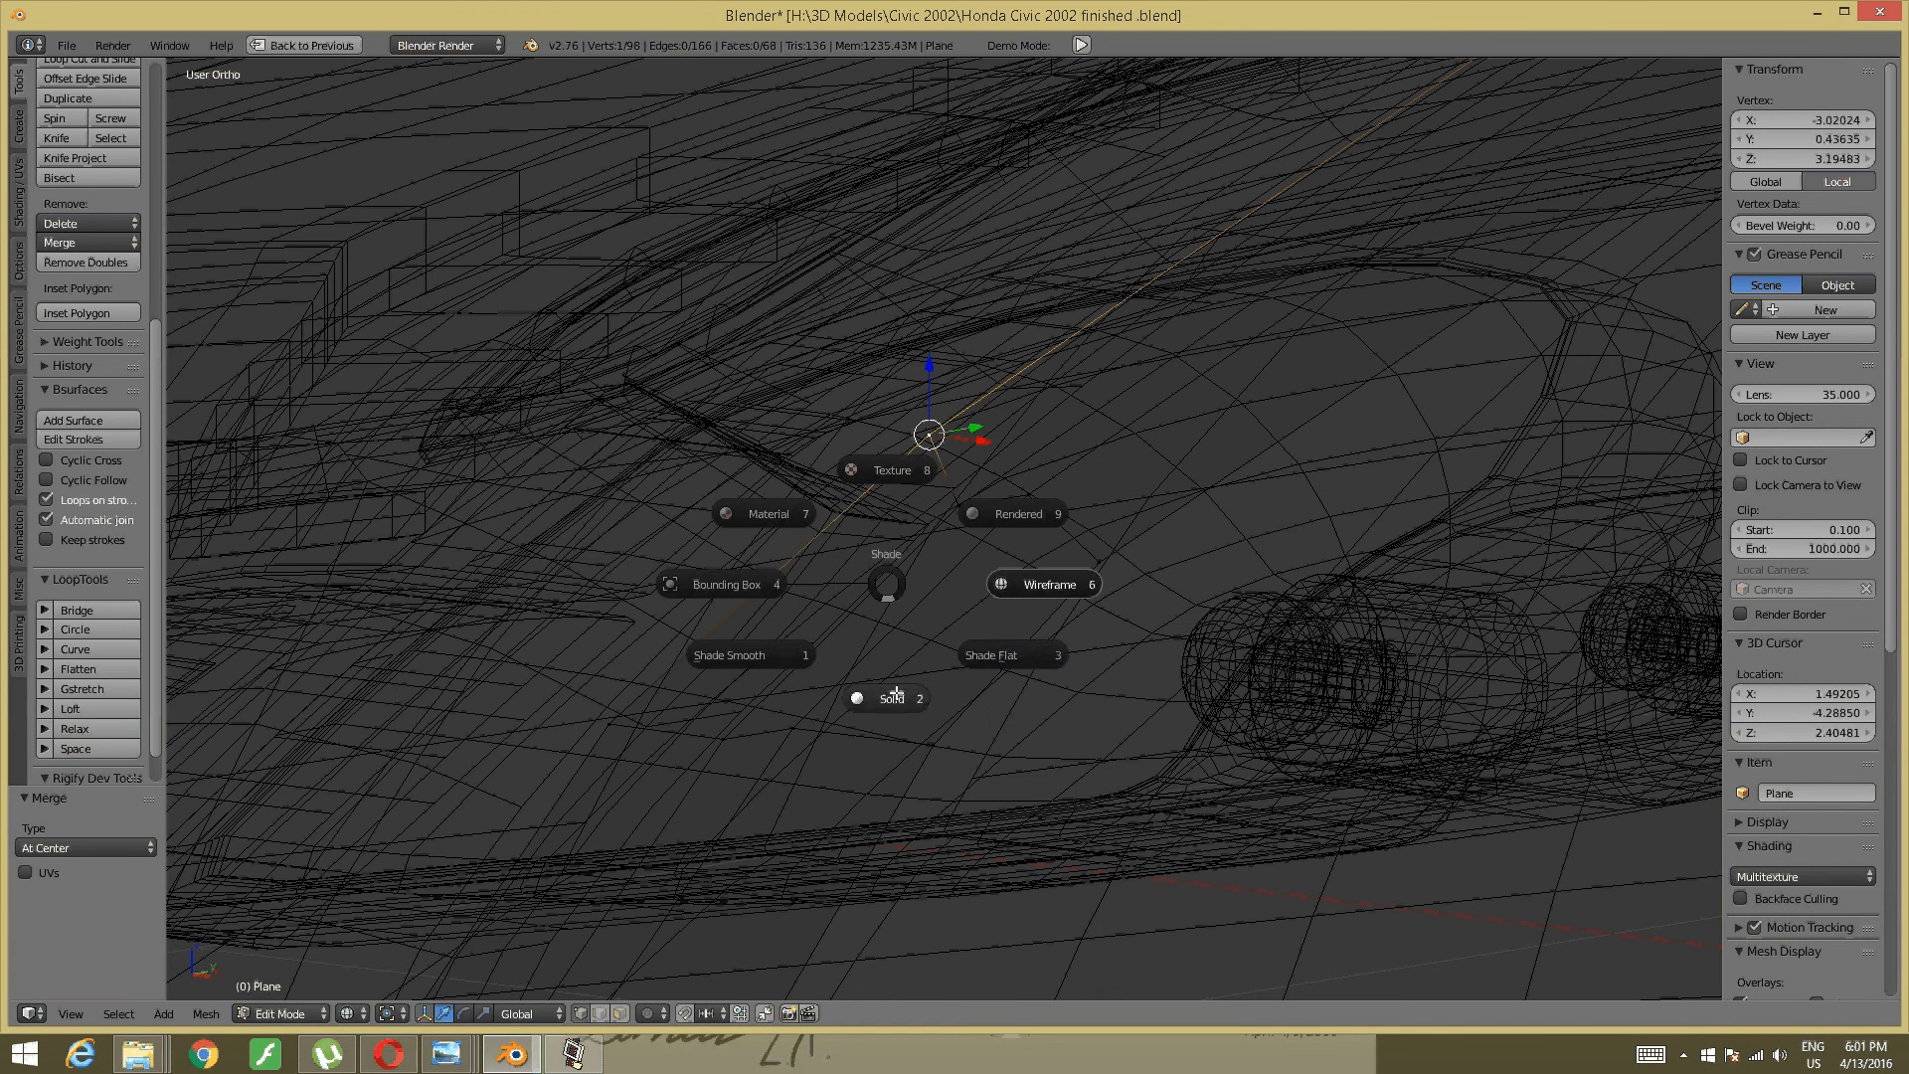
left_click(888, 697)
scroll(974, 528, "down", 7)
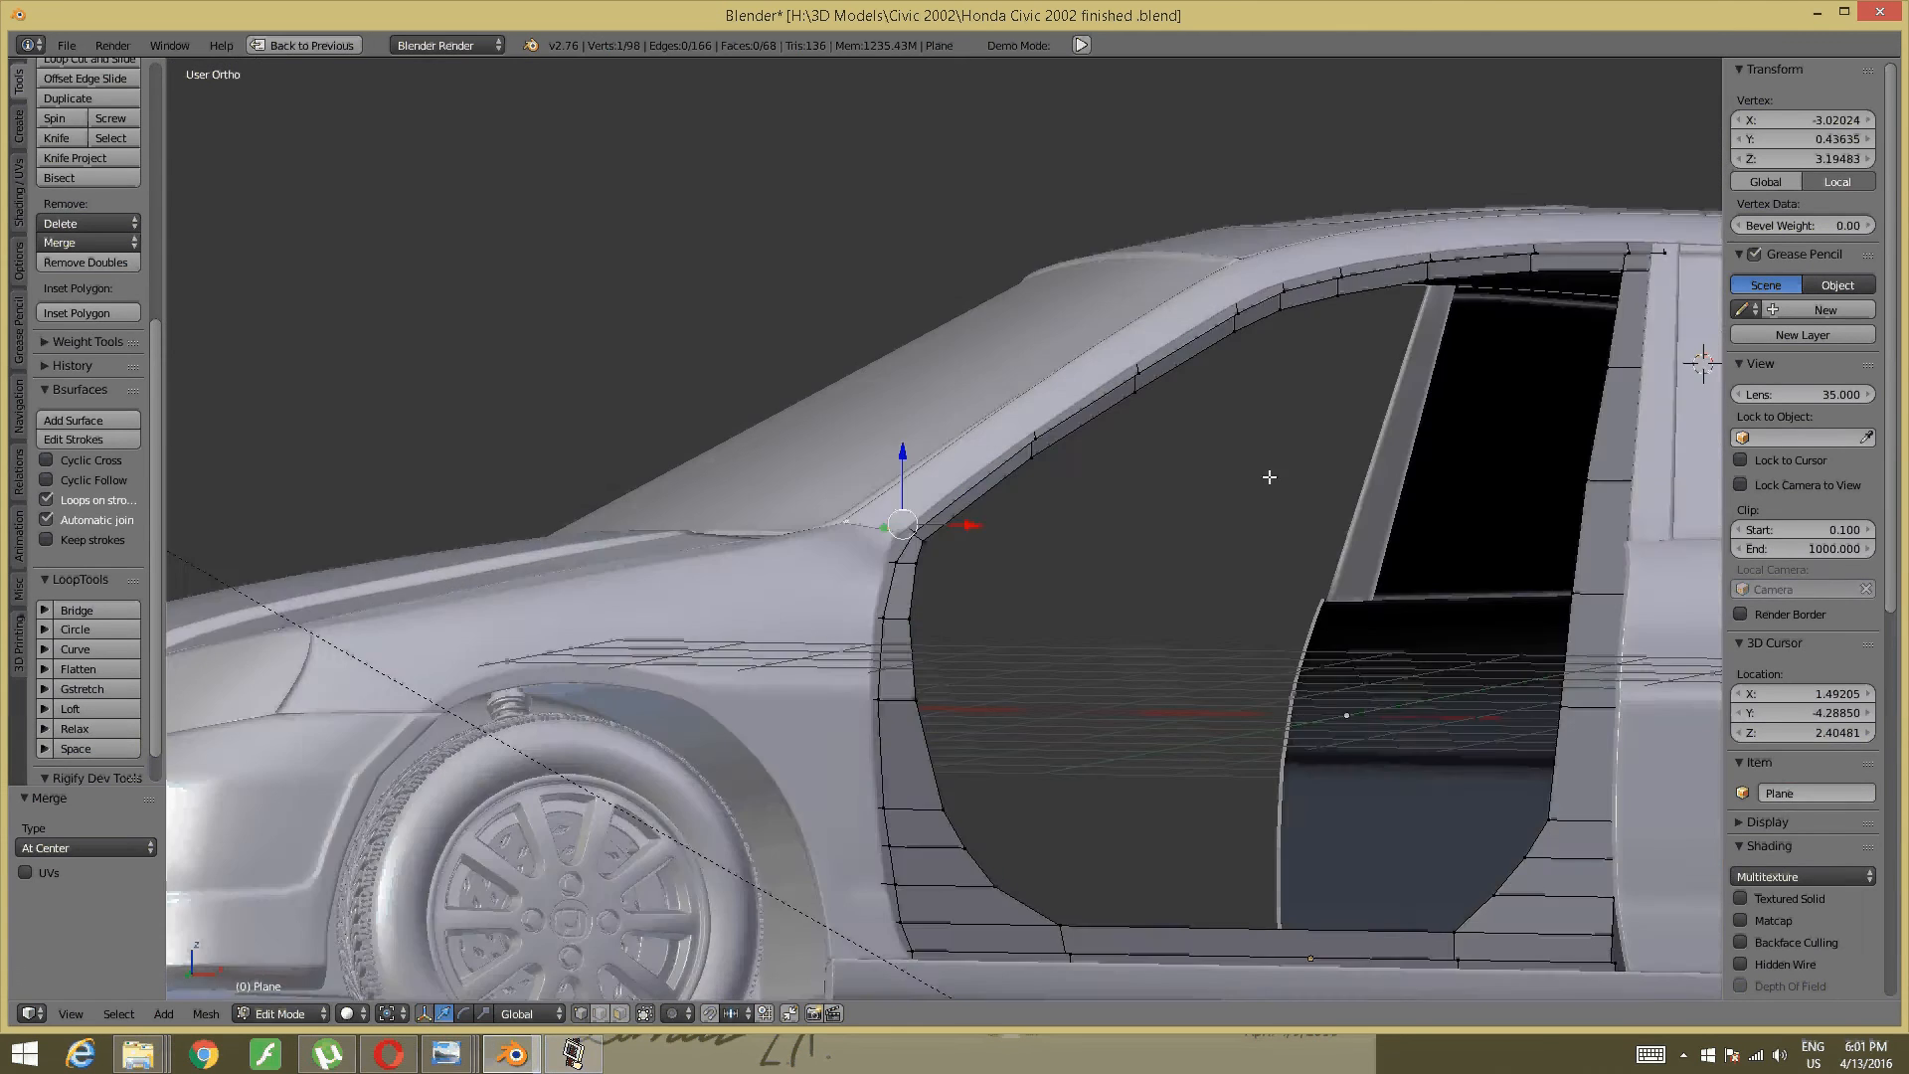
middle_click_drag(1270, 478, 1227, 652)
scroll(1459, 461, "up", 5)
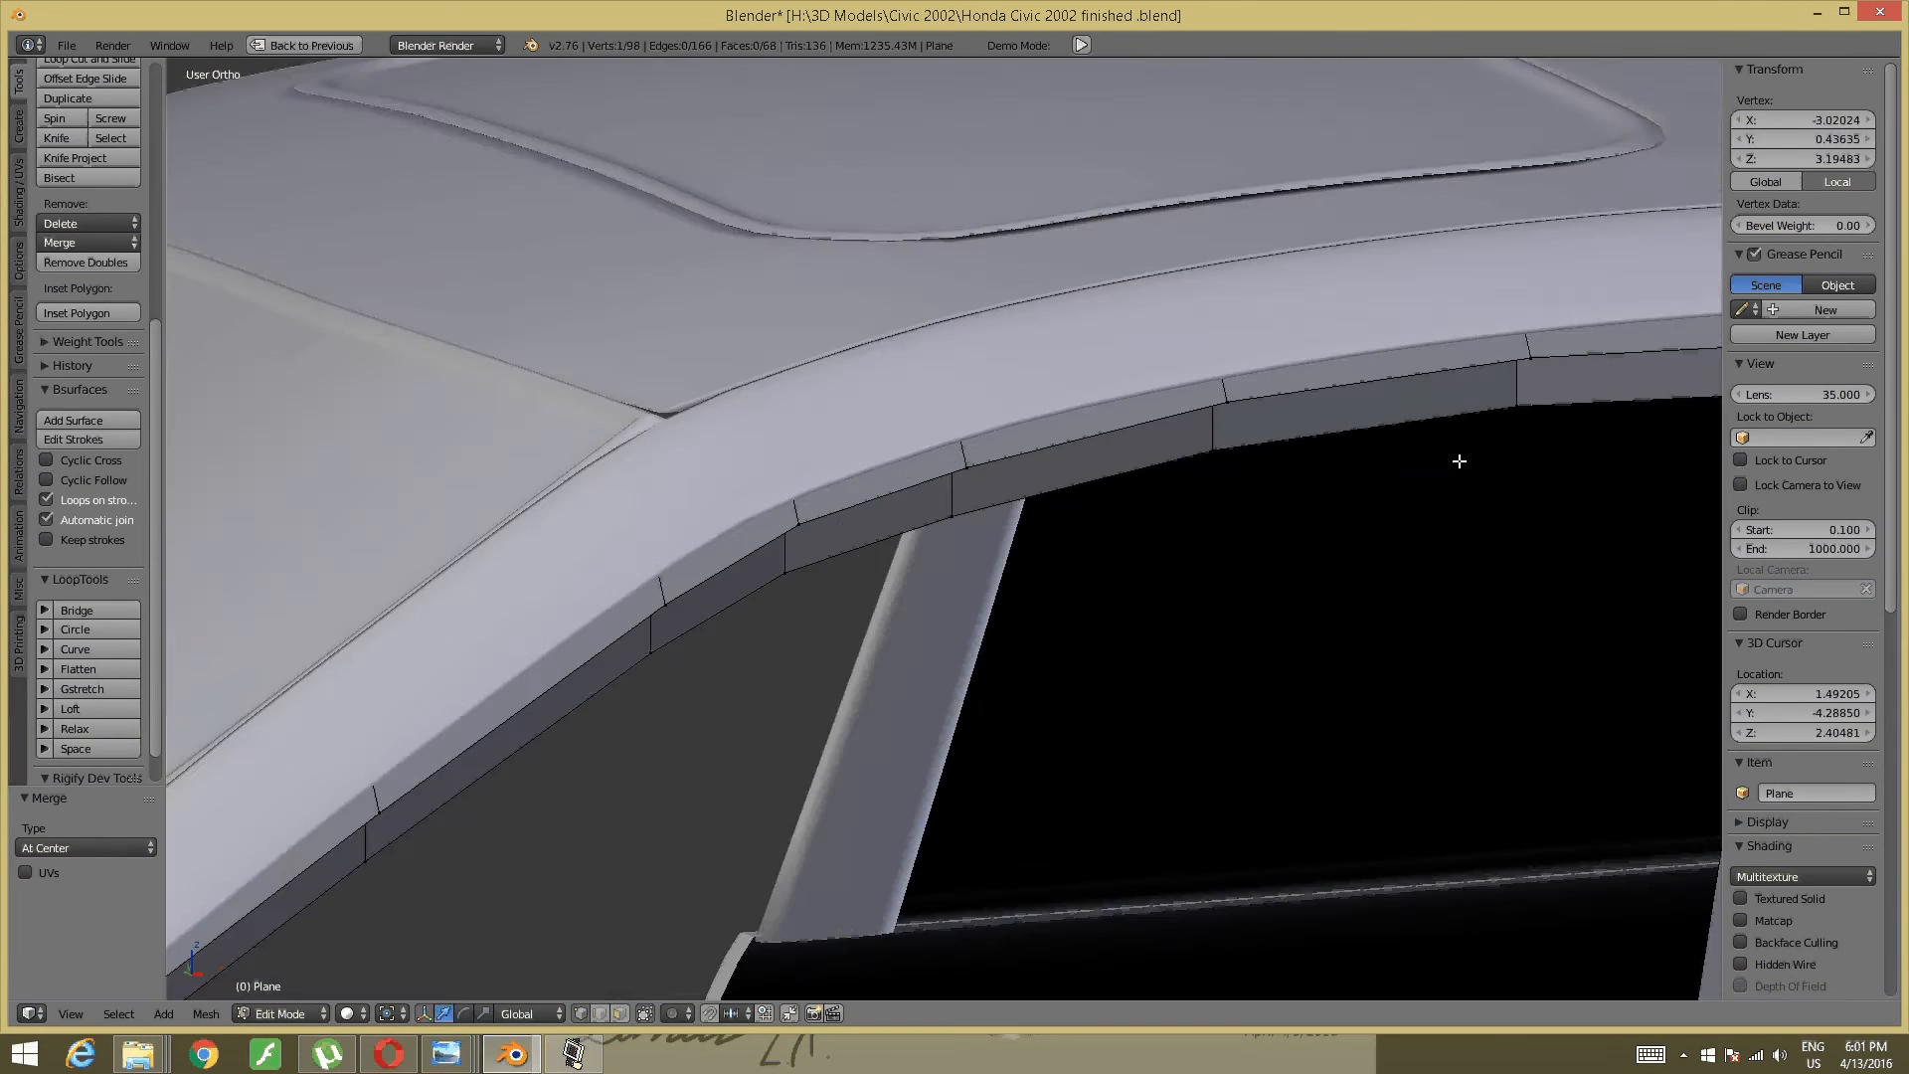
middle_click_drag(1458, 461, 746, 617)
scroll(758, 626, "up", 4)
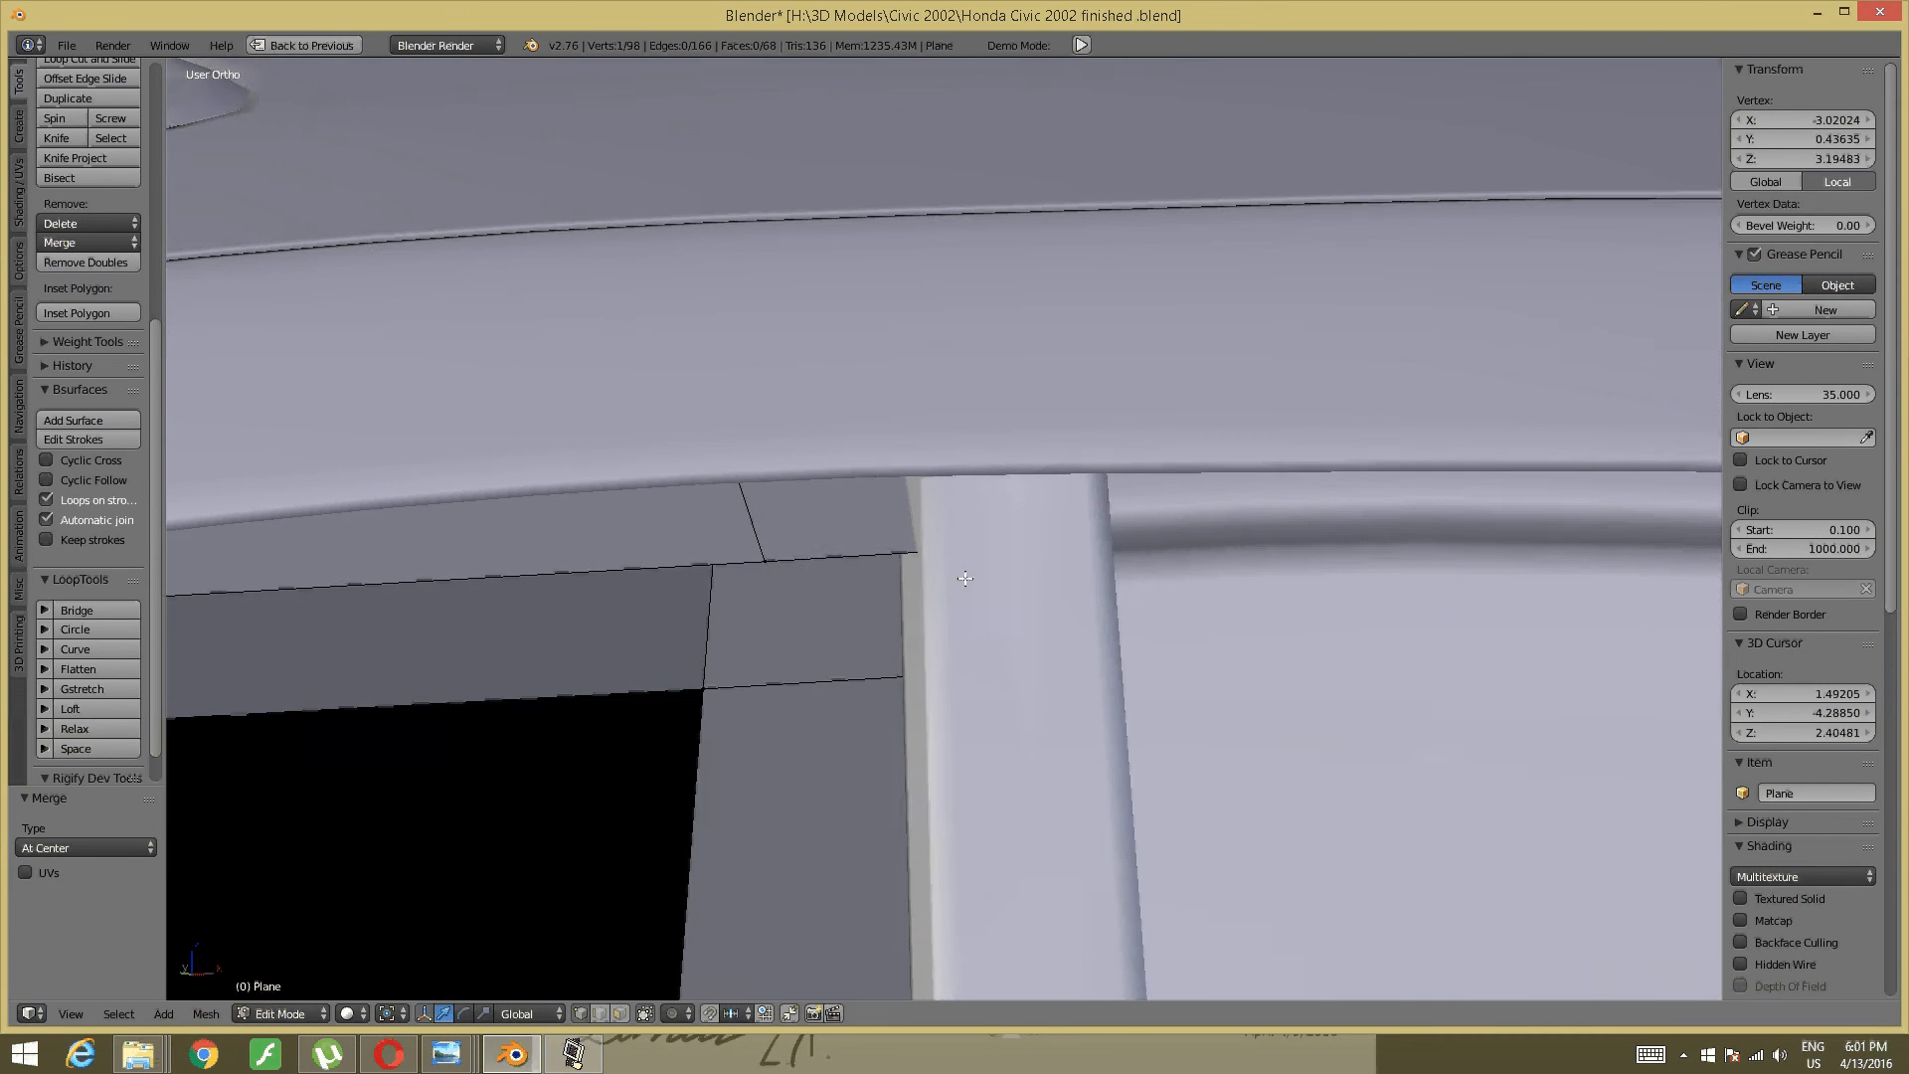
- Switch to edge select, pick the trim strip's top edge, and frame the door pillar side-on
key("ctrl+Tab")
left_click(887, 600)
right_click(885, 554)
middle_click_drag(883, 555, 997, 407)
scroll(1005, 596, "down", 6)
scroll(994, 412, "up", 3)
middle_click_drag(837, 559, 1108, 597)
middle_click_drag(764, 549, 915, 517, "shift")
scroll(982, 567, "up", 3)
middle_click_drag(915, 517, 1138, 914, "shift")
scroll(969, 586, "up", 2)
middle_click_drag(970, 587, 899, 546)
middle_click_drag(588, 570, 1105, 501, "shift")
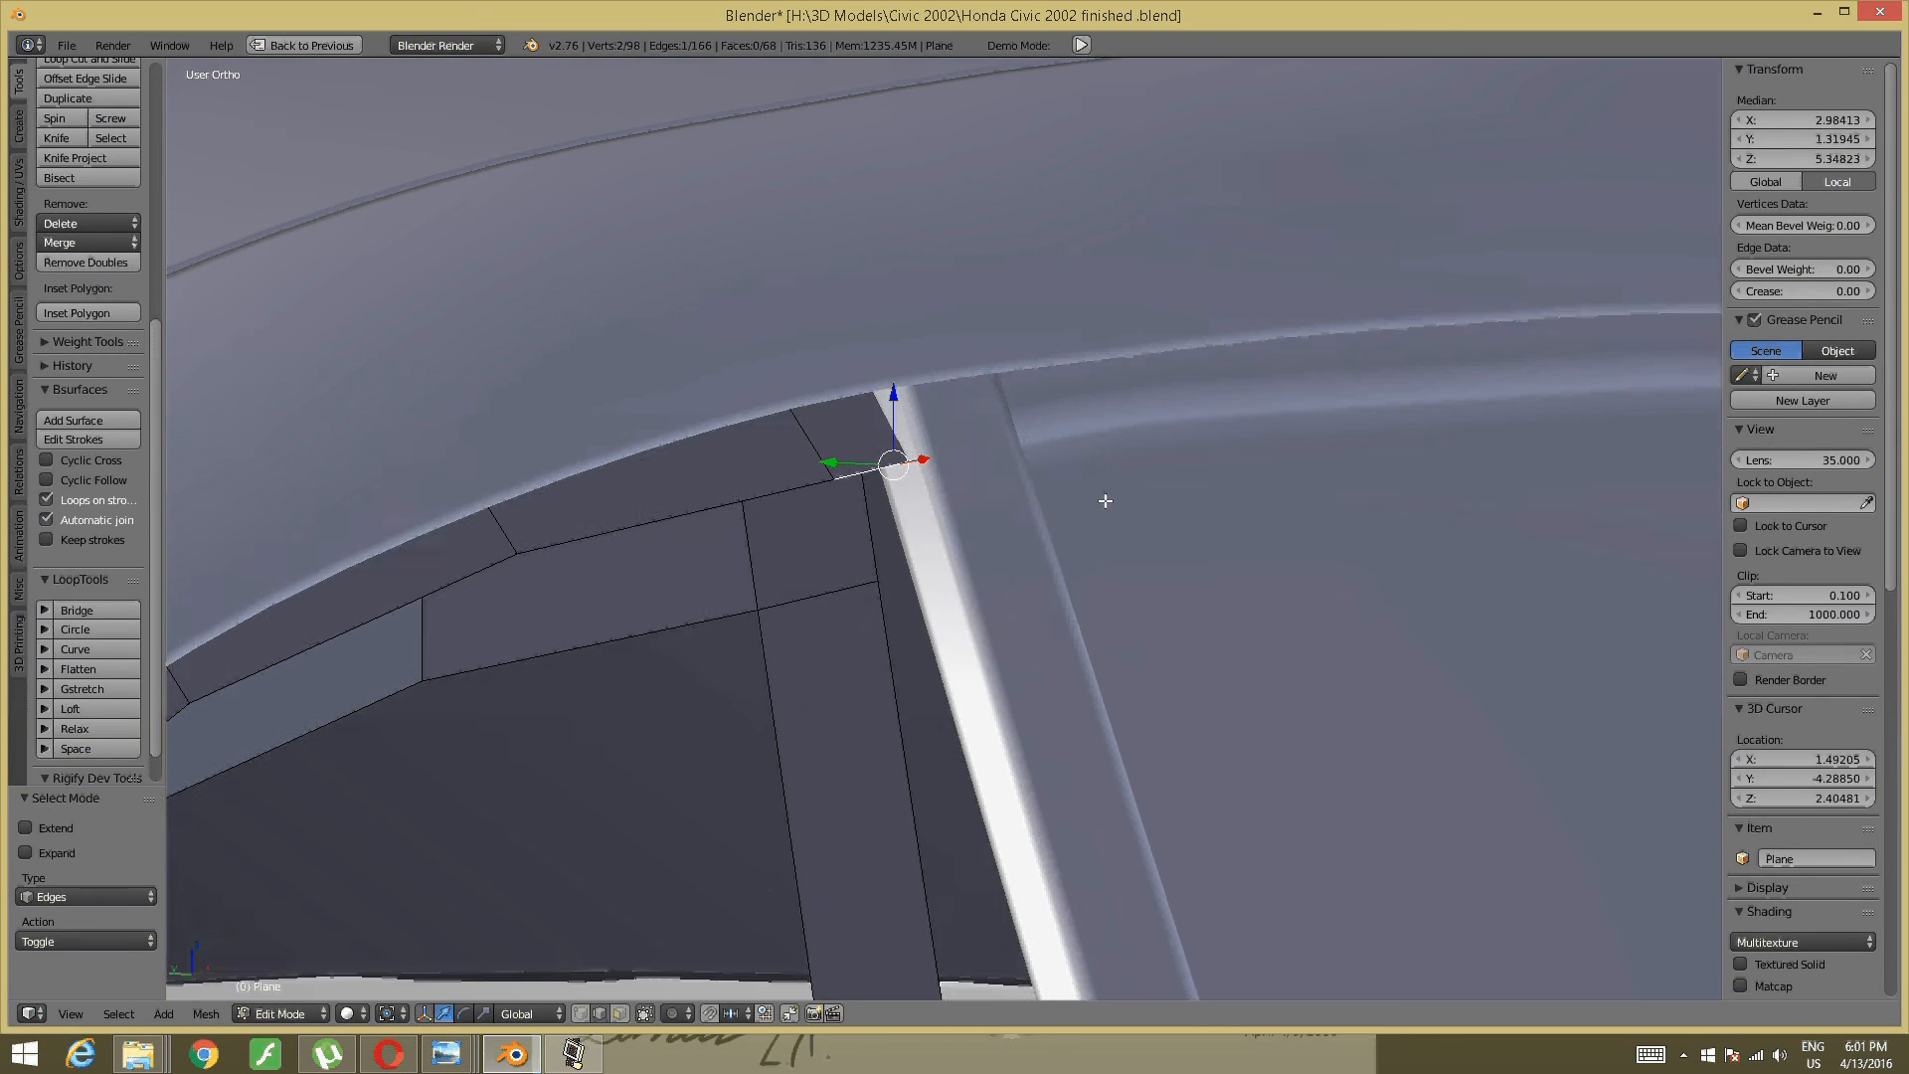
- Shift the strip's top edge along Y toward the door opening
key("g")
key("y")
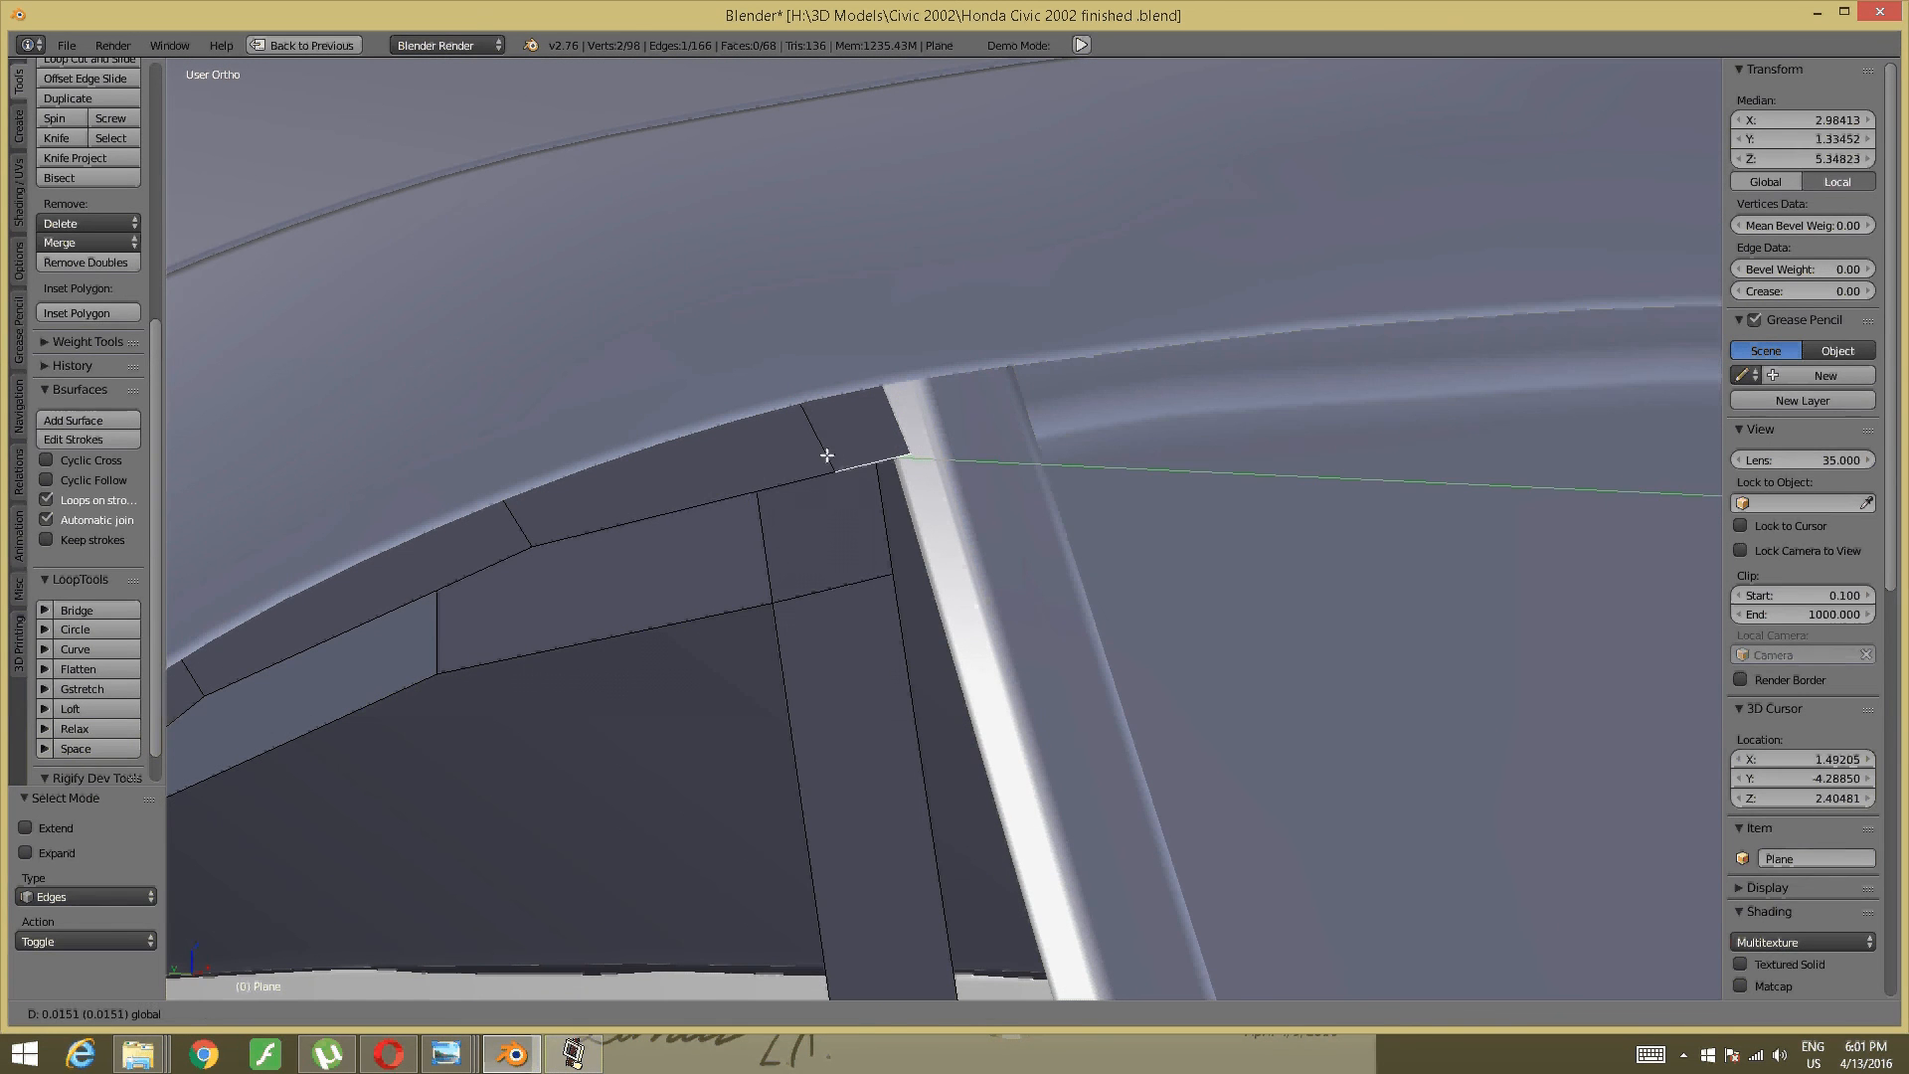
left_click(830, 456)
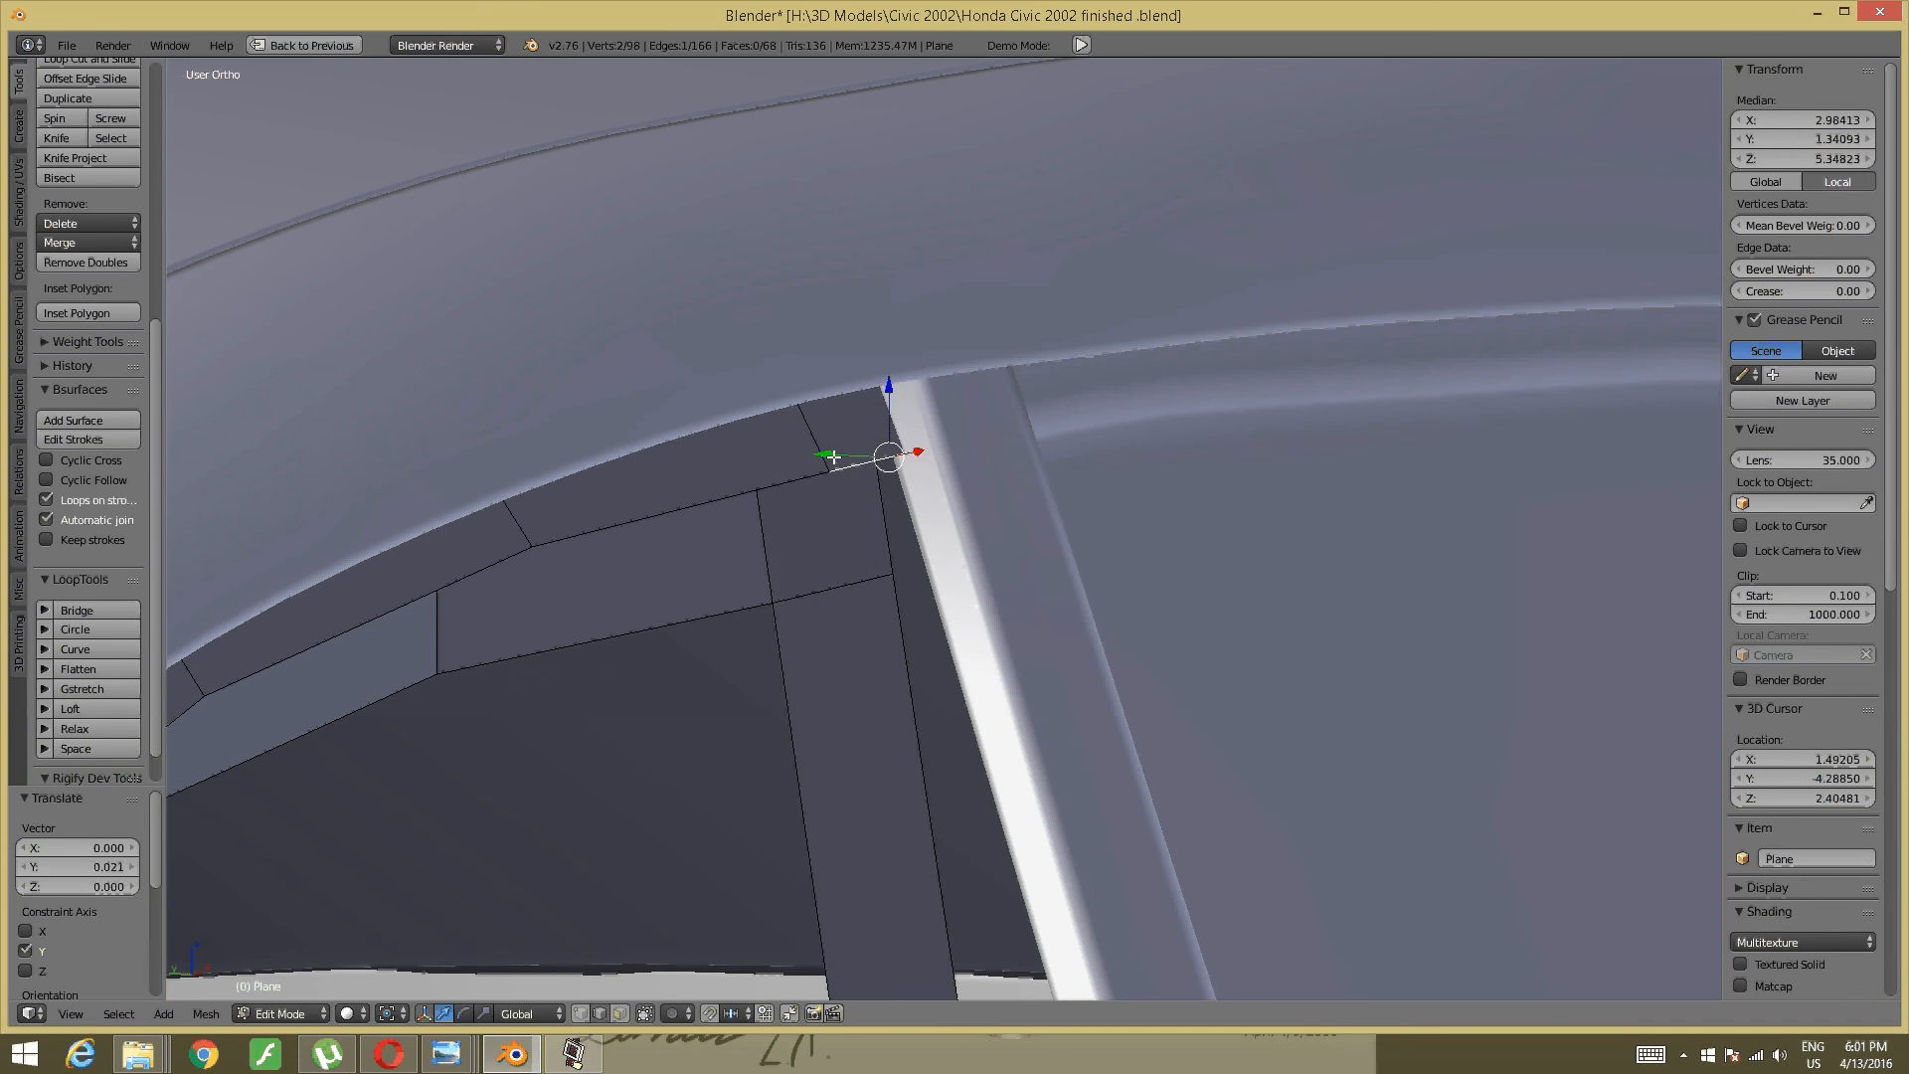
left_click_drag(833, 457, 824, 456)
- Clear the selection and reframe the view on the window pillar and door
key("a")
scroll(991, 467, "down", 3)
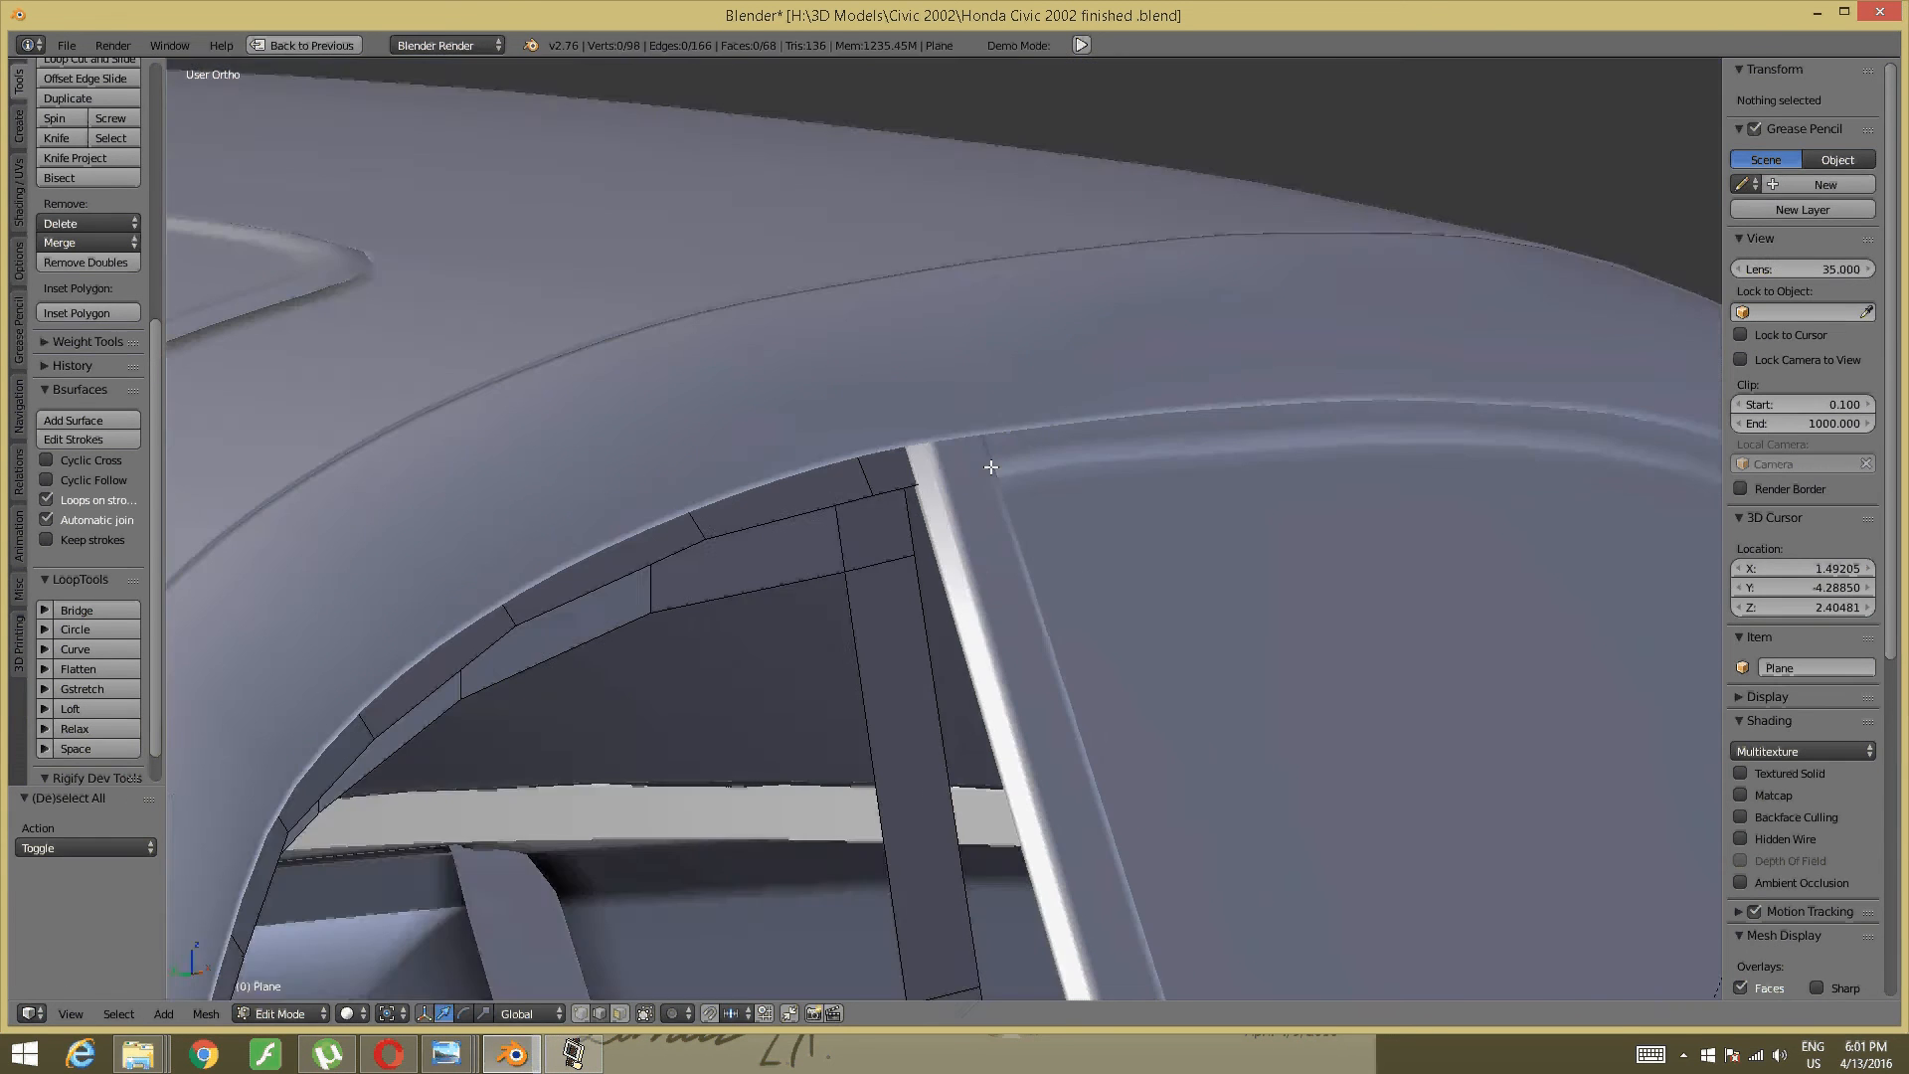
middle_click_drag(934, 489, 750, 558)
middle_click_drag(1188, 559, 716, 546, "shift")
scroll(793, 566, "down", 3)
middle_click_drag(1035, 886, 886, 418, "shift")
middle_click_drag(1054, 467, 840, 593)
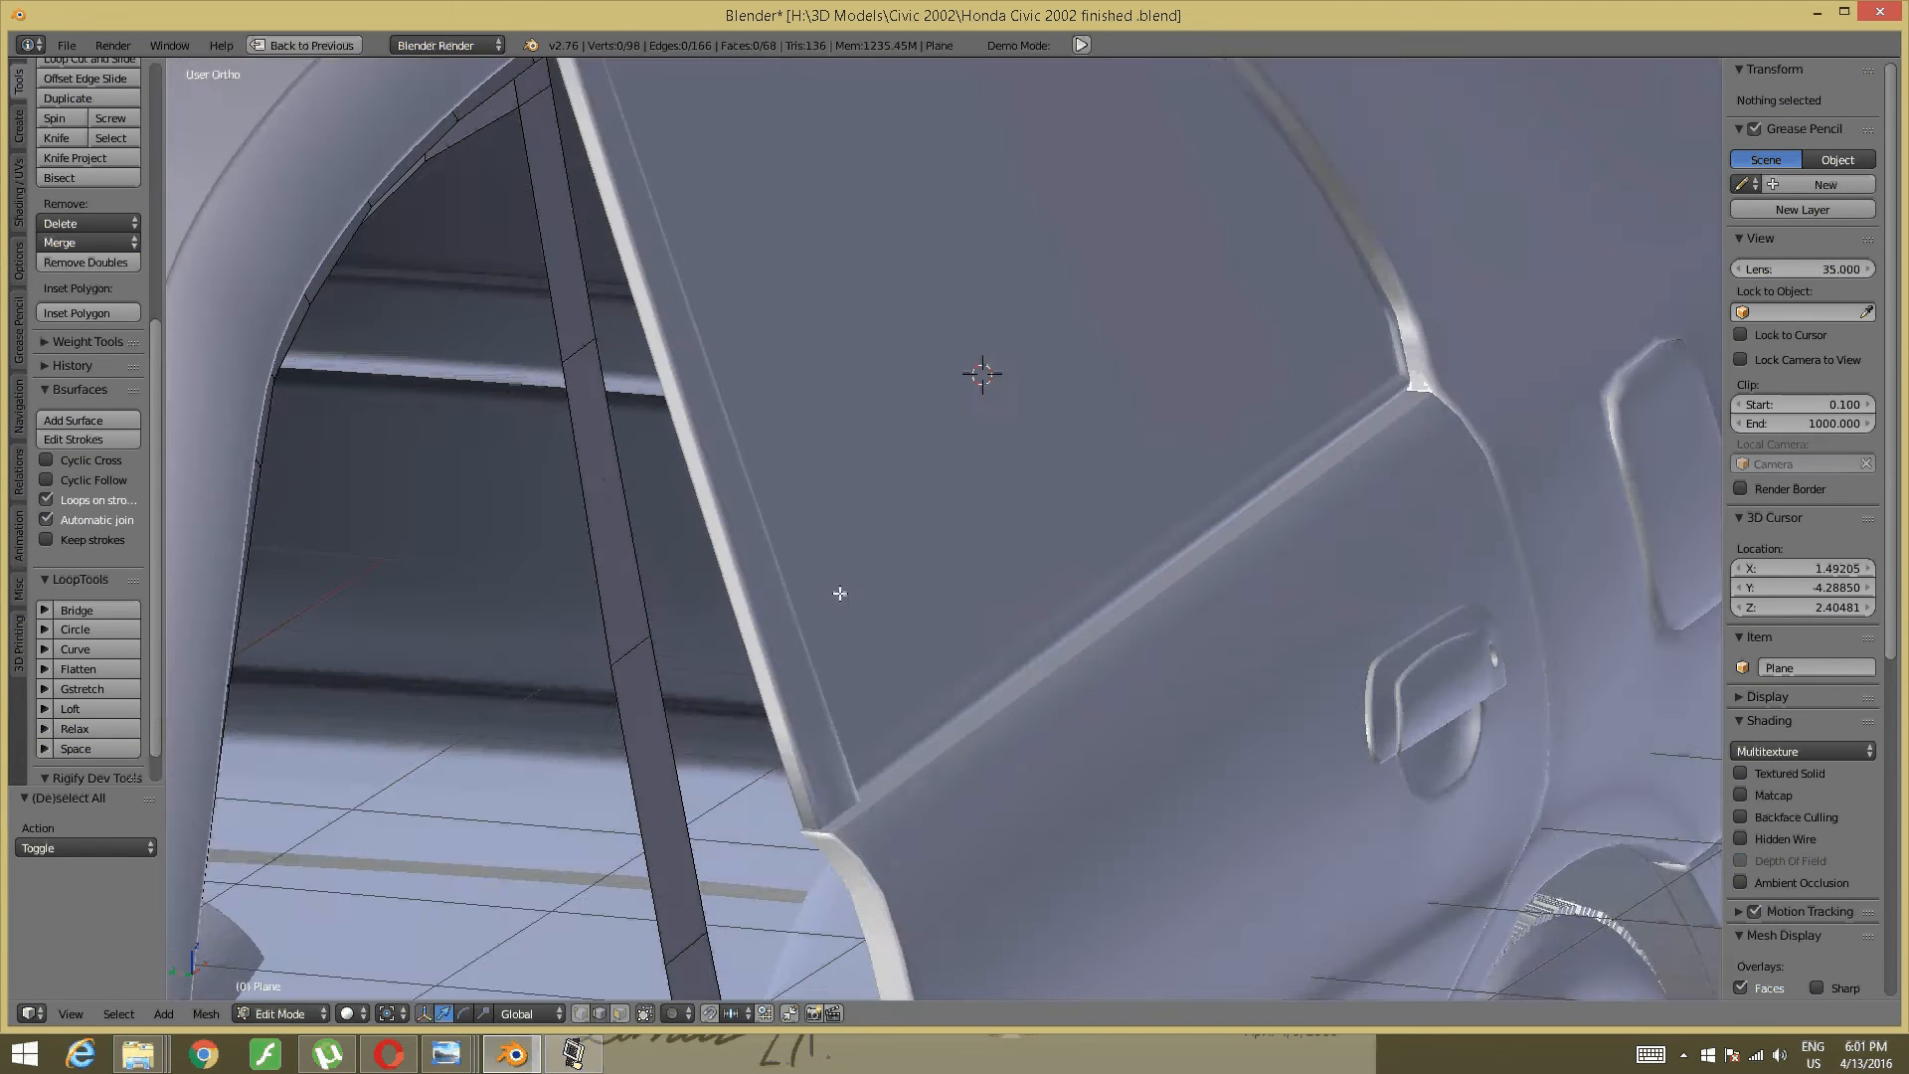
scroll(841, 593, "down", 3)
middle_click_drag(737, 696, 861, 629, "shift")
- Move an edge near the bottom of the strip along Y to its new position
right_click(850, 845)
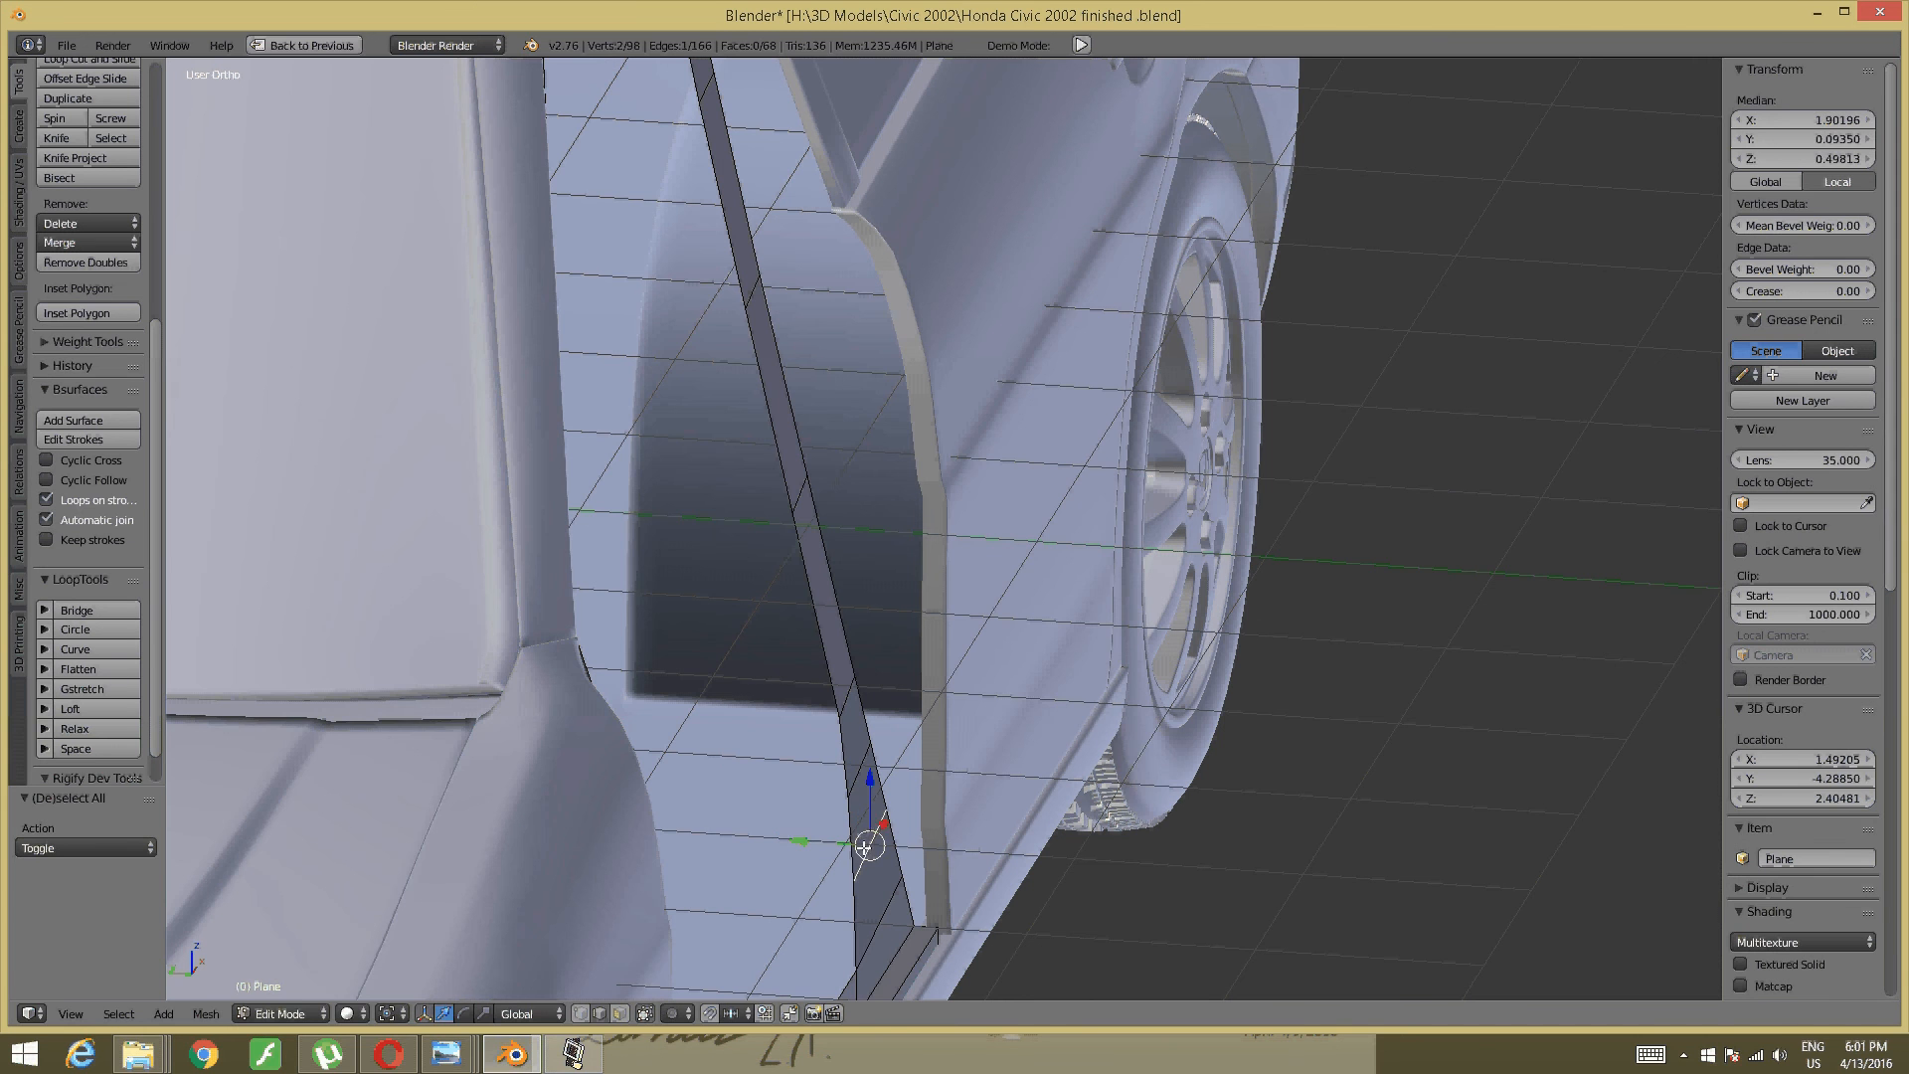
key("g")
key("y")
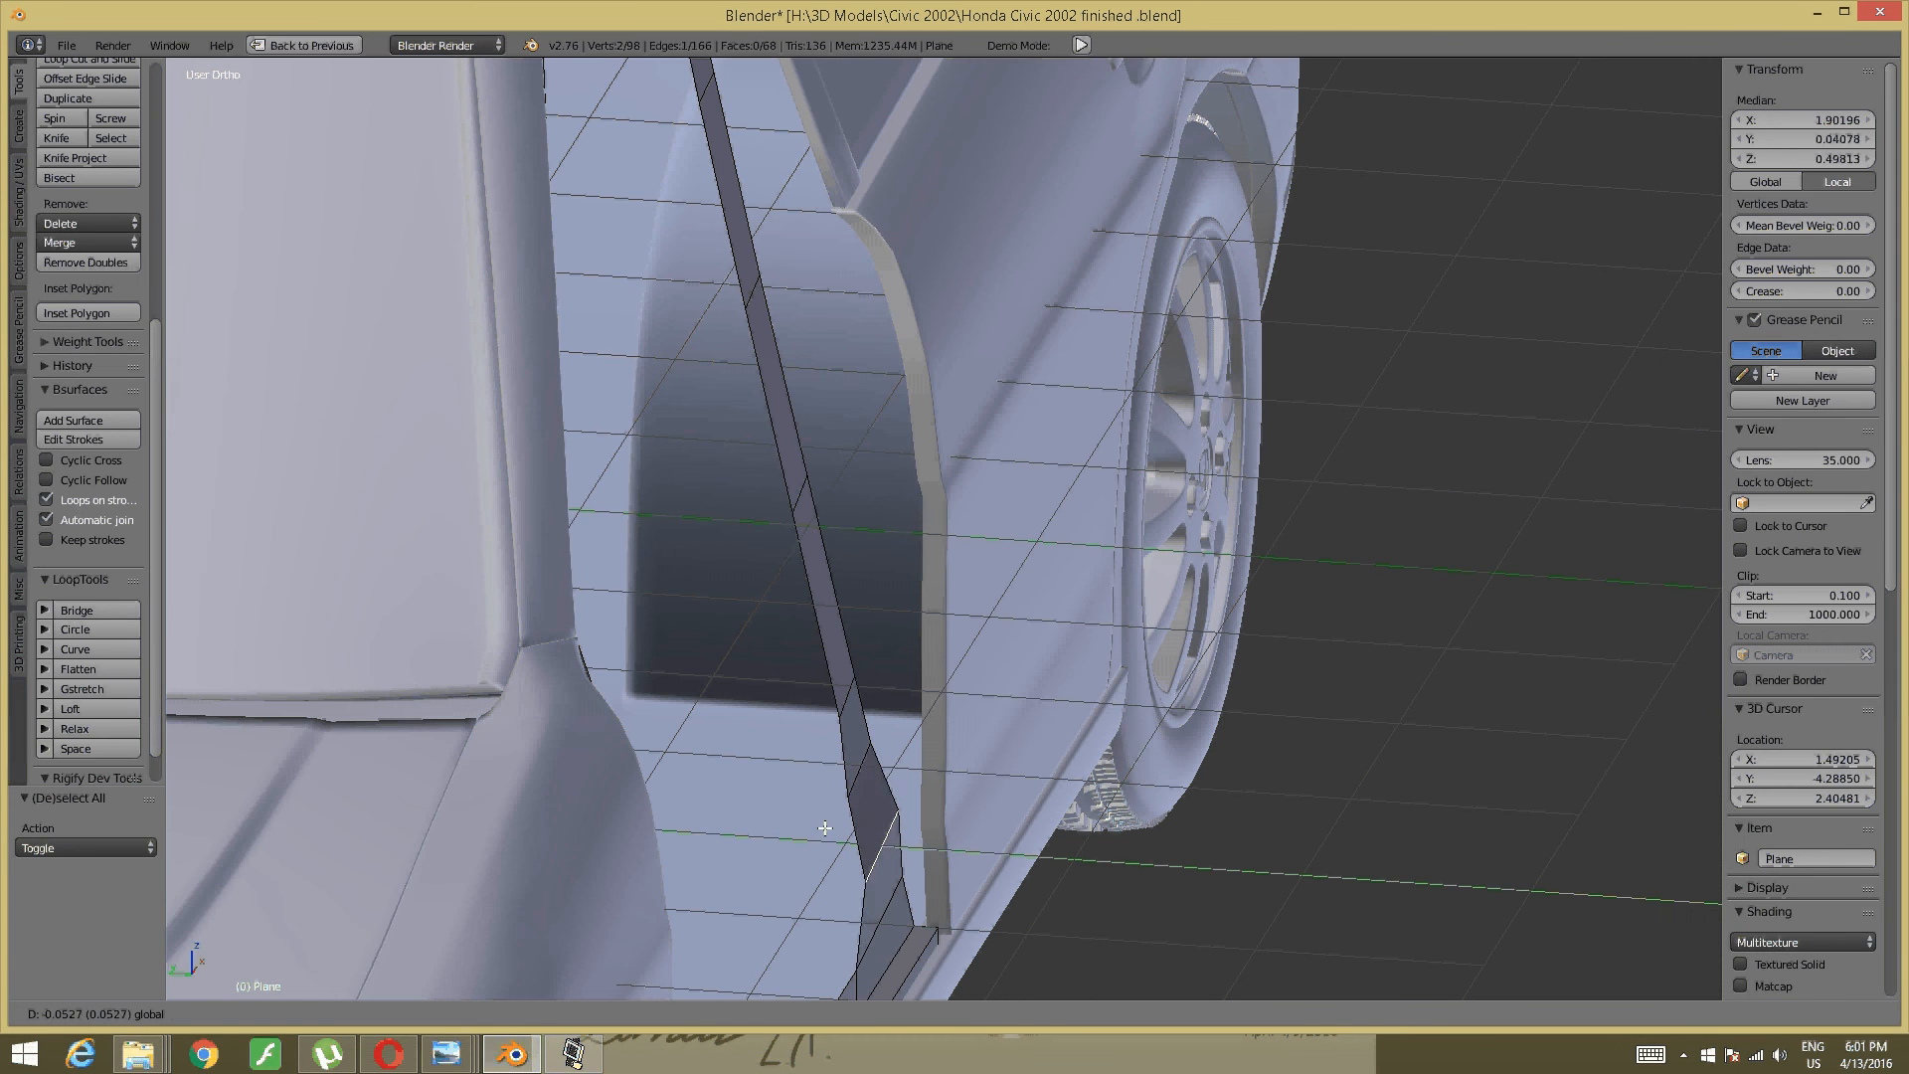
left_click_drag(826, 826, 827, 825)
middle_click_drag(891, 900, 833, 610, "shift")
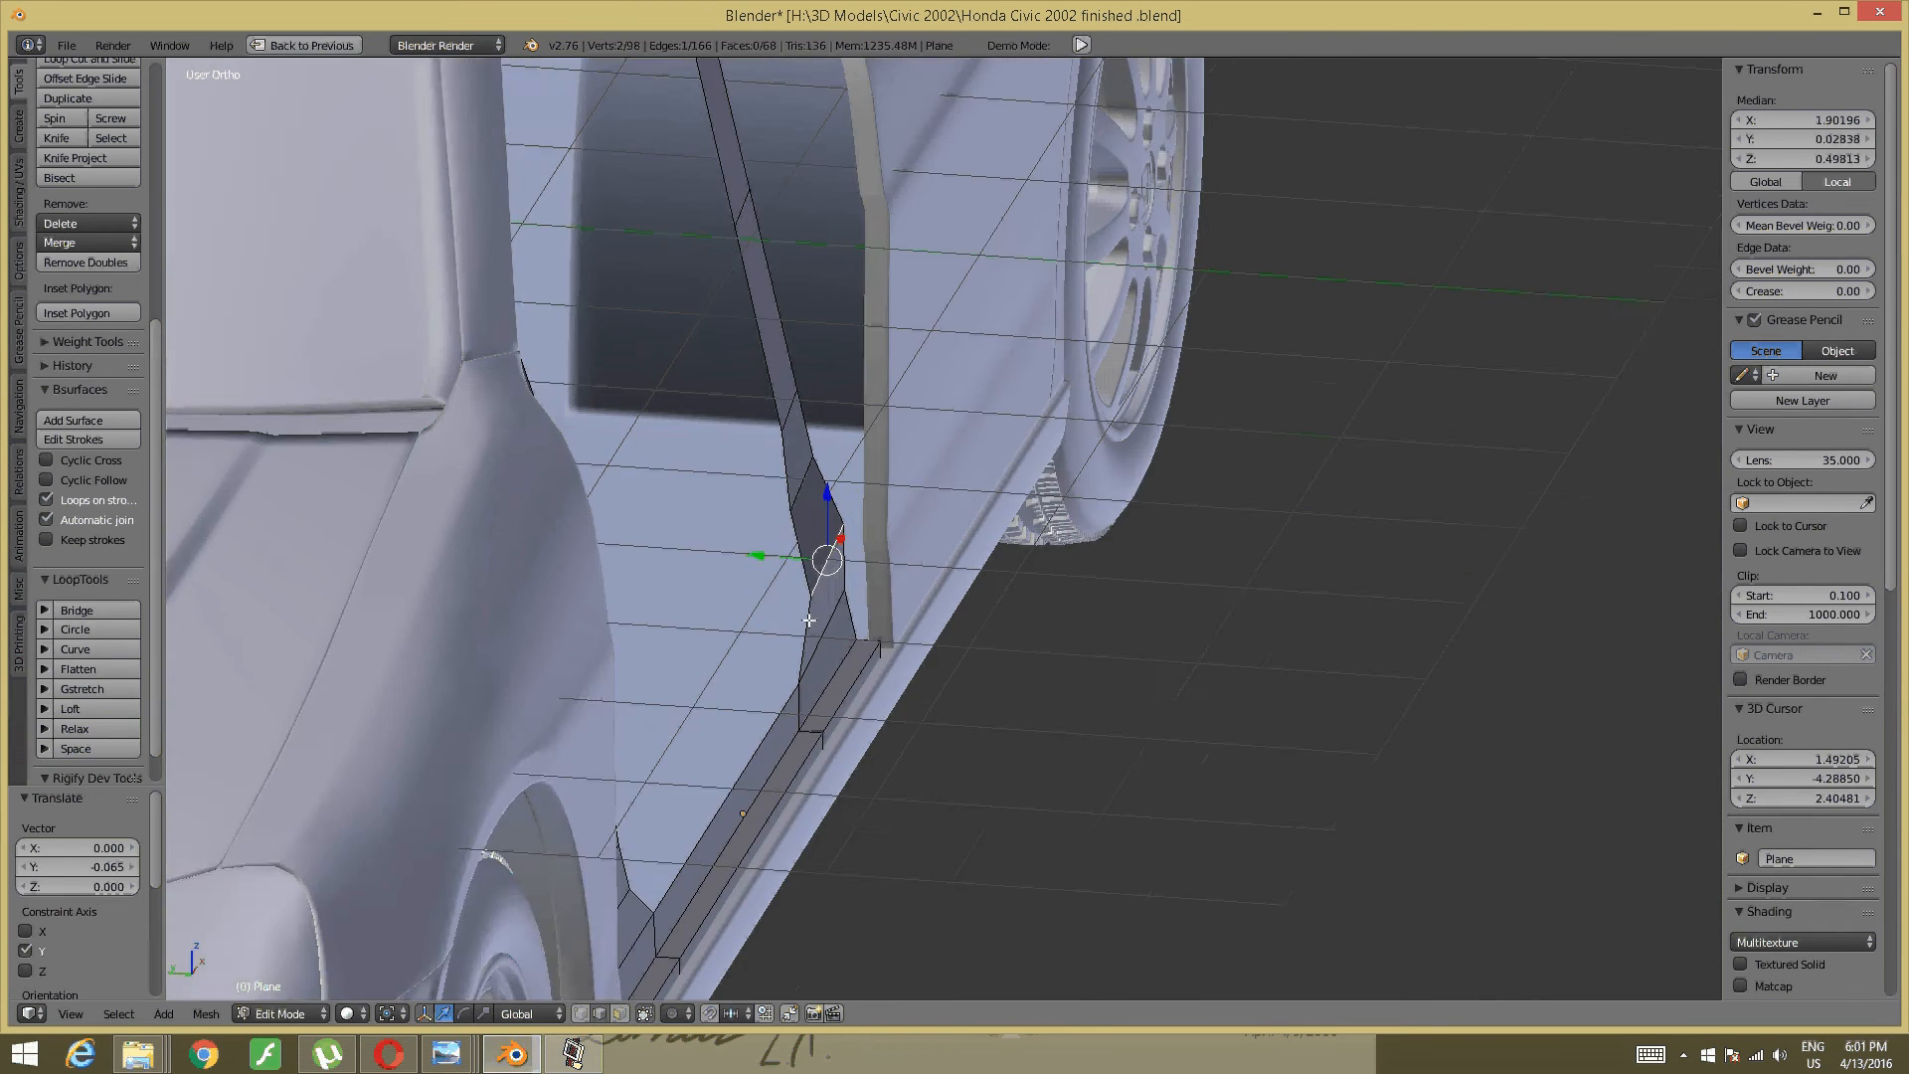
scroll(834, 611, "up", 2)
scroll(833, 611, "up", 2)
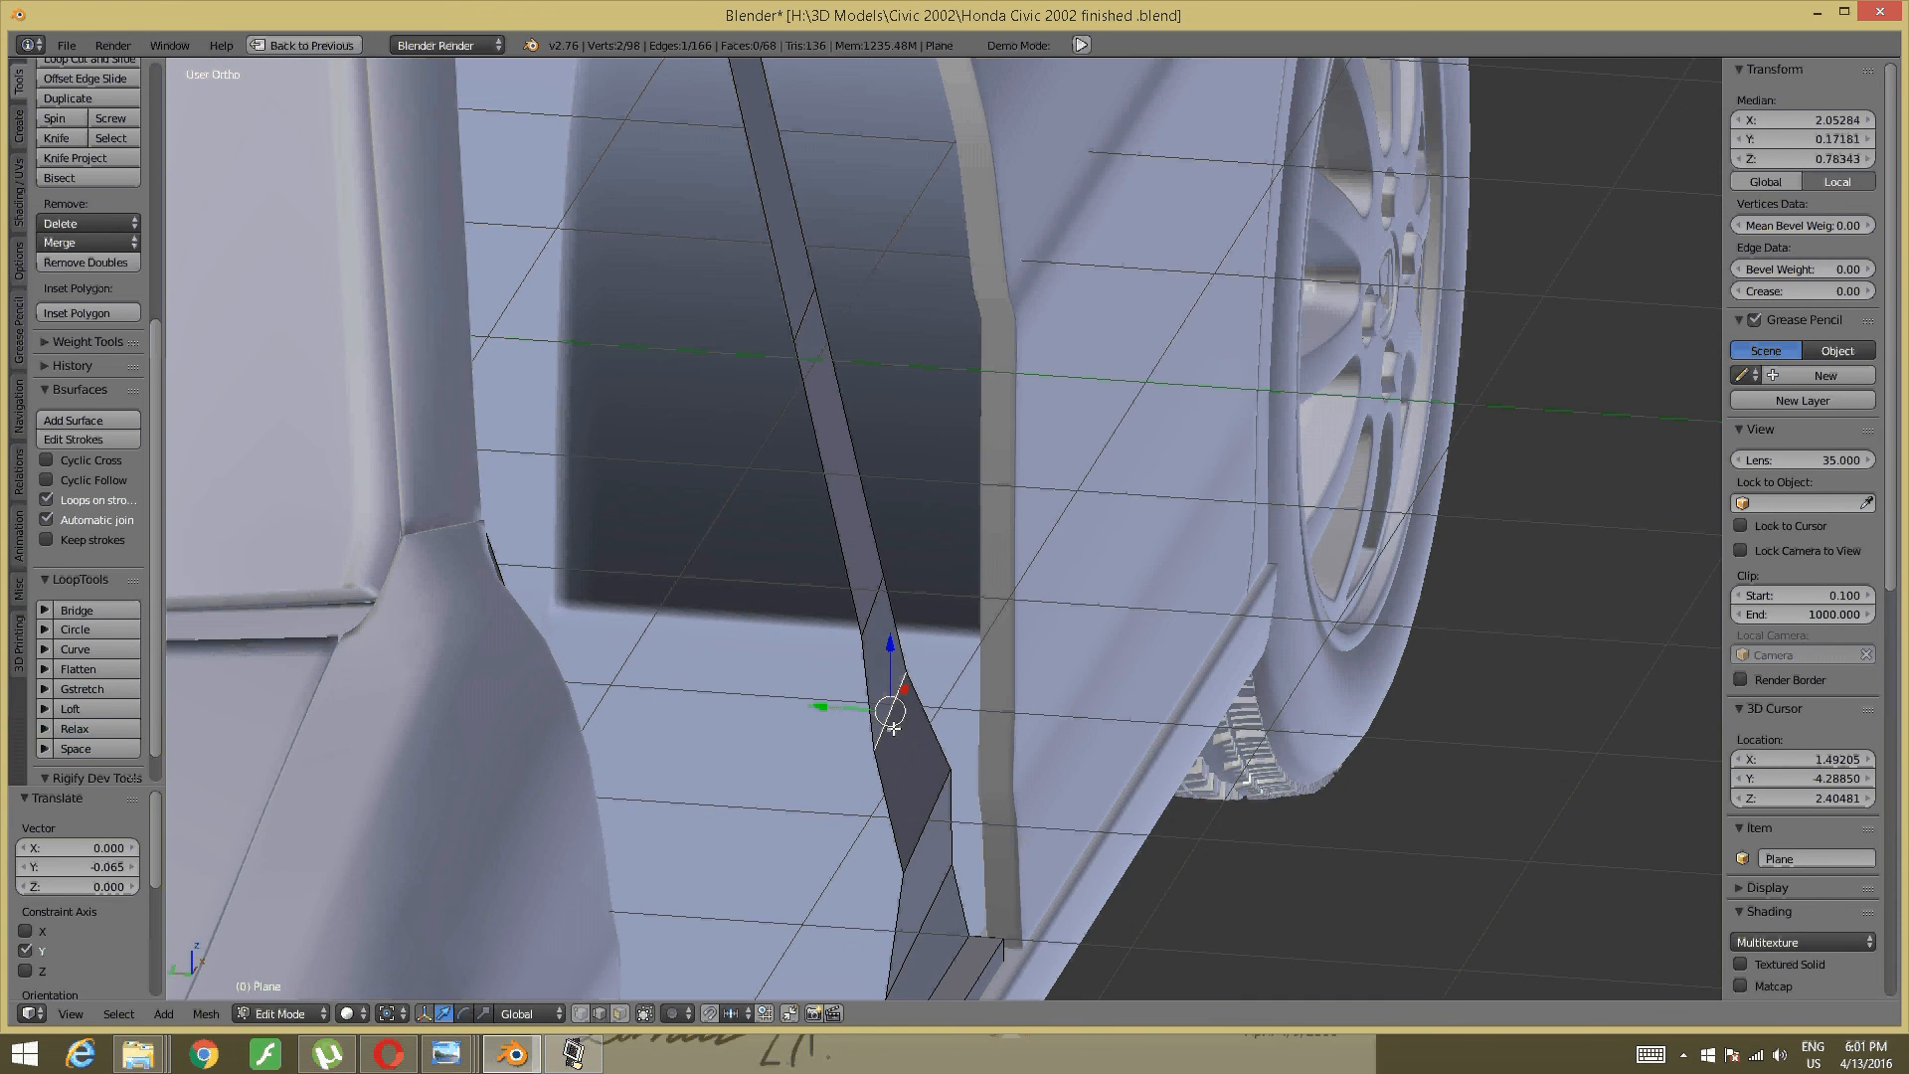
key("g")
key("y")
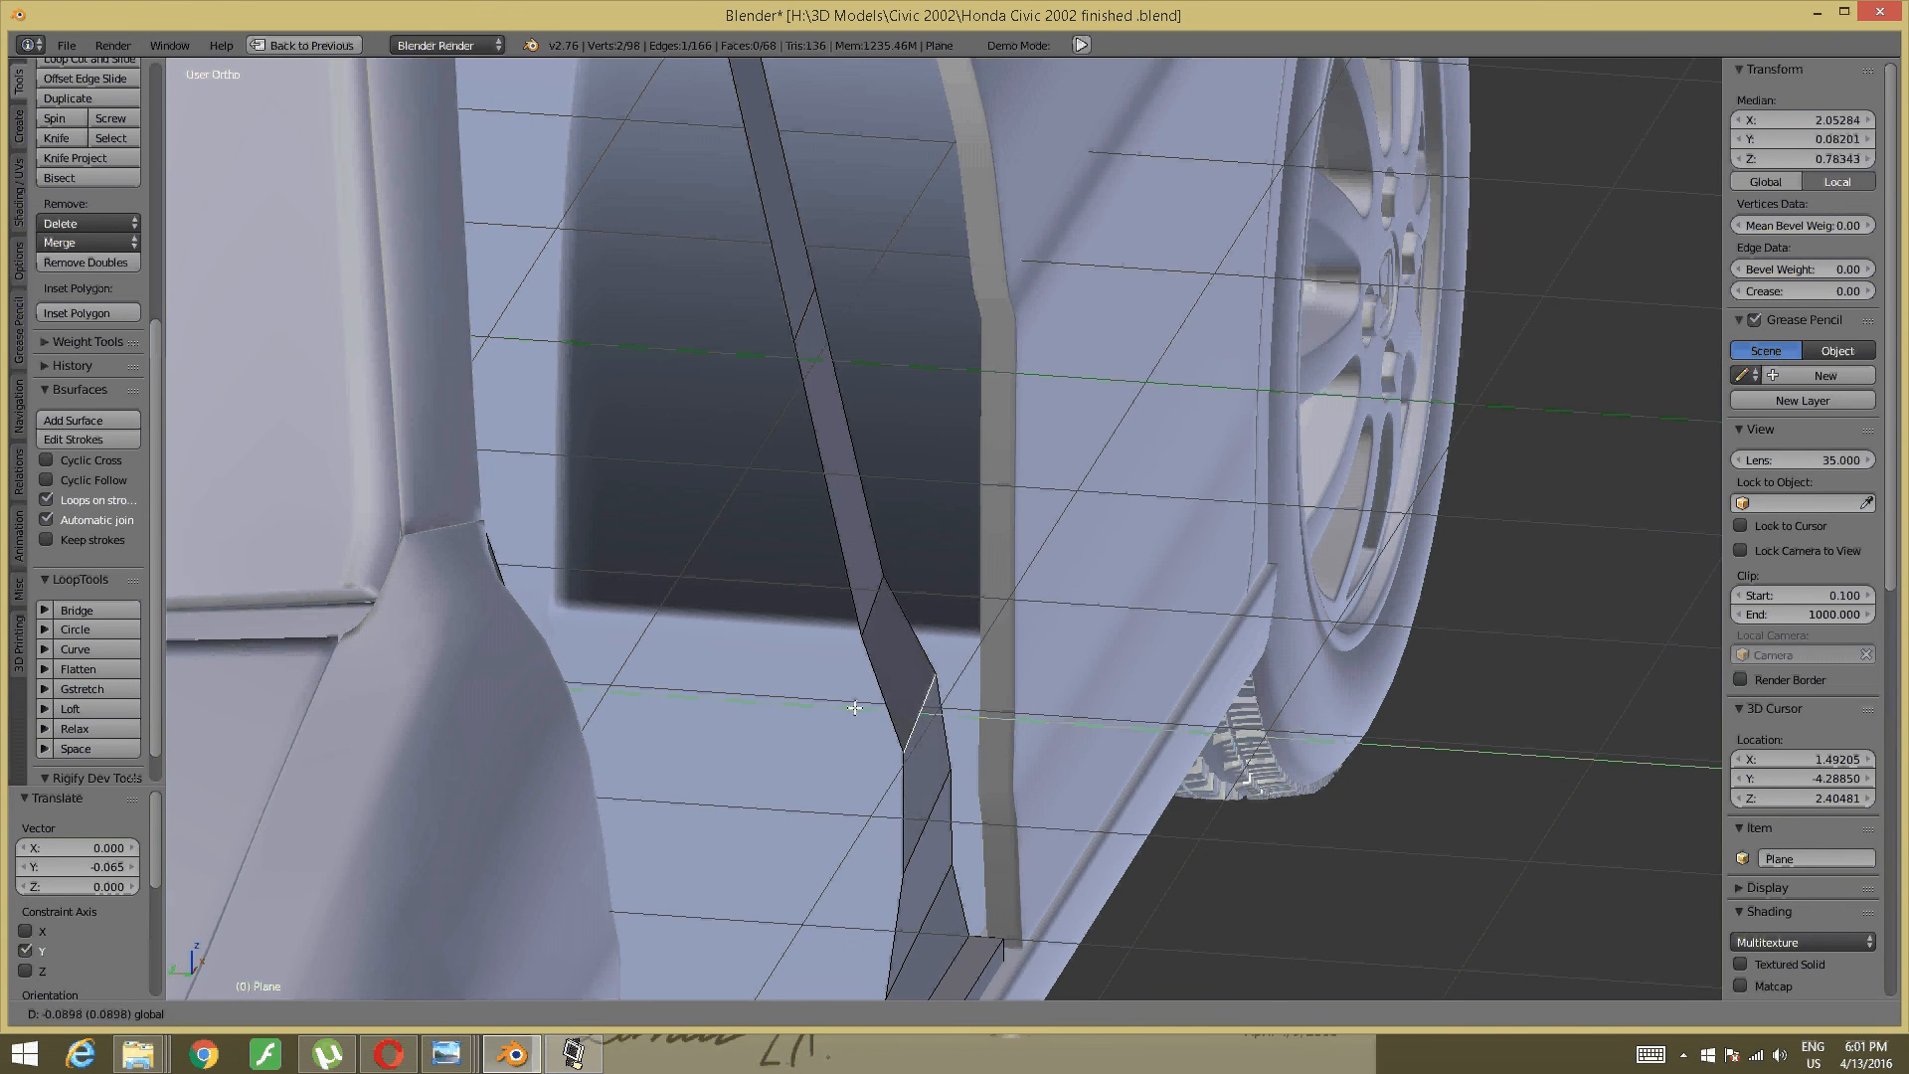
left_click(866, 698)
middle_click_drag(866, 698, 879, 768)
- Slide the short cross edges at the strip's bend along Y
right_click(879, 769)
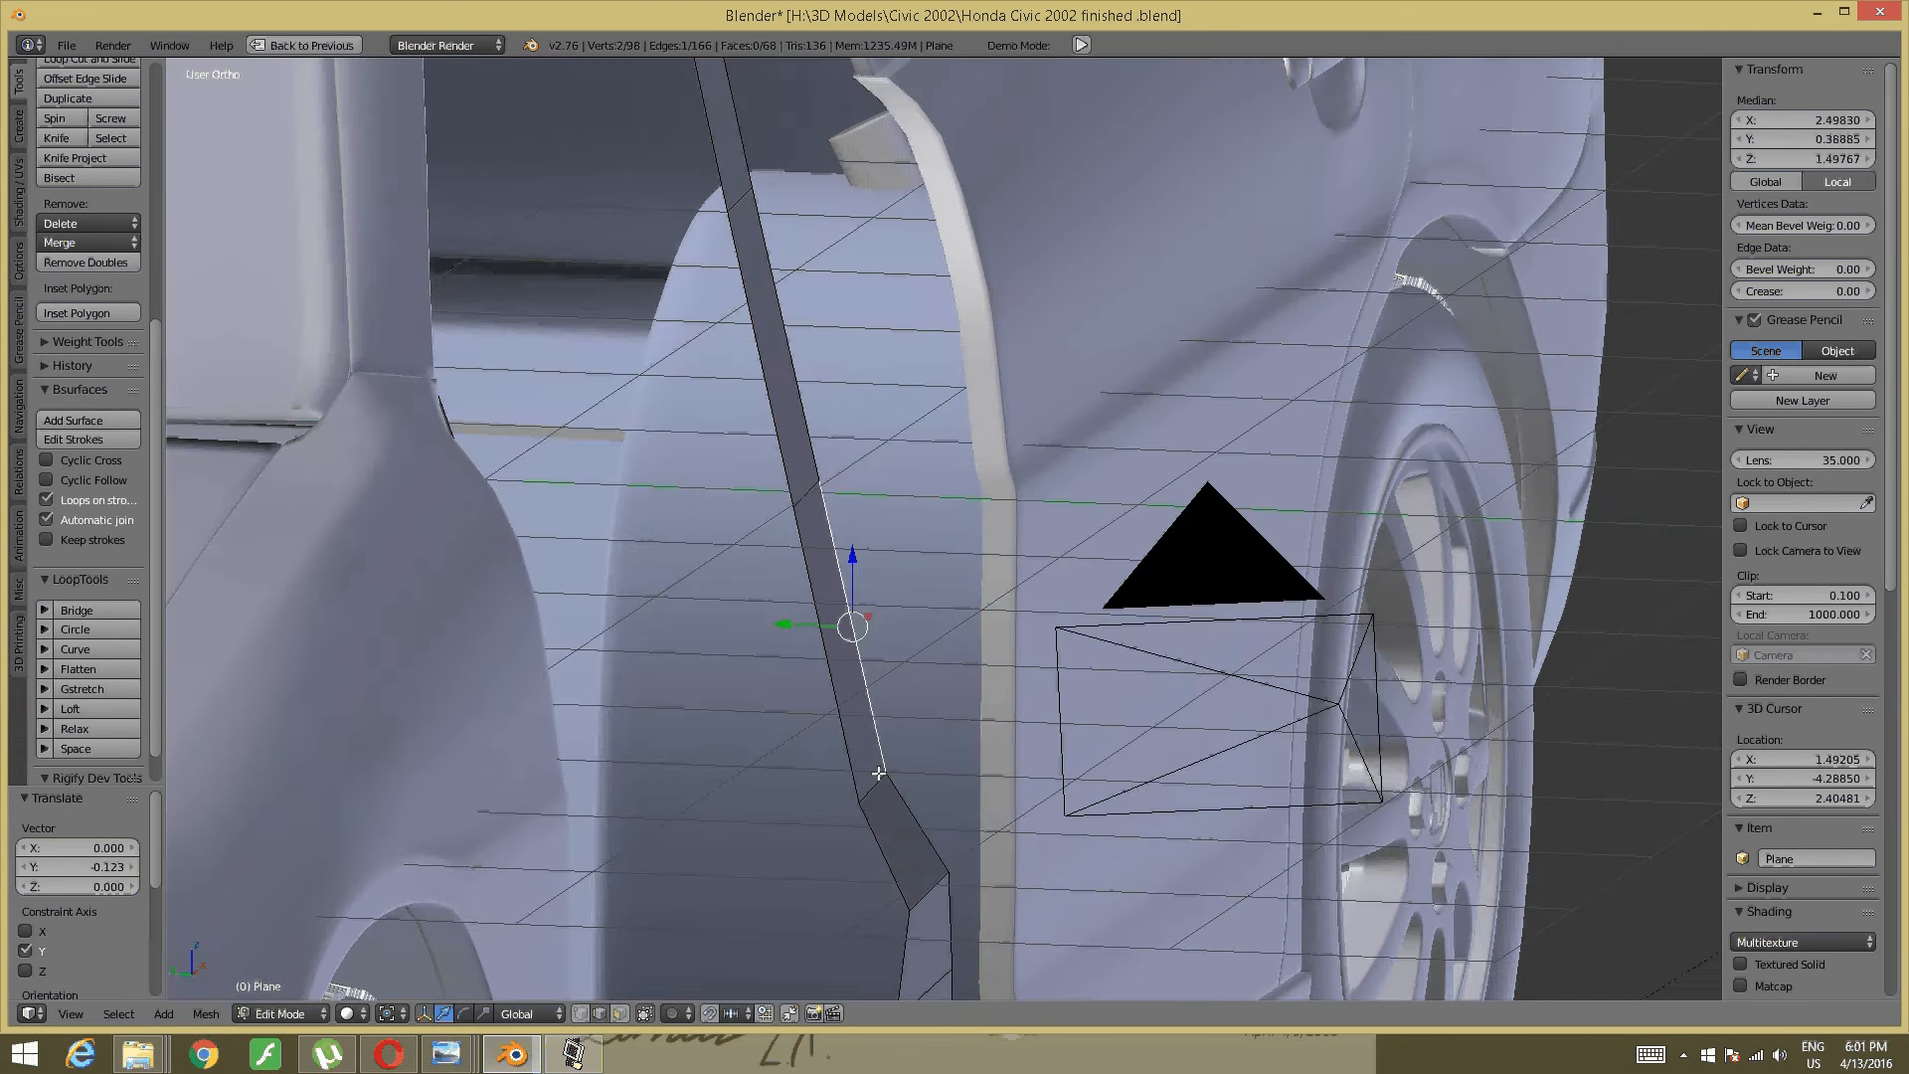
right_click(873, 776)
middle_click_drag(791, 708, 782, 744)
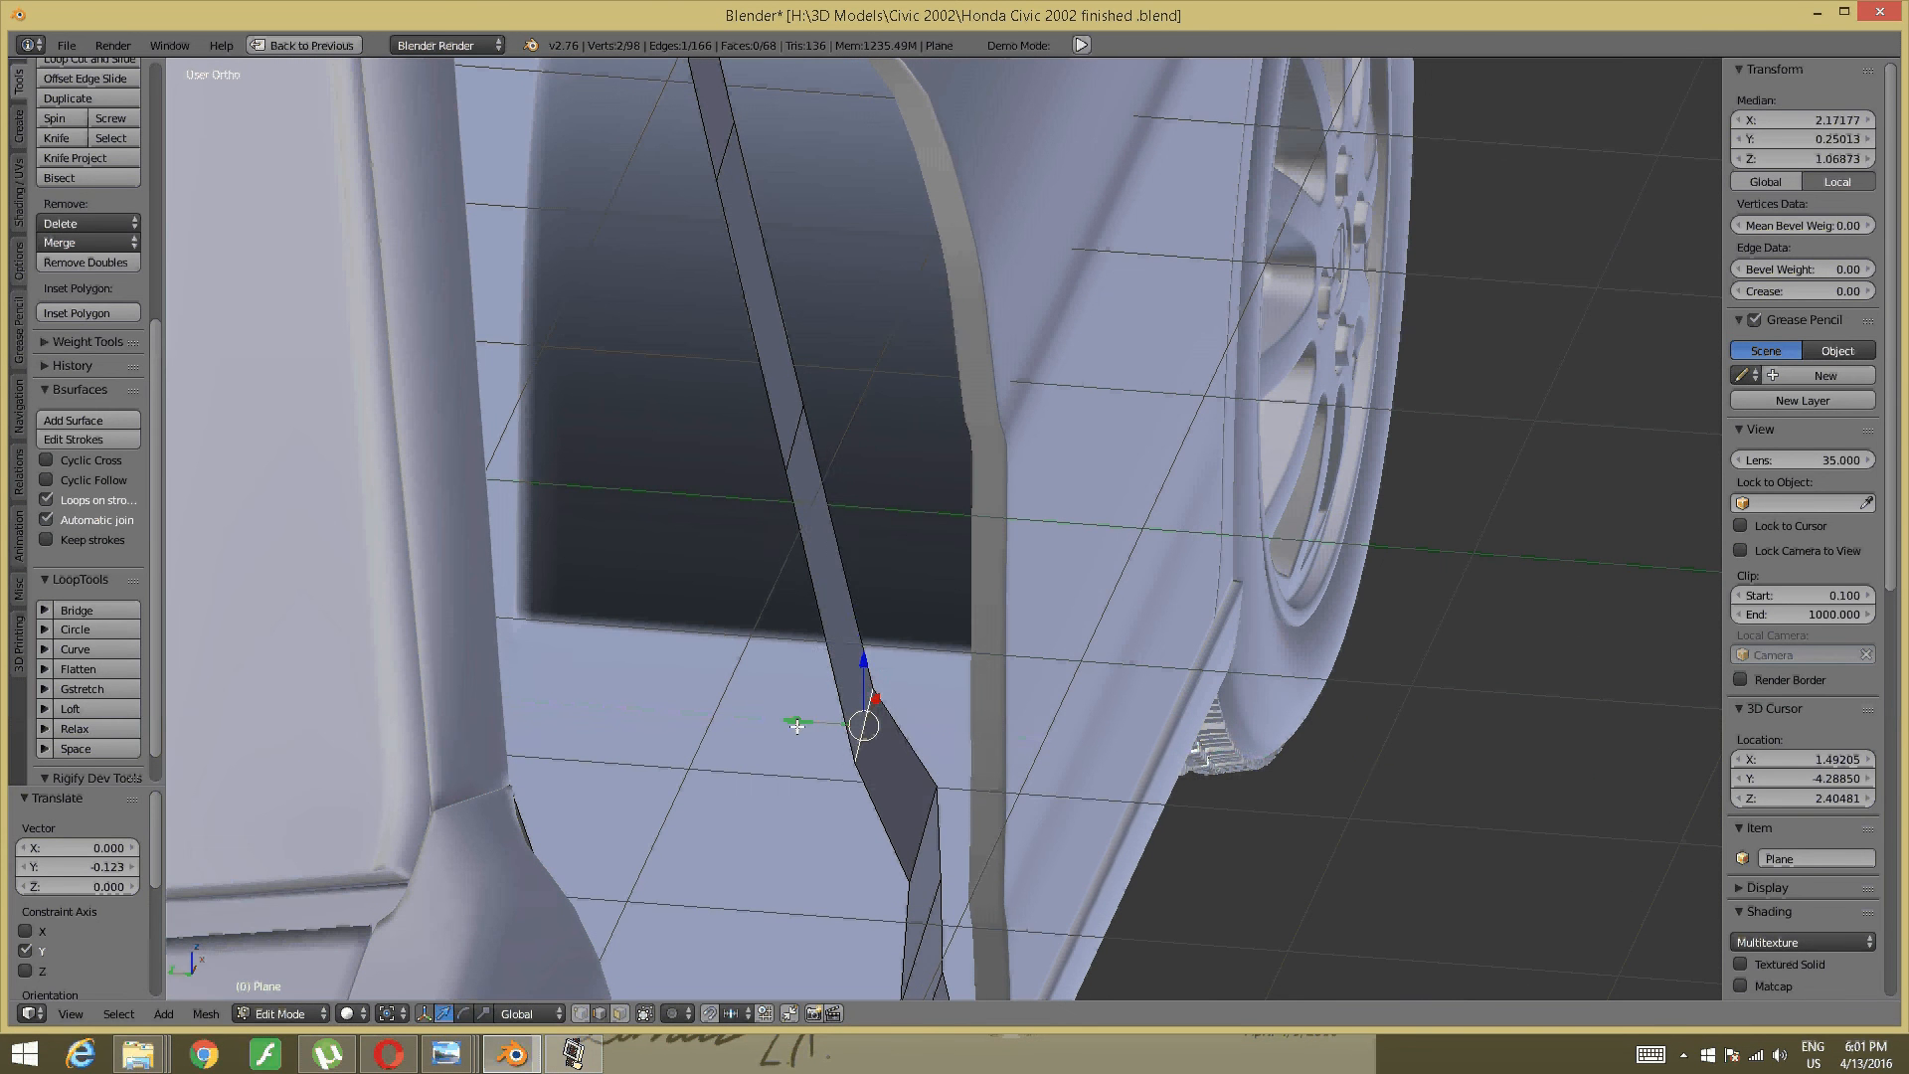
left_click_drag(796, 725, 857, 714)
middle_click_drag(954, 622, 890, 681)
right_click(862, 595)
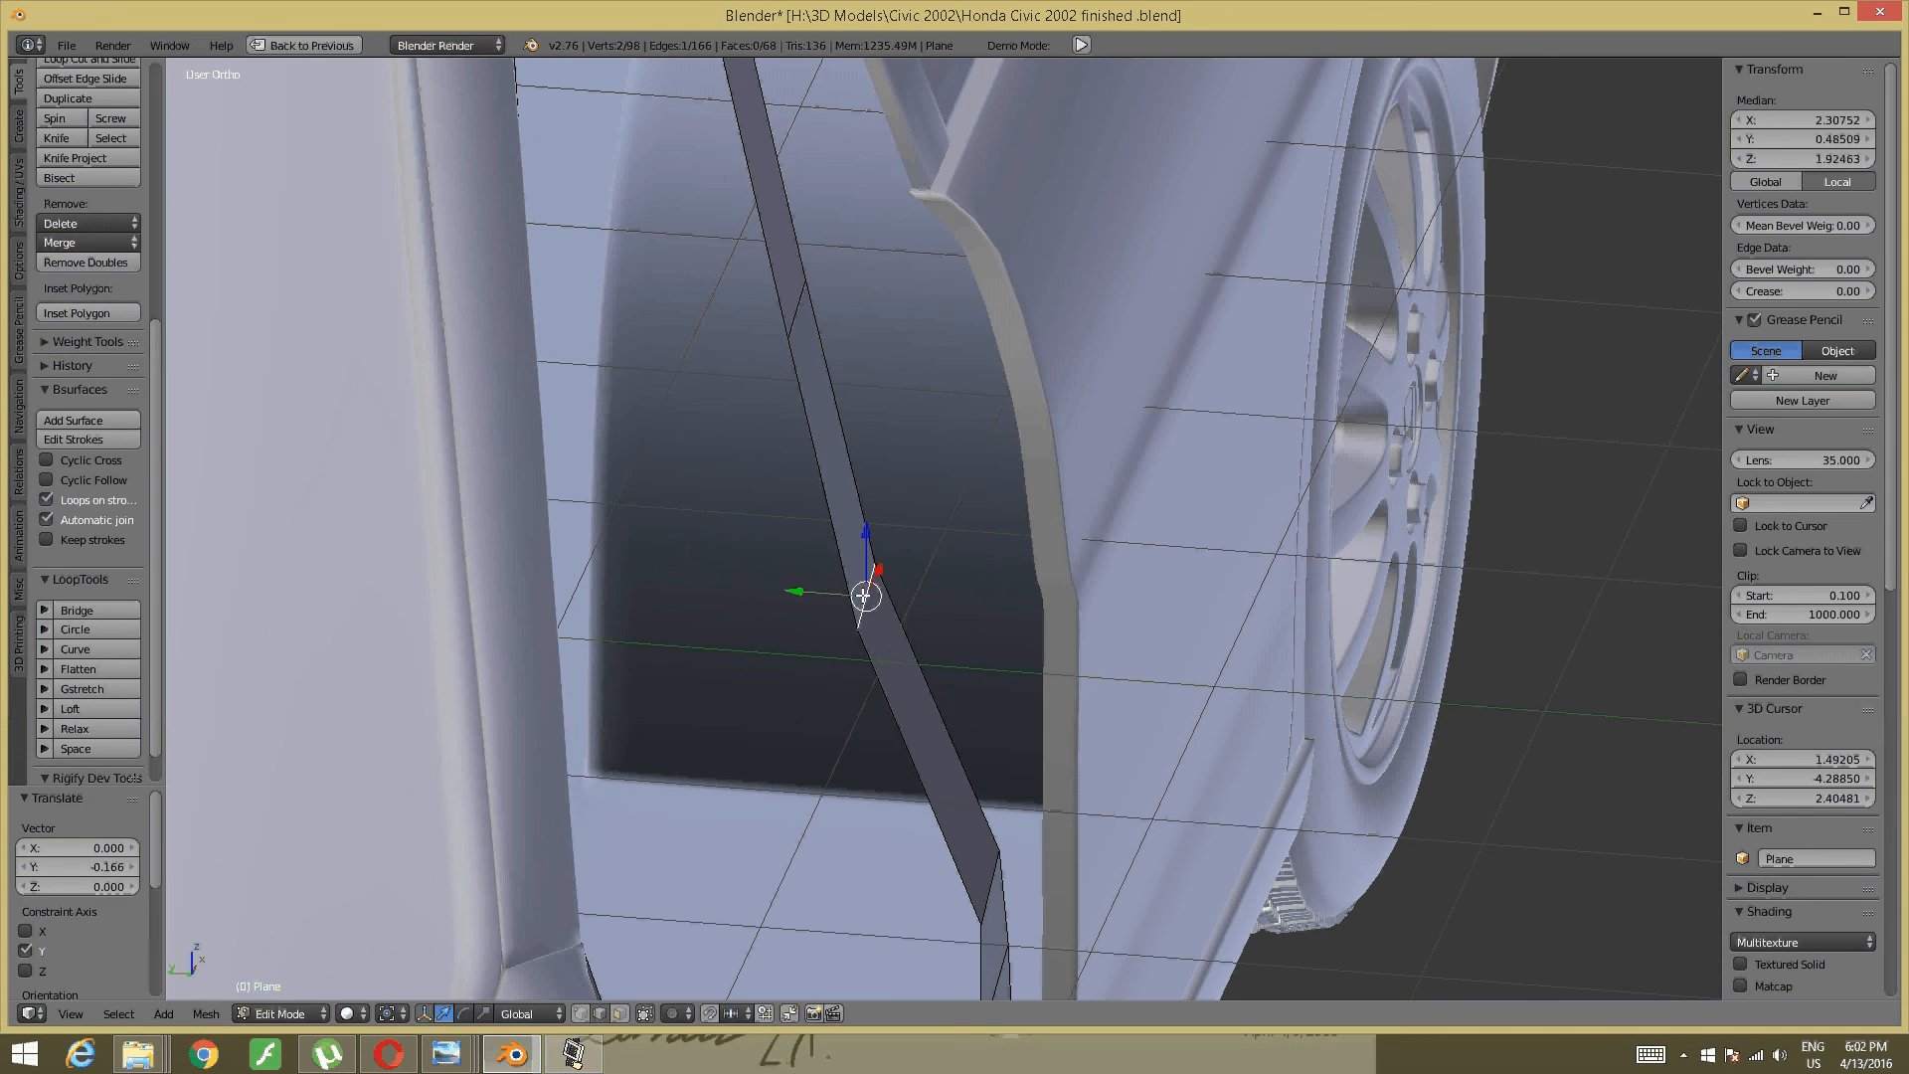
left_click_drag(796, 586, 893, 600)
middle_click_drag(893, 601, 914, 450)
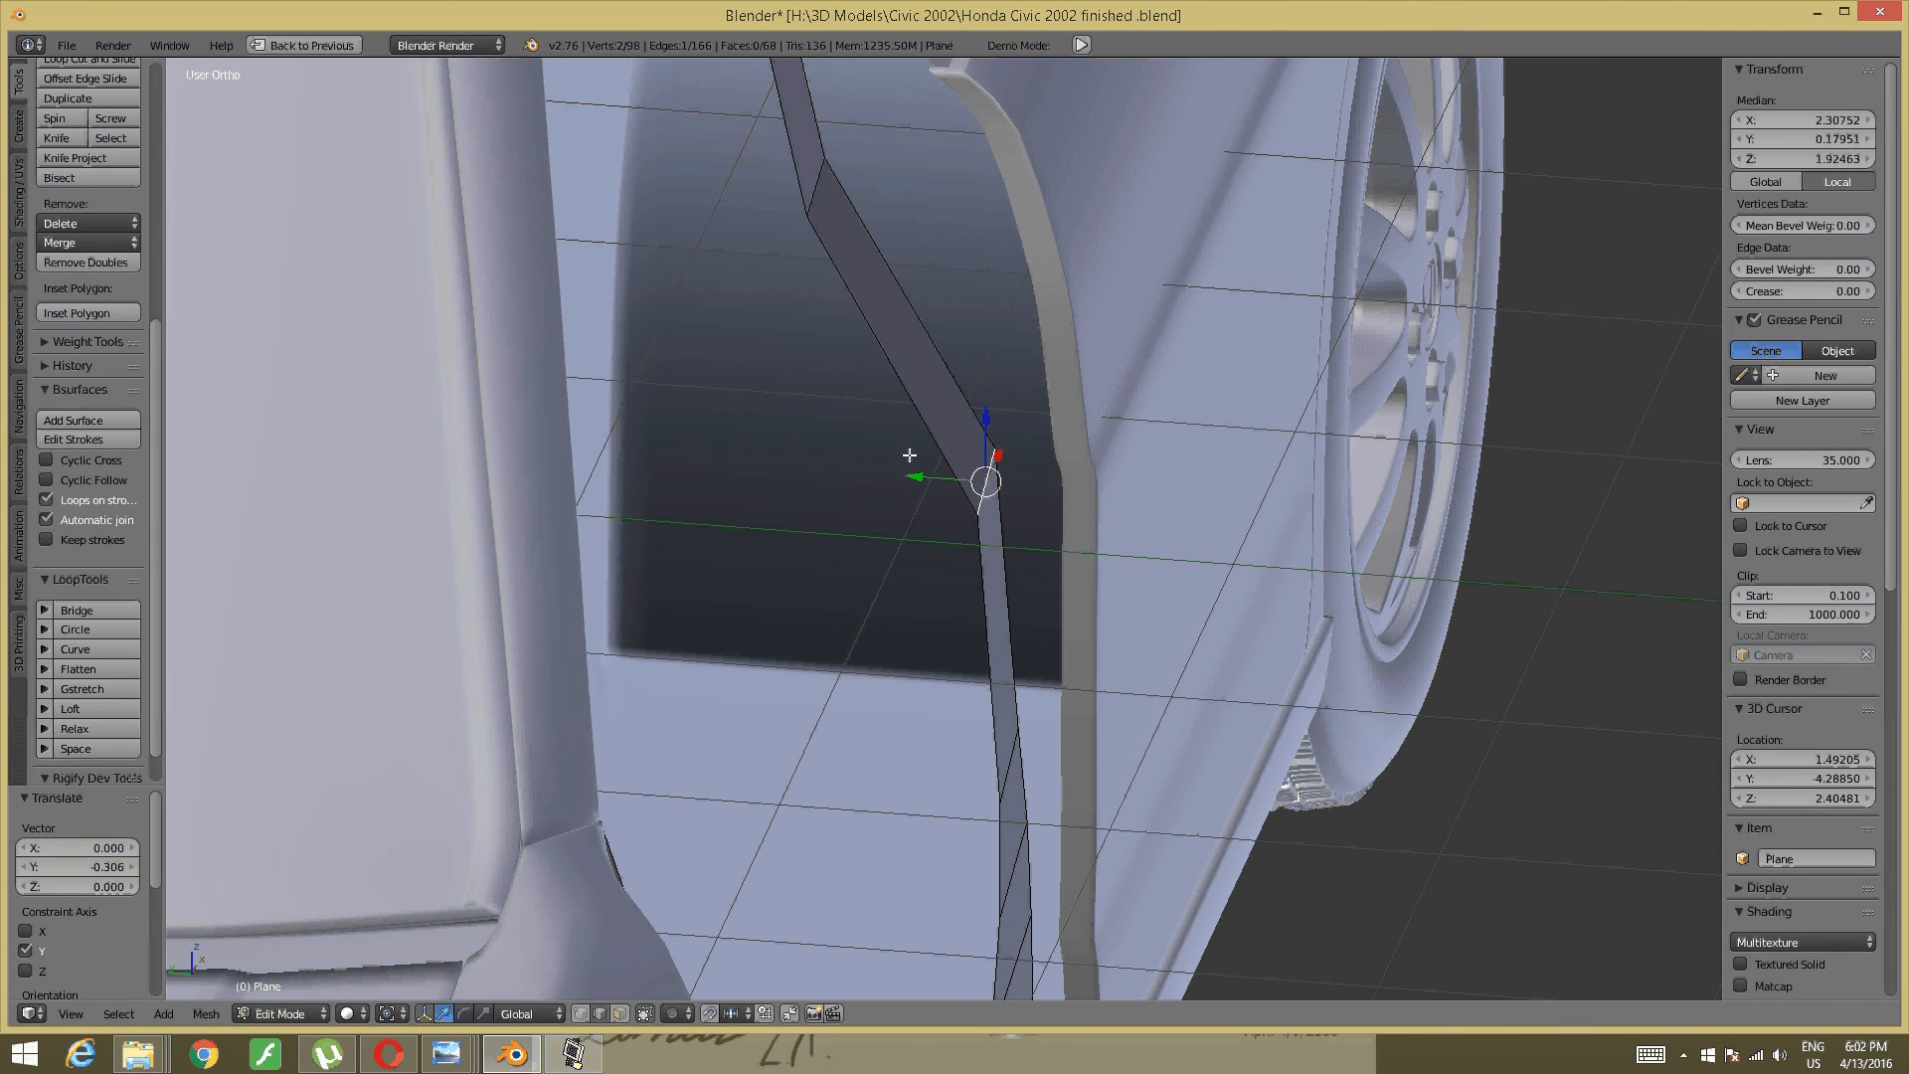
left_click_drag(917, 476, 900, 476)
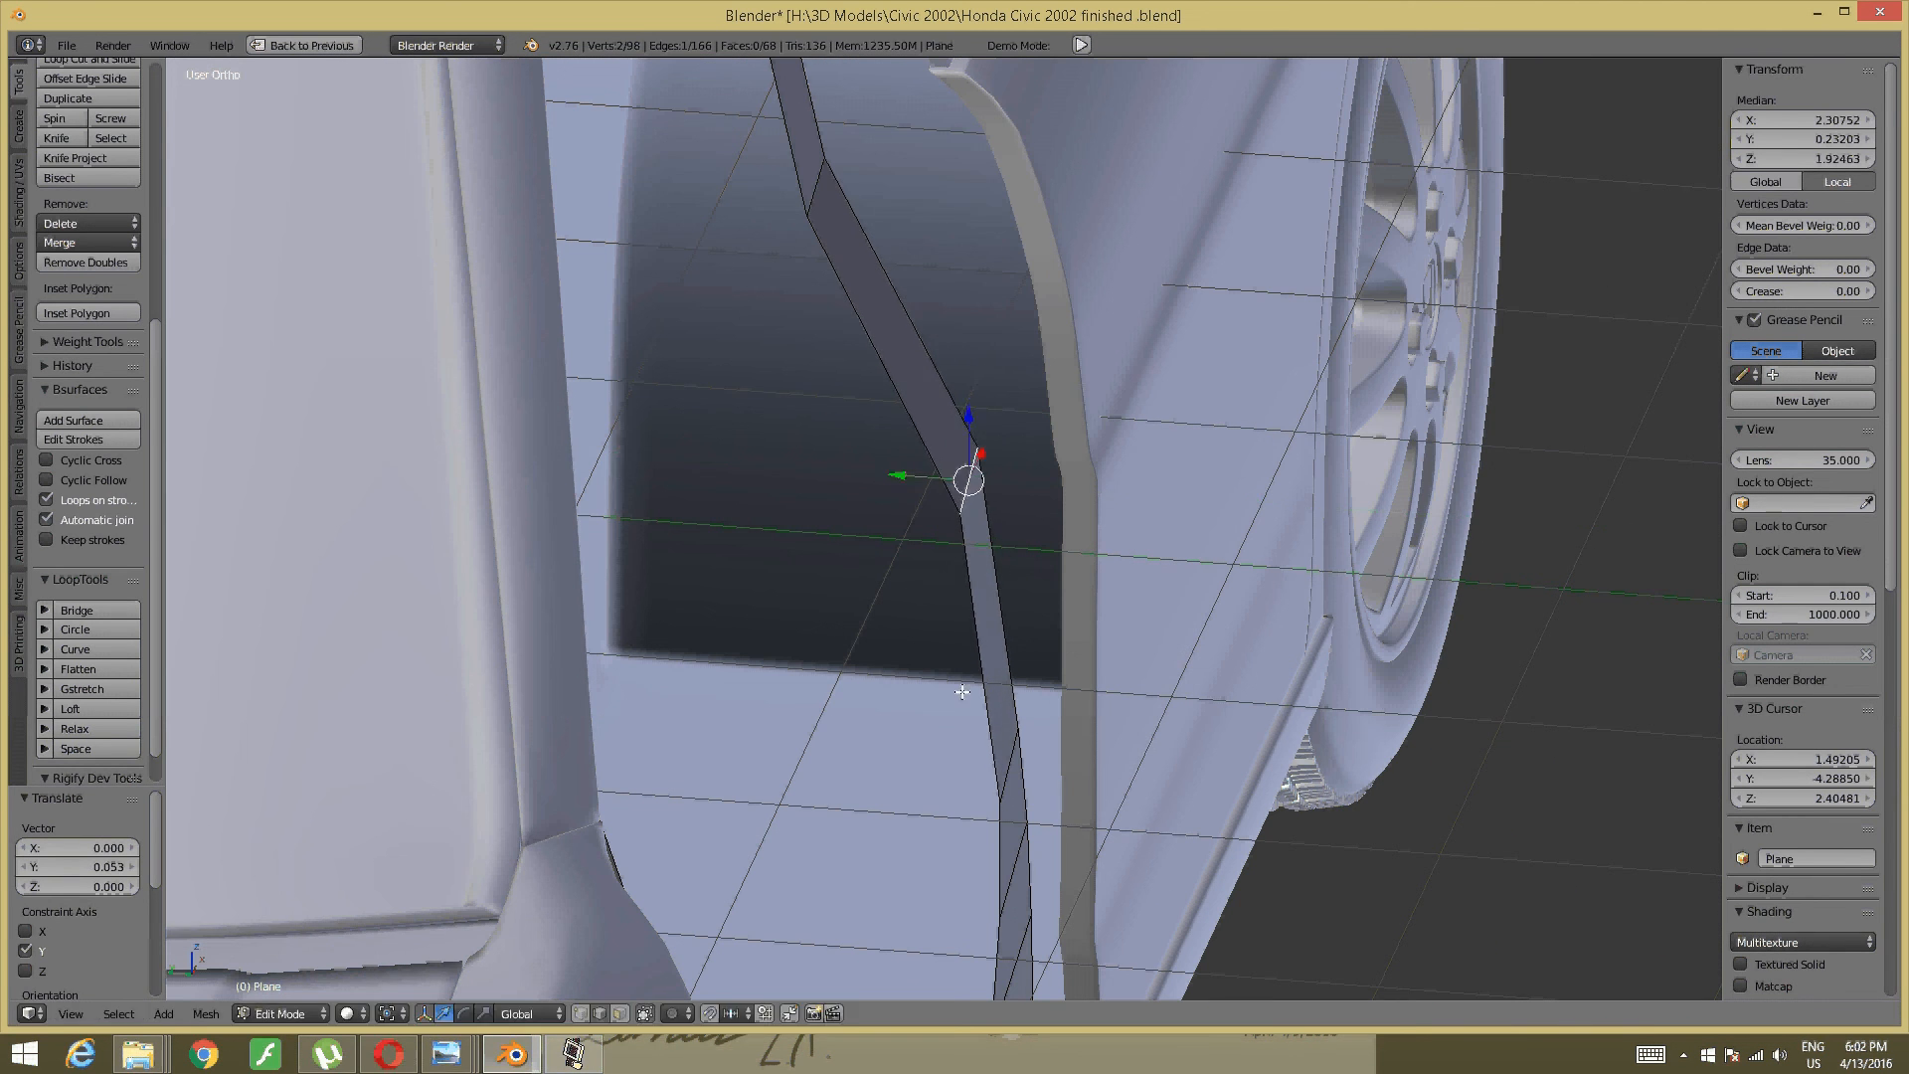
- Shift a lower strip edge and the bend edge along Y
right_click(1006, 765)
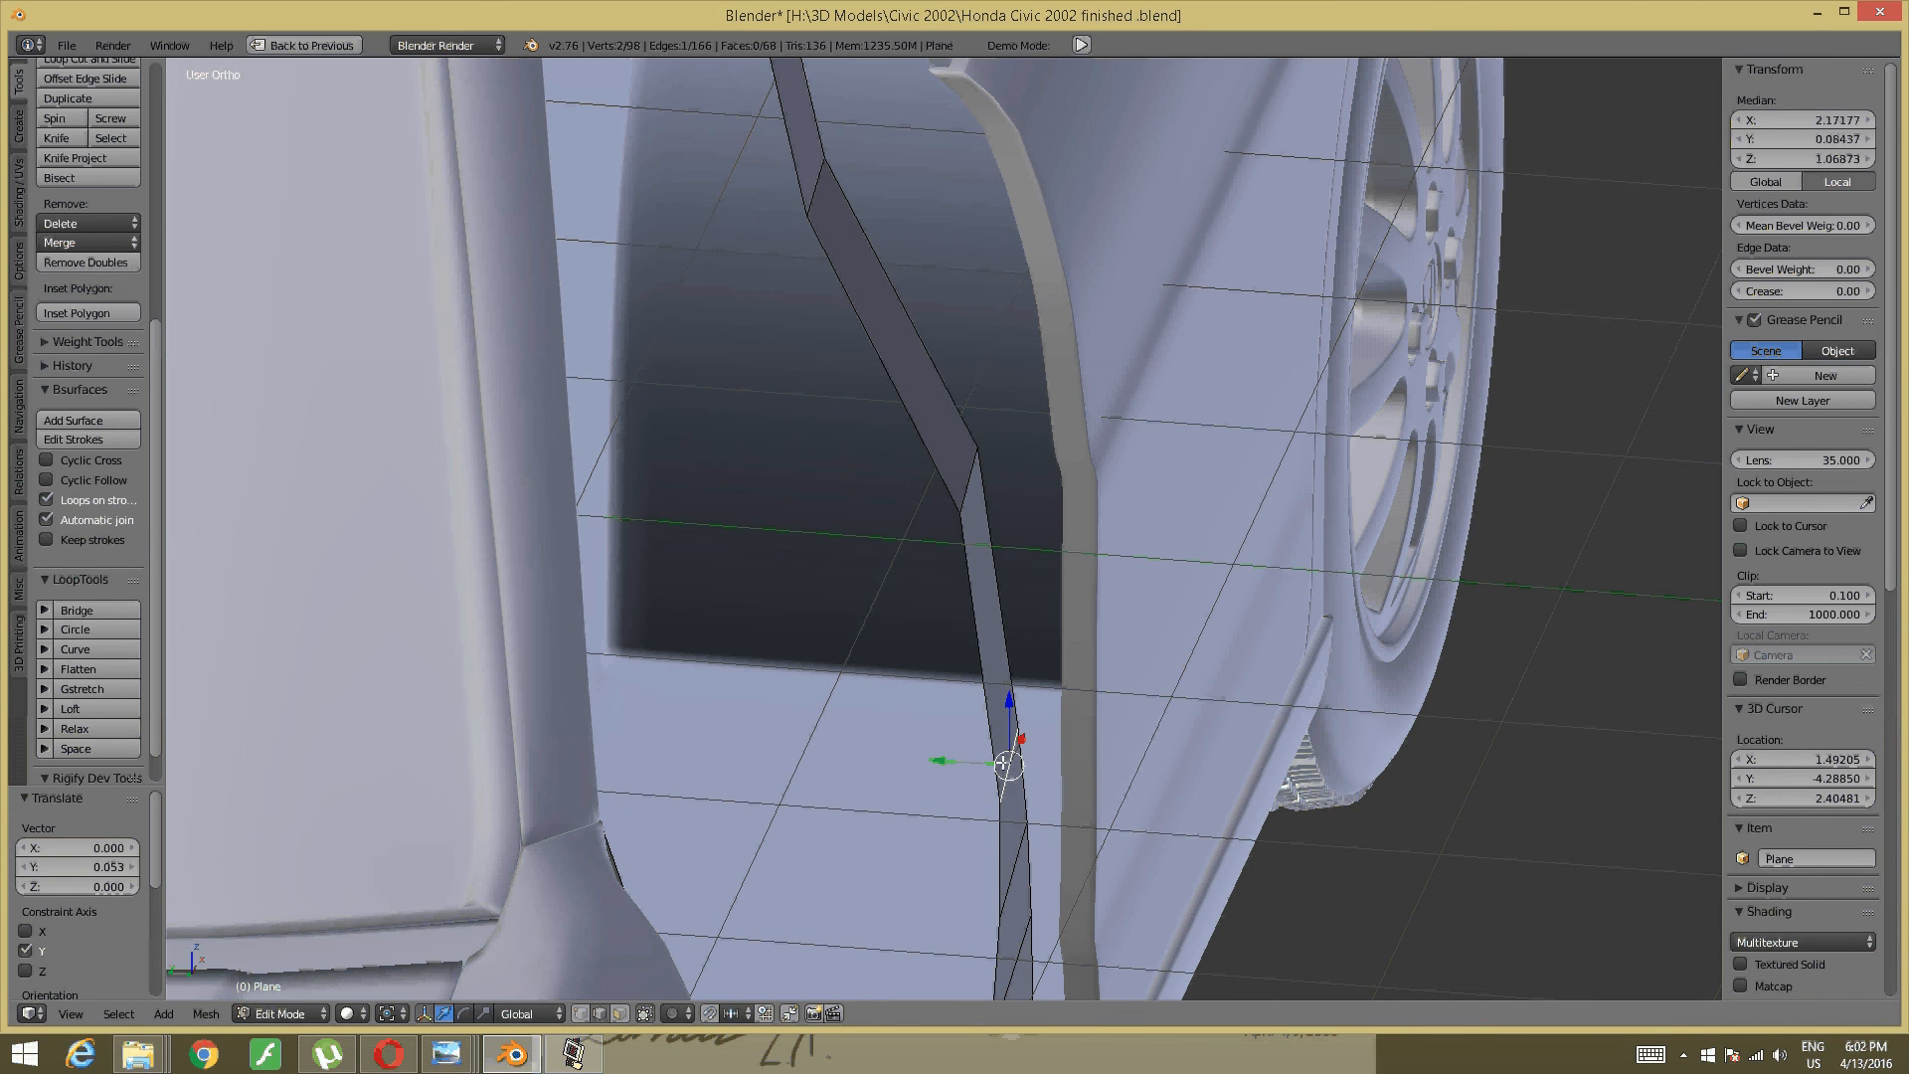
left_click_drag(956, 757, 930, 606)
middle_click_drag(930, 606, 957, 1024, "shift")
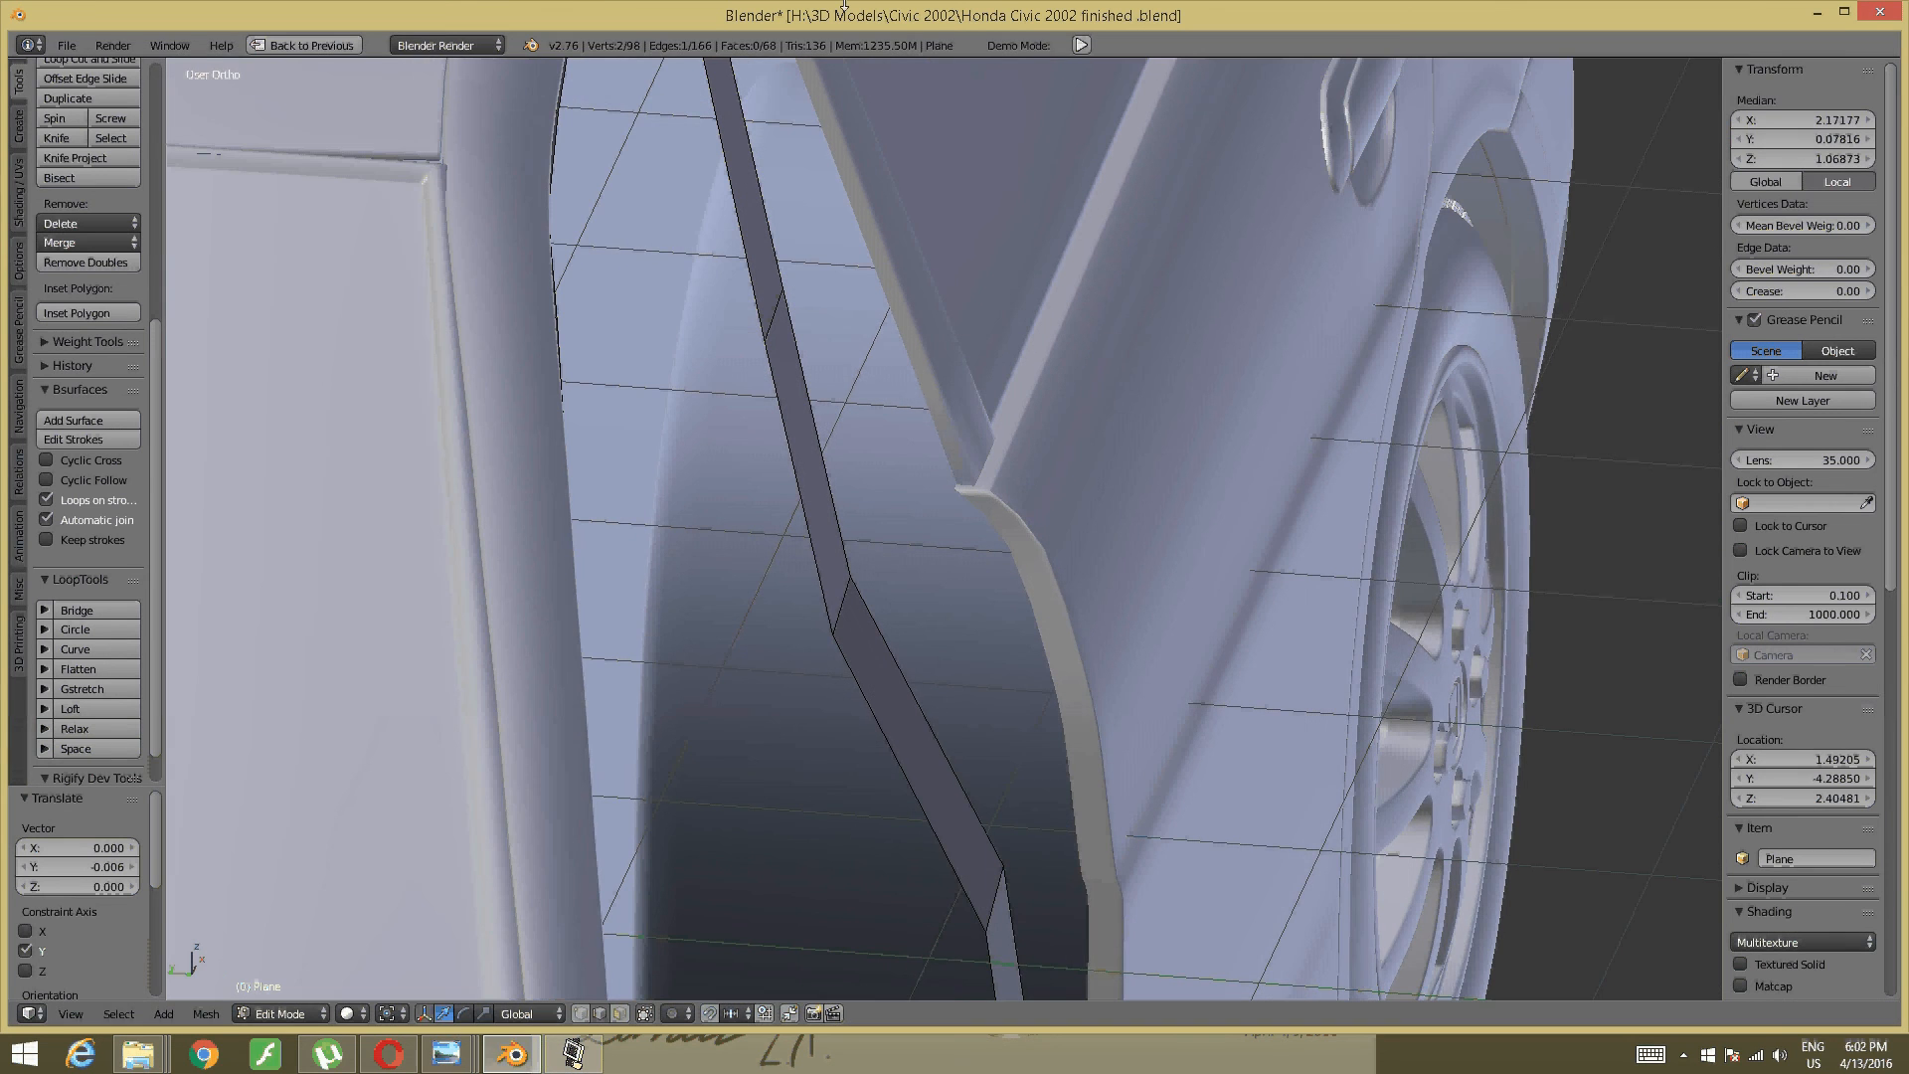
middle_click_drag(842, 508, 847, 642, "shift")
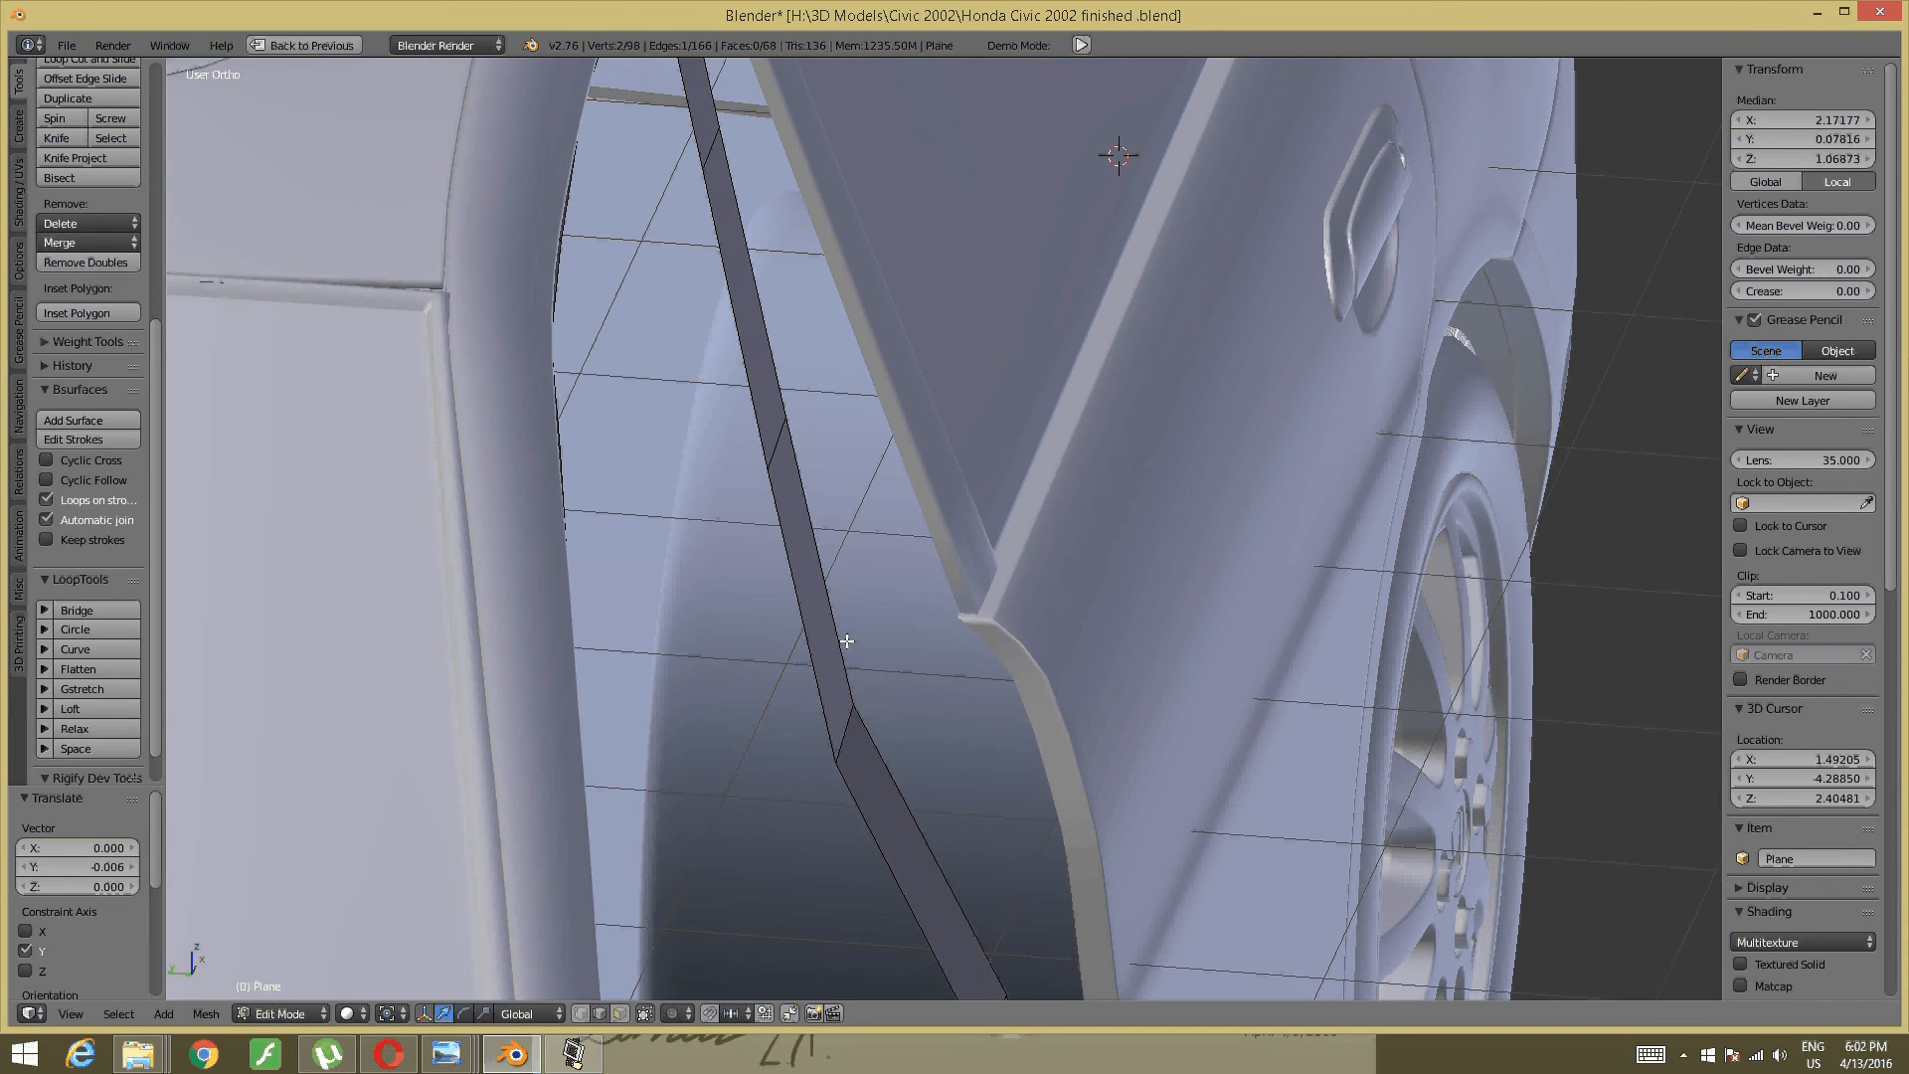
right_click(845, 714)
left_click_drag(783, 728, 857, 729)
- Reframe the strip and move an edge to straighten it
middle_click_drag(875, 658, 855, 660)
middle_click_drag(855, 661, 879, 376, "shift")
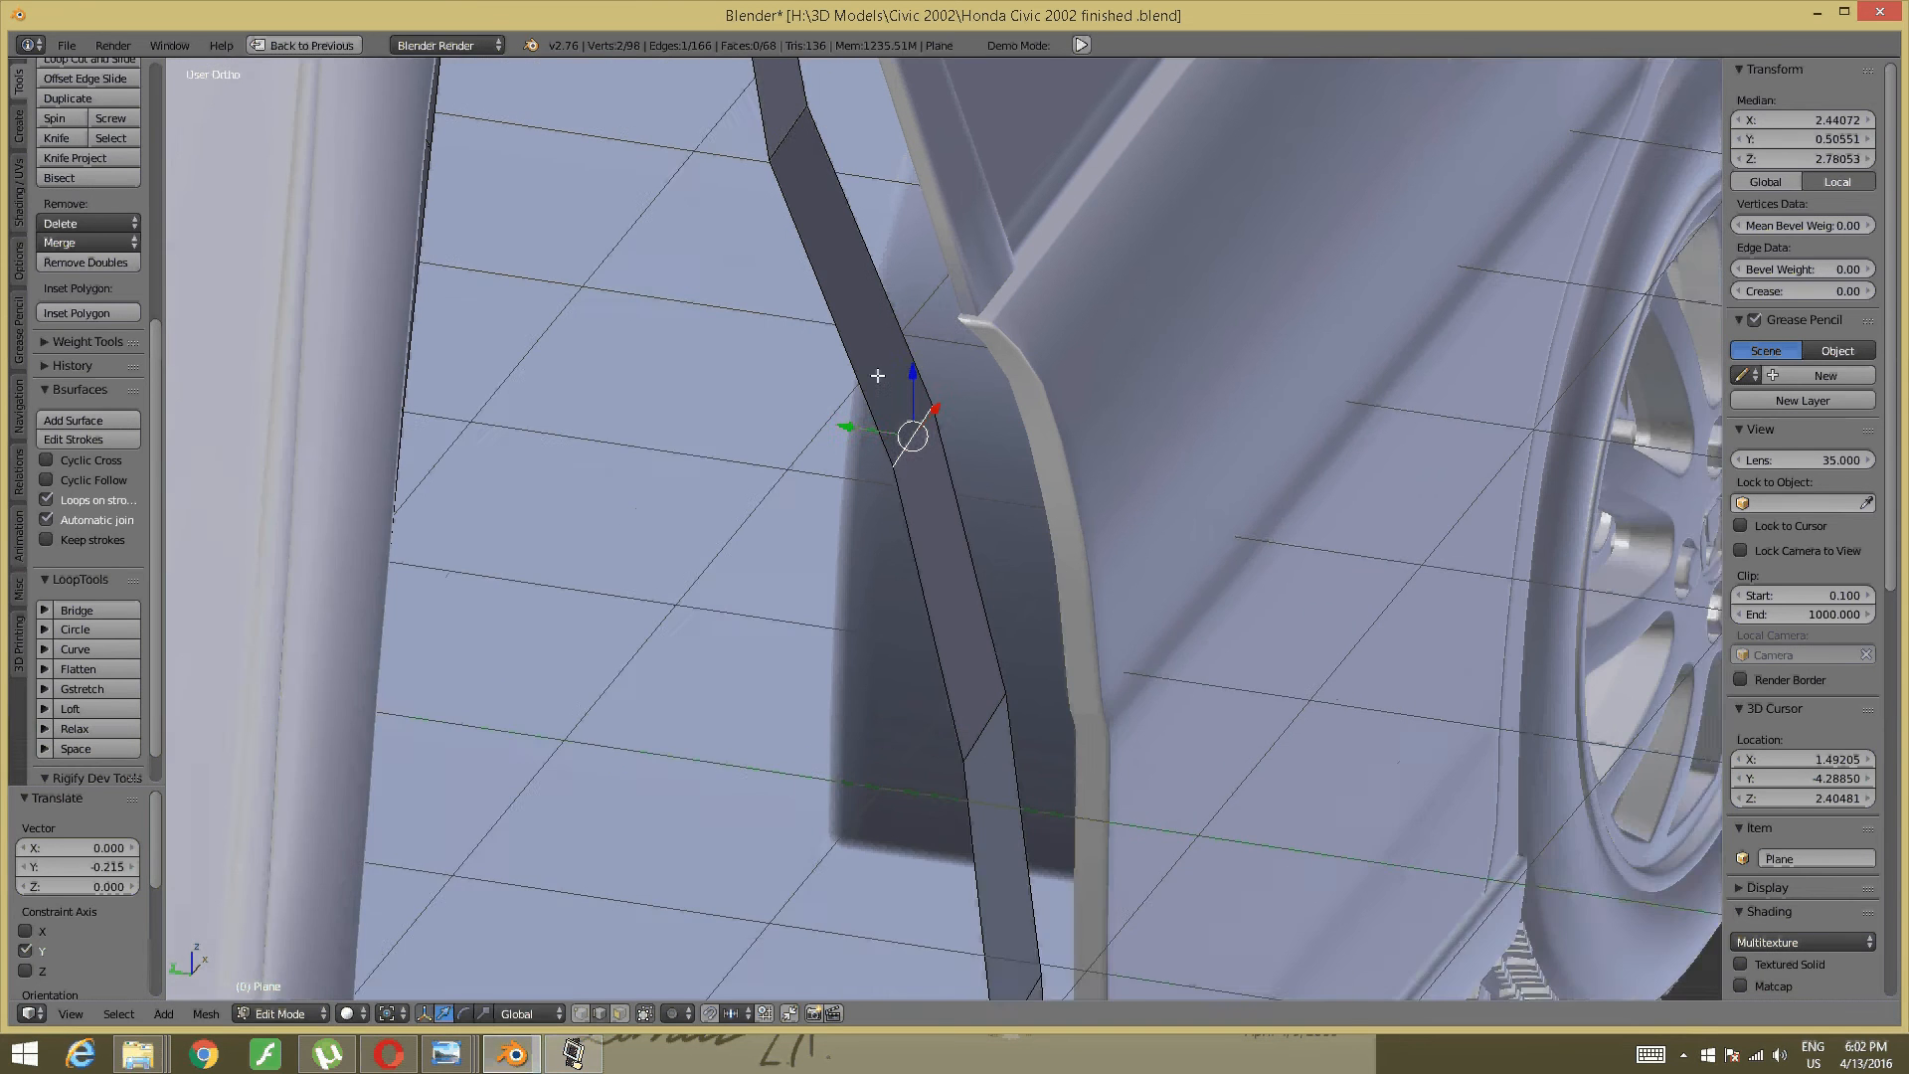
middle_click_drag(896, 490, 930, 609, "shift")
mouse_move(847, 514)
middle_mouse_down("shift")
mouse_move(880, 634)
mouse_move(933, 642)
mouse_move(861, 636)
mouse_move(852, 584)
mouse_move(893, 467)
mouse_move(812, 461)
middle_mouse_up("shift")
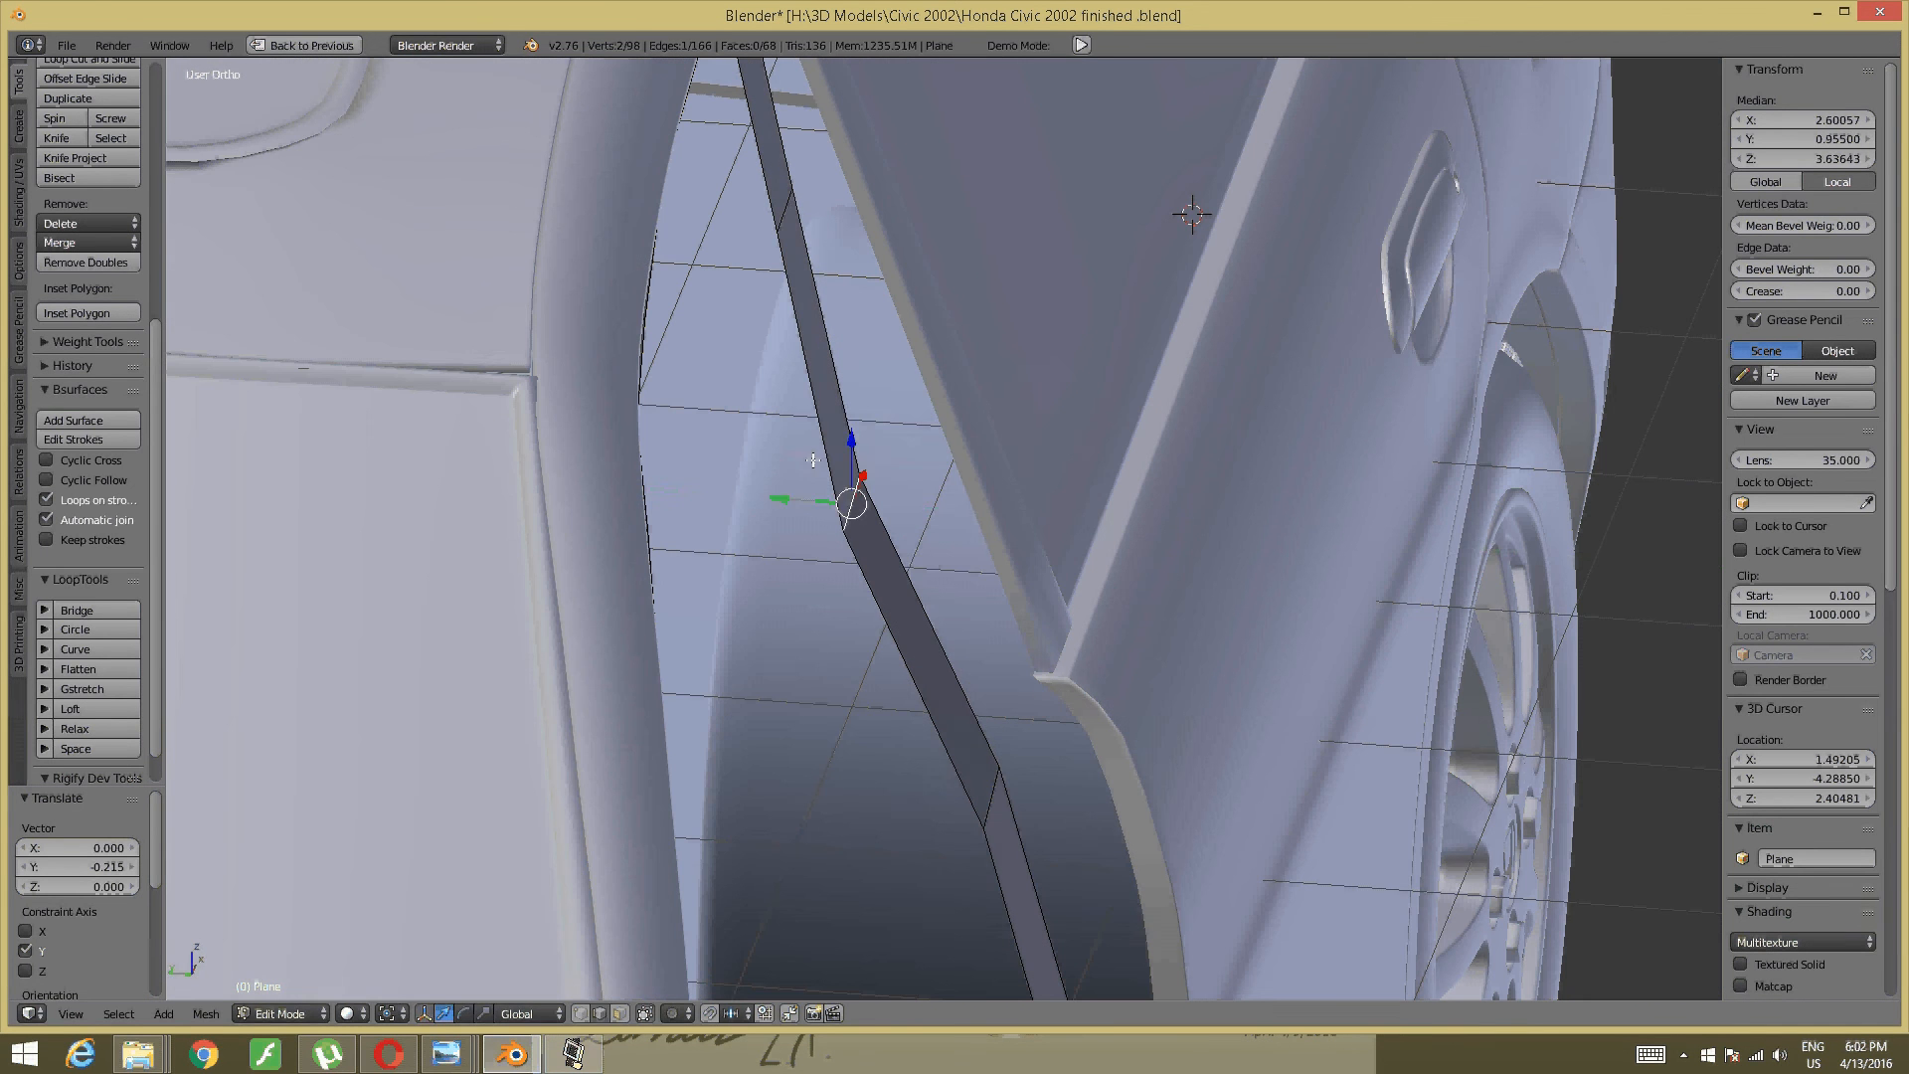
left_click_drag(776, 497, 945, 351)
middle_click_drag(962, 459, 967, 751, "shift")
middle_click_drag(967, 751, 809, 474)
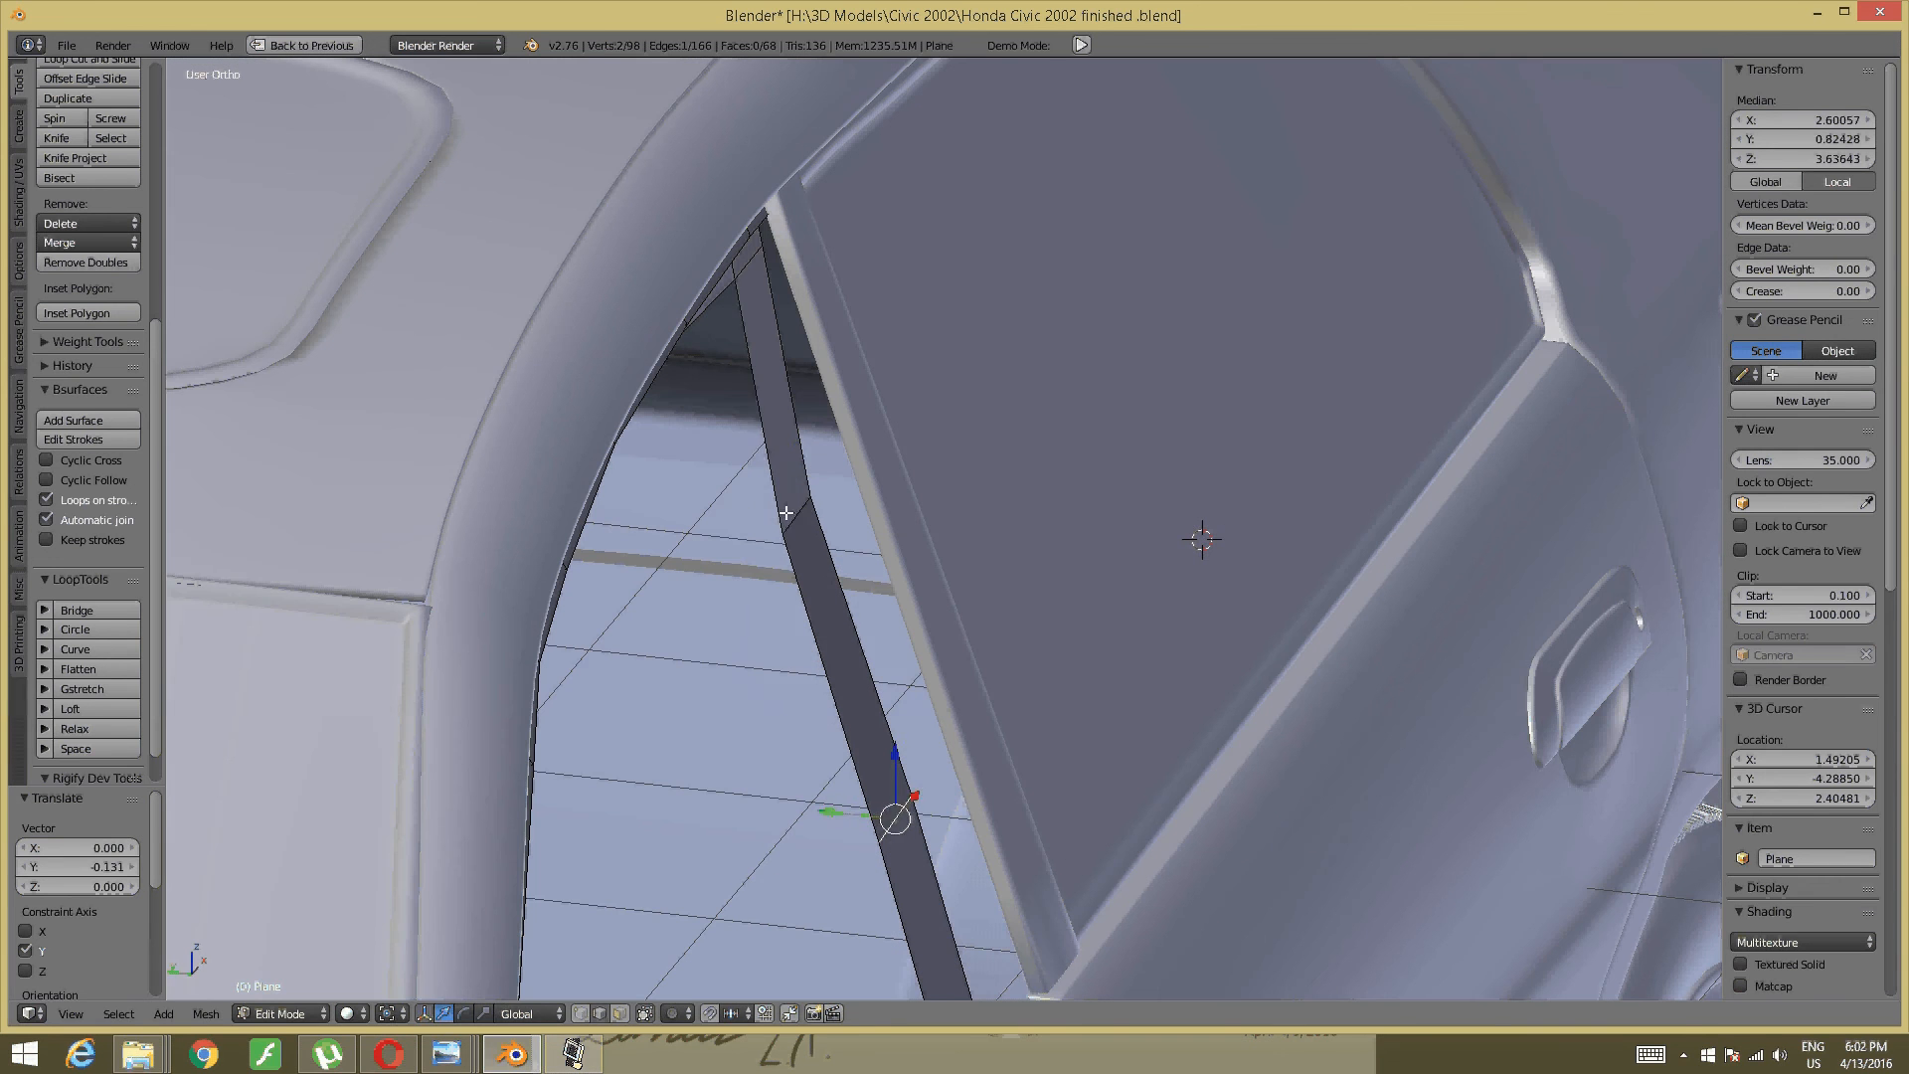
- Move the lower strip edge and the edge beside the pillar along Y, the last by -0.064
right_click(785, 515)
right_click(801, 509)
key("g")
key("y")
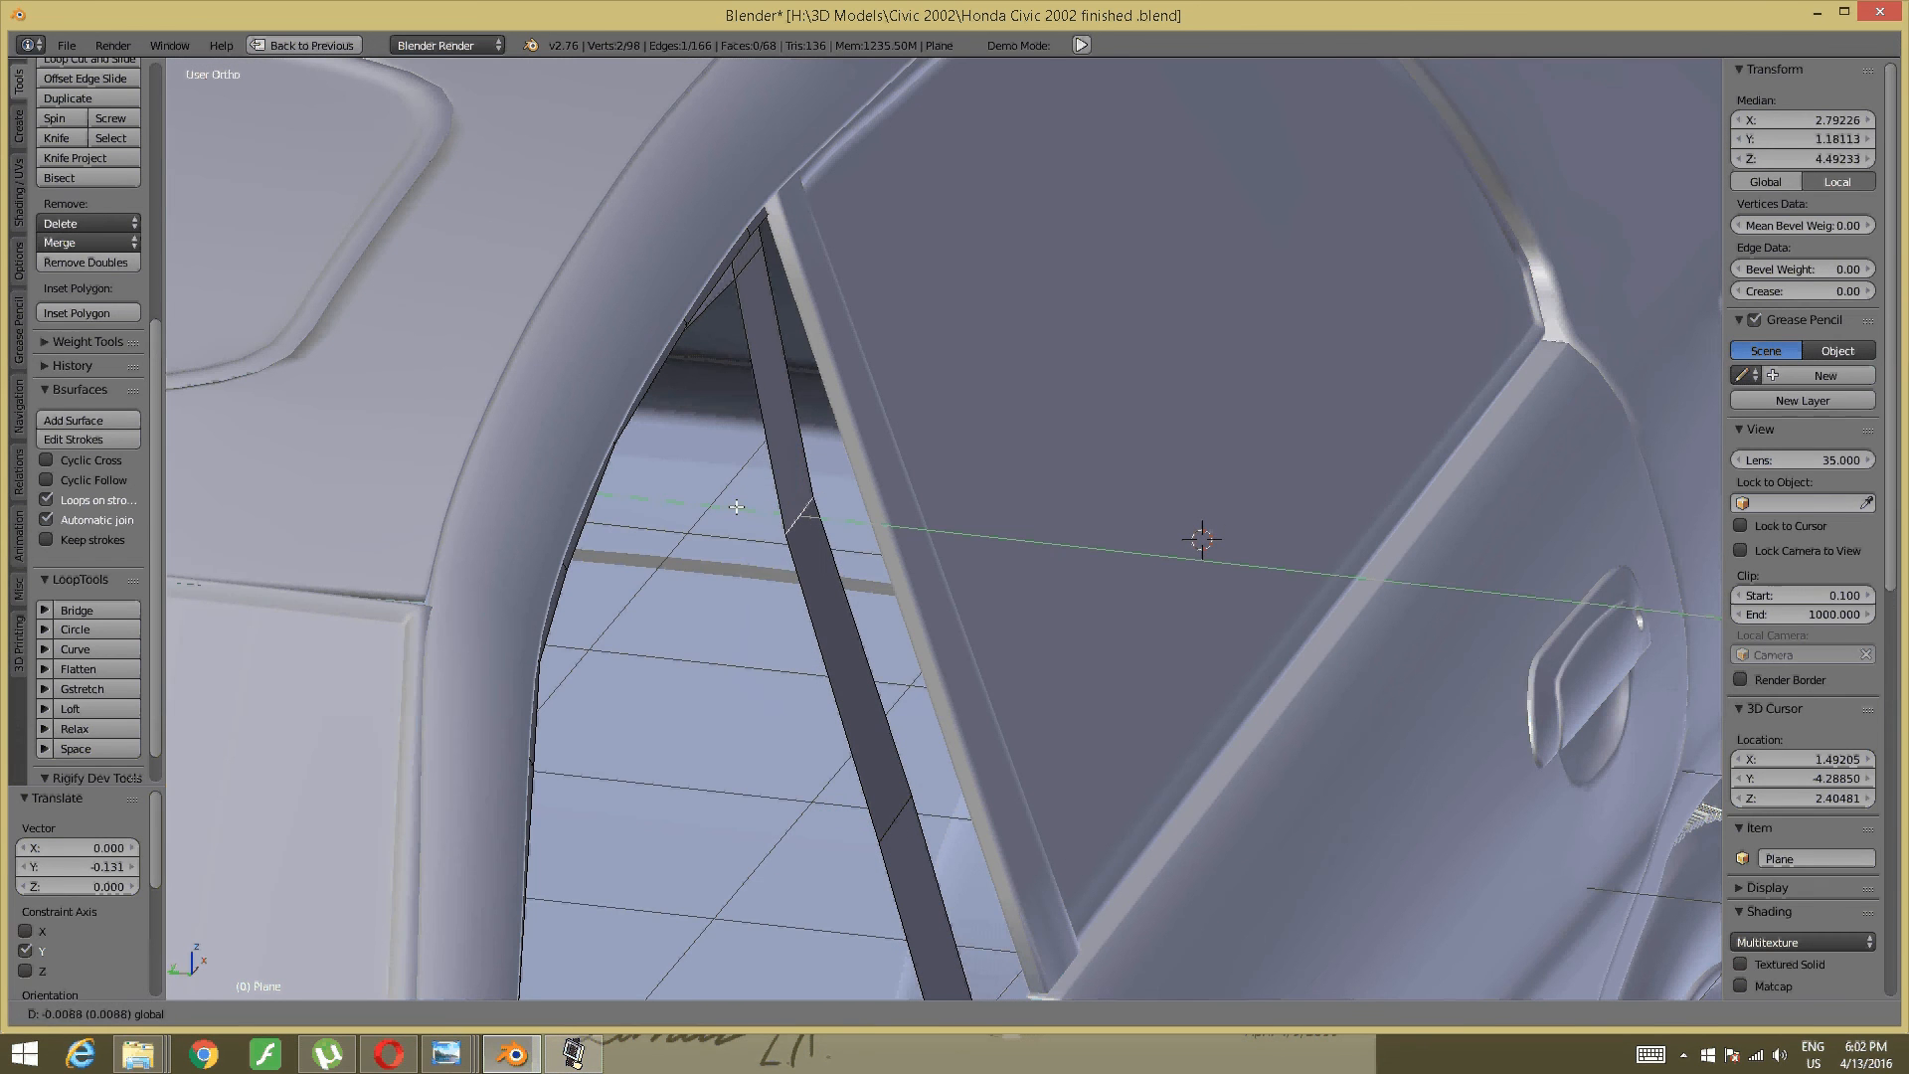
left_click(781, 505)
middle_click_drag(780, 505, 868, 498)
right_click(908, 546)
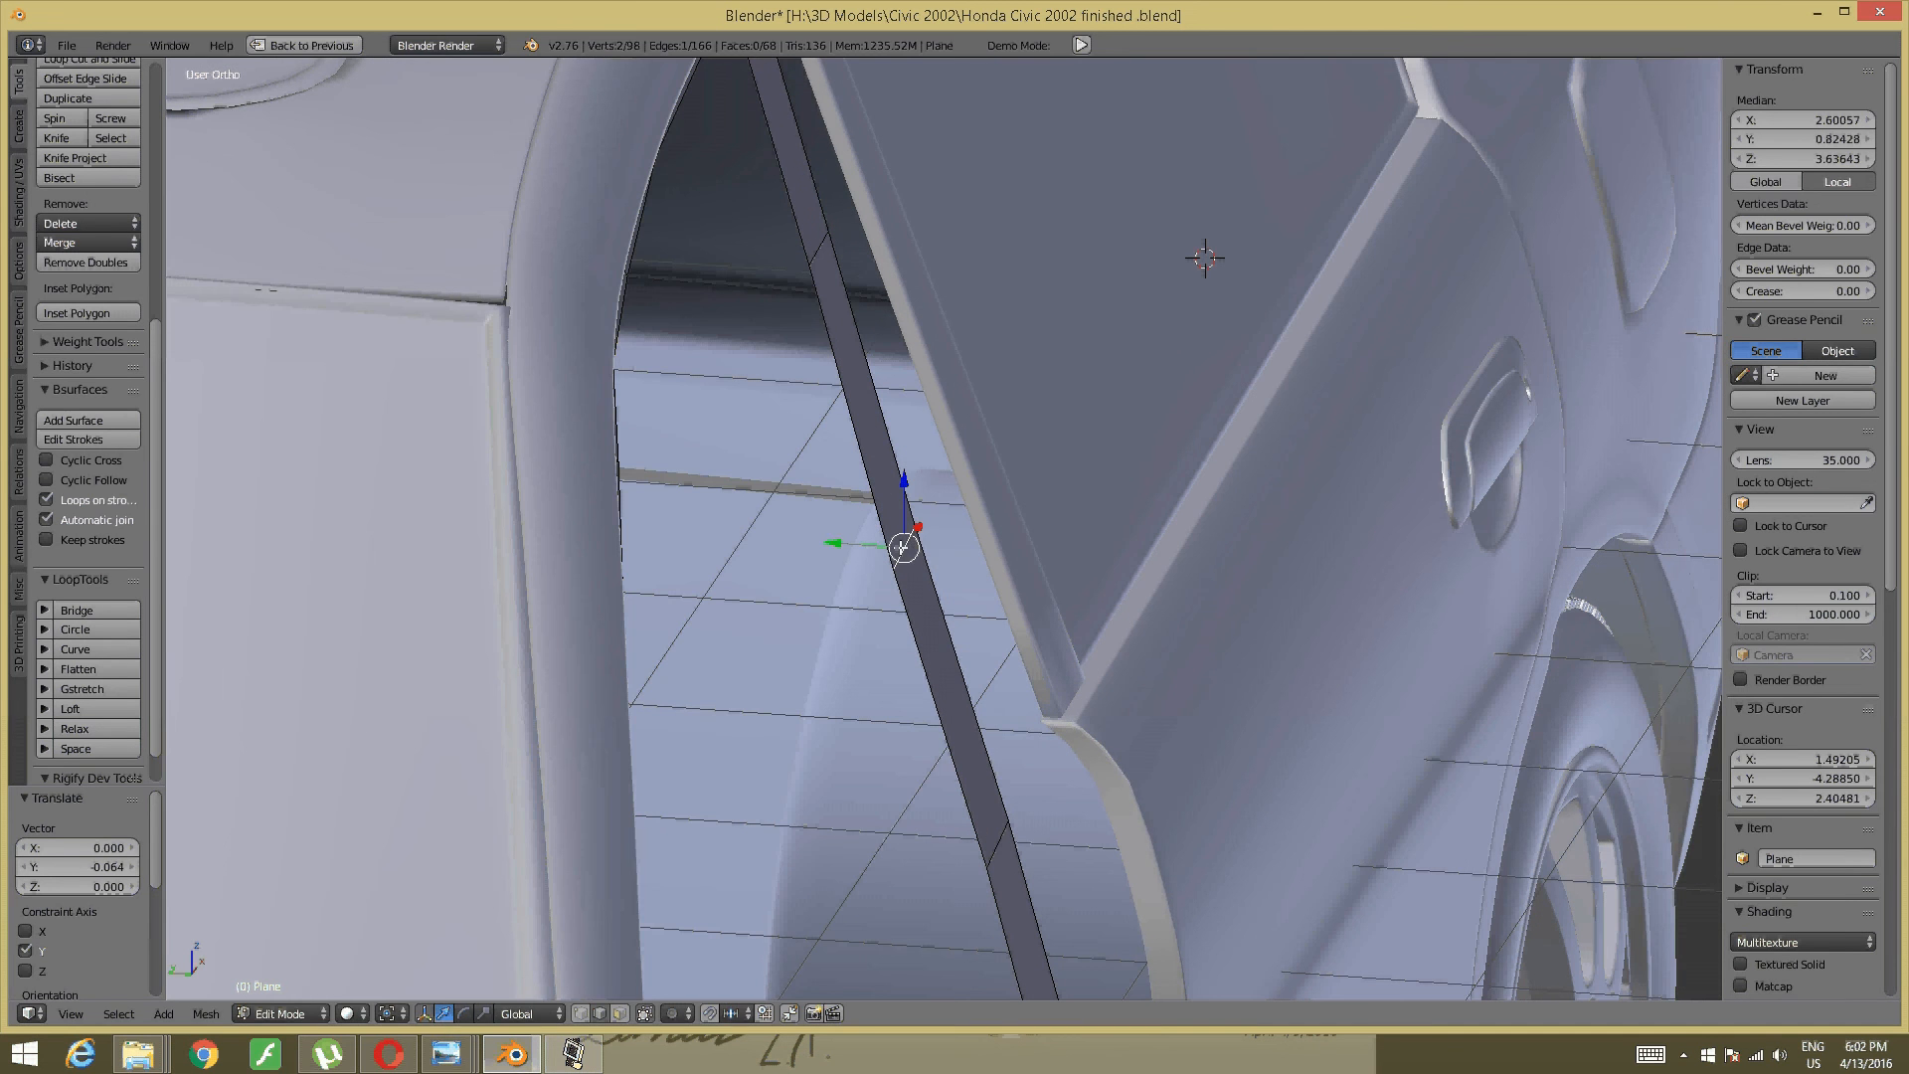
key("g")
key("y")
left_click(860, 542)
- Reframe toward the car's front and nudge a trim strip edge slightly along Y
key("a")
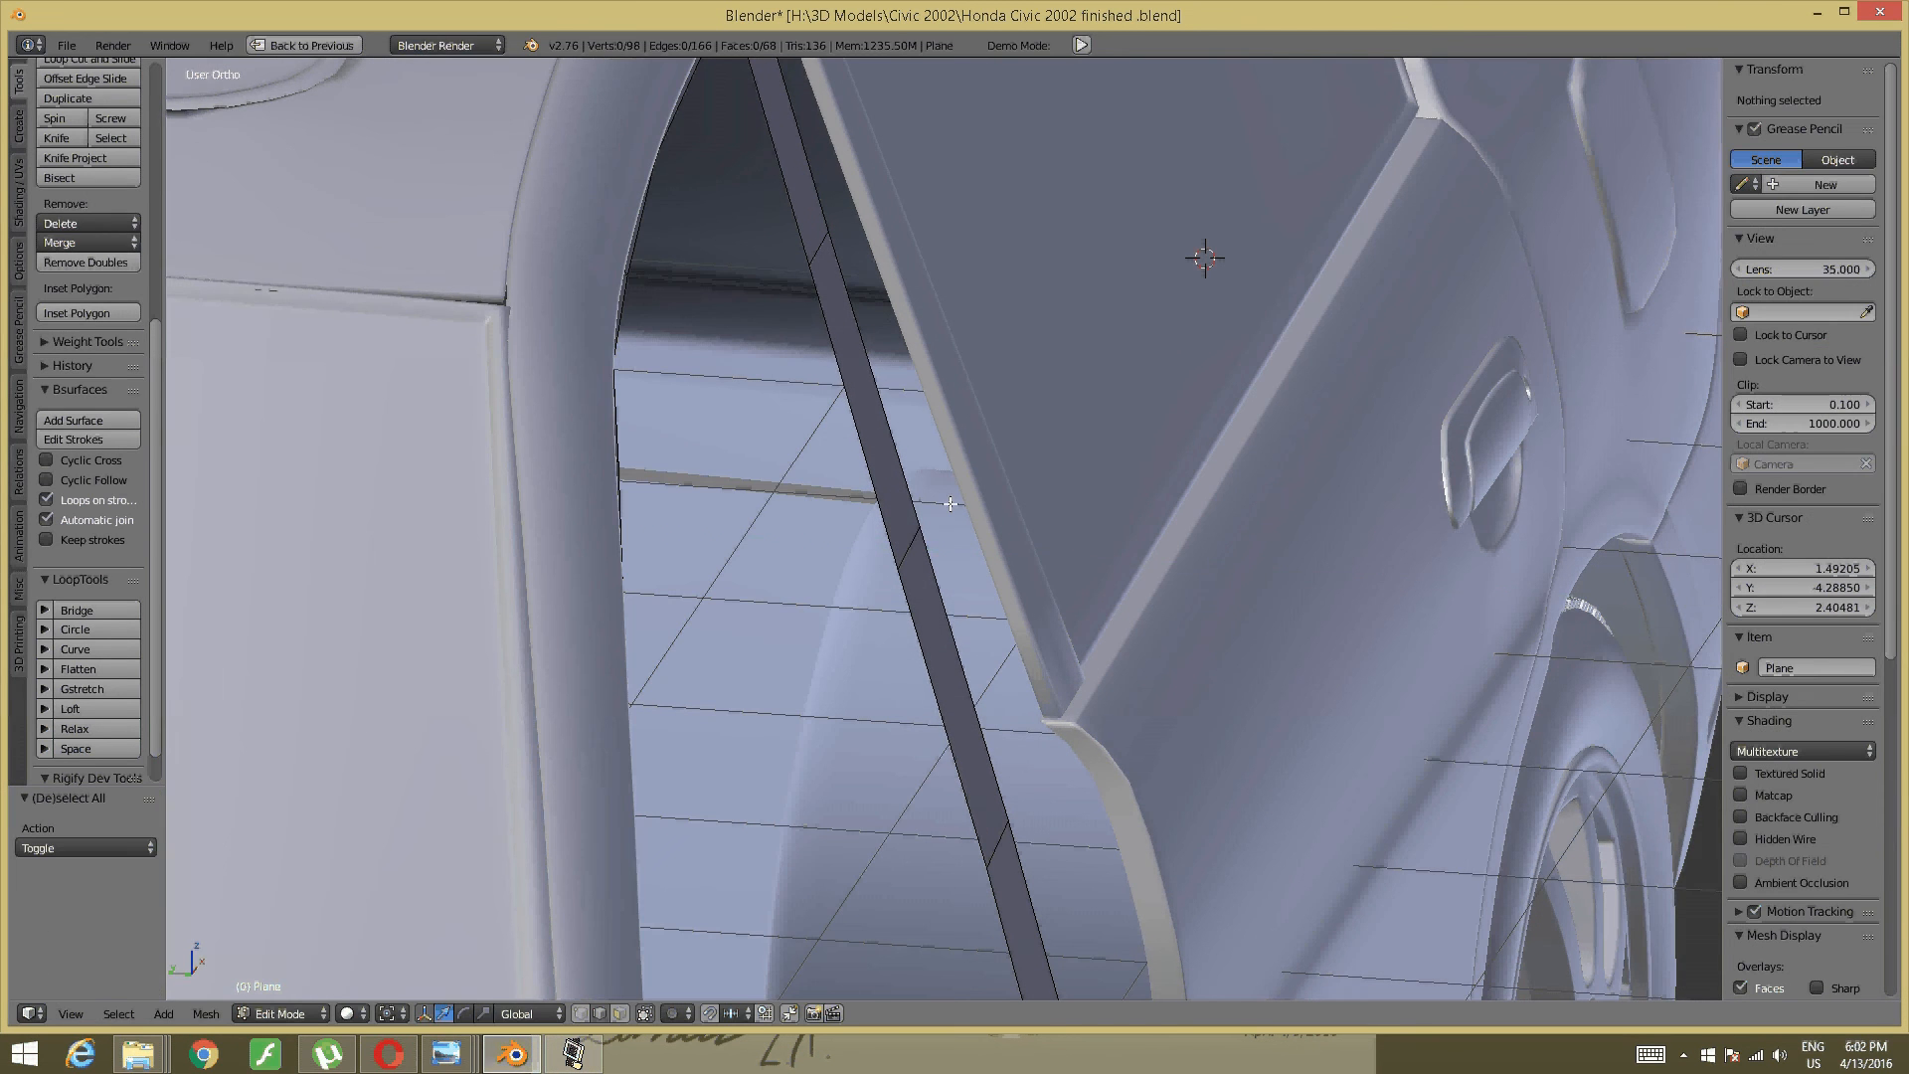
scroll(925, 537, "down", 7)
middle_click_drag(1074, 509, 1011, 561)
scroll(1101, 614, "up", 4)
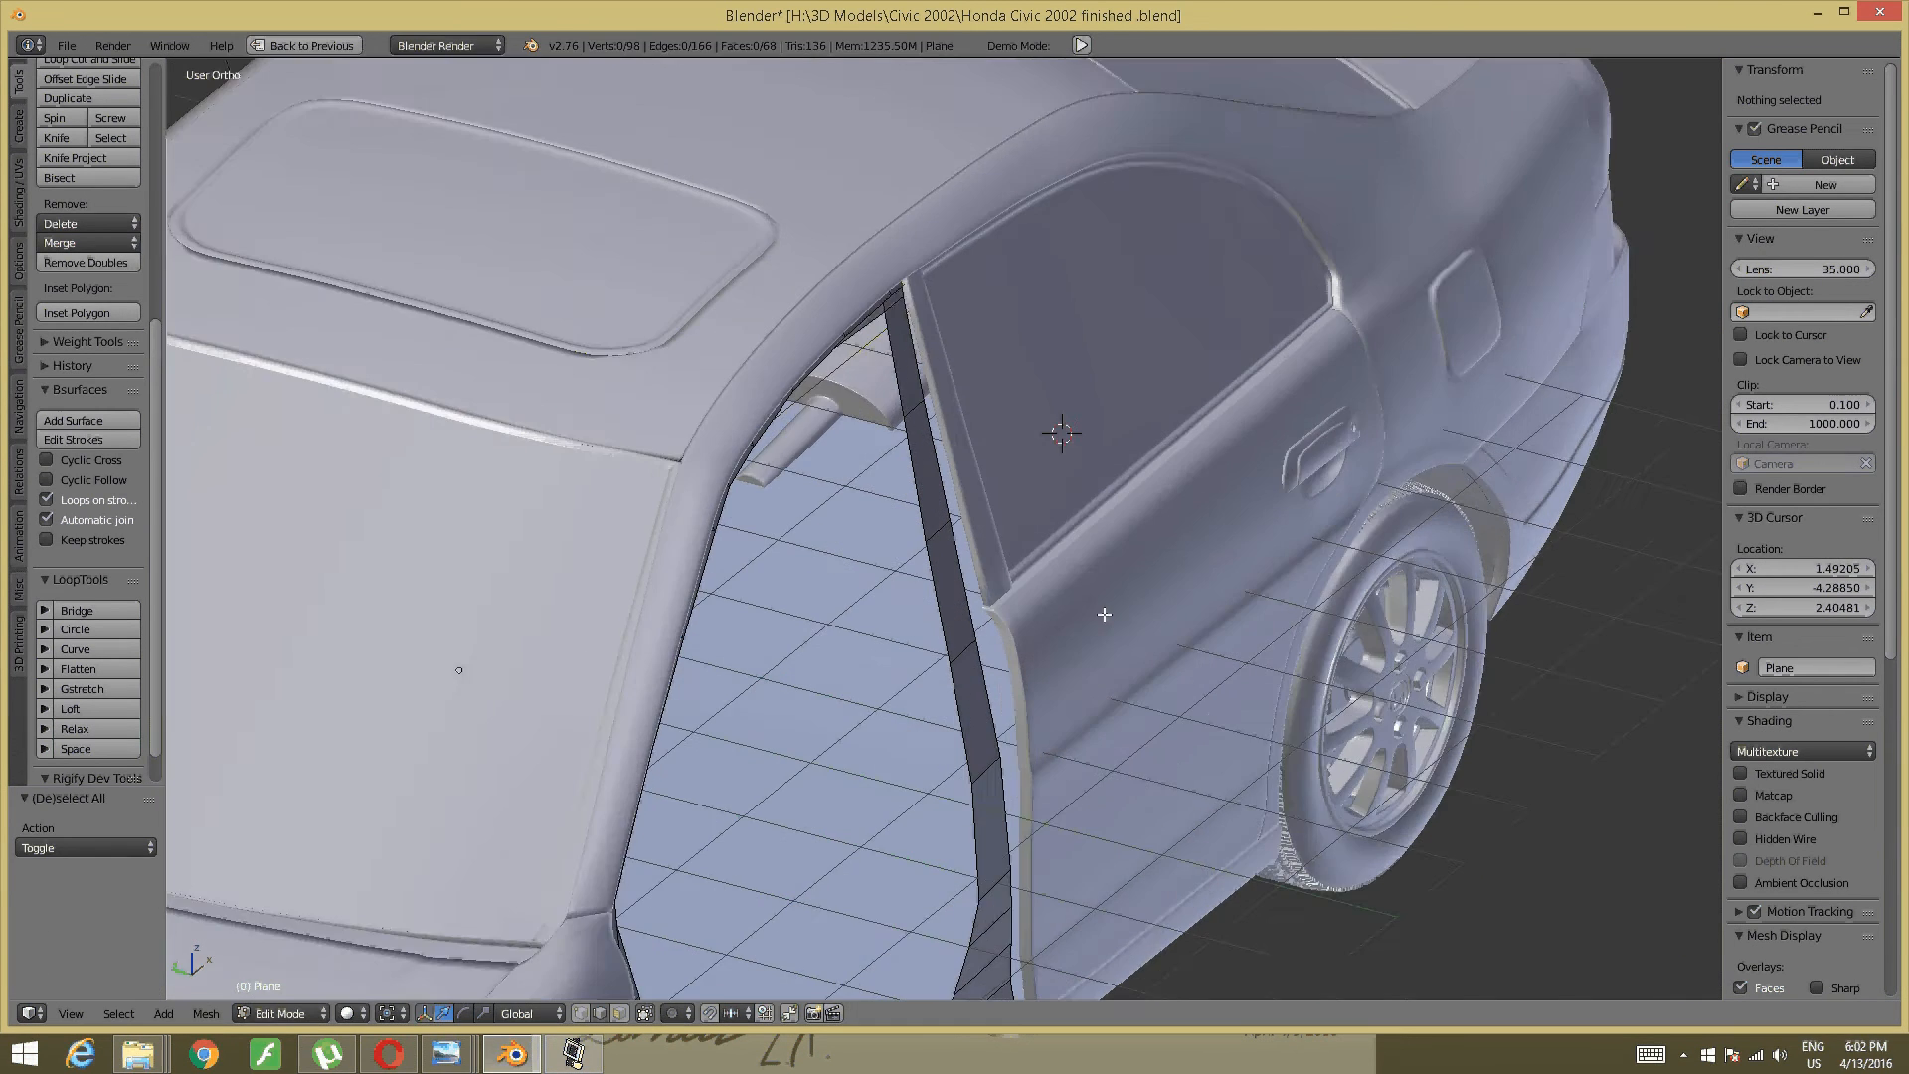
middle_click_drag(1091, 656, 1094, 507, "shift")
middle_click_drag(1093, 507, 1011, 652)
scroll(1006, 456, "up", 1)
middle_click_drag(984, 487, 1001, 597)
right_click(999, 597)
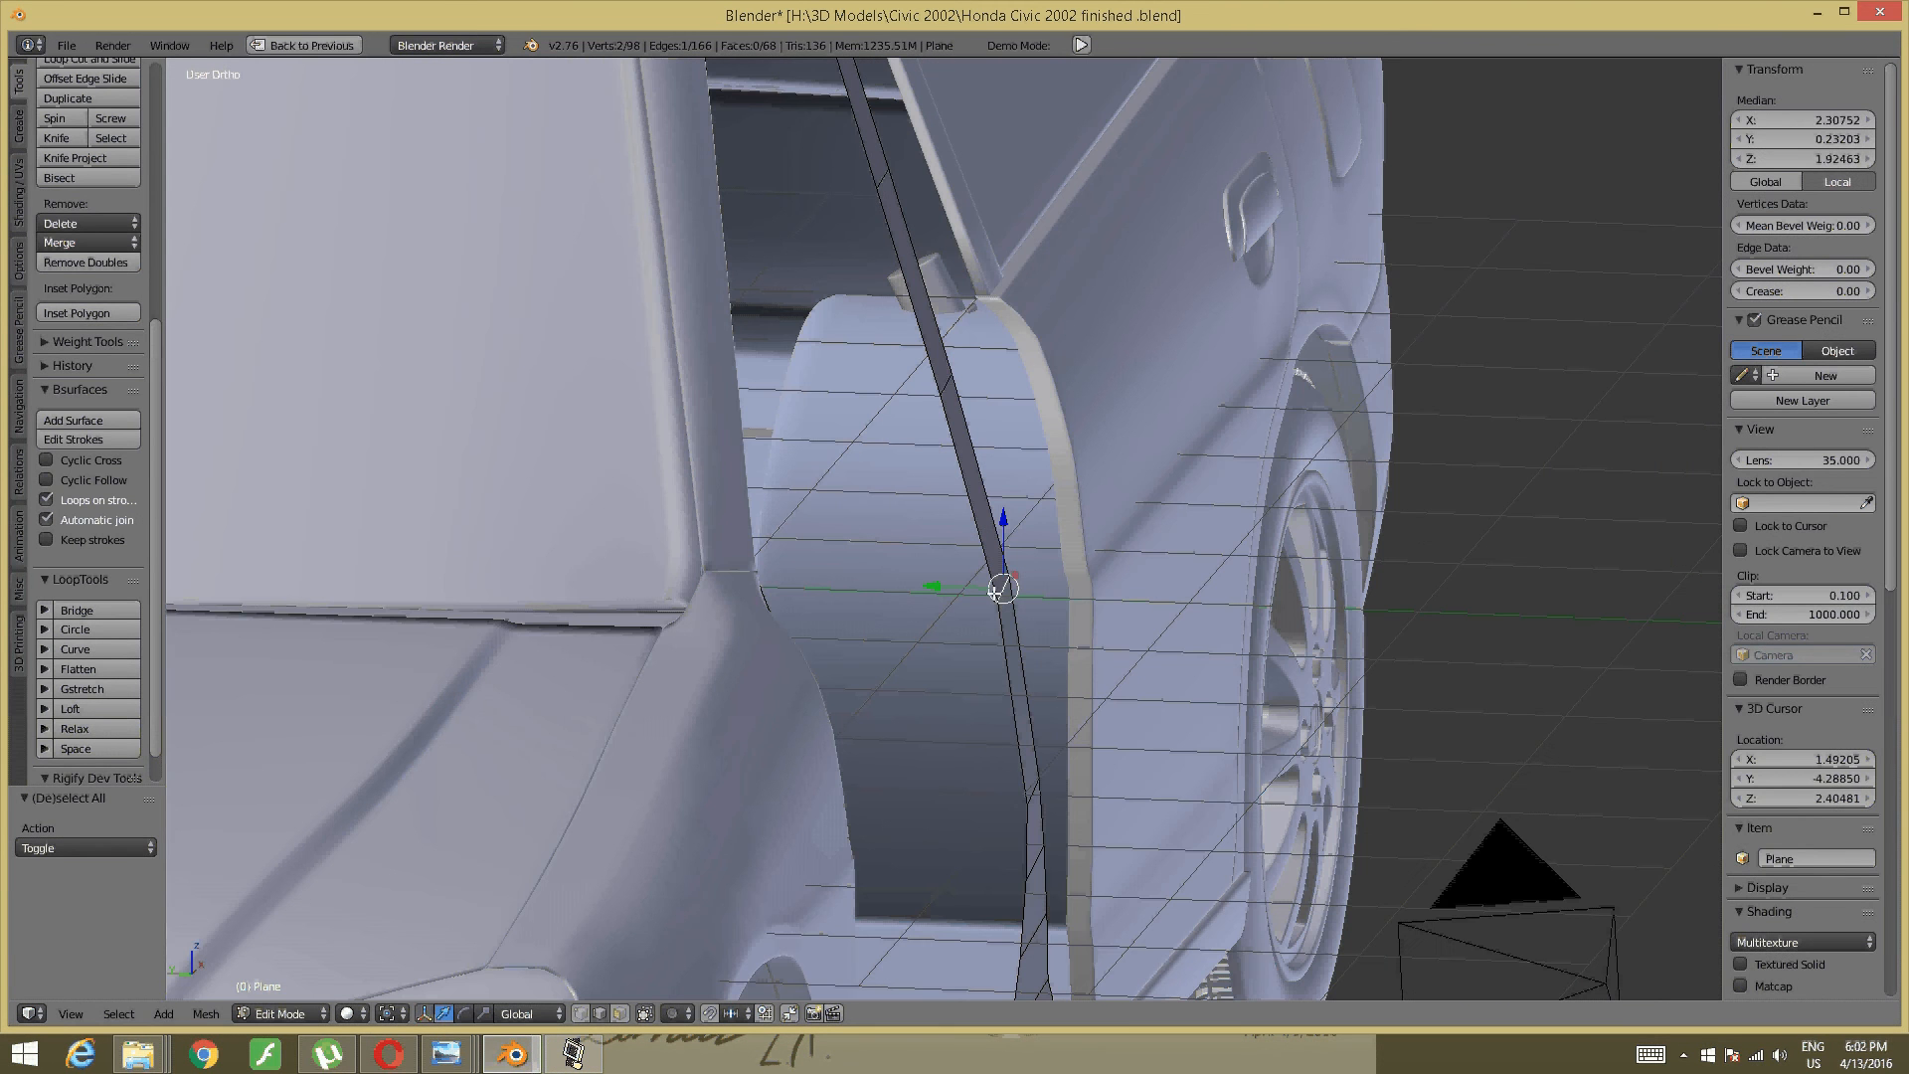
left_click_drag(962, 588, 958, 588)
middle_click_drag(1007, 558, 1034, 358, "shift")
key("a")
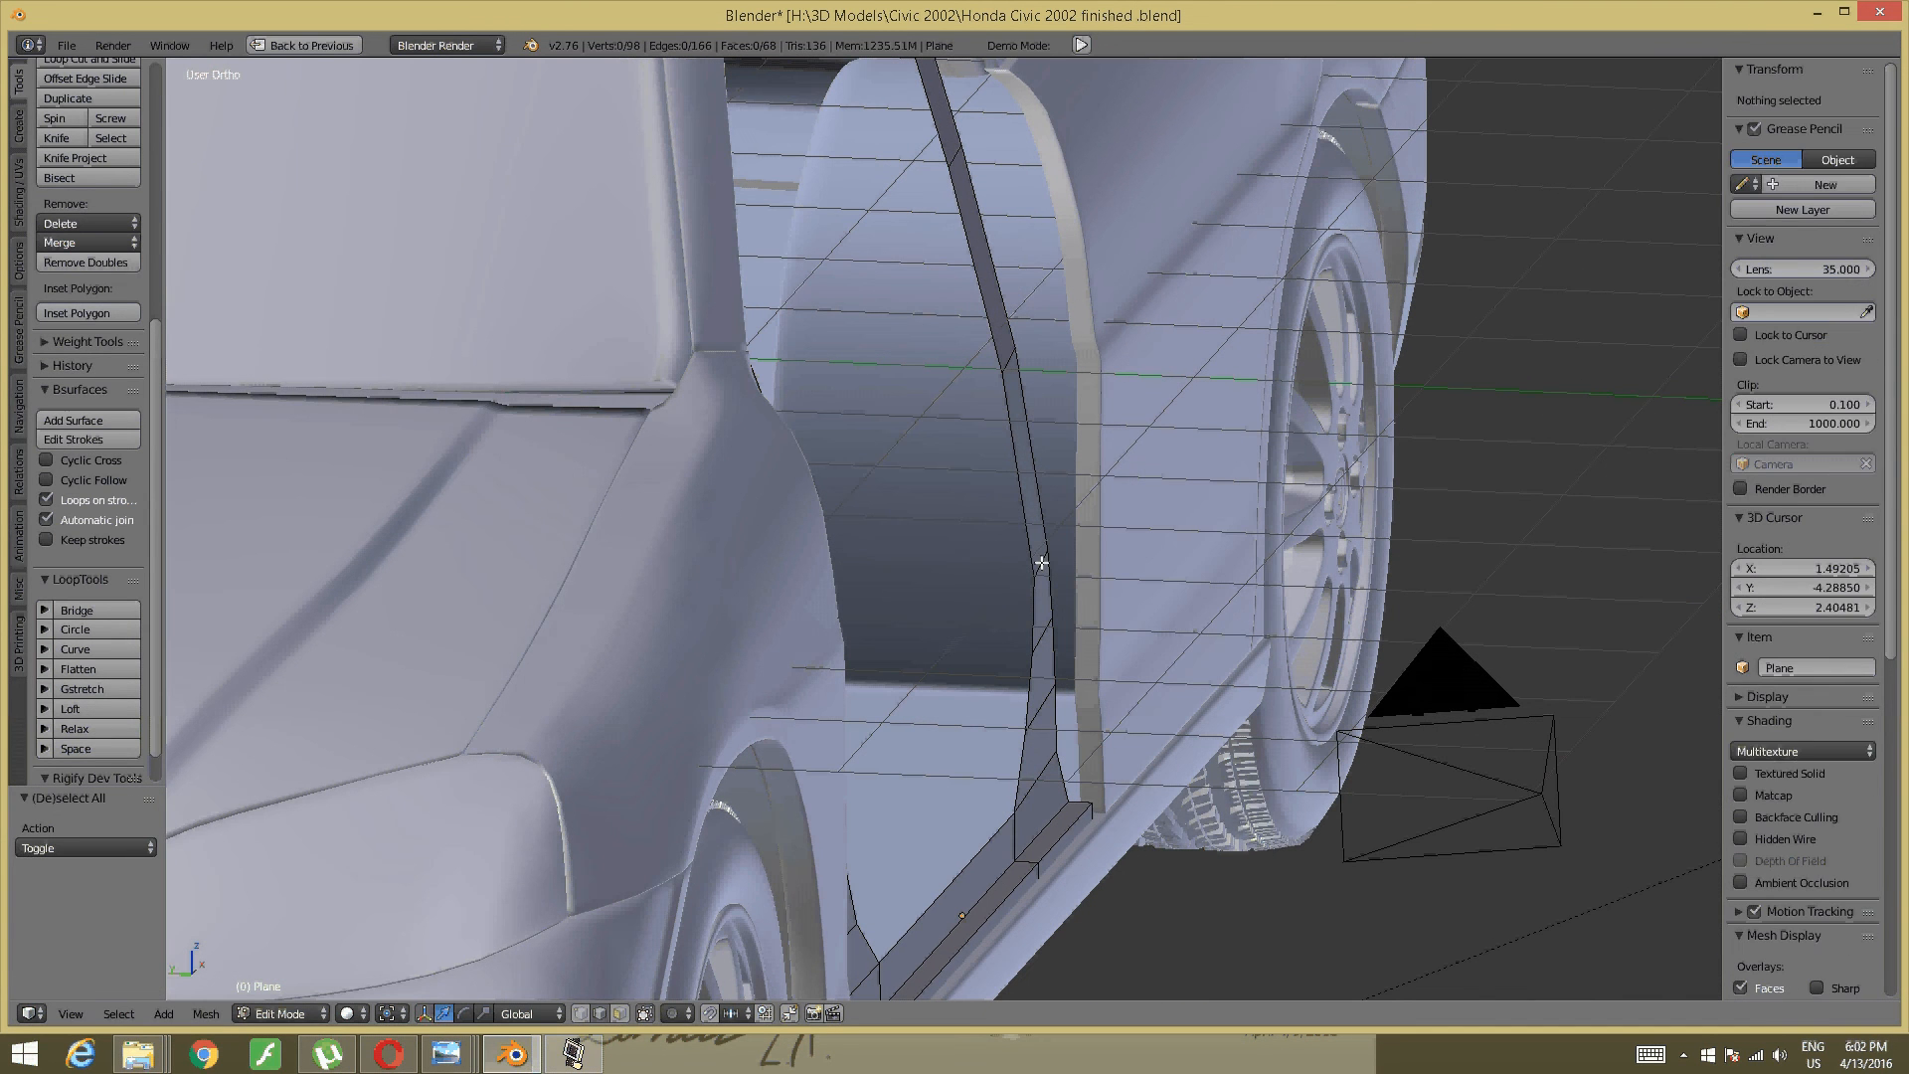
- Slide a mid-pillar edge and an edge near the pillar top along Y
right_click(1041, 563)
left_click_drag(994, 562, 997, 558)
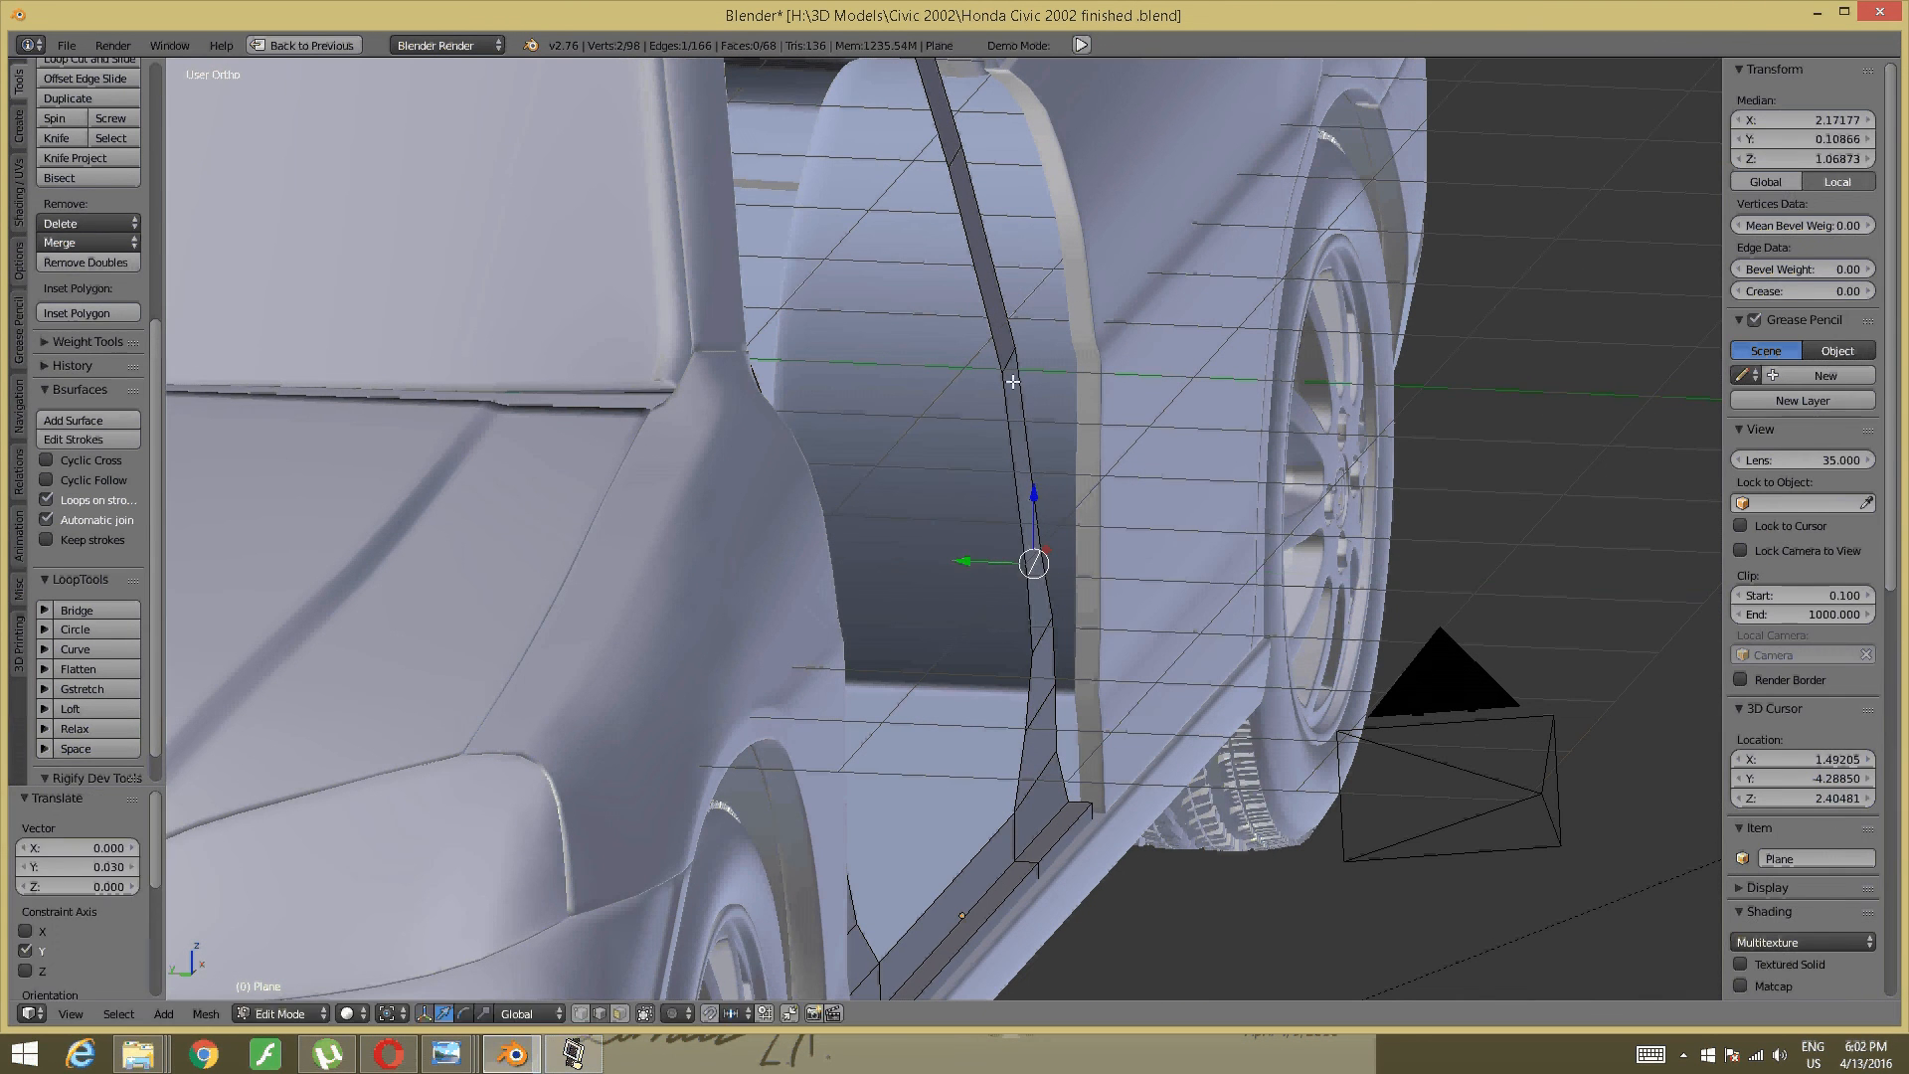
right_click(1009, 369)
left_click_drag(968, 354, 963, 353)
key("a")
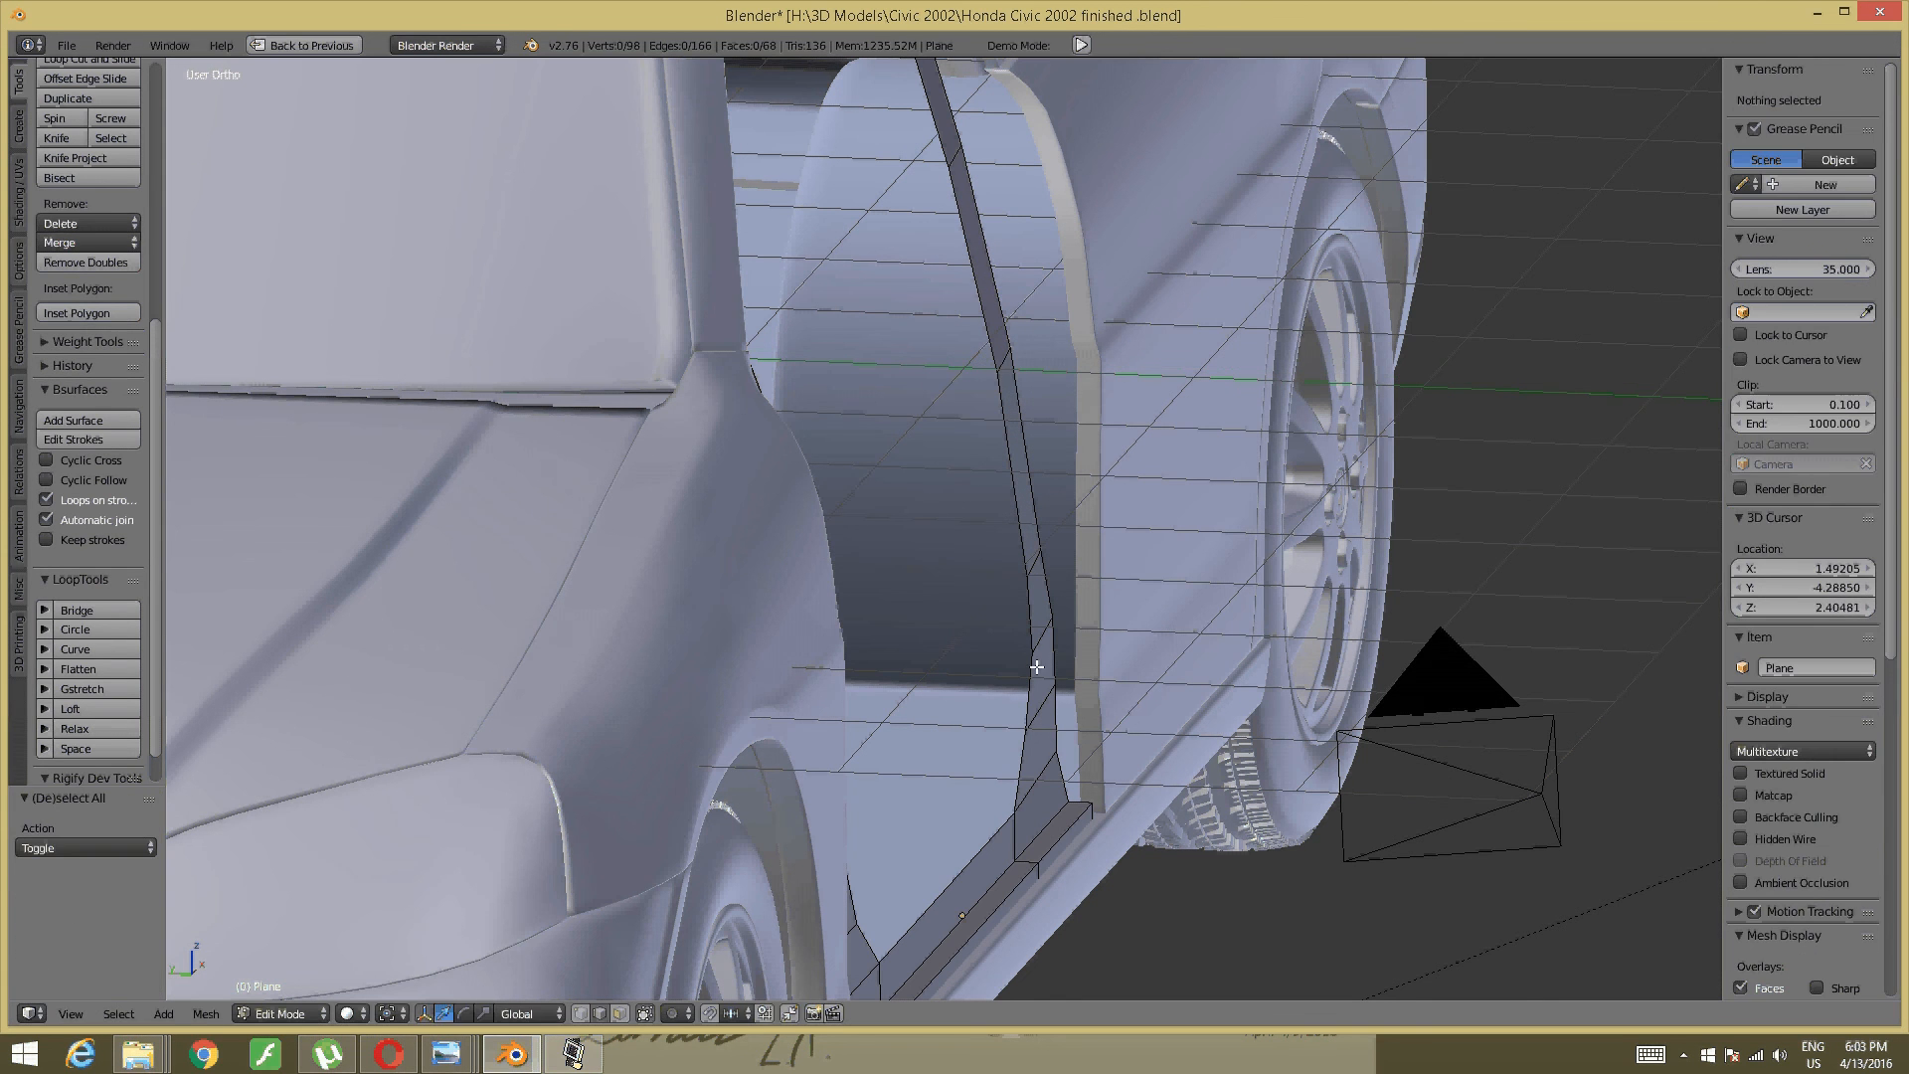
- Shift a B-pillar trim edge along Y and raise the next edge up along Z
right_click(1040, 701)
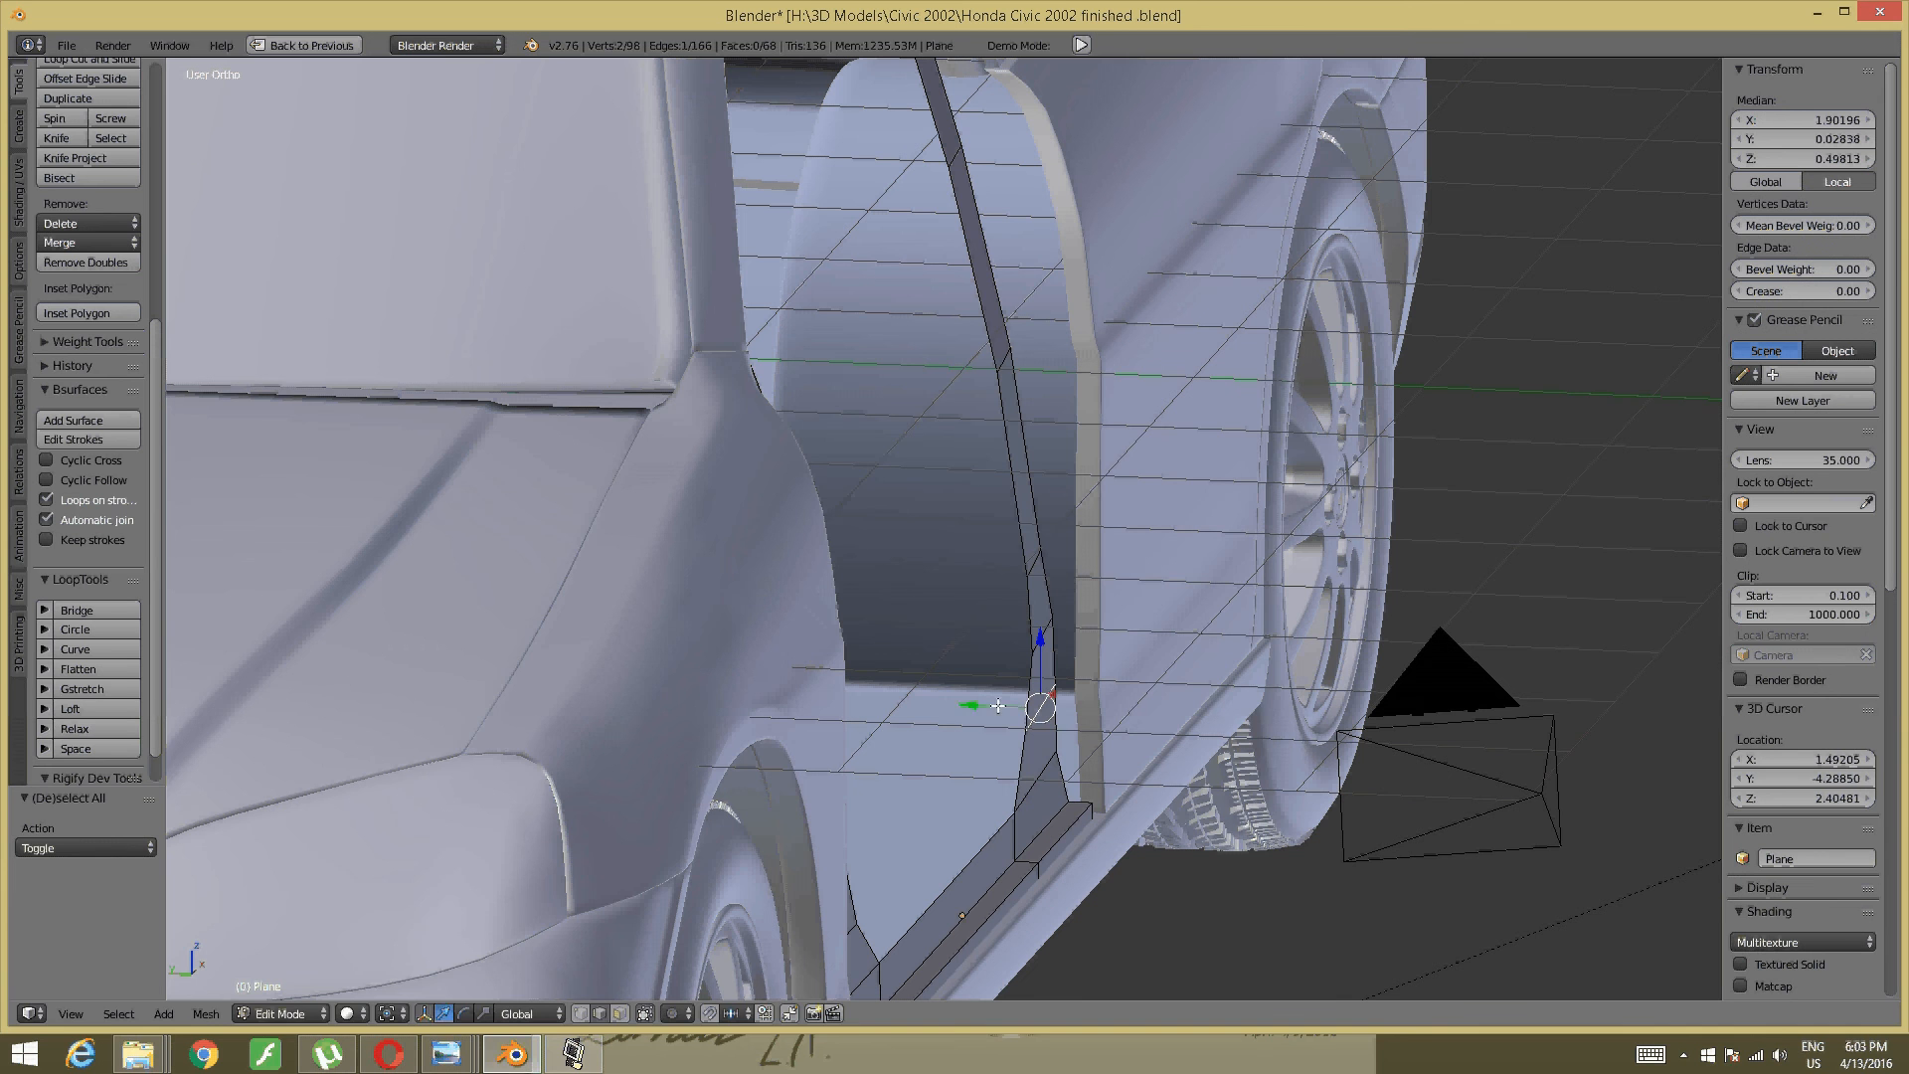
left_click_drag(966, 704, 977, 638)
right_click(1038, 641)
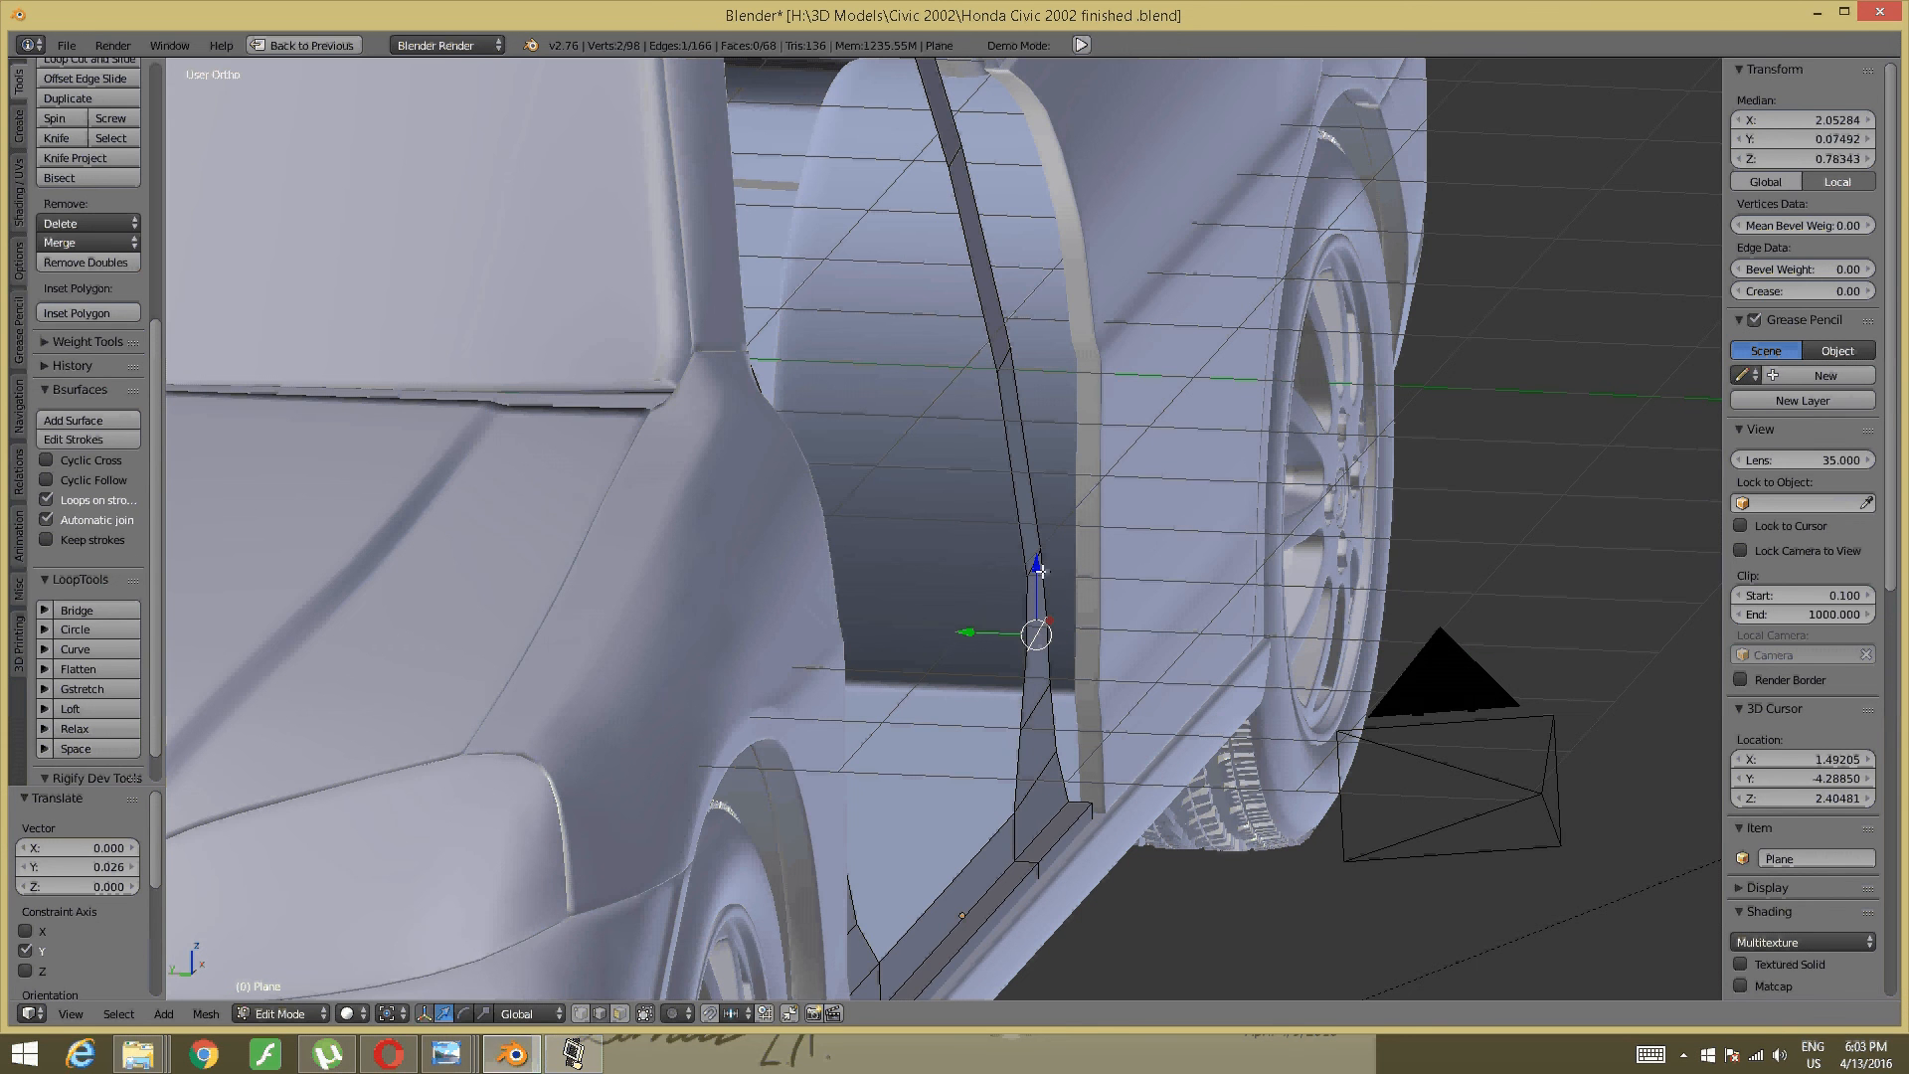
left_click_drag(1037, 565, 993, 560)
scroll(1004, 547, "up", 4, "shift")
key("a")
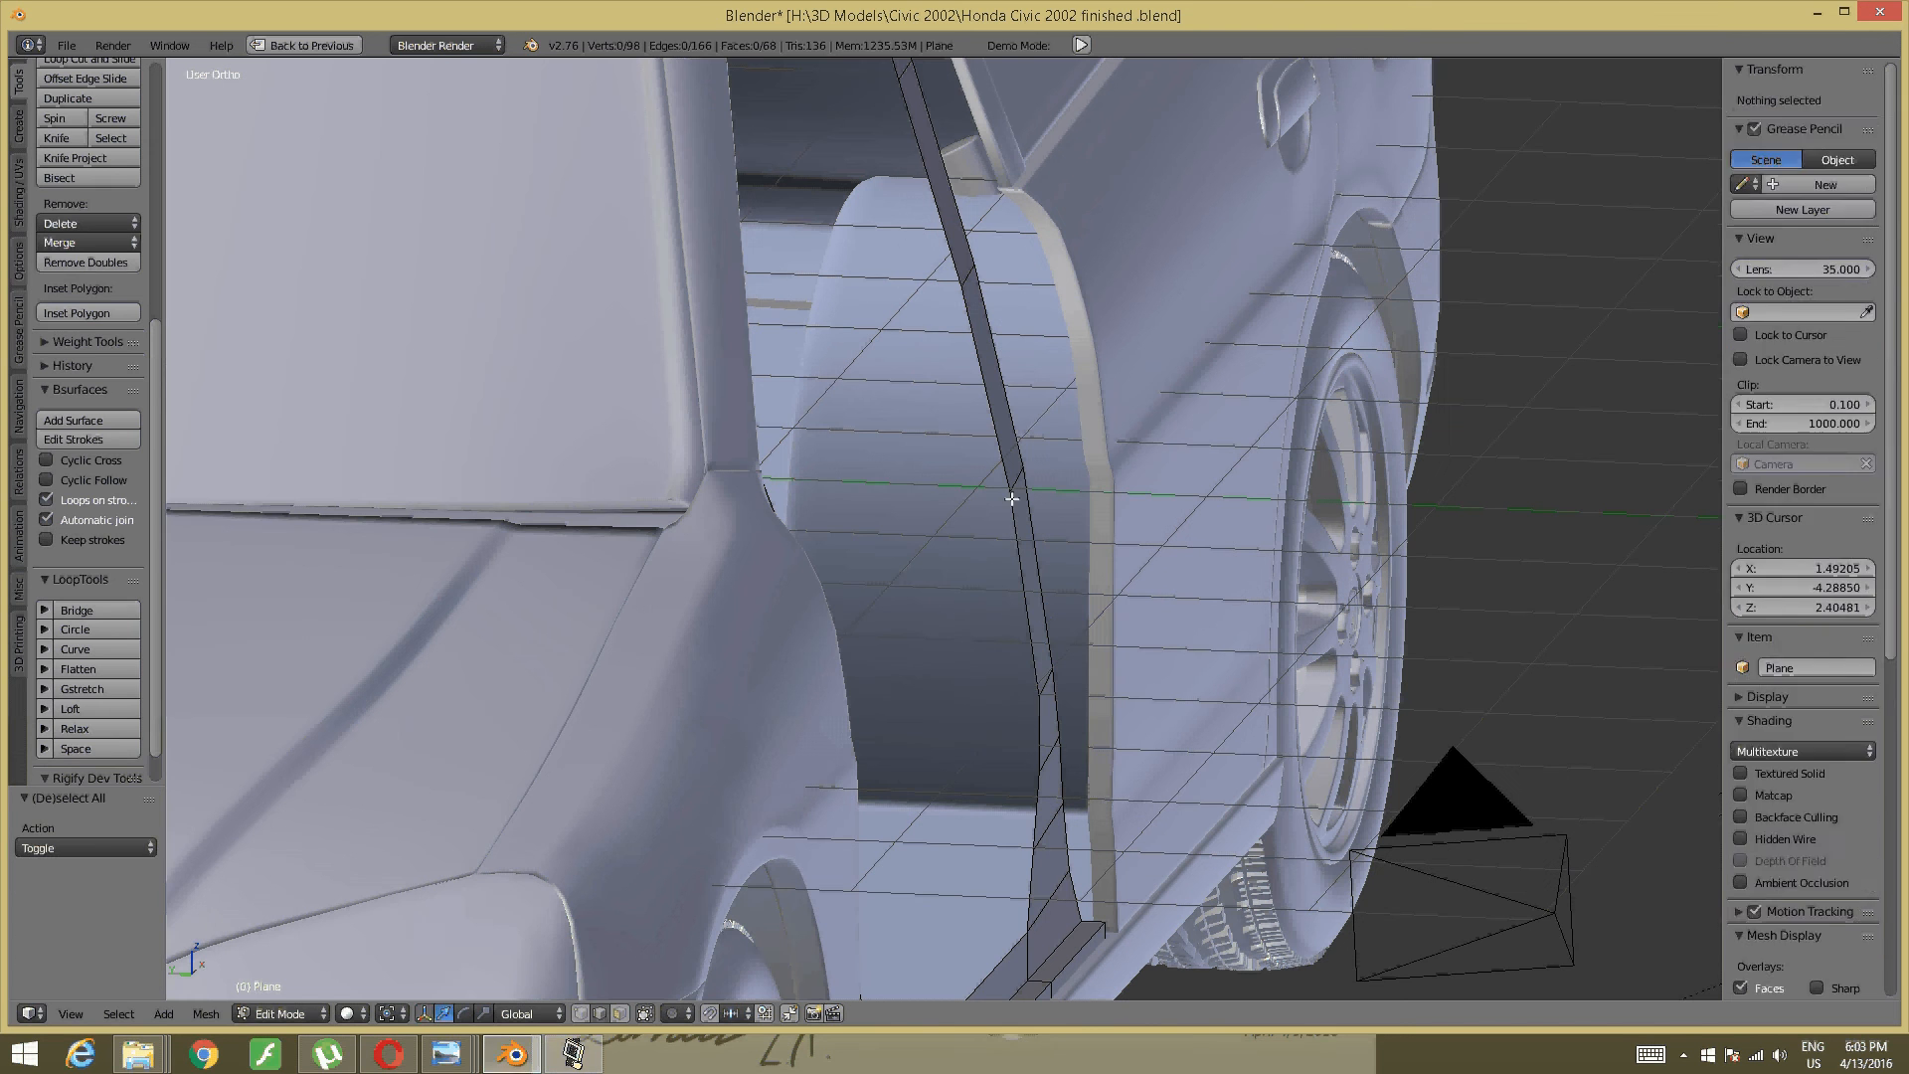
- Nudge one more pillar edge along Y, then deselect and orbit toward the car's side
right_click(1010, 483)
left_click_drag(933, 471, 928, 474)
key("a")
middle_click_drag(1085, 570, 953, 528)
key("ctrl+Tab")
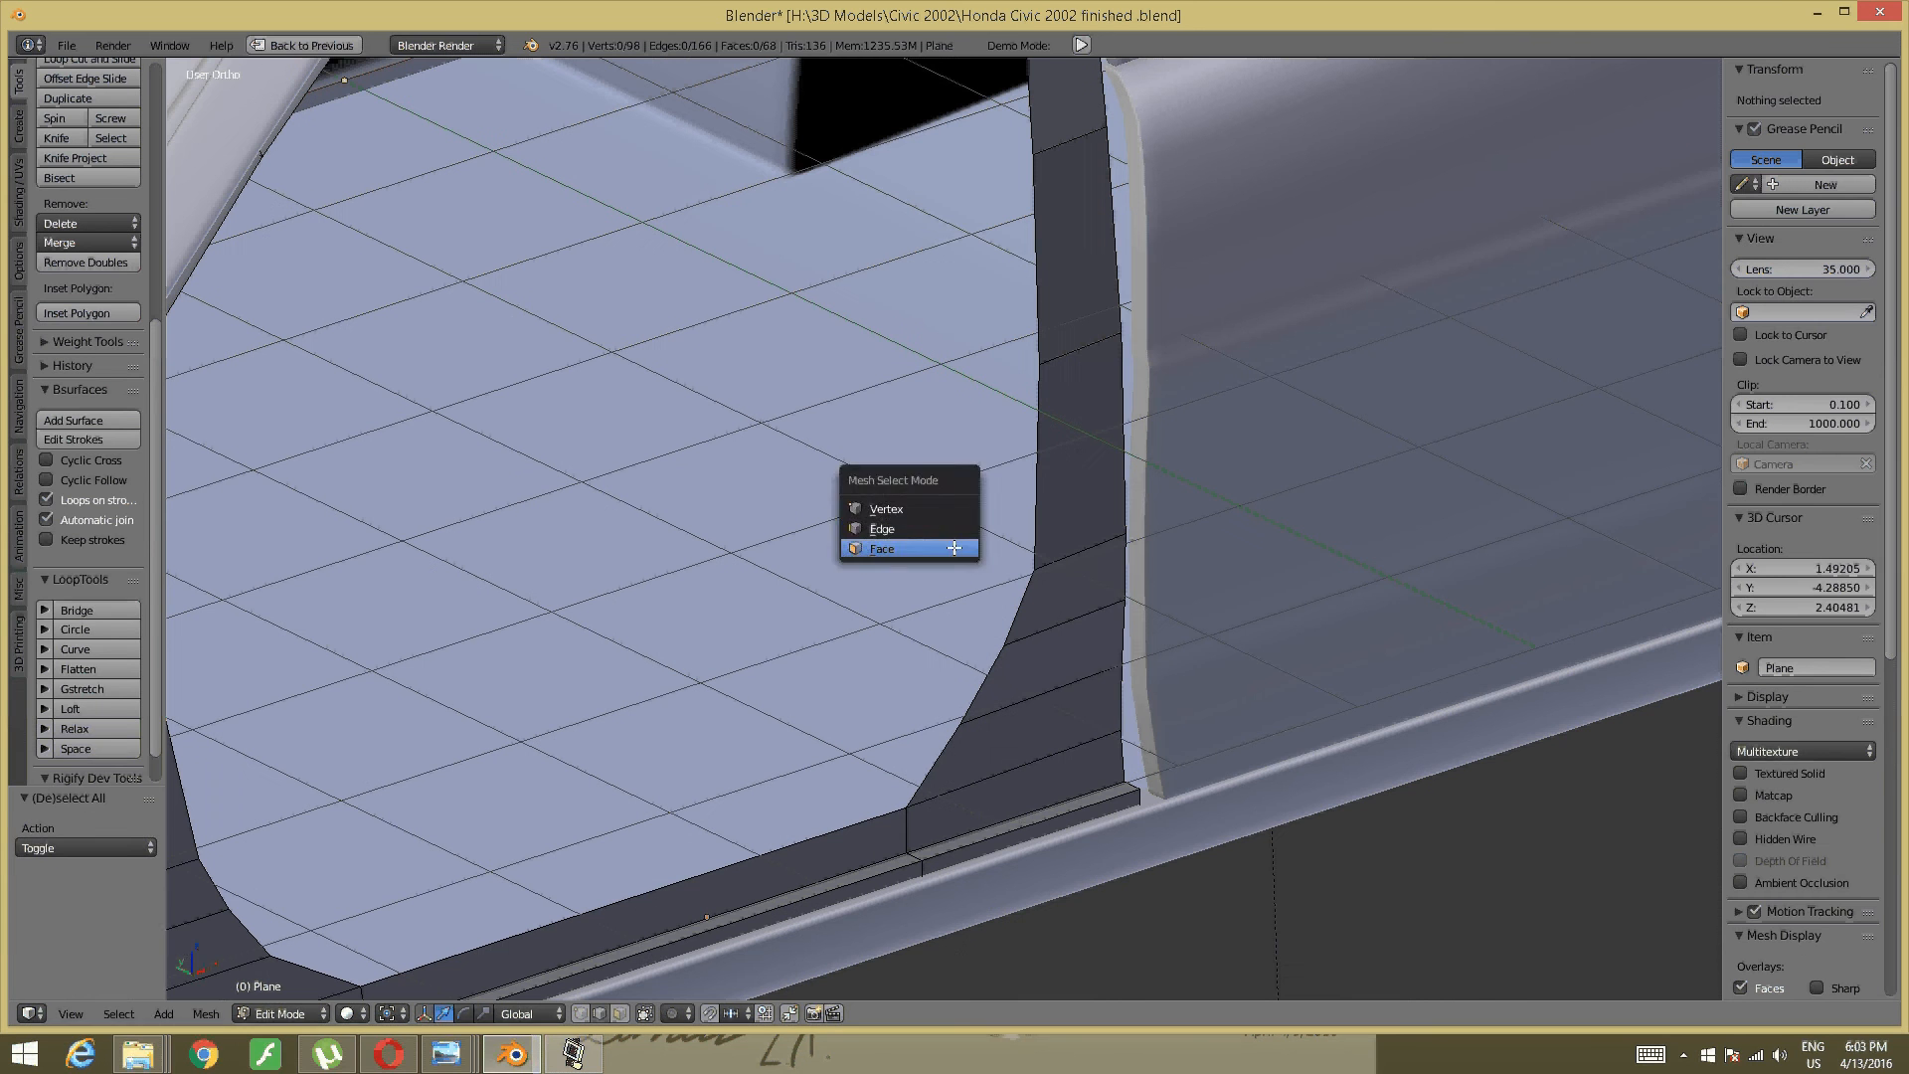
- In face select mode, select the pillar trim faces from the bottom up to the top
left_click(952, 548)
left_click(1078, 750)
left_click(1029, 734, "shift")
left_click(1052, 661, "shift")
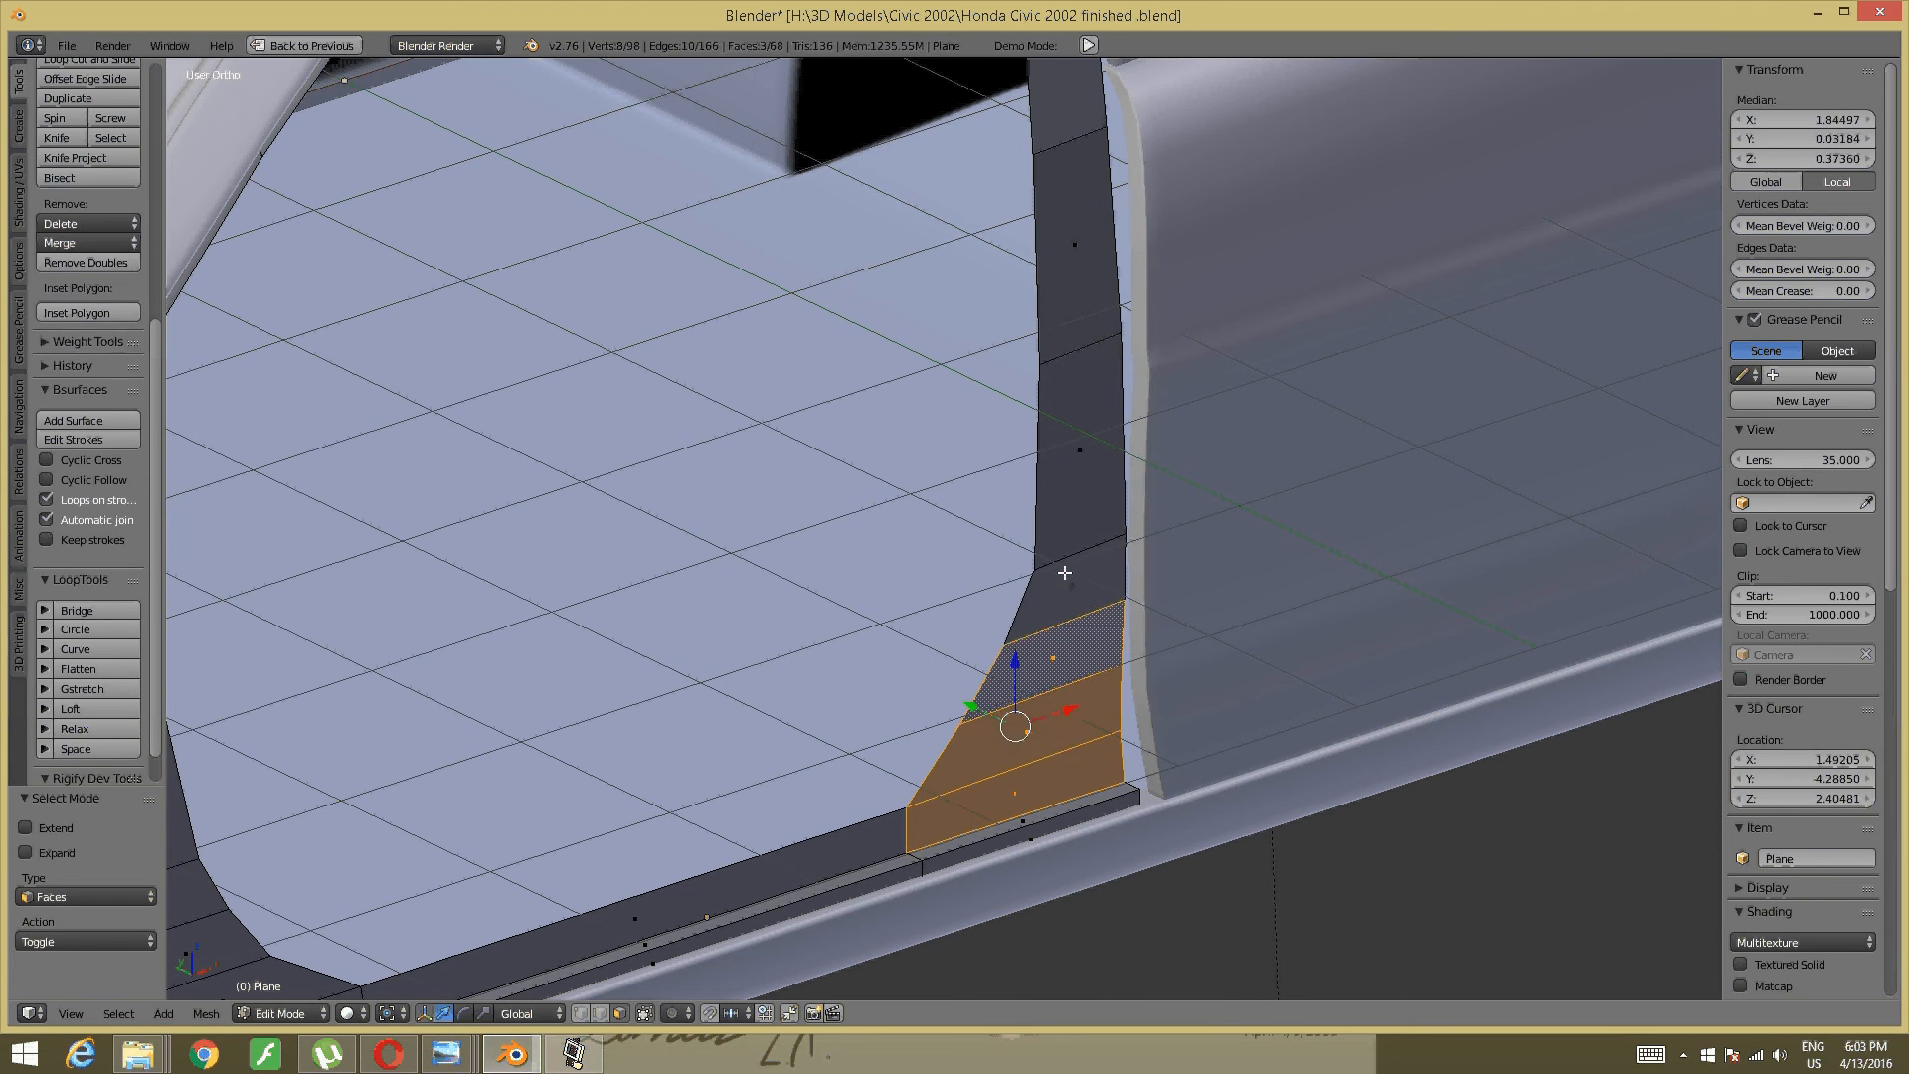
left_click(1070, 587, "shift")
left_click(1079, 452, "shift")
middle_click_drag(1079, 452, 1129, 839)
left_click(1127, 776, "shift")
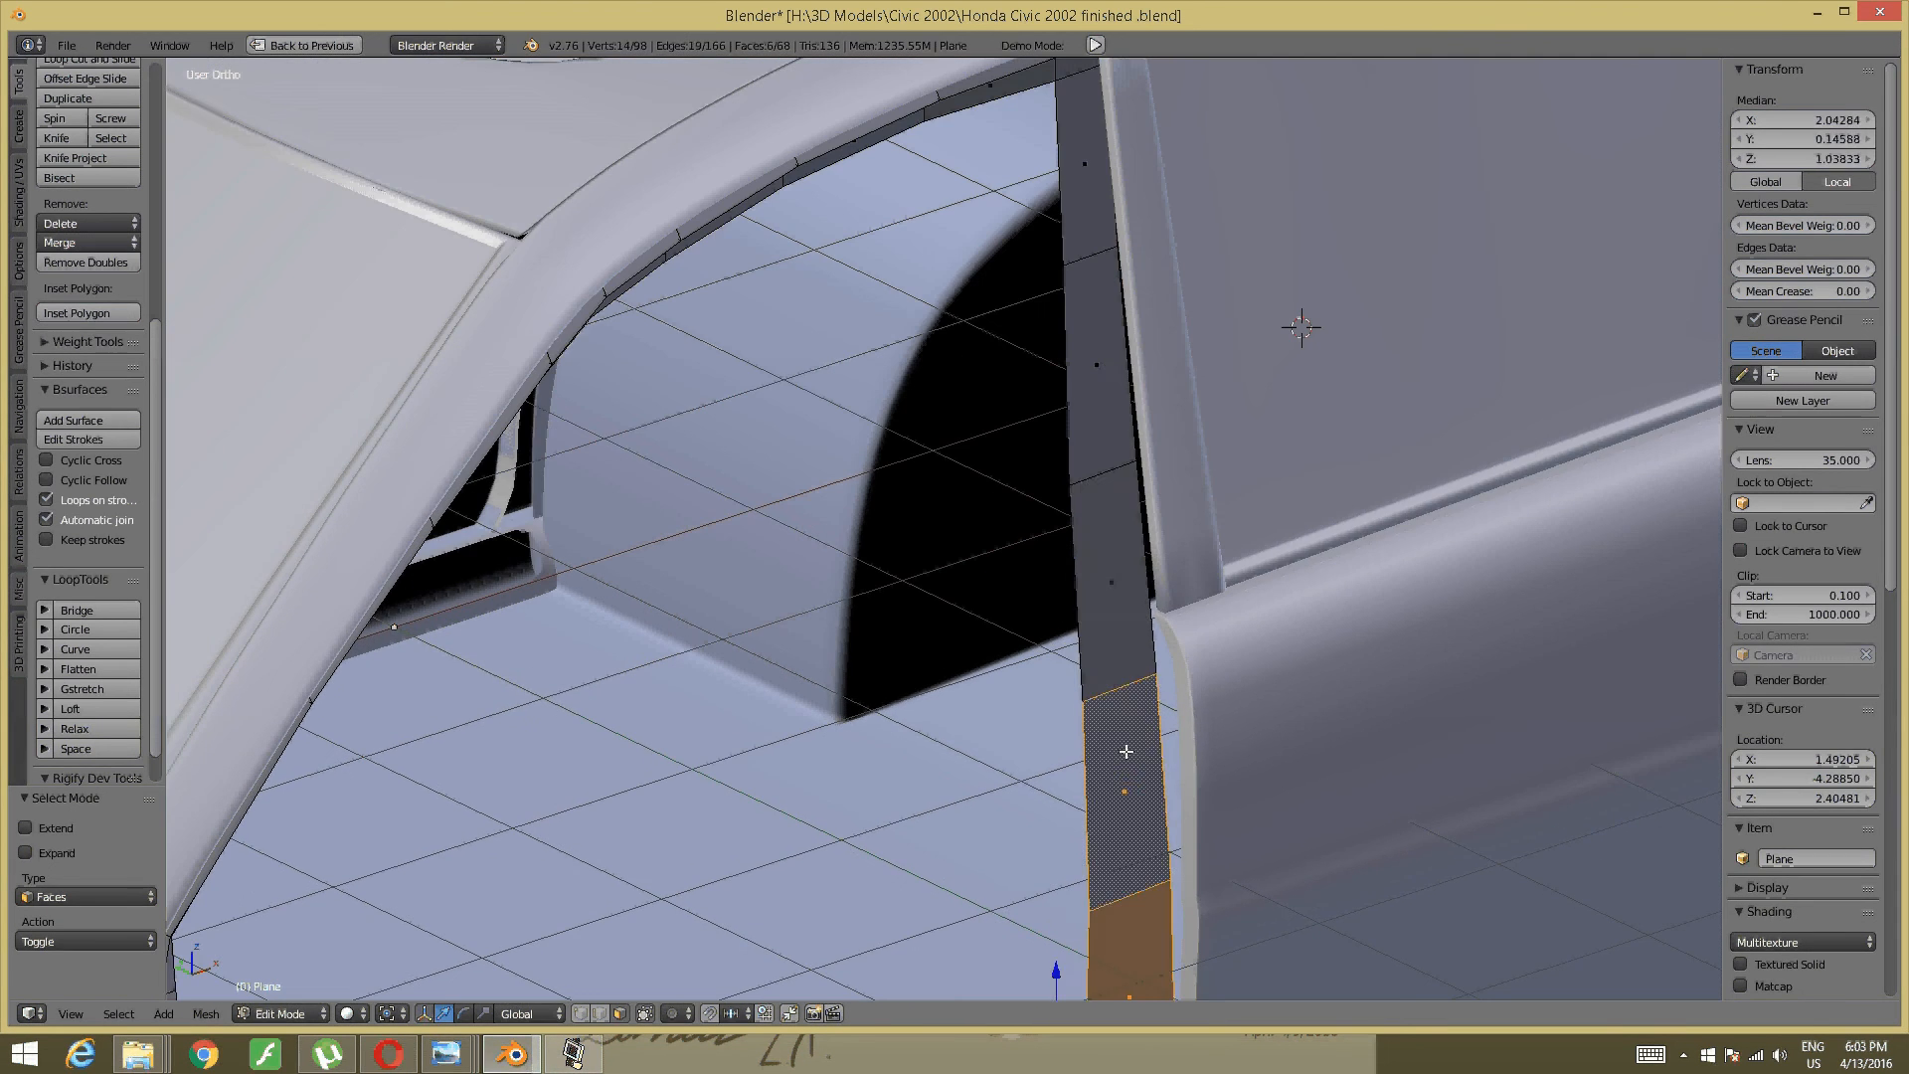
left_click(1113, 575, "shift")
left_click(1097, 348, "shift")
left_click(1097, 186, "shift")
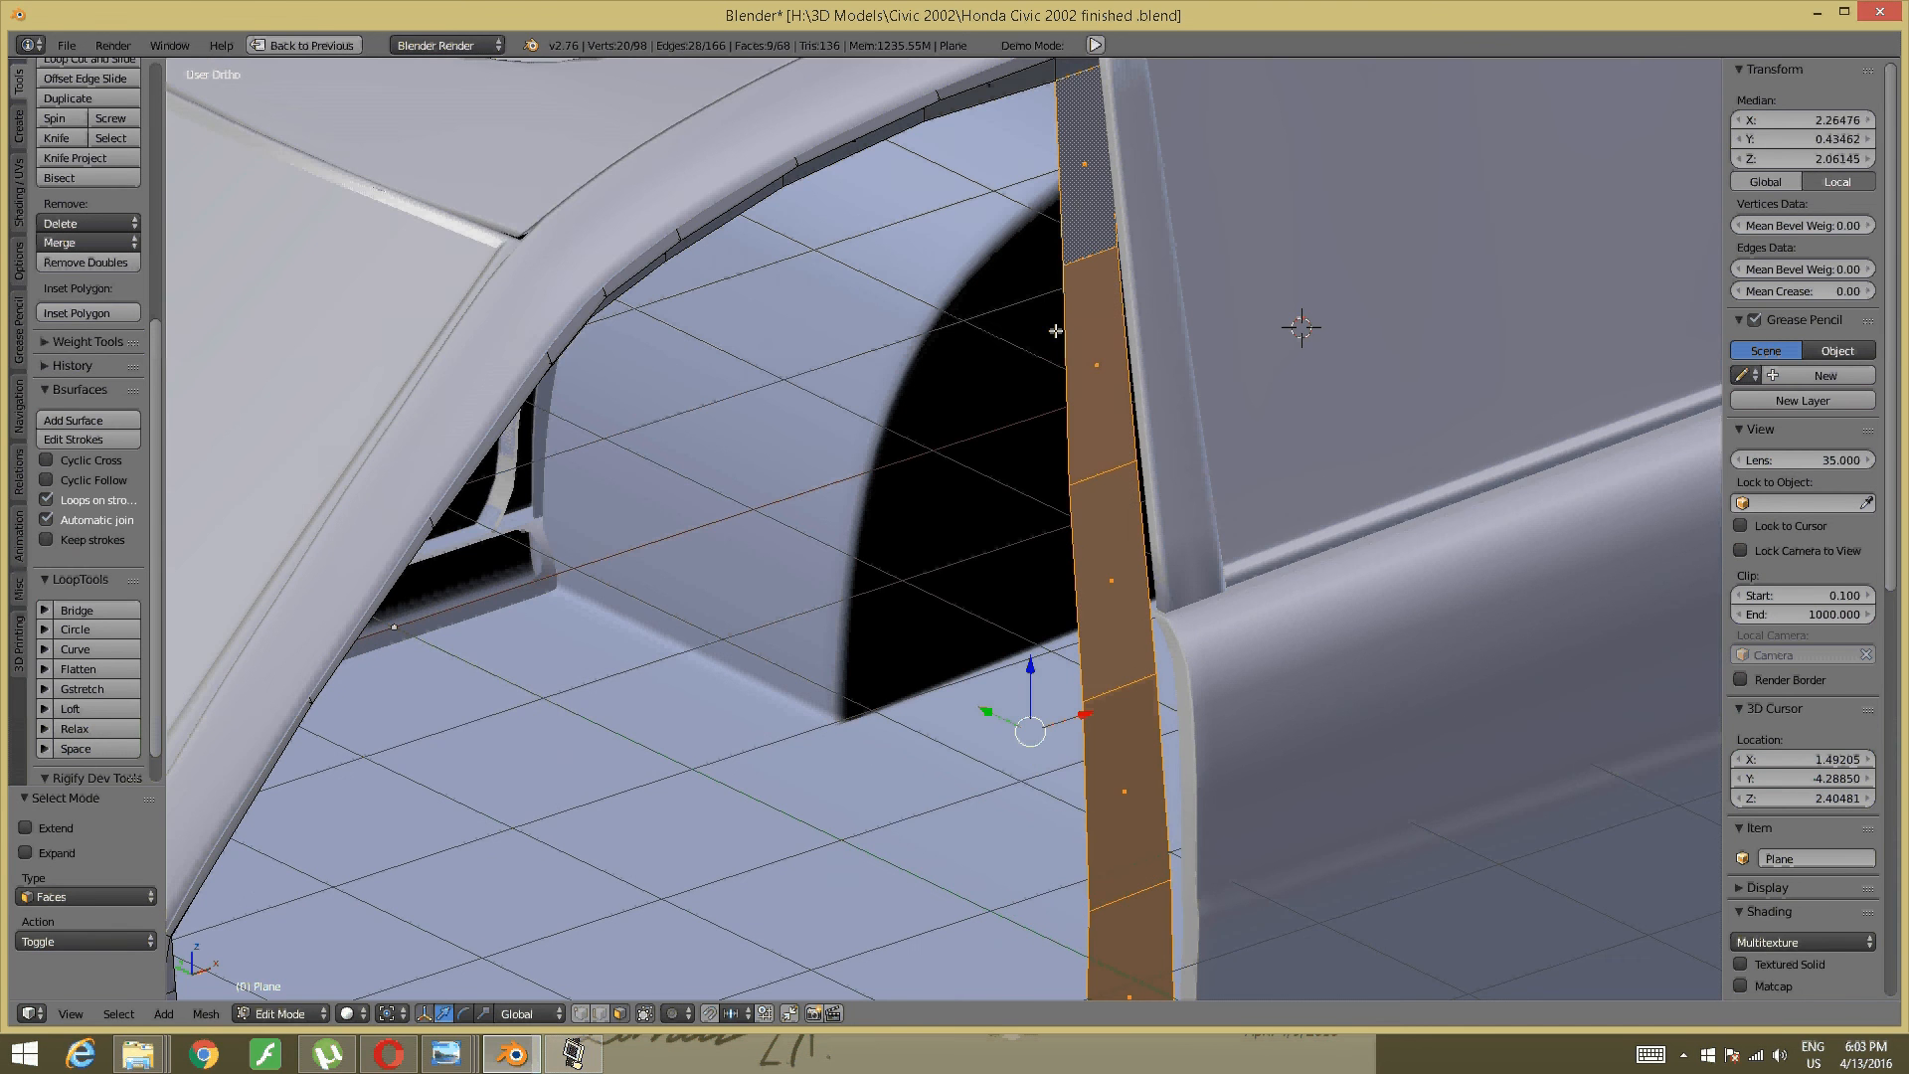
middle_click_drag(1052, 328, 883, 462)
- Select only the lower pillar face by the sill and set Transform Orientation to Normal
key("a")
right_click(1037, 925)
scroll(899, 562, "up", 3)
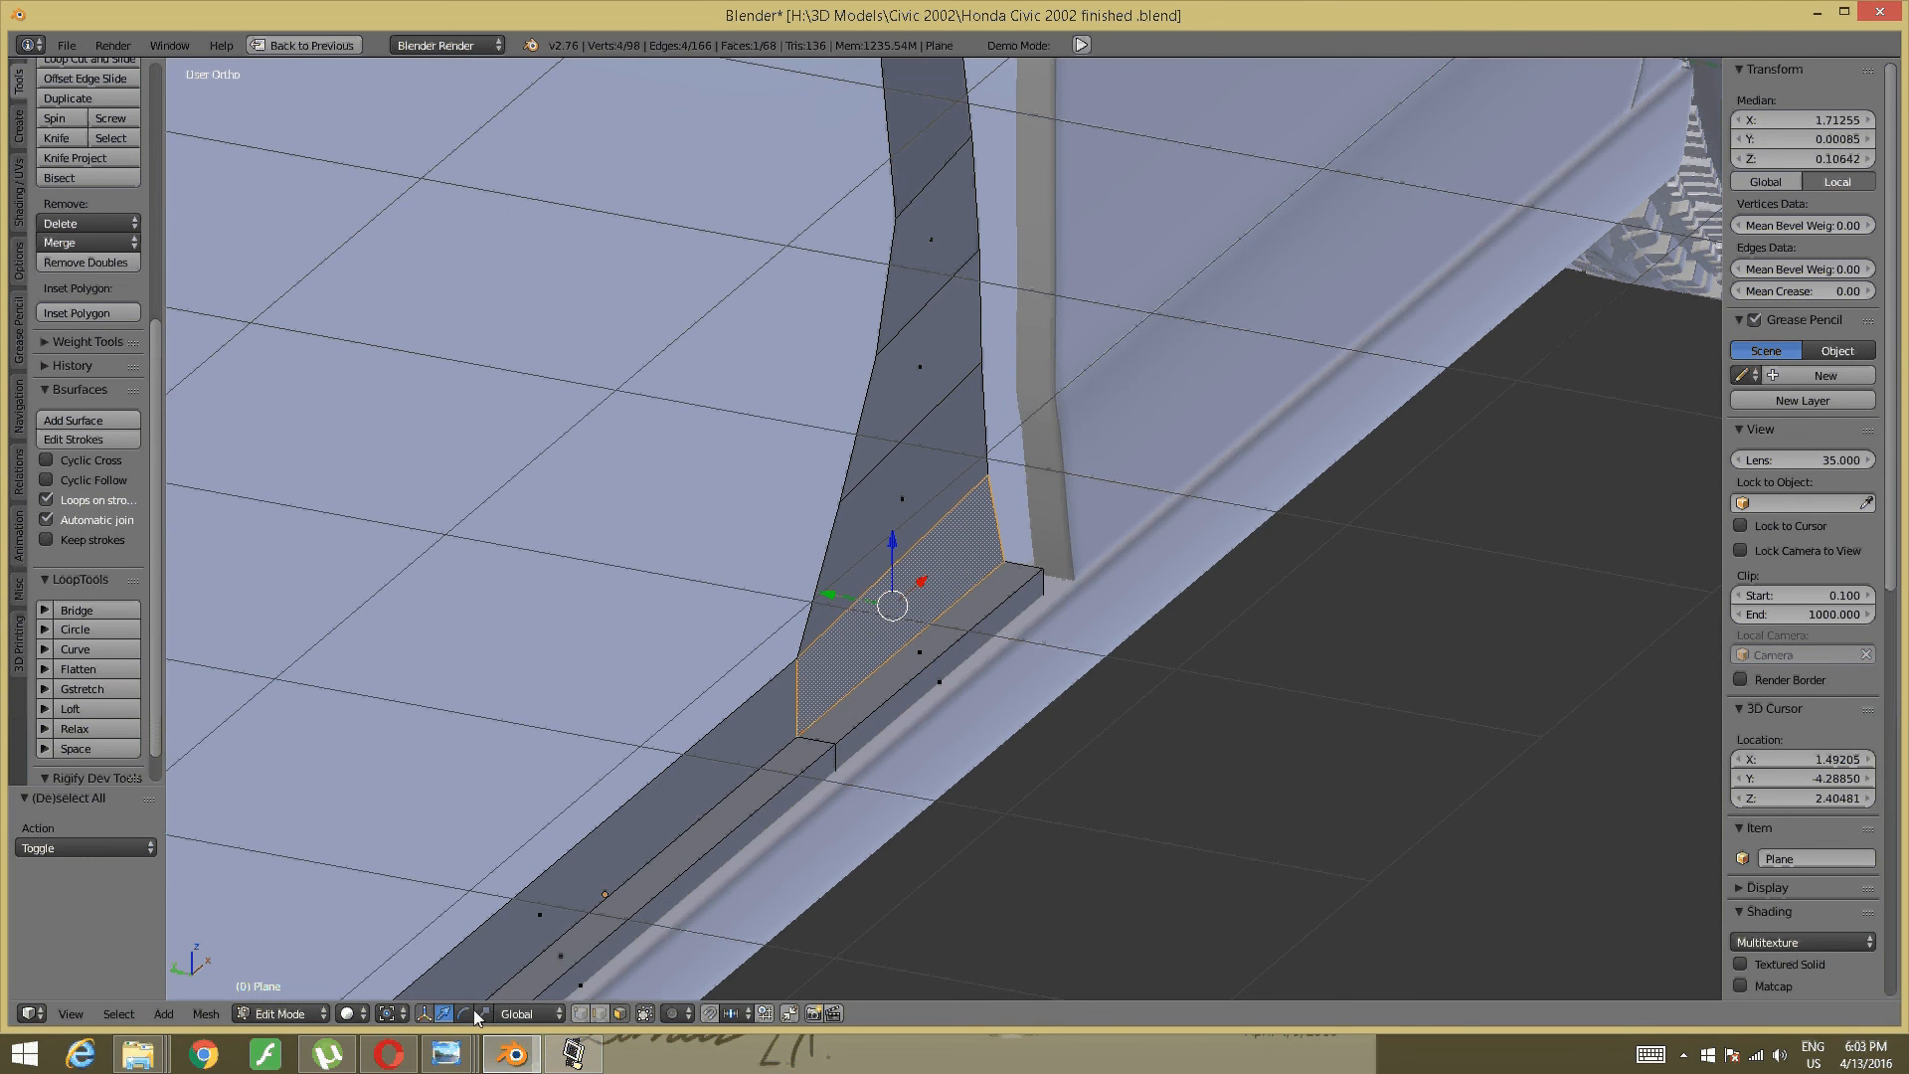
left_click(537, 1012)
left_click(522, 945)
- Trial-scale that face along its Z axis, undo it, and deselect
left_click(484, 1013)
left_click_drag(959, 608, 882, 609)
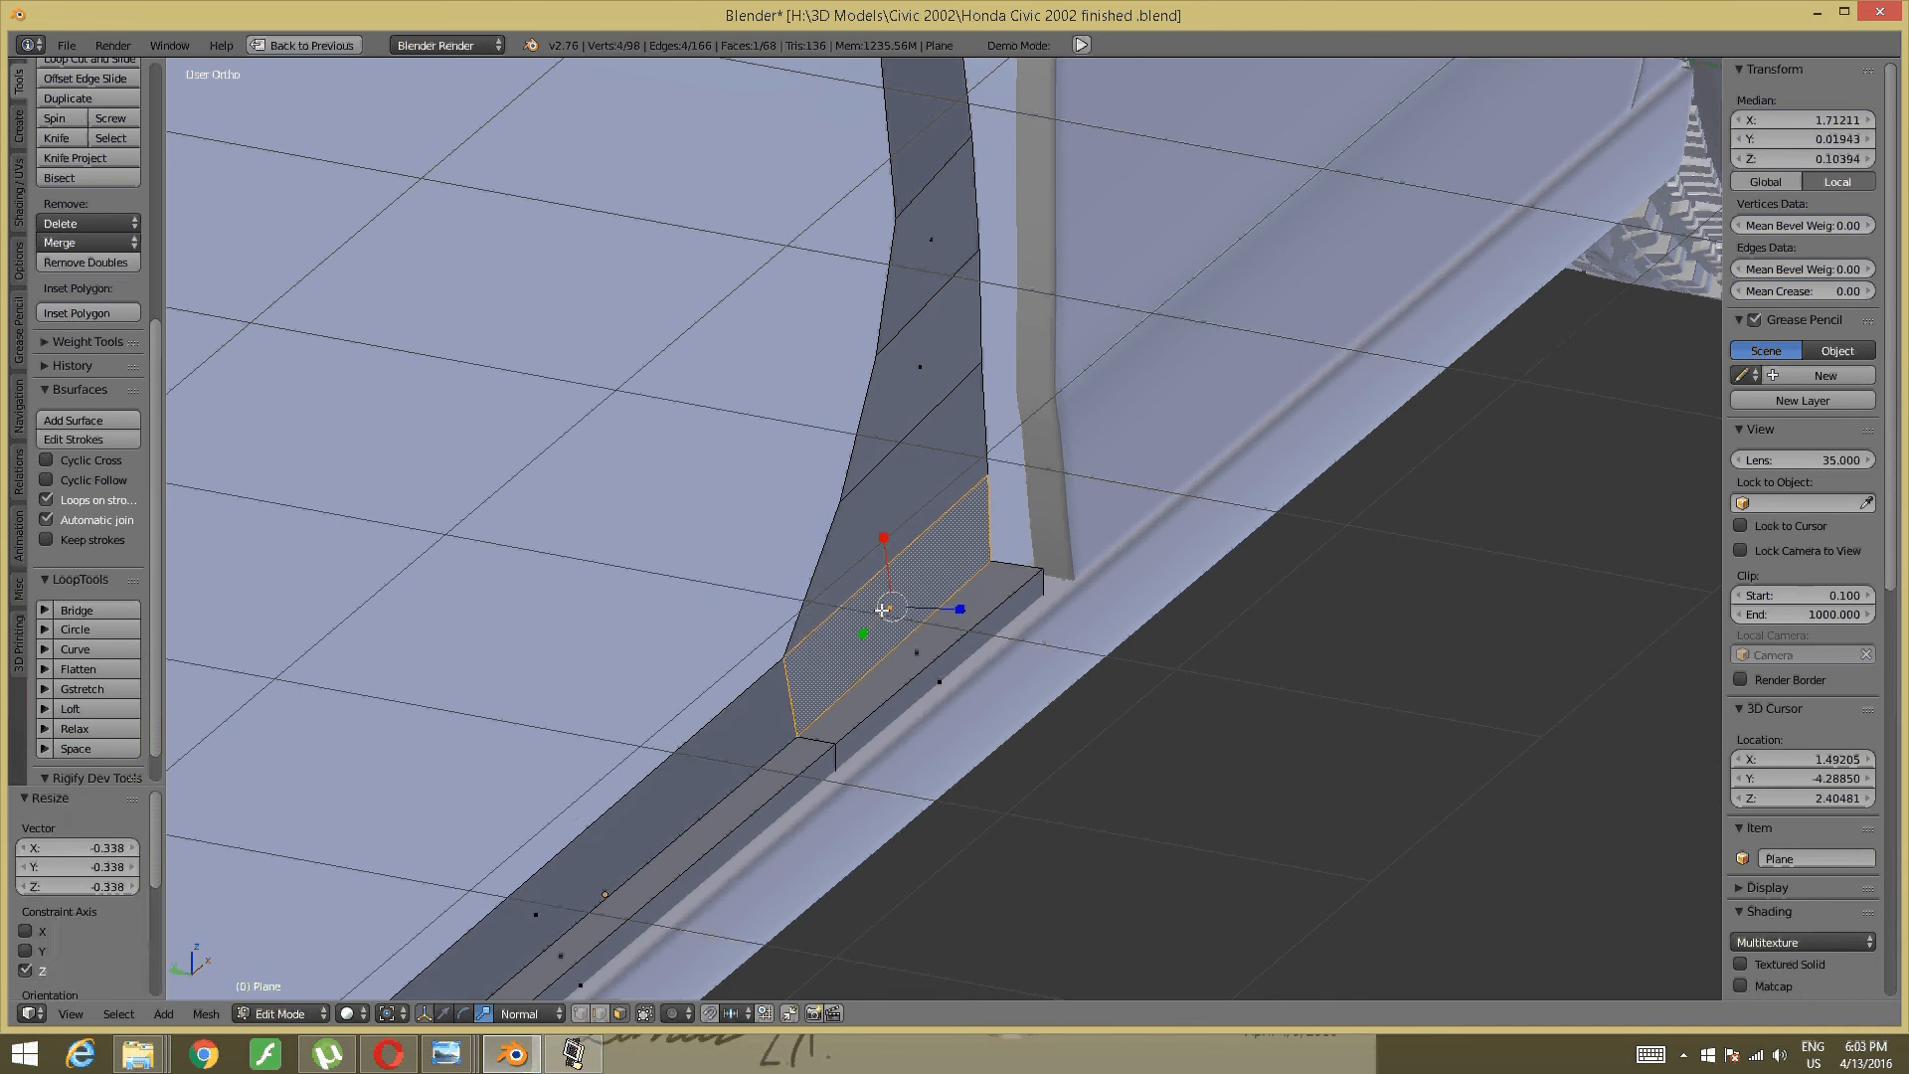
key("ctrl+z")
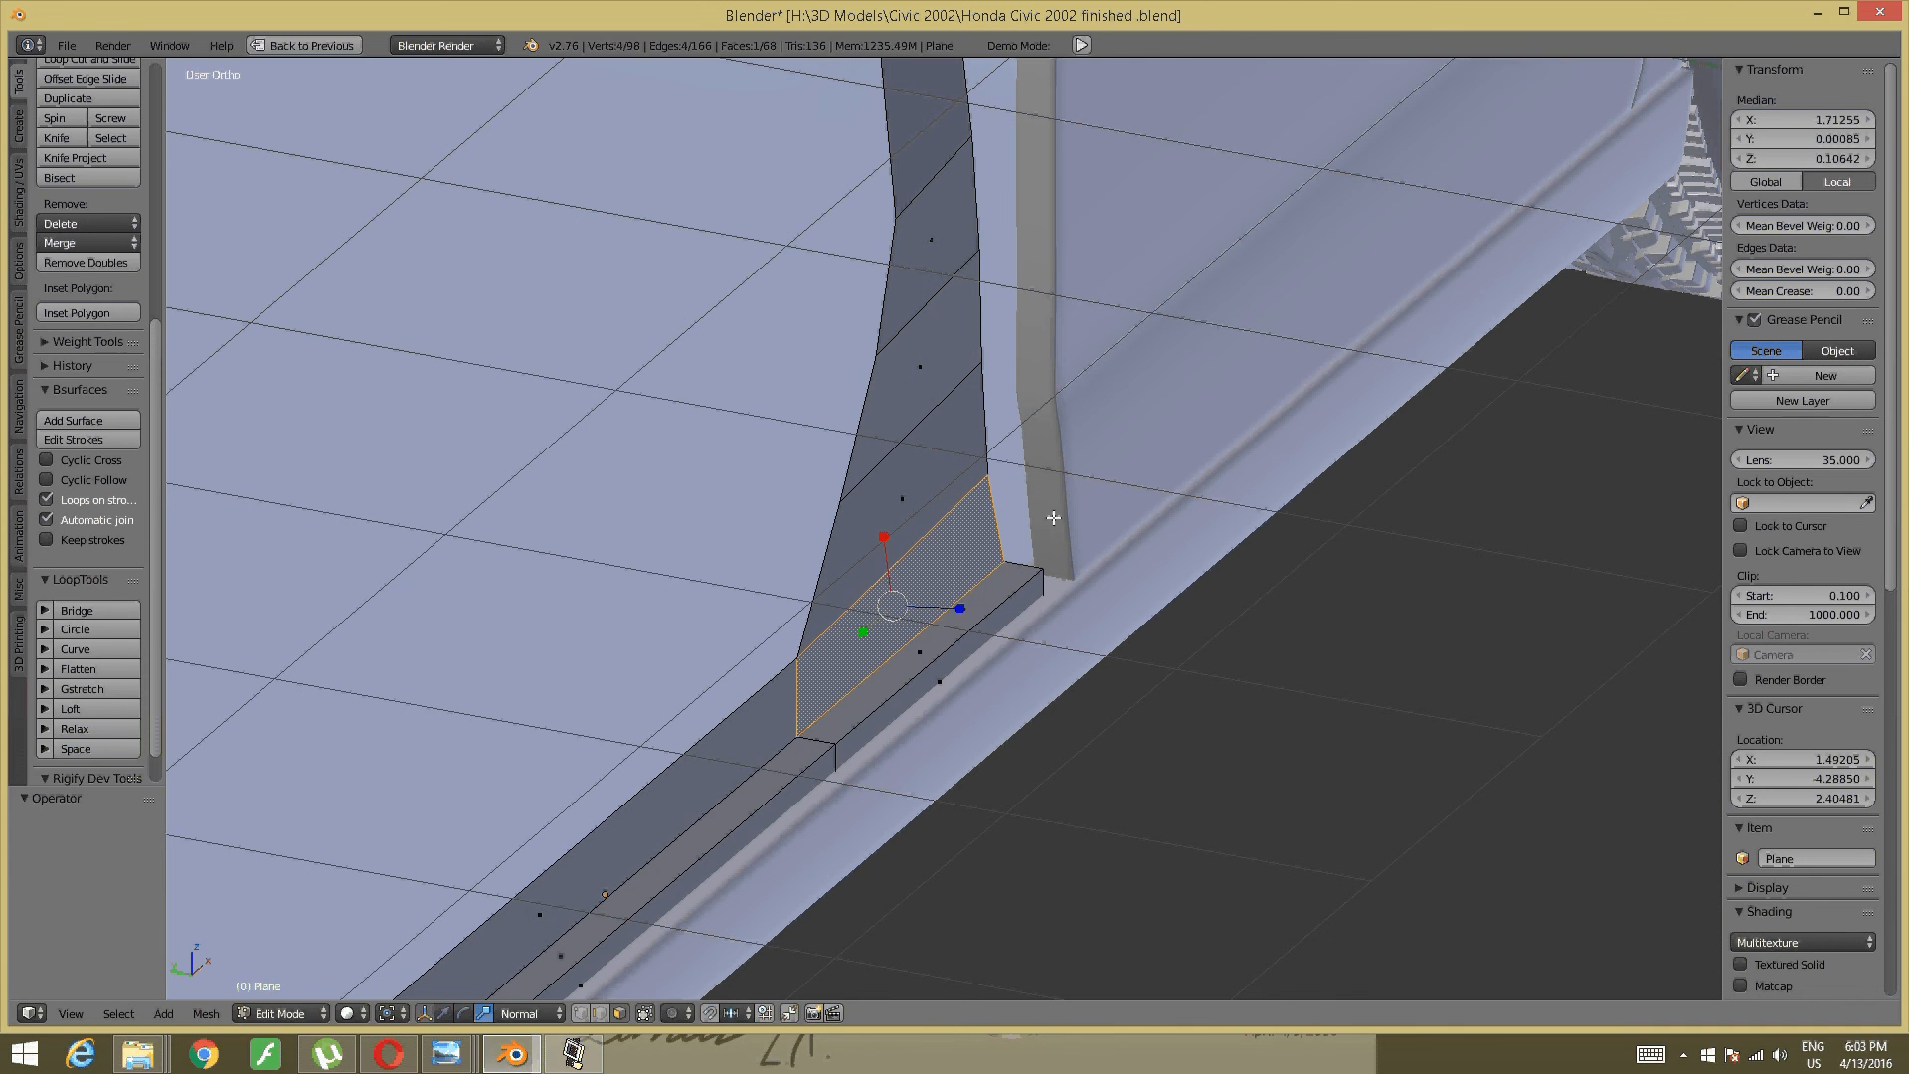
key("a")
middle_click_drag(1052, 518, 1006, 495)
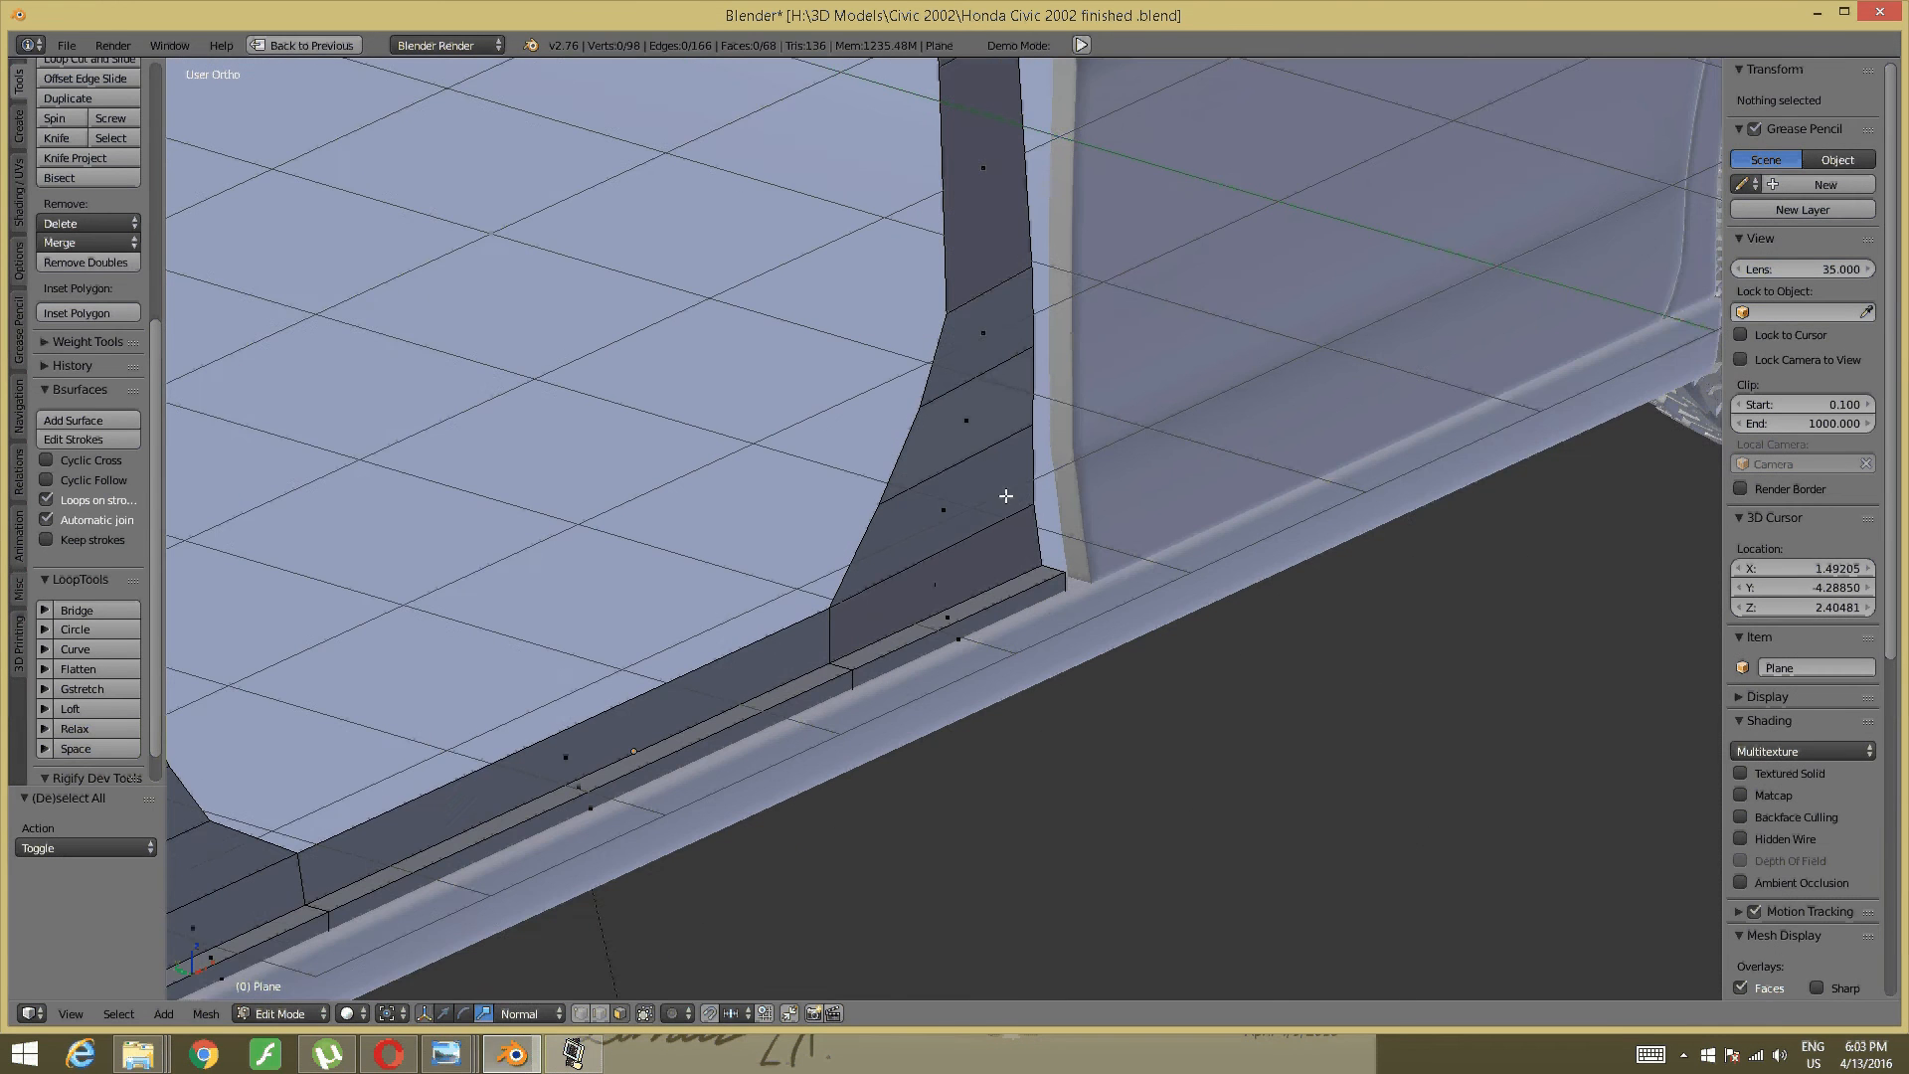
scroll(1006, 495, "down", 7)
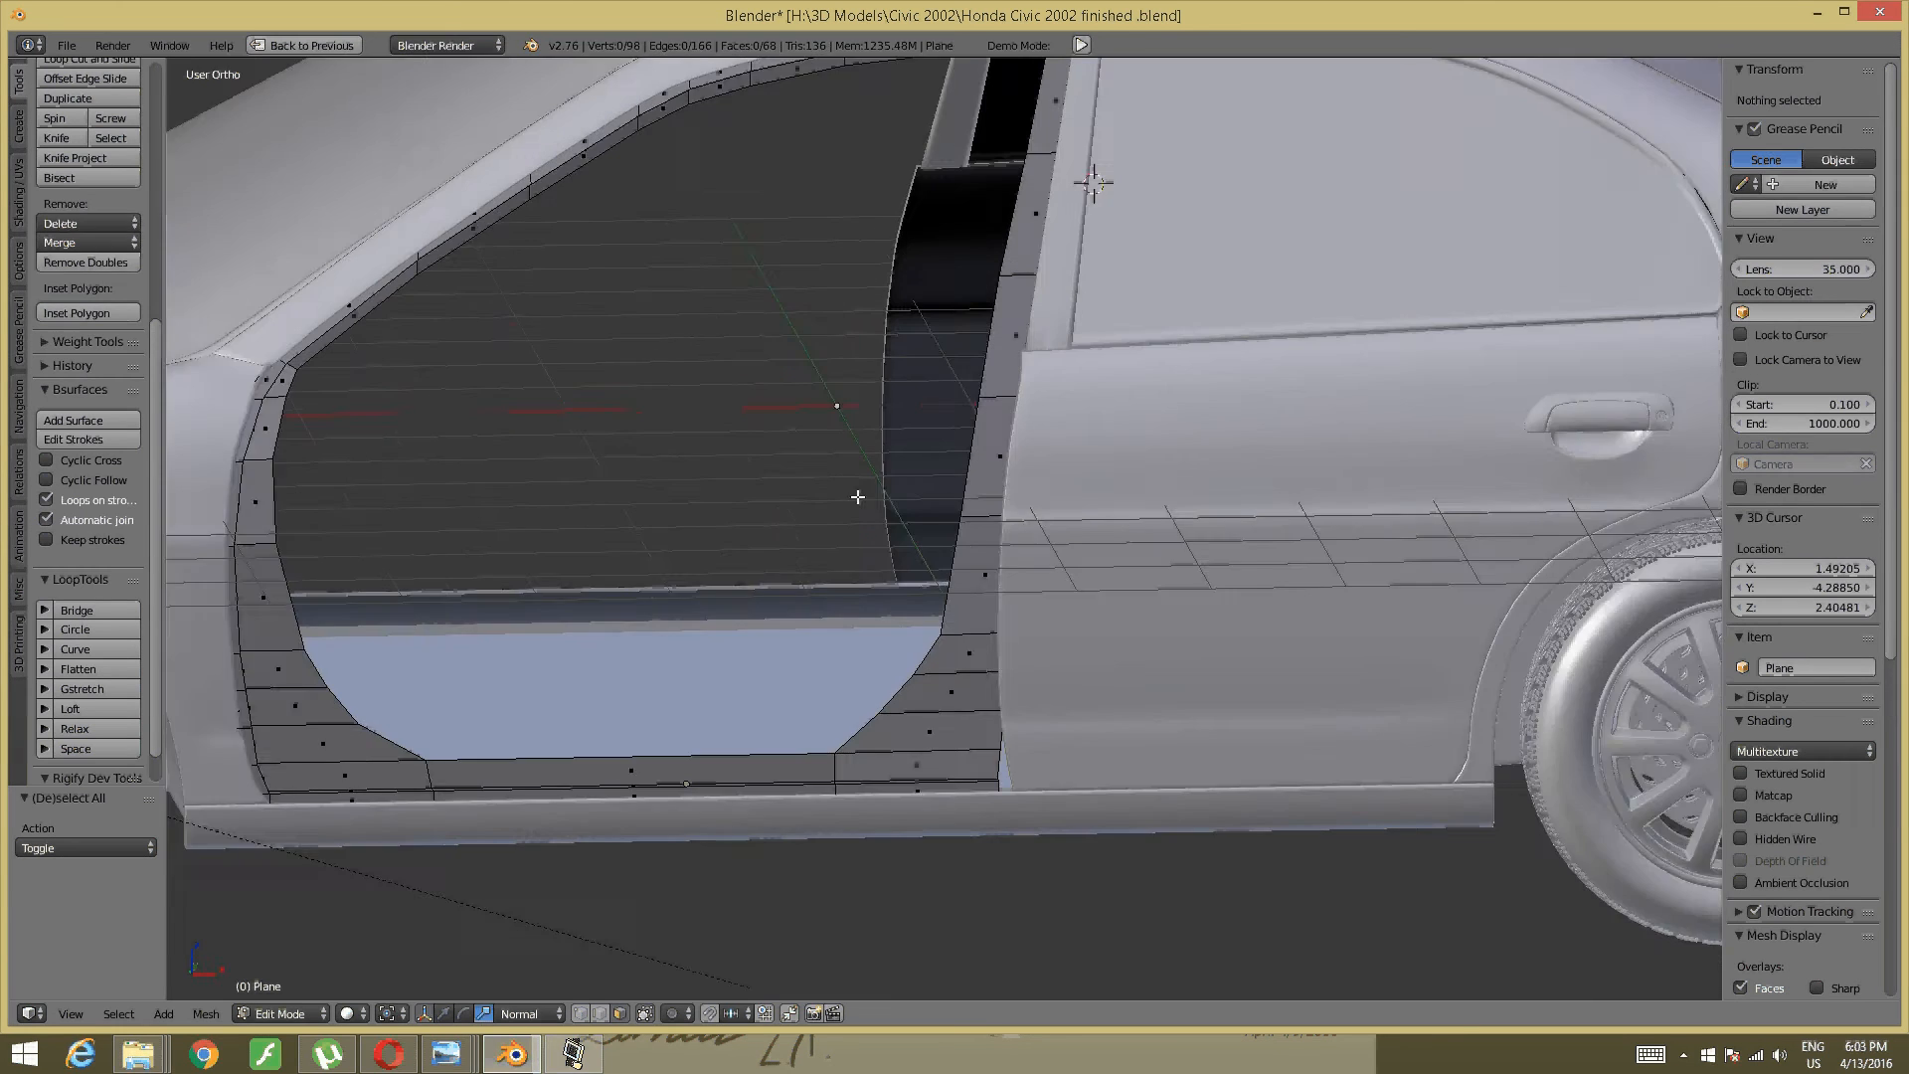
scroll(858, 496, "up", 1)
middle_click_drag(920, 481, 1154, 541)
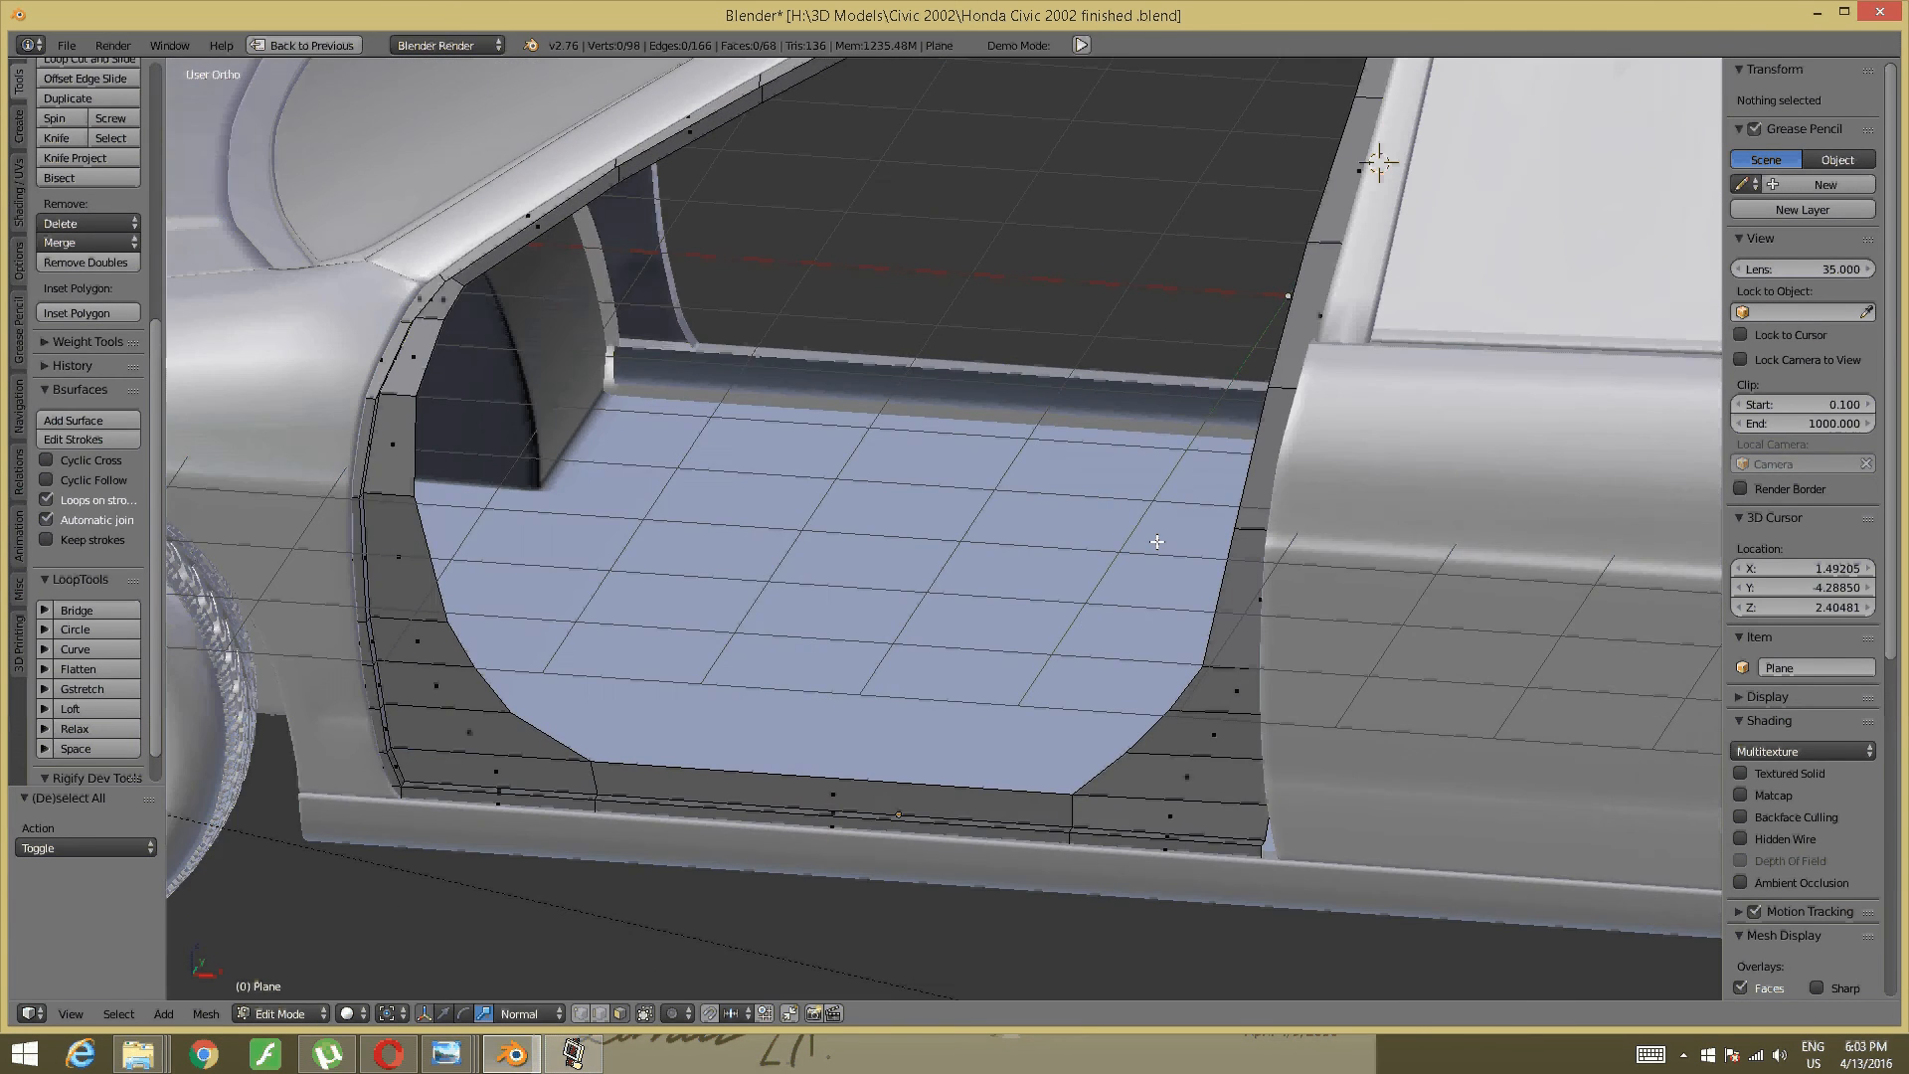
scroll(1086, 574, "down", 1)
middle_click_drag(1029, 602, 754, 754)
scroll(988, 594, "up", 2)
left_click(572, 1052)
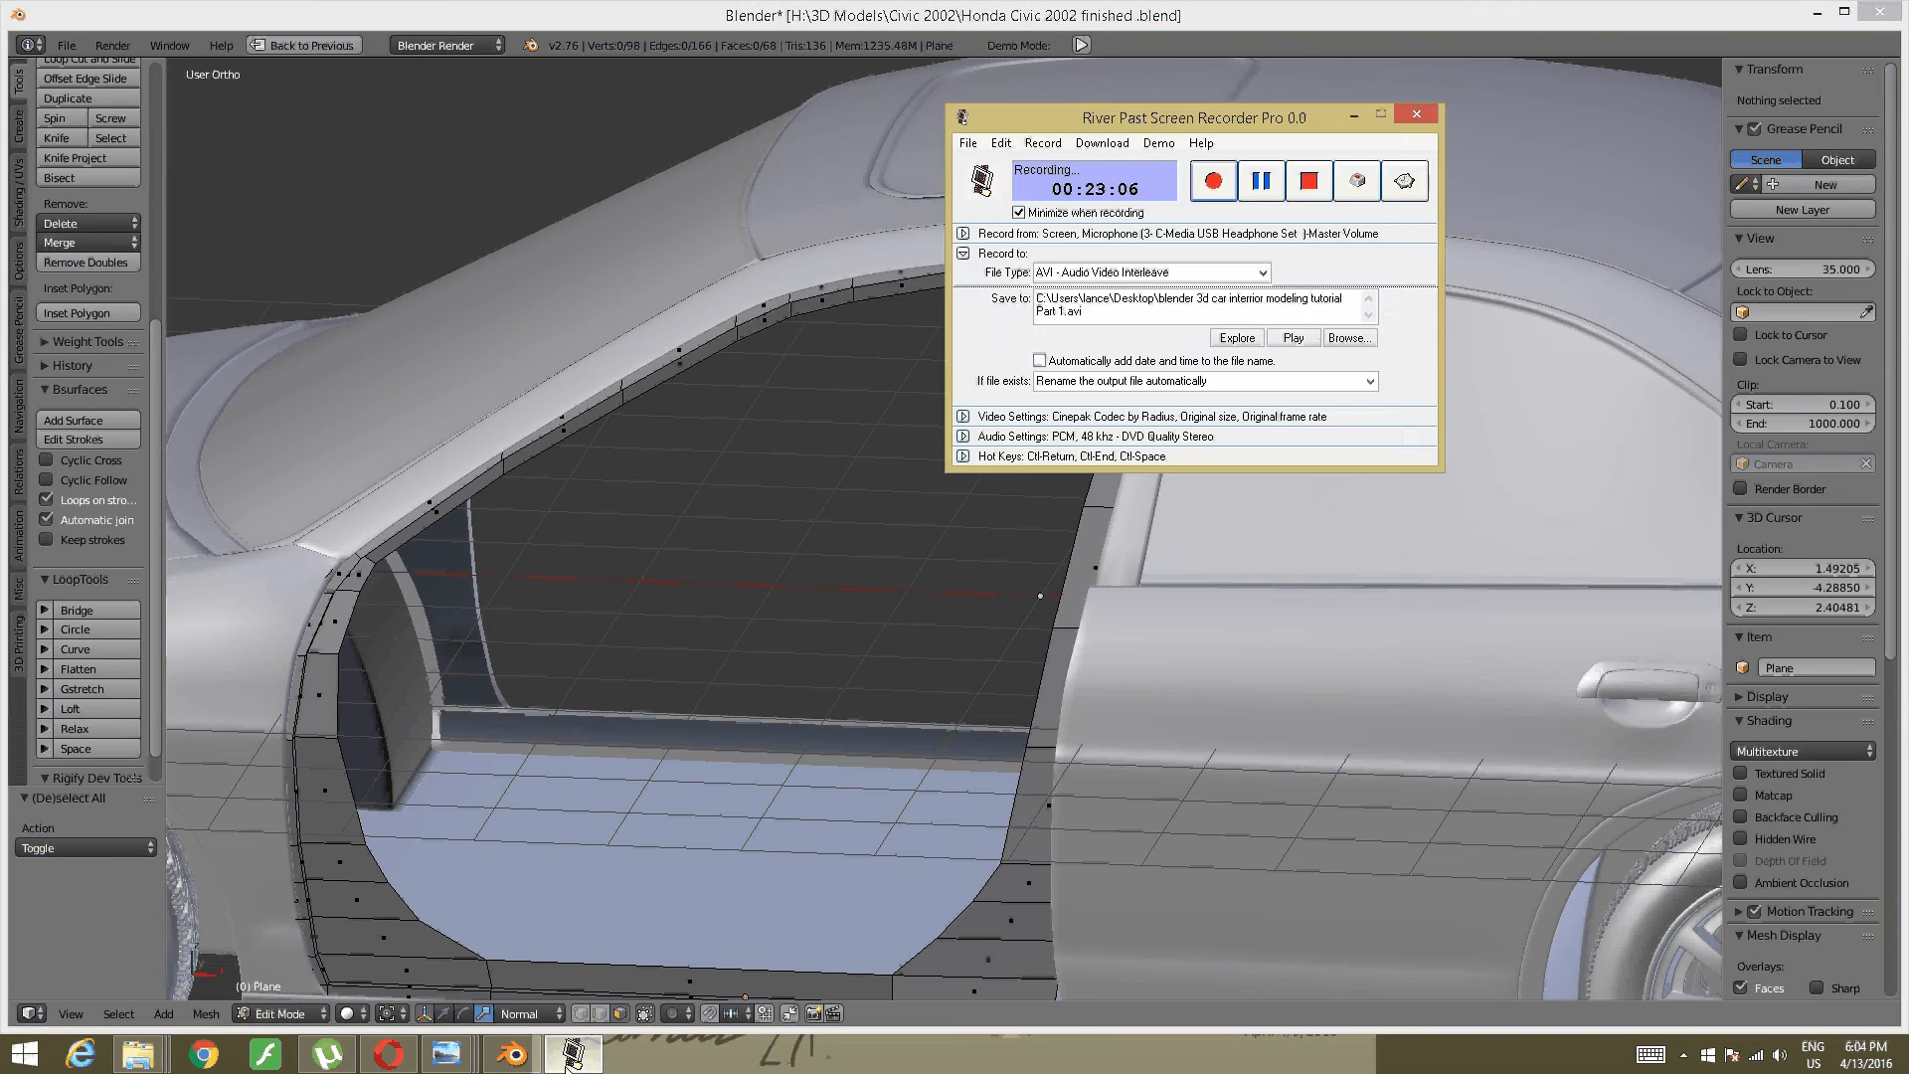
left_click(571, 1052)
scroll(1021, 629, "down", 2)
mouse_move(1083, 694)
middle_mouse_down()
mouse_move(1021, 629)
mouse_move(1061, 701)
middle_mouse_up()
scroll(994, 701, "up", 2)
scroll(961, 701, "up", 3)
middle_click_drag(895, 674, 1154, 340, "shift")
scroll(1114, 398, "down", 2)
middle_click_drag(934, 601, 1031, 537)
scroll(956, 575, "up", 2)
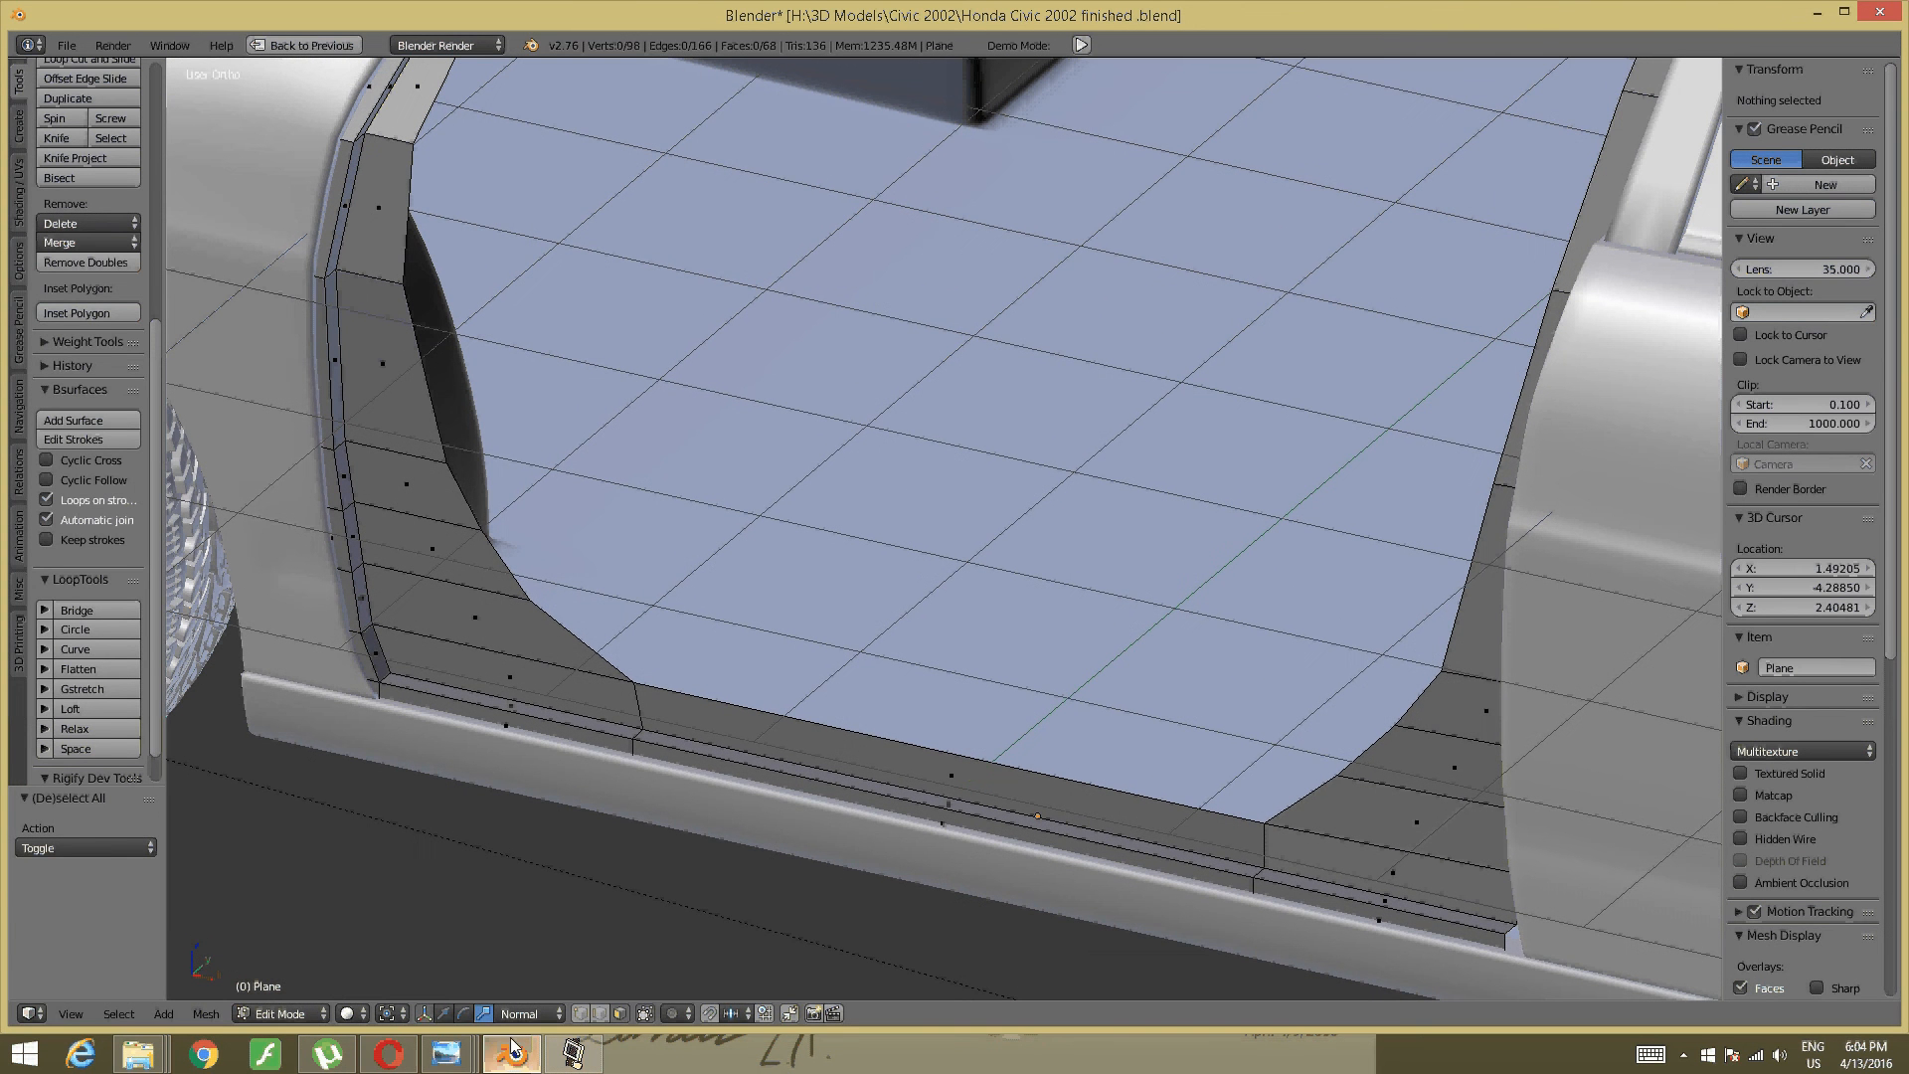
mouse_move(447, 1054)
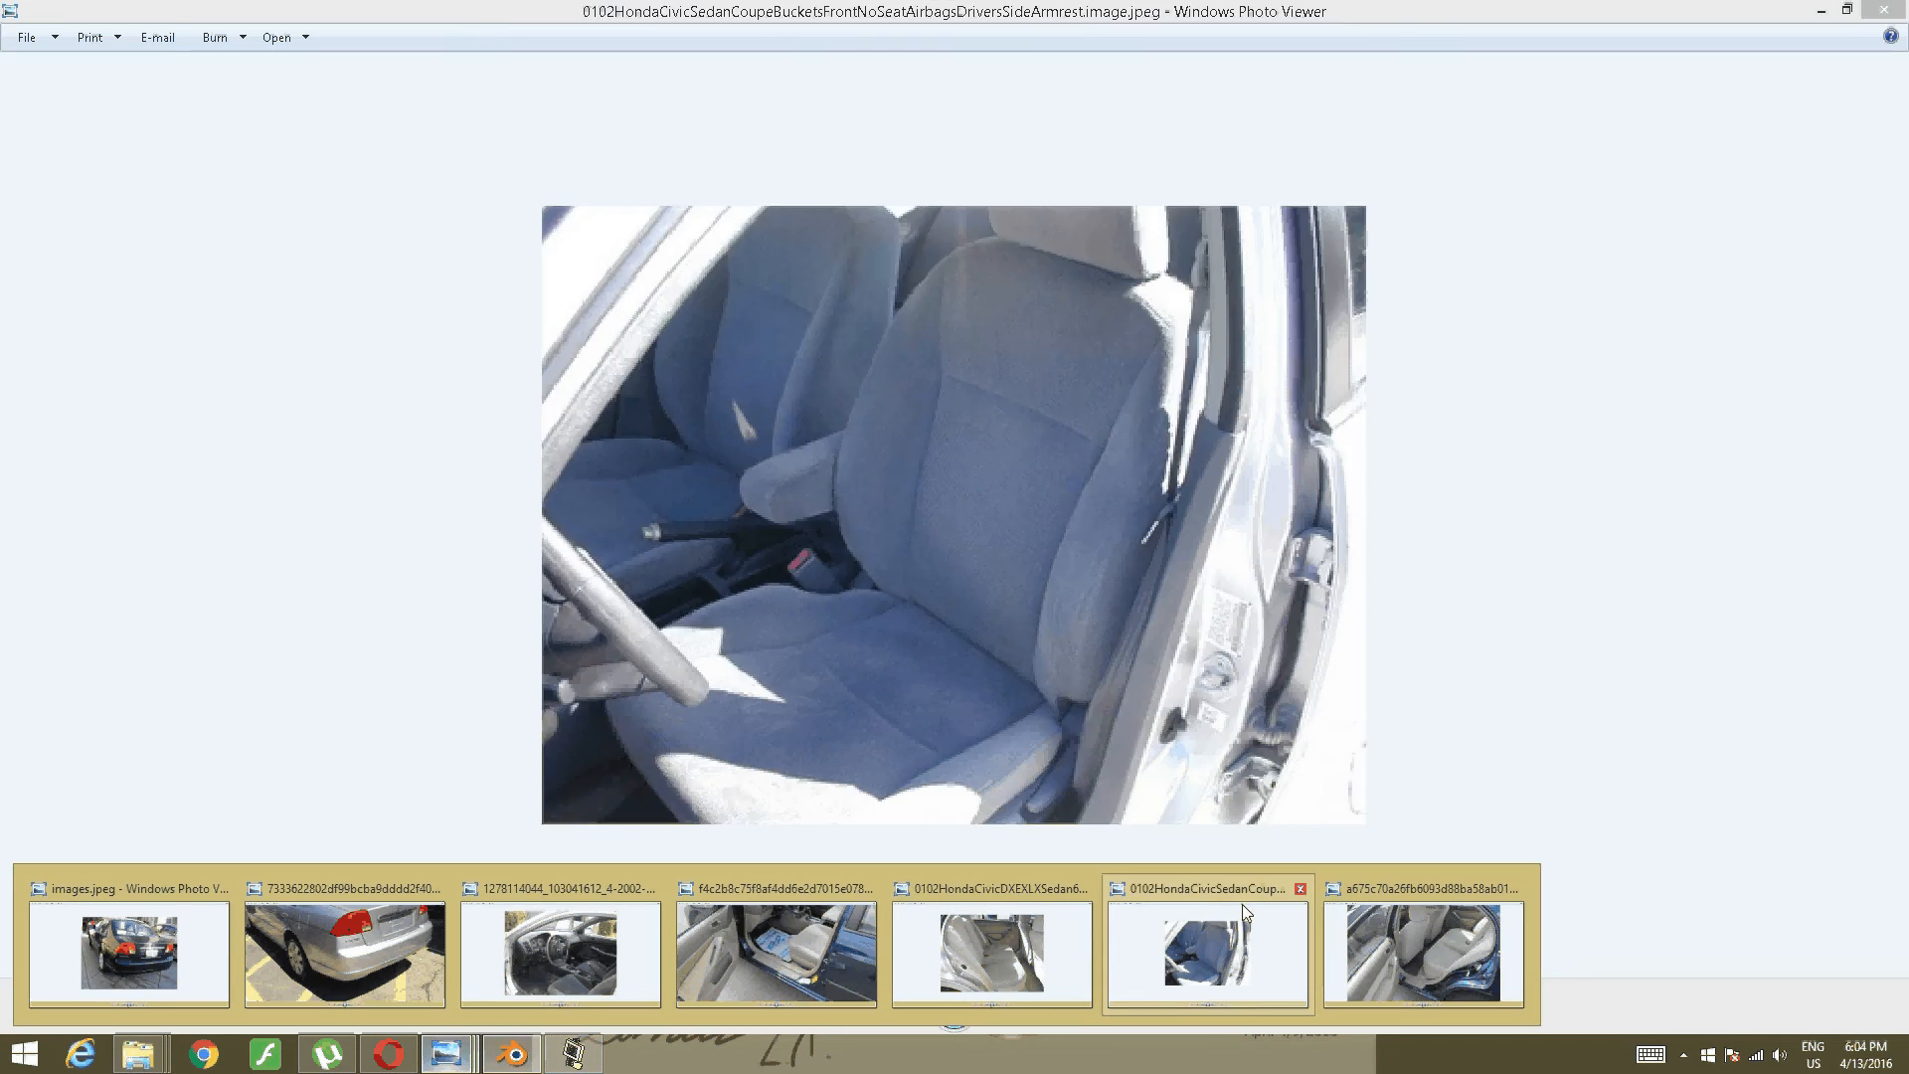
- View the interior door-sill photo, panning between dashboard and sill, then return to Blender
mouse_move(815, 1016)
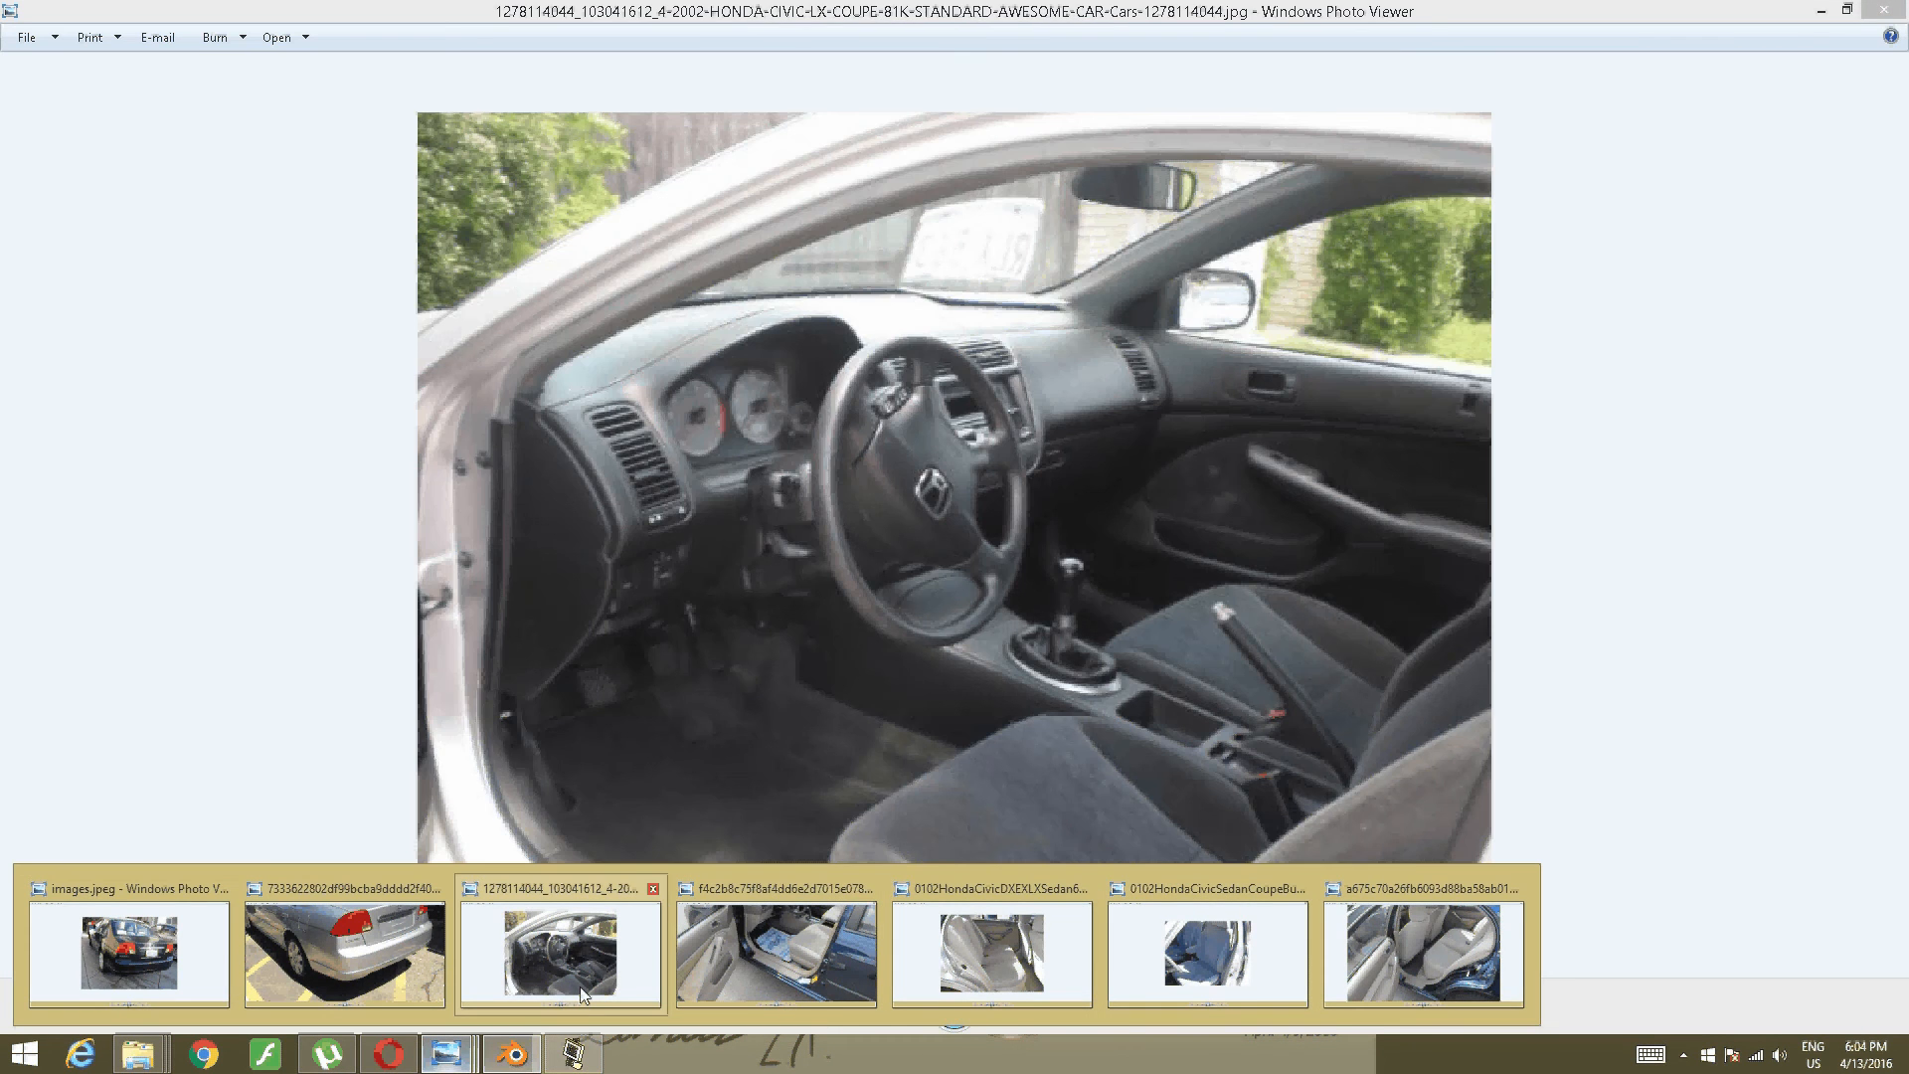
left_click(775, 952)
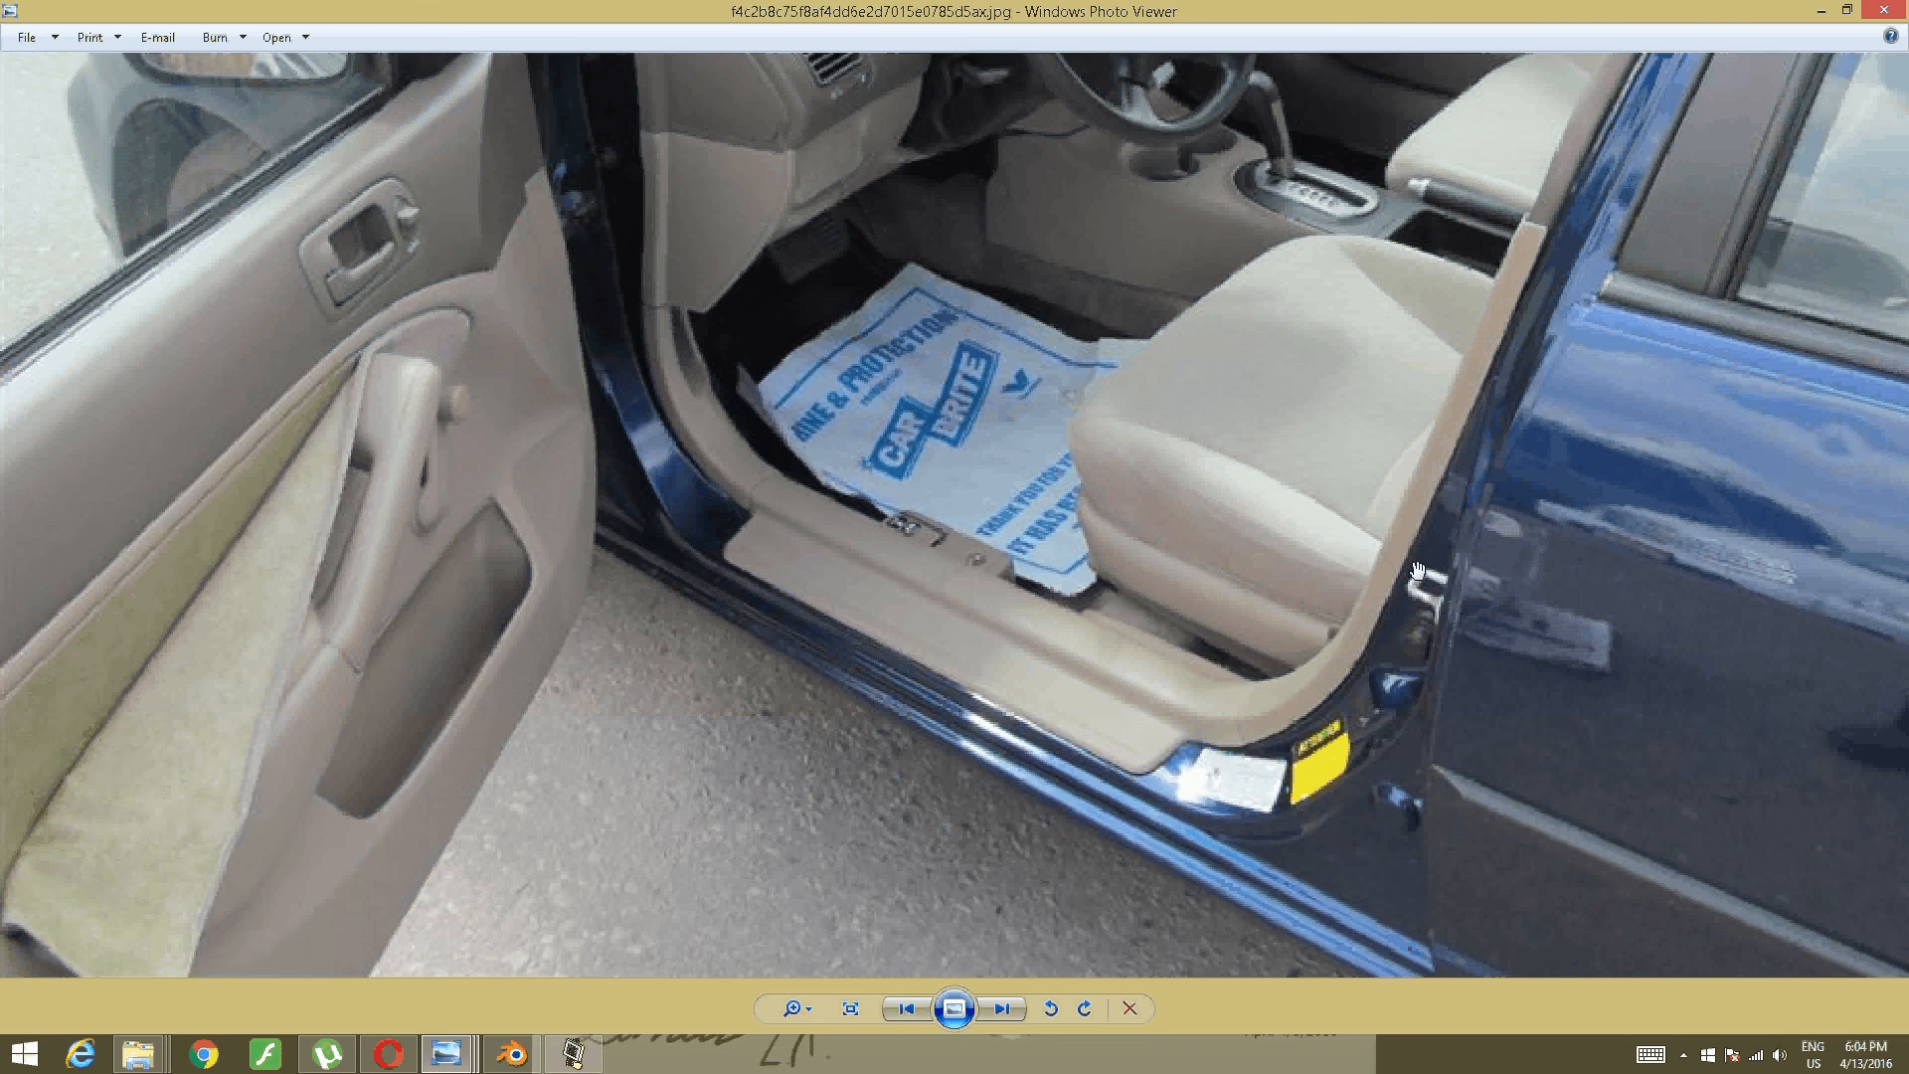
left_click_drag(859, 194, 857, 420)
left_click_drag(947, 260, 903, 577)
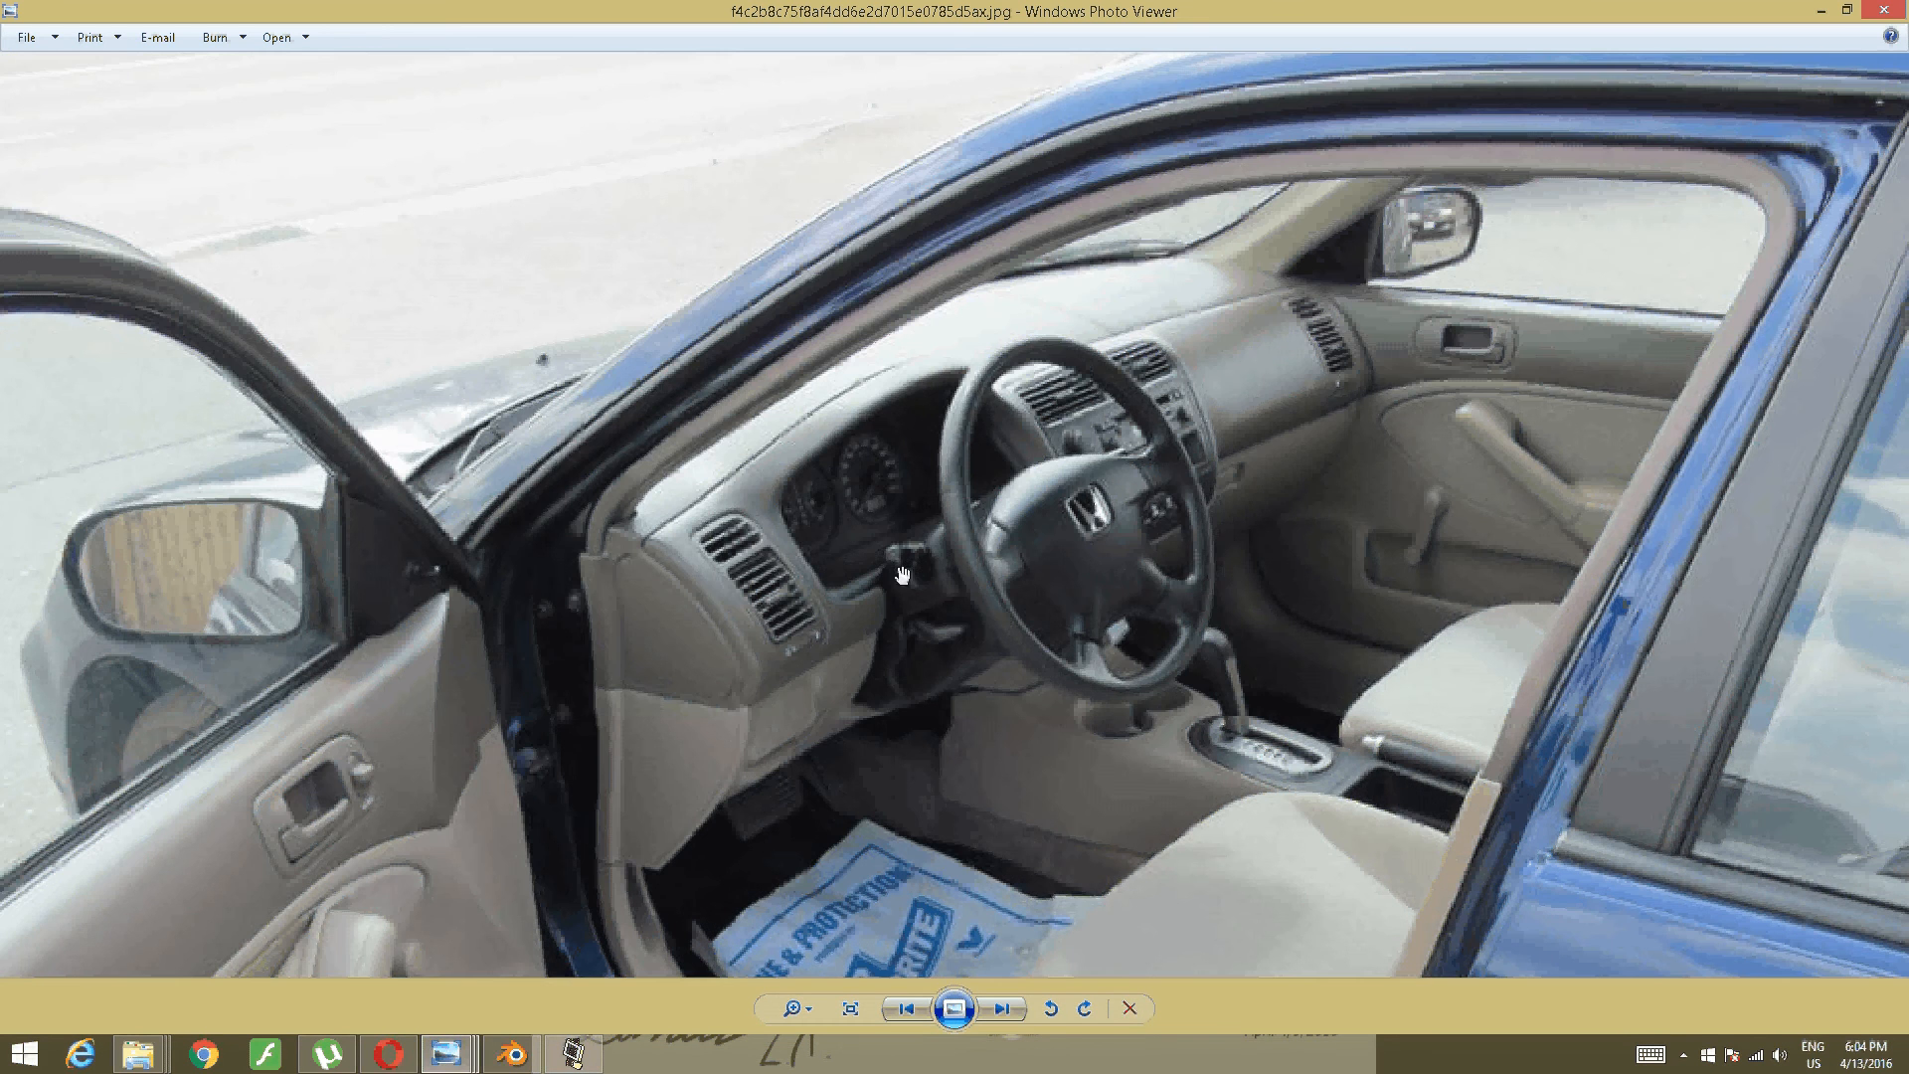
left_click_drag(1444, 885, 1364, 348)
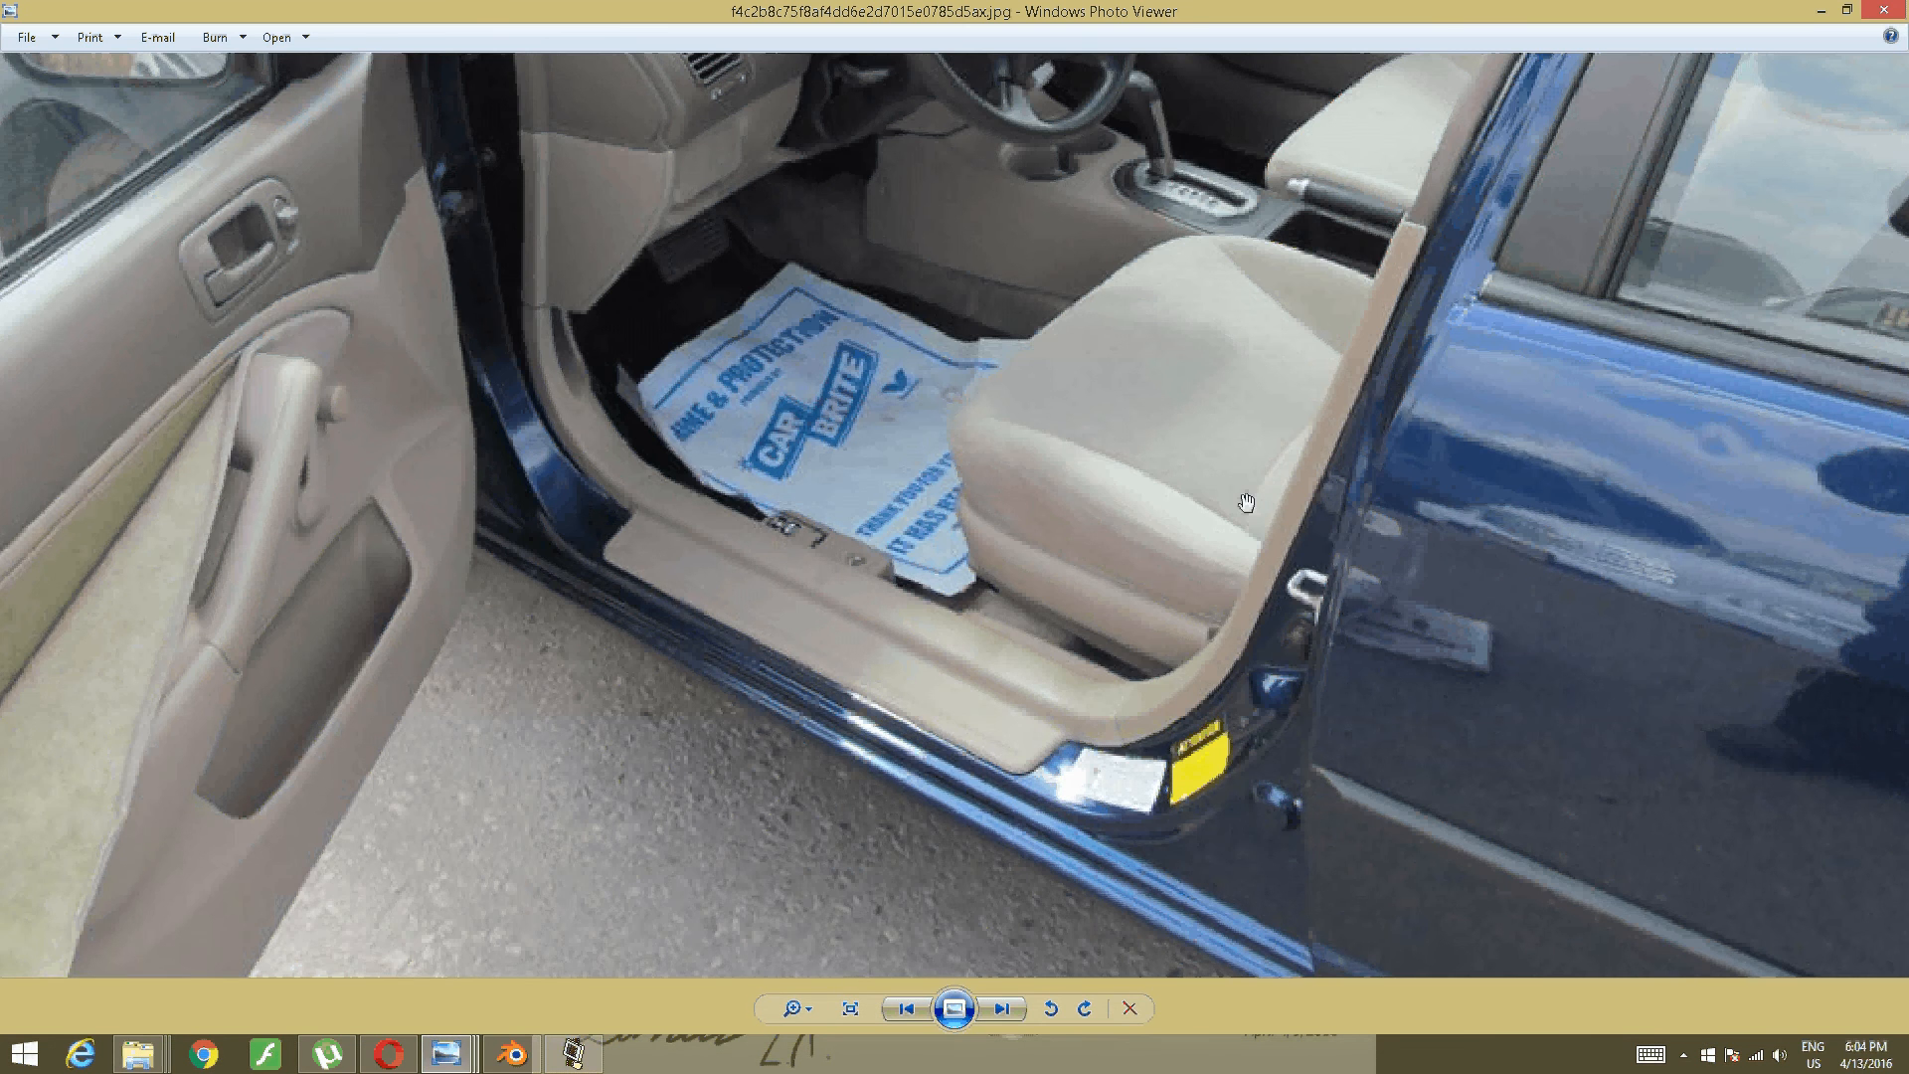
scroll(1233, 494, "down", 3)
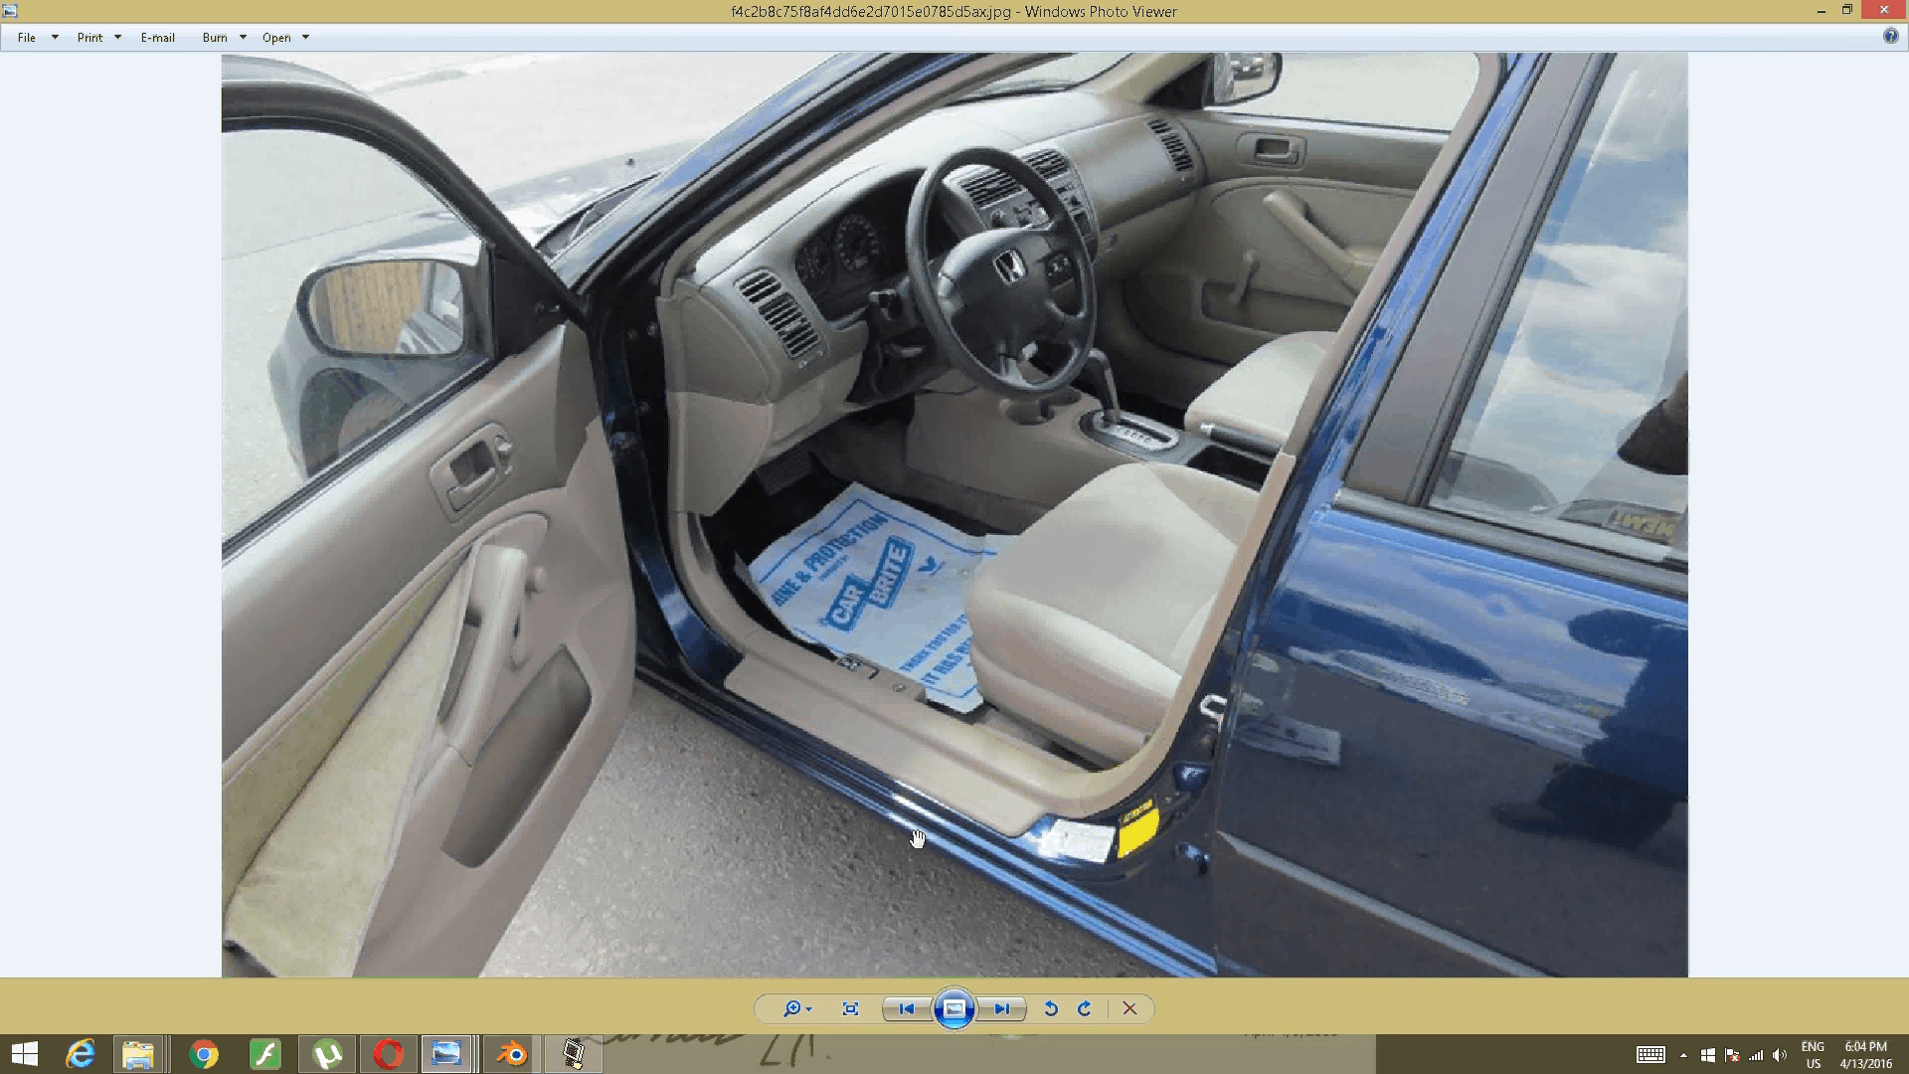
left_click(537, 1047)
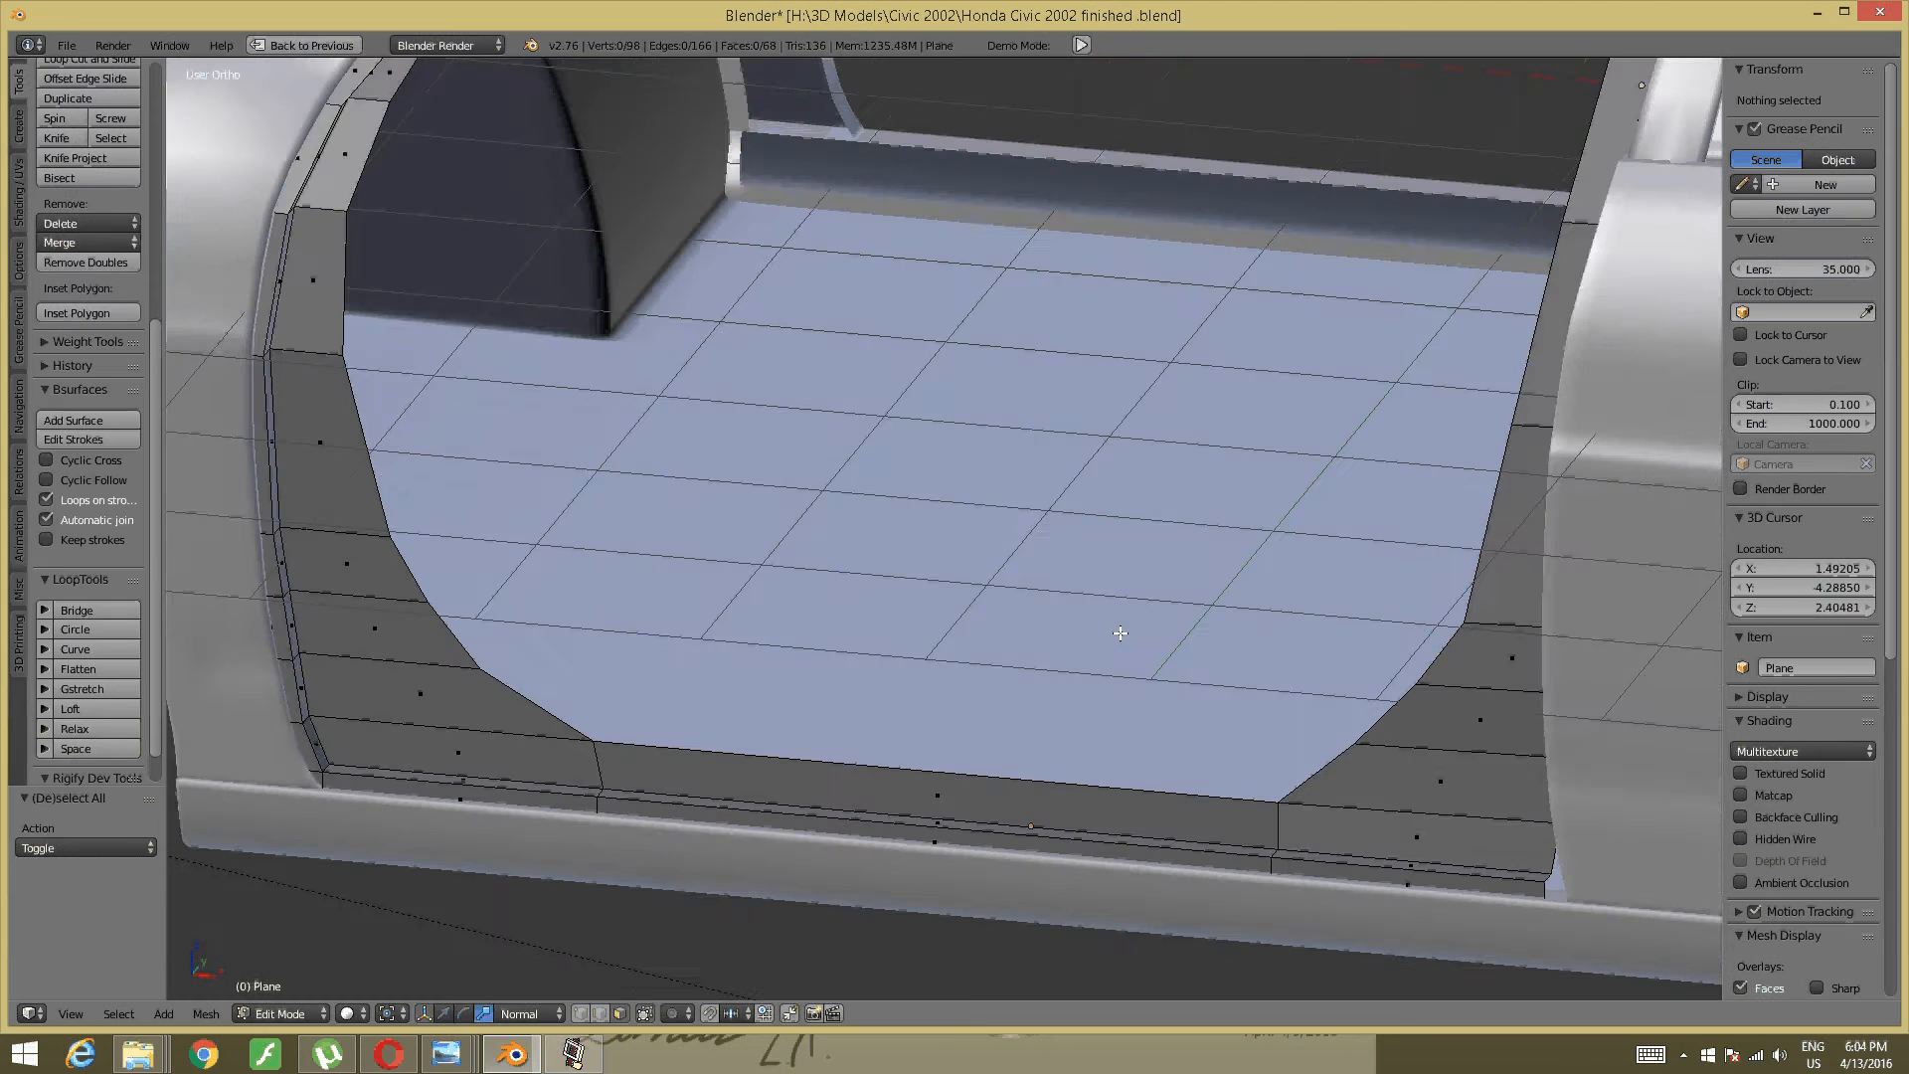
- Look down into the front door opening to check the trim, then bring the screen recorder forward
scroll(1116, 630, "down", 4)
scroll(1150, 718, "down", 2)
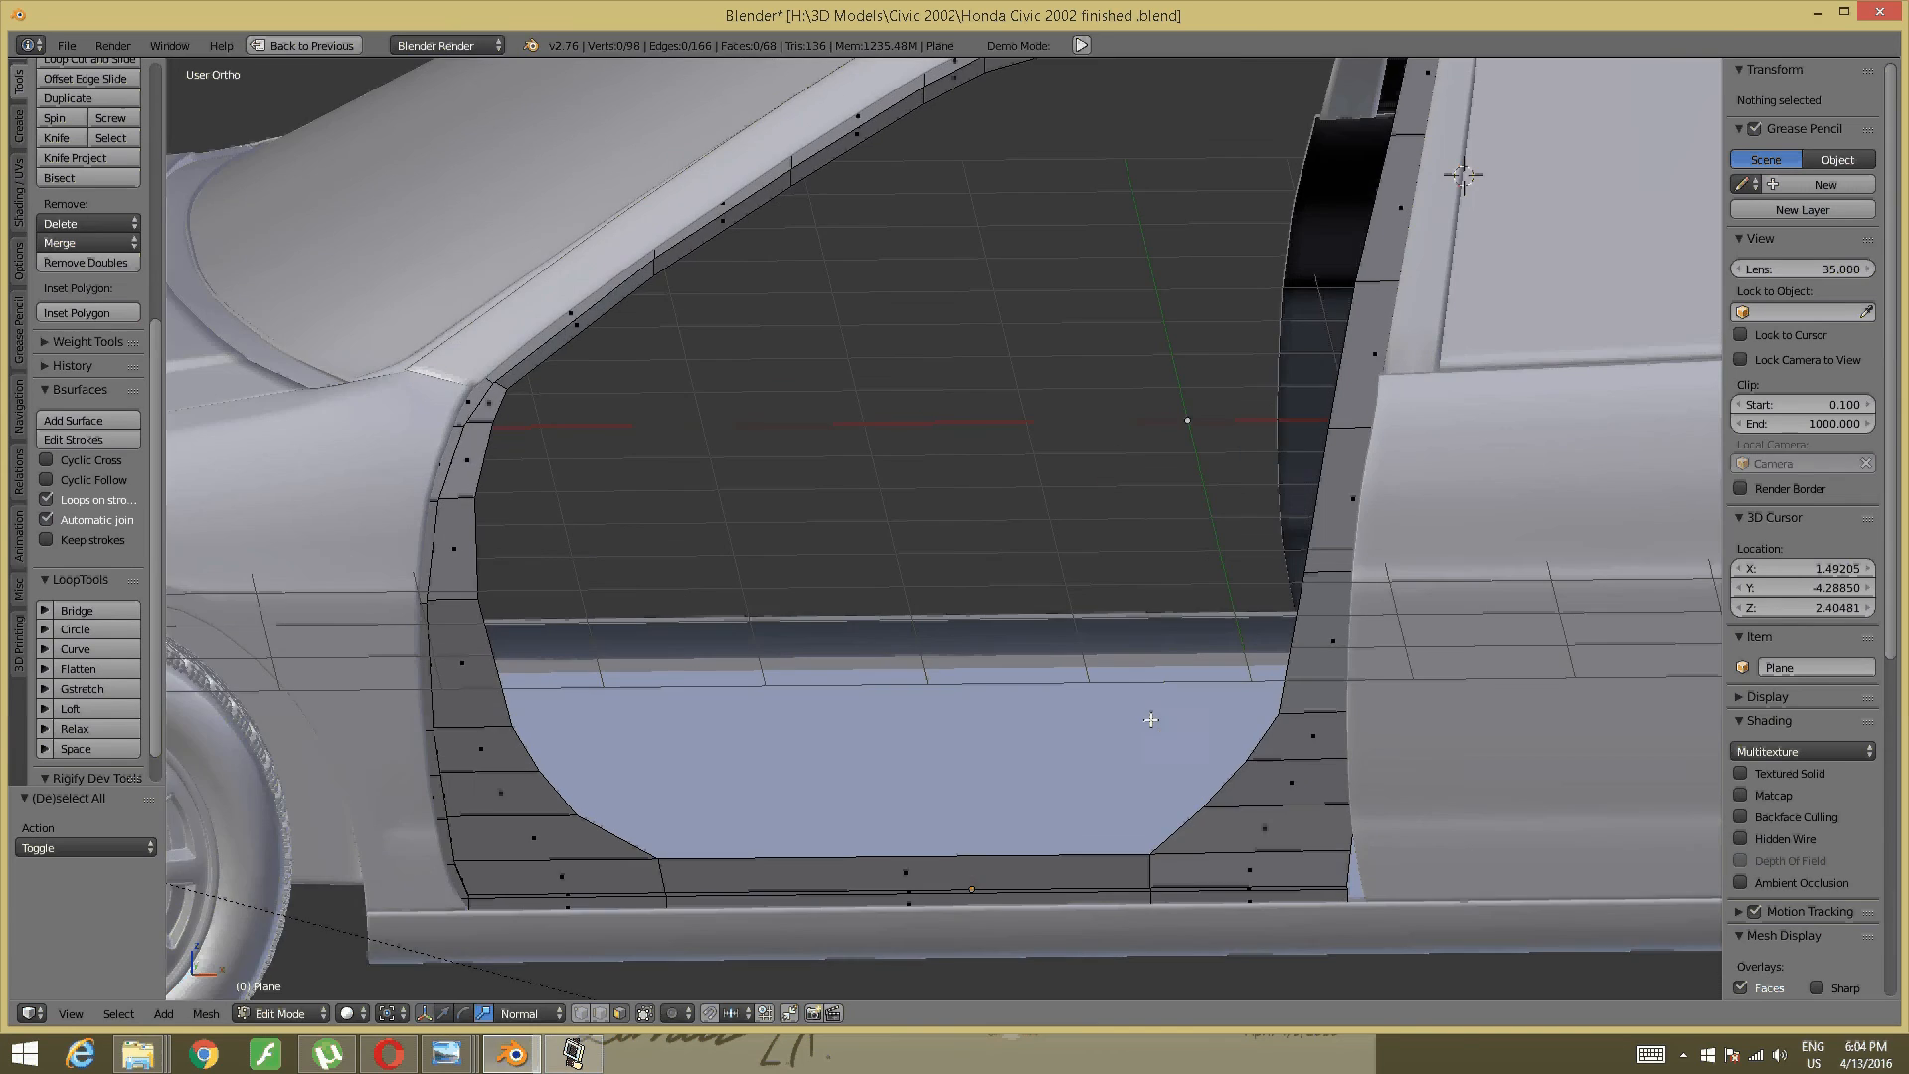
scroll(1176, 554, "down", 3)
middle_click_drag(1151, 565, 955, 672)
scroll(1032, 634, "up", 6)
scroll(1052, 622, "up", 1)
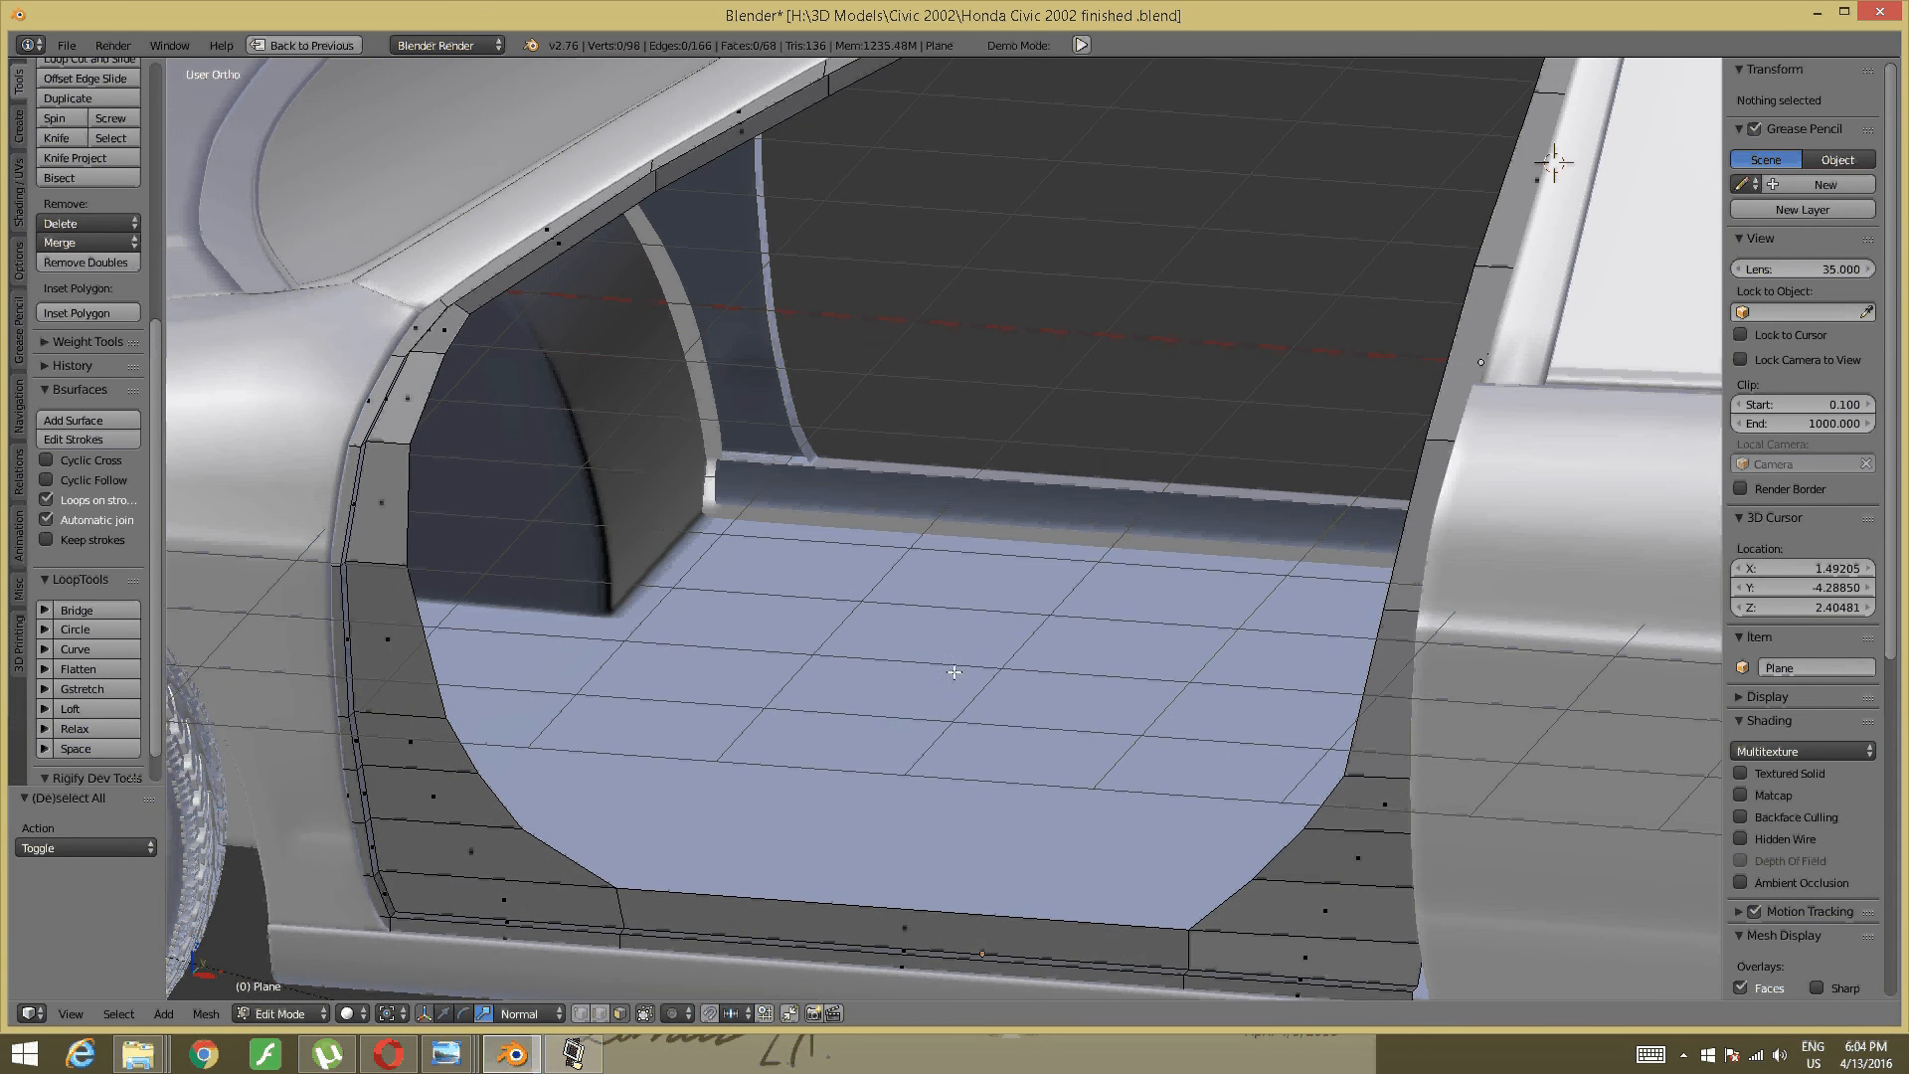
scroll(682, 874, "up", 3)
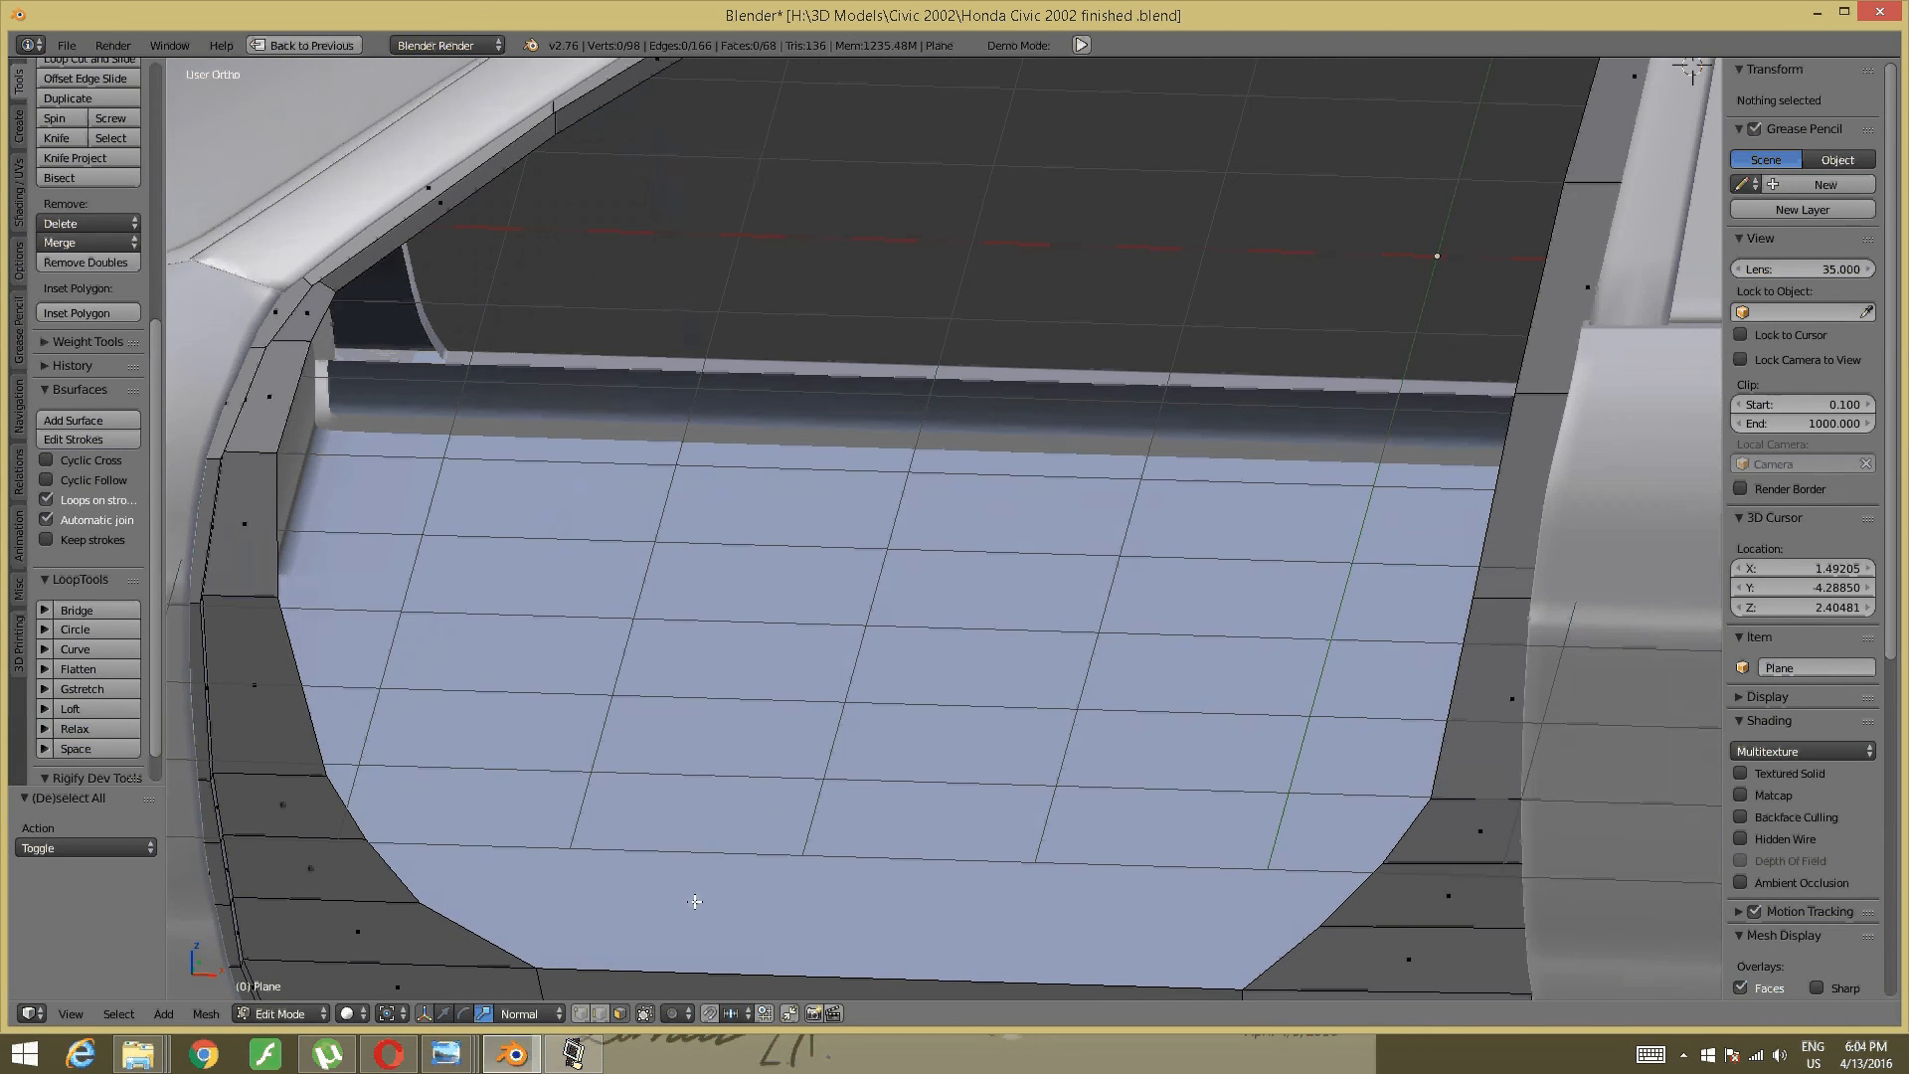
scroll(686, 943, "down", 1)
left_click(573, 1054)
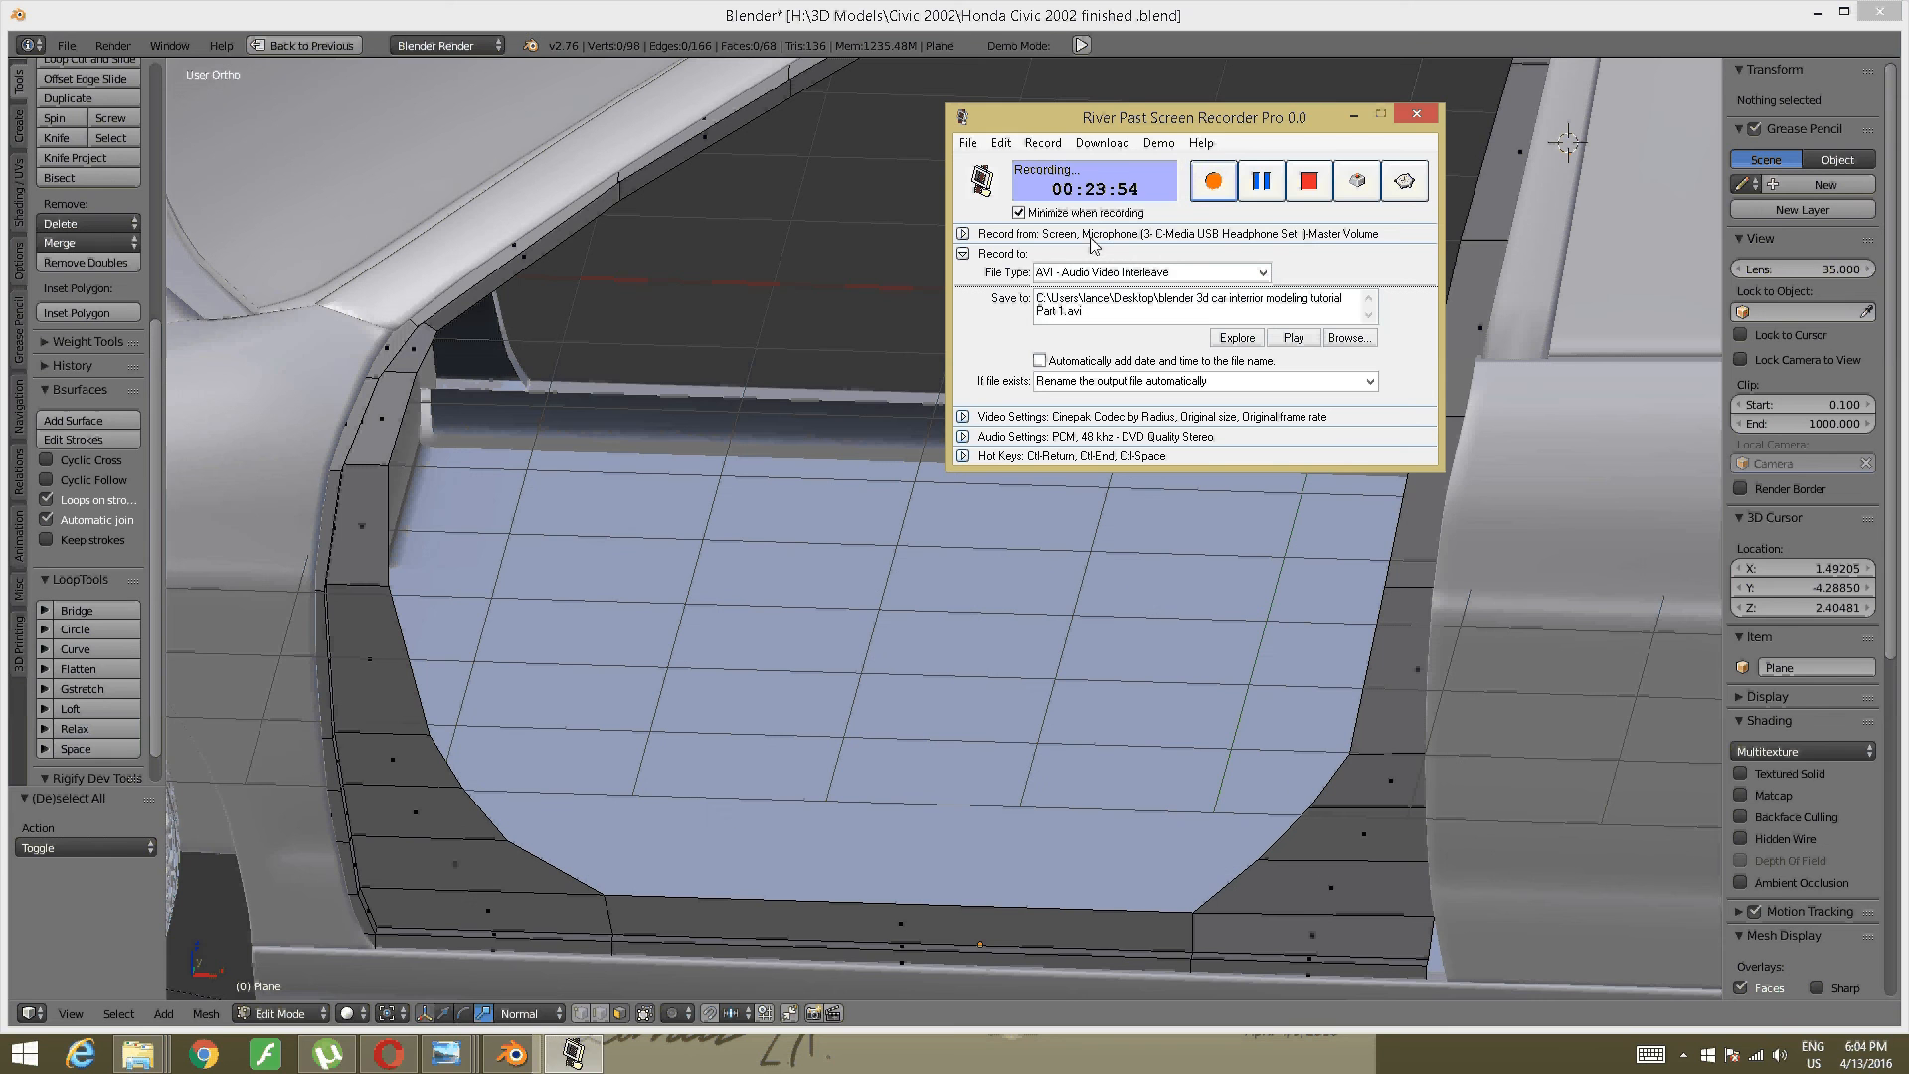